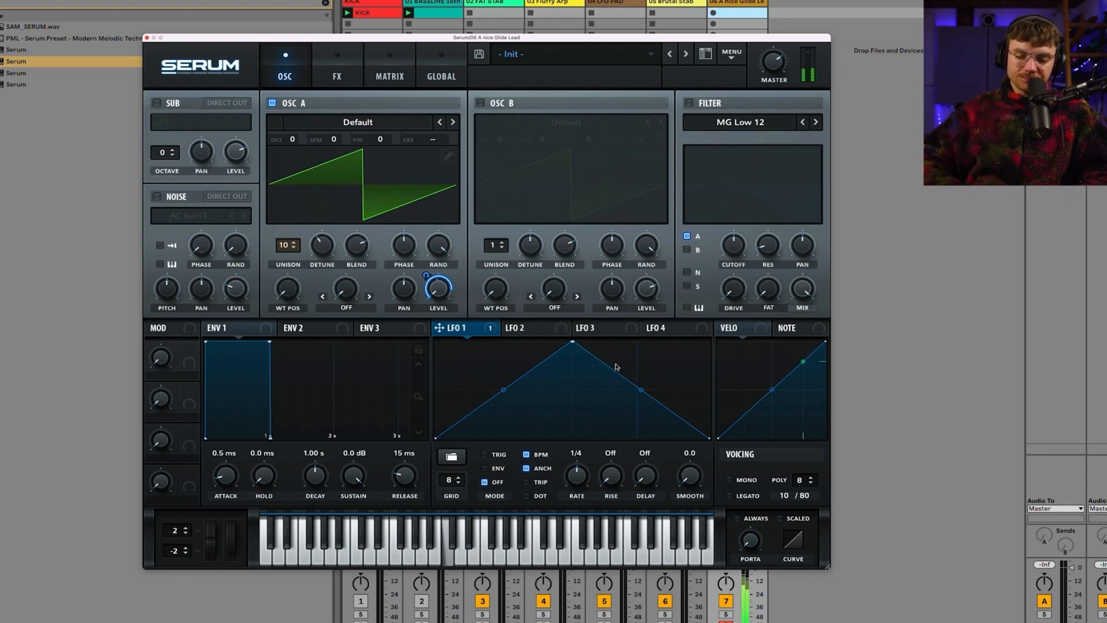
Reshape LFO 1 from a triangle into a falling ramp and set its rate to 1/16
left_click_drag(572, 342, 322, 247)
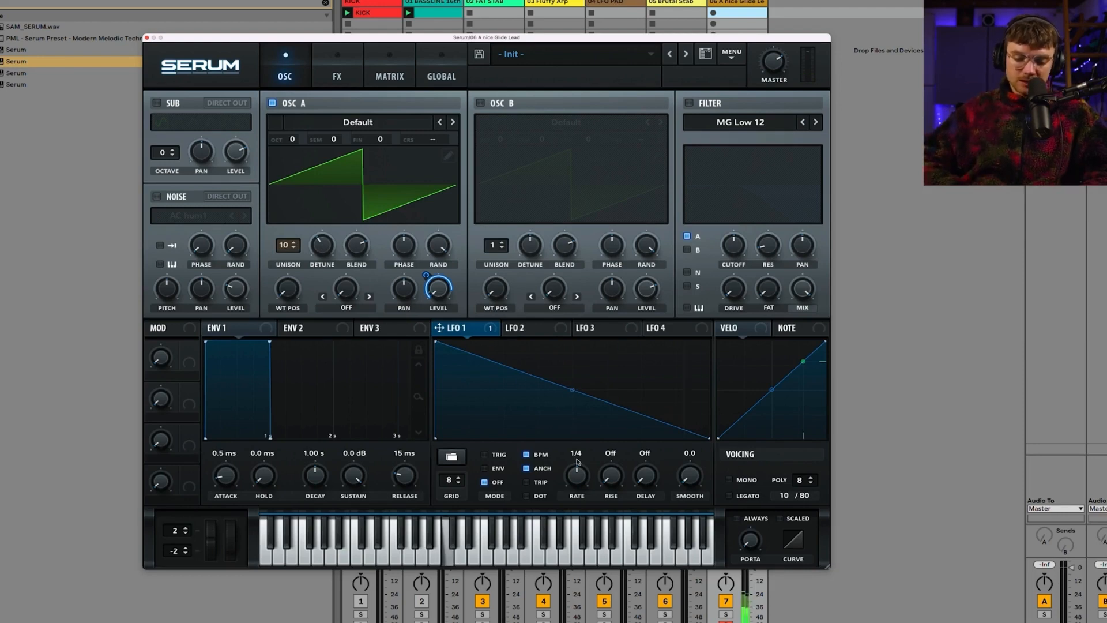
left_click_drag(577, 475, 579, 470)
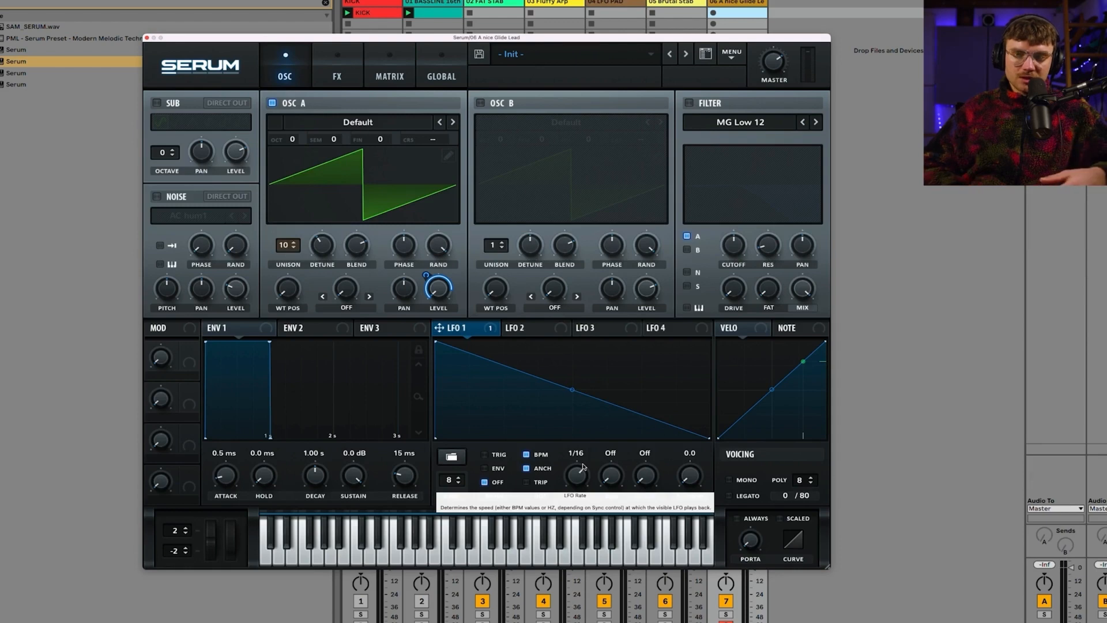
Enable the noise oscillator with the BrightWhite sample and modulate its level with LFO 1
left_click(157, 197)
left_click(194, 218)
mouse_move(215, 234)
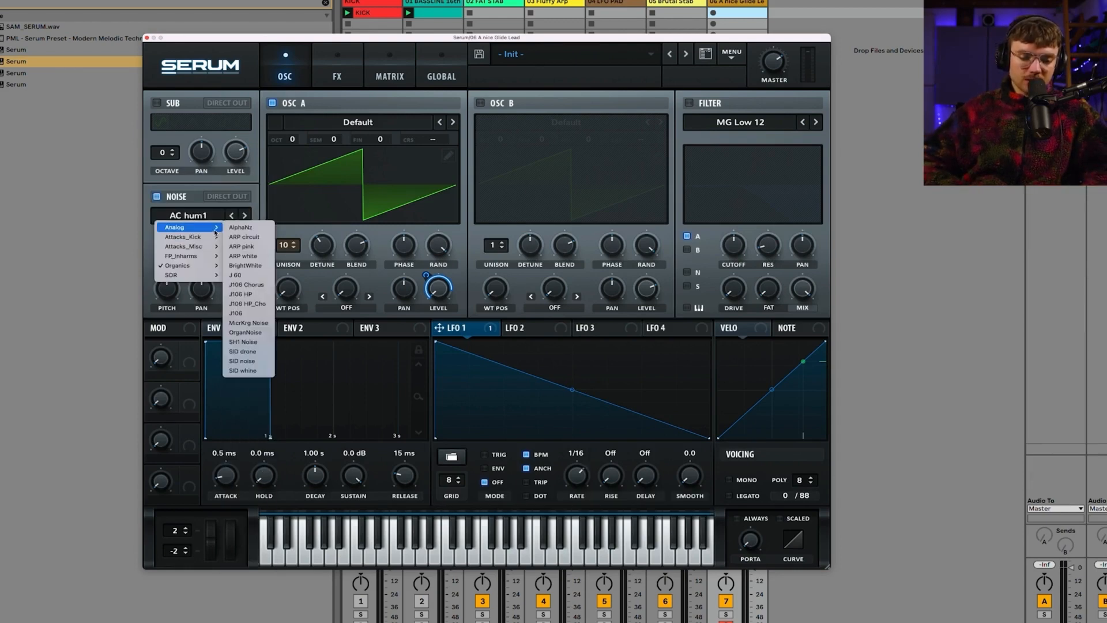
left_click(258, 265)
left_click_drag(441, 329, 235, 297)
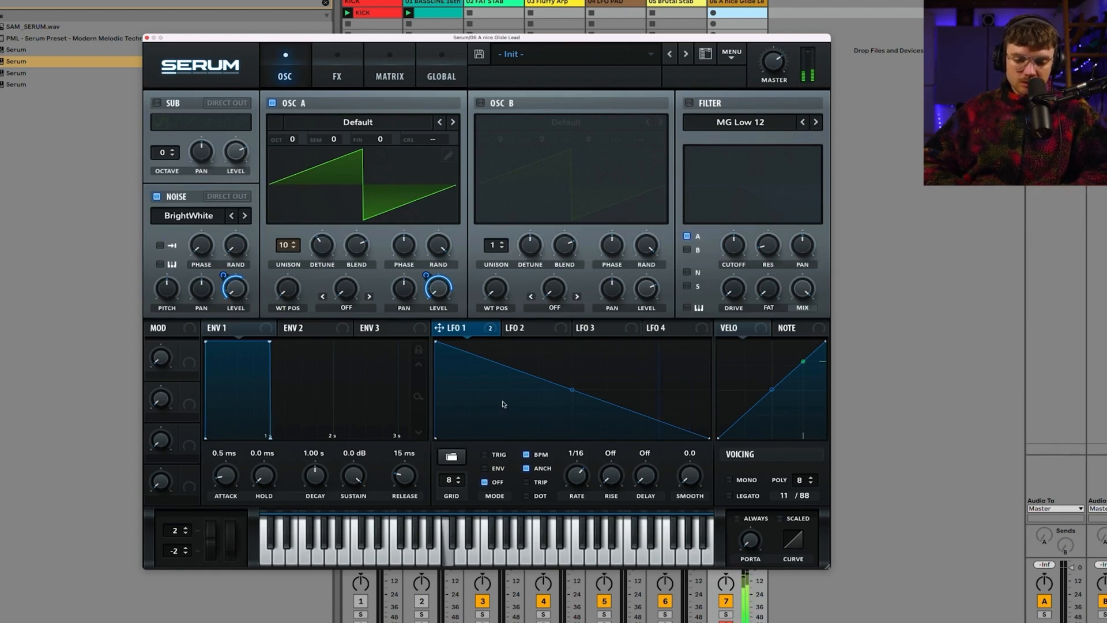
mouse_move(582, 481)
left_mouse_down()
mouse_move(584, 472)
mouse_move(581, 482)
left_mouse_up()
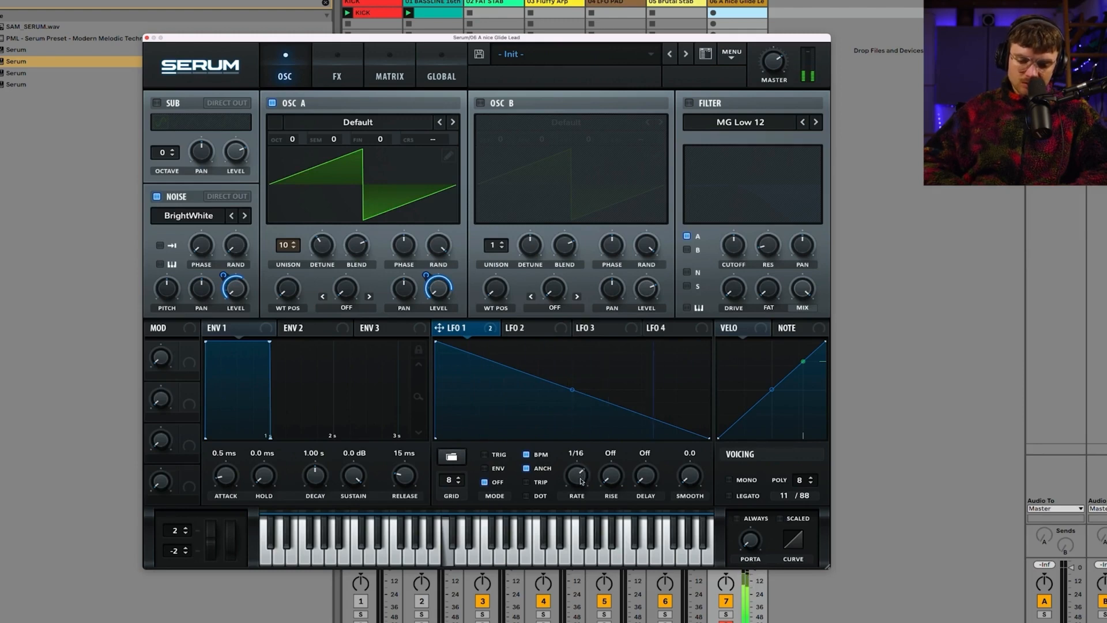
Try LFO 1 smoothing up to 100, then return it to 0.0
mouse_move(678, 484)
left_mouse_down()
mouse_move(687, 397)
mouse_move(690, 490)
left_mouse_up()
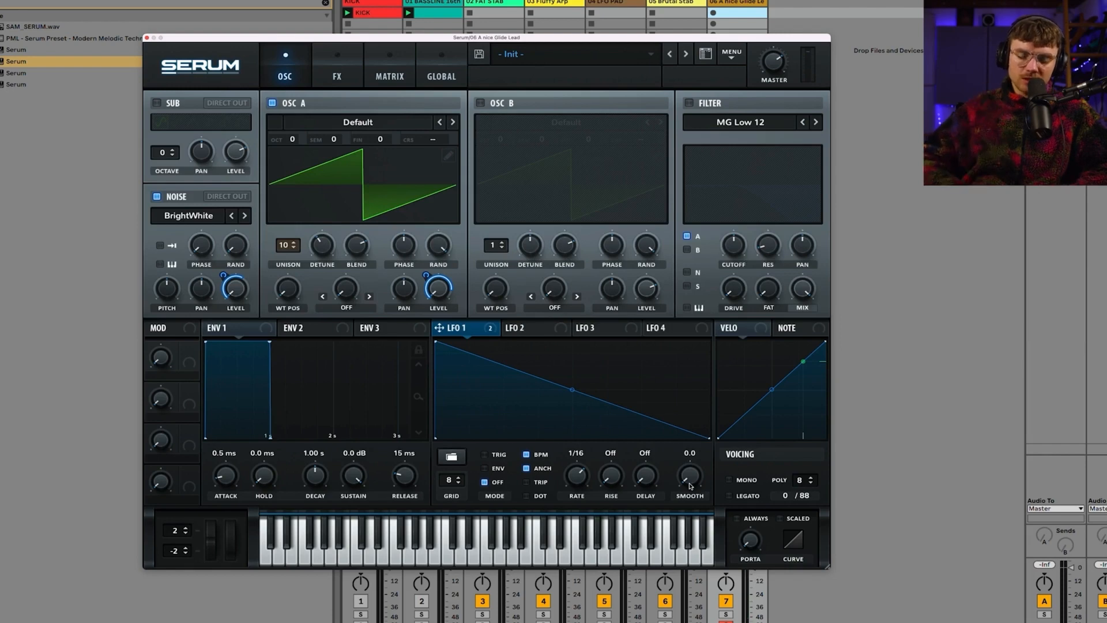
left_click_drag(686, 471, 686, 417)
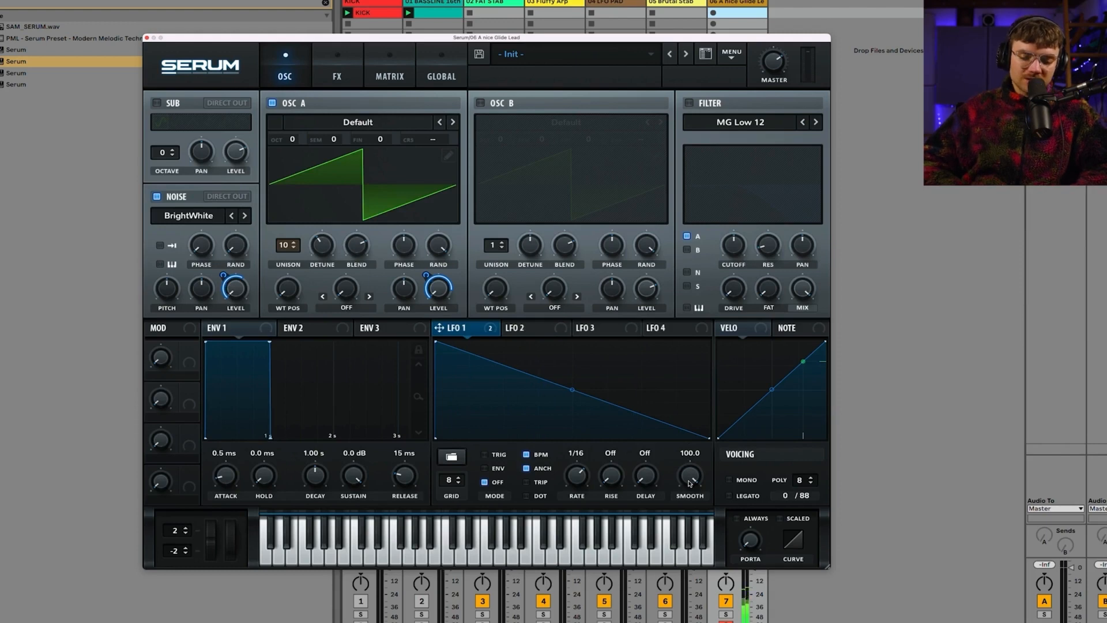
left_click_drag(690, 483, 690, 493)
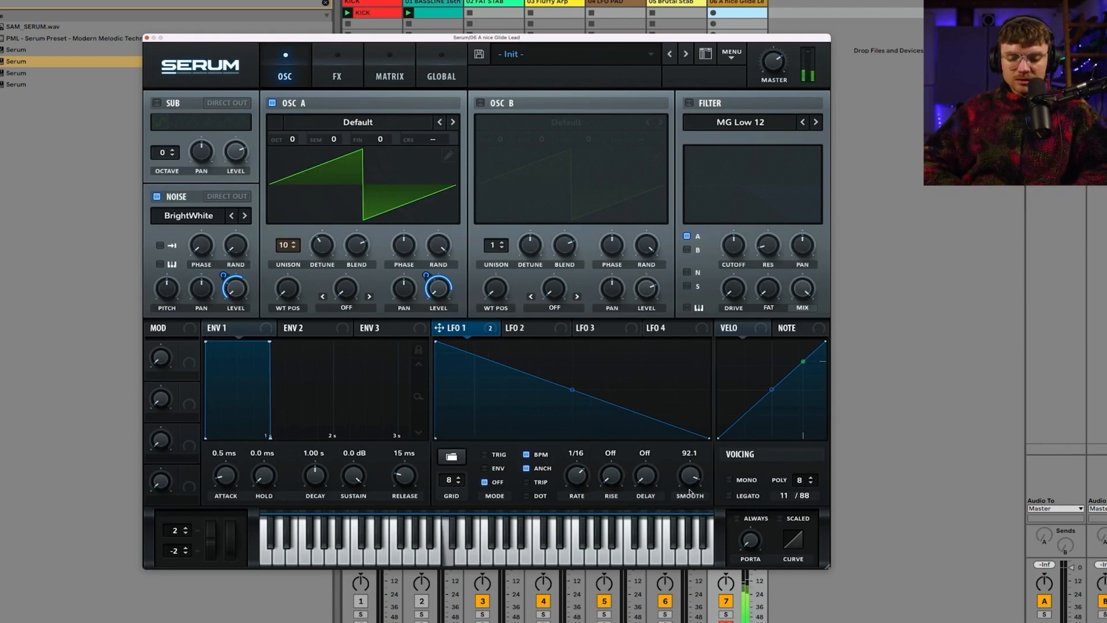
left_click_drag(689, 493, 709, 593)
left_click_drag(690, 476, 690, 487)
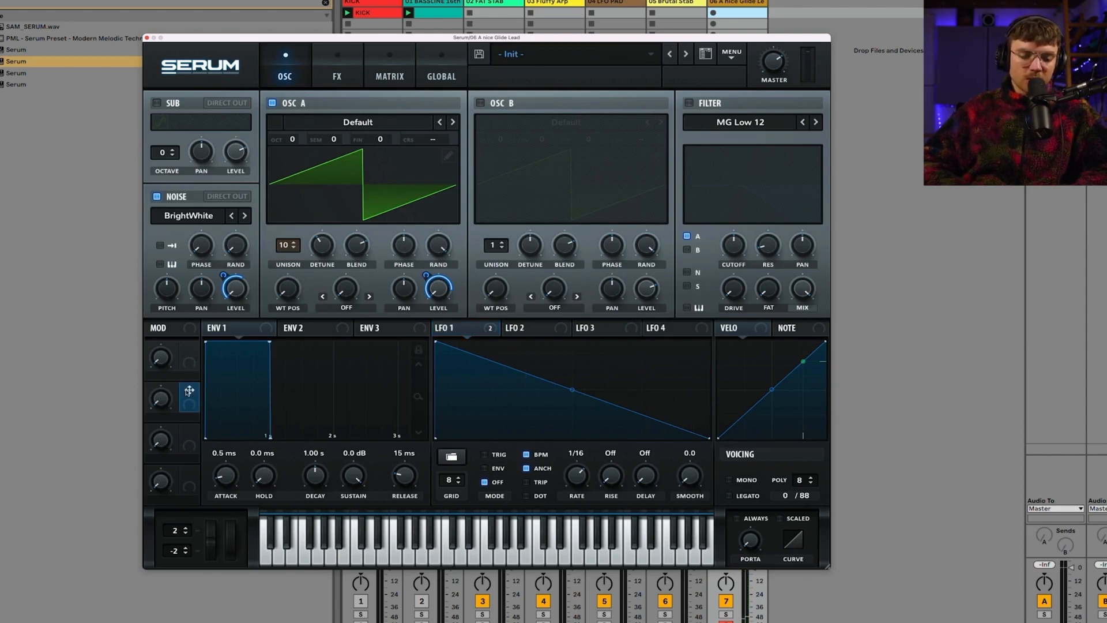
Raise the portamento time with always-on glide enabled and set the LFO 1 rate to 1/16
left_click_drag(189, 389, 364, 424)
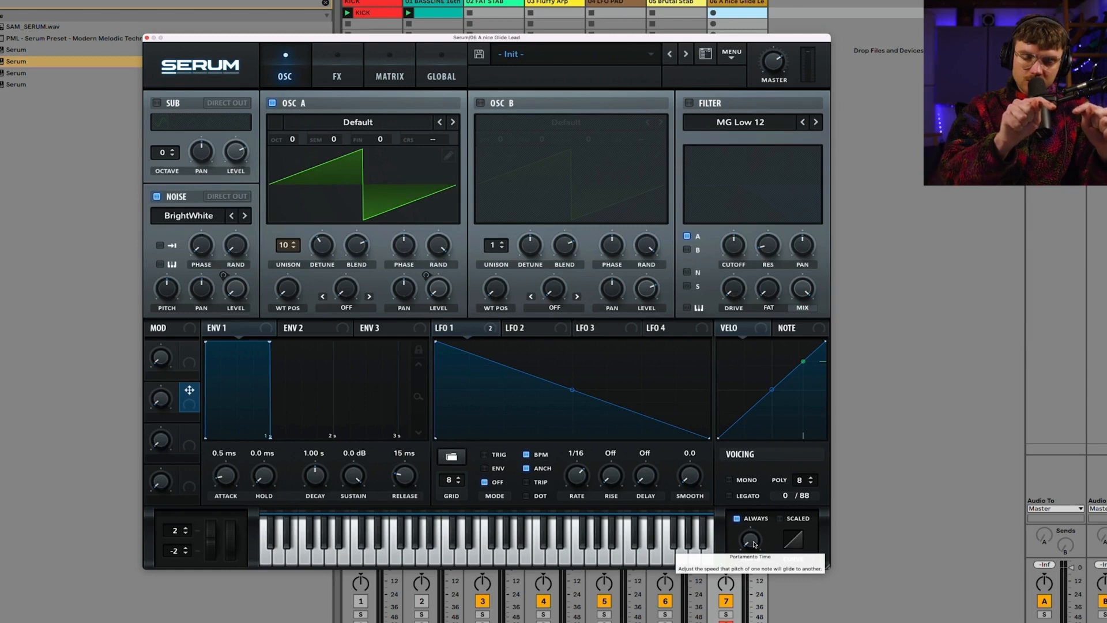
left_click_drag(754, 543, 751, 498)
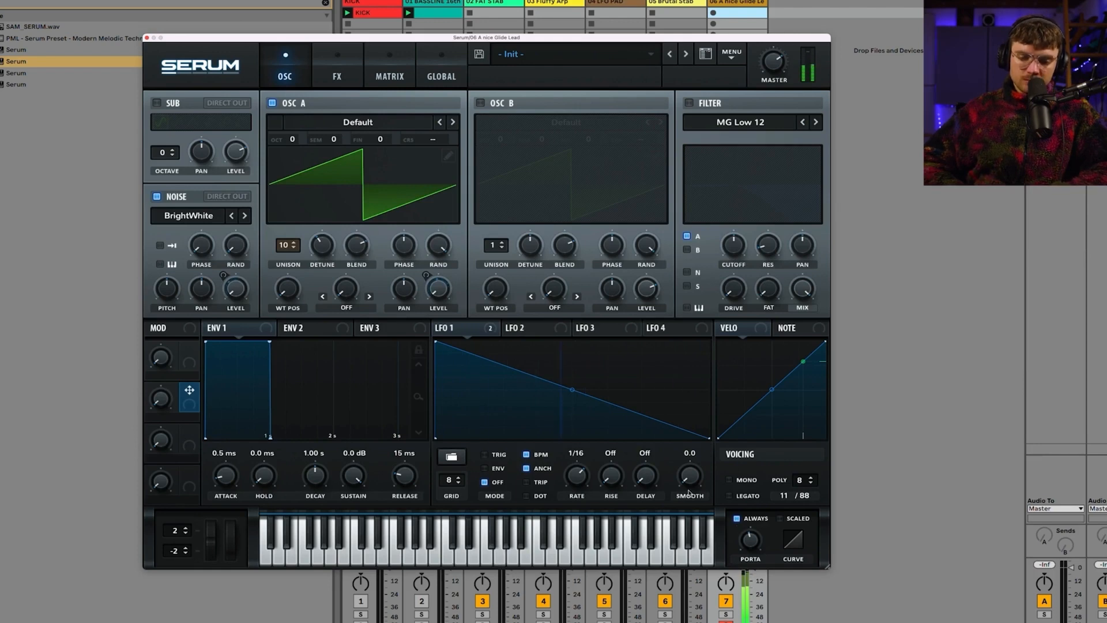
left_click_drag(756, 543, 759, 535)
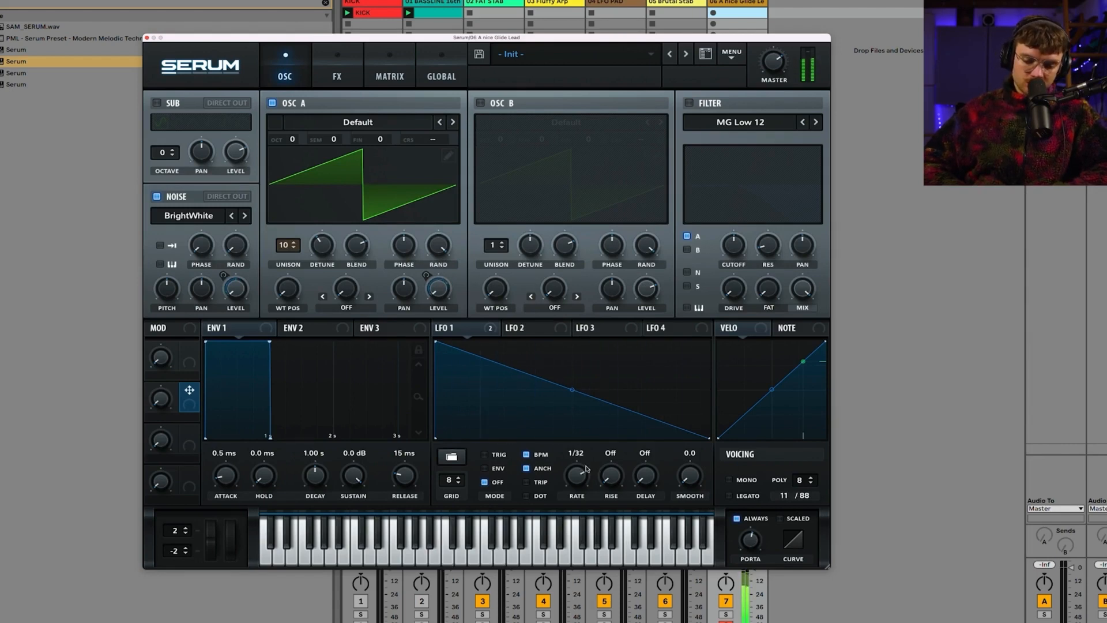
left_click_drag(584, 471, 584, 472)
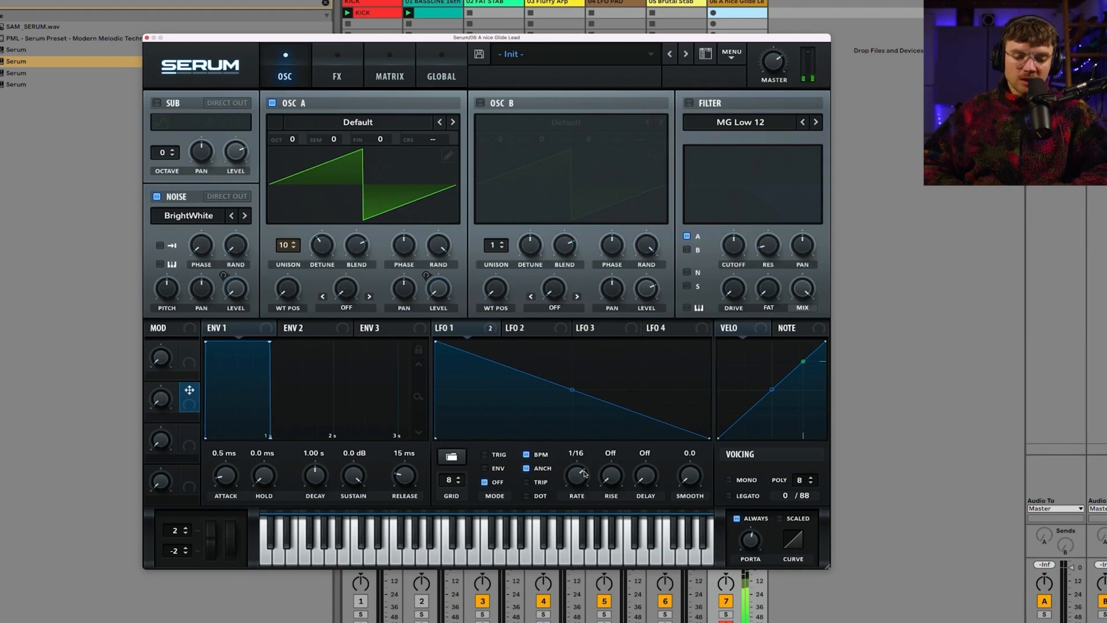
Route Env 2 to the LFO 1 rate and set the Env 2 sustain to 0%
left_click(291, 328)
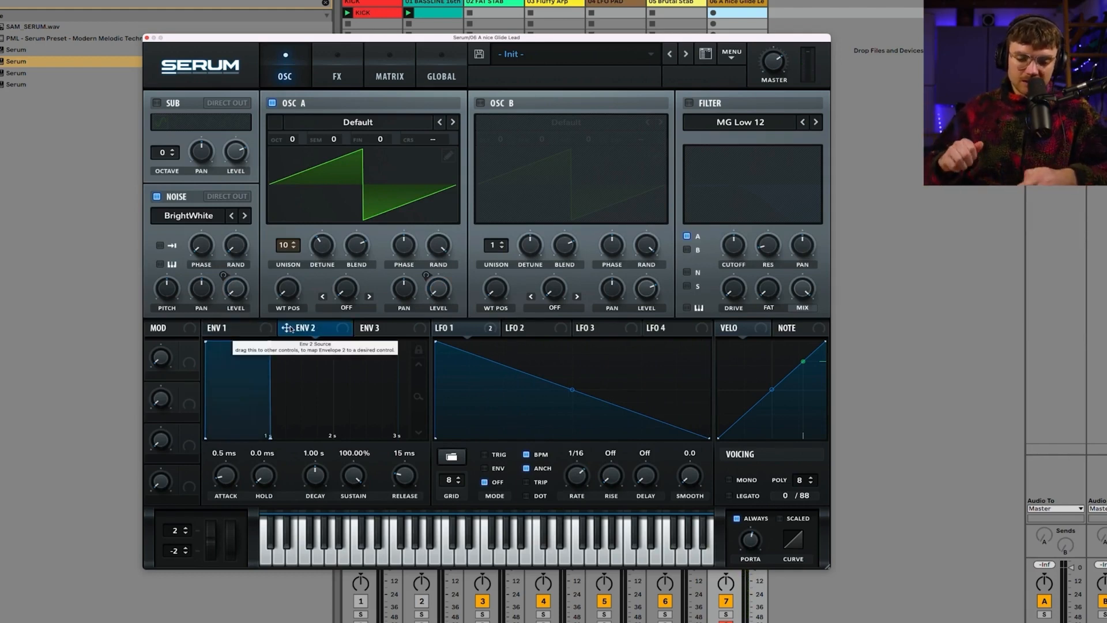
left_click(388, 80)
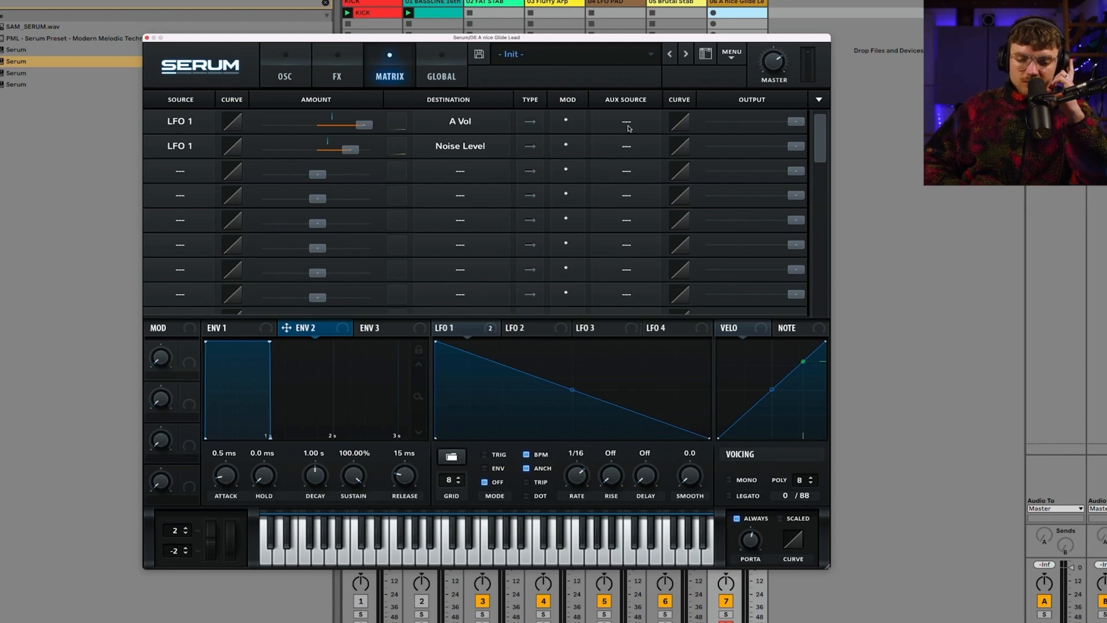
left_click(460, 329)
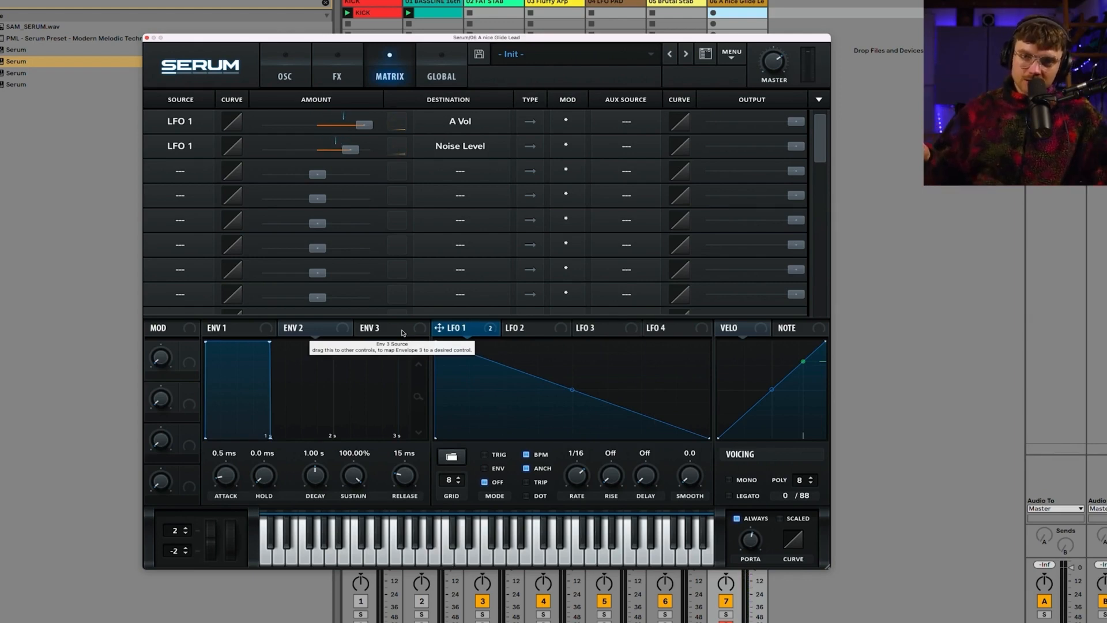
left_click_drag(345, 327, 577, 478)
left_click_drag(350, 464, 353, 602)
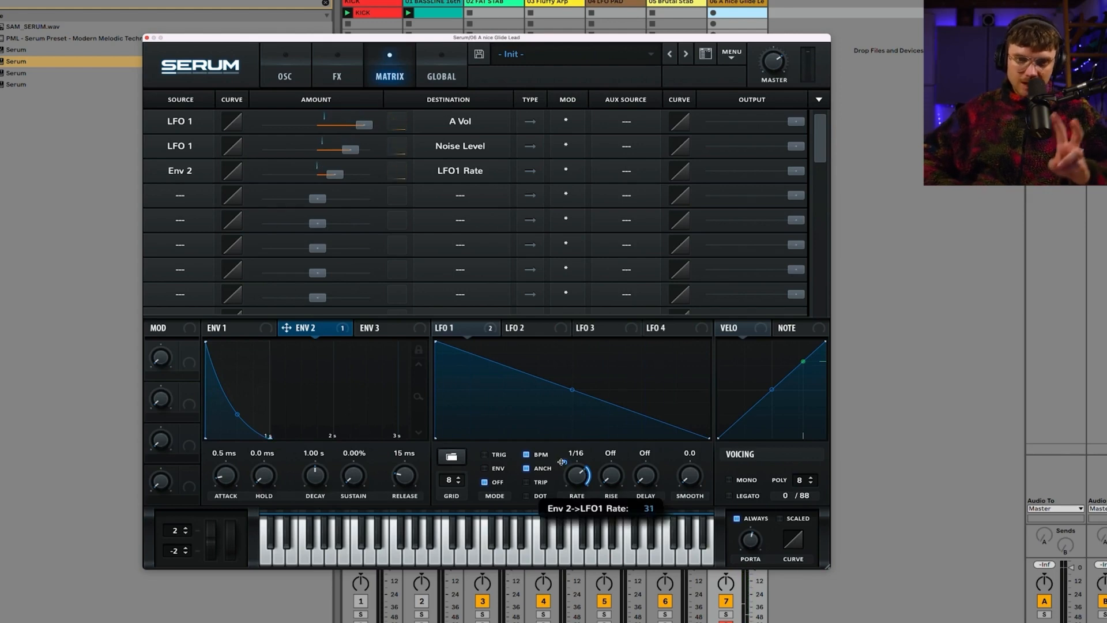
Set the Env 2 modulation of the LFO 1 rate to about 24 and the Env 2 decay to 550 ms
left_click_drag(561, 461, 562, 471)
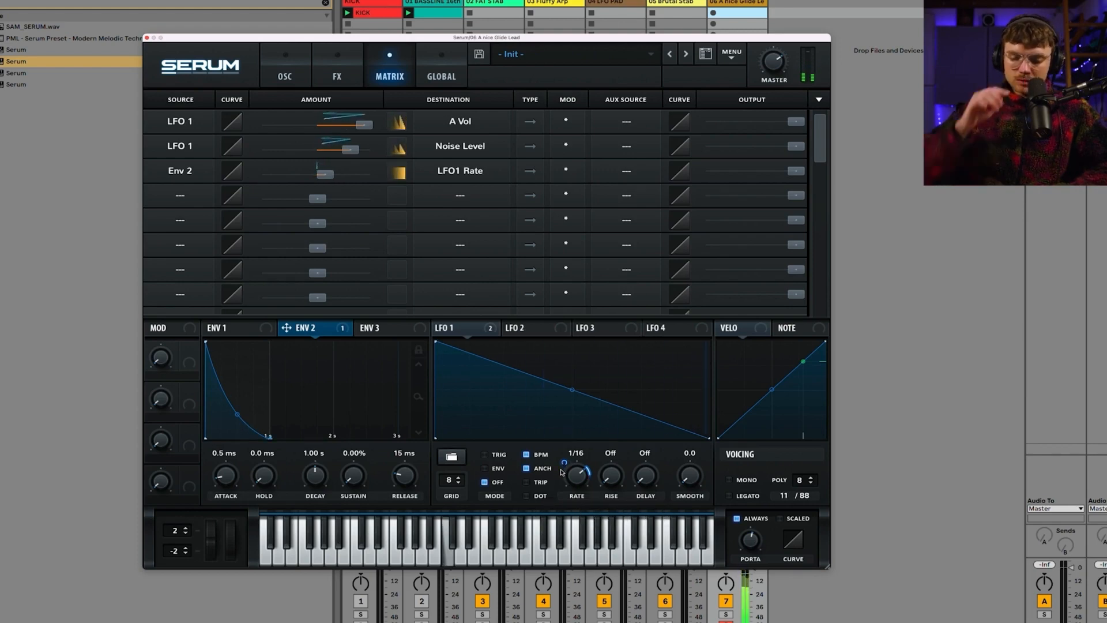
left_click_drag(584, 477, 564, 428)
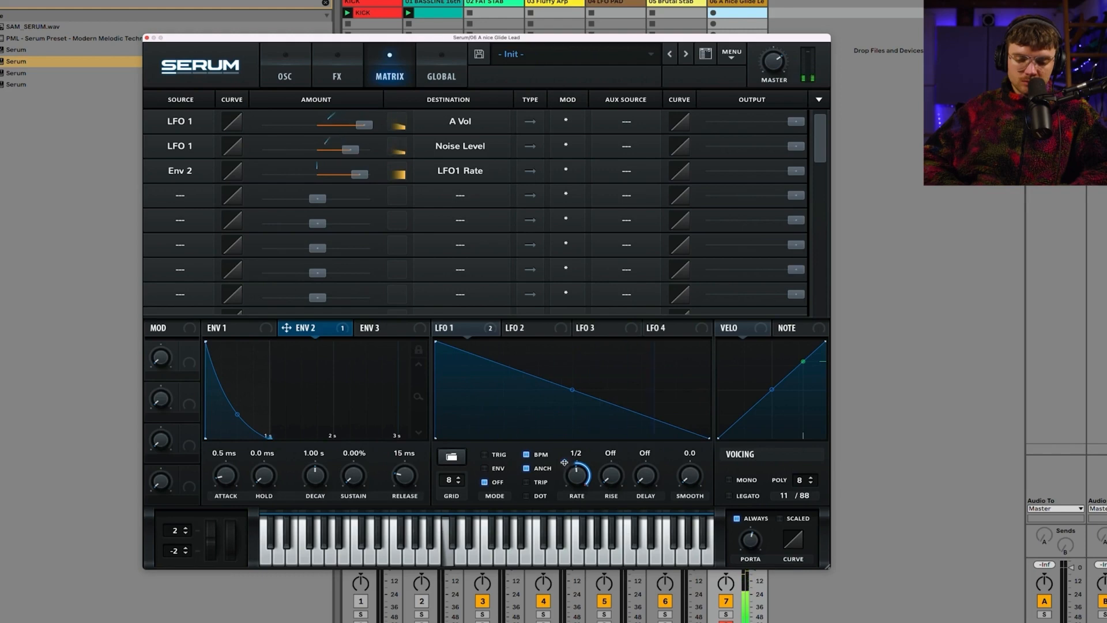
mouse_move(582, 479)
left_mouse_down()
mouse_move(580, 463)
mouse_move(568, 465)
mouse_move(561, 486)
left_mouse_up()
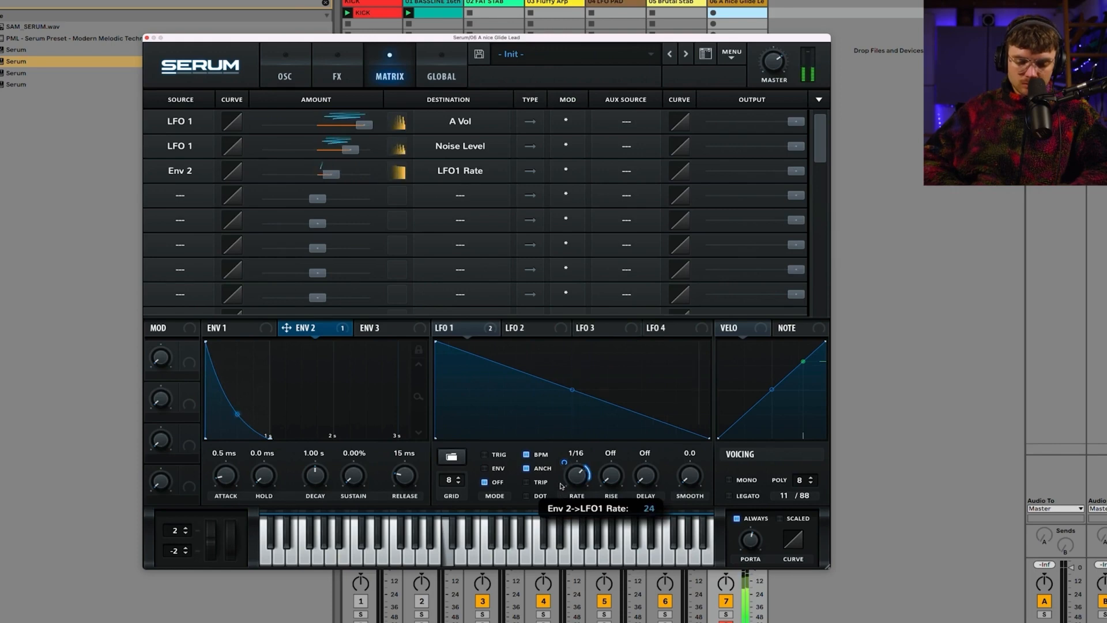
left_click_drag(330, 482, 323, 489)
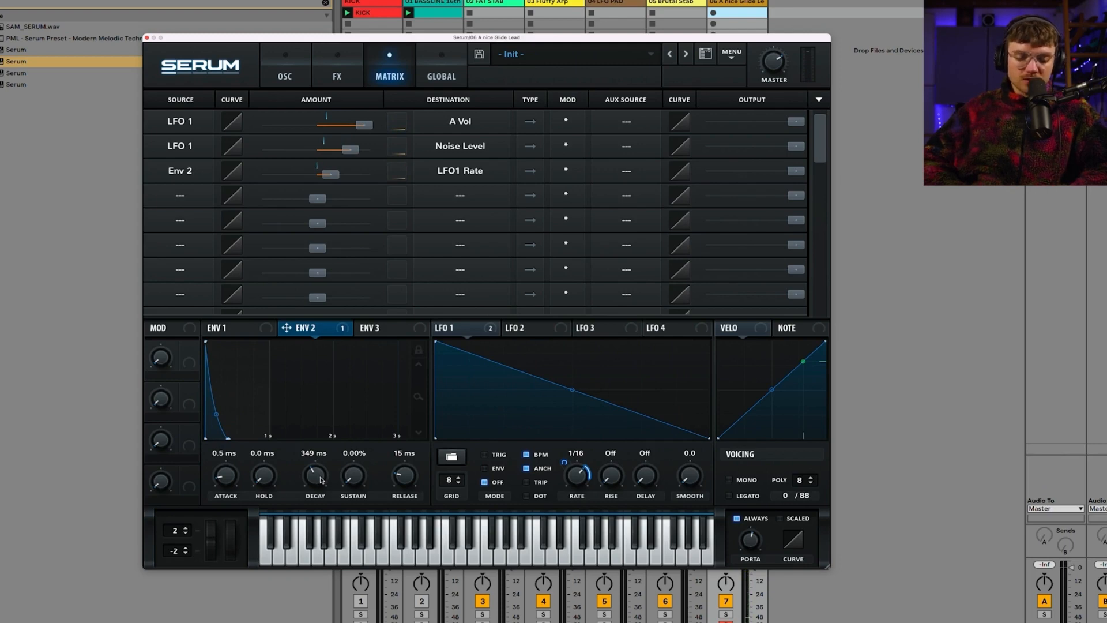
left_click_drag(321, 480, 322, 476)
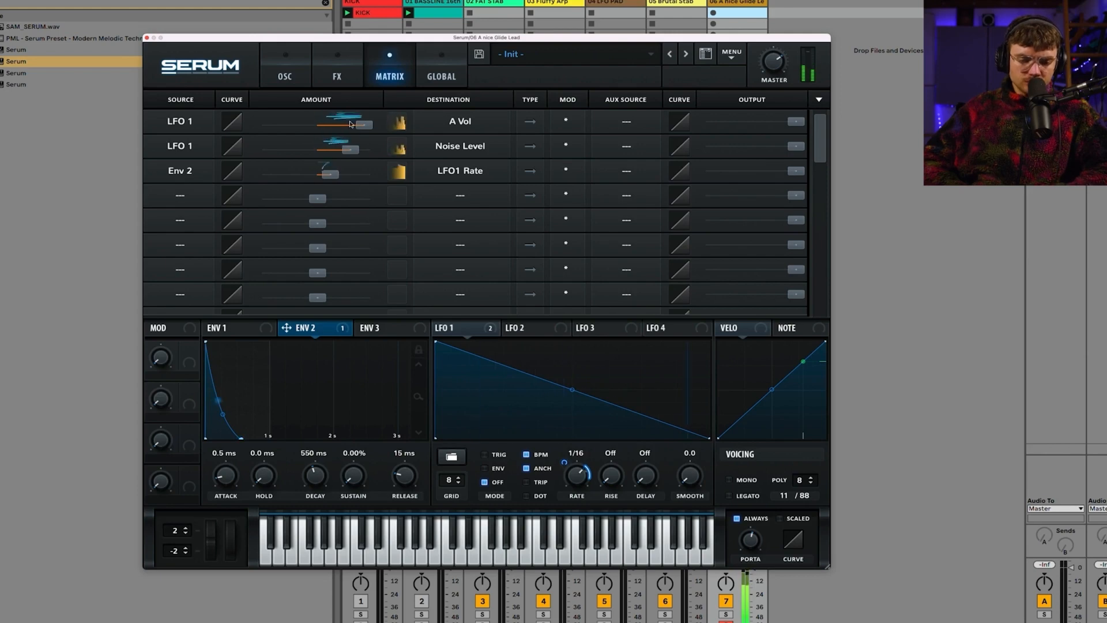
Enable the Distortion effect and modulate its mix with LFO 1
left_click(337, 77)
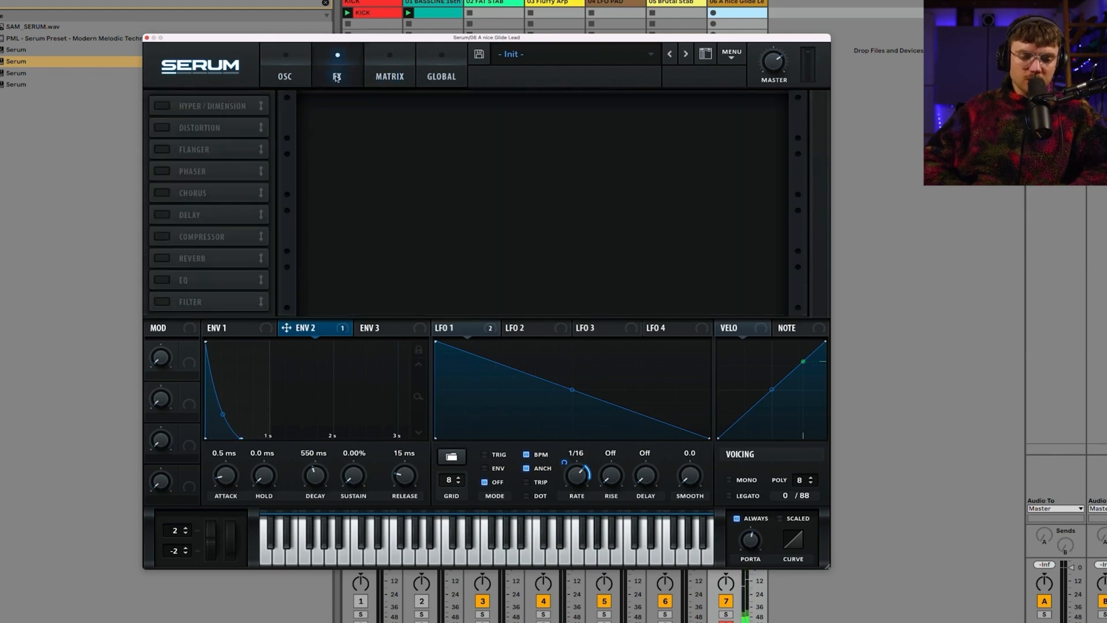
left_click(162, 127)
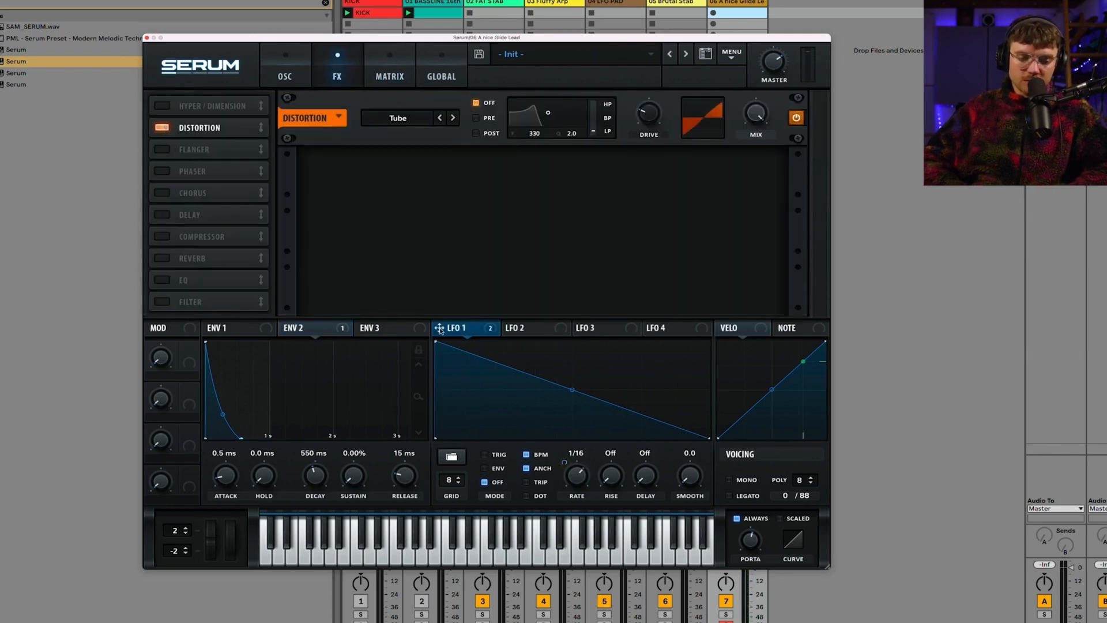
left_click_drag(440, 328, 755, 114)
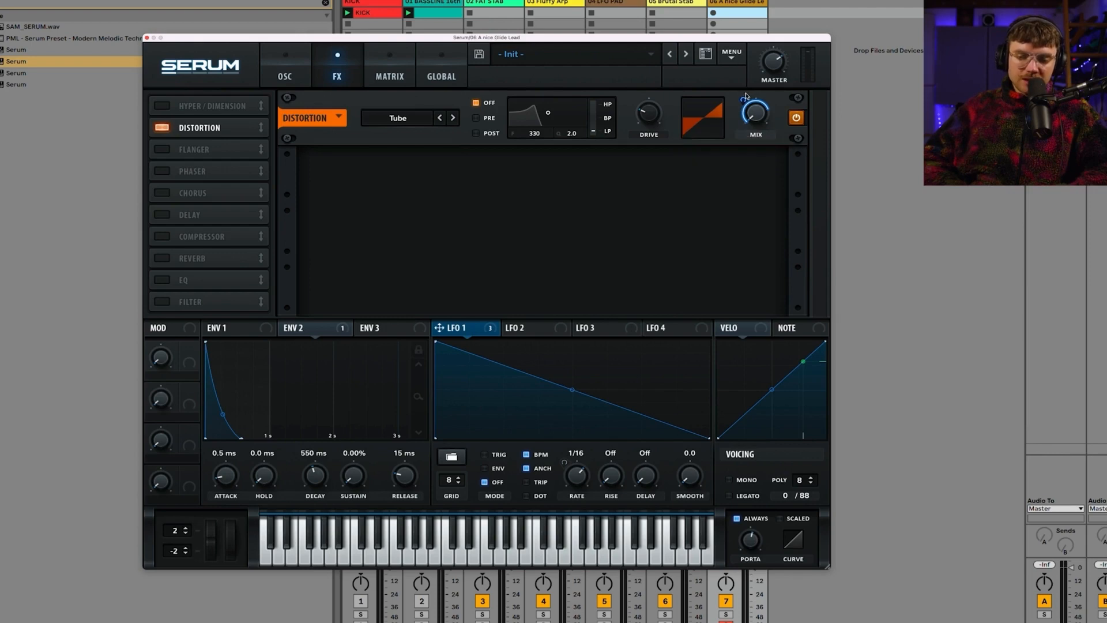
Try the Diode 1 distortion type with more drive and compare it against bypass
left_click(421, 120)
left_click(401, 158)
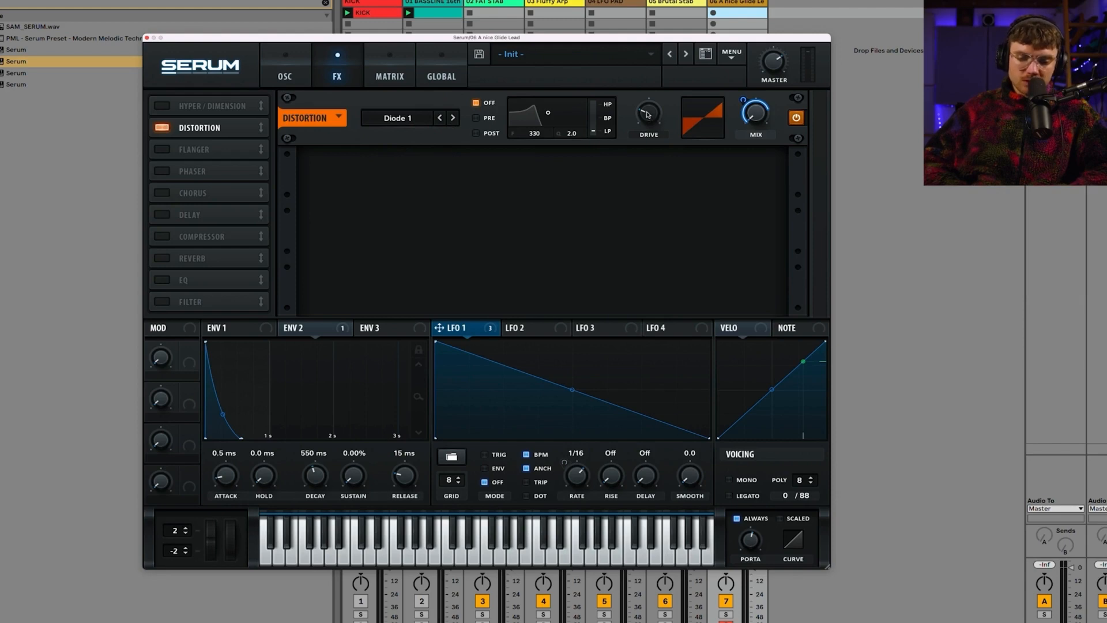
left_click_drag(645, 113, 652, 110)
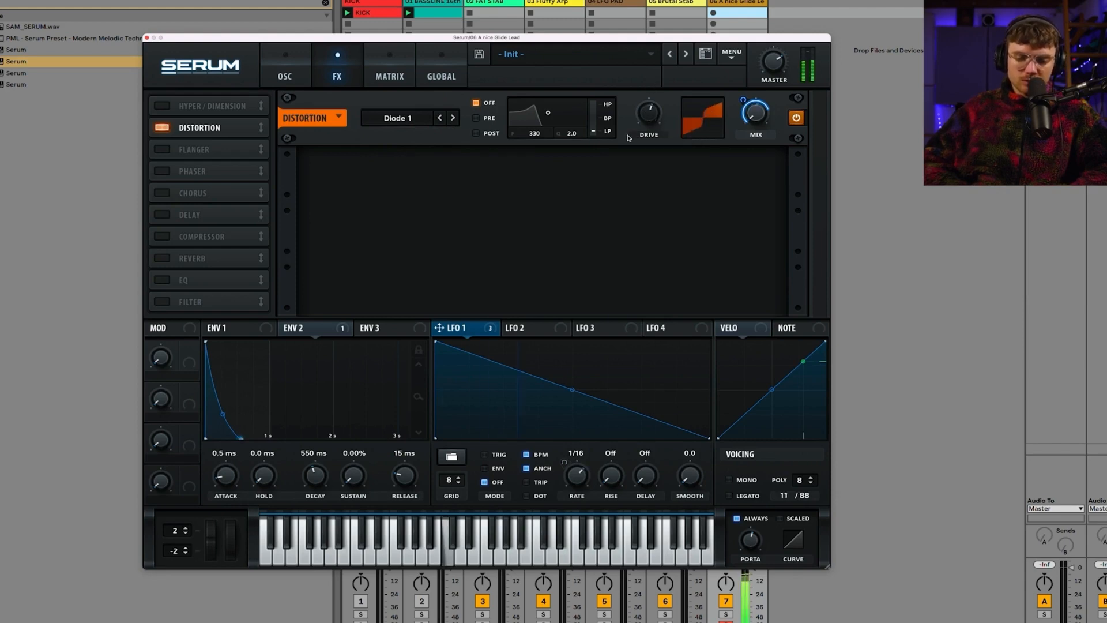
left_click(798, 119)
left_click(798, 119)
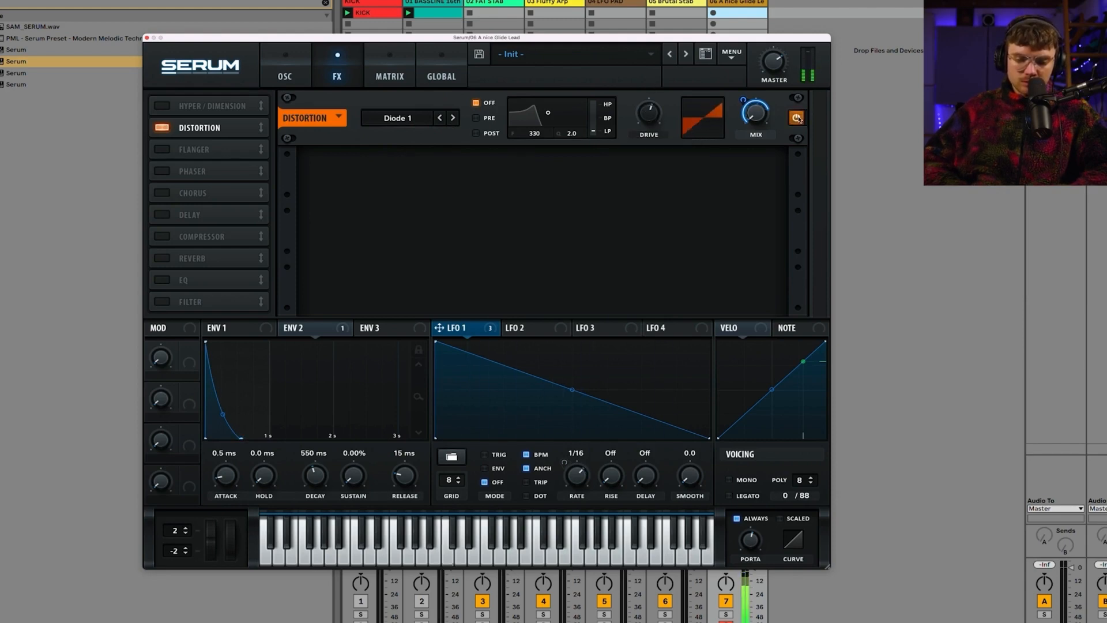
Set the distortion type to Diode 2 with about 83% drive and compare it against bypass
left_click(453, 118)
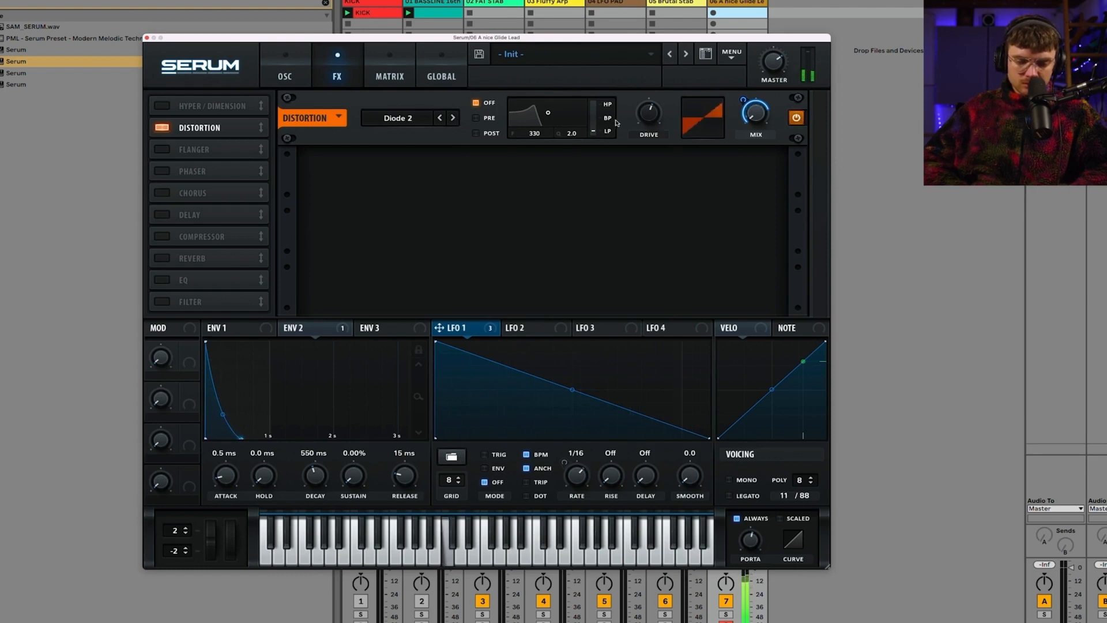
left_click_drag(645, 123, 641, 99)
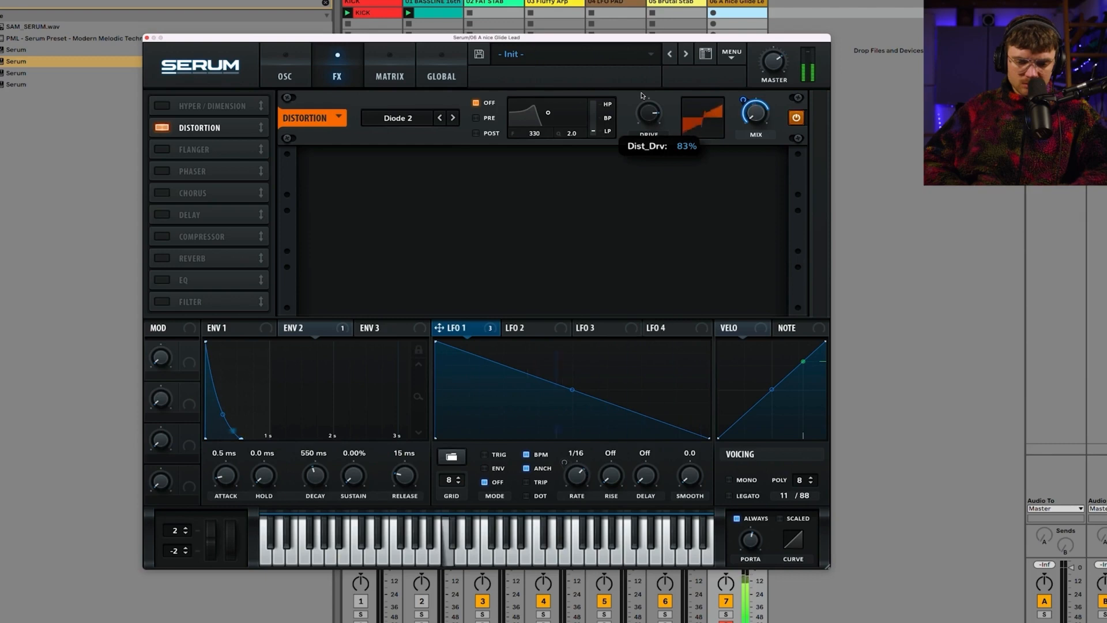
left_click(797, 119)
left_click(797, 119)
mouse_move(747, 110)
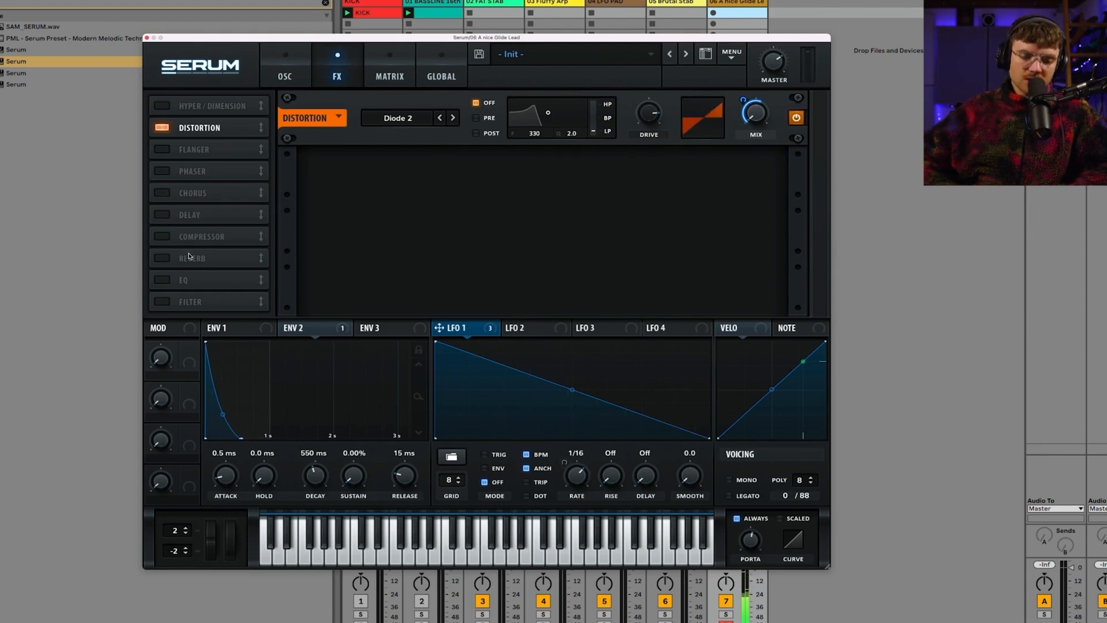
Enable Hyper/Dimension after Distortion in the effects chain, with zero Hyper mix, a low Dimension mix and a larger Dimension size
left_click_drag(181, 129, 183, 109)
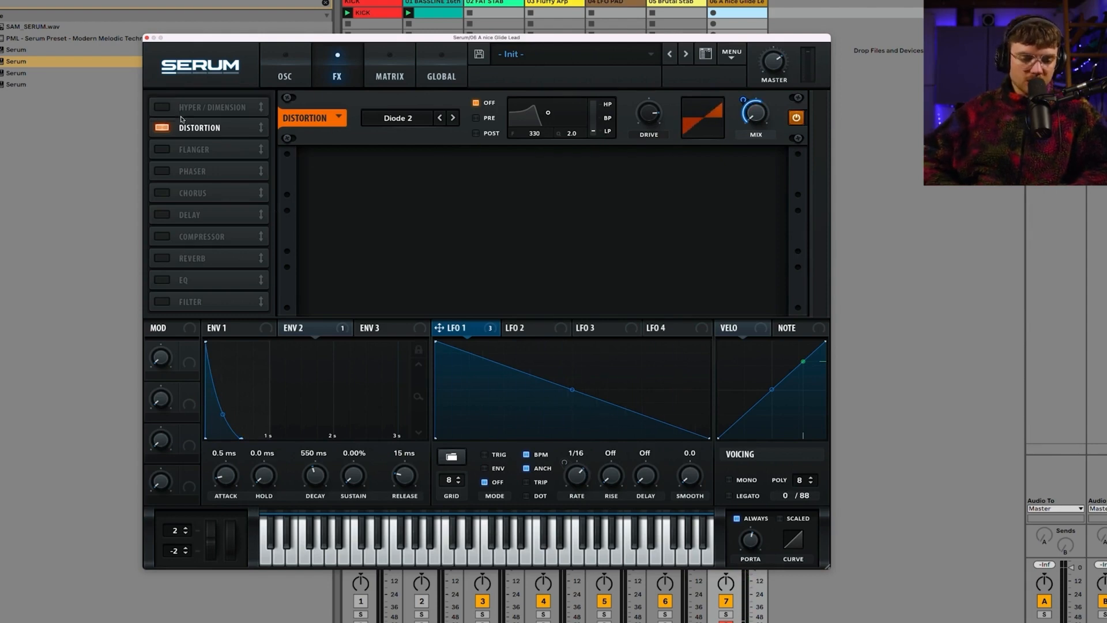
left_click(164, 128)
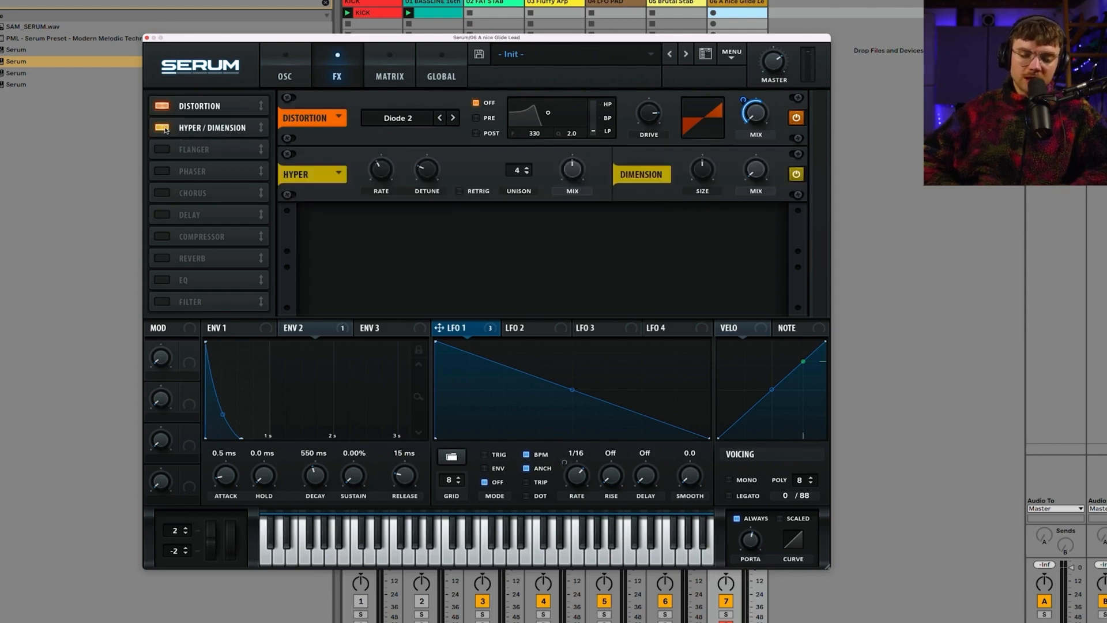
mouse_move(755, 162)
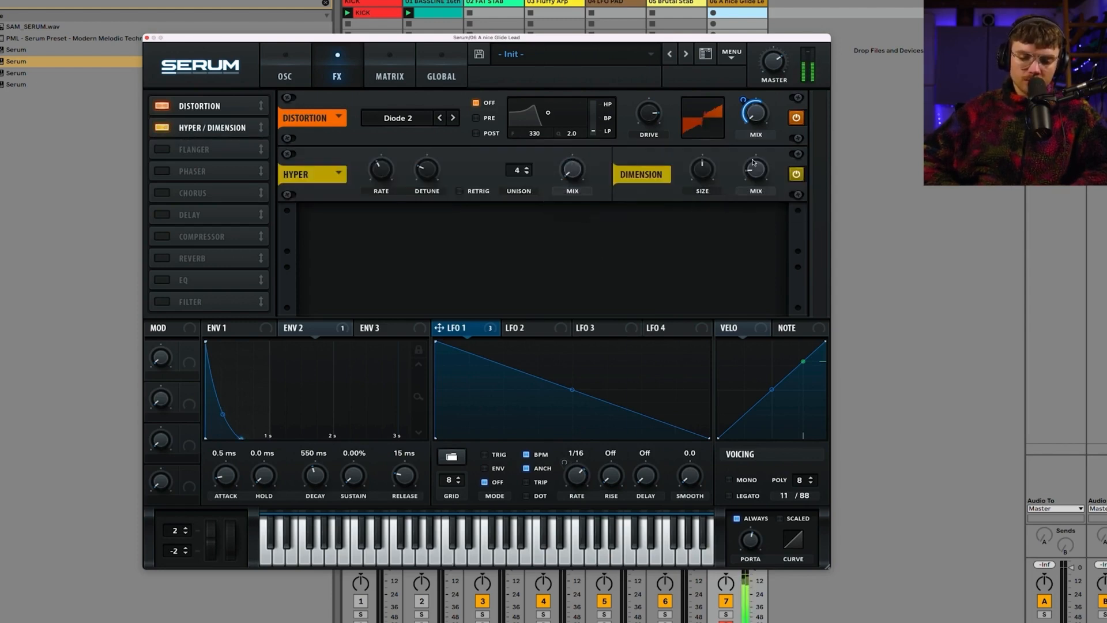
left_click_drag(697, 168, 749, 177)
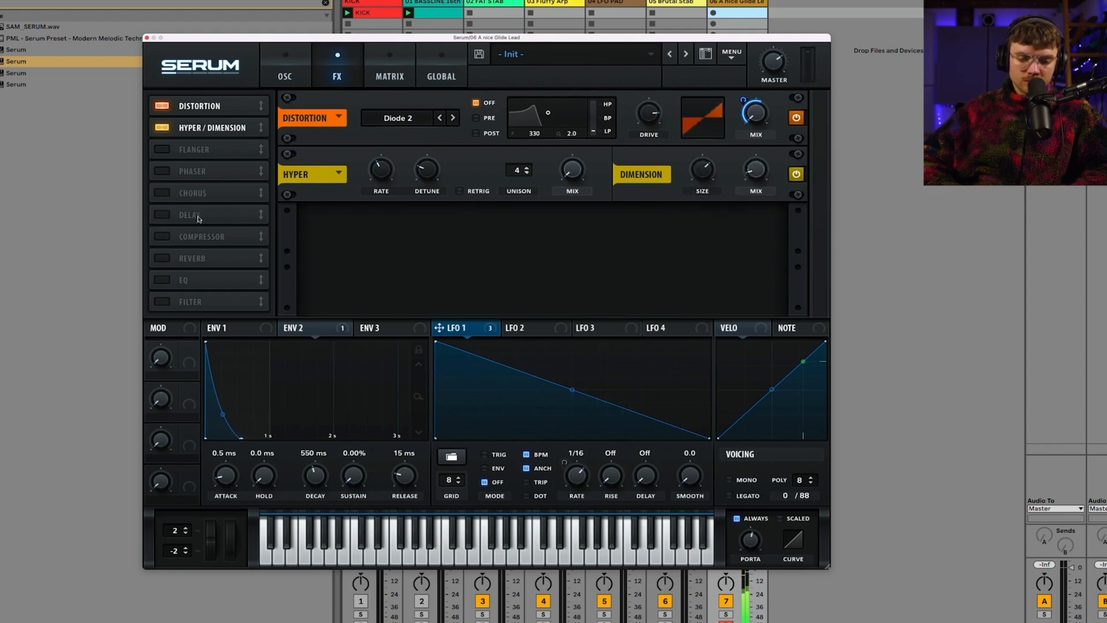
Enable the Delay effect, lower its feedback and set unlinked delay times of 1/64 left and 1/16 right
left_click(162, 214)
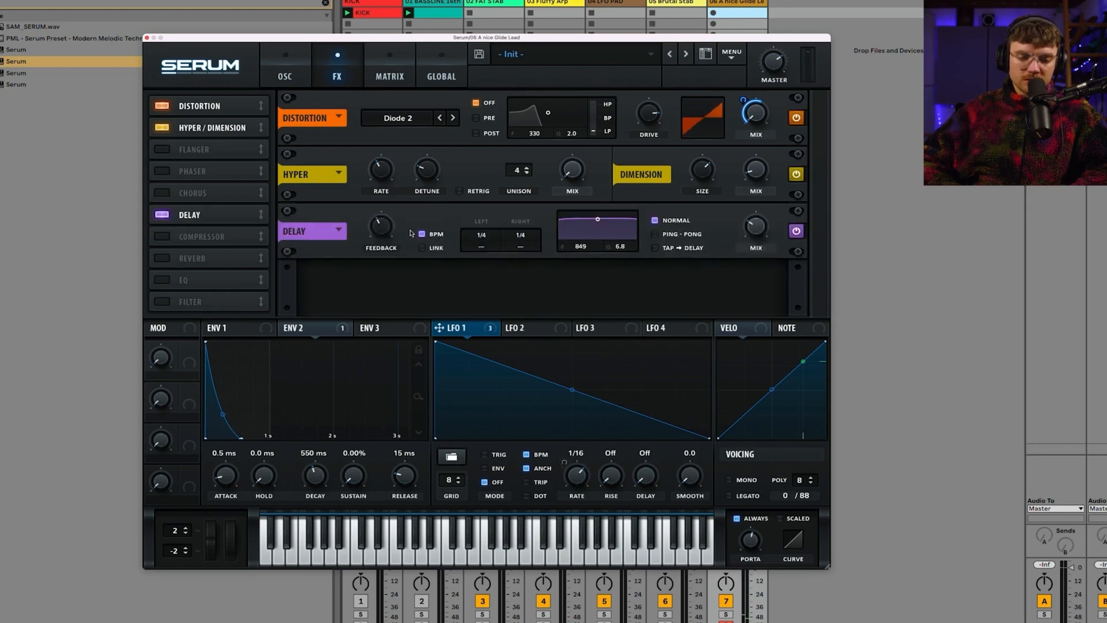
left_click_drag(385, 228, 385, 254)
left_click_drag(490, 237, 526, 227)
left_click_drag(532, 265, 531, 282)
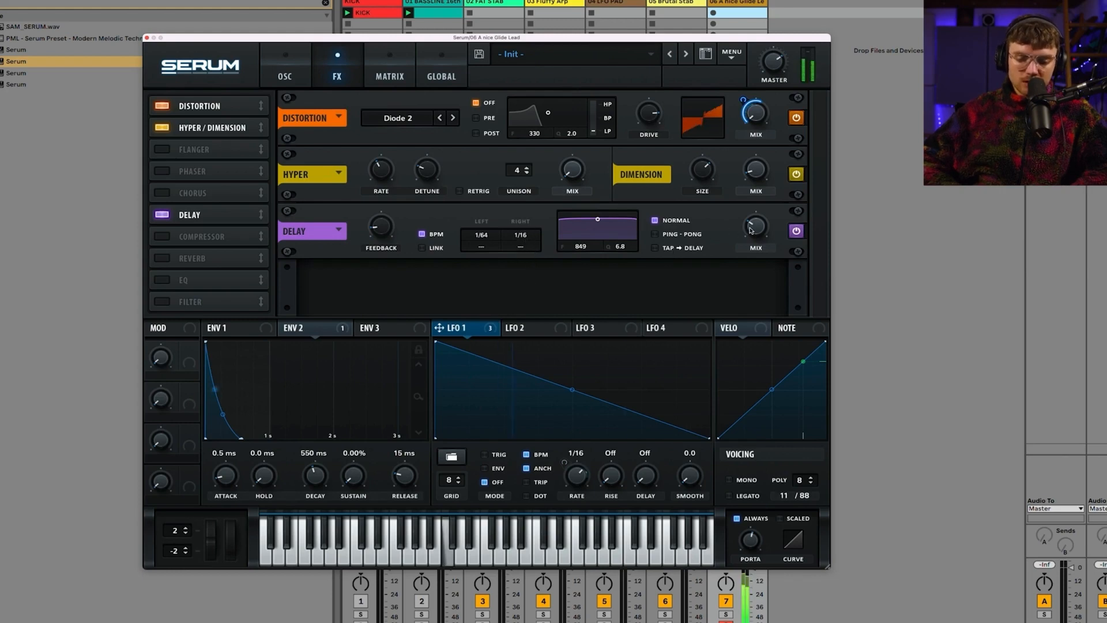
Narrow the delay filter to about 1038 with a width of 1.7, raise the feedback and set the mix to about 16%
left_click_drag(391, 206, 398, 199)
left_click_drag(601, 234, 600, 236)
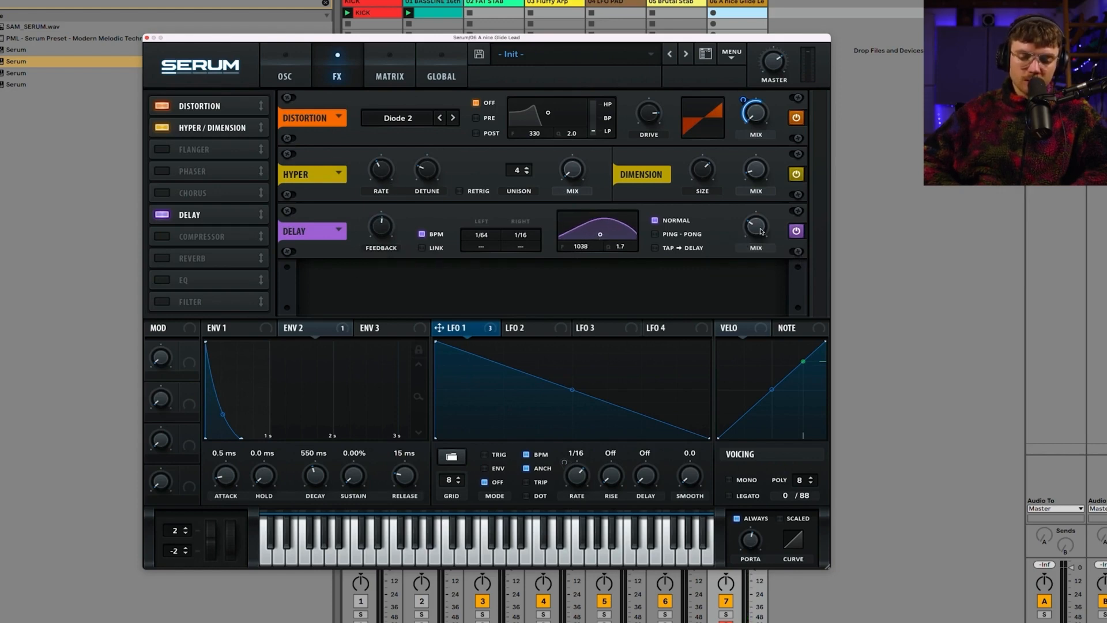
mouse_move(760, 233)
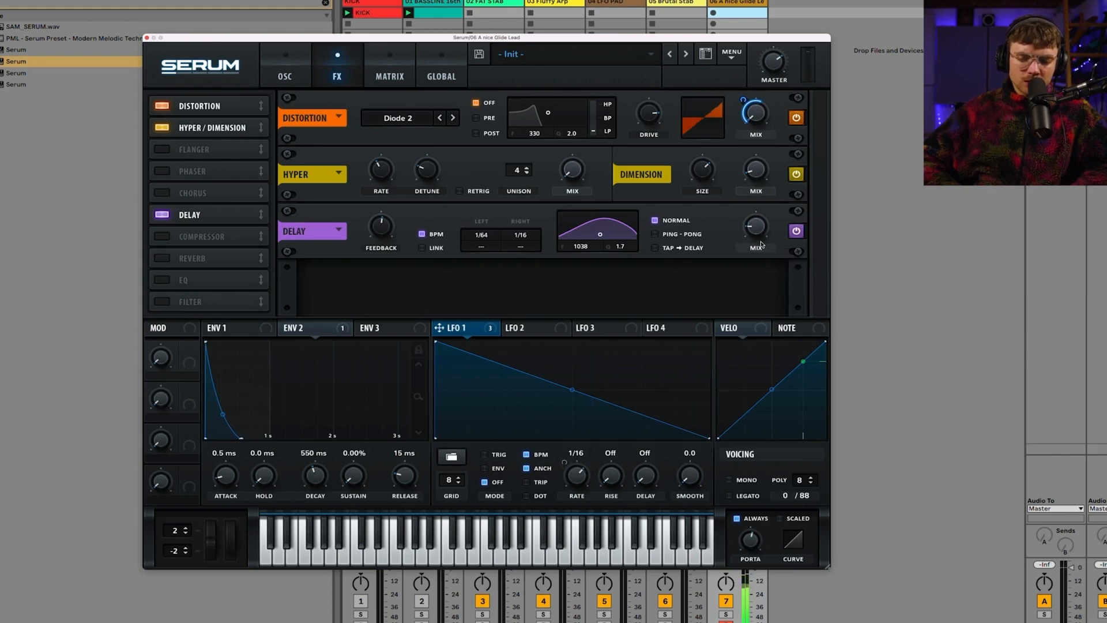
left_click_drag(380, 226, 381, 215)
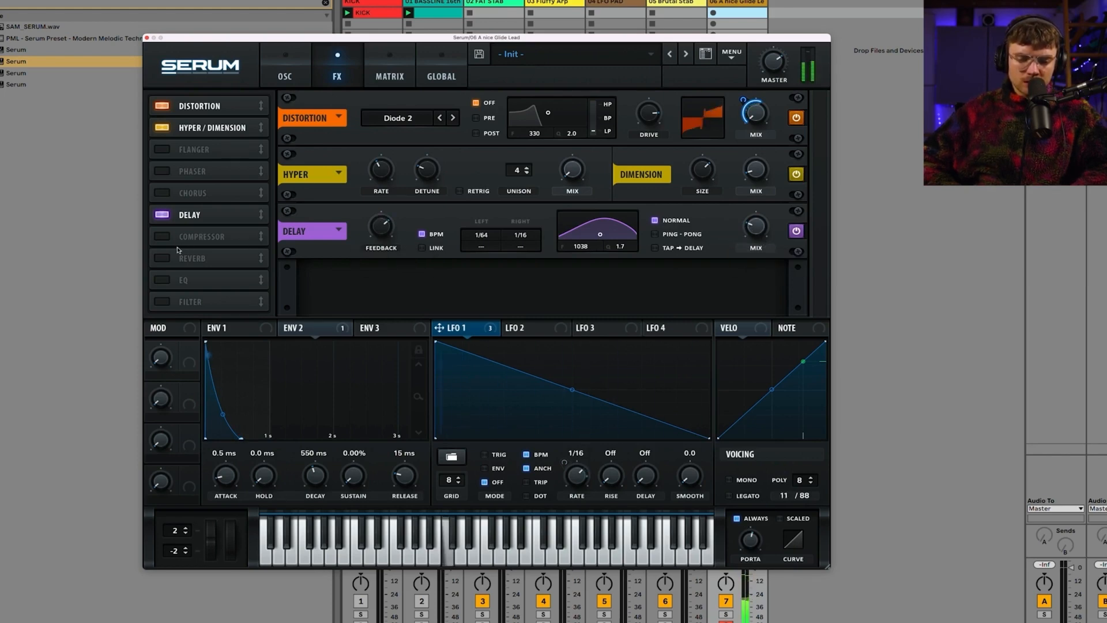
left_click_drag(754, 229, 754, 238)
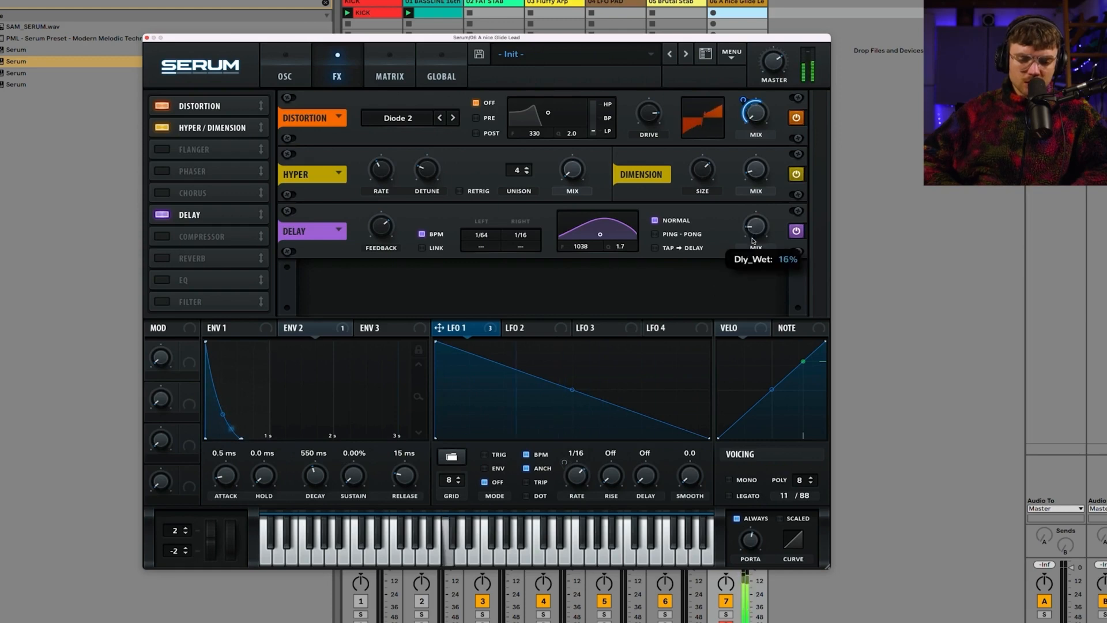
Enable Reverb directly after Delay in the effects chain, raise its low cut and high cut, and lower its mix
left_click(196, 258)
left_click_drag(196, 258, 203, 235)
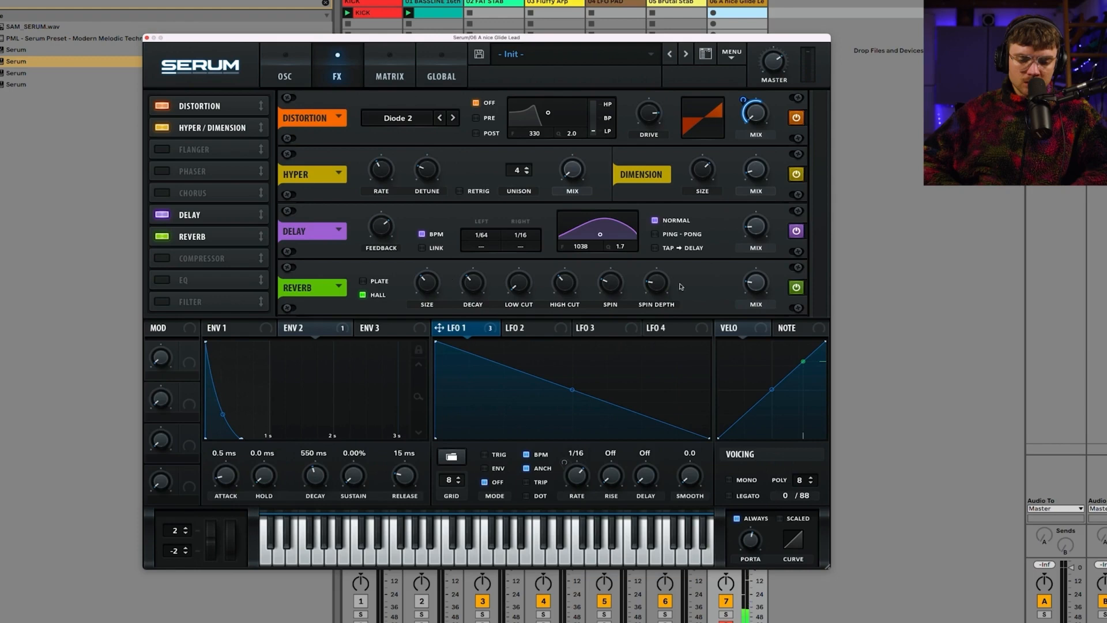
left_click_drag(560, 281, 565, 251)
left_click_drag(753, 285, 754, 296)
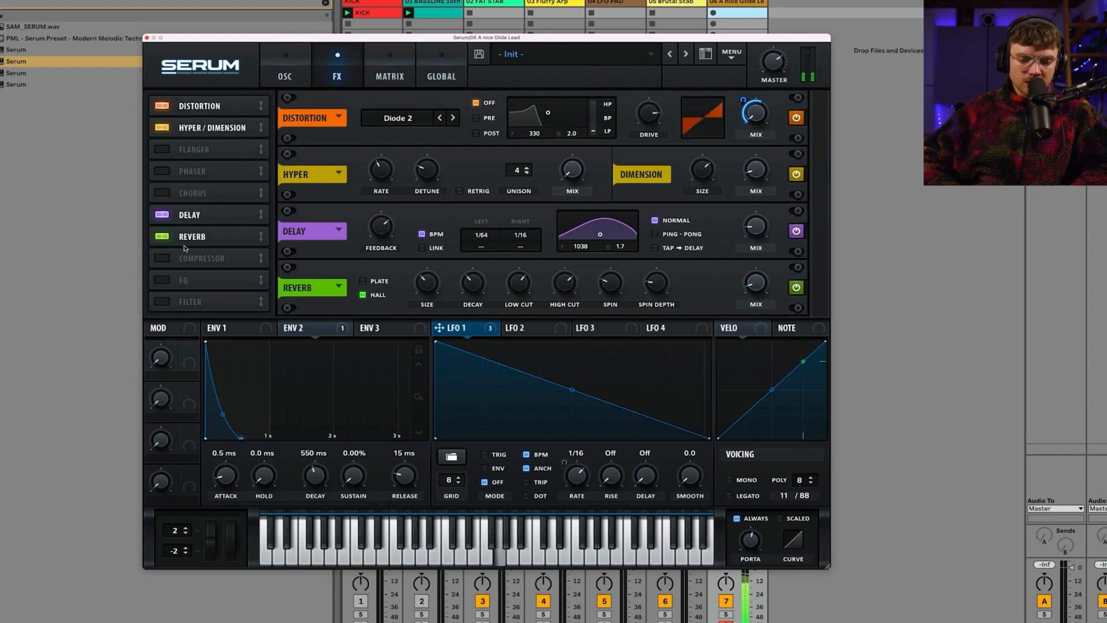
Enable the Compressor after the Reverb, adjust its threshold and raise its gain
left_click(212, 259)
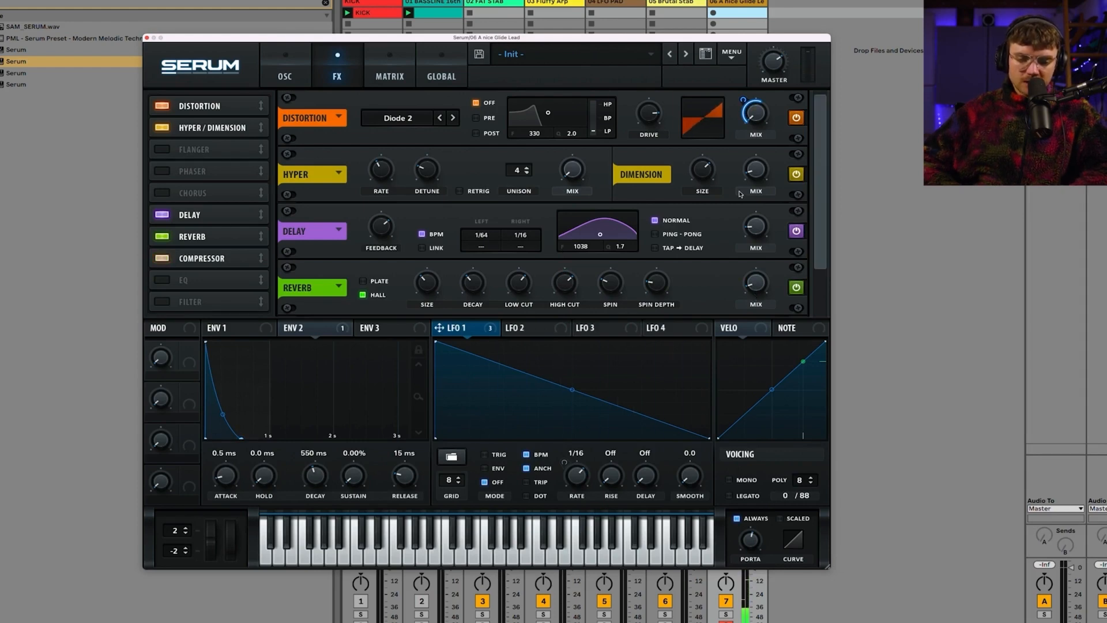
left_click_drag(820, 164, 821, 244)
left_click_drag(381, 282, 383, 256)
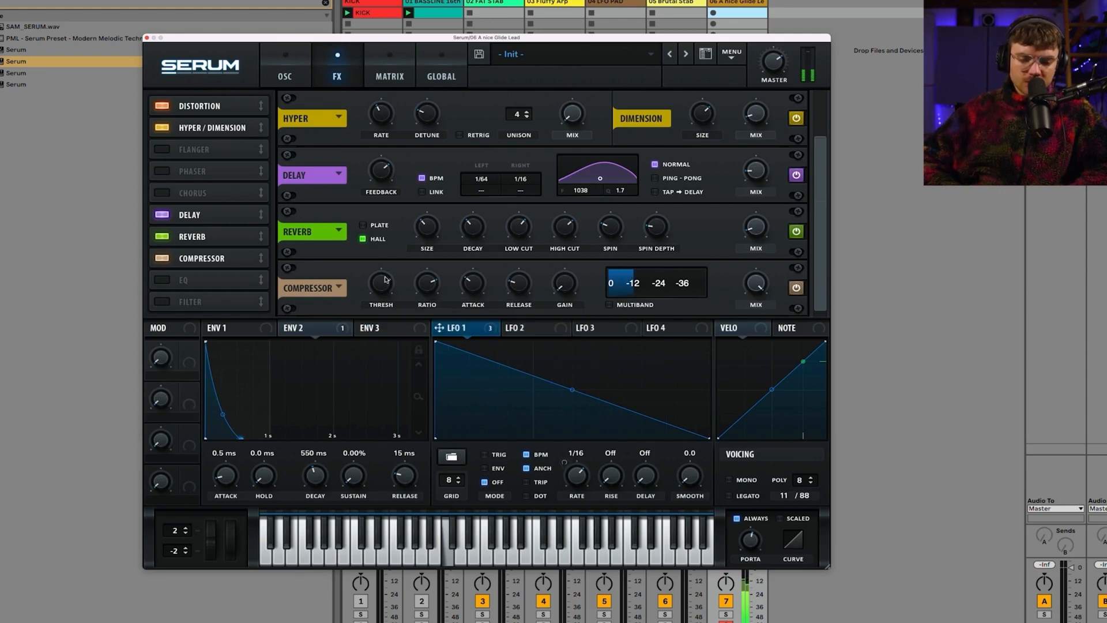
left_click_drag(579, 289, 561, 247)
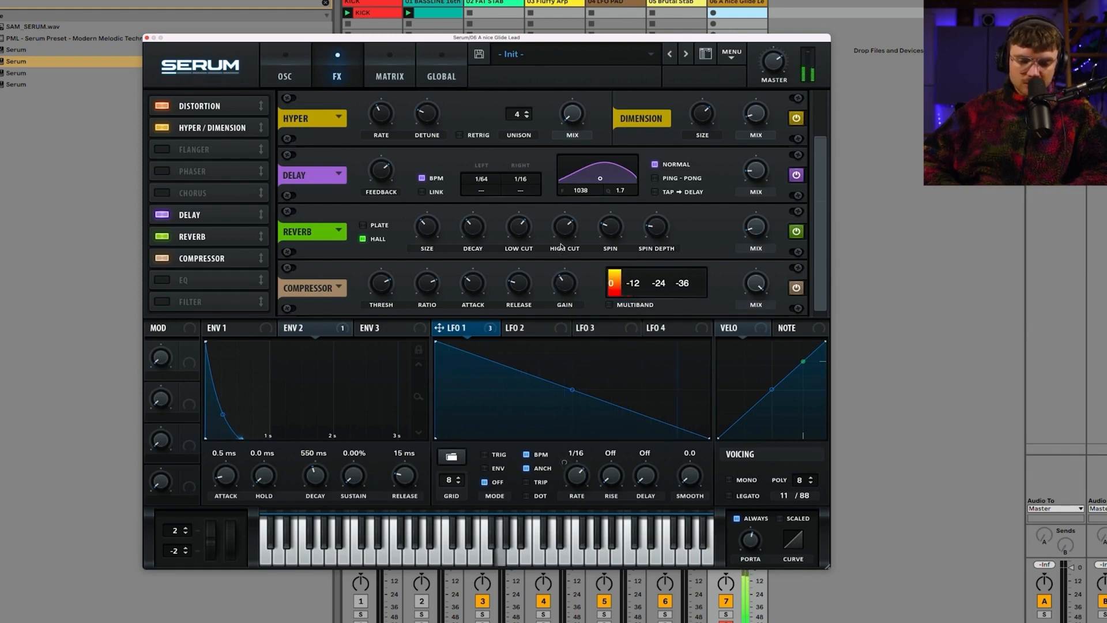
Try the MG Low 12 filter on oscillator A and the noise, sweeping the cutoff from closed to fully open
left_click(287, 76)
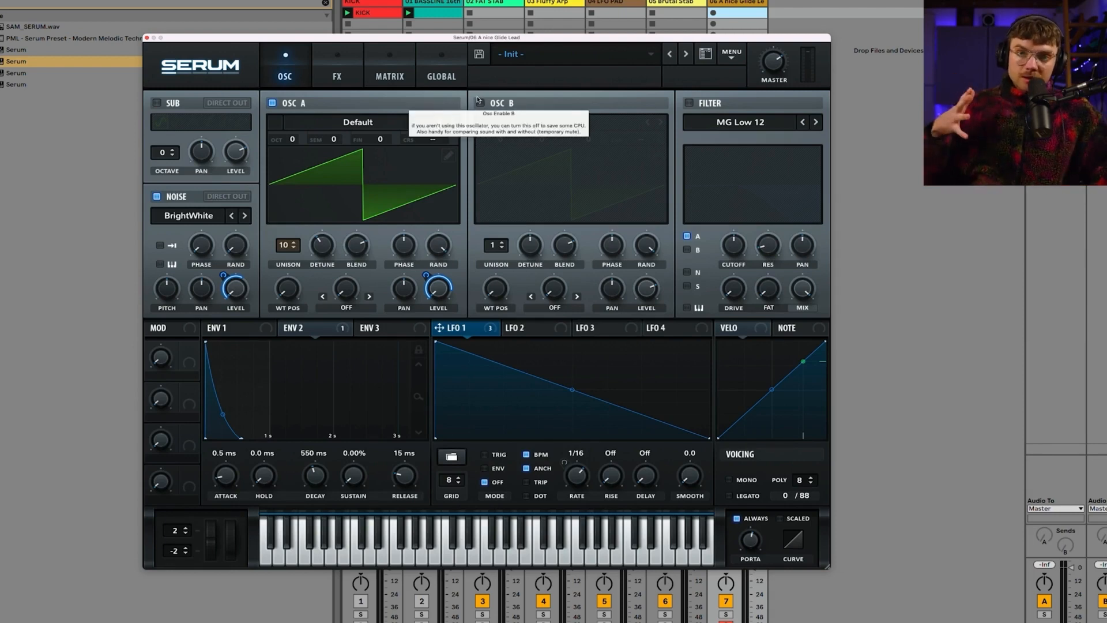
left_click(690, 103)
left_click_drag(734, 245, 731, 270)
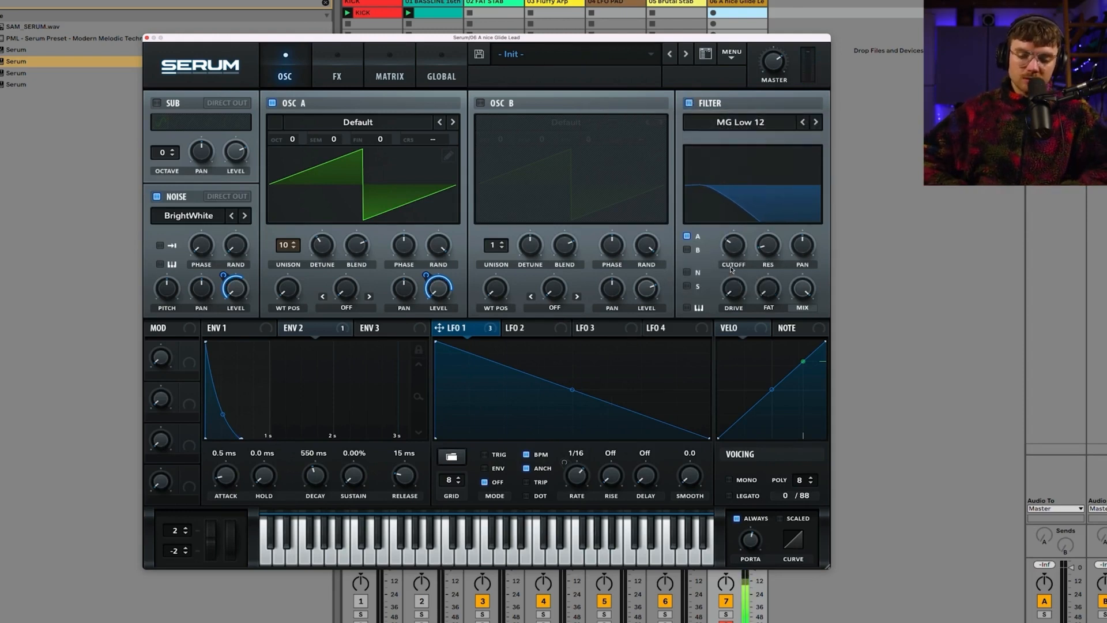
left_click_drag(741, 242, 735, 178)
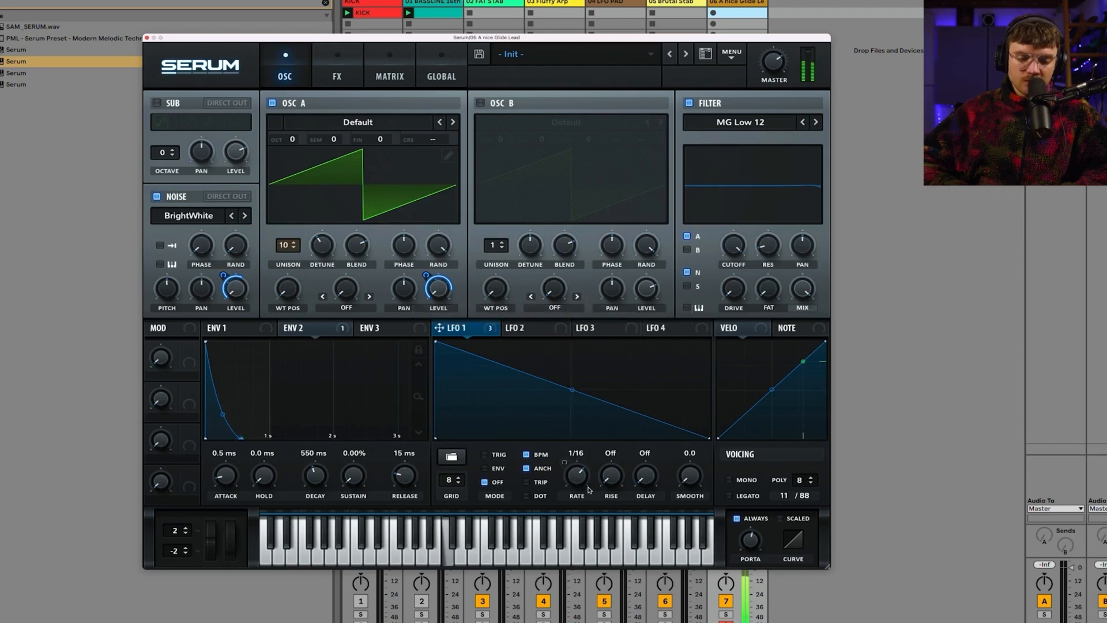
Enable oscillator B, turn the filter off and assign LFO 1 to modulate oscillator B's level
left_click(480, 104)
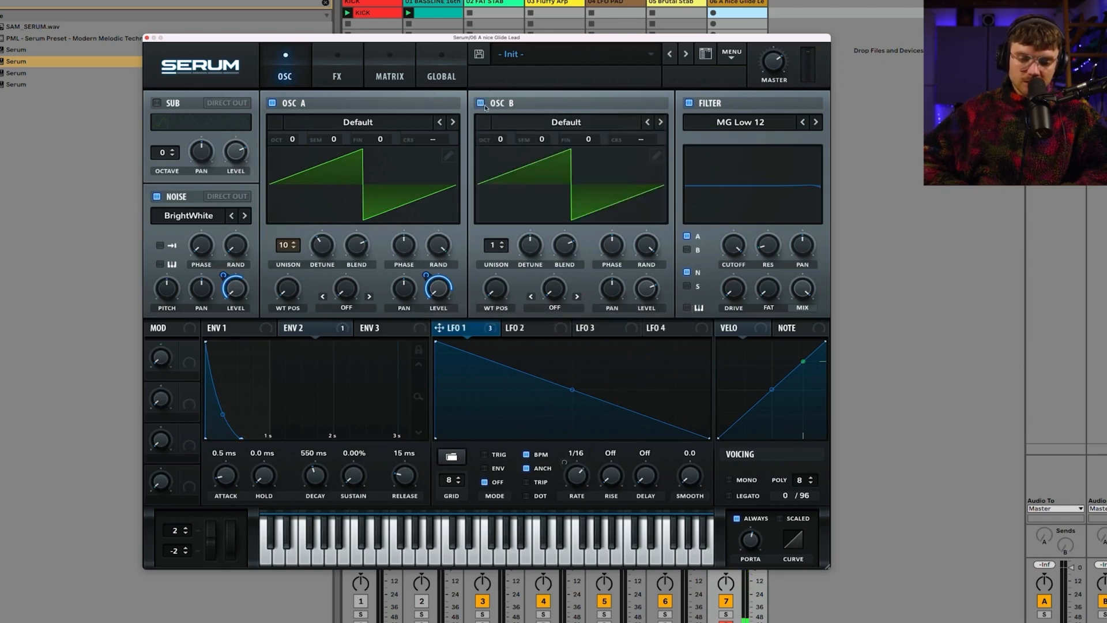
left_click(689, 104)
key("a")
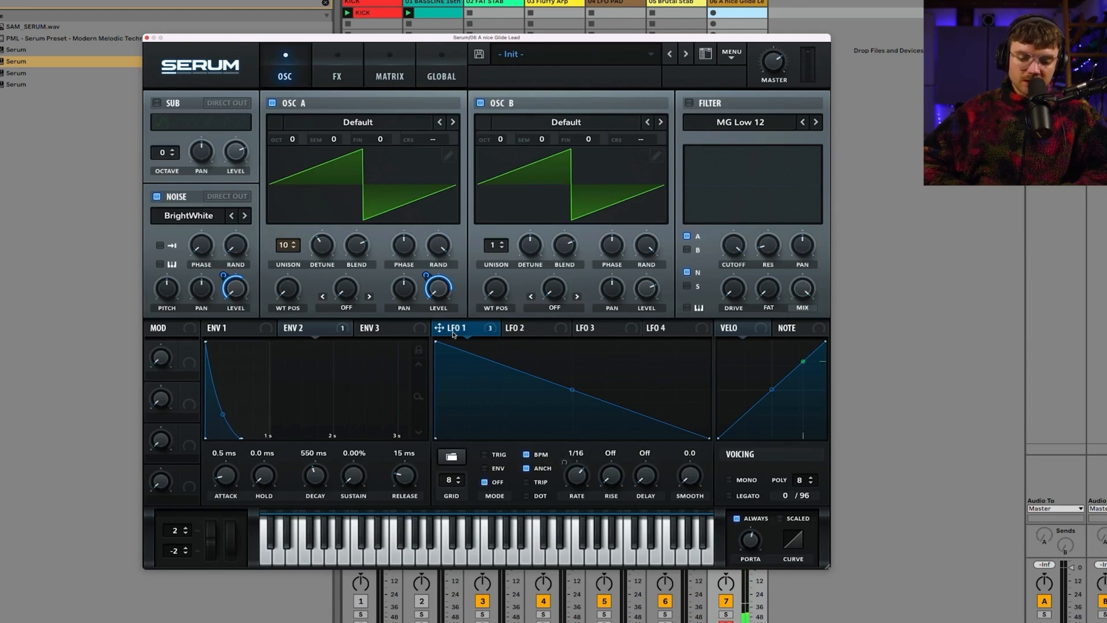
left_click_drag(439, 328, 647, 302)
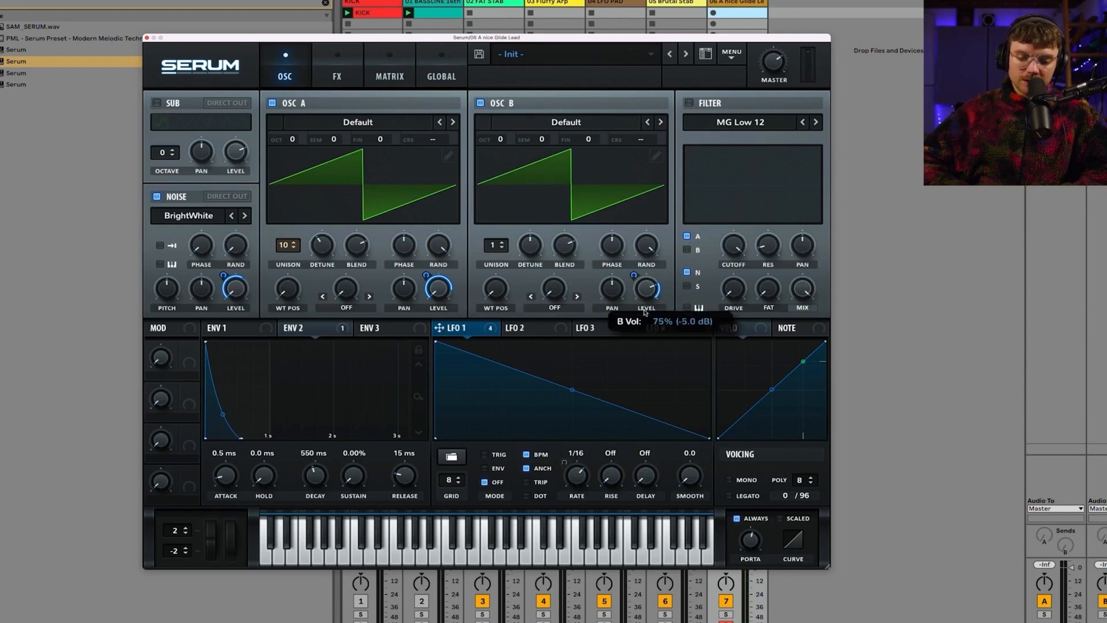
key("a")
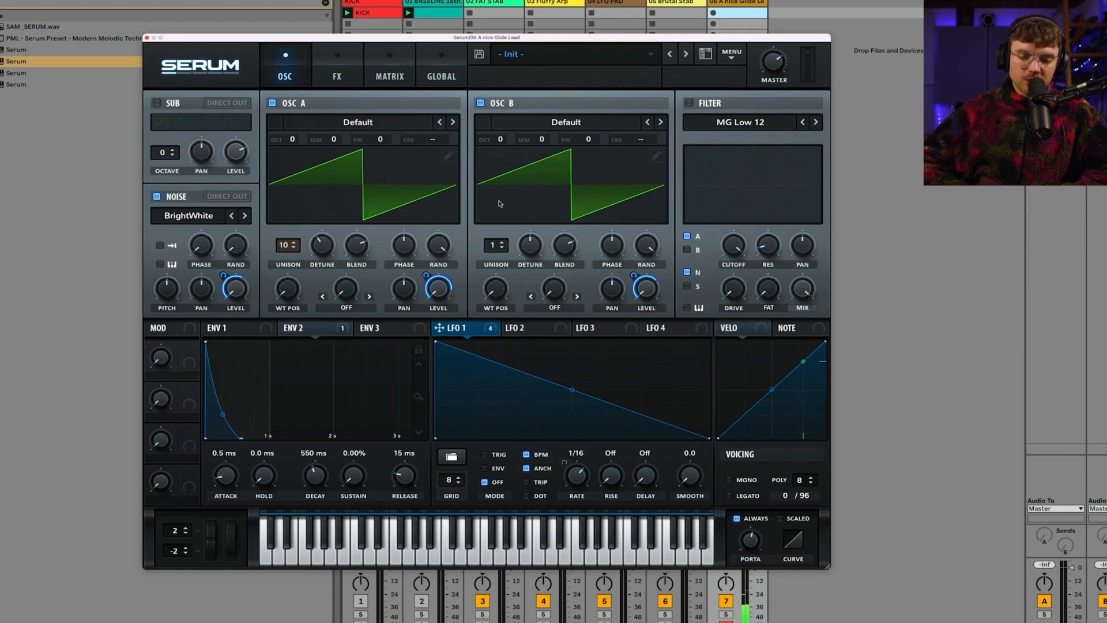
Set oscillator B's octave to -1 and play test notes to audition it
left_click_drag(500, 140, 501, 165)
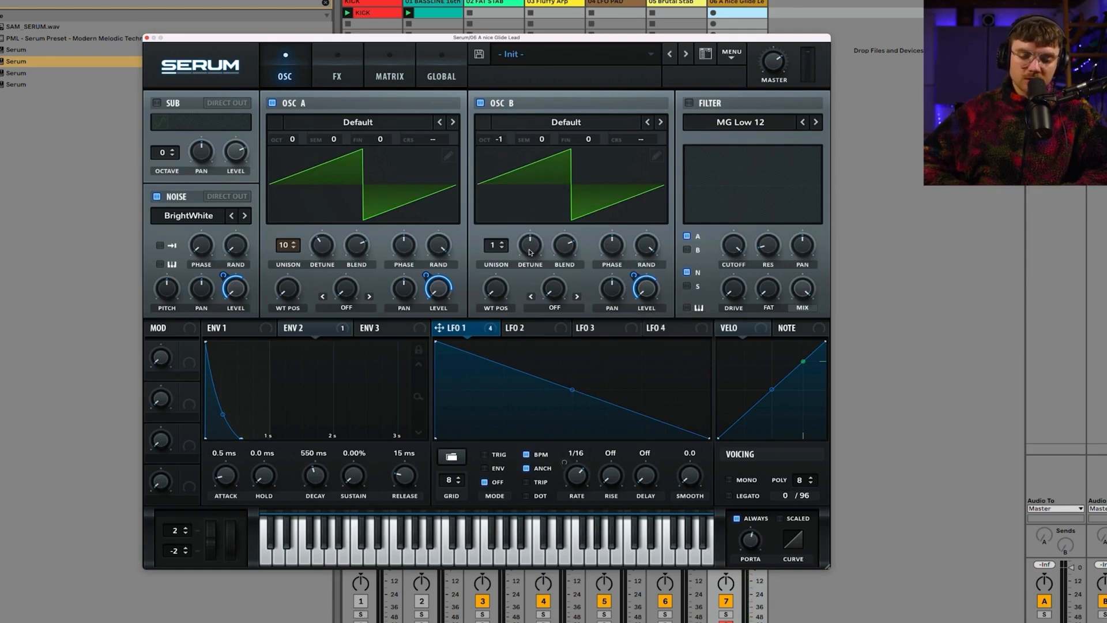
key("a")
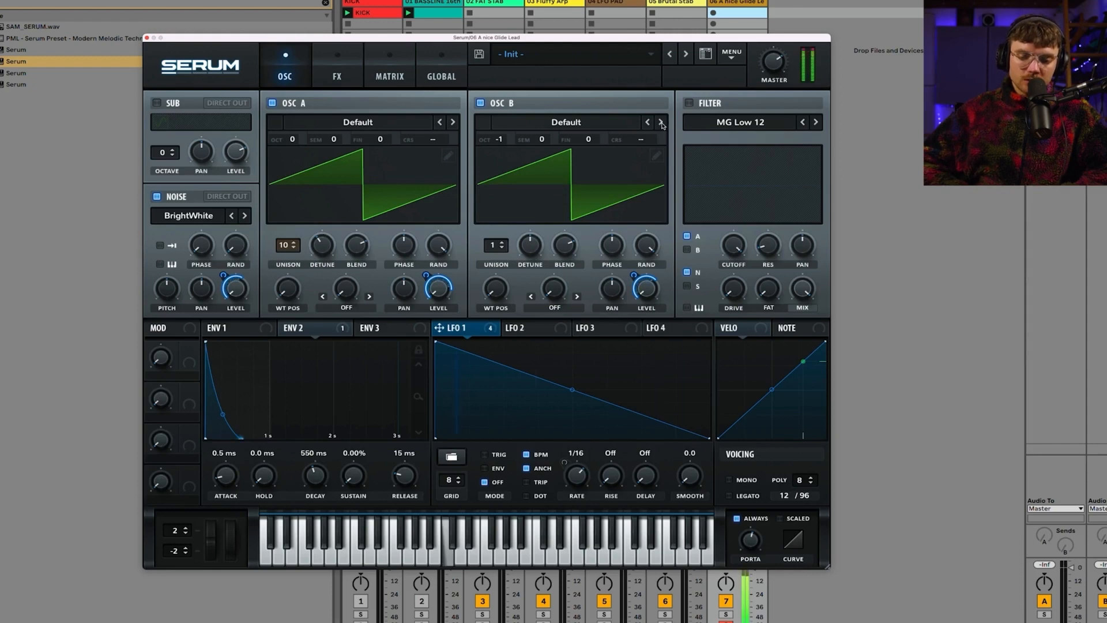
key("g")
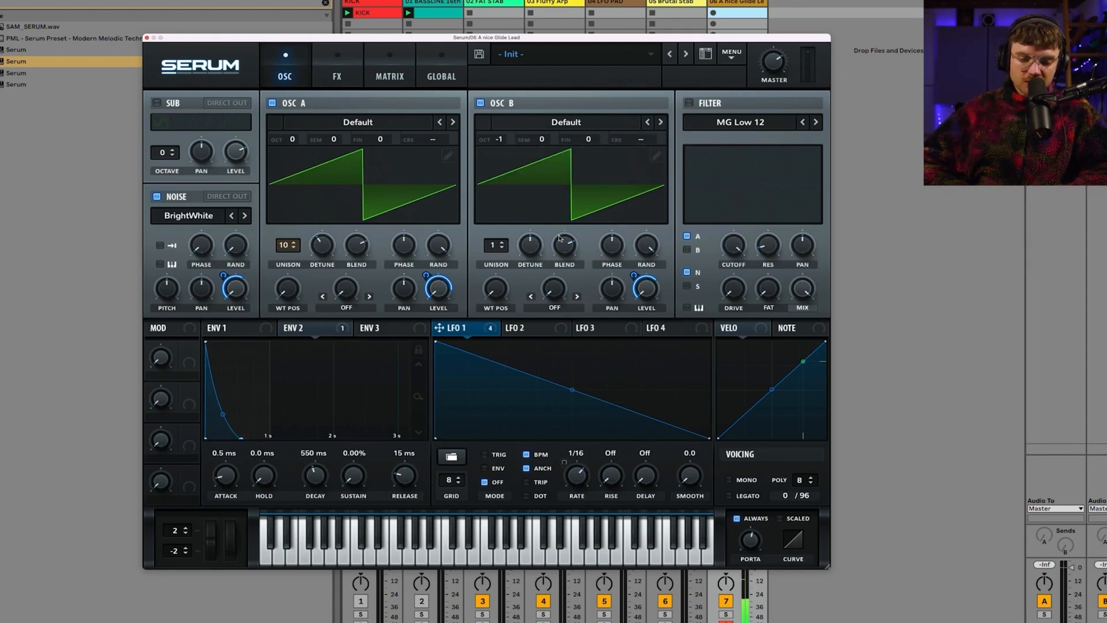
Audition the Acid wavetable on oscillator B, switch it to Analog_BD_Sin and compare the sound with the oscillator bypassed
left_click(660, 122)
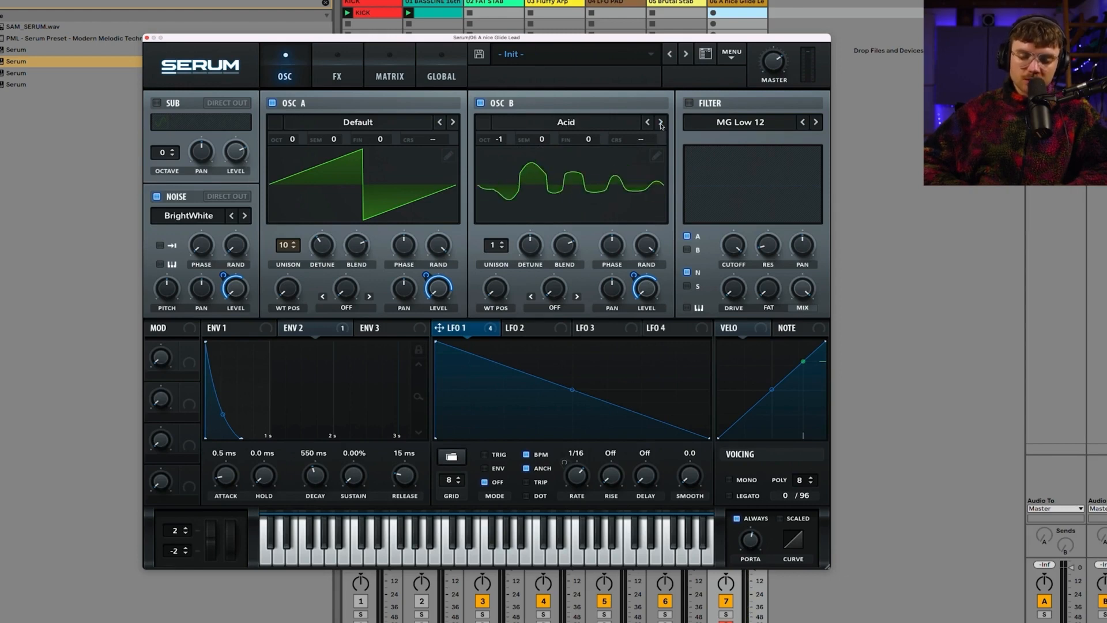
key("a")
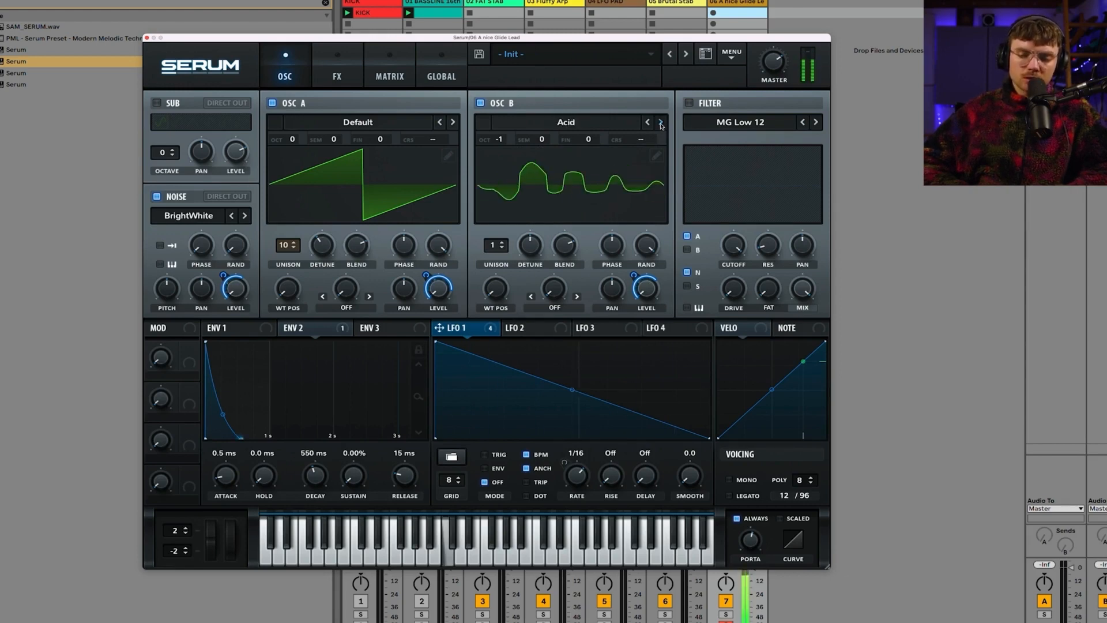
left_click(660, 122)
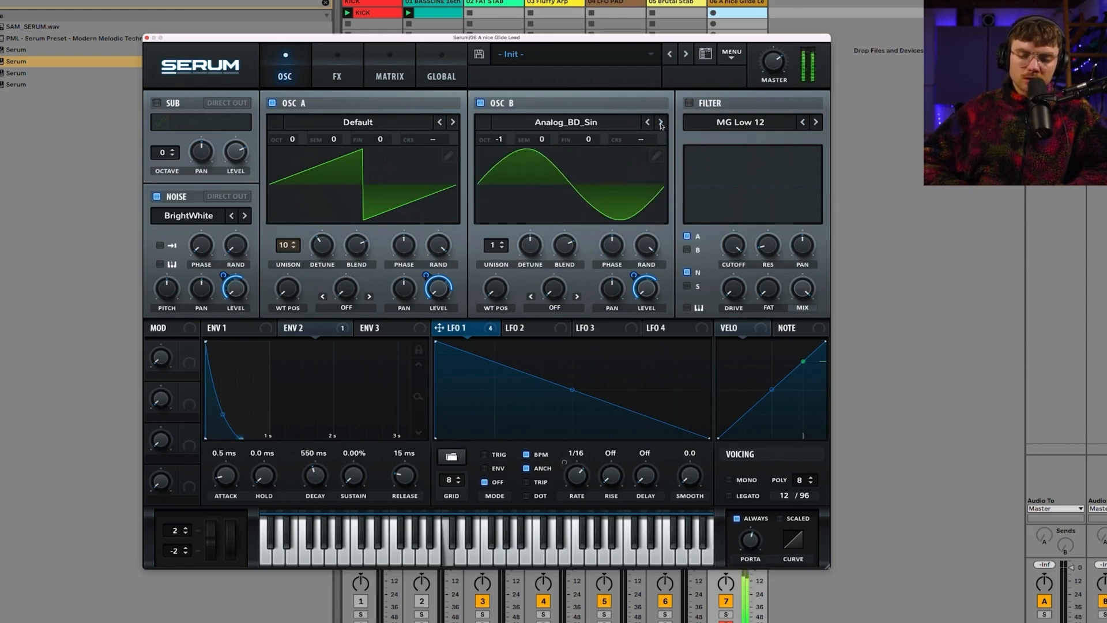
left_click(480, 103)
left_click(481, 103)
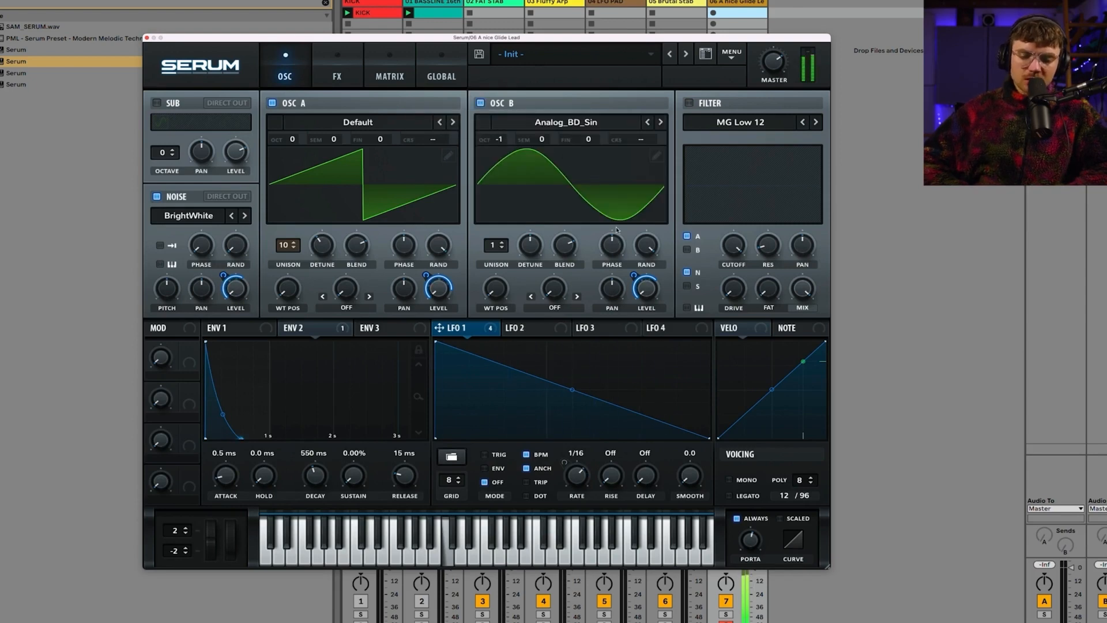
Try the next wavetable on oscillator B, return to Analog_BD_Sin, and set oscillator A's wavetable to Acid
mouse_move(633, 280)
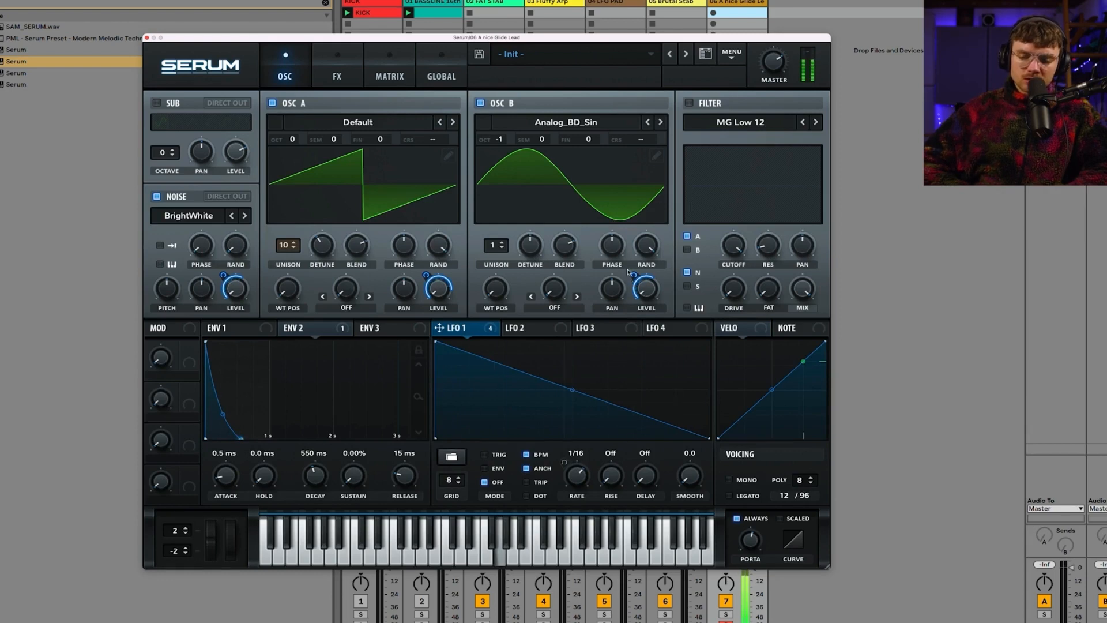
left_click(659, 122)
left_click(647, 123)
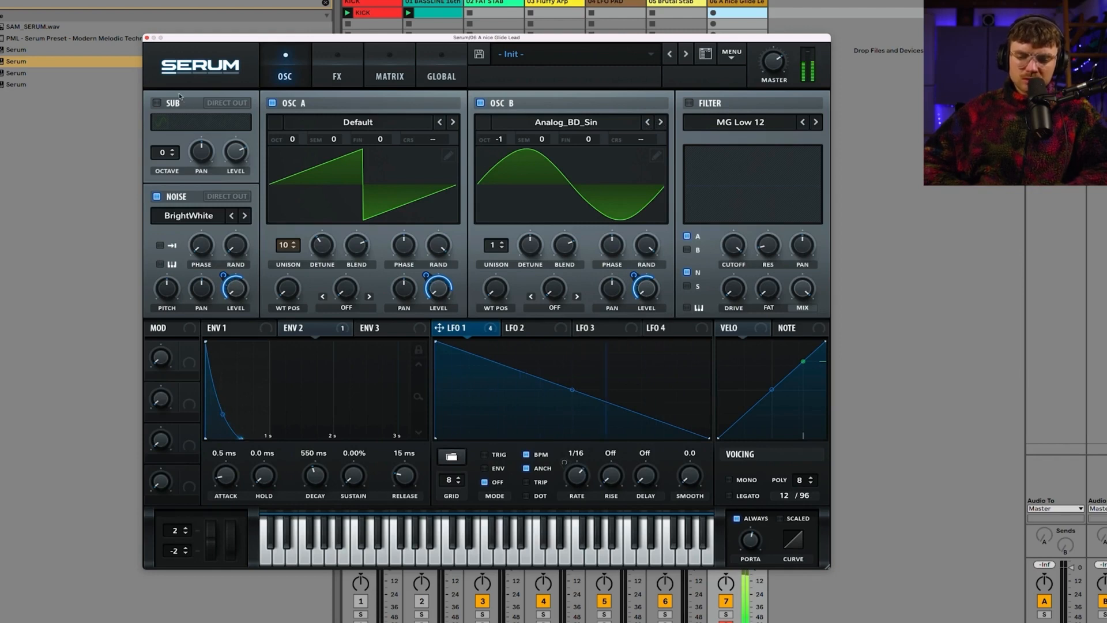
left_click(454, 122)
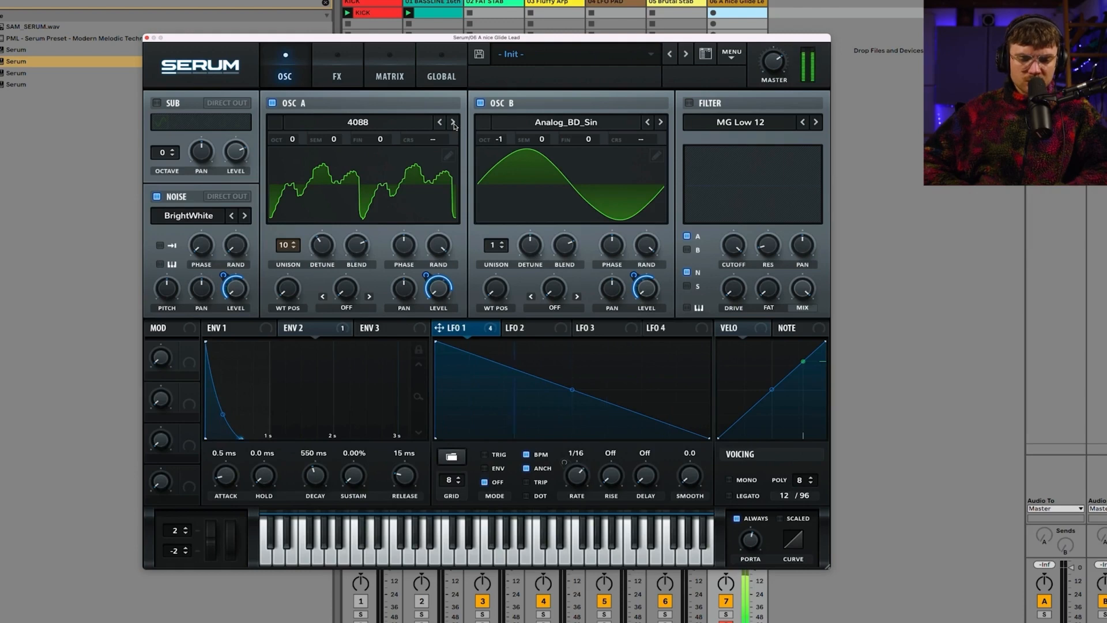
left_click(453, 122)
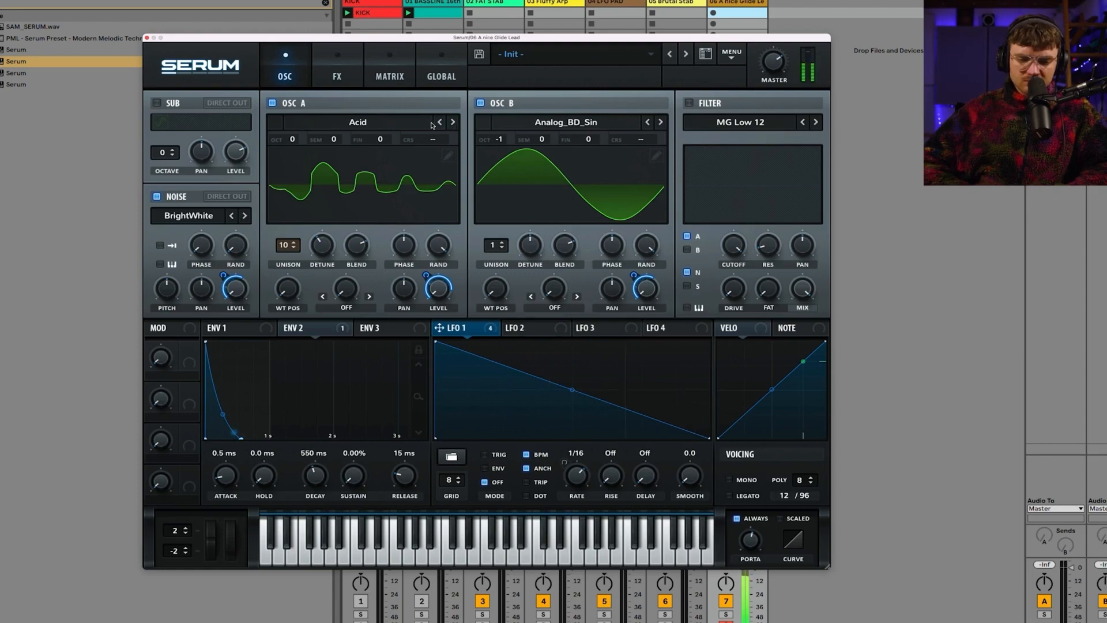
Find the Reverb device in Ableton Live's browser and add it after Serum on the track
left_click(6, 2)
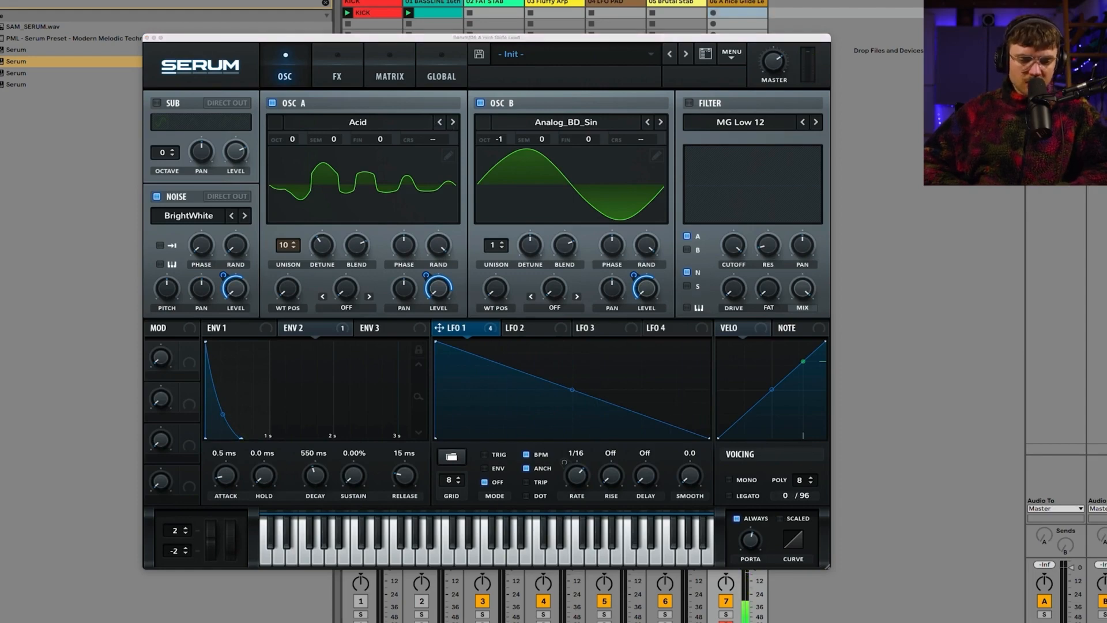
type("rever")
key("Down")
key("Return")
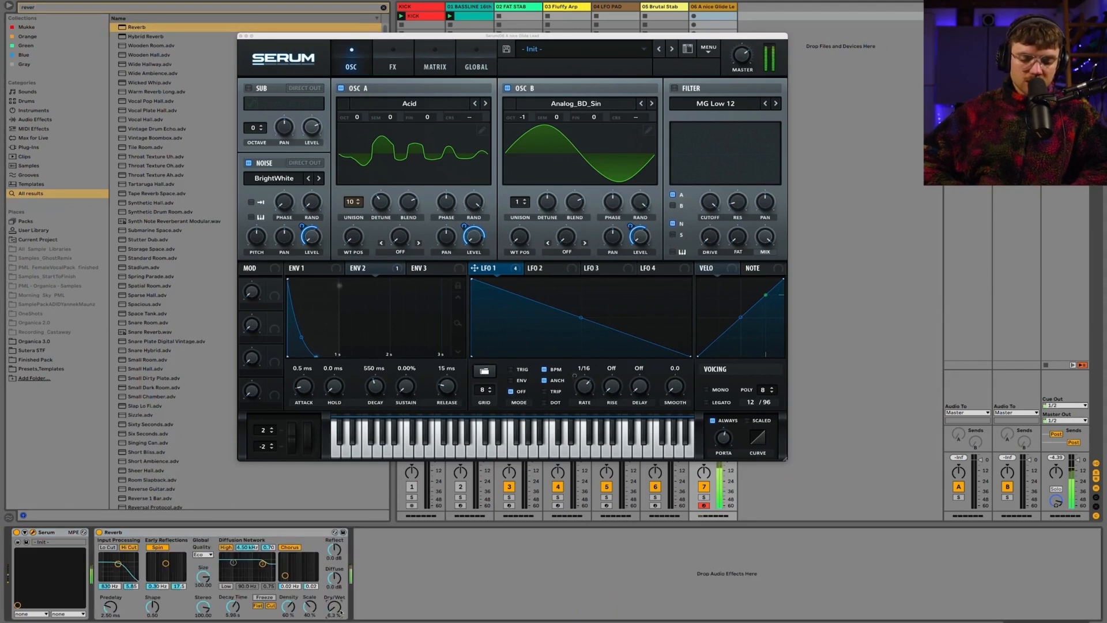
Lengthen the Reverb device's decay time, enable its low cut and shift the input filter slightly higher
mouse_move(229, 602)
left_mouse_down()
mouse_move(229, 620)
mouse_move(235, 603)
left_mouse_up()
left_click(109, 547)
left_click_drag(118, 563, 121, 564)
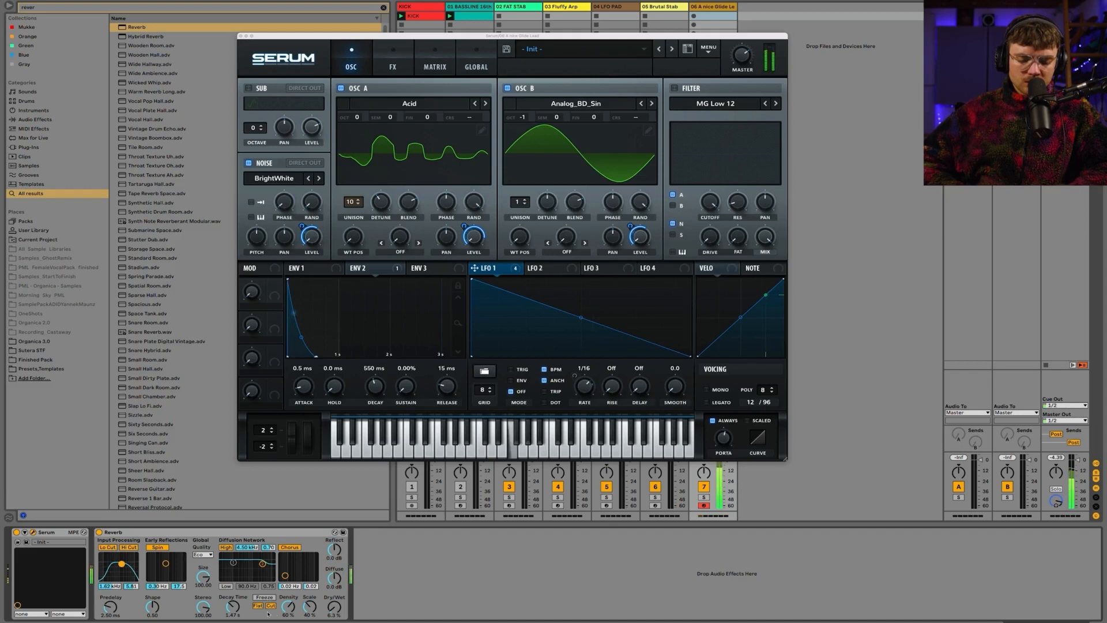
left_click_drag(236, 609, 237, 607)
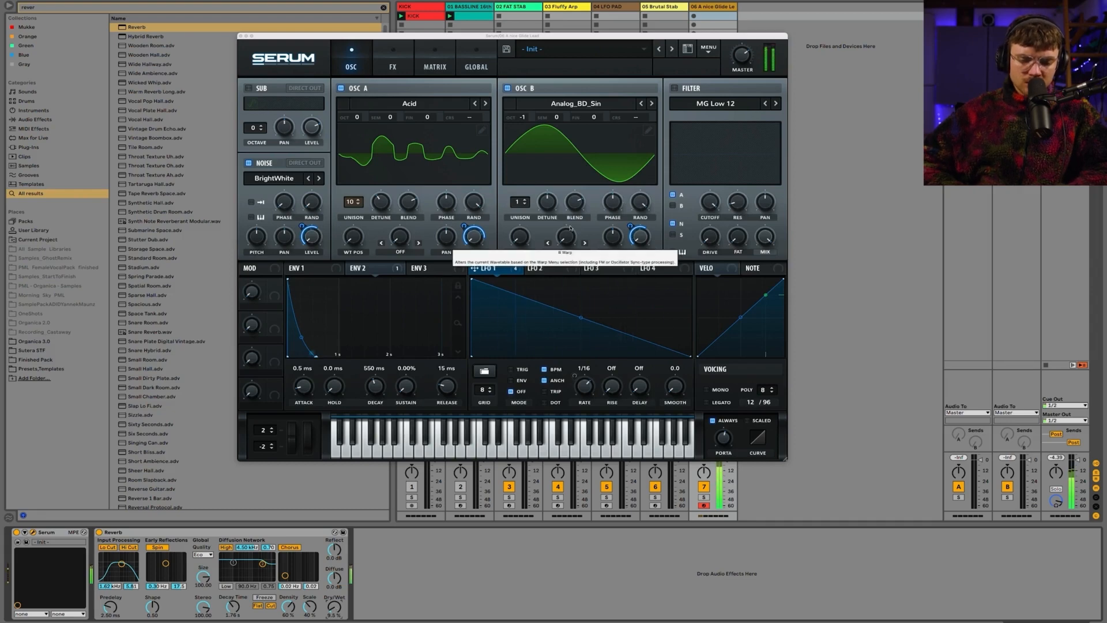
Switch oscillator B to the Basic Mg wavetable and raise its wavetable position
left_click(652, 103)
left_click_drag(521, 237, 527, 180)
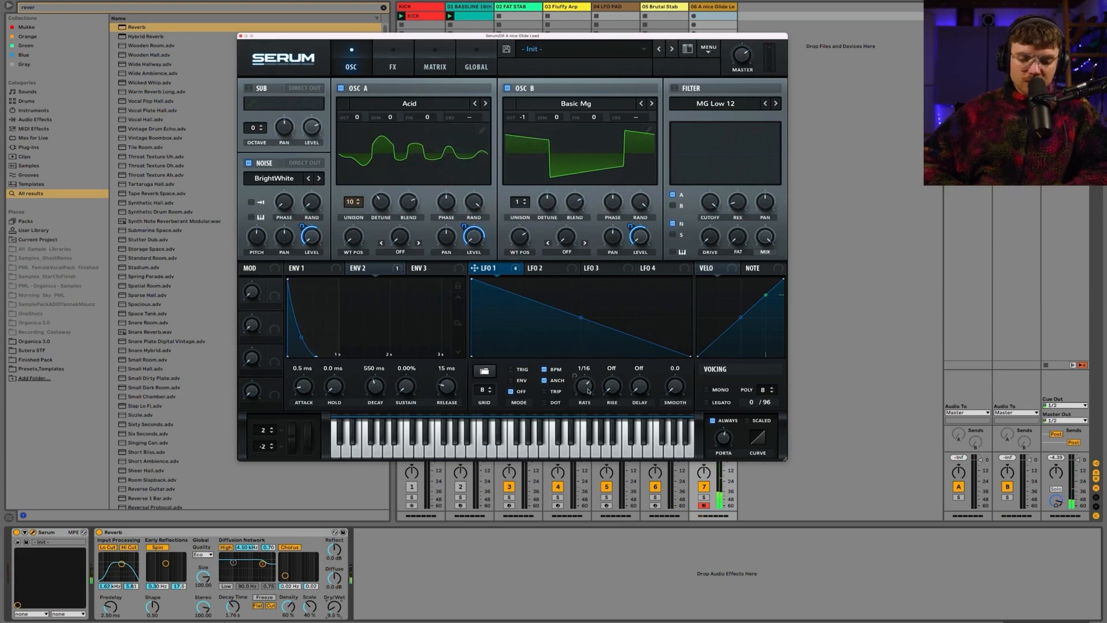
Bypass the Env 2 modulation of LFO 1's rate
left_click(390, 269)
right_click(583, 391)
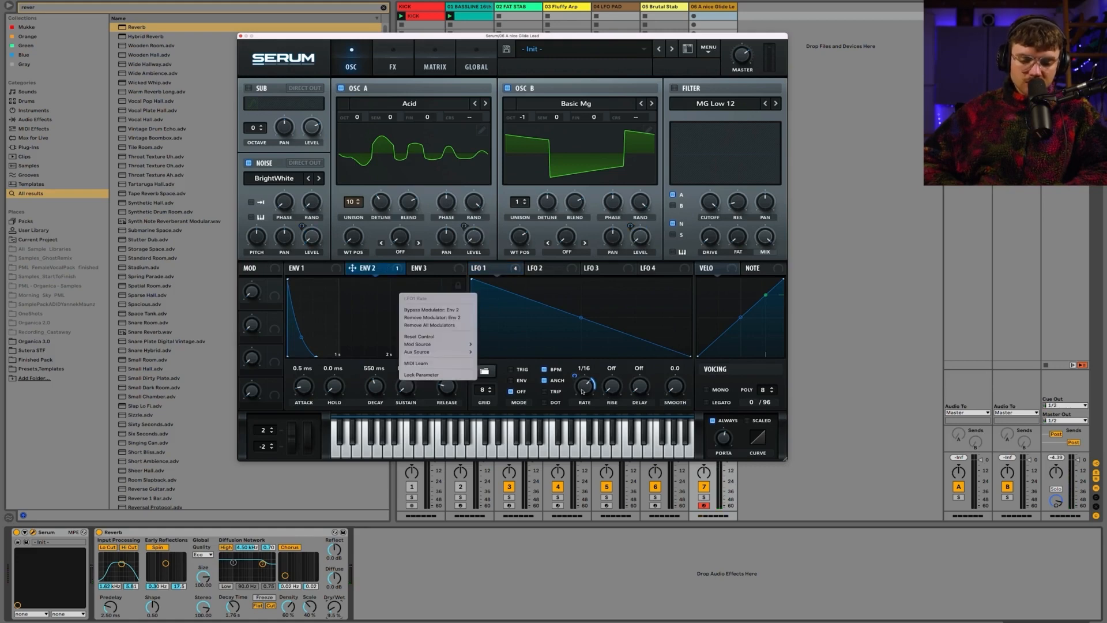
left_click(438, 326)
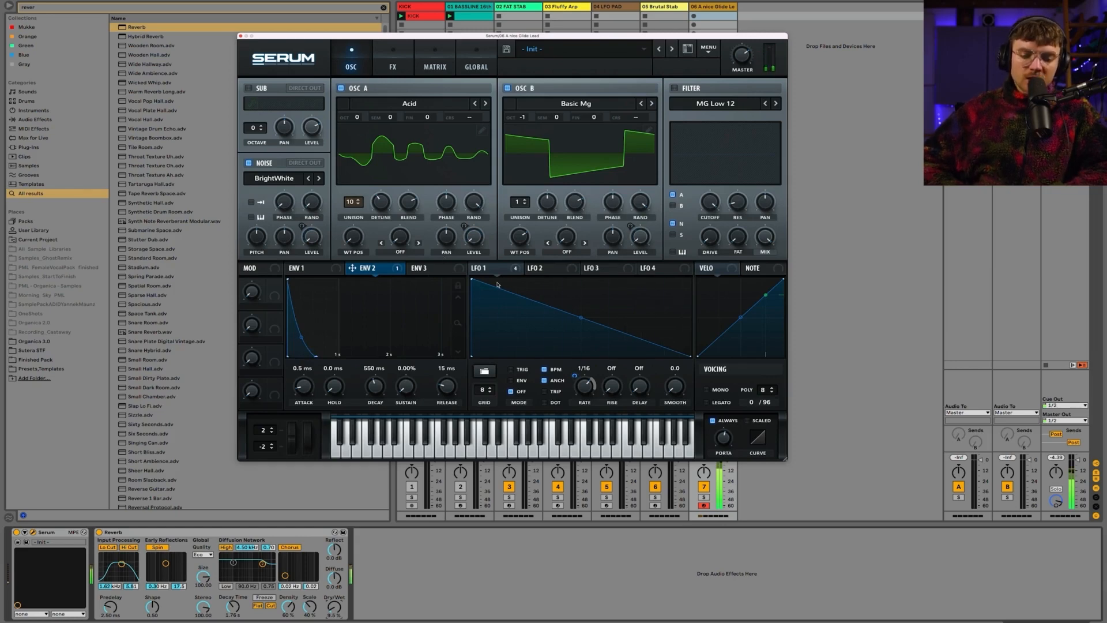
Enable the filter for both oscillators, modulate its cutoff with LFO 1 and choose the MG Low 6 type
left_click(493, 270)
left_click(675, 89)
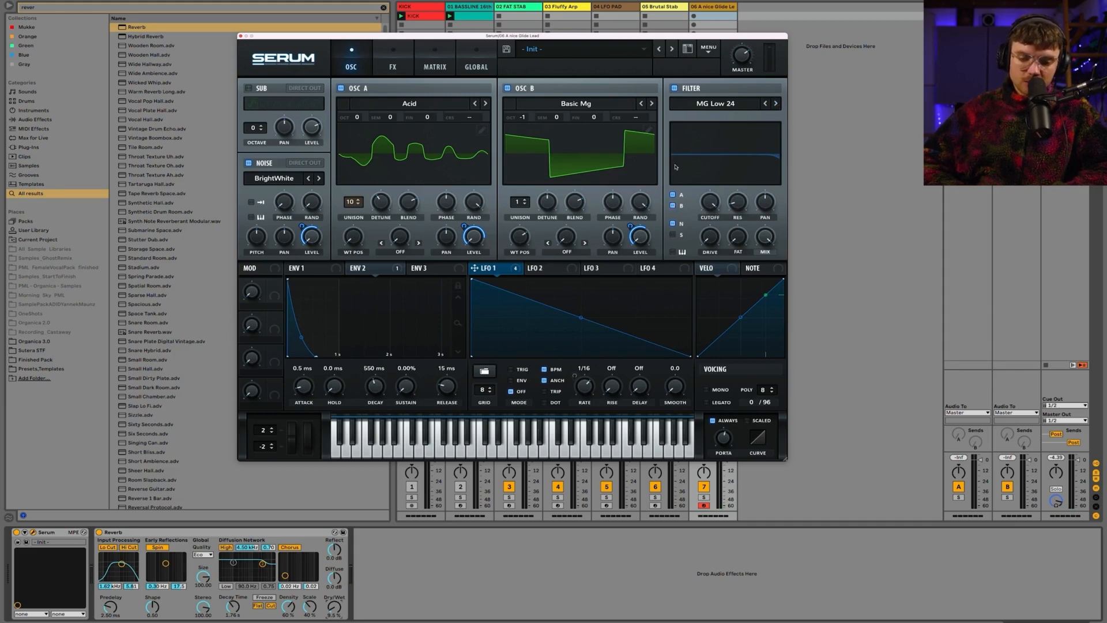
left_click_drag(476, 268, 699, 164)
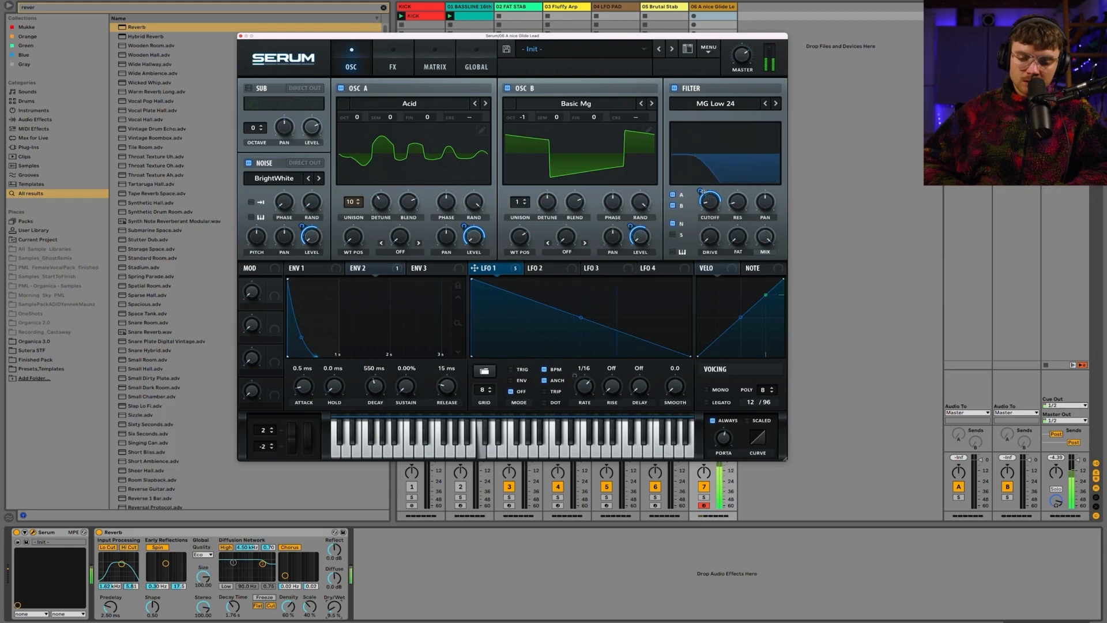
left_click(765, 104)
left_click(765, 104)
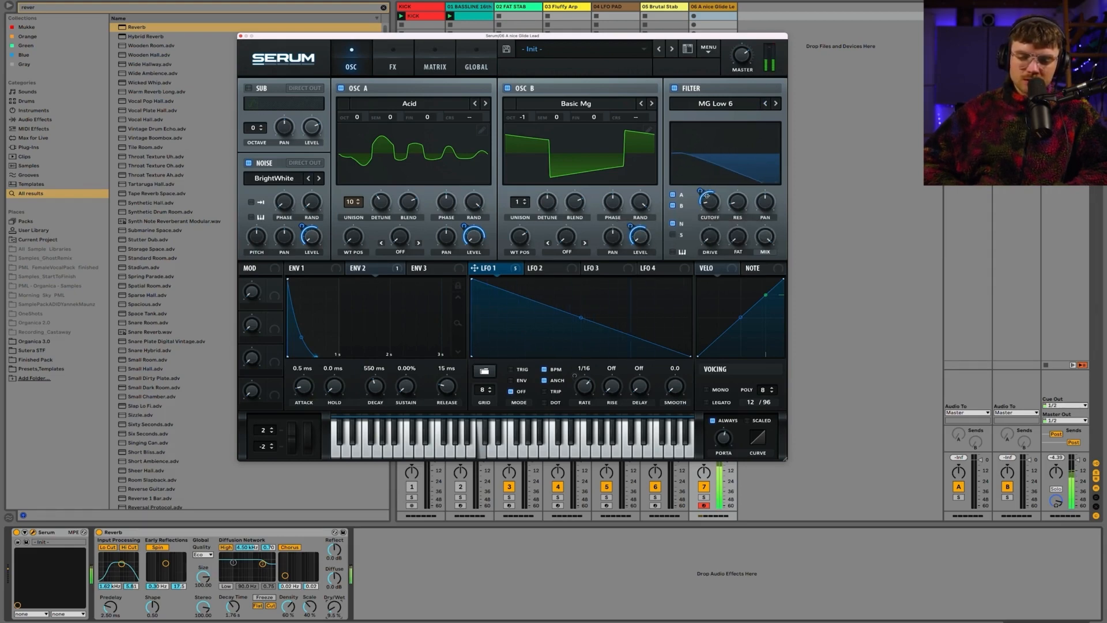
Compare the sound with and without the filter, adjust its cutoff, and leave the filter switched off
left_click(674, 88)
left_click(675, 89)
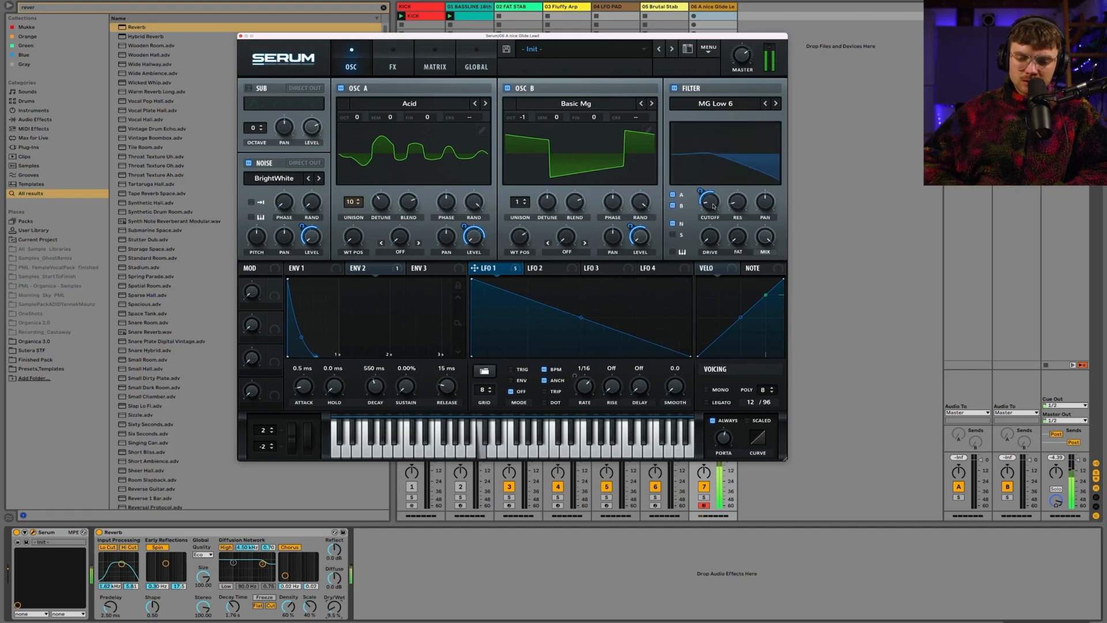
mouse_move(711, 193)
left_mouse_down()
mouse_move(711, 146)
mouse_move(710, 190)
left_mouse_up()
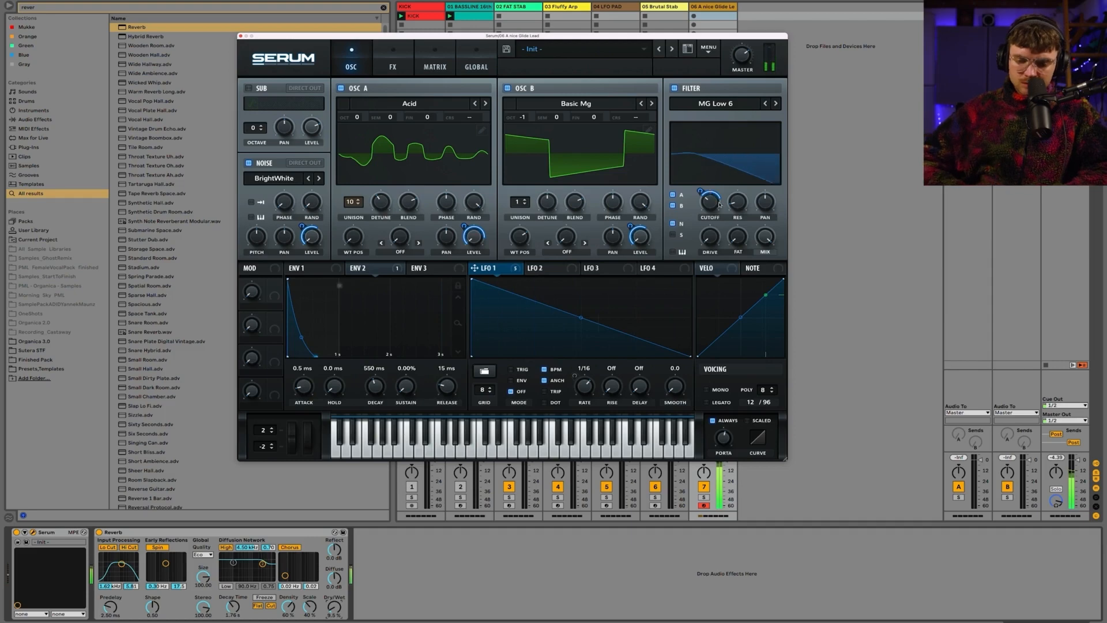
mouse_move(711, 205)
left_click(674, 89)
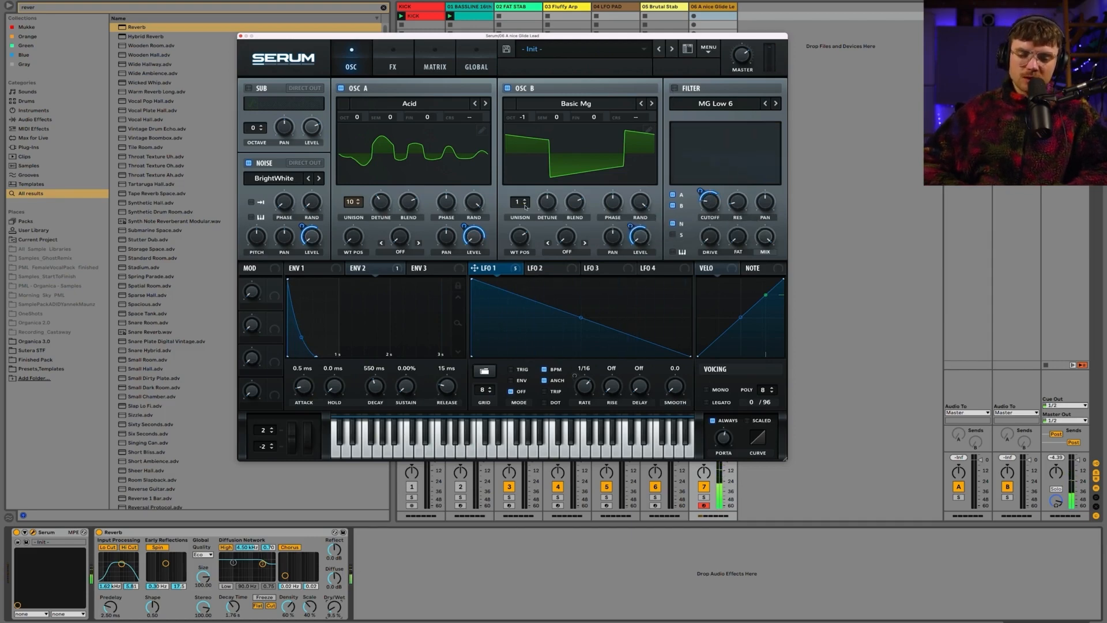
Enable the sub oscillator, modulate its level with LFO 1 and set its octave to -2
left_click(249, 88)
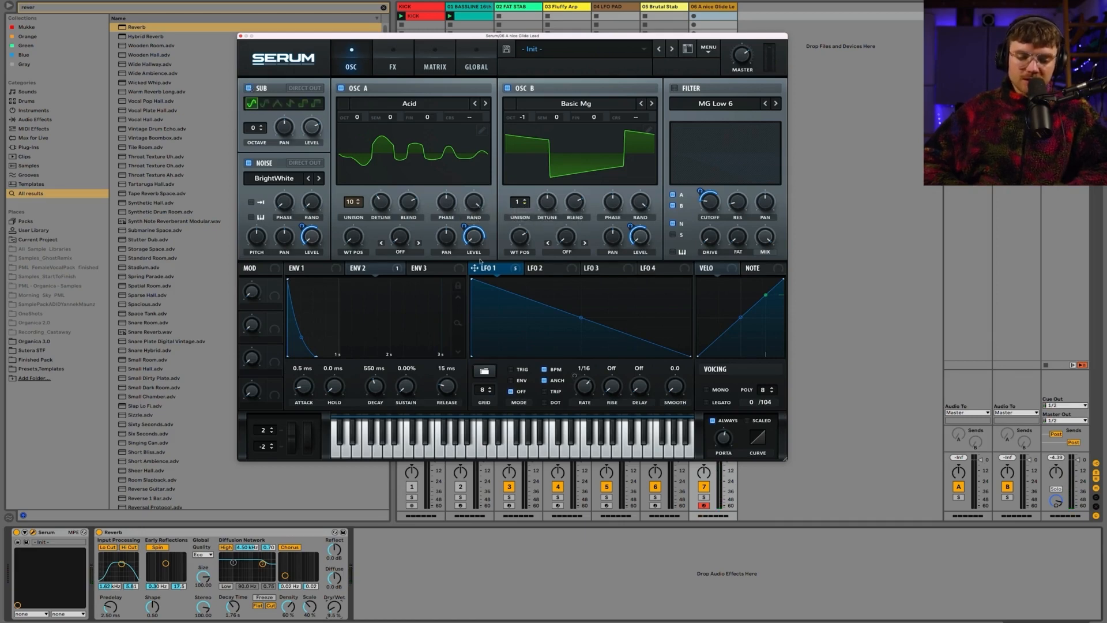
left_click_drag(474, 268, 302, 99)
mouse_move(302, 116)
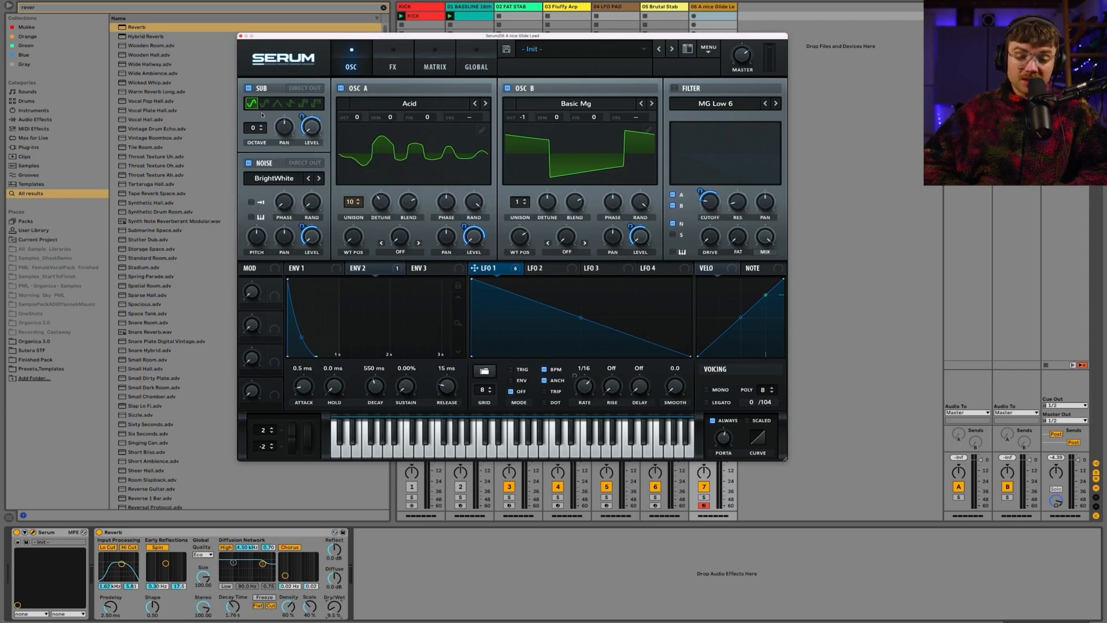
mouse_move(260, 123)
left_mouse_down()
mouse_move(255, 154)
mouse_move(258, 138)
left_mouse_up()
mouse_move(304, 117)
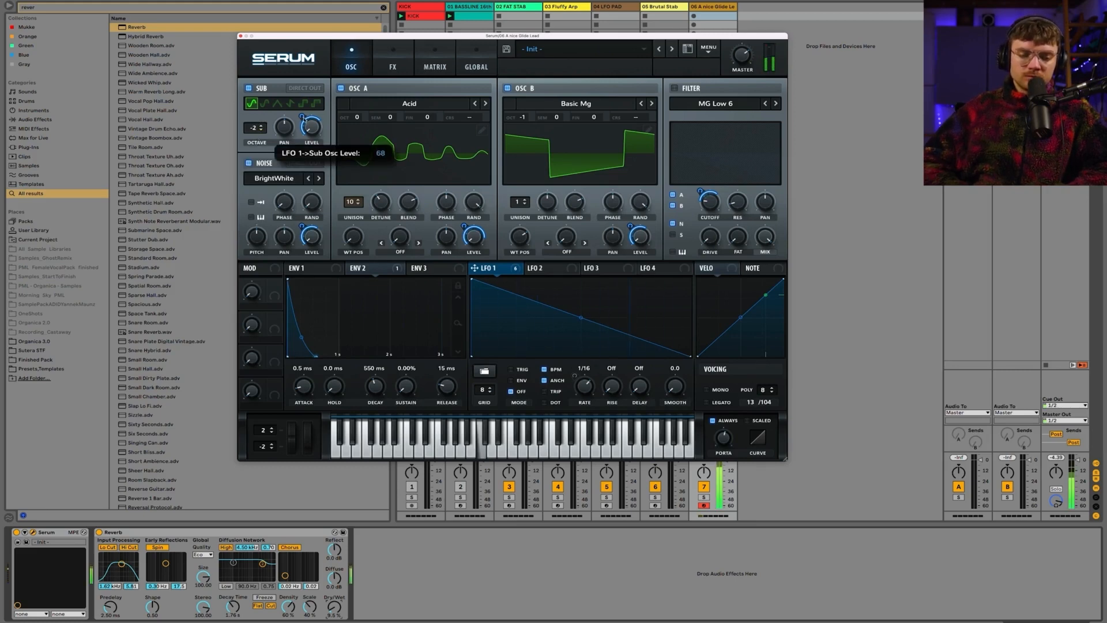
Compare the sound with and without the sub oscillator and leave it switched off
left_click(252, 89)
left_click(252, 90)
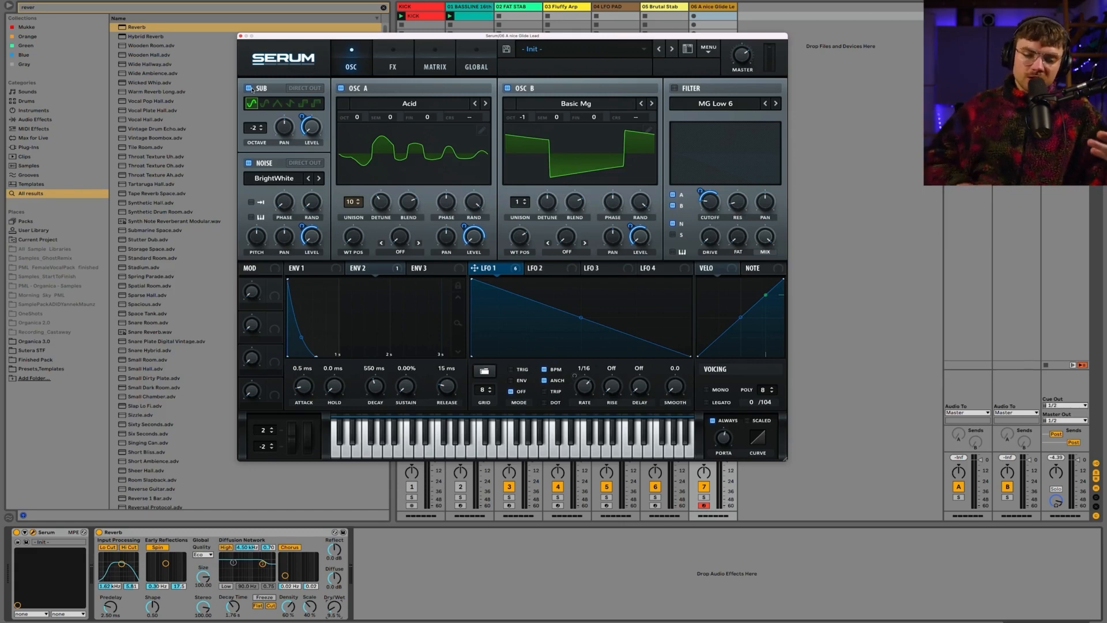
left_click(250, 88)
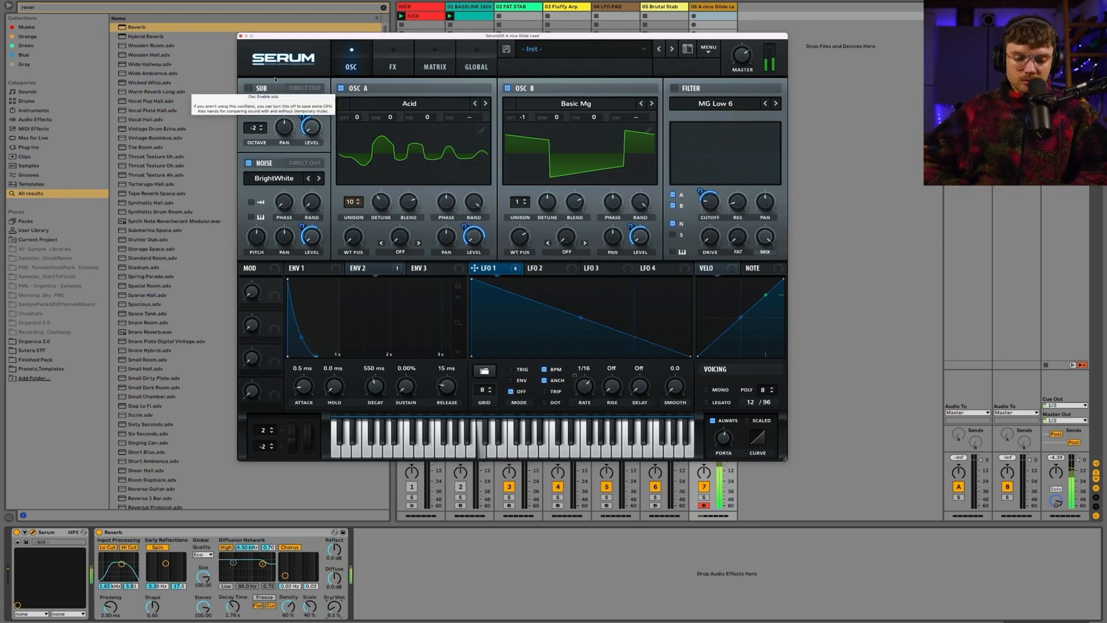
Reactivate the Env 2 modulation of LFO 1's rate
right_click(398, 293)
left_click(429, 309)
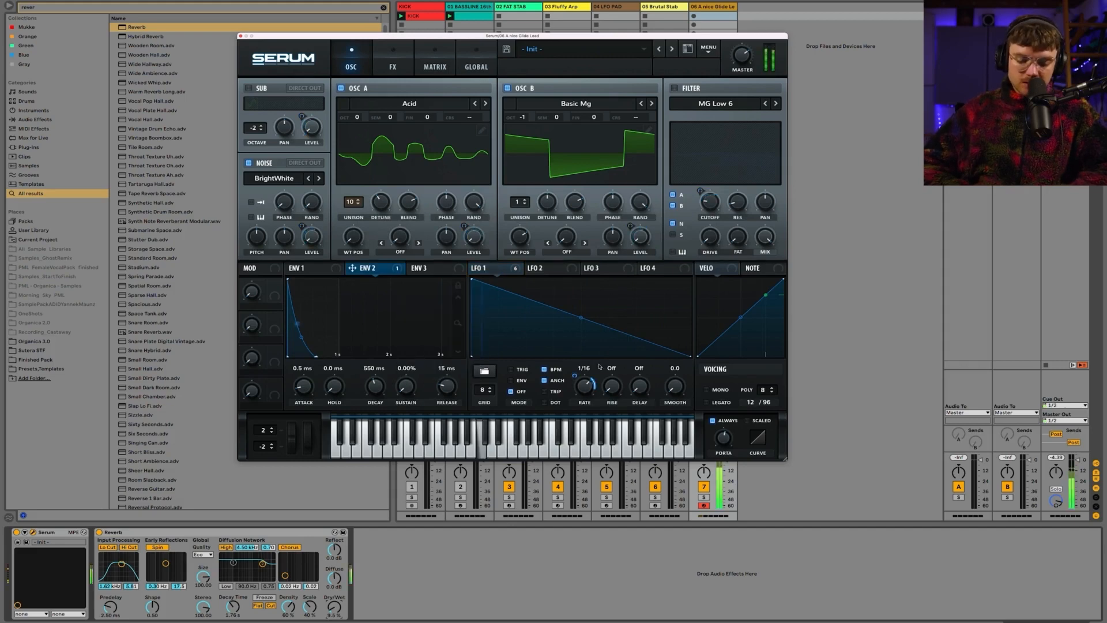
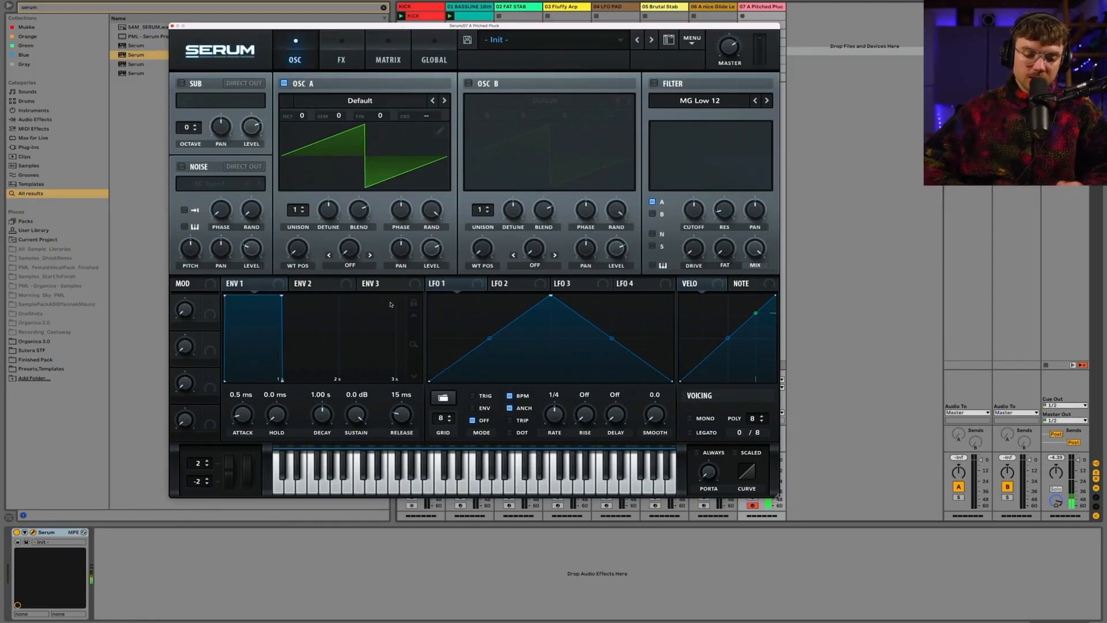
Shape Env 1 on the Pitched Pluck track into a pluck with minimum sustain, 536 ms decay and 136 ms release
left_click_drag(355, 420, 324, 421)
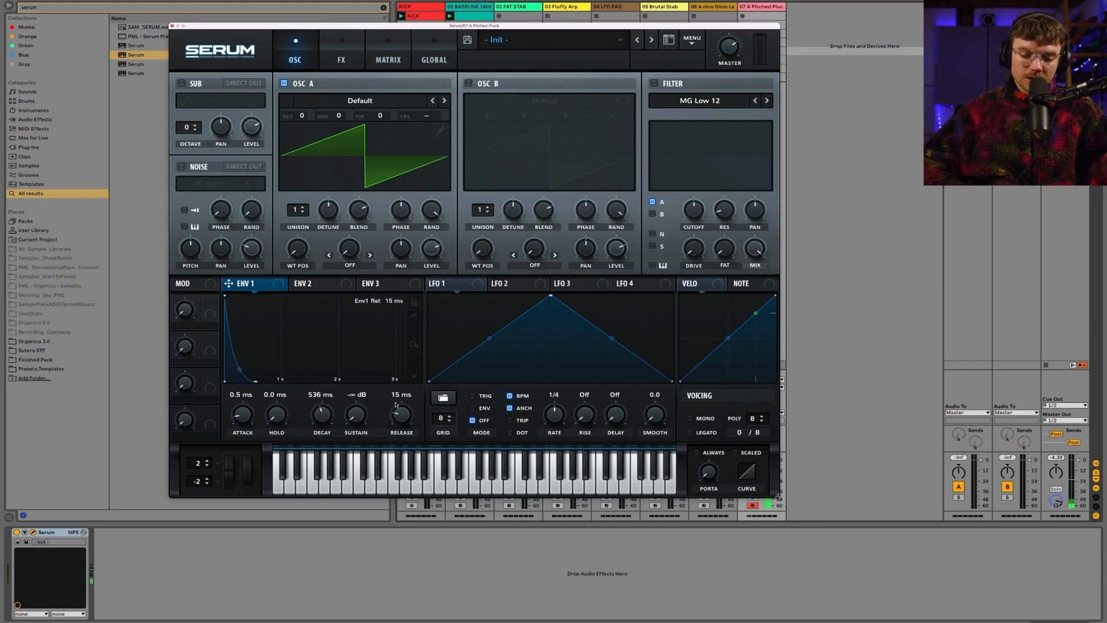
mouse_move(398, 414)
left_mouse_down()
mouse_move(398, 394)
mouse_move(407, 427)
left_mouse_up()
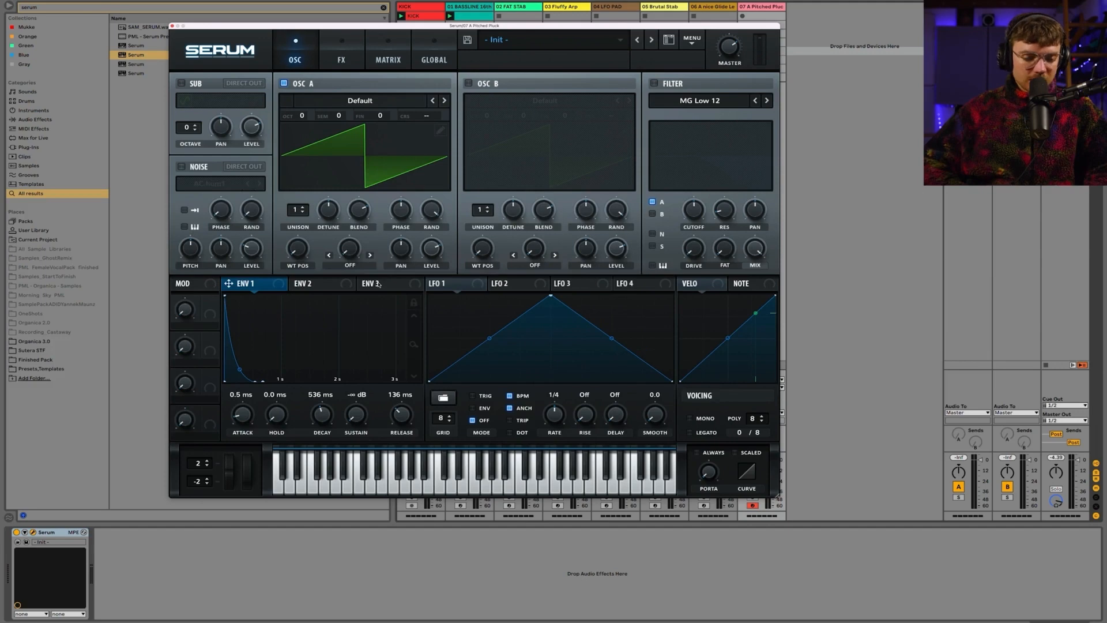
Route Env 3 to the global master tuning in the modulation matrix with a positive amount
left_click(378, 66)
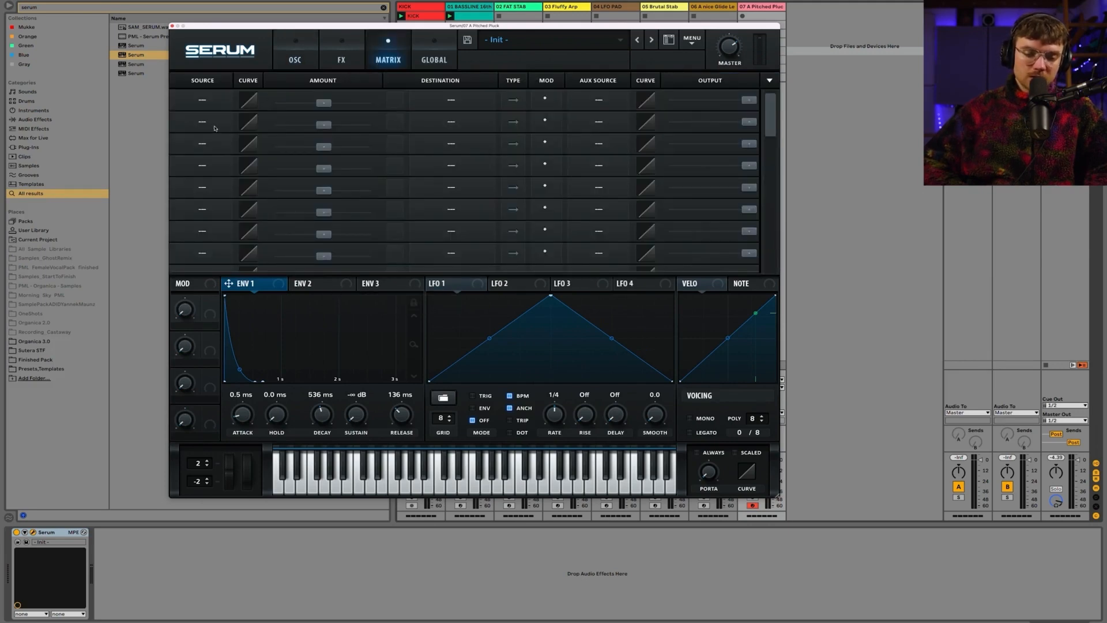
left_click(203, 101)
left_click(198, 138)
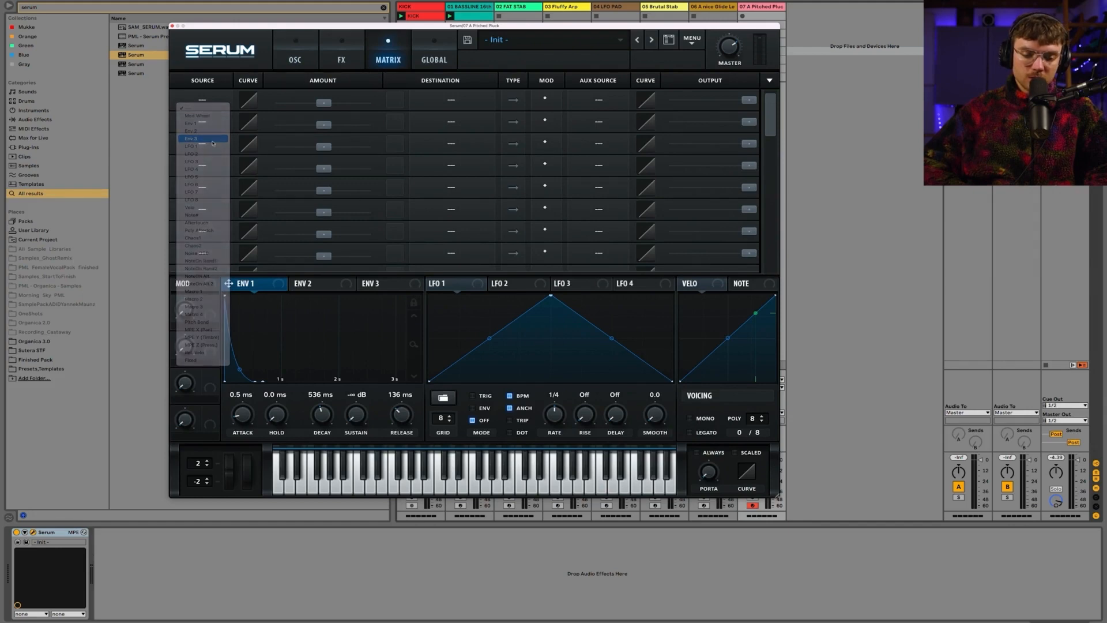
left_click(400, 283)
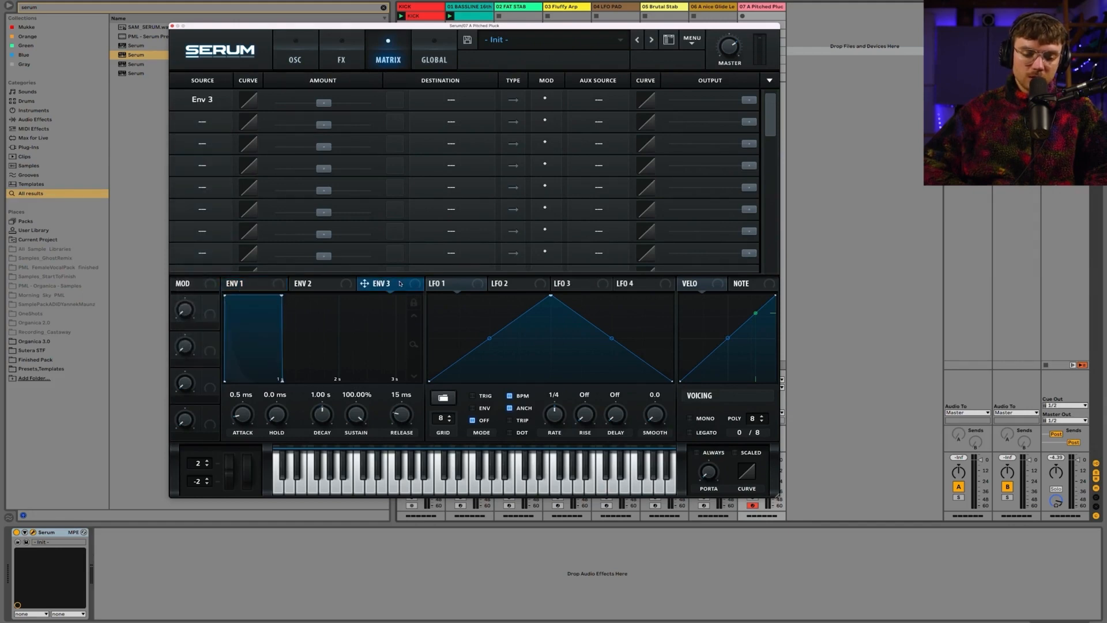
left_click(451, 103)
mouse_move(473, 161)
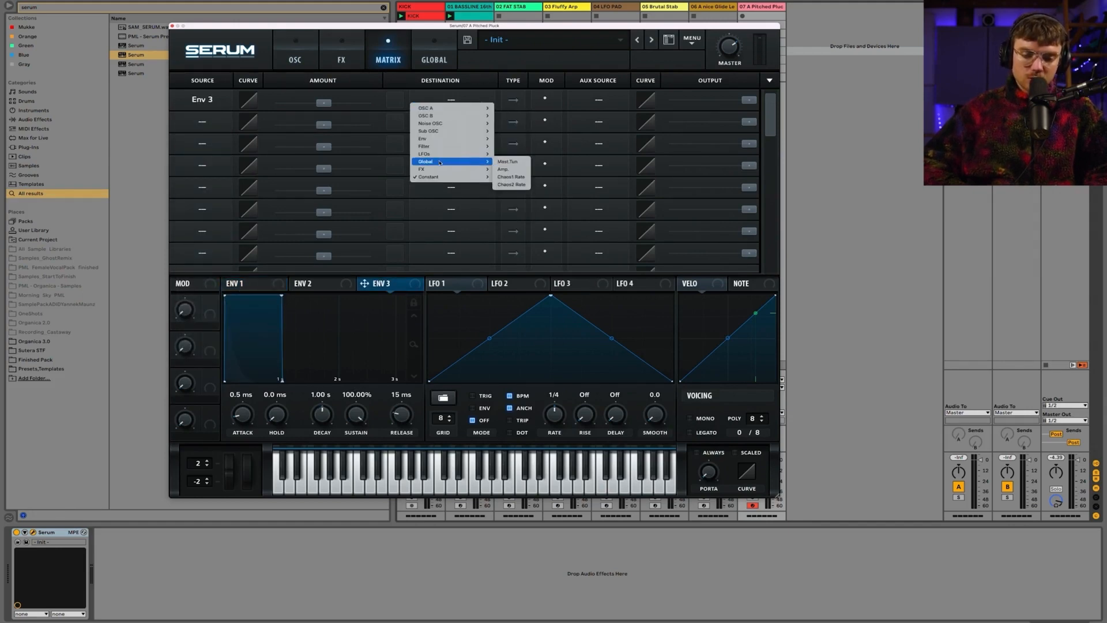
left_click(509, 162)
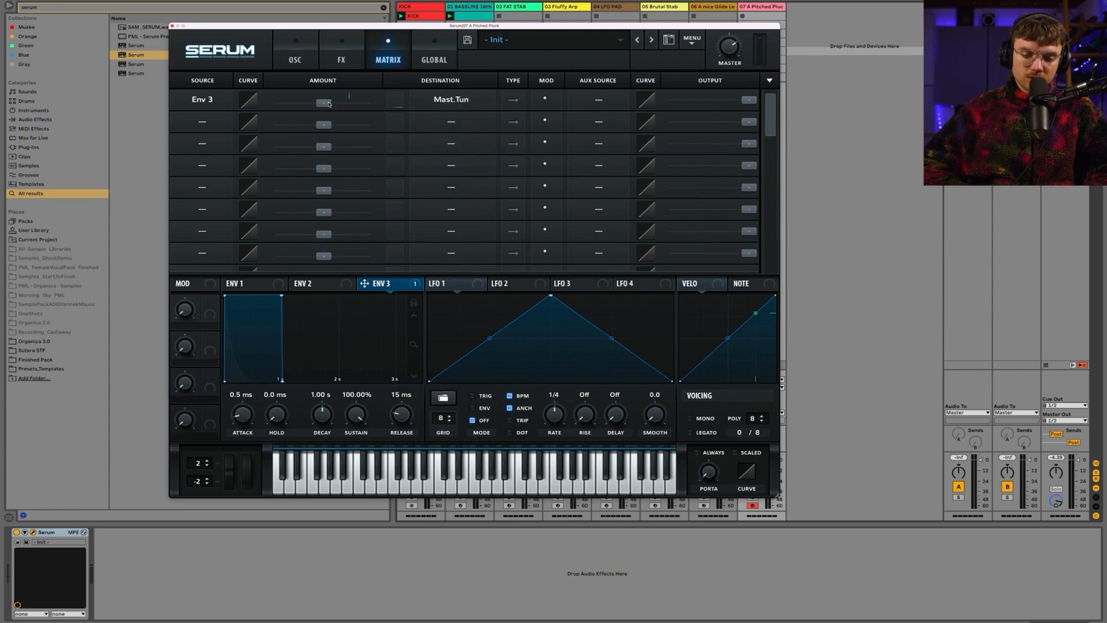
left_click_drag(329, 104, 349, 104)
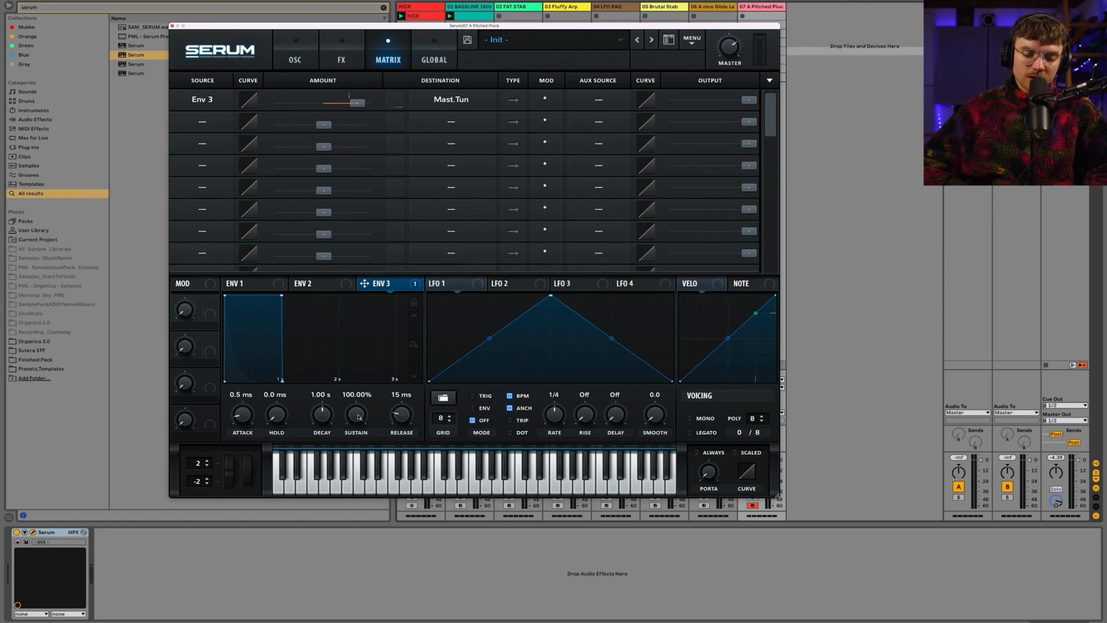
Set Env 3 to 0% sustain, 61 ms decay and 181 ms release, and reduce its master tuning modulation amount
left_click_drag(357, 414, 349, 523)
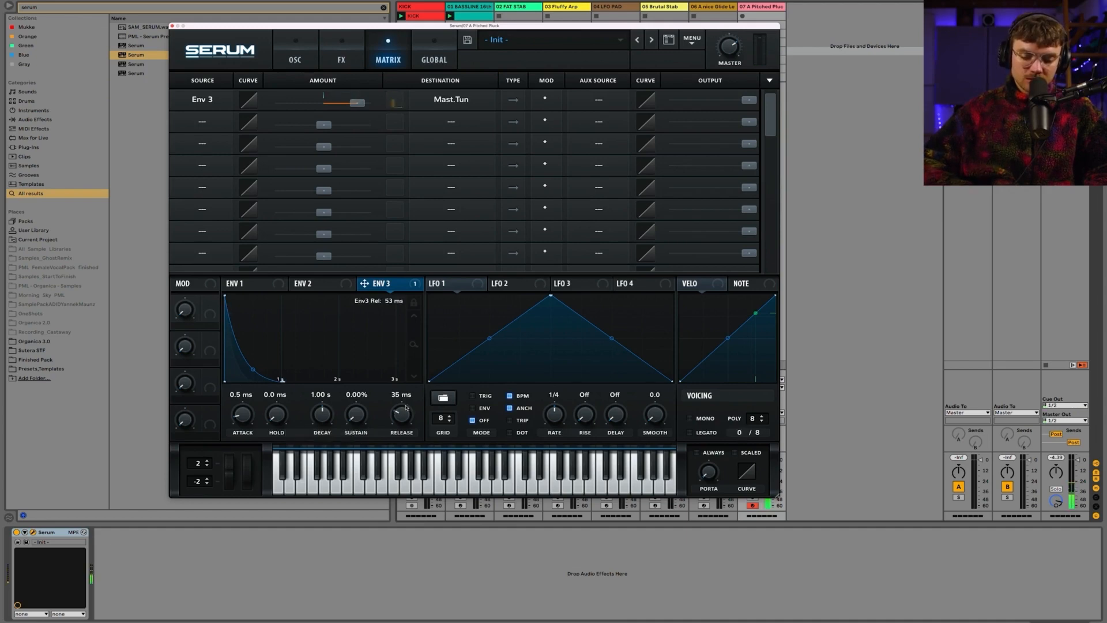
left_click_drag(402, 412, 402, 407)
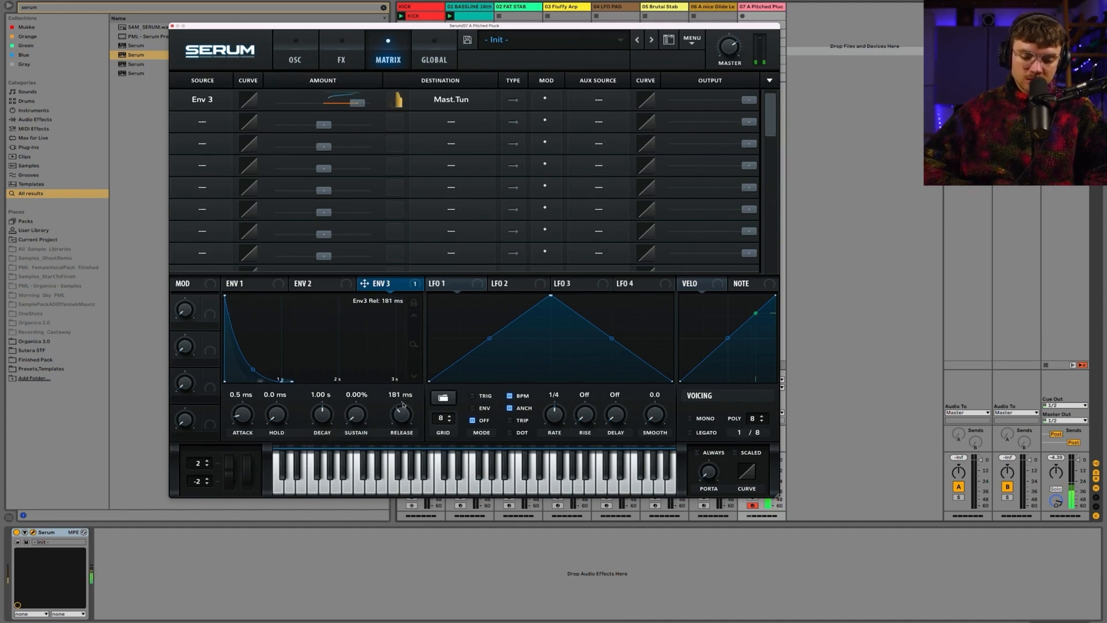
left_click_drag(325, 417, 324, 433)
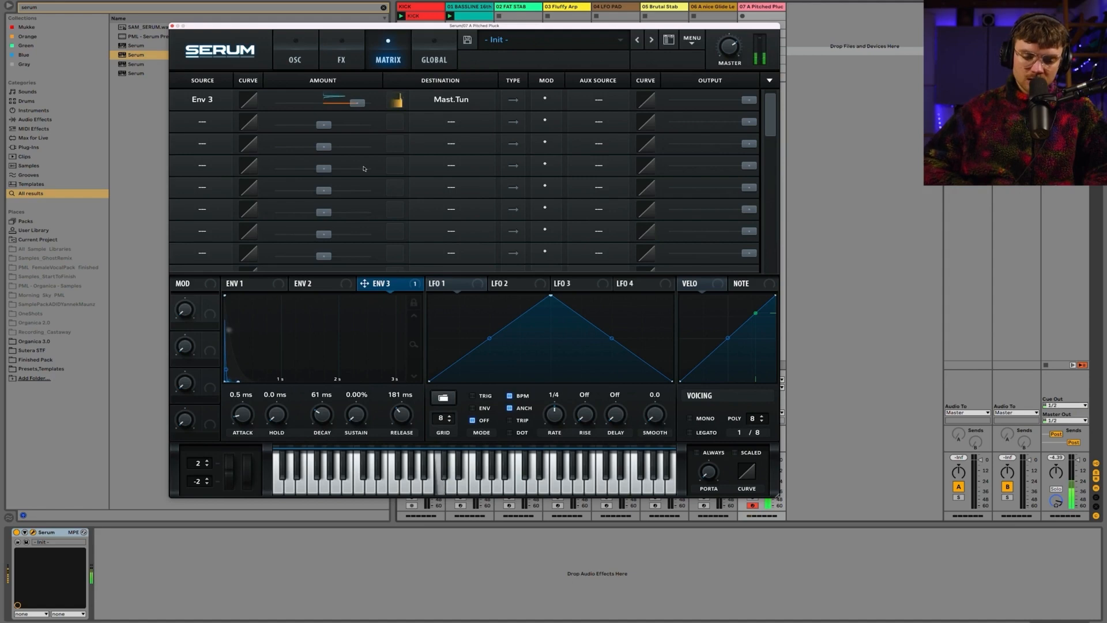
left_click_drag(358, 107, 335, 109)
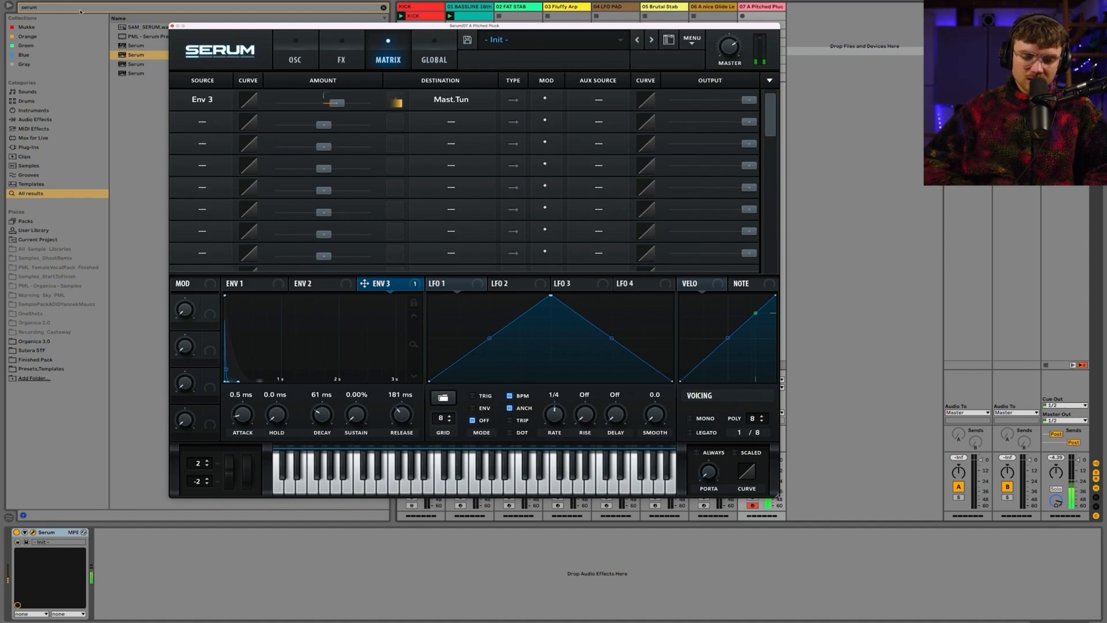
Find Ableton Live's Arpeggiator by searching "arp", add it before Serum and set its rate to 1/16
left_click_drag(70, 7, 4, 7)
key("BackSpace")
type("arp")
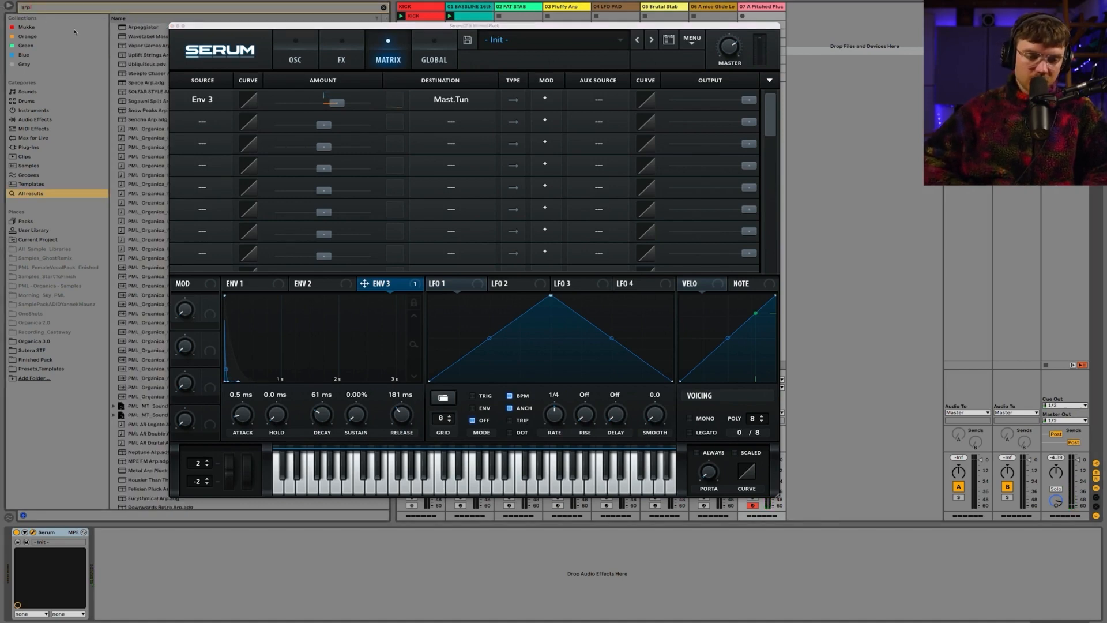
left_click_drag(126, 28, 43, 599)
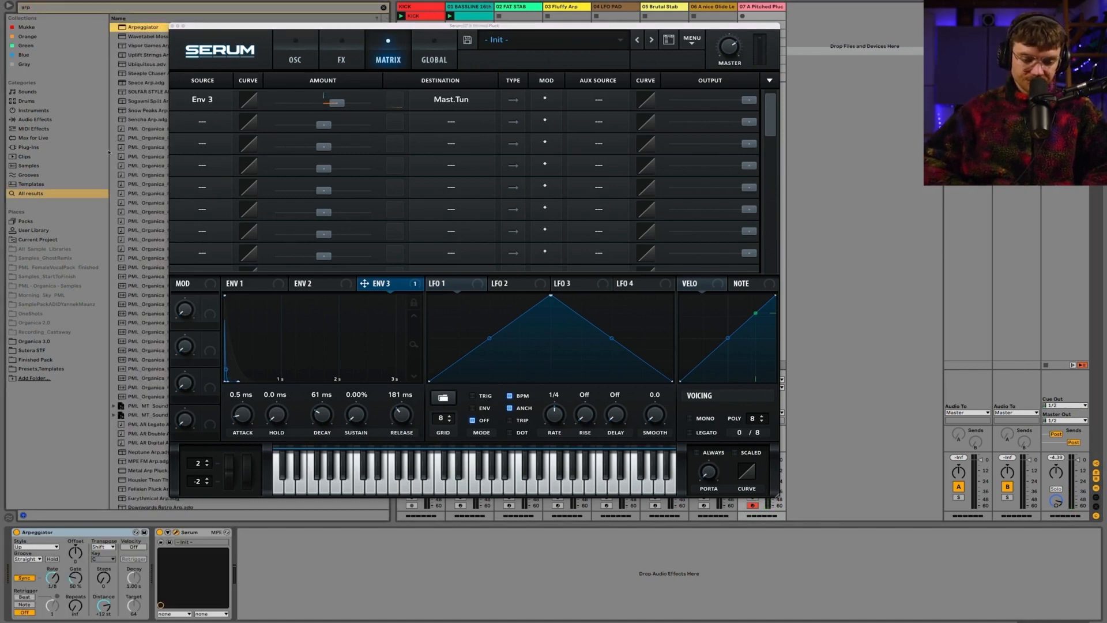
left_click(55, 586)
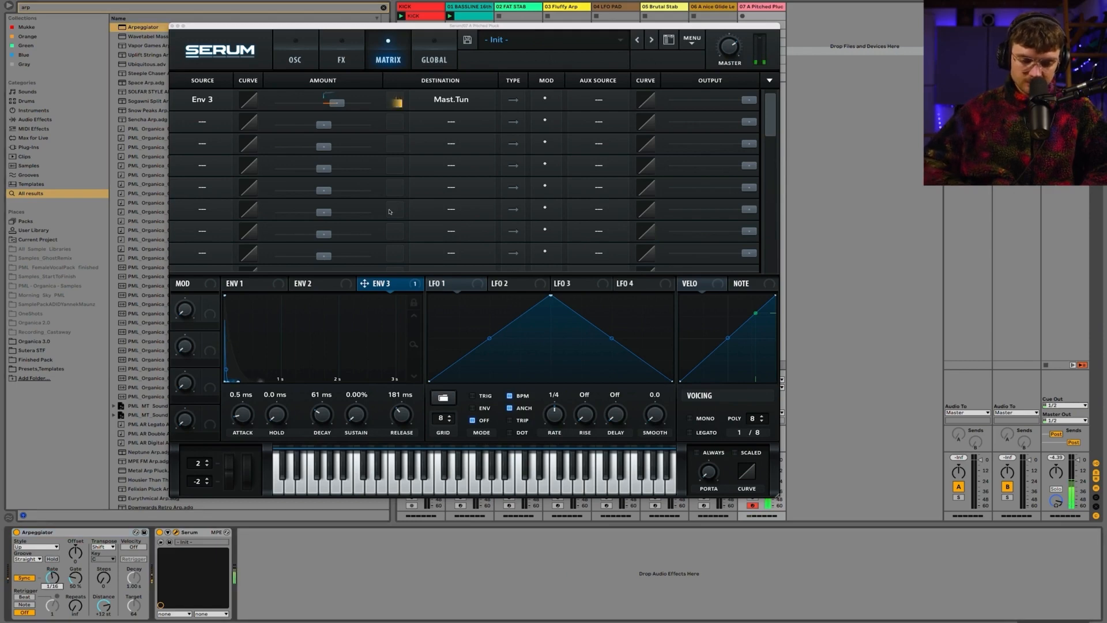
Return to the oscillator page and compare the pluck with Env 3's master tuning modulation bypassed and re-enabled
left_click(304, 29)
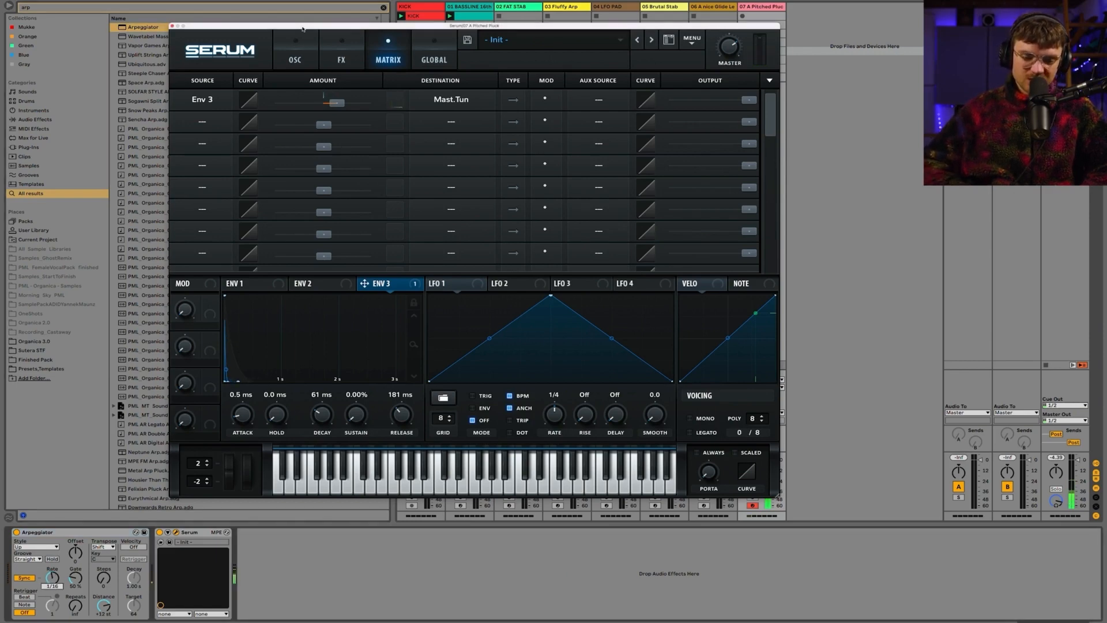
left_click(313, 67)
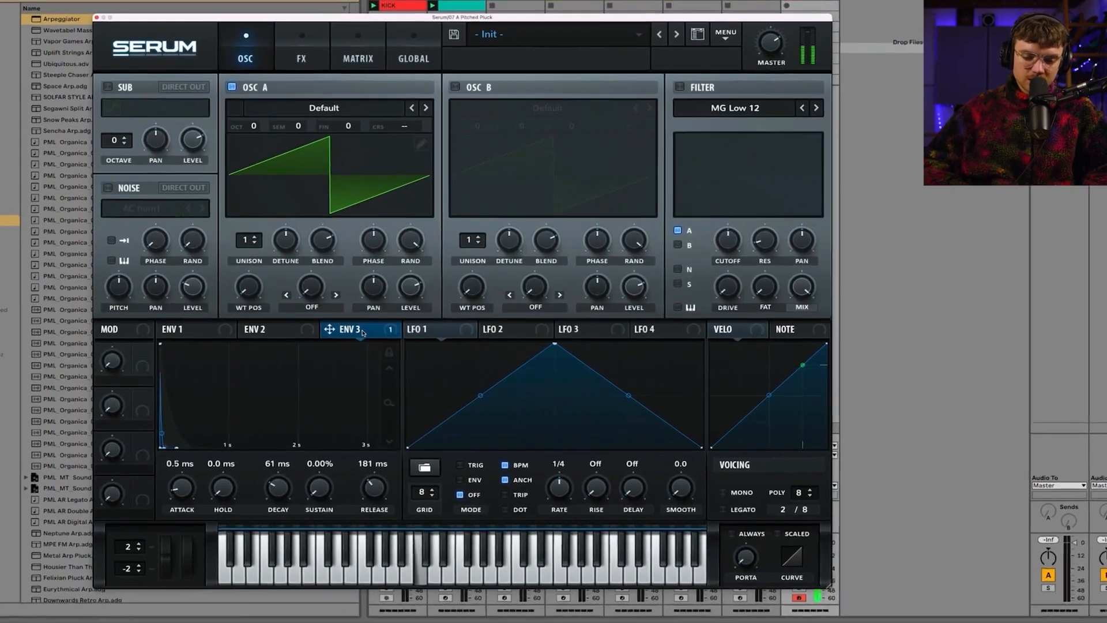
right_click(389, 287)
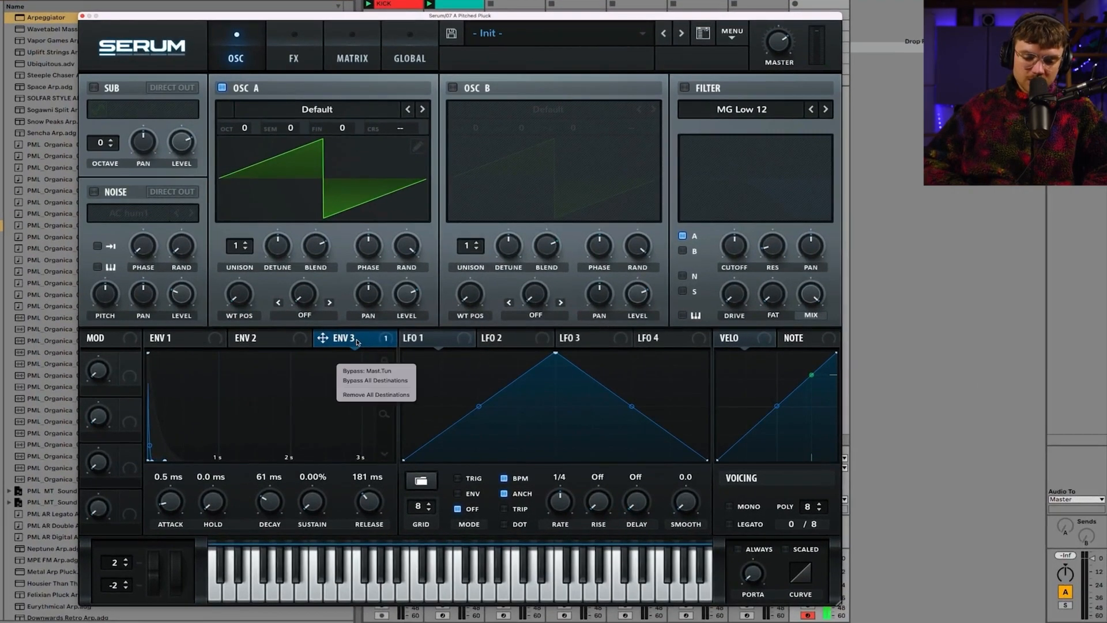
left_click(361, 381)
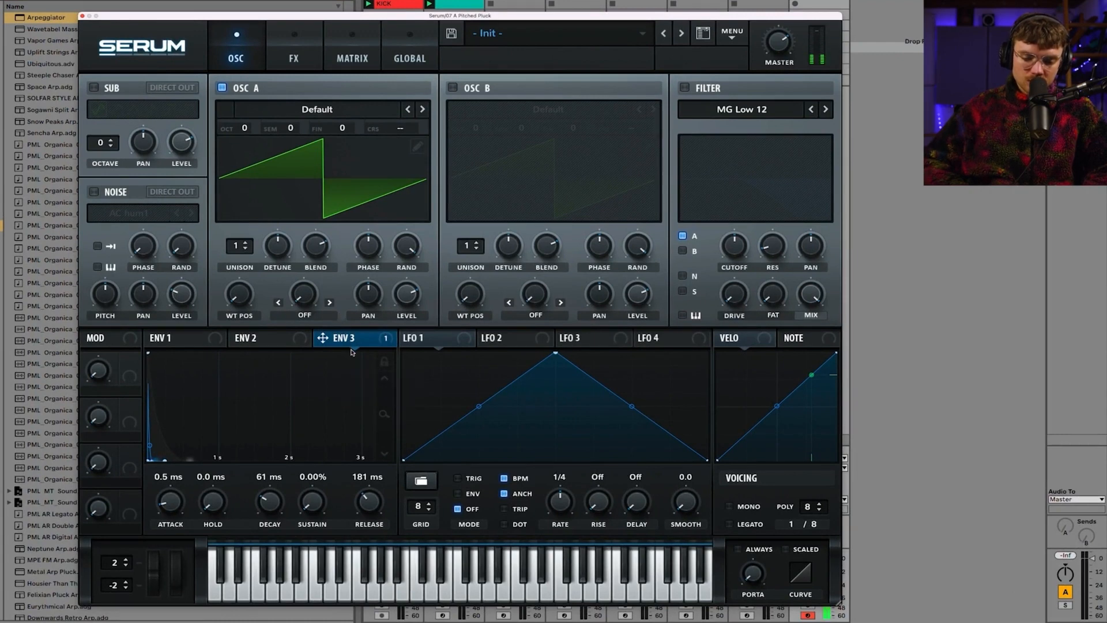
right_click(352, 342)
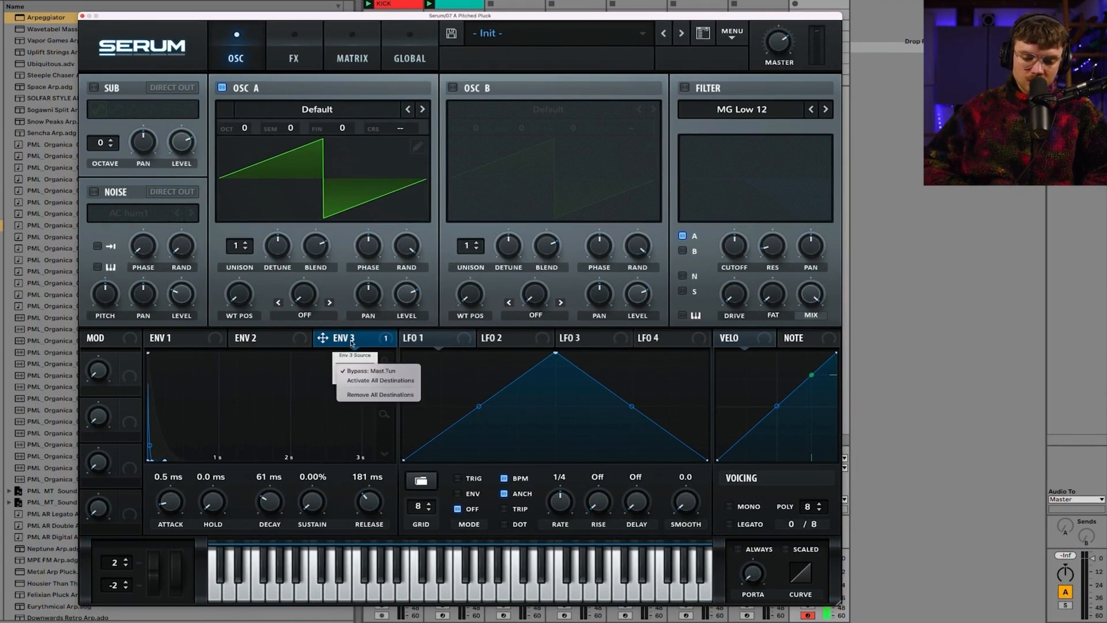
left_click(366, 372)
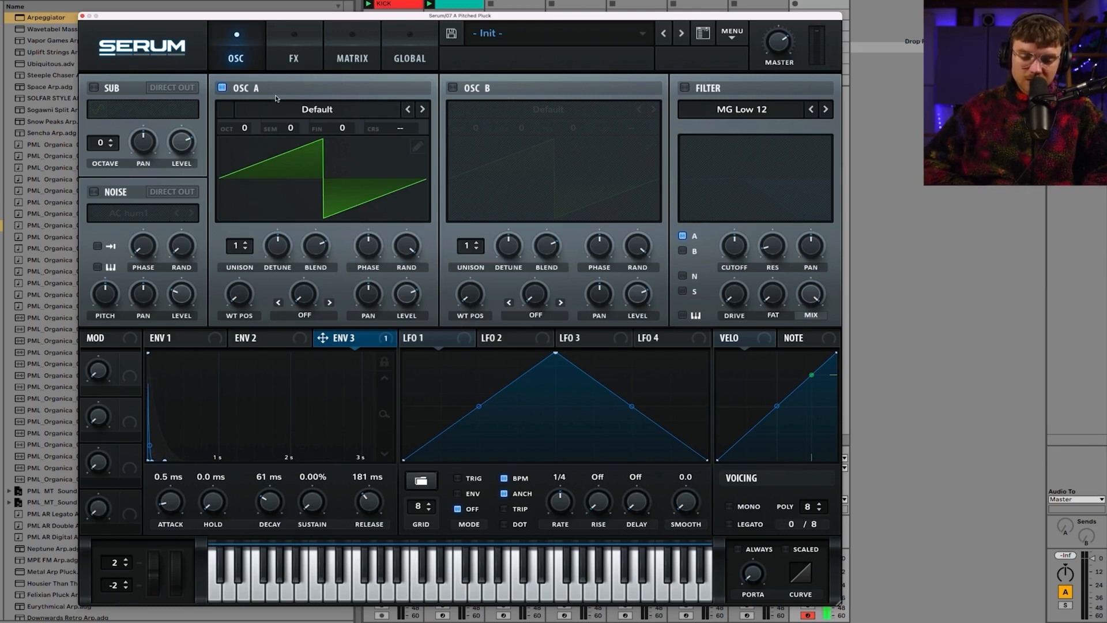
Audition oscillator A with five and four unison voices, and return it to a single voice
scroll(238, 243, "up", 4)
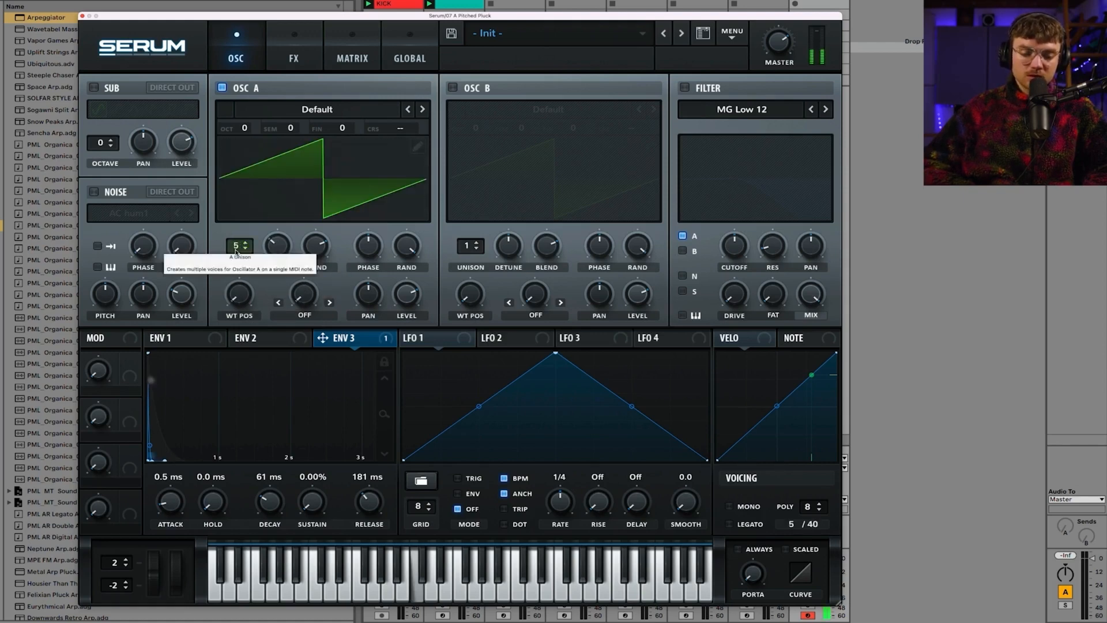
left_click_drag(237, 252, 232, 200)
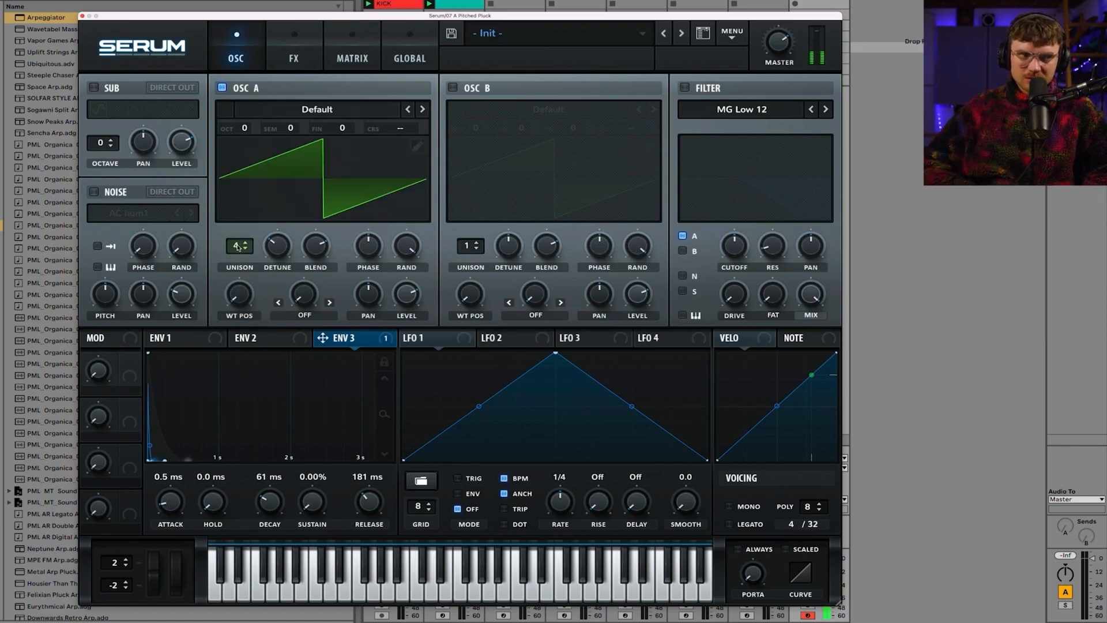
left_click_drag(239, 247, 255, 370)
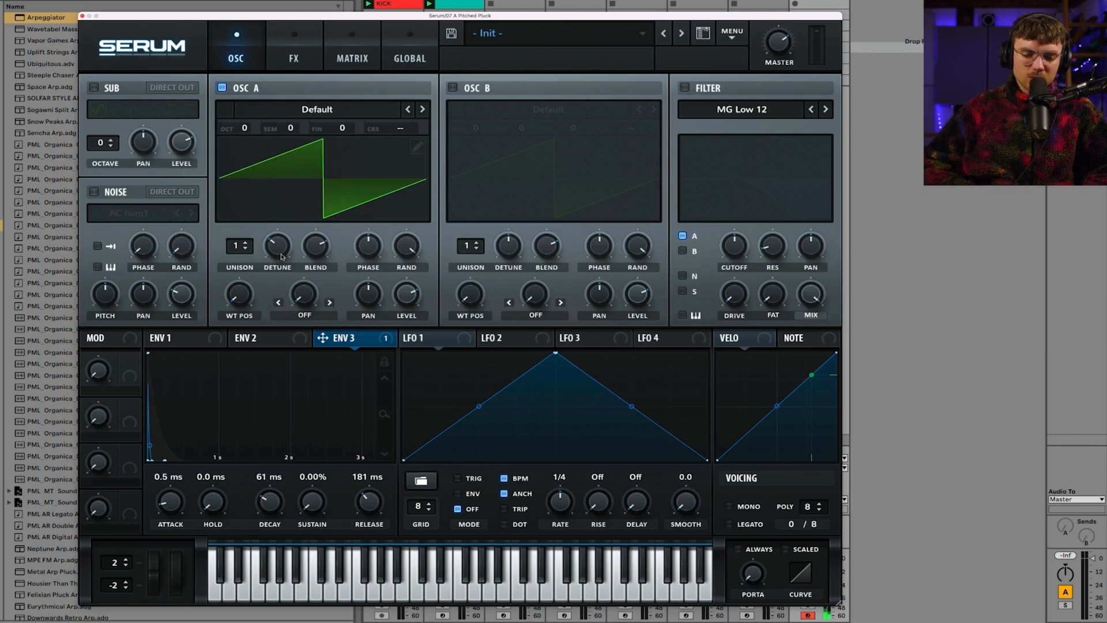
Enable the noise oscillator with the BrightWhite sample, and modulate its level from Env 1 with the base level at minimum and a moderate amount
left_click(218, 348)
left_click_drag(153, 338, 181, 294)
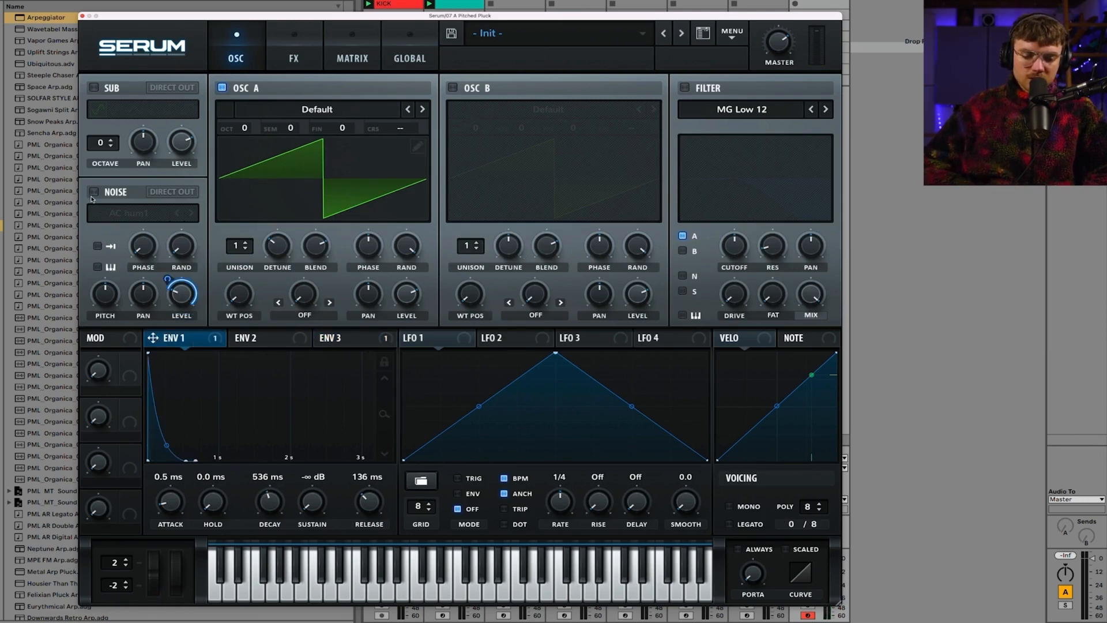
left_click(93, 193)
left_click(130, 213)
left_click(193, 323)
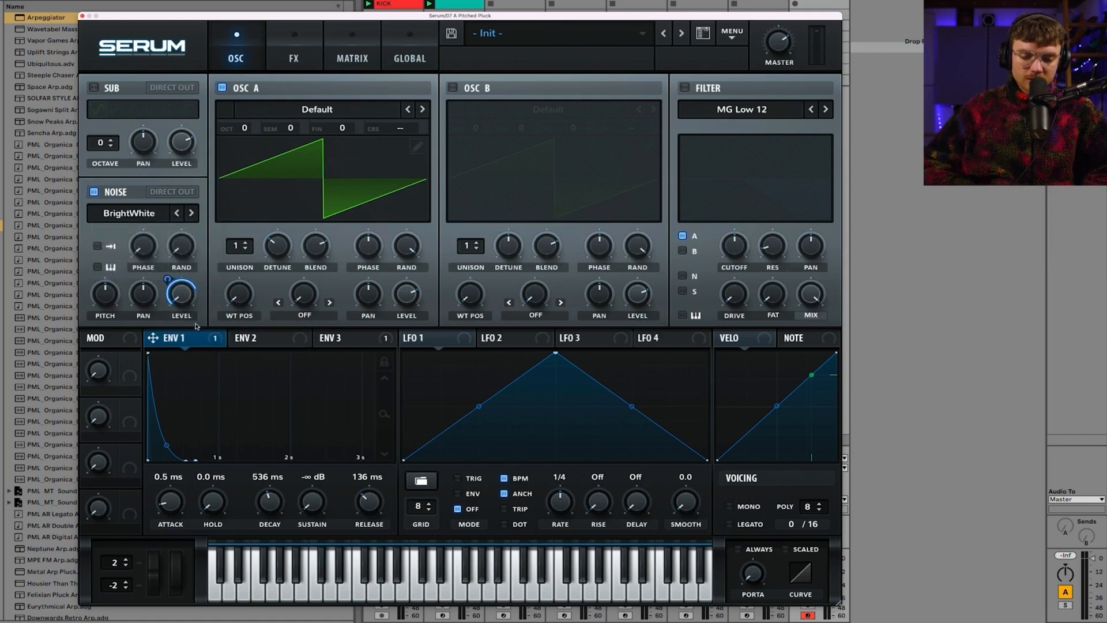
left_click_drag(176, 279, 175, 297)
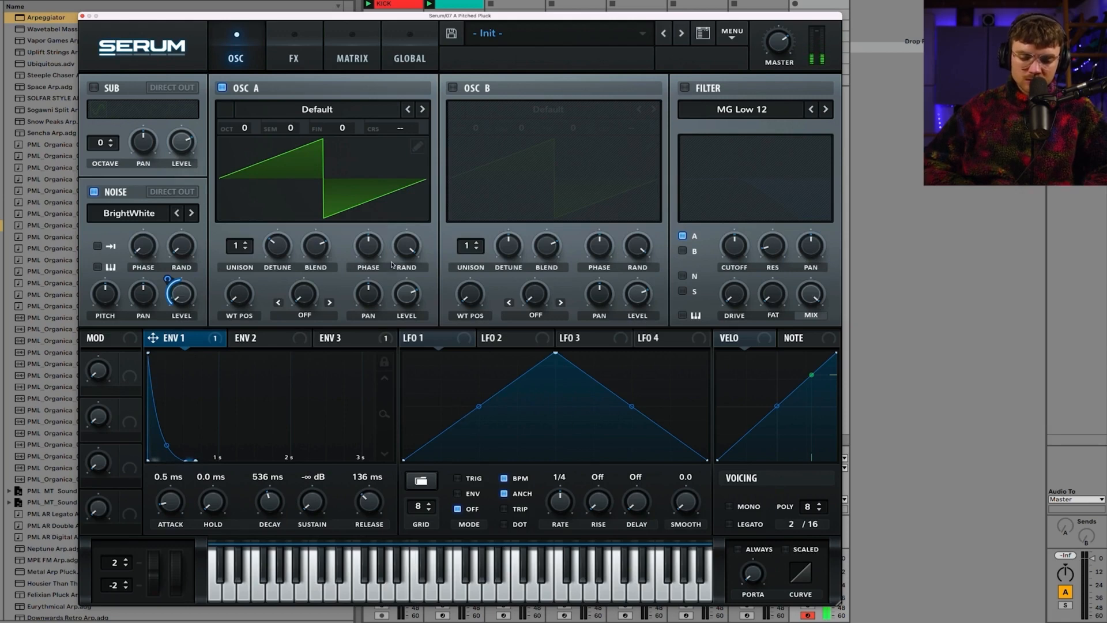
Enable oscillator B and choose Env 3 as the source of the third modulation matrix row
left_click(453, 88)
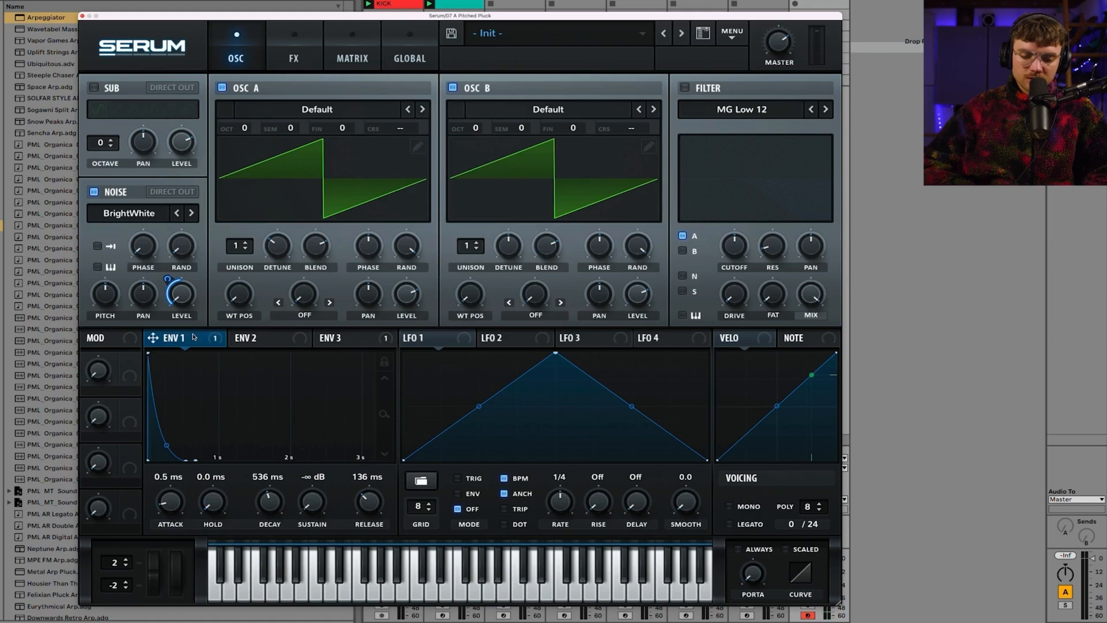
left_click(353, 65)
left_click(118, 163)
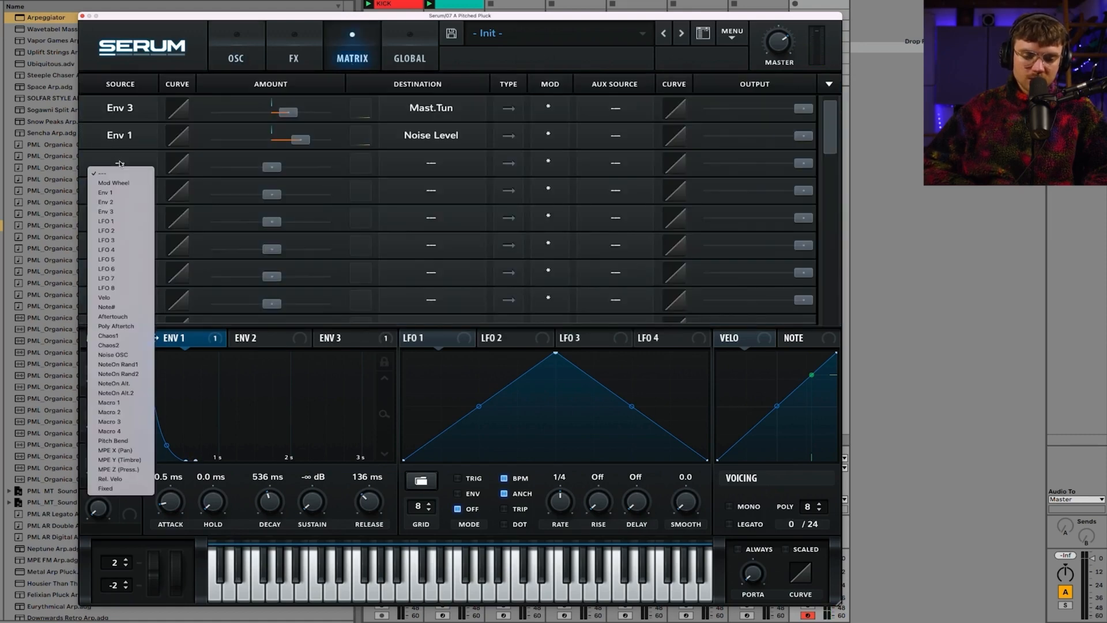
left_click(120, 211)
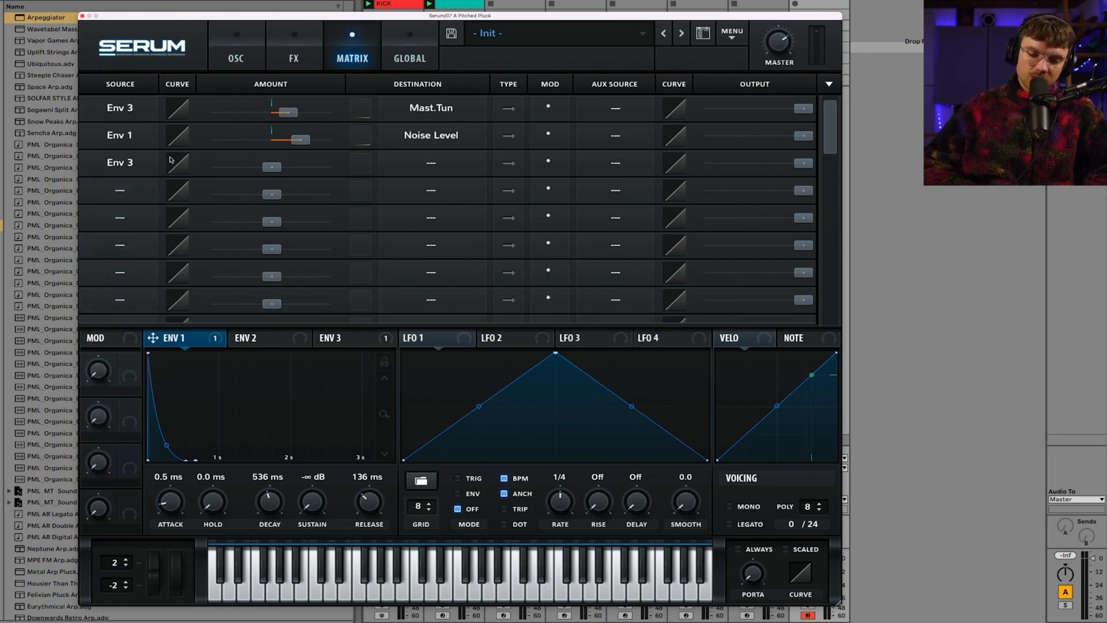
Audition oscillator B at one and two octaves down, with oscillator A briefly off, and return its octave to 0
left_click(244, 58)
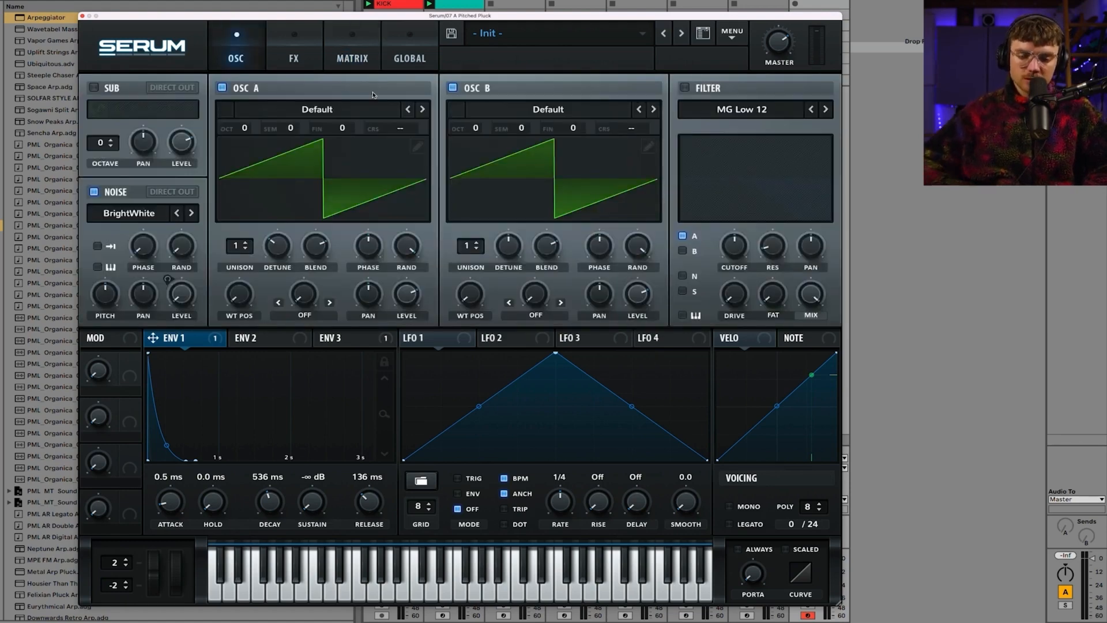
left_click_drag(473, 127, 473, 144)
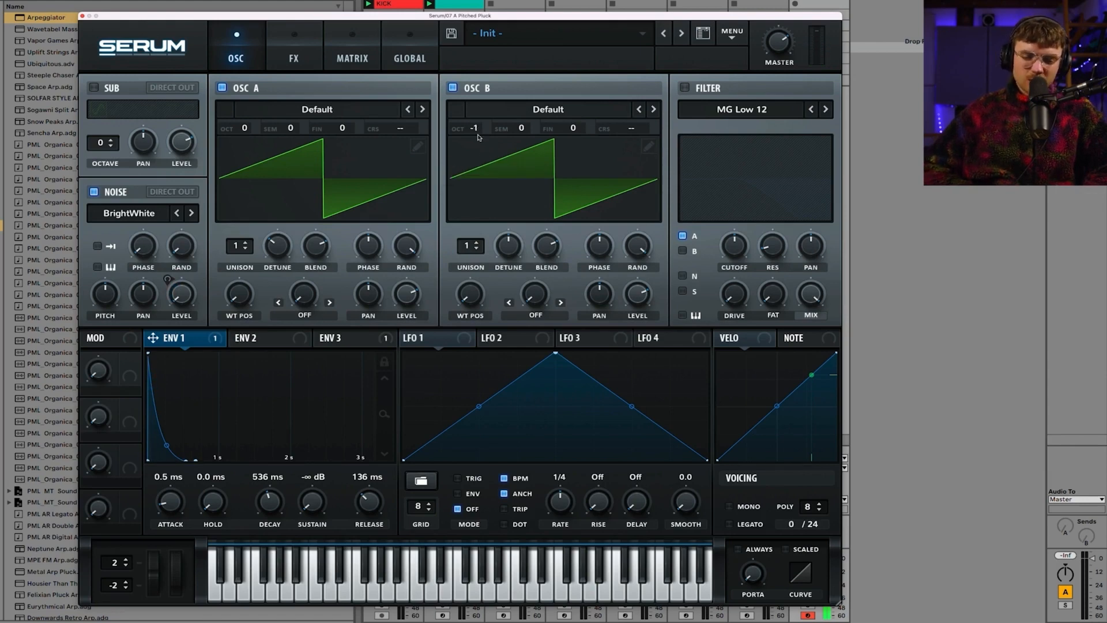
left_click_drag(474, 128, 474, 145)
left_click(222, 87)
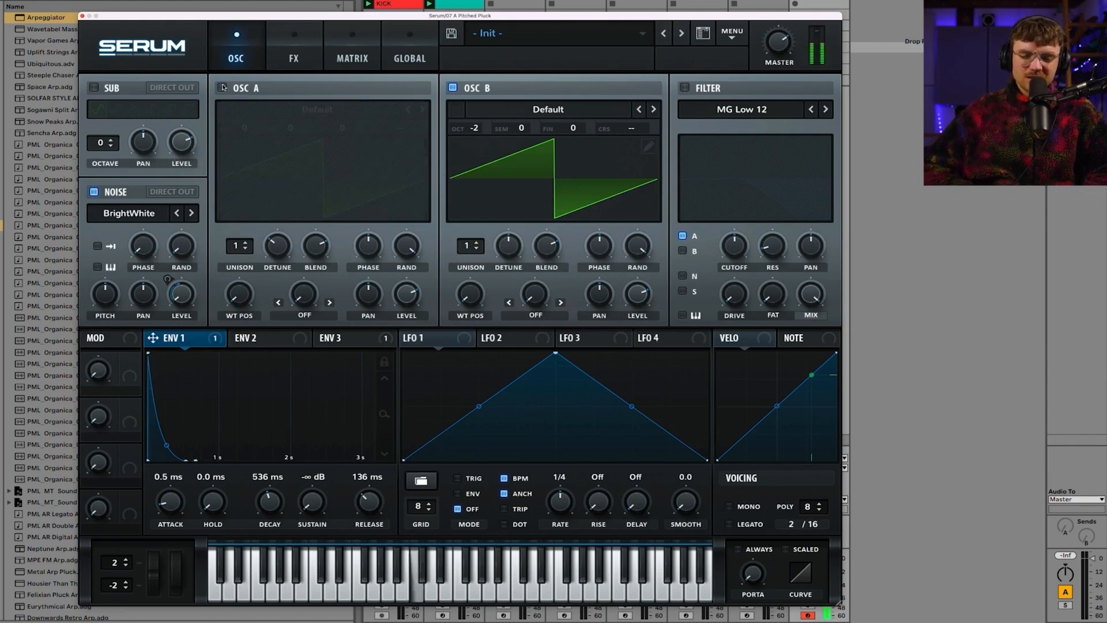
left_click(222, 87)
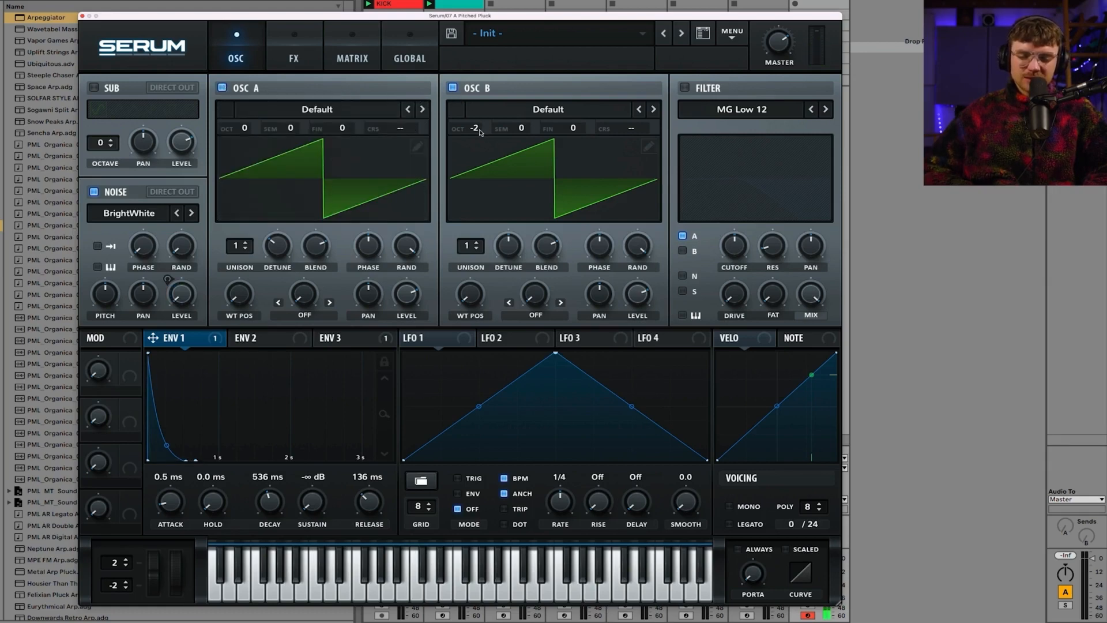
left_click_drag(480, 132, 476, 159)
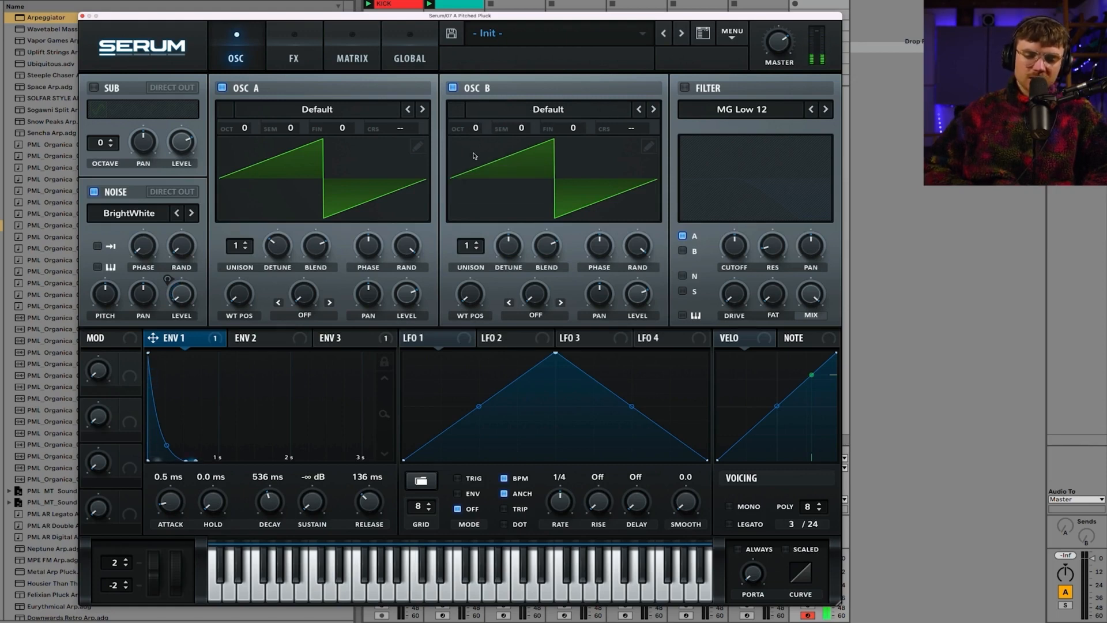
Set oscillator B's wavetable to Acid and compare the sound with the oscillator off and on
left_click(652, 110)
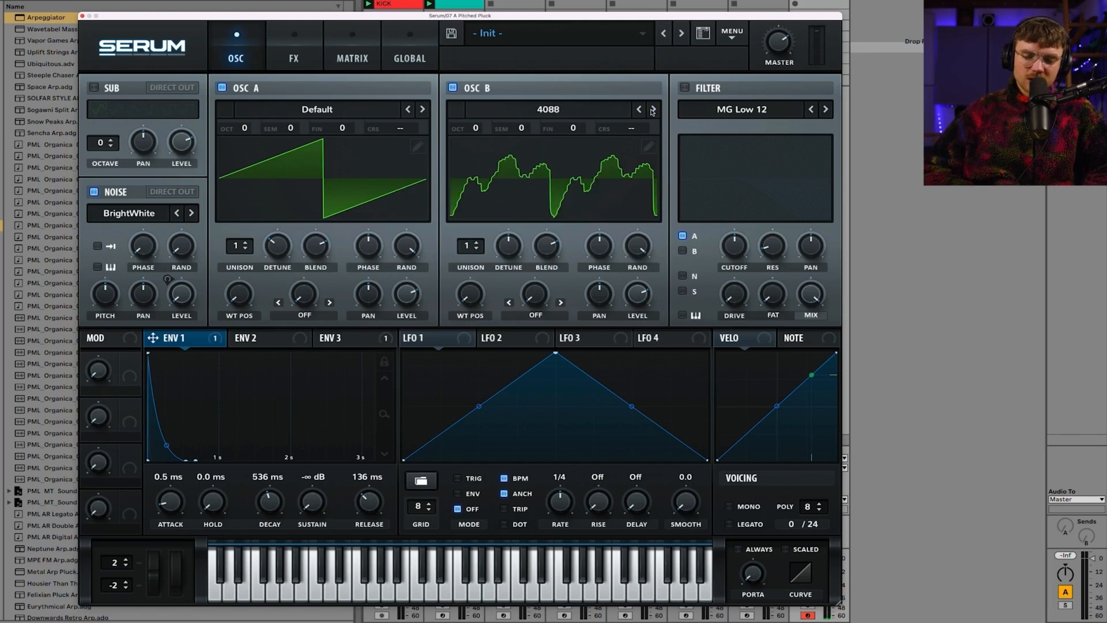
left_click(653, 109)
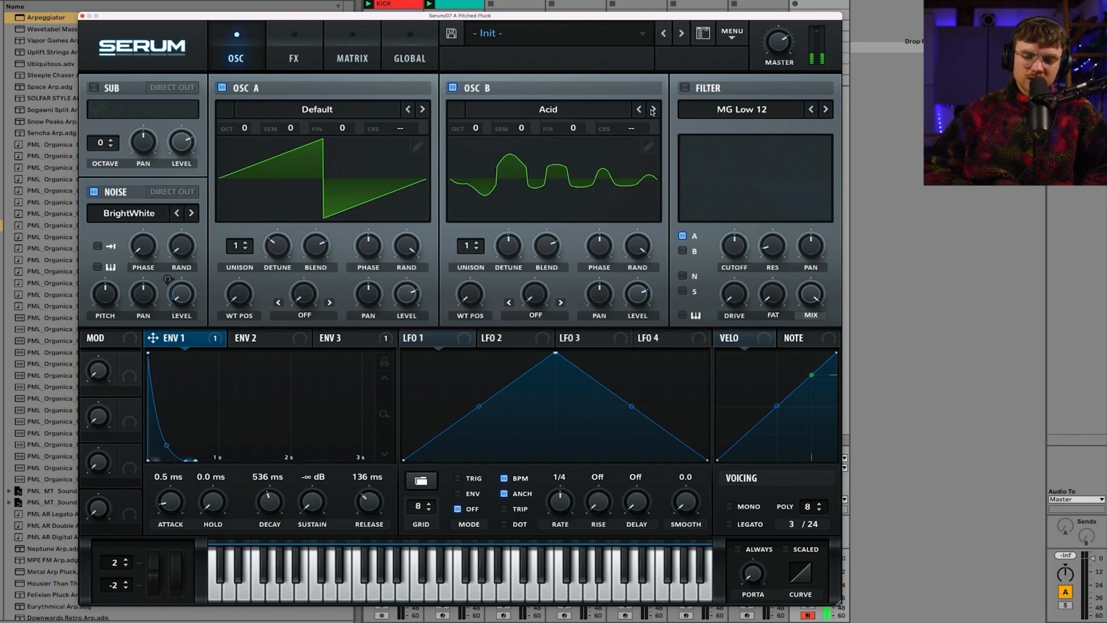
left_click(454, 88)
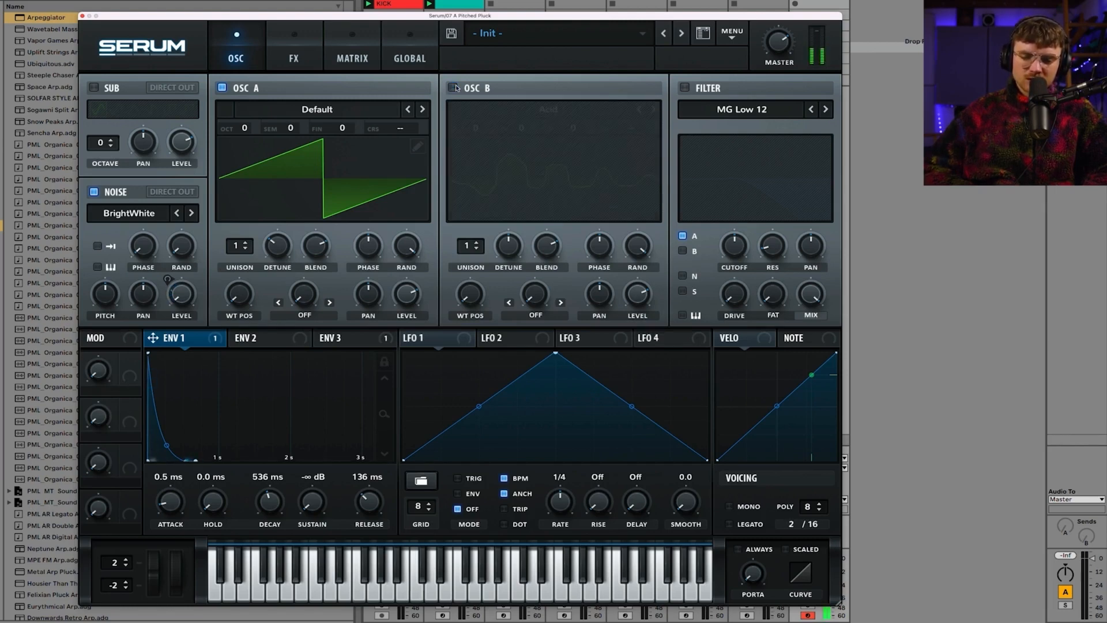
left_click(453, 88)
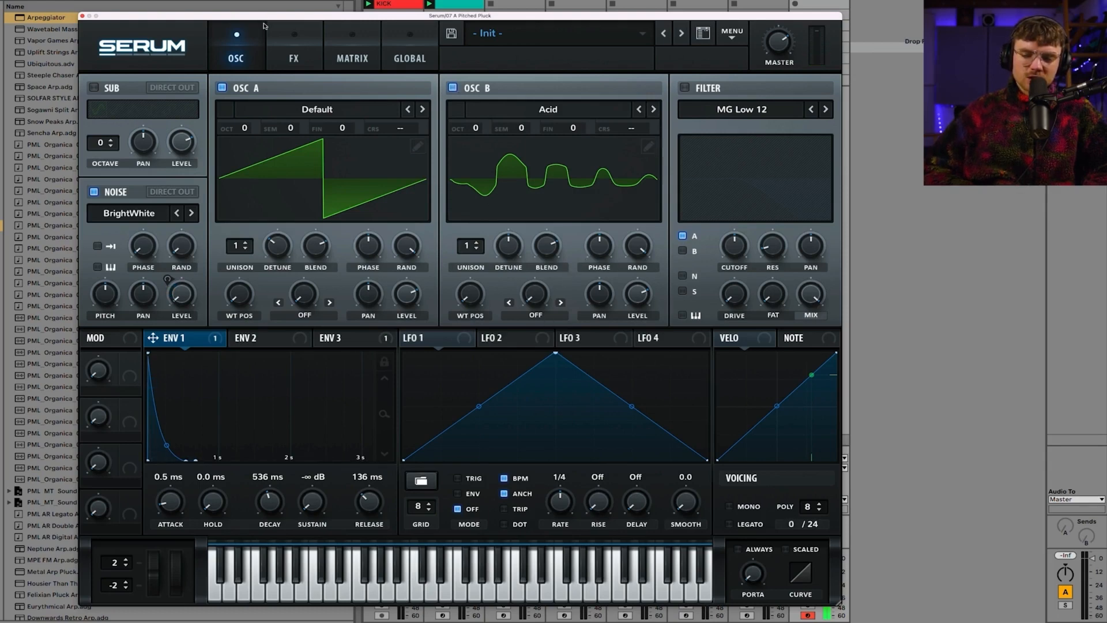
Enable the Hyper/Dimension effect with the Hyper mix at minimum, a low Dimension mix and a Dimension size of about 13%
left_click(304, 66)
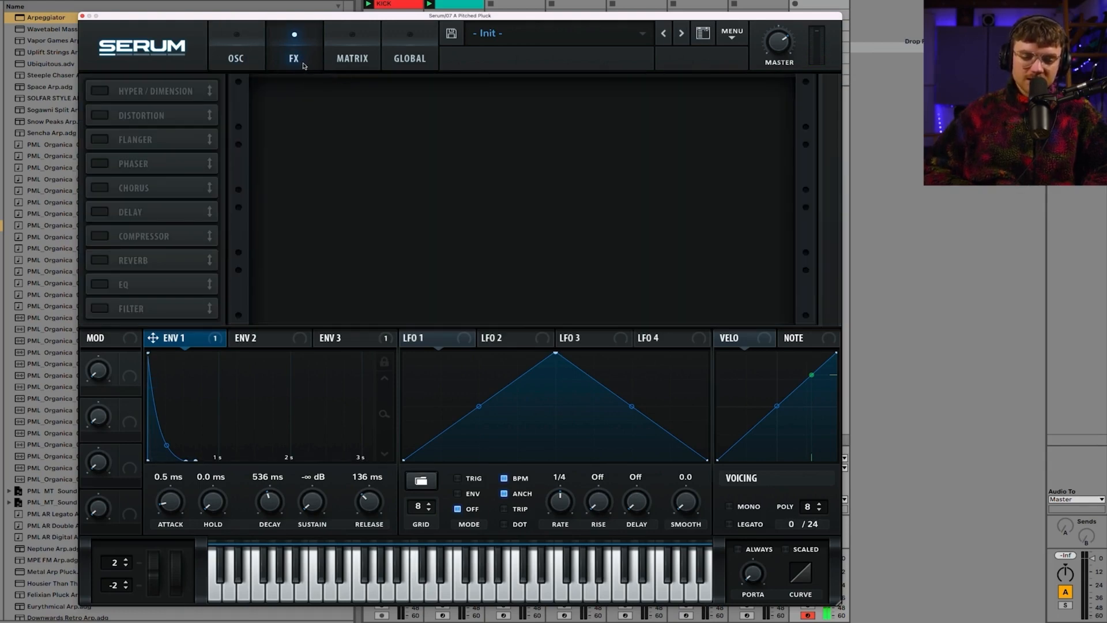
left_click(100, 91)
left_click_drag(555, 98, 660, 167)
left_click_drag(761, 108, 759, 95)
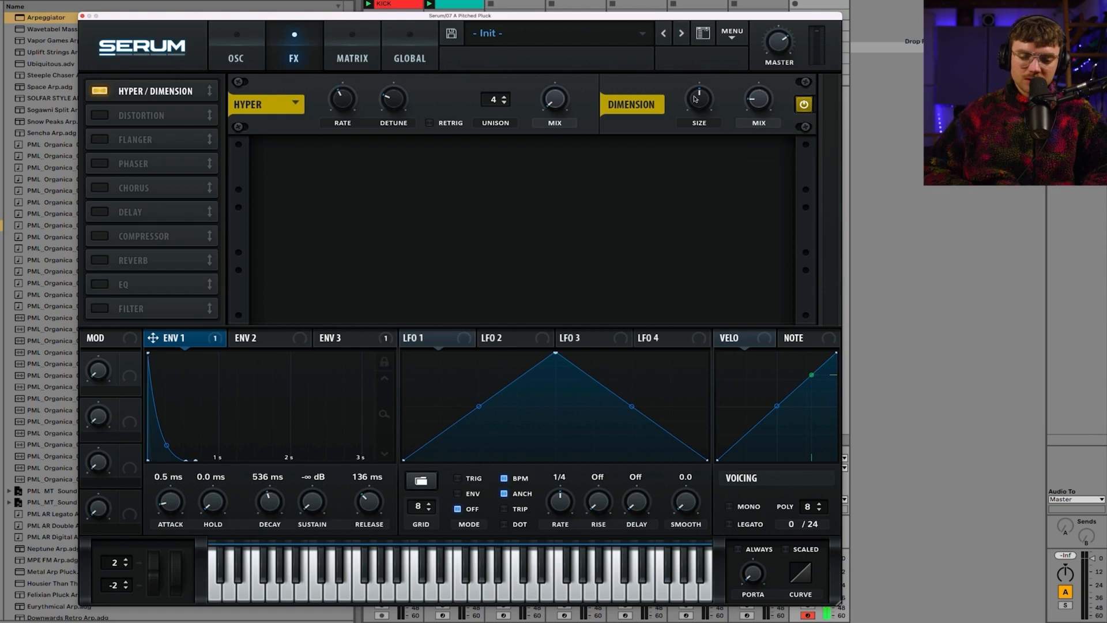
left_click(754, 122)
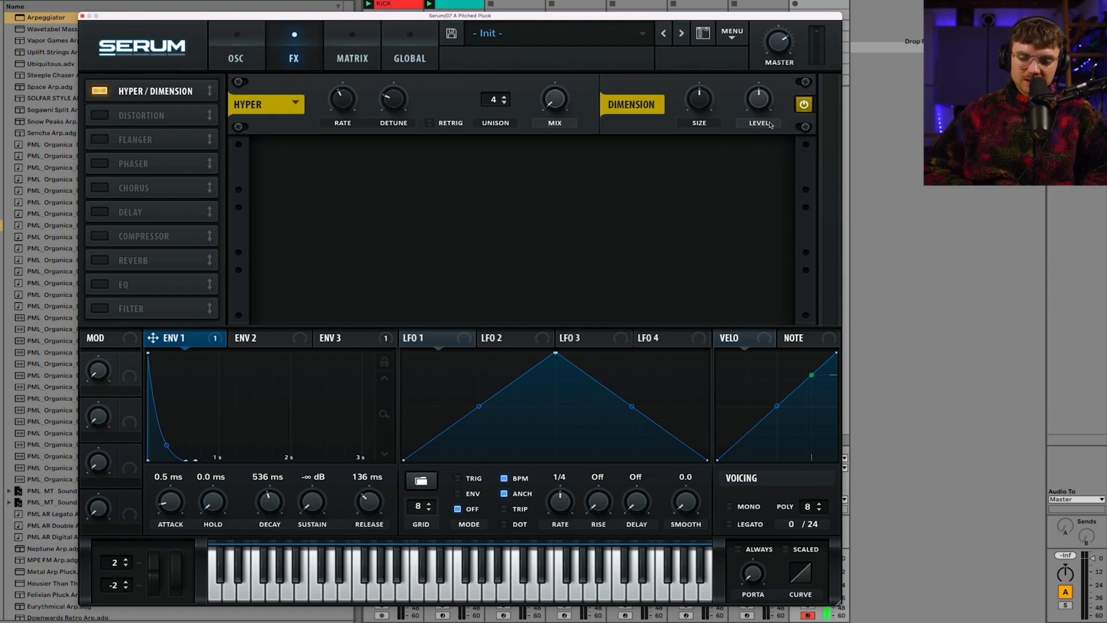
left_click_drag(706, 127, 712, 228)
left_click_drag(697, 106, 694, 88)
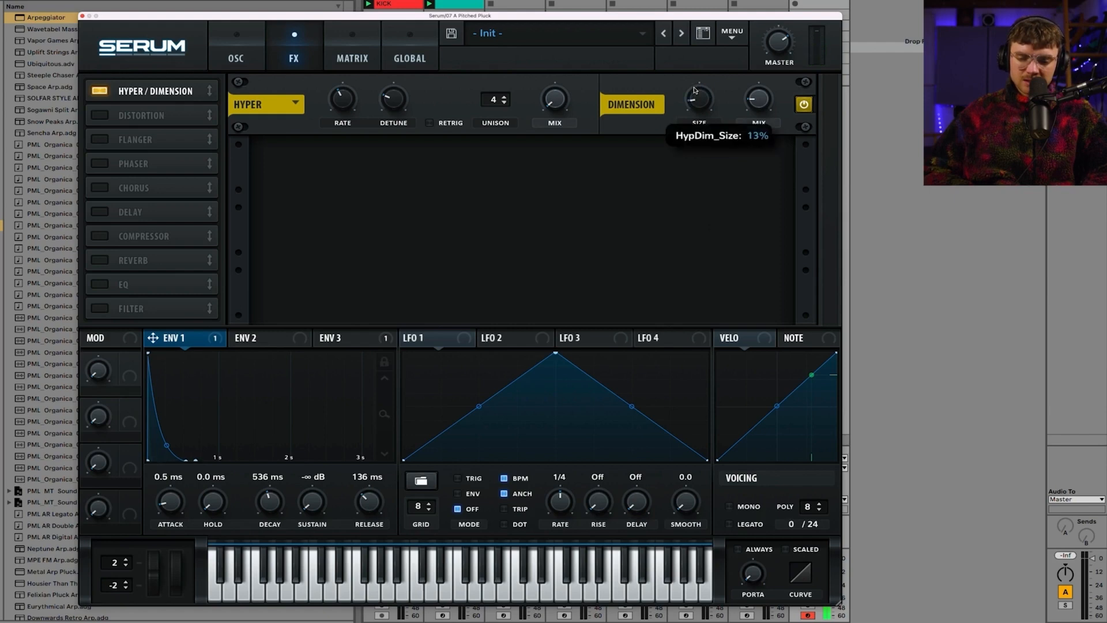
Enable the Chorus effect, raise its delay 1 and feedback, lower its mix to about 25%, and compare it bypassed
left_click(100, 188)
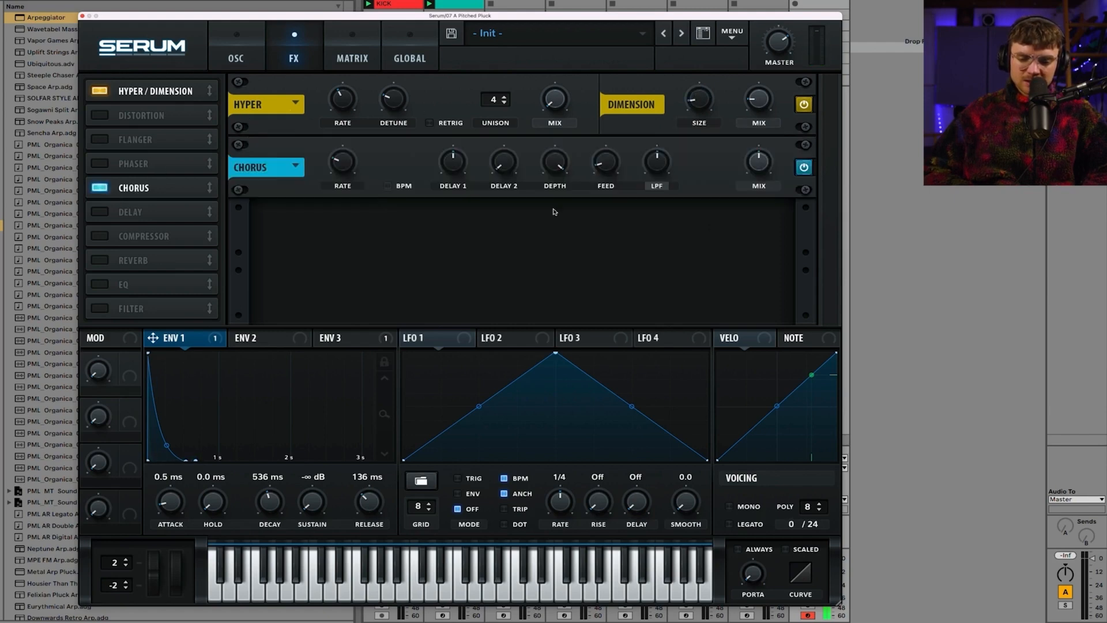
left_click_drag(343, 162, 347, 190)
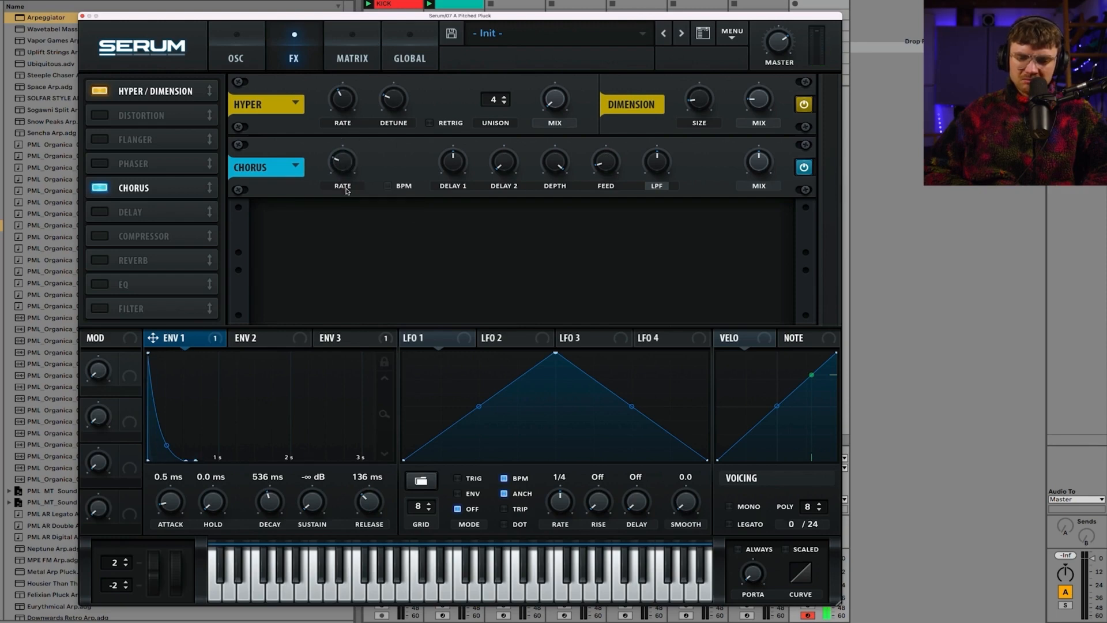
left_click_drag(448, 172, 464, 145)
left_click_drag(609, 162, 602, 98)
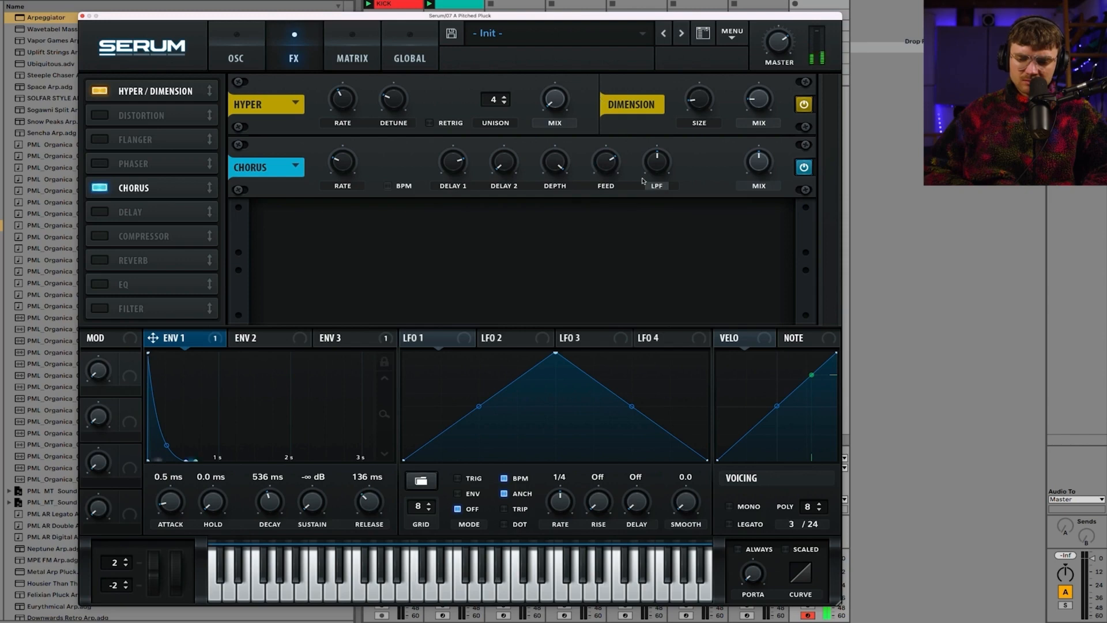
left_click_drag(605, 163, 608, 176)
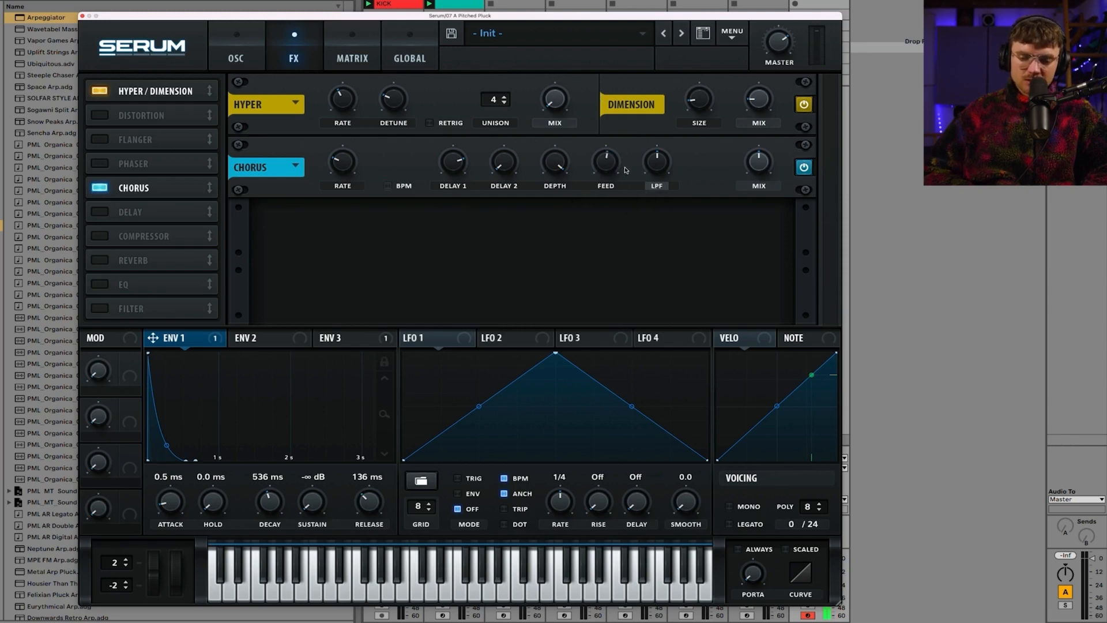
left_click_drag(758, 164, 754, 192)
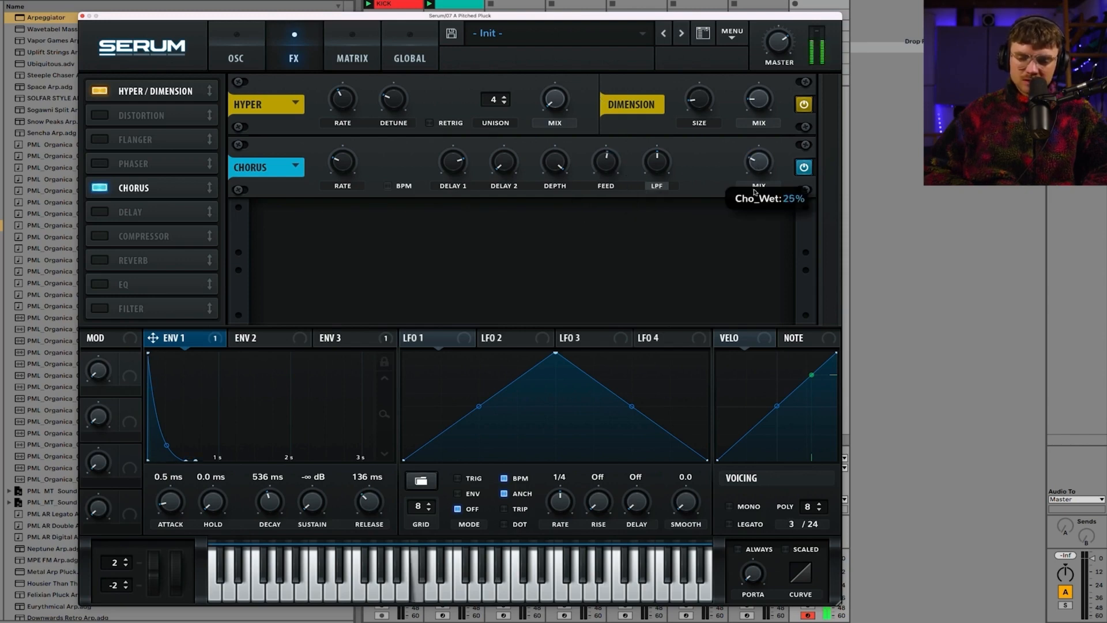
left_click(804, 168)
left_click(804, 168)
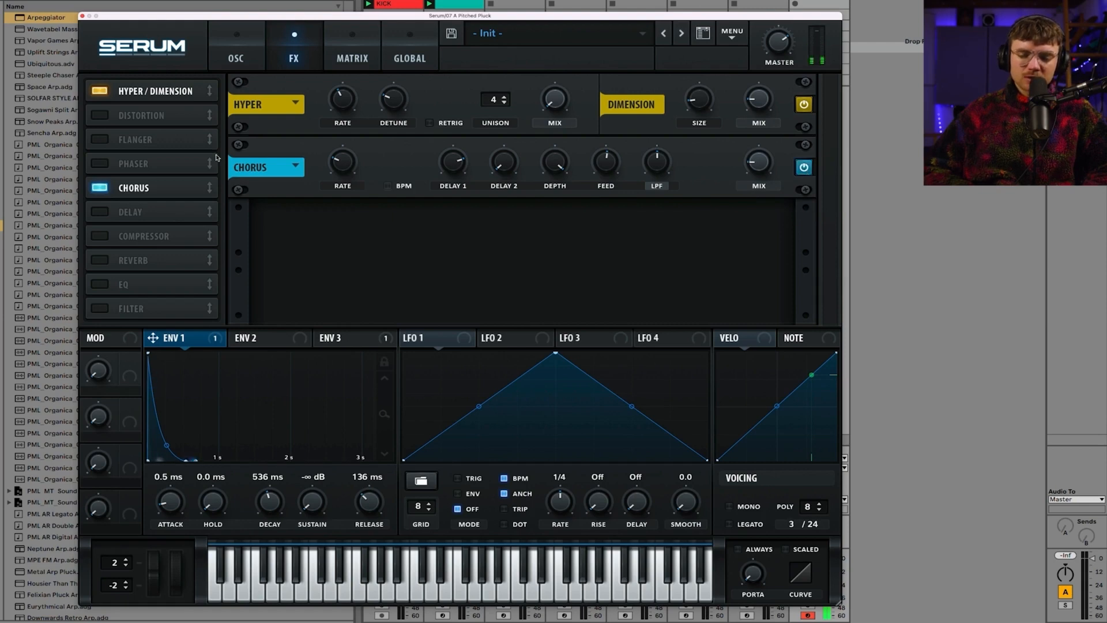
Enable the Delay effect with raised feedback, a left time of 1/32, a right time of 1/16 and a low mix
left_click(129, 211)
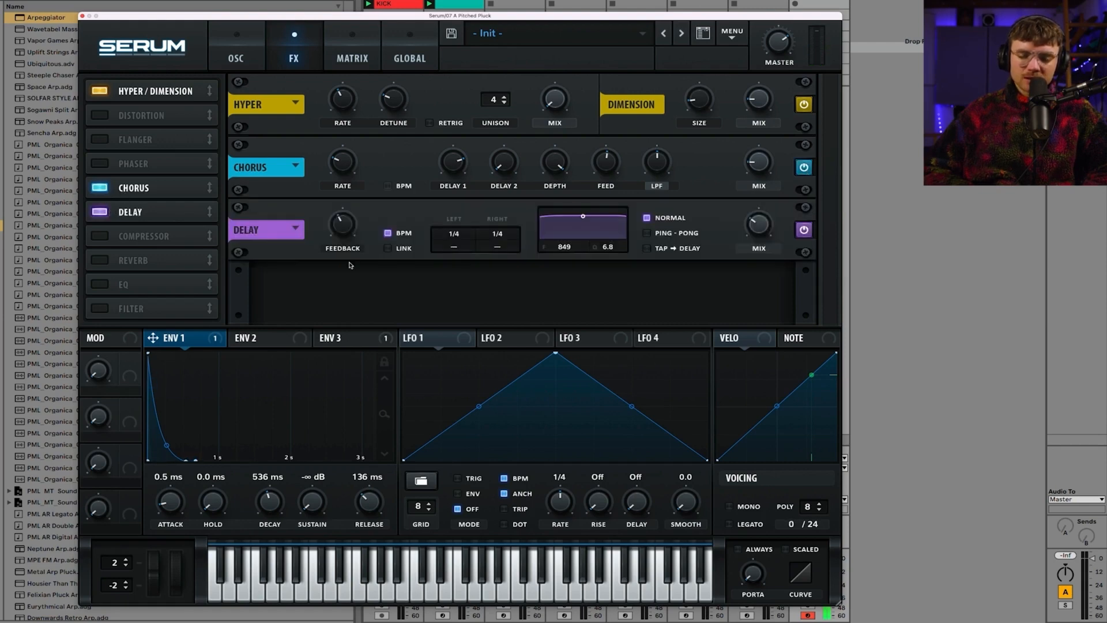
left_click_drag(343, 226, 346, 214)
left_click_drag(454, 237, 454, 261)
left_click_drag(503, 232, 503, 271)
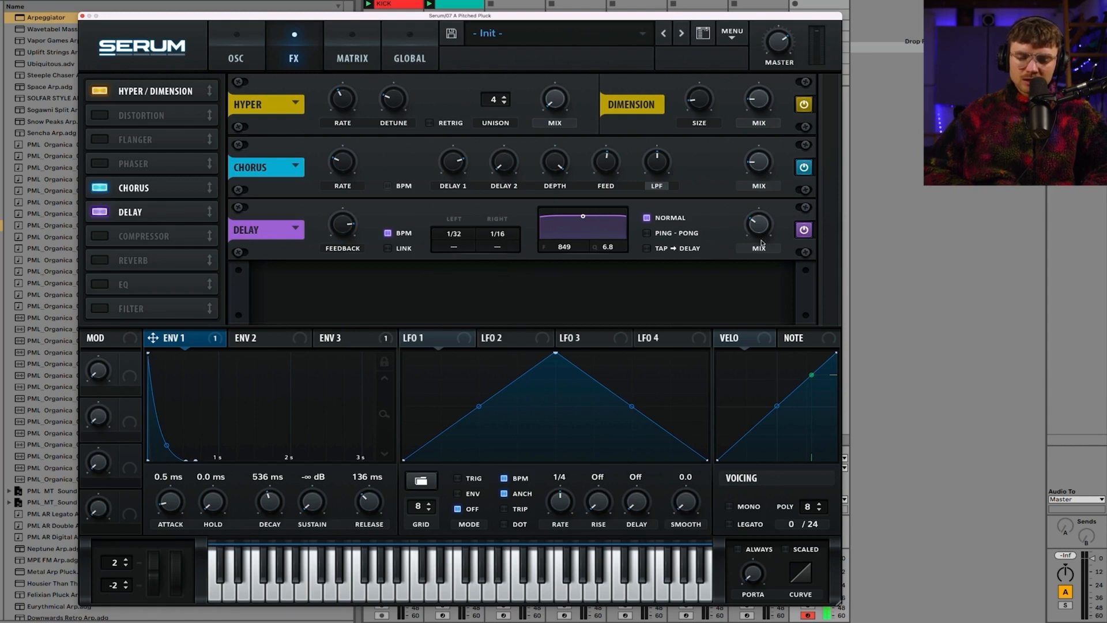
left_click_drag(342, 237, 342, 255)
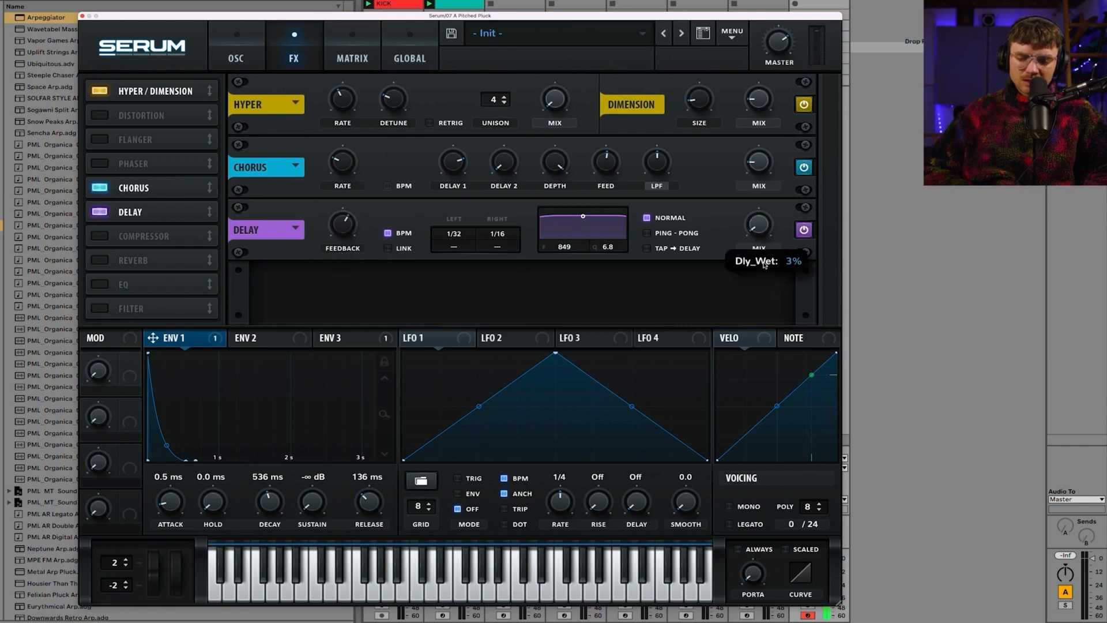
left_click_drag(764, 265, 762, 254)
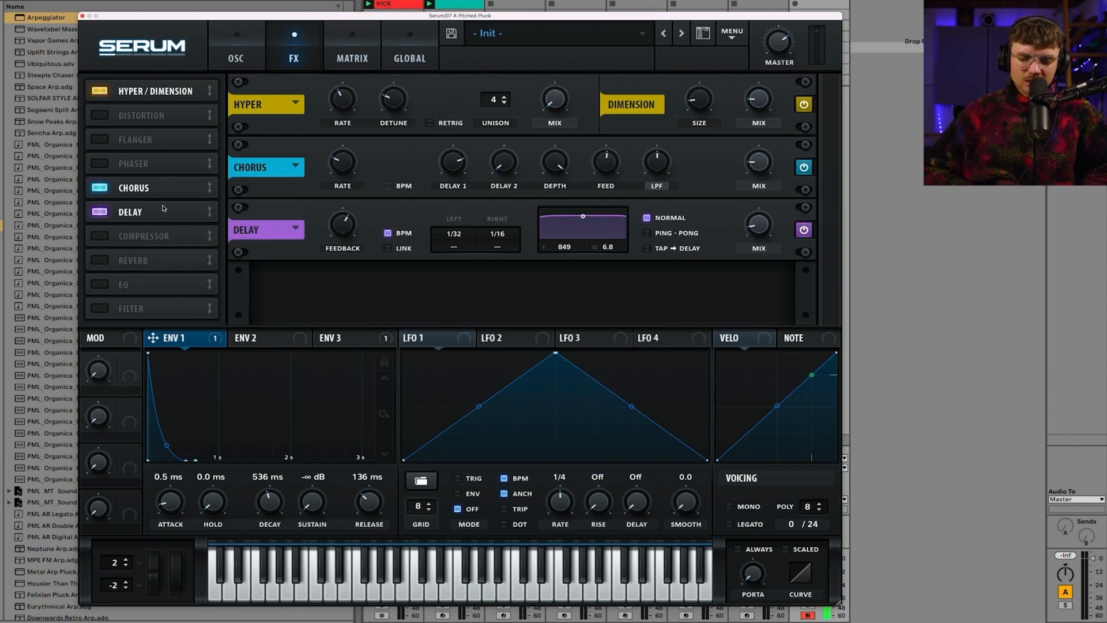
Enable the Compressor at the start of the effects chain, adjust its threshold and raise its gain to about mid-range
left_click_drag(124, 241, 128, 86)
left_click(99, 92)
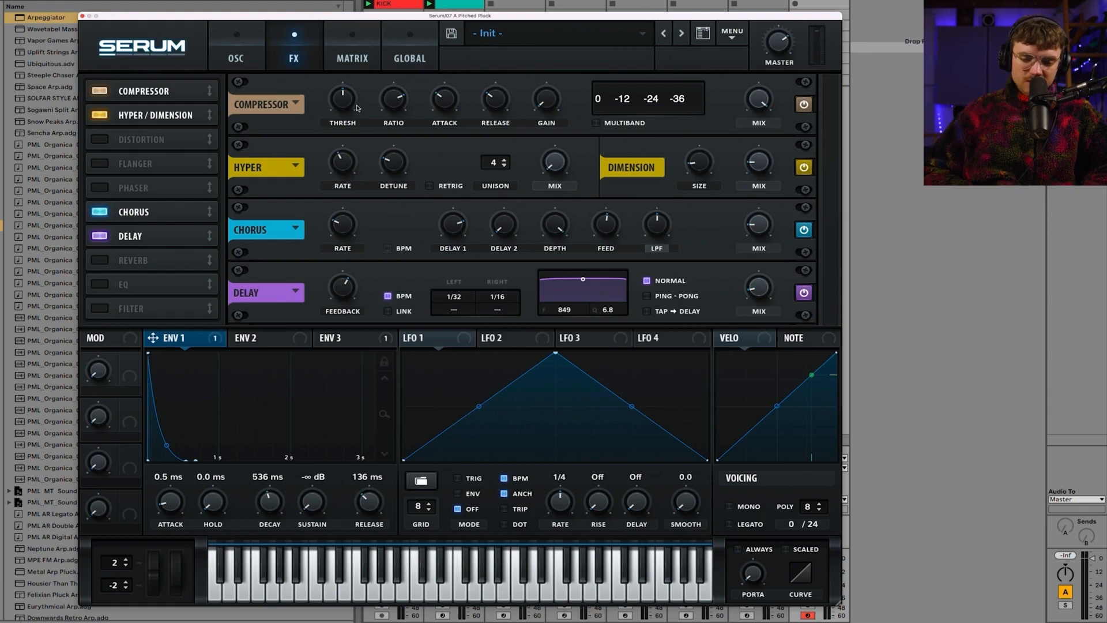
left_click_drag(357, 108, 358, 75)
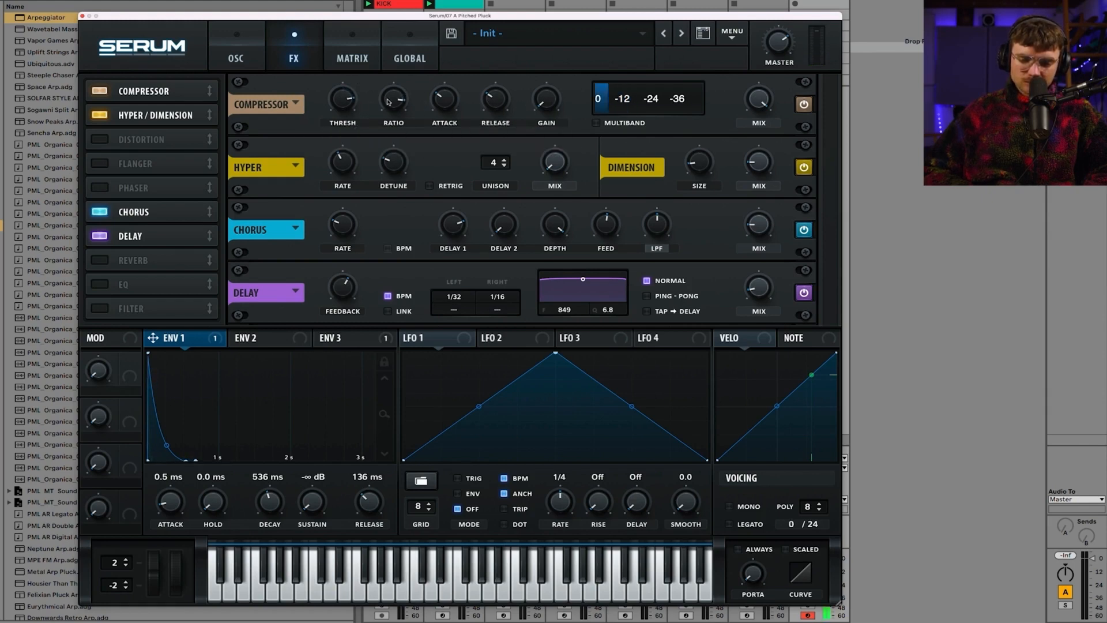
left_click_drag(544, 107, 539, 49)
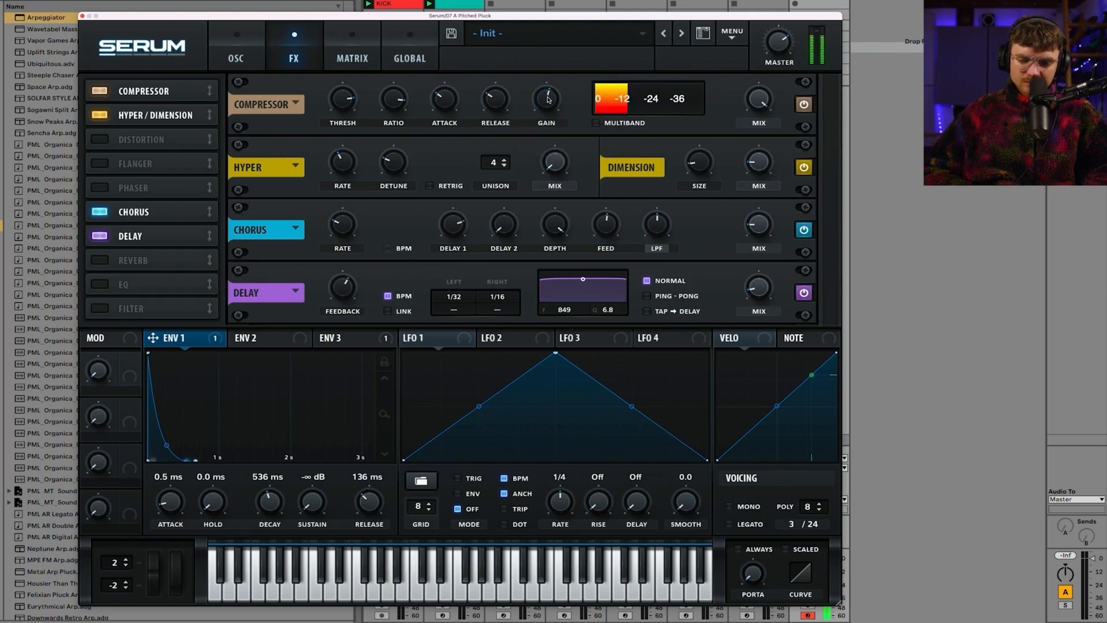
left_click_drag(548, 100, 548, 107)
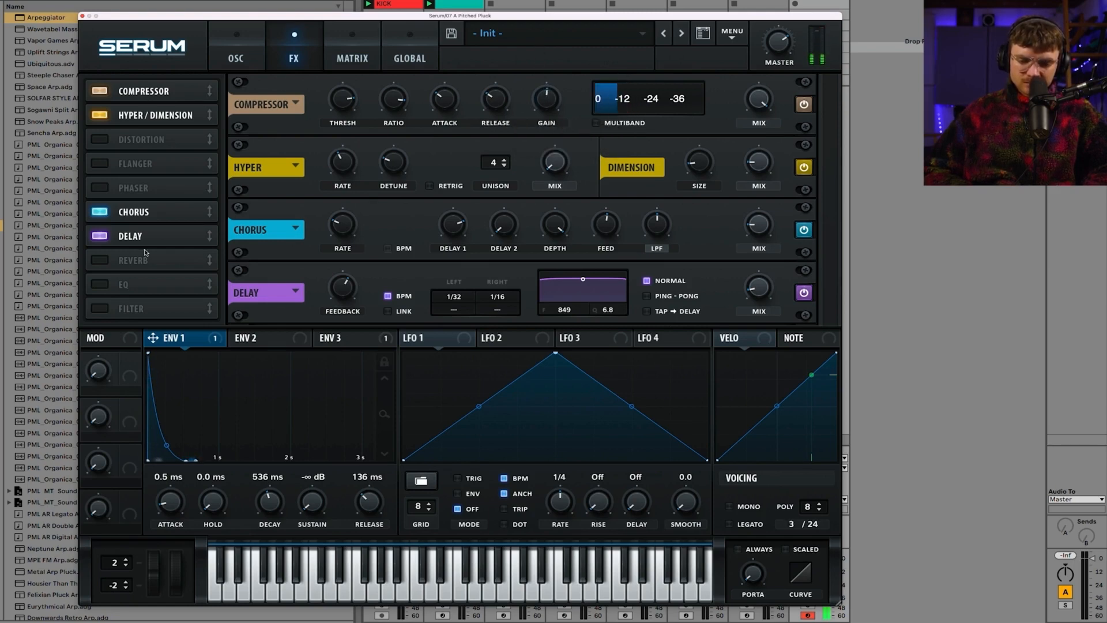
Turn off oscillator B and try oscillator A with its random phase lowered
left_click(252, 66)
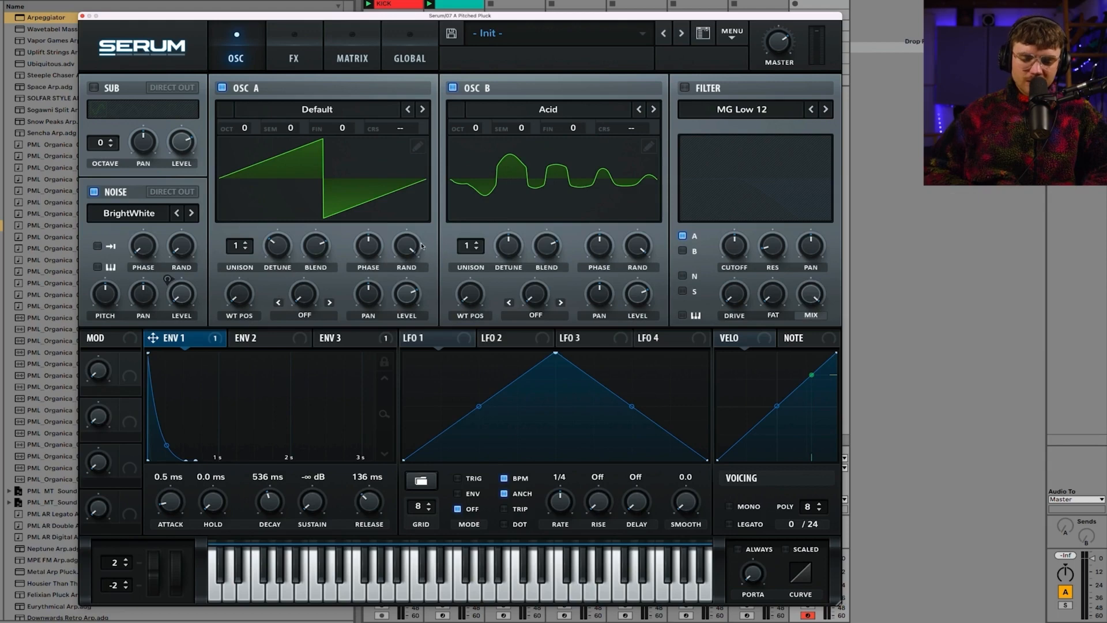
left_click(454, 88)
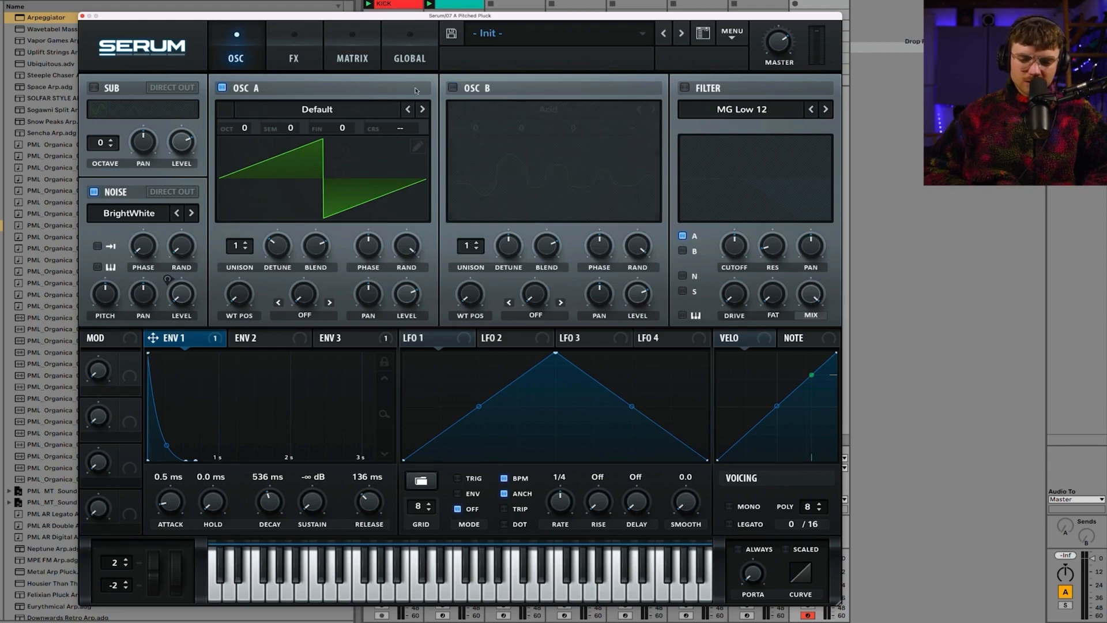
left_click(404, 249)
left_click_drag(406, 246, 406, 431)
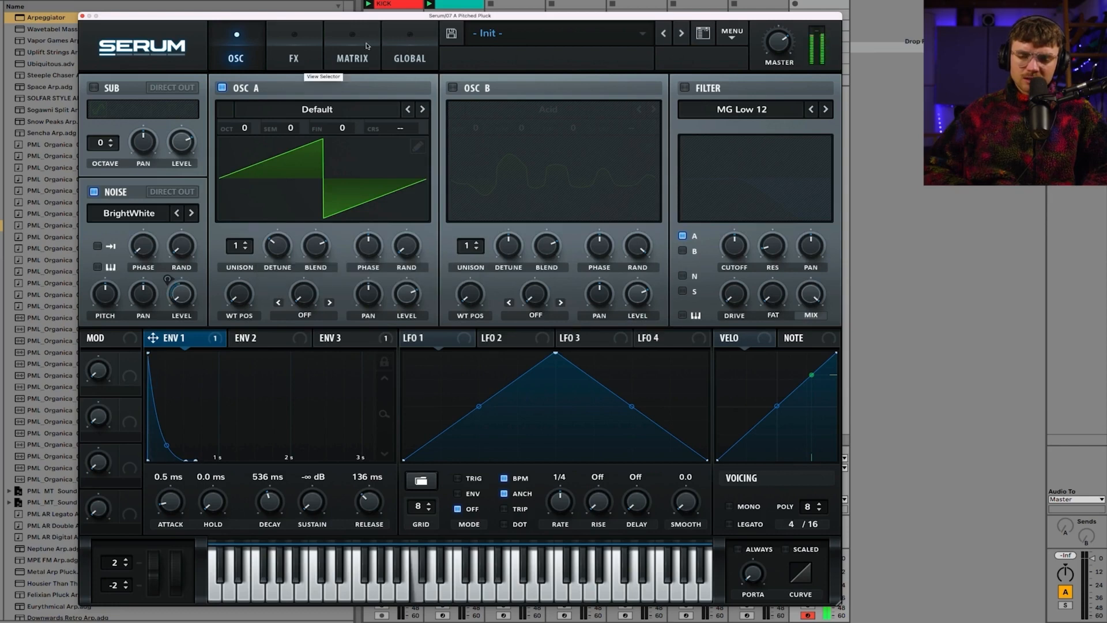
Shorten the compressor's release to about 9.2 ms and compare the sound with the compressor bypassed
left_click(294, 55)
left_click_drag(500, 100, 500, 121)
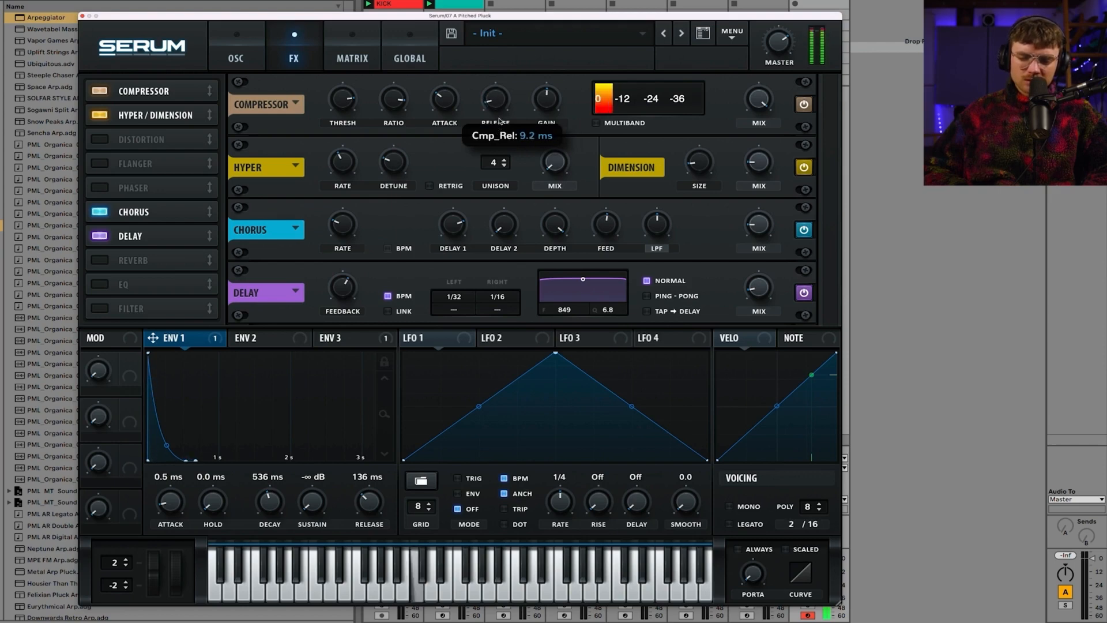
left_click(806, 106)
left_click(806, 107)
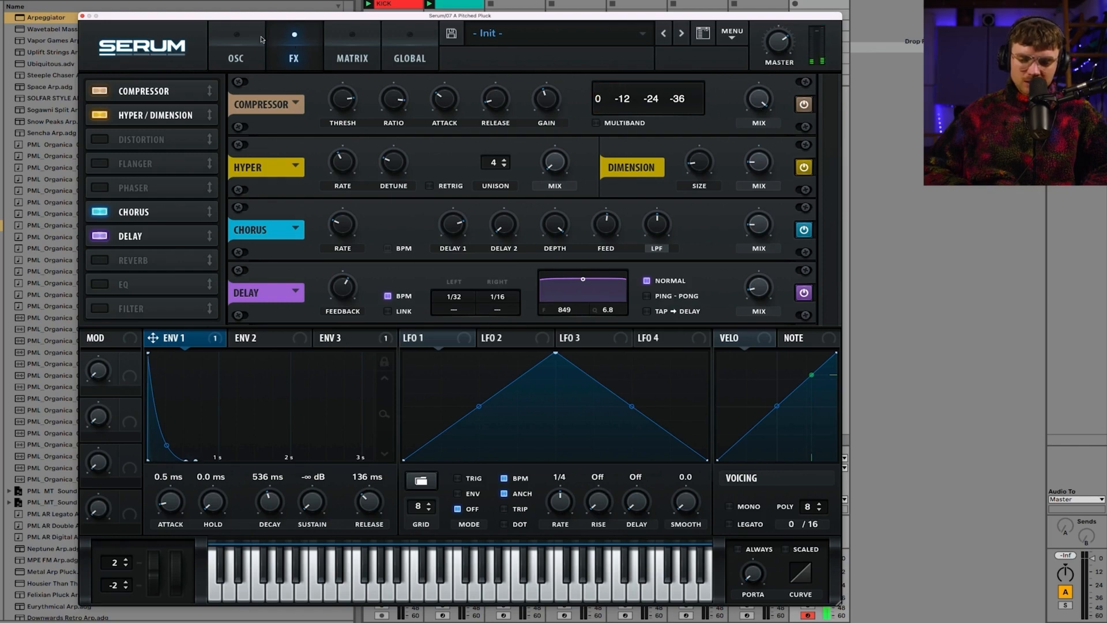
Enable the Distortion effect ahead of the compressor and modulate its mix from Envelope 1 with an amount of about 70
left_click(102, 142)
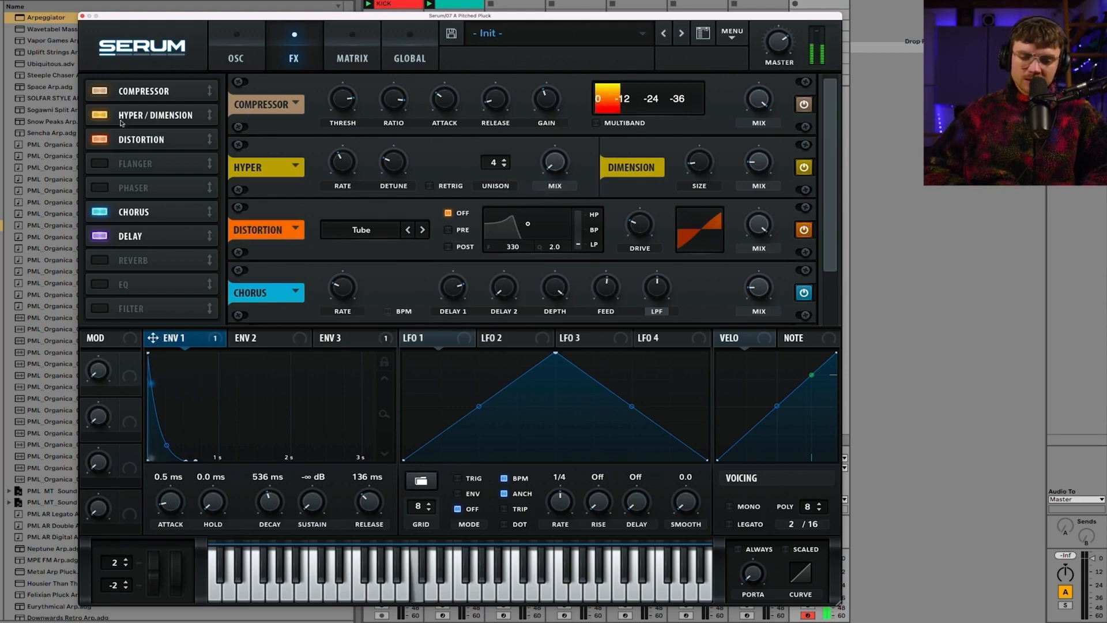
left_click(100, 139)
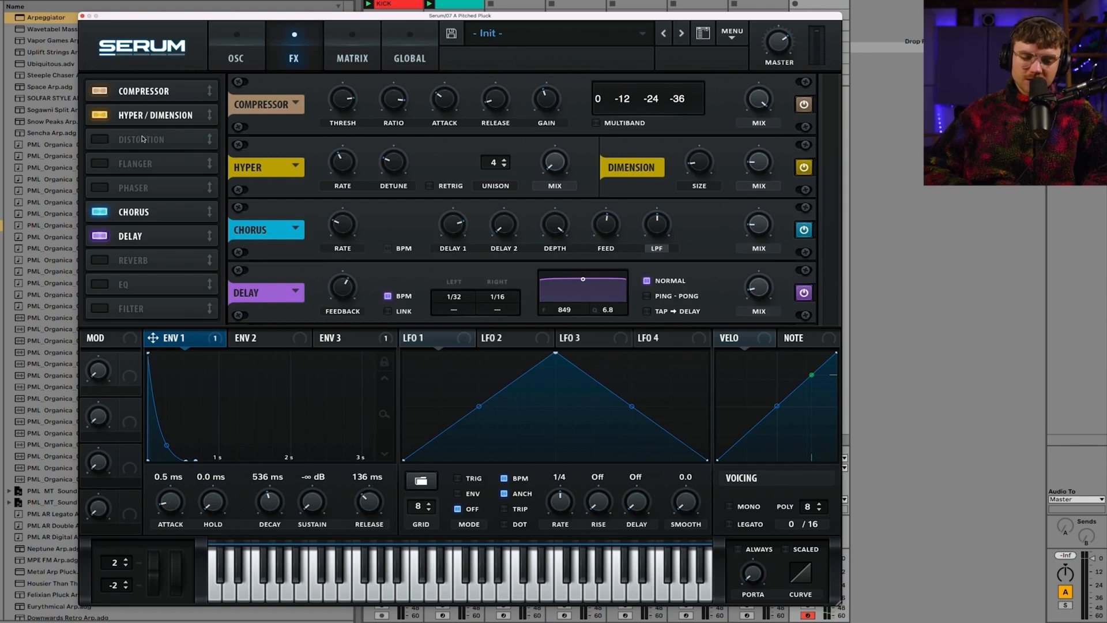
left_click_drag(143, 139, 142, 85)
left_click(101, 92)
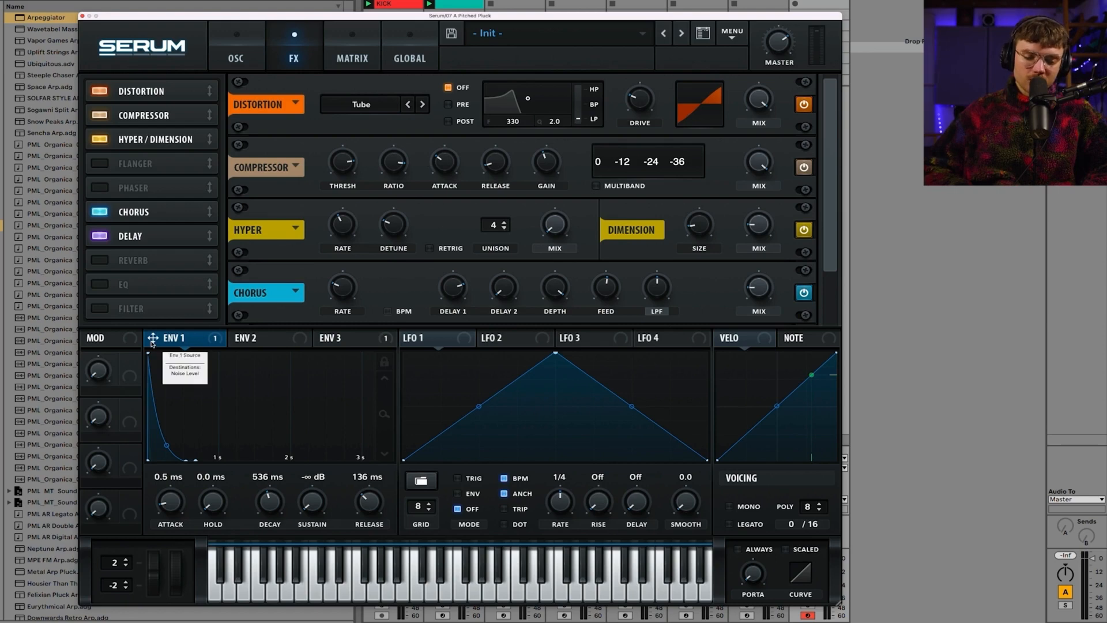
left_click_drag(152, 340, 751, 64)
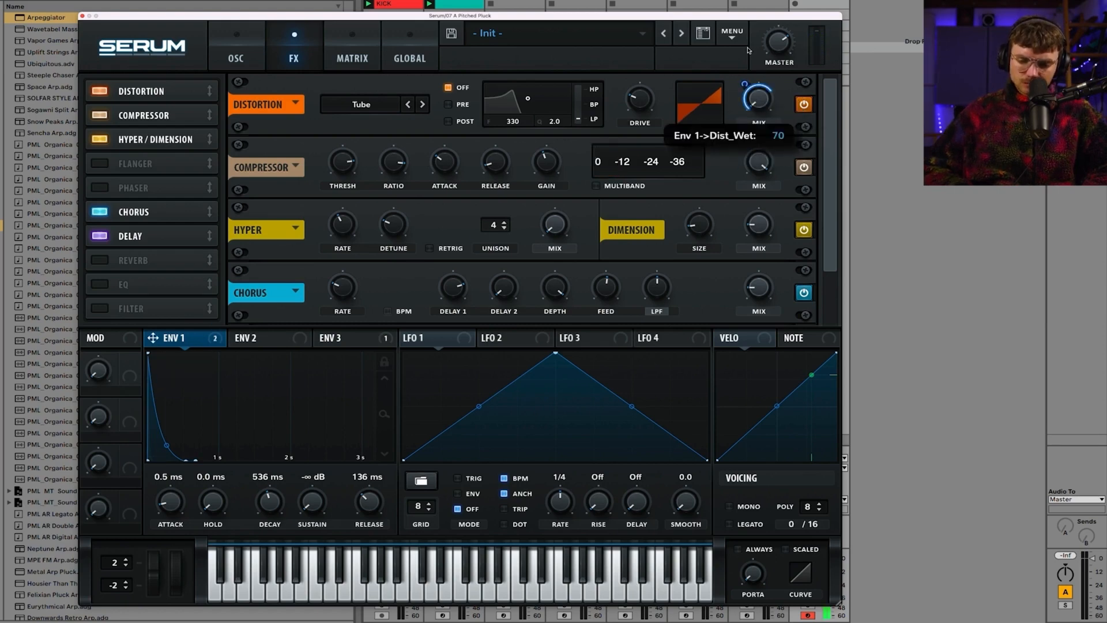
Set the distortion type to Diode 2, raise its drive slightly and reduce the Envelope 1 modulation of its mix
left_click(423, 104)
left_click(423, 104)
left_click(422, 104)
left_click(422, 104)
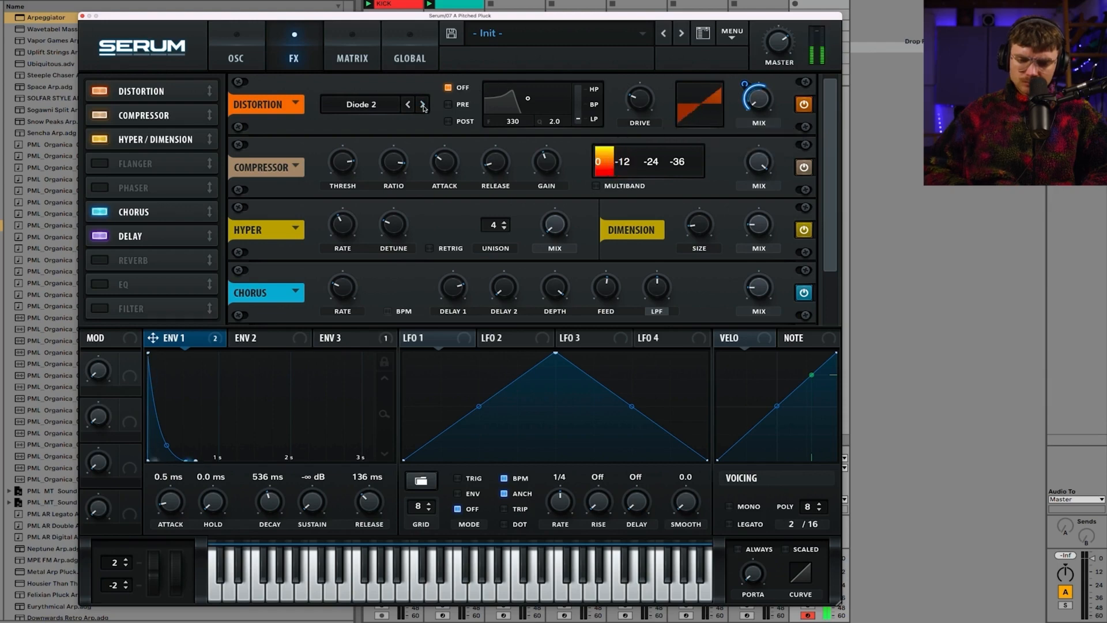
mouse_move(649, 80)
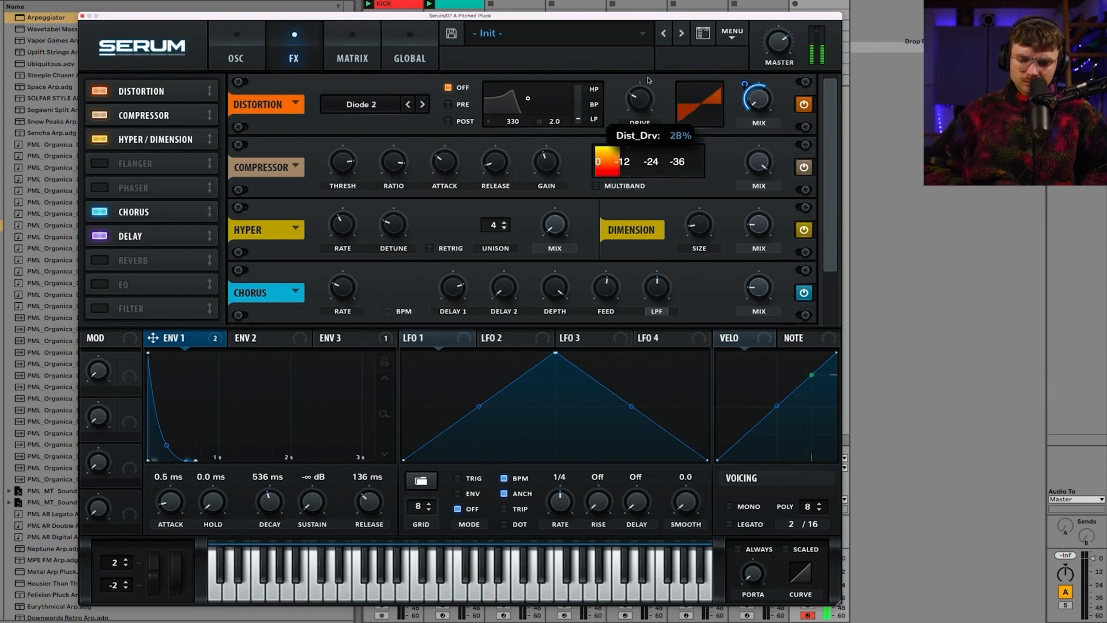
mouse_move(648, 80)
left_mouse_down()
mouse_move(640, 23)
mouse_move(631, 72)
left_mouse_up()
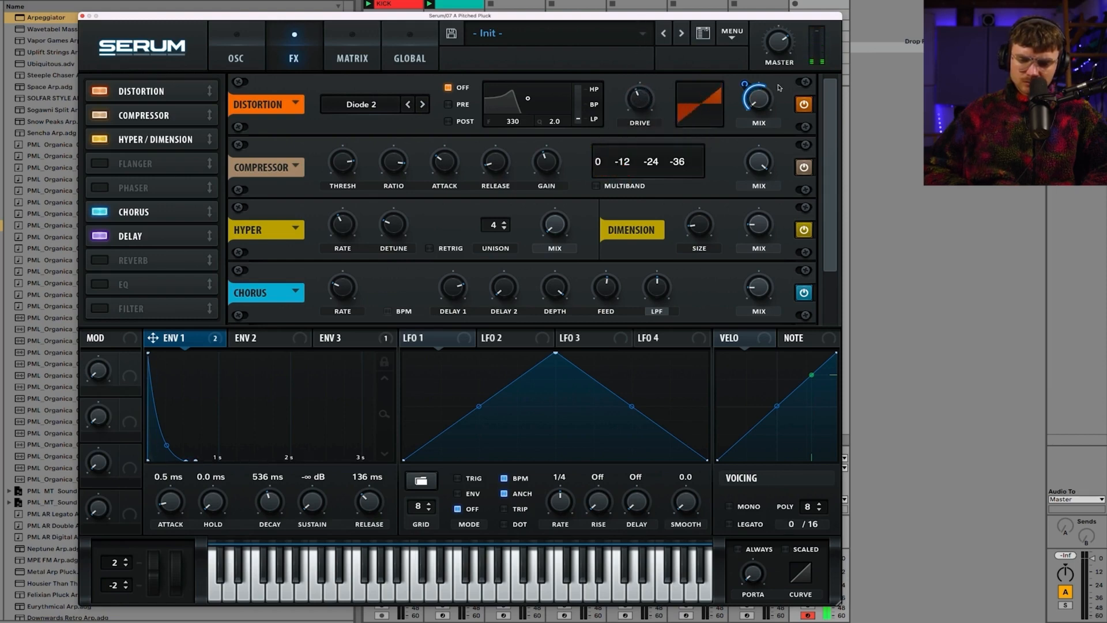
left_click_drag(744, 84, 745, 97)
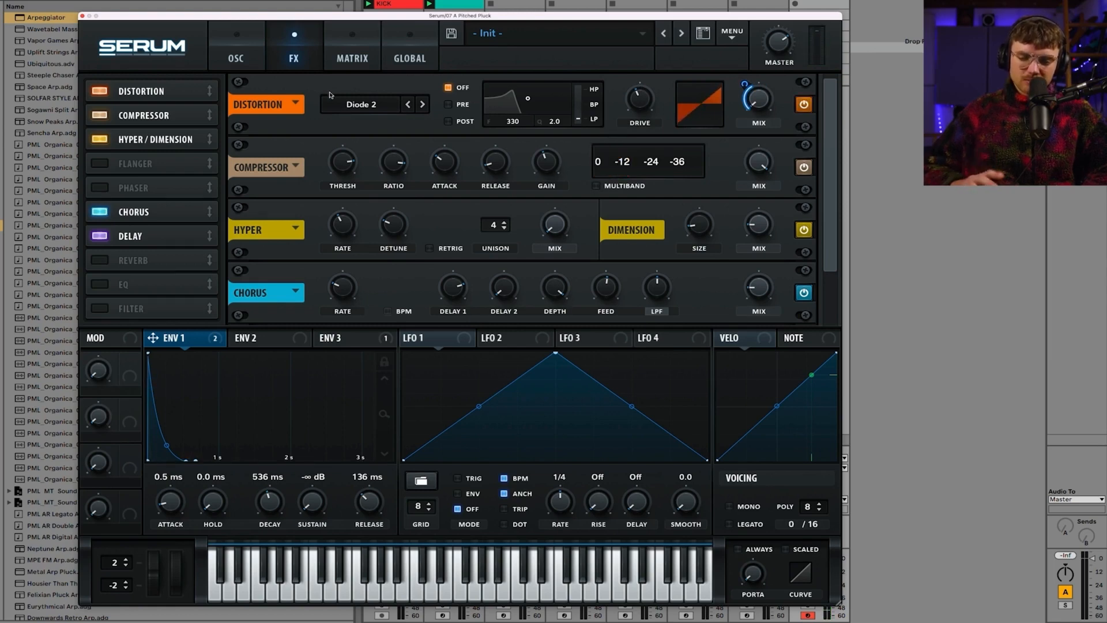
Enable the Hall reverb with a raised low cut, shortened decay, minimum size and a low mix
left_click(99, 260)
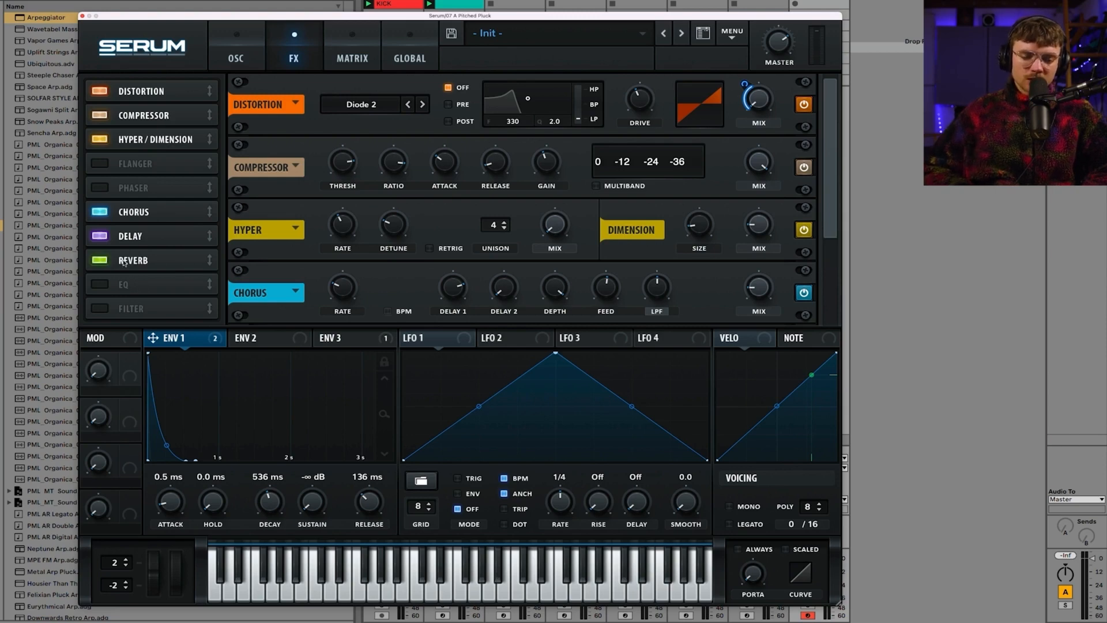
left_click_drag(834, 187, 842, 285)
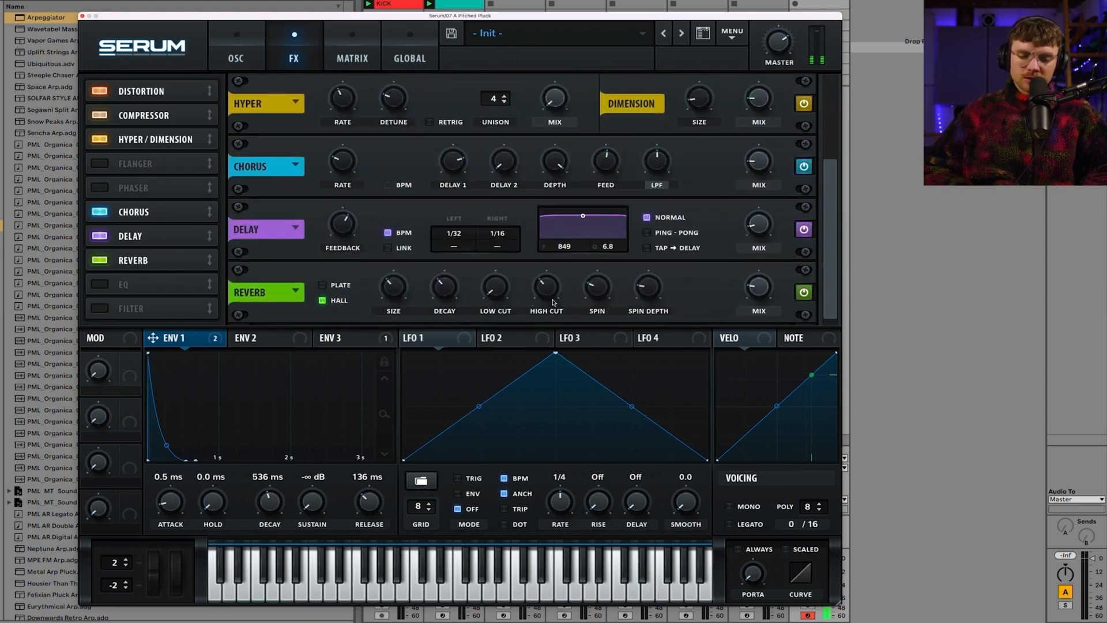
left_click_drag(500, 291, 504, 258)
left_click_drag(508, 296, 512, 289)
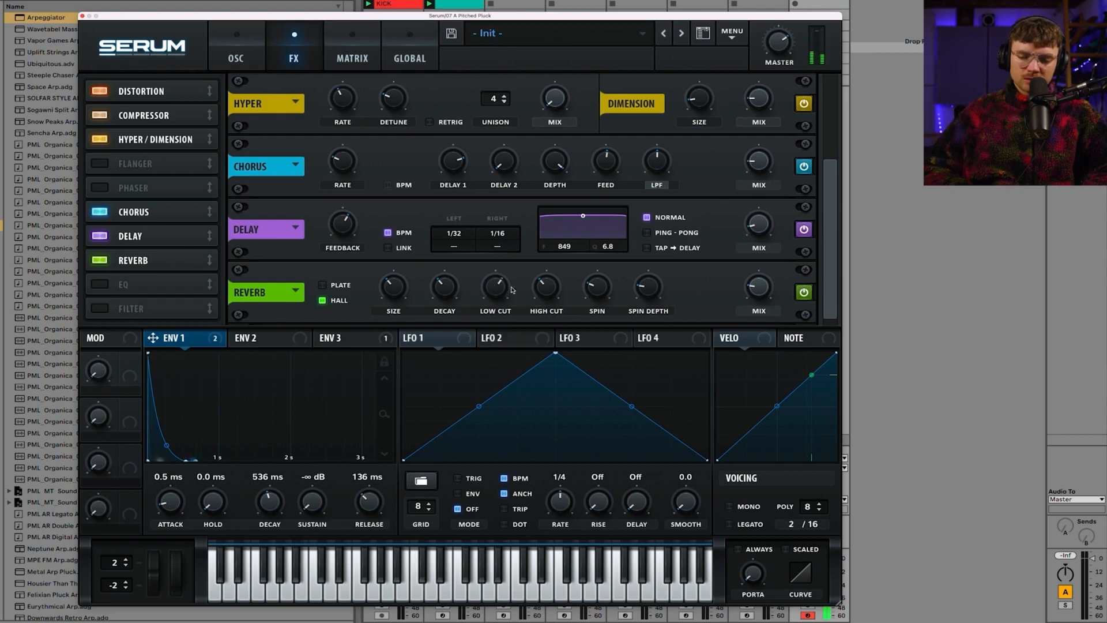
left_click_drag(412, 296, 397, 315)
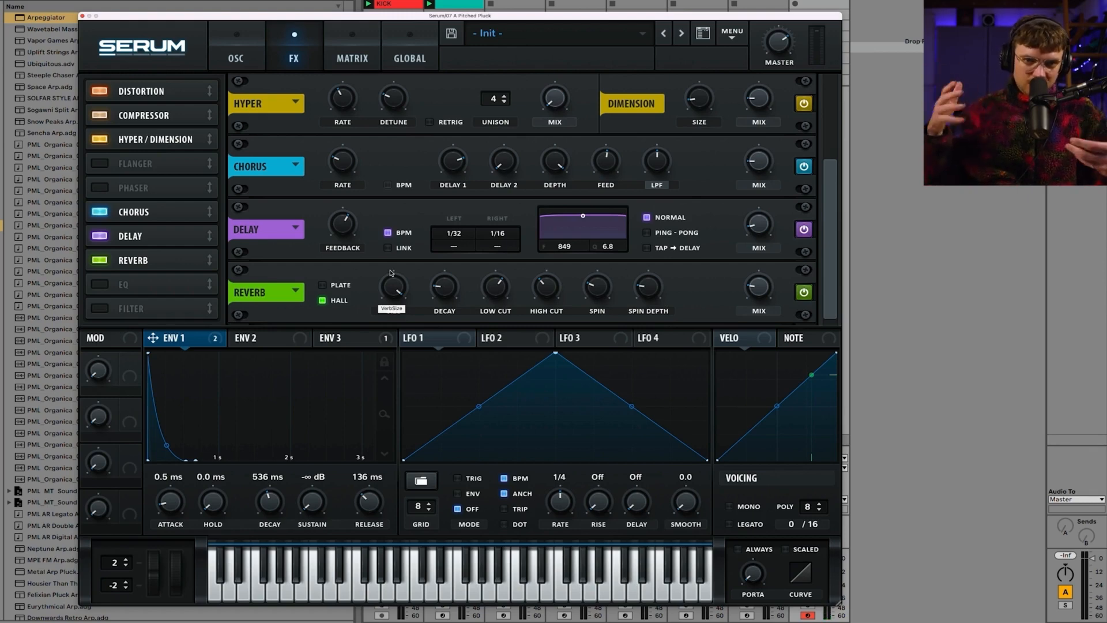
left_click_drag(390, 273, 398, 410)
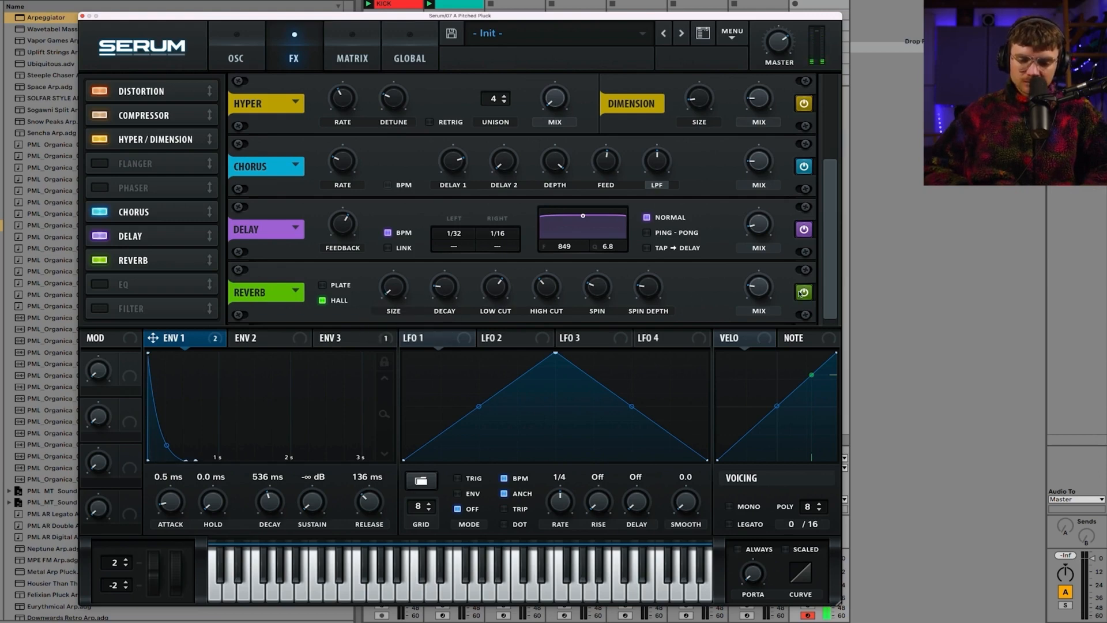
left_click_drag(762, 292, 762, 290)
Audition oscillator A with more unison voices and return its unison to 1
left_click(236, 58)
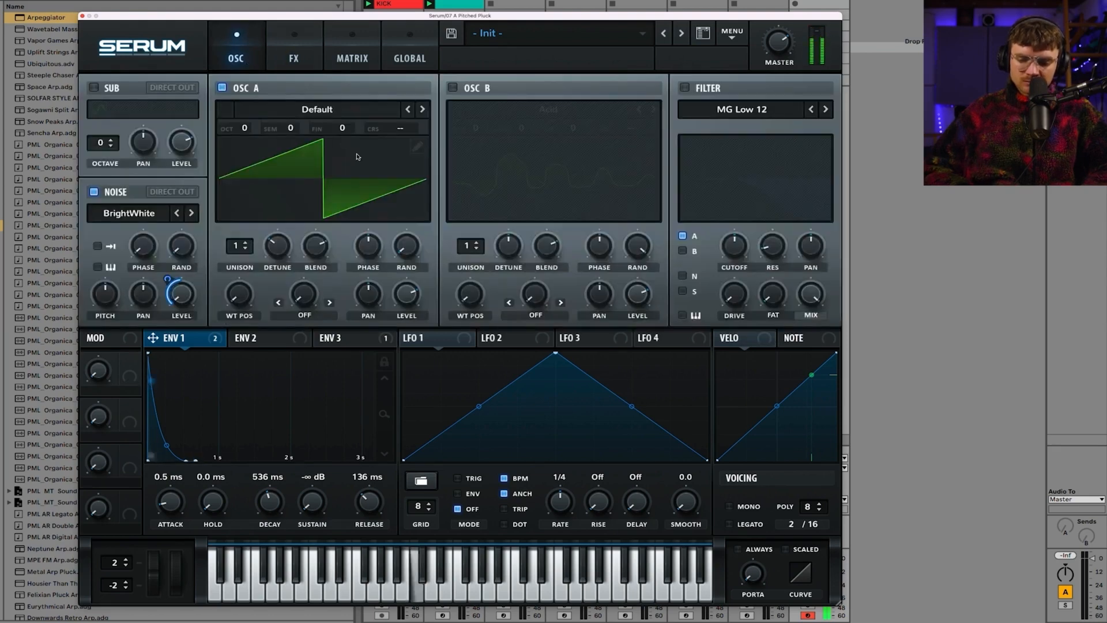
left_click_drag(245, 245, 245, 207)
left_click_drag(245, 245, 248, 324)
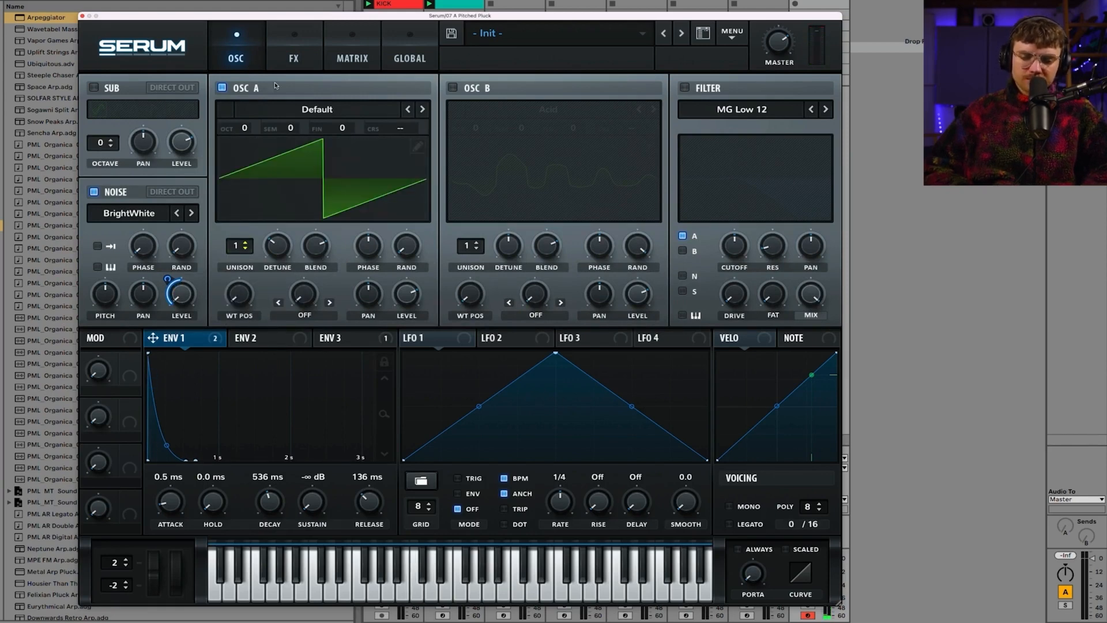
Audition oscillator B with the Analog_BD_Sin and Basic Mg wavetables, turn it off again, and enable the Always portamento option
left_click(453, 88)
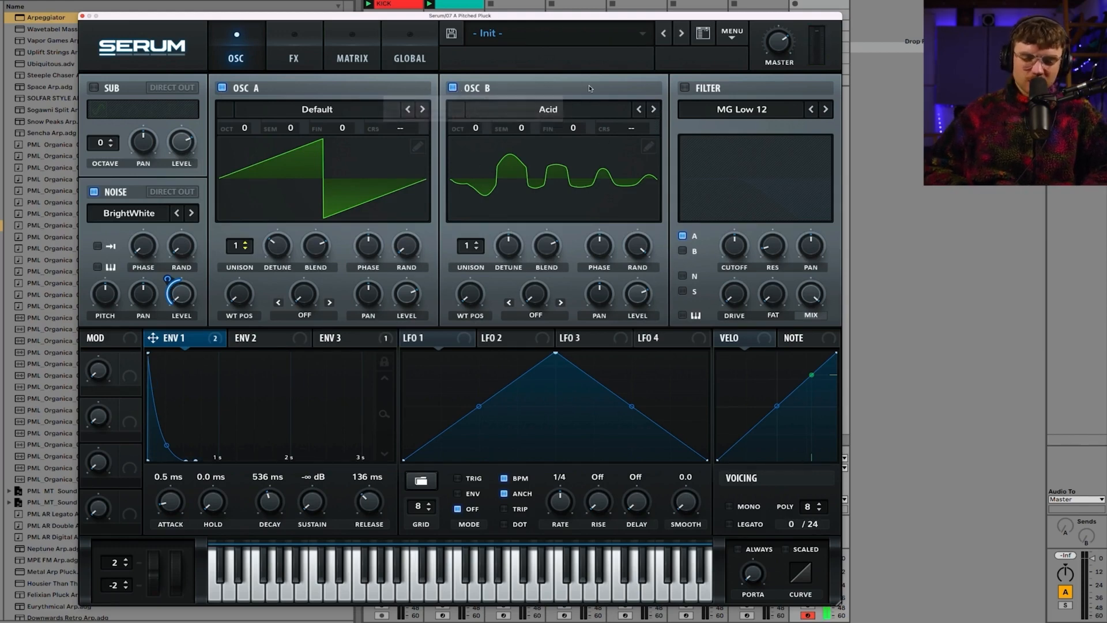
left_click(654, 110)
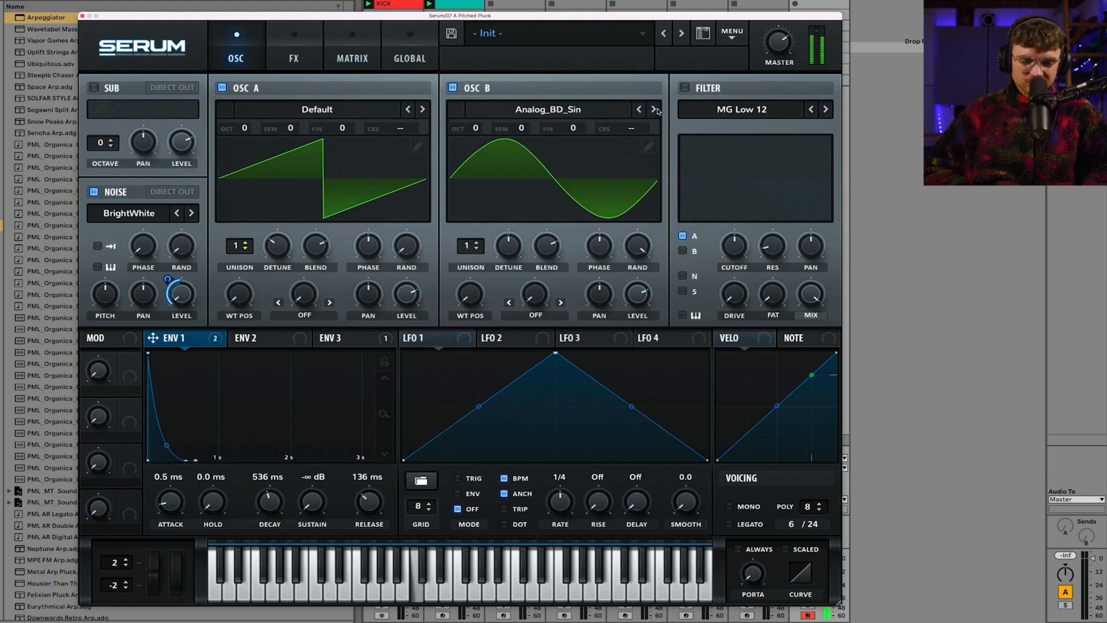
left_click(654, 109)
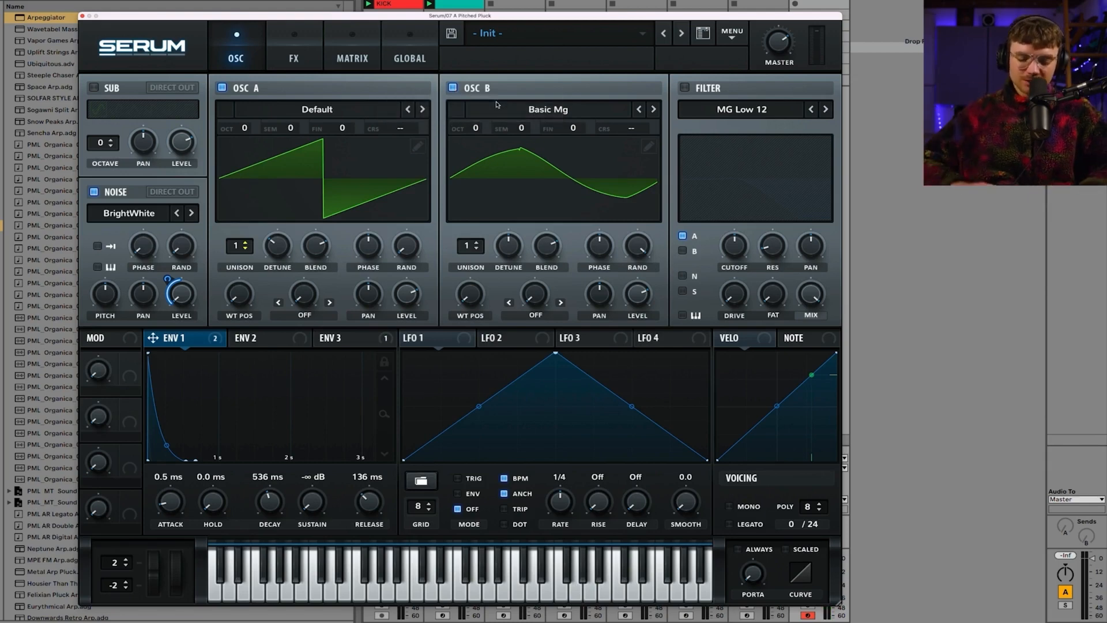
left_click(453, 90)
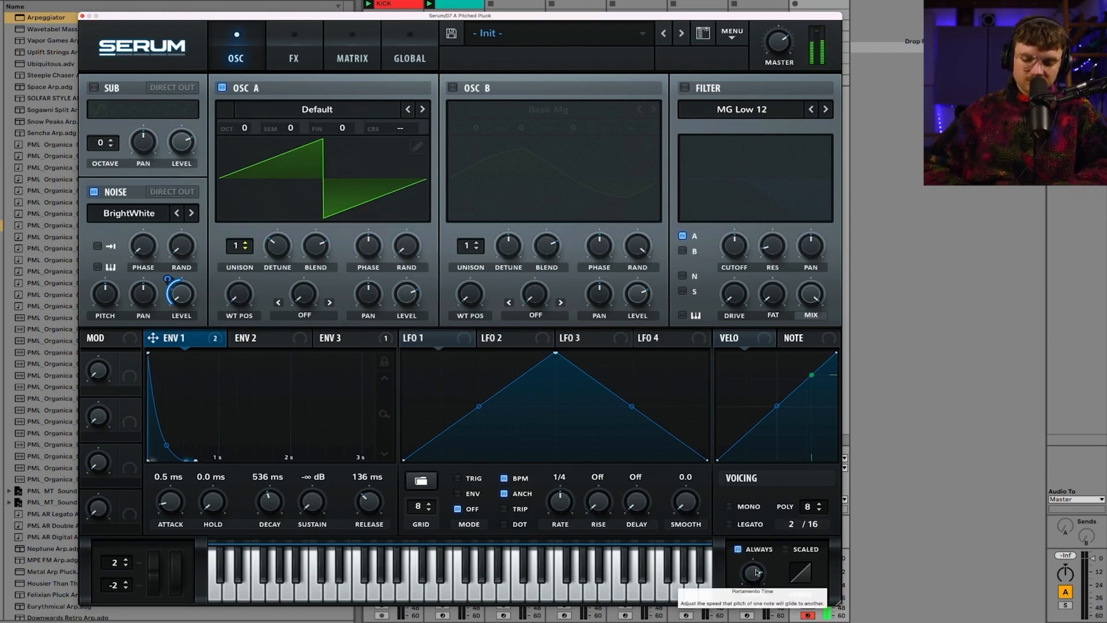
mouse_move(756, 572)
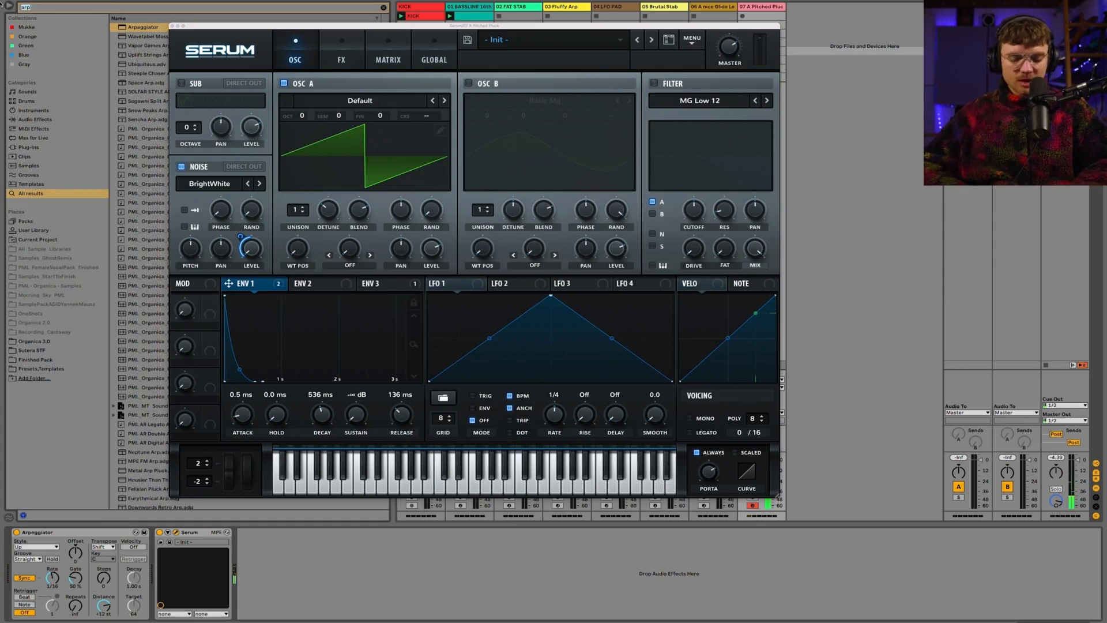
Search the Live browser for Saturator and add it after Serum on the pitched pluck track
type("satur")
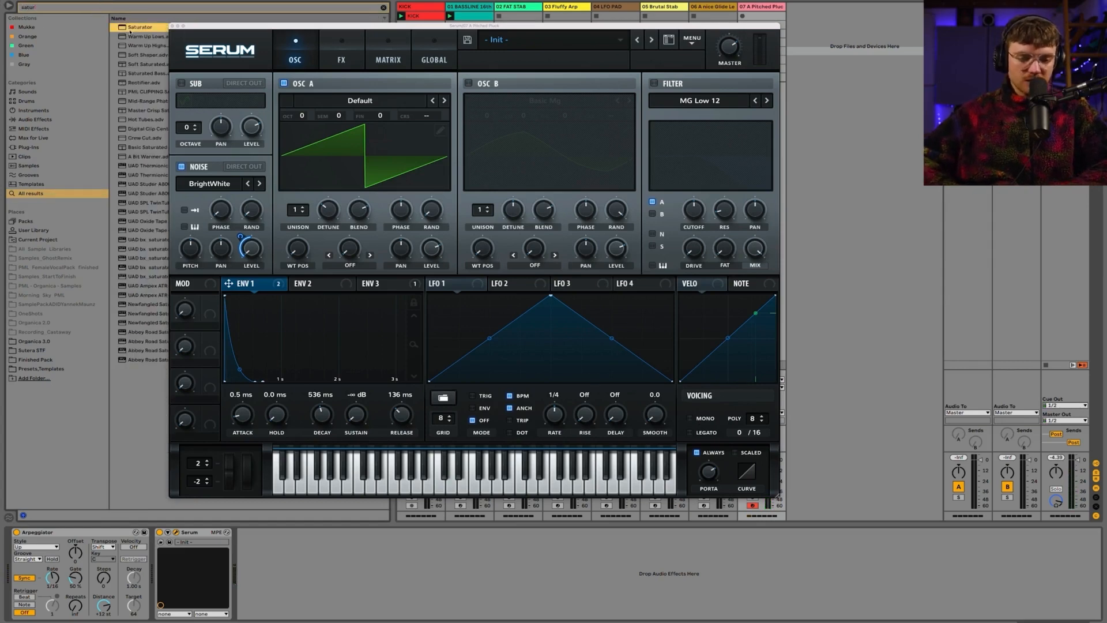
key("Down")
key("Return")
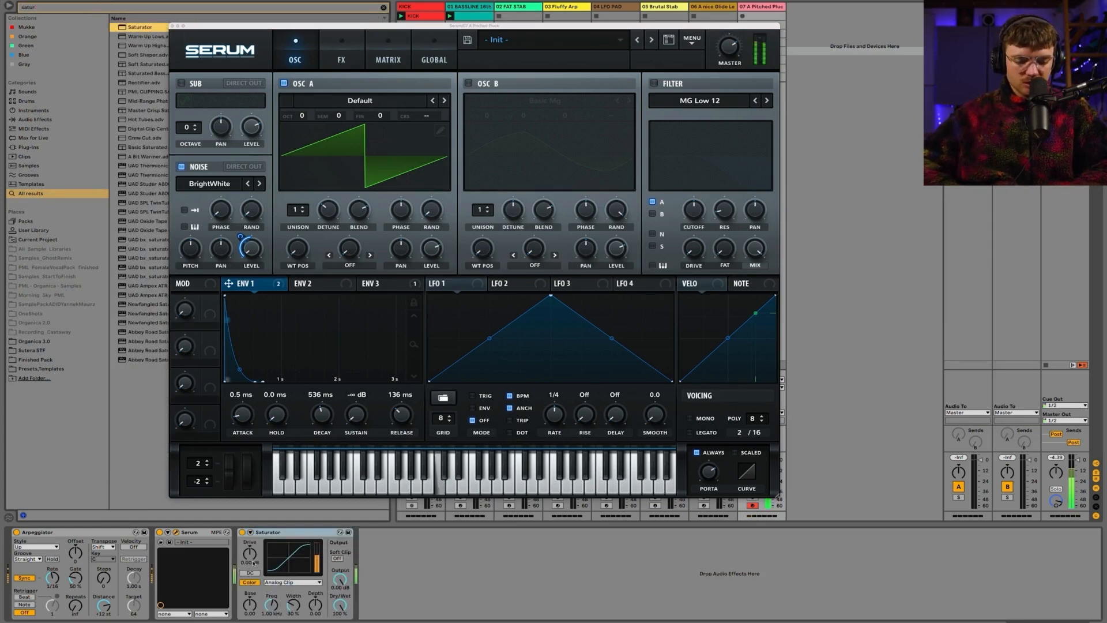
Compare the pitched pluck with the Saturator bypassed and active, and delete the Saturator
left_click(242, 532)
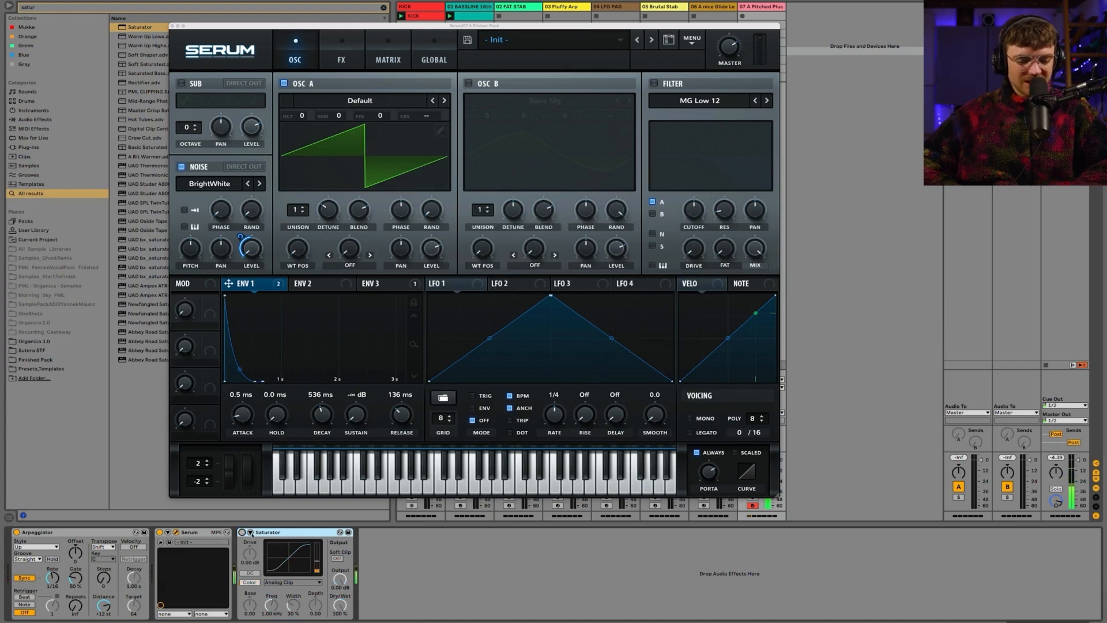
left_click(243, 533)
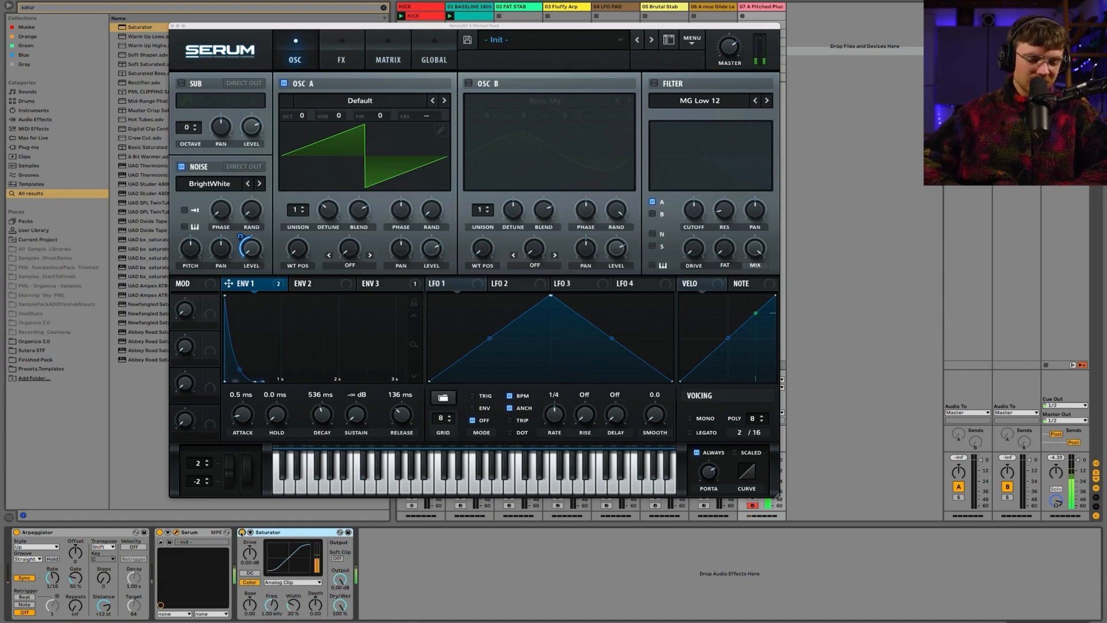
left_click(242, 532)
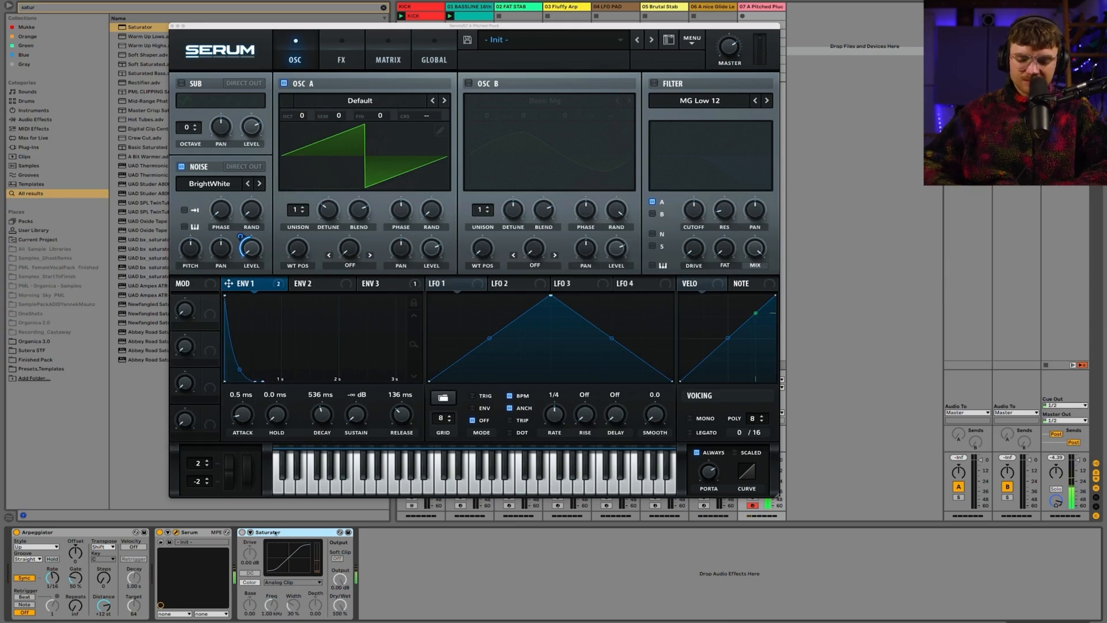
key("Delete")
Search the Live browser for Echo and Reverb and add both devices after Serum on the pitched pluck track
left_click(80, 7)
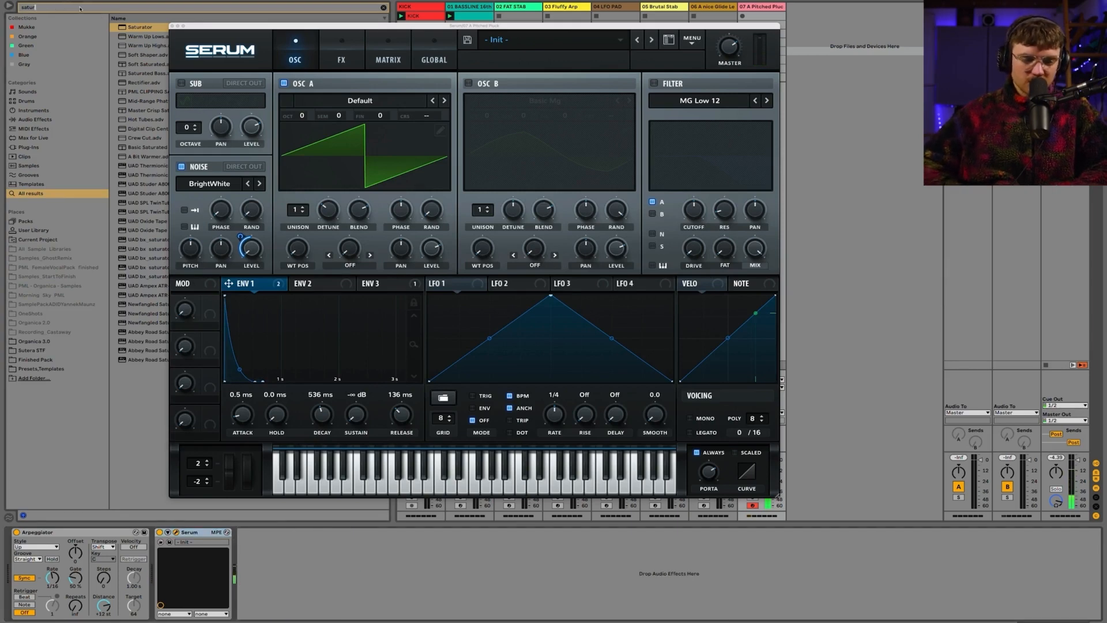
type("eq")
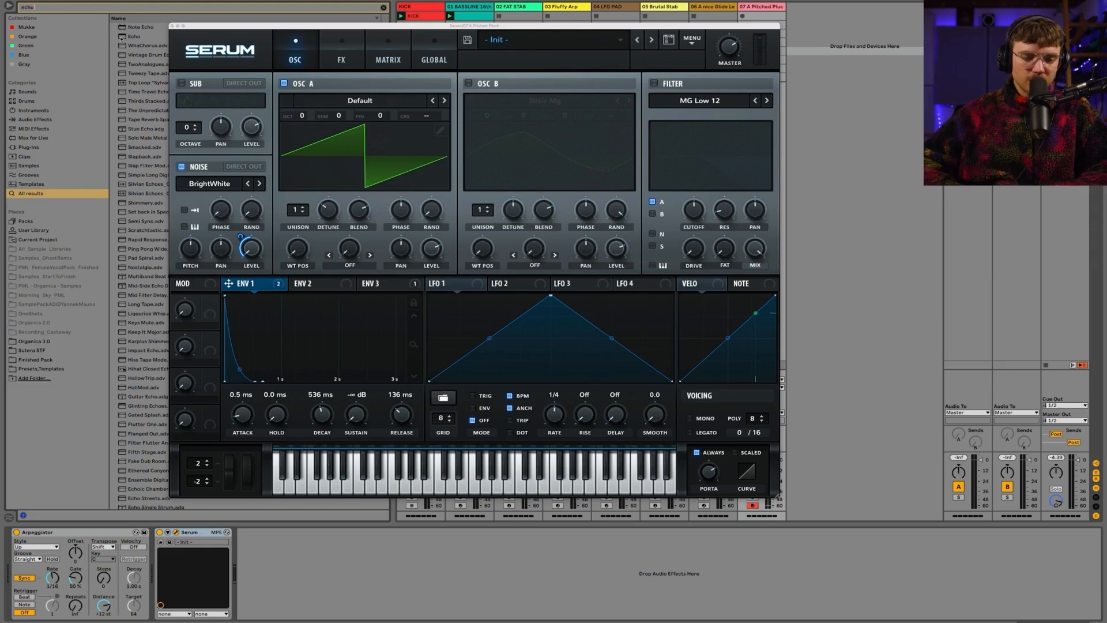
double_click(122, 38)
key("super+f")
type("reverb")
left_click(133, 29)
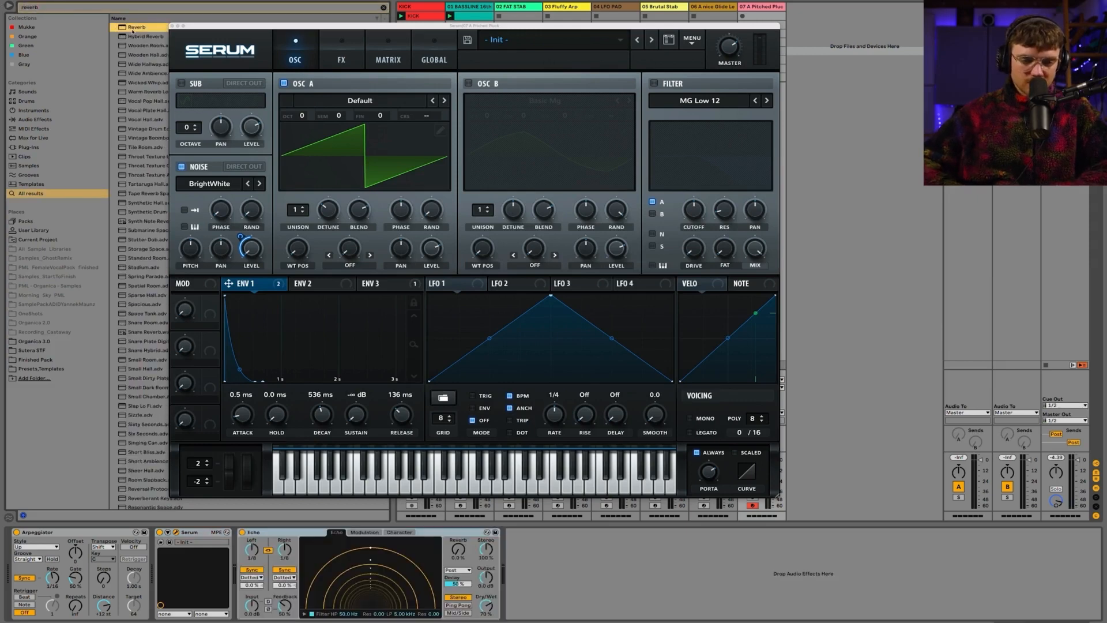
double_click(132, 28)
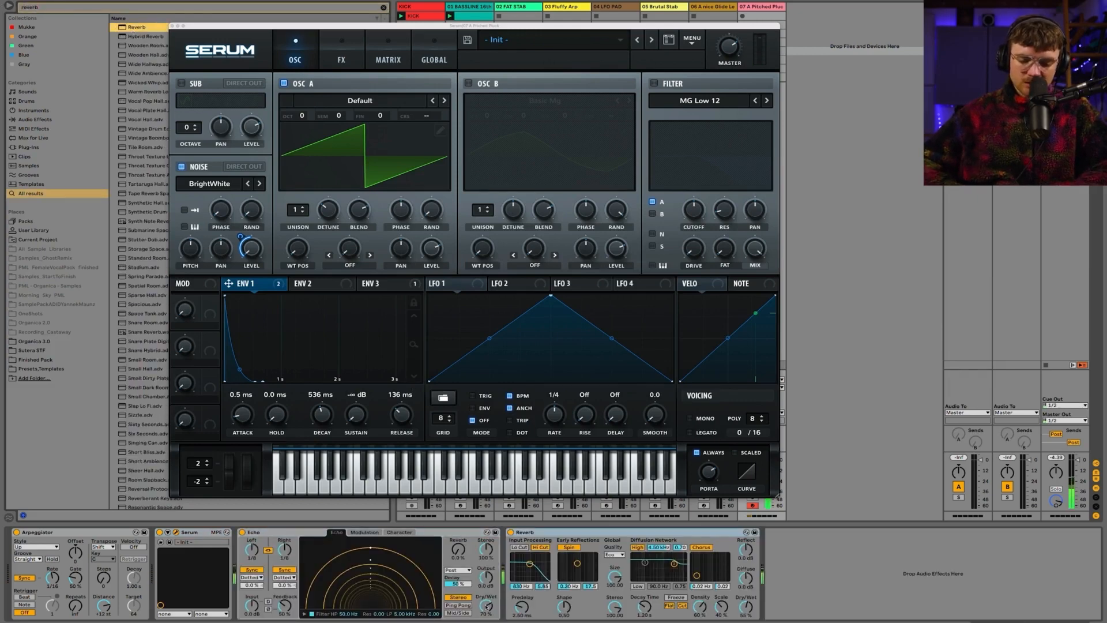
Lower the Echo's dry/wet and set the Reverb to a longer decay, enabled low cut, High quality and a low dry/wet
mouse_move(486, 606)
left_mouse_down()
mouse_move(486, 622)
mouse_move(486, 605)
left_mouse_up()
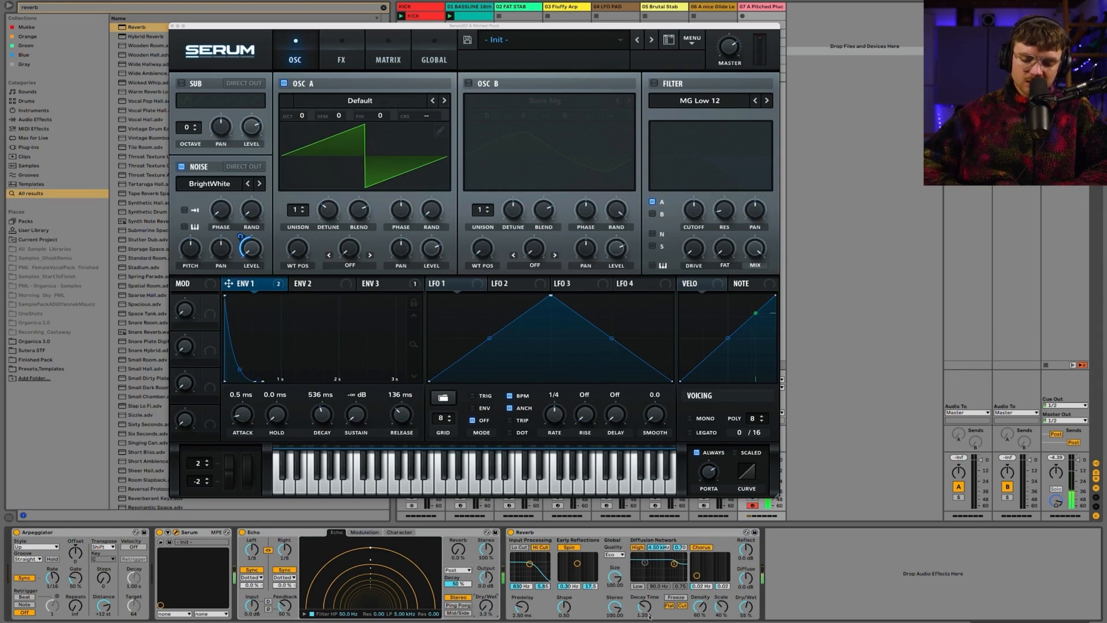
left_click_drag(650, 617, 650, 599)
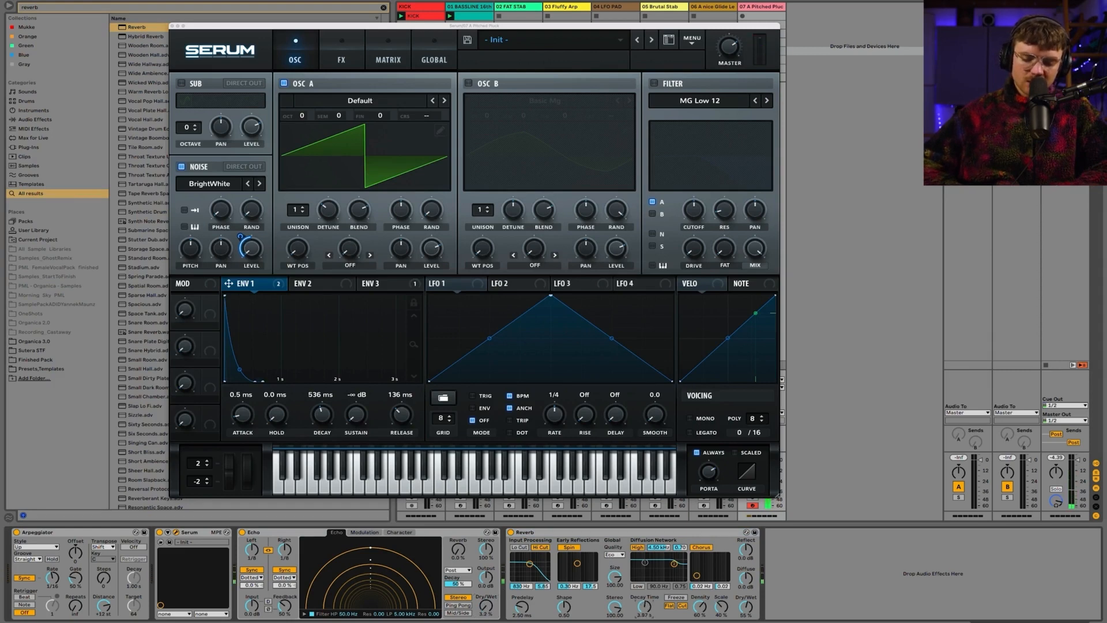
left_click(519, 547)
left_click_drag(529, 563, 532, 564)
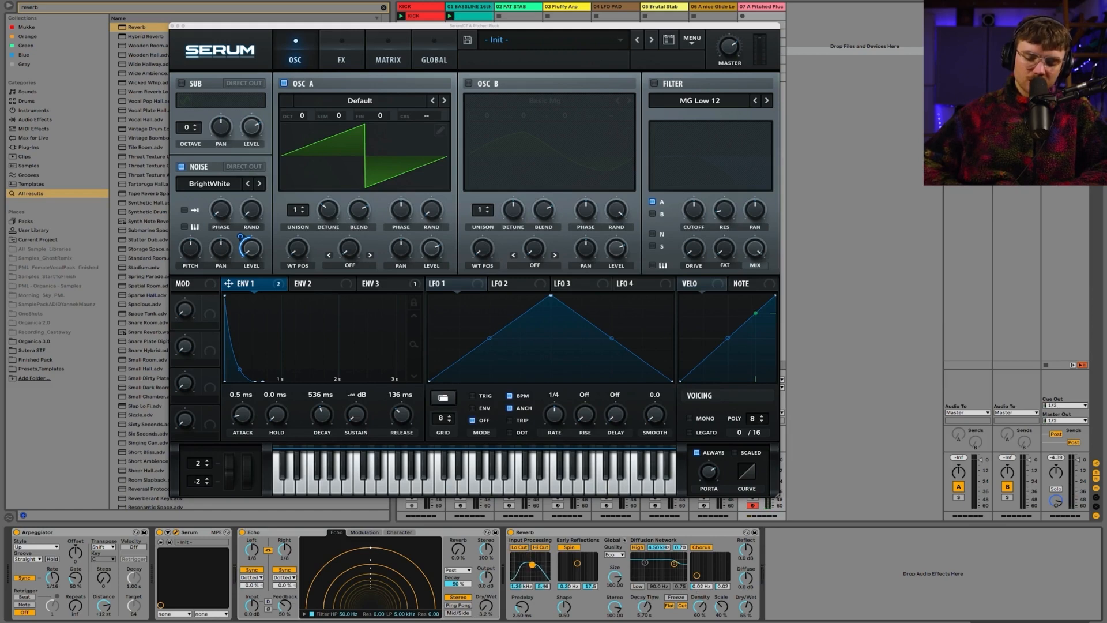
left_click(614, 554)
left_click(620, 575)
left_click_drag(751, 609, 751, 622)
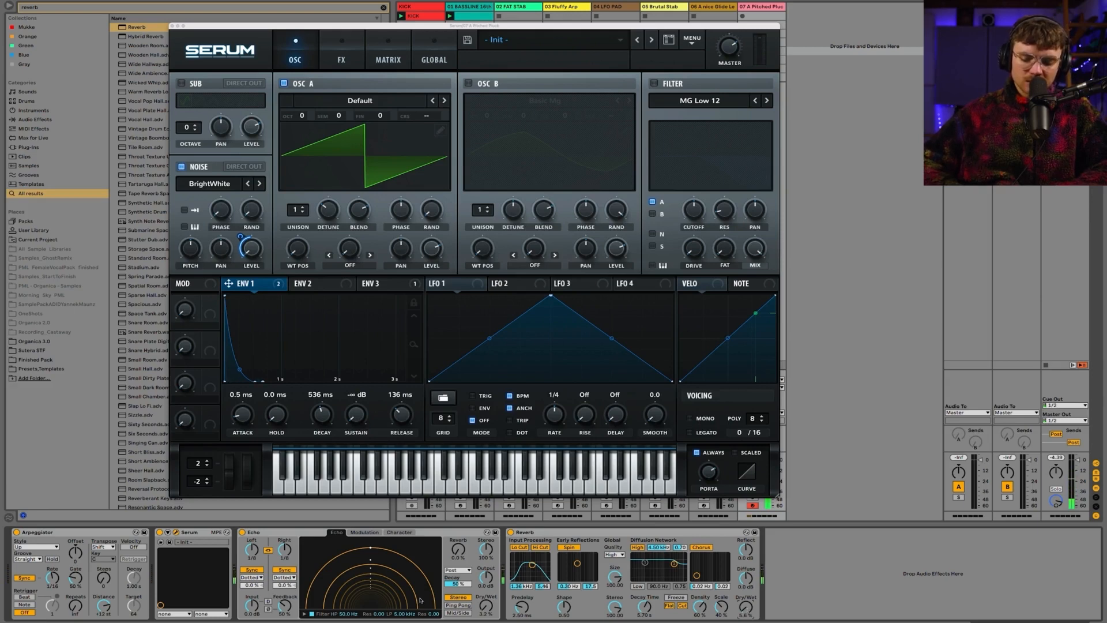
Set the Echo's linked delay times to 1/64 with more feedback and switch it to Ping Pong mode
left_click_drag(284, 551, 283, 591)
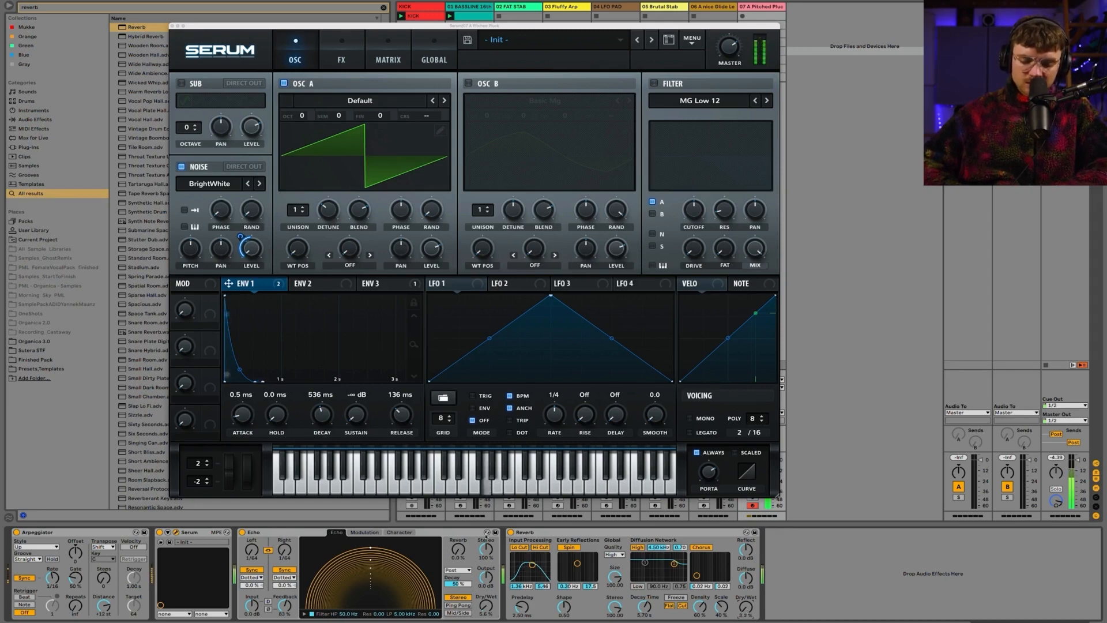
left_click(465, 605)
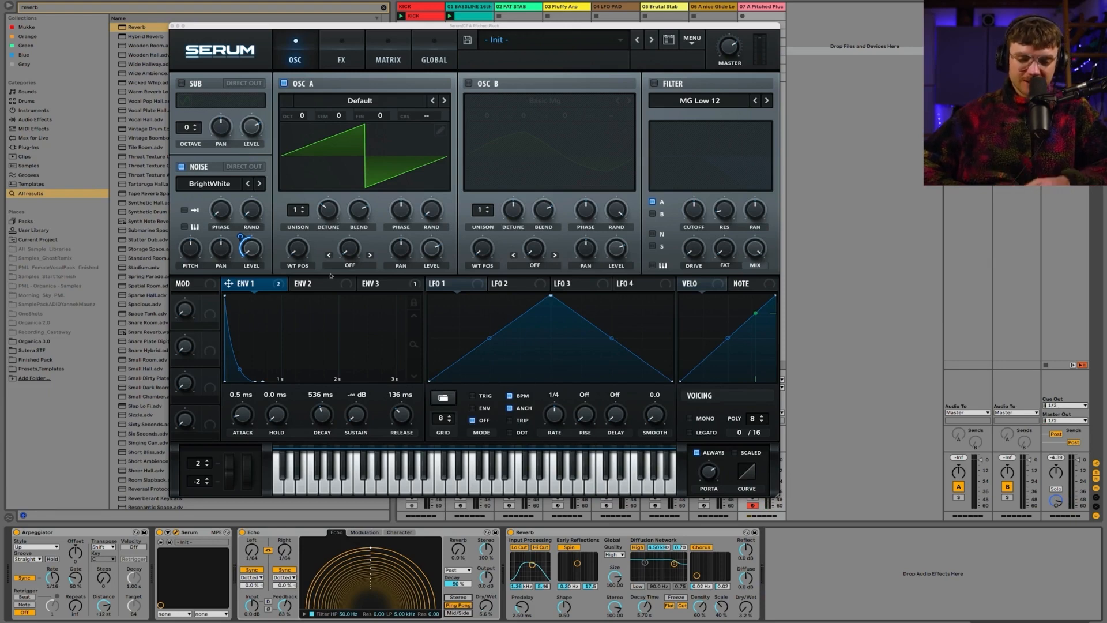
Enable Serum's filter for oscillator A and noise, choose MG Low 6, and sweep the cutoff down and back up to open
left_click(654, 84)
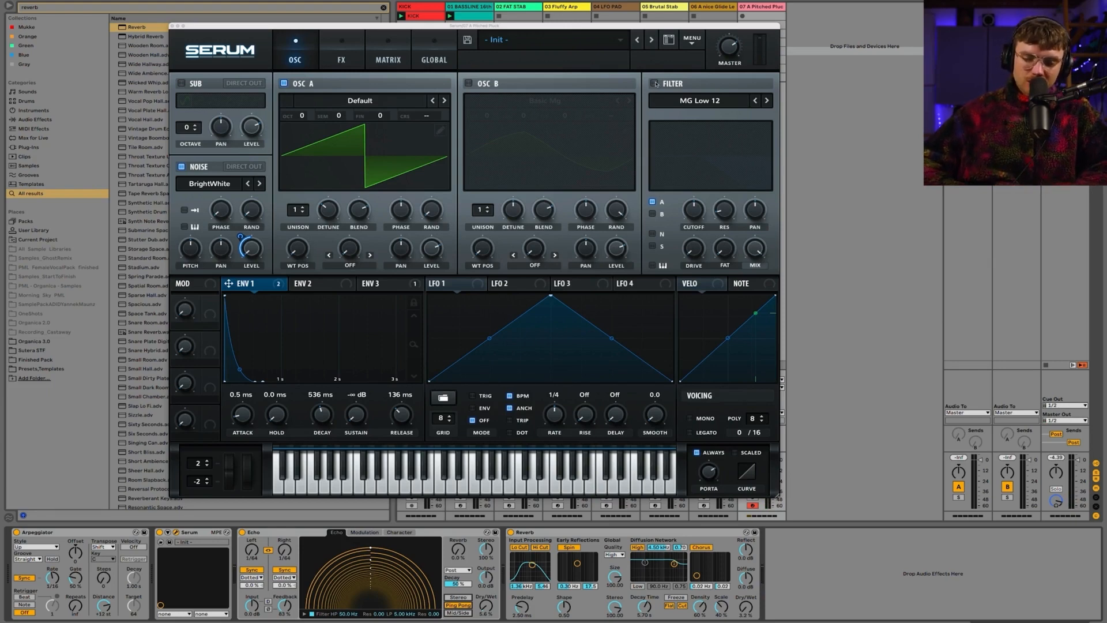
left_click(652, 234)
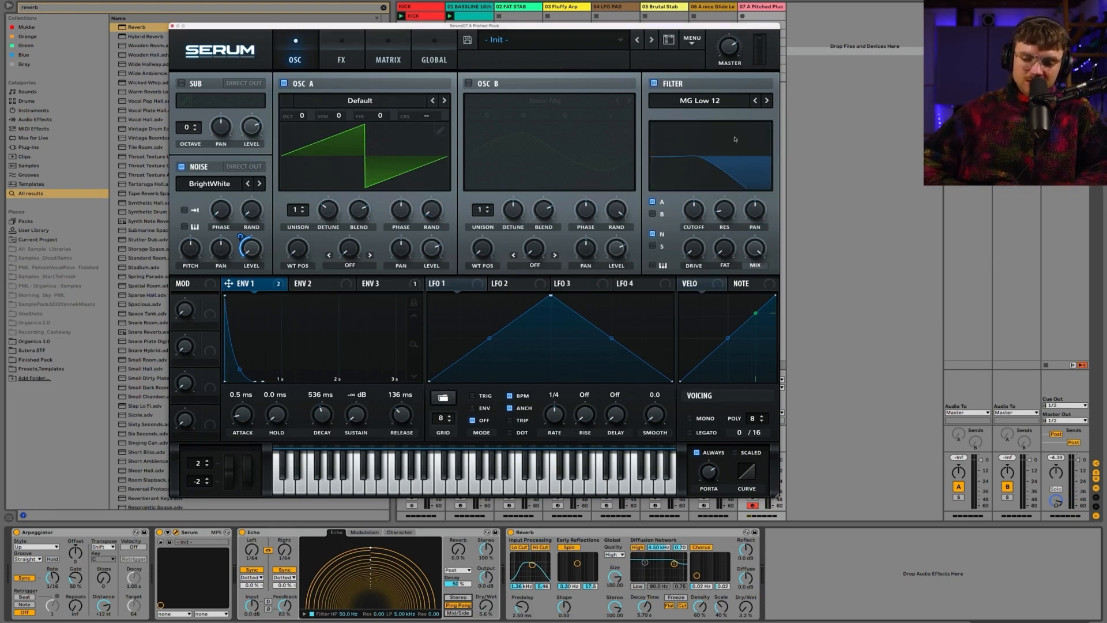
left_click(755, 101)
left_click_drag(694, 210, 694, 242)
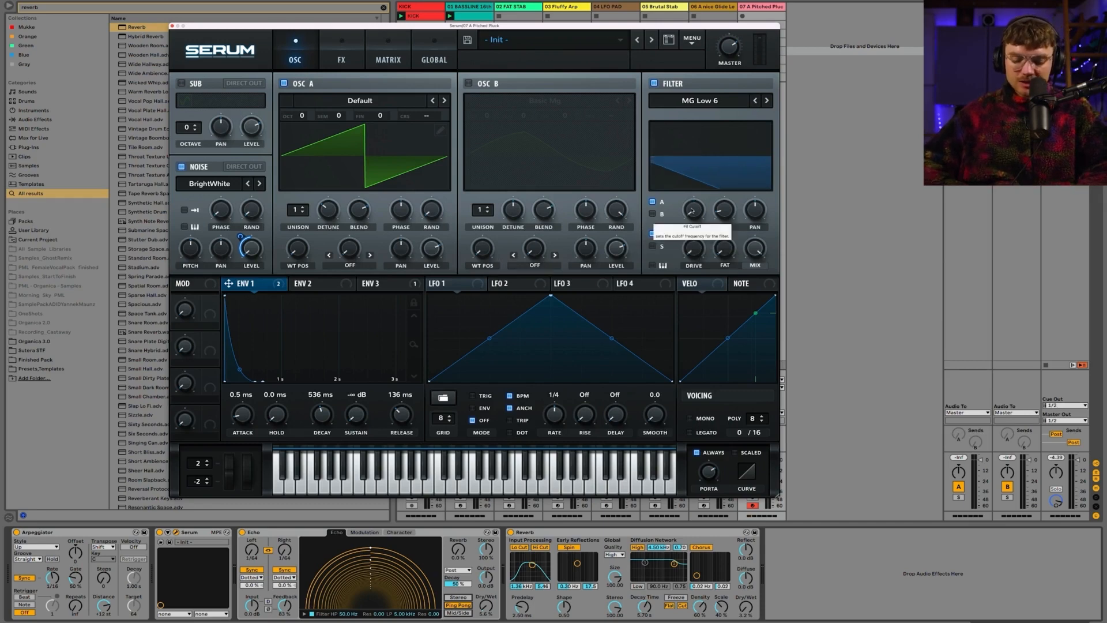
left_click_drag(692, 209, 692, 136)
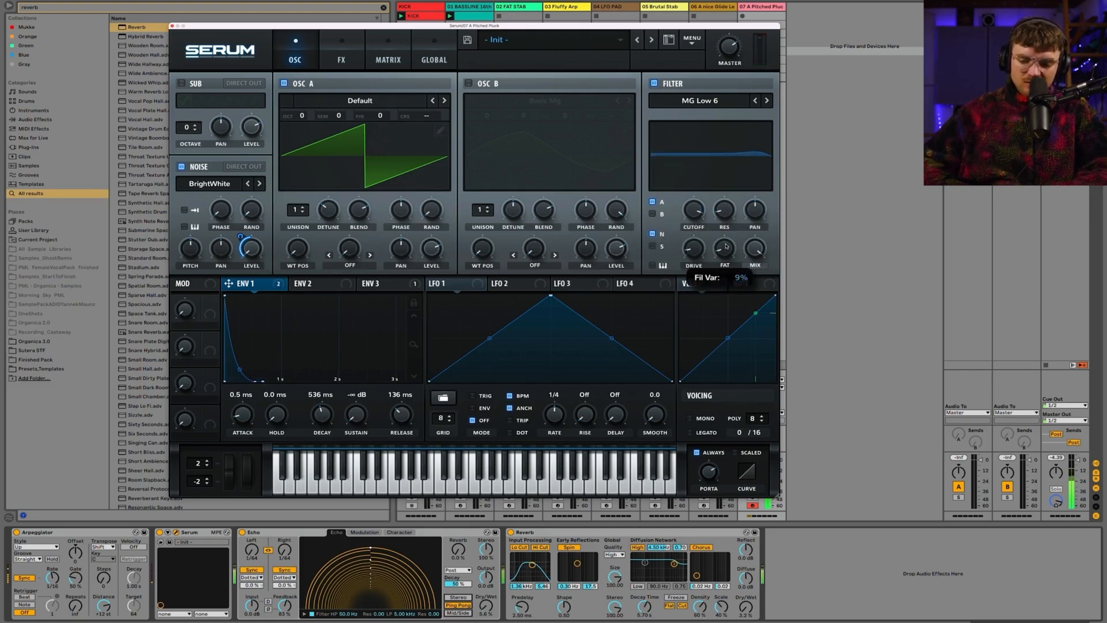
left_click_drag(693, 211, 692, 170)
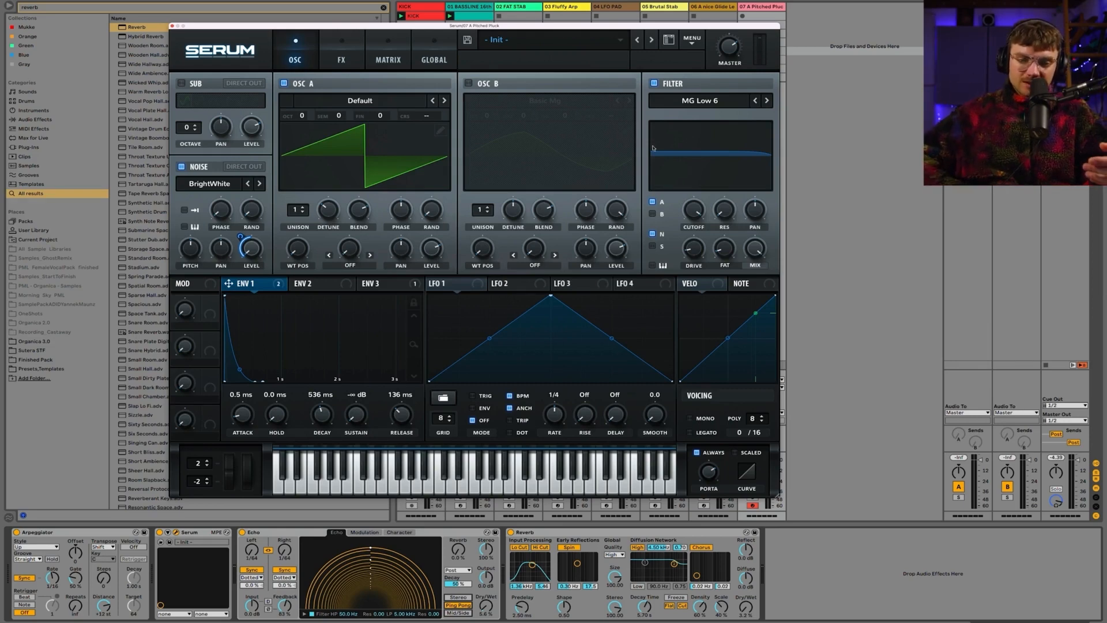
Close the Serum window and arm the 05 Brutal Stab and 06 glide lead tracks alongside the pitched pluck
left_click(172, 26)
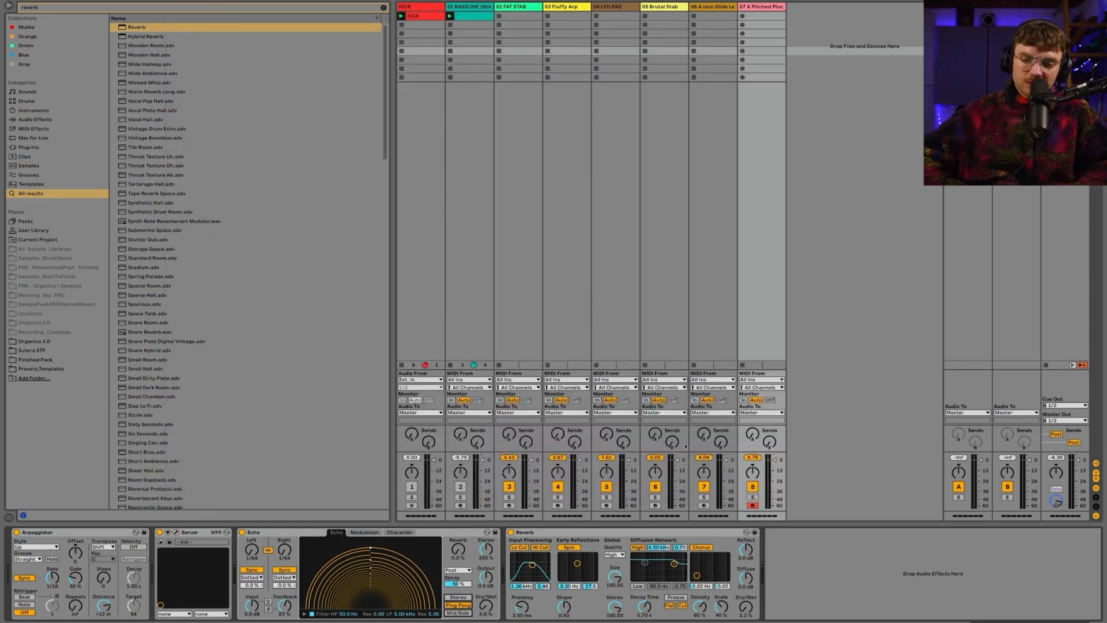
left_click(656, 505)
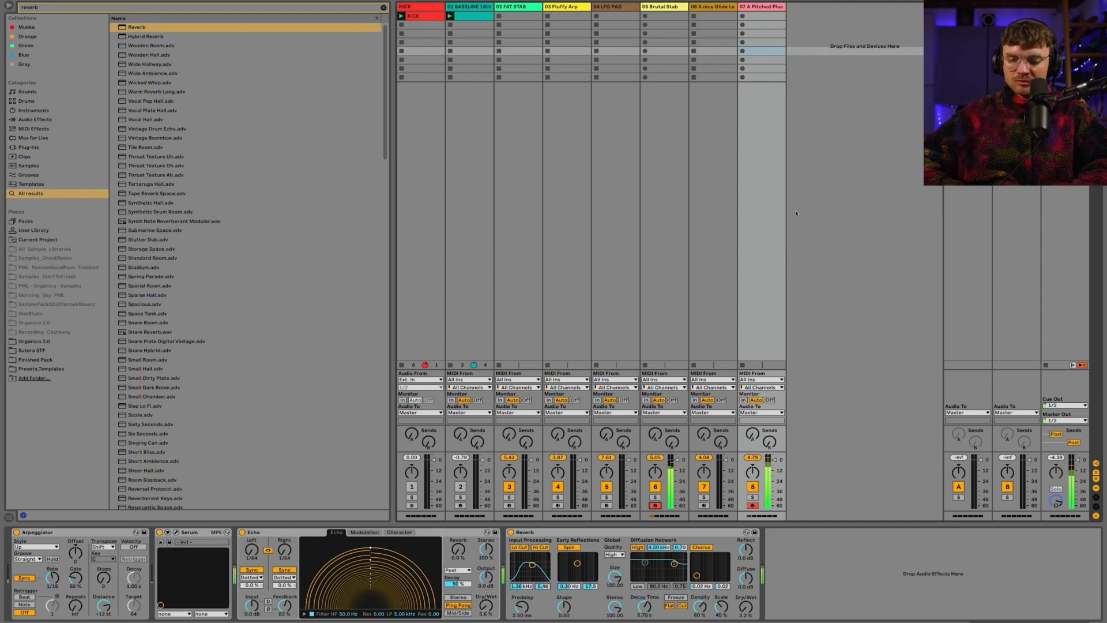
left_click(703, 505)
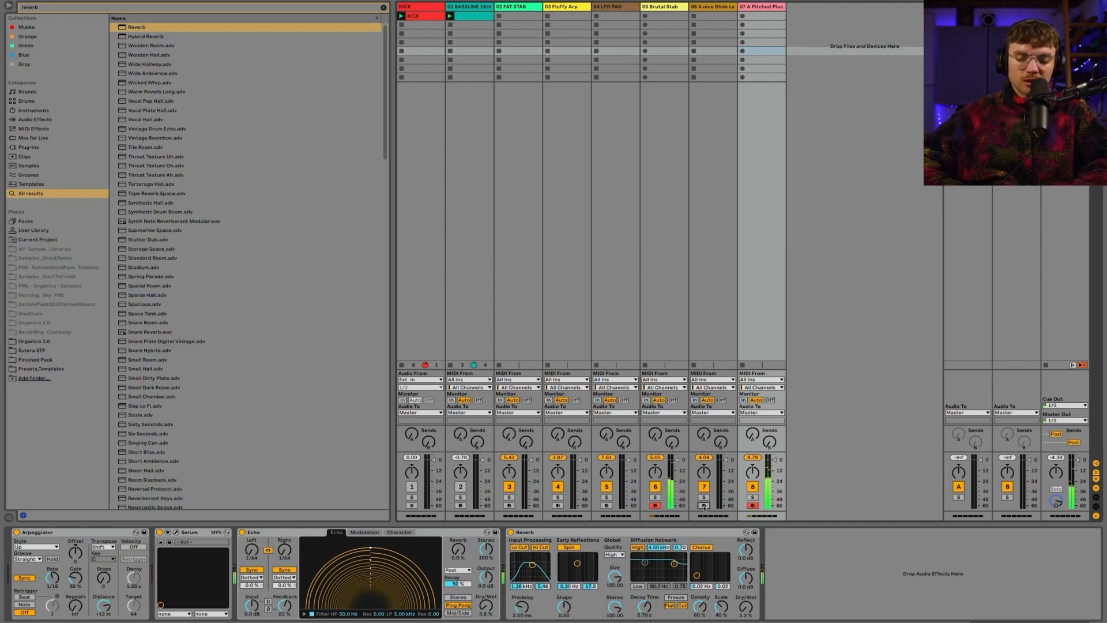
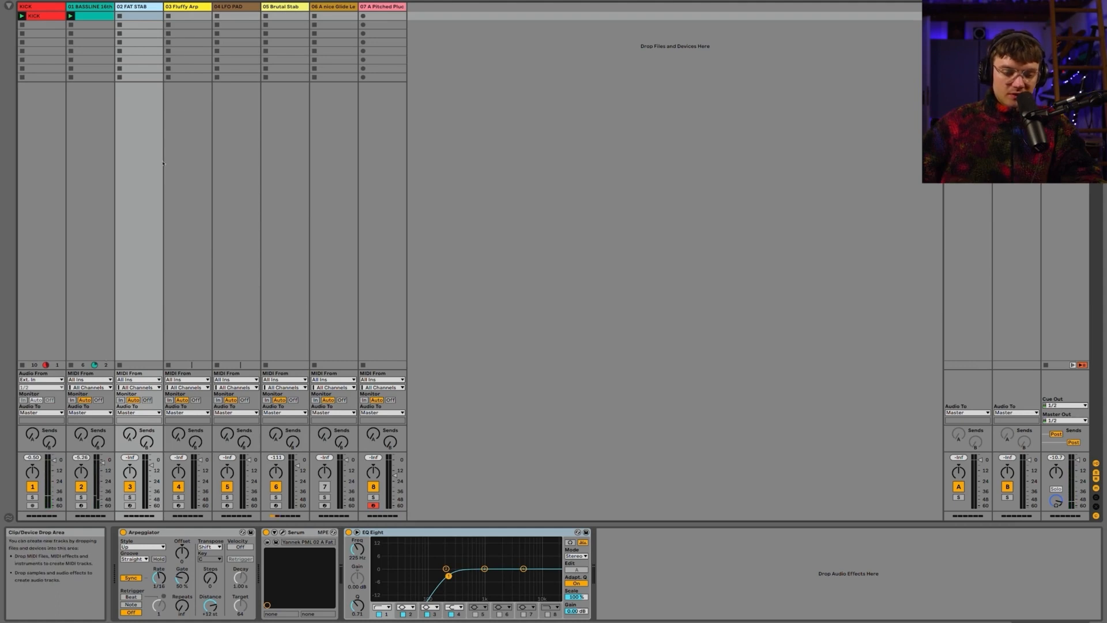
Arm the 02 FAT STAB track, open its Serum effects in an enlarged window, and raise the track volume slightly
left_click(129, 505)
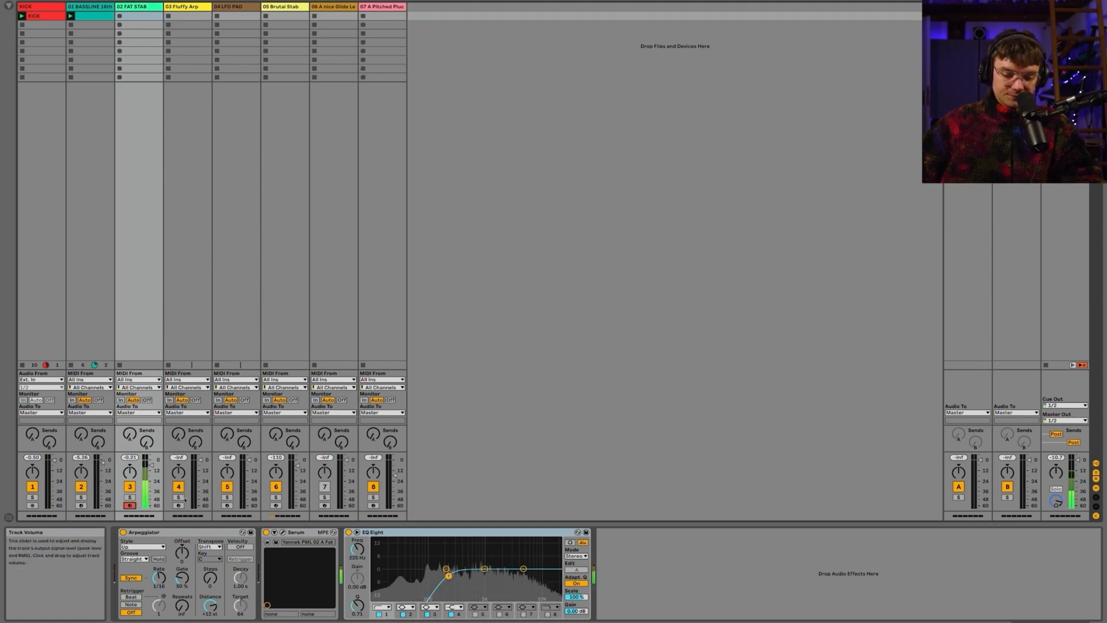
left_click(282, 532)
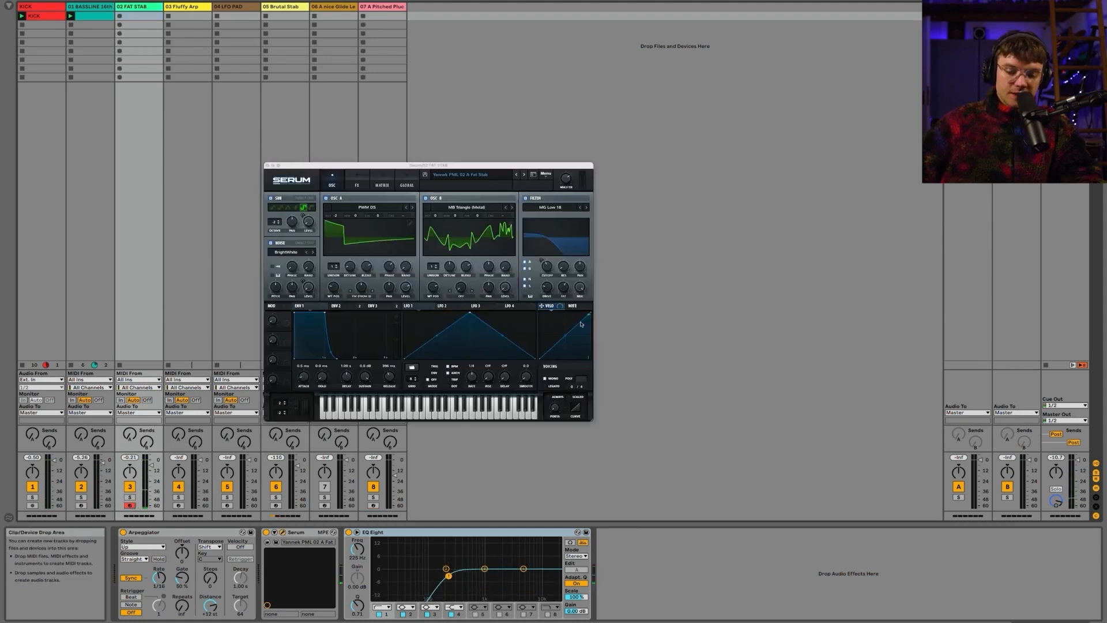
left_click_drag(590, 418, 814, 591)
left_click_drag(542, 168, 489, 60)
left_click(376, 89)
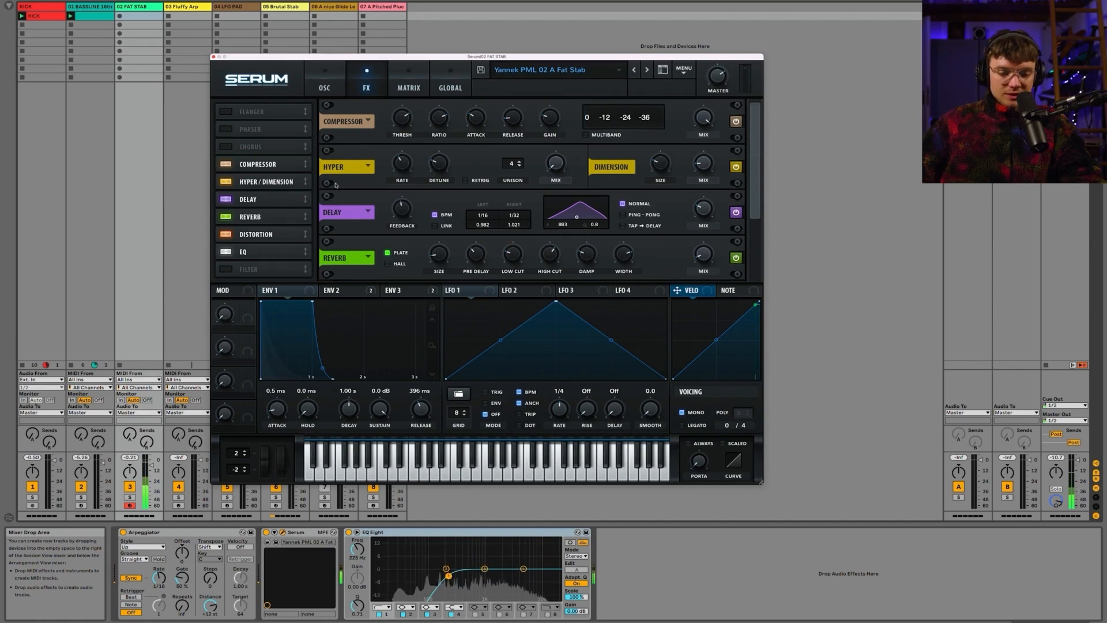
left_click(151, 461)
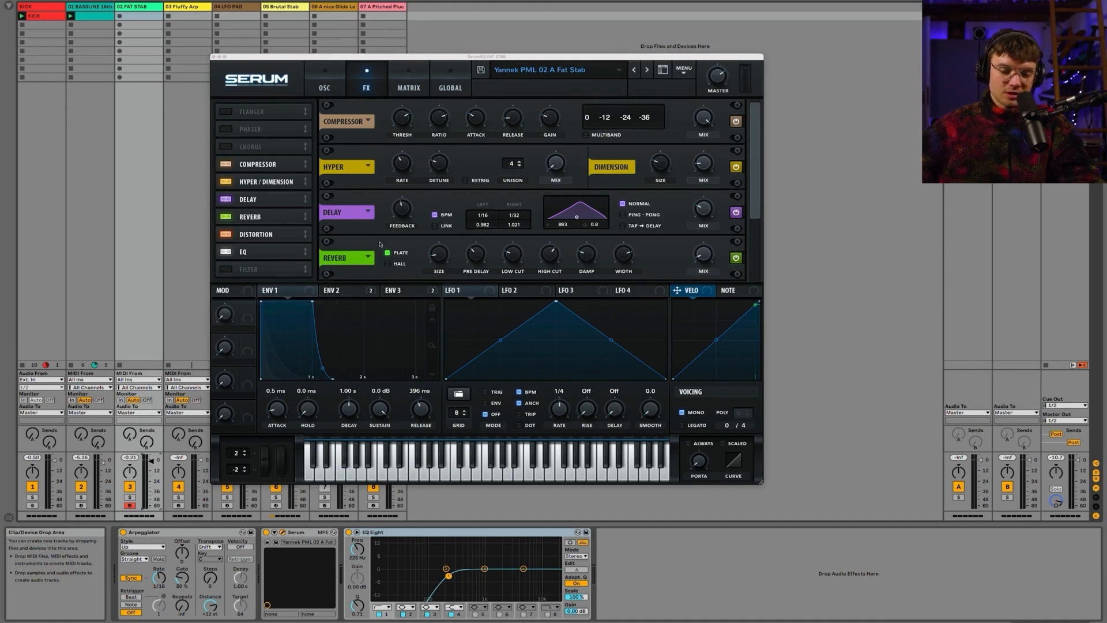
Reorder the Fat Stab's Serum effects so EQ and Distortion come before the Compressor
left_click_drag(256, 254, 253, 159)
left_click_drag(253, 252, 245, 182)
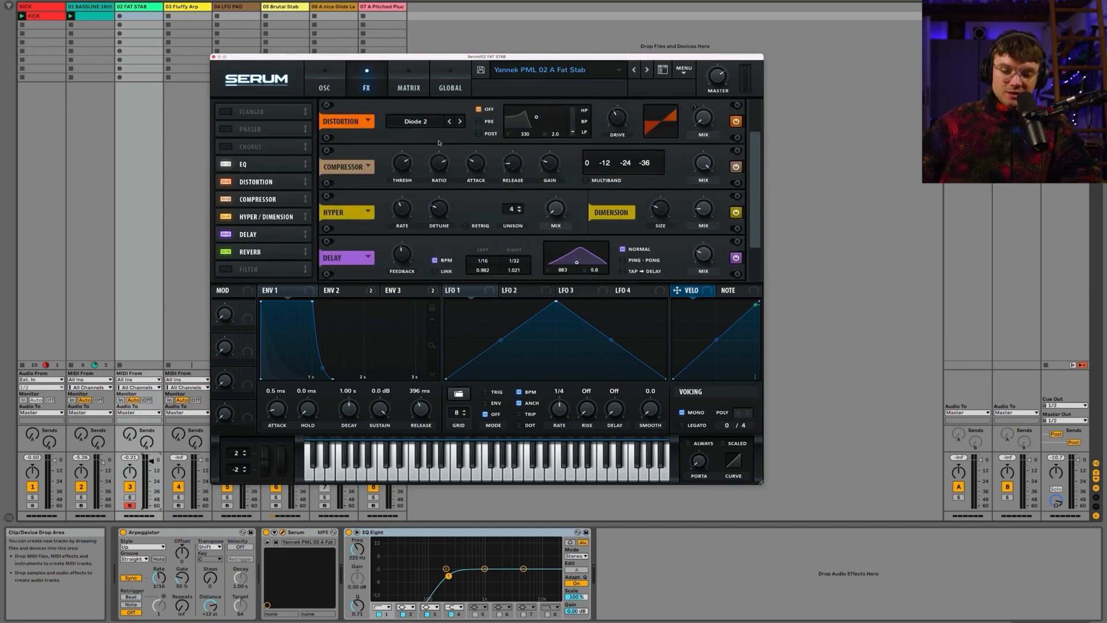
left_click_drag(755, 151, 753, 99)
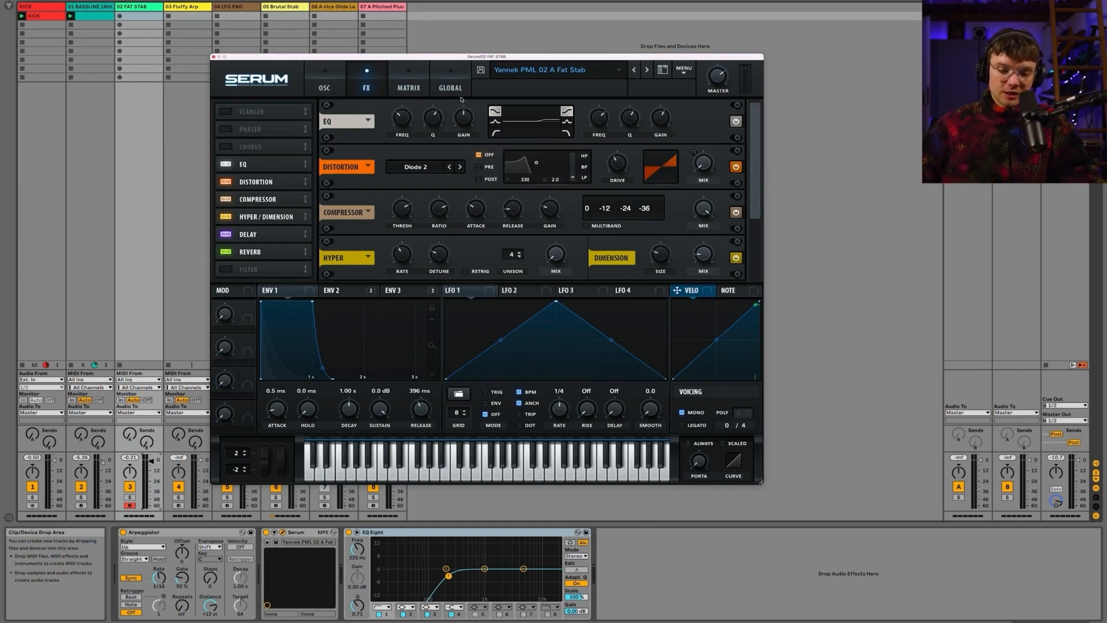
Solo the 02 FAT STAB track and switch the EQ's low band to a low-cut shape with a higher Q
left_click(130, 497)
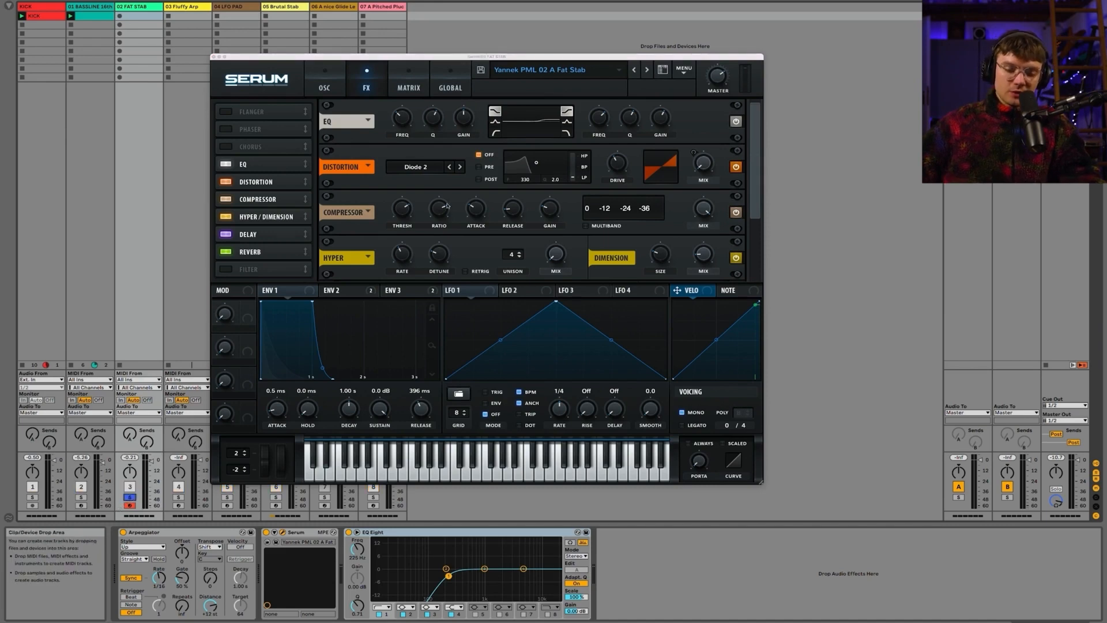
left_click(495, 132)
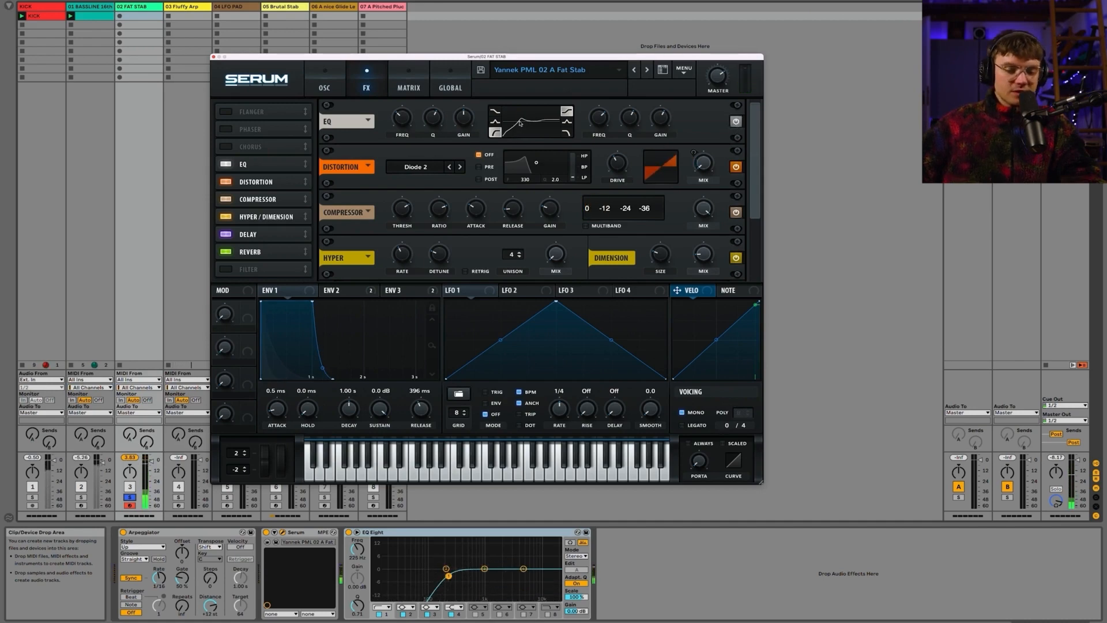
mouse_move(434, 136)
left_click_drag(433, 127, 429, 108)
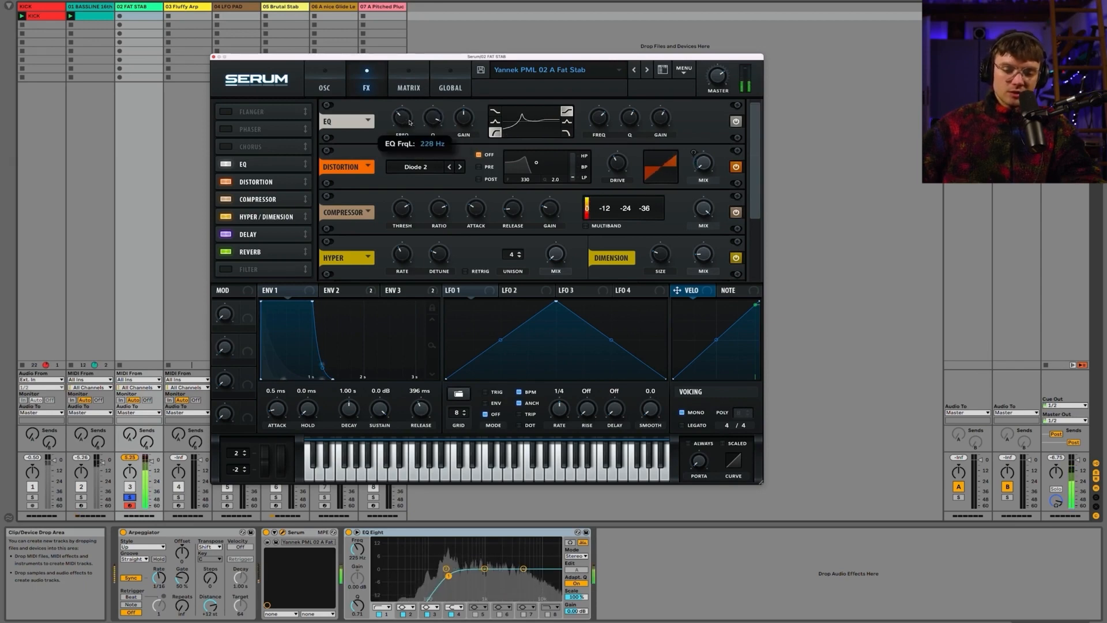
mouse_move(436, 122)
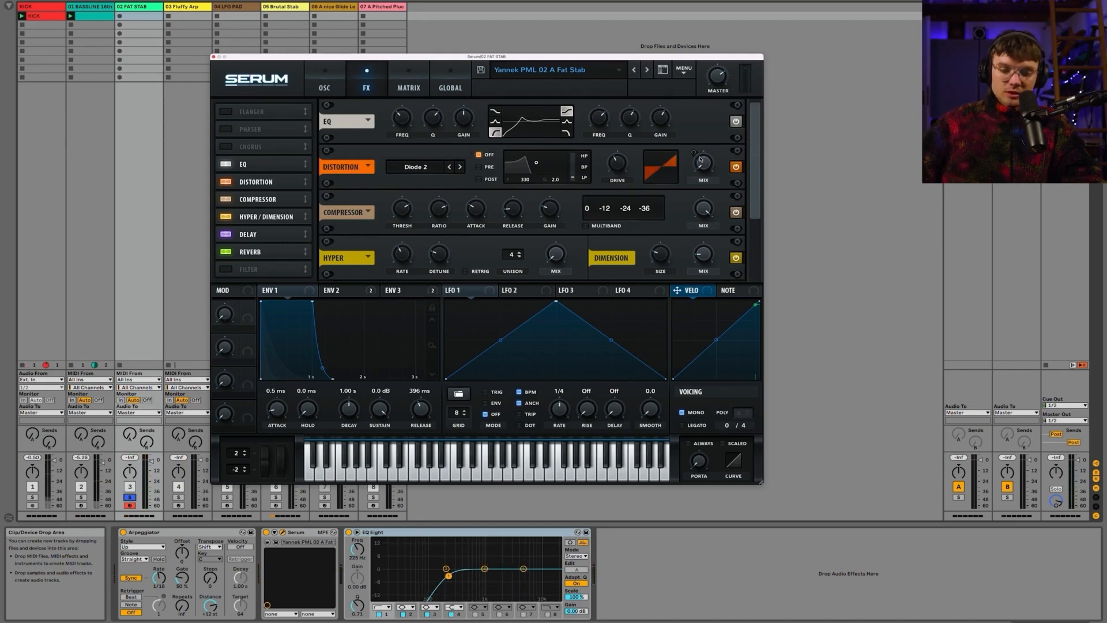
Raise the distortion mix to 59%, lower the Q of the EQ's low cut, and bypass the EQ for comparison
left_click_drag(699, 162, 698, 119)
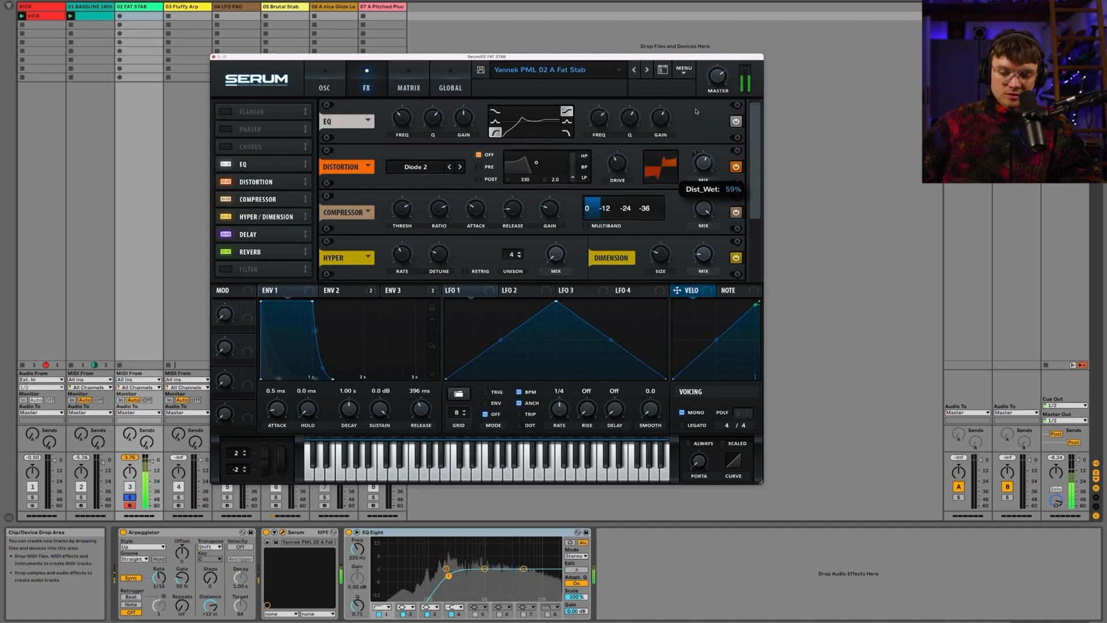
left_click_drag(438, 122, 409, 125)
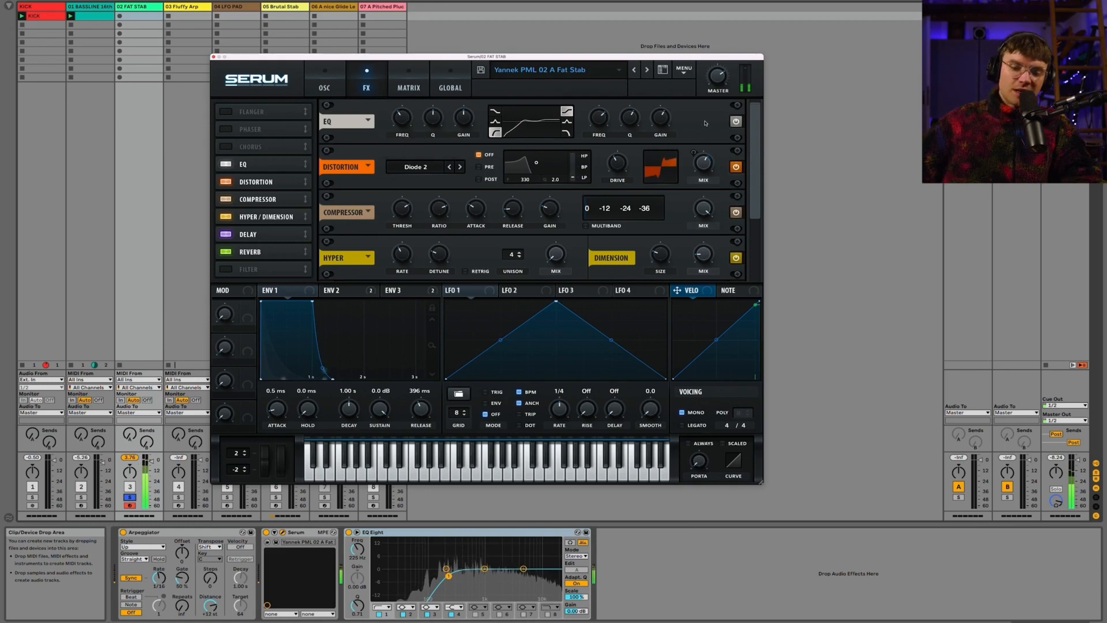
left_click(735, 121)
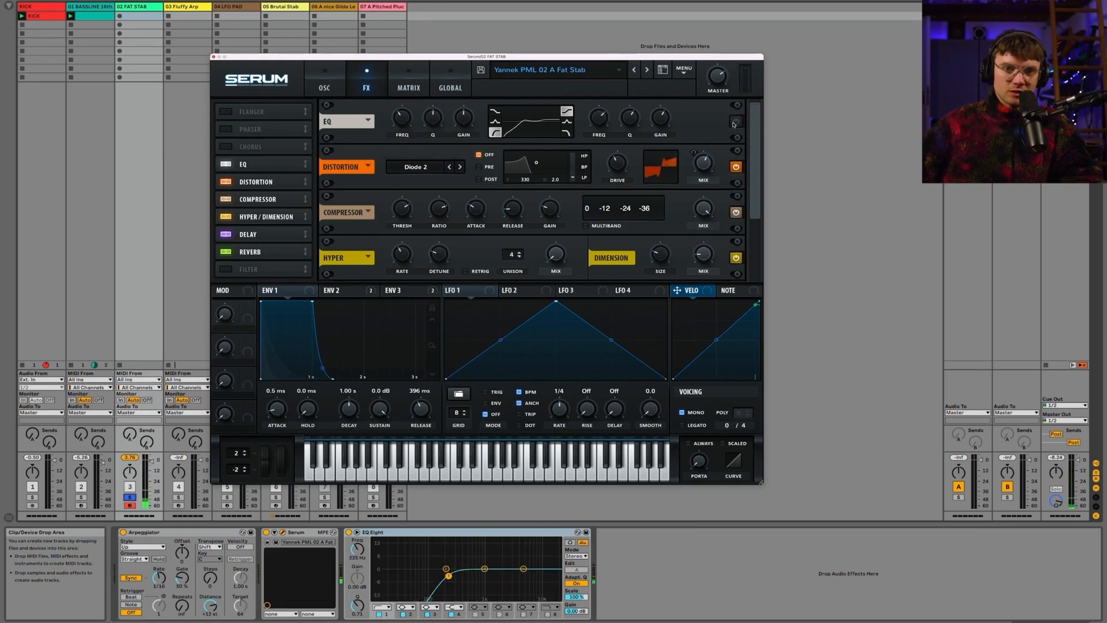
Compare the Fat Stab with the EQ bypassed and active, leave the EQ on, and unsolo the track
left_click(734, 123)
left_click(734, 123)
left_click(734, 122)
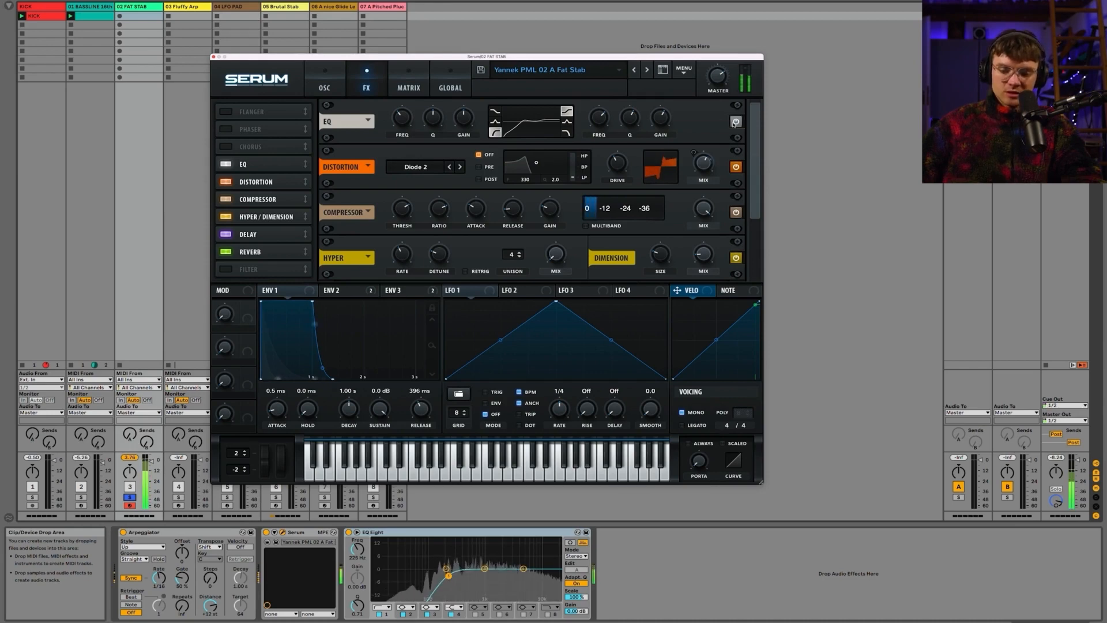
left_click_drag(658, 123, 636, 133)
left_click_drag(419, 125, 410, 117)
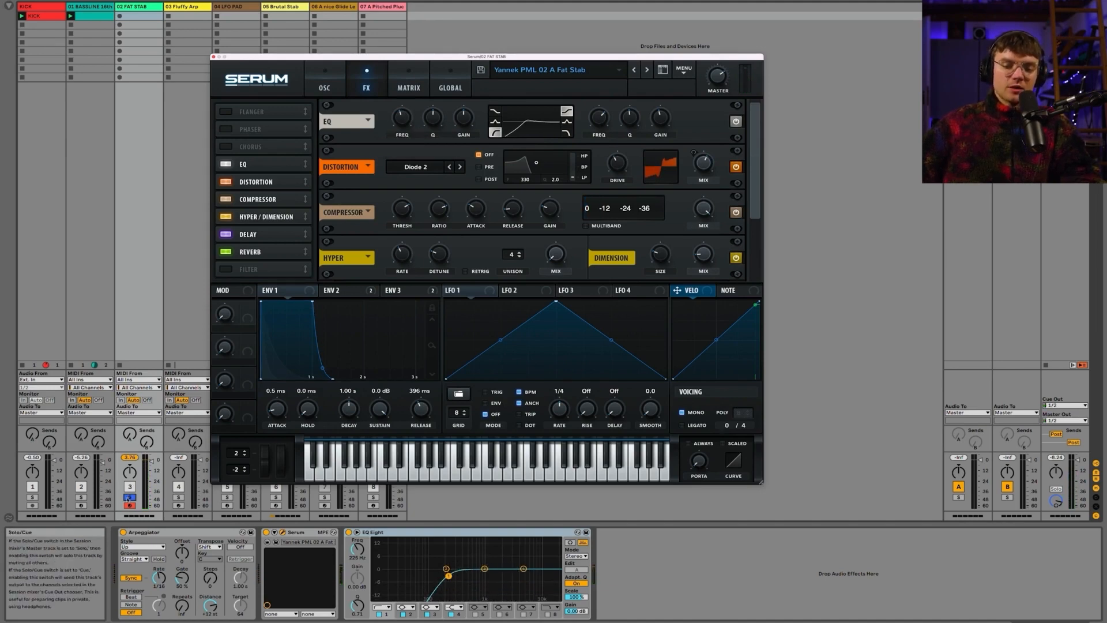
left_click(129, 498)
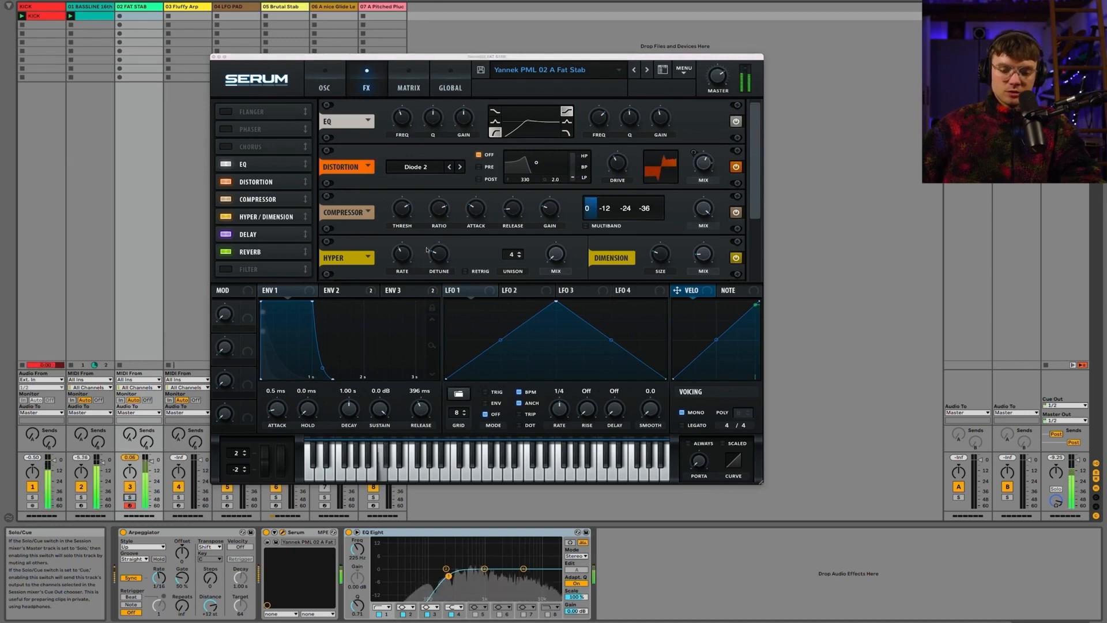
Adjust the distortion mix and set the Arpeggiator's synced rate to 1/4
left_click(703, 177)
left_click_drag(701, 189, 703, 155)
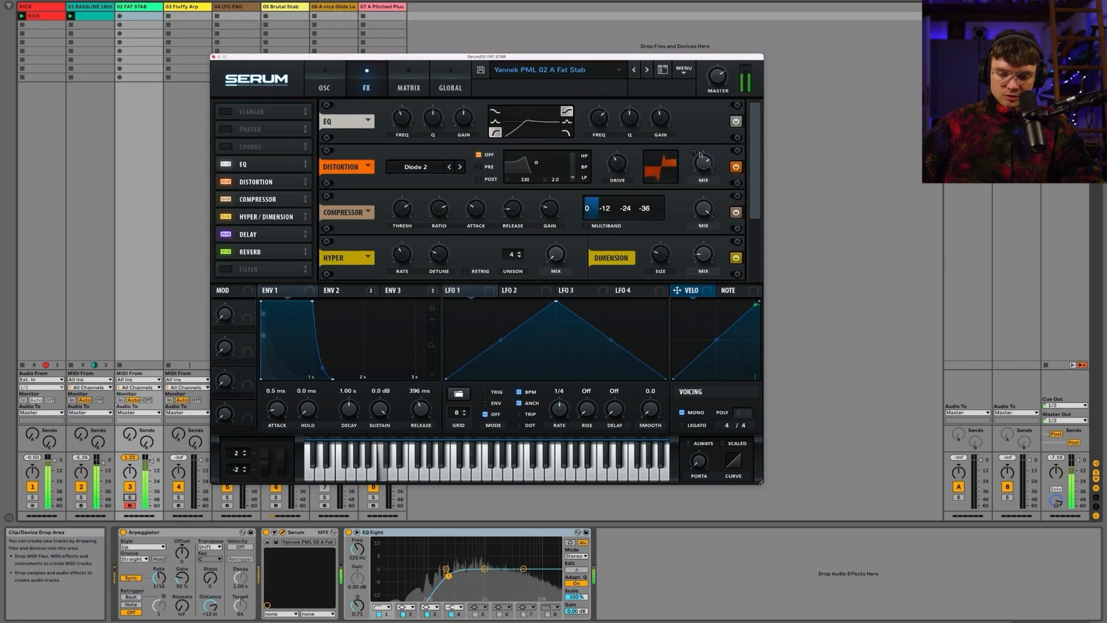
left_click_drag(158, 577, 158, 582)
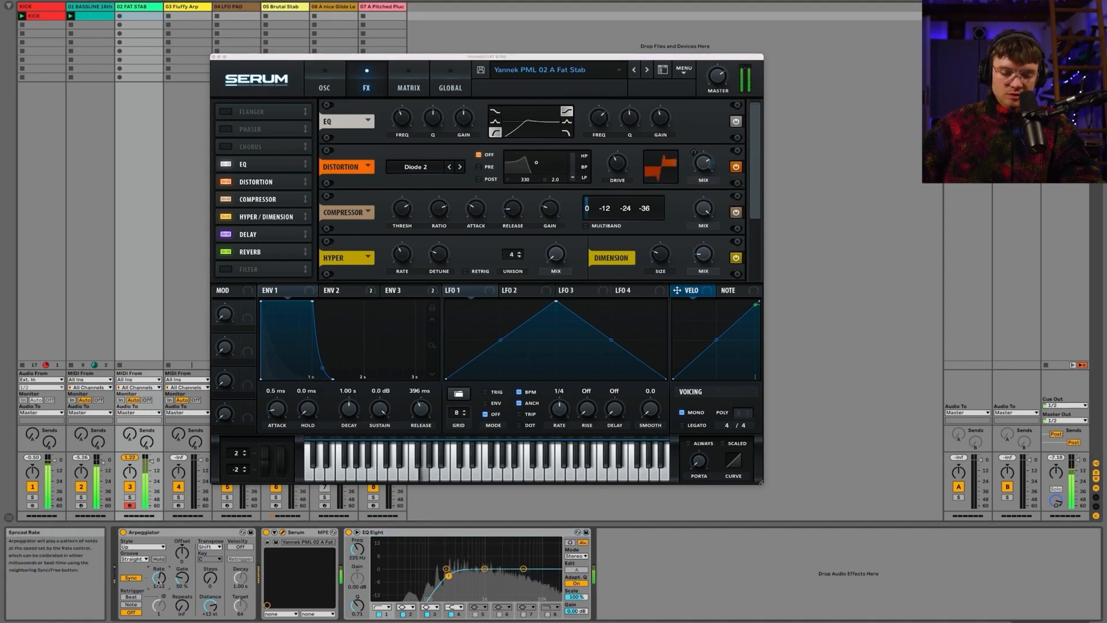
left_click_drag(159, 582, 159, 579)
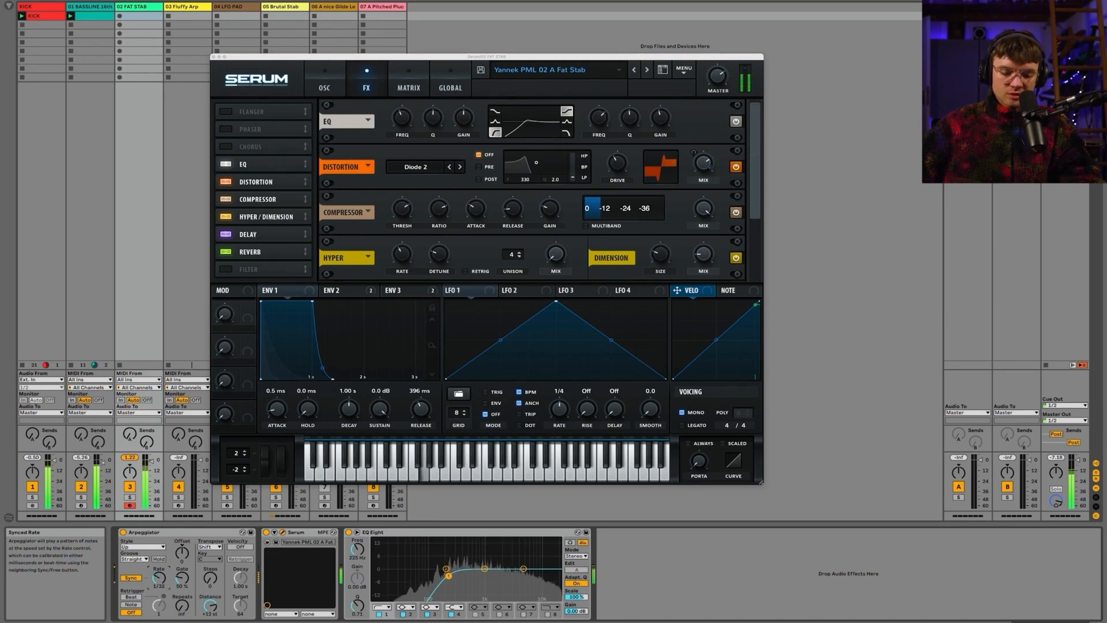
left_click_drag(158, 582, 158, 573)
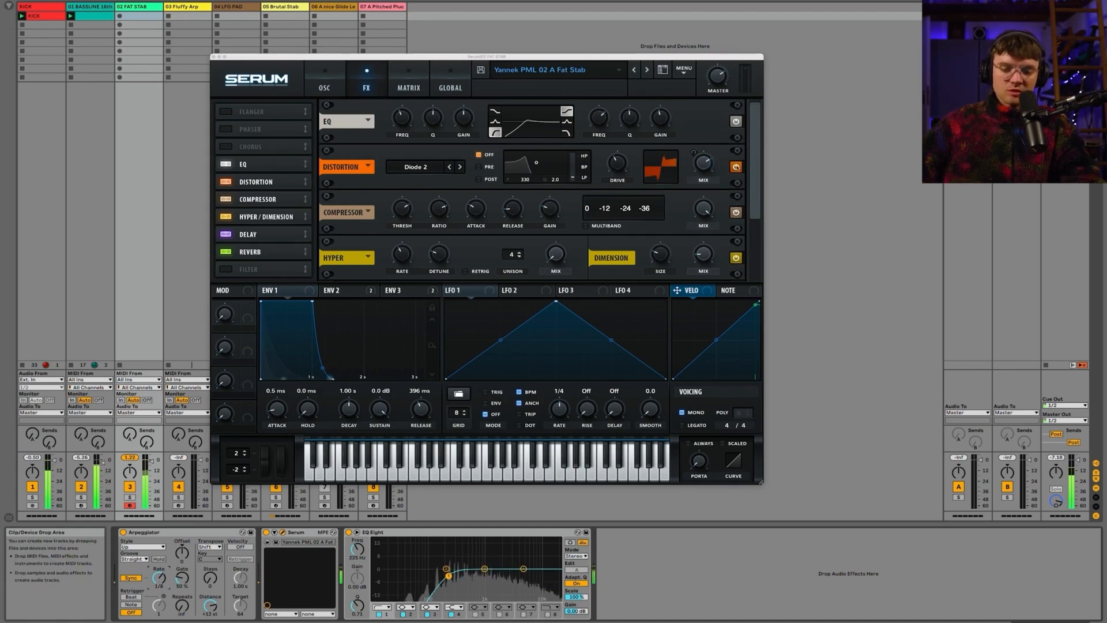
Compare the stab with Distortion and EQ bypassed, re-enable both, and set the Arpeggiator to a faster rate
left_click(736, 167)
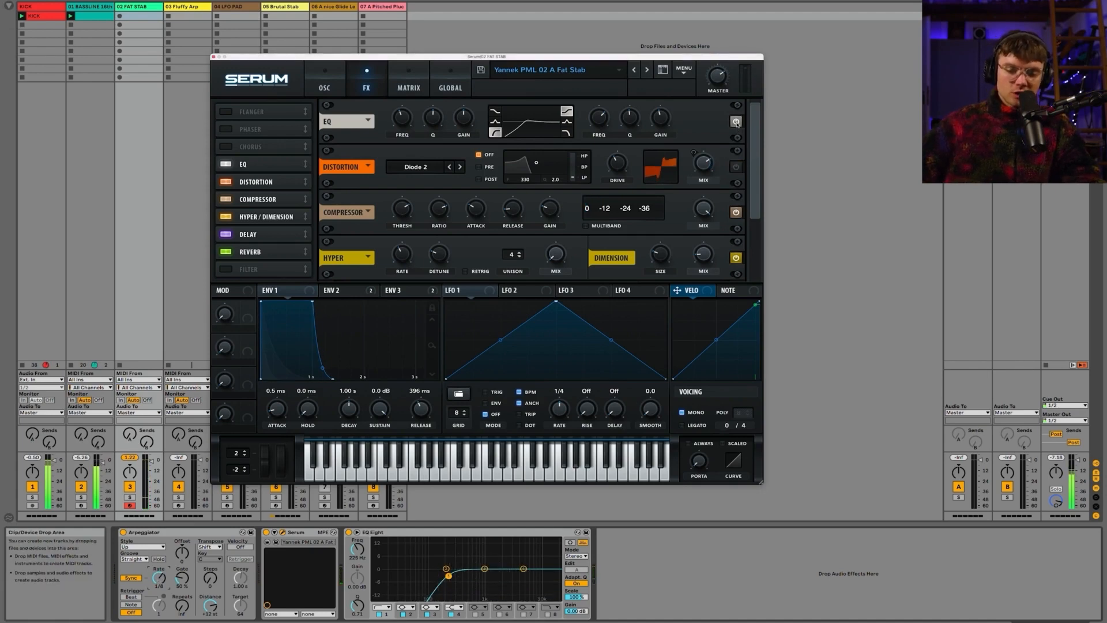
left_click(736, 122)
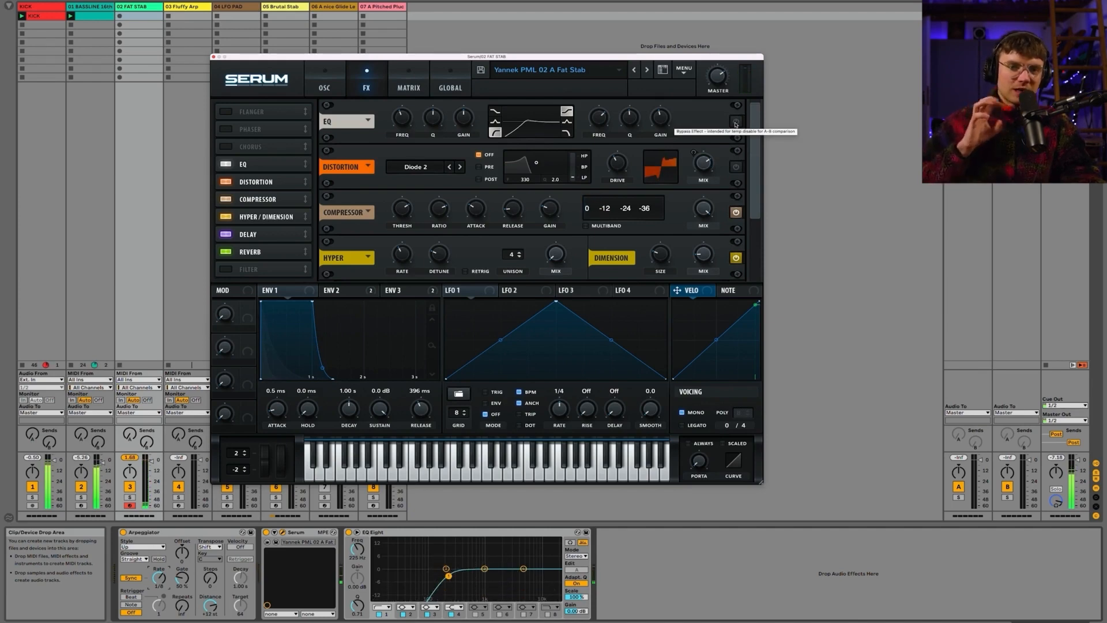
left_click(736, 122)
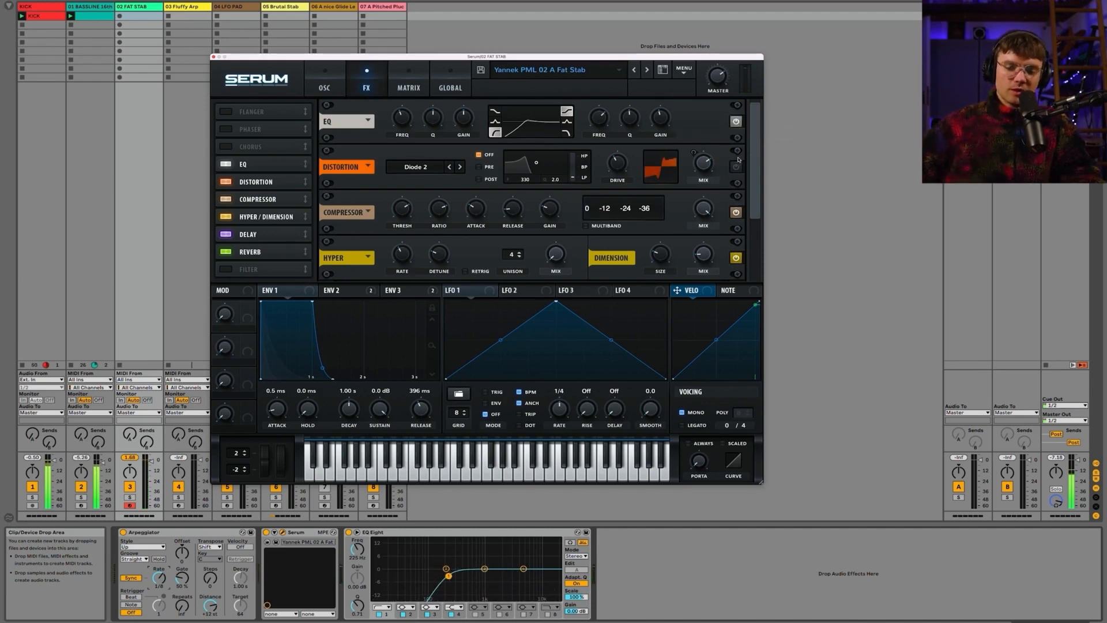
left_click(737, 168)
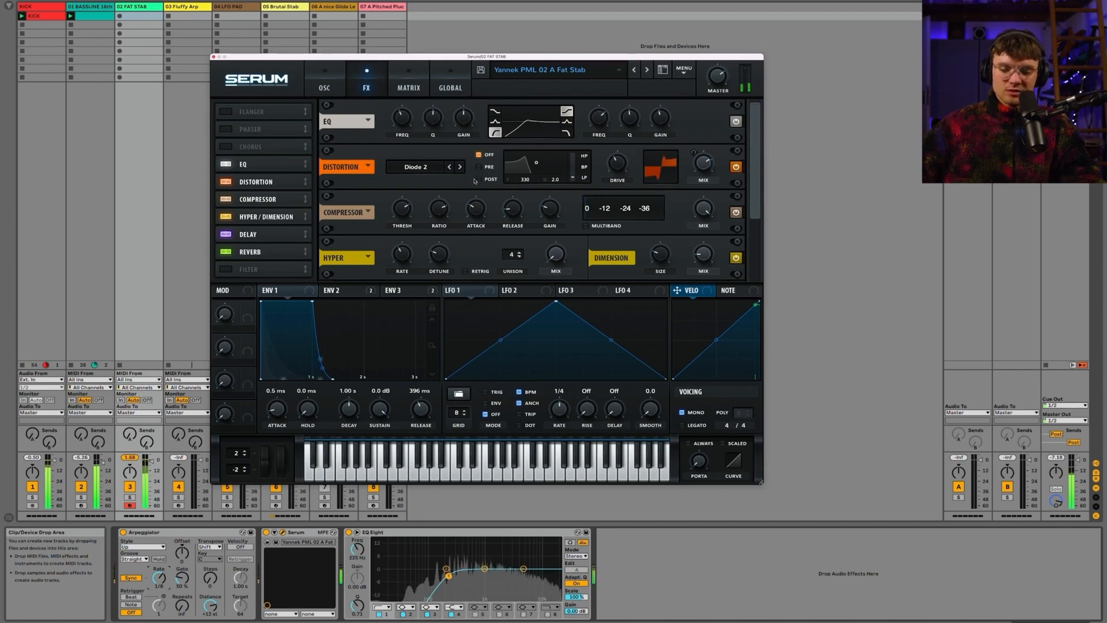
mouse_move(158, 578)
left_mouse_down()
mouse_move(159, 599)
mouse_move(158, 583)
left_mouse_up()
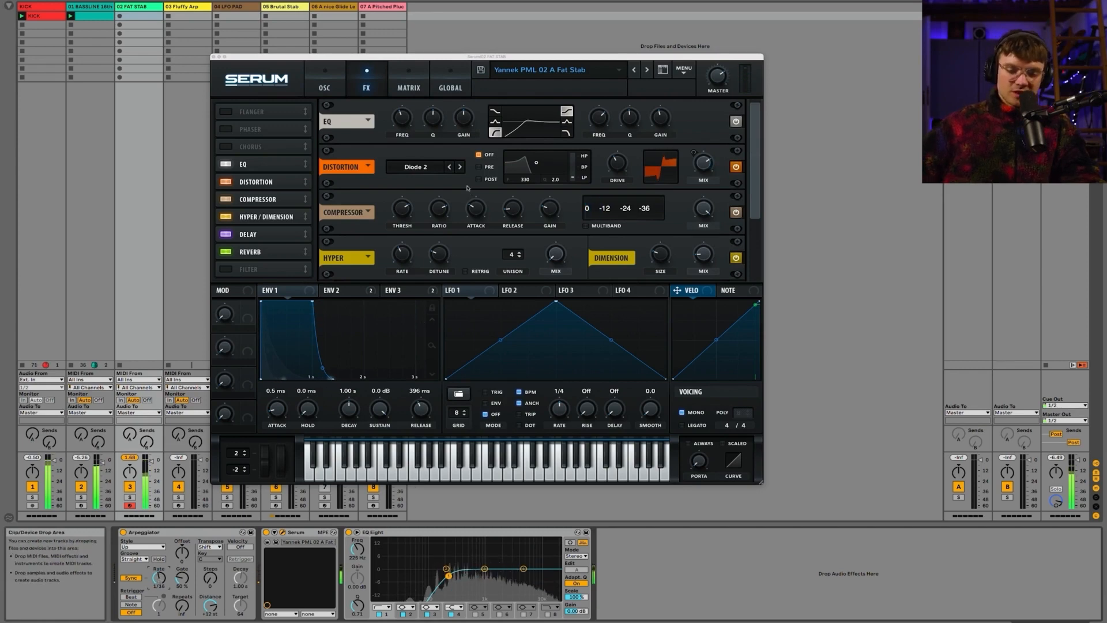
Solo the 02 FAT STAB track, audition distortion types up to Downsample, and unsolo the track
left_click(130, 497)
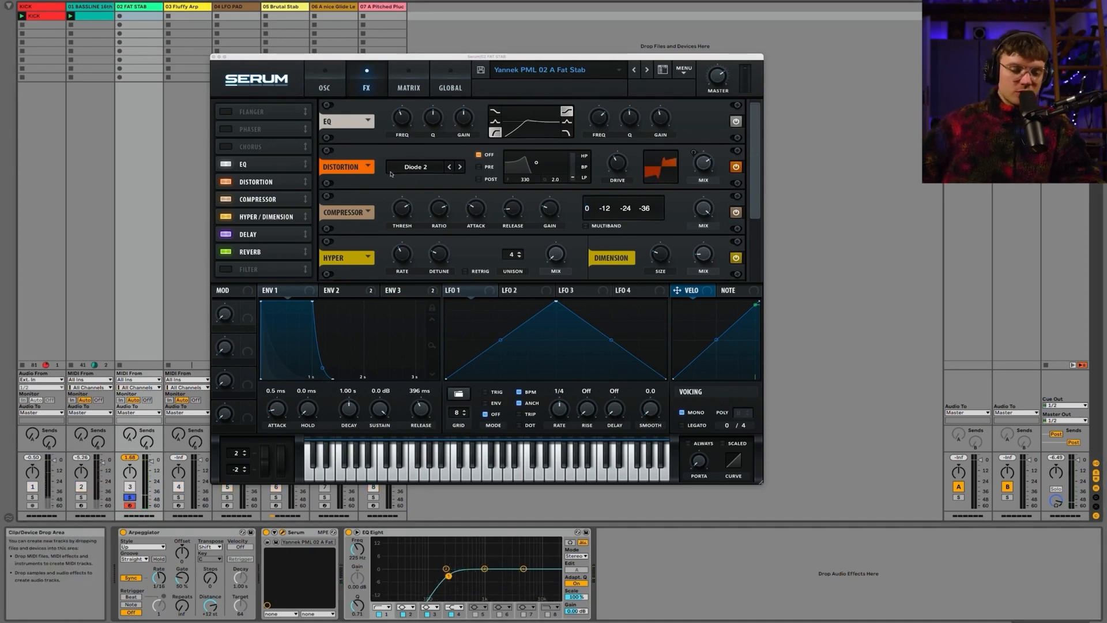
left_click(449, 167)
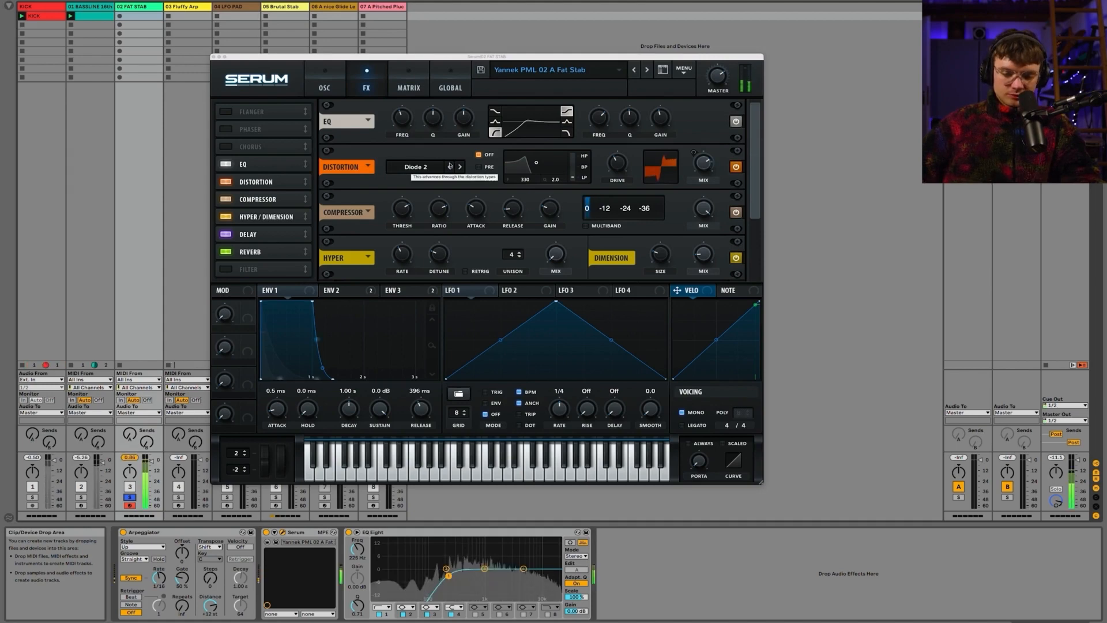
left_click(460, 166)
left_click(460, 166)
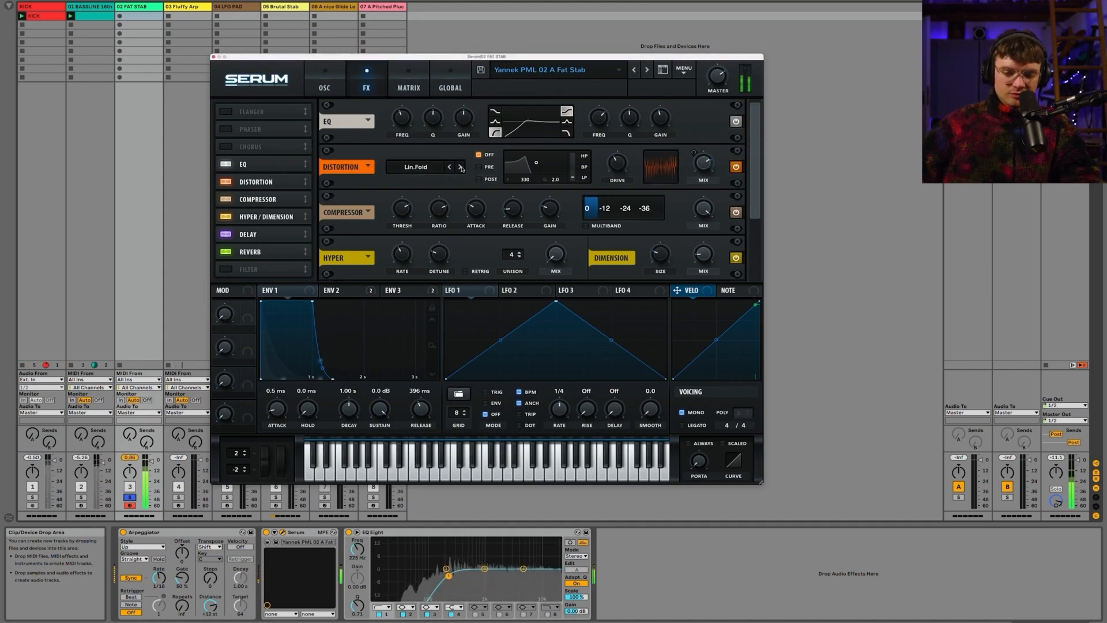
left_click(460, 167)
left_click(460, 166)
left_click(460, 167)
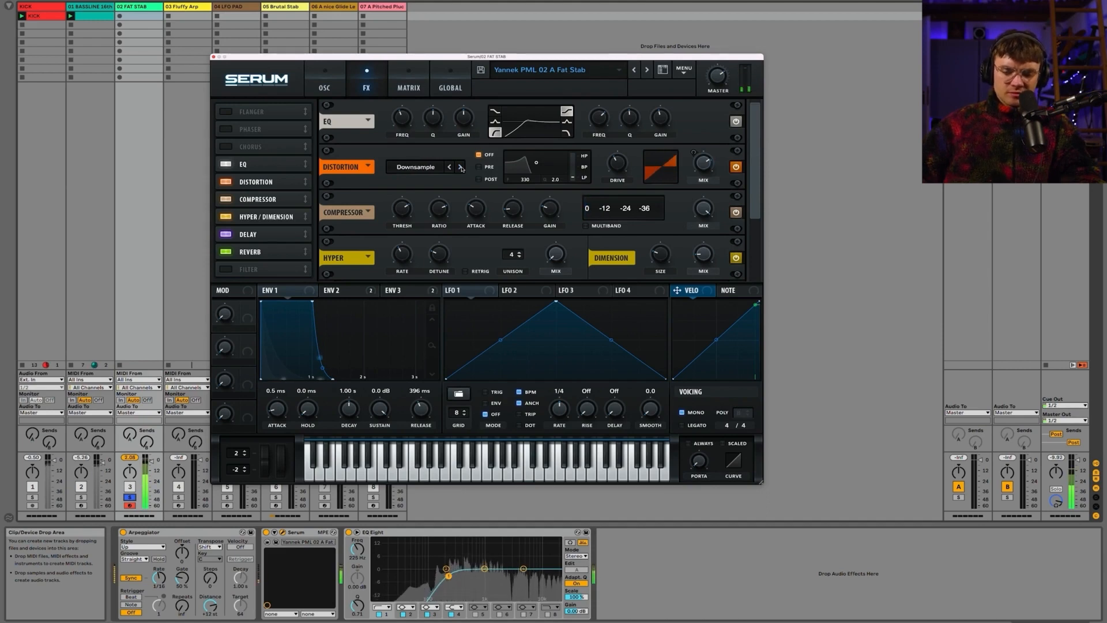
left_click(130, 497)
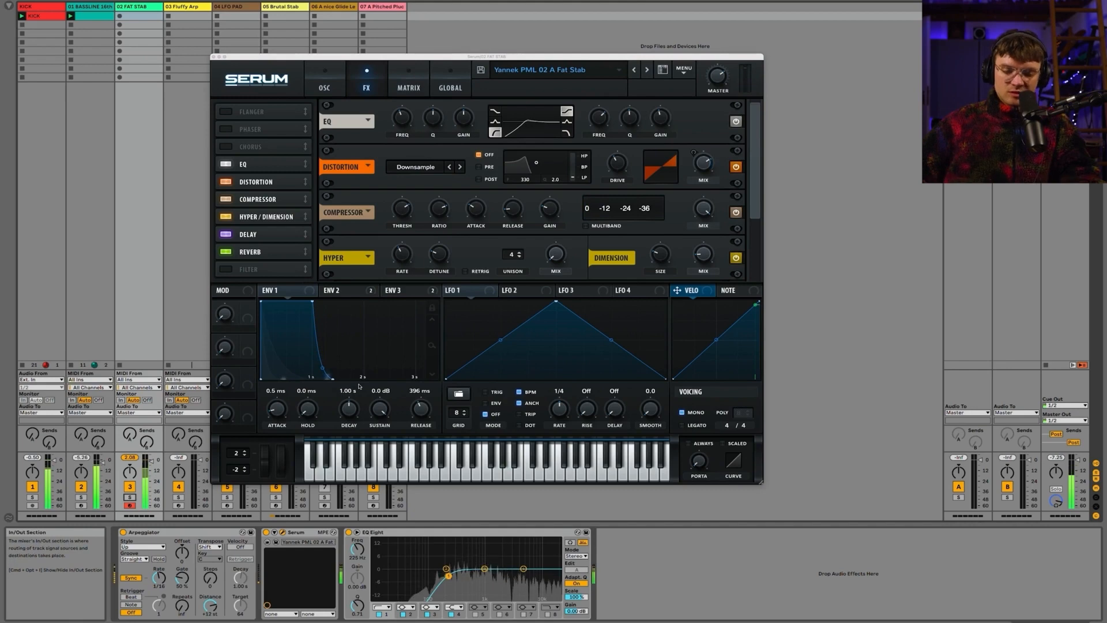
Raise the Q of the EQ's low cut, lower its frequency slightly, and switch the distortion type to Asym
left_click_drag(435, 121, 400, 123)
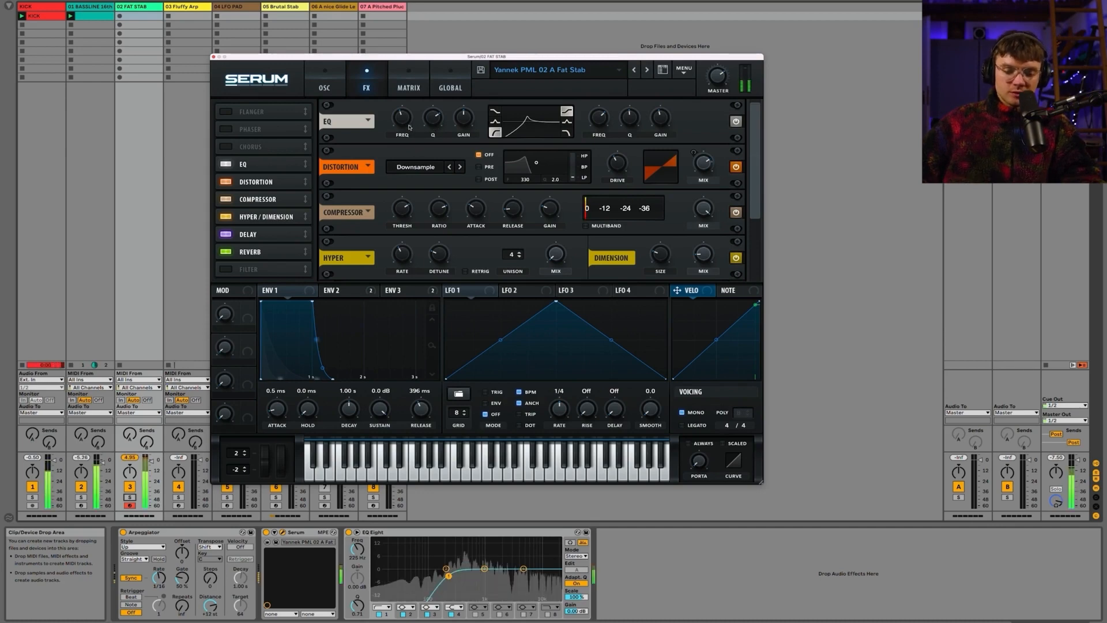
mouse_move(405, 122)
left_mouse_down()
mouse_move(463, 139)
mouse_move(461, 155)
mouse_move(461, 92)
mouse_move(461, 124)
mouse_move(399, 131)
mouse_move(394, 97)
mouse_move(412, 139)
left_mouse_up()
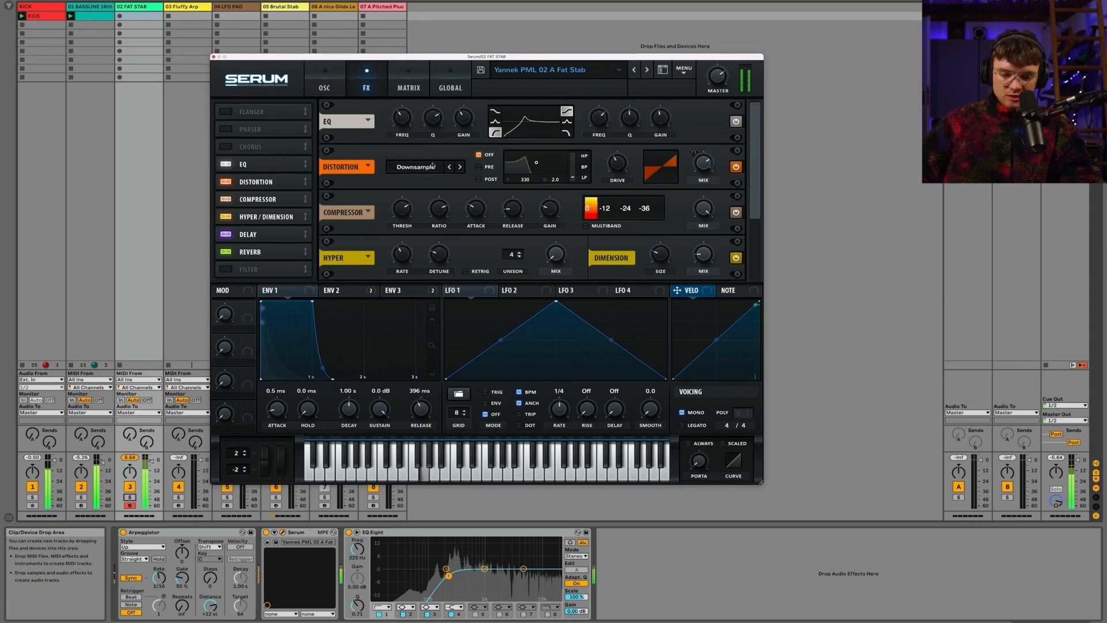
left_click(460, 168)
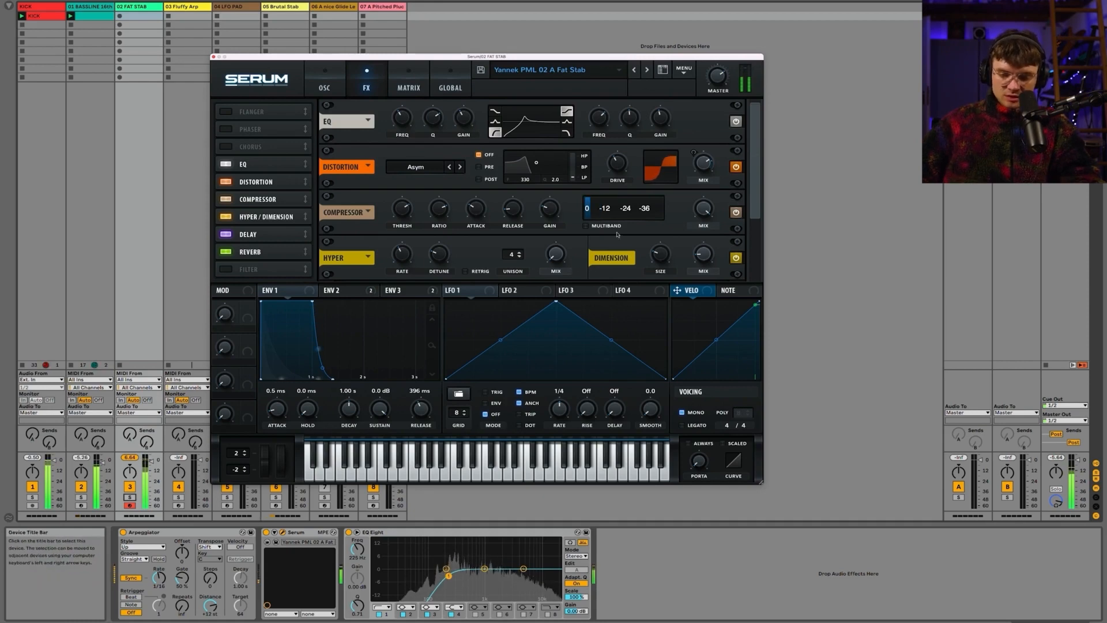
Compare the sound with the EQ bypassed, and move EQ and Distortion behind the Reverb in Serum's effects chain
left_click(736, 122)
left_click(736, 122)
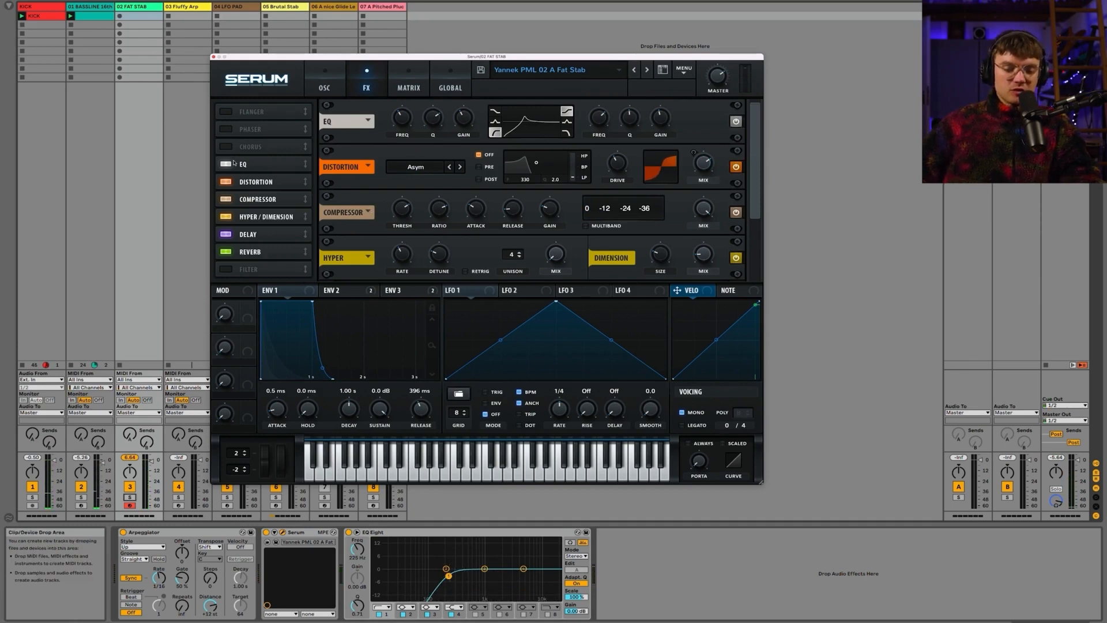
left_click_drag(251, 181, 250, 259)
left_click_drag(245, 168, 250, 237)
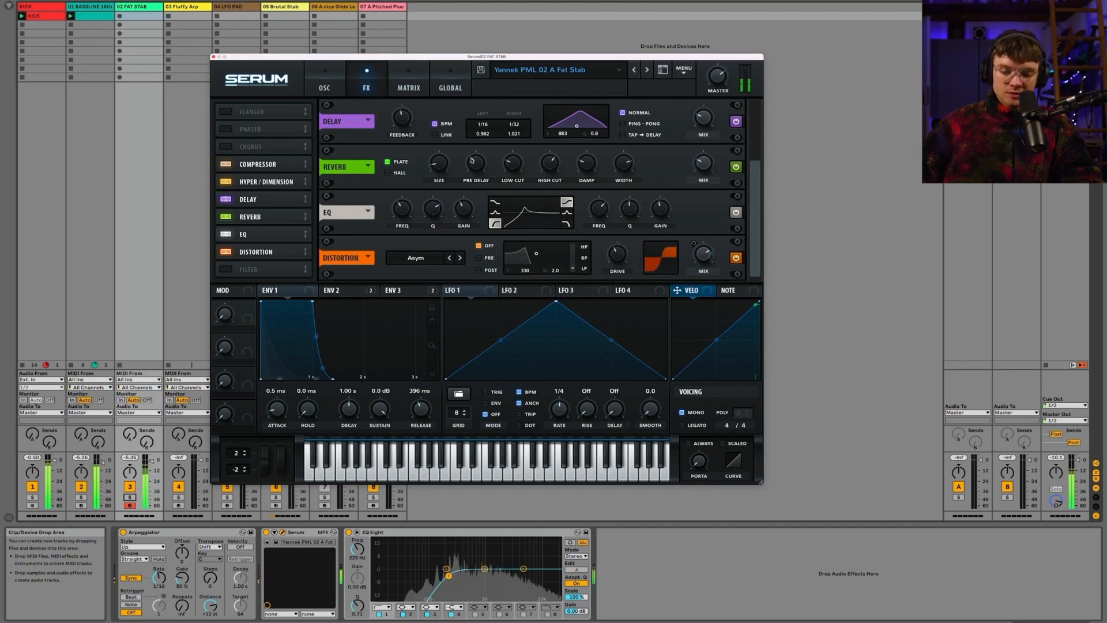
Adjust the size, low cut and high cut of Serum's Reverb
left_click_drag(444, 168, 438, 109)
left_click(513, 163)
left_click_drag(553, 159, 552, 176)
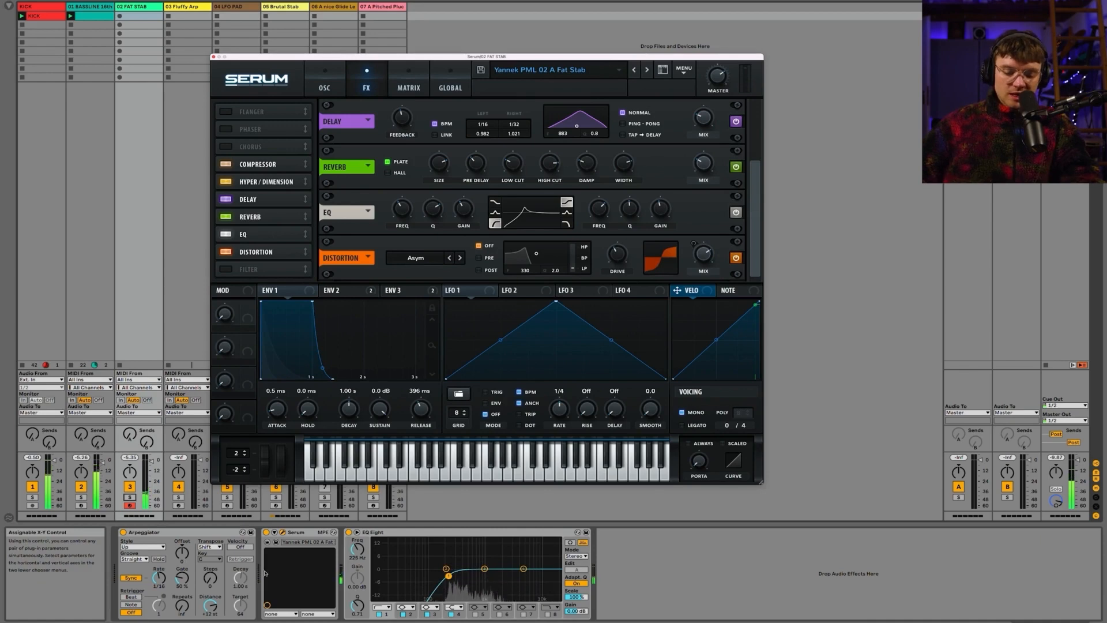
Find the Echo effect in the browser and insert it between Serum and EQ Eight on the Fat Stab track
key("super+f")
type("echo")
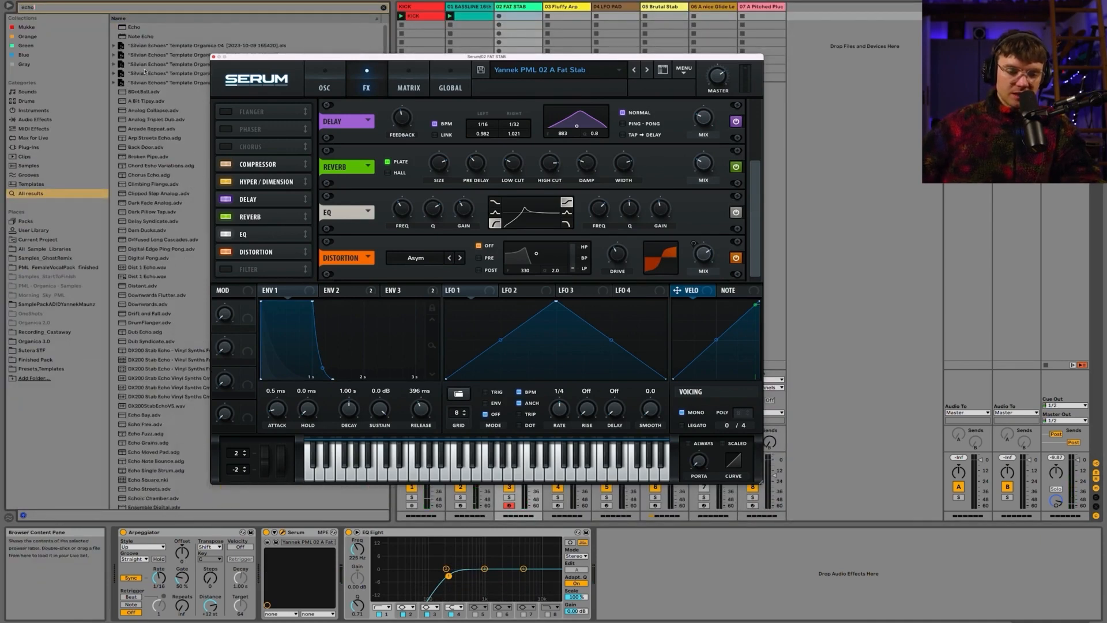
left_click(131, 29)
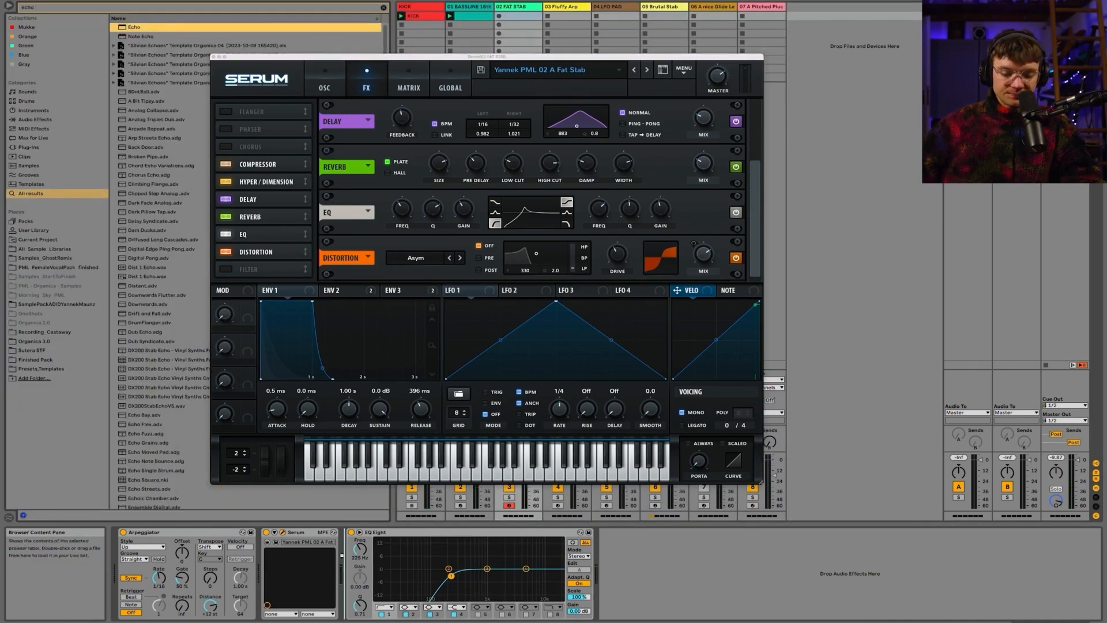
left_click_drag(342, 556, 342, 556)
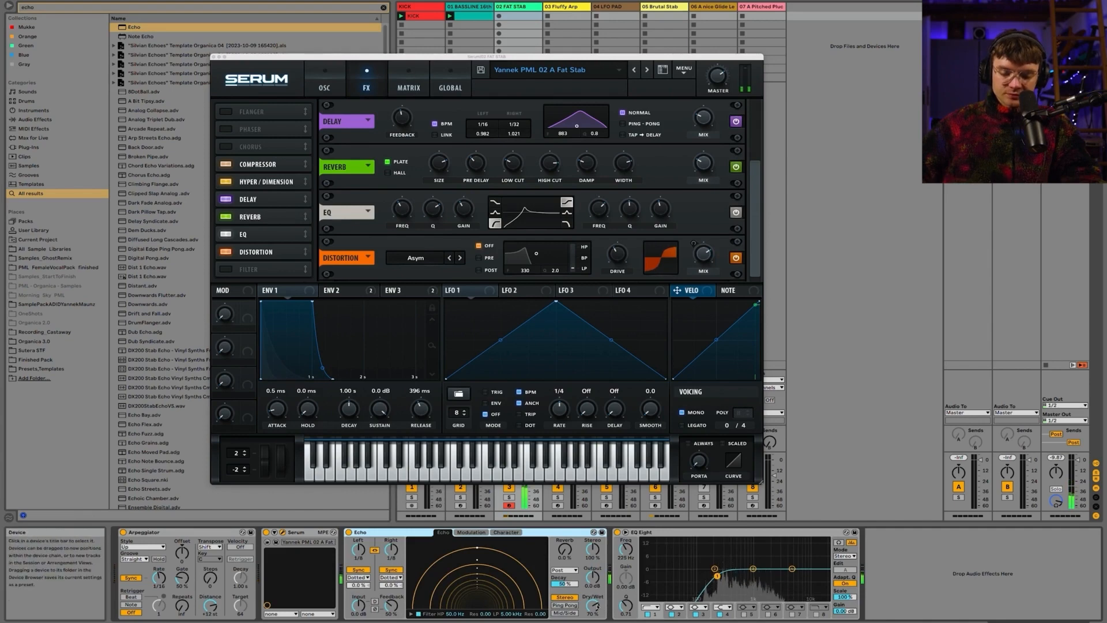
Lower Echo's Dry/Wet, set its delay sync mode to Notes, and slightly offset the delay time
left_click_drag(600, 607, 600, 620)
left_click(359, 577)
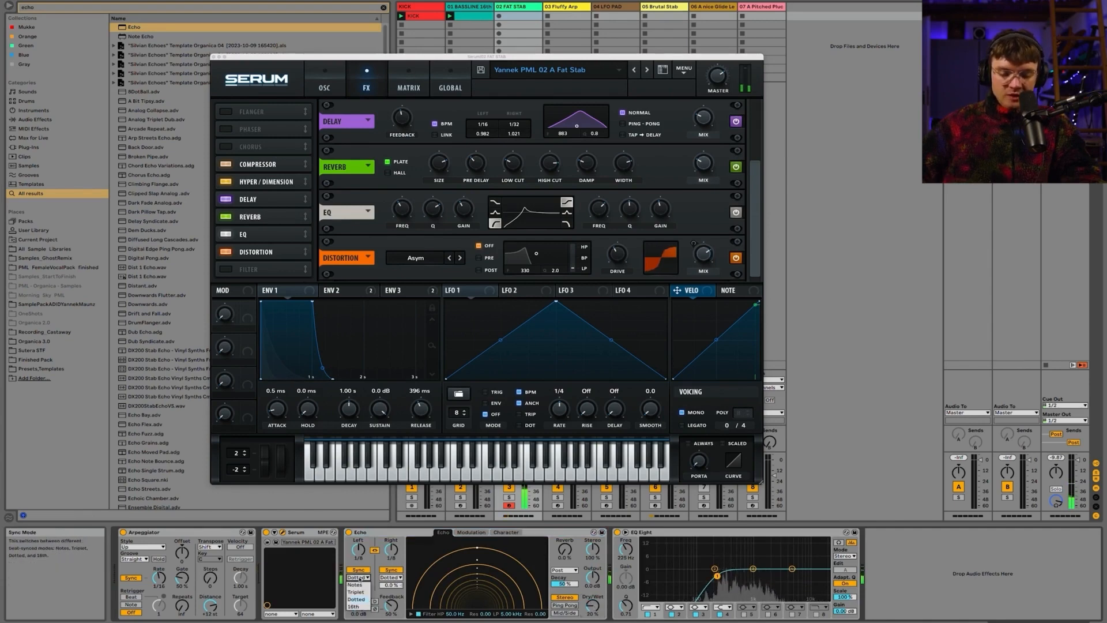
left_click(355, 584)
left_click_drag(357, 584, 358, 587)
left_click(388, 585)
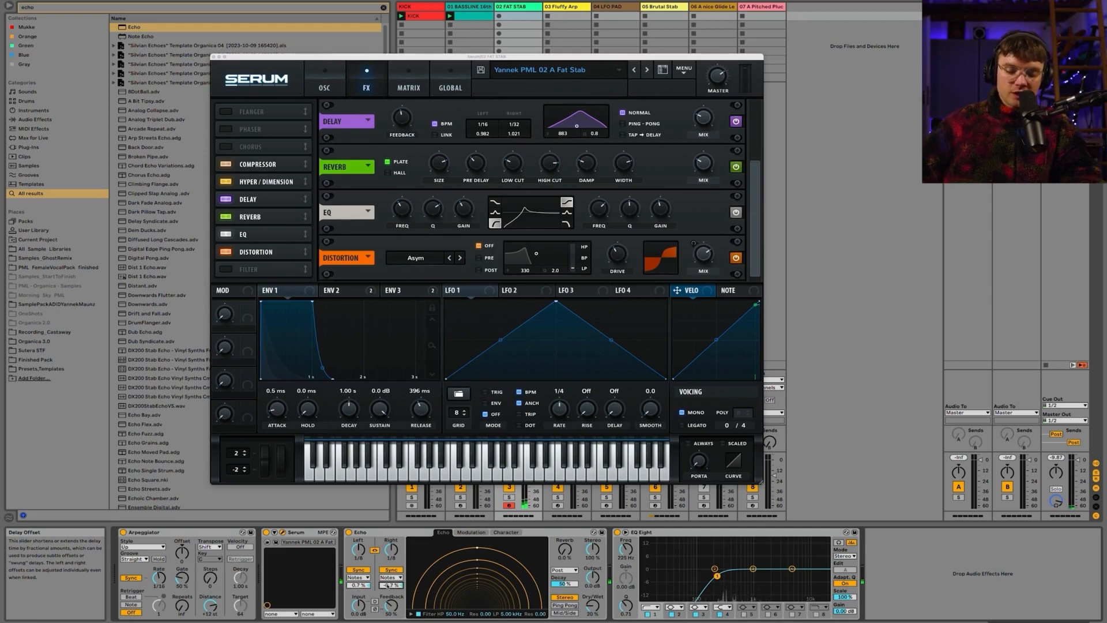
left_click(375, 534)
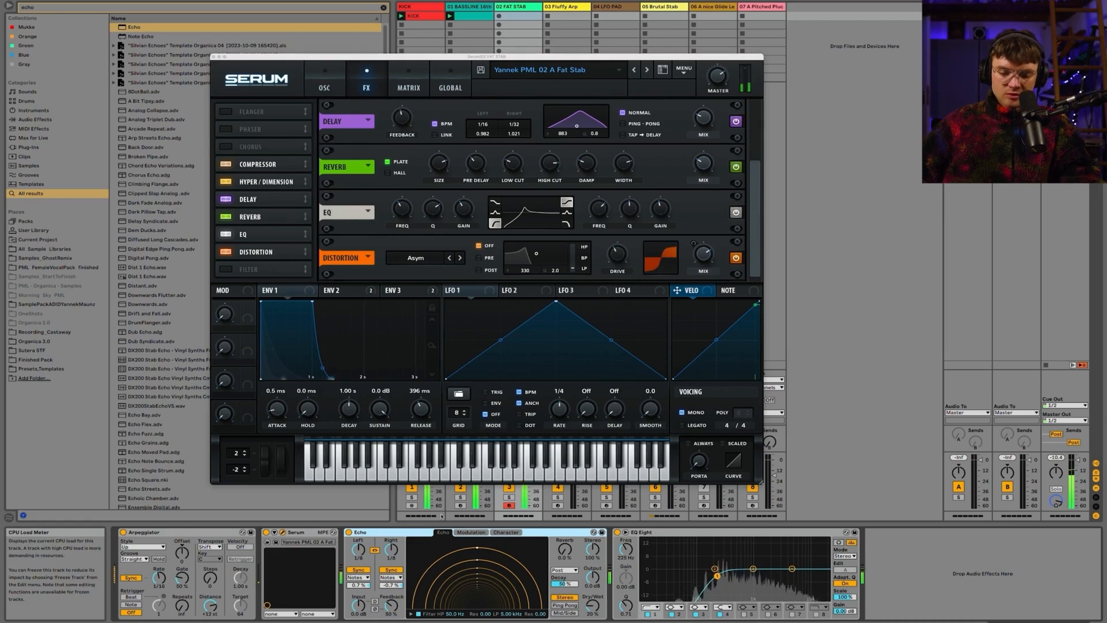
Move the Compressor behind Distortion at the end of Serum's effects chain, and switch it off and on to compare
mouse_move(709, 177)
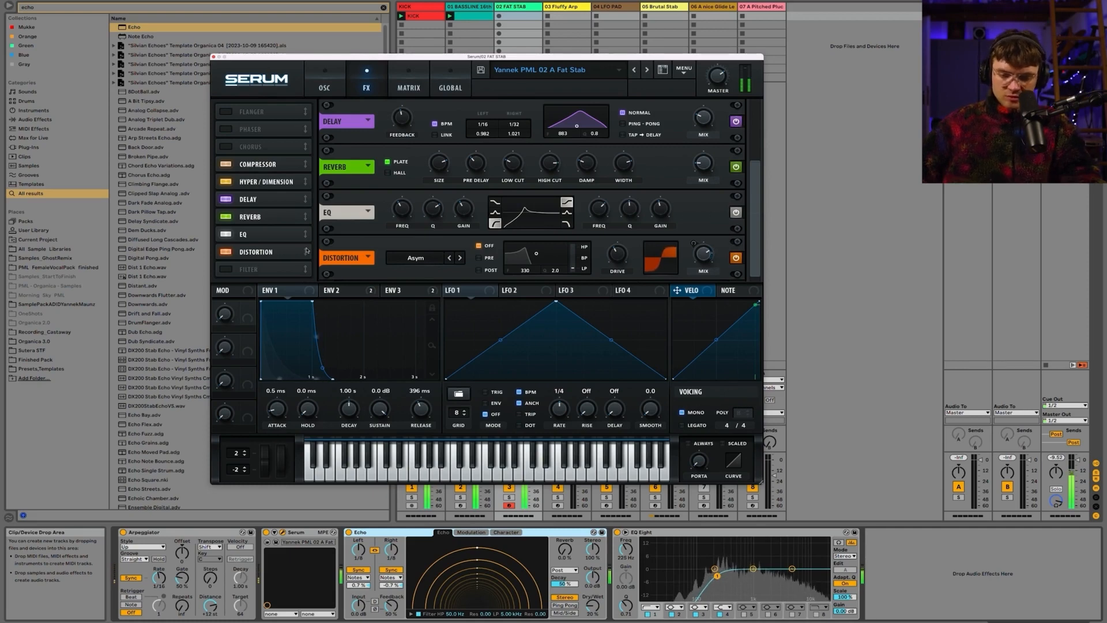
left_click_drag(757, 184, 756, 119)
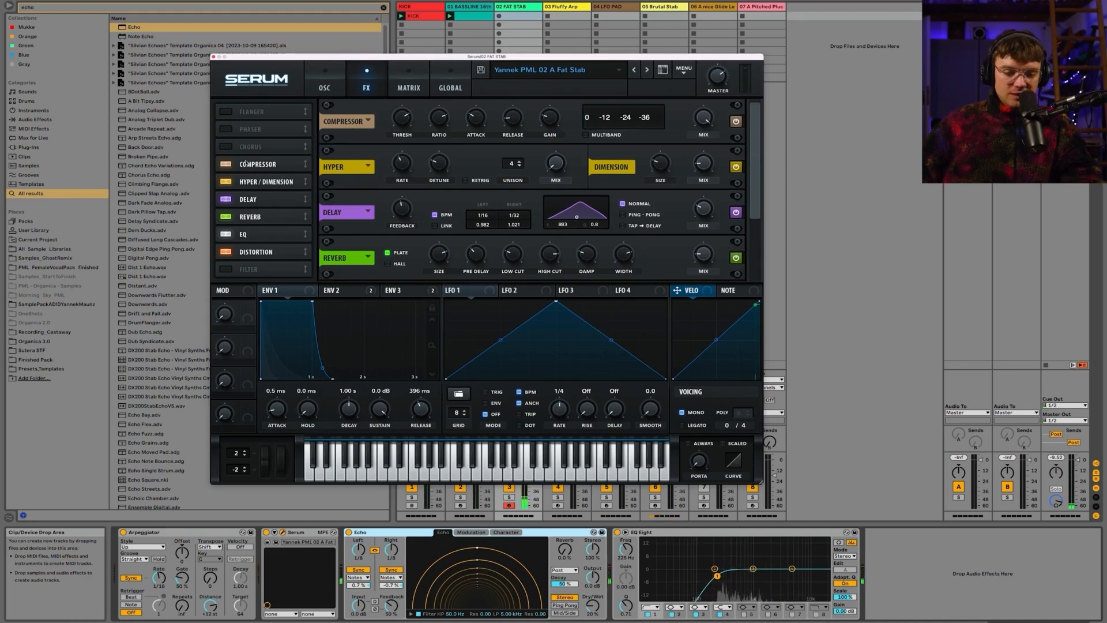
left_click_drag(255, 164, 255, 253)
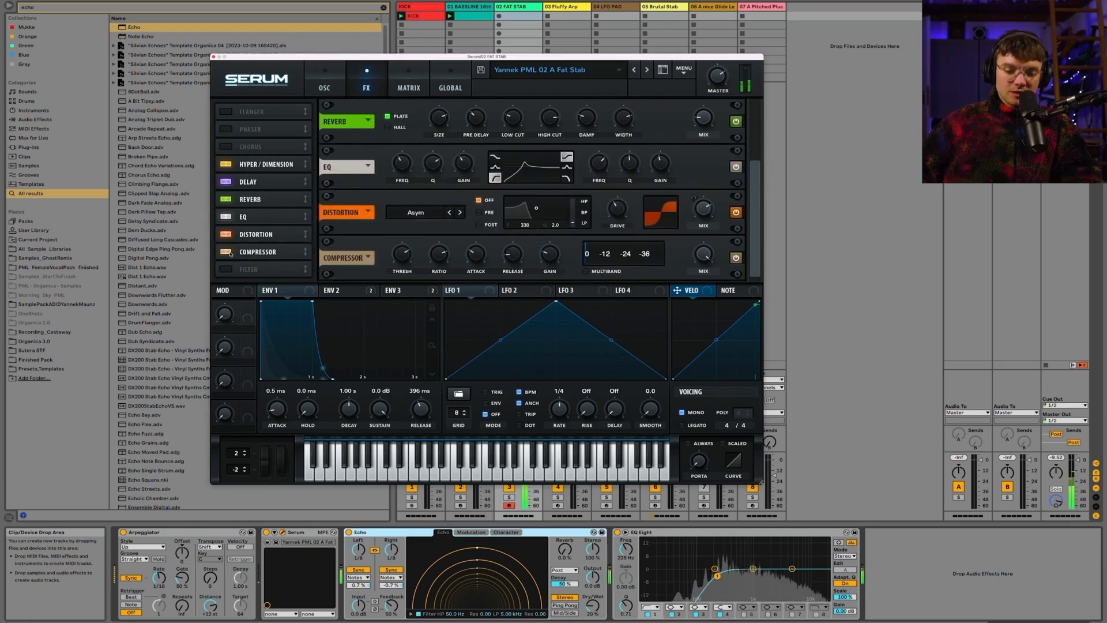
left_click(228, 253)
left_click(228, 254)
left_click(228, 254)
left_click(227, 254)
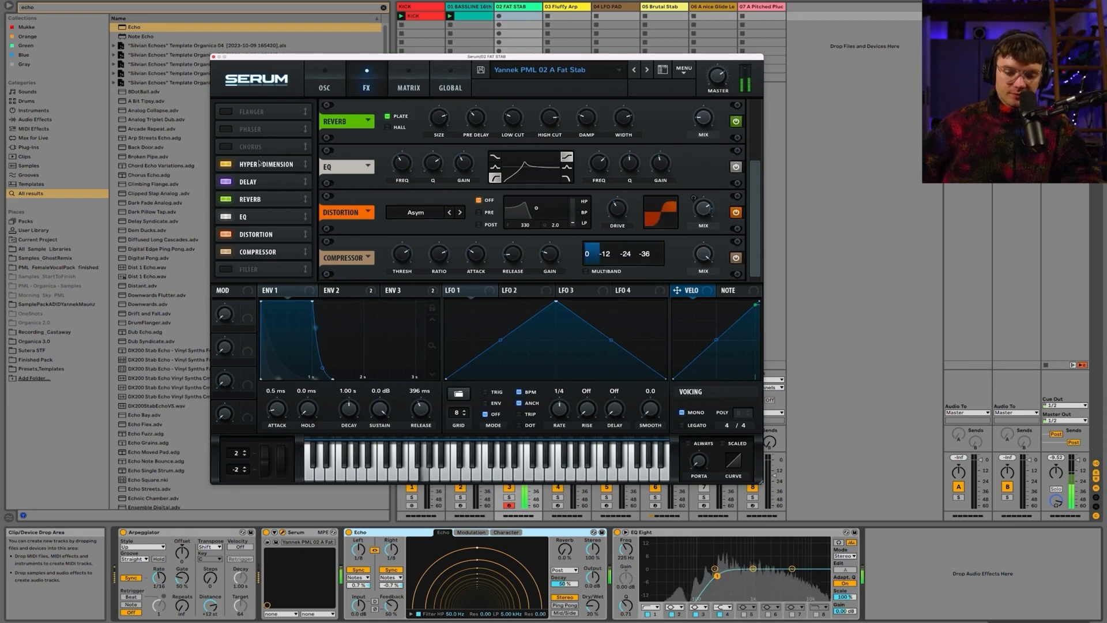
Audition the Phaser on the Fat Stab and switch it back off
left_click(225, 129)
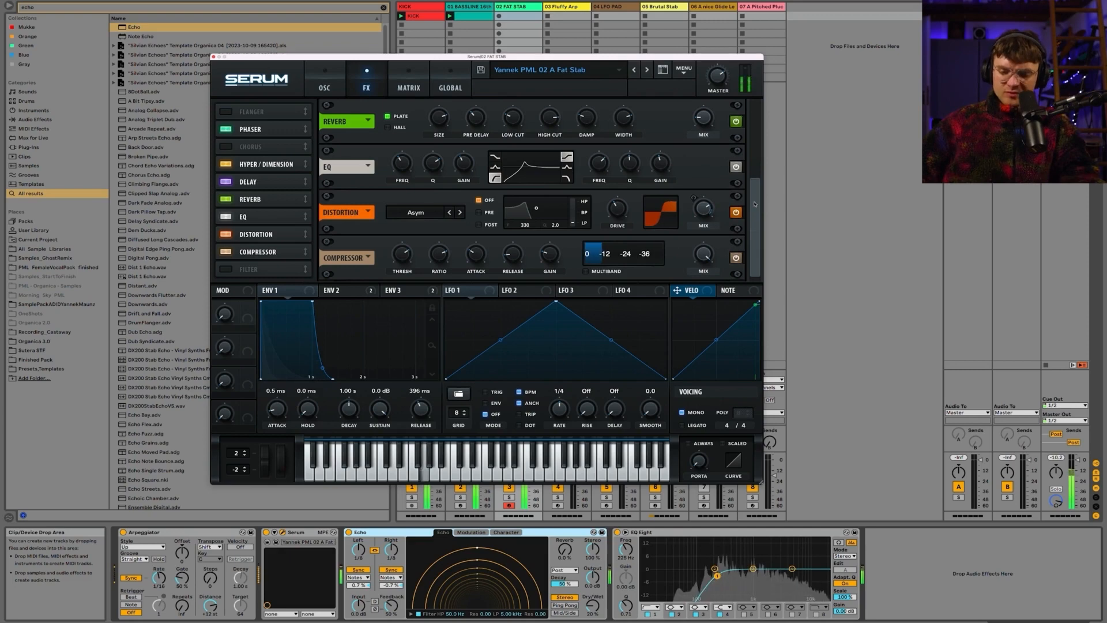
left_click(226, 130)
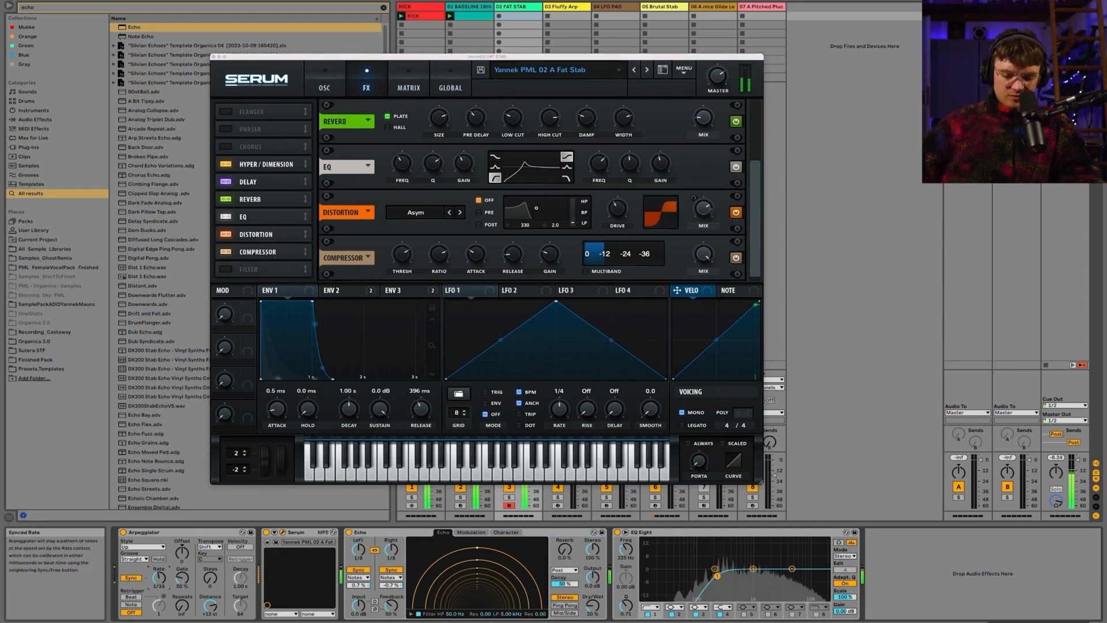
Change the Arpeggiator's synced rate on the Fat Stab track and close its Serum window
left_click_drag(182, 577, 159, 566)
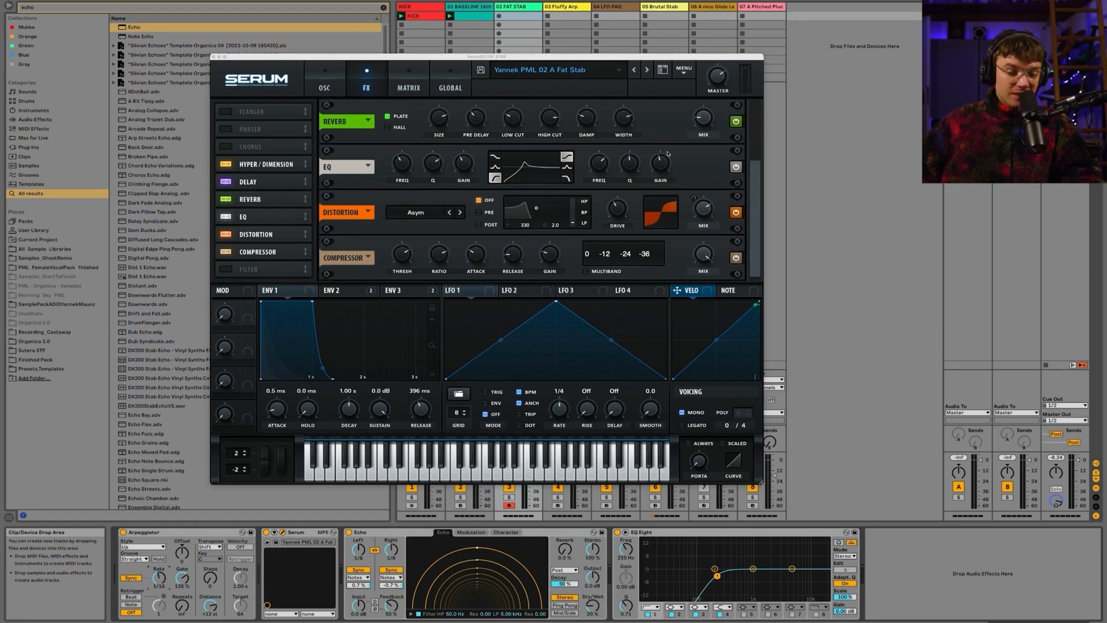
left_click(213, 57)
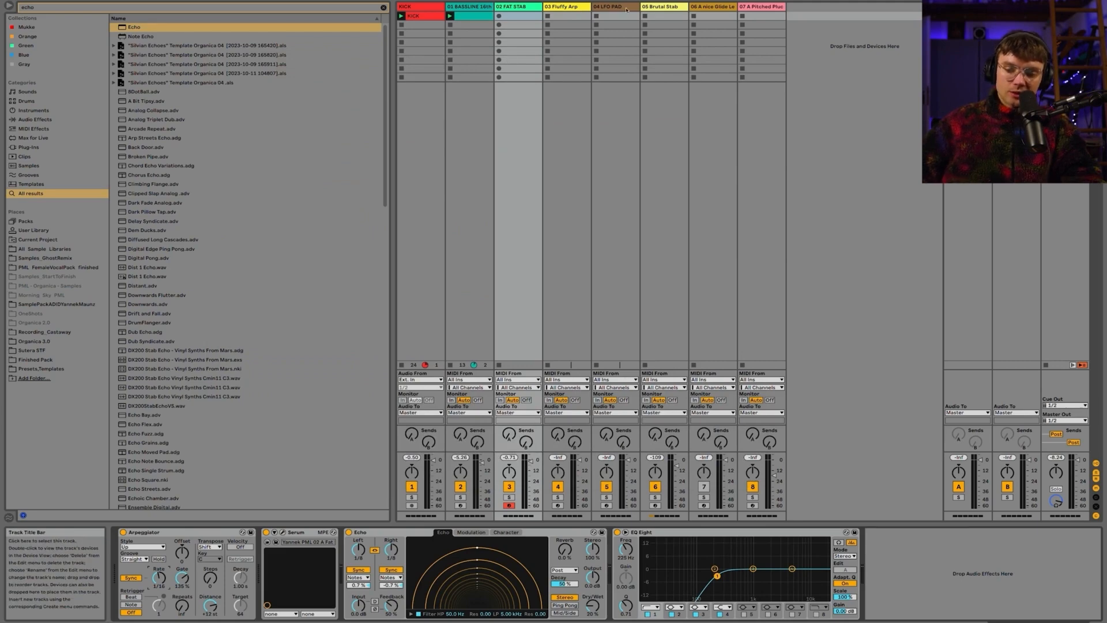
Delete the Replika XT device from the end of the 05 Brutal Stab track's device chain
left_click(653, 7)
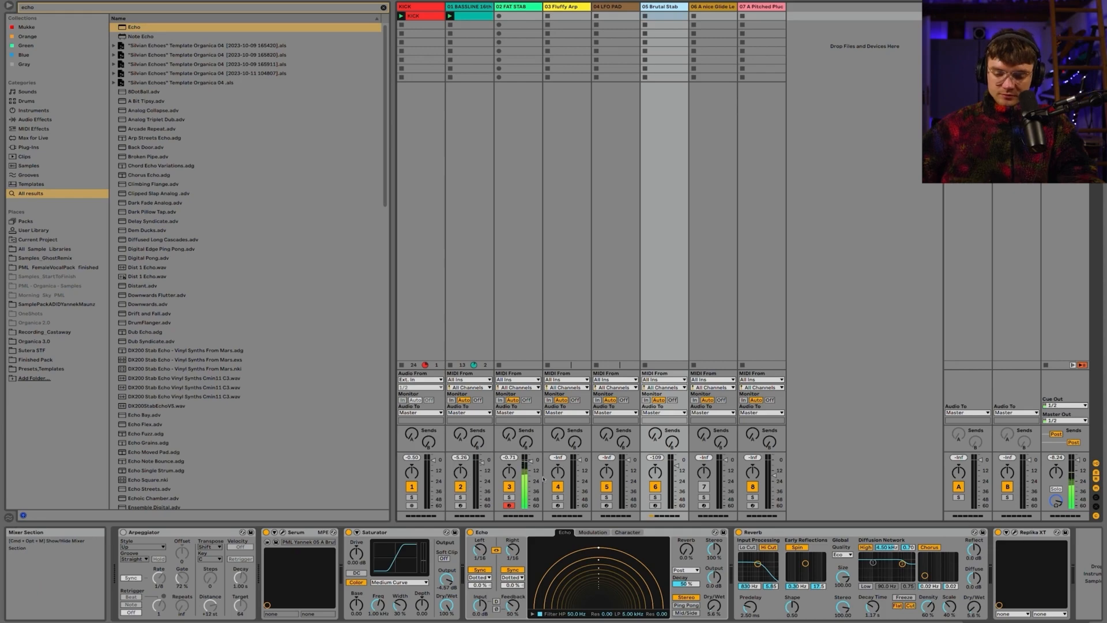
key("Delete")
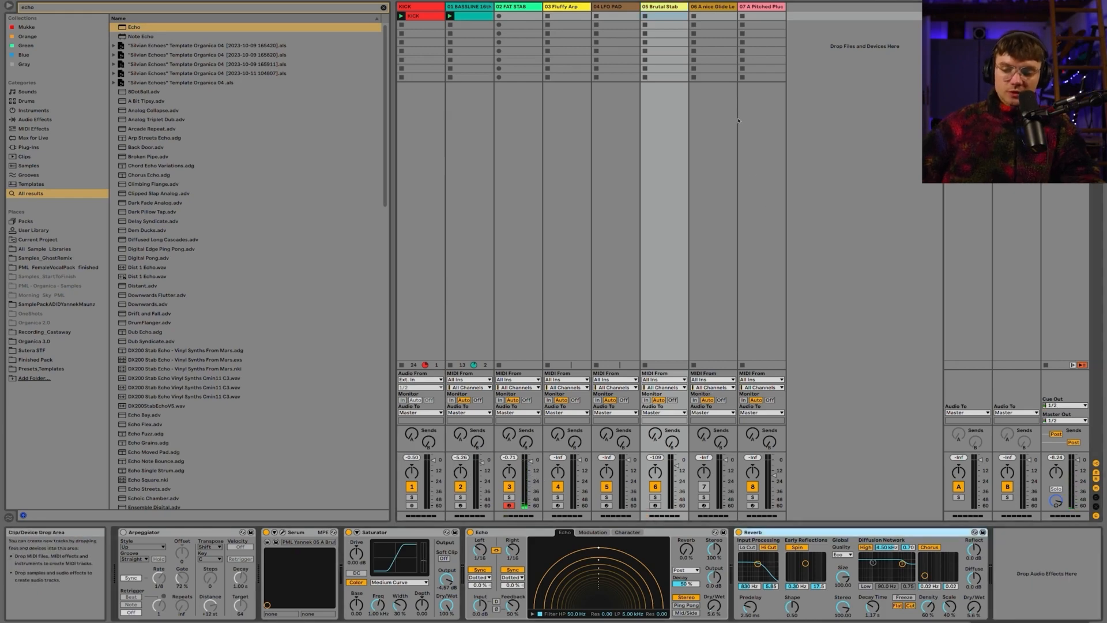
left_click(650, 5)
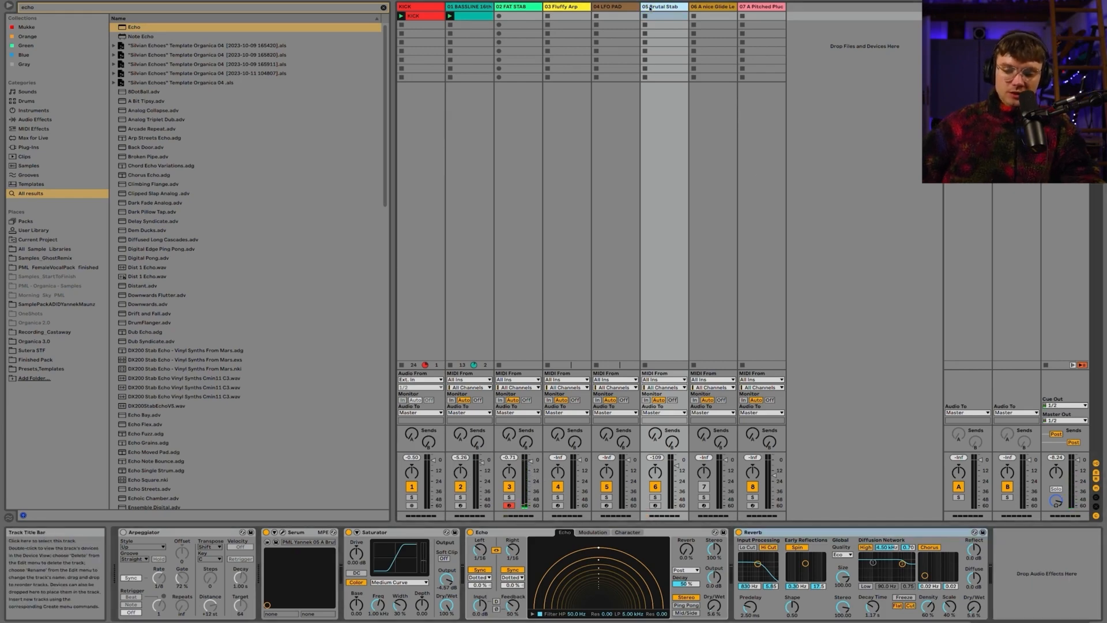
Open Serum on the Brutal Stab track, switch on the Arpeggiator and enlarge the Serum window
left_click(282, 533)
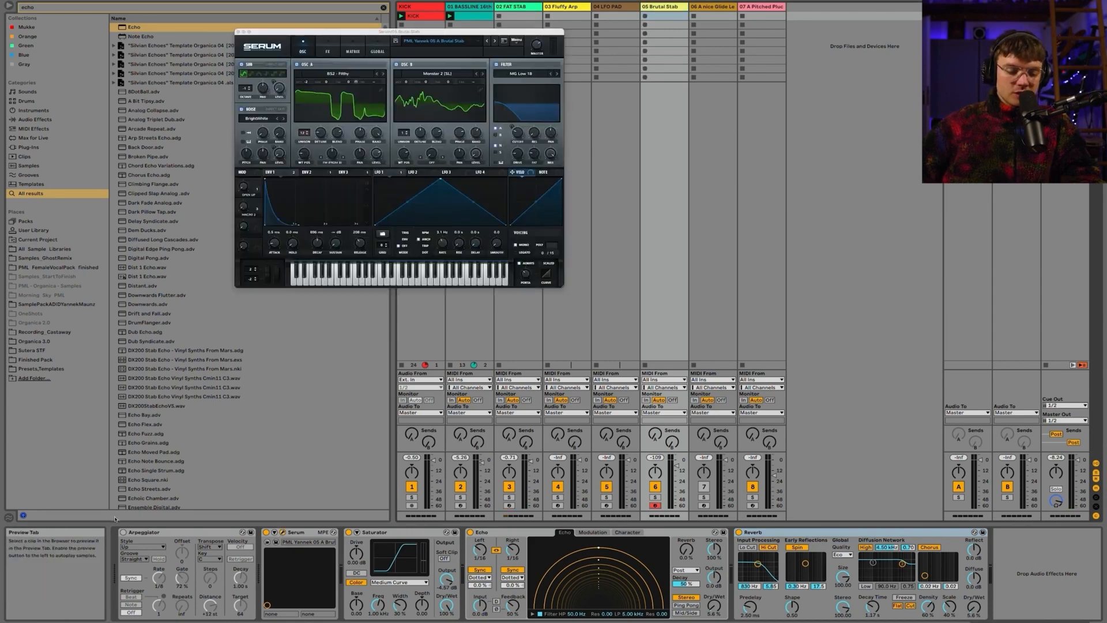
left_click(123, 532)
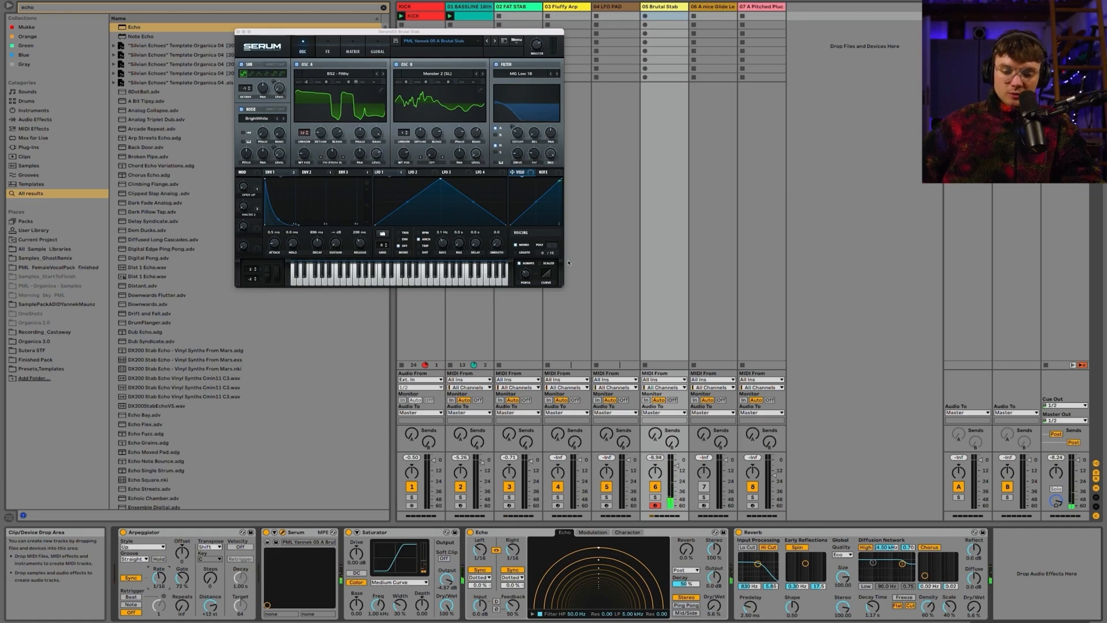
left_click_drag(562, 285, 829, 491)
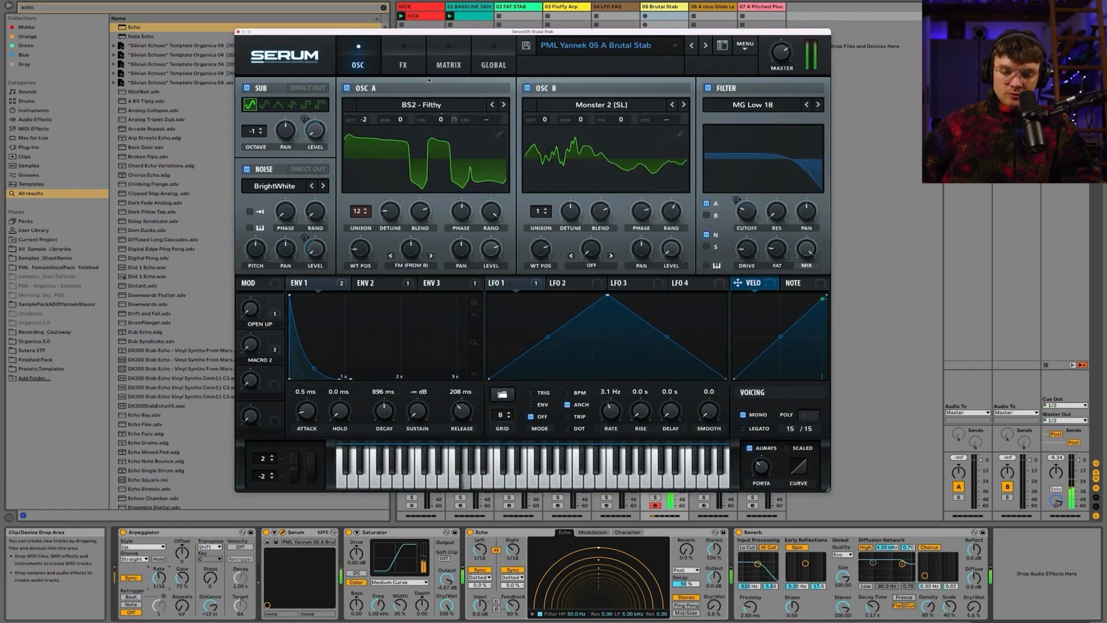
Enable the EQ in Serum's effects and move it to the front of the effects chain
left_click(405, 62)
left_click(252, 242)
left_click_drag(288, 242, 288, 92)
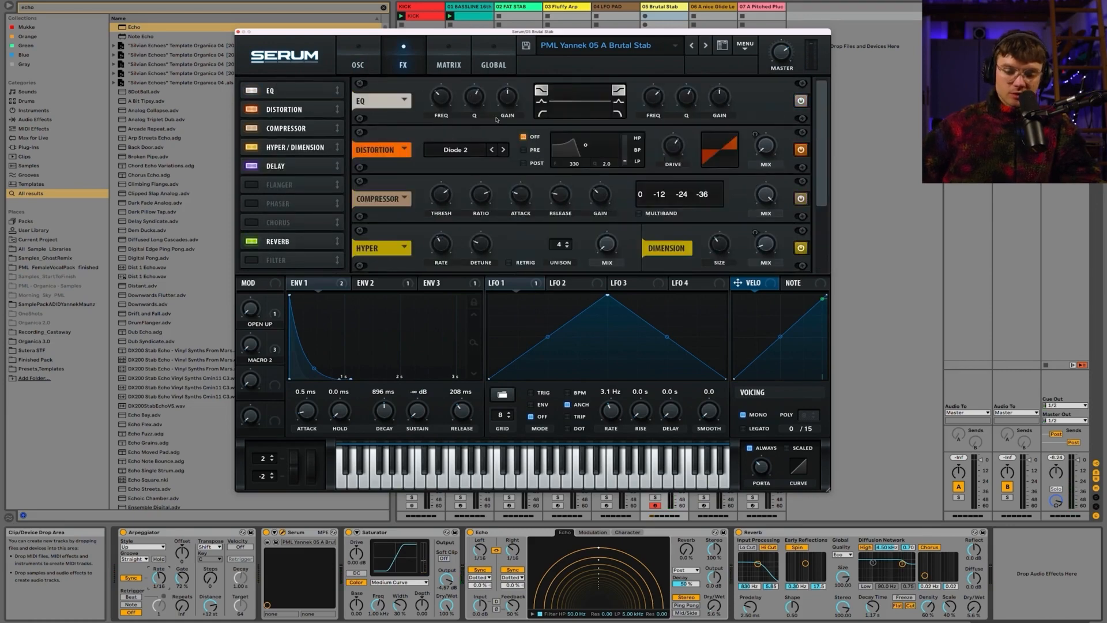
Switch the EQ's low band to a low cut and set its Q to about 55%
left_click(541, 113)
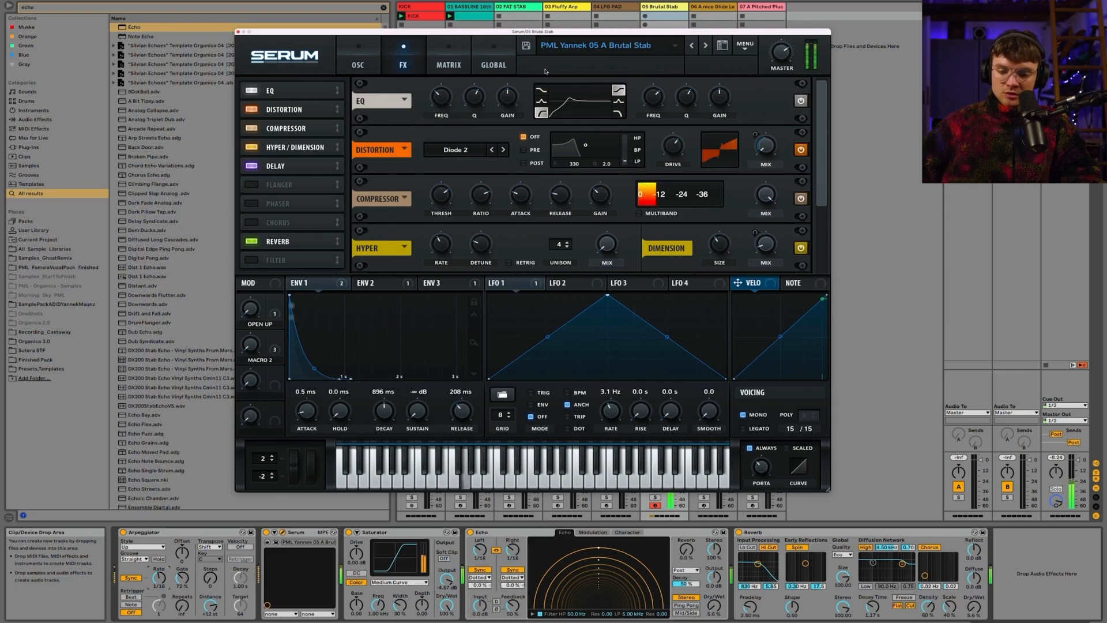
left_click_drag(472, 99, 471, 91)
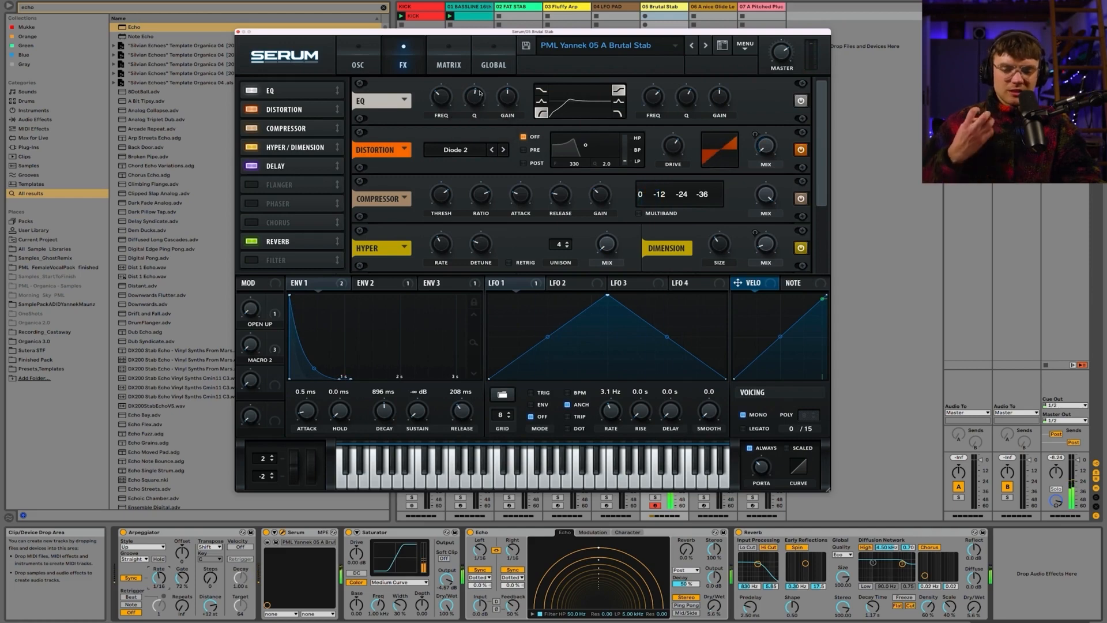
left_click_drag(477, 98, 478, 98)
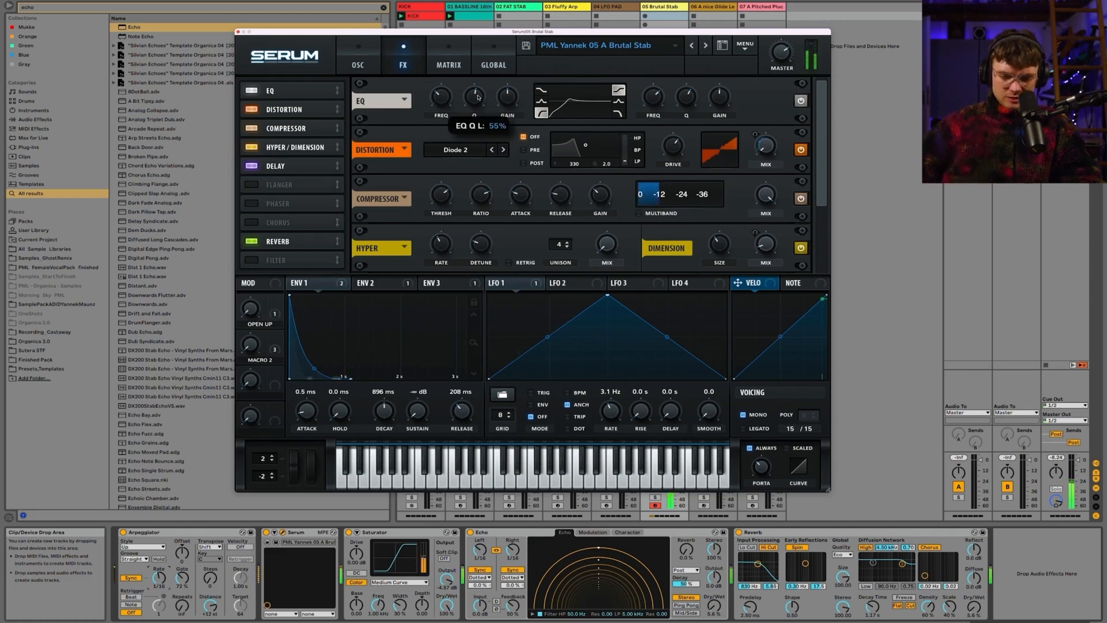
Fine-tune the EQ's low-cut frequency and set Distortion to Diode 1 with a mix of about 51%
left_click_drag(762, 150, 767, 115)
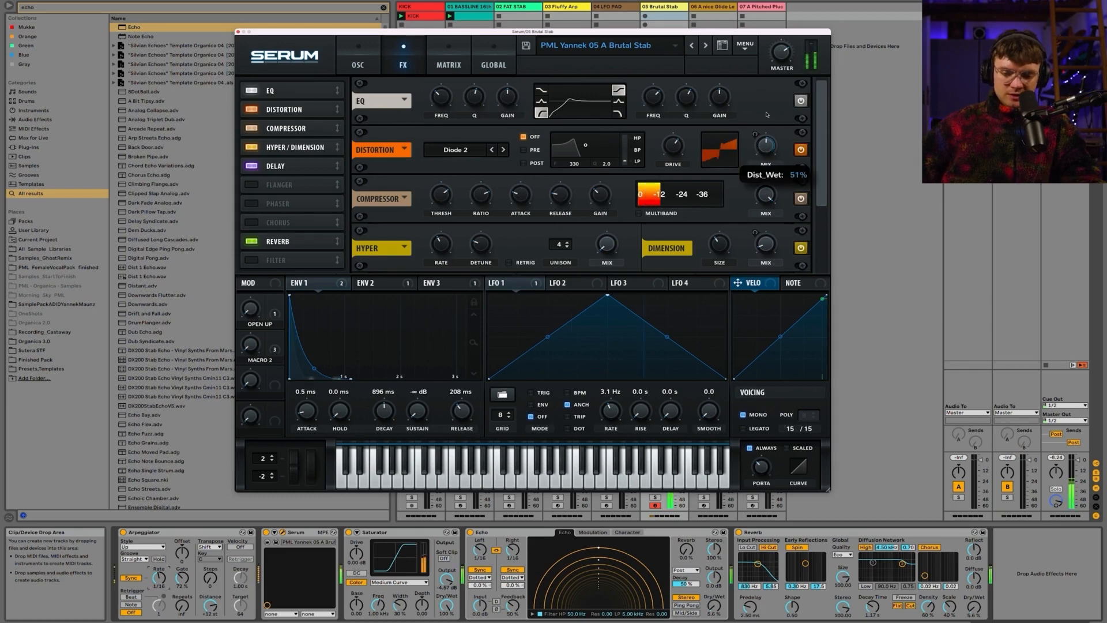
left_click_drag(442, 101, 443, 95)
left_click(493, 150)
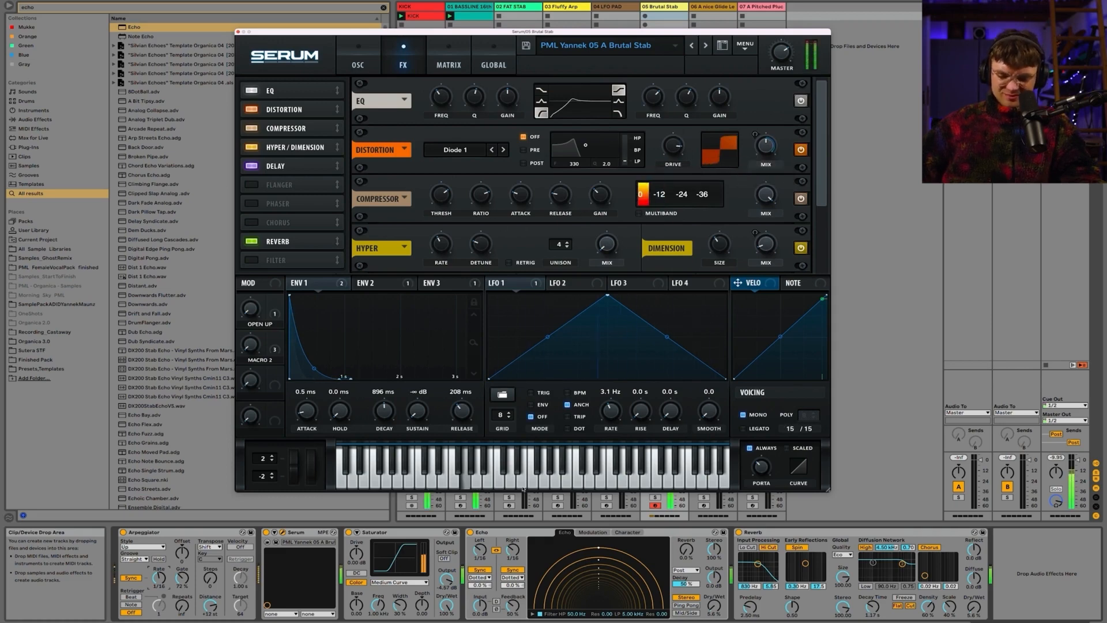
Adjust Echo's Dry/Wet, Feedback and left delay time on the Brutal Stab track
left_click_drag(720, 607, 720, 606)
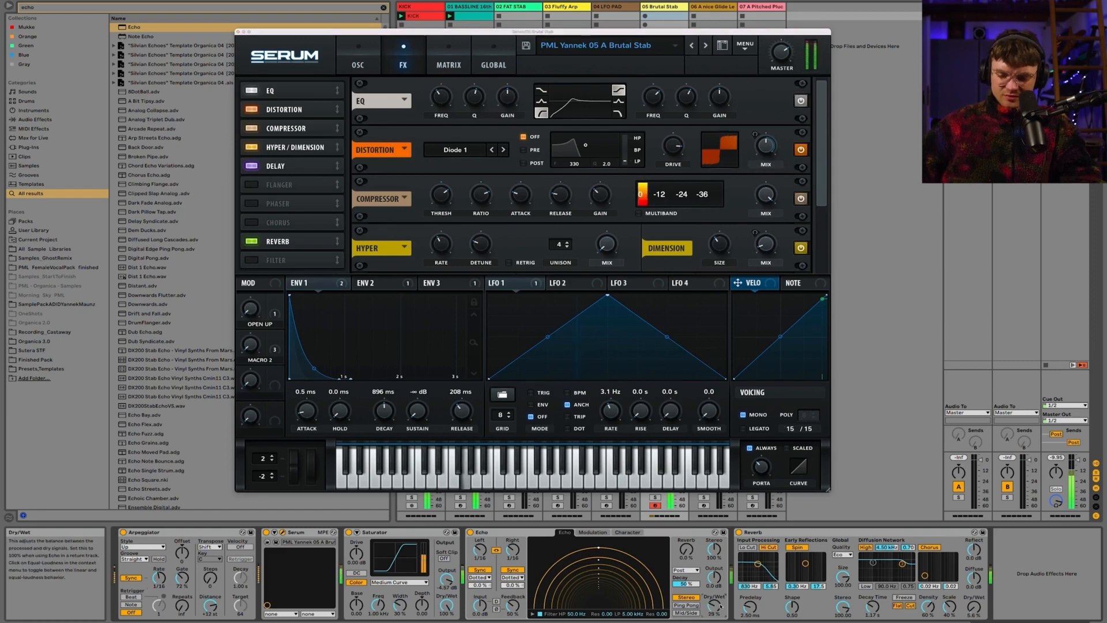
mouse_move(502, 600)
left_mouse_down()
mouse_move(503, 574)
mouse_move(515, 609)
left_mouse_up()
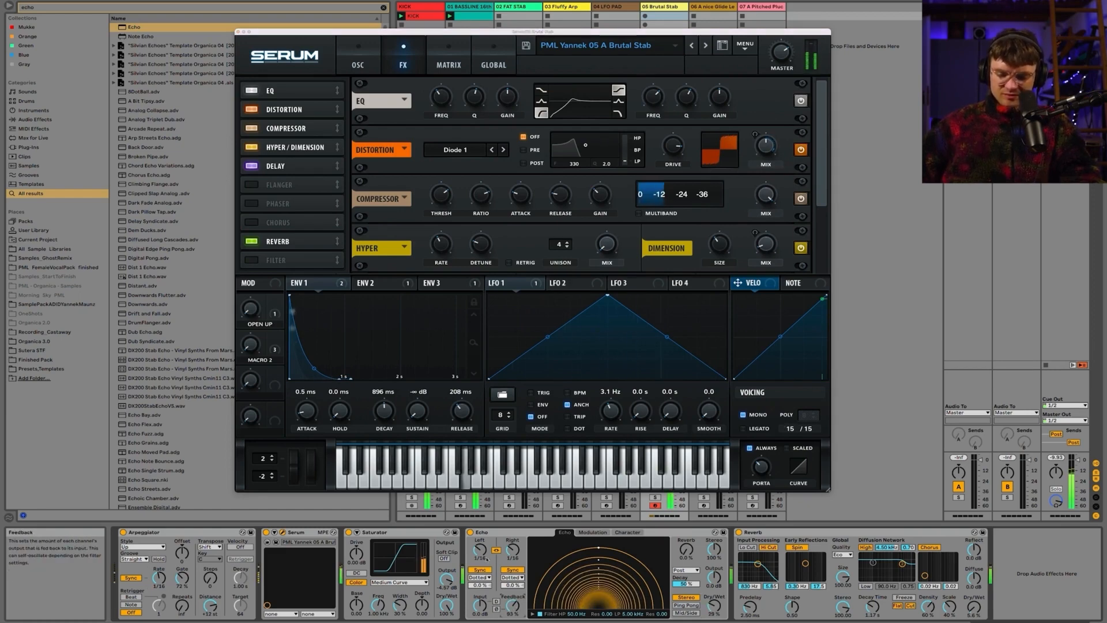
left_click_drag(480, 550, 480, 537)
left_click_drag(712, 607, 713, 617)
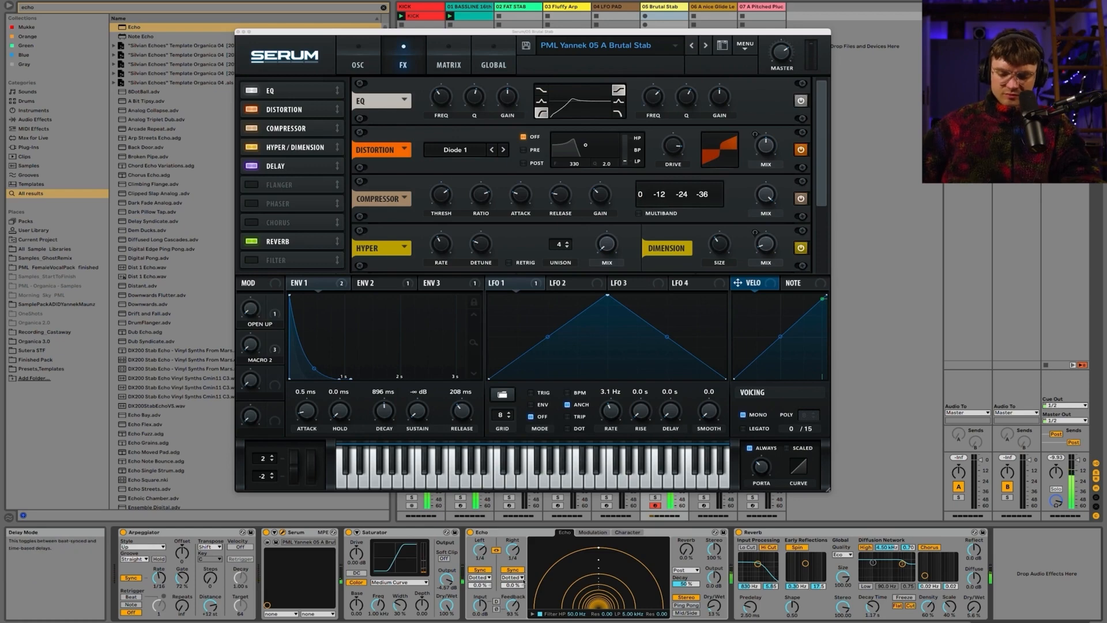
Set Echo's delay mode to Notes and change the Arpeggiator's synced rate
left_click(480, 577)
left_click(476, 582)
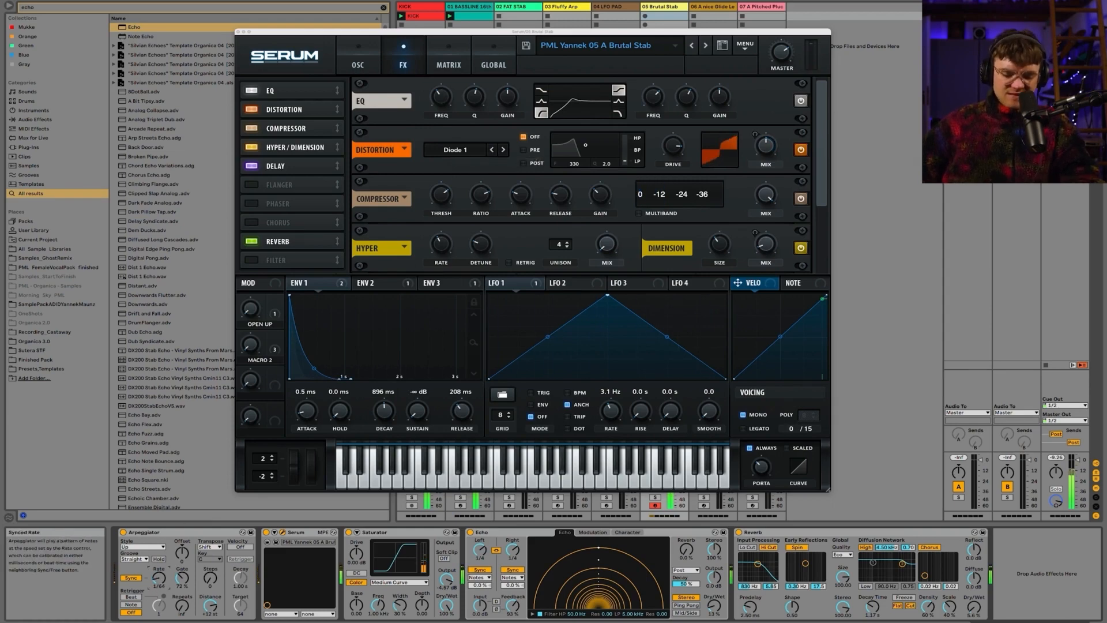
left_click_drag(158, 578, 158, 564)
Audition the HardClip, SoftClip, Tape Sat. and Tube distortion types, comparing the sound with the EQ bypassed and active
left_click(492, 150)
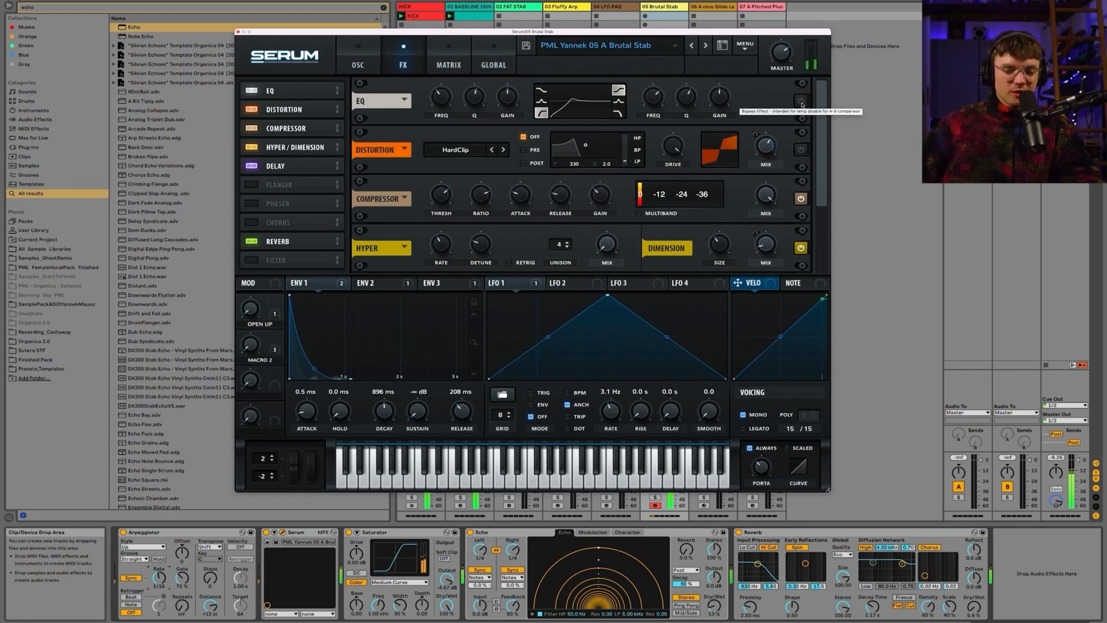
left_click(801, 102)
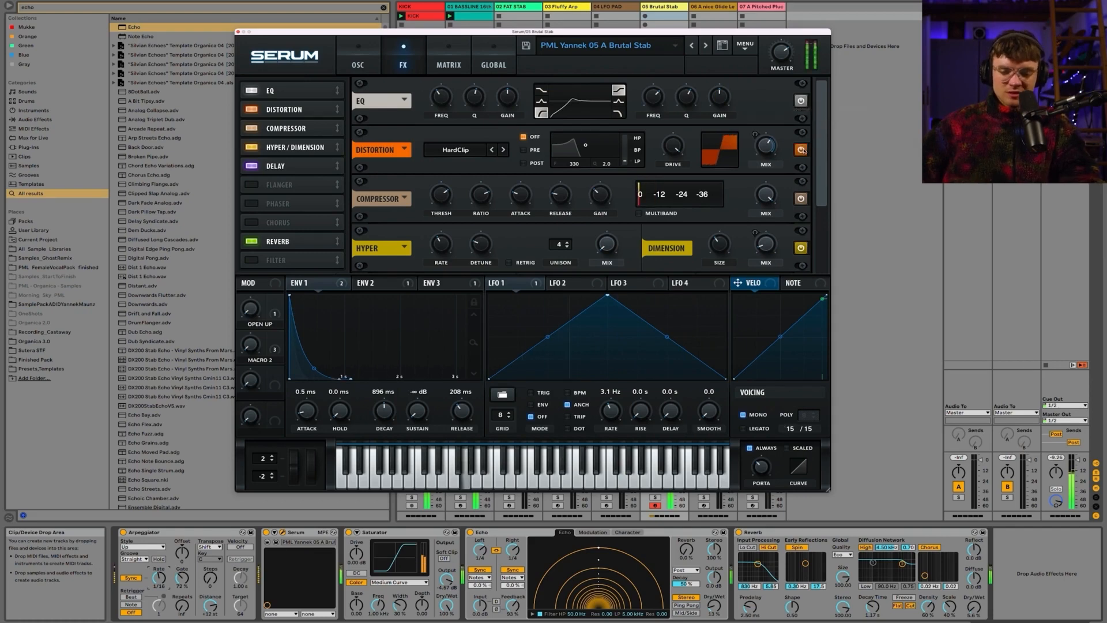
left_click(492, 151)
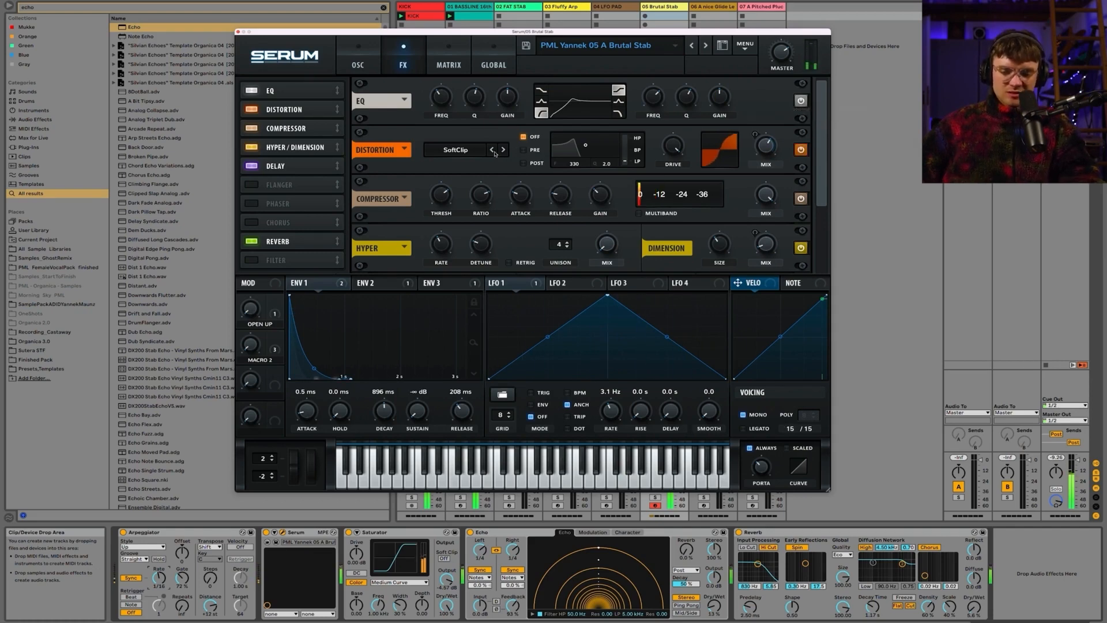
left_click(492, 151)
left_click(493, 151)
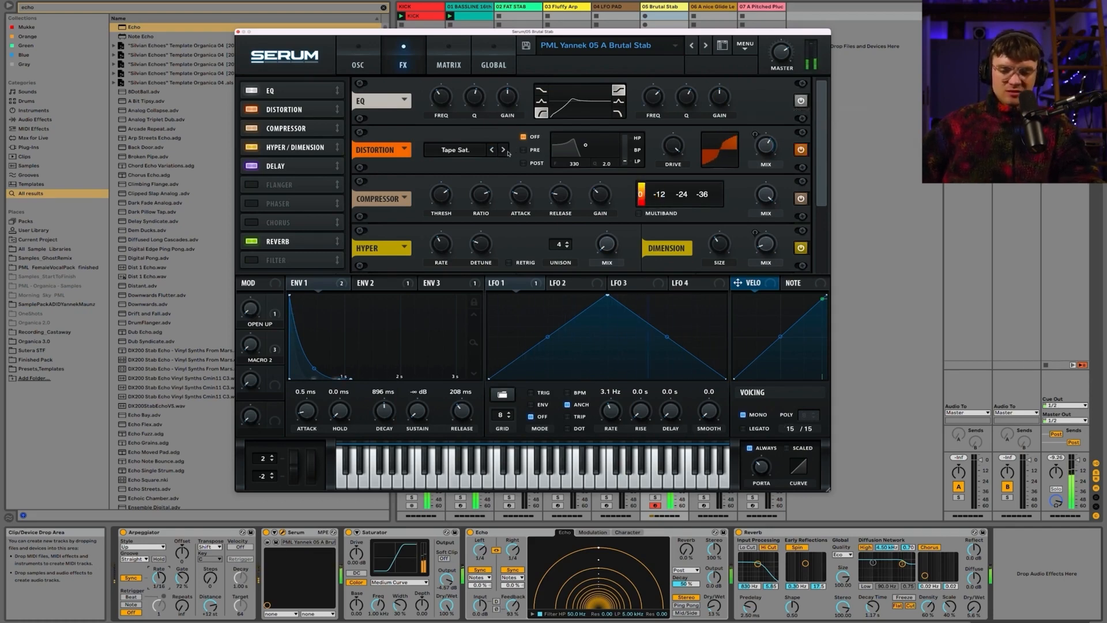
left_click(504, 151)
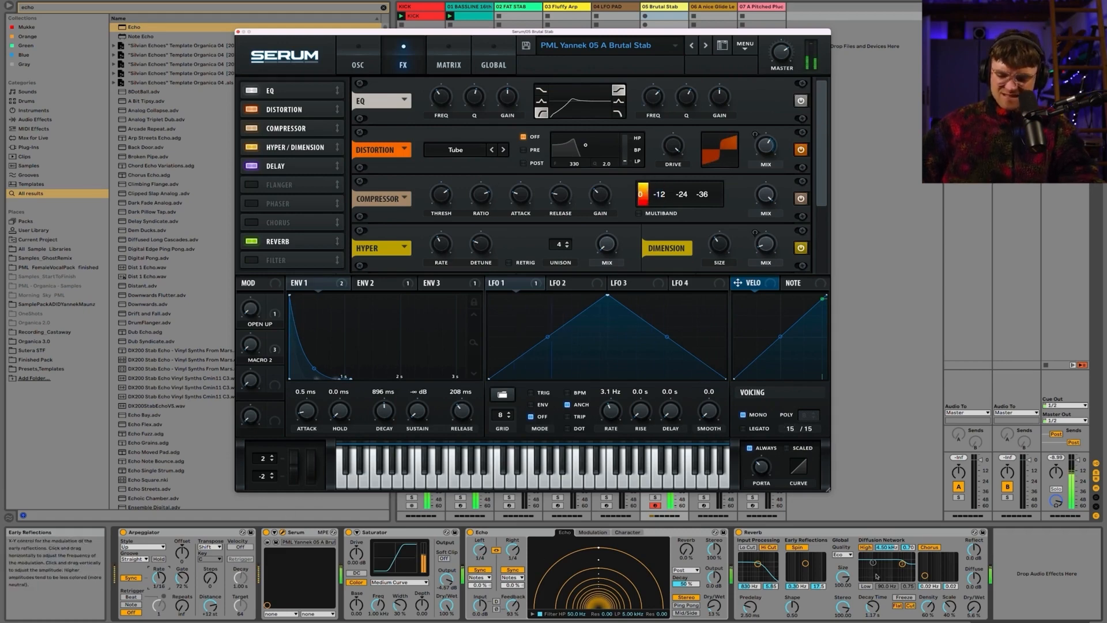
Lengthen Reverb's decay time and rebalance its Dry/Wet, comparing the Brutal Stab with the Fat Stab by arming each track
left_click_drag(981, 608, 981, 599)
left_click_drag(873, 607, 872, 599)
left_click_drag(974, 606, 973, 620)
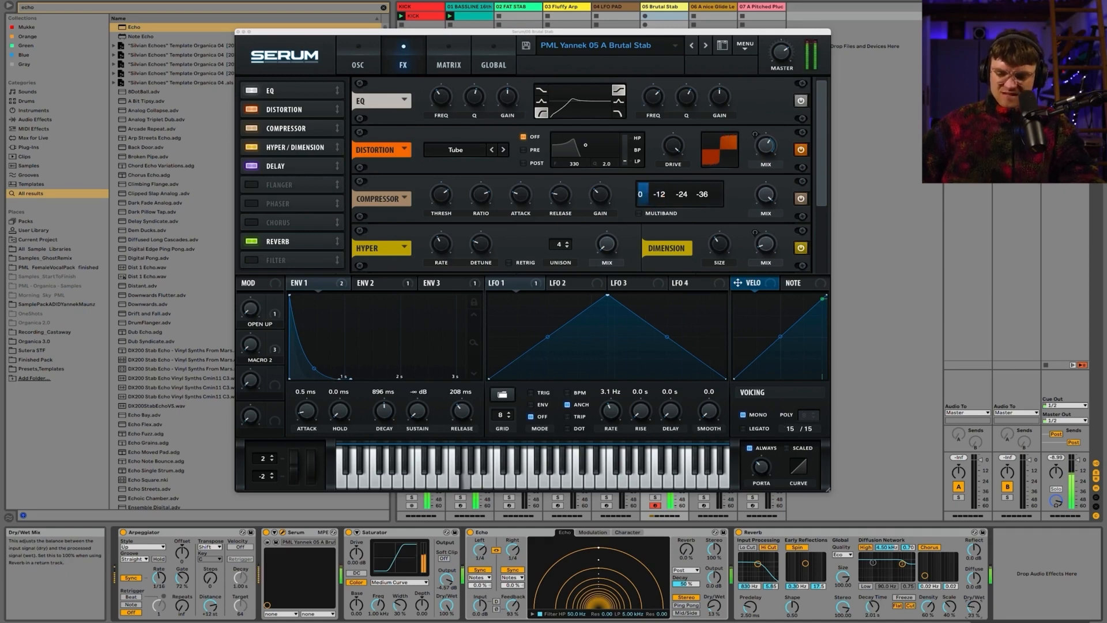
left_click(510, 506)
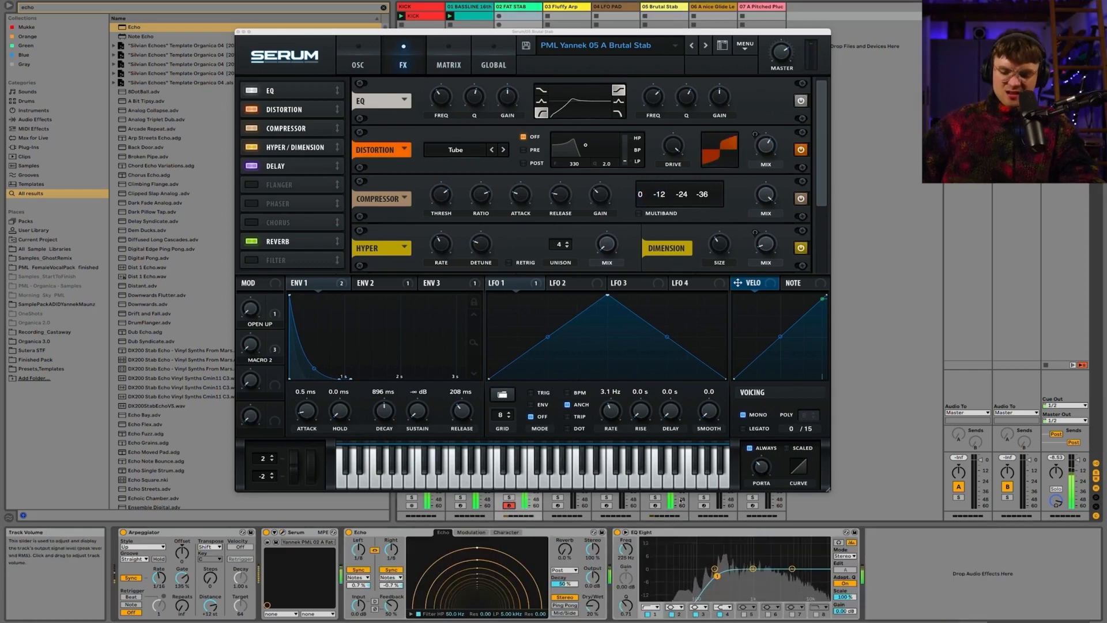
left_click(656, 505)
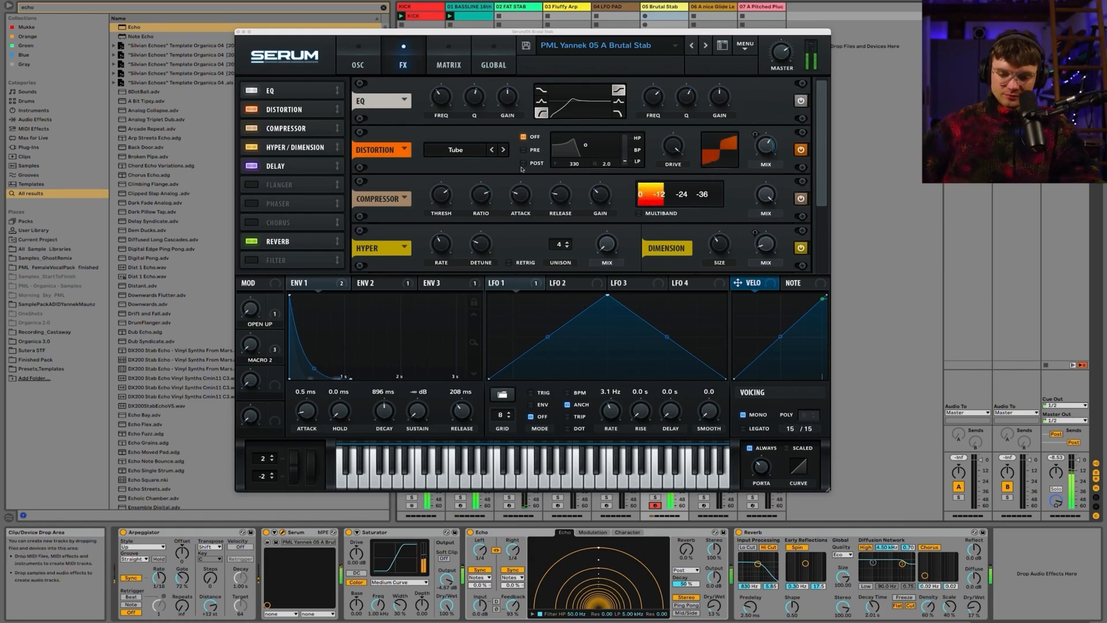
Cycle the Distortion type through Stomp Box, X-Shaper (Asym) and Rectify to Downsample, and lower its Drive
left_click(492, 151)
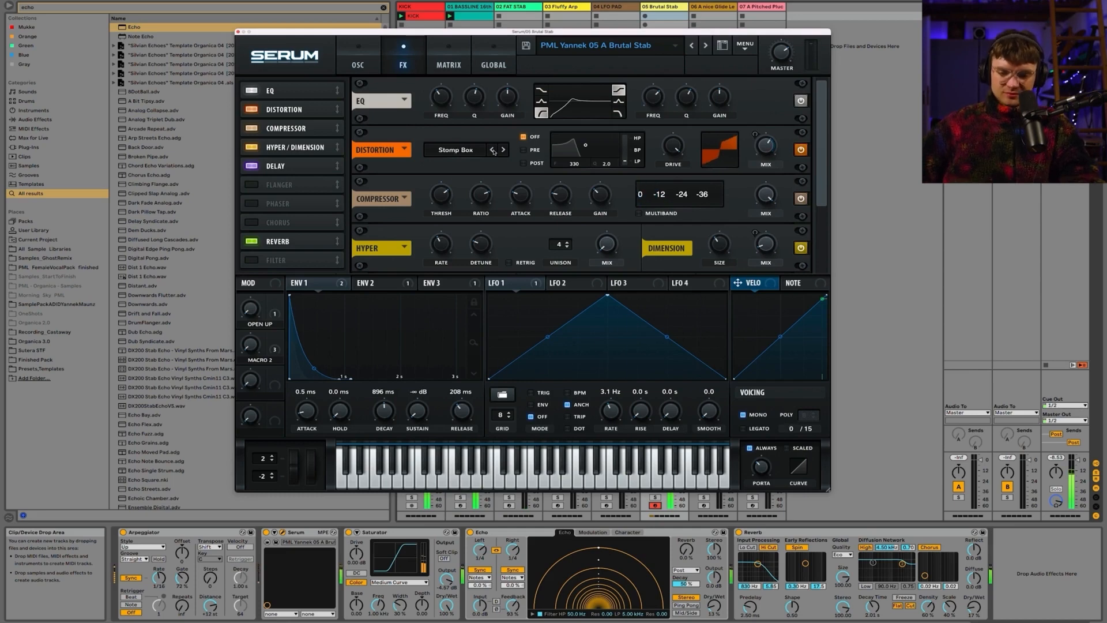
left_click(492, 151)
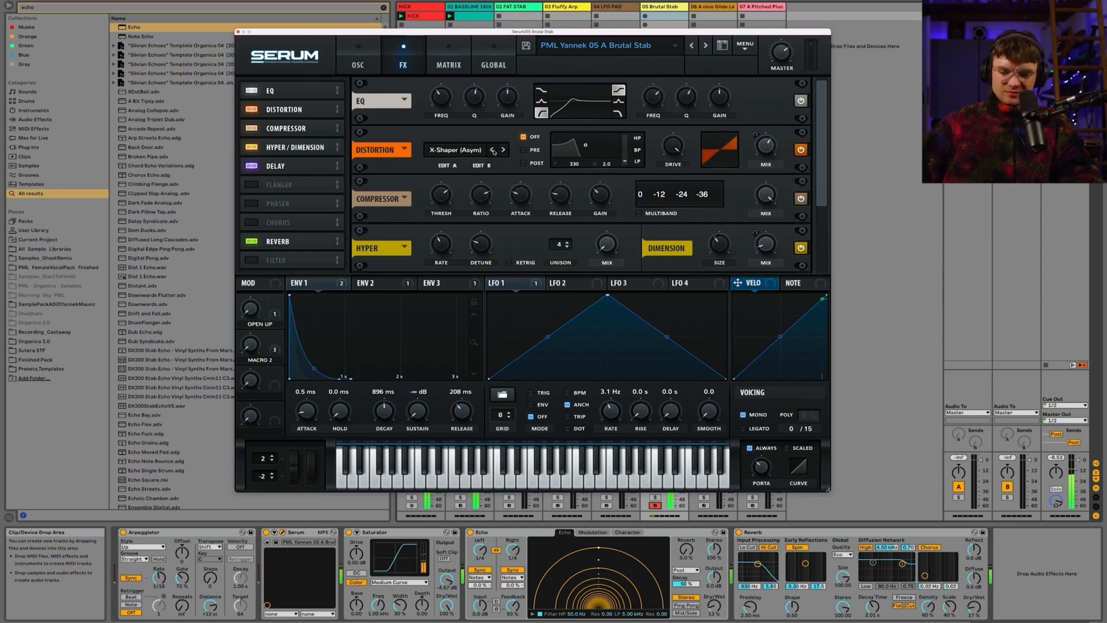
left_click(492, 151)
left_click(492, 151)
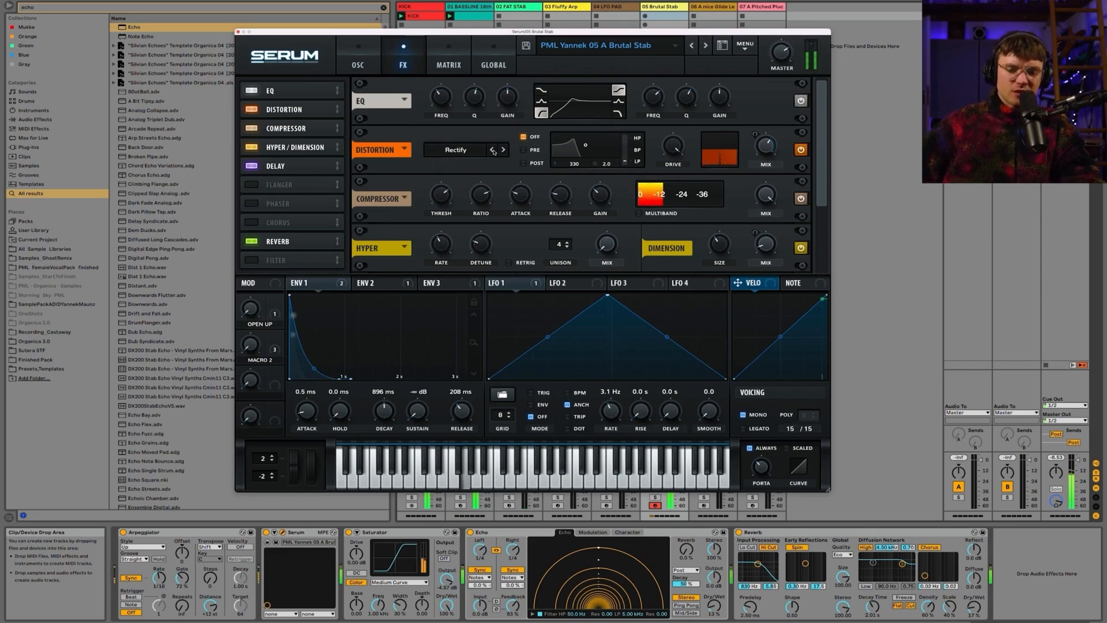
left_click(492, 151)
left_click(492, 150)
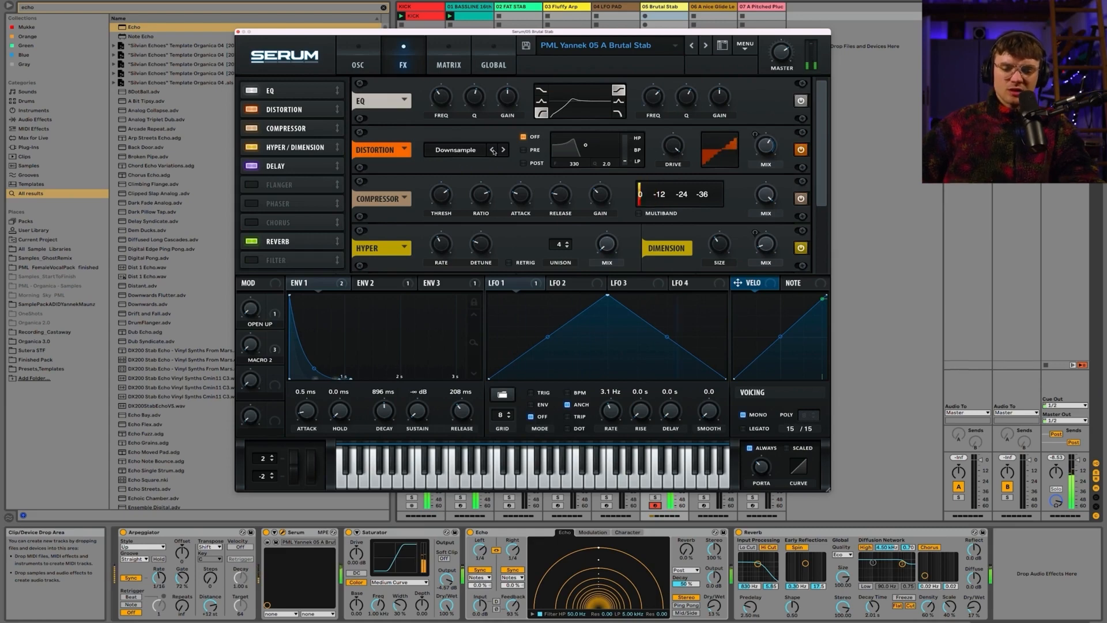
mouse_move(675, 166)
left_click_drag(676, 176, 677, 194)
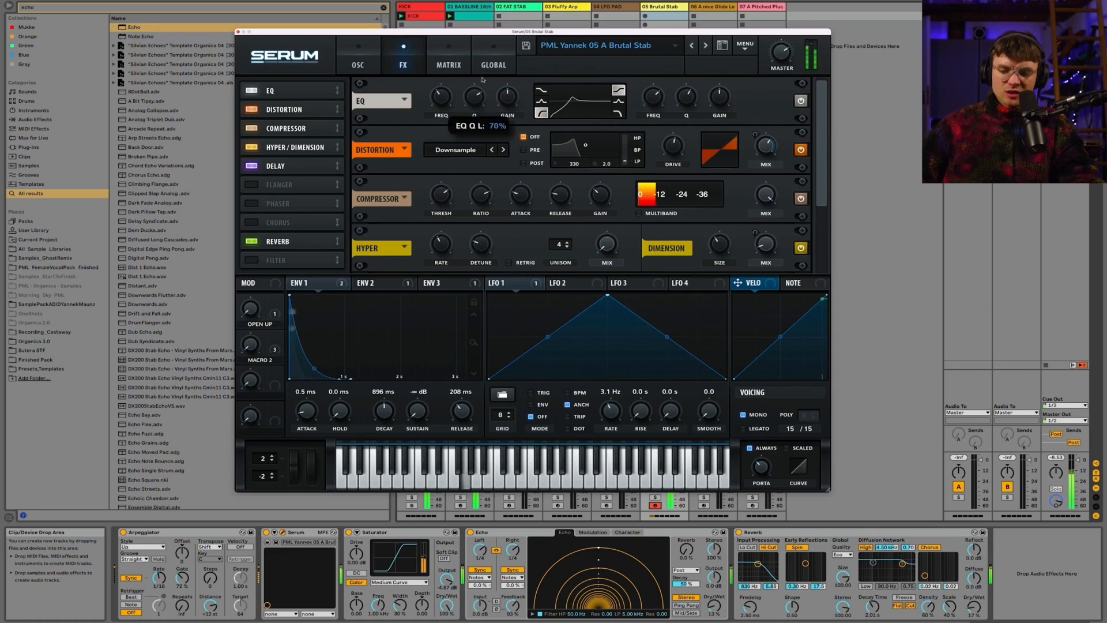
Raise the EQ's low-cut frequency and reduce its Q, comparing with the Fat Stab by arming each track
left_click_drag(439, 93, 439, 85)
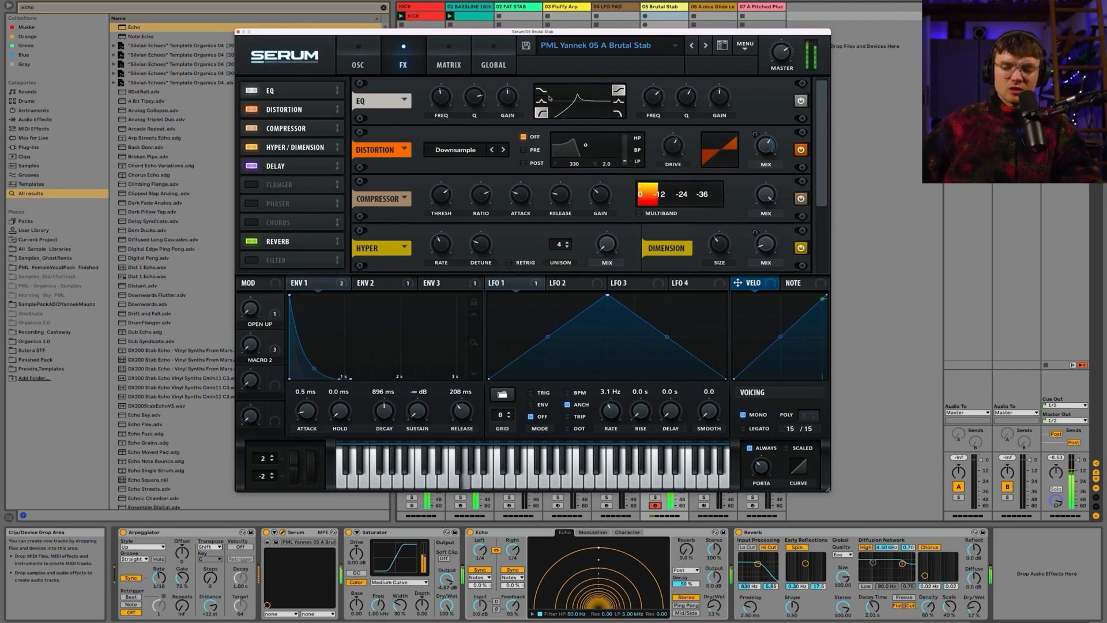
mouse_move(476, 101)
left_mouse_down()
mouse_move(449, 103)
mouse_move(443, 91)
mouse_move(469, 110)
left_mouse_up()
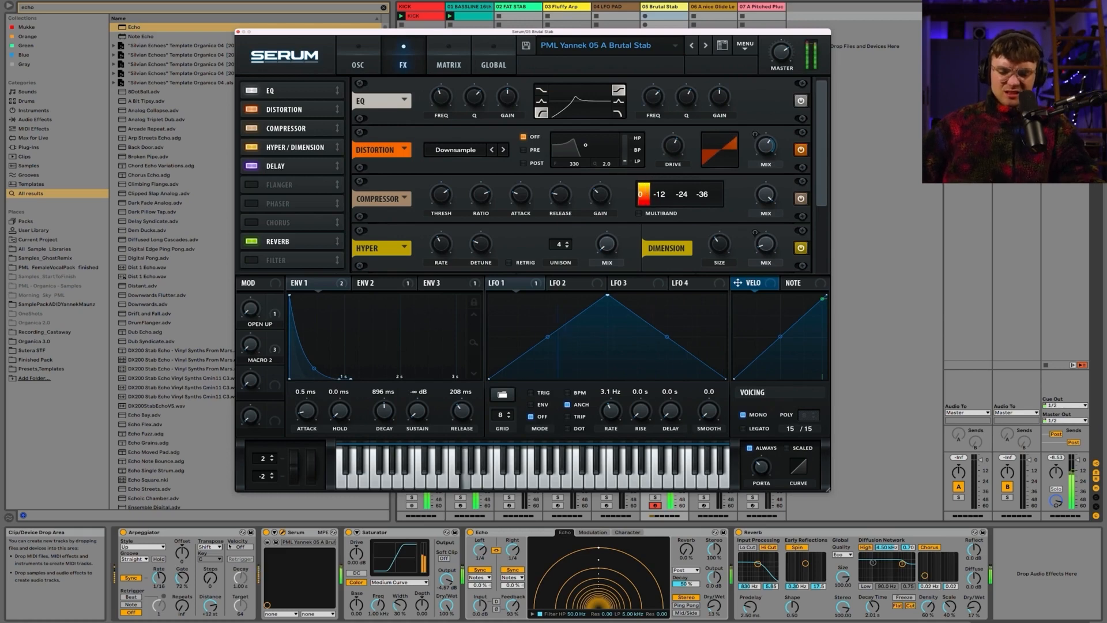
left_click(509, 505)
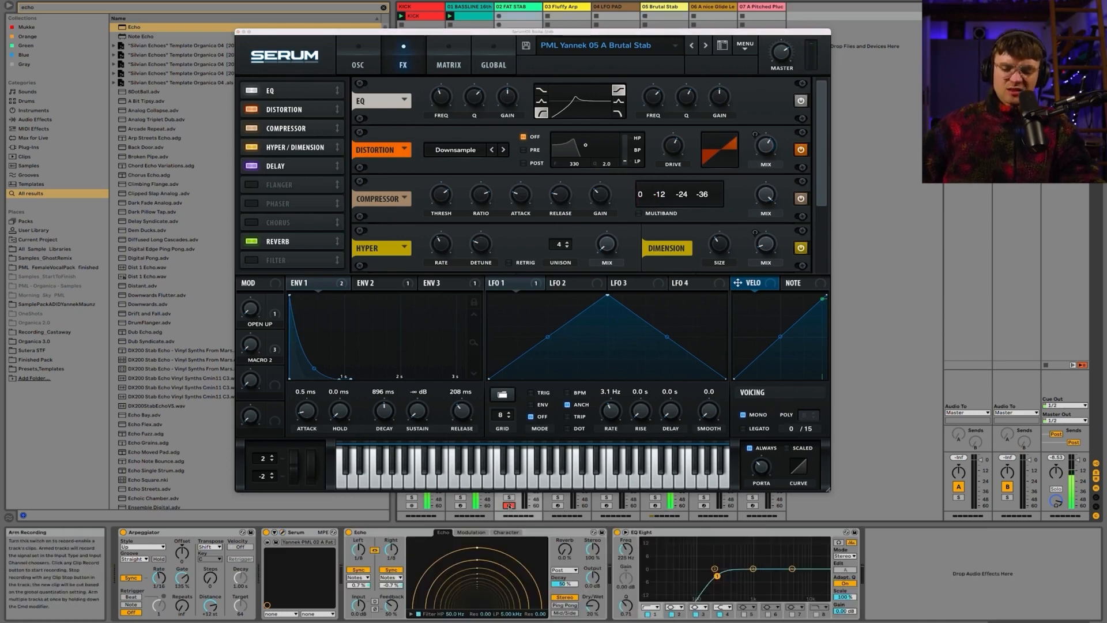
left_click(655, 505)
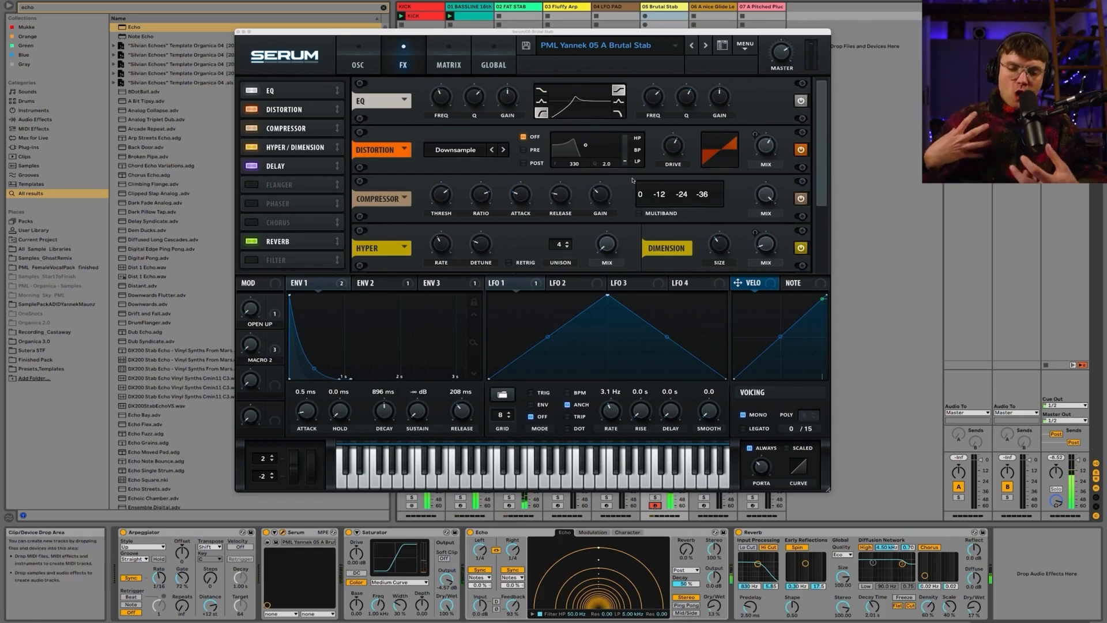
Cycle the Distortion type through Zero-Square, Sin Fold and Lin.Fold to Diode 2, adjusting its Drive and the Arpeggiator's synced rate
left_click(491, 150)
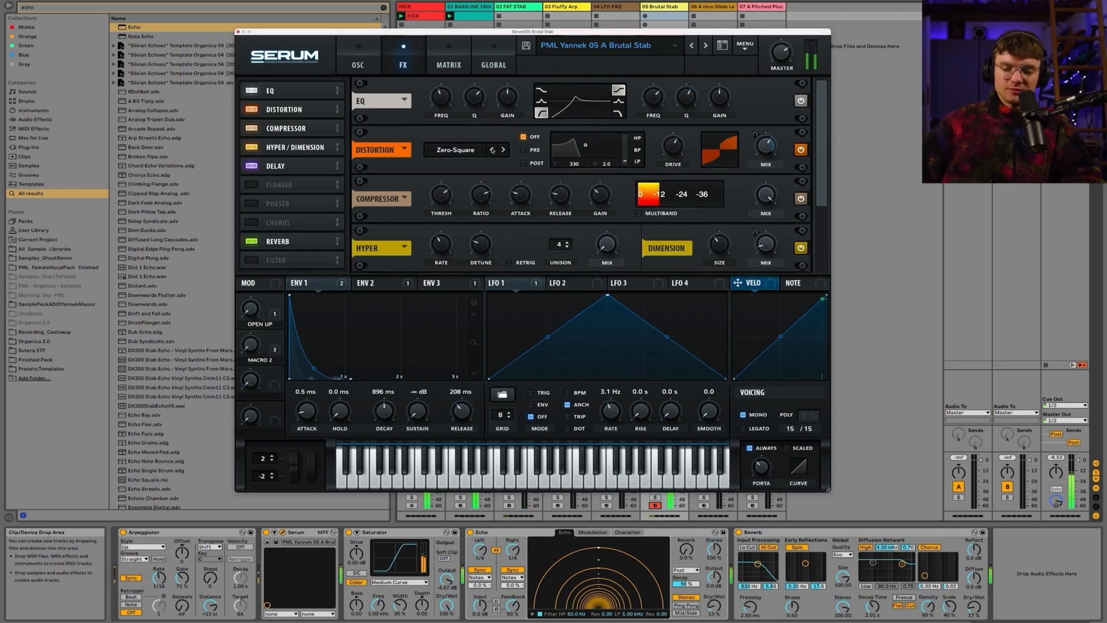
left_click(492, 150)
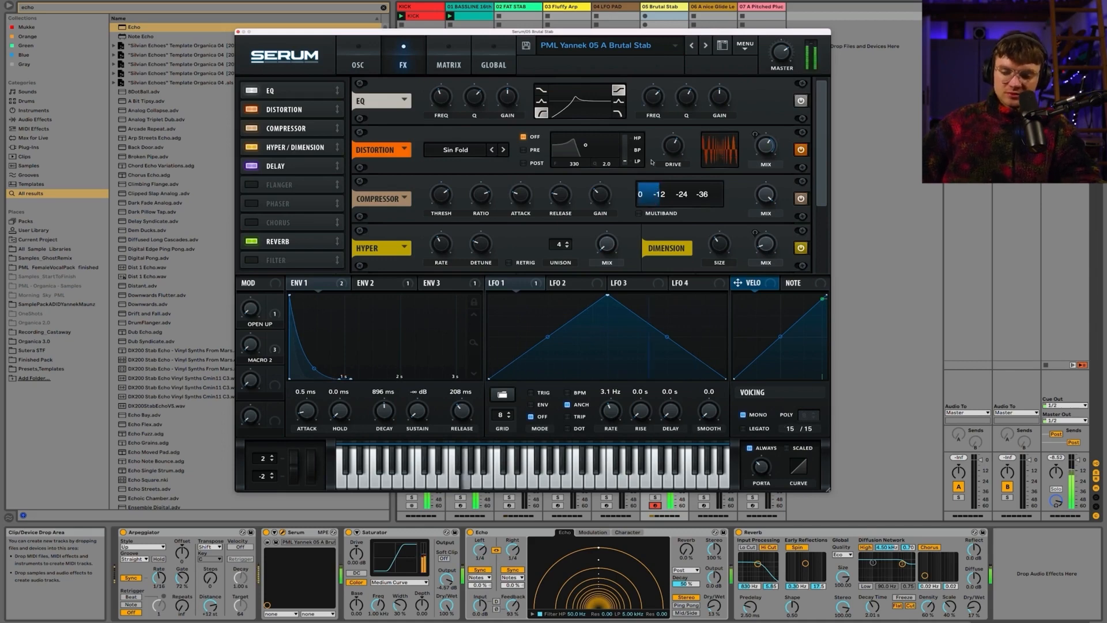
mouse_move(679, 154)
left_mouse_down()
mouse_move(674, 193)
mouse_move(676, 155)
left_mouse_up()
left_click(493, 150)
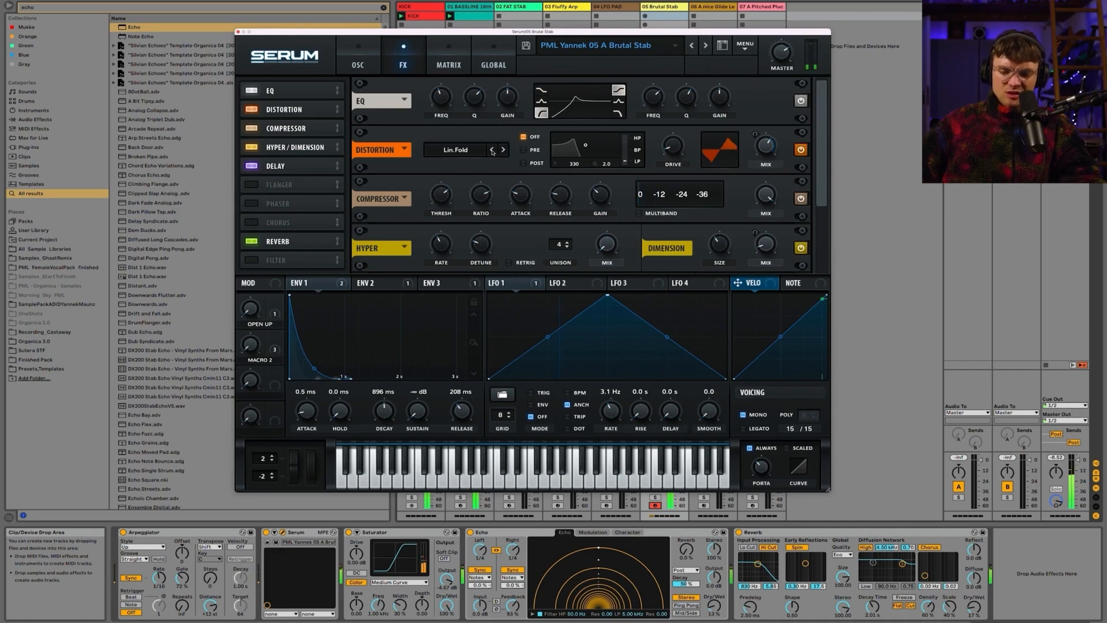
left_click(158, 578)
mouse_move(158, 578)
left_mouse_down()
mouse_move(158, 566)
mouse_move(159, 576)
left_mouse_up()
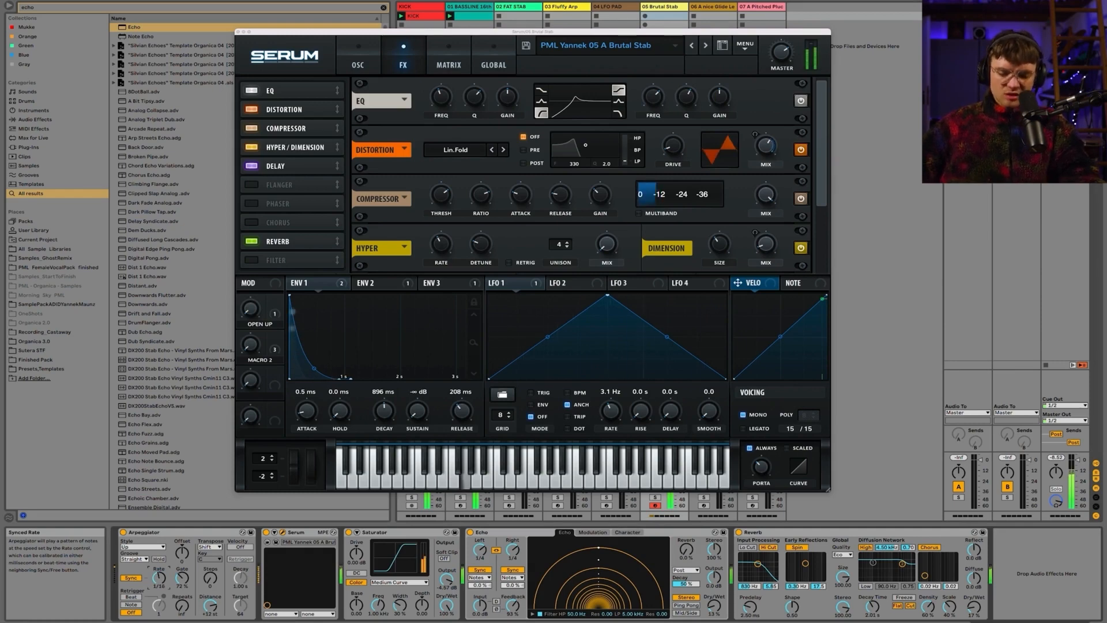
left_click(491, 150)
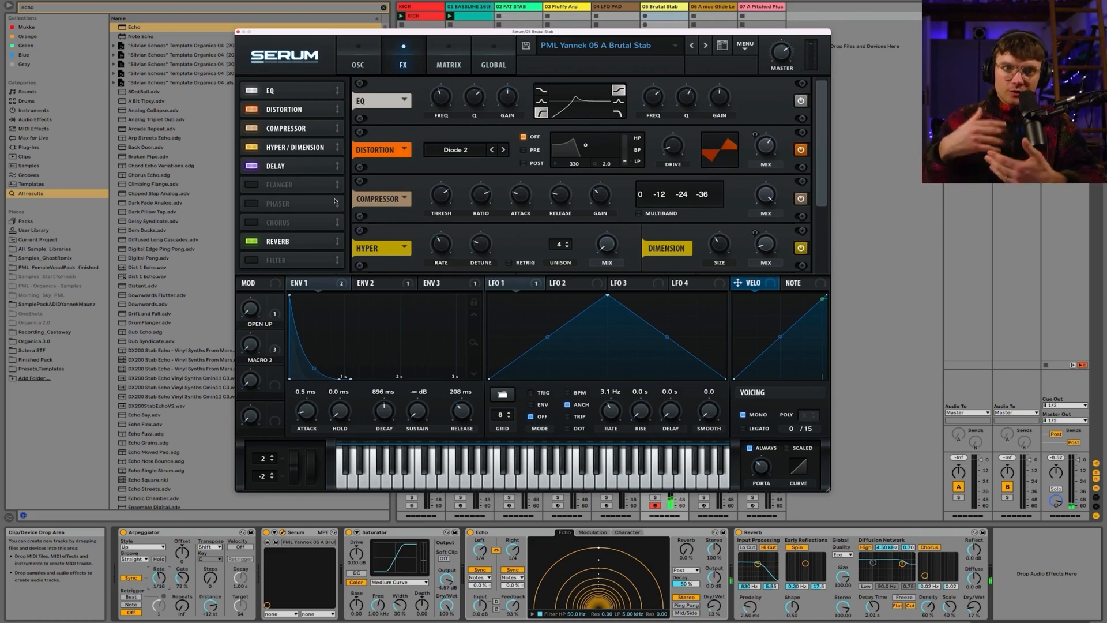
Arm the A Pitched Pluck track and open the effects of its Serum instrument
left_click(712, 7)
left_click(761, 7)
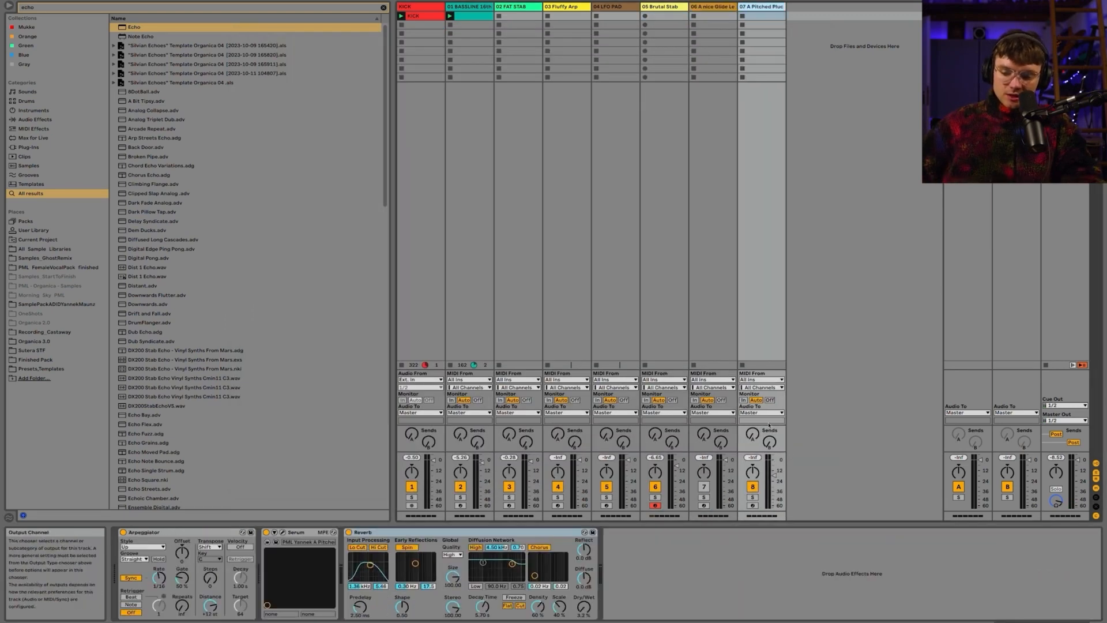
left_click(753, 506)
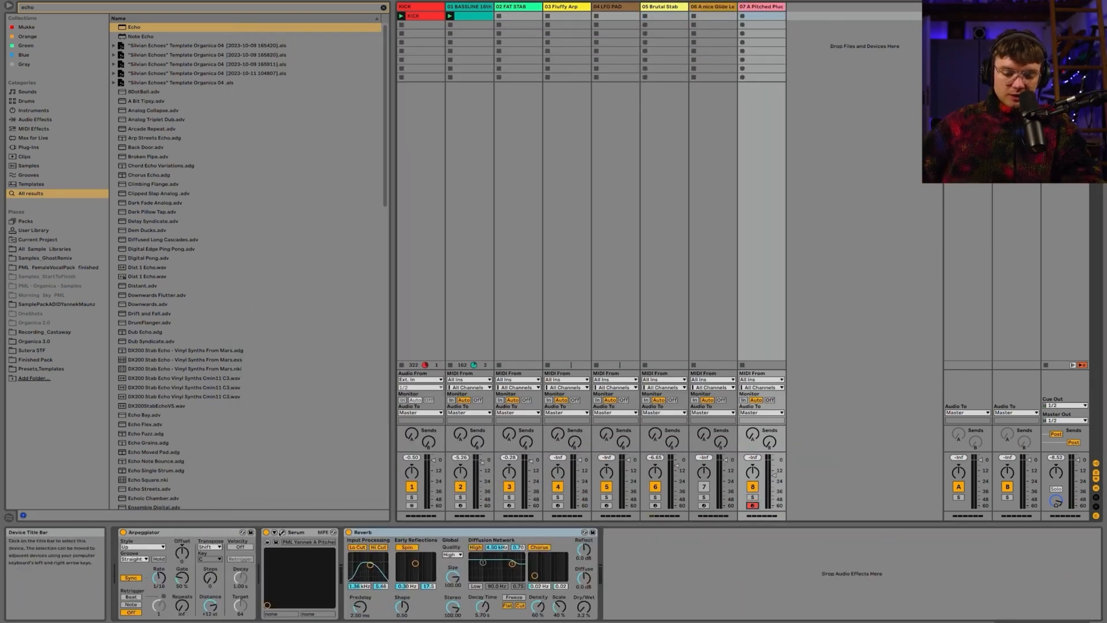
left_click(282, 531)
left_click(775, 476)
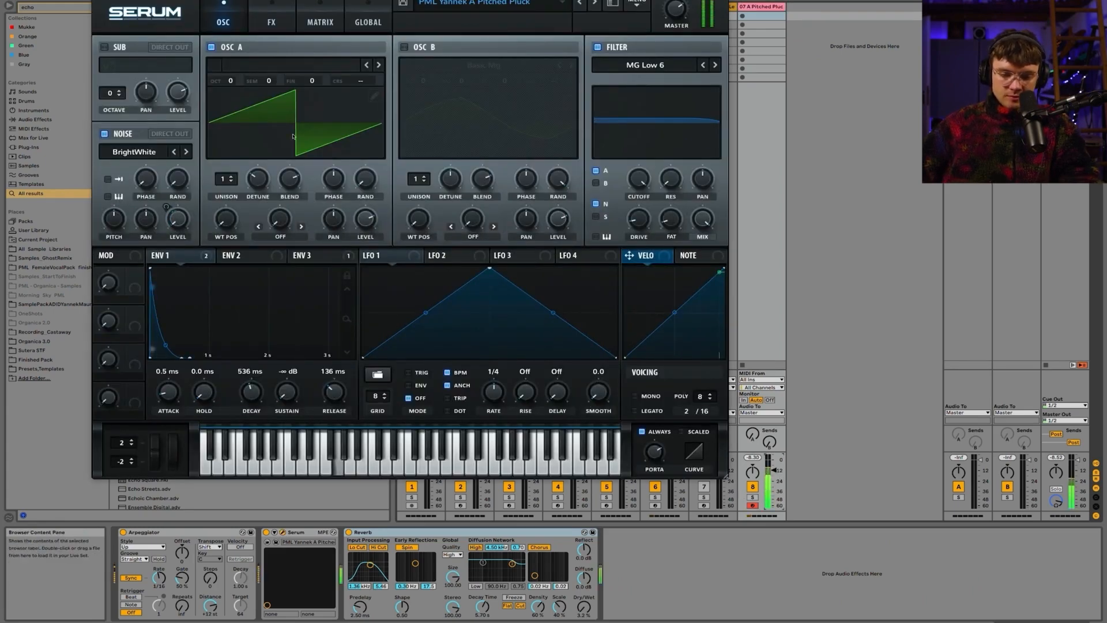
left_click(282, 27)
left_click(304, 26)
left_click(271, 23)
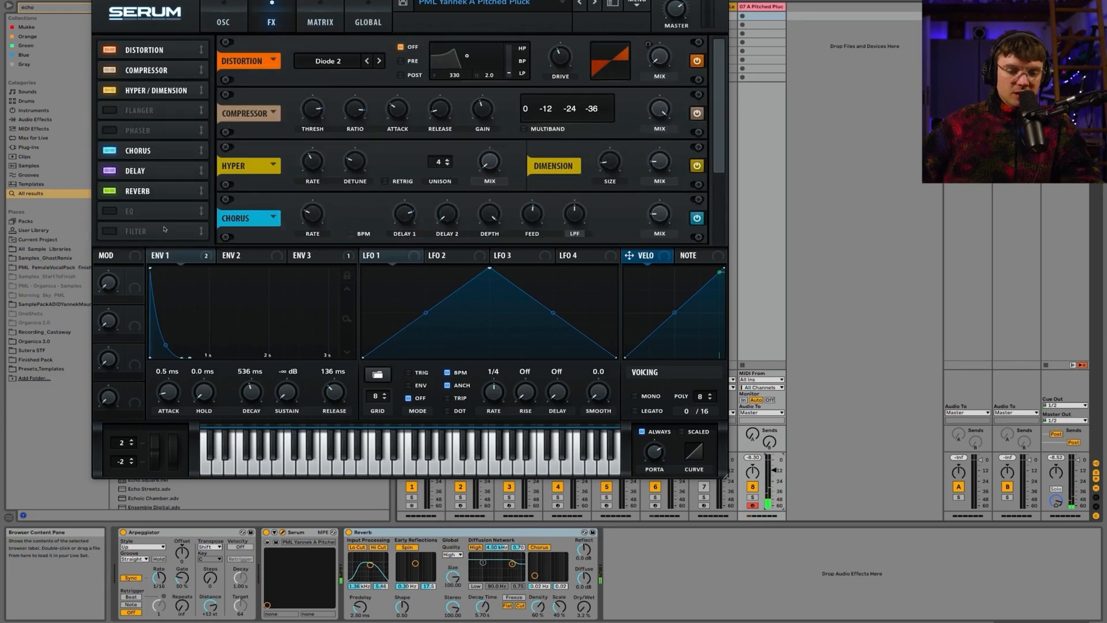
Enable the EQ at the start of the effects chain and set its low band to a low cut at about 530 Hz
left_click(111, 213)
left_click_drag(111, 213, 115, 51)
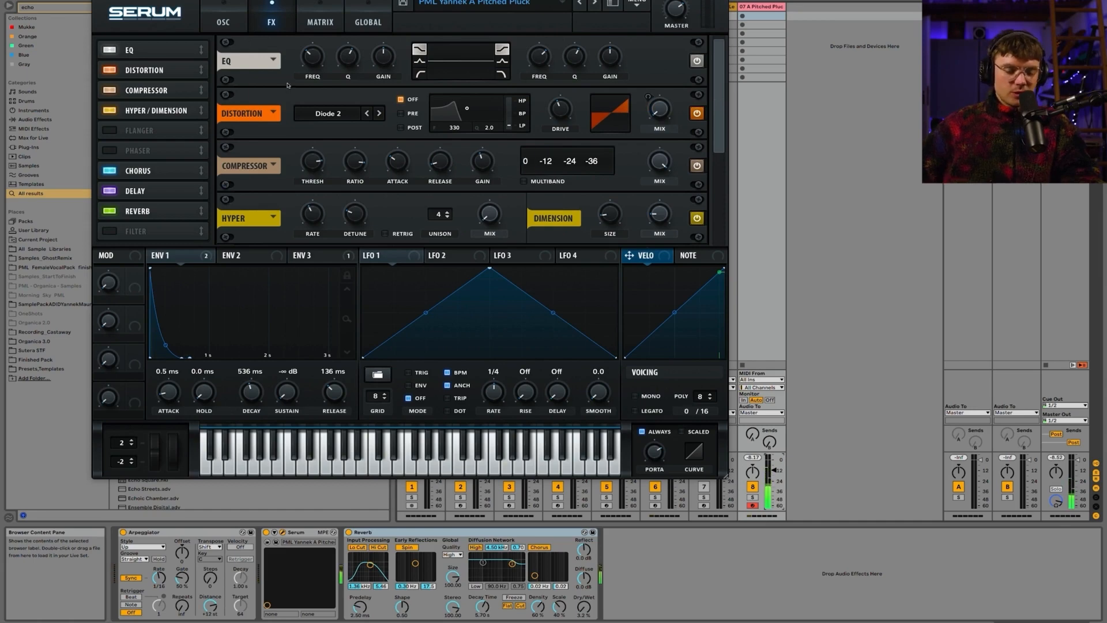
left_click(315, 24)
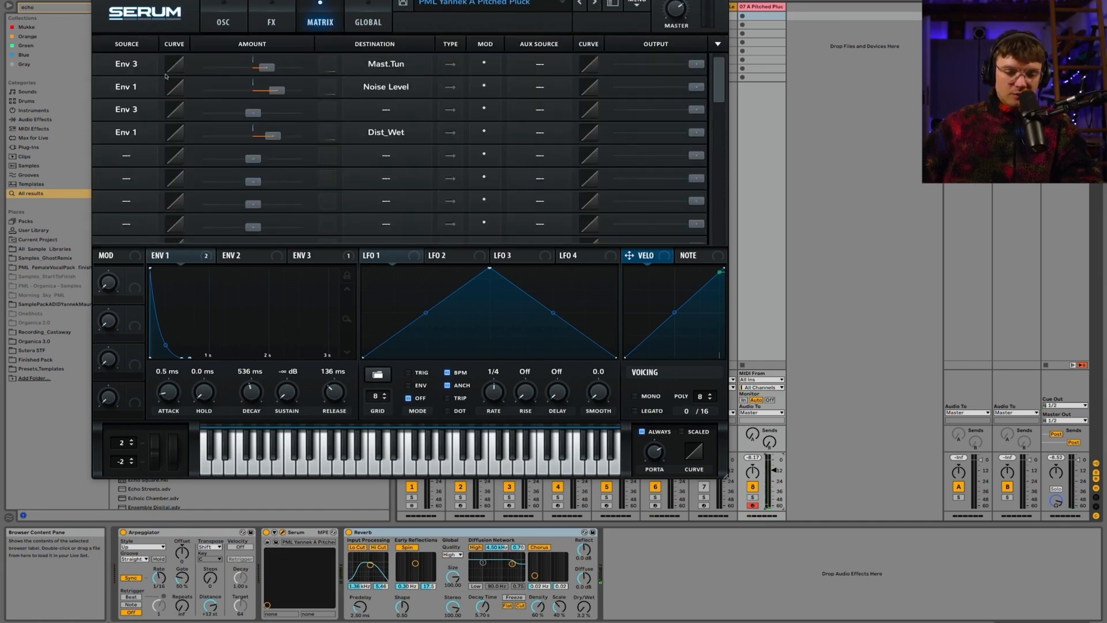
left_click(284, 25)
left_click(419, 74)
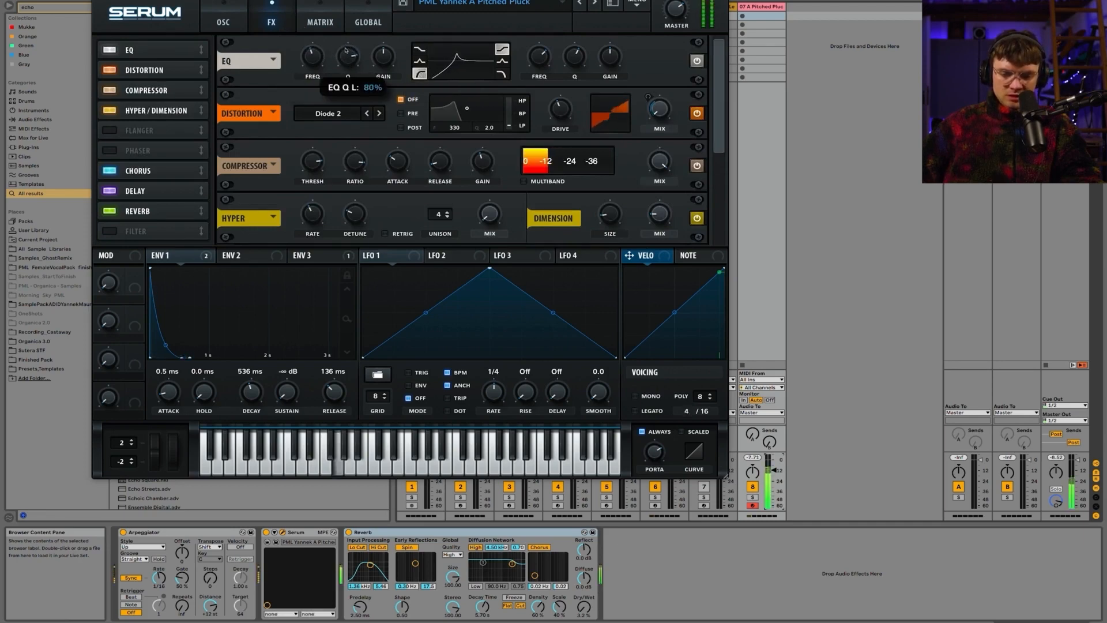
left_click_drag(311, 55, 308, 59)
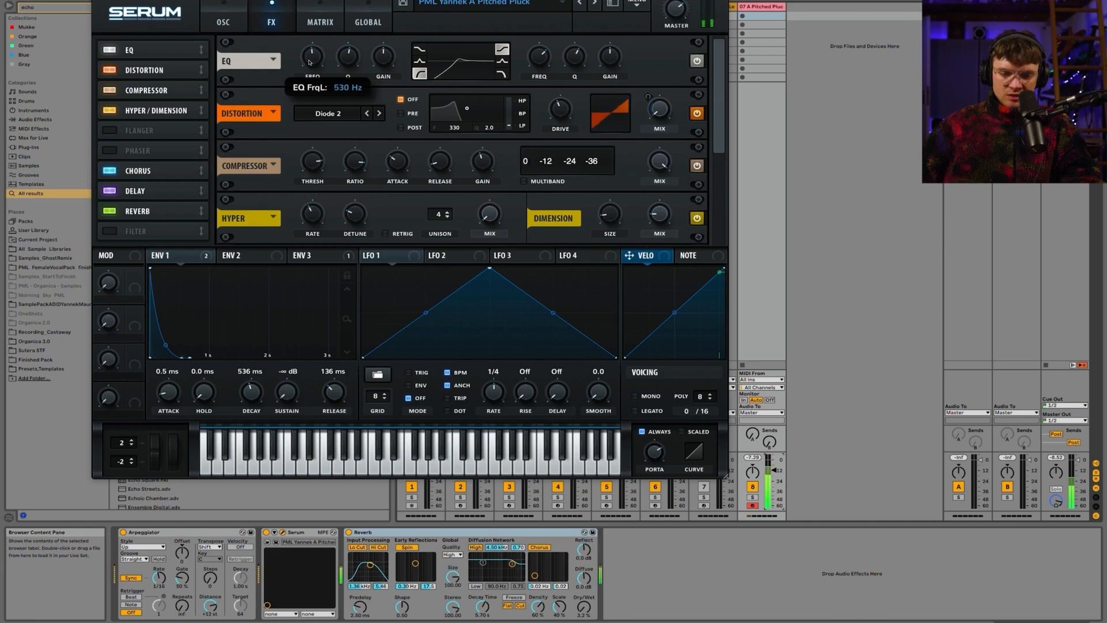
Set the Distortion to HardClip with about 50% mix and more Drive, comparing with the Fat Stab by arming each track
left_click_drag(657, 109, 657, 67)
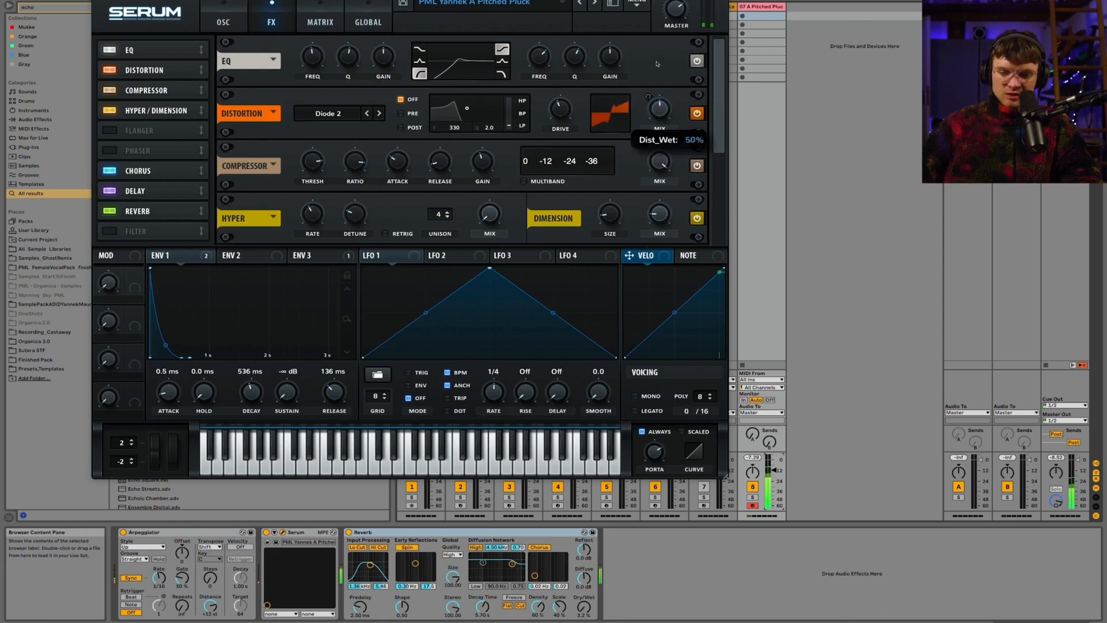
mouse_move(559, 109)
left_mouse_down()
mouse_move(559, 77)
mouse_move(559, 106)
left_mouse_up()
left_click(368, 113)
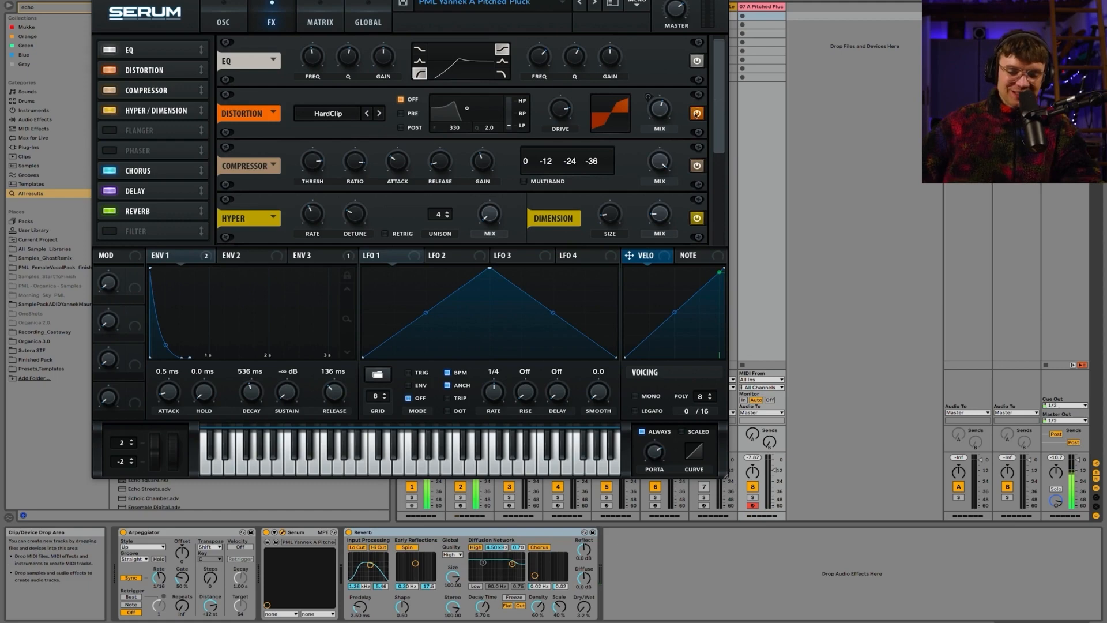
left_click(696, 114)
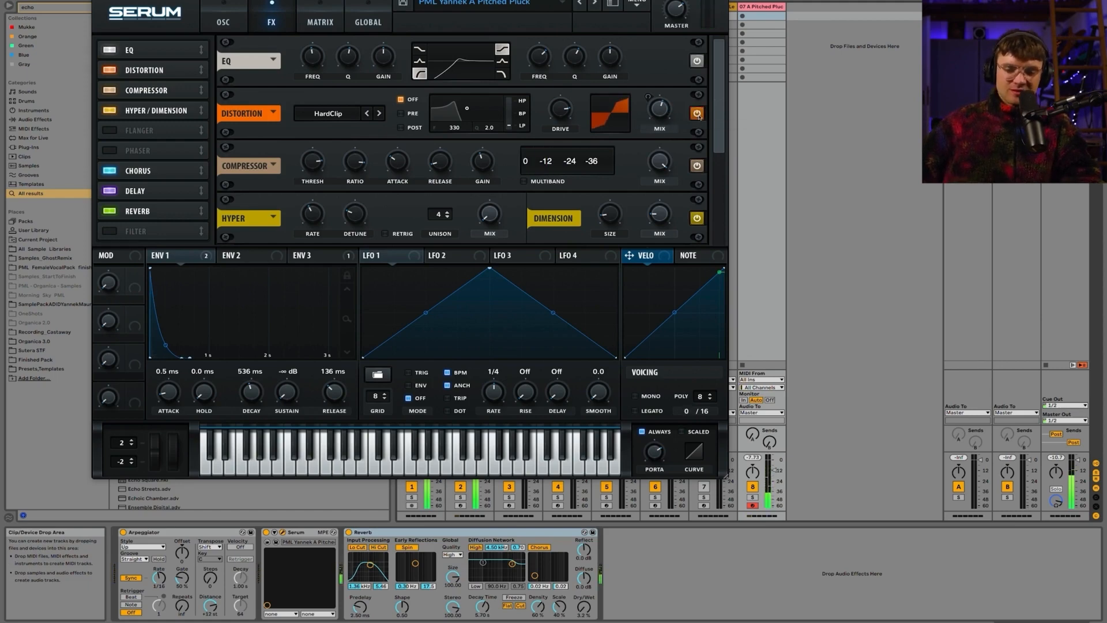
left_click(509, 505)
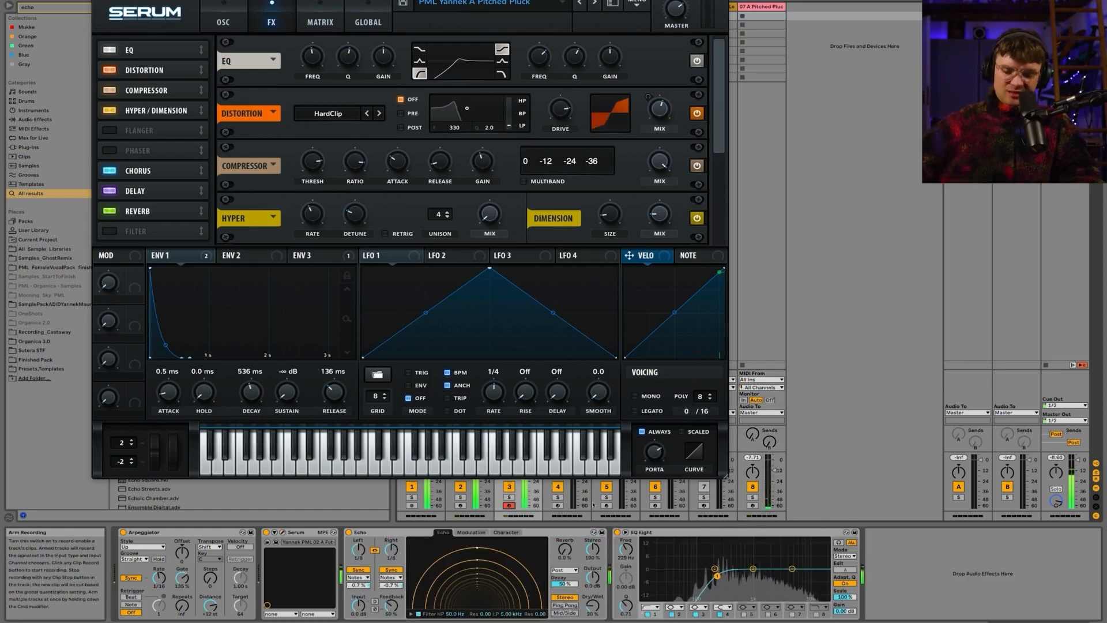
left_click(752, 505)
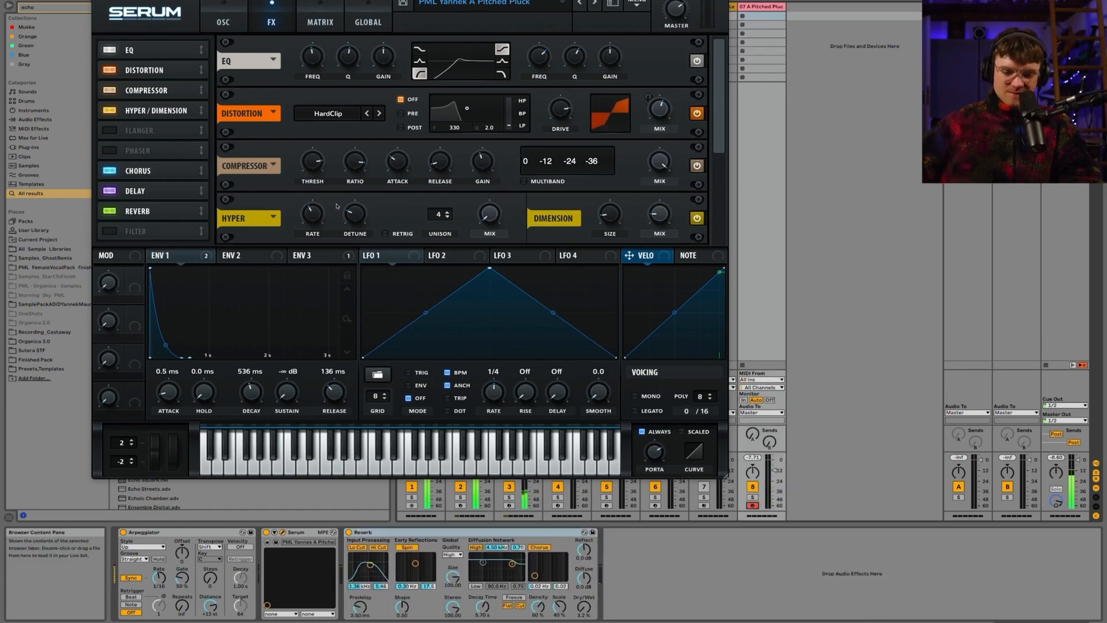
Enable the Phaser at the start of the effects chain, ahead of the EQ, and sync its rate to BPM
left_click_drag(153, 151, 142, 46)
left_click(115, 50)
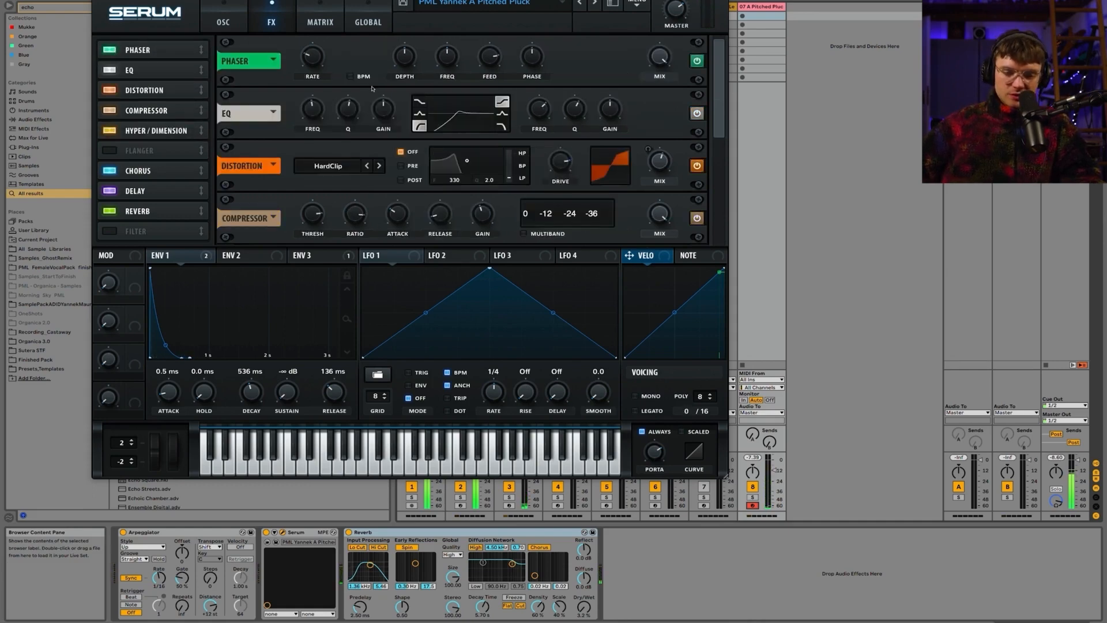
mouse_move(323, 64)
left_mouse_down()
mouse_move(323, 106)
mouse_move(309, 57)
left_mouse_up()
Raise the Phaser's Feedback and Depth and try out its stereo Phase setting
mouse_move(405, 58)
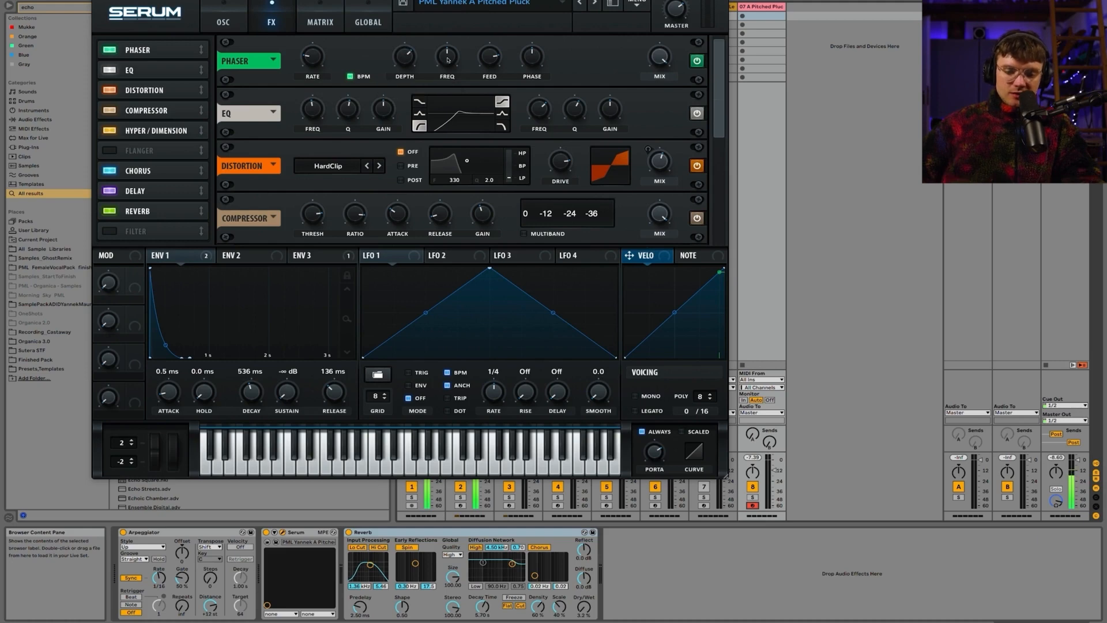
left_click_drag(499, 59, 500, 49)
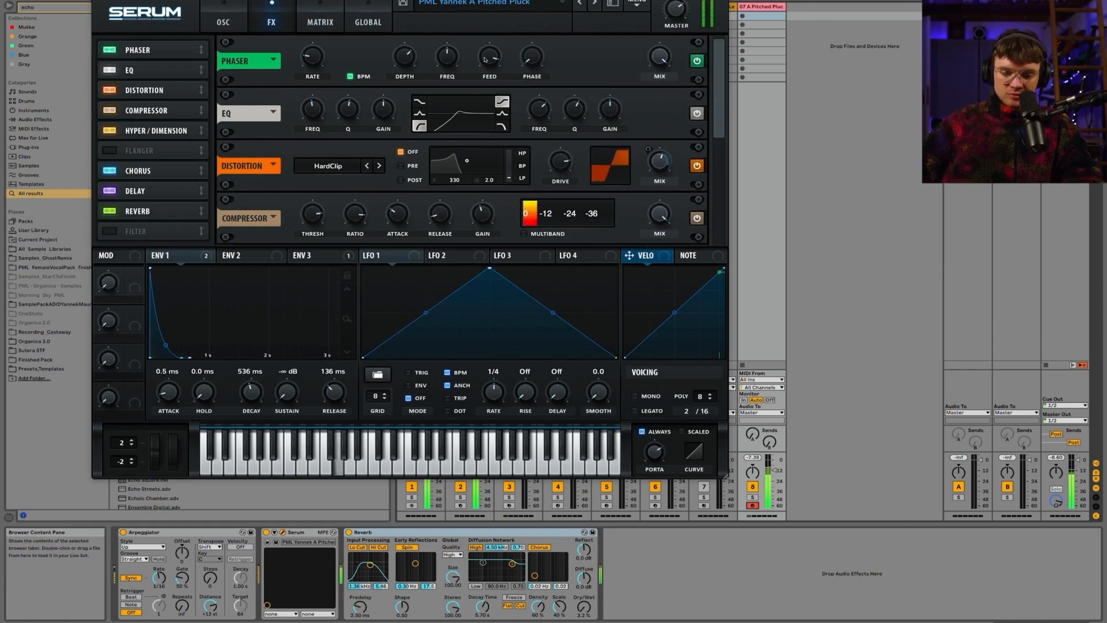
left_click_drag(536, 58, 533, 40)
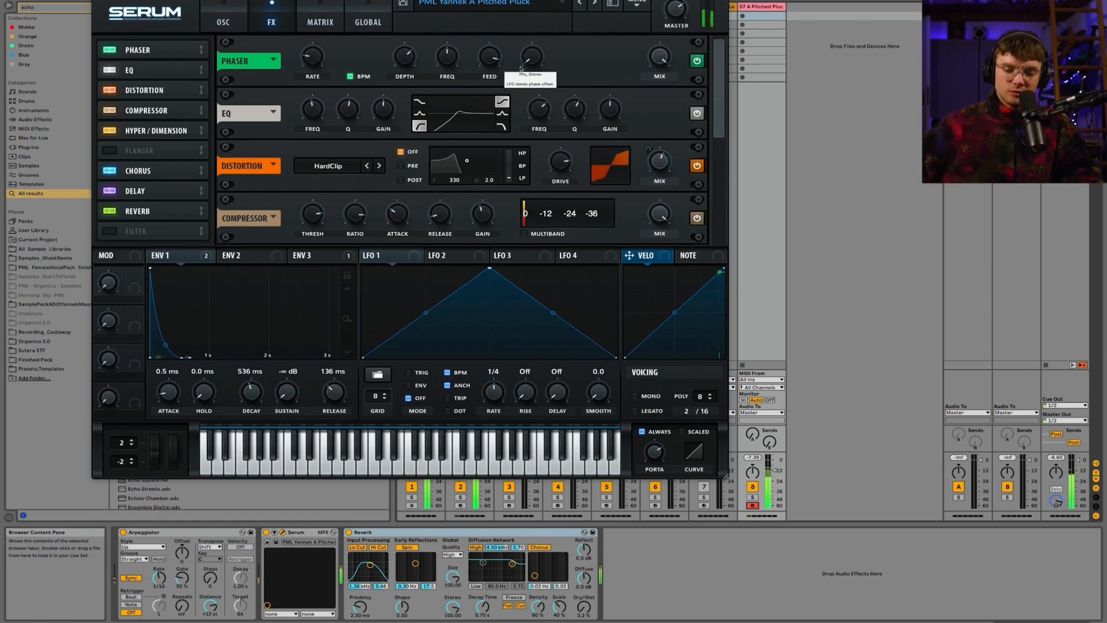
left_click_drag(405, 58, 411, 41)
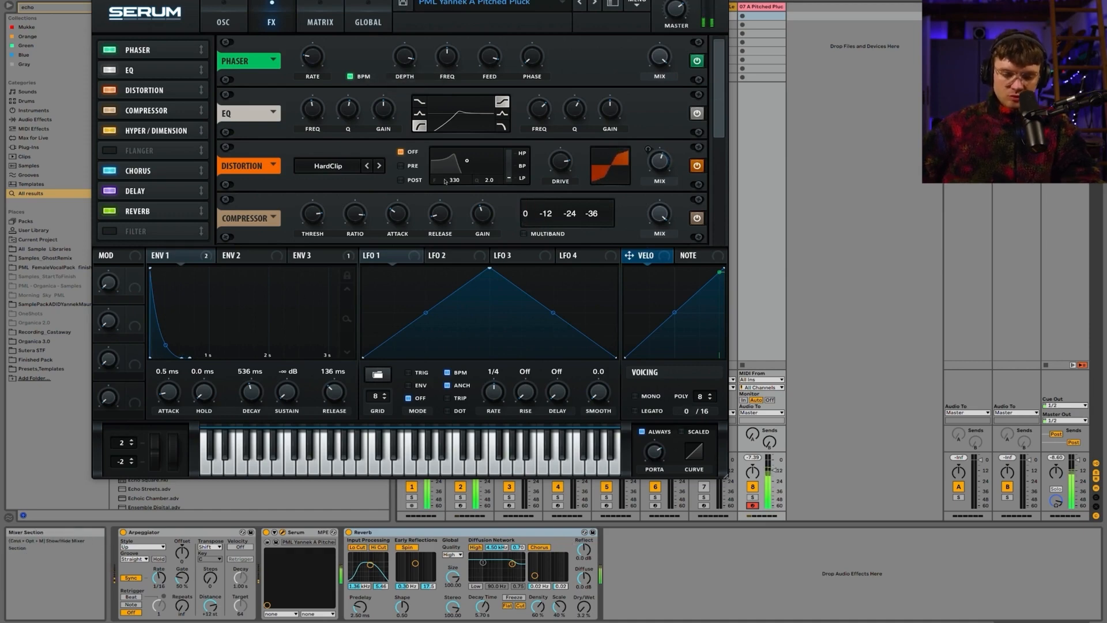
Move the EQ, Distortion and Compressor behind the Reverb in the effects chain, in that order
left_click_drag(719, 125, 718, 209)
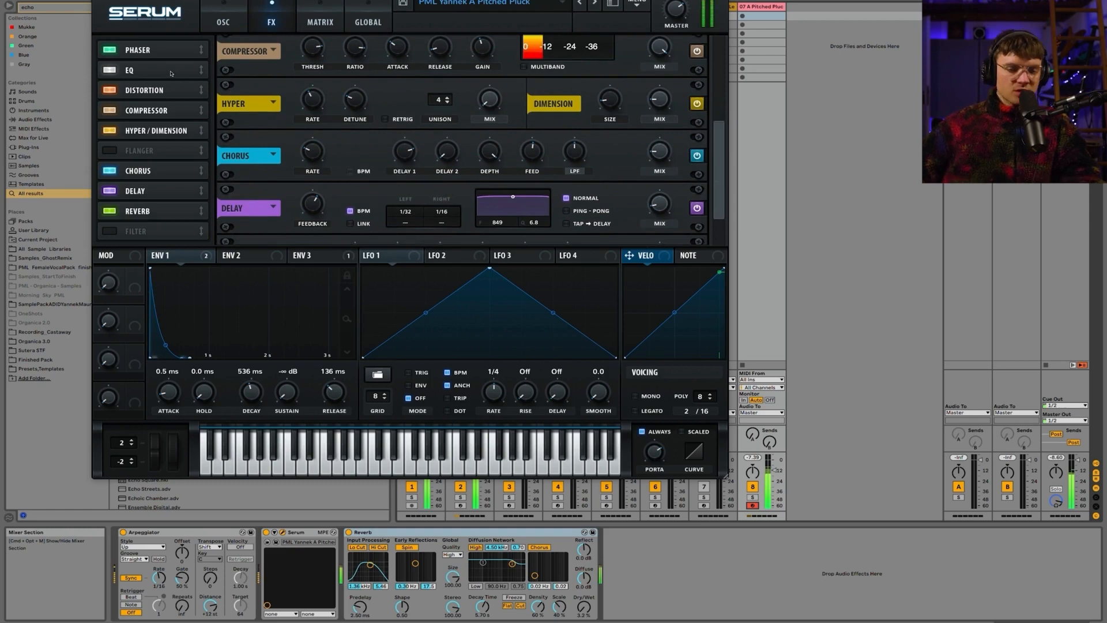
left_click_drag(140, 92, 140, 212)
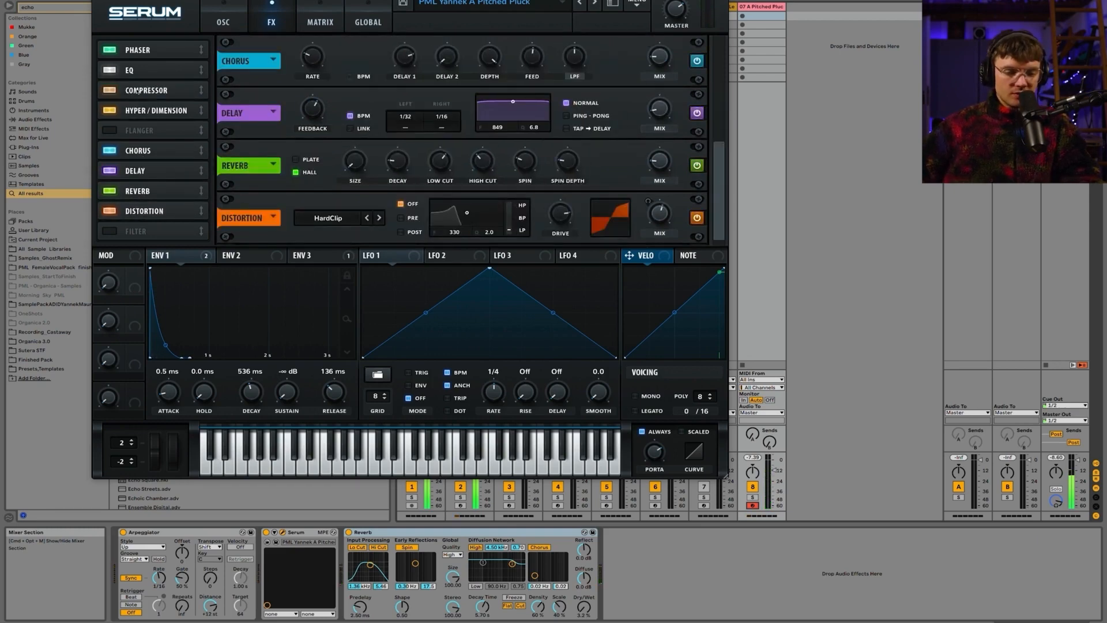
left_click_drag(132, 74, 138, 188)
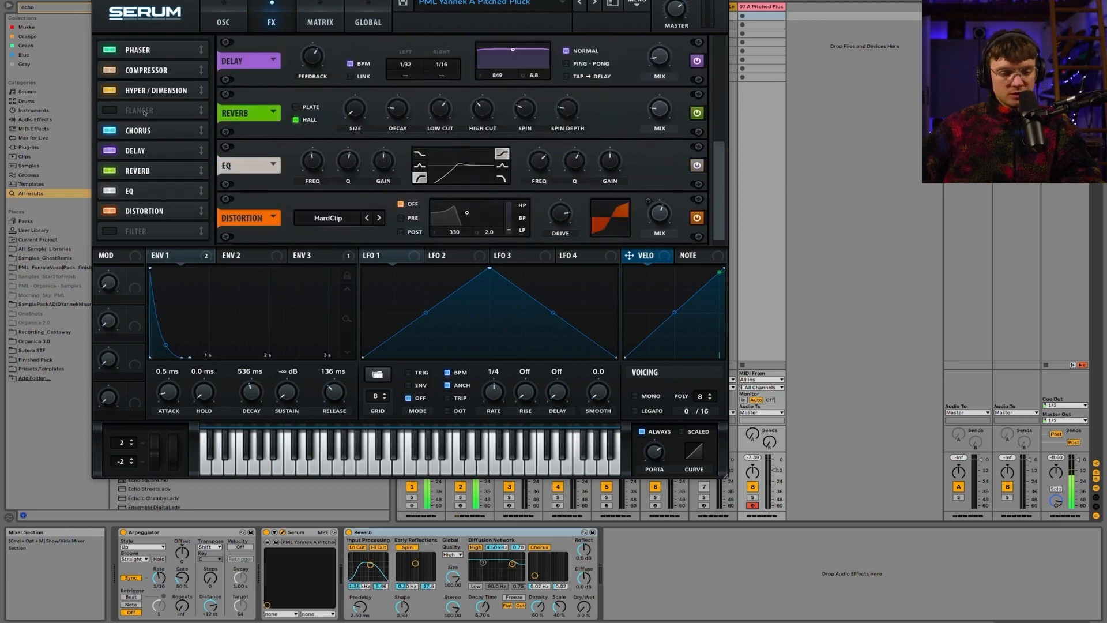
left_click_drag(136, 74, 145, 219)
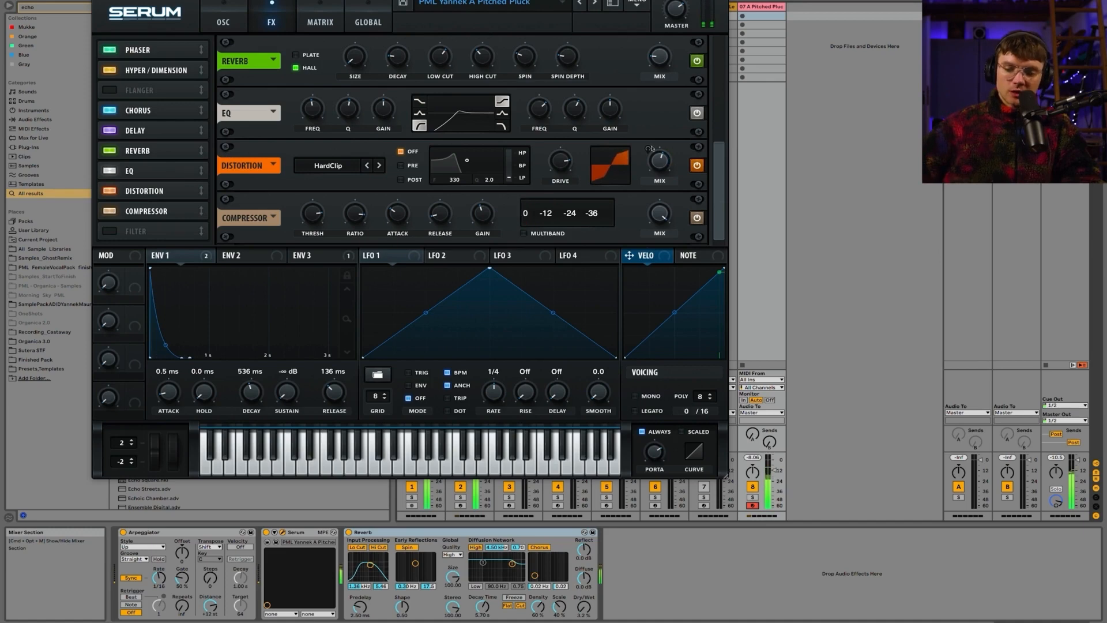
Set the Delay's left and right times to 1/8 with slight offsets, comparing with the Fat Stab by arming each track
left_click_drag(720, 162, 721, 116)
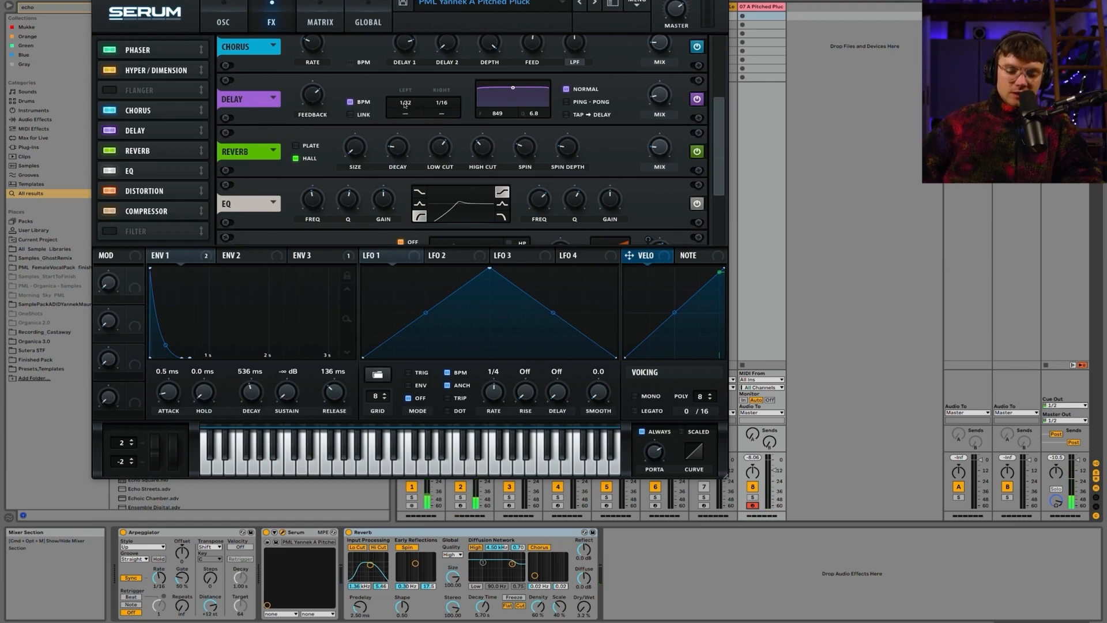
mouse_move(405, 105)
left_mouse_down()
mouse_move(405, 94)
mouse_move(452, 86)
mouse_move(448, 112)
mouse_move(407, 117)
left_mouse_up()
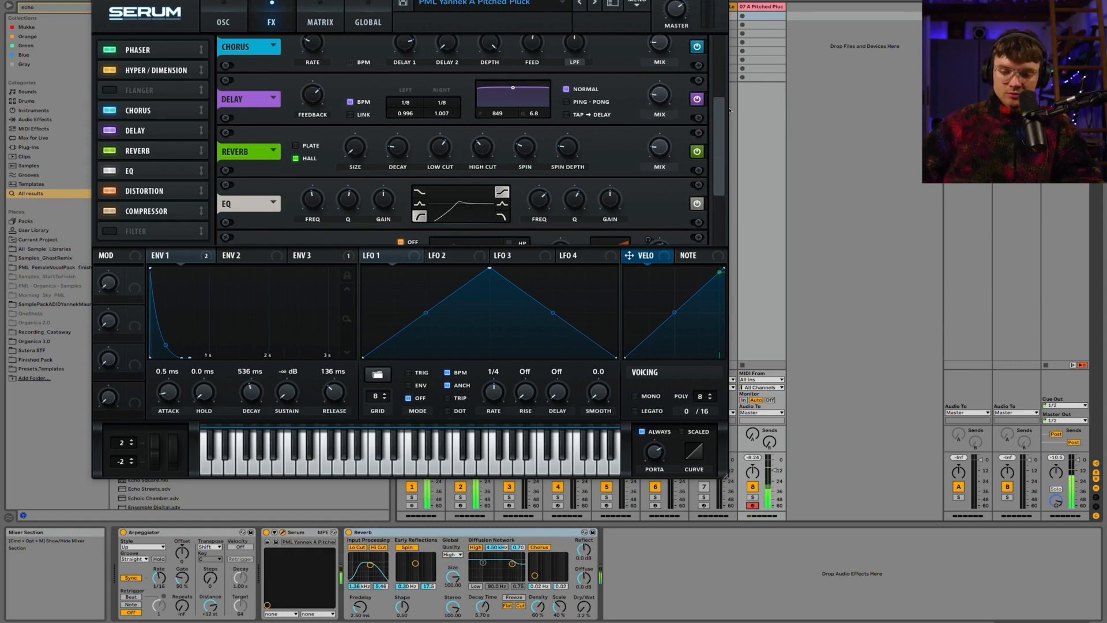
scroll(723, 133, "down", 1)
scroll(723, 133, "down", 1)
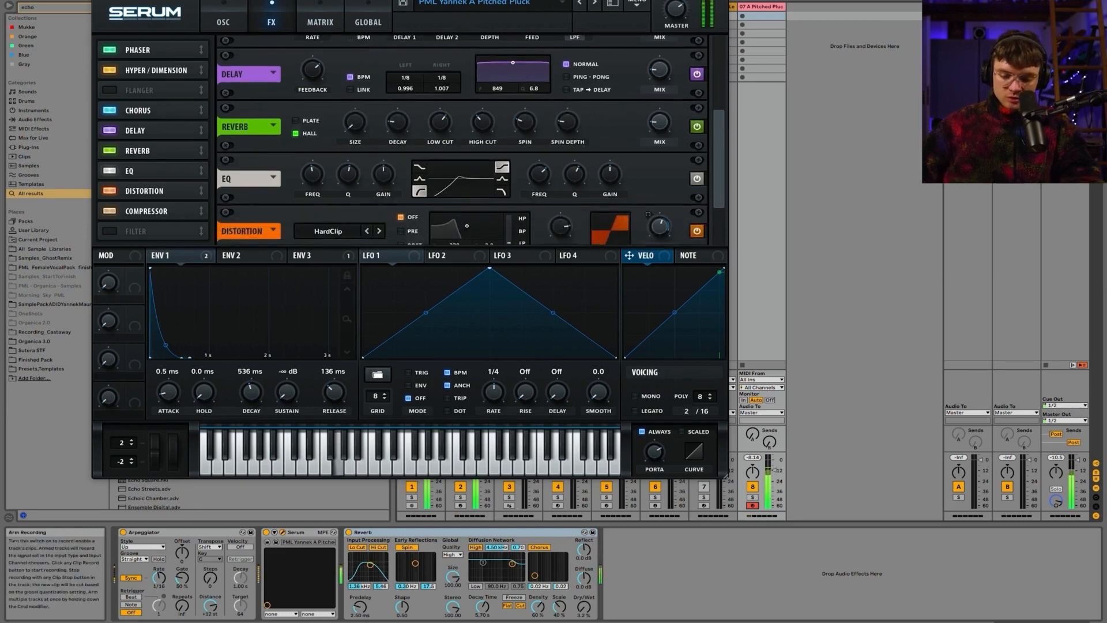
left_click(508, 506)
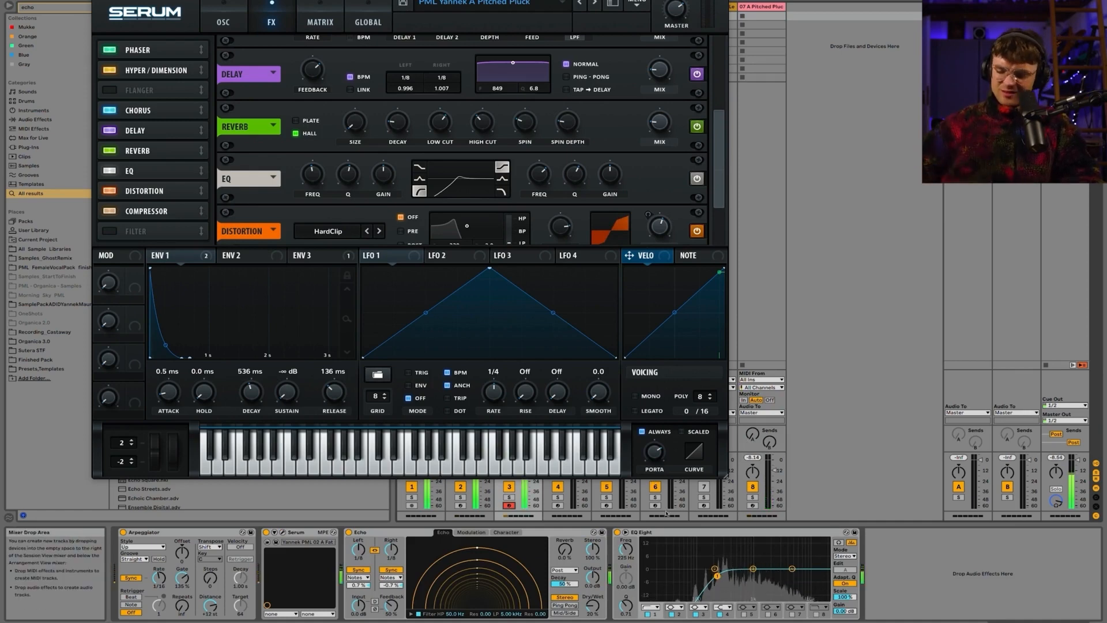
left_click(752, 505)
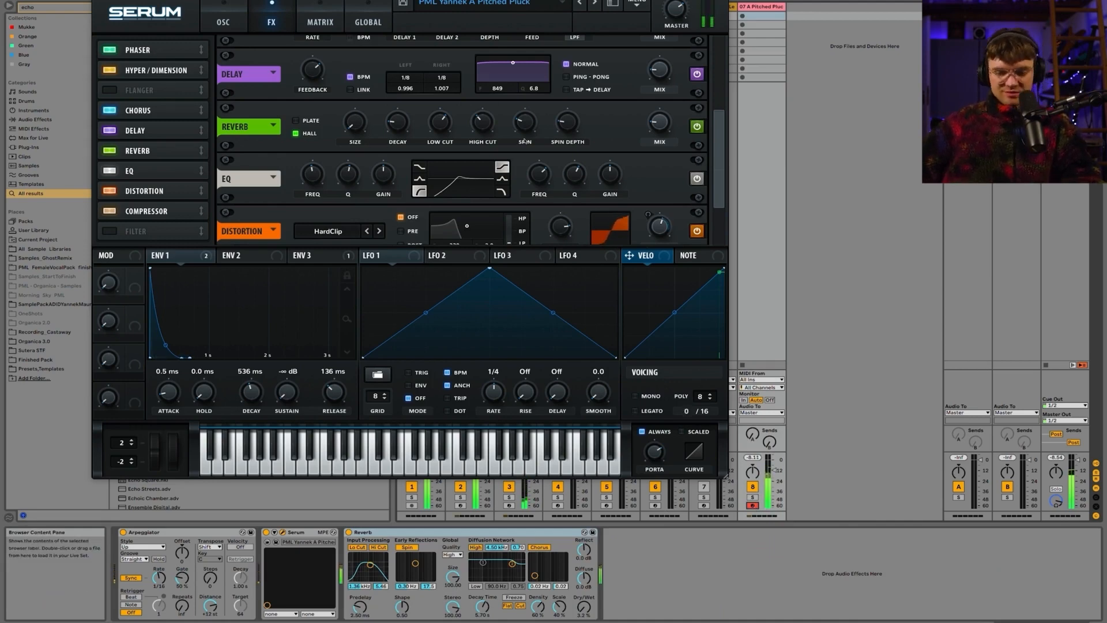
Lower the phaser's frequency to 46 Hz, reduce its mix, and switch the phaser off
left_click_drag(720, 154, 721, 82)
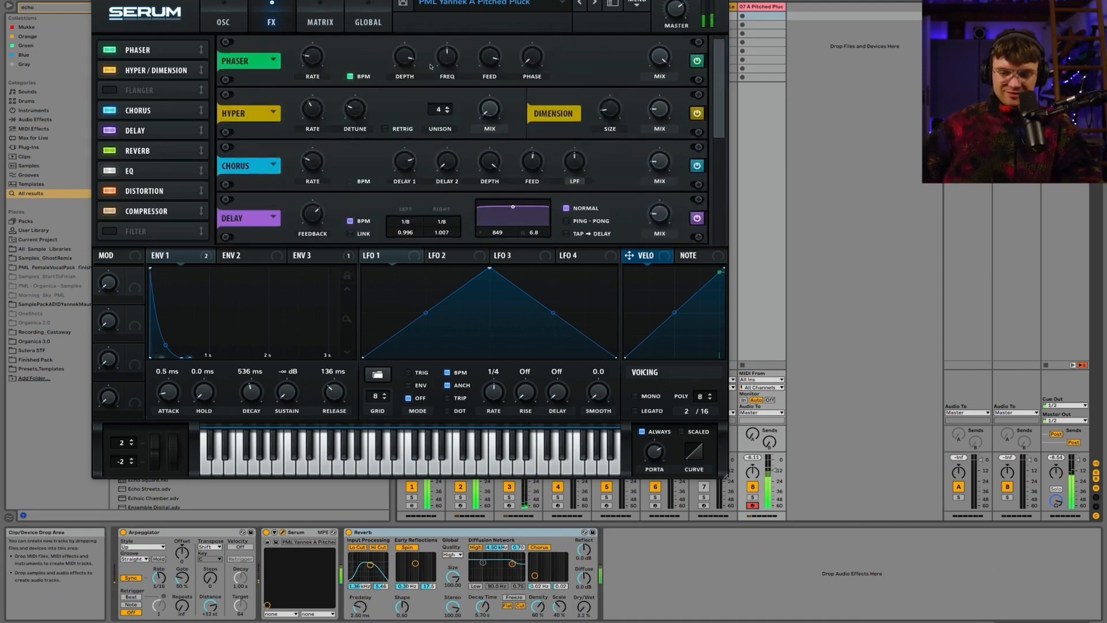
mouse_move(451, 63)
left_click_drag(451, 64, 454, 90)
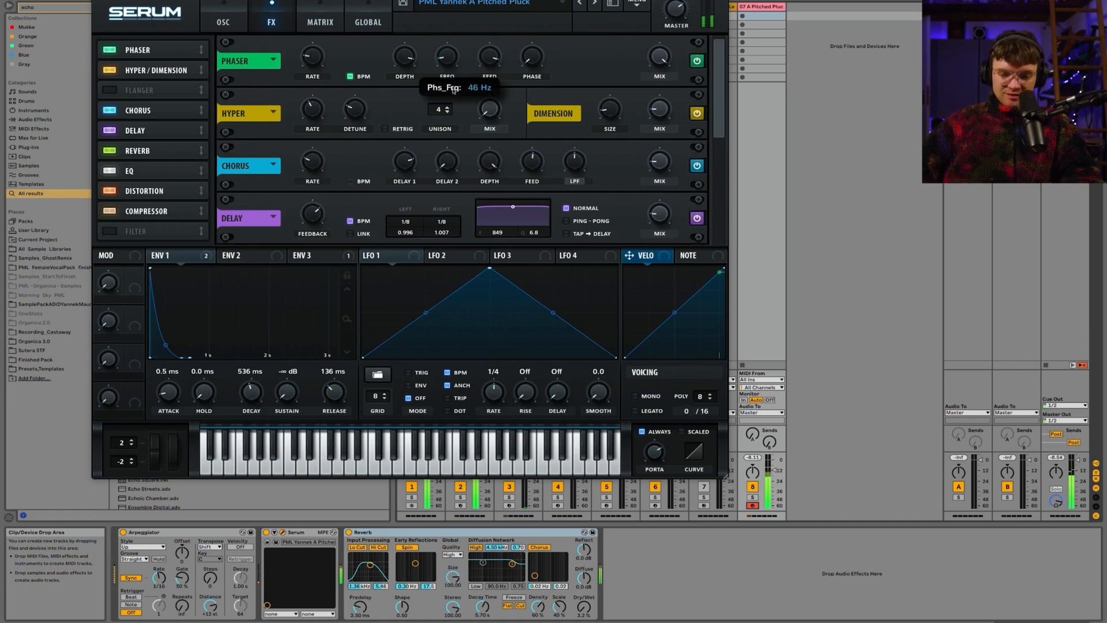
left_click_drag(673, 61, 659, 109)
left_click(696, 61)
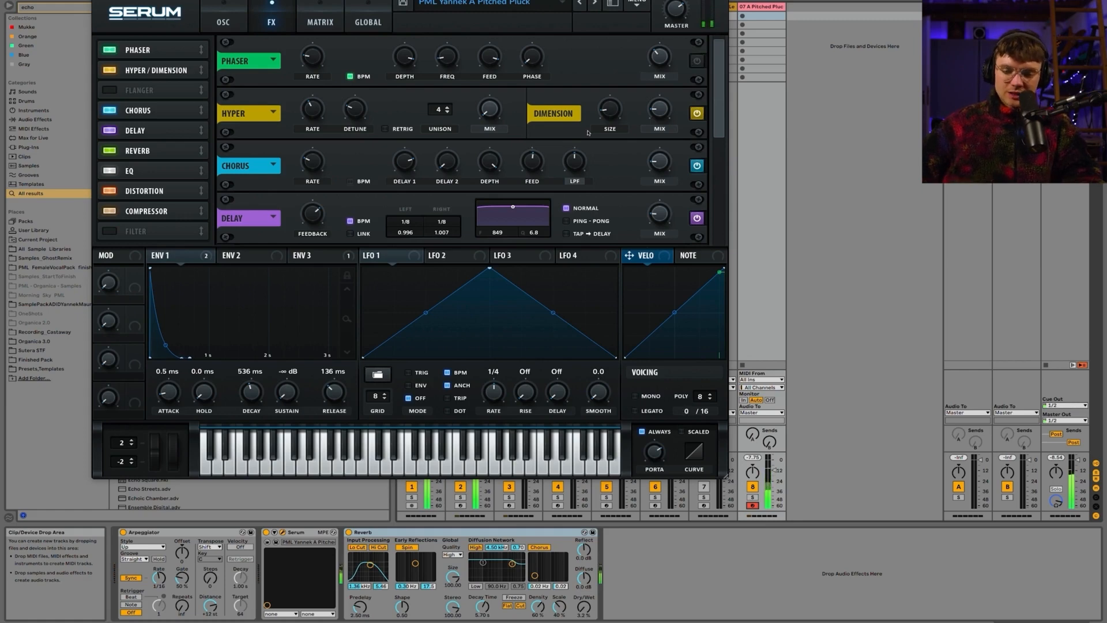
Lower the Q of the EQ's low band in the effects rack
scroll(456, 139, "down", 5)
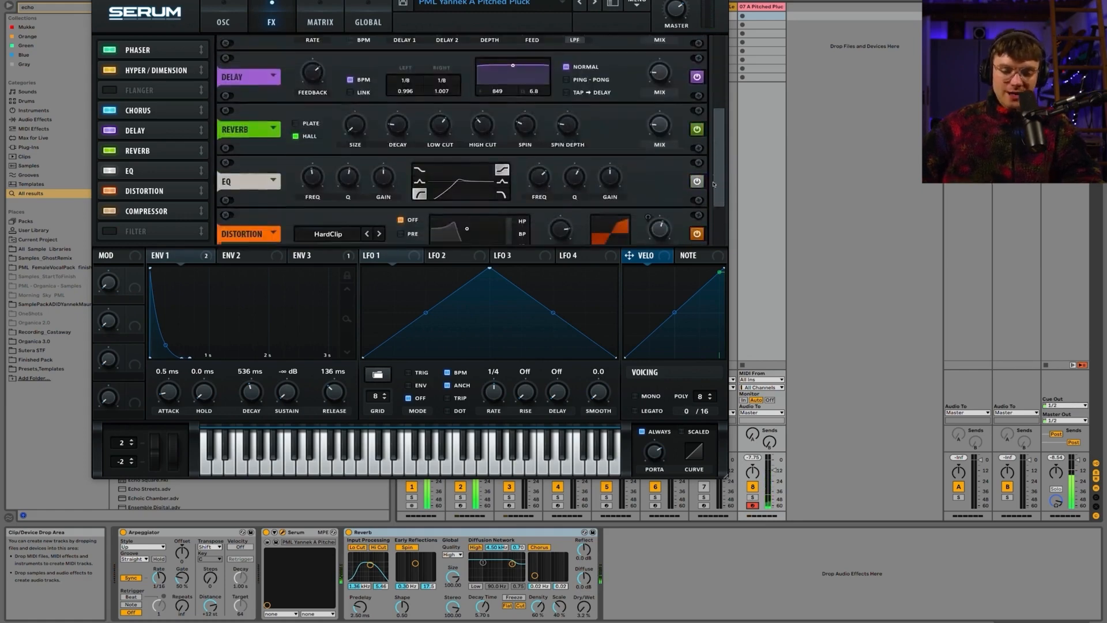
mouse_move(348, 178)
left_mouse_down()
mouse_move(348, 161)
mouse_move(345, 206)
mouse_move(347, 162)
mouse_move(346, 197)
left_mouse_up()
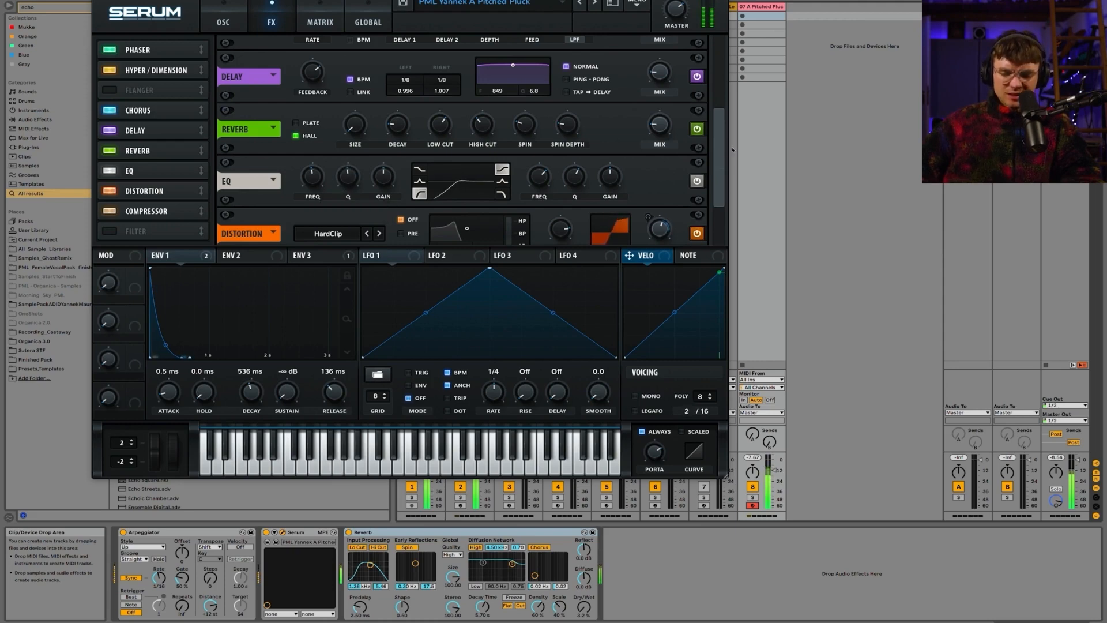
left_click_drag(721, 212, 722, 247)
Try faster arpeggiator rates on the pitched pluck, starting with 1/32
mouse_move(159, 577)
left_mouse_down()
mouse_move(159, 602)
mouse_move(159, 571)
left_mouse_up()
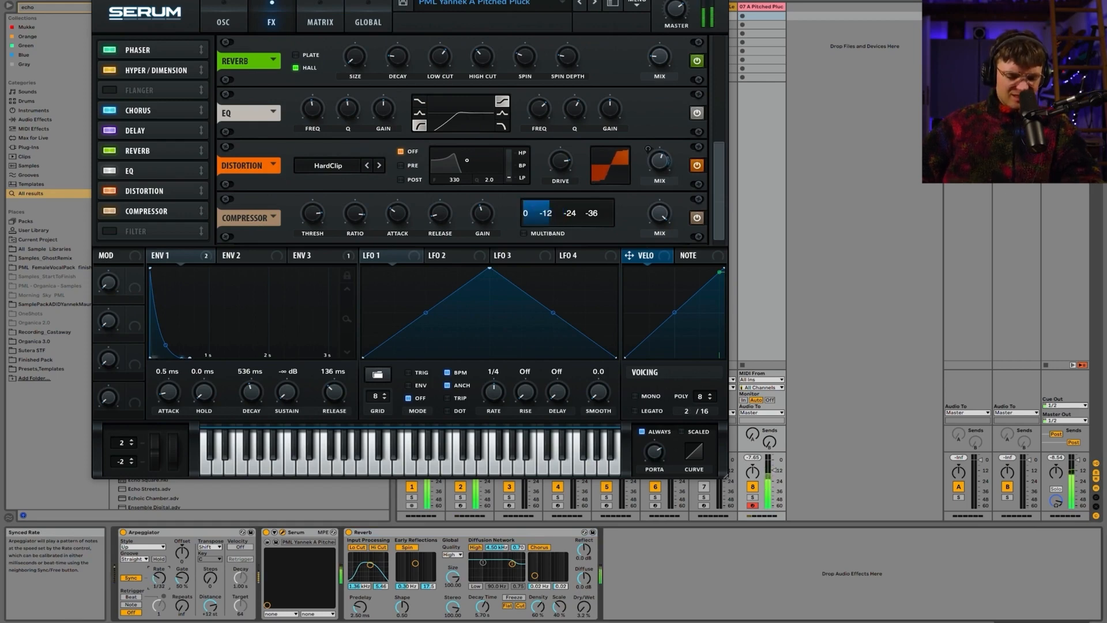
left_click_drag(159, 577, 159, 571)
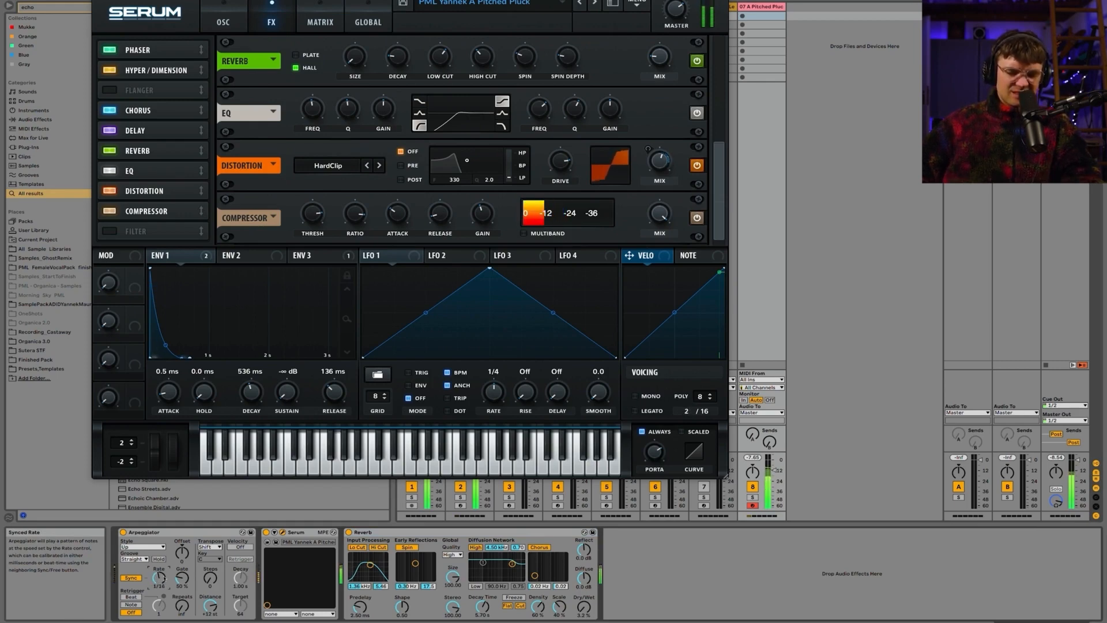
Try the Diode 2 and Downsample distortion types and lower the distortion's drive
left_click(380, 165)
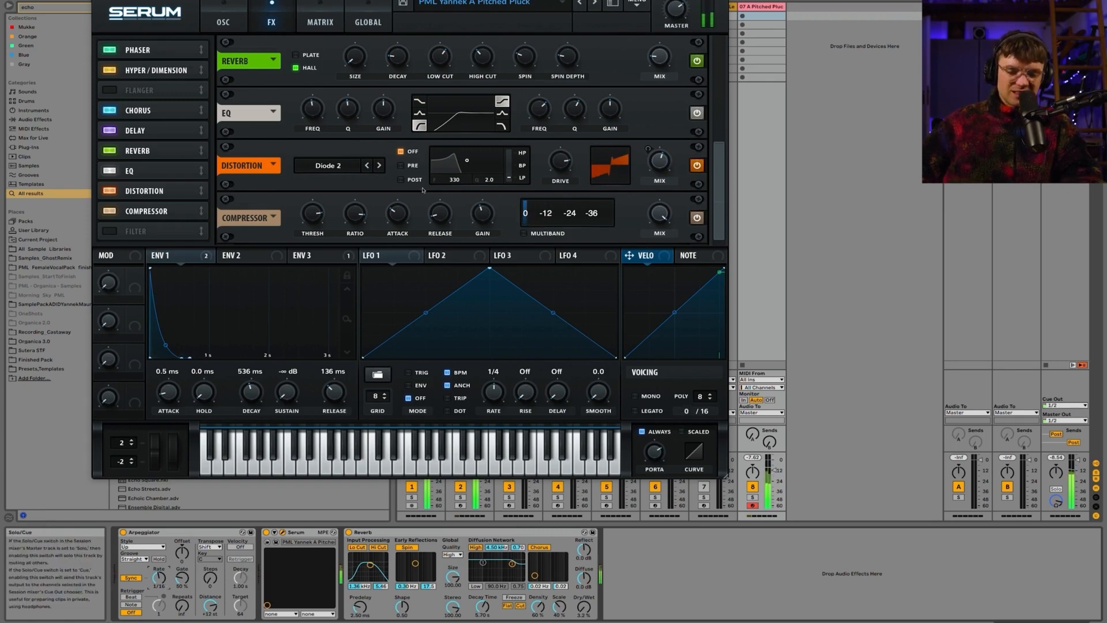
scroll(717, 155, "up", 3)
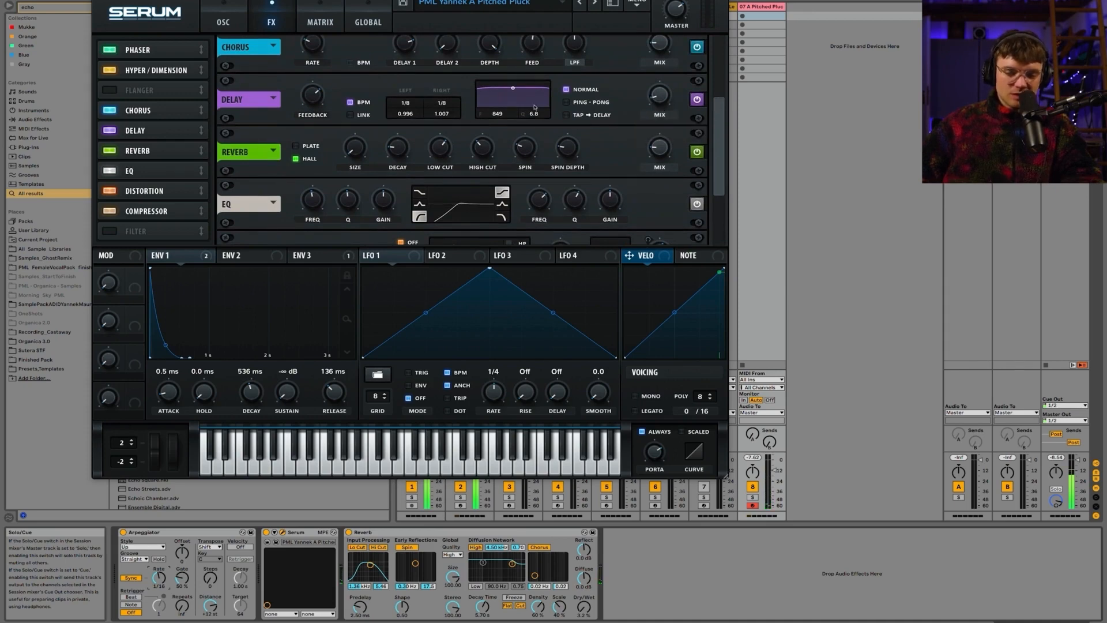
scroll(369, 142, "down", 3)
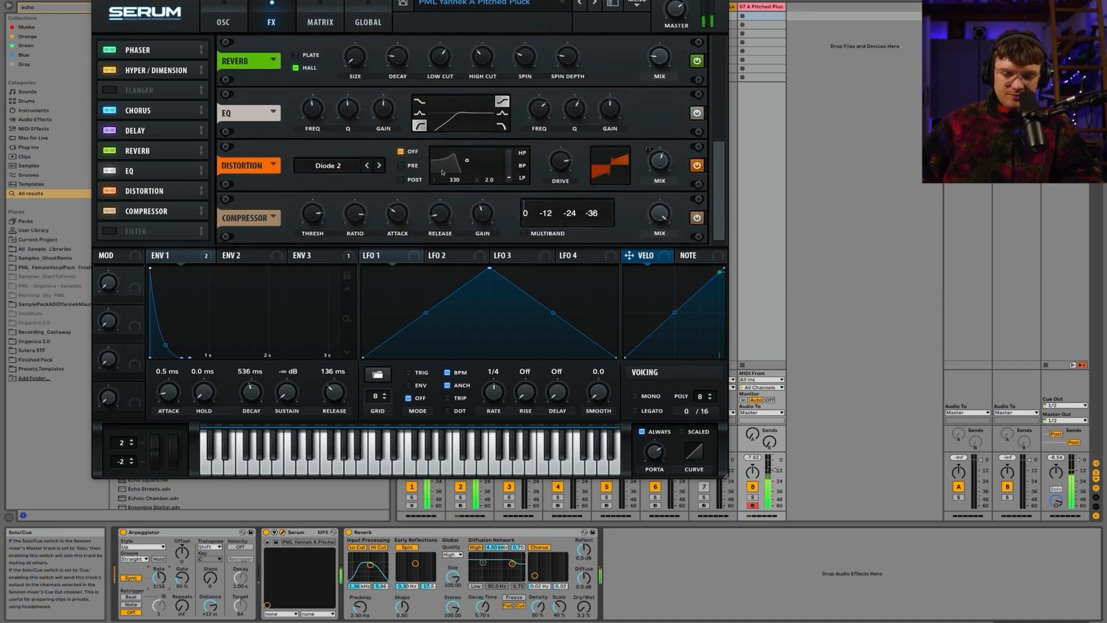
left_click(379, 165)
left_click(379, 166)
left_click(379, 165)
left_click(379, 166)
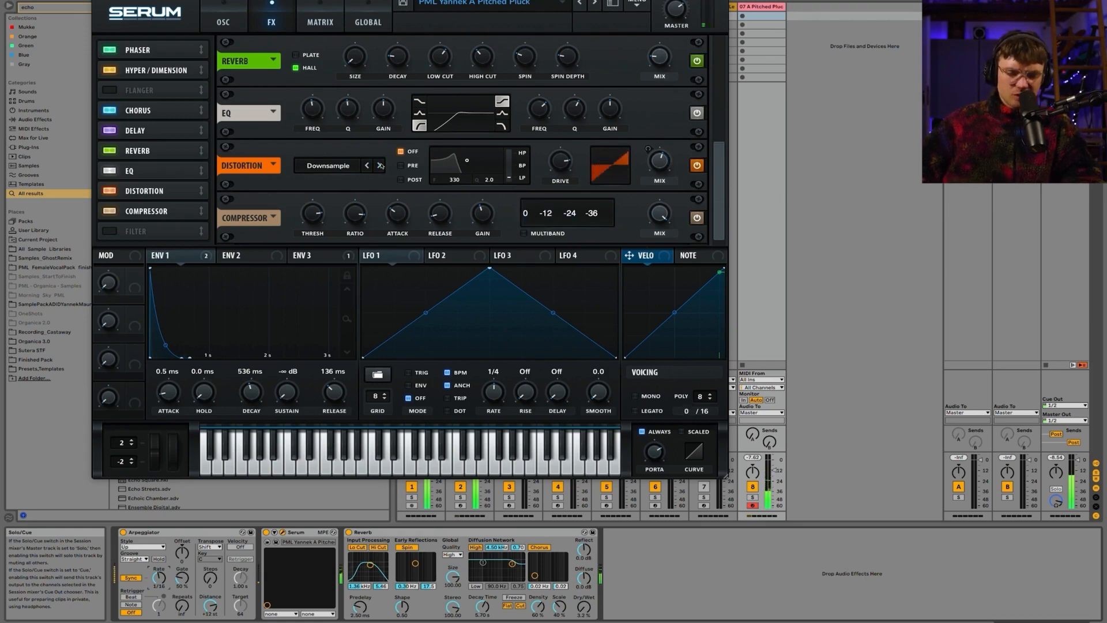
left_click_drag(560, 164, 565, 205)
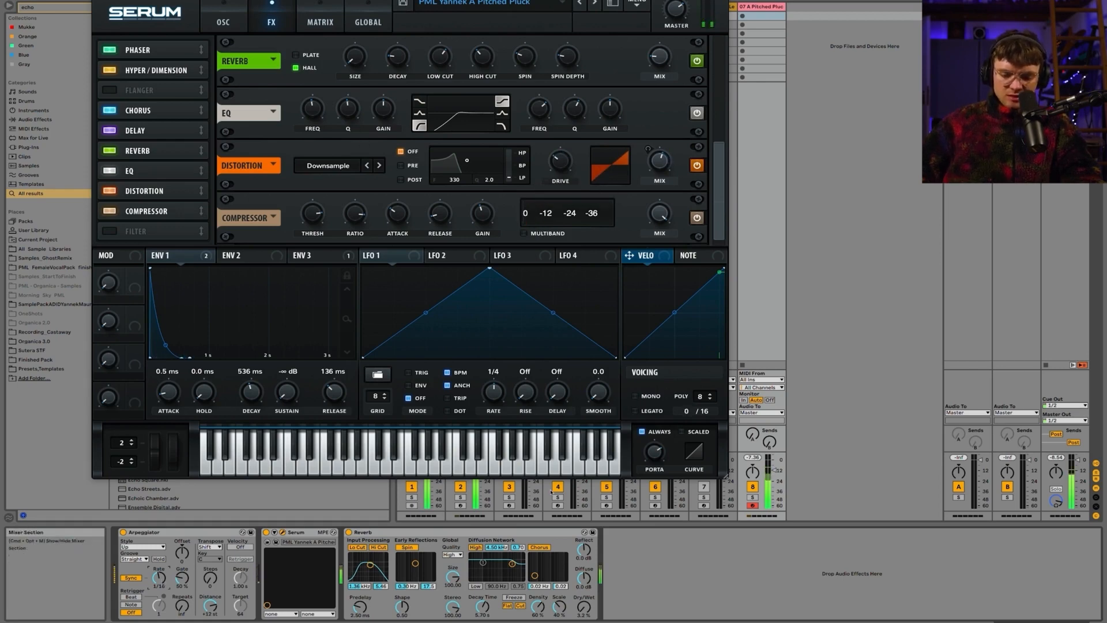
Arm the 02 FAT STAB track for comparison and re-arm the 07 A Pitched Pluck track
left_click(509, 506)
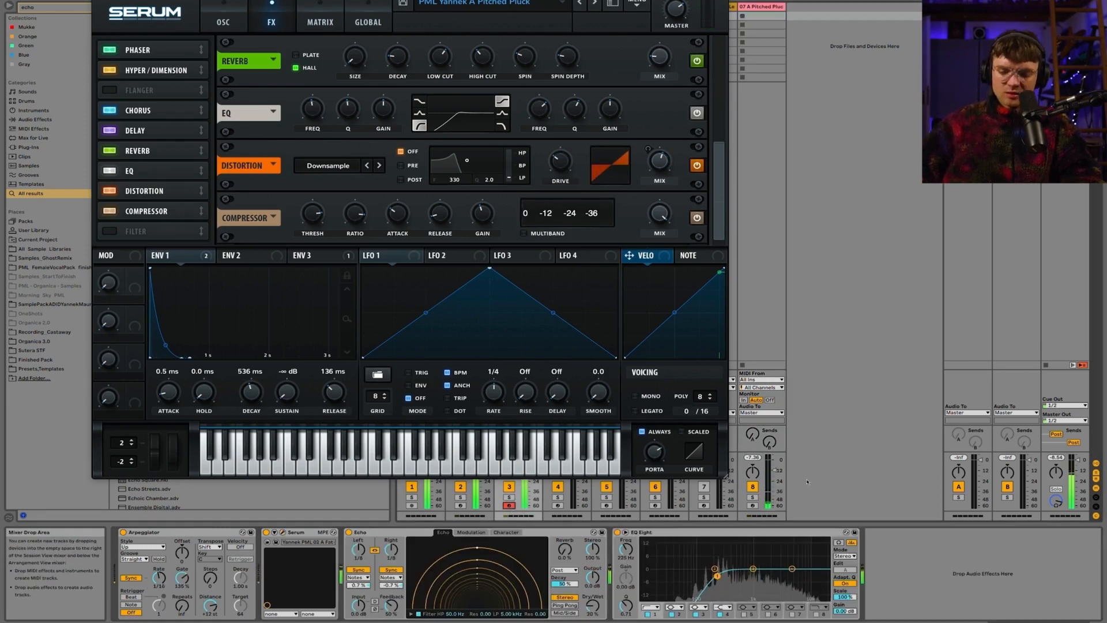
left_click(753, 506)
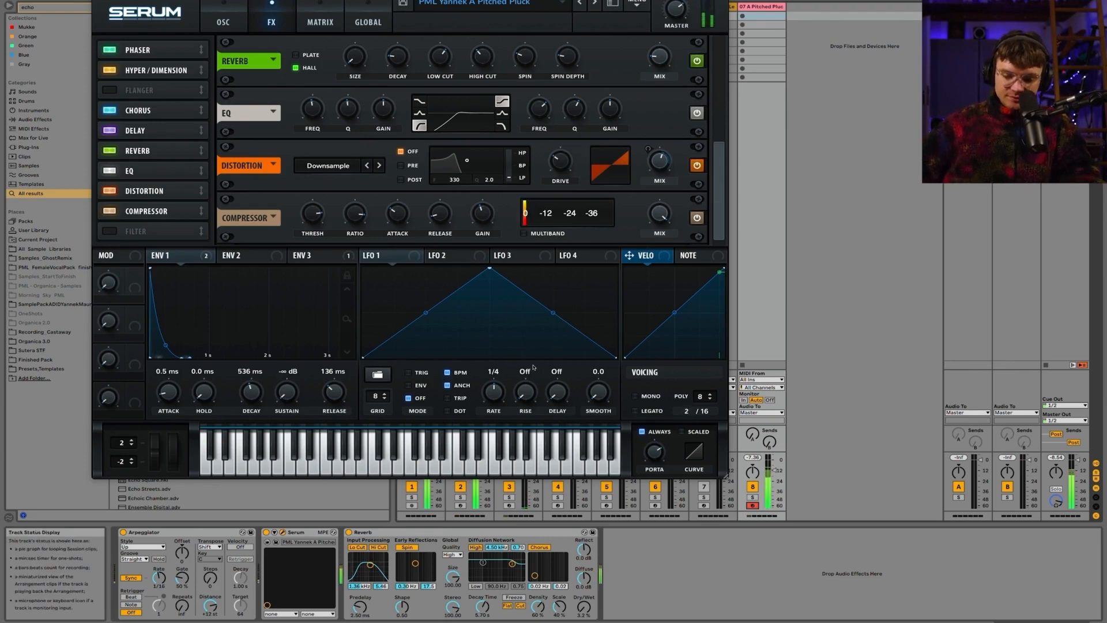
Set the distortion type back to HardClip and raise its drive and mix
left_click(368, 166)
left_click(368, 165)
left_click(368, 165)
left_click(368, 166)
left_click(368, 166)
left_click(368, 166)
left_click(368, 166)
left_click(379, 166)
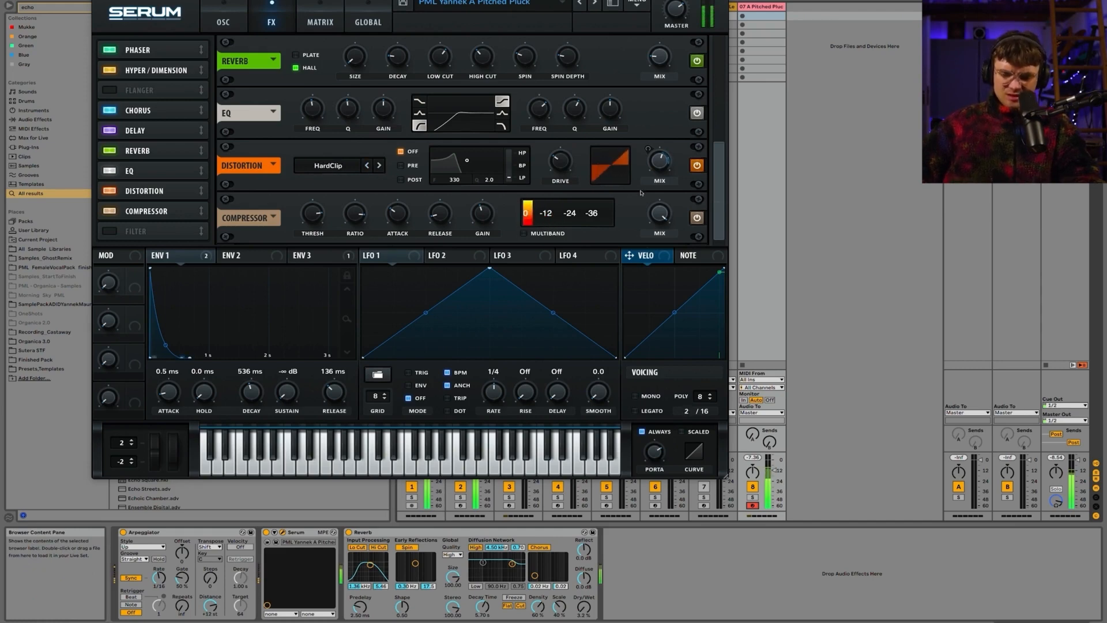
left_click_drag(560, 161, 562, 117)
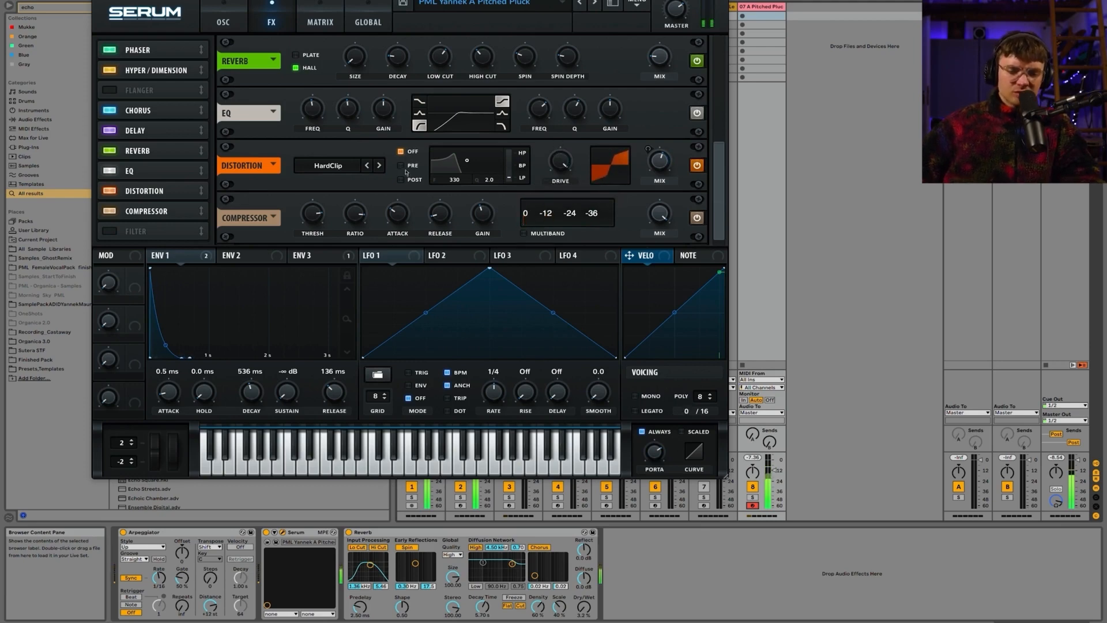
mouse_move(660, 156)
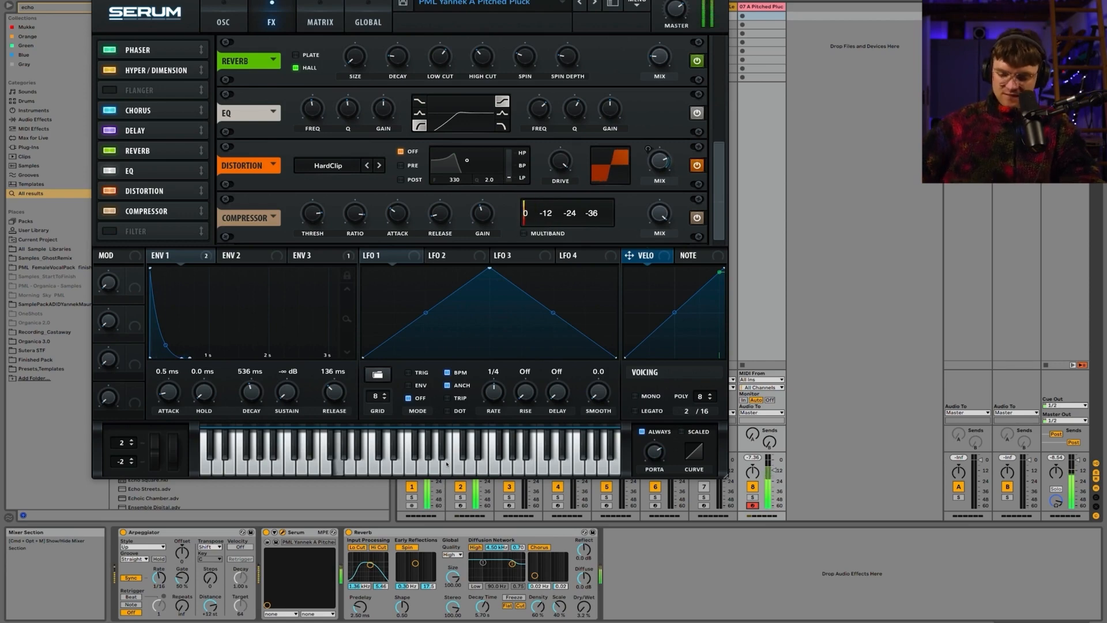
Arm the 02 FAT STAB track and duplicate the 07 A Pitched Pluck track
left_click(509, 505)
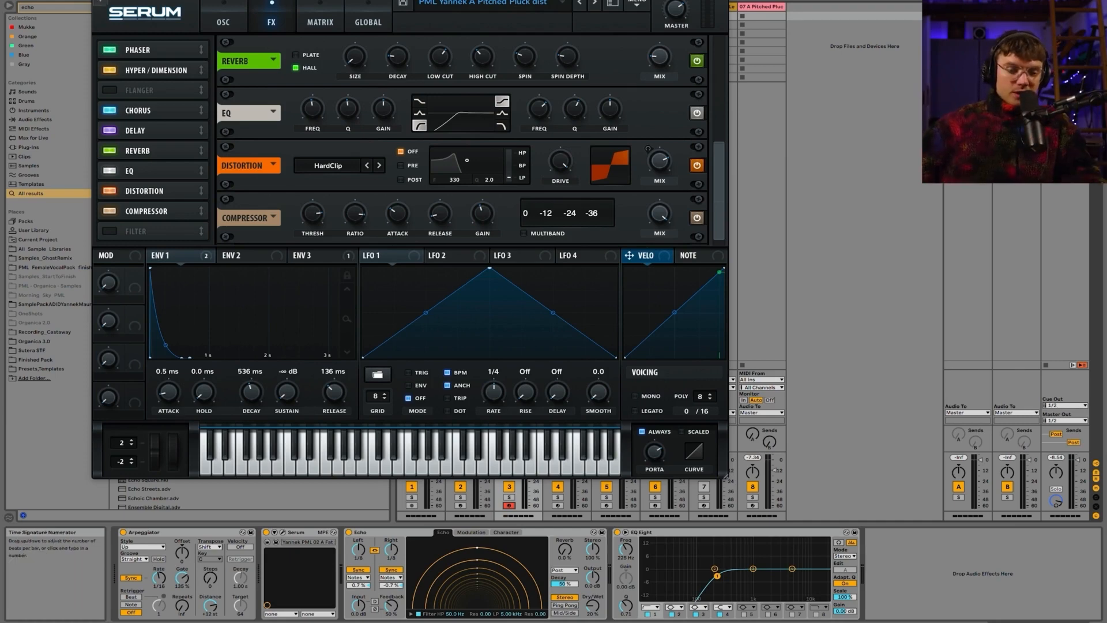
left_click(99, 1)
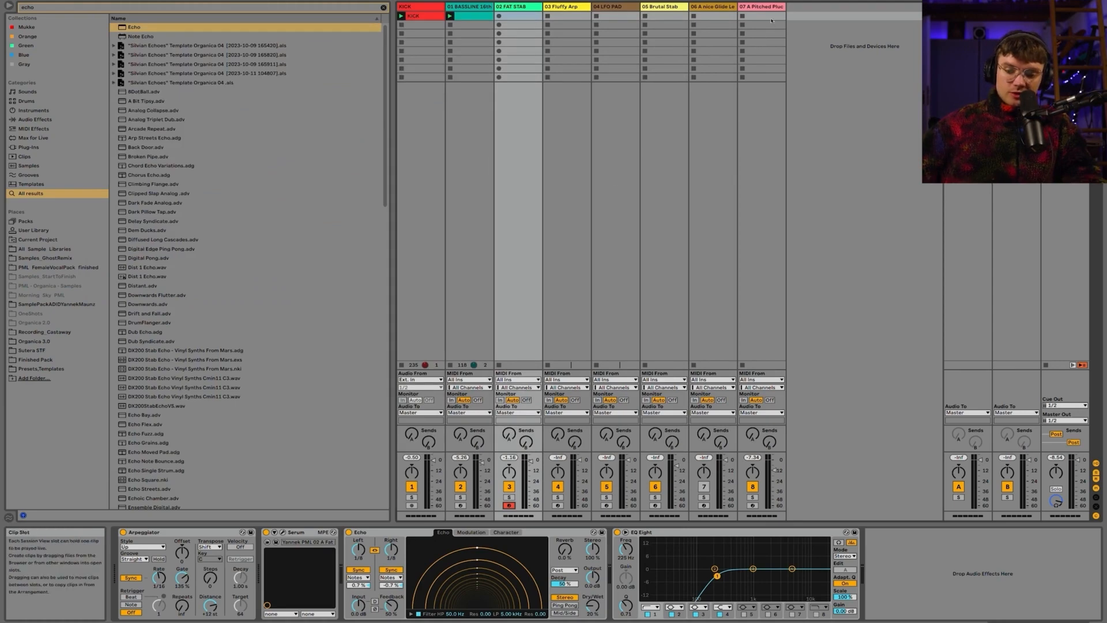
left_click(761, 9)
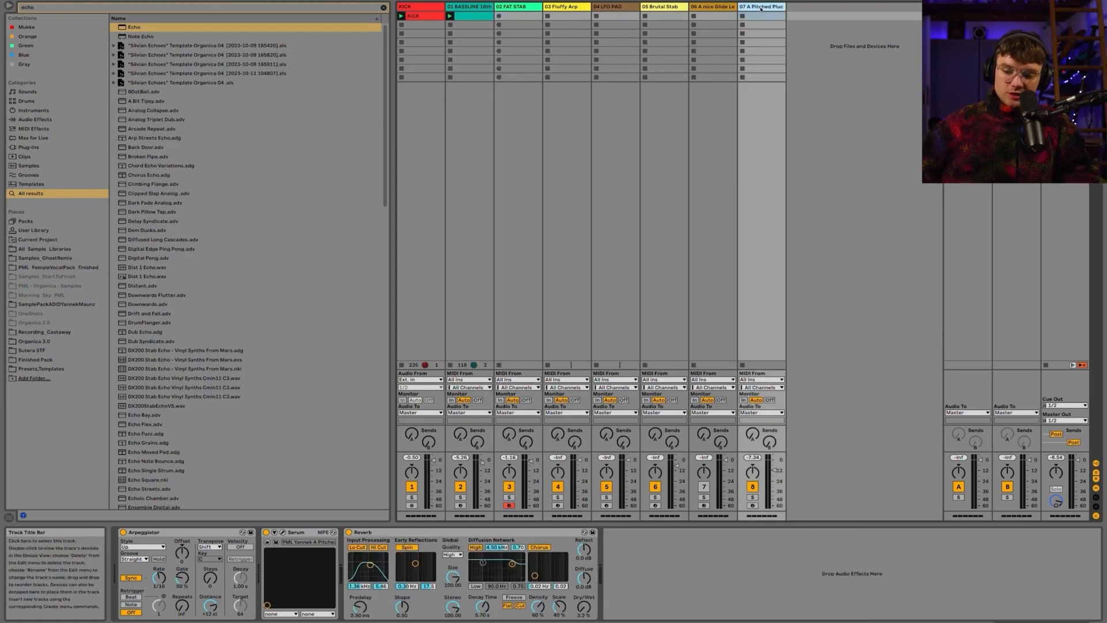
key("ctrl+d")
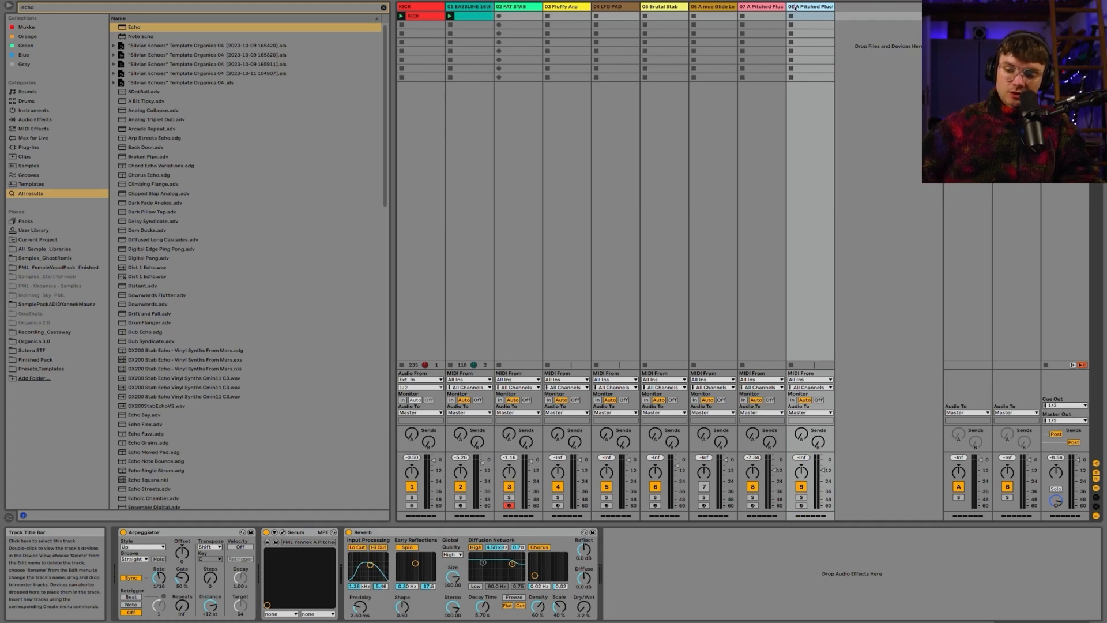
Rename the duplicated track as "08 A normal fkd up"
left_click_drag(799, 8, 881, 16)
key("BackSpace")
type("normal fkd up")
Open Serum on the new track, enlarge its window to about 186%, and reset the patch to the Init preset
left_click(282, 532)
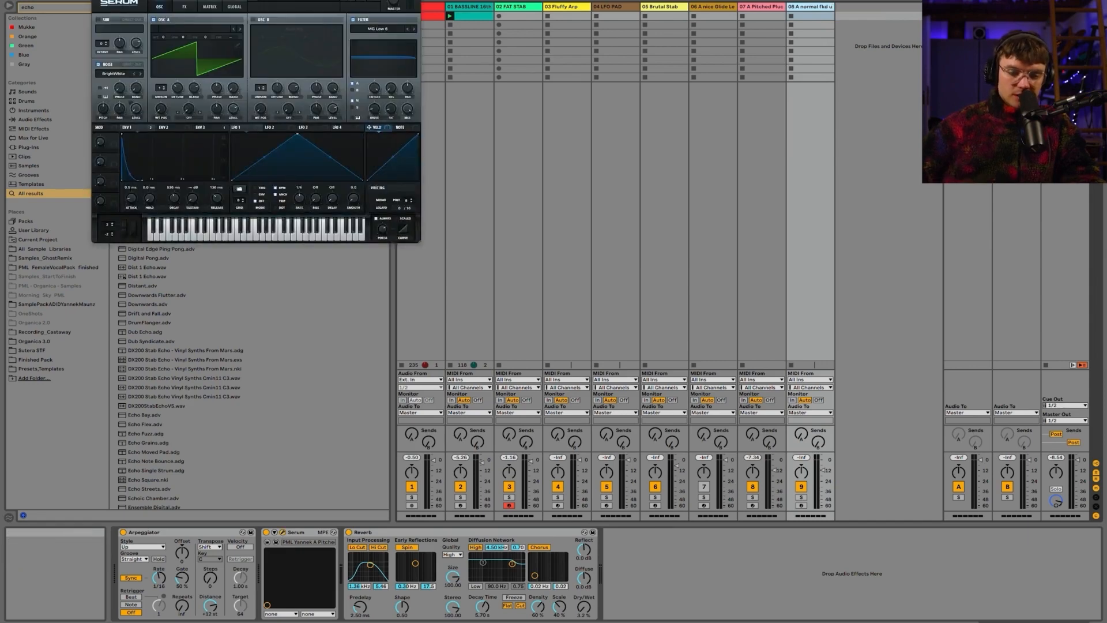
left_click_drag(541, 324, 702, 458)
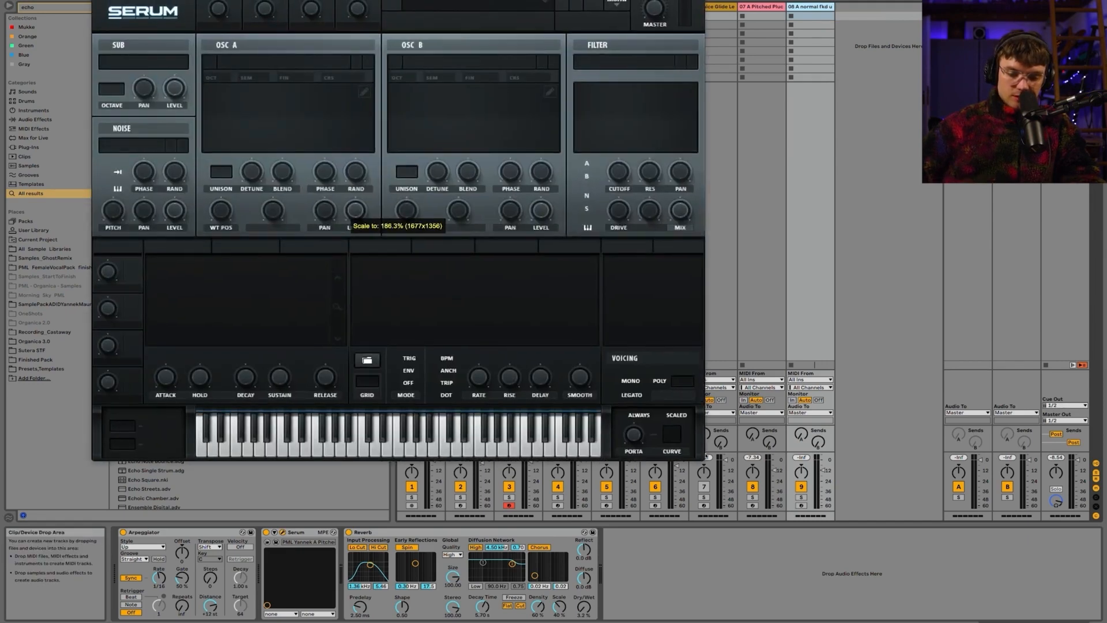
left_click(616, 4)
left_click(628, 44)
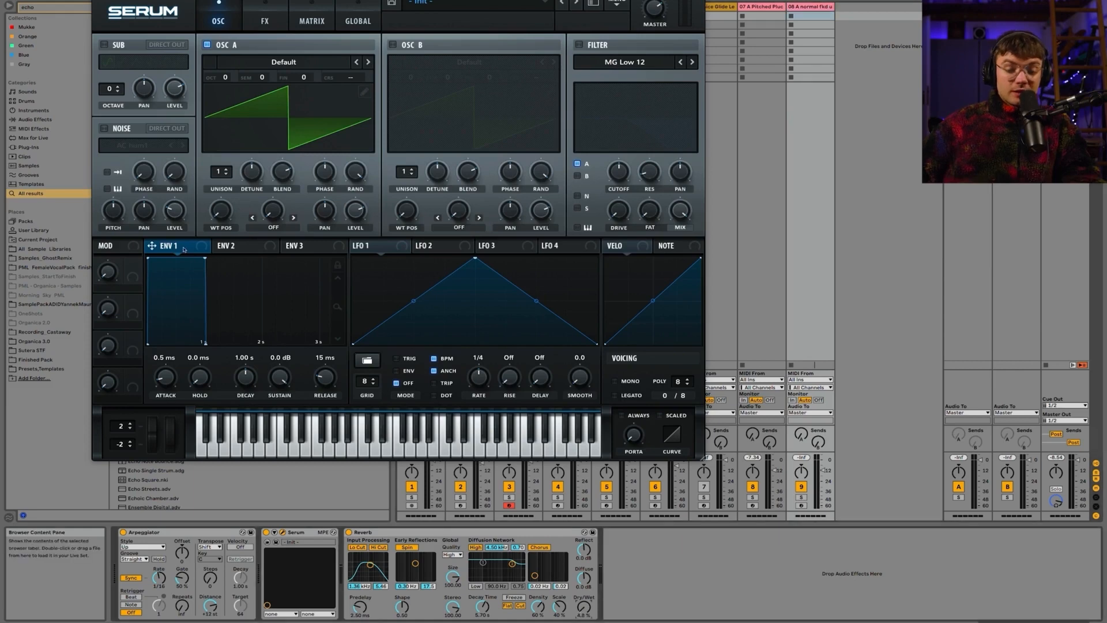
Modulate OSC A's warp knob in Sync mode with Env 3 and set Env 3's sustain to 0%
left_click(299, 246)
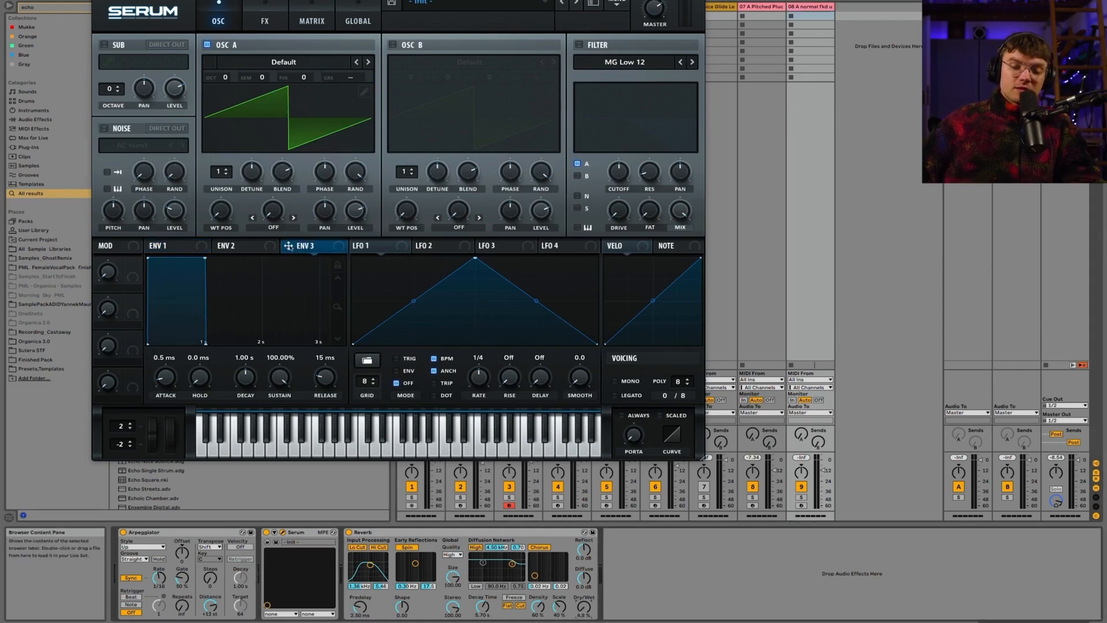
left_click(284, 229)
left_click(285, 243)
left_click_drag(288, 245, 276, 212)
left_click_drag(278, 375, 308, 409)
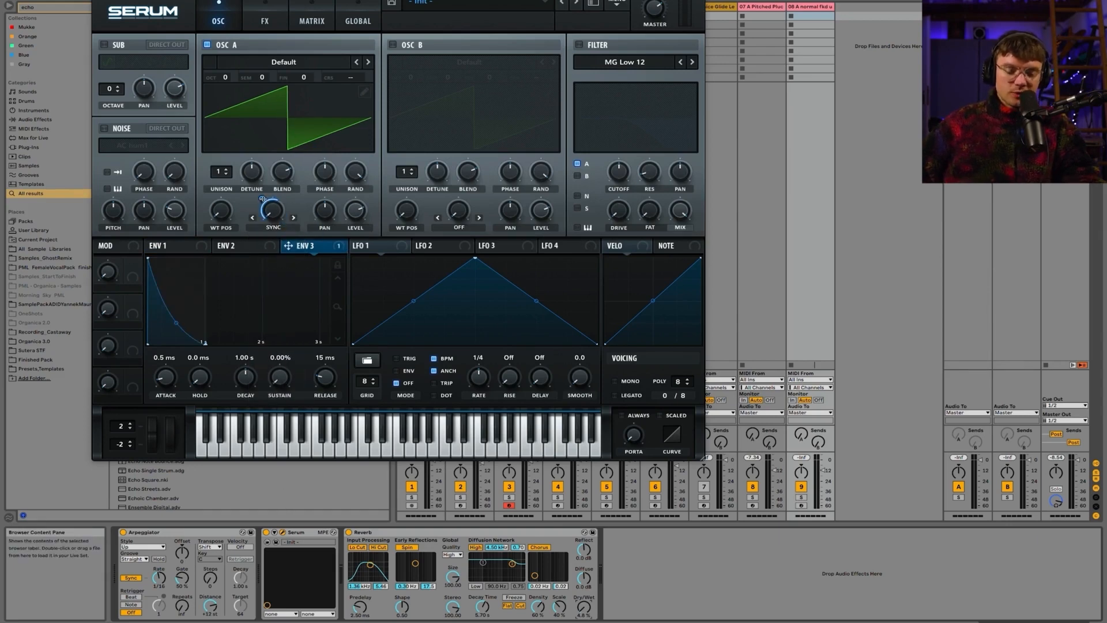
Arm the 08 A normal fkd up track and reduce Env 3's modulation depth on OSC A's sync
left_click(801, 506)
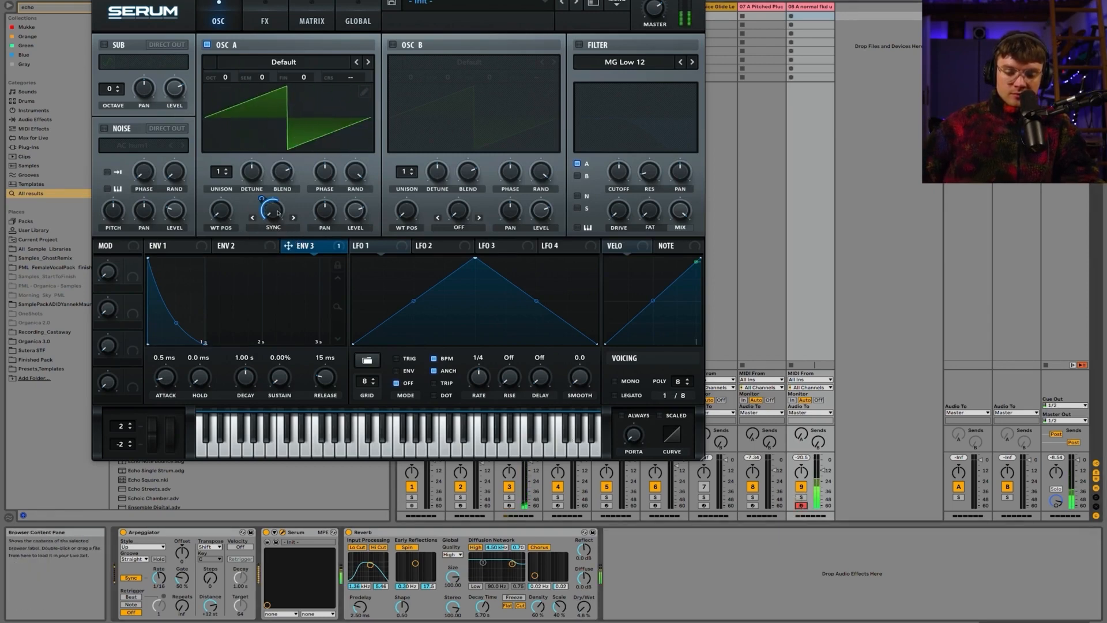
mouse_move(261, 198)
left_mouse_down()
mouse_move(251, 179)
mouse_move(276, 208)
left_mouse_up()
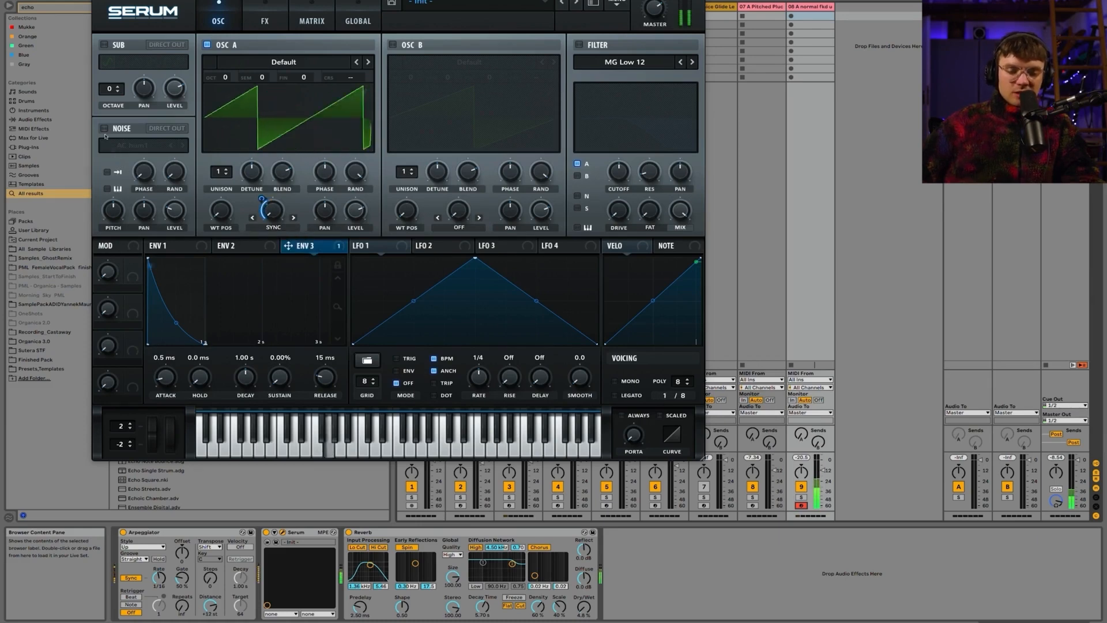
Enable the delay effect with offsets of 0.998 left and 1.012 right, and set its filter to 1489 Hz with a Q of 0.8
left_click(265, 24)
left_click(108, 145)
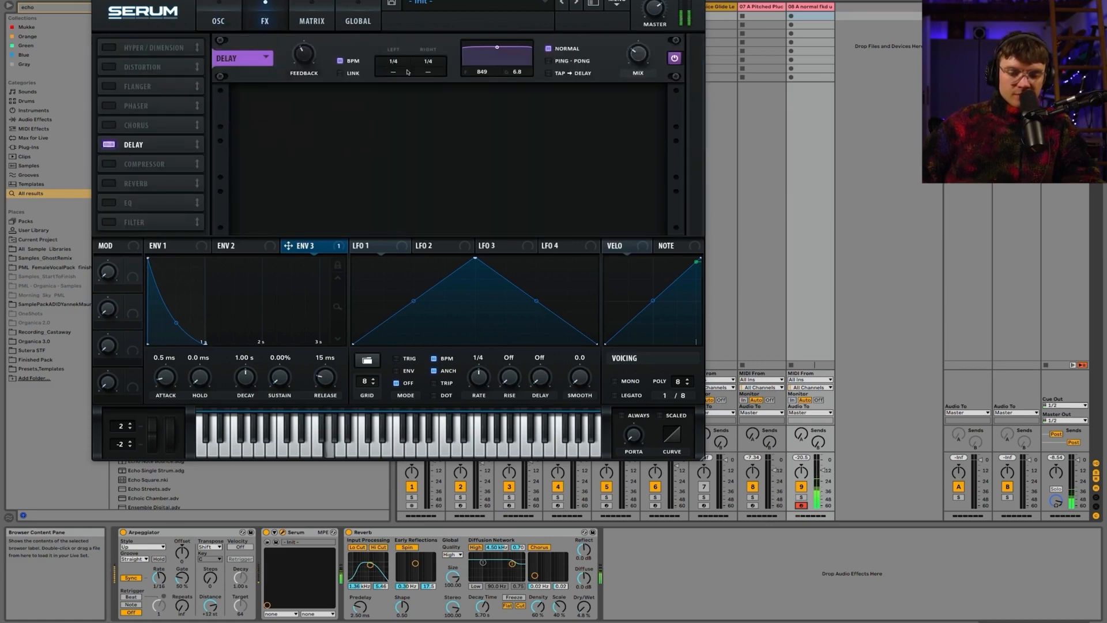
left_click_drag(393, 70, 431, 70)
left_click_drag(497, 47, 502, 66)
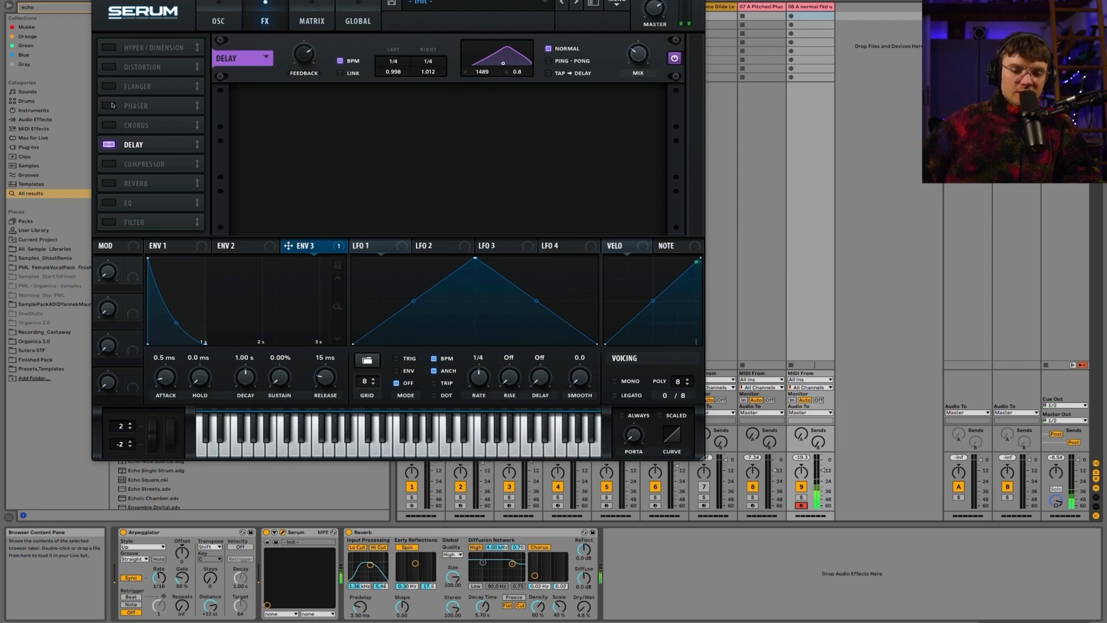
Enable the EQ and distortion effects and move the distortion after the EQ in the chain
left_click(109, 203)
left_click(114, 70)
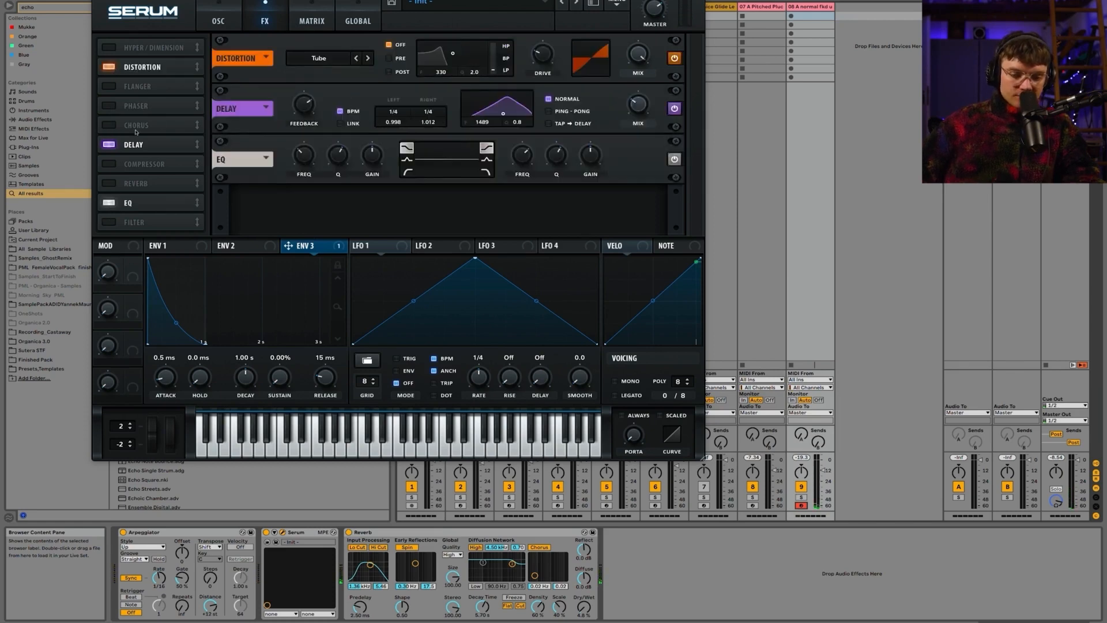
left_click_drag(138, 67, 139, 203)
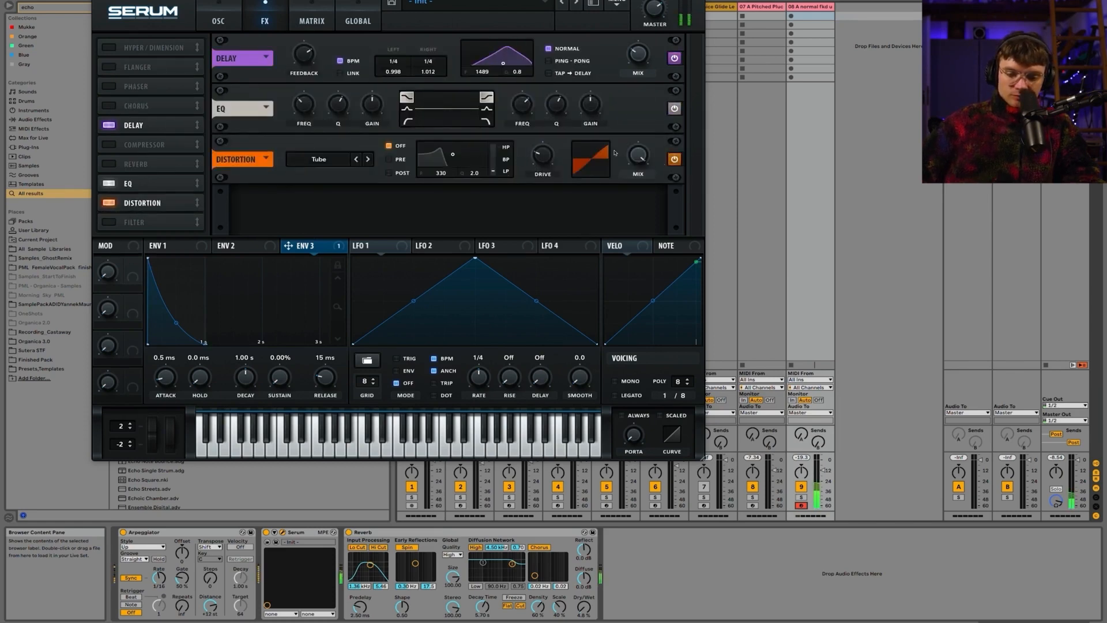
Switch the EQ's low band to a high-pass shape and raise the Tube distortion's drive
left_click(407, 122)
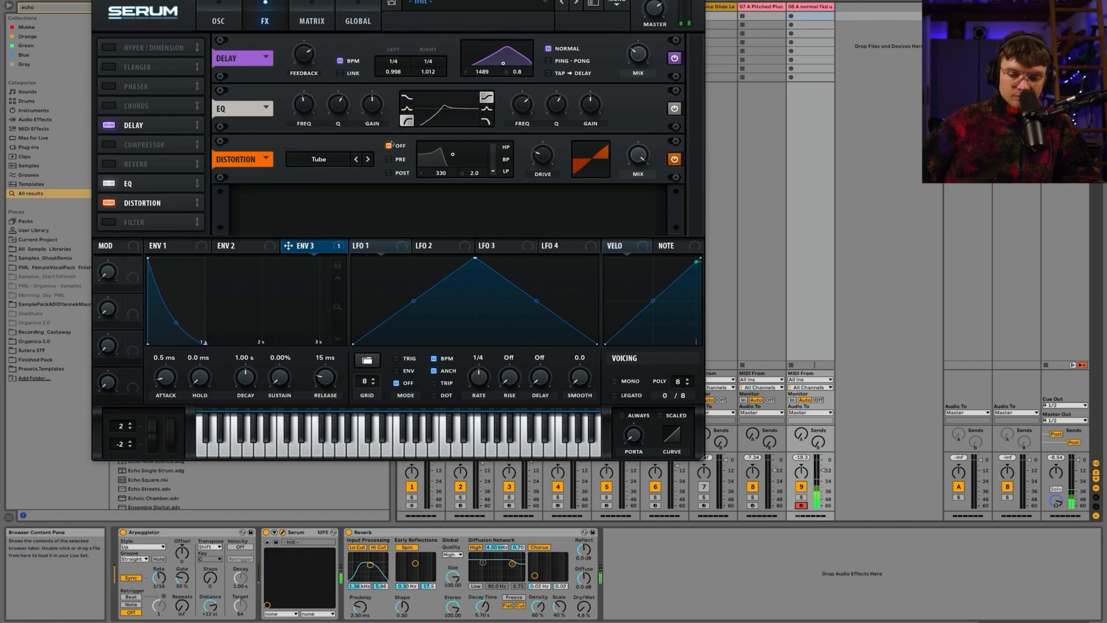
left_click_drag(544, 155, 545, 98)
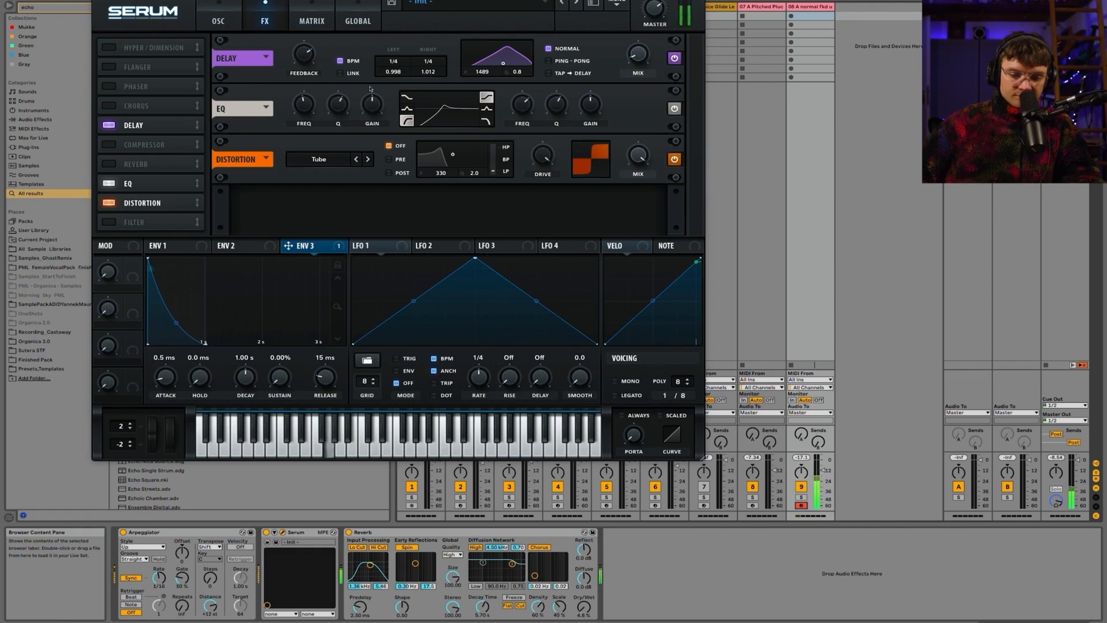
Set the delay times to 1/8 for the left channel and 1/16 for the right
left_click_drag(393, 62, 441, 98)
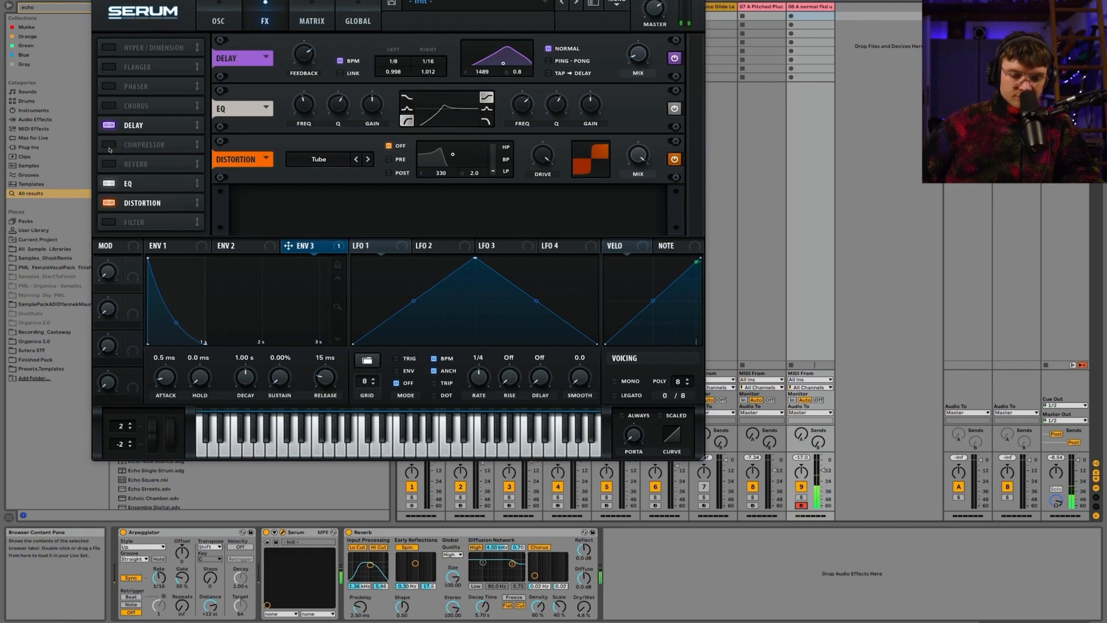
Move the compressor after the distortion in the effects chain, enable it, adjust its threshold and raise its gain
left_click_drag(132, 145, 132, 205)
left_click(159, 199)
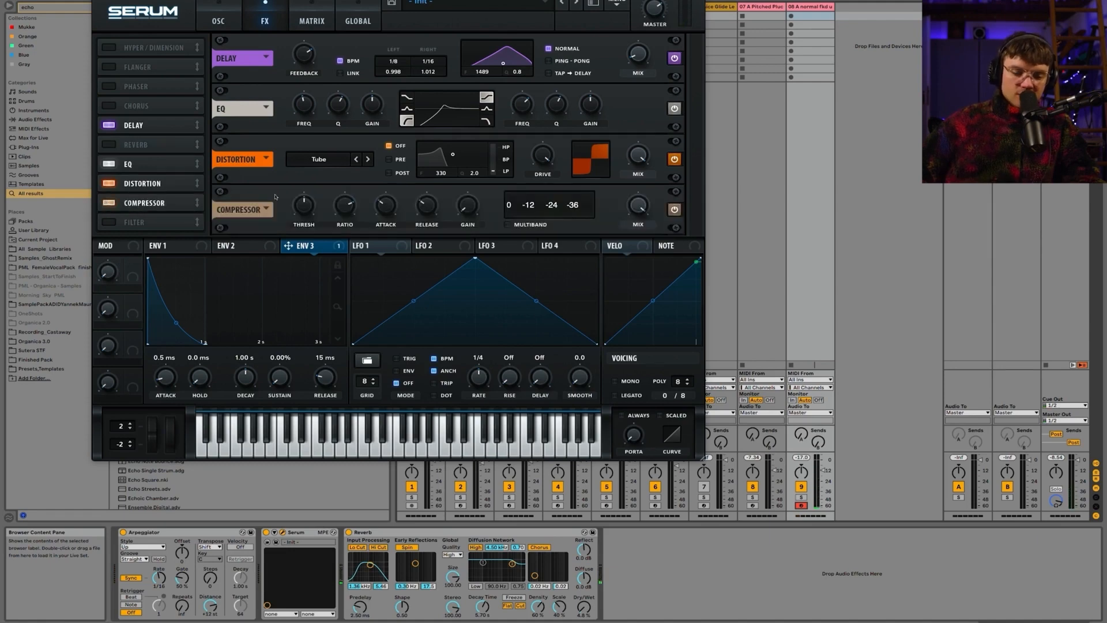
left_click_drag(308, 205, 308, 197)
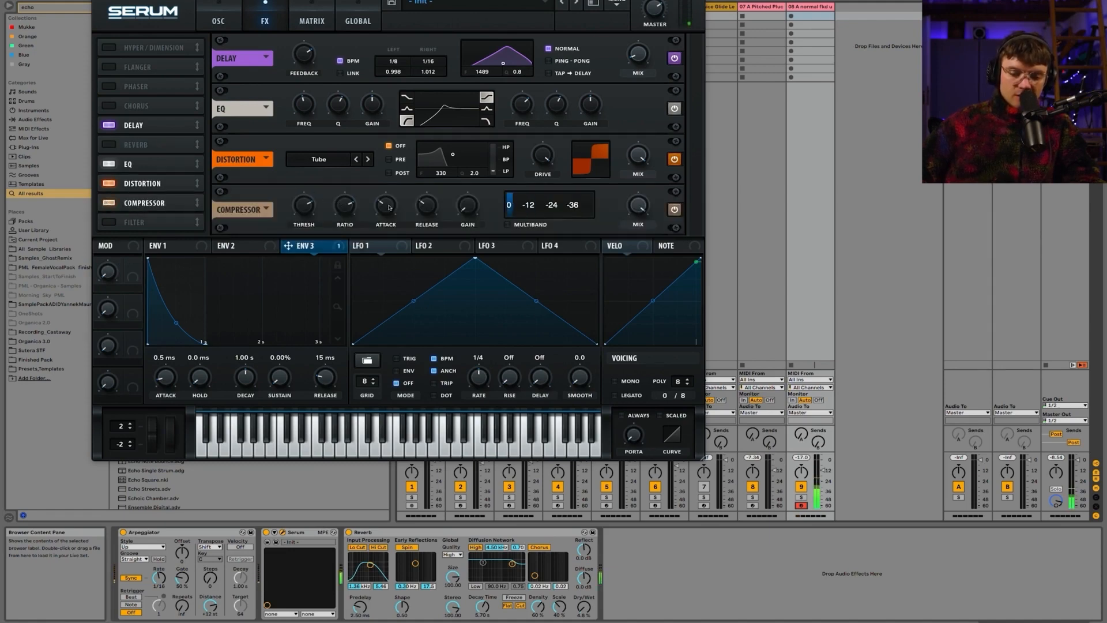
left_click_drag(468, 205, 469, 176)
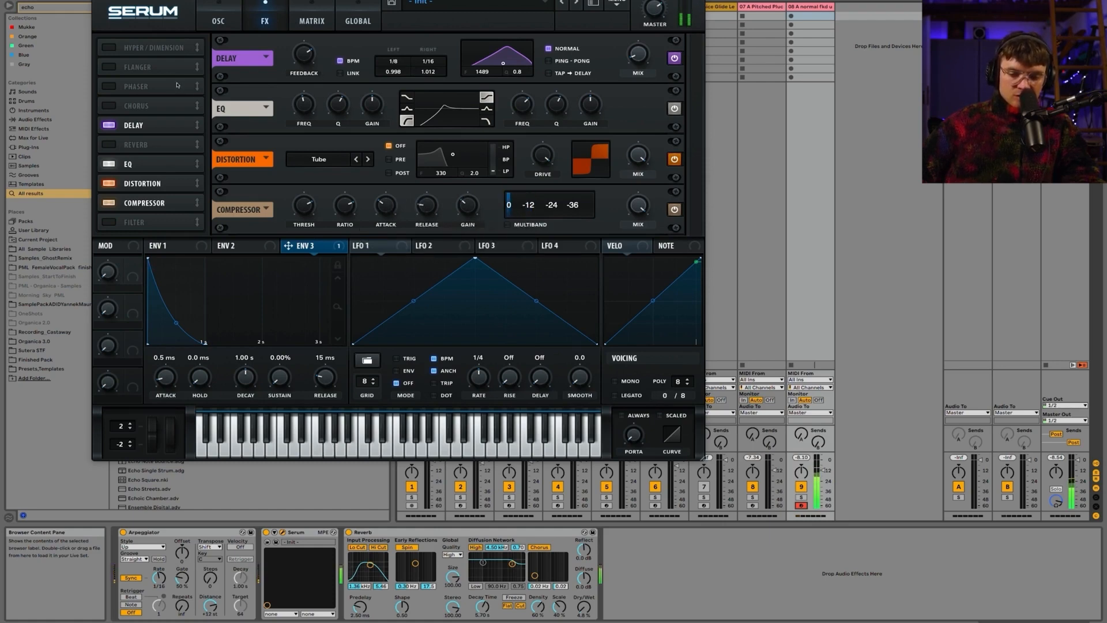
Set the delay's filter to 1096 Hz with a Q of 2.4 and change the distortion type to Diode 2
left_click_drag(507, 58, 499, 55)
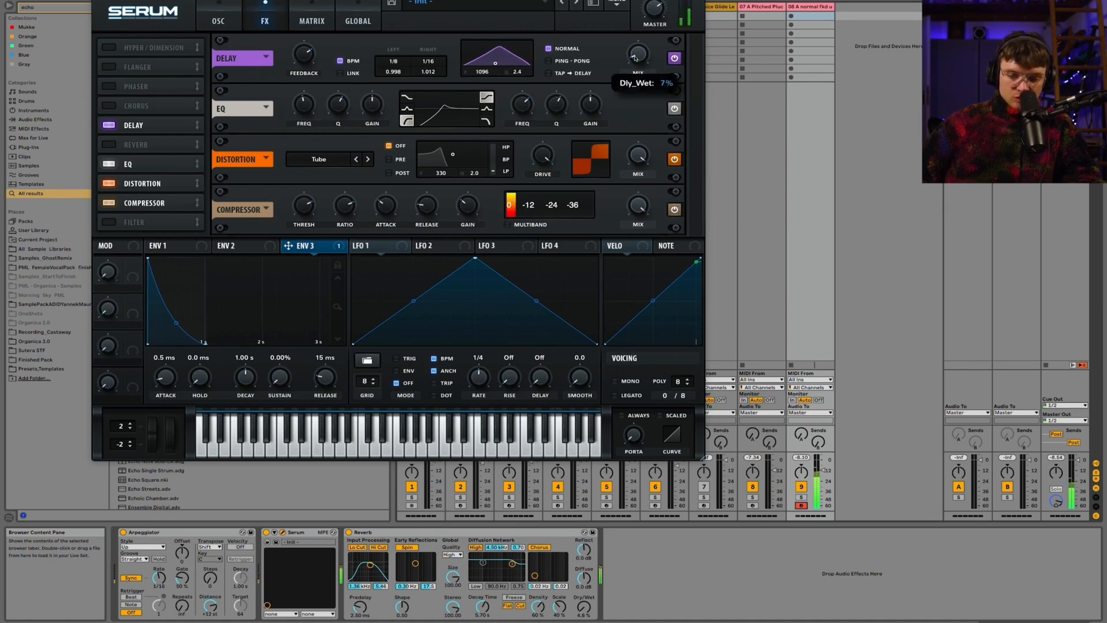
left_click(368, 159)
left_click(368, 159)
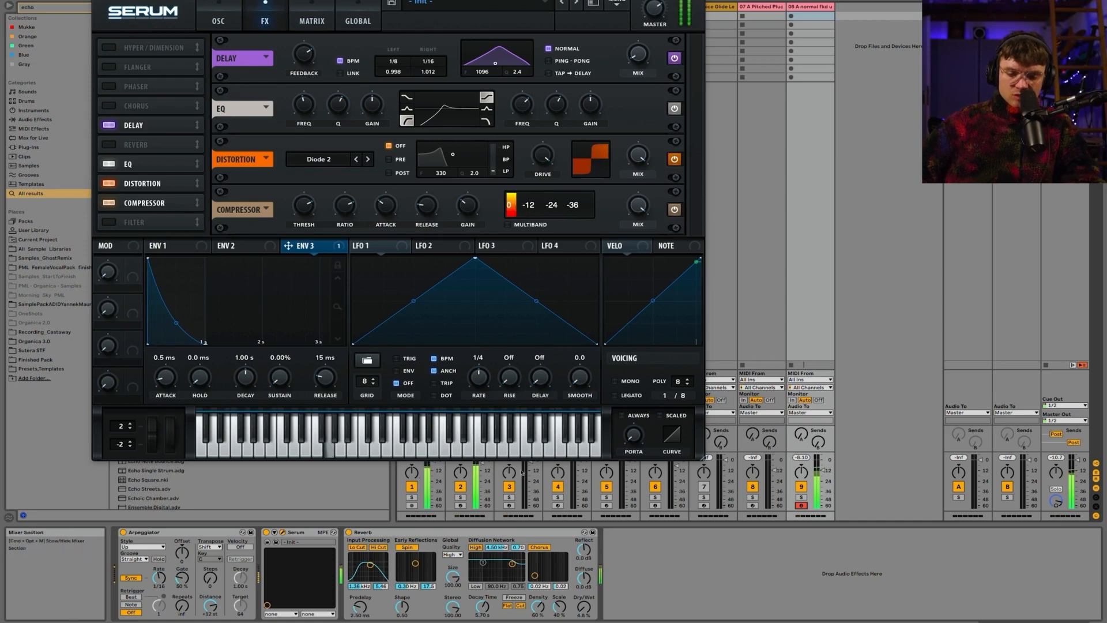
Audition track 3 briefly, re-arm track 9 and raise its Reverb's dry/wet to 10%
left_click(509, 505)
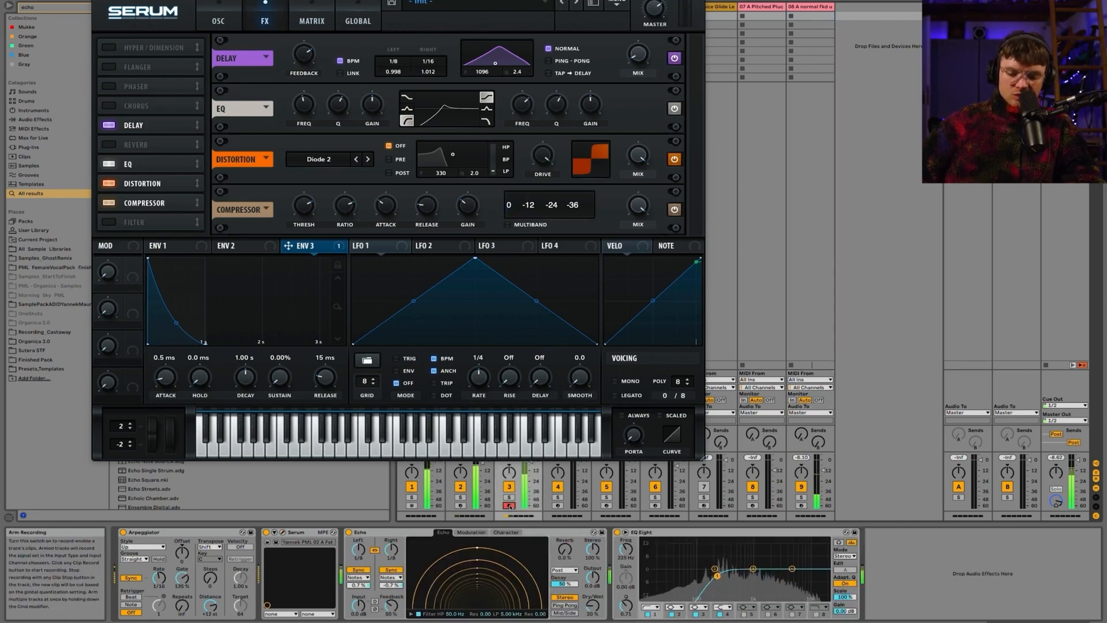
left_click(802, 505)
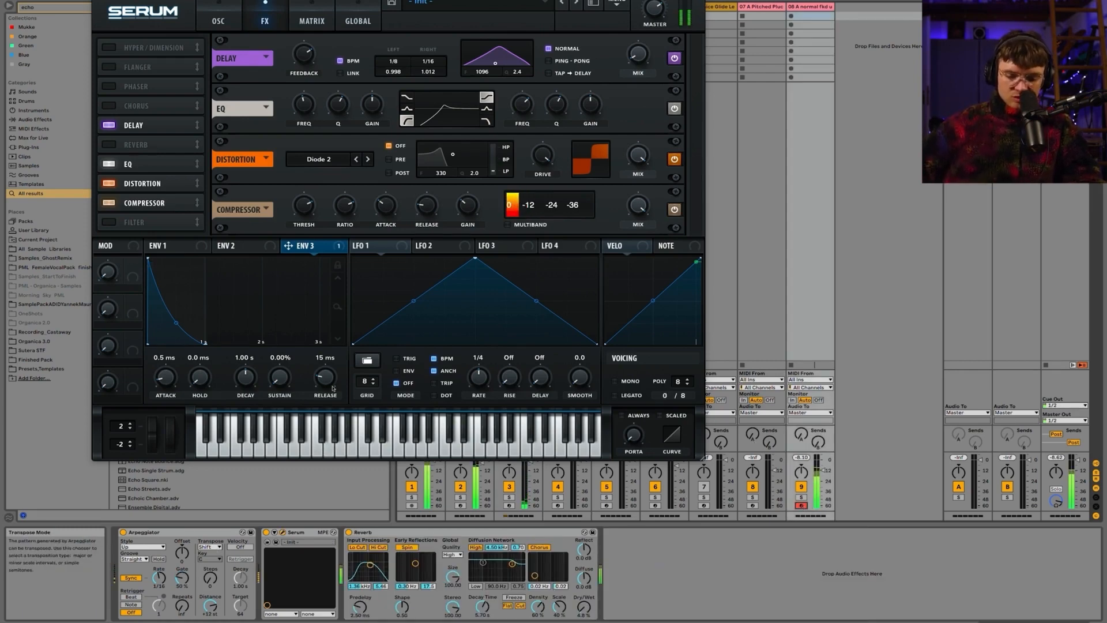
left_click_drag(584, 607, 583, 597)
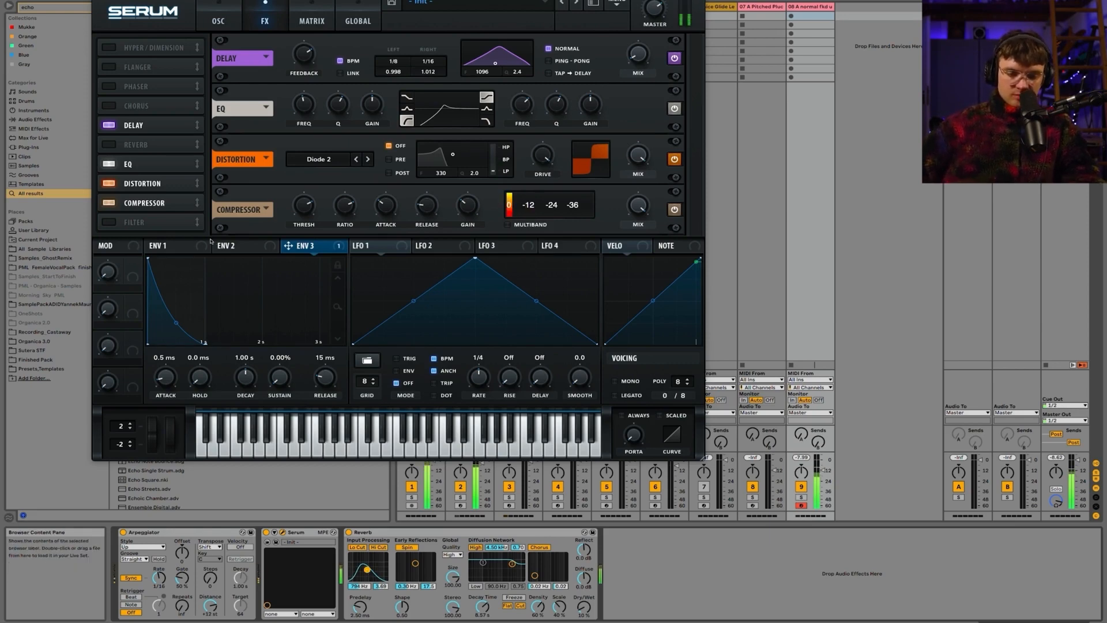
Enable the filter effect at the end of the chain and adjust the cutoff of its MG Low 6 filter
left_click(143, 224)
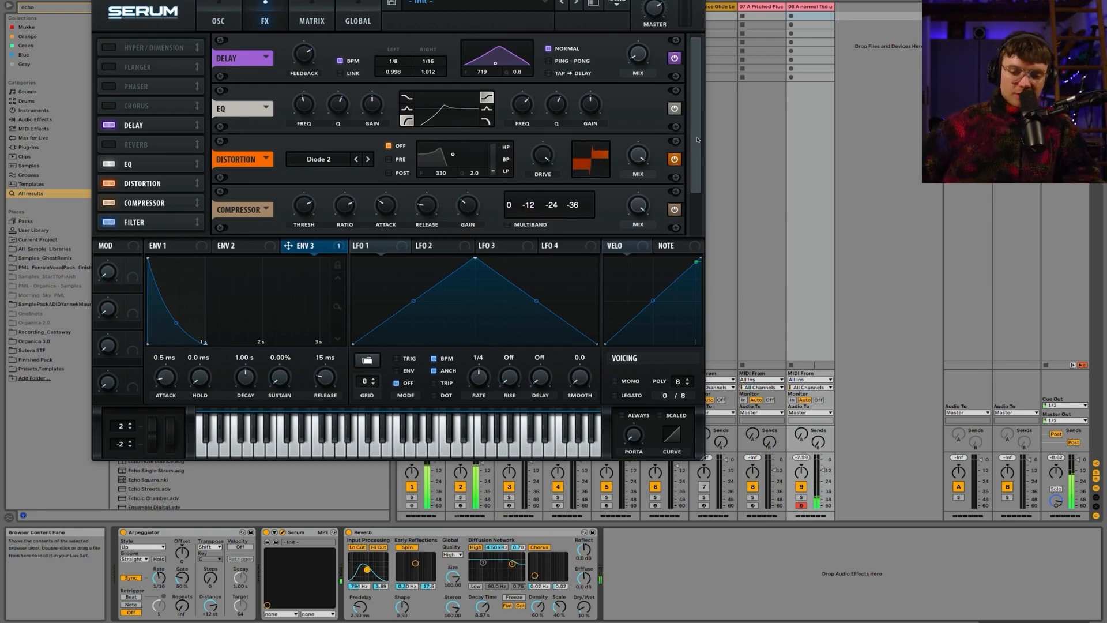
scroll(698, 140, "down", 2)
left_click_drag(419, 212, 413, 190)
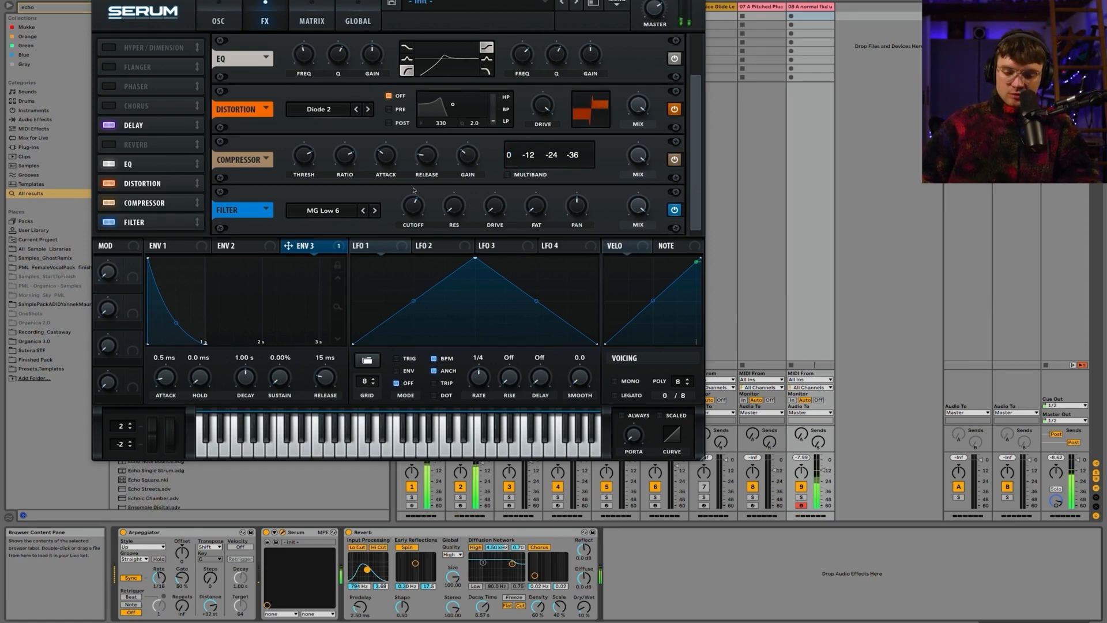
left_click_drag(413, 194, 413, 200)
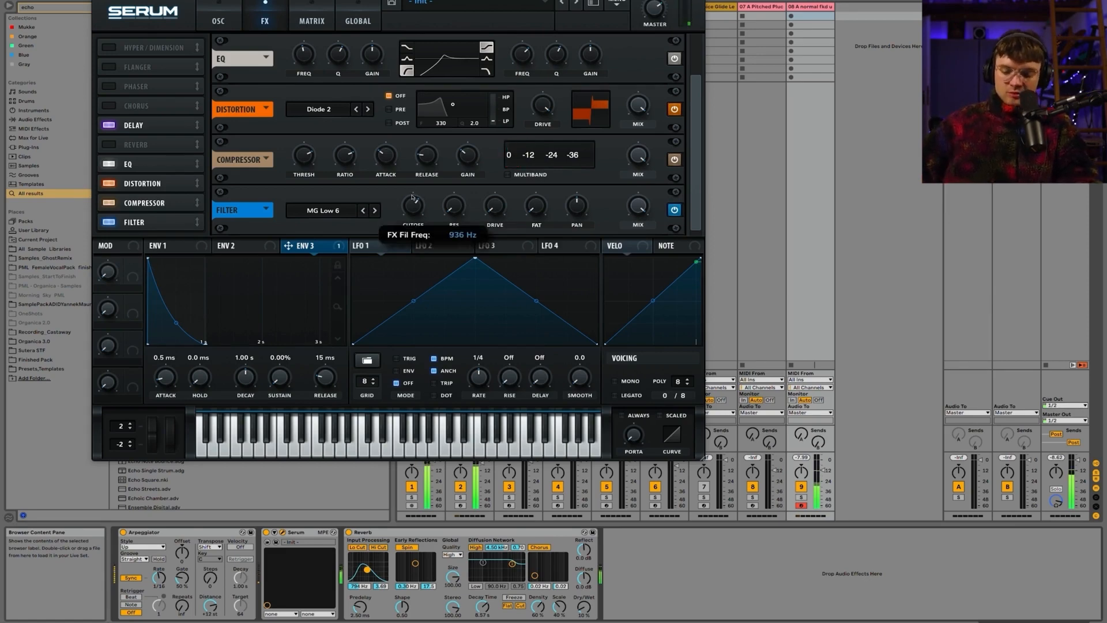
left_click_drag(411, 186, 408, 177)
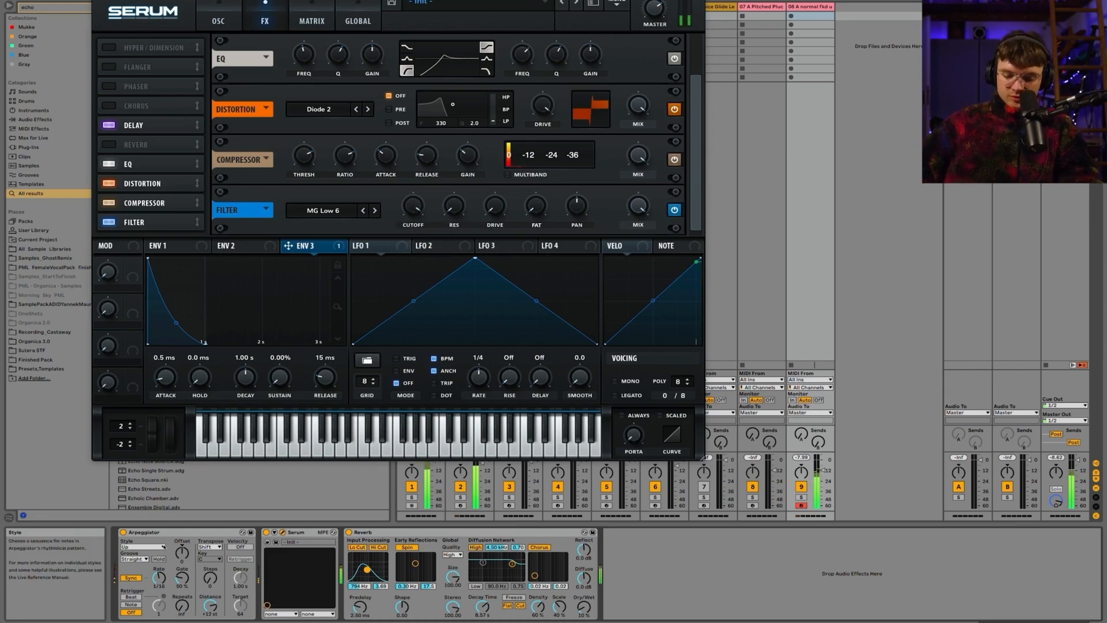
Set the Arpeggiator's rate to 1/12 and gate to 112%, and lengthen Env 1's release to 1.49 s
left_click_drag(162, 581, 182, 553)
left_click(182, 249)
left_click_drag(324, 373, 327, 346)
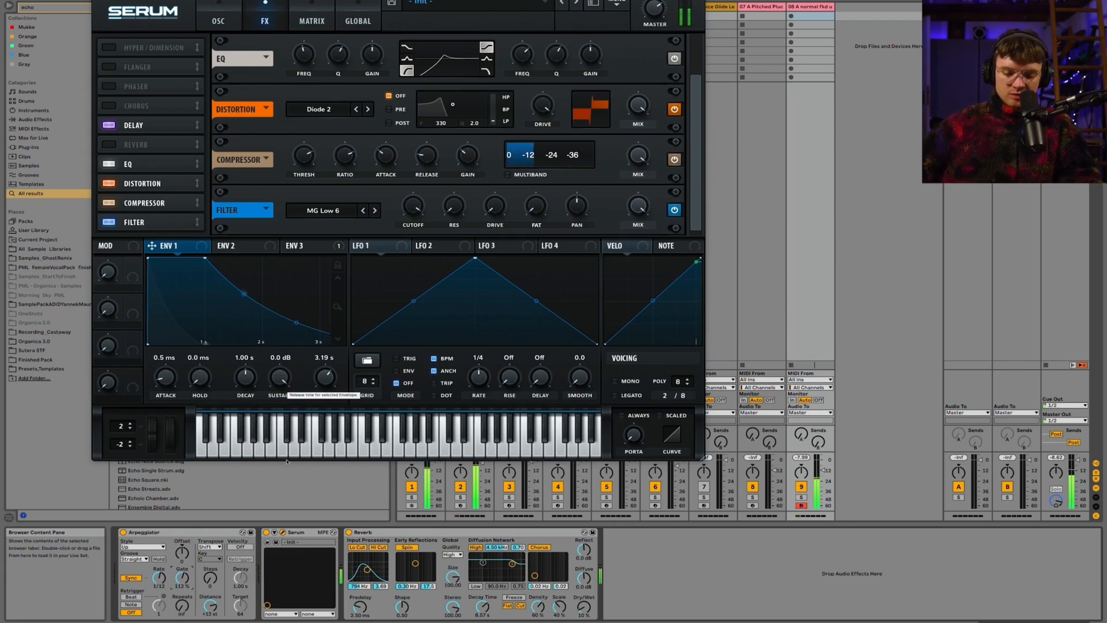
left_click_drag(325, 372, 329, 381)
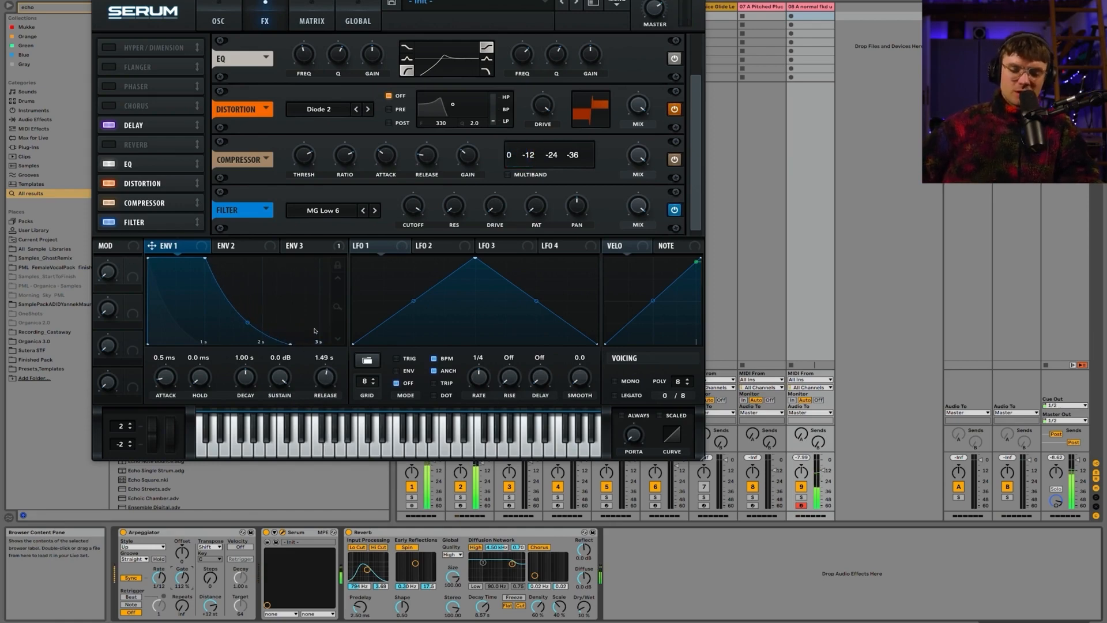
Adjust the EQ's low band and set Env 1 to 275 ms decay, no sustain and 335 ms release
left_click_drag(337, 59, 302, 55)
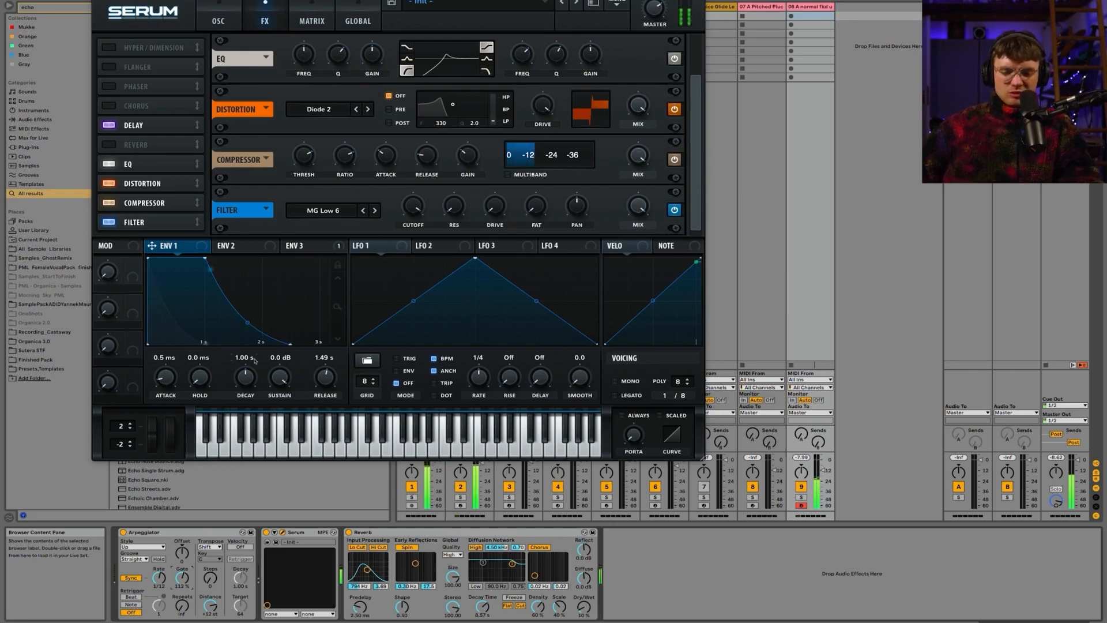
left_click_drag(270, 358, 241, 398)
left_click_drag(324, 378, 323, 391)
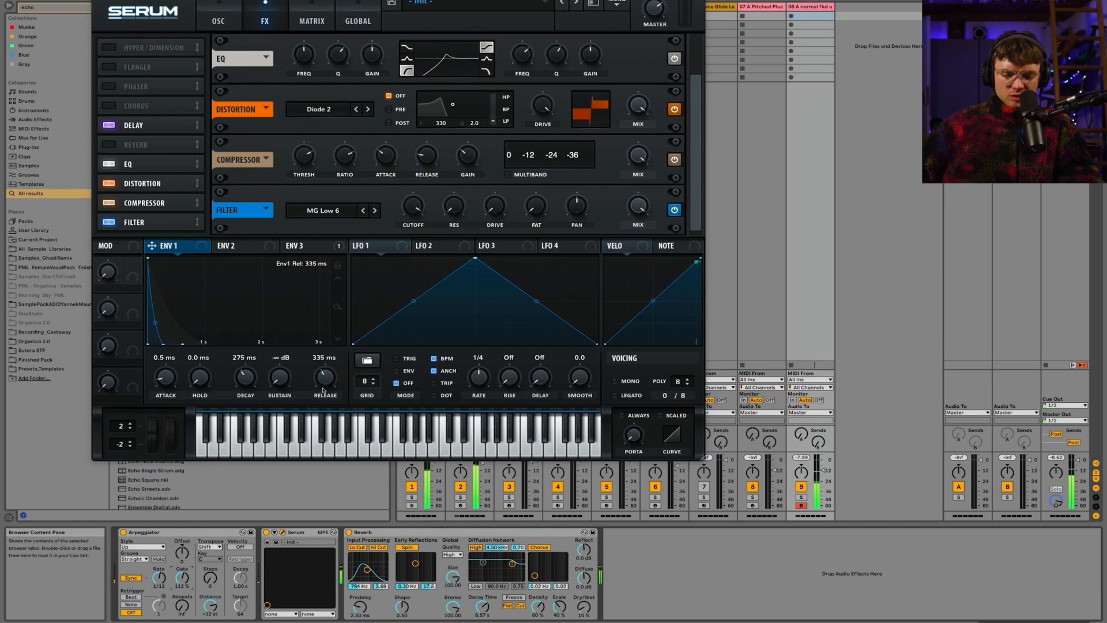
Set the Arpeggiator's rate to 1/16 and gate to 70%, and enable the reverb effect after the filter
left_click_drag(159, 577, 159, 571)
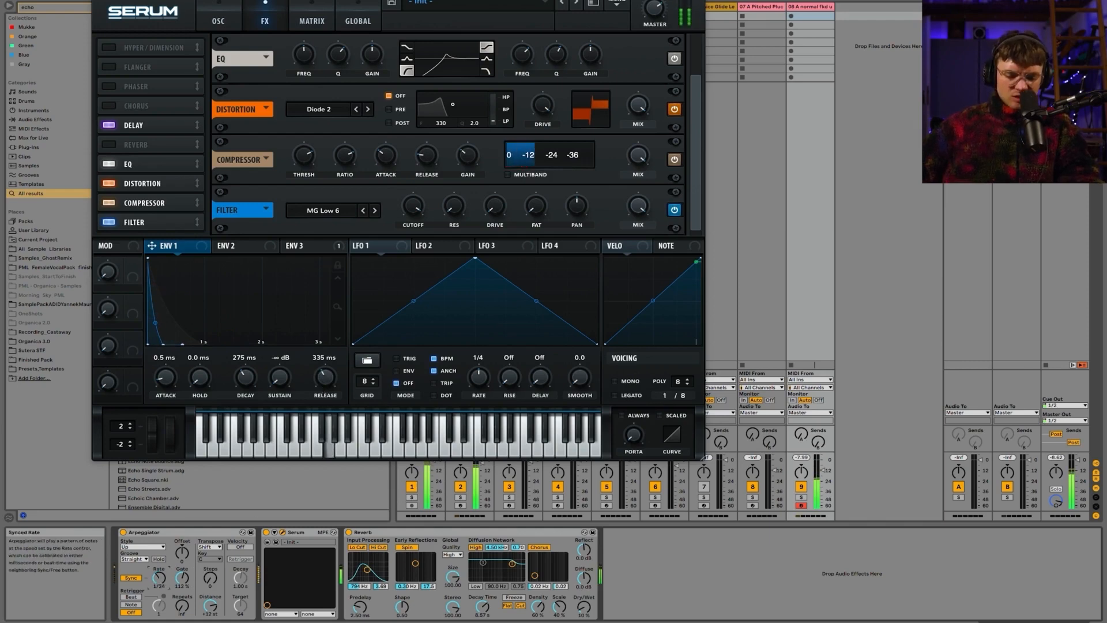
left_click_drag(182, 578, 182, 590)
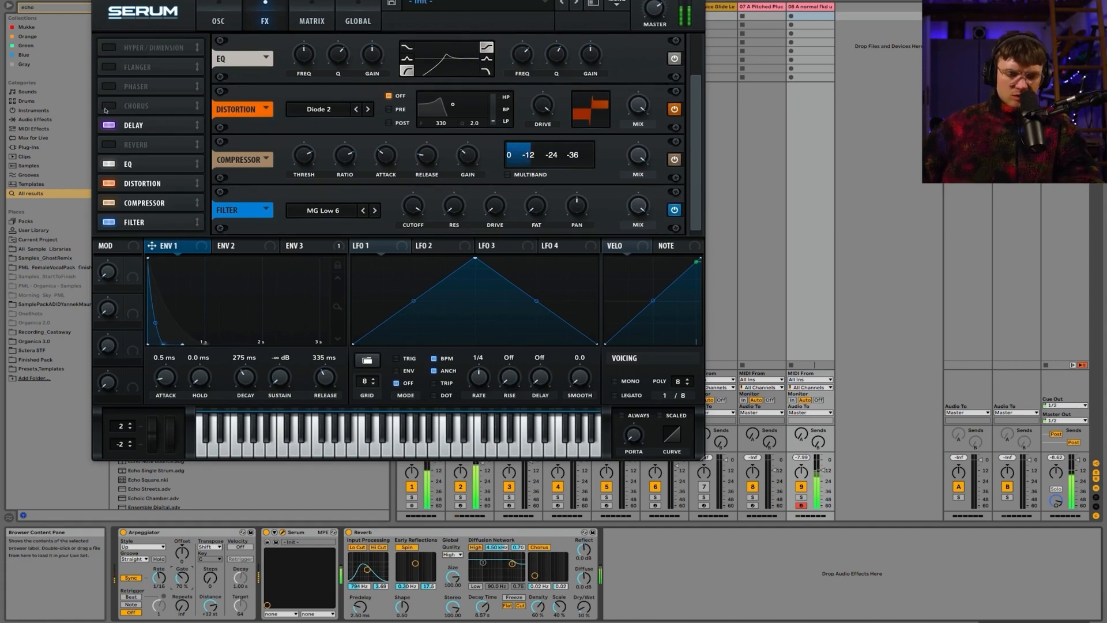
left_click(109, 143)
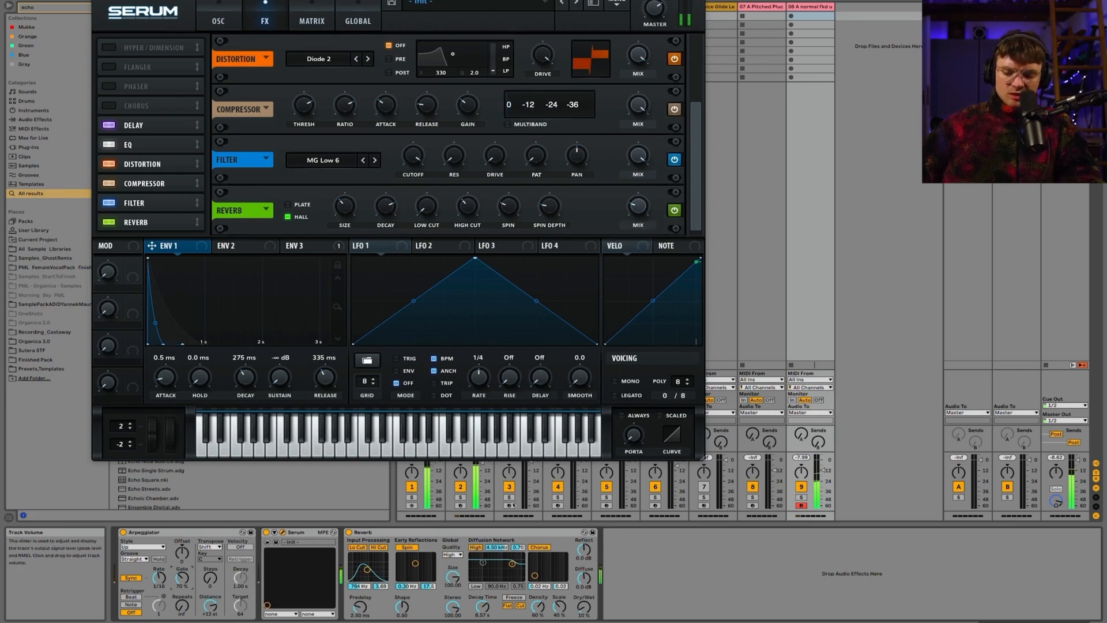
Compare the sound of track 3 with the new patch on track 9 by arming them alternately
left_click(508, 505)
left_click(802, 506)
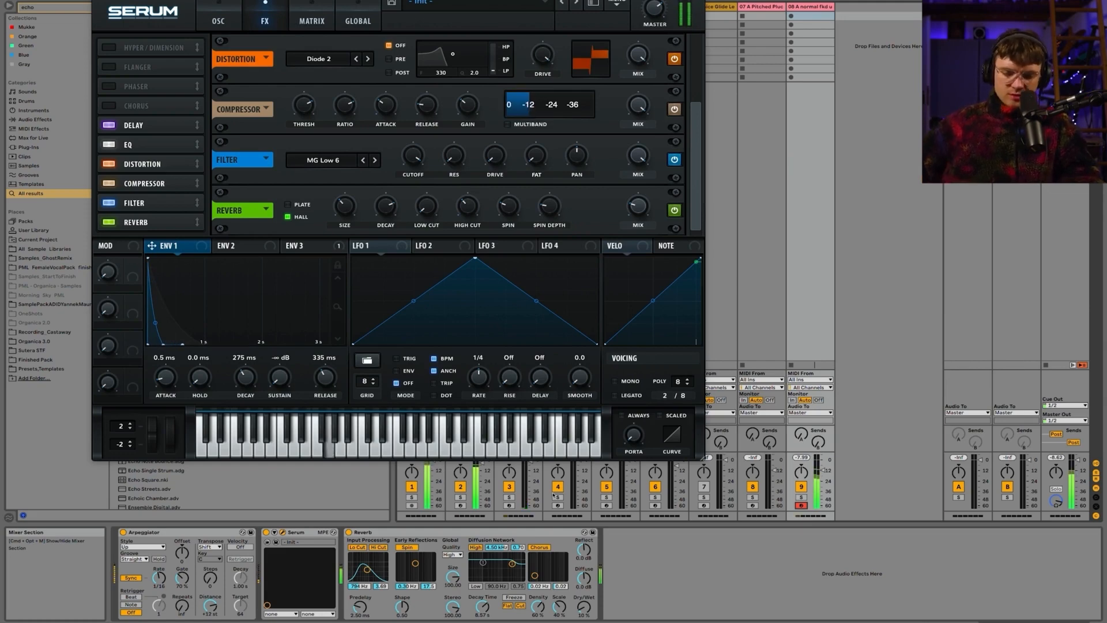
left_click(509, 505)
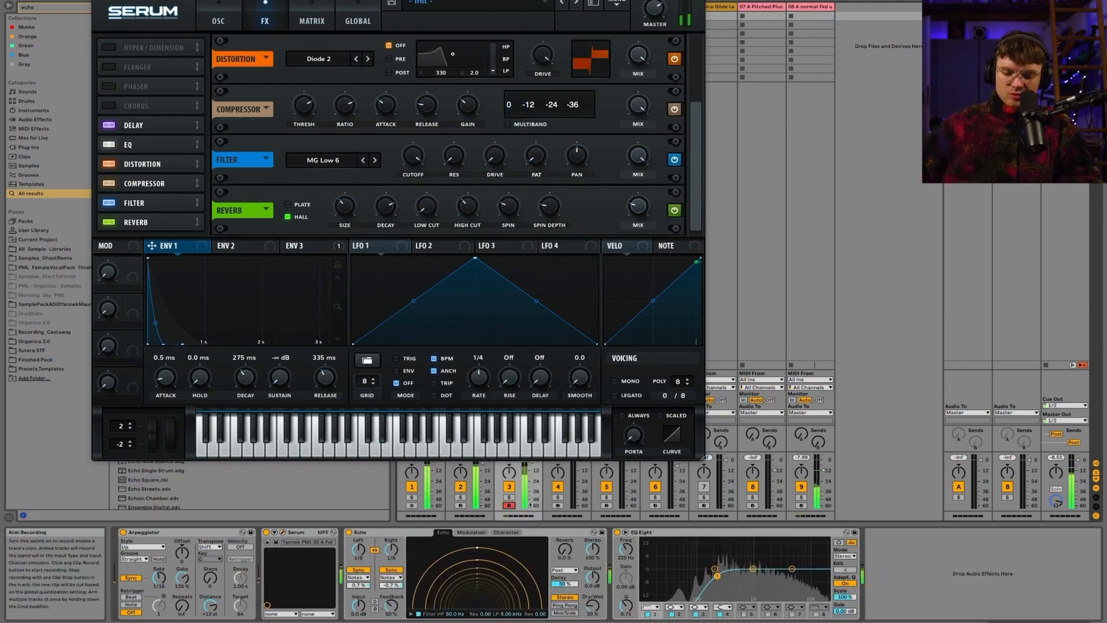
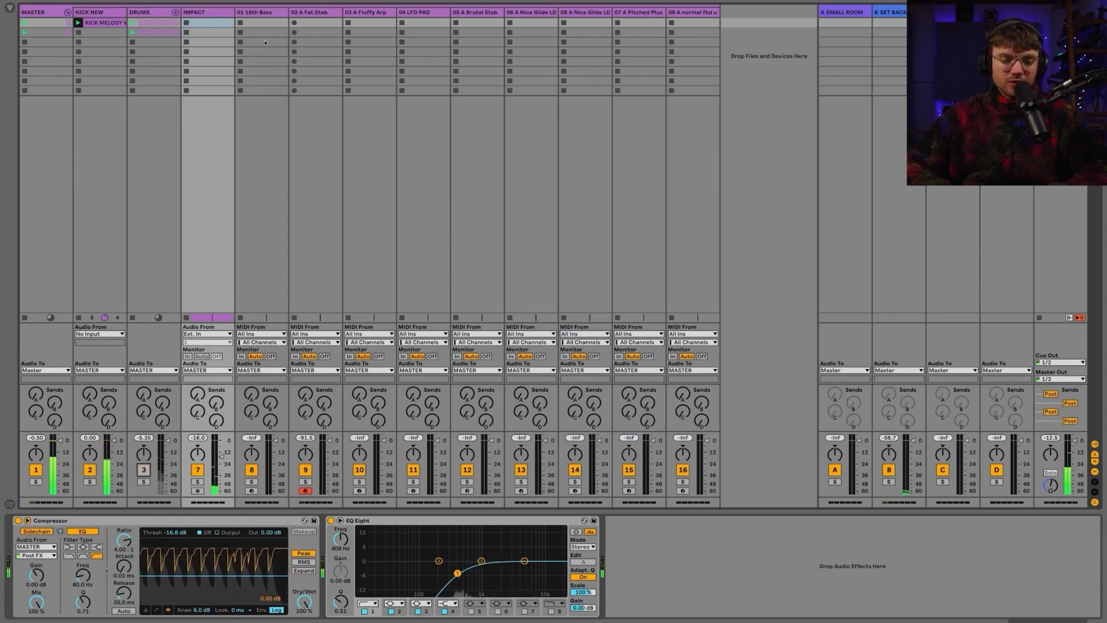
Create an empty MIDI clip in the first slot of the 01 16th Bass track and launch it
left_click(261, 13)
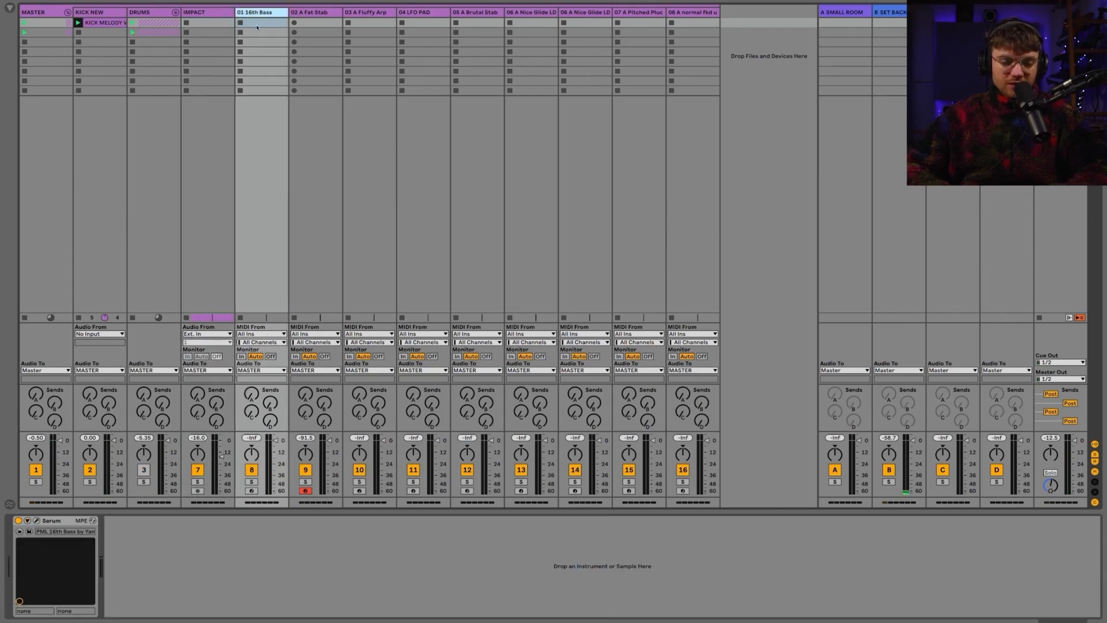
double_click(257, 26)
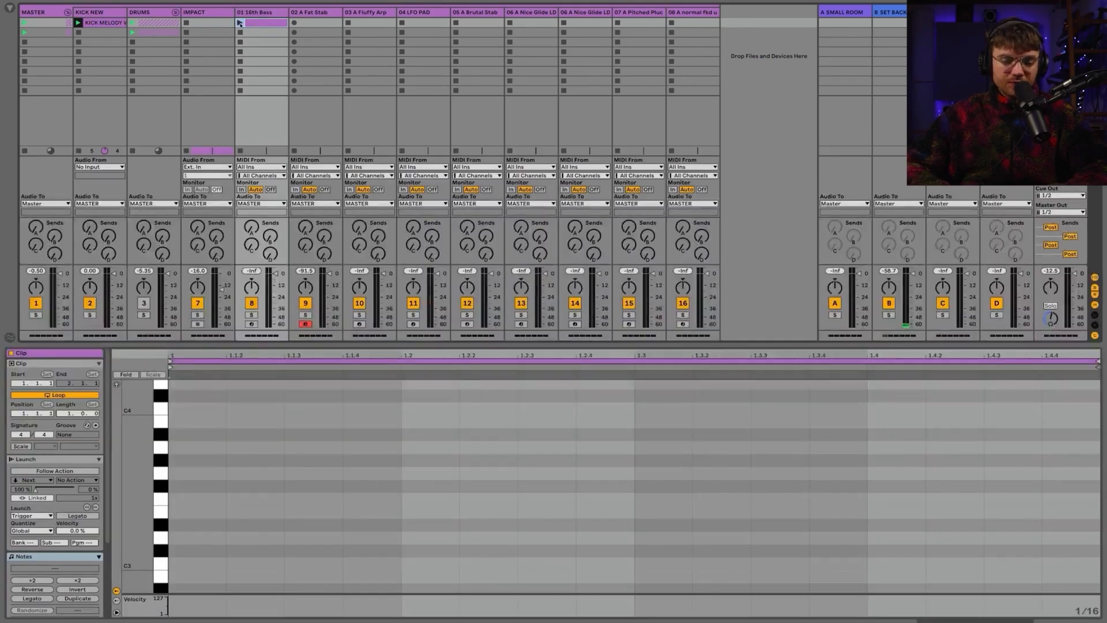
left_click(240, 23)
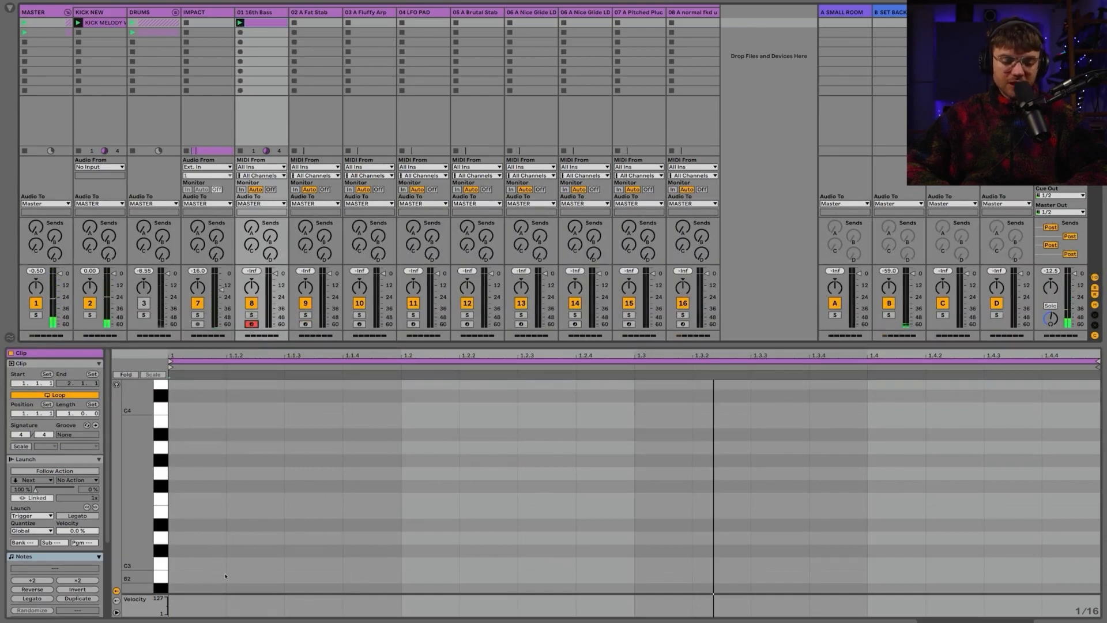
Enter three consecutive sixteenth notes on G3 from 1.1.2 to the end of the first beat and select them
double_click(240, 473)
key("ctrl+d")
key("ctrl+d")
left_click_drag(202, 485, 383, 469)
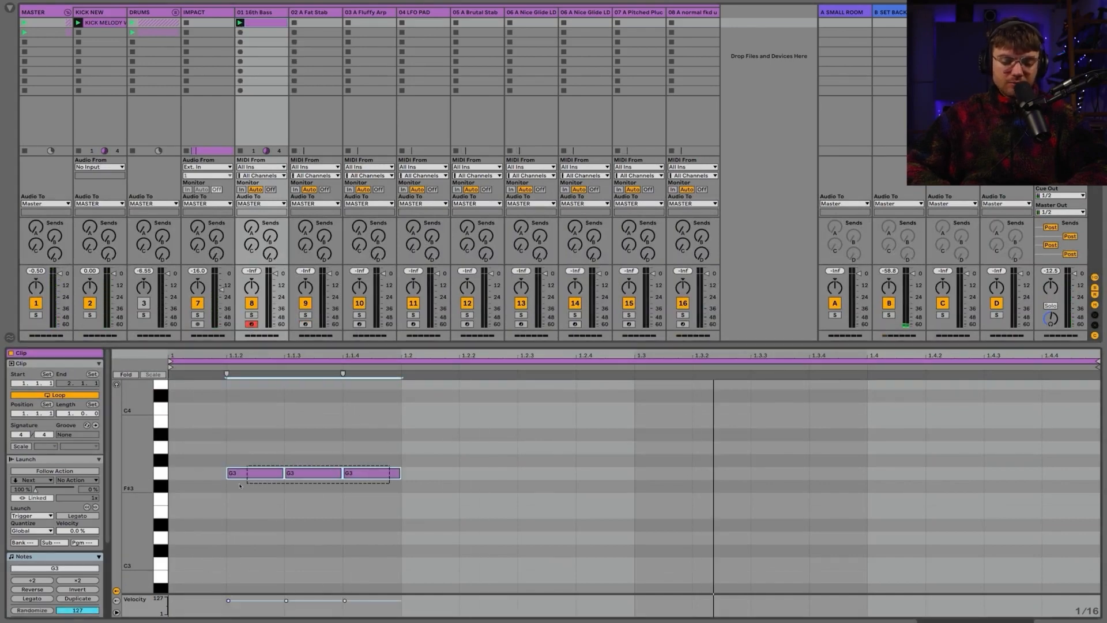
Loop the clip over its first beat and transpose the three notes down one octave to G2 during playback
key("ctrl+l")
key("shift+Down")
key("space")
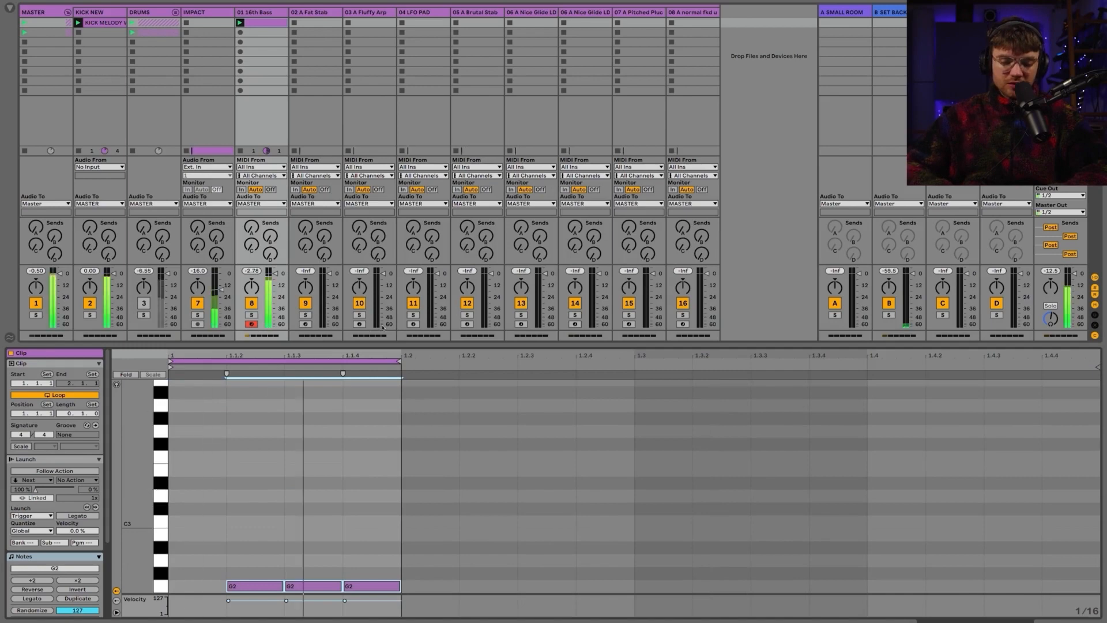
key("shift+Up")
key("shift+Down")
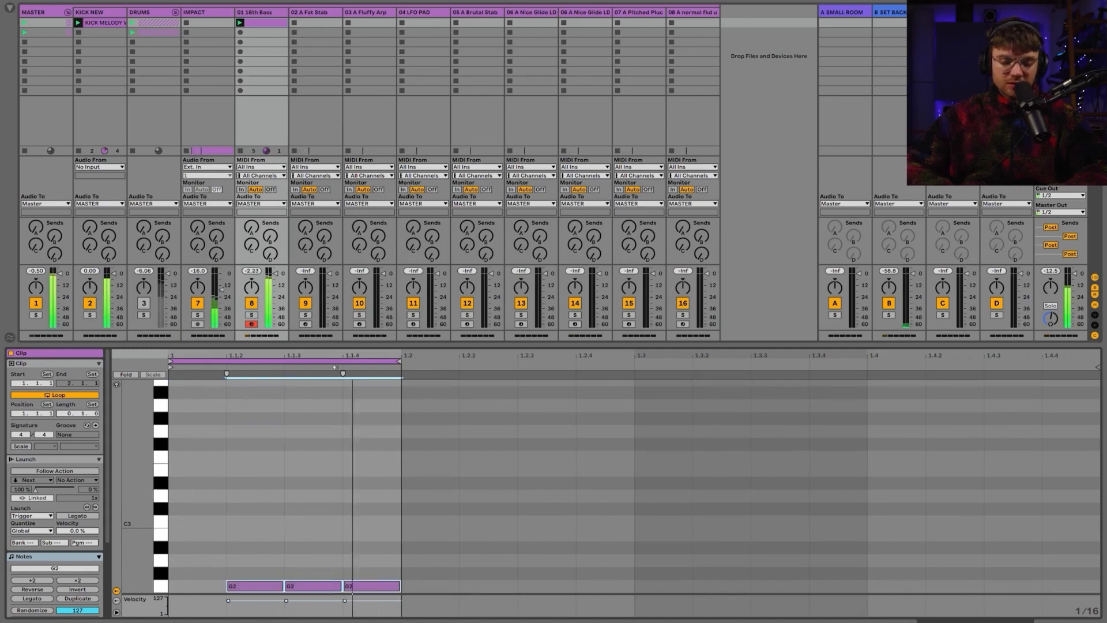
Open the Serum instrument on the 01 16th Bass track and enlarge its window
left_click(266, 13)
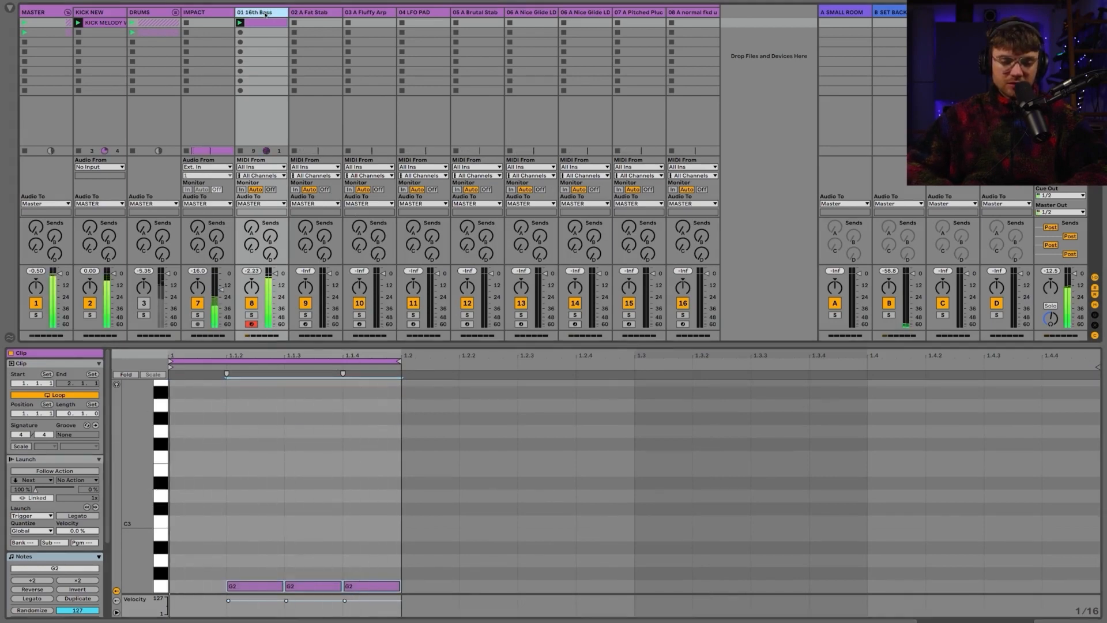
key("shift+Tab")
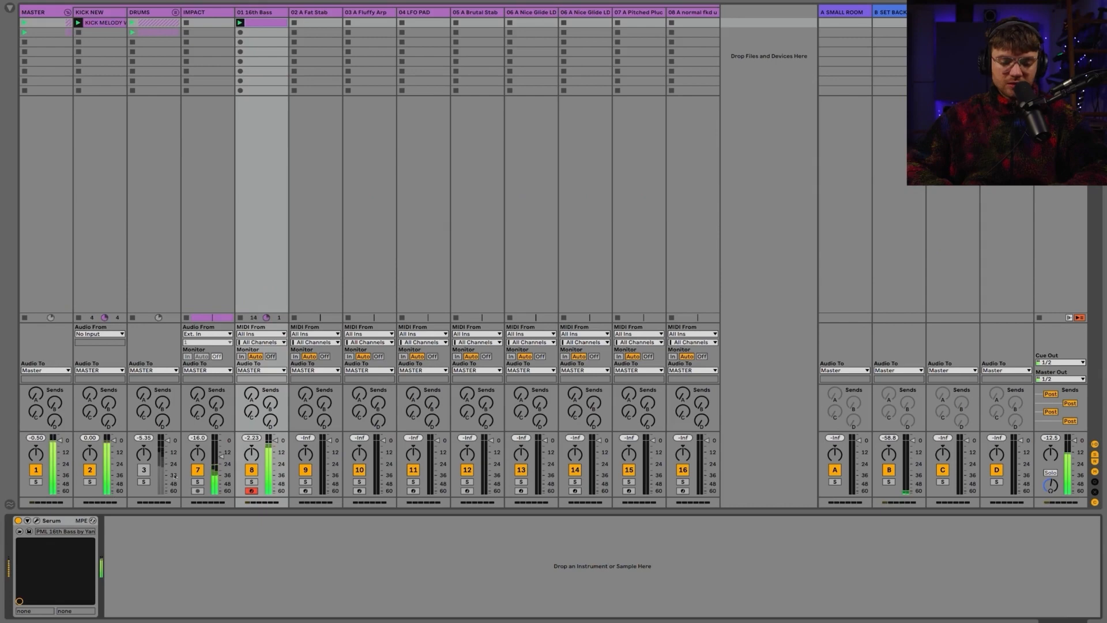
left_click(36, 520)
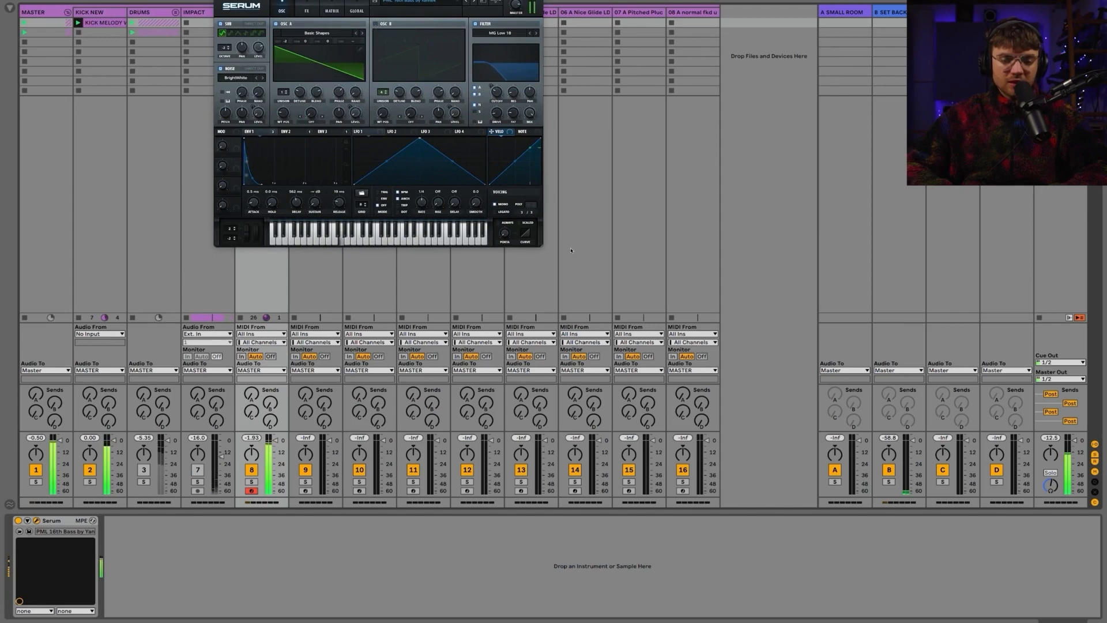
left_click_drag(538, 248, 581, 196)
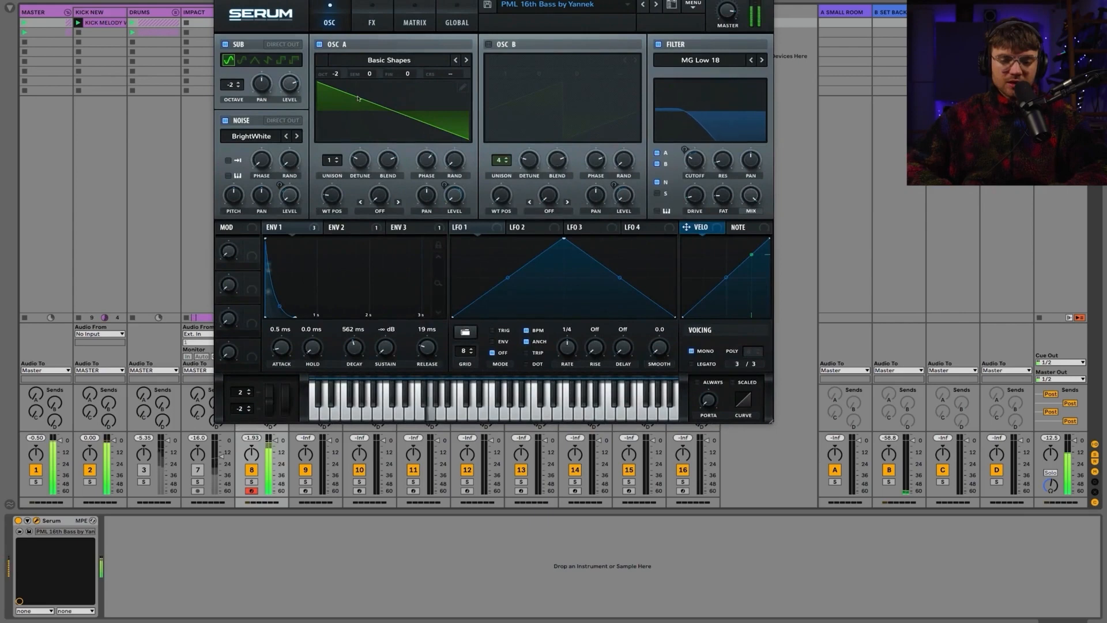
Hide the plug-in window and select the Serum device on the 01 16th Bass track
key("super+alt+p")
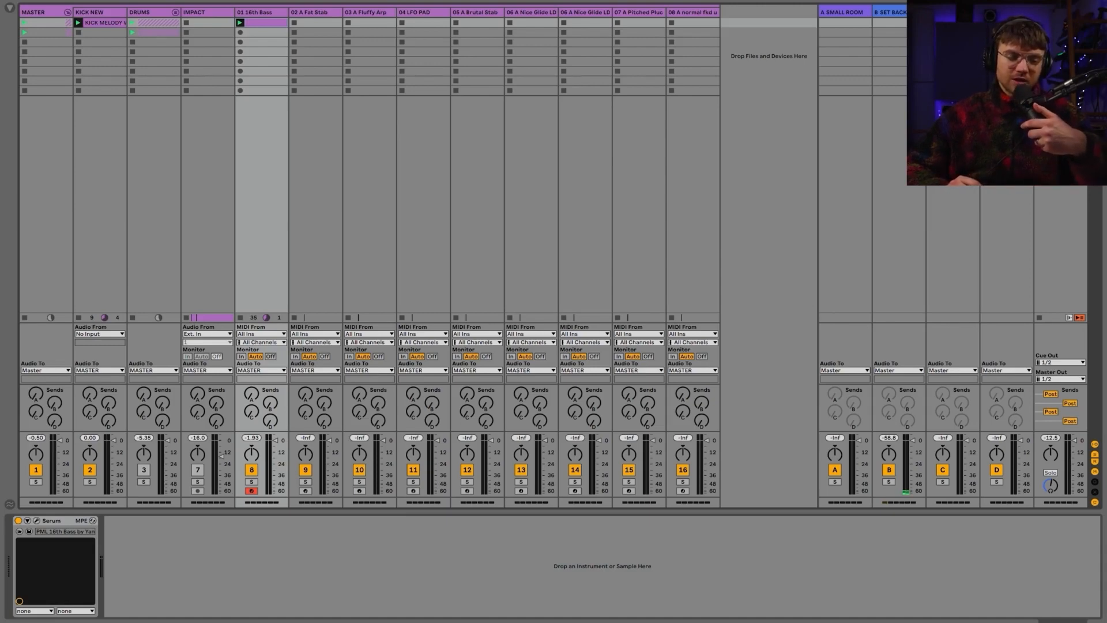
left_click(242, 12)
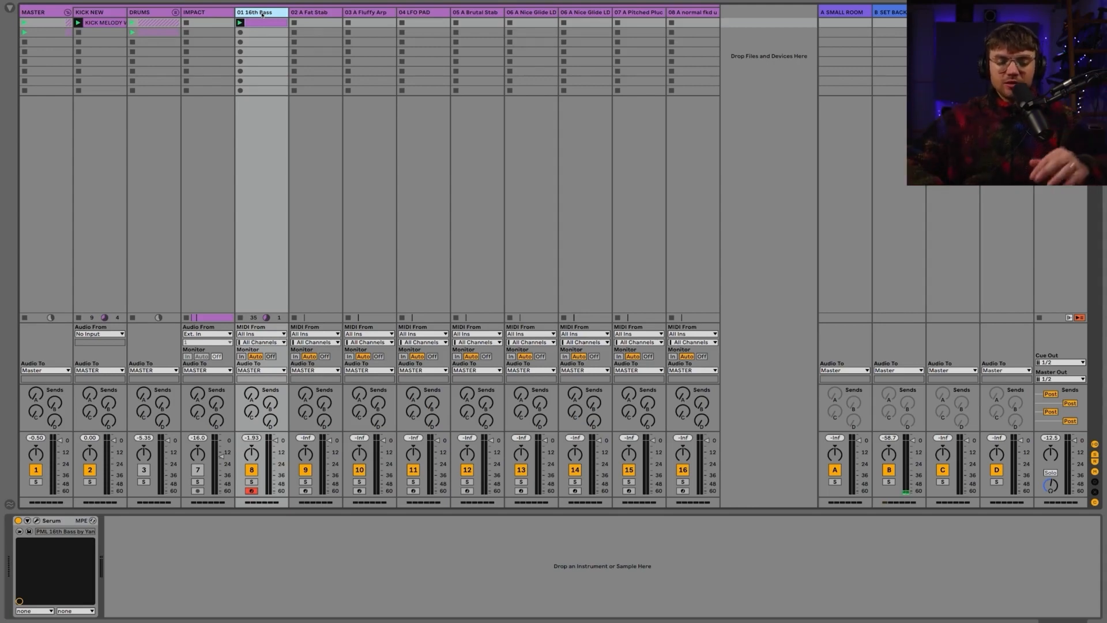
left_click(65, 522)
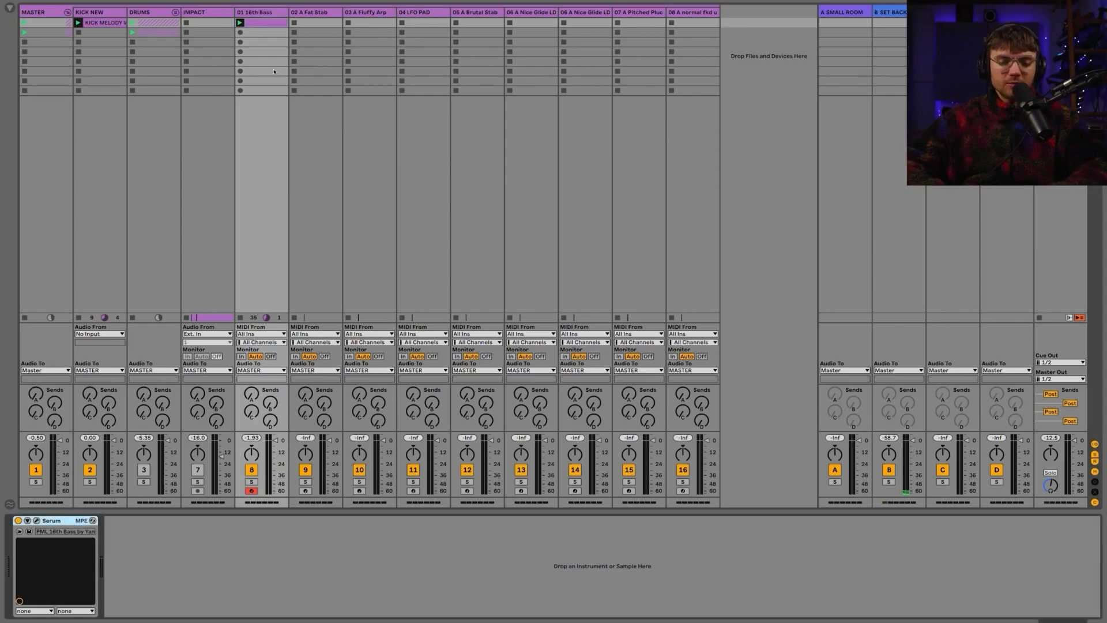
Duplicate the 01 16th Bass track, name the copy 01 16th Bass Layer, and add an EQ Eight to it
left_click(266, 12)
key("ctrl+d")
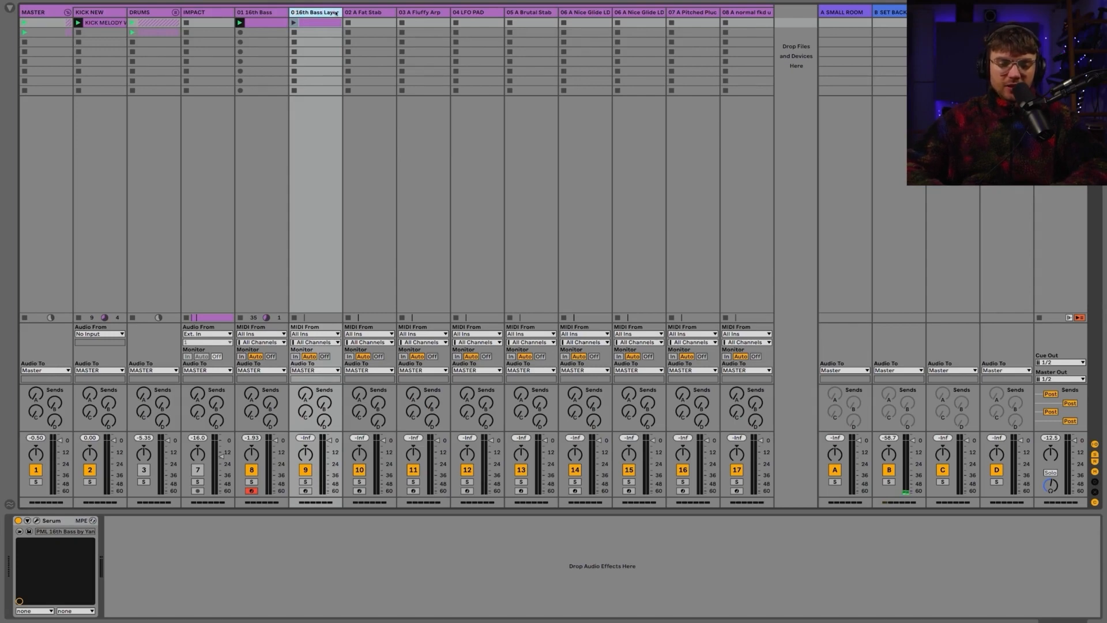
key("ctrl+f")
type("eq")
double_click(145, 43)
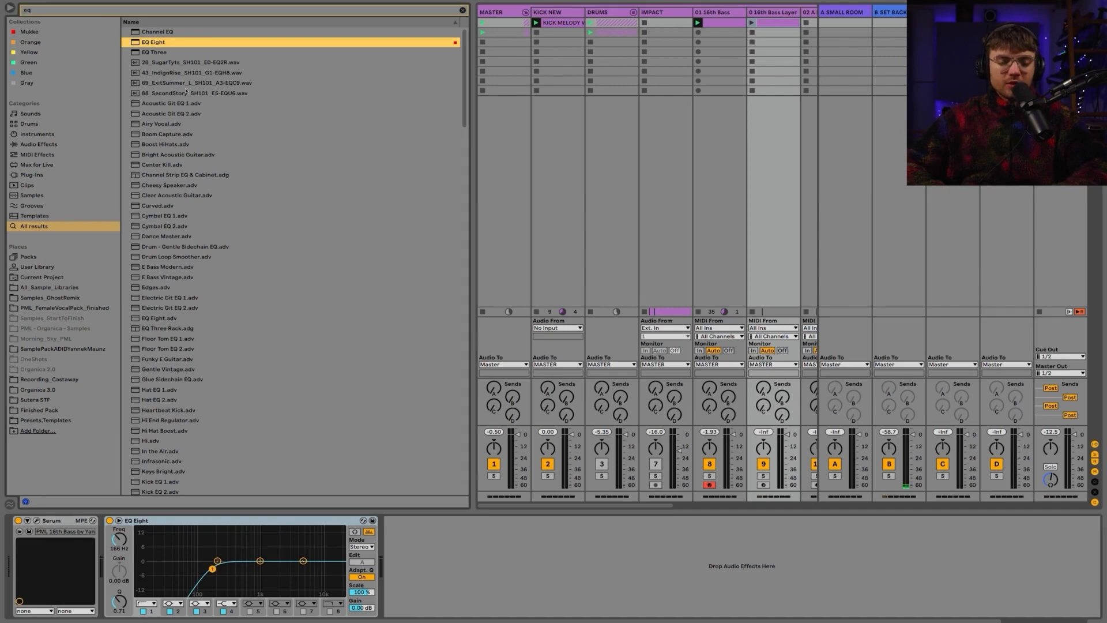
key("ctrl+f")
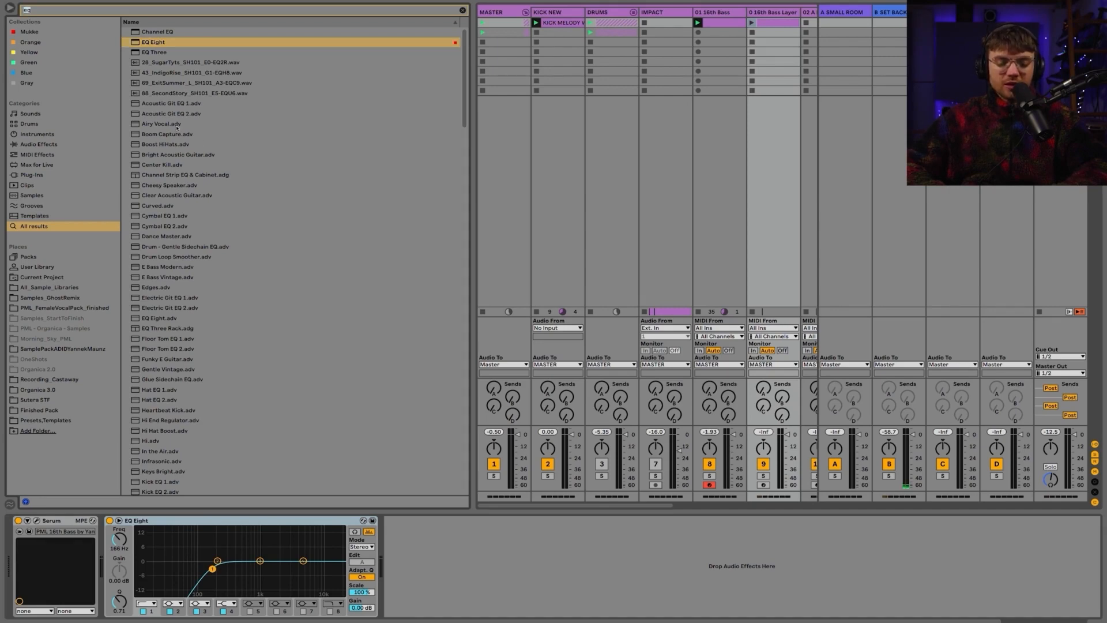
type("eq")
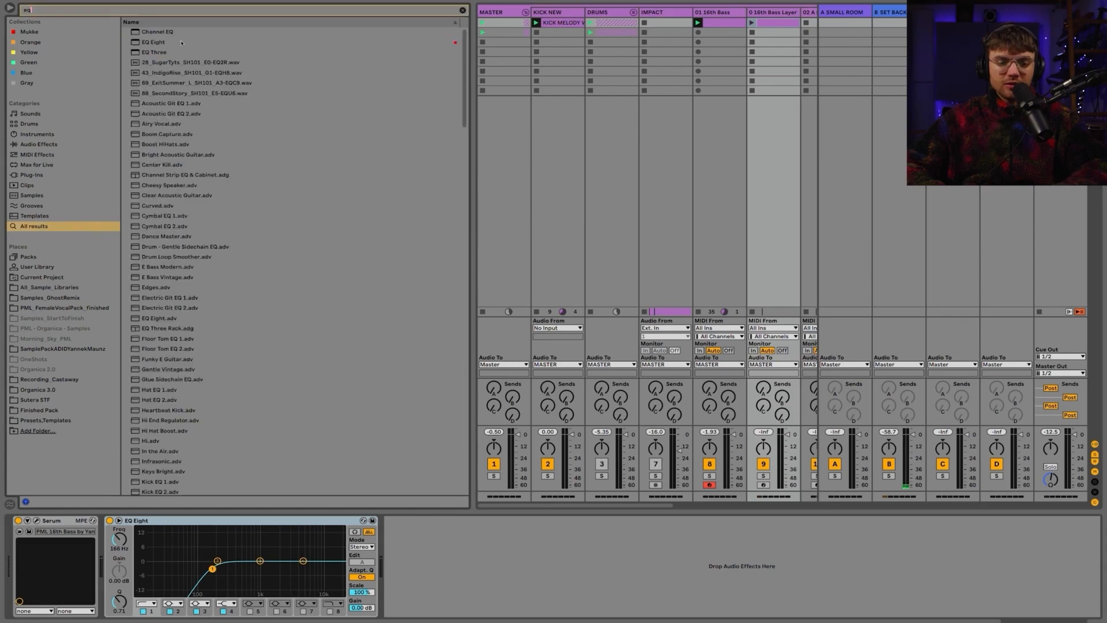
key("Down")
key("Down")
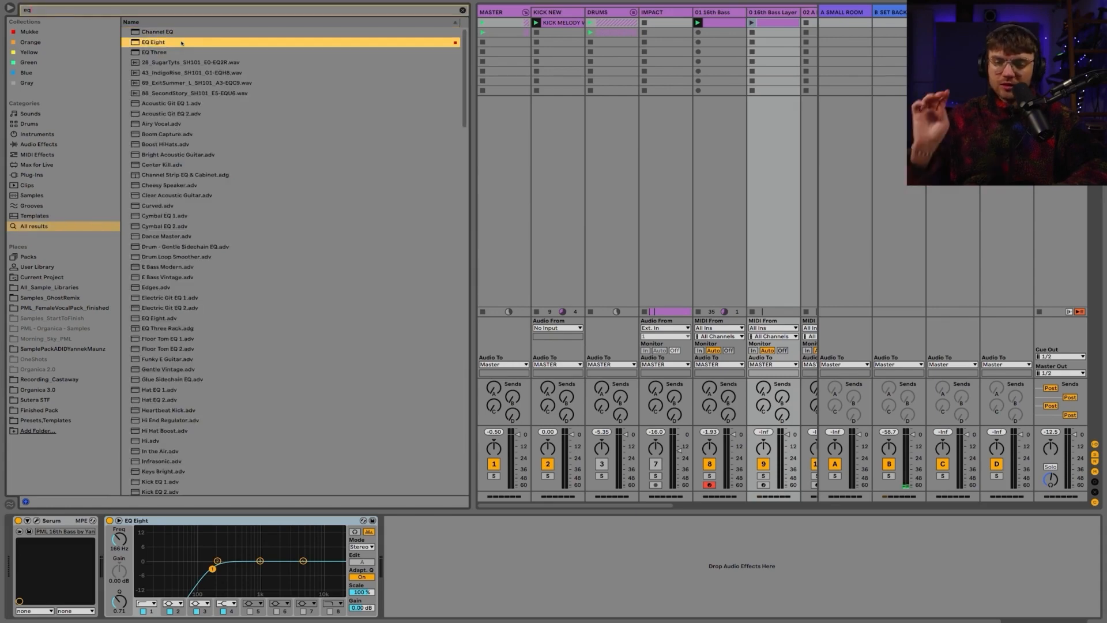
key("Return")
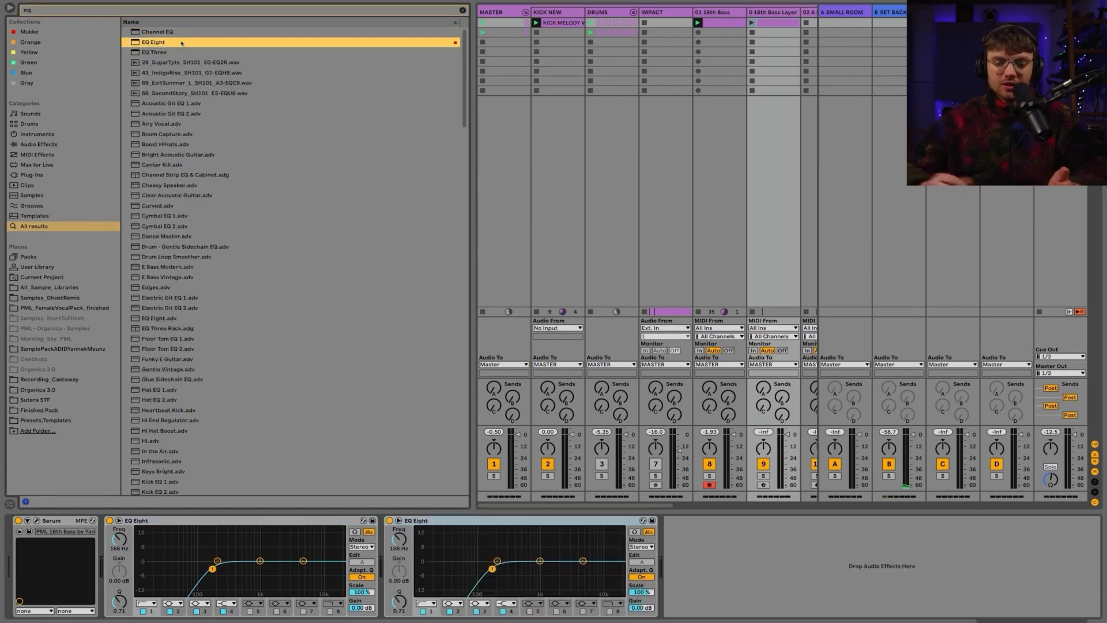
left_click(441, 521)
key("Delete")
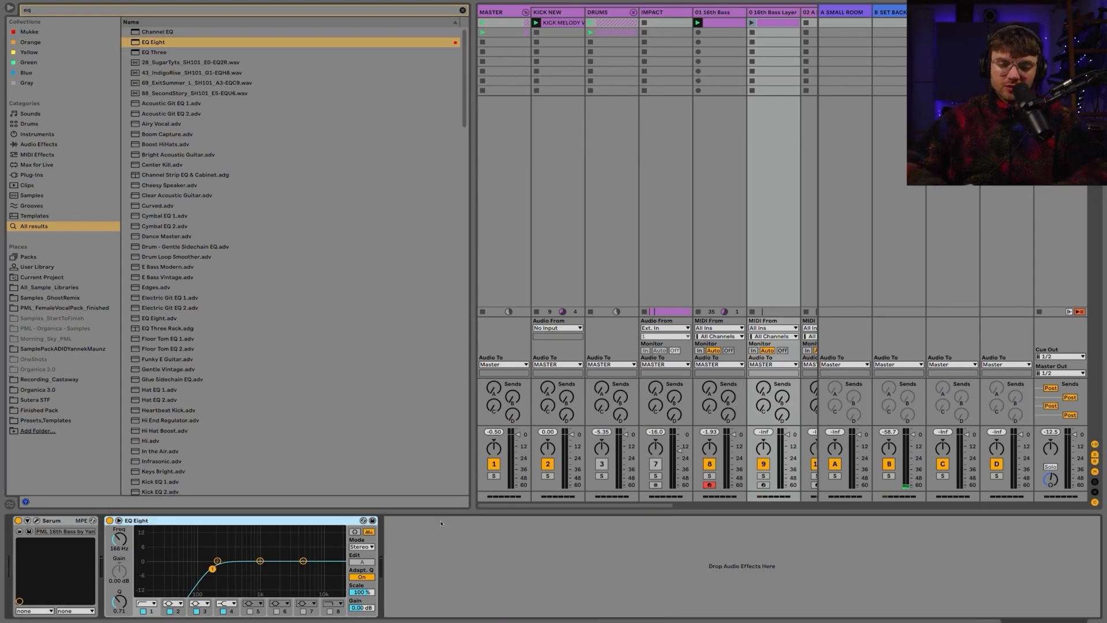
Filter the browser's eq search results to audio effects and hide the browser again
left_click(50, 144)
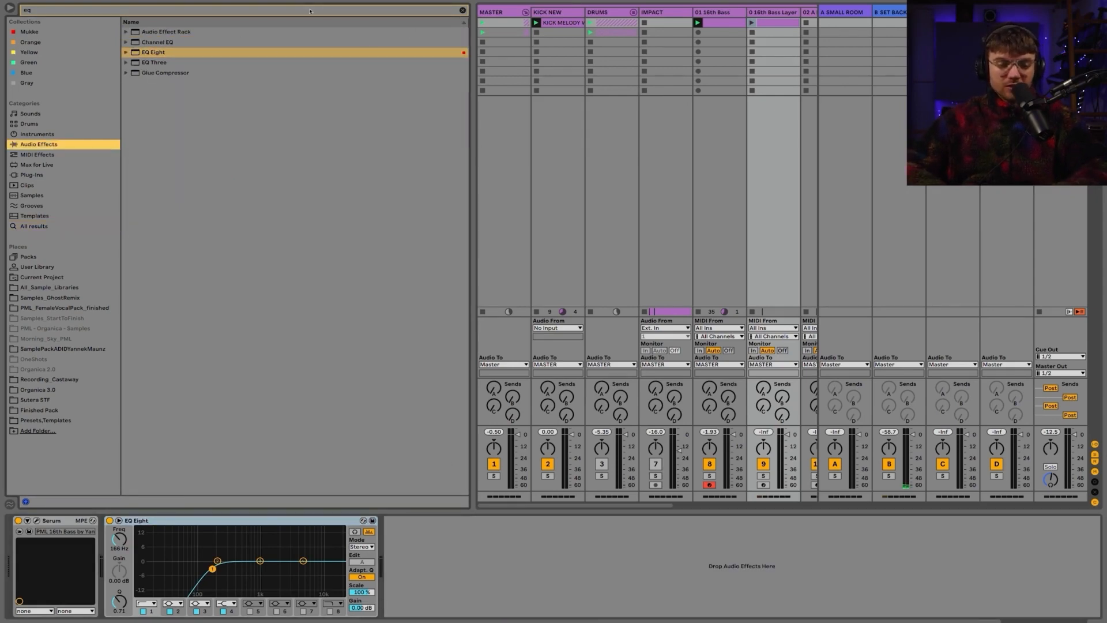
left_click(10, 8)
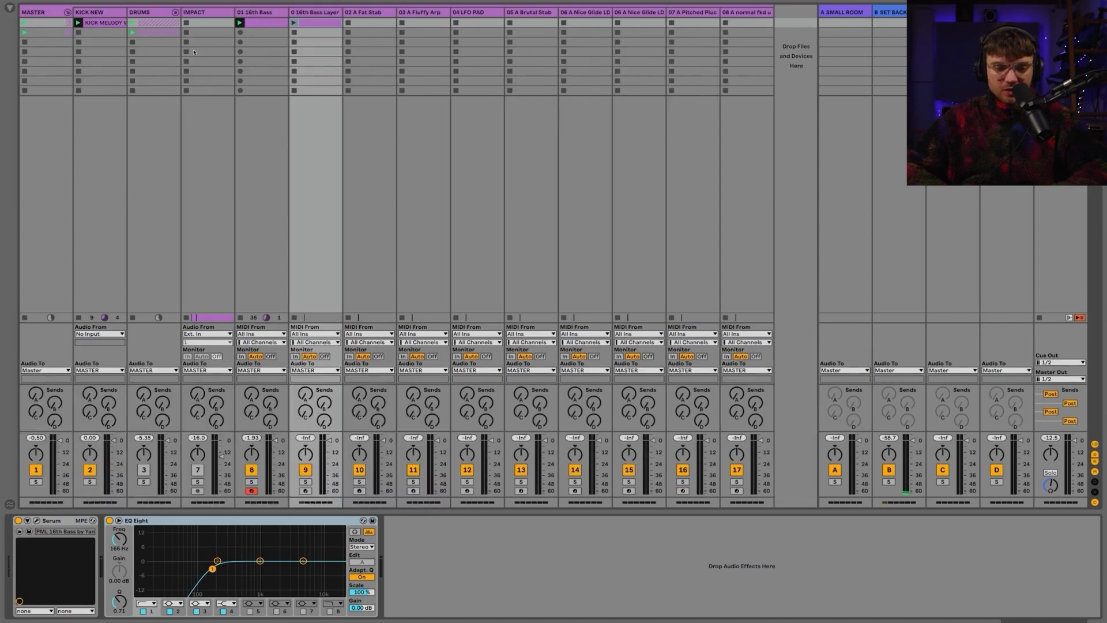
left_click(306, 14)
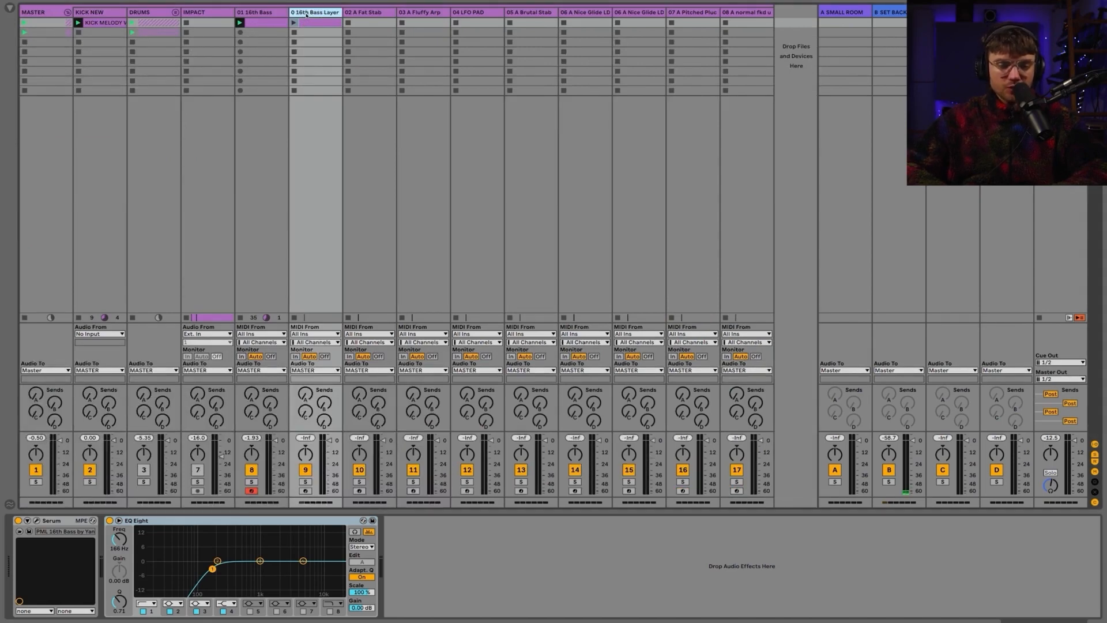
left_click(12, 8)
key("ctrl+alt+b")
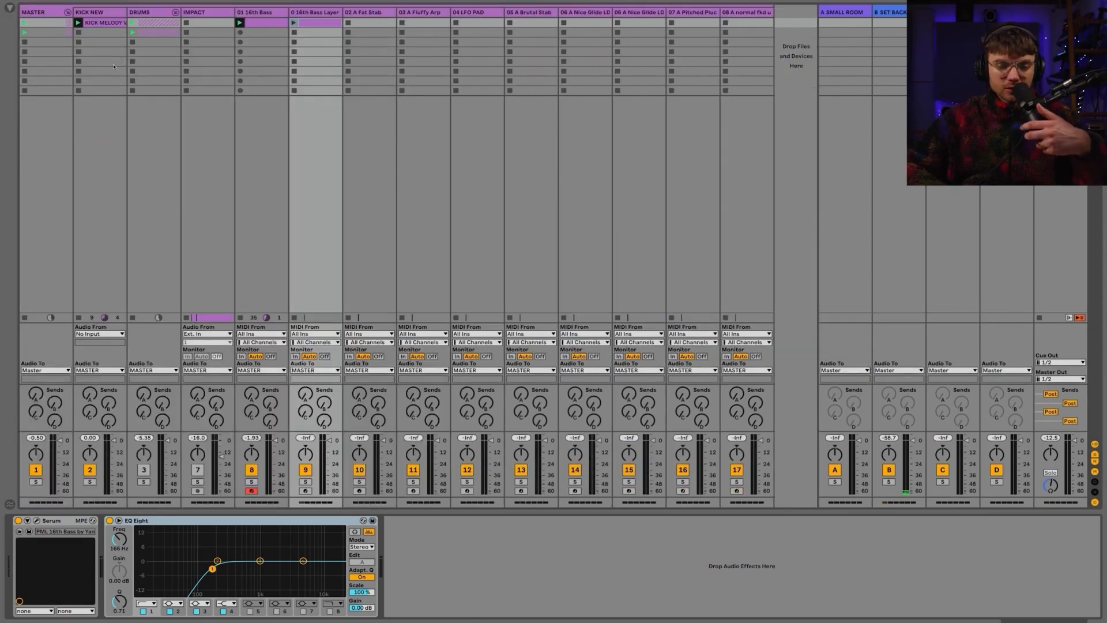
Launch the copied clip on the 16th Bass Layer track, solo that track and show the clip's notes
left_click(294, 23)
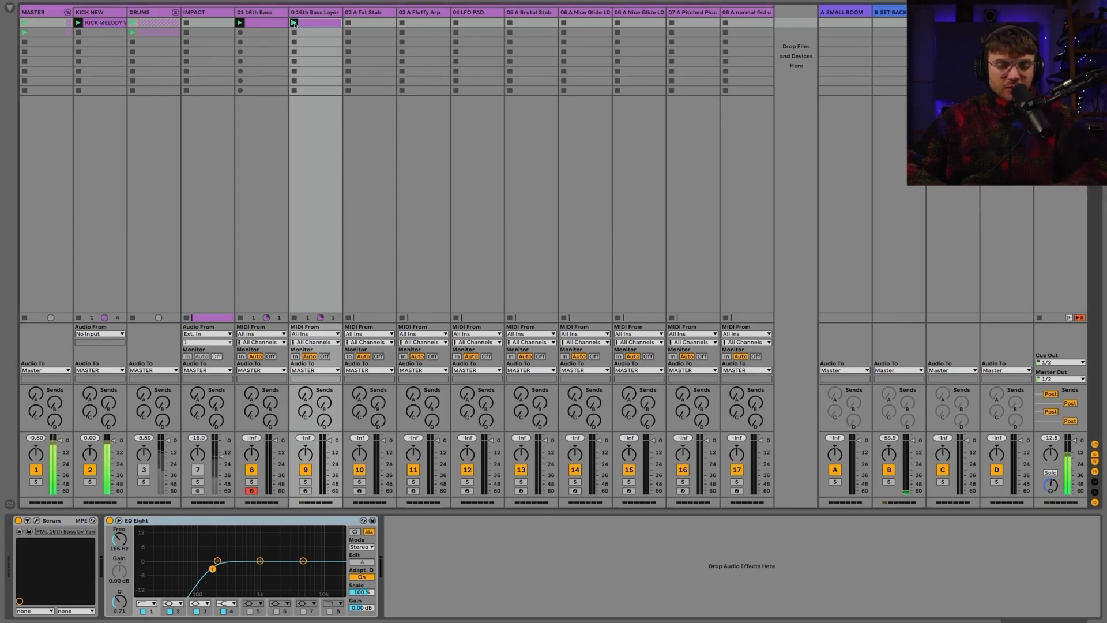
left_click(307, 482)
key("shift+Tab")
Transpose the clip's middle note up one octave to G3 and copy it to the start of the clip during playback
left_click(303, 586)
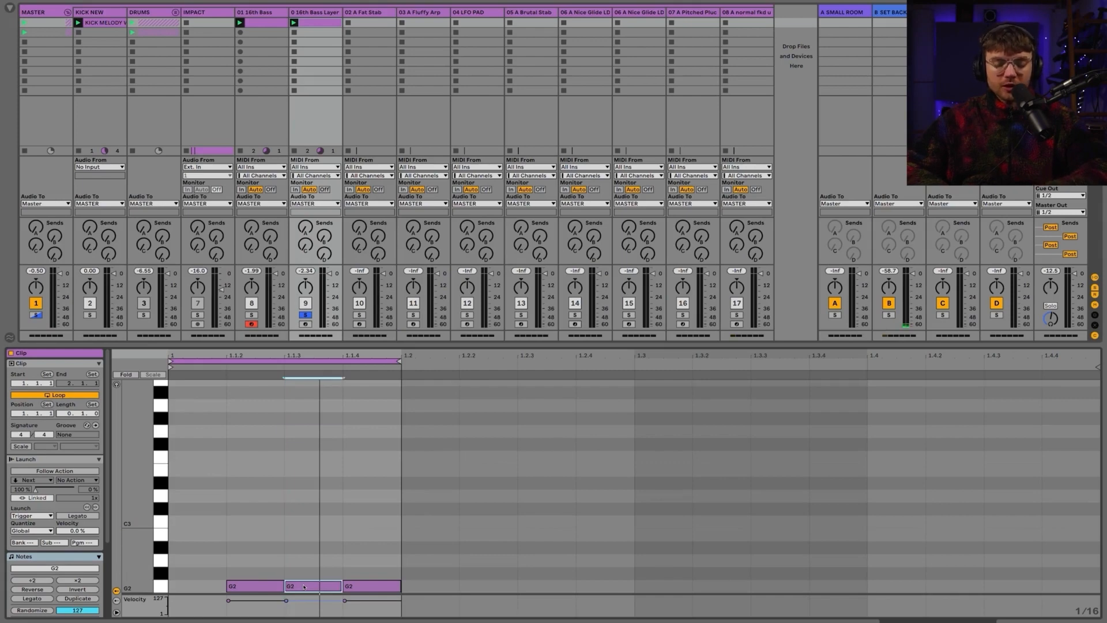
key("shift+Up")
left_click(299, 403)
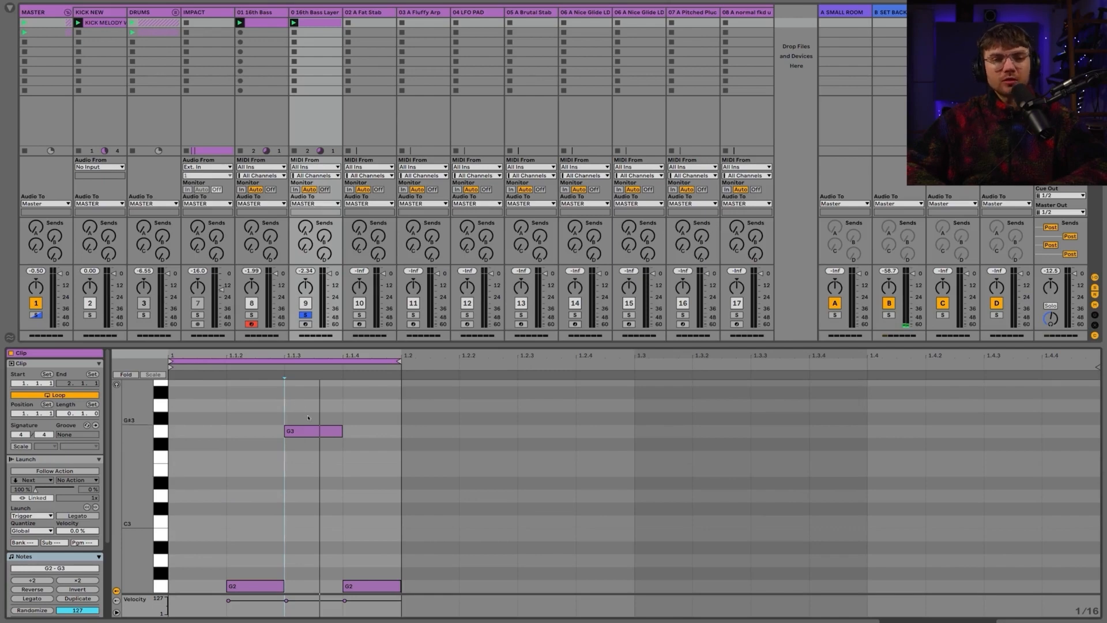
left_click(305, 431)
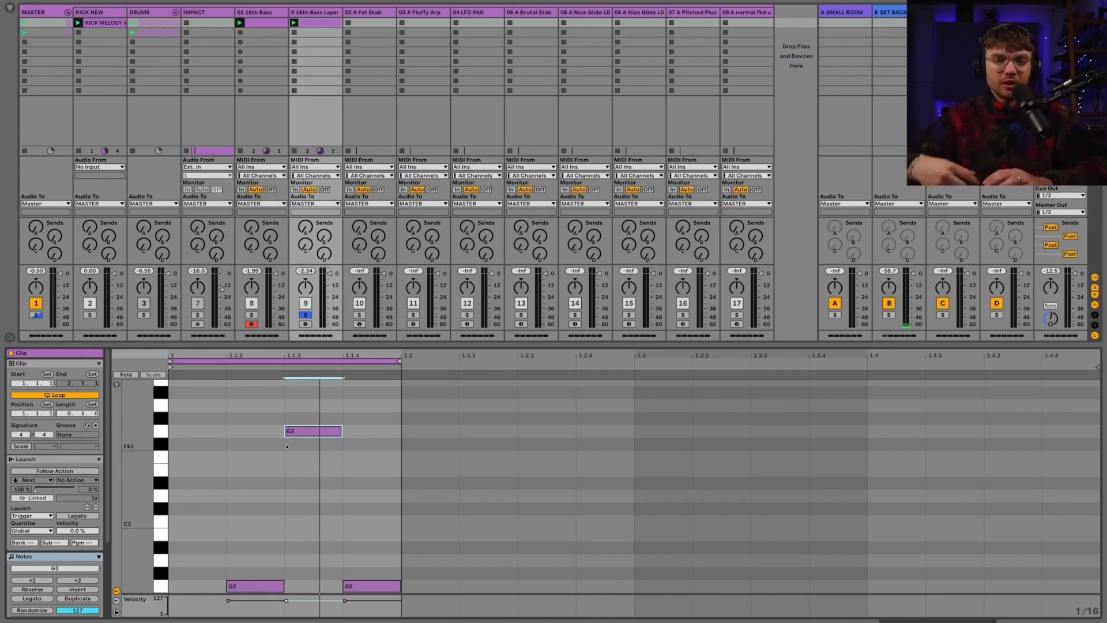
key("space")
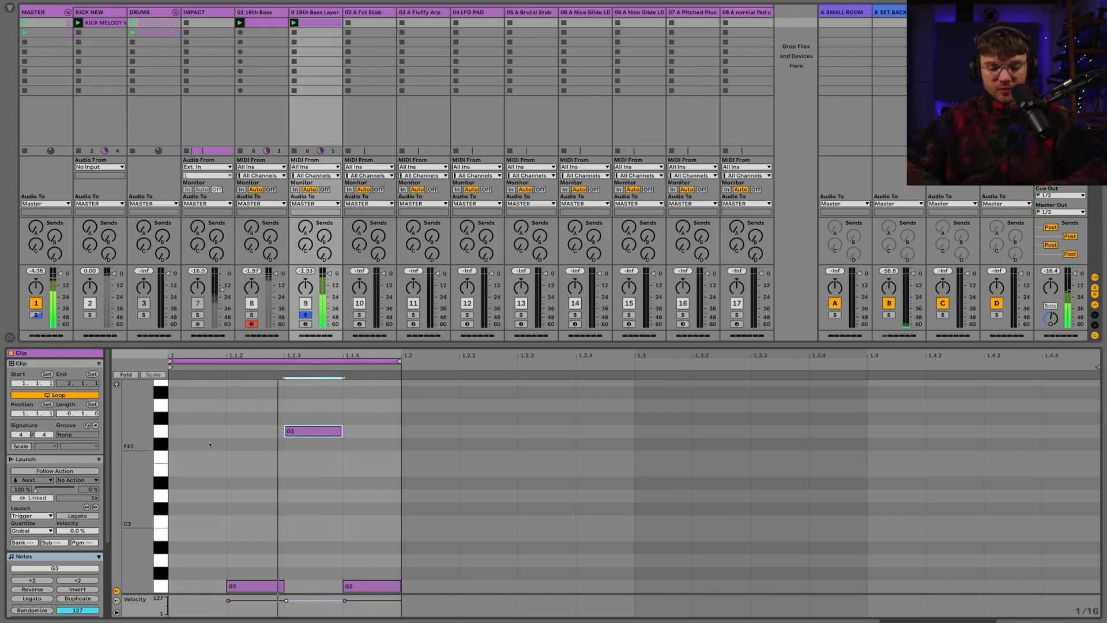
left_click_drag(298, 432, 164, 438)
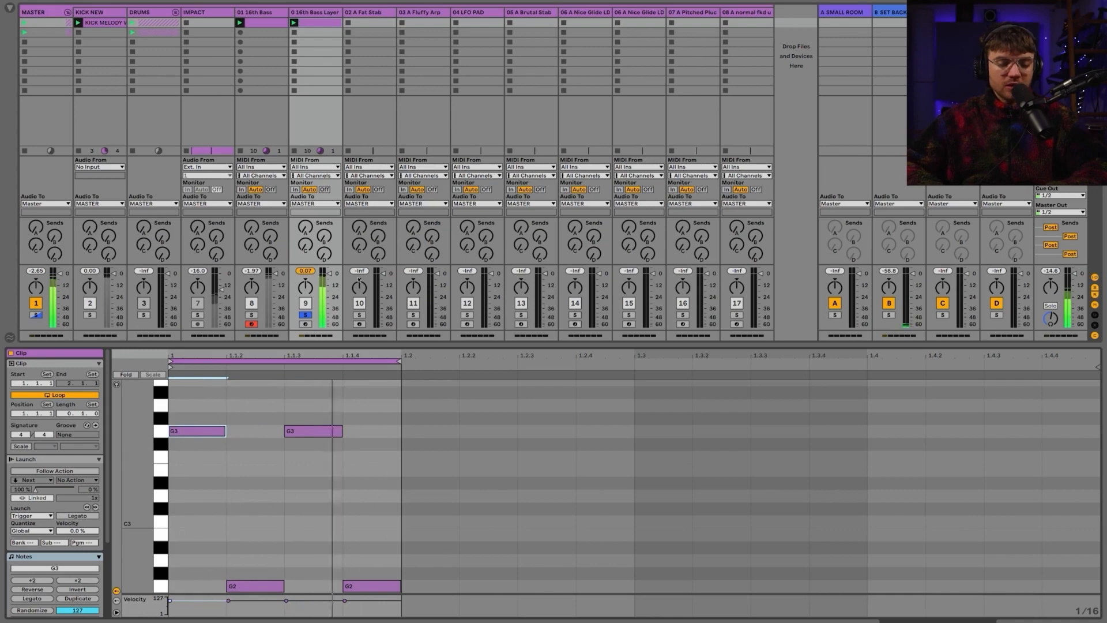
Set the layer track's EQ Eight low-cut frequency to about 182 Hz and solo the 01 16th Bass alongside it
double_click(312, 13)
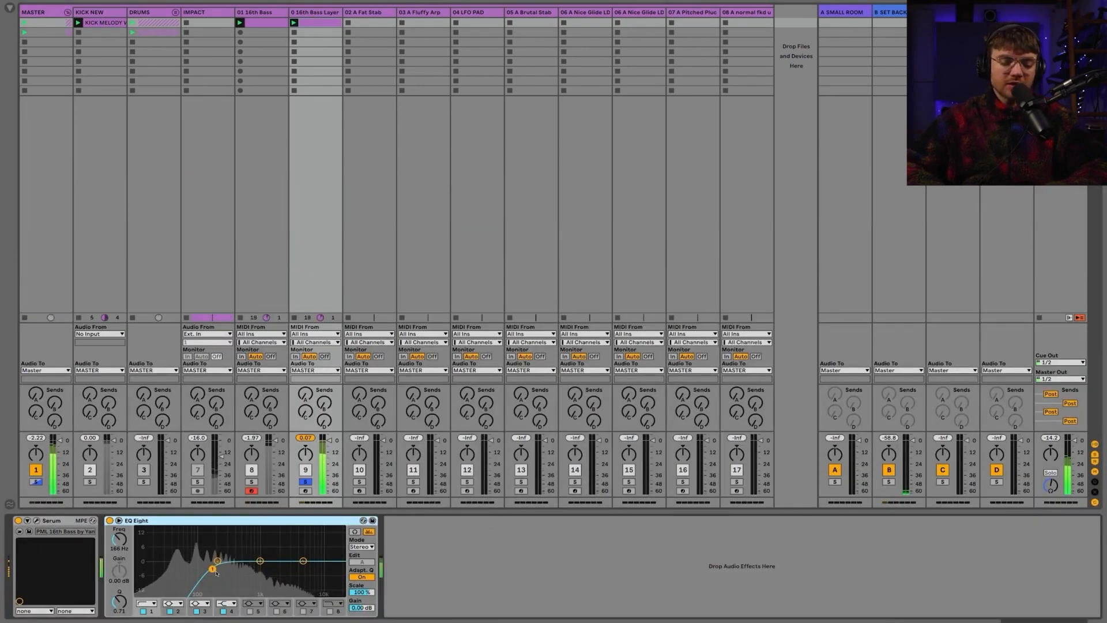
left_click_drag(213, 569, 215, 569)
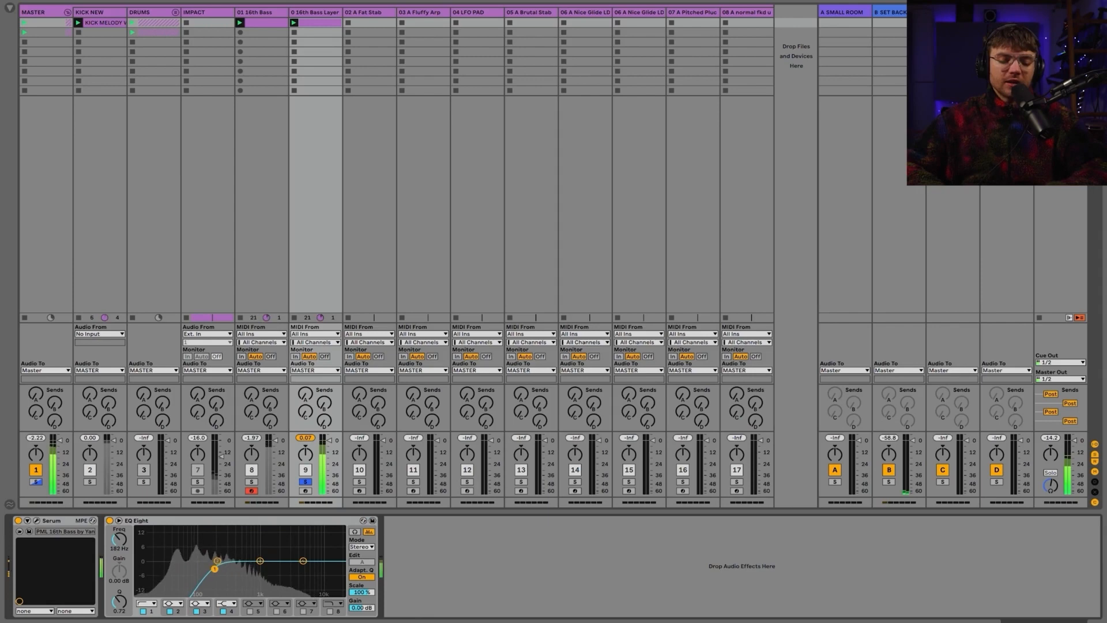
left_click(252, 482)
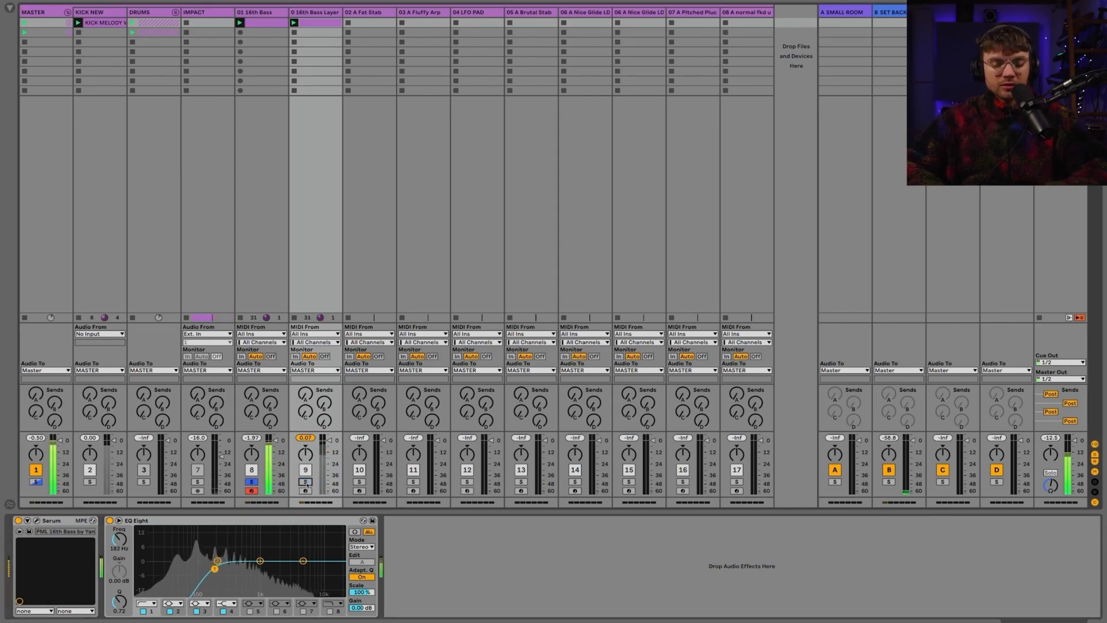
left_click(316, 12)
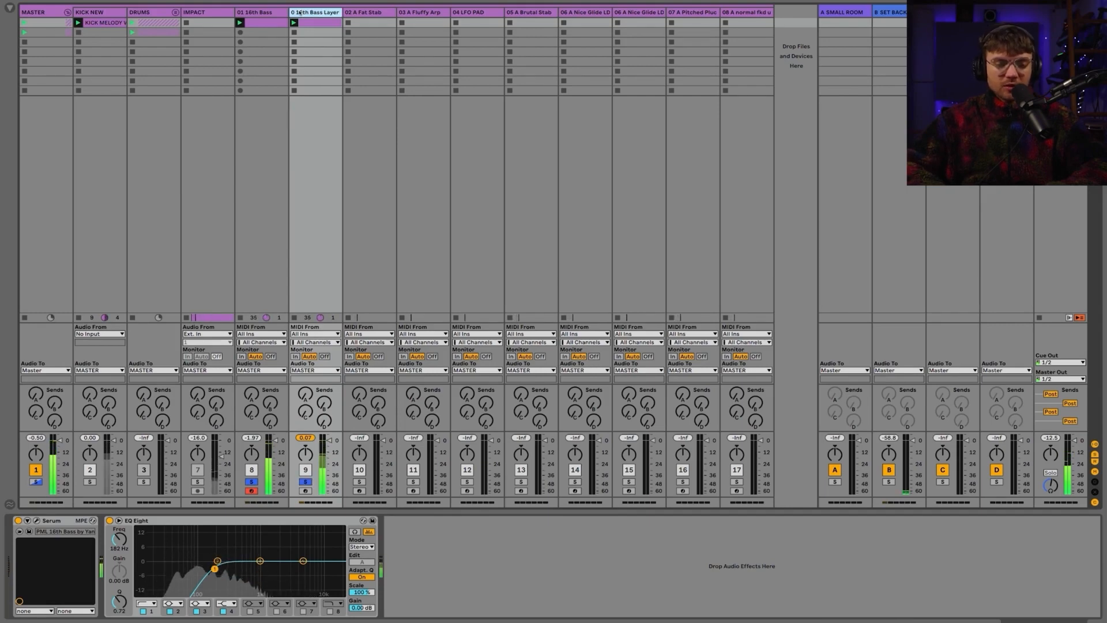
Open the layer track's Serum, show its effects chain and reposition the window over the mixer
left_click(37, 520)
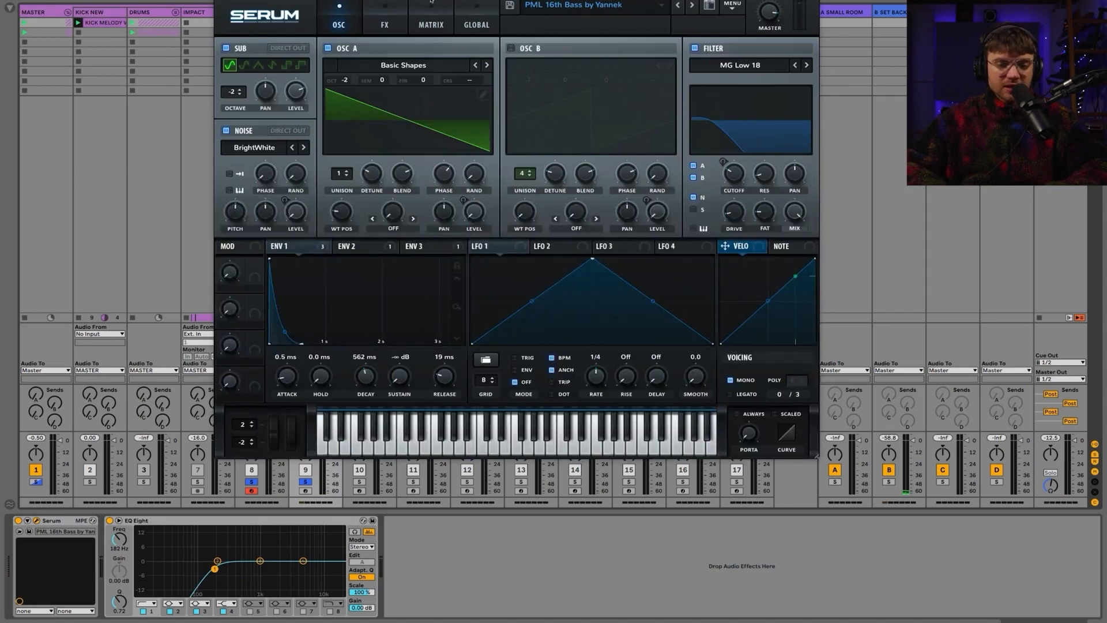
left_click_drag(431, 0, 321, 47)
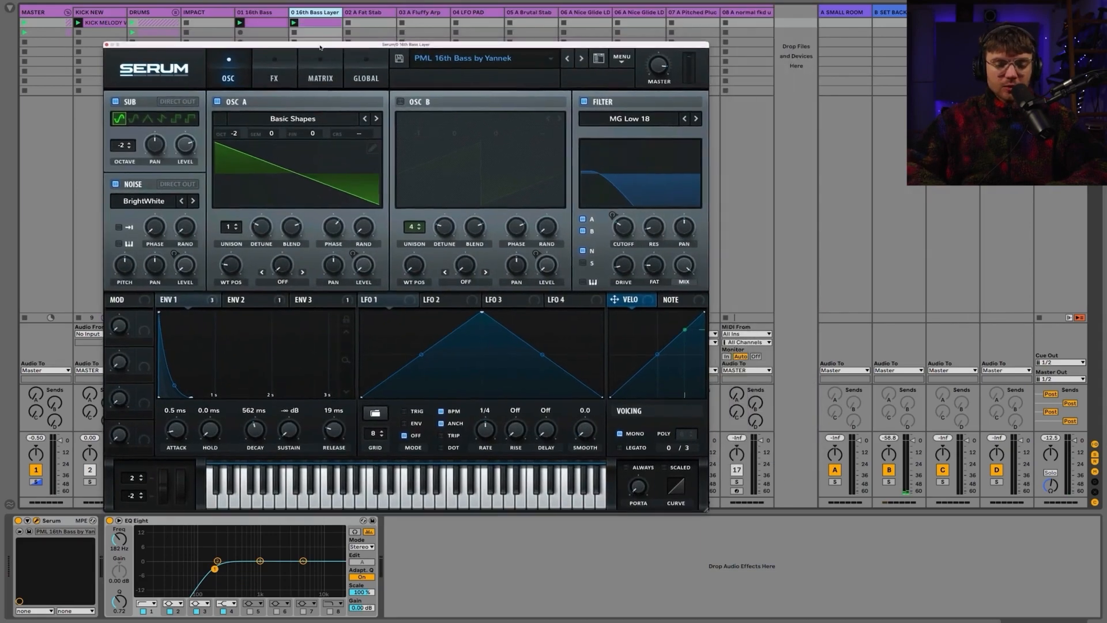
left_click(275, 77)
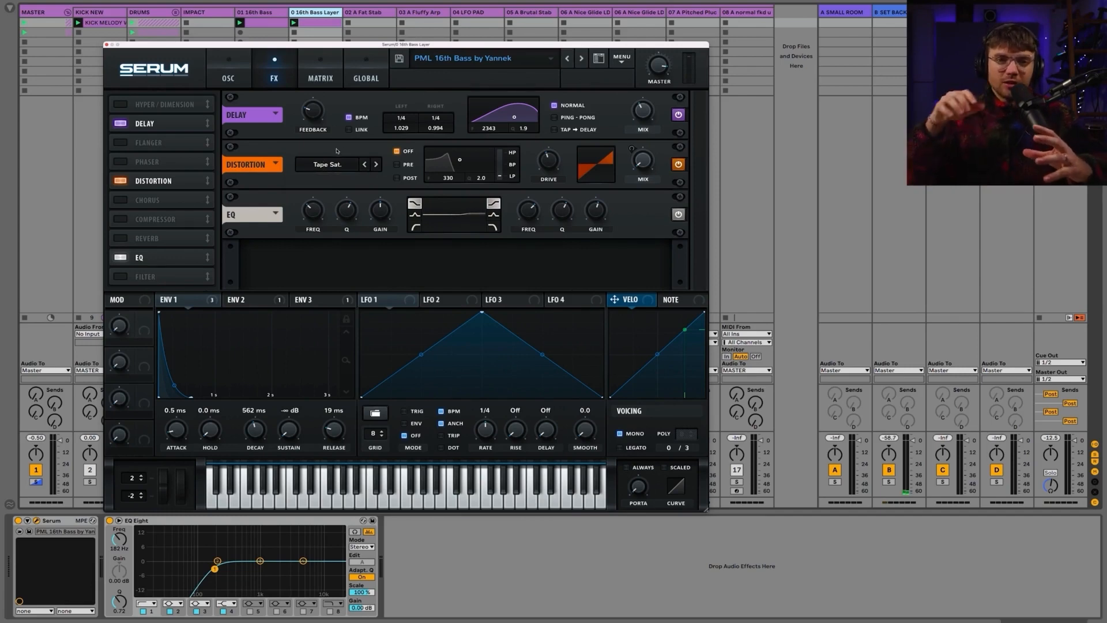
left_click_drag(322, 46, 353, 51)
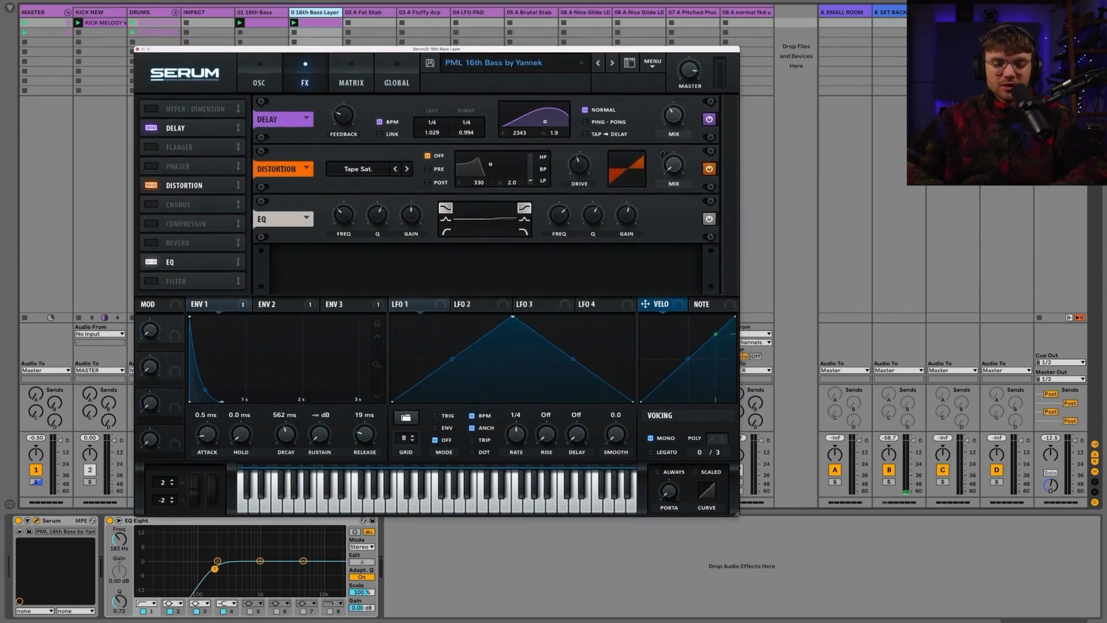
left_click_drag(372, 52, 581, 62)
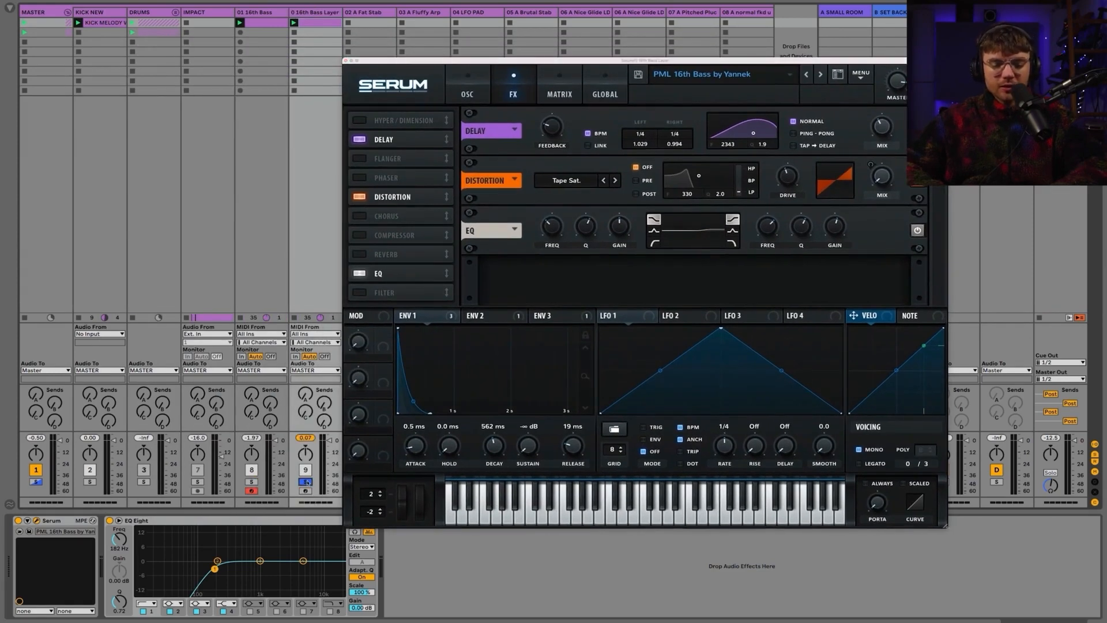
left_click_drag(485, 61, 408, 56)
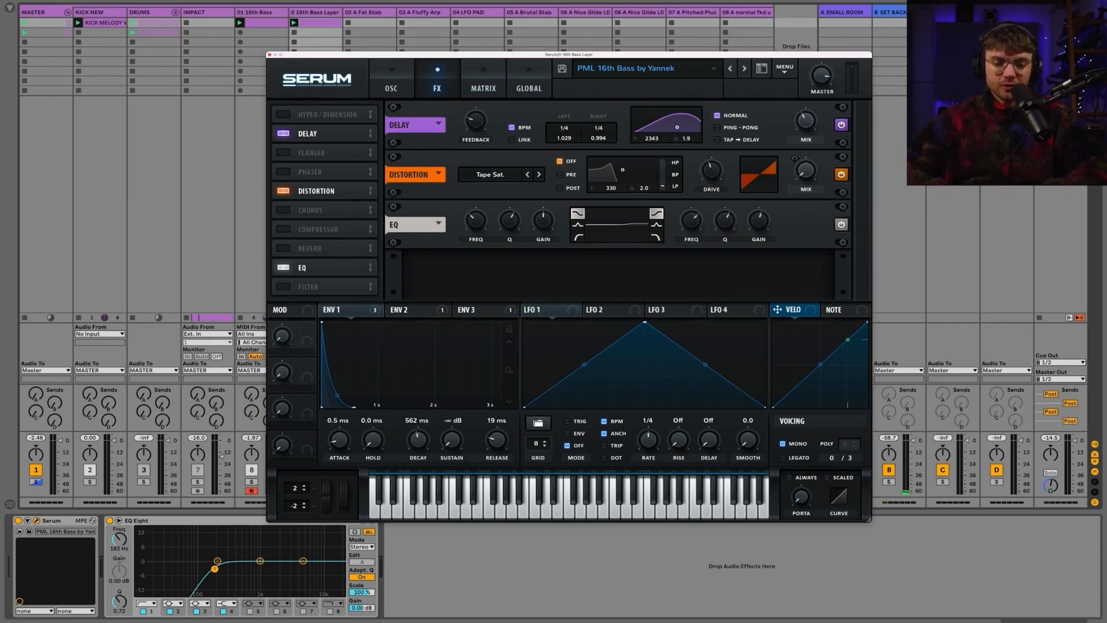
left_click_drag(346, 58, 294, 52)
Move Serum's EQ ahead of the Distortion and enable the Filter effect directly after the Distortion
left_click_drag(275, 264, 268, 186)
left_click_drag(248, 279, 233, 224)
left_click(232, 224)
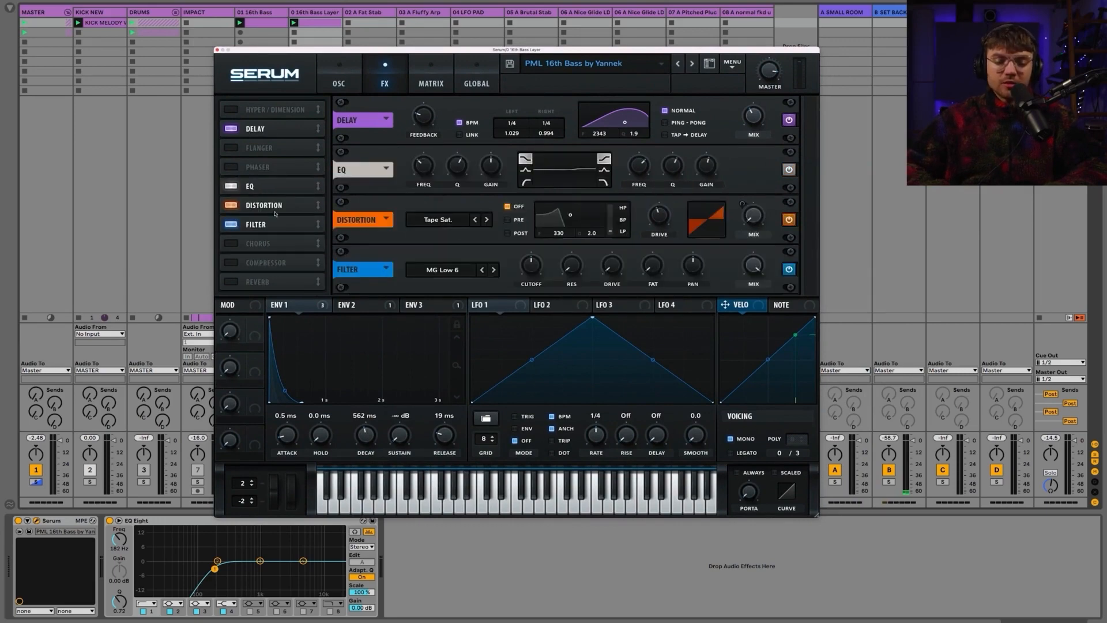
Switch the low band of Serum's EQ effect to a low-cut shape and shift the plug-in window aside
left_click(527, 182)
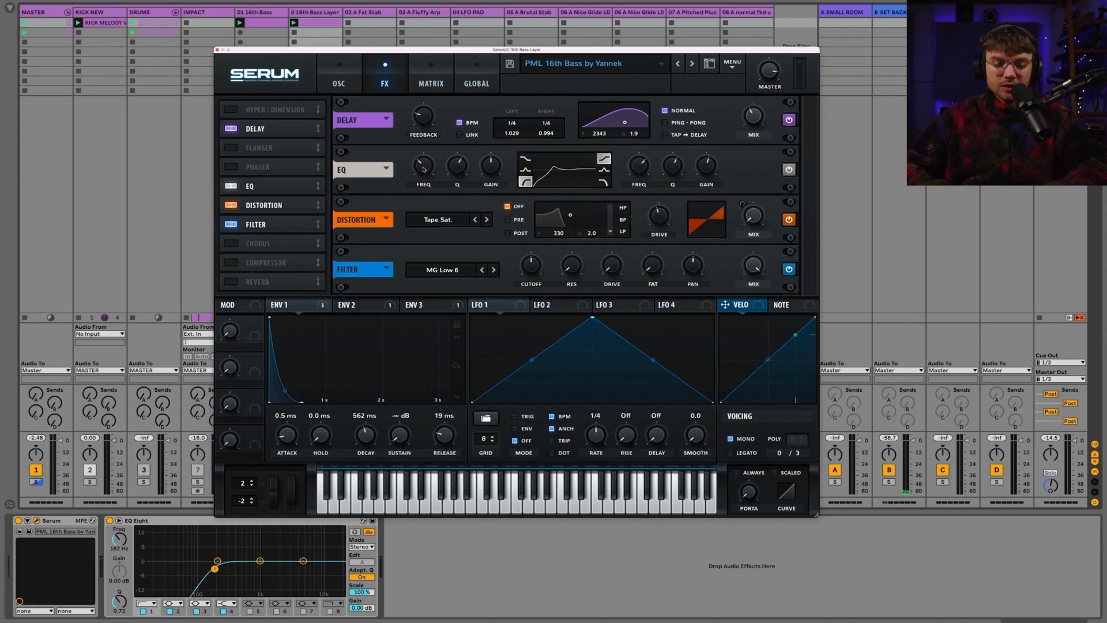
left_click_drag(276, 56, 379, 45)
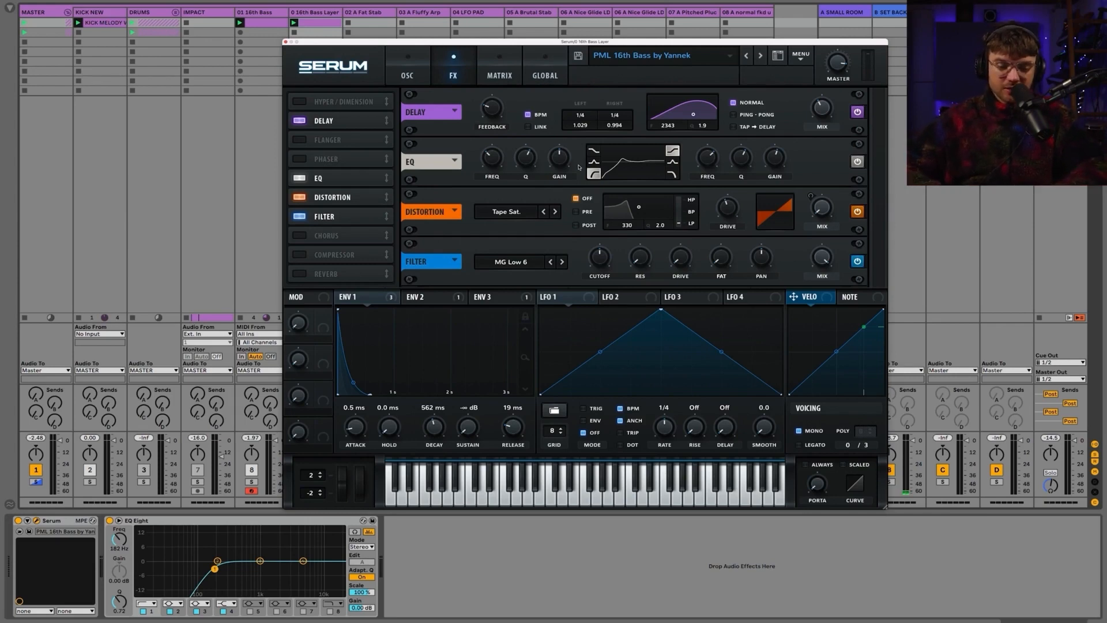
mouse_move(485, 160)
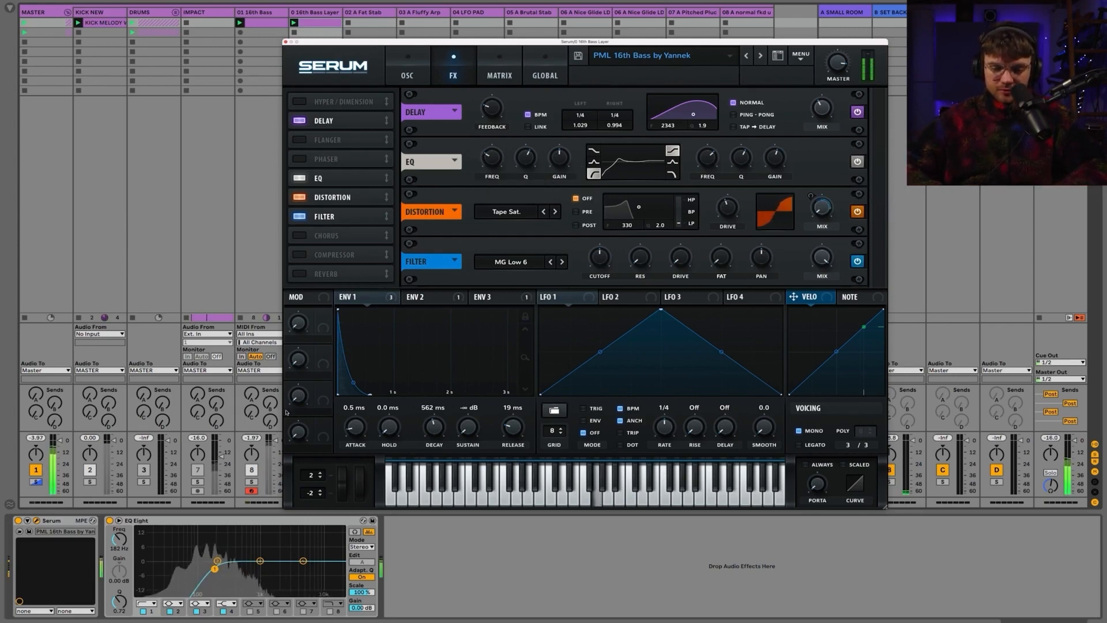
Adjust the Filter effect's cutoff with the 01 16th Bass soloed alongside the layer, and enable the Chorus effect
left_click(251, 482)
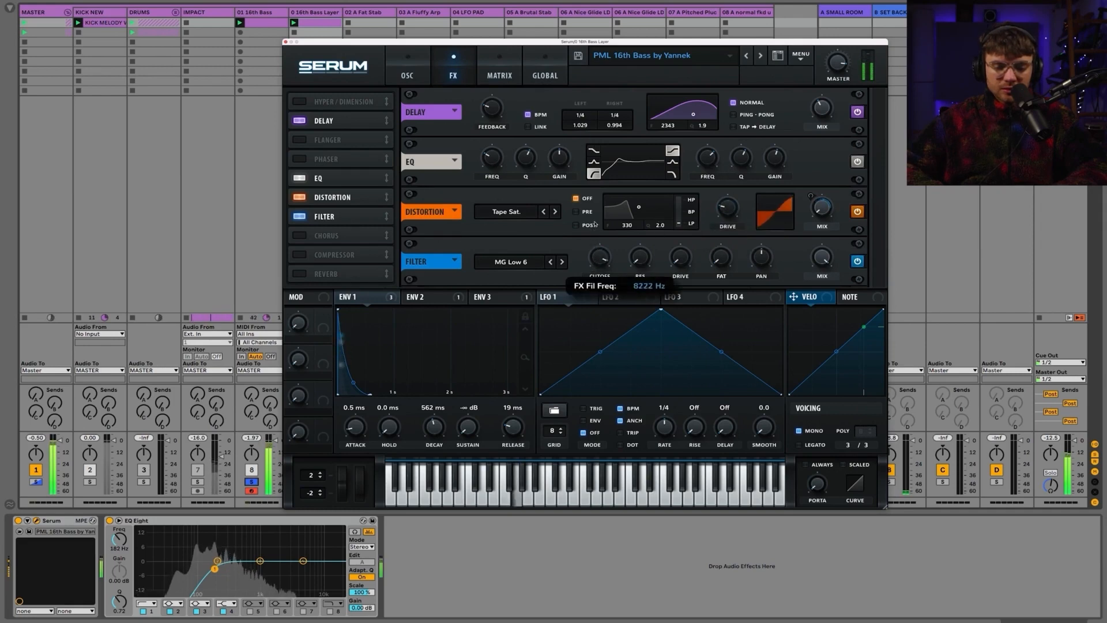
left_click_drag(594, 249, 597, 269)
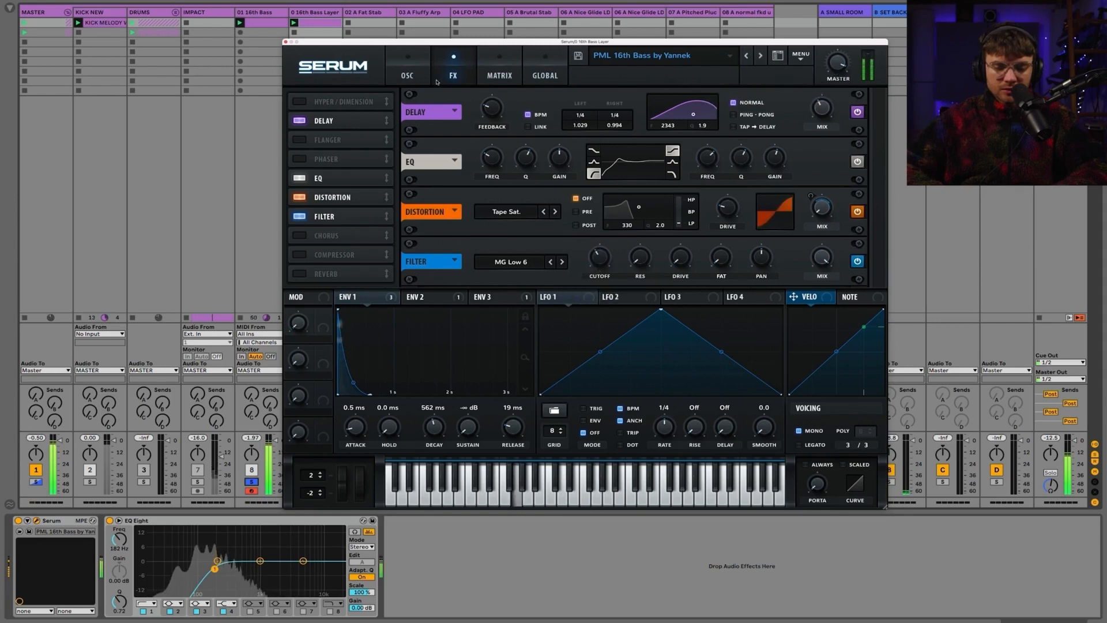
left_click(300, 235)
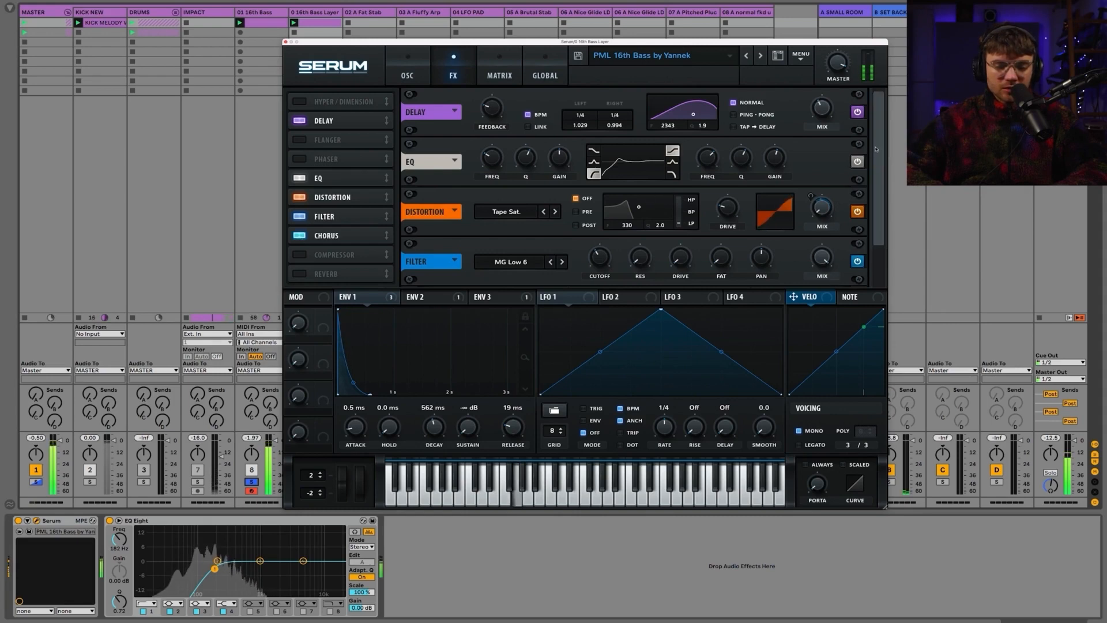
scroll(877, 219, "down", 2)
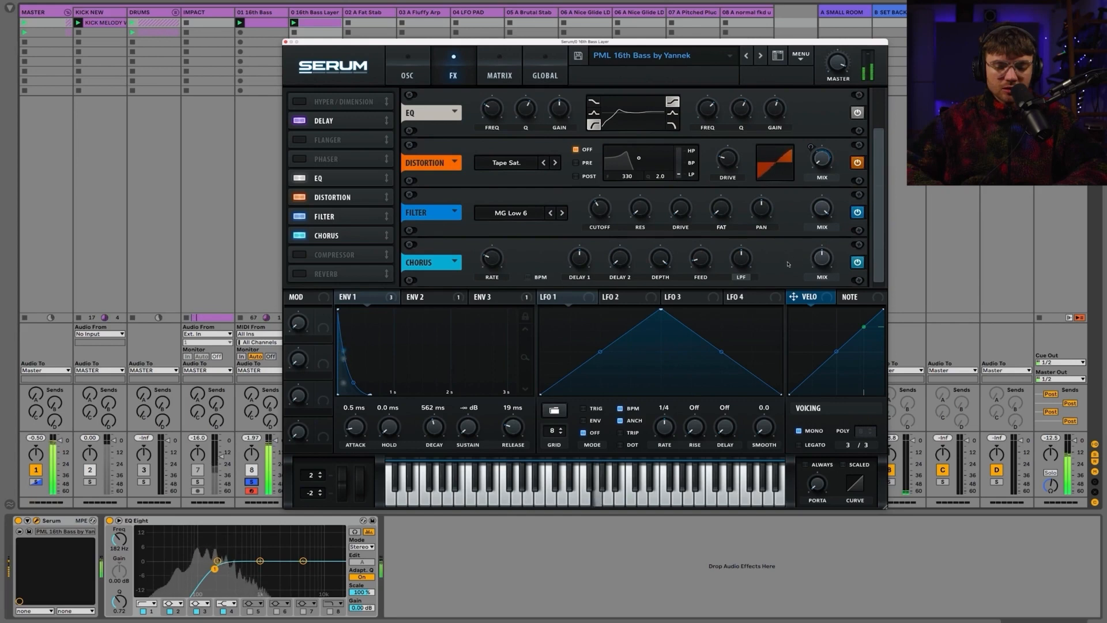
Set Serum's Chorus mix to 20% and lower the cutoff of the MG Low 18 filter on the oscillator page
left_click_drag(822, 260, 828, 282)
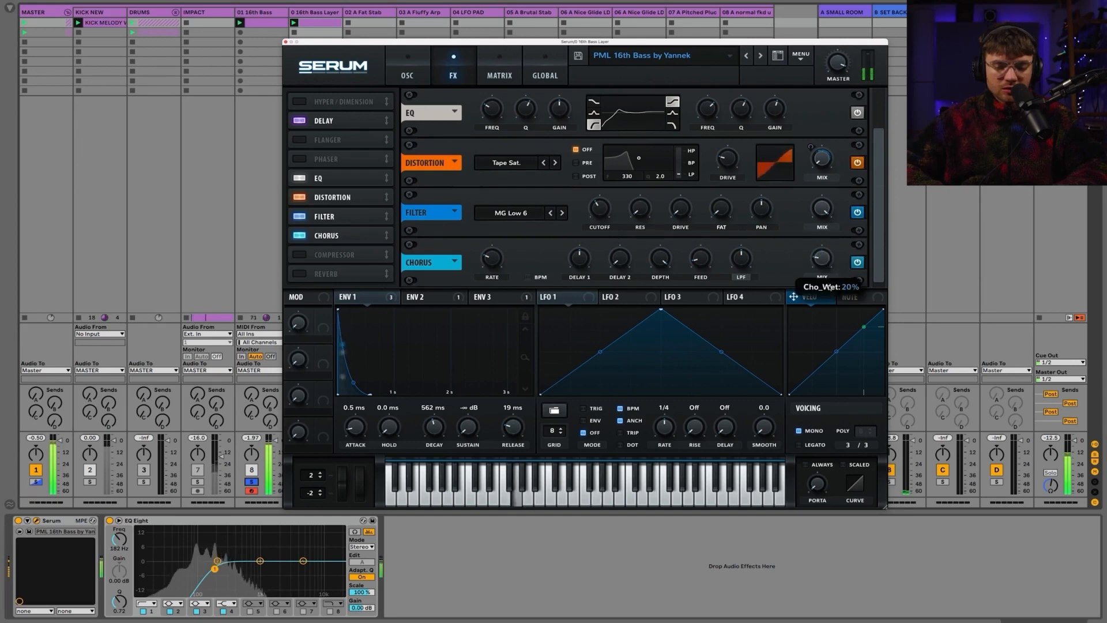
left_click(406, 63)
left_click(763, 99)
left_click(762, 99)
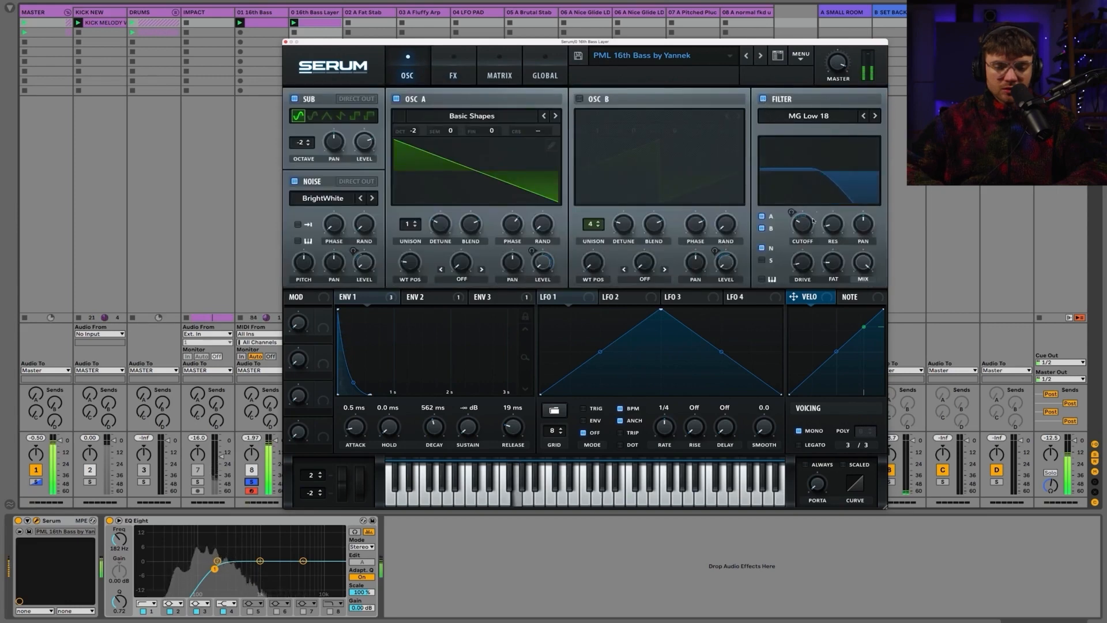
left_click_drag(809, 224, 835, 214)
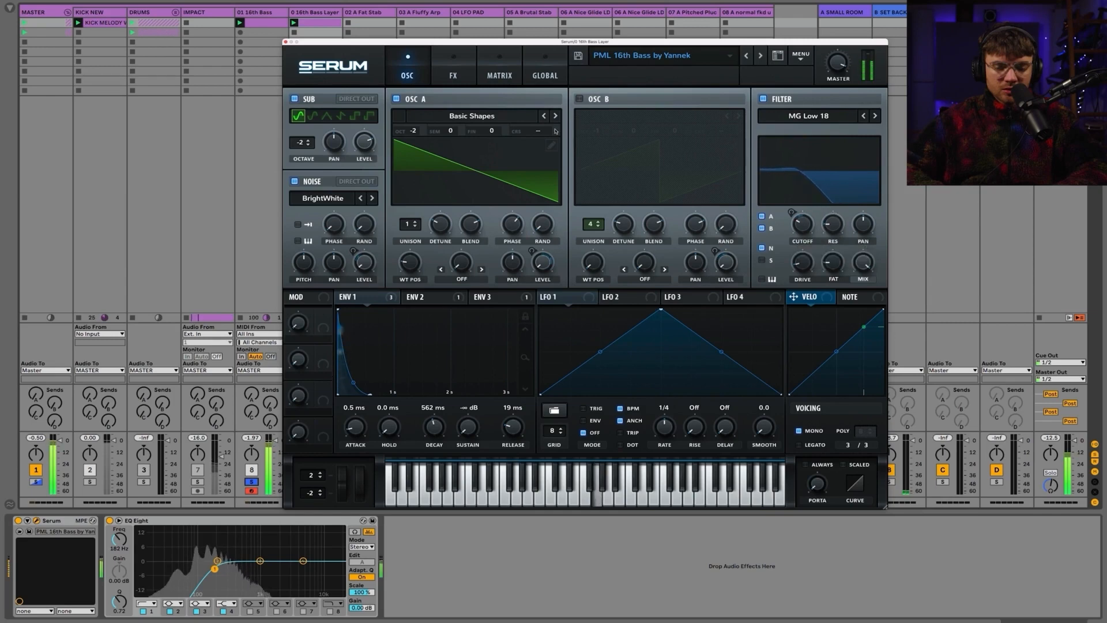
Enable oscillator B with its octave at -1 and turn off the sub oscillator
left_click(581, 100)
left_click(296, 99)
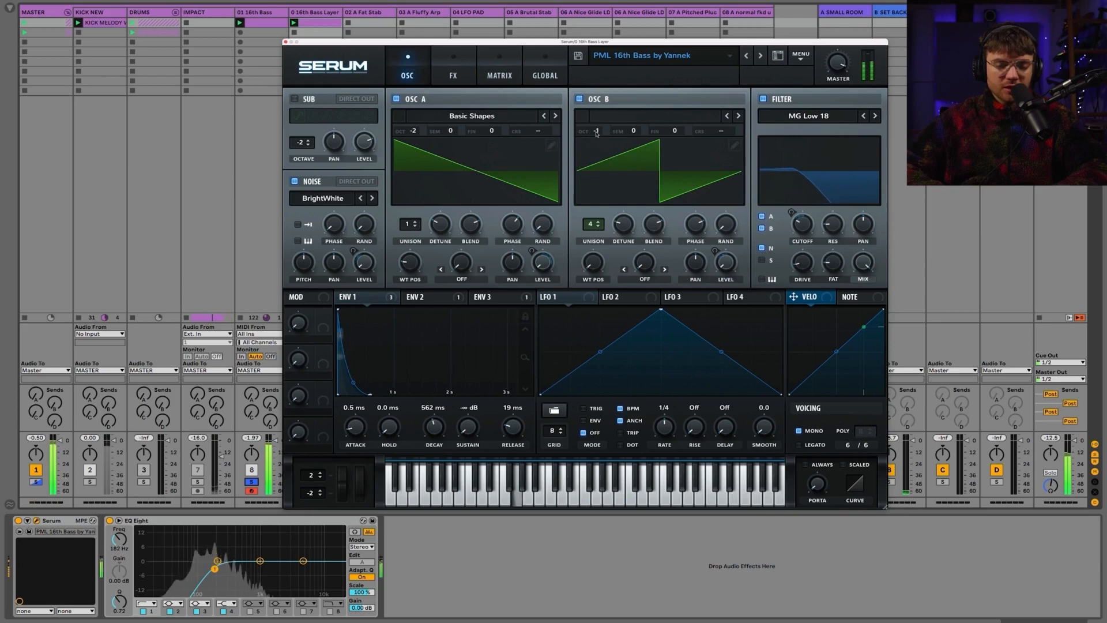
left_click_drag(596, 133, 595, 153)
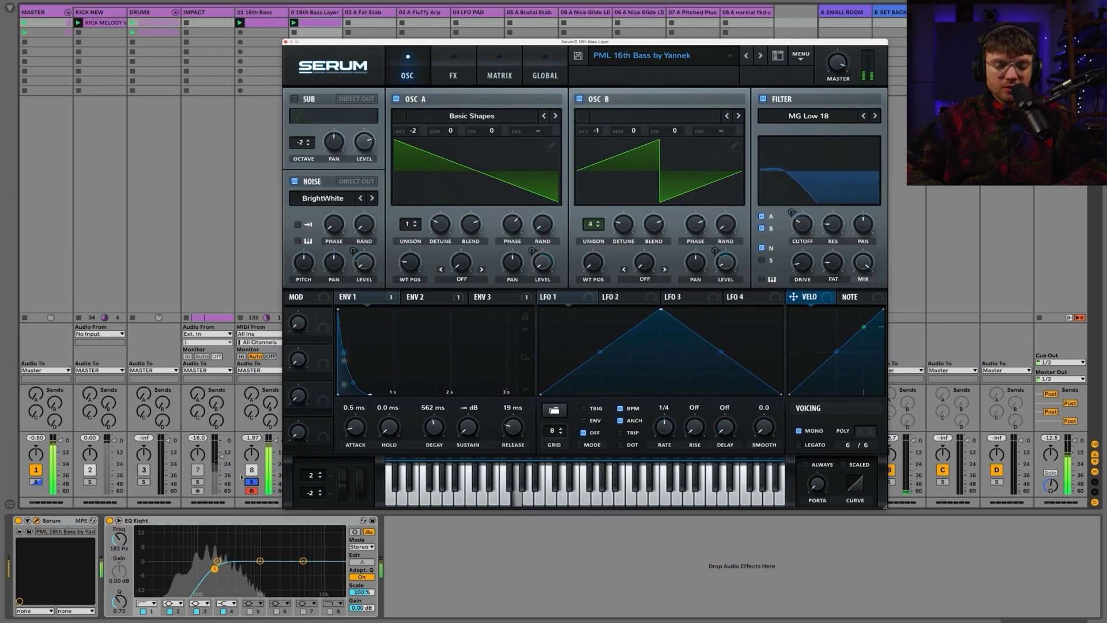
Step back through Serum's Distortion types while listening and settle on HardClip
left_click(441, 77)
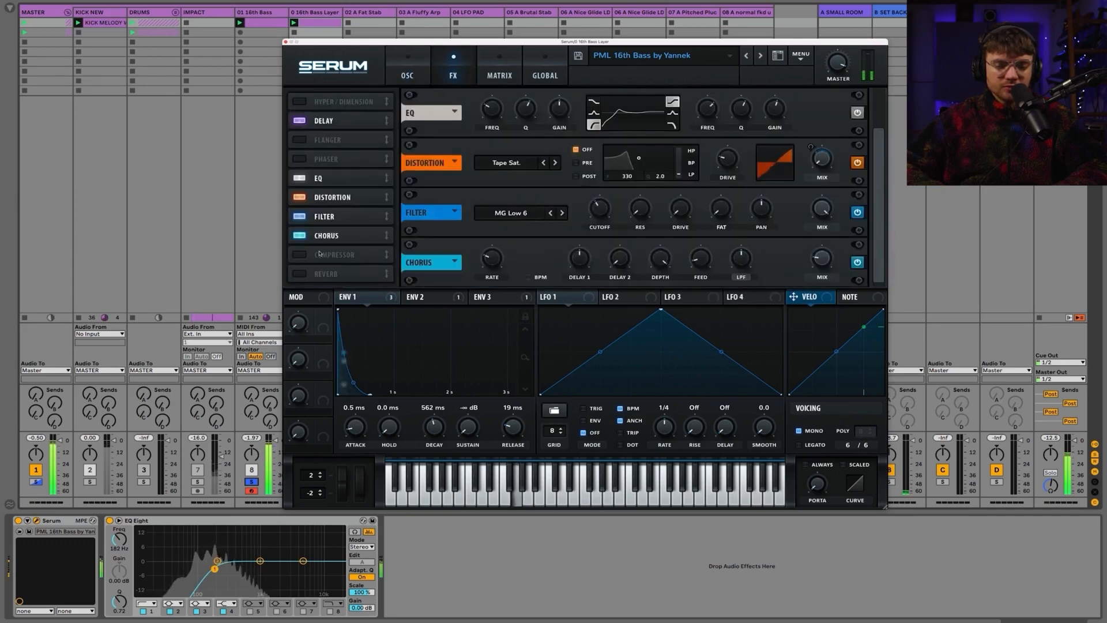
left_click(543, 165)
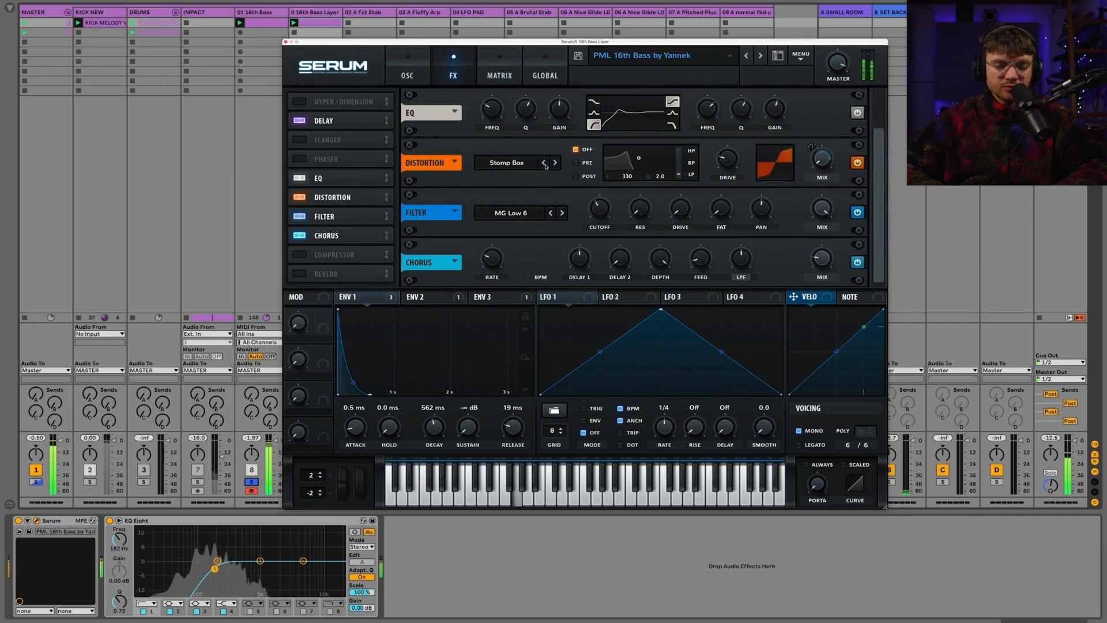
left_click(544, 163)
left_click(544, 163)
left_click(544, 163)
left_click(544, 163)
left_click(544, 163)
left_click(543, 164)
left_click(543, 163)
left_click(544, 163)
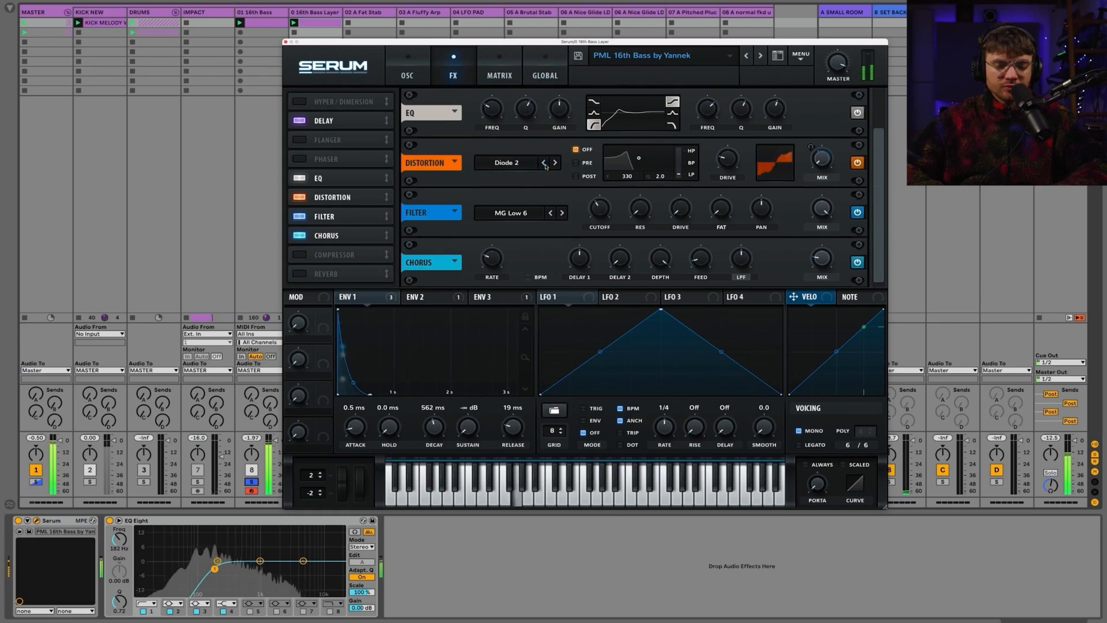
left_click(544, 163)
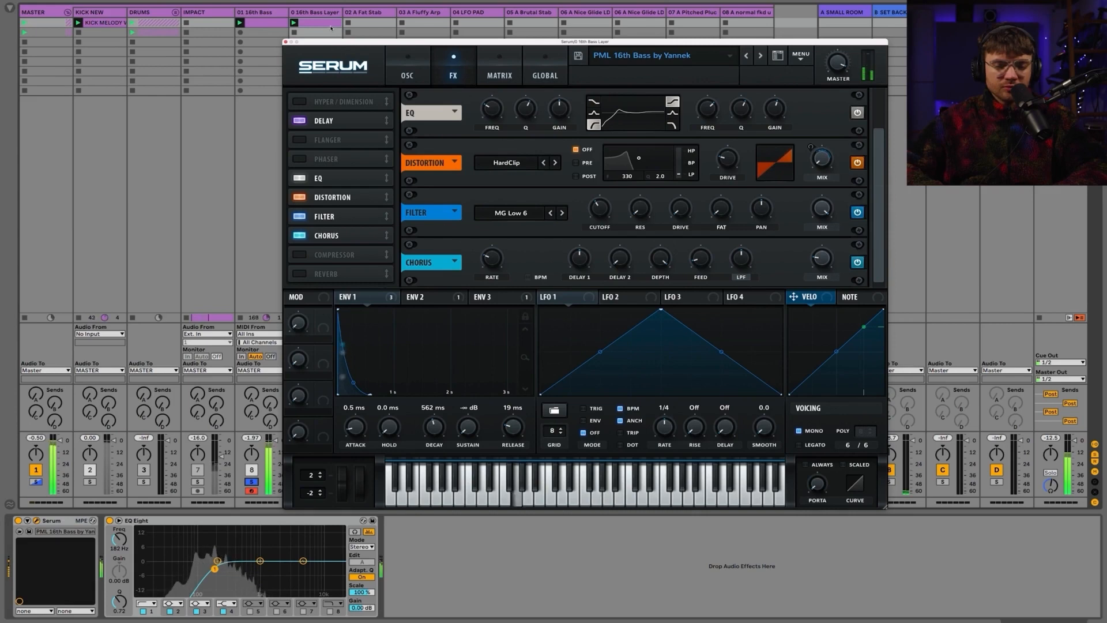
Set Envelope 2's decay to 283 ms and its release to 248 ms
left_click_drag(323, 43, 348, 39)
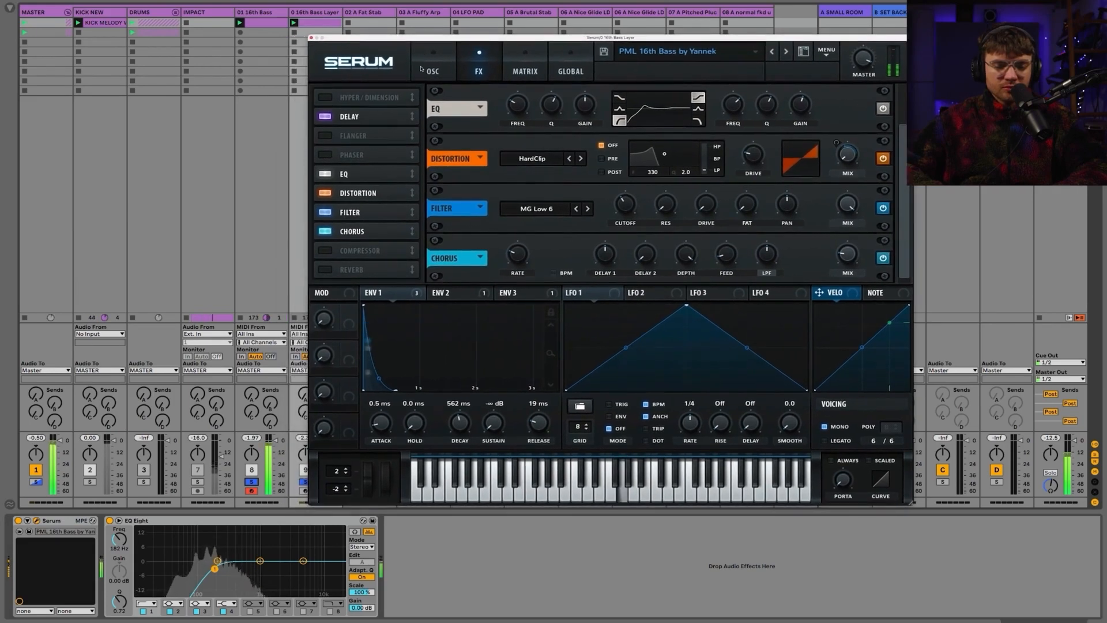
left_click_drag(461, 431, 460, 358)
left_click(459, 294)
left_click_drag(464, 425, 465, 423)
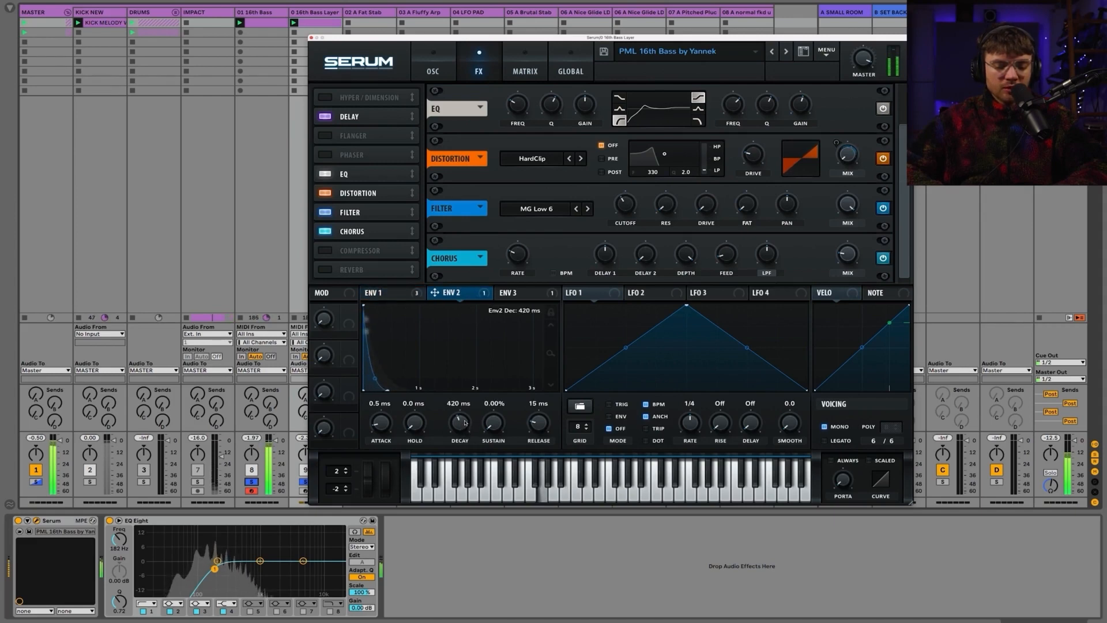
left_click_drag(537, 424, 529, 407)
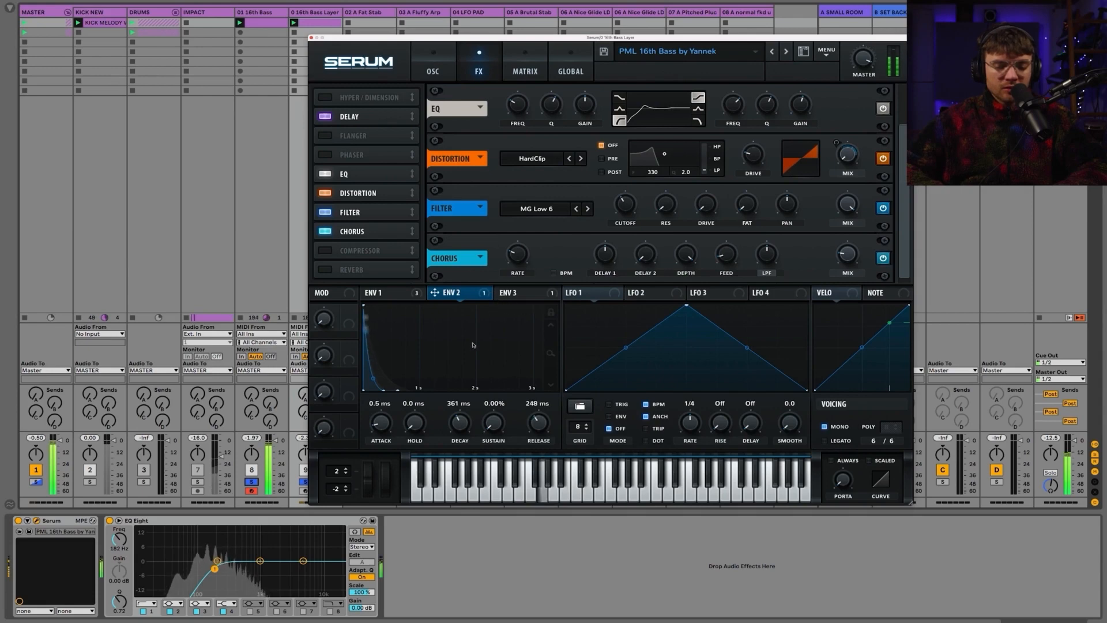
scroll(465, 438, "down", 3)
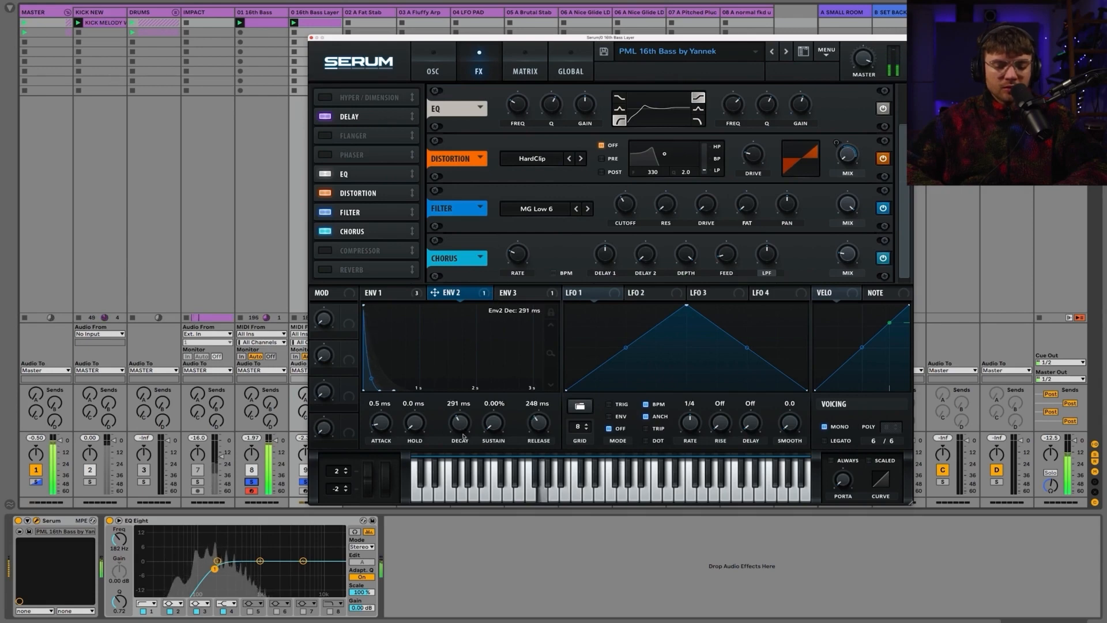
End the solo on the bass tracks and lower the output gain of the MASTER track's EQ Eight
left_click(252, 482)
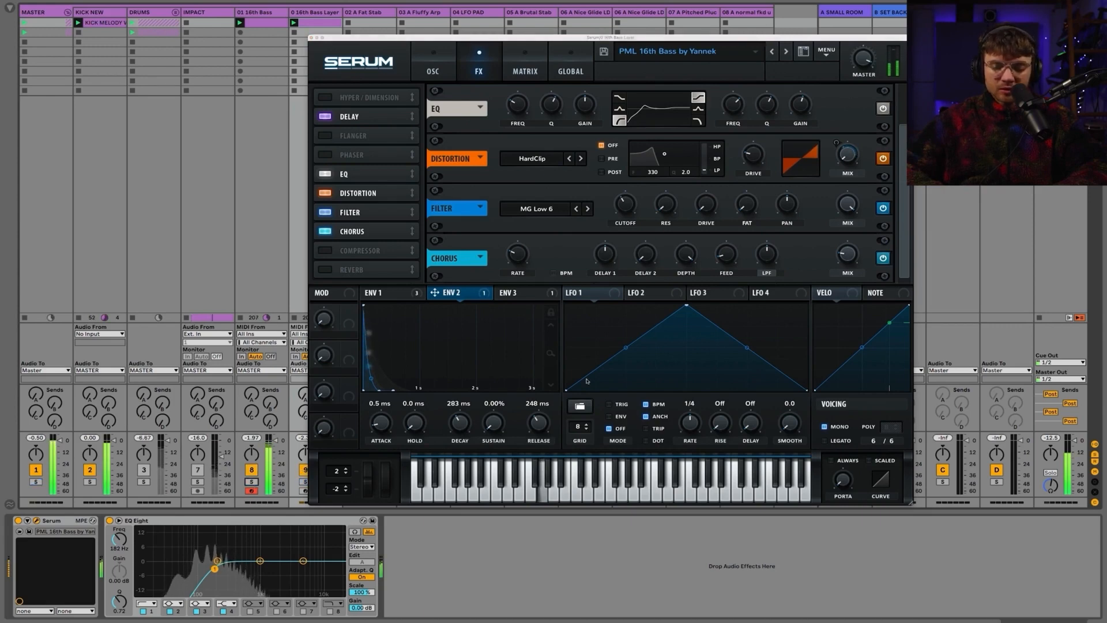
left_click(35, 12)
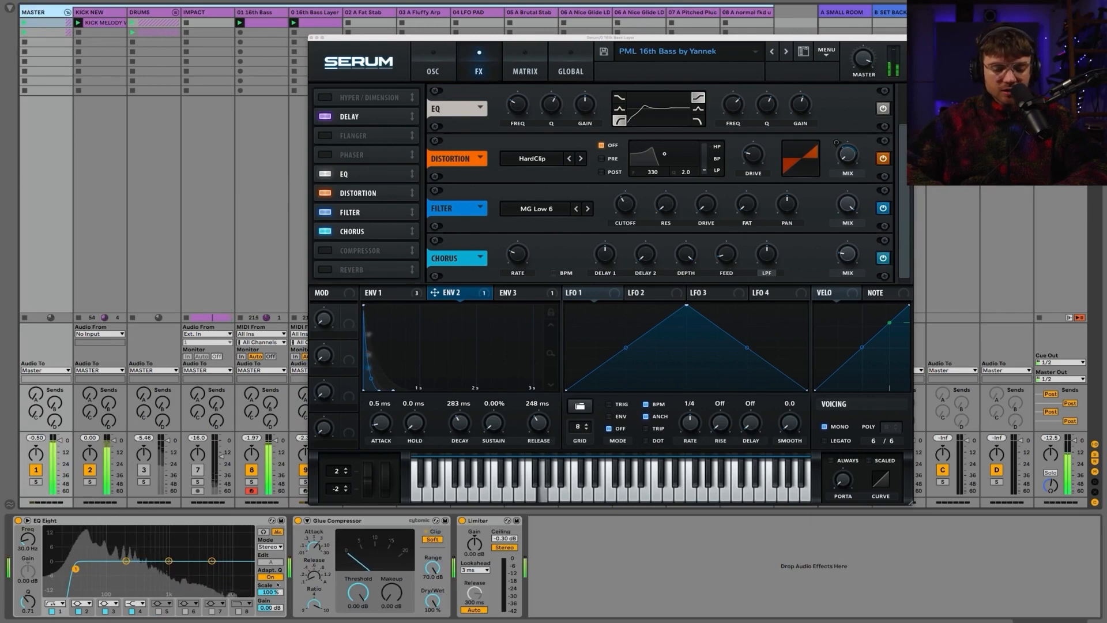
left_click_drag(270, 608, 270, 619)
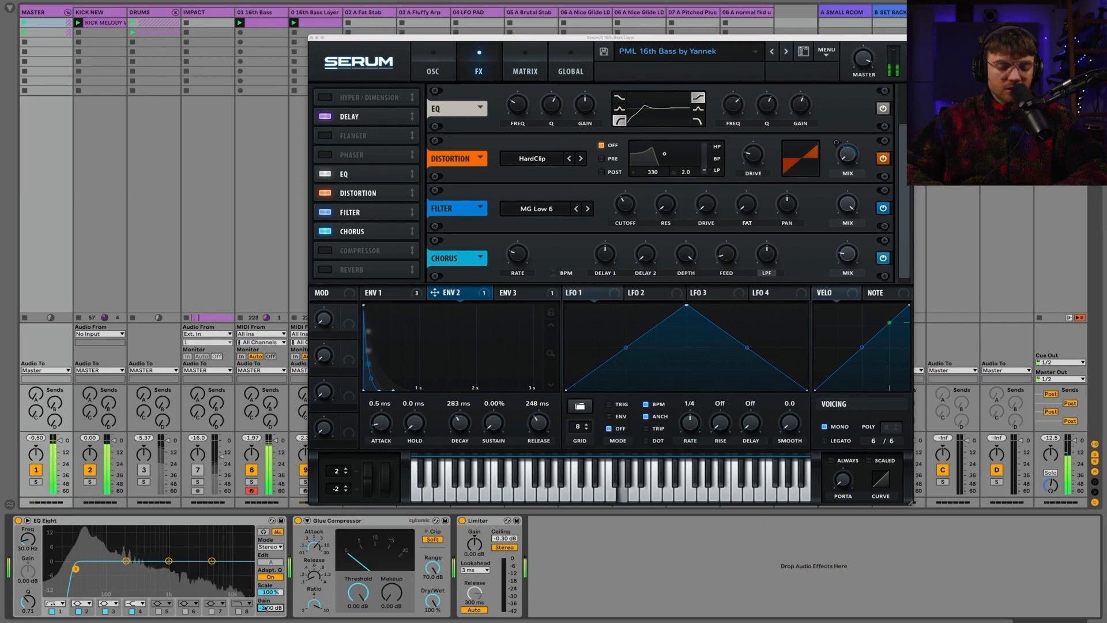
Compare the full mix with and without the 16th Bass Layer track, leave the track active and restart playback
left_click(315, 12)
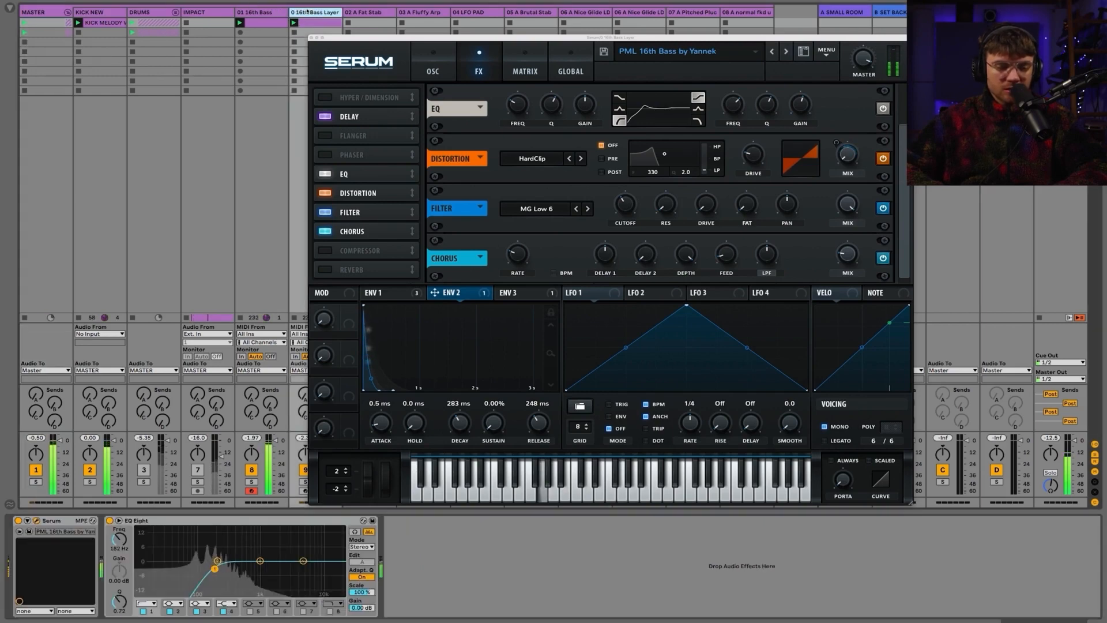
left_click_drag(335, 42, 415, 43)
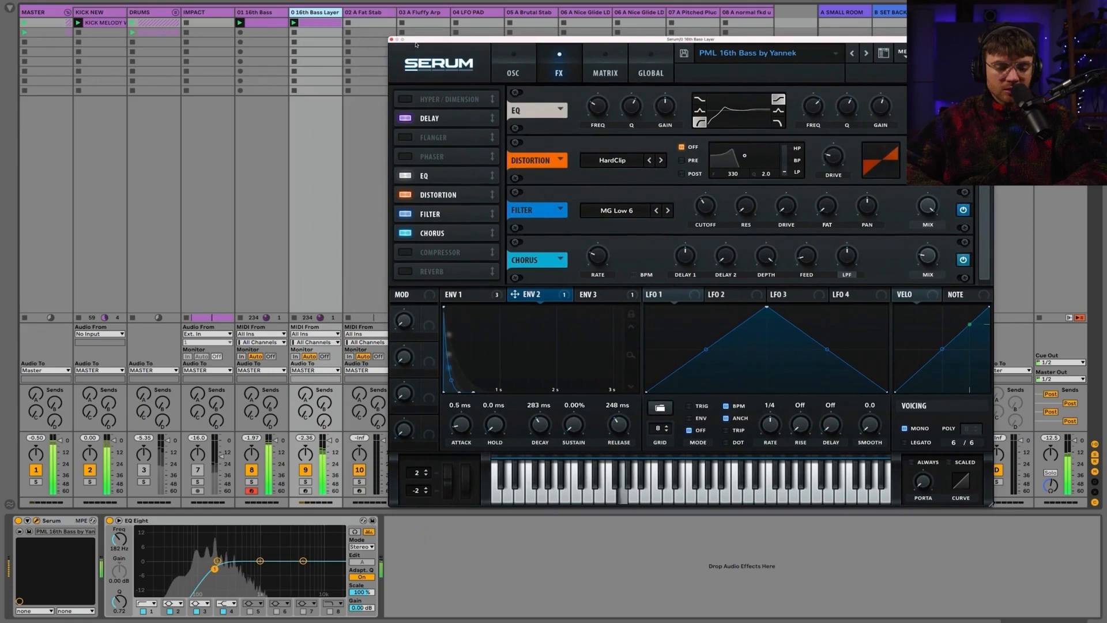
left_click(306, 471)
left_click(306, 471)
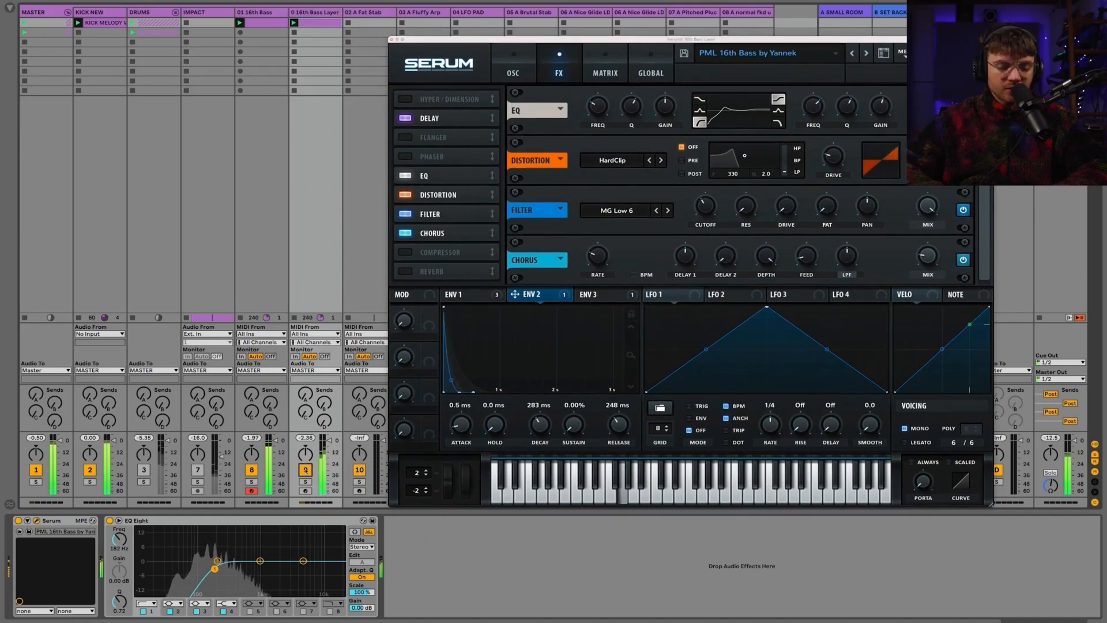
left_click(315, 14)
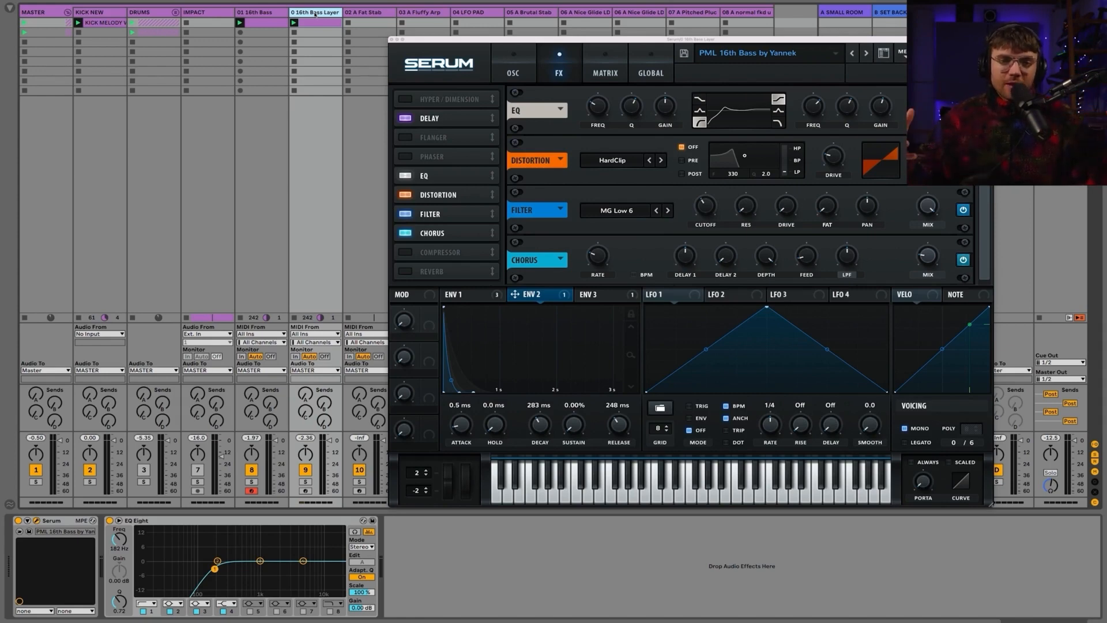
key("space")
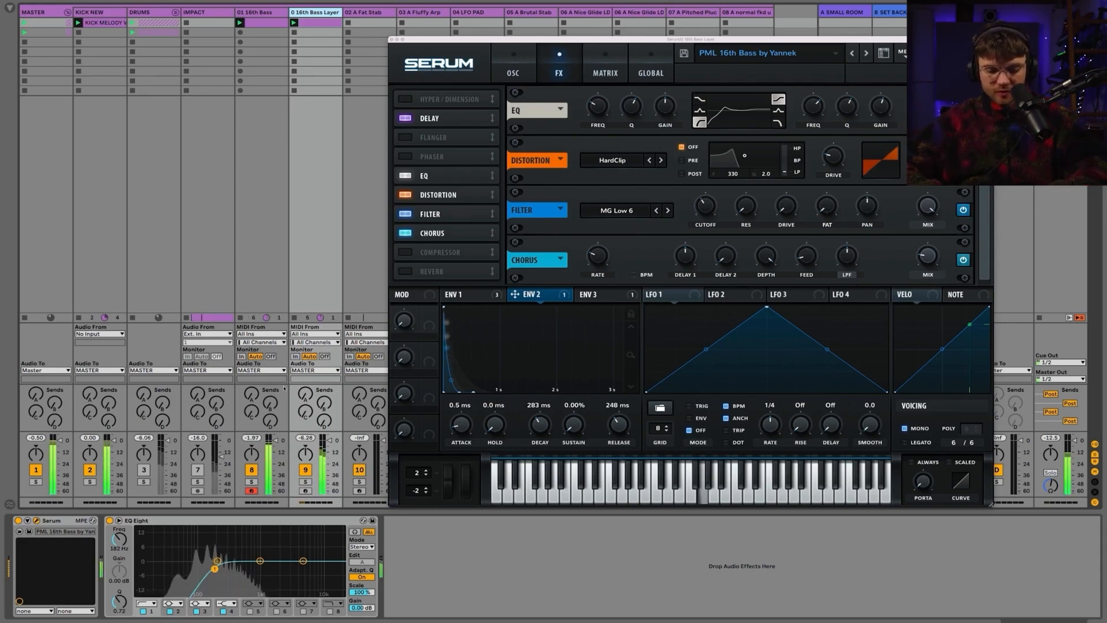
Search the browser for "com" and add a Compressor after the EQ Eight on the 16th Bass Layer track
left_click(244, 43)
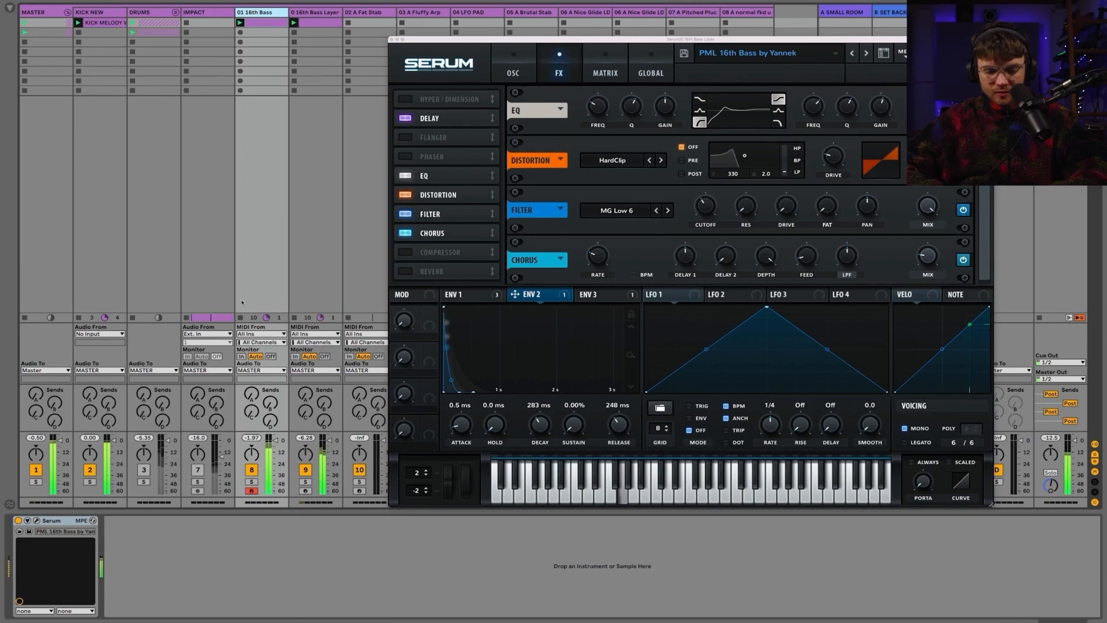
key("super+f")
type("com")
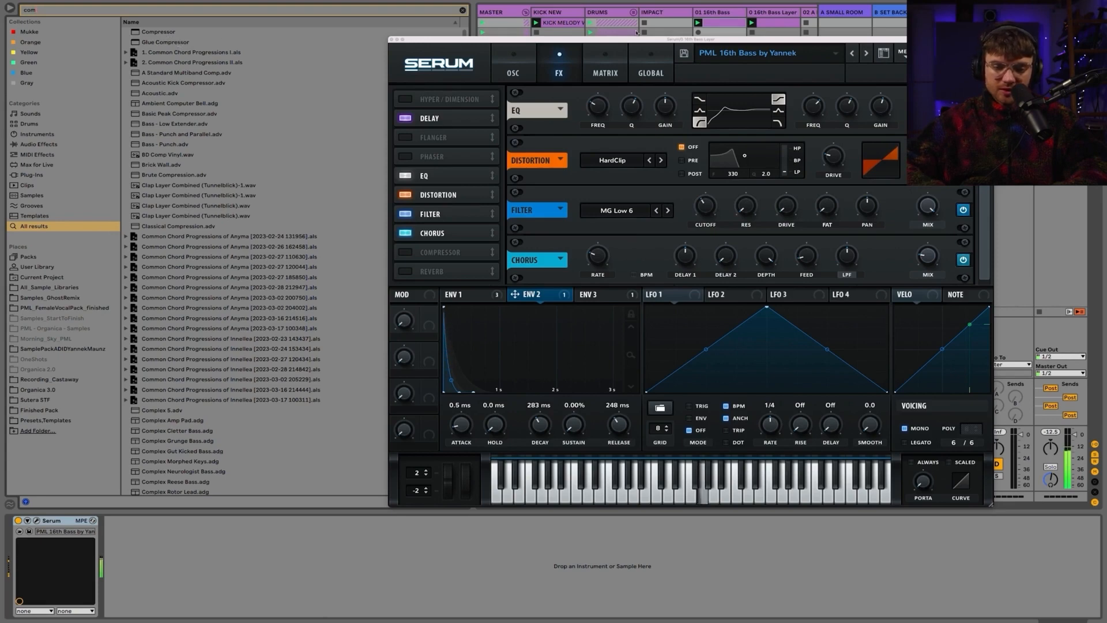
left_click(776, 14)
double_click(201, 35)
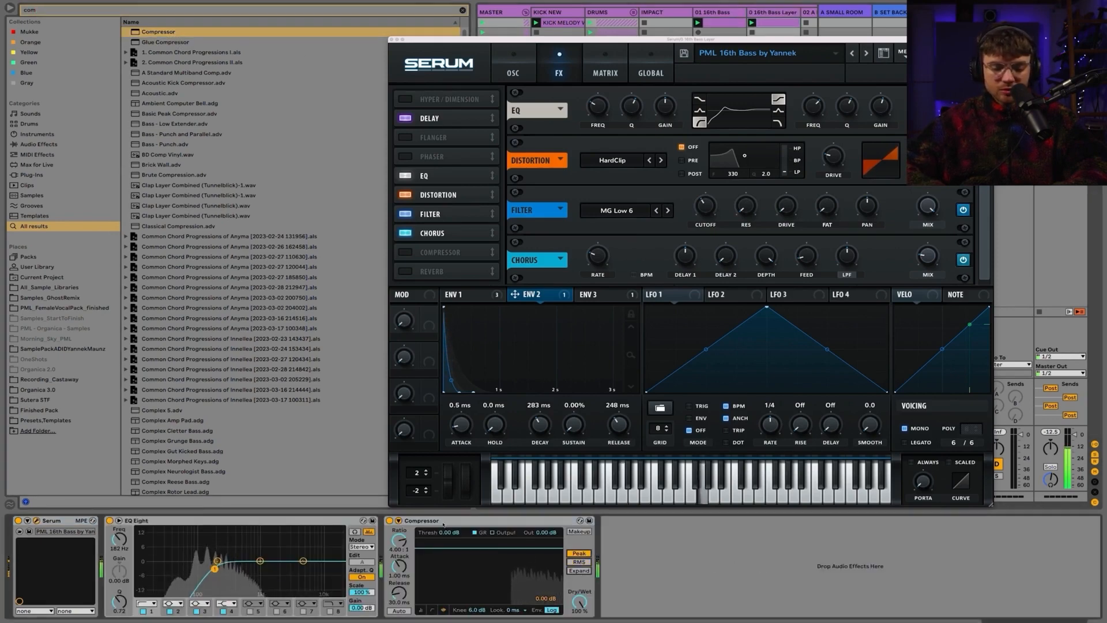
Sidechain the Compressor to KICK NEW with a threshold of -12.9 dB and an output gain of 2.25 dB
left_click(390, 529)
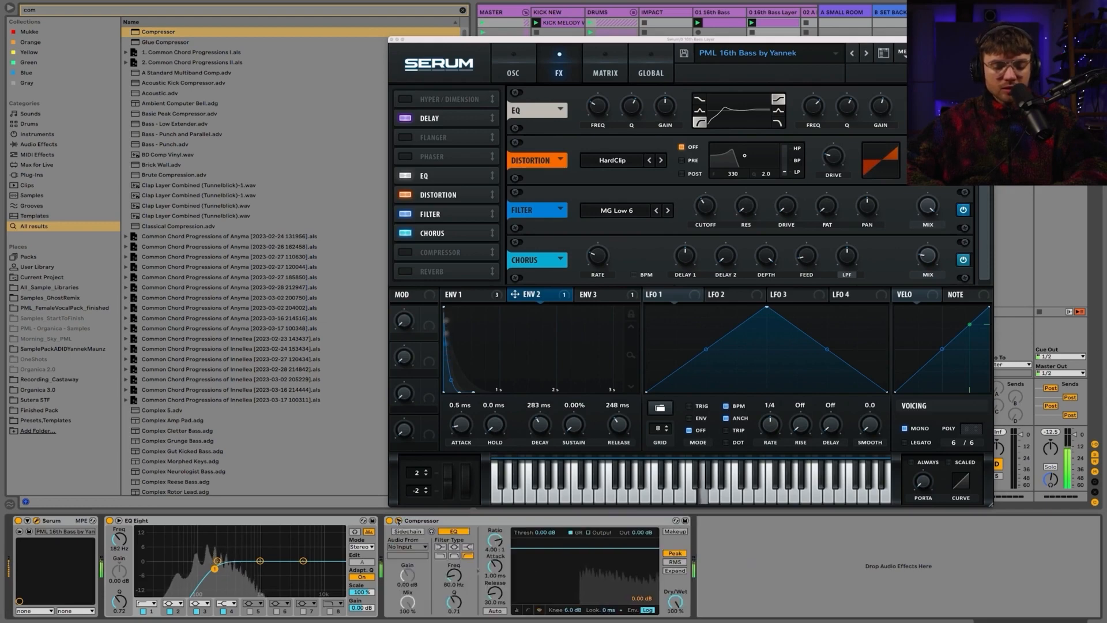
left_click(406, 547)
left_click(405, 368)
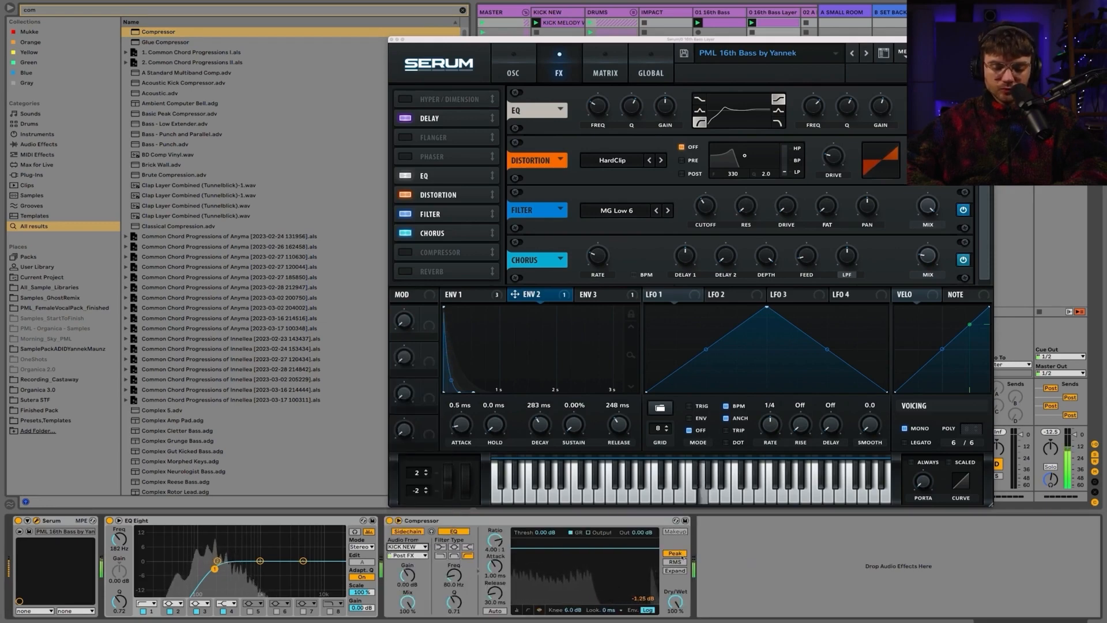
left_click_drag(637, 545, 637, 555)
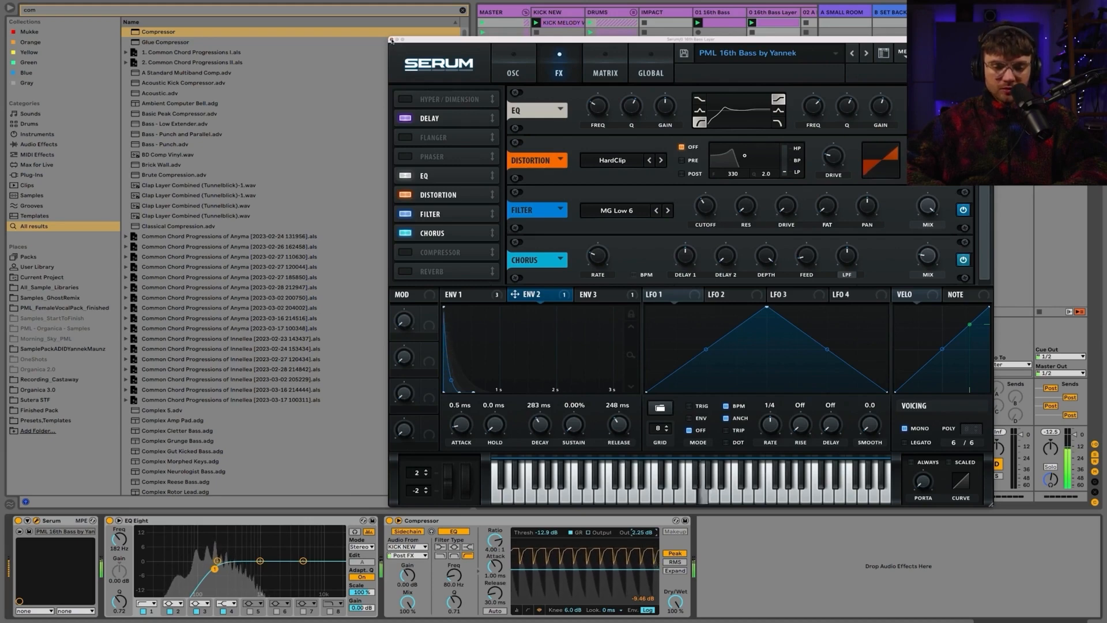
Turn off Serum's Chorus effect, and close the plug-in window and the browser
left_click(964, 260)
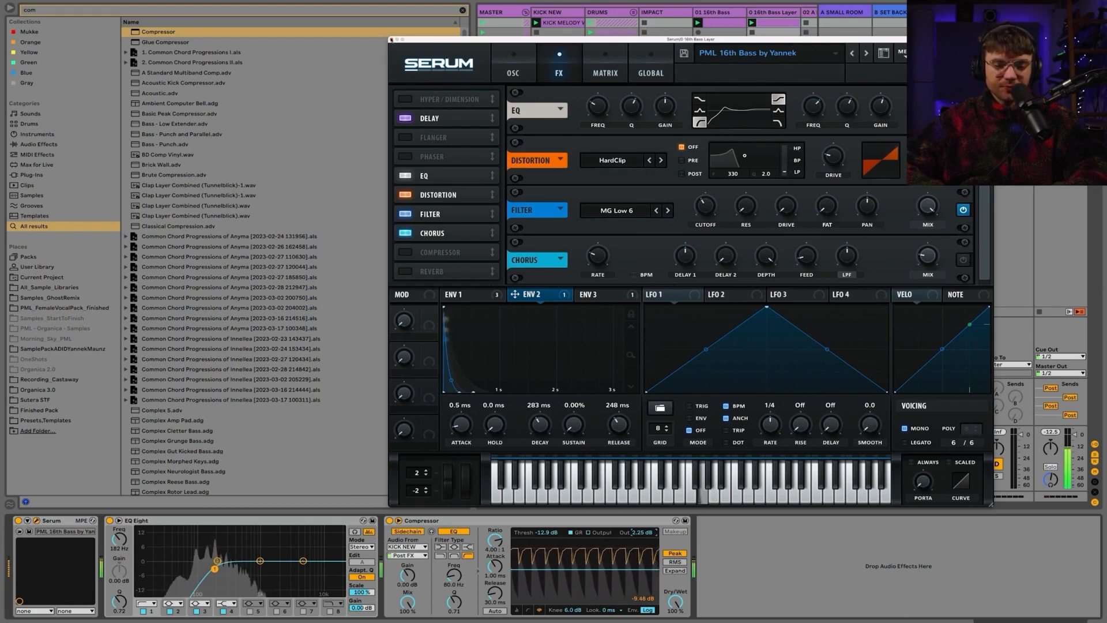
left_click(391, 40)
left_click(11, 8)
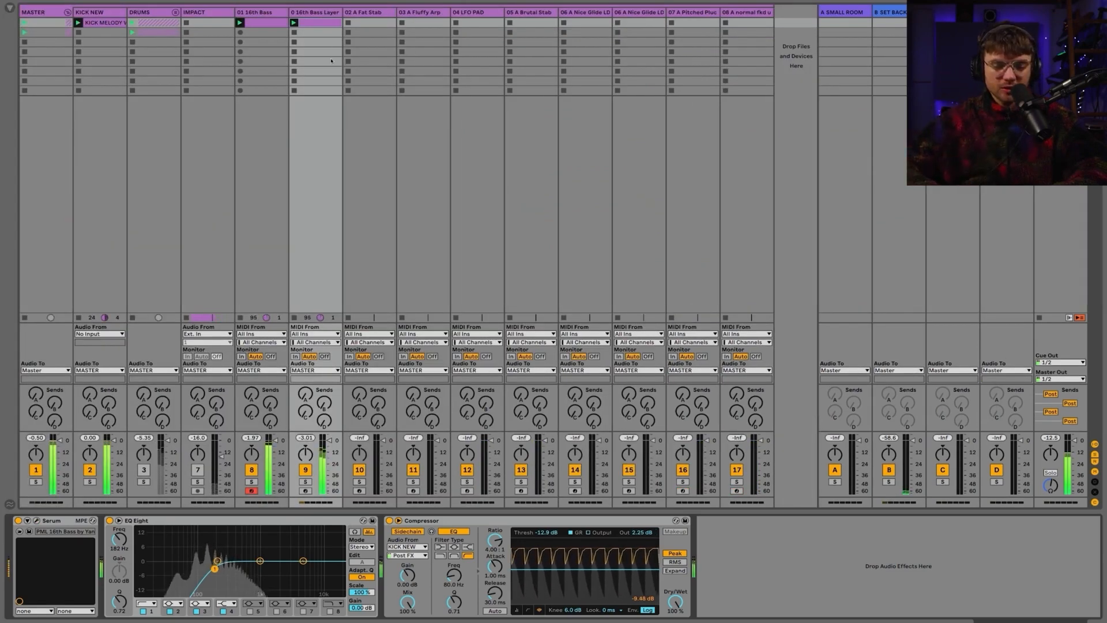
Duplicate the 16th Bass Layer track, solo the copy and launch its clip
left_click(317, 22)
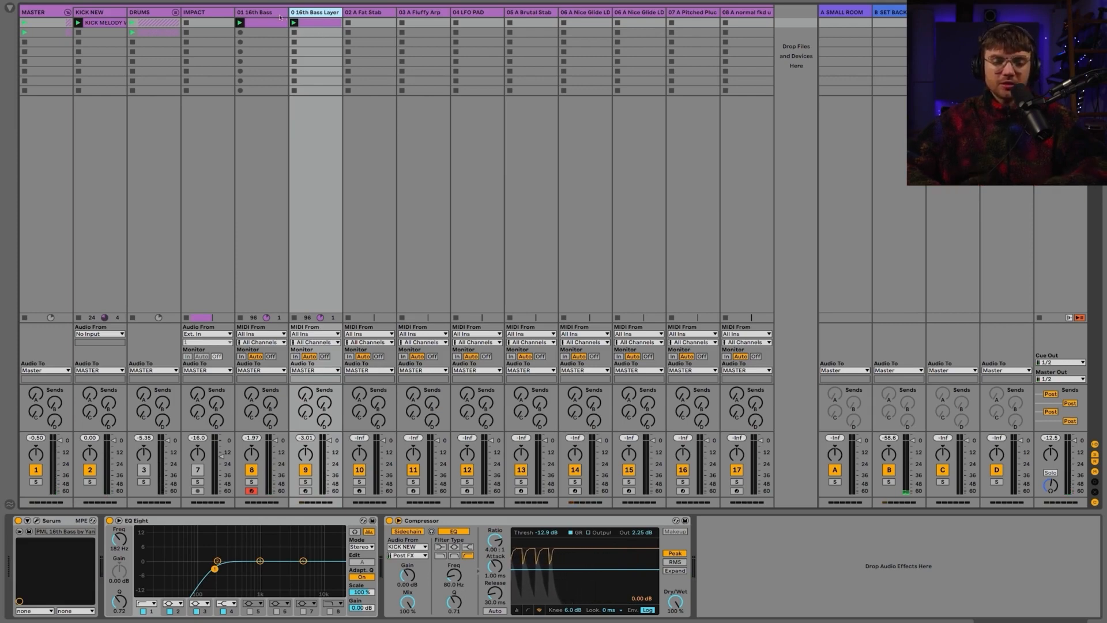
key("ctrl+d")
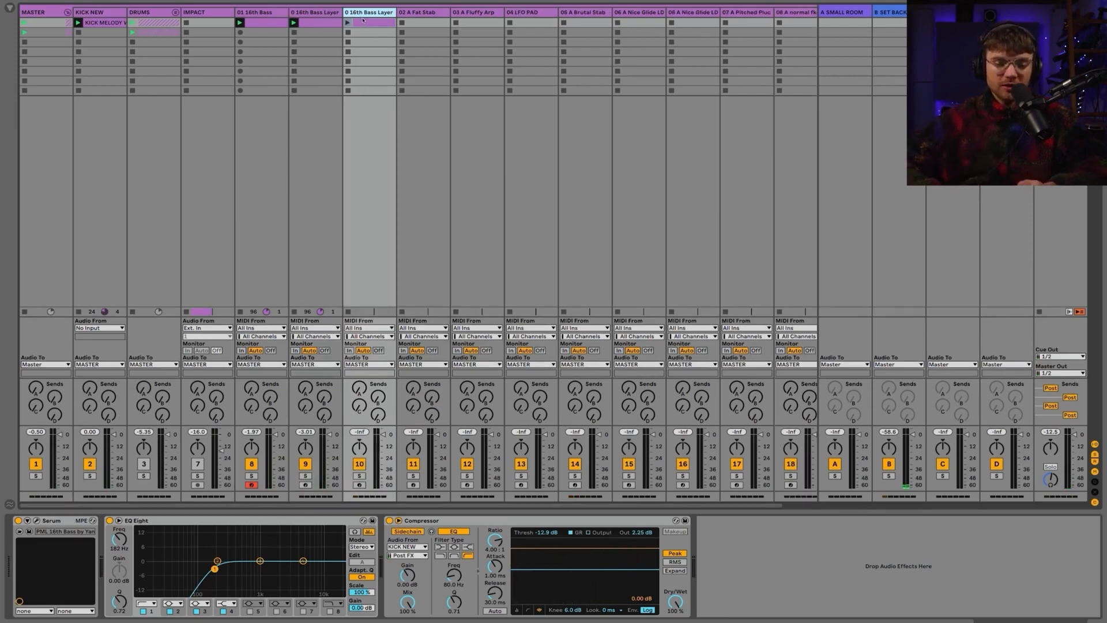
left_click(360, 476)
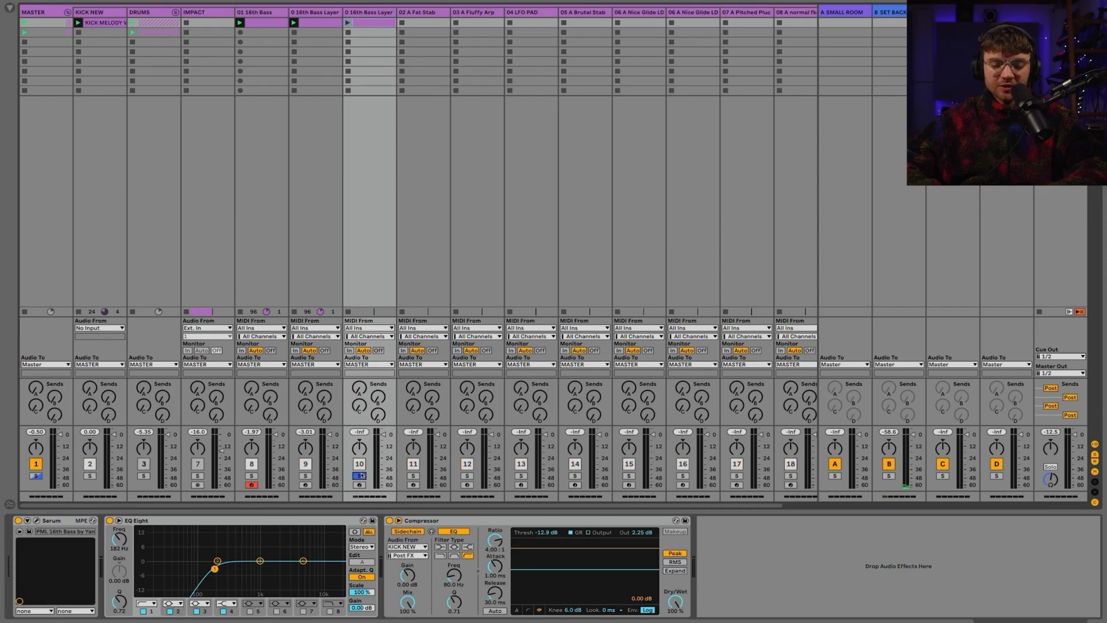
left_click(348, 23)
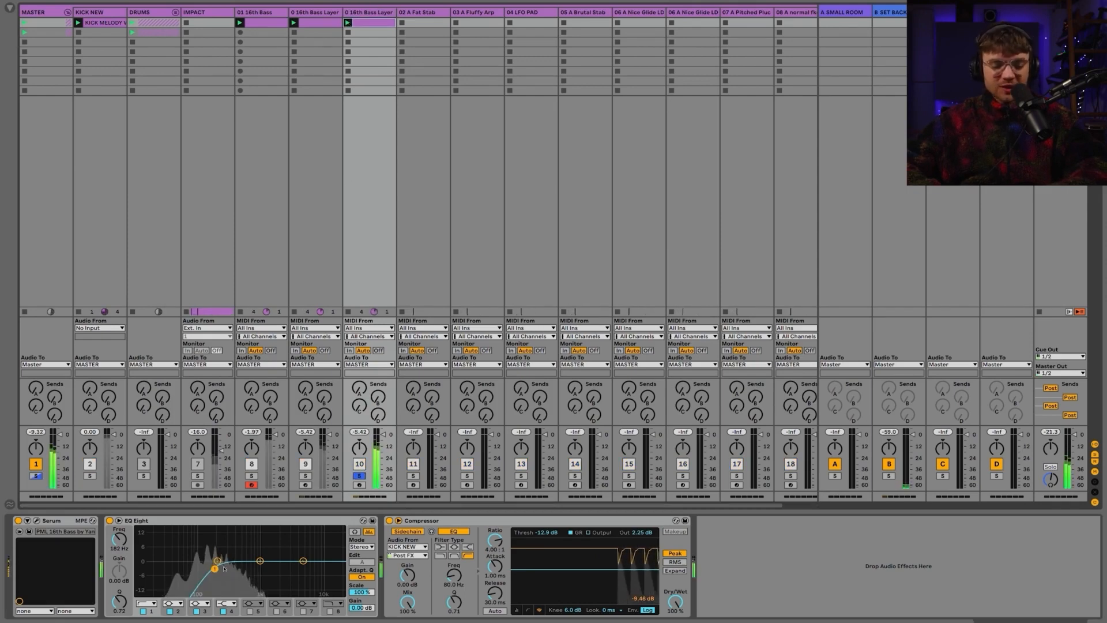
Raise the low-cut frequency of the duplicated layer's EQ Eight to about 280 Hz and solo the 01 16th Bass
left_click_drag(215, 569, 225, 569)
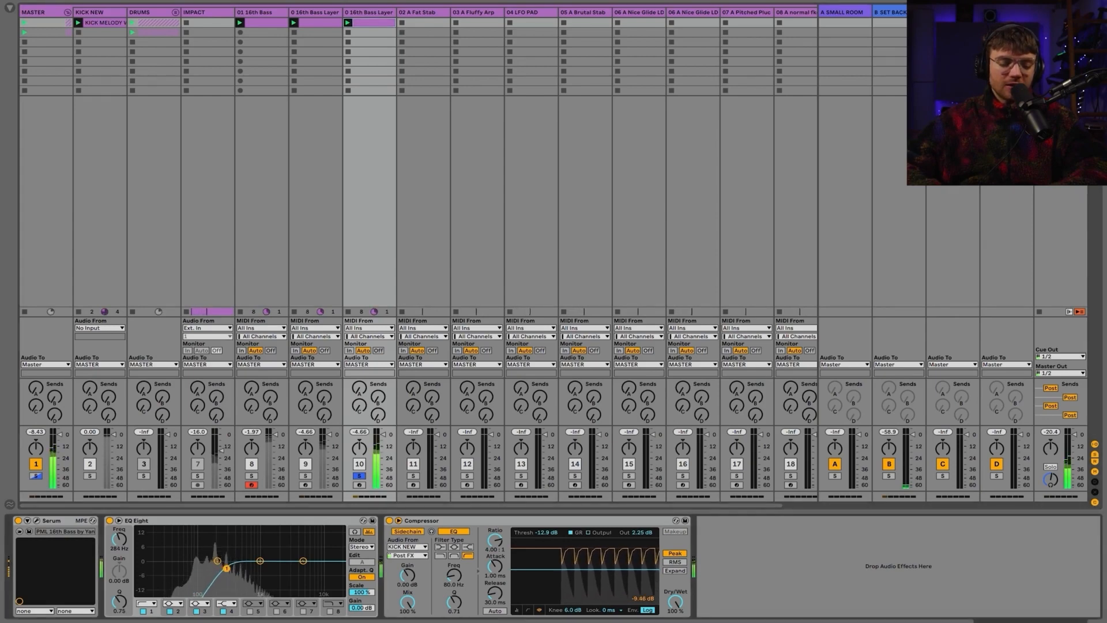
left_click(252, 475)
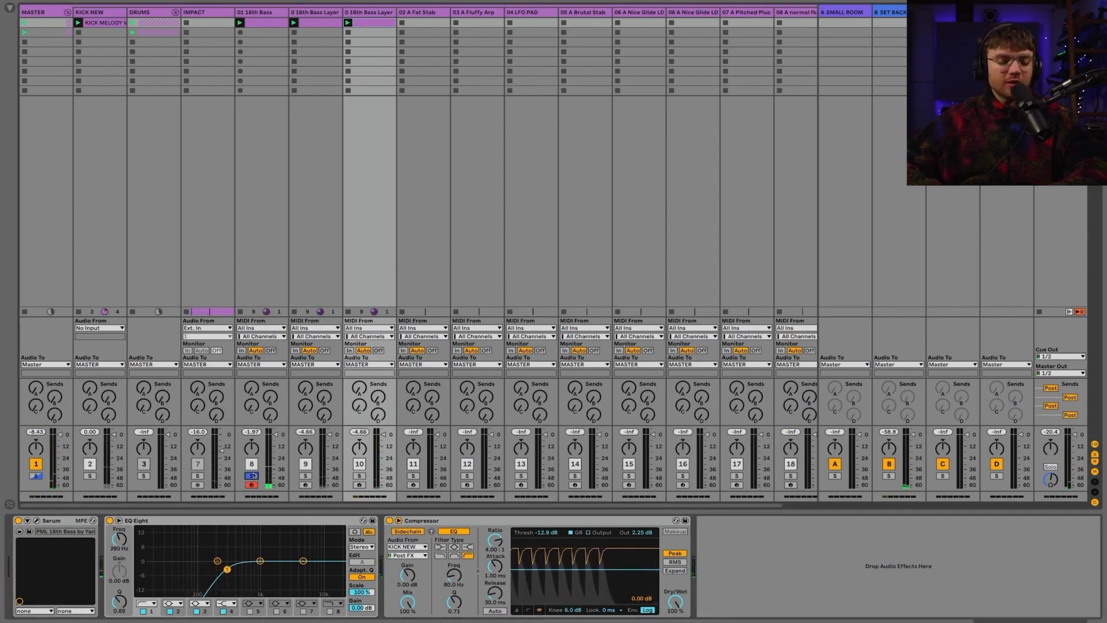
Solo the first 16th Bass Layer, then solo its duplicate instead and select that duplicated track
left_click(306, 475)
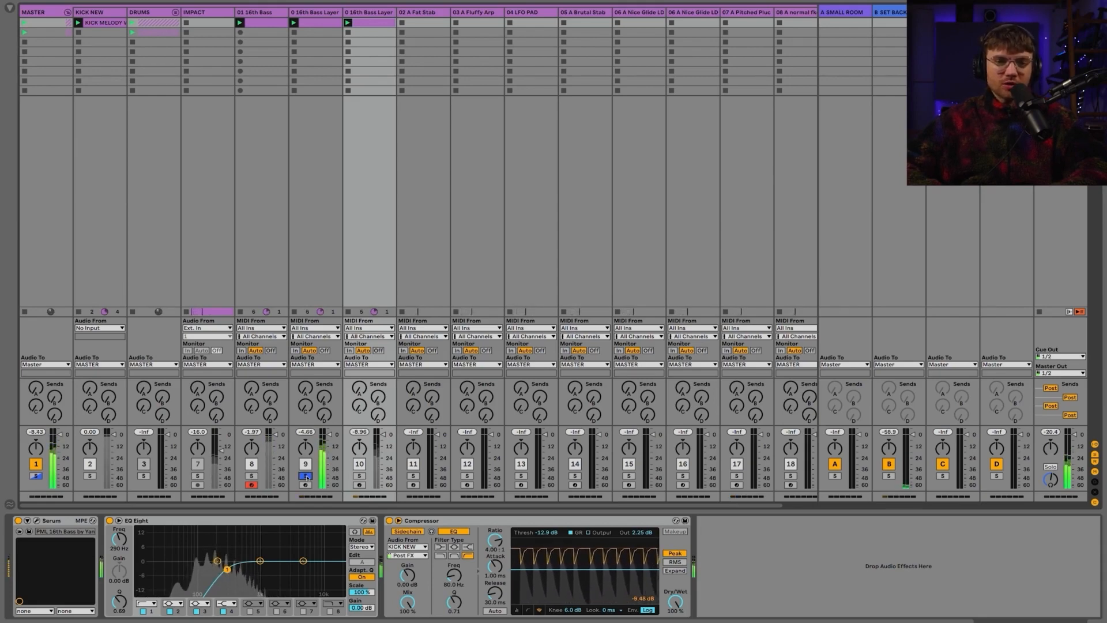
left_click(359, 477)
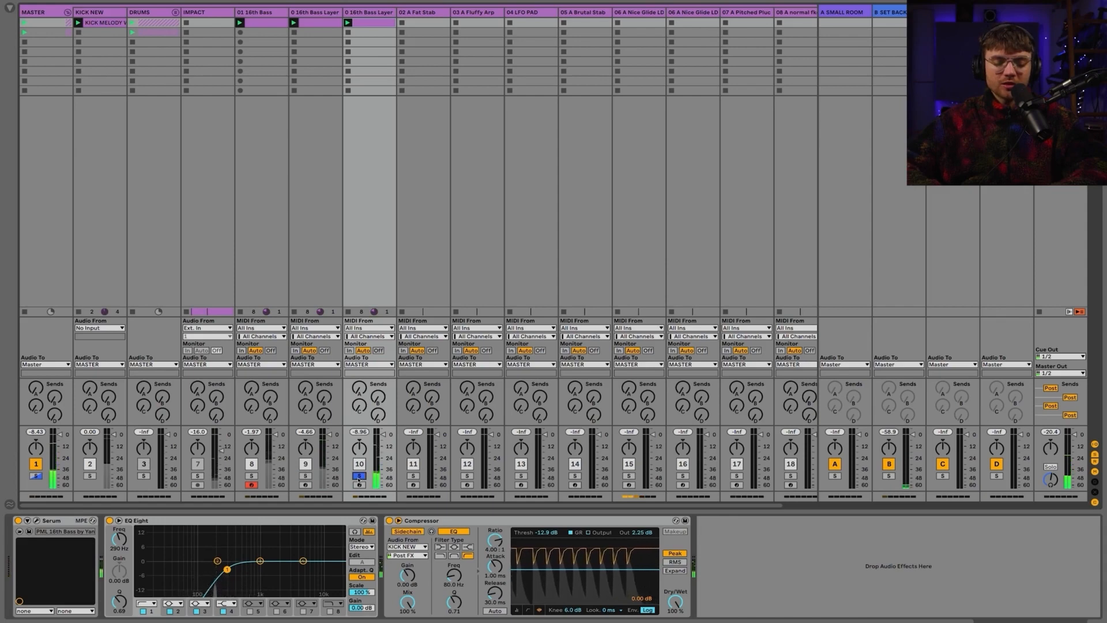
left_click(365, 12)
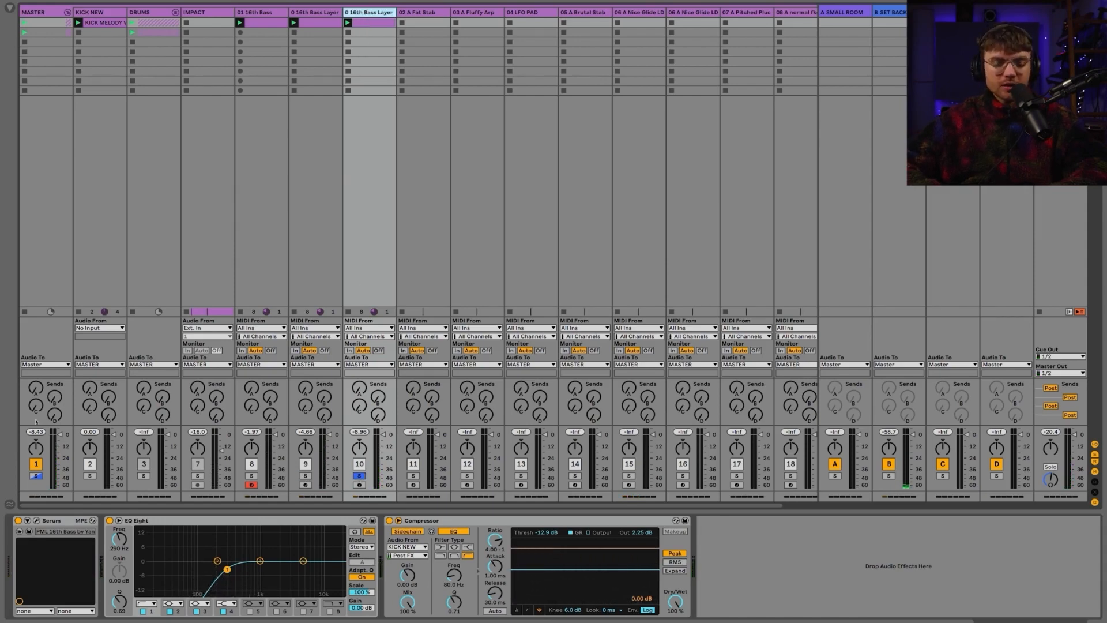
Load the PML BS Analog Bass preset from PML - Serum - Melodic Techno Vol. 2 - Dimensions into the duplicated layer's Serum
left_click(36, 520)
left_click_drag(714, 297, 1011, 492)
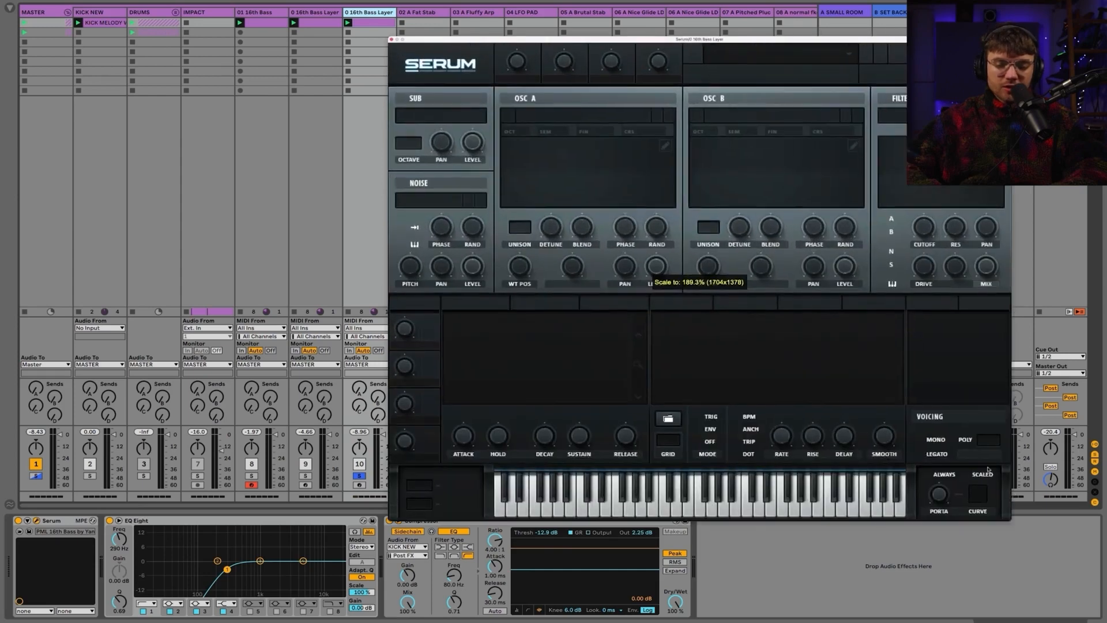
left_click_drag(660, 40, 471, 28)
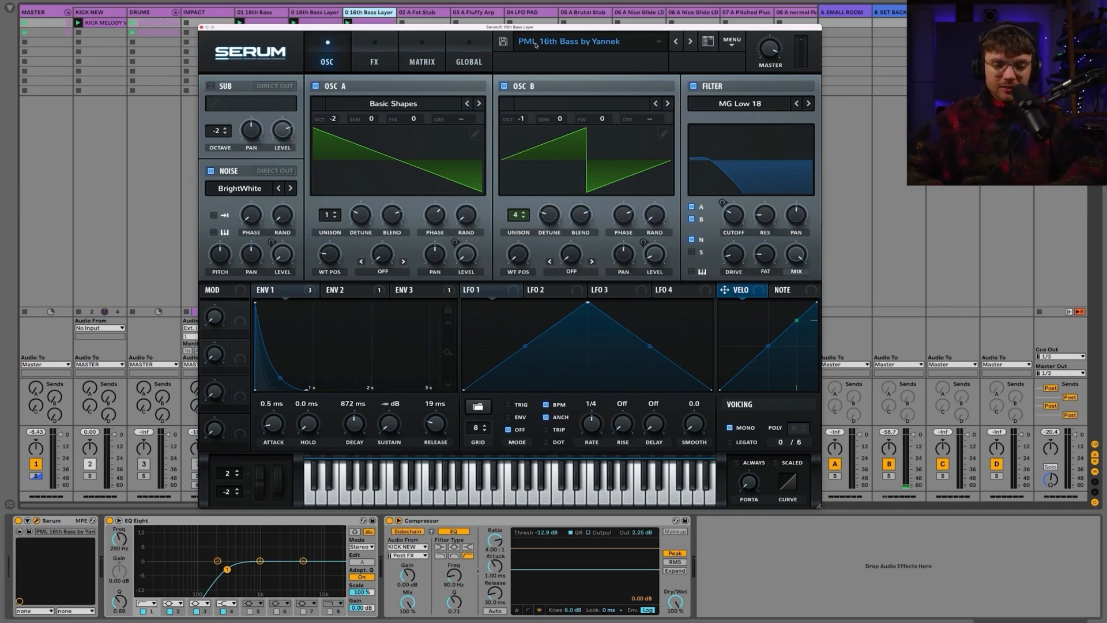
left_click_drag(527, 28, 676, 16)
left_click(755, 30)
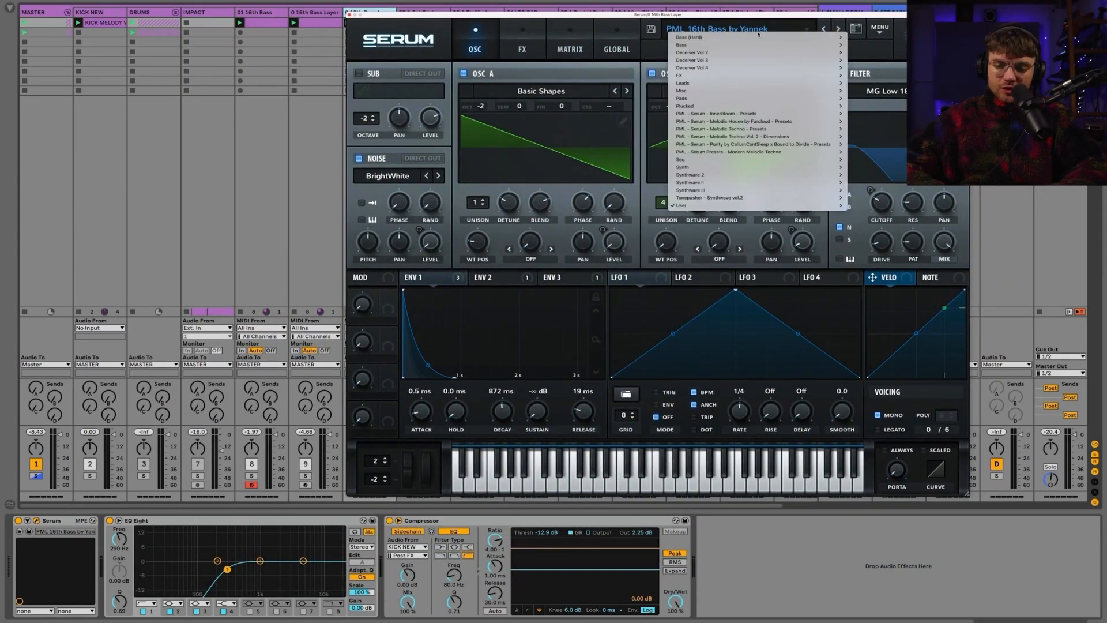
mouse_move(730, 138)
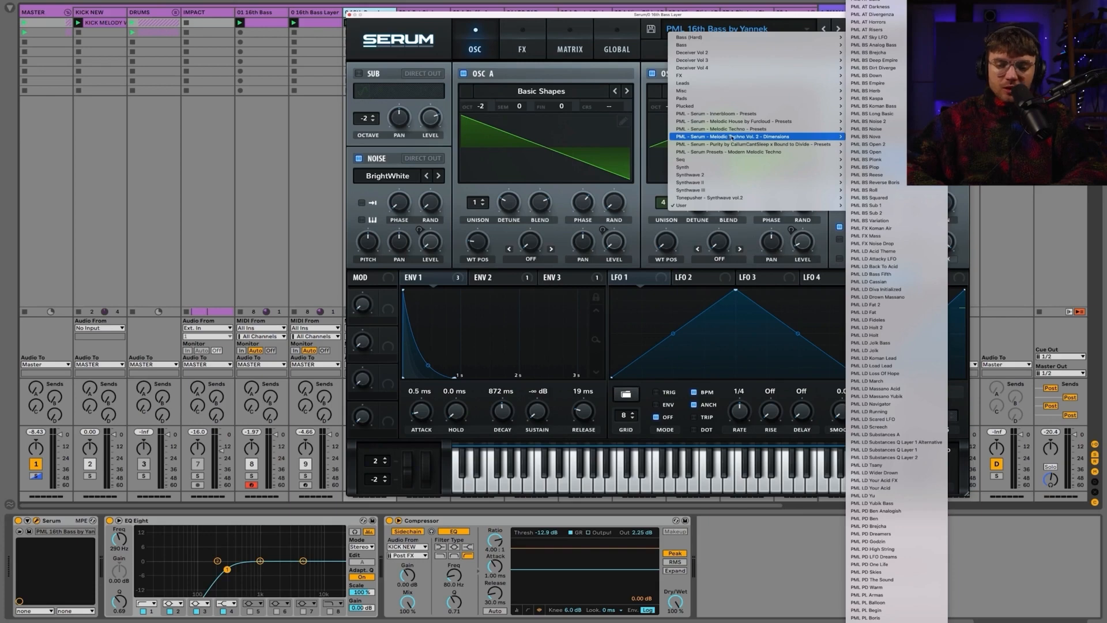
left_click(884, 45)
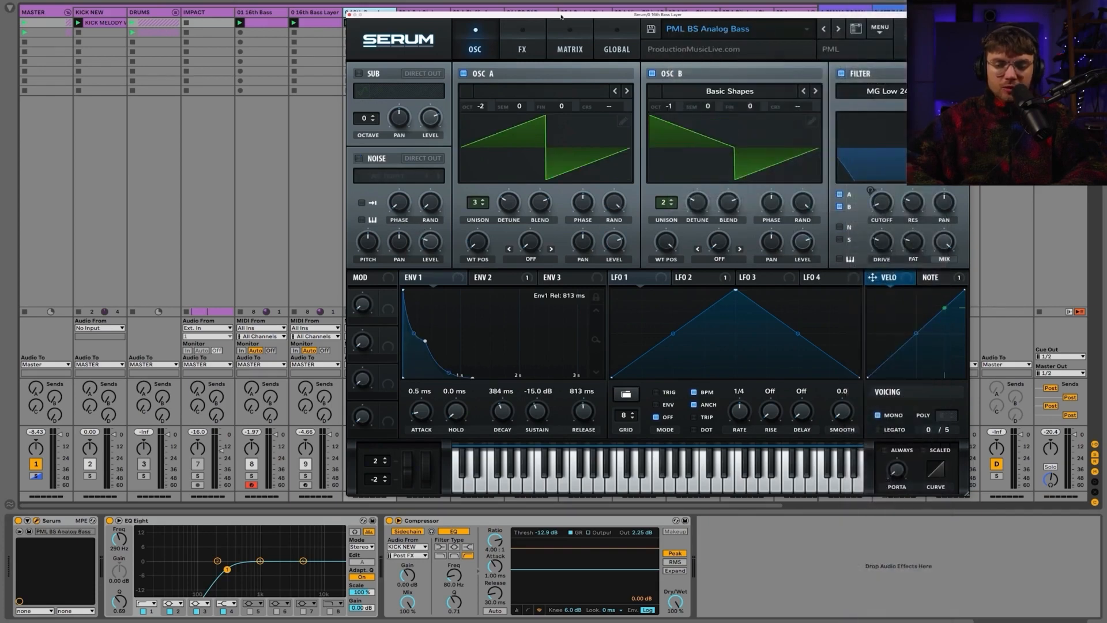
left_click_drag(507, 15, 535, 43)
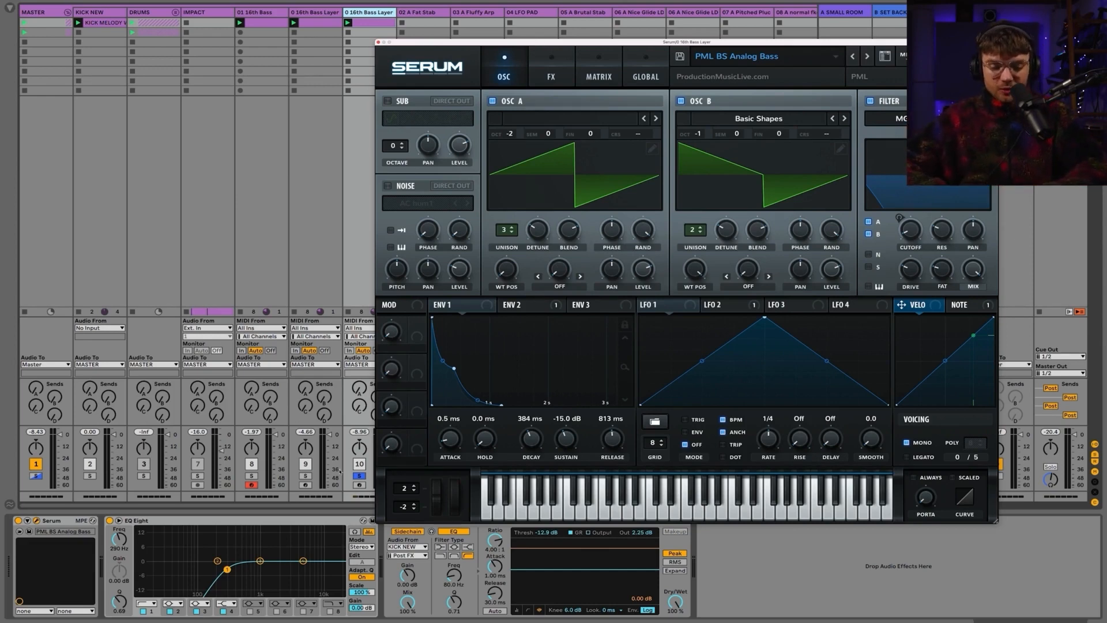
Solo the two bass layers together with the 01 16th Bass, open the duplicated layer's clip and lower that layer's volume
left_click(306, 476)
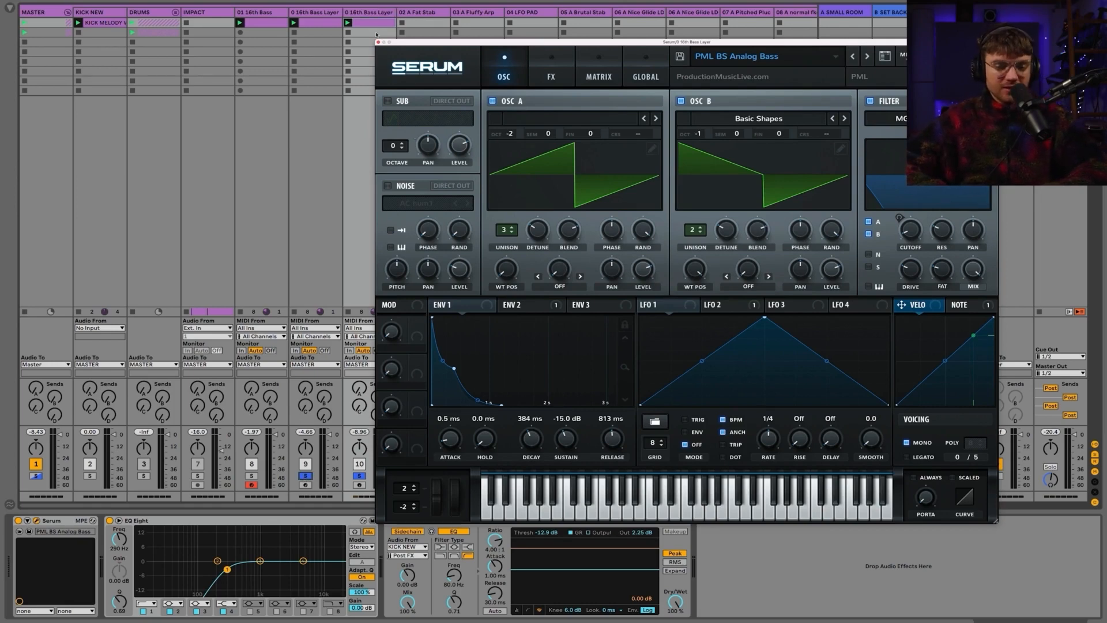
double_click(371, 24)
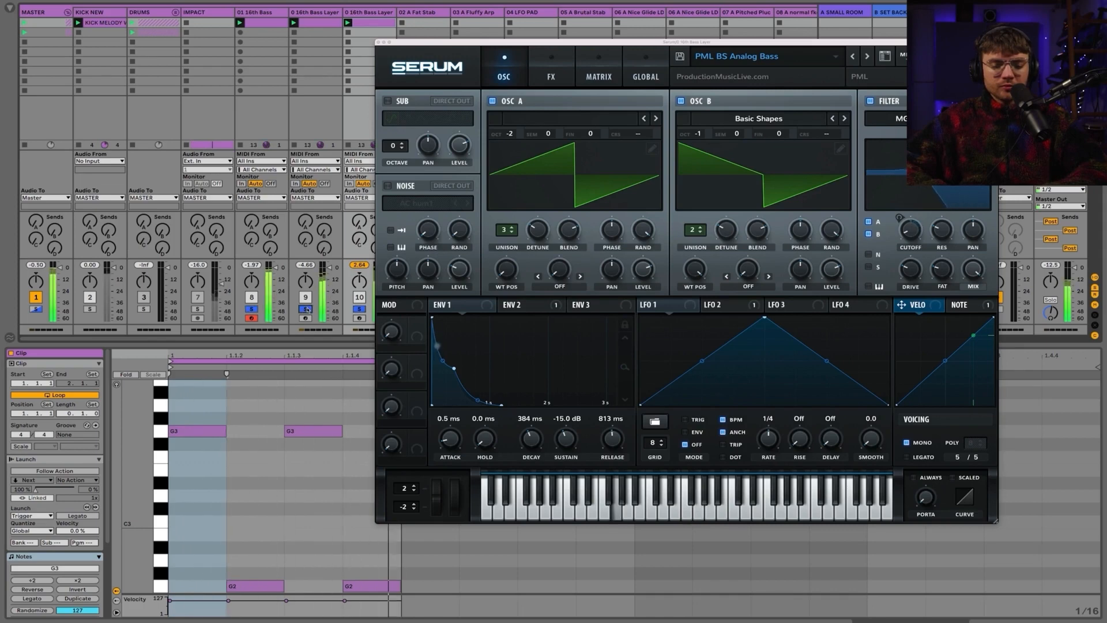
left_click_drag(441, 42, 525, 48)
mouse_move(383, 268)
left_mouse_down()
mouse_move(384, 304)
mouse_move(383, 280)
left_mouse_up()
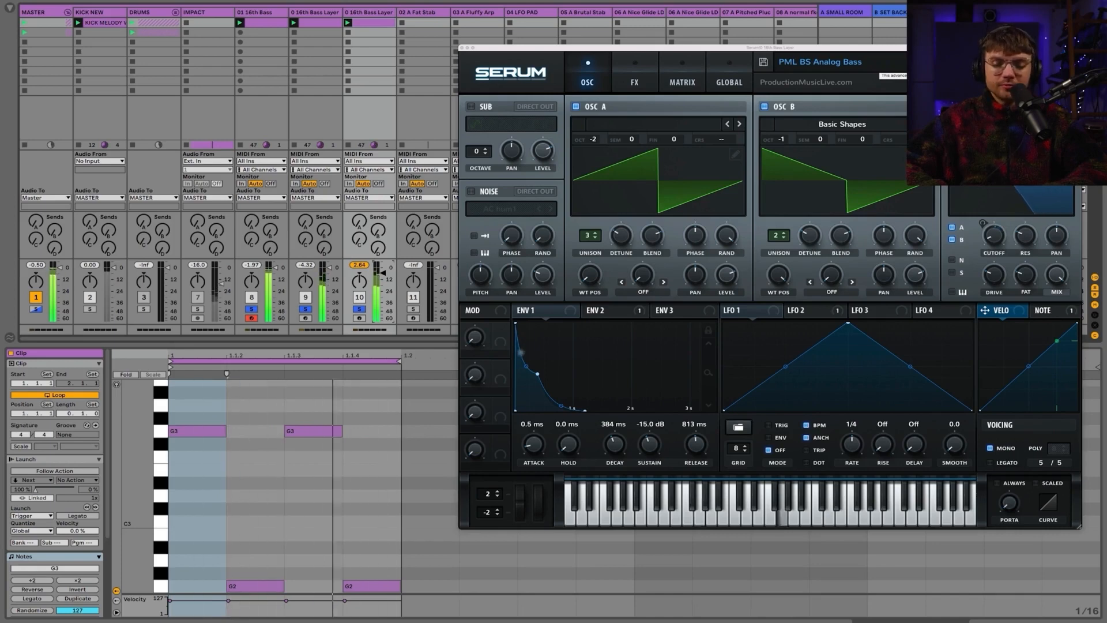
Advance Serum to the PML BS Deep Empire preset and transpose all notes in the duplicated layer's clip down one octave
left_click(951, 62)
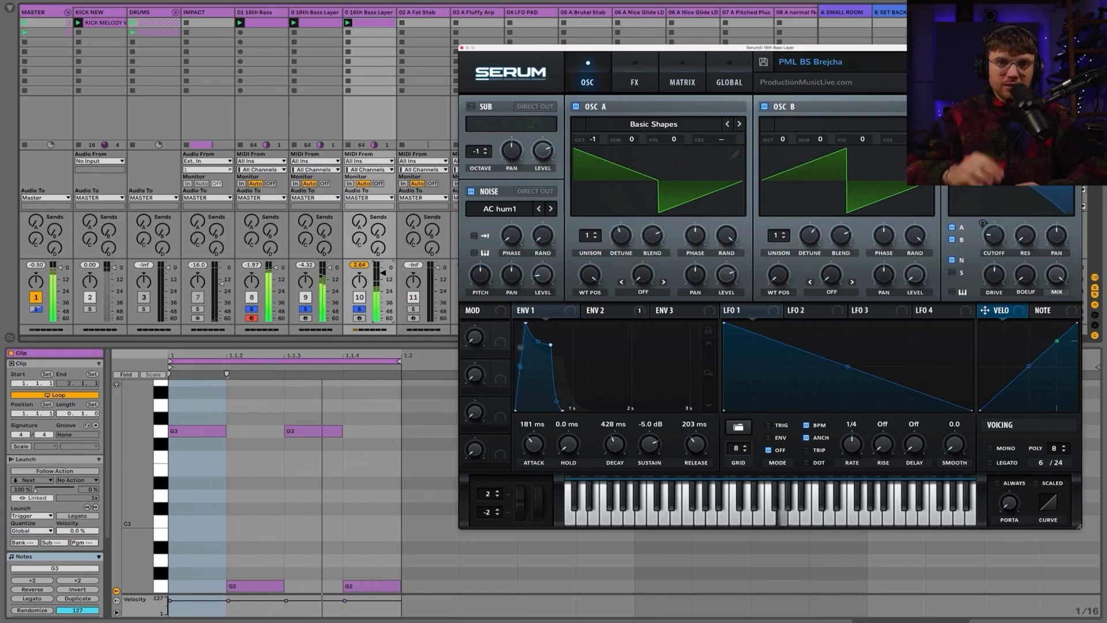
left_click(1011, 62)
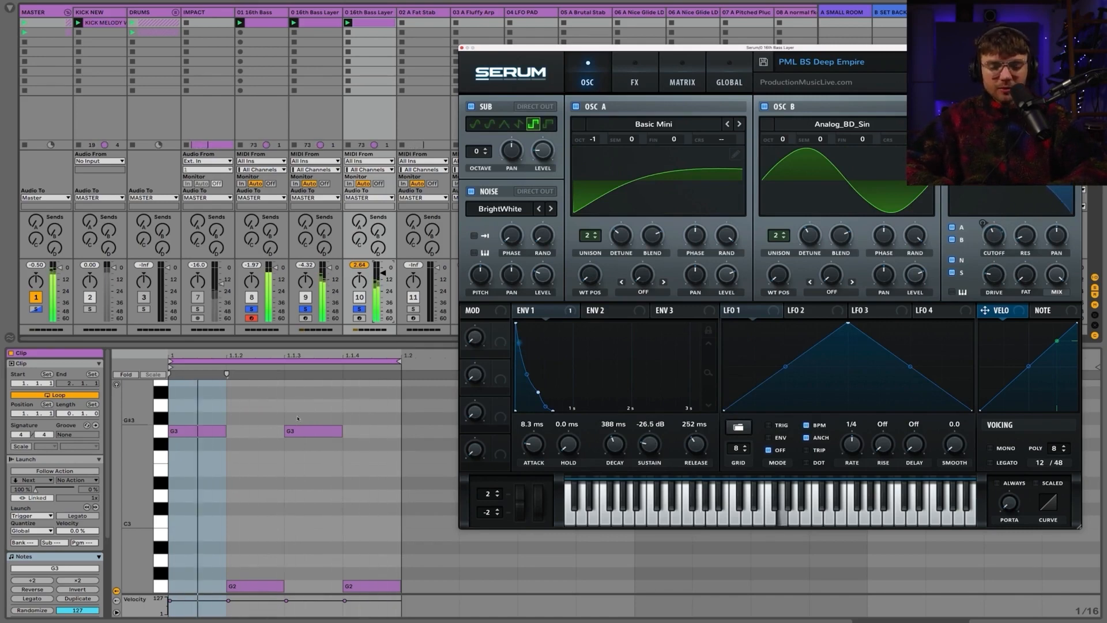
key("super+a")
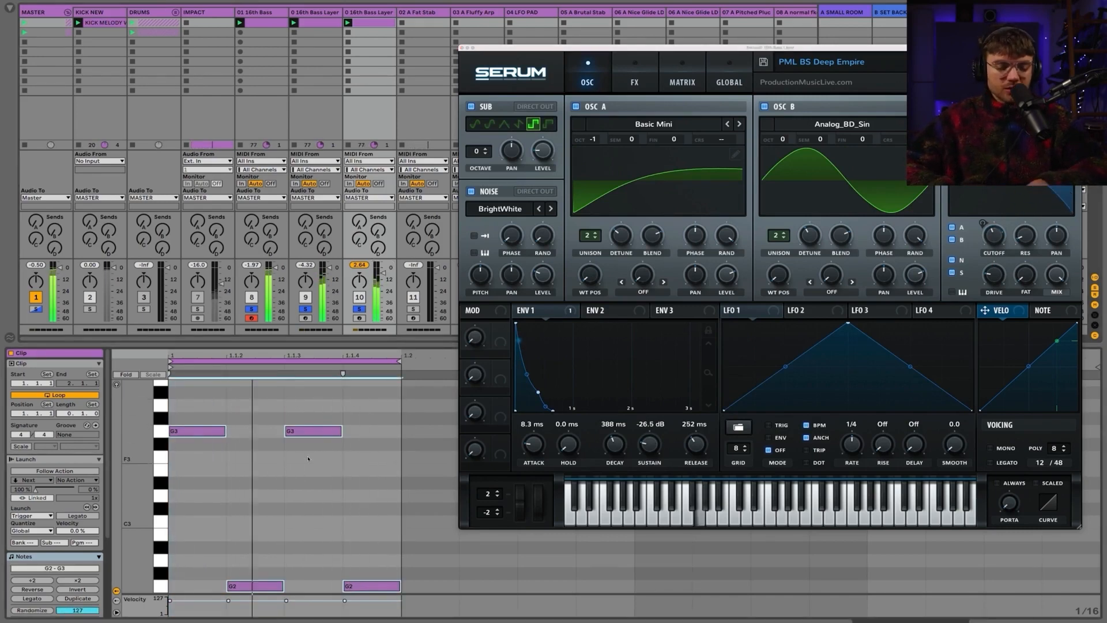
key("shift+Down")
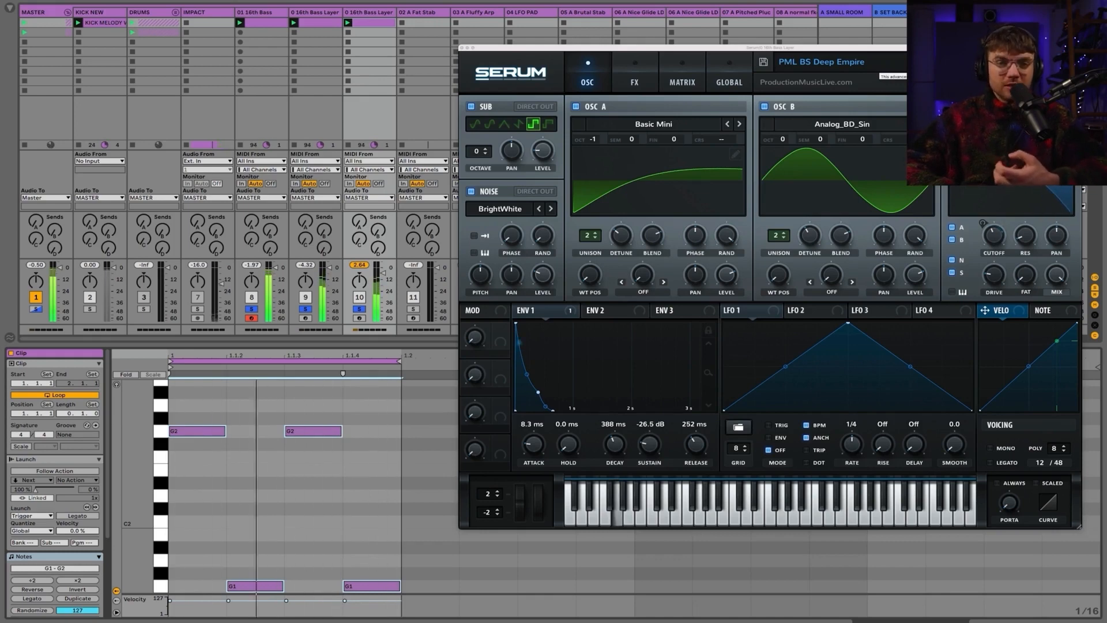
Adjust the Serum filter cutoff, then step through the following bass presets and load PML BS Kaspa
mouse_move(994, 234)
left_mouse_down()
mouse_move(995, 255)
mouse_move(996, 225)
mouse_move(995, 246)
left_mouse_up()
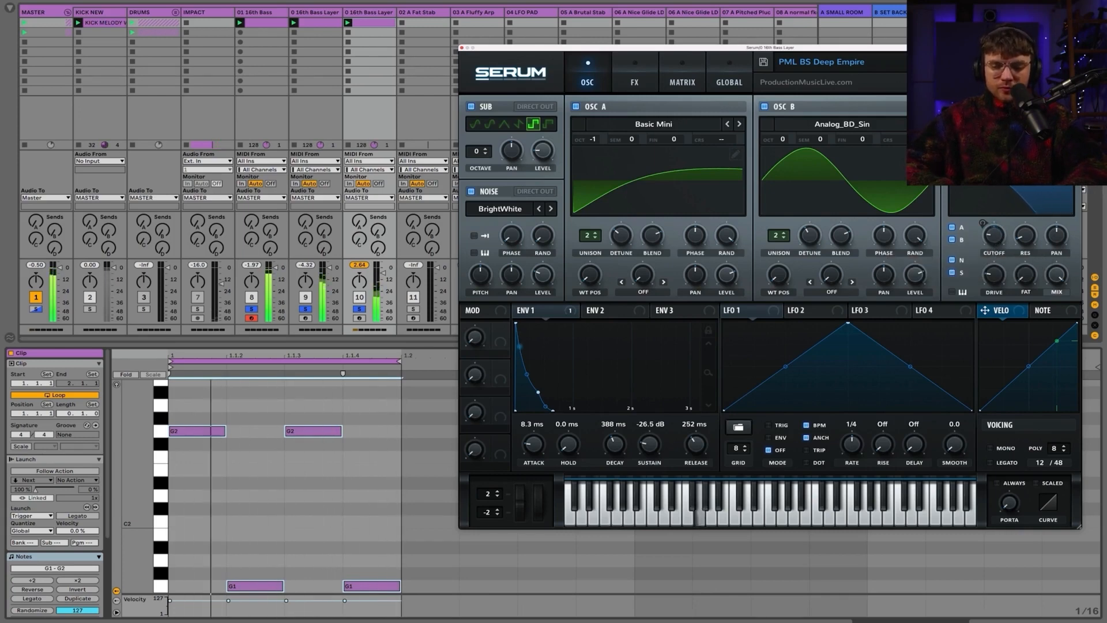
left_click(986, 62)
left_click(987, 62)
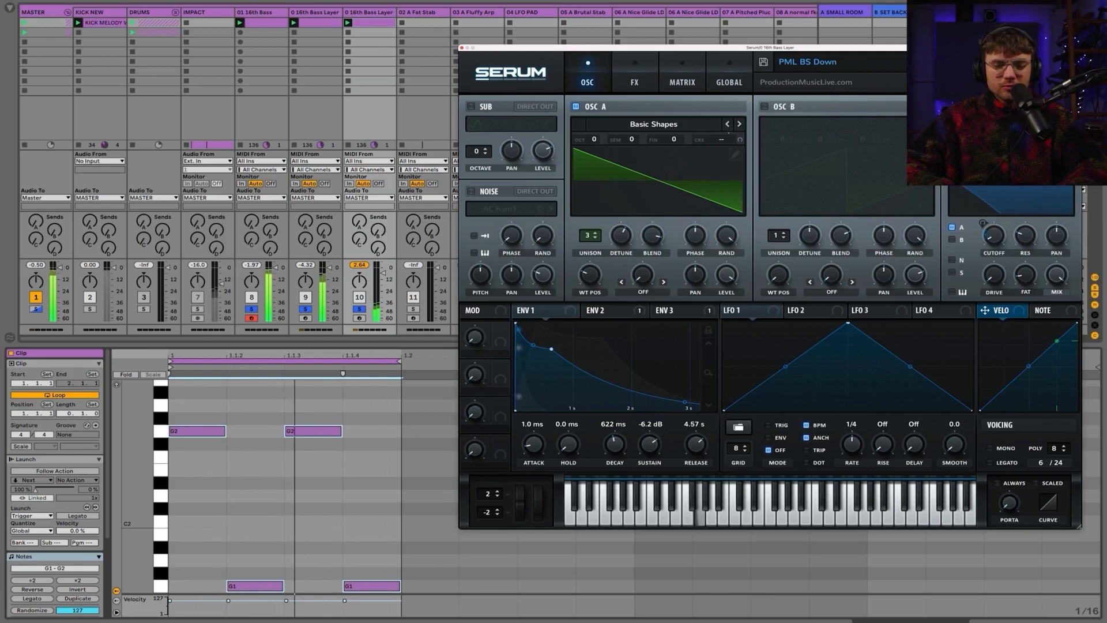
left_click(987, 62)
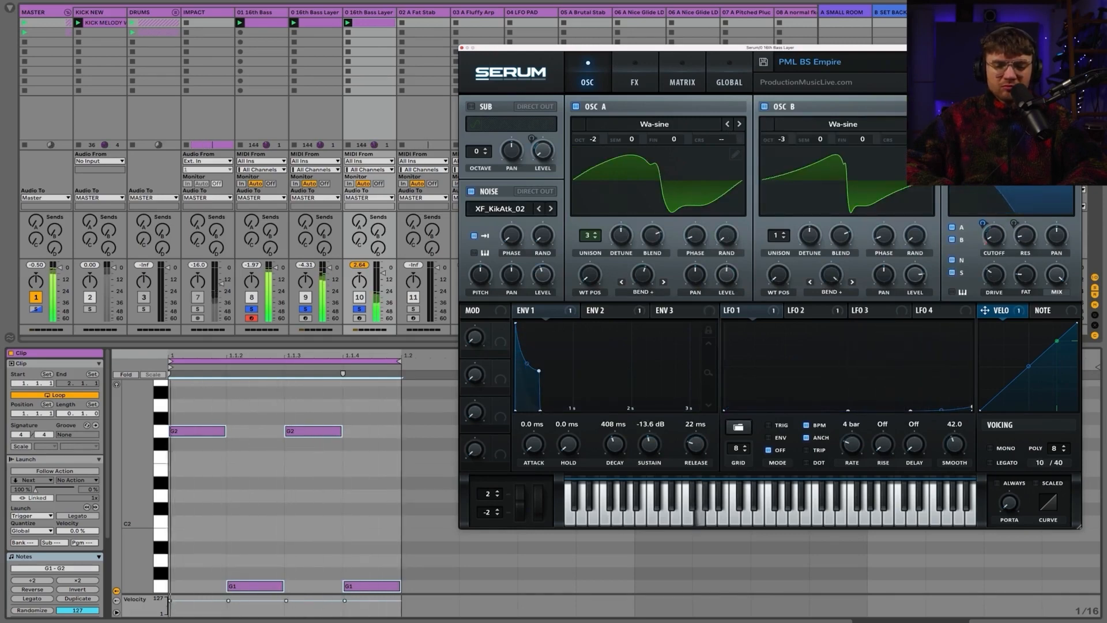
left_click(987, 62)
left_click(987, 61)
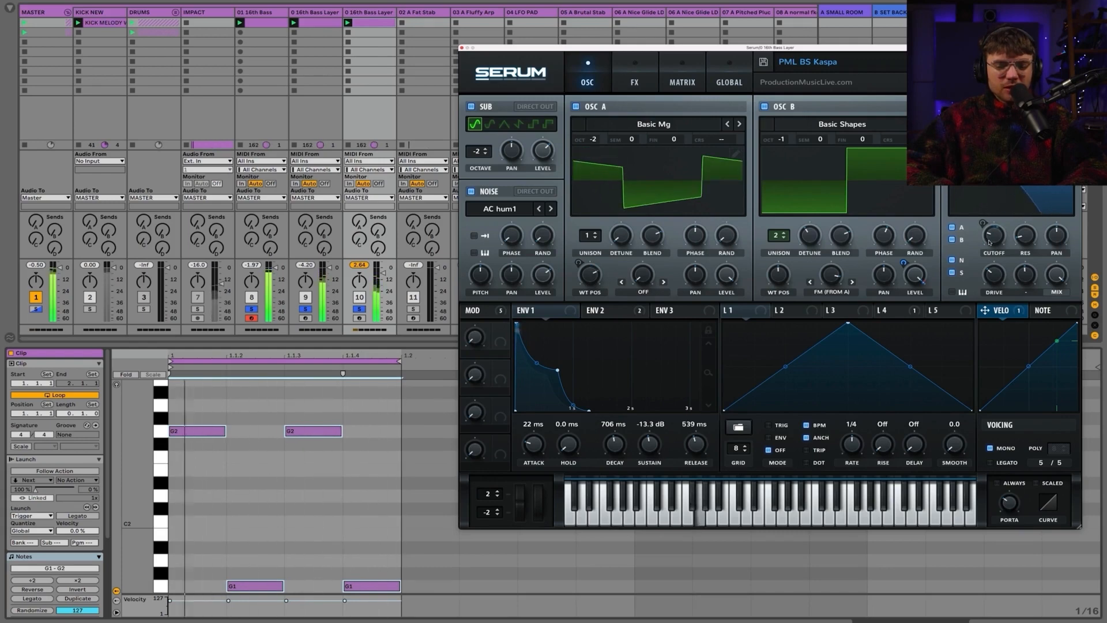
mouse_move(996, 242)
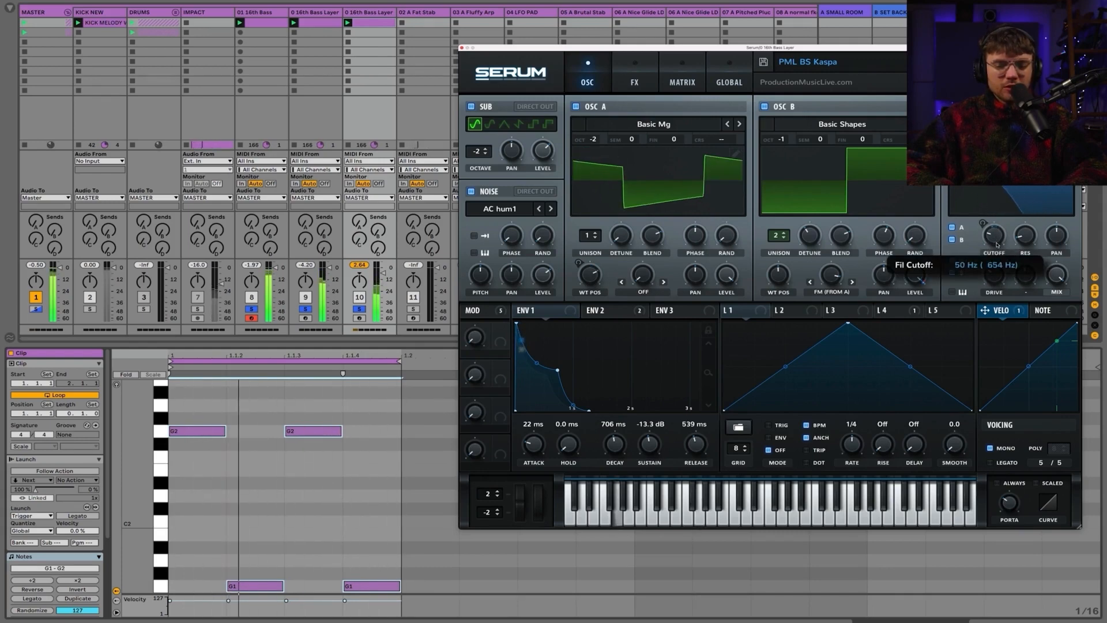
Take the bass tracks out of solo, select both bass layers and mute and unmute them to compare the sound
left_click(359, 309)
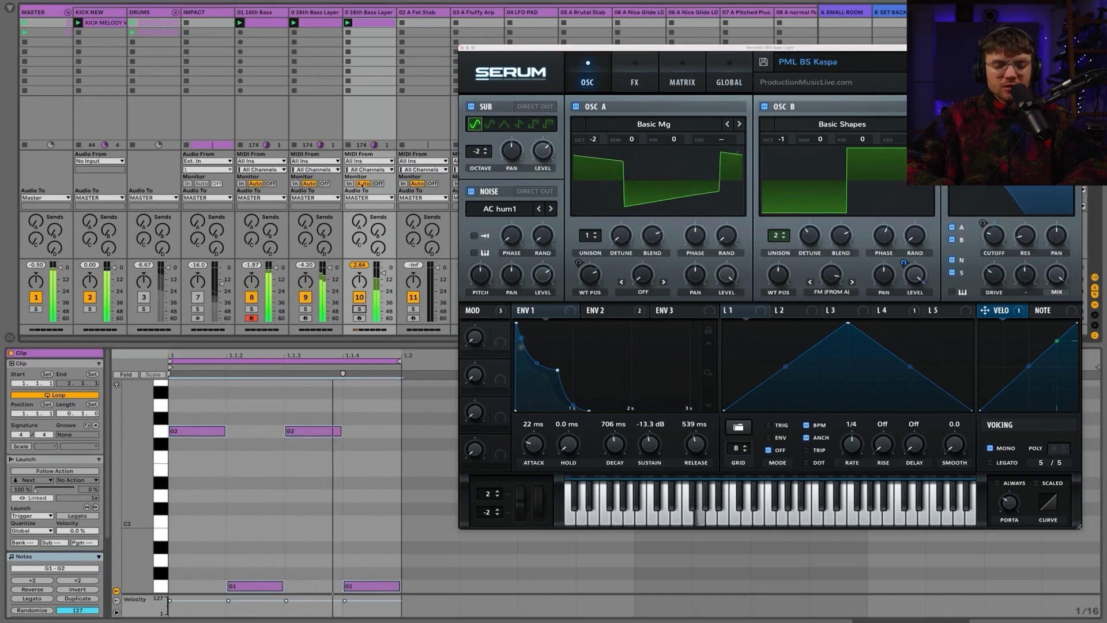
left_click(366, 12)
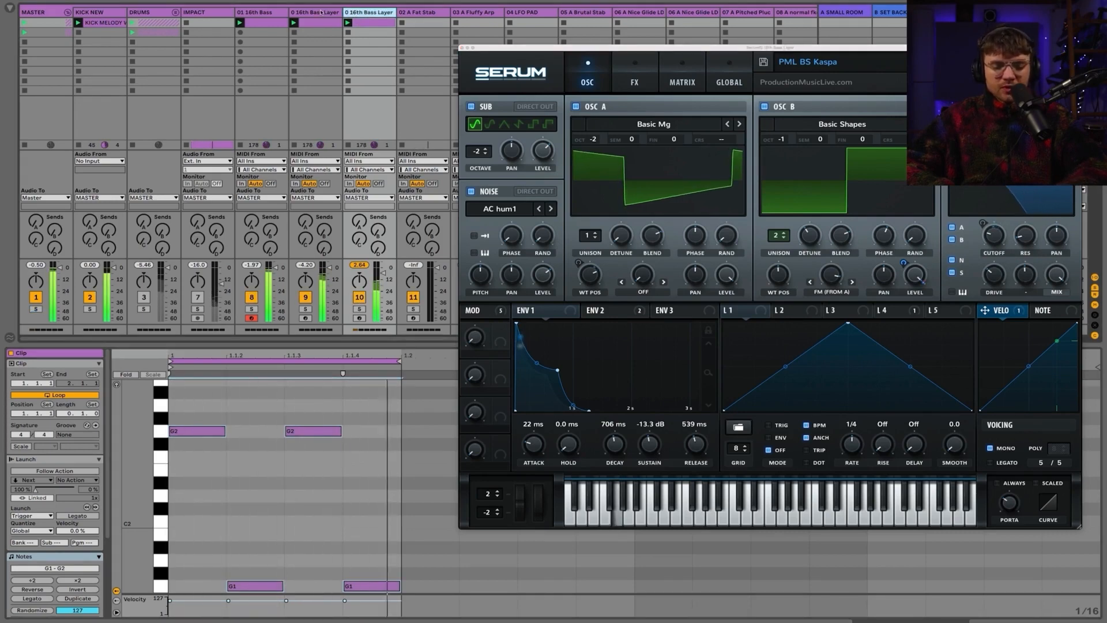
left_click(321, 12, "shift")
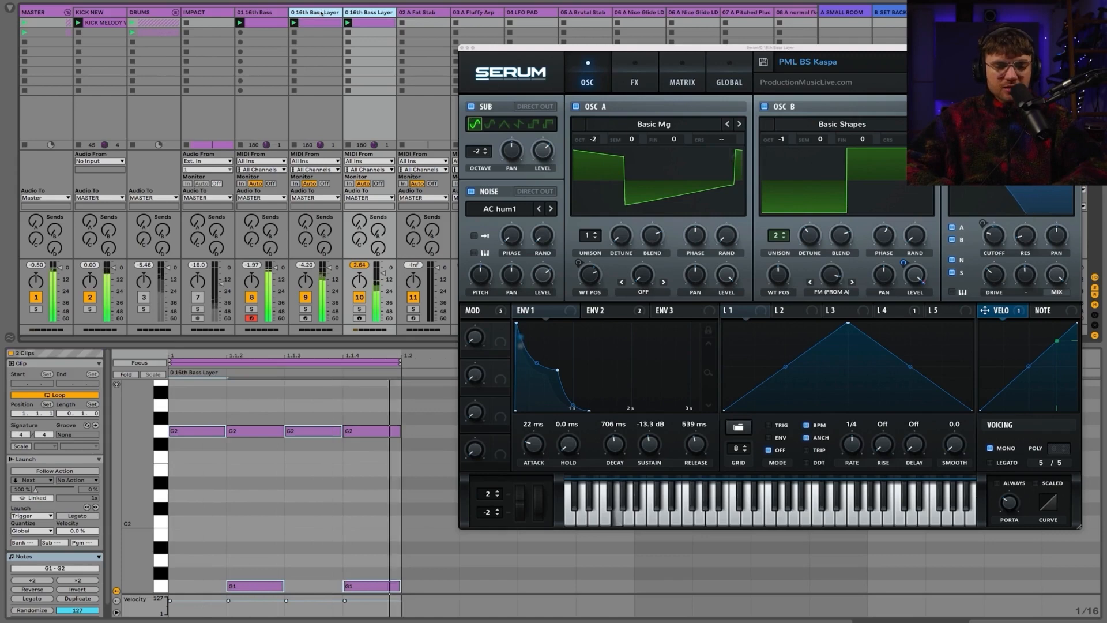
left_click(306, 297)
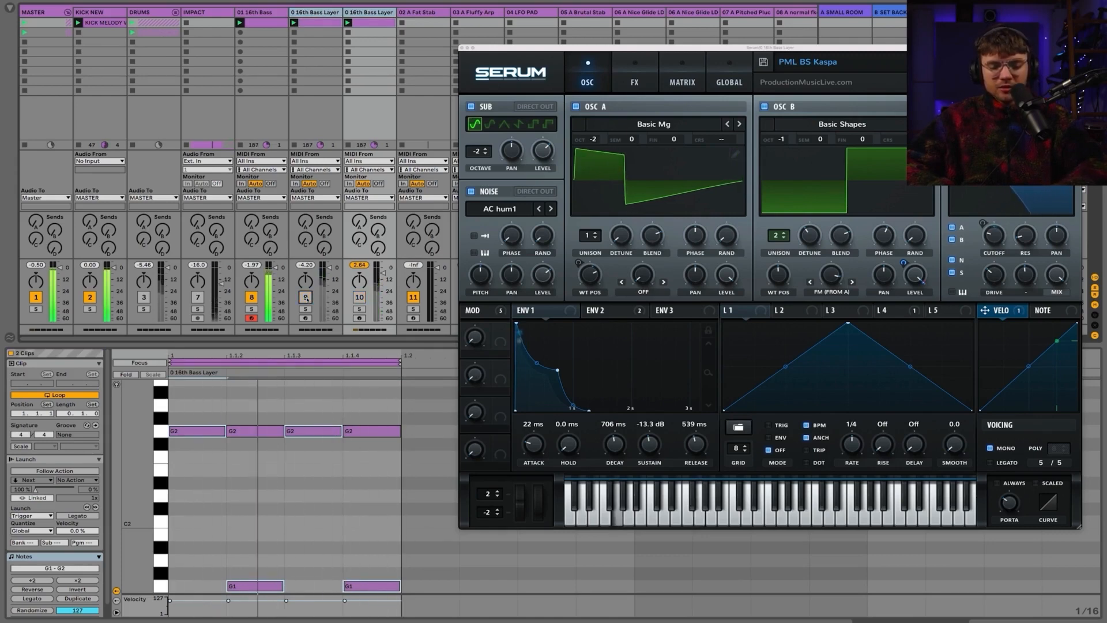
left_click(306, 297)
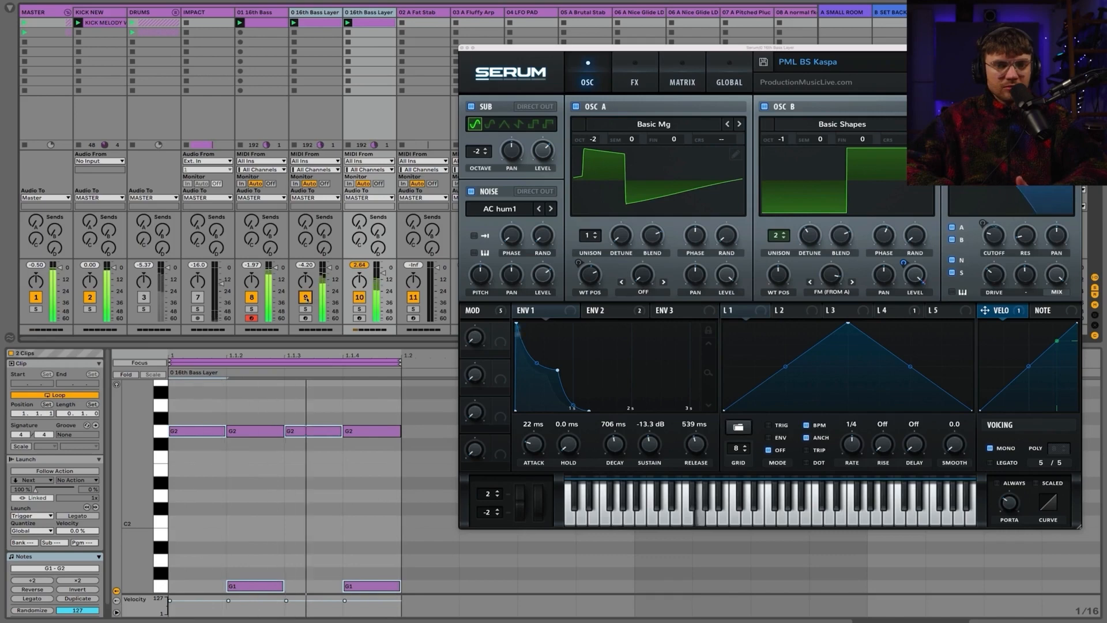
Review the EQ Eight and Compressor chains of the duplicated layer and the first 16th Bass Layer
left_click(367, 12)
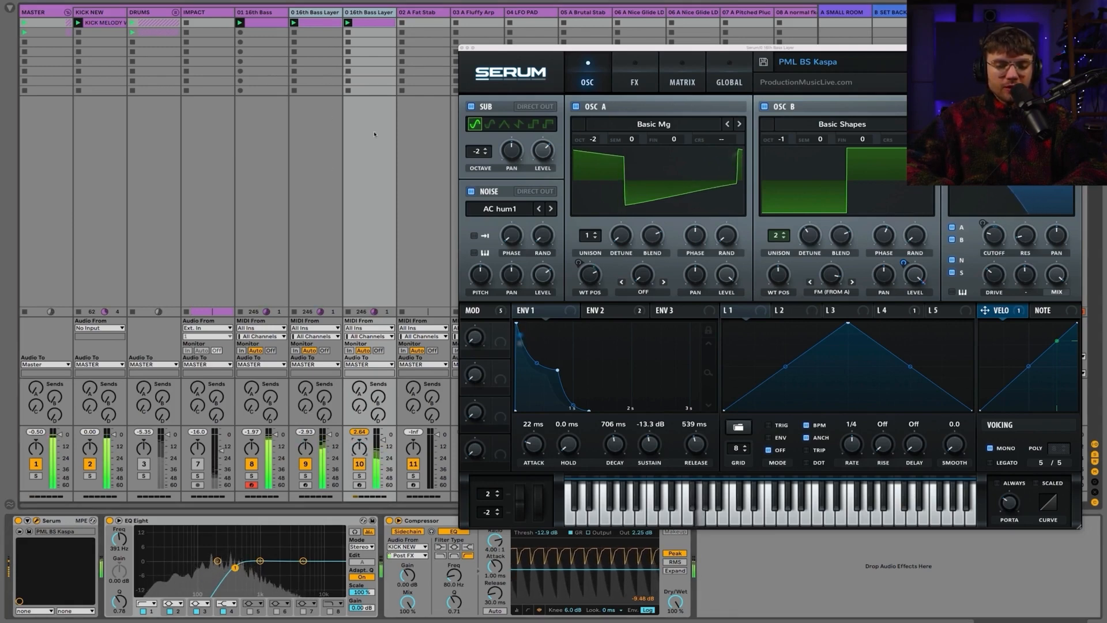
left_click(361, 12)
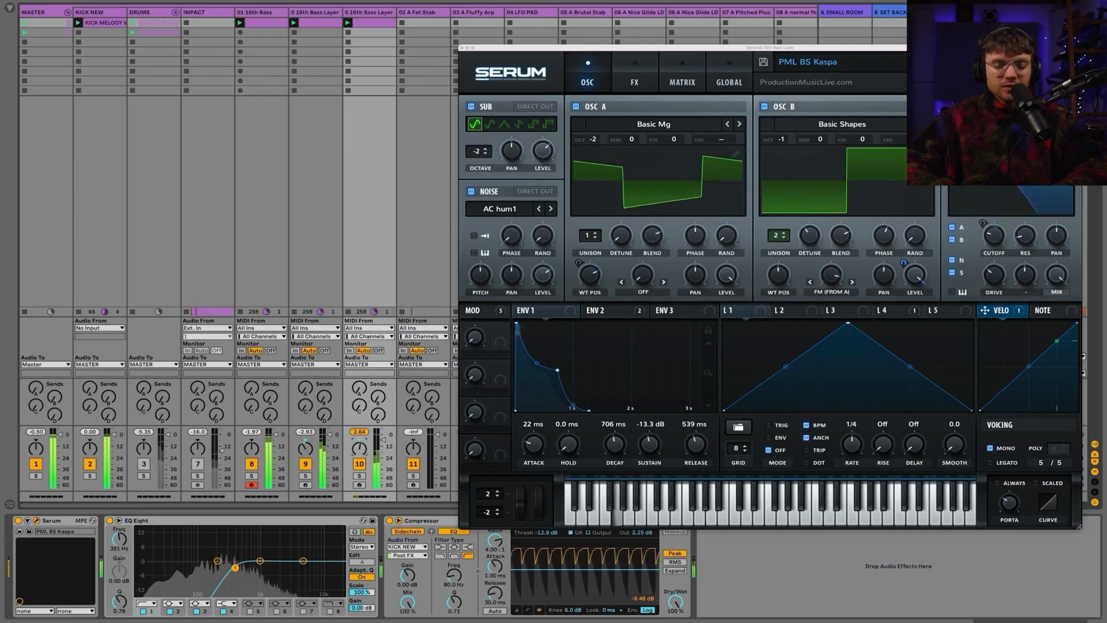
left_click(316, 13)
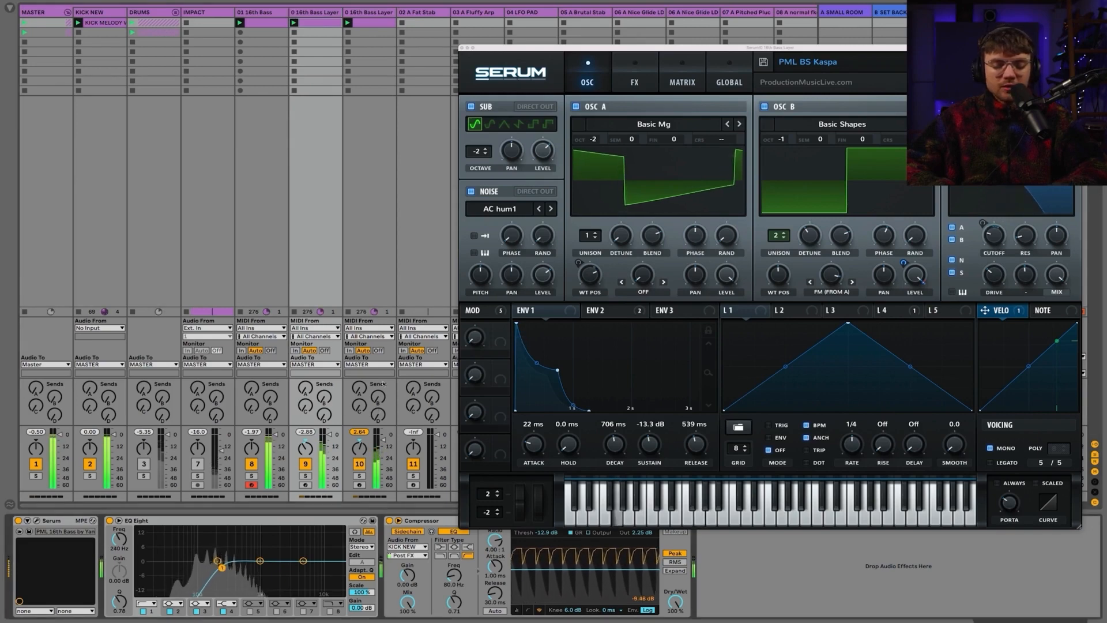
Group the 01 16th Bass and its two layers, and rename the group BASS LAYER GRP
left_click(247, 12)
left_click(361, 13, "shift")
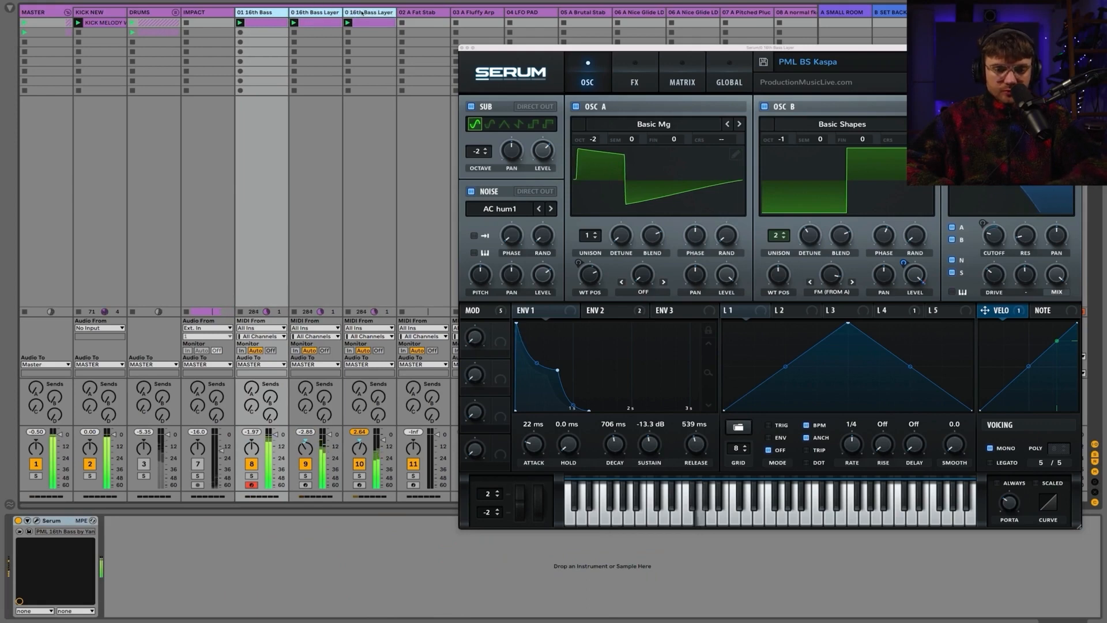
key("ctrl+g")
left_click(269, 18)
type("BASS")
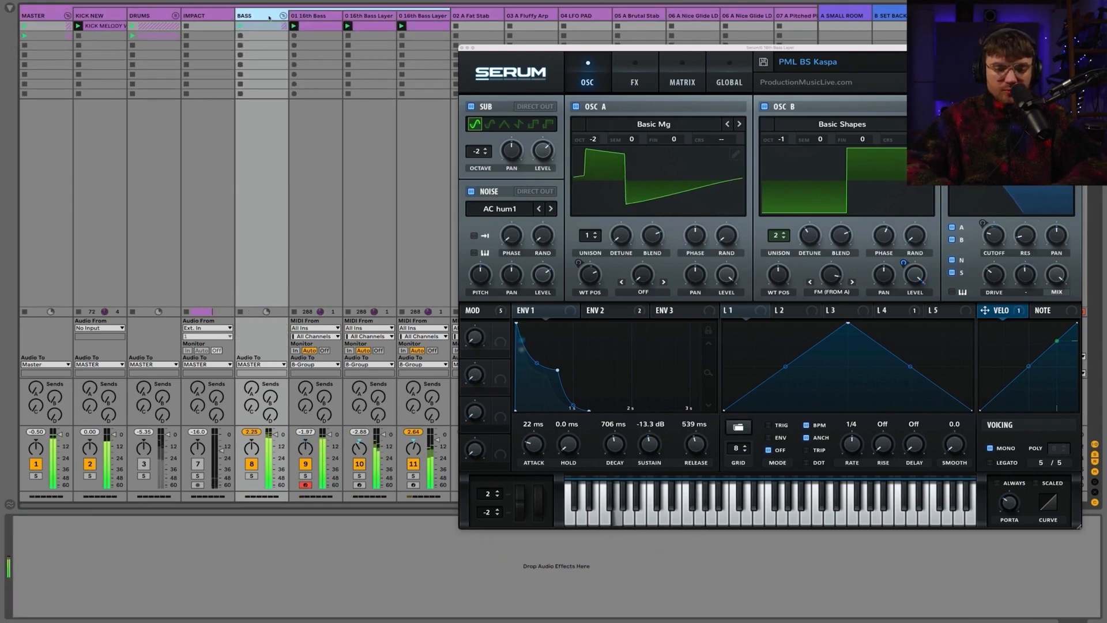
type(" LAYER GRP")
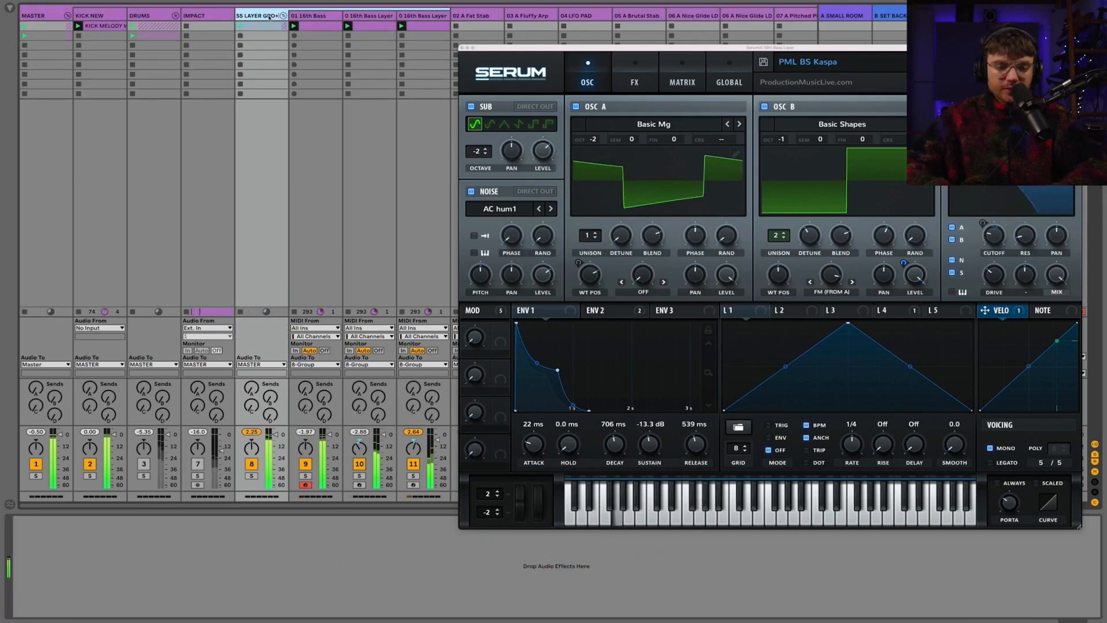
key("Return")
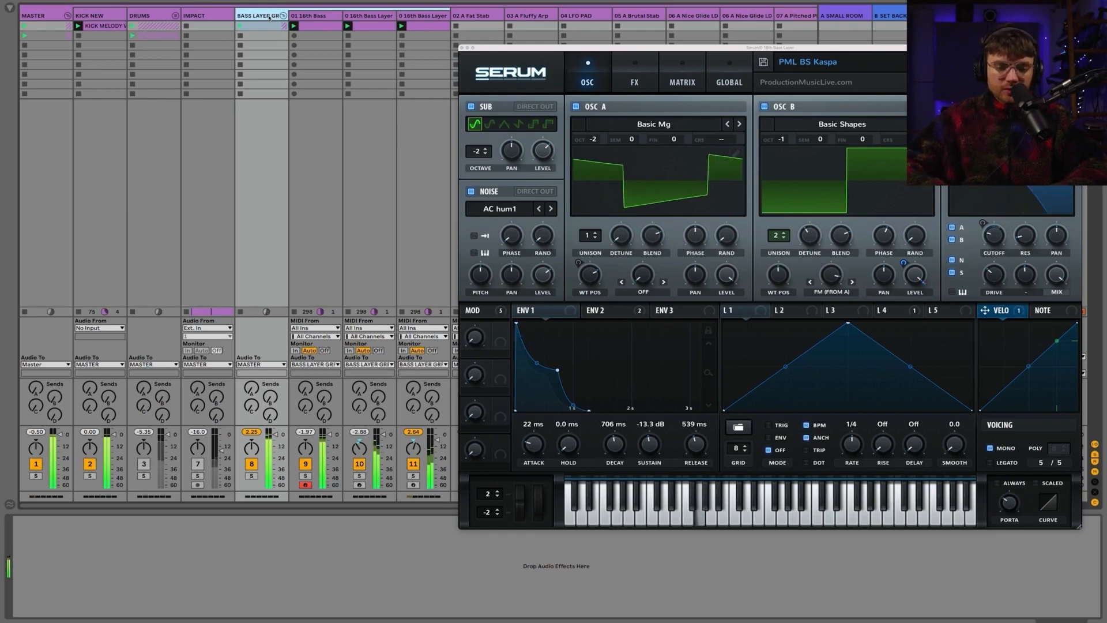
Add a Glue Compressor to BASS LAYER GRP, turn on its Soft clipping and reset the group's peak level reading
left_click(250, 433)
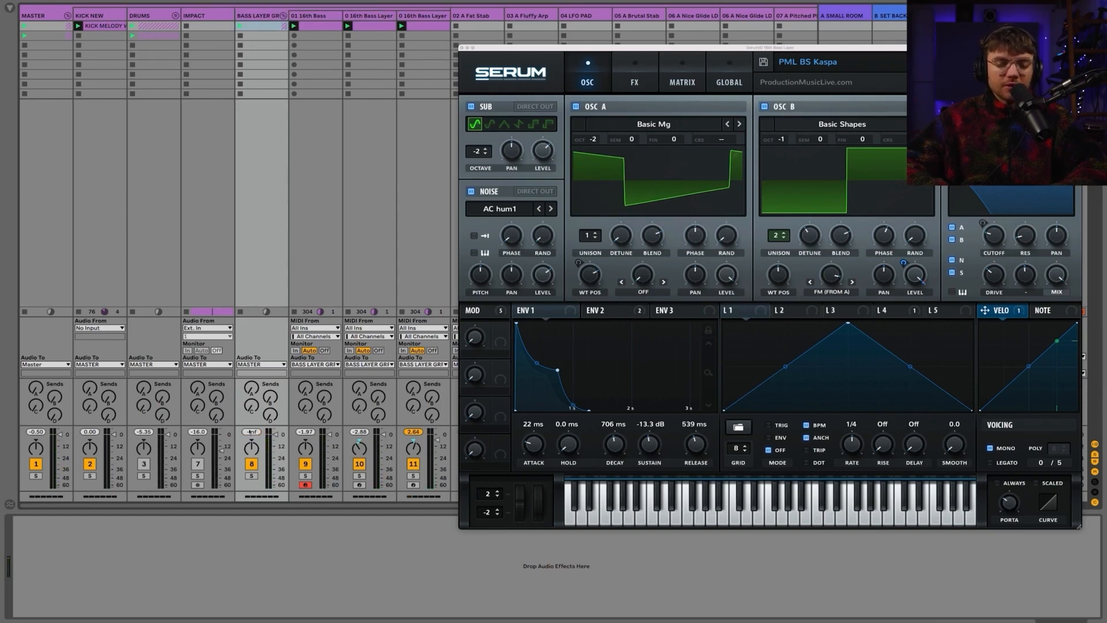
key("super+f")
type("gl")
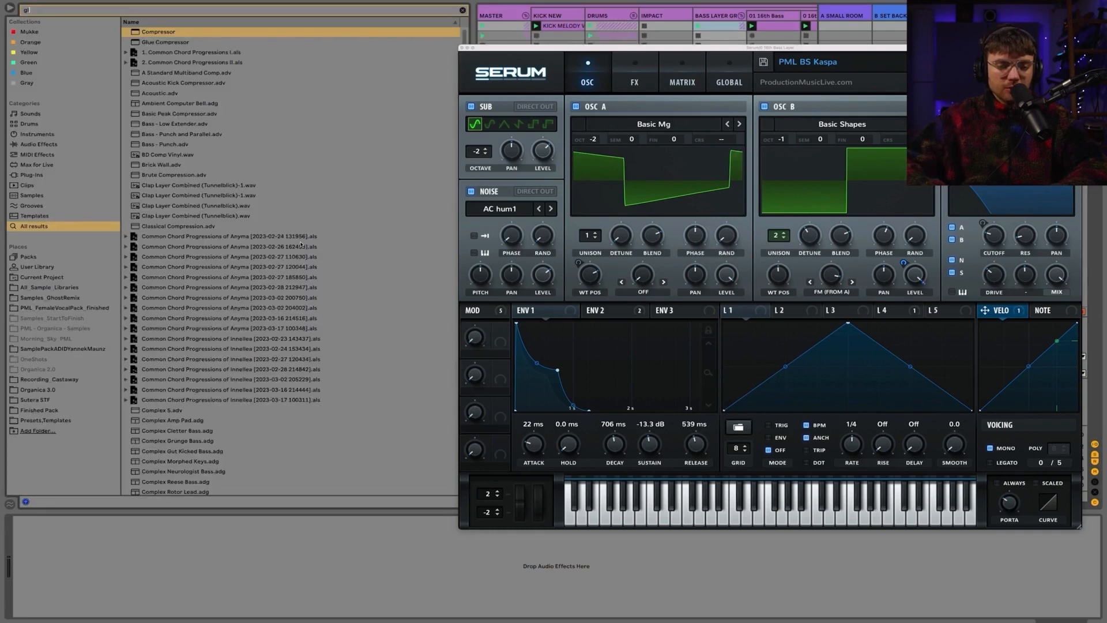
type("u")
double_click(159, 33)
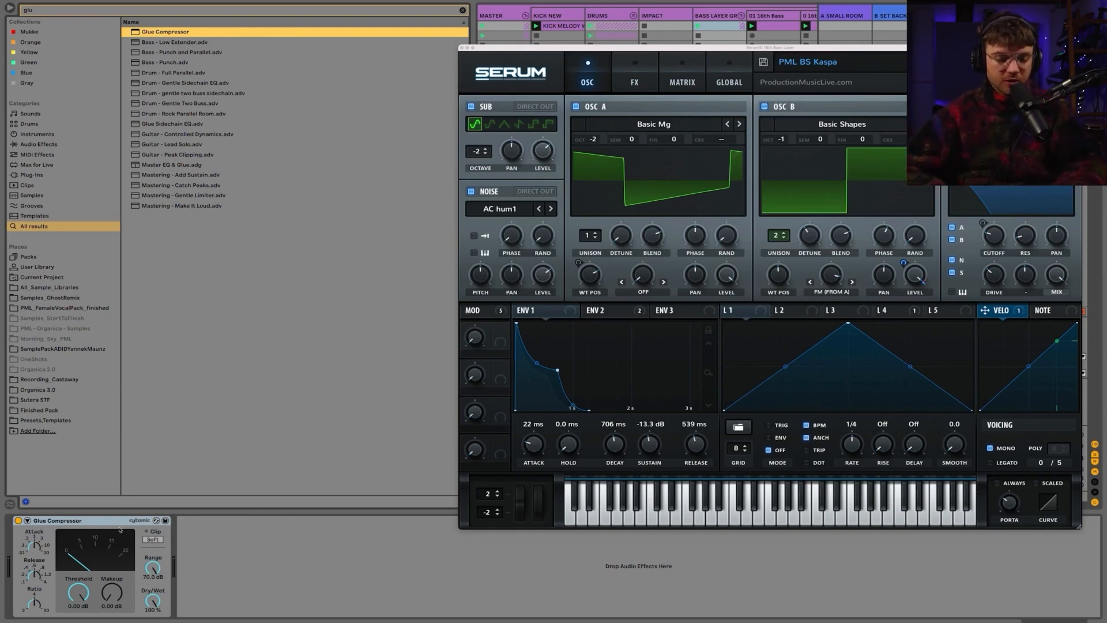
left_click(10, 8)
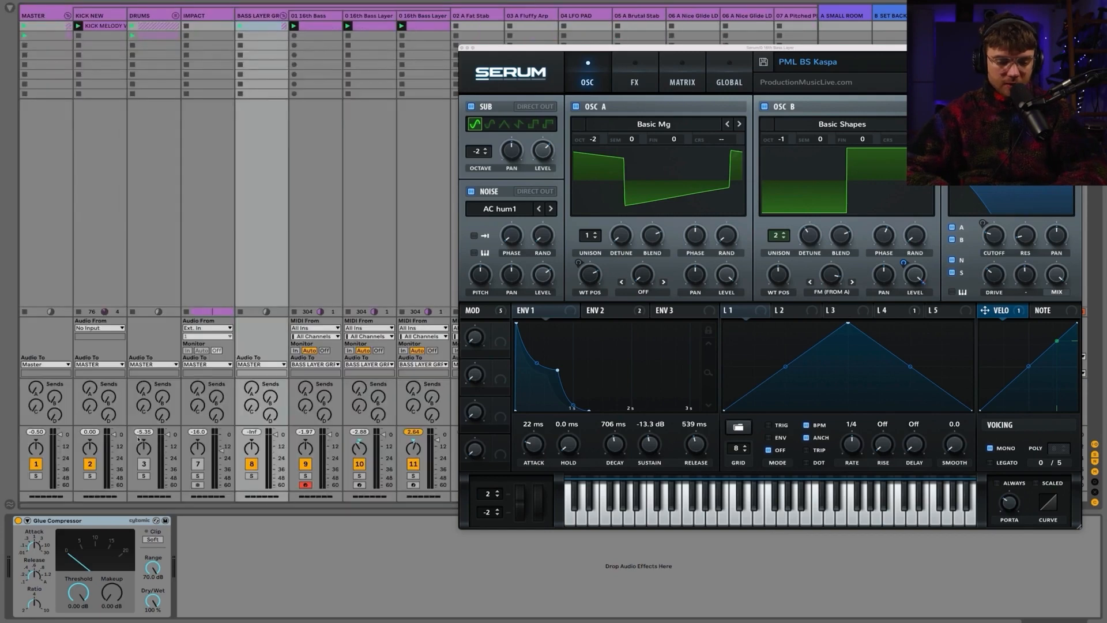
key("space")
left_click(153, 540)
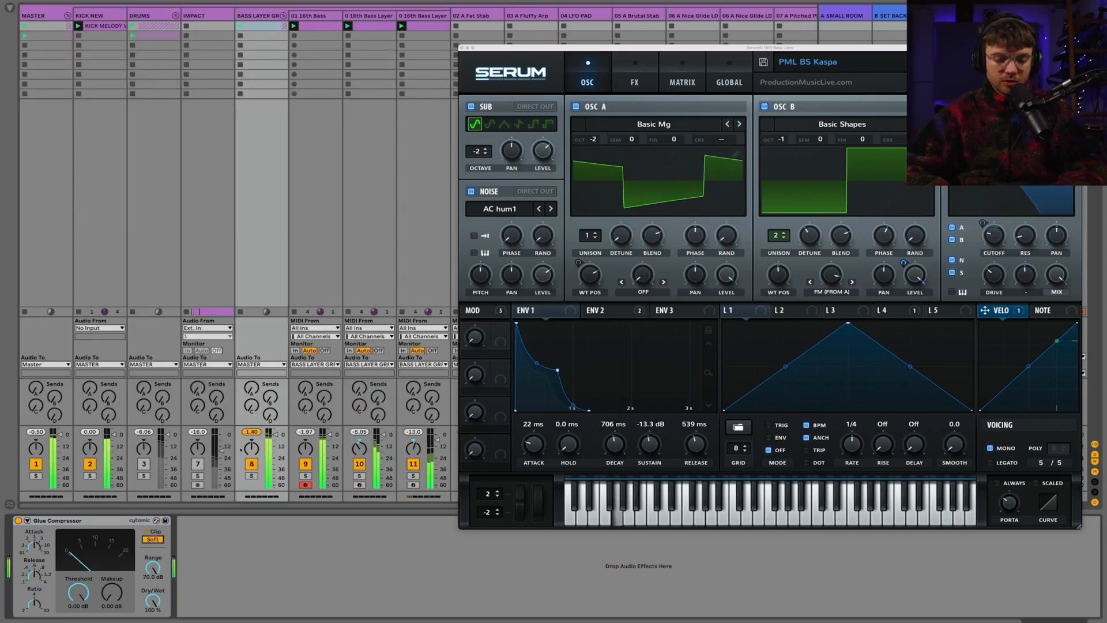
left_click(252, 432)
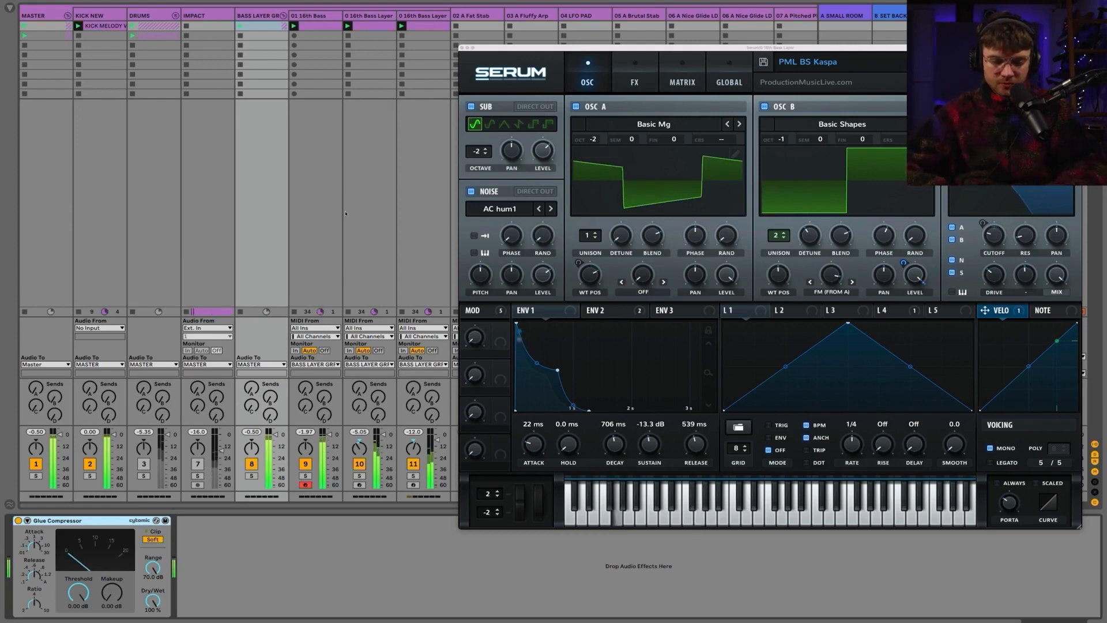
Duplicate the second 16th Bass Layer track and play the copy's clip in solo
left_click(376, 25)
left_click(418, 17)
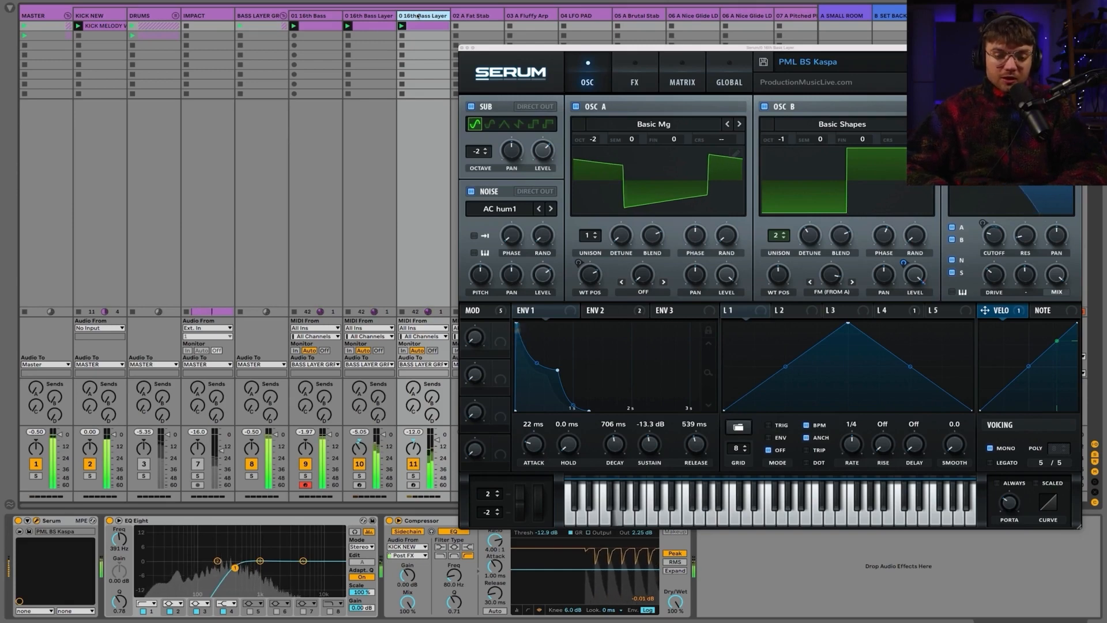
left_click(462, 49)
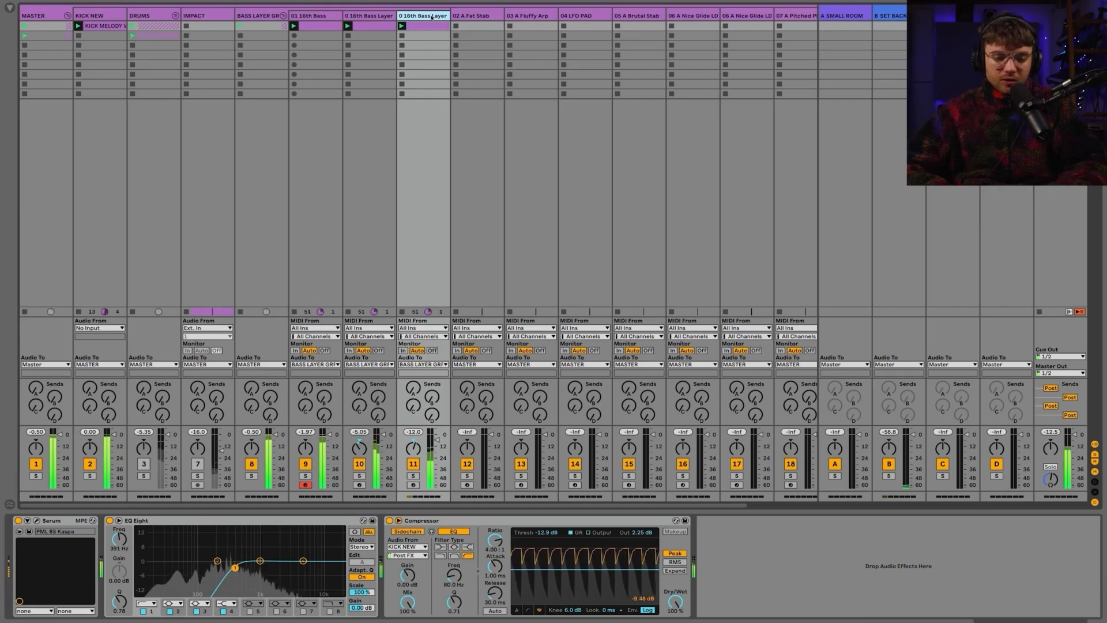
key("ctrl+d")
left_click(456, 26)
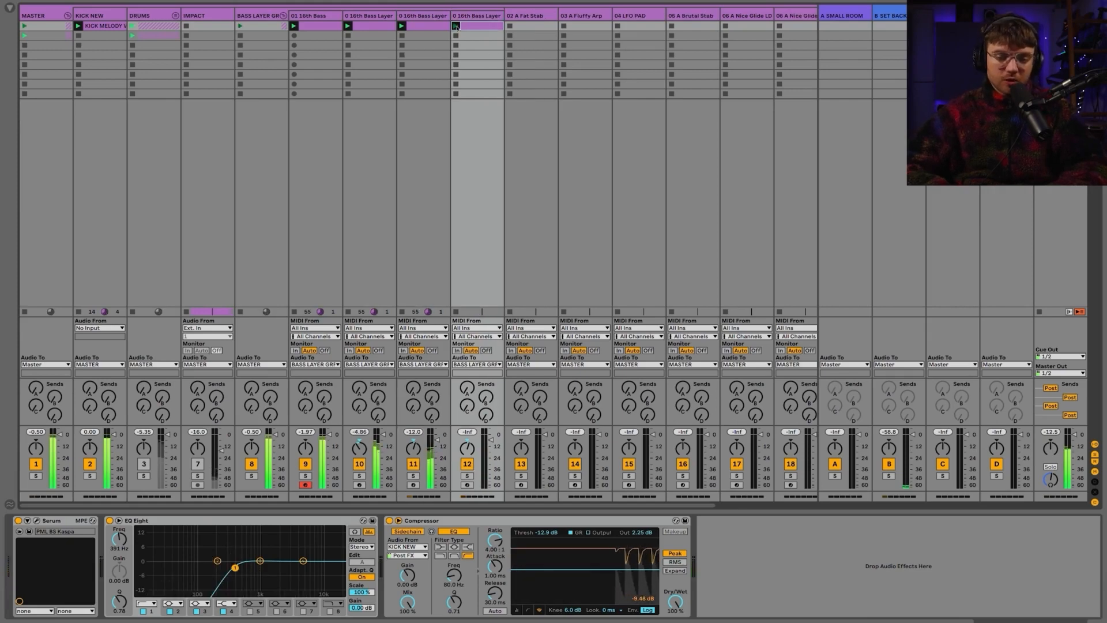
left_click(467, 475)
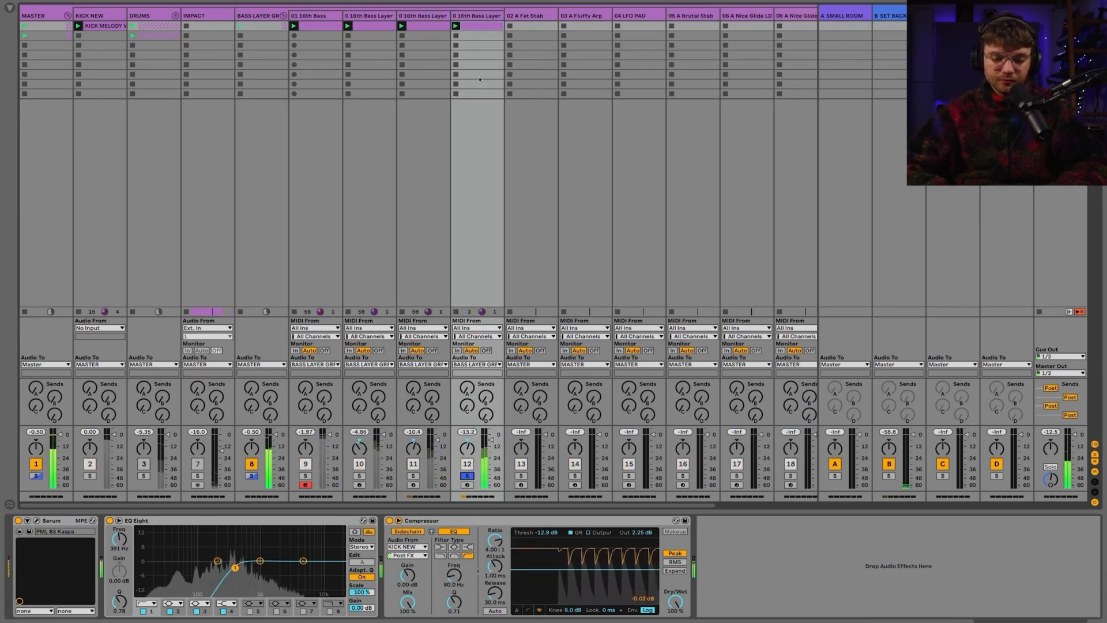
Deactivate both G1 notes in the new layer's MIDI clip
key("shift+Tab")
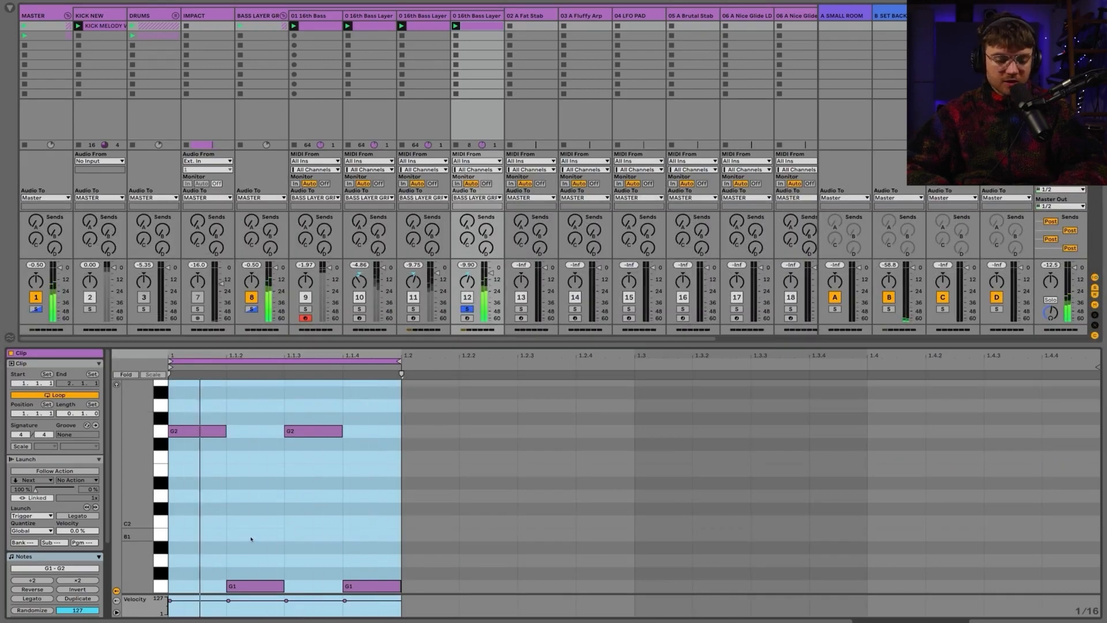
left_click(255, 586)
left_click(370, 585, "shift")
key("0")
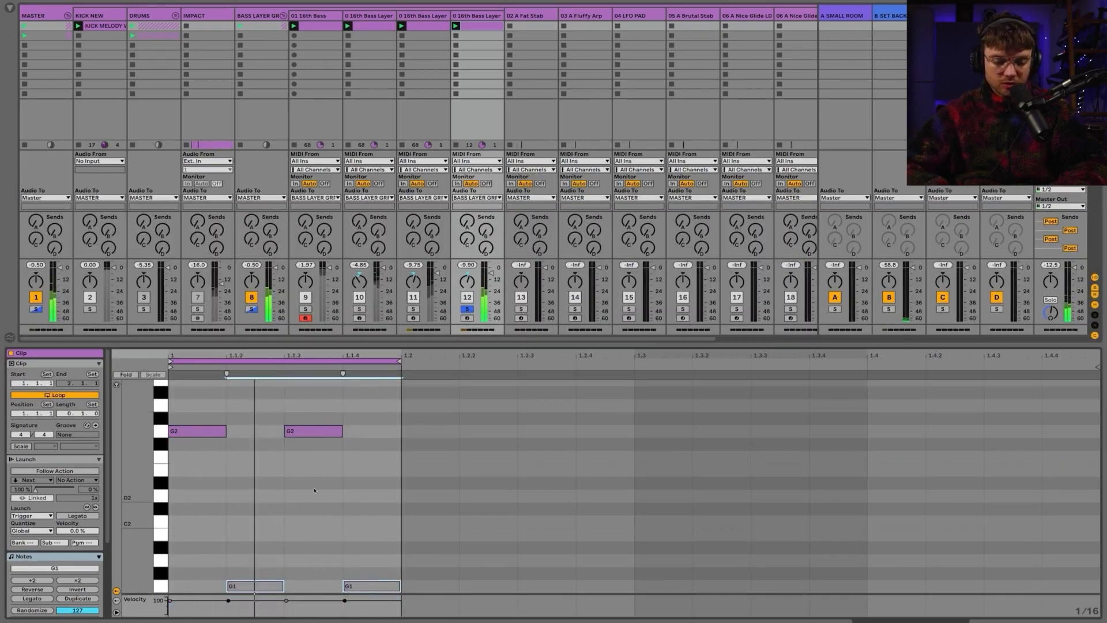
Duplicate the new clip's loop to two beats and delete the G2 note at 1.2
scroll(359, 482, "up", 2)
scroll(360, 483, "down", 6)
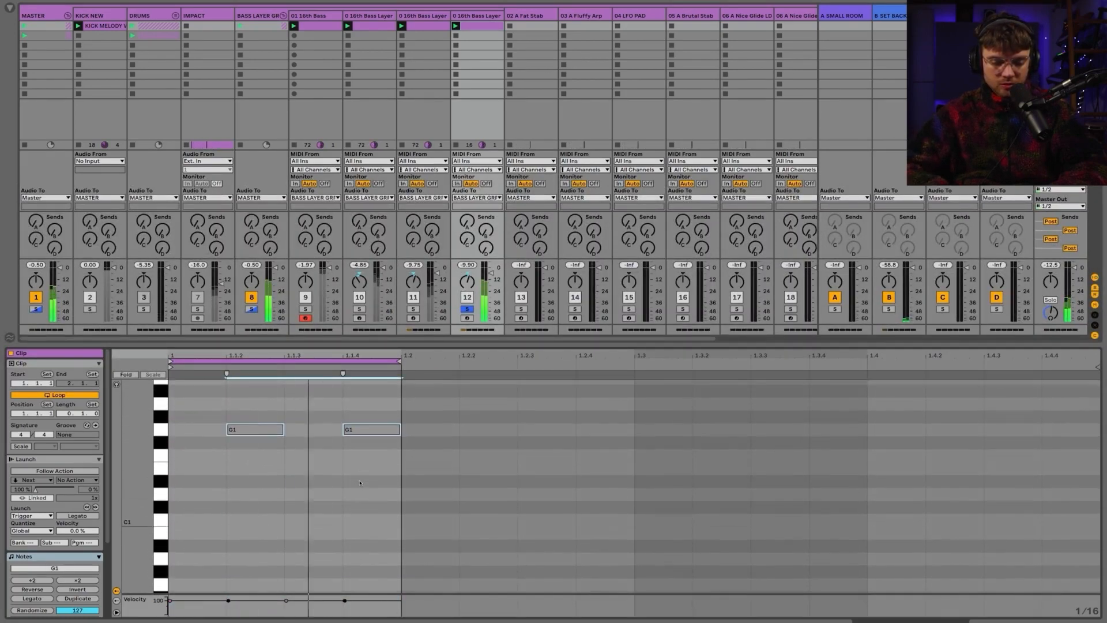
scroll(360, 483, "up", 3)
scroll(359, 483, "up", 2)
left_click(311, 463)
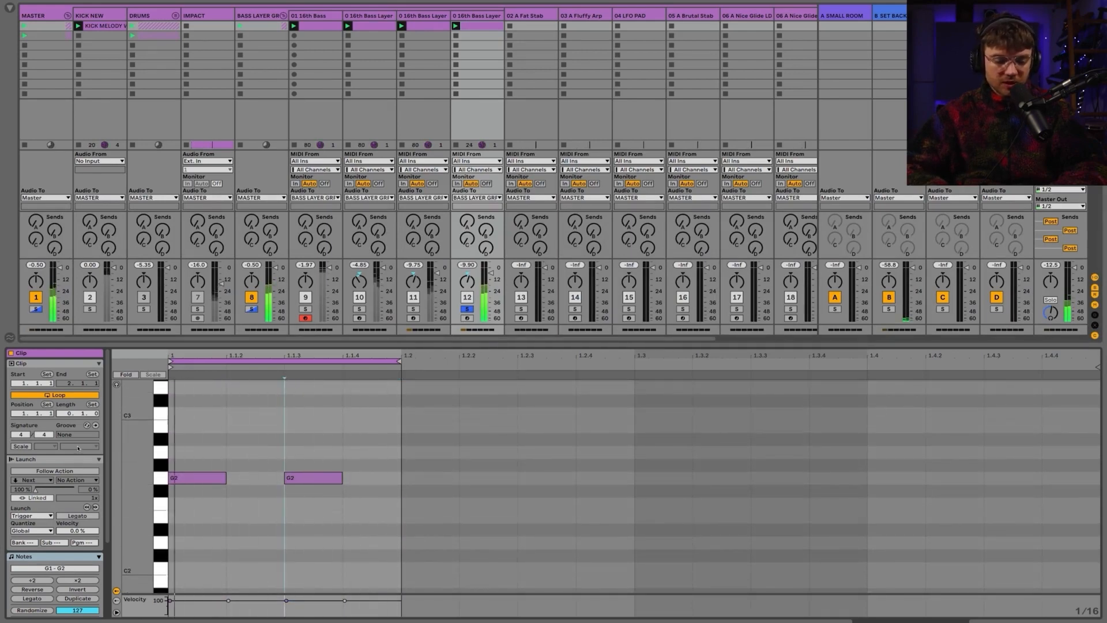
left_click(77, 599)
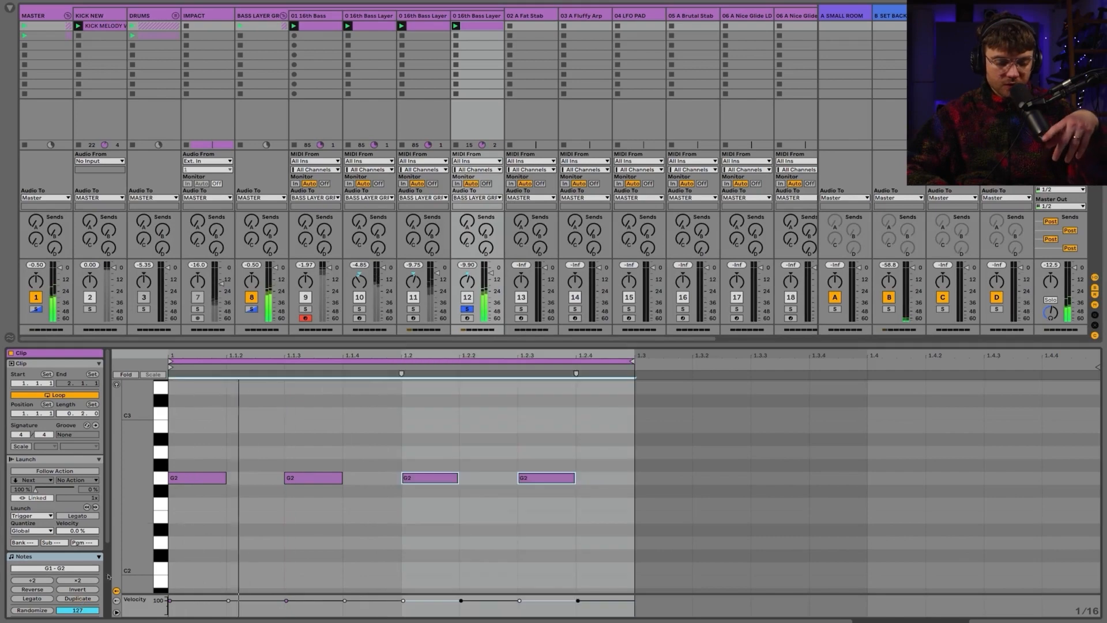
double_click(422, 477)
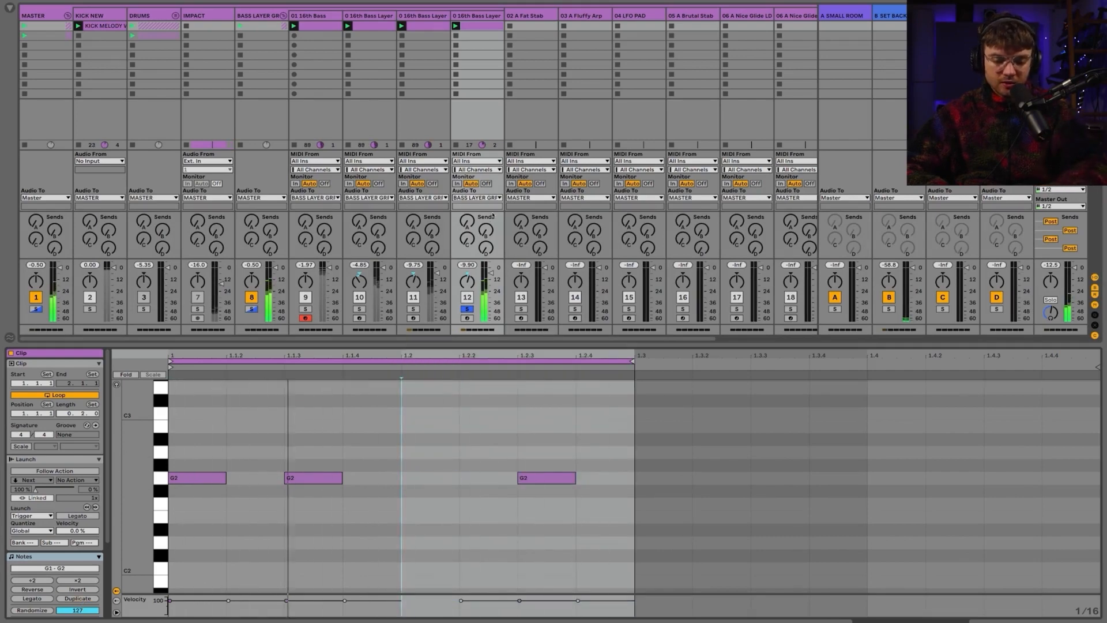
Switch the solo from the new layer to BASS LAYER GRP and open the layer's Serum in an enlarged window
left_click(471, 18)
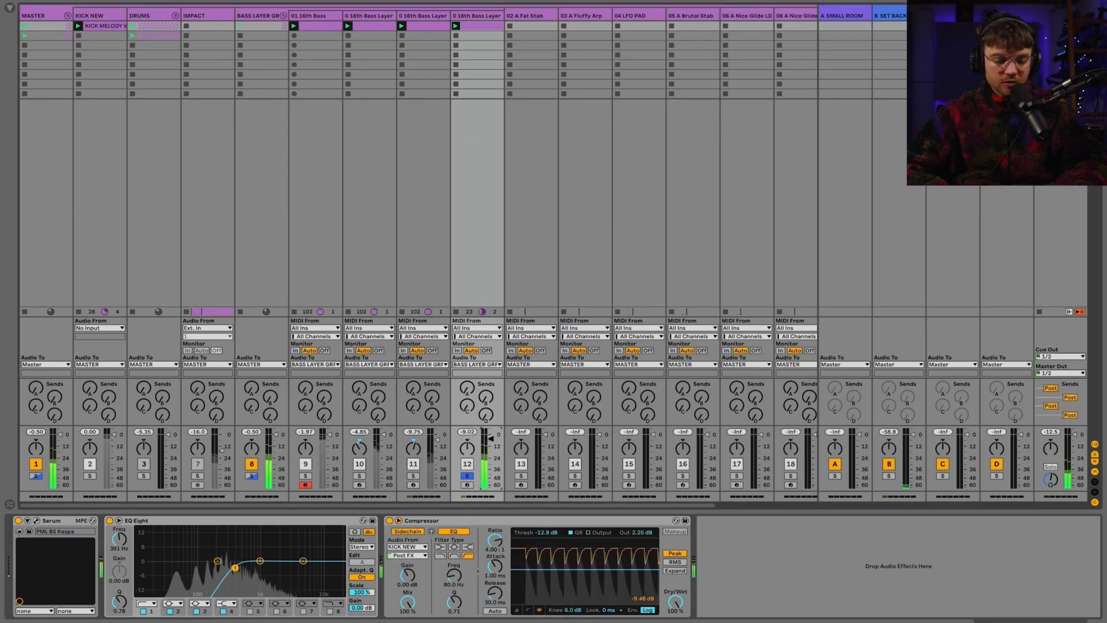
left_click(36, 520)
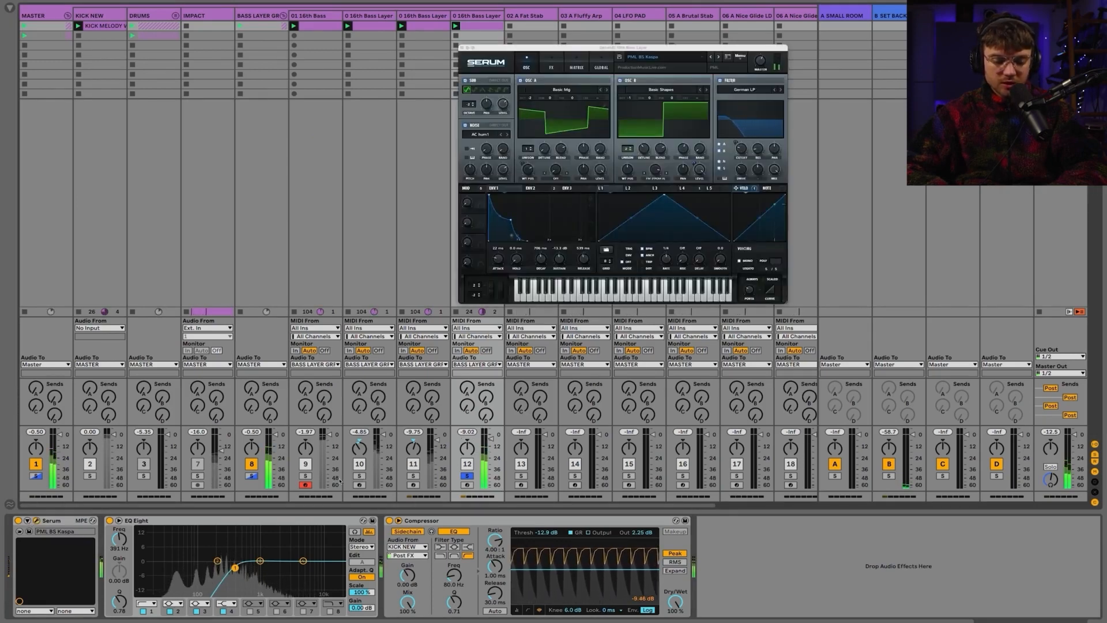
left_click(252, 475)
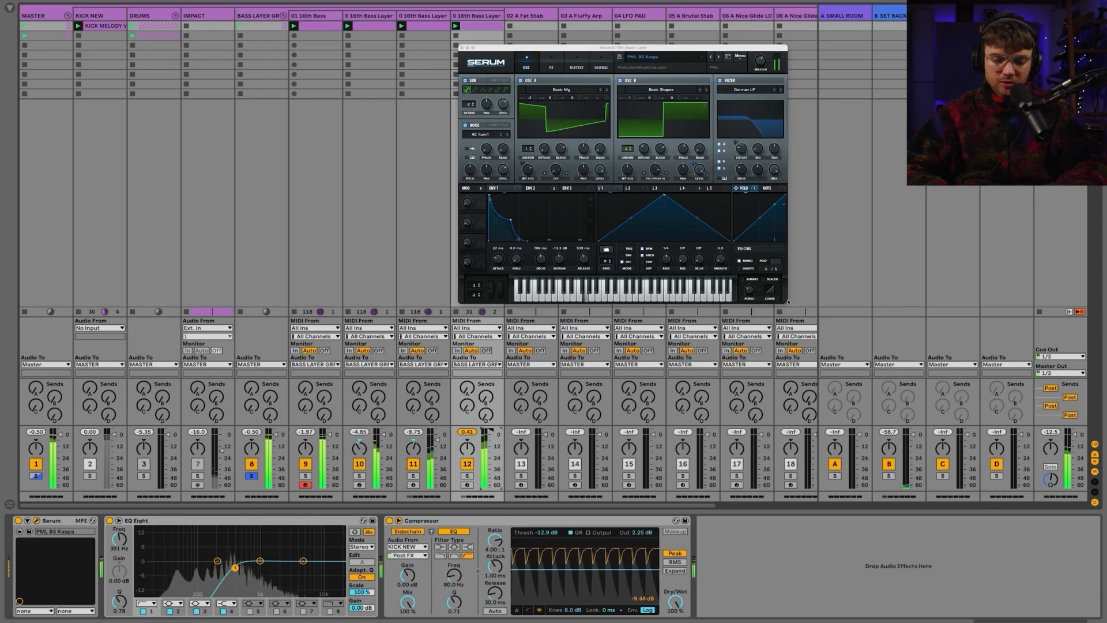
left_click_drag(788, 302, 928, 412)
left_click_drag(750, 48, 665, 41)
Step through the following Serum bass presets on the new layer, muting it once to compare, and load PML BS Roll
left_click(745, 53)
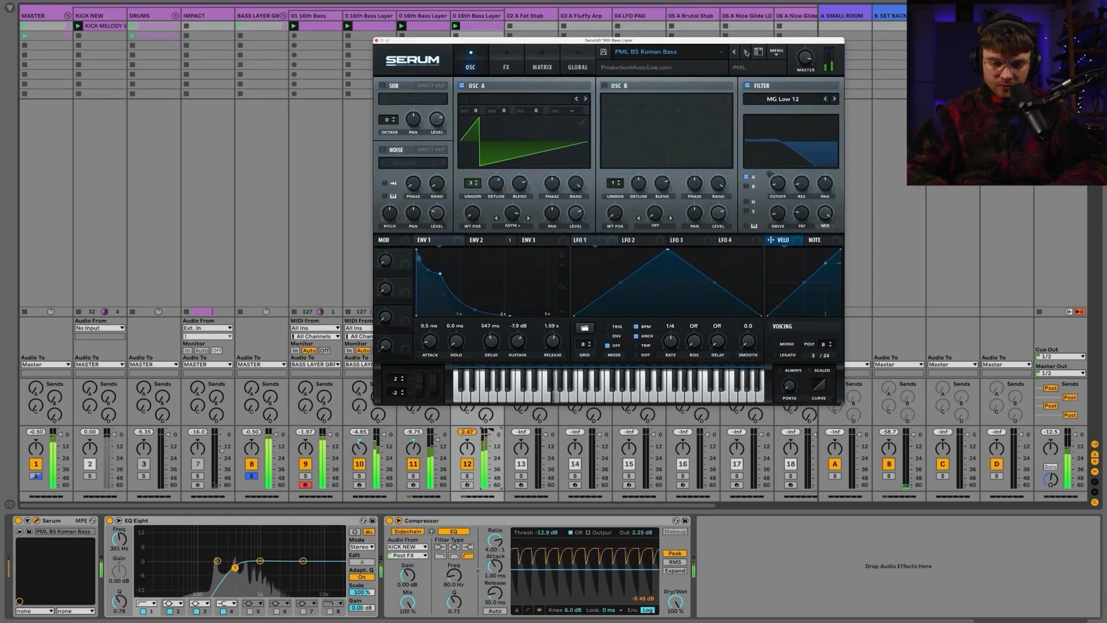
left_click(746, 52)
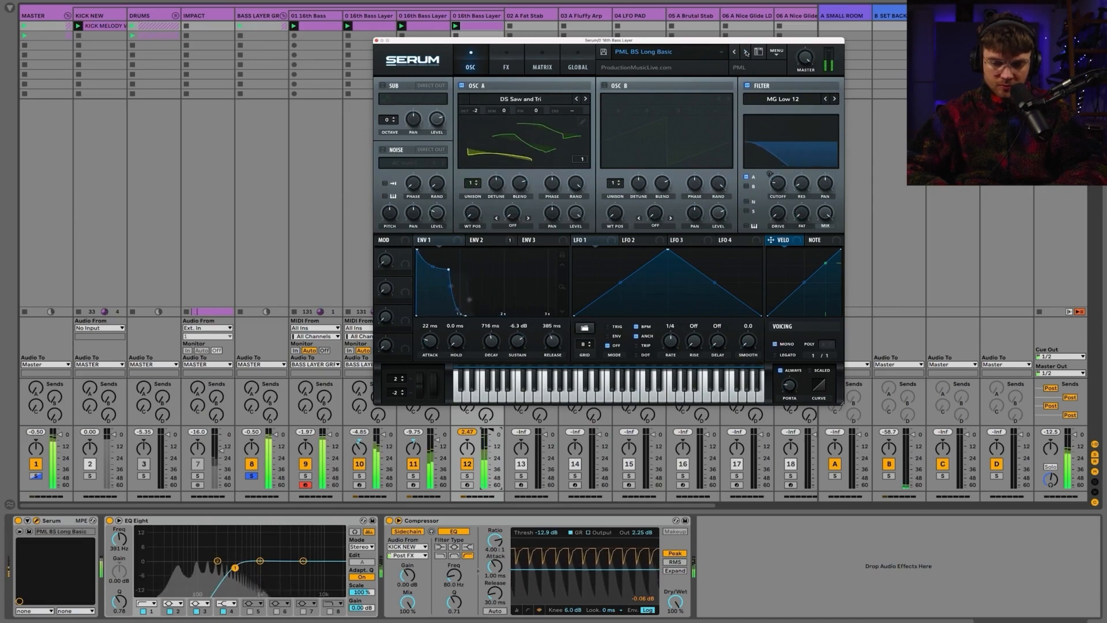
left_click(746, 52)
left_click(746, 52)
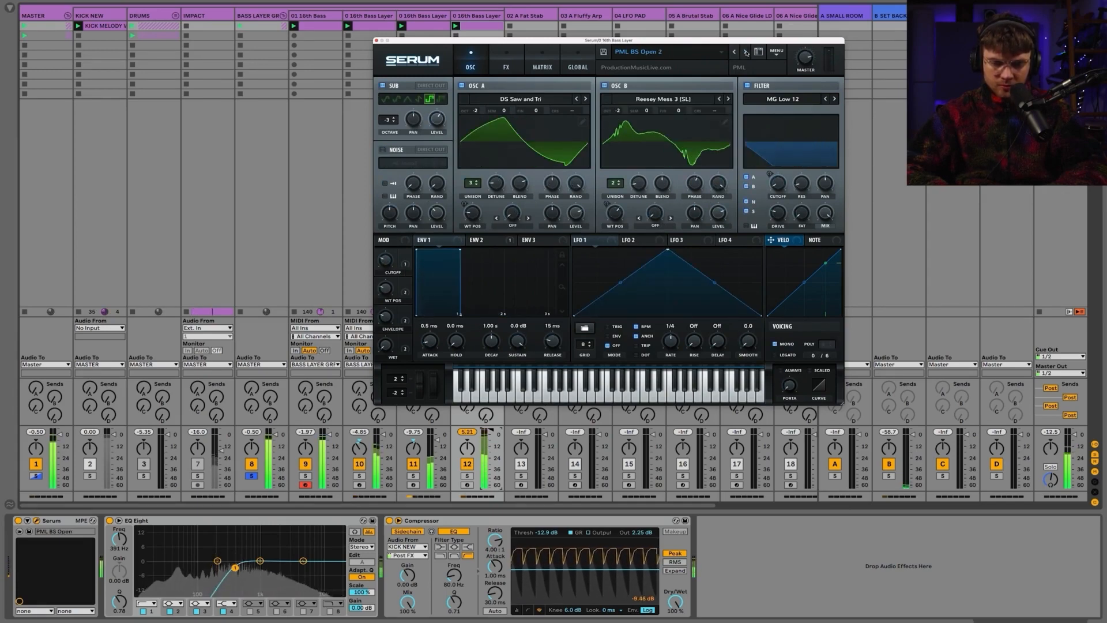
left_click(736, 52)
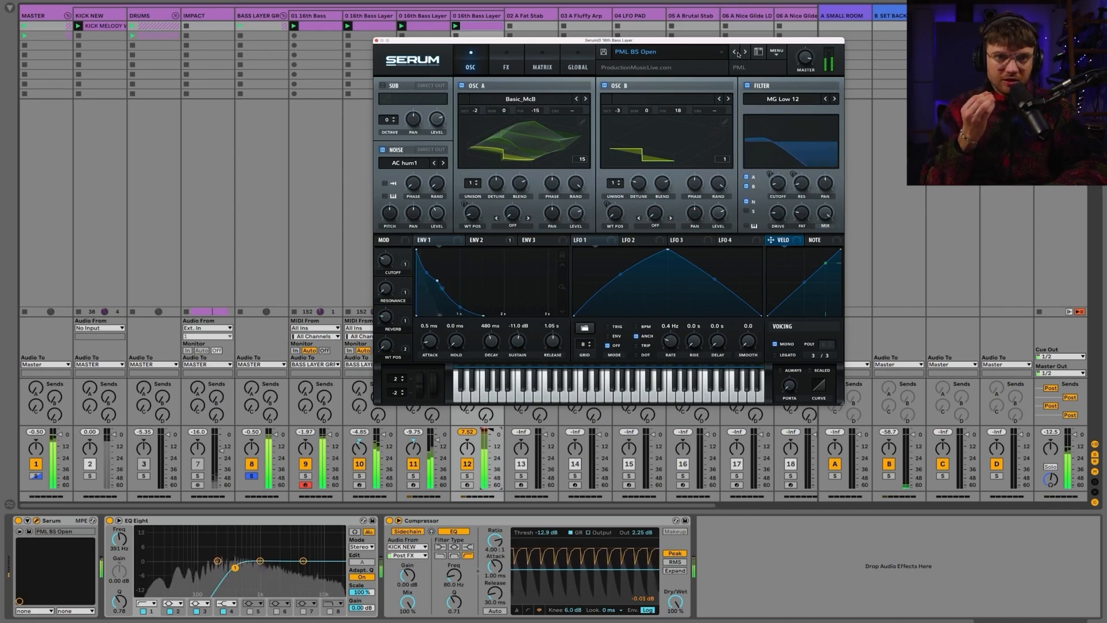
left_click(744, 52)
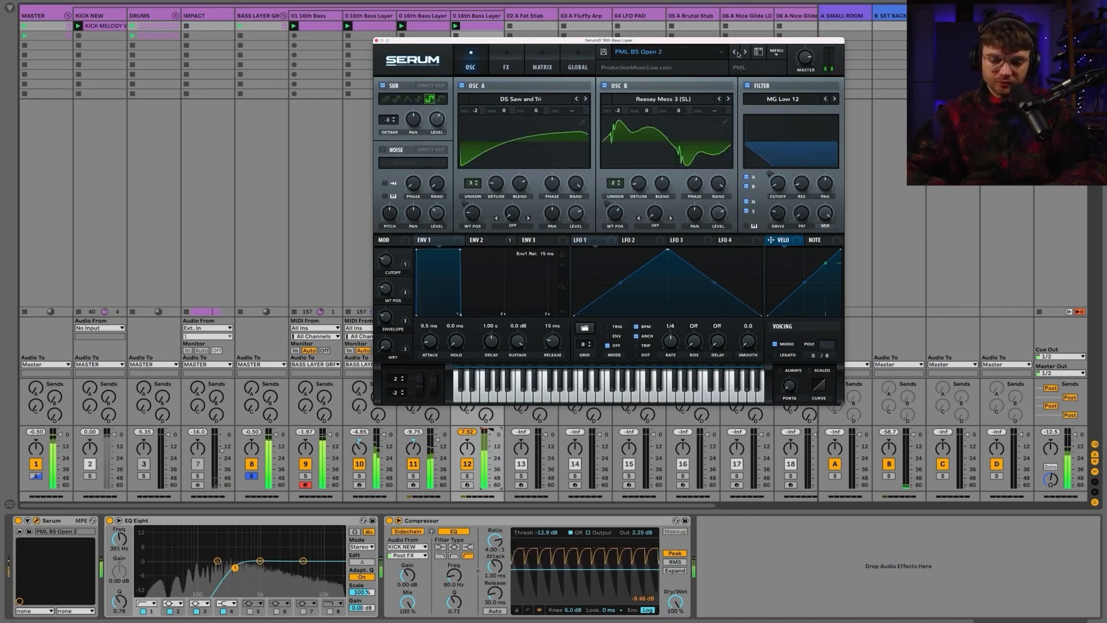
left_click(744, 52)
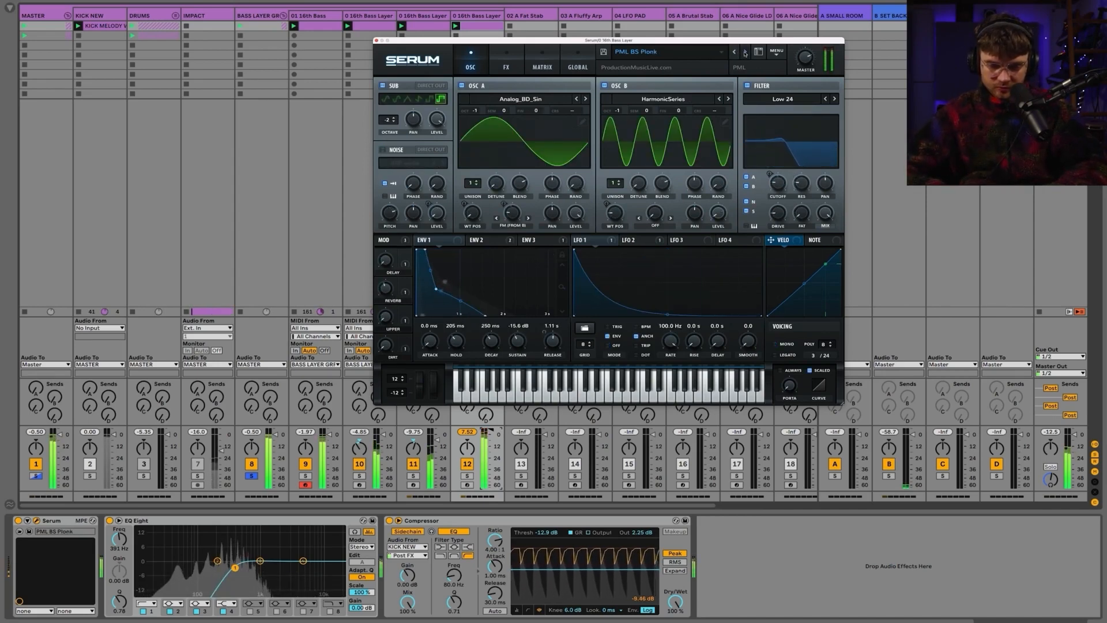
left_click(744, 52)
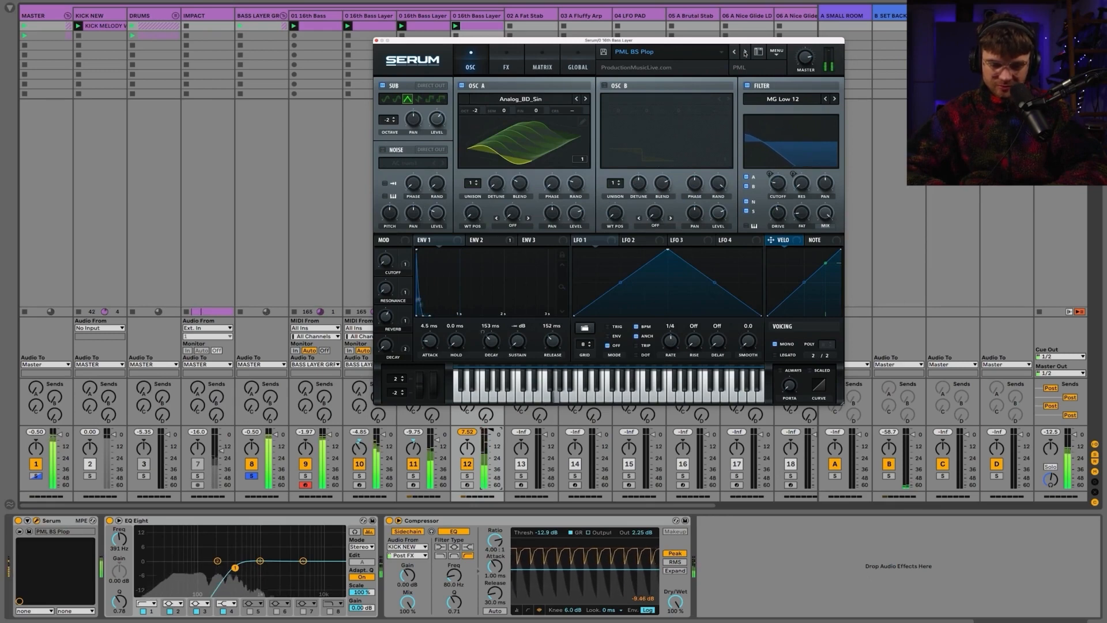
left_click(467, 463)
left_click(467, 463)
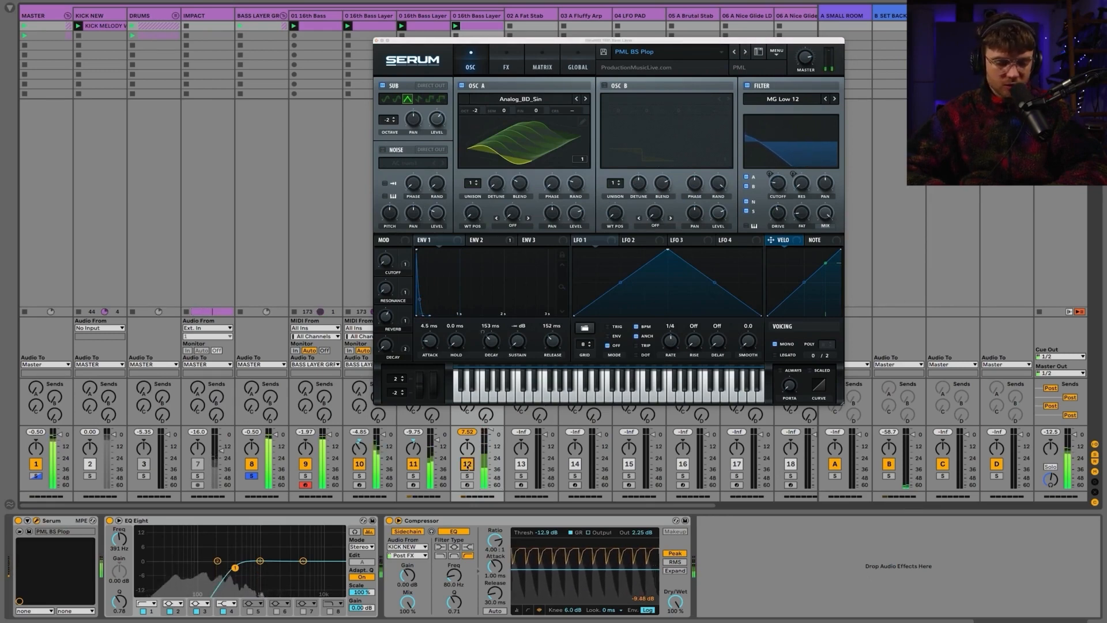
left_click(743, 53)
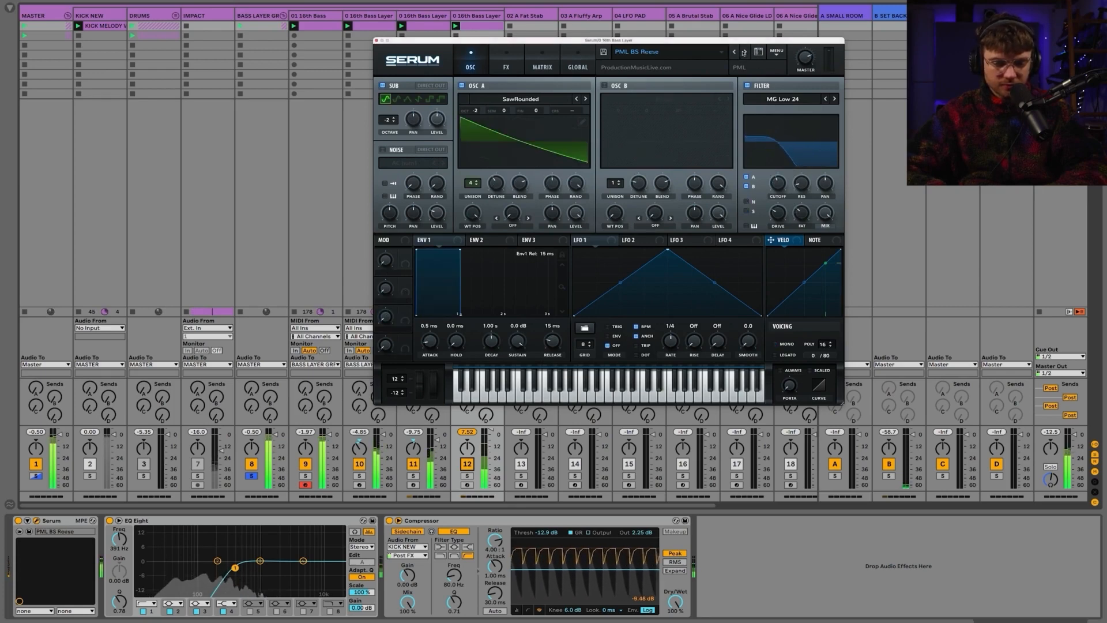
left_click(743, 53)
left_click(743, 52)
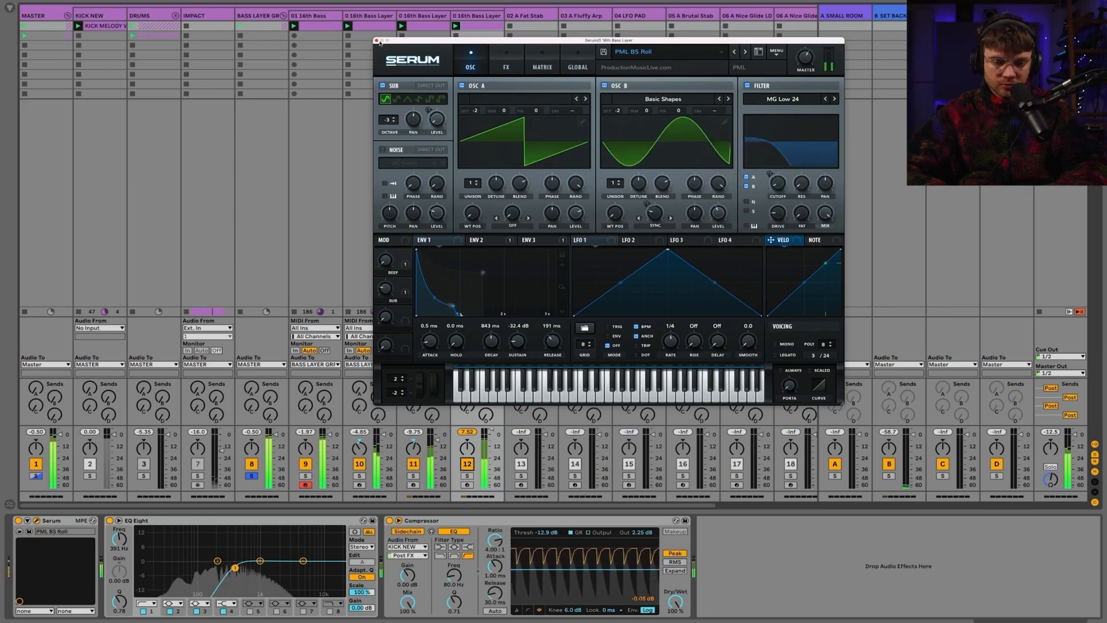
left_click(376, 40)
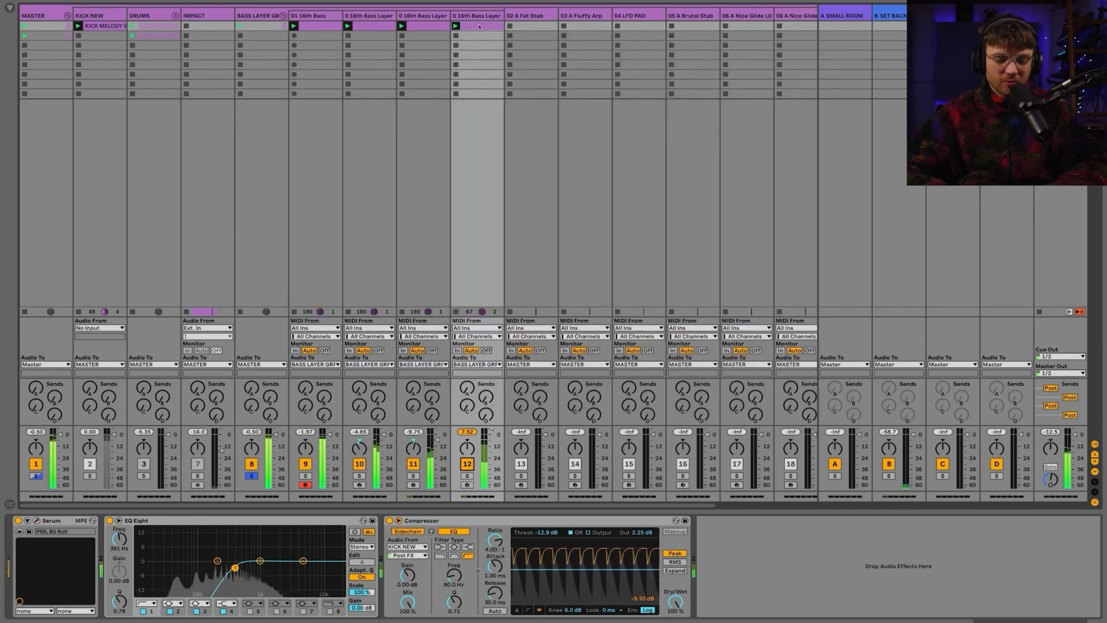
Replace the new layer's edited clip with a copy of the clip from the preceding 16th Bass Layer
left_click_drag(441, 28, 476, 34)
left_click(432, 32)
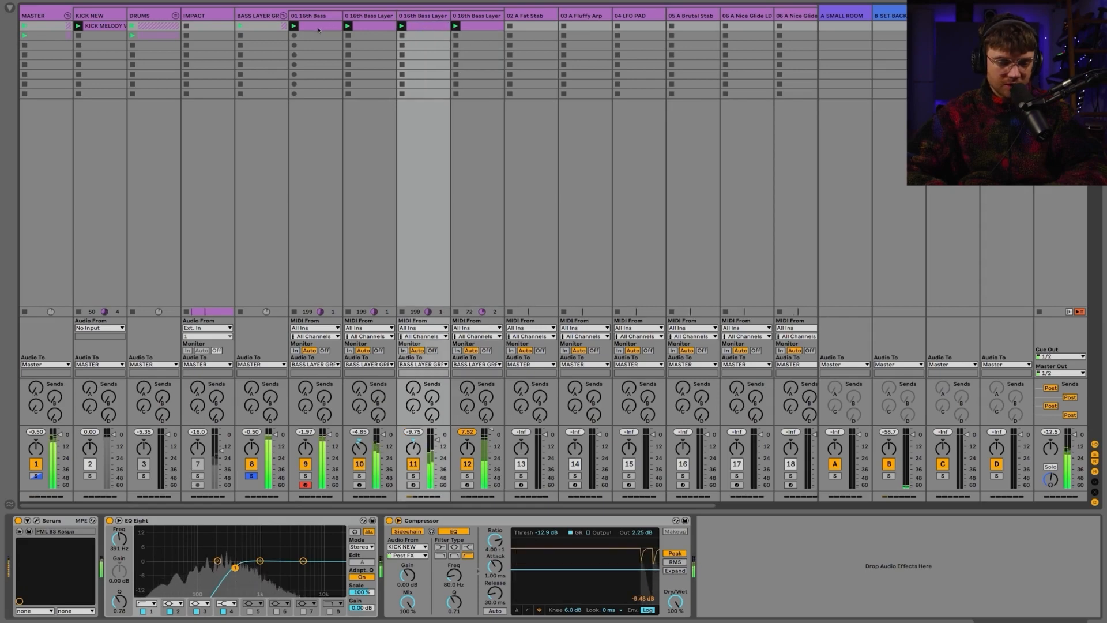
left_click(469, 28)
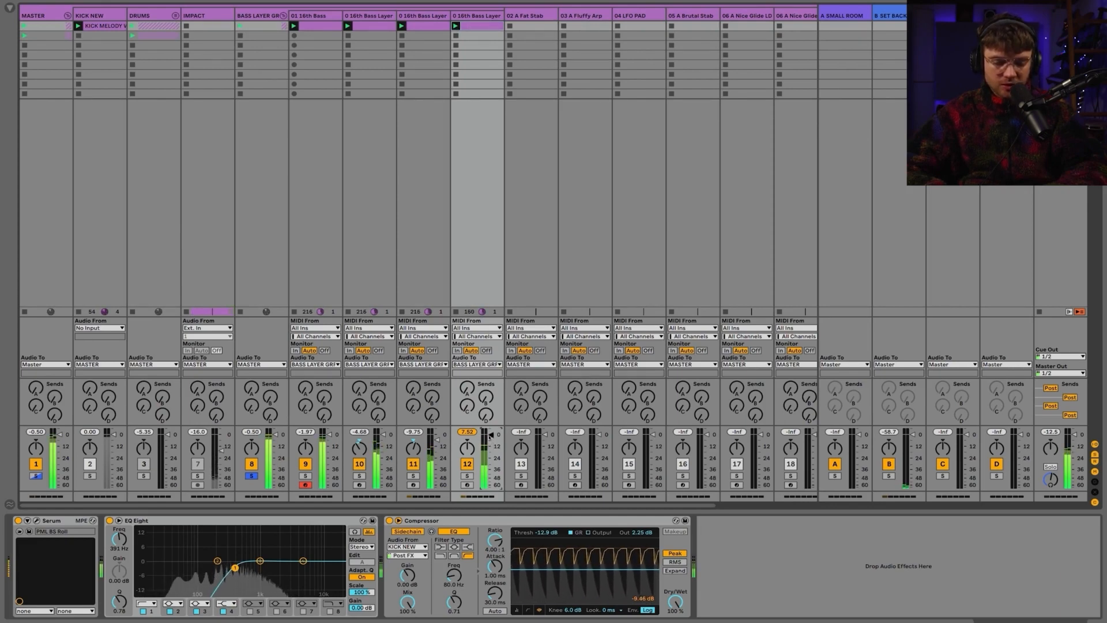
Take BASS LAYER GRP out of solo and adjust the filter cutoff in the new layer's Serum
left_click(251, 477)
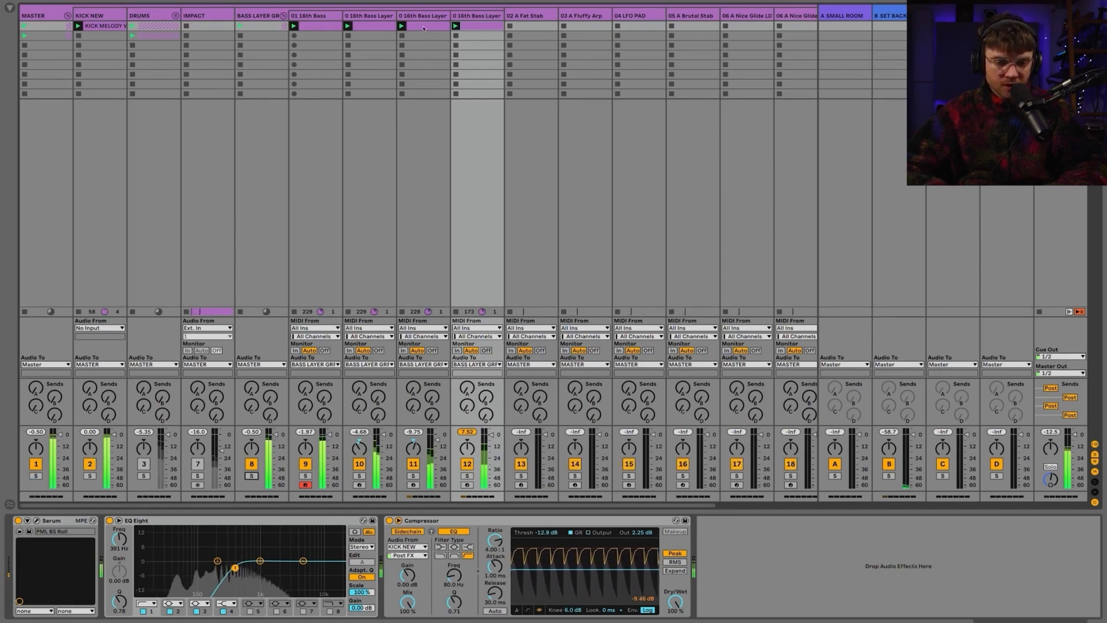
left_click(36, 521)
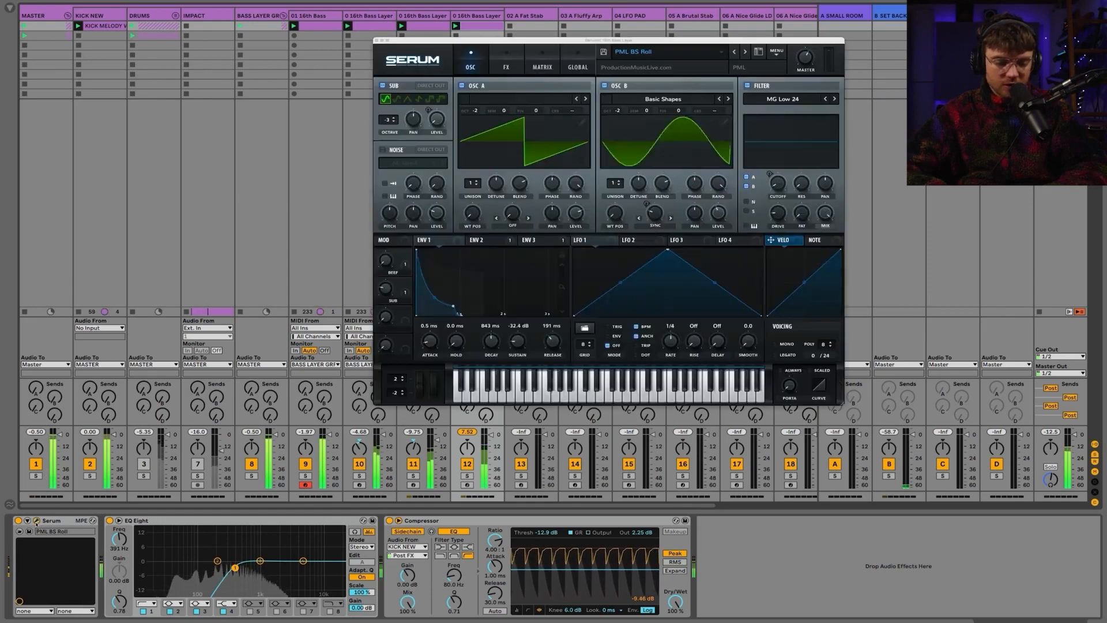
mouse_move(779, 187)
left_mouse_down()
mouse_move(779, 166)
mouse_move(782, 187)
left_mouse_up()
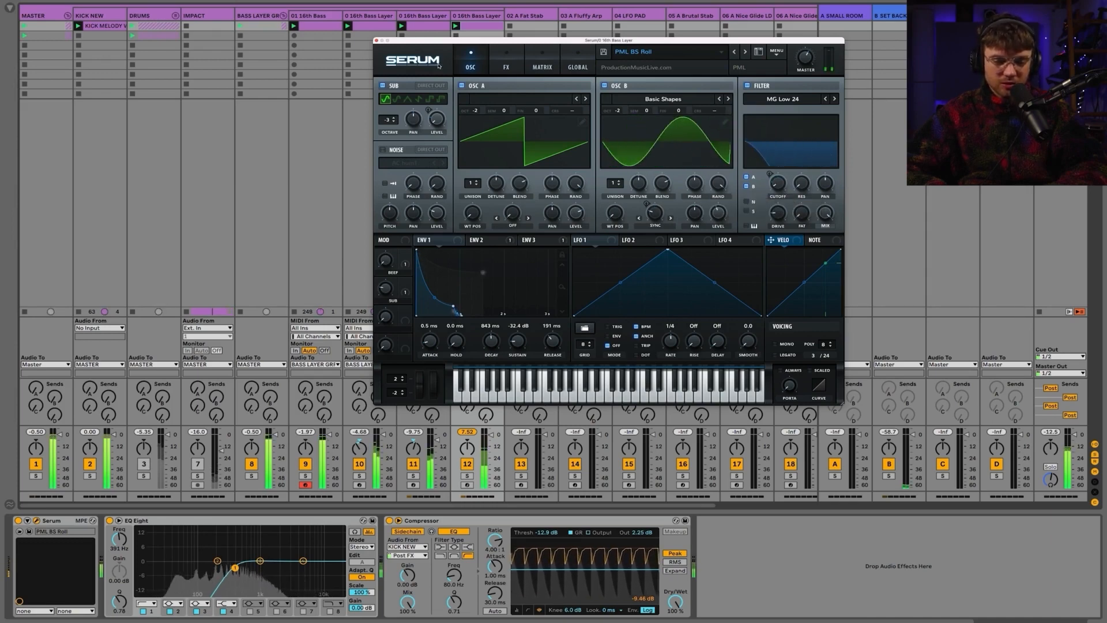
Open the Serum instrument on the first 16th Bass Layer, fine-tune its filter cutoff, and close the plug-in window
left_click(376, 40)
left_click(371, 16)
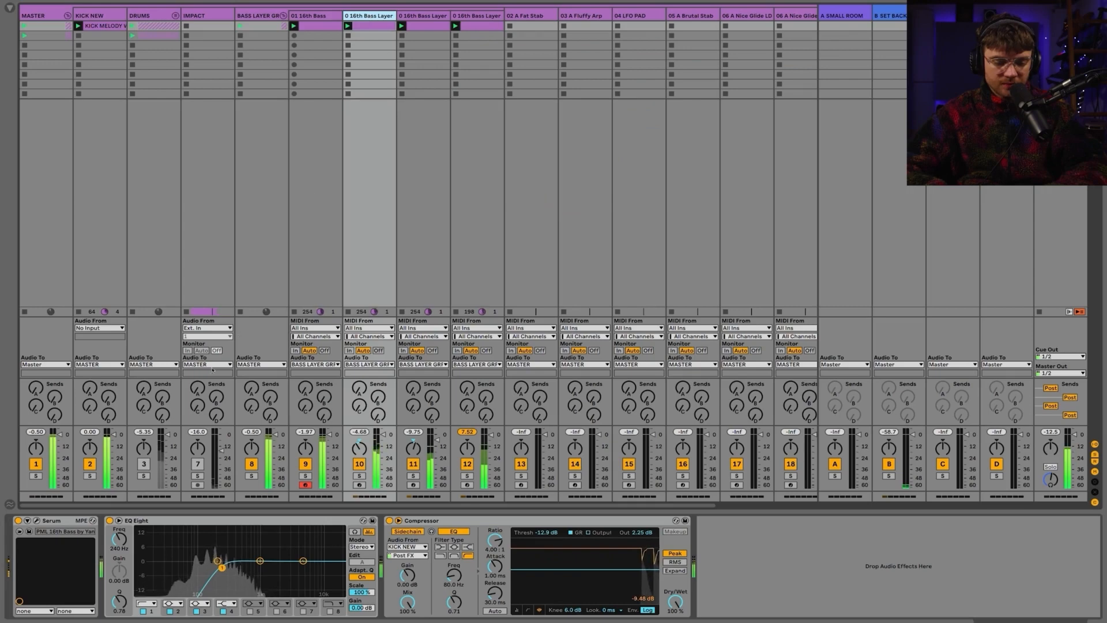
left_click(36, 520)
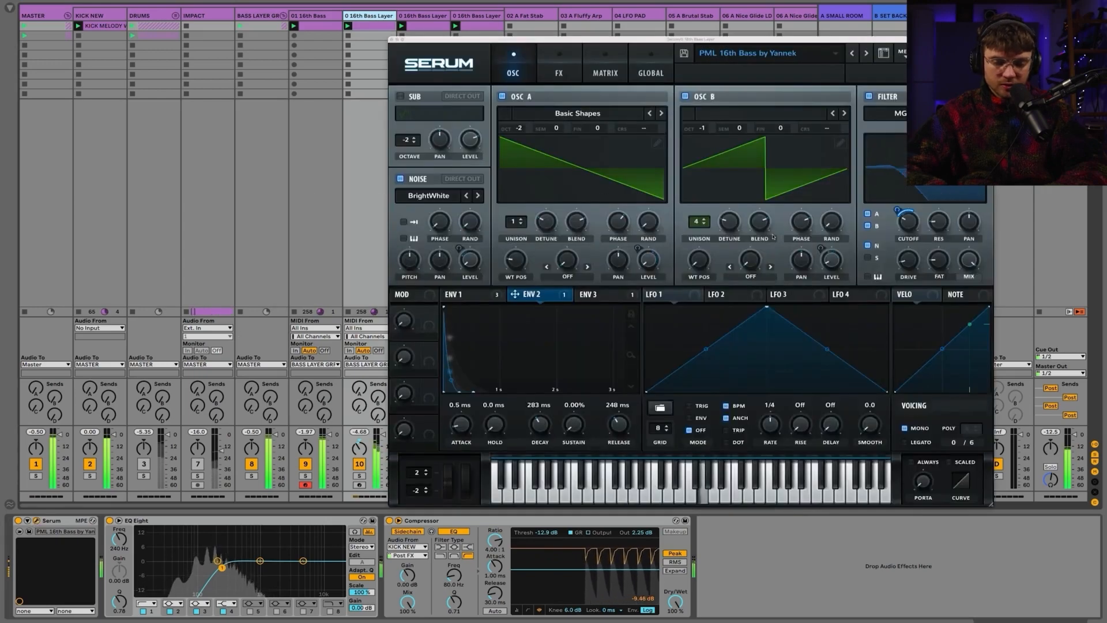
mouse_move(916, 218)
left_mouse_down()
mouse_move(913, 193)
mouse_move(911, 234)
mouse_move(911, 224)
left_mouse_up()
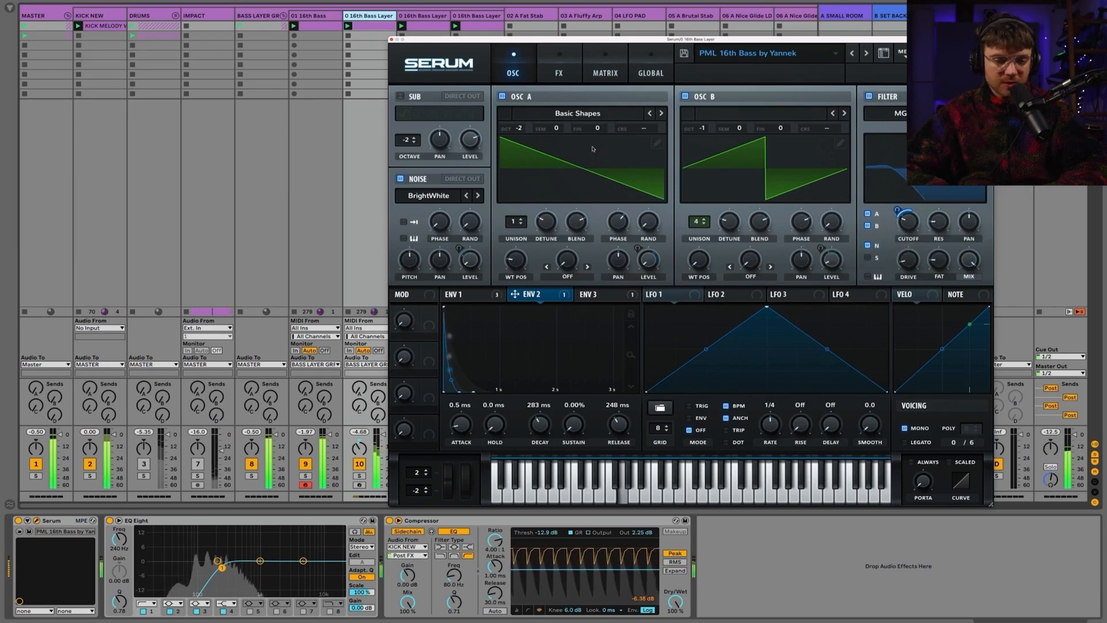
left_click(392, 39)
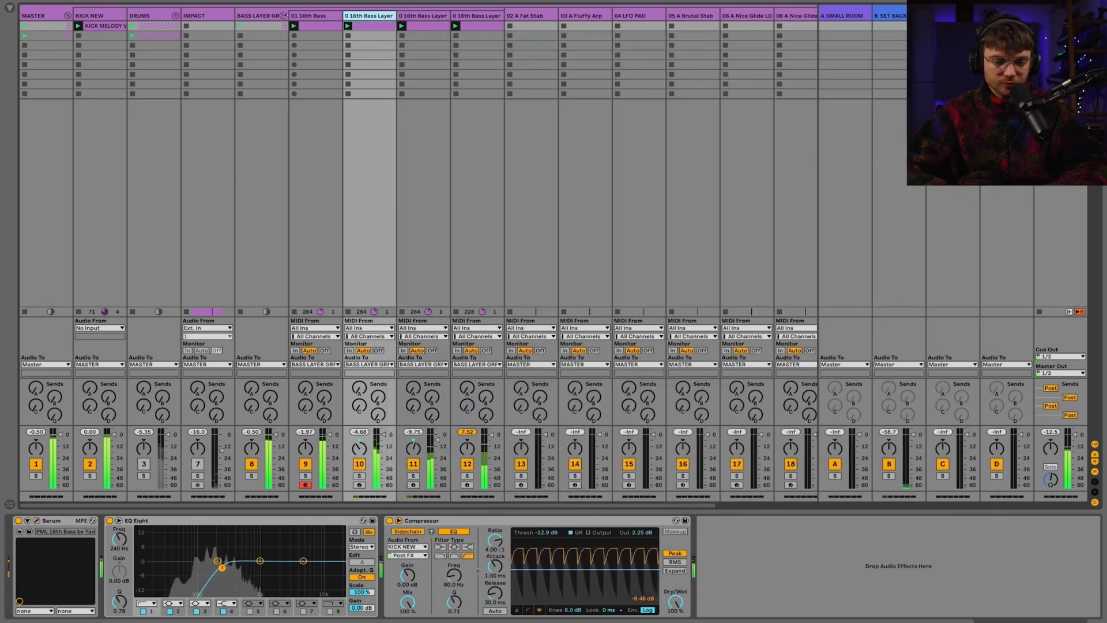
Fold BASS LAYER GRP and add a Saturator after the Glue Compressor on the group
left_click(284, 16)
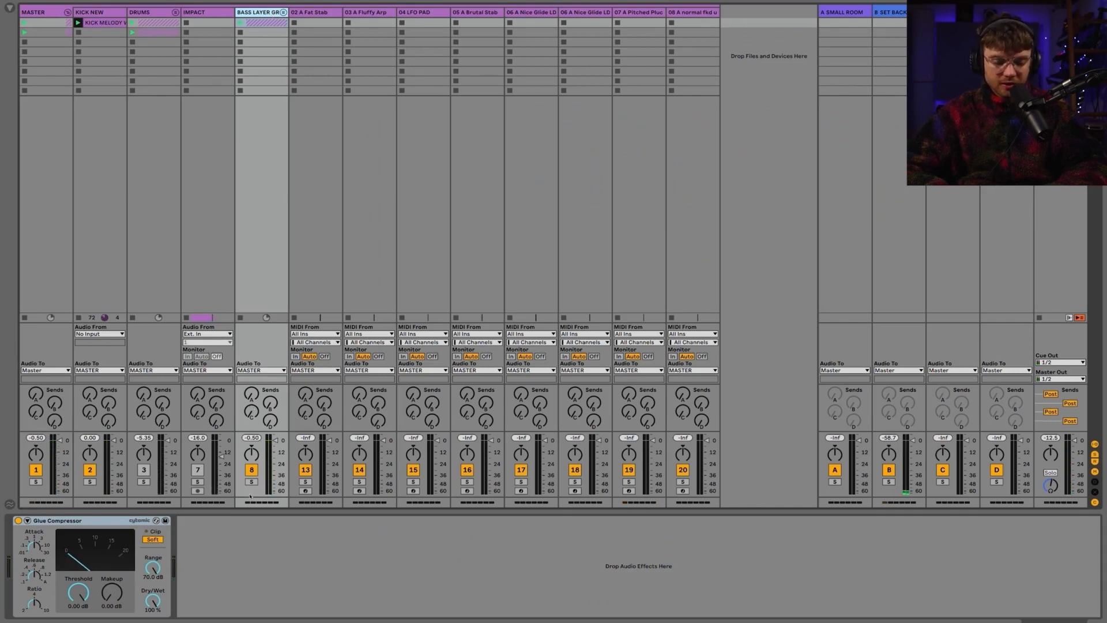
key("ctrl+f")
type("sat")
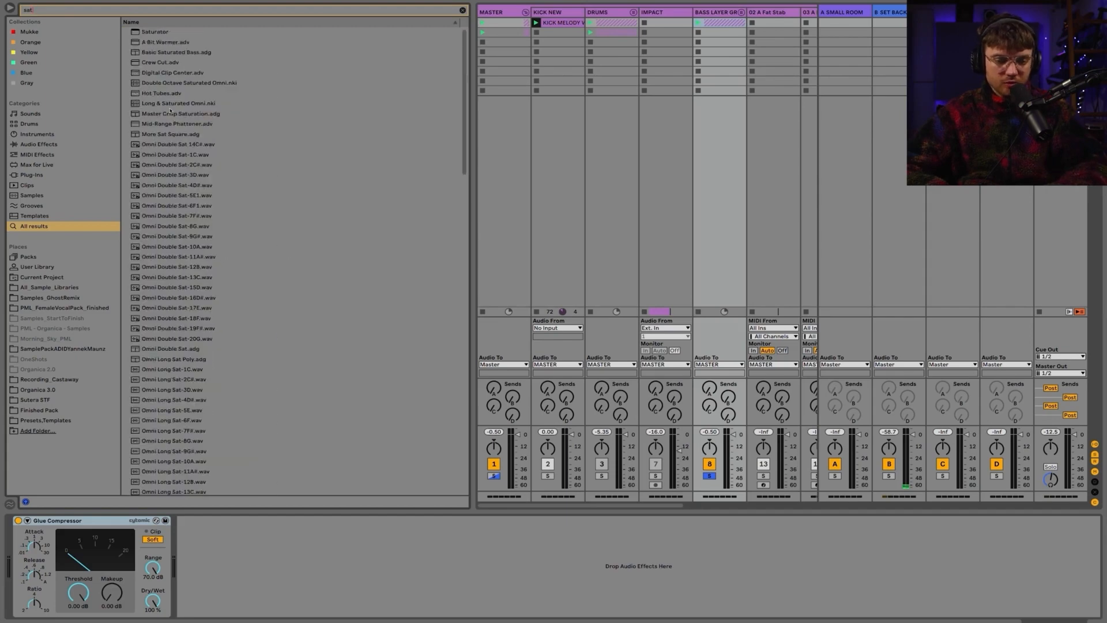
double_click(144, 32)
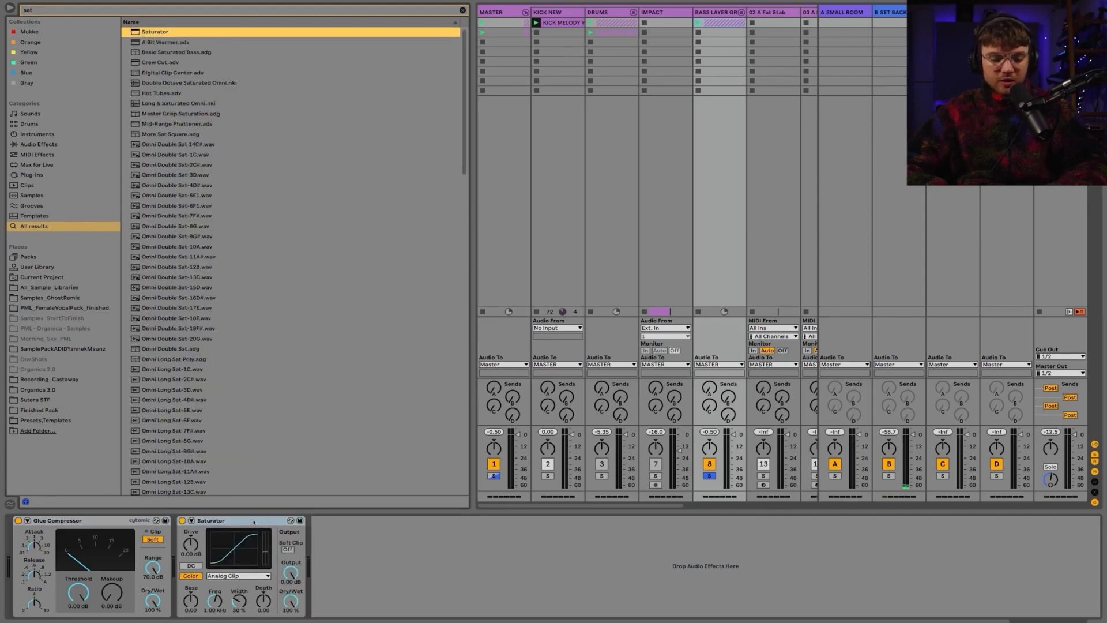
left_click(254, 520)
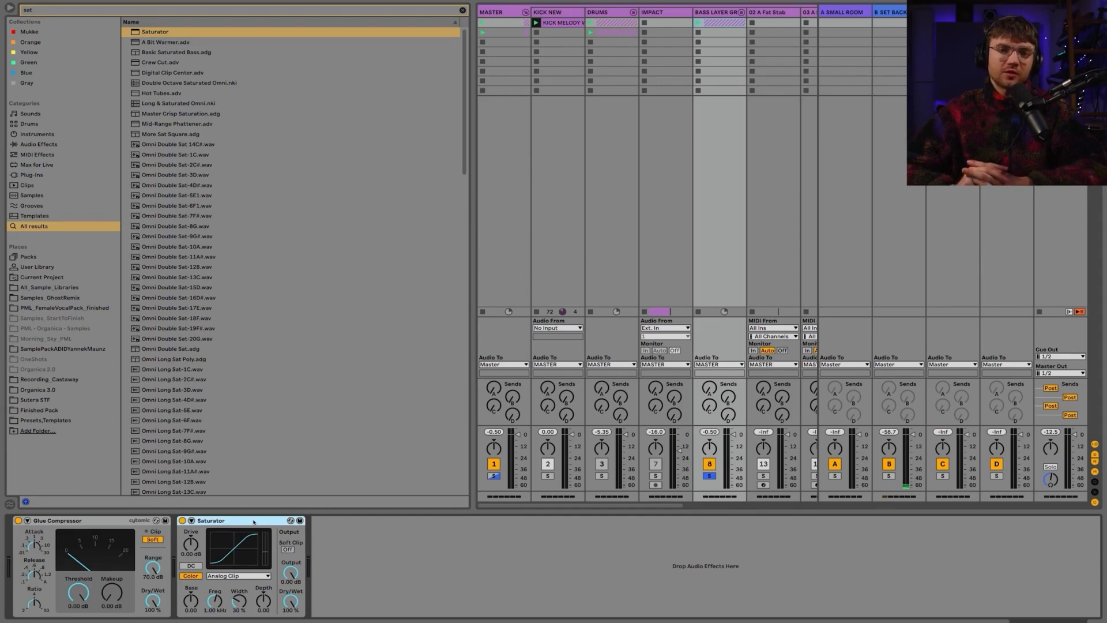
Try the Medium Curve on the group's Saturator, switching the device off and on repeatedly to compare the sound
left_click(234, 576)
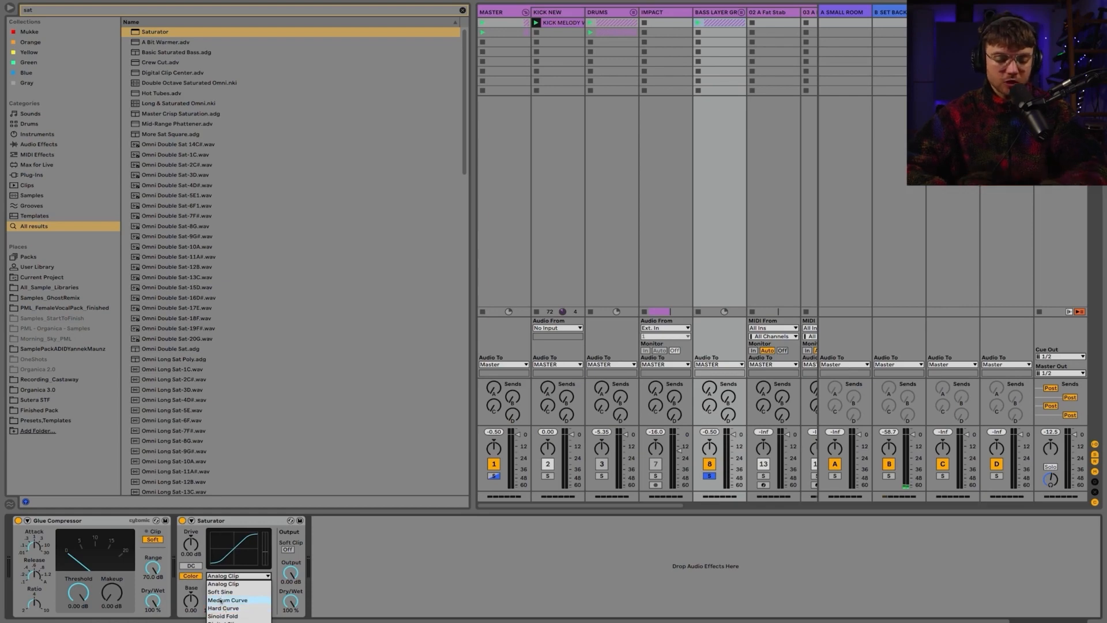
left_click(222, 599)
left_click(183, 521)
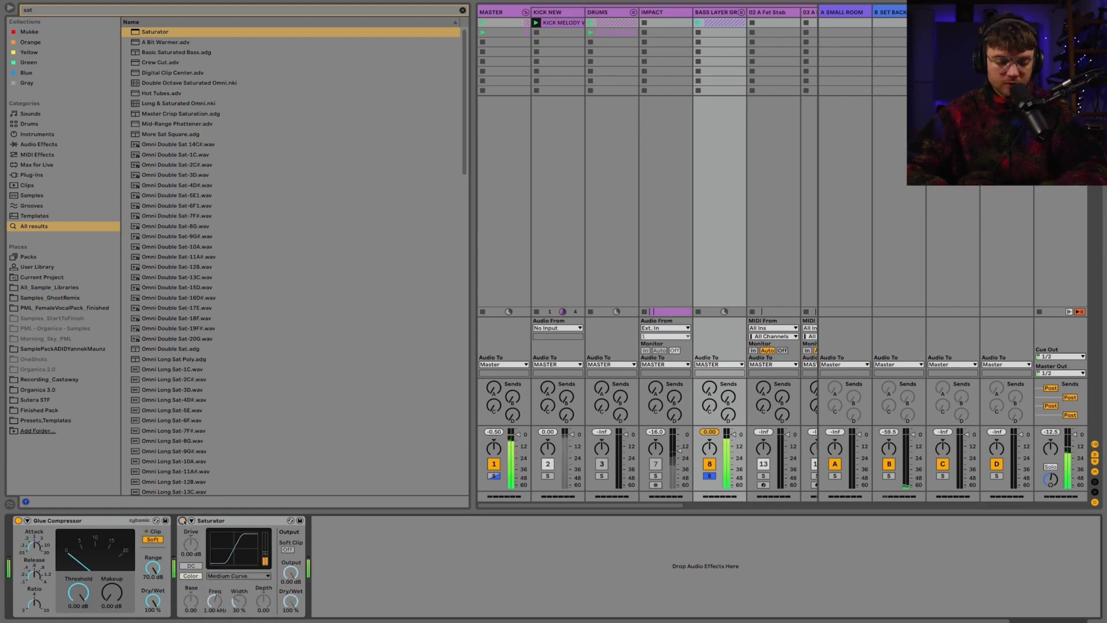
left_click(182, 520)
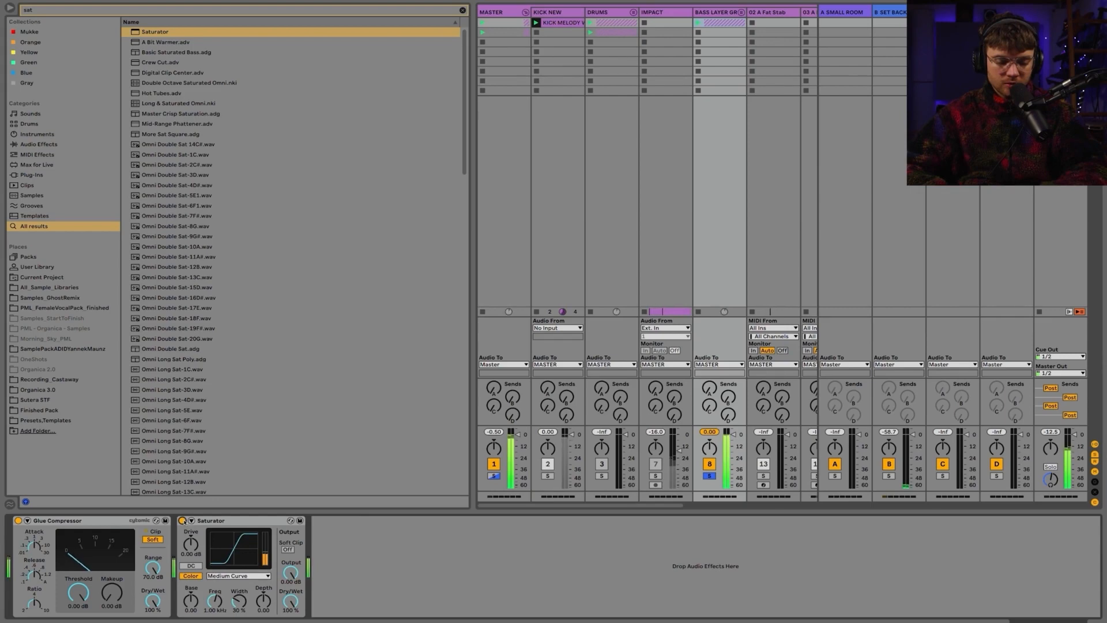
left_click(183, 521)
left_click(183, 521)
left_click(183, 521)
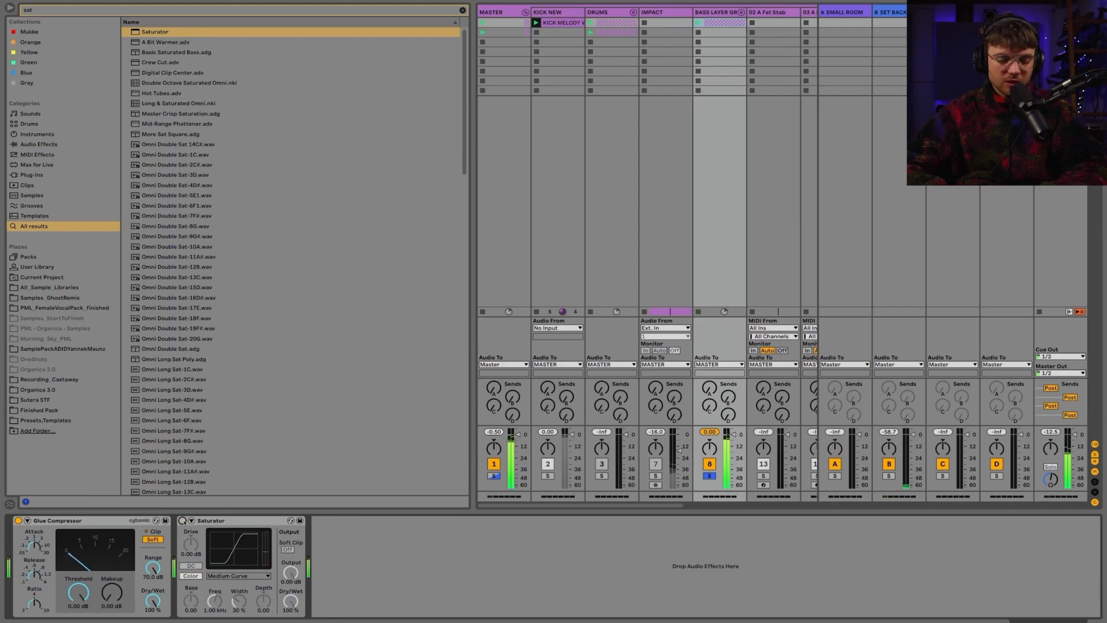
left_click(183, 521)
Move the Saturator in front of the Glue Compressor, set its Dry/Wet to 66.7 %, and compare with it bypassed
left_click_drag(215, 521, 56, 550)
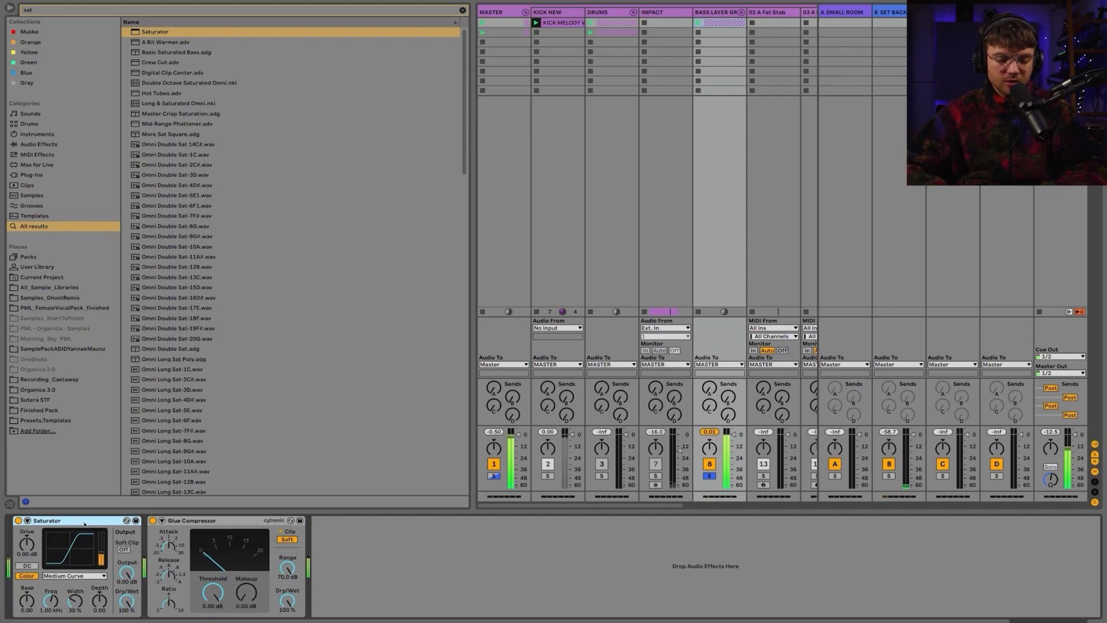
left_click(19, 520)
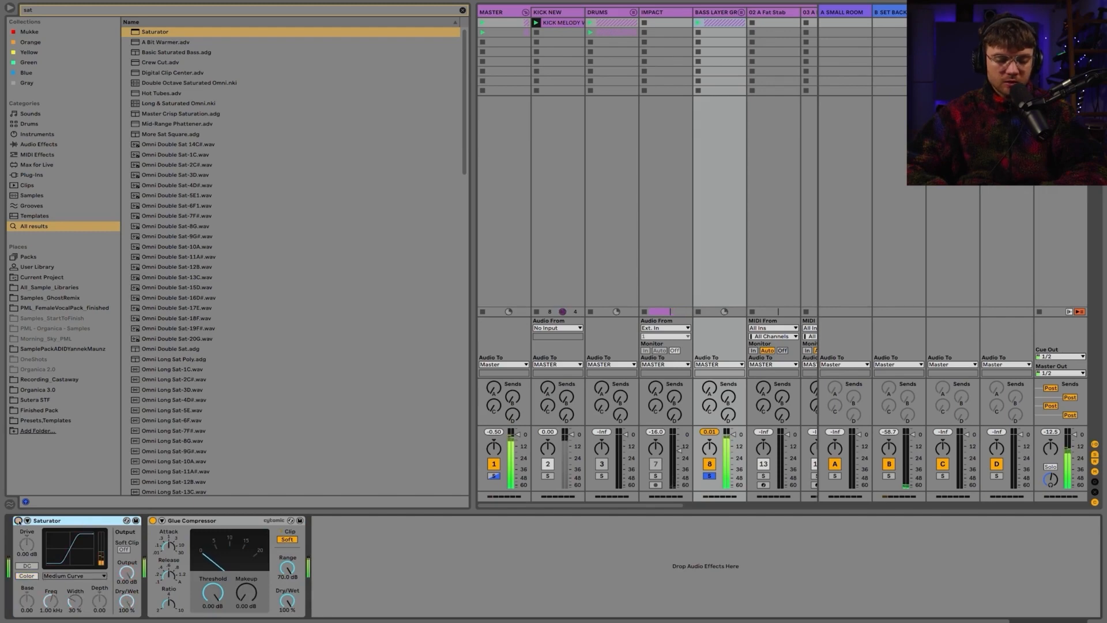
left_click(18, 521)
left_click_drag(127, 599, 126, 612)
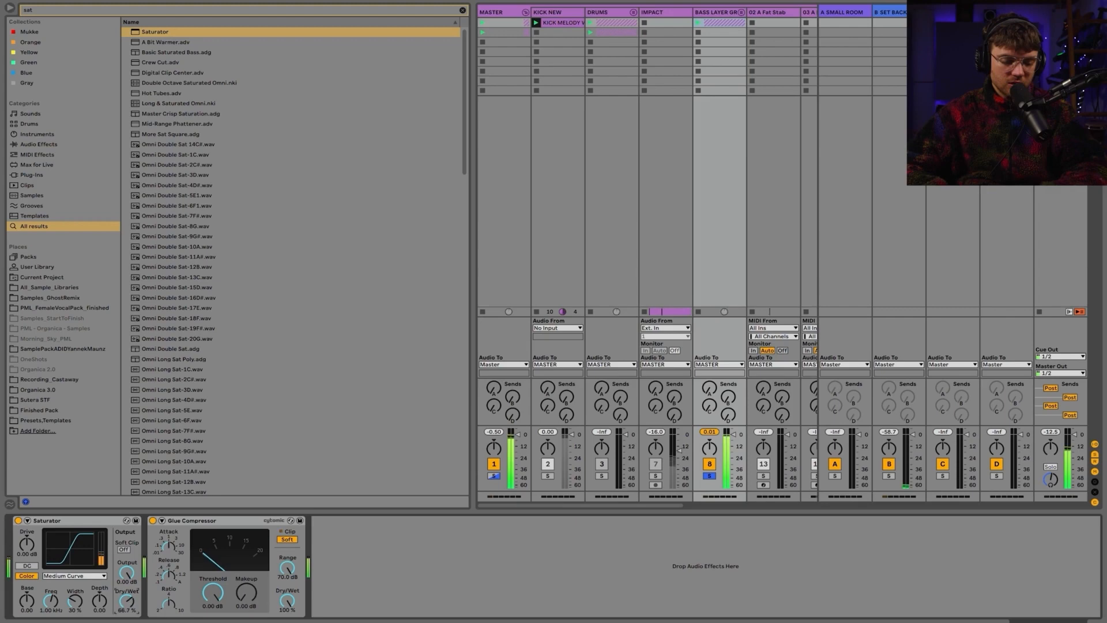
left_click(19, 520)
left_click(18, 520)
Switch the Saturator to Hard Curve and set its Dry/Wet to 16.7 %
left_click(74, 575)
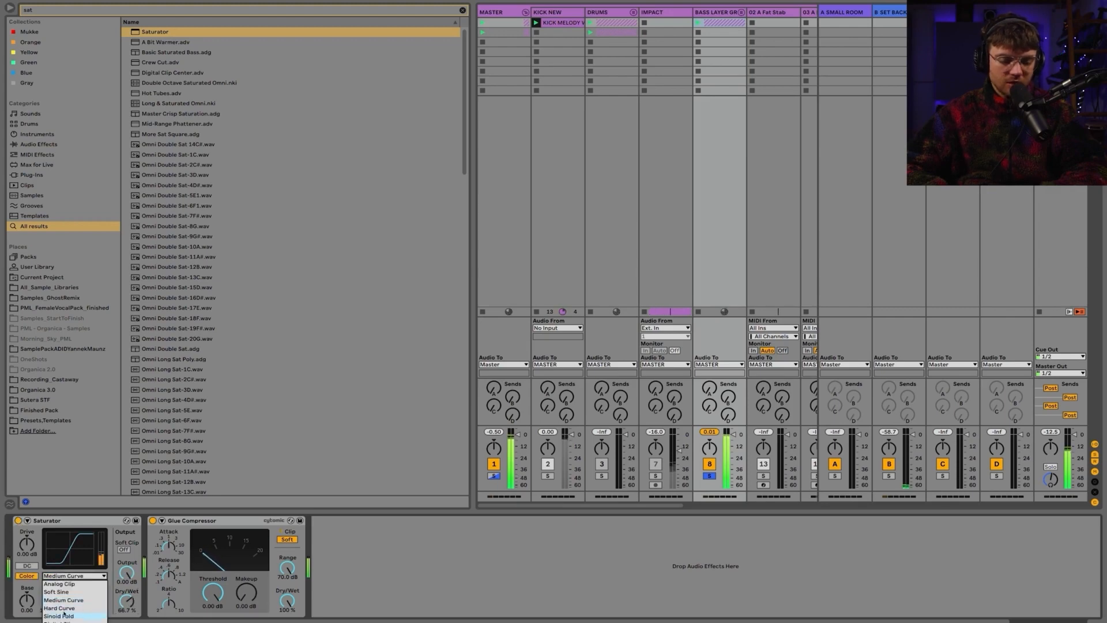
left_click(63, 610)
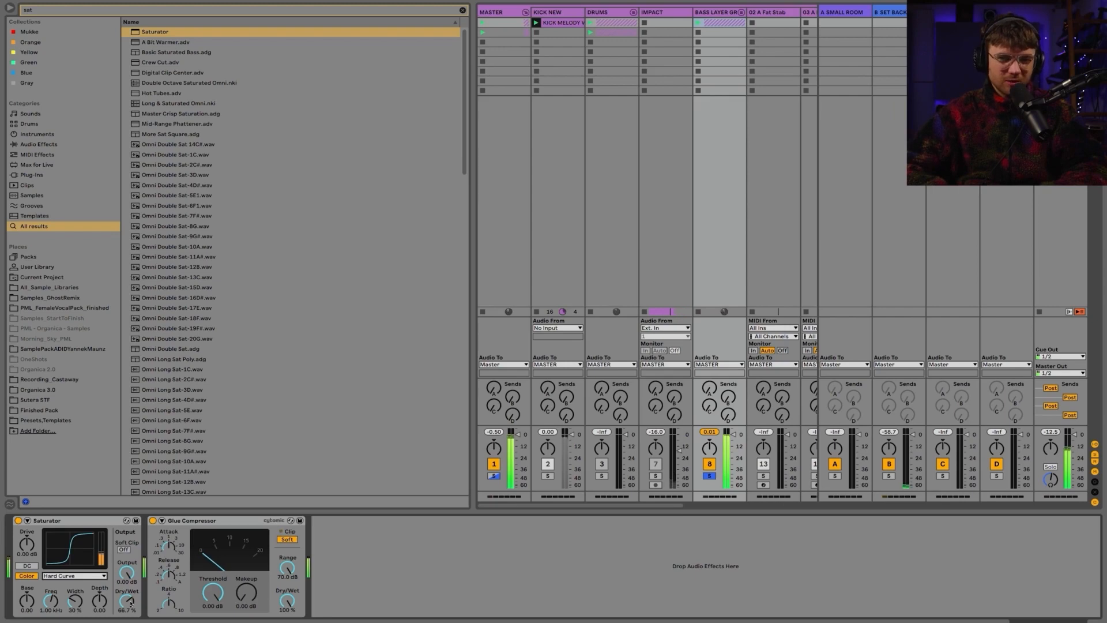
left_click_drag(130, 603, 130, 620)
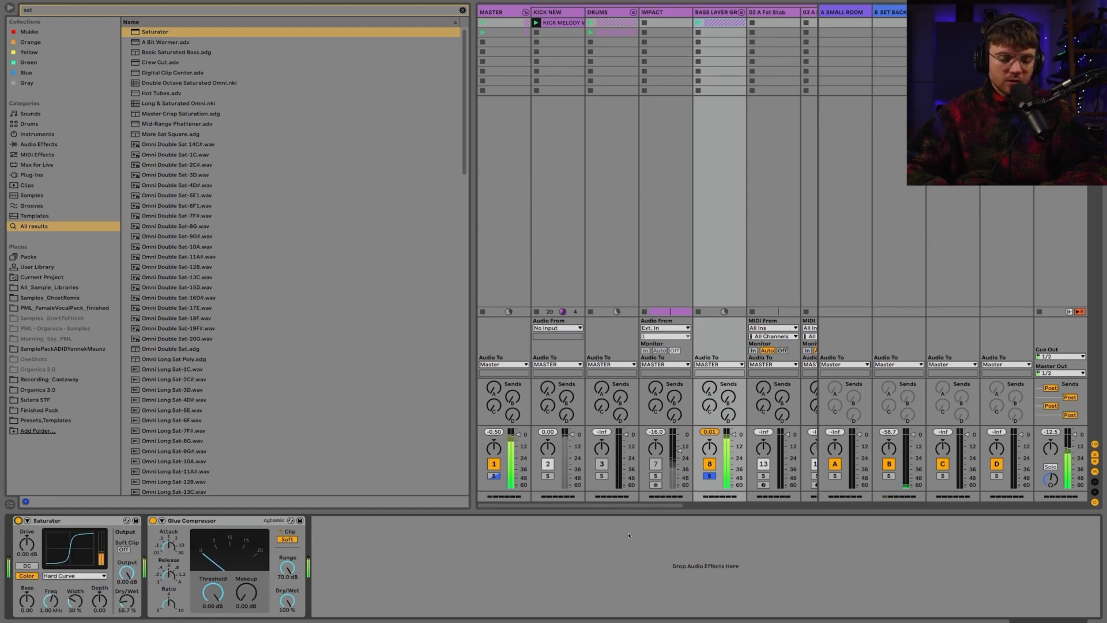
Take BASS LAYER GRP out of solo, reset its peak level, and toggle the DRUMS track to compare
left_click(709, 476)
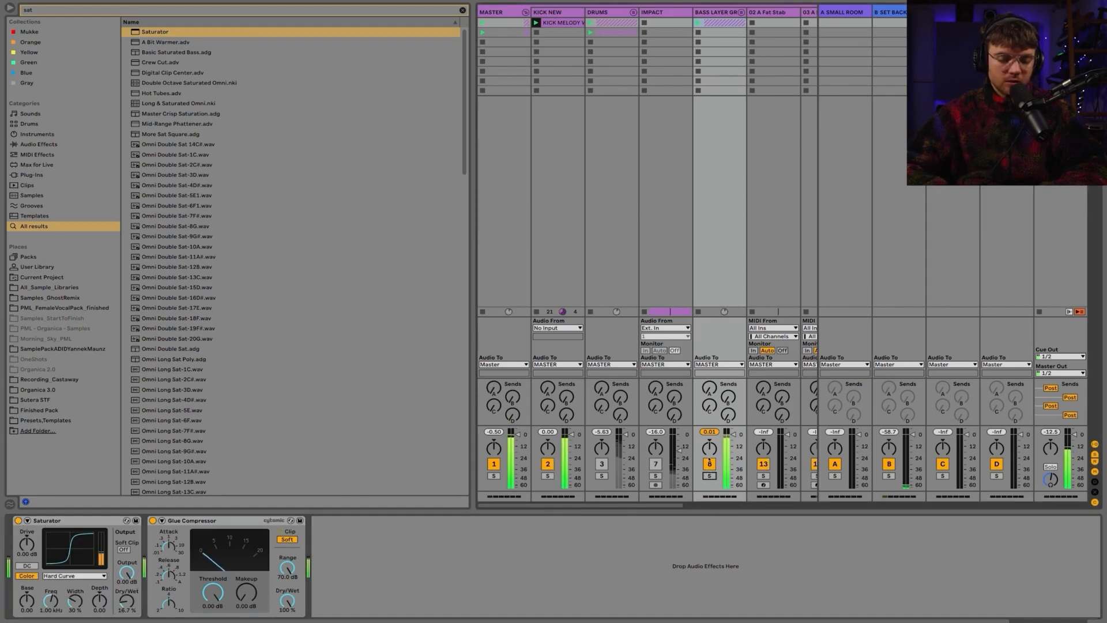
left_click_drag(709, 434, 710, 440)
left_click(601, 463)
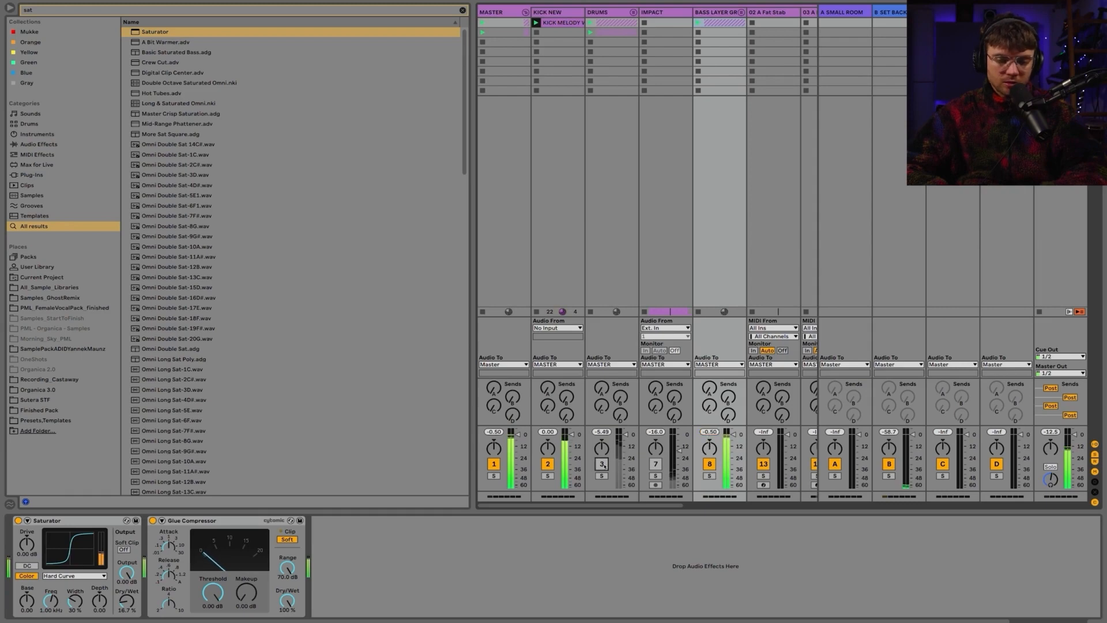
left_click(602, 464)
Unfold BASS LAYER GRP and temporarily solo the first 16th Bass Layer to set its EQ Eight low cut to 297 Hz
scroll(646, 235, "right", 3)
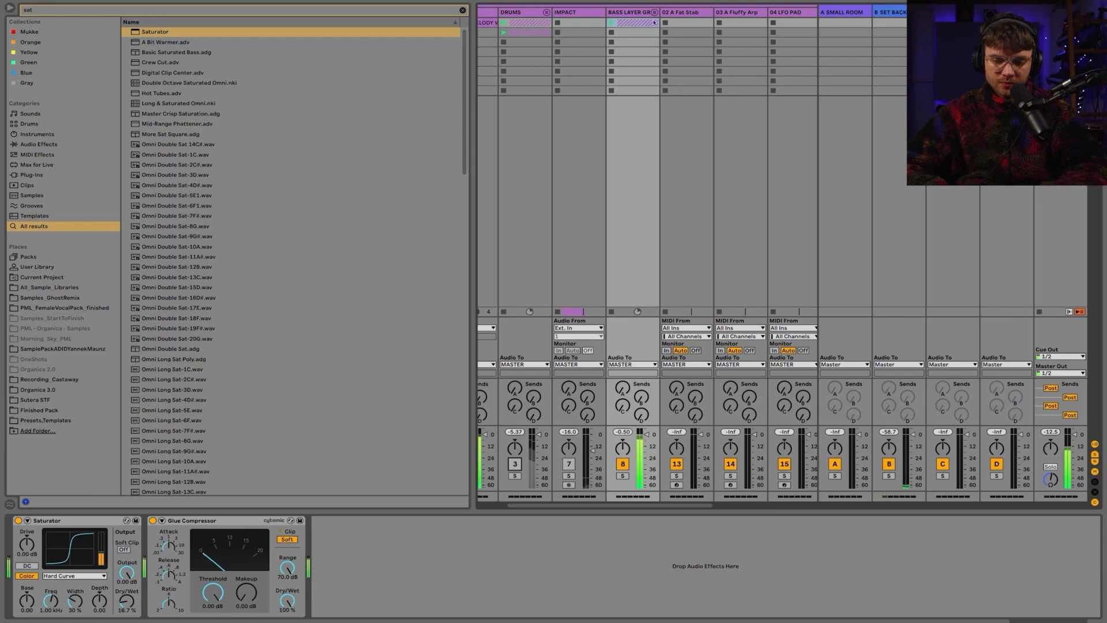
left_click(644, 12)
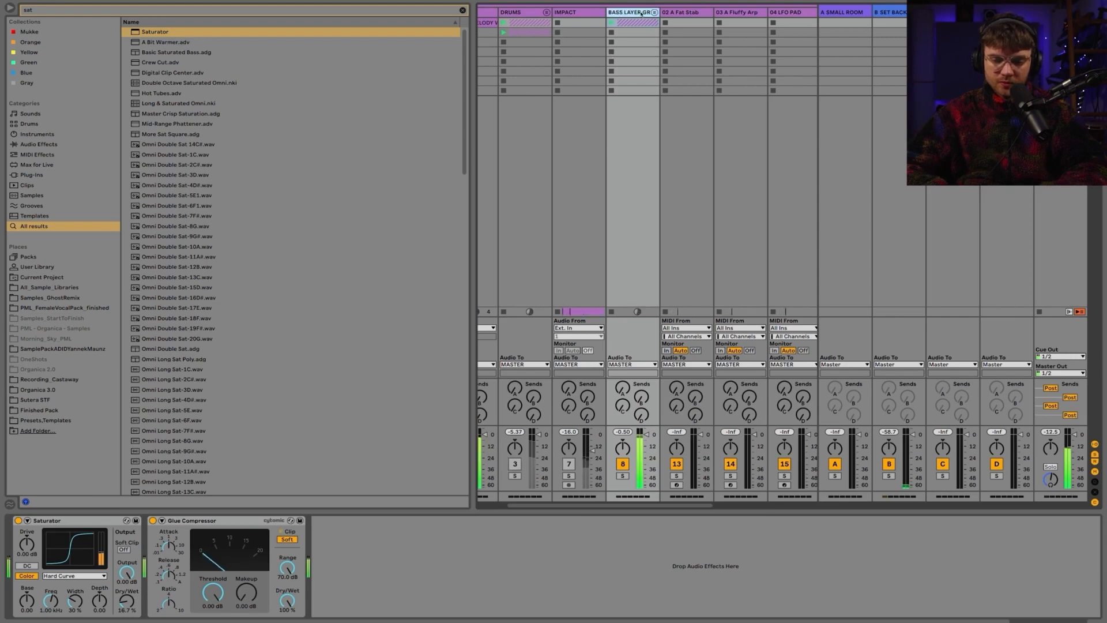
left_click(653, 12)
scroll(620, 231, "right", 3)
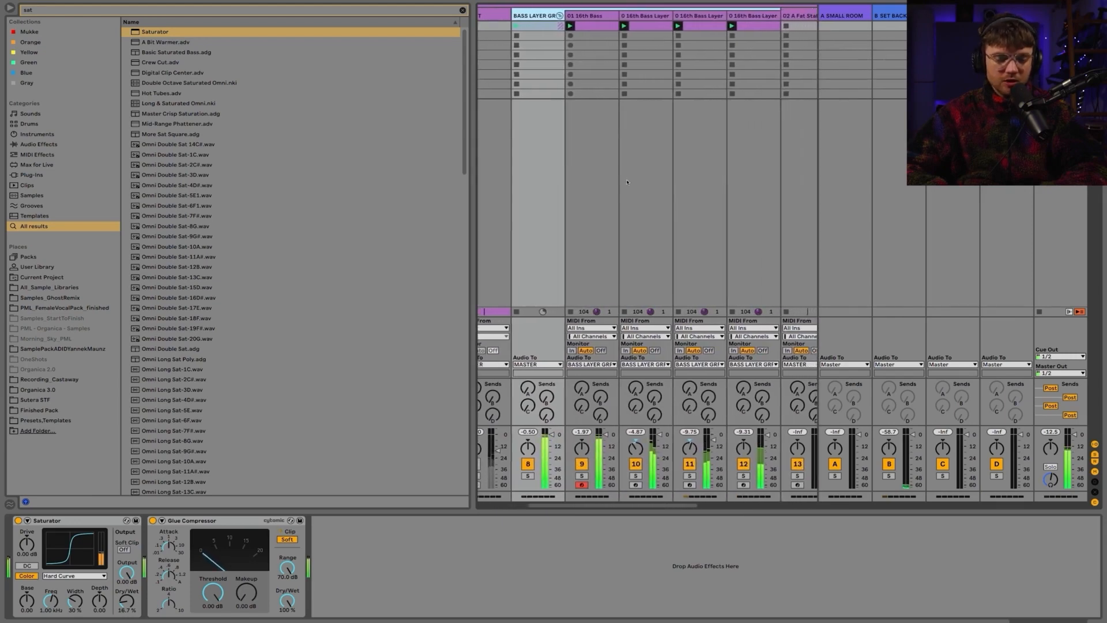
left_click(635, 476)
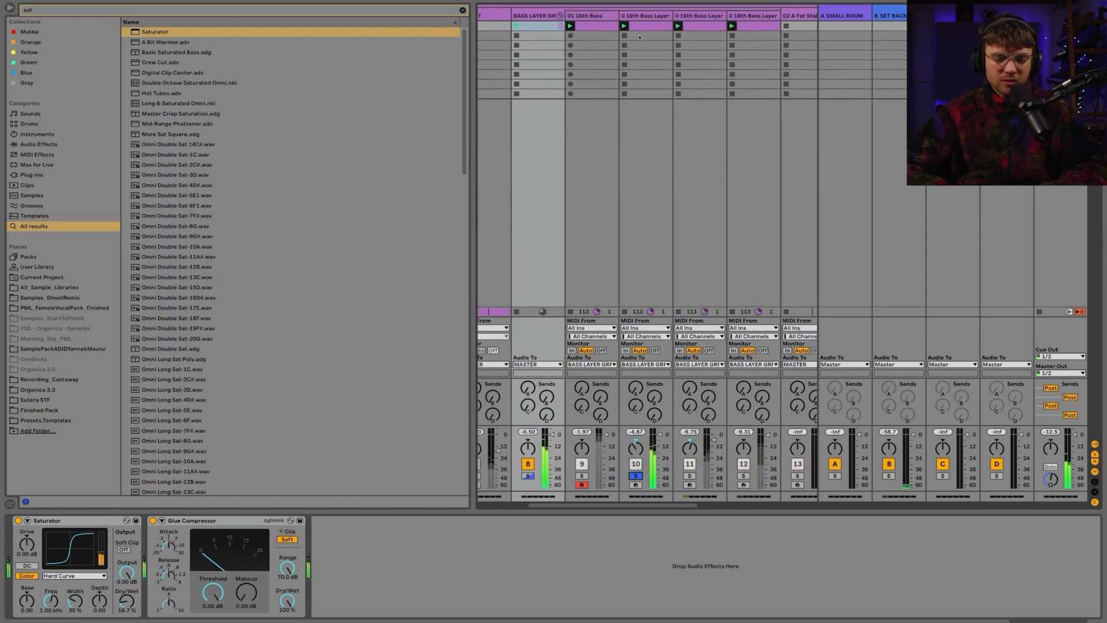
left_click(642, 15)
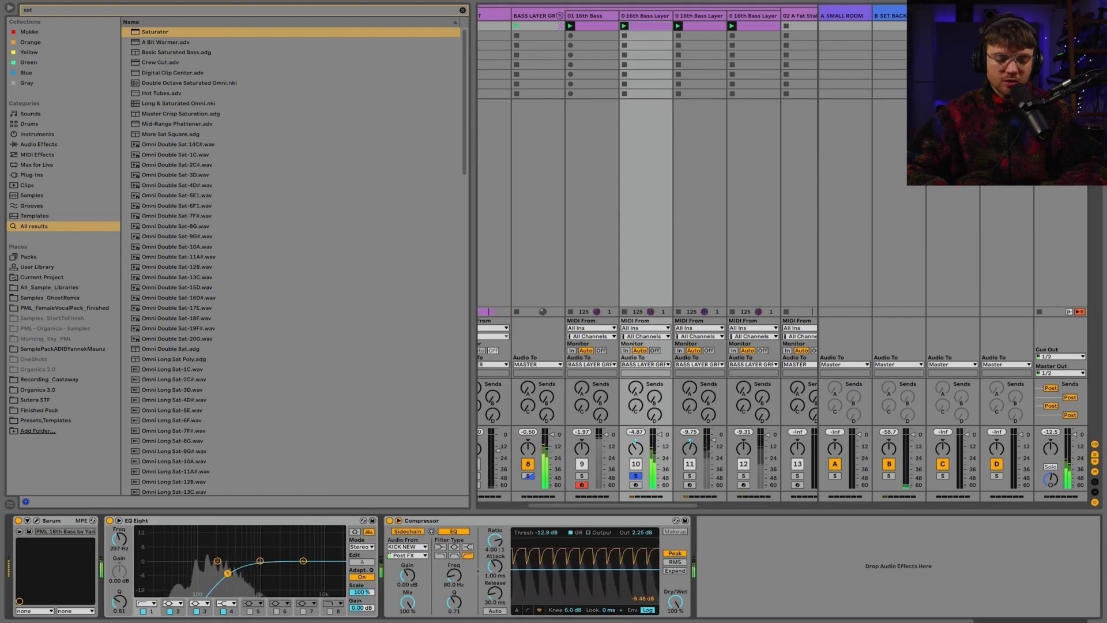
left_click(633, 476)
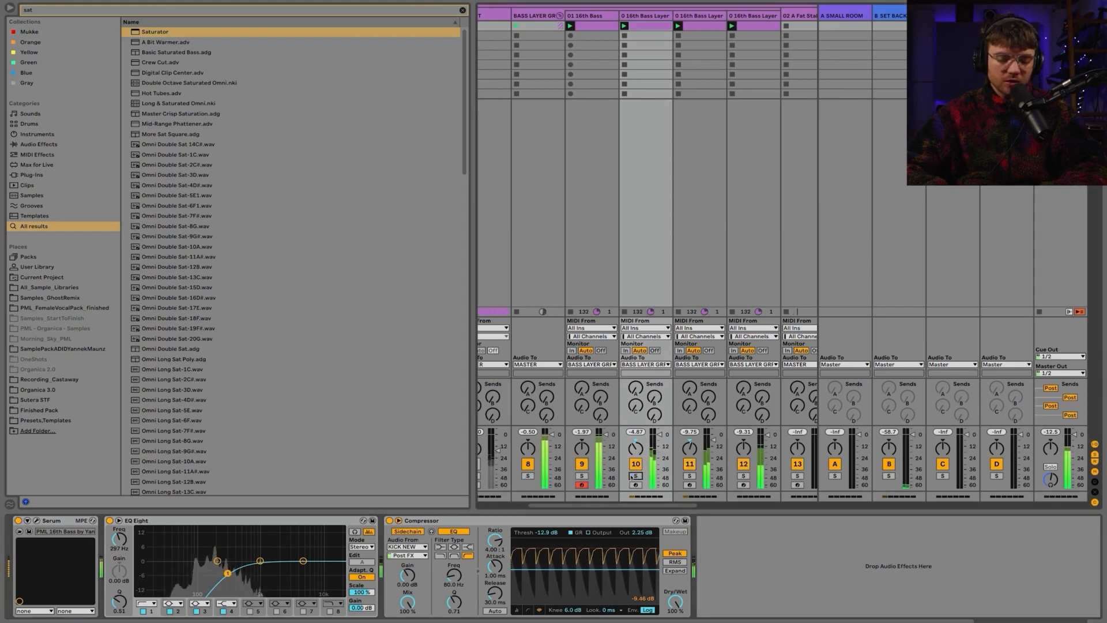
Mute and unmute each of the three 16th Bass Layer tracks to compare their contribution to the bass
left_click(691, 467)
left_click(690, 465)
left_click(743, 464)
left_click(743, 464)
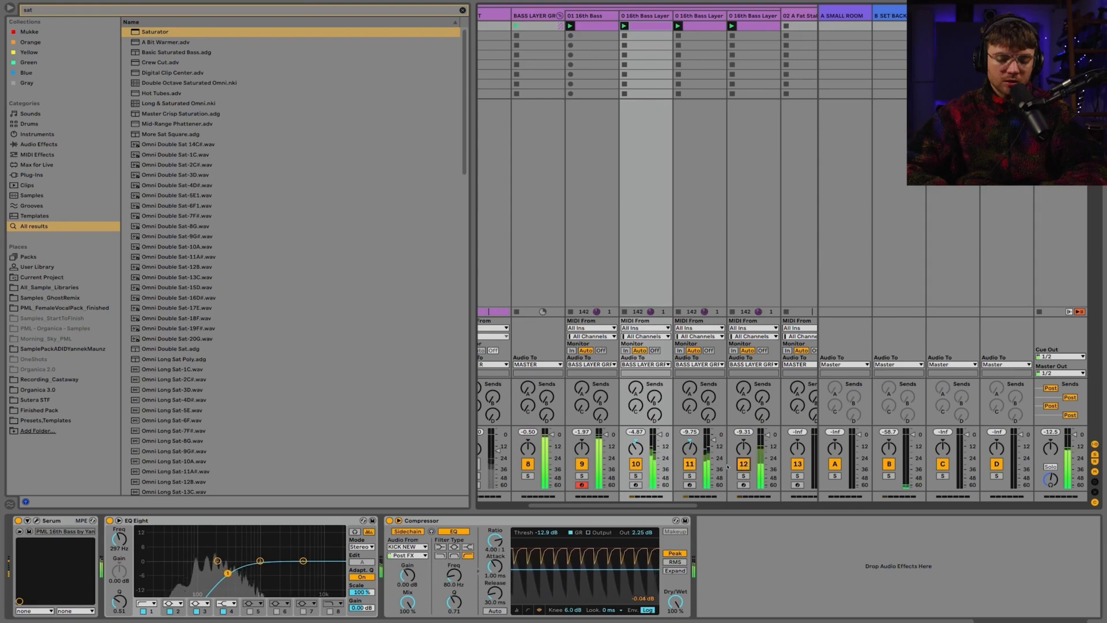
left_click(638, 465)
left_click(638, 464)
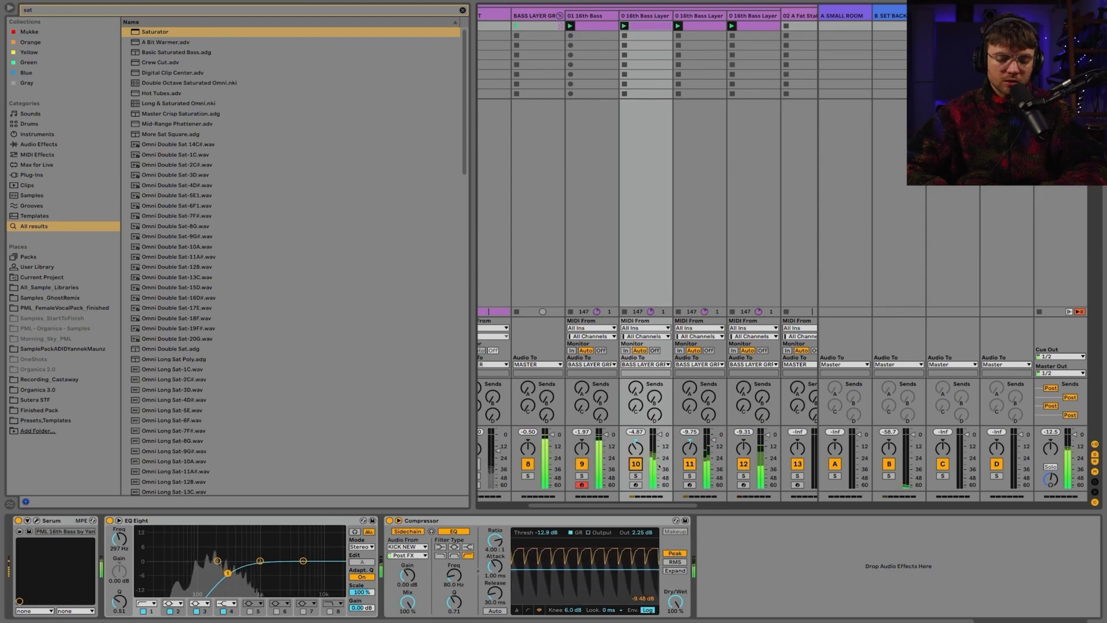
left_click(691, 465)
left_click(691, 465)
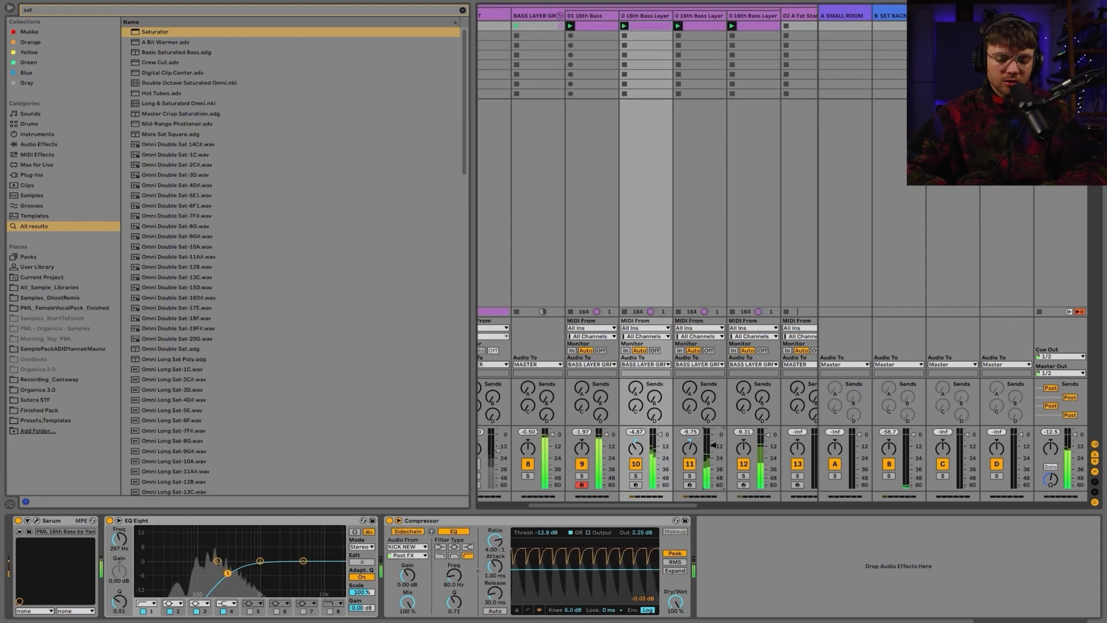
Fold BASS LAYER GRP and add an EQ Eight at the end of the group's device chain
scroll(668, 180, "right", 2)
left_click(525, 16)
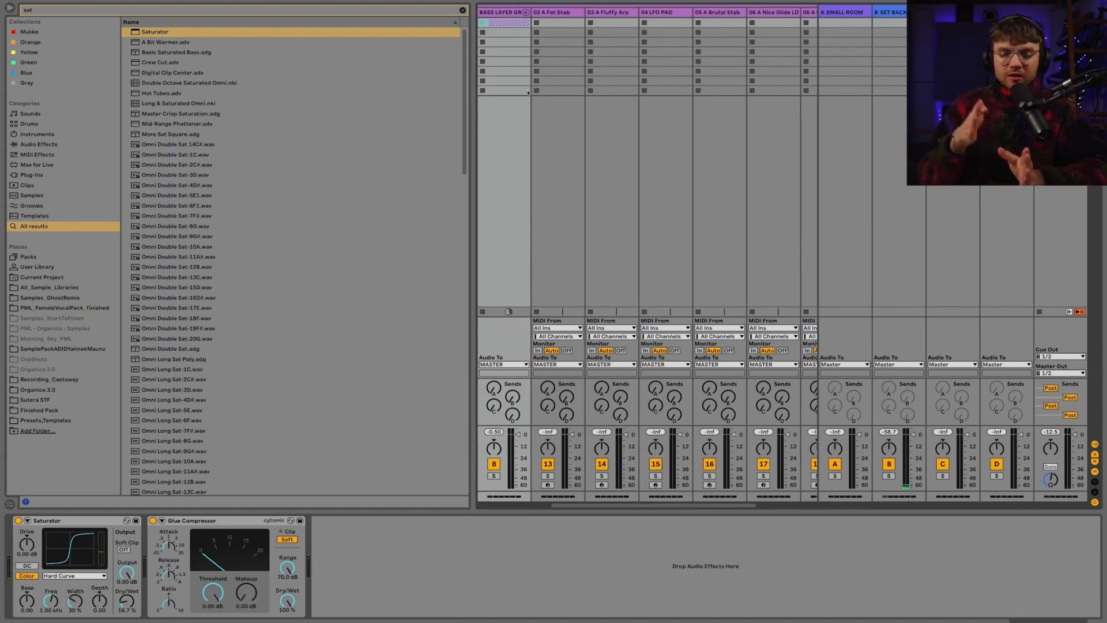
left_click(501, 13)
key("ctrl+f")
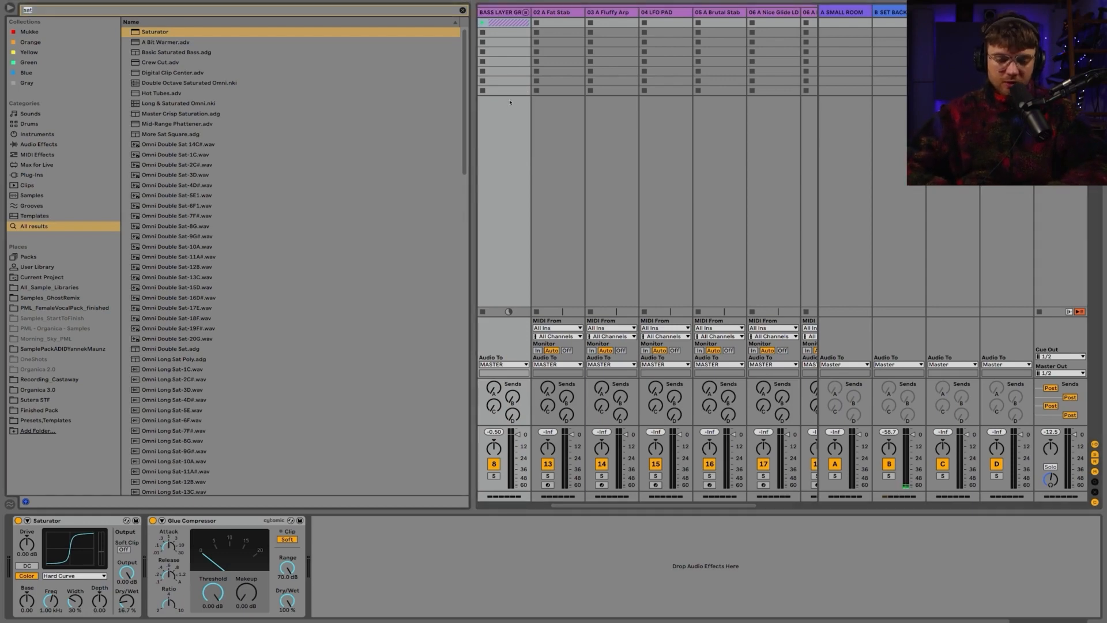
type("eq")
double_click(188, 41)
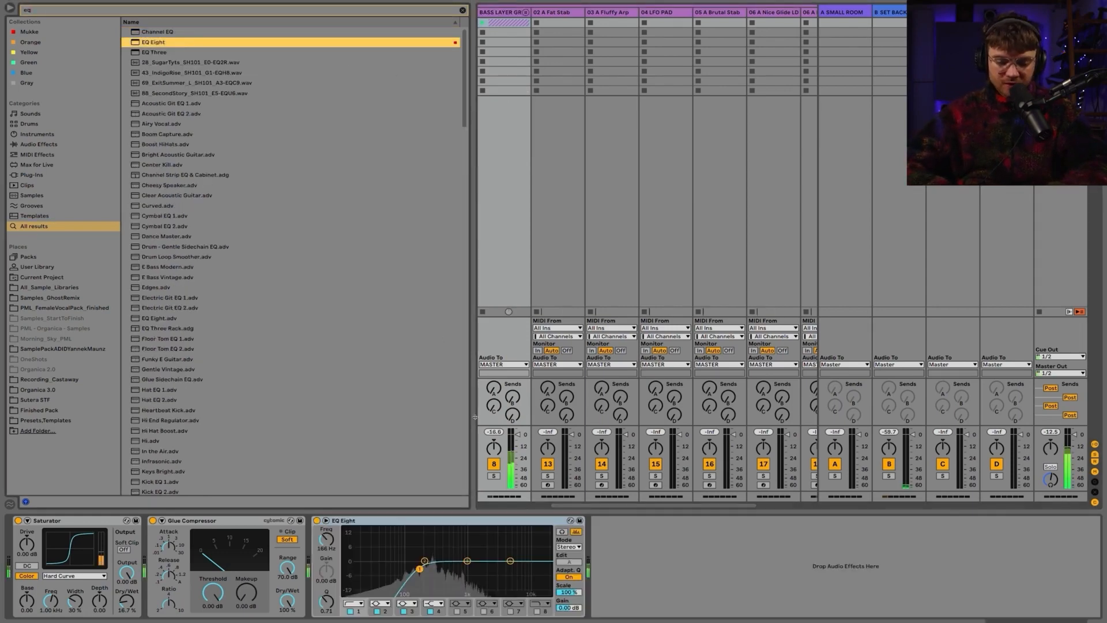
Set the group EQ Eight's low cut to 10 Hz and its high cut to 1.02 kHz, and switch the device off
left_click_drag(419, 569, 344, 568)
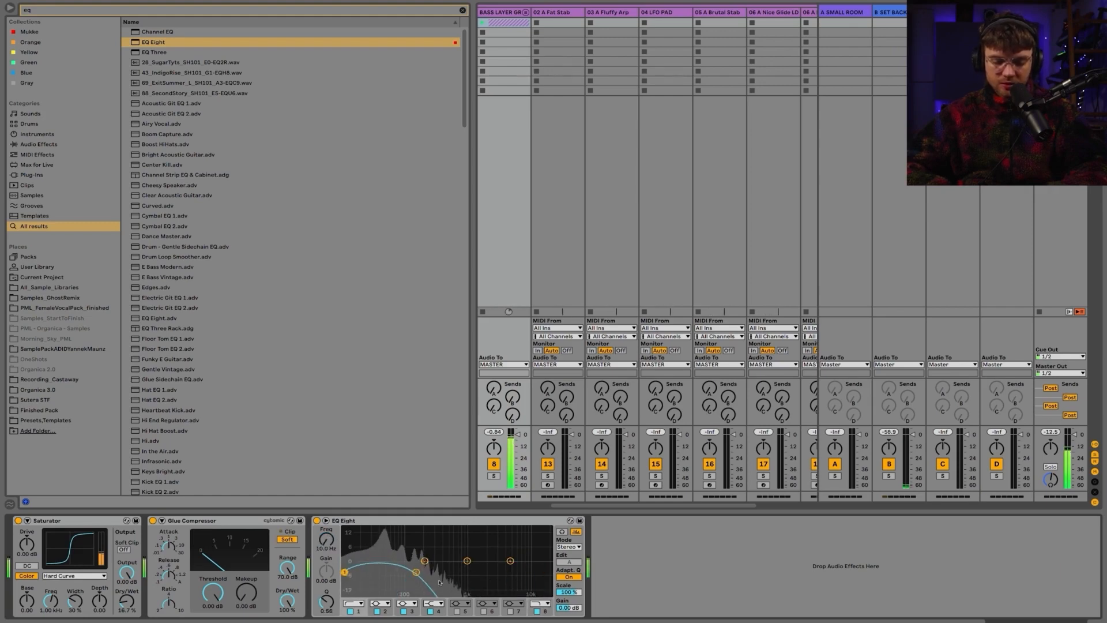
left_click_drag(416, 571, 467, 564)
left_click(316, 520)
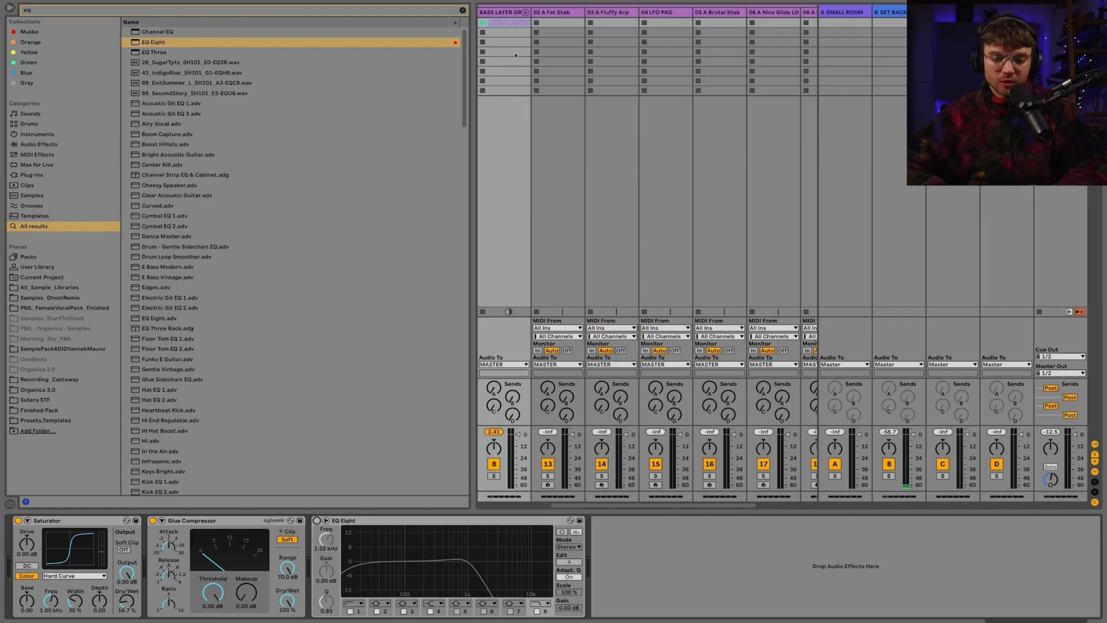
left_click(503, 13)
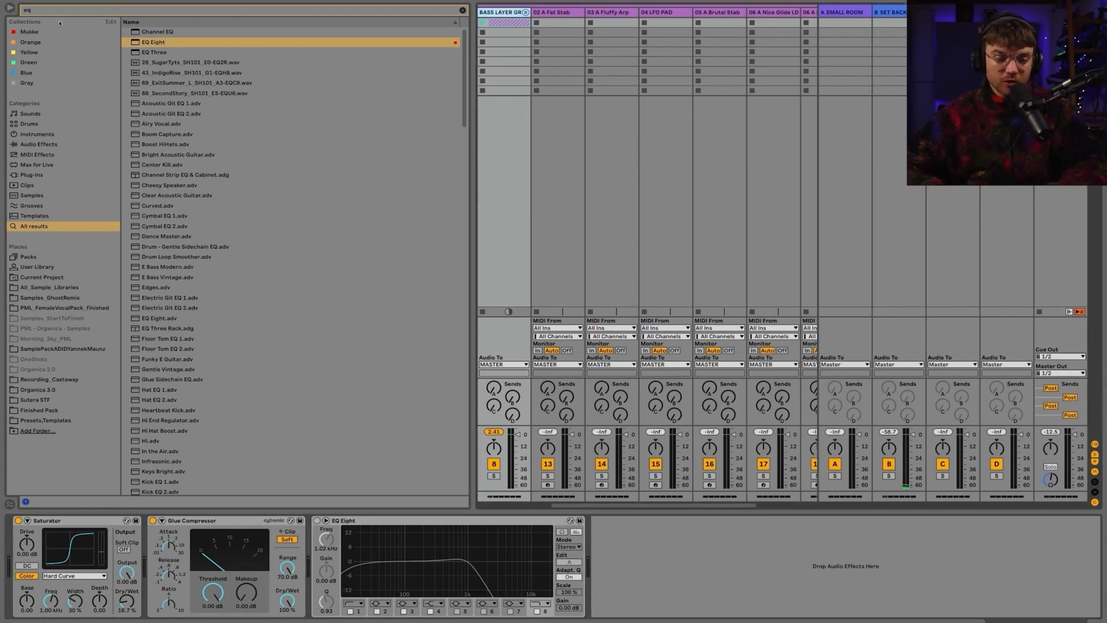
Group the Serum instrument on the 02 A Fat Stab track into an Instrument Rack and show the rack's chain list
left_click(570, 17)
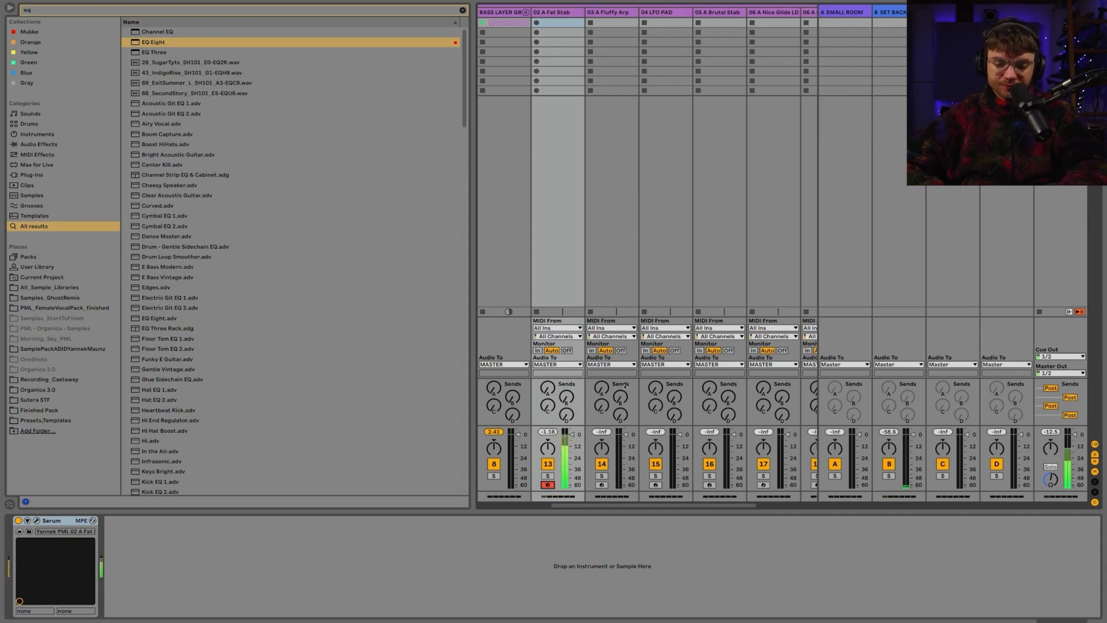
left_click(557, 12)
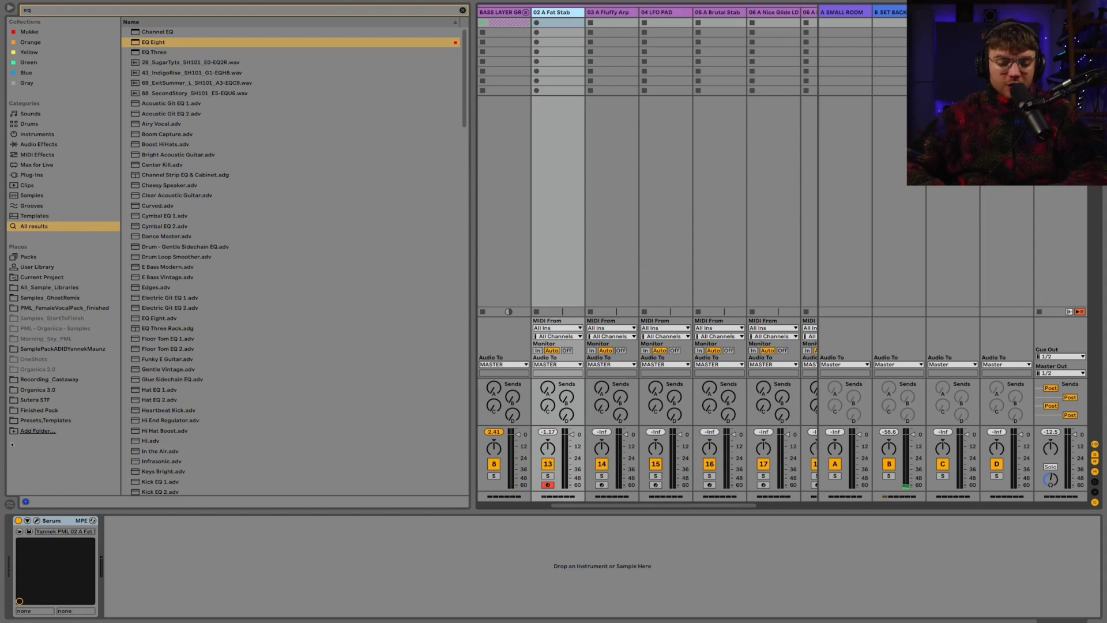
left_click(54, 522)
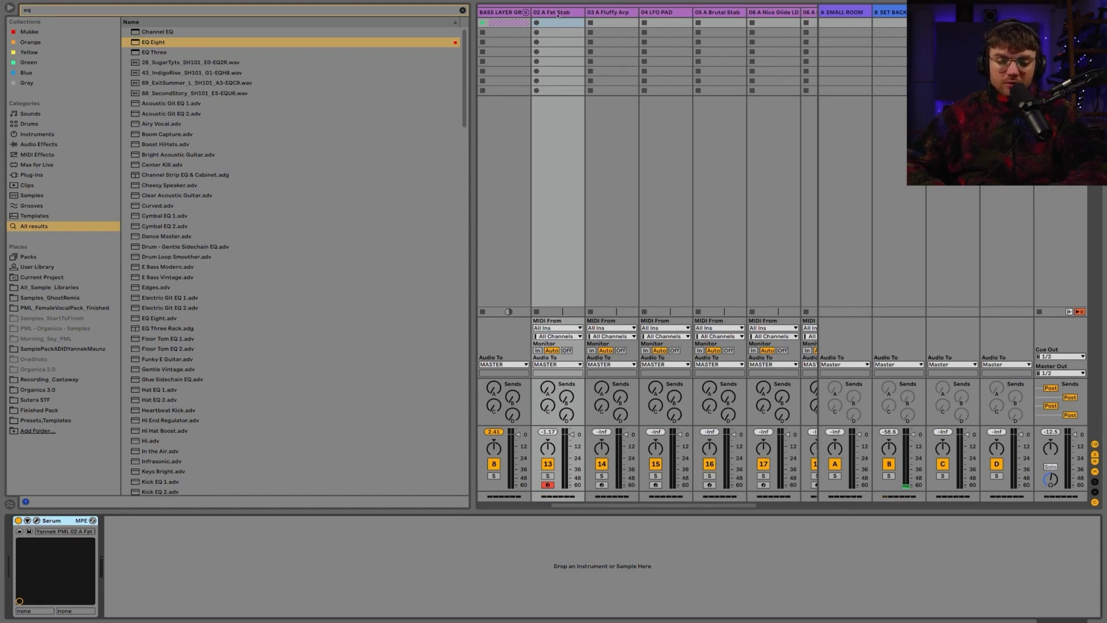
left_click(557, 12)
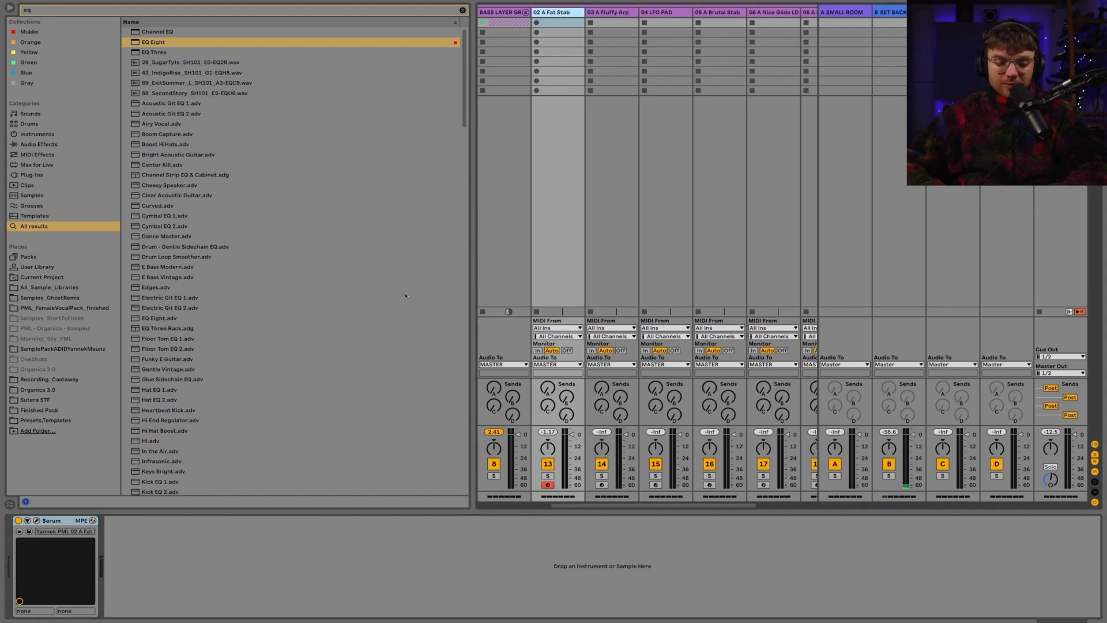
left_click(69, 522)
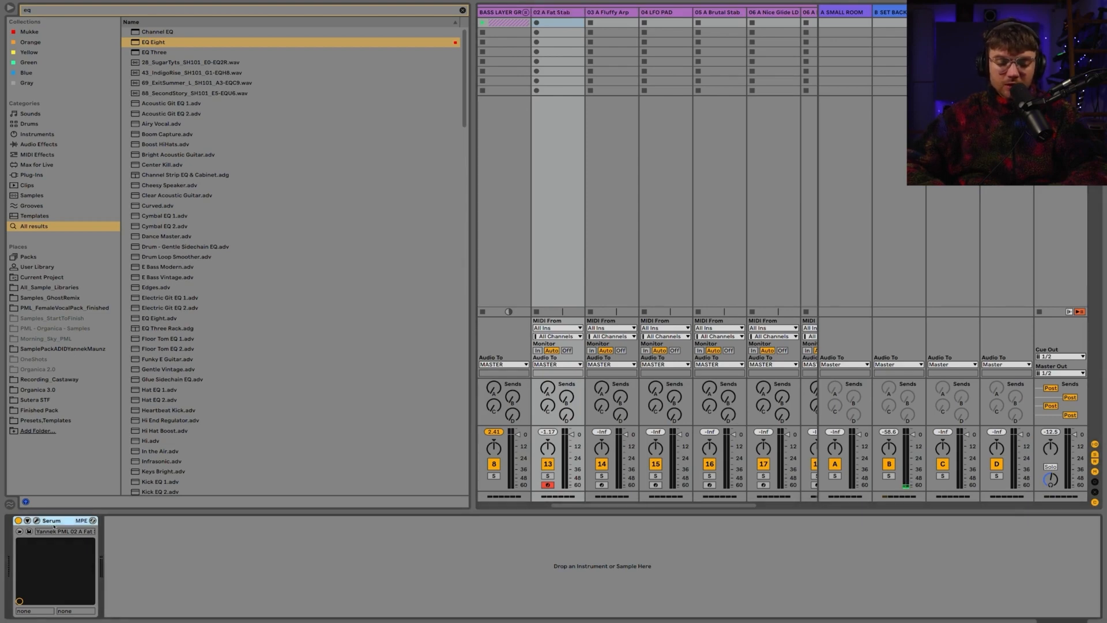
right_click(54, 524)
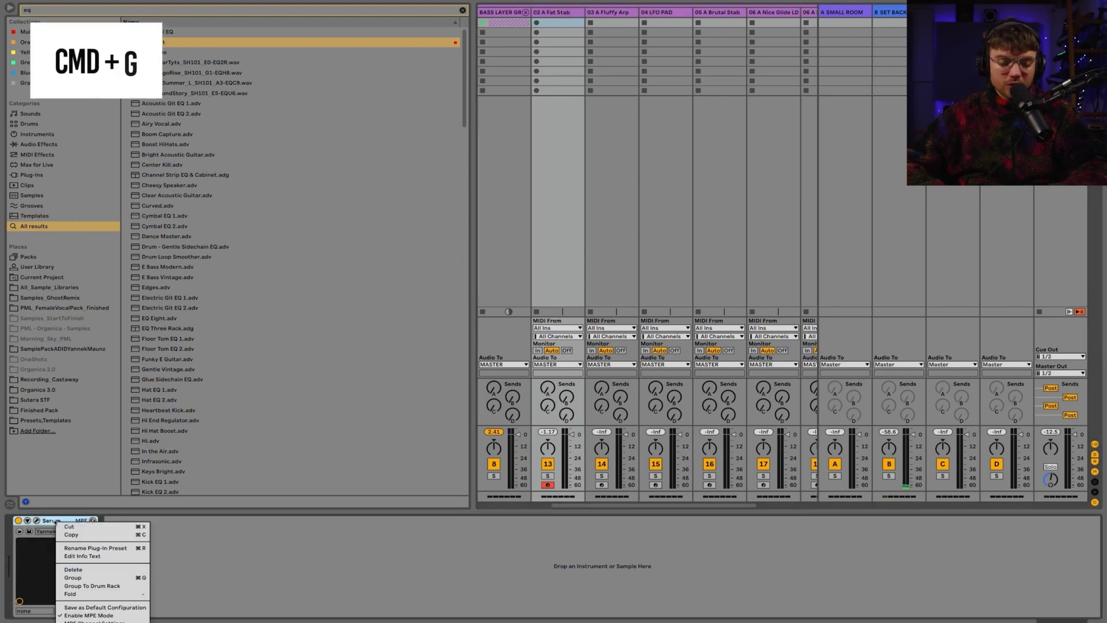
left_click(73, 577)
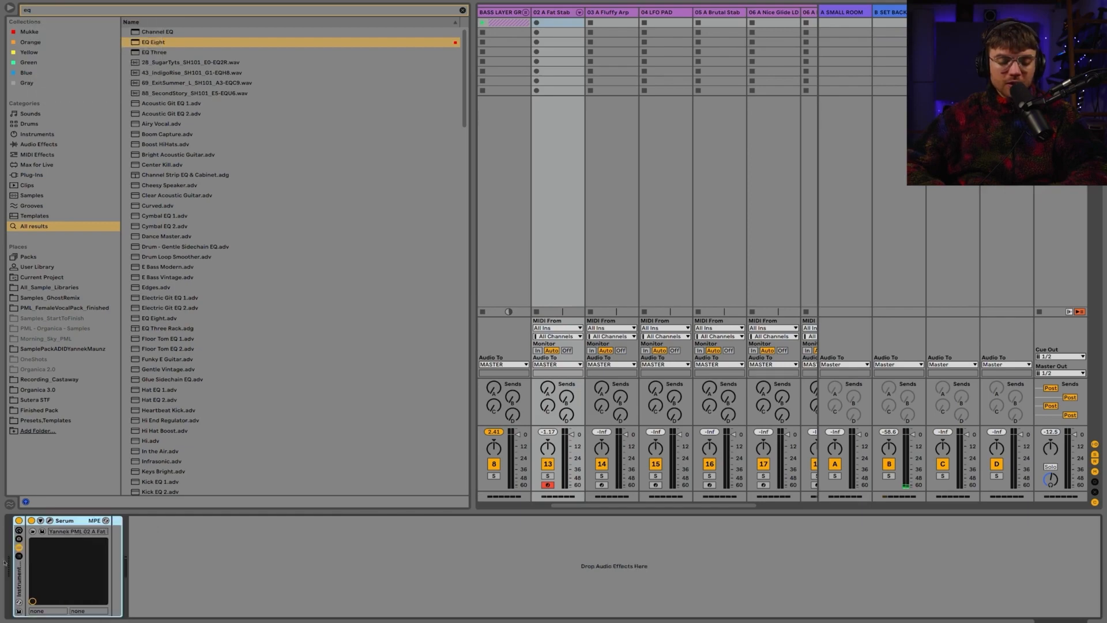
left_click(121, 523)
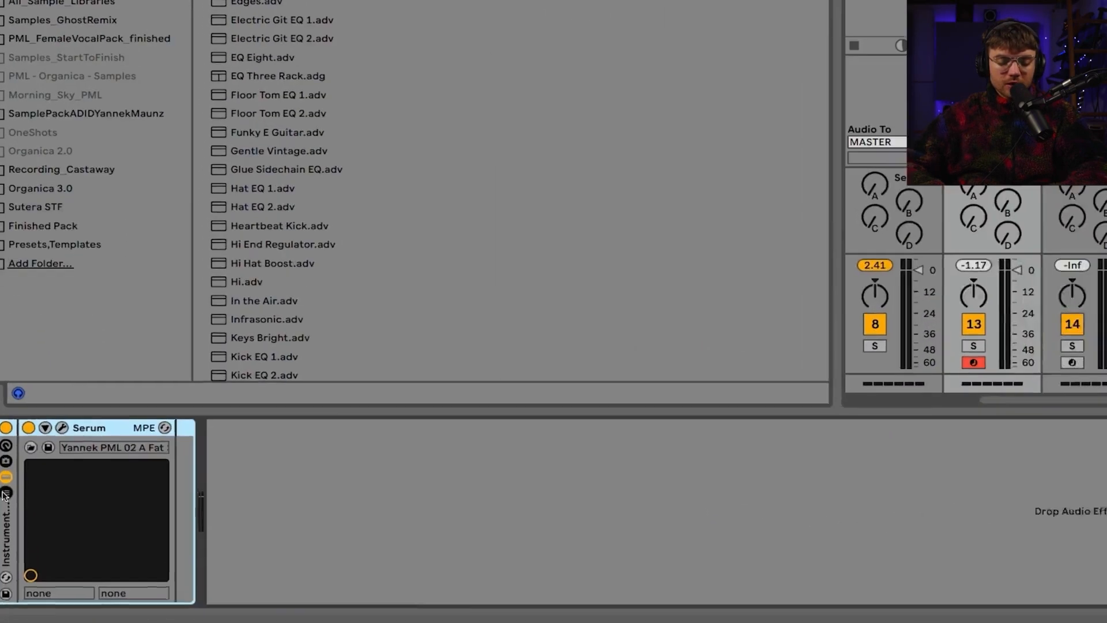
left_click(19, 555)
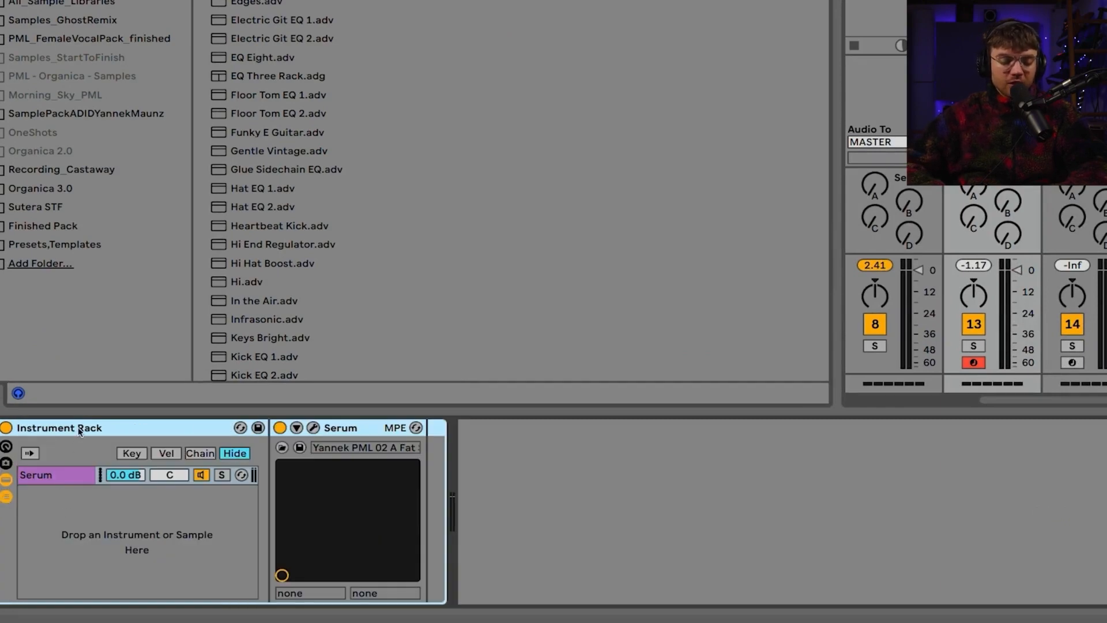
Deactivate and reactivate the Serum chain in the Instrument Rack to demonstrate its chain controls
left_click(80, 529)
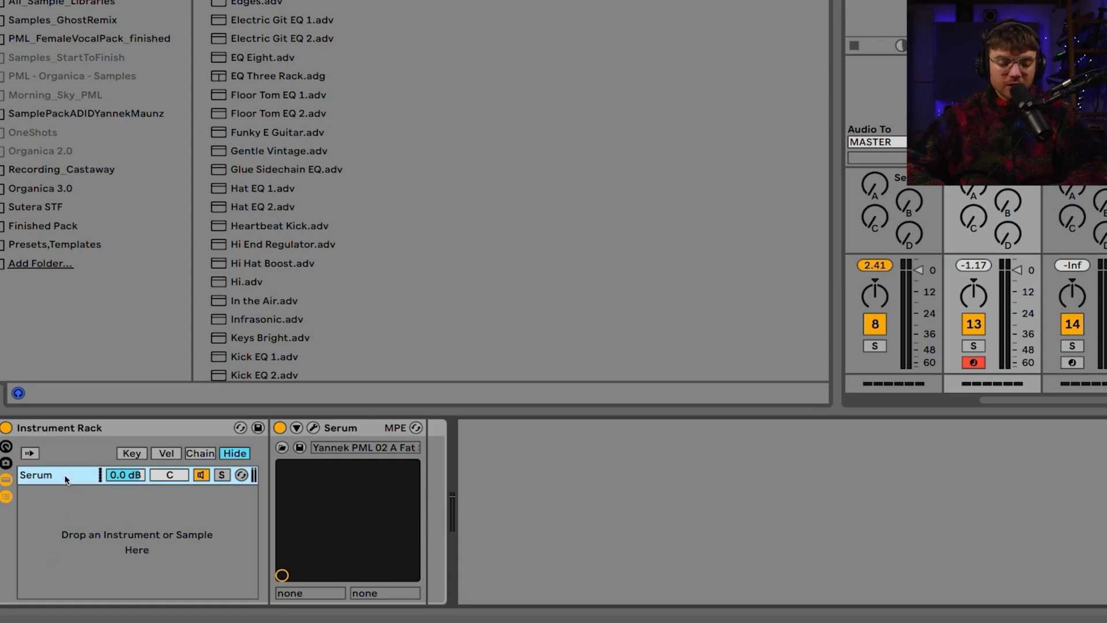
left_click(136, 476)
left_click(200, 475)
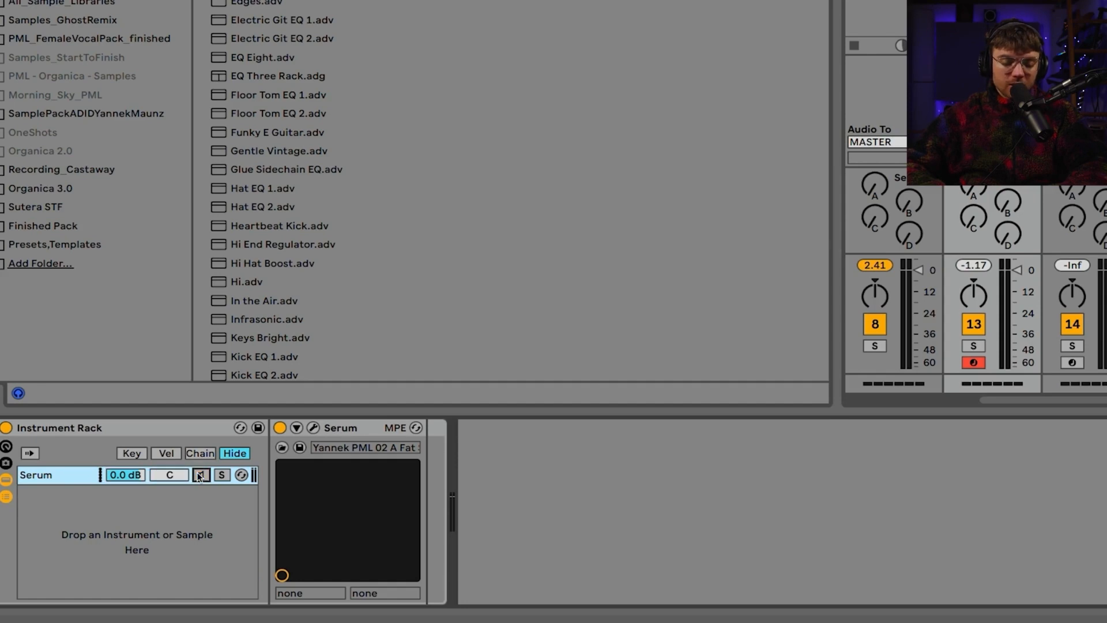
left_click(221, 475)
left_click(61, 479)
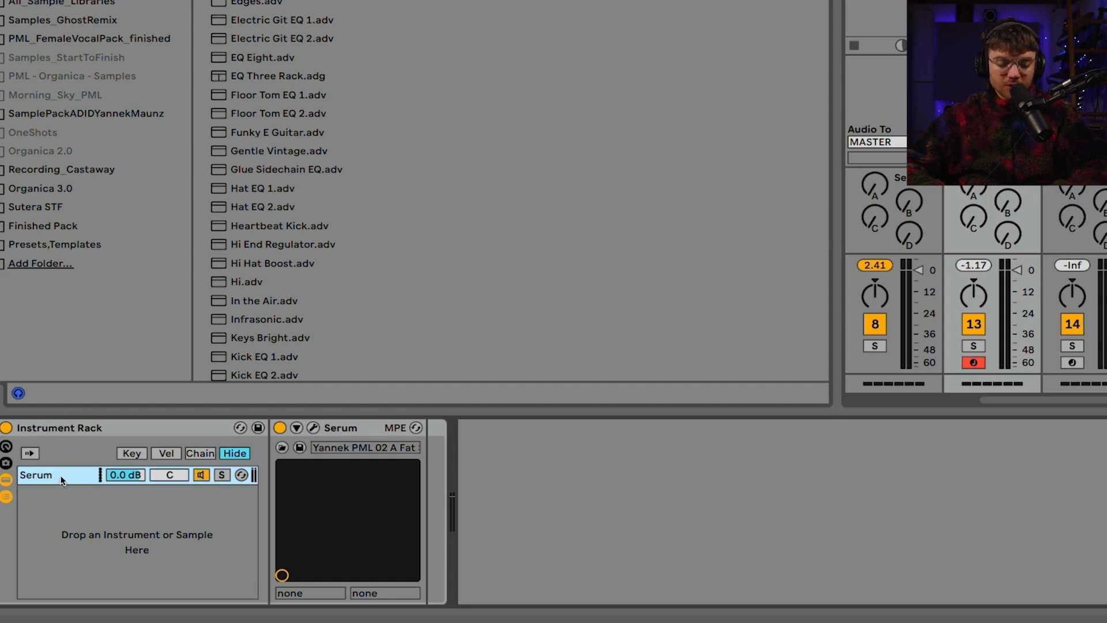
Duplicate the Serum chain inside the Instrument Rack
right_click(57, 486)
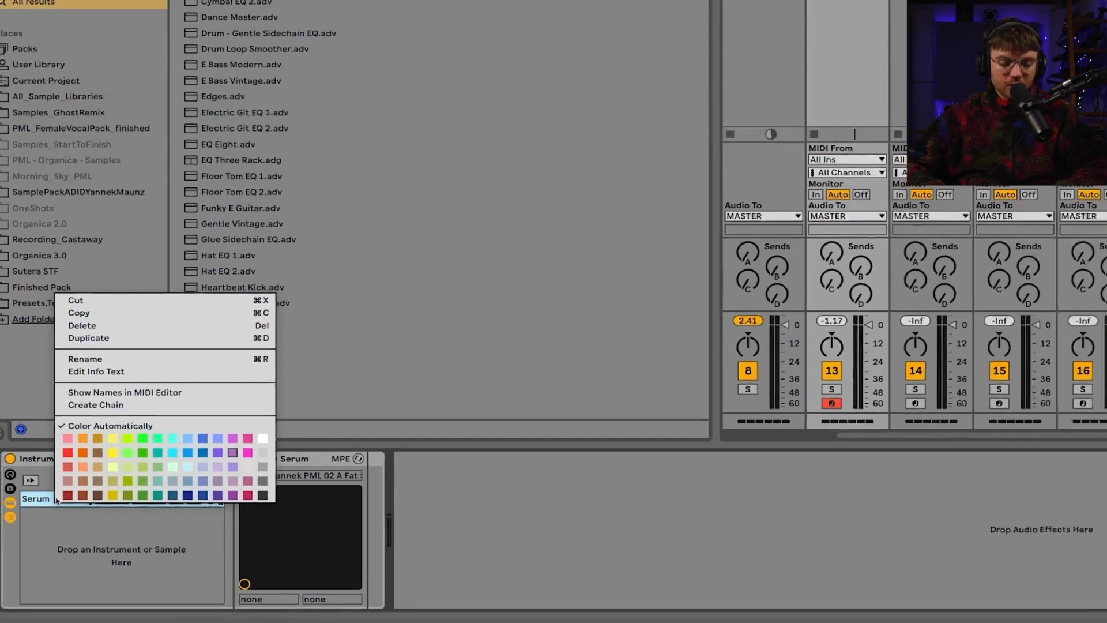
left_click(41, 488)
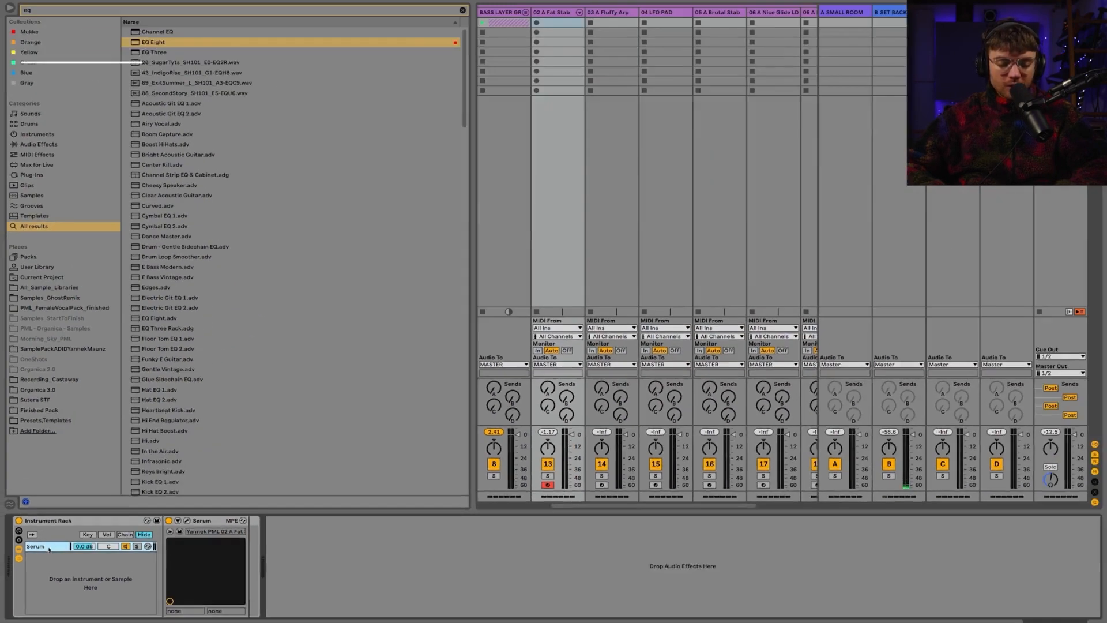
left_click_drag(52, 477, 62, 553)
left_click_drag(50, 591, 50, 588)
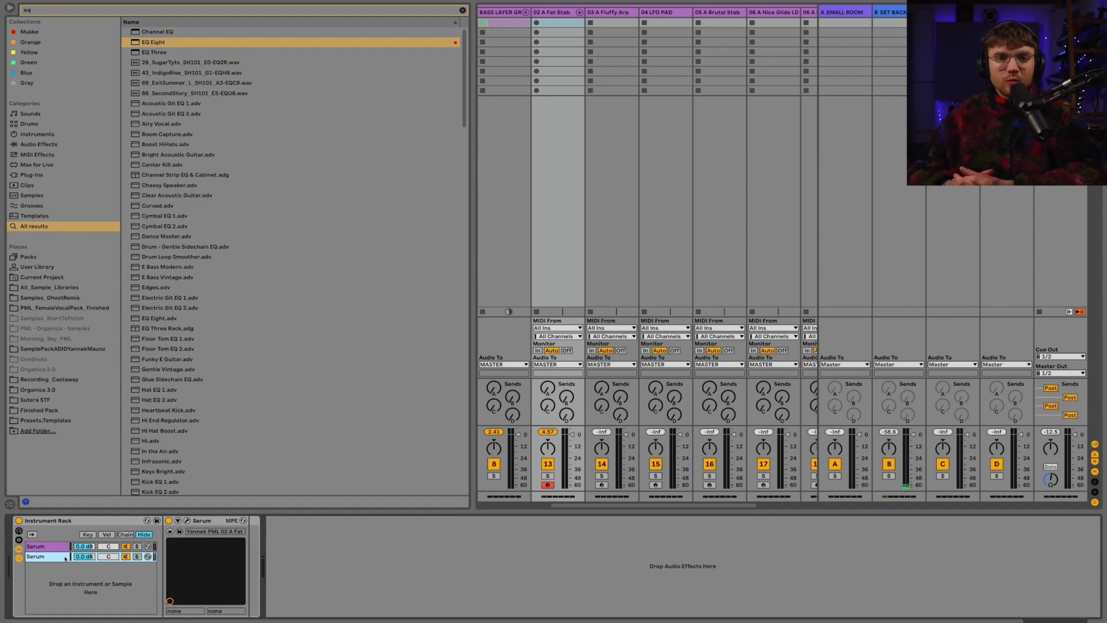
Find the Arpeggiator in the browser and add it in front of the Instrument Rack
key("ctrl+f")
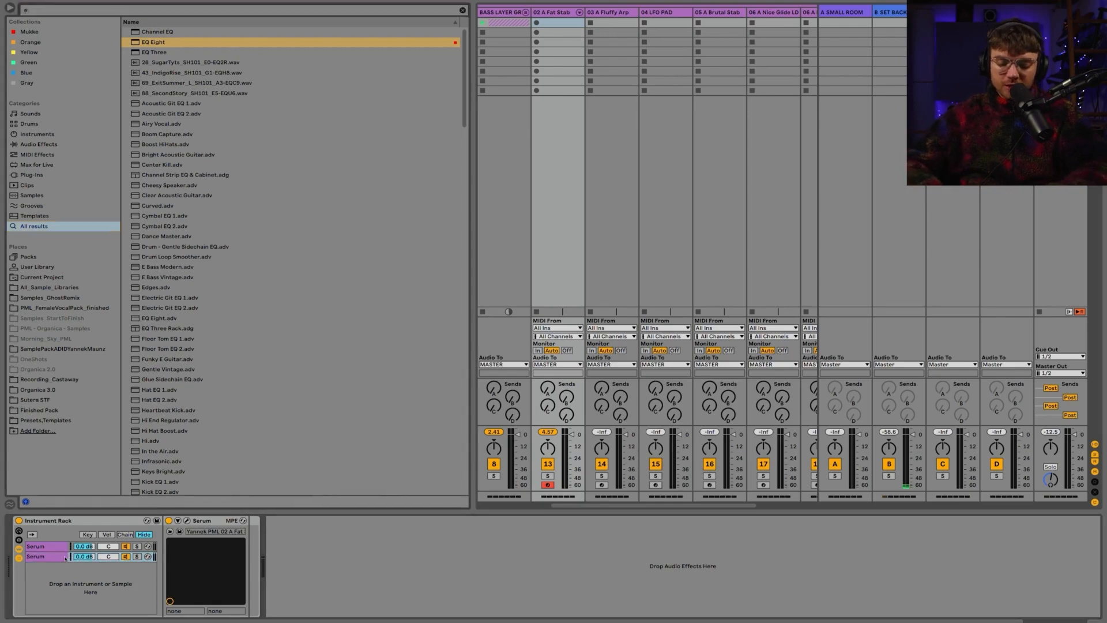
type("arp")
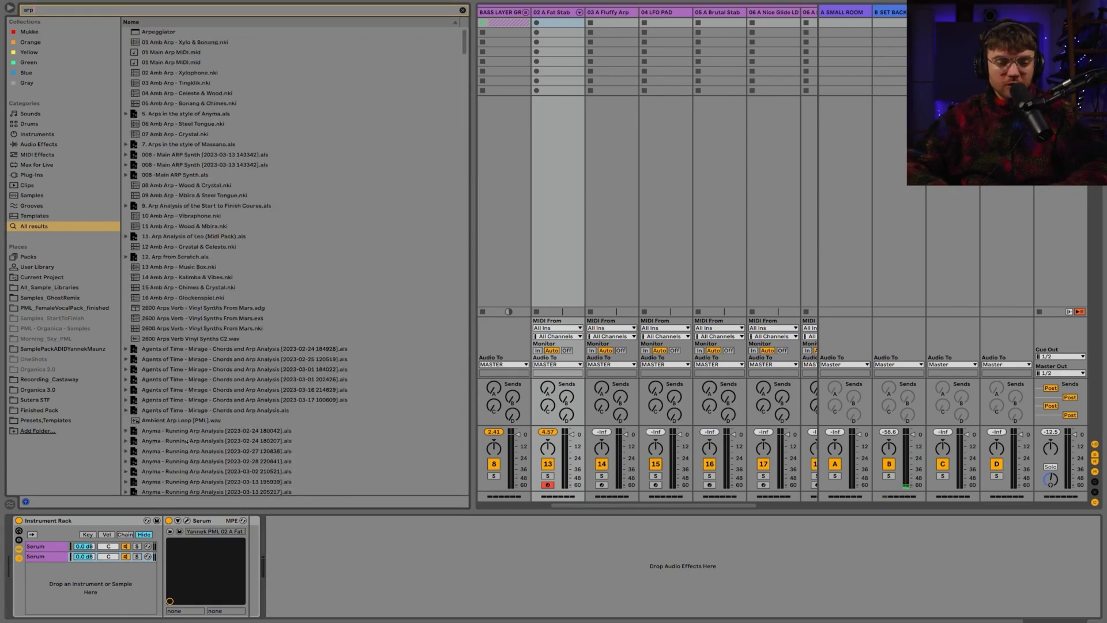
double_click(162, 33)
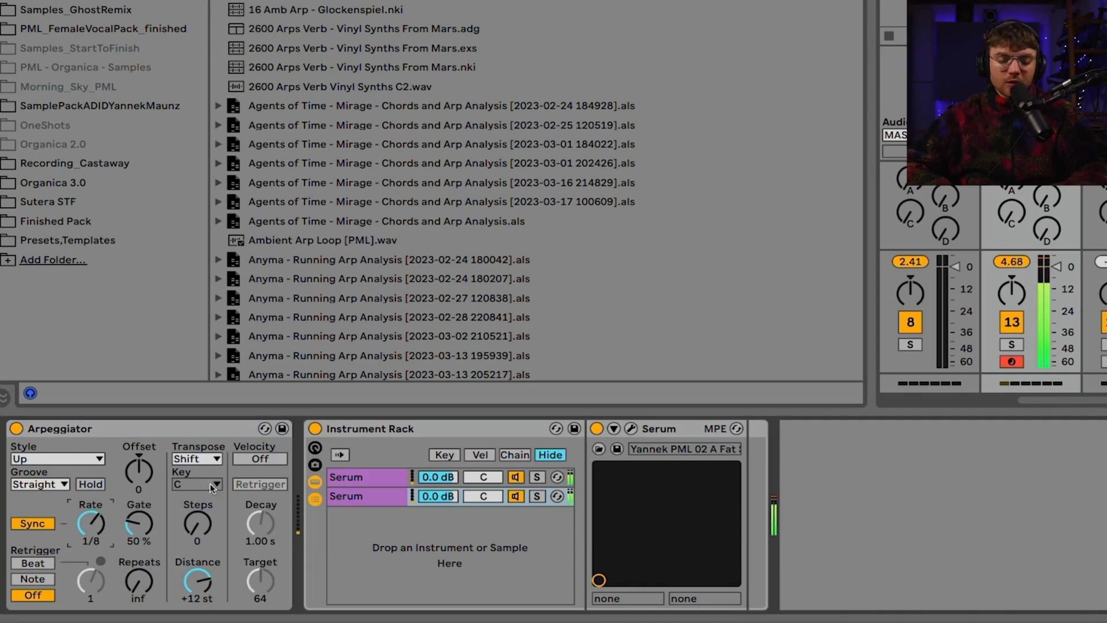
Delete the second Serum chain from the Instrument Rack
left_click(371, 493)
left_click(141, 428)
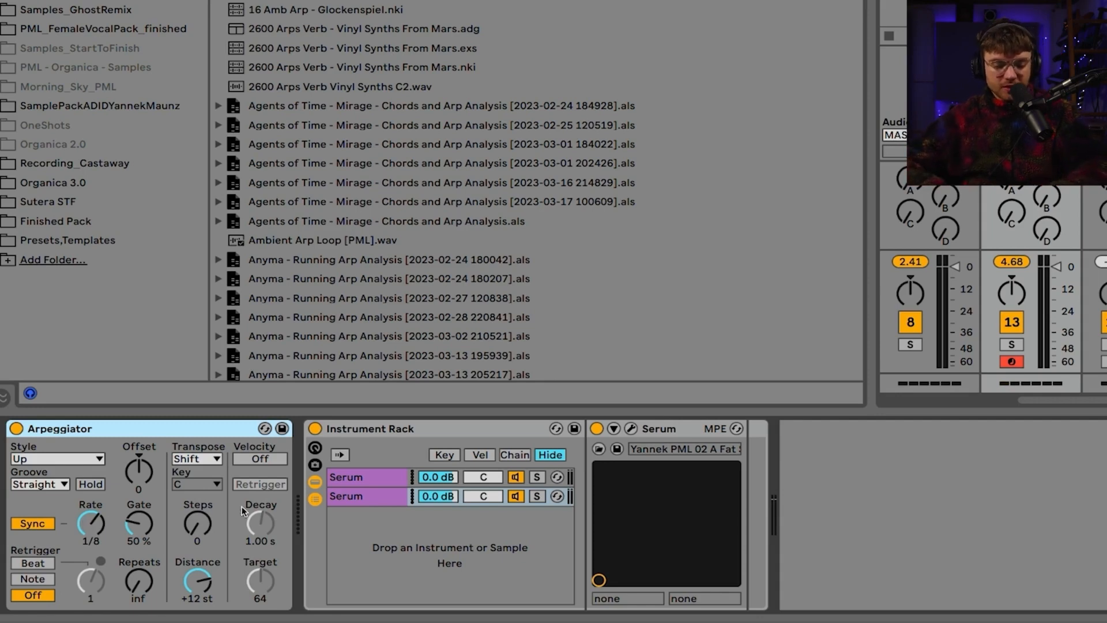
left_click(365, 428)
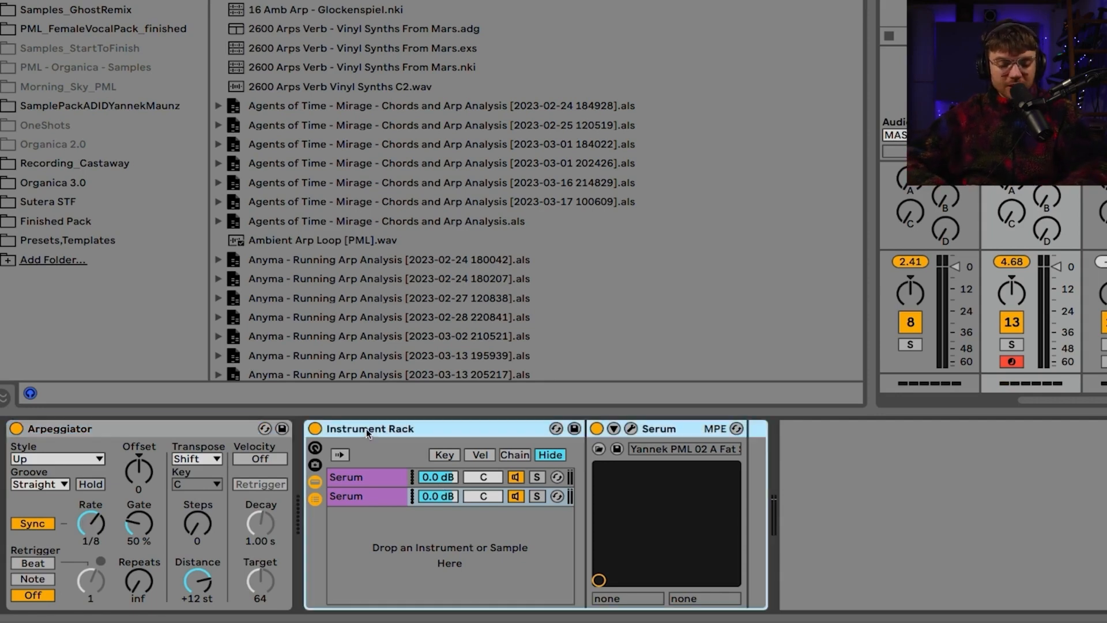
left_click(373, 496)
key("Delete")
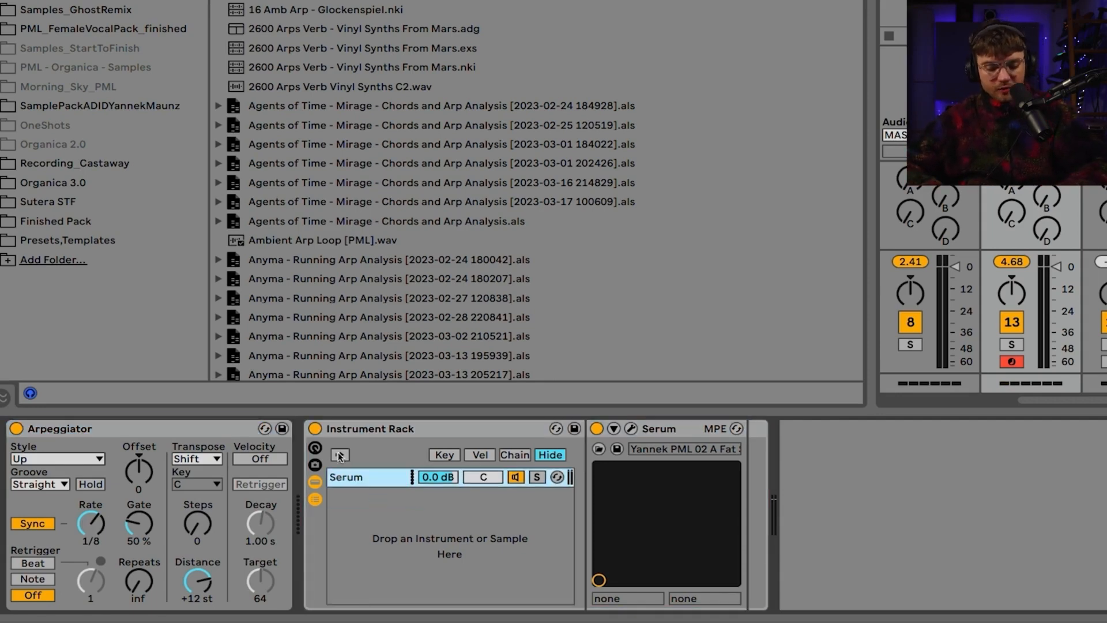
Show the Instrument Rack's macro controls and select its Serum chain
left_click(316, 448)
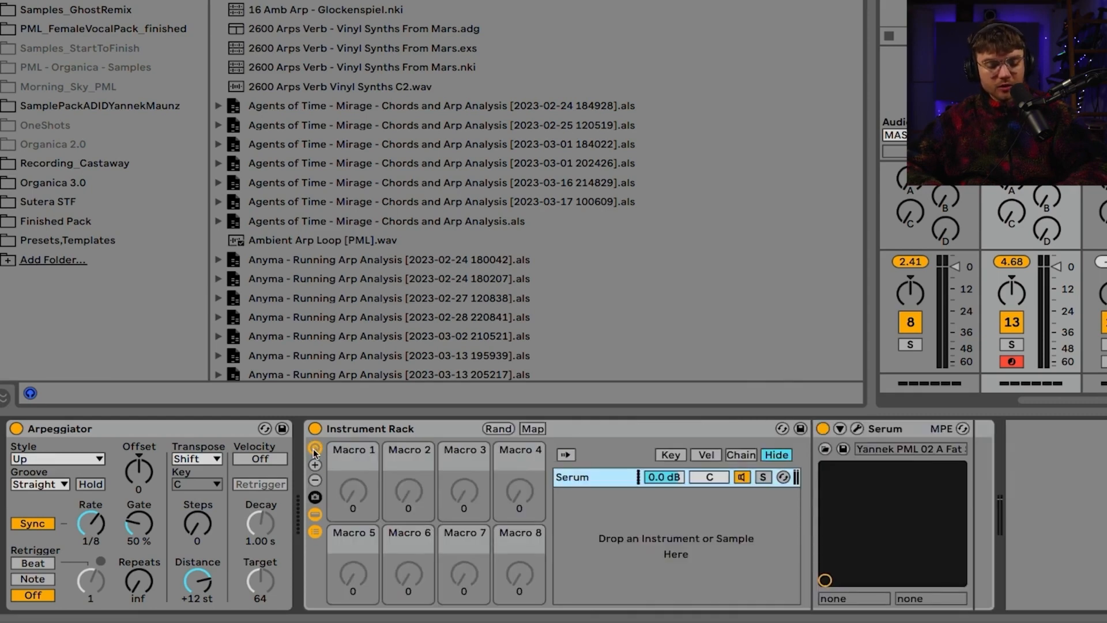
left_click(359, 430)
left_click(357, 494)
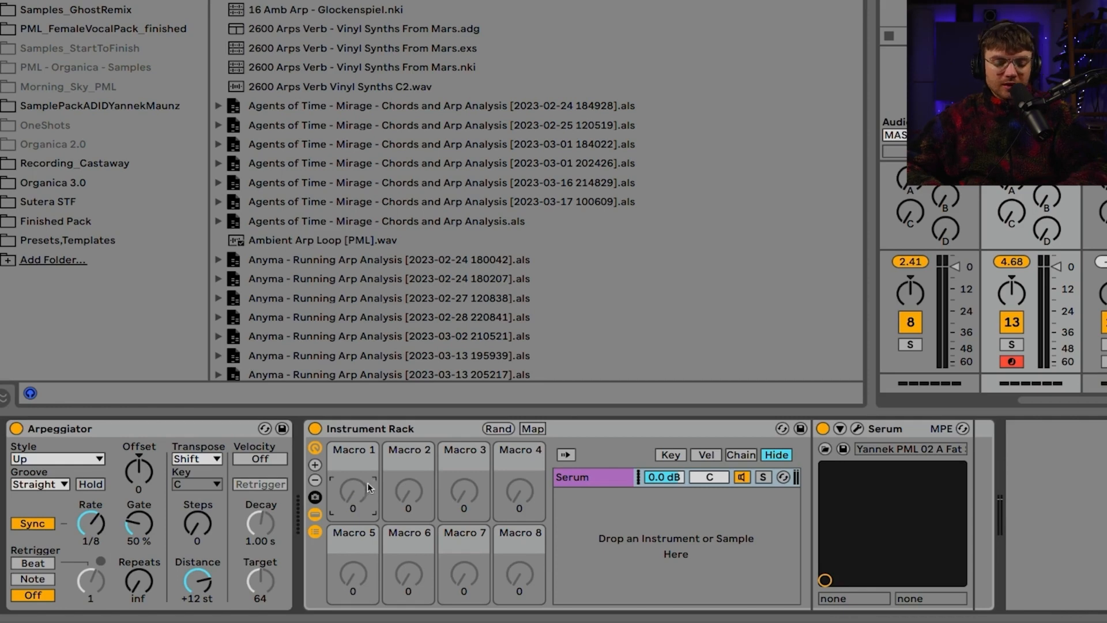
left_click(571, 479)
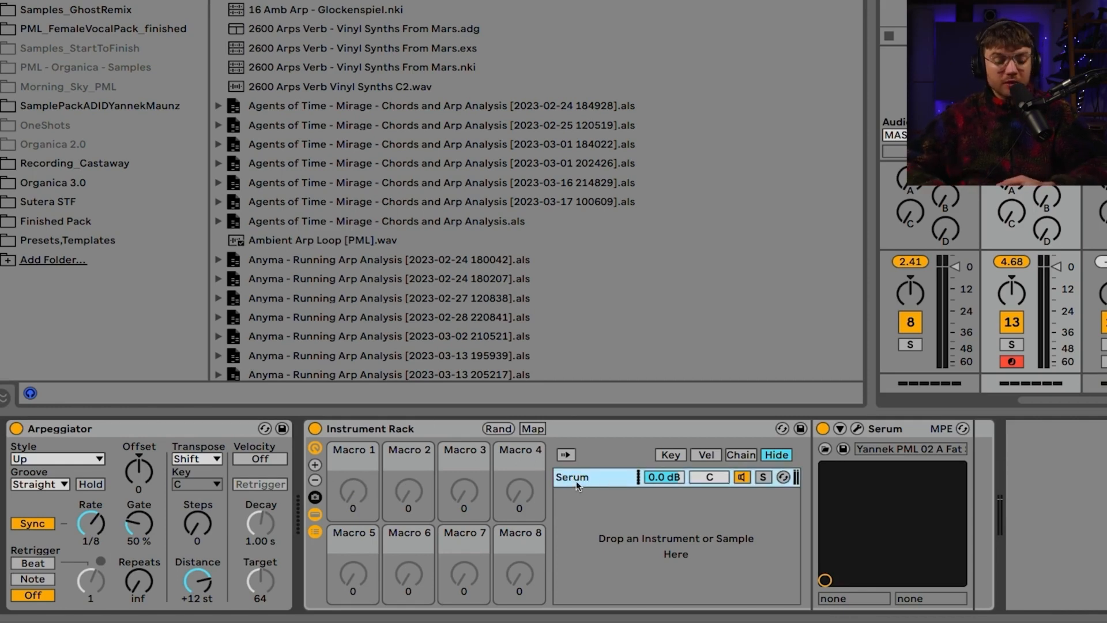
Expose Serum's Fil Cutoff as a configured device parameter and map it to Macro 1 of the rack
left_click(840, 429)
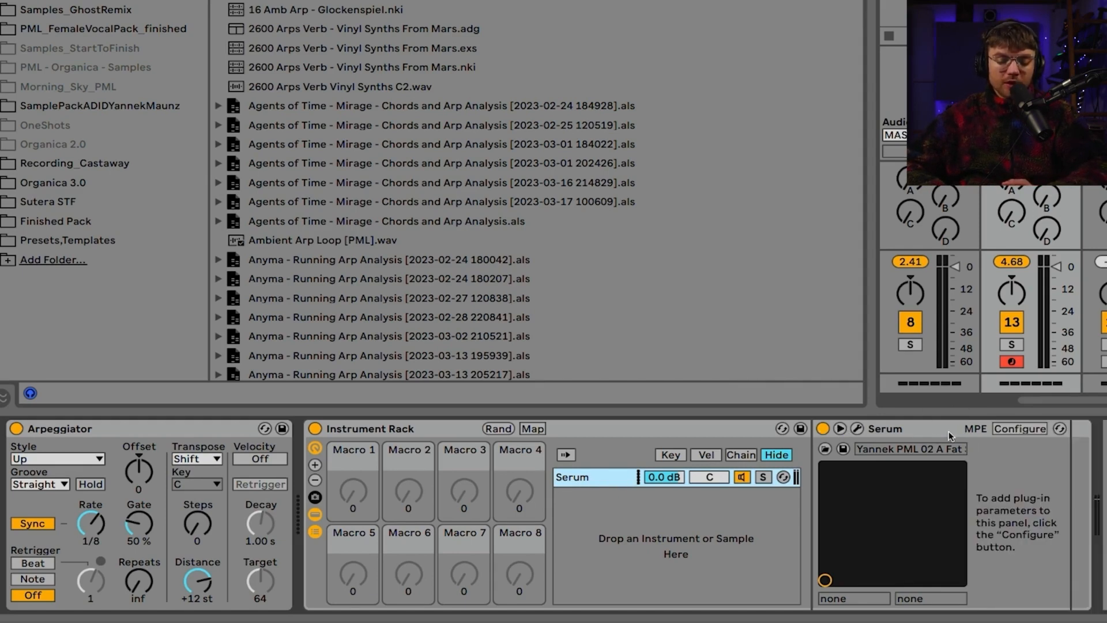
left_click(1018, 427)
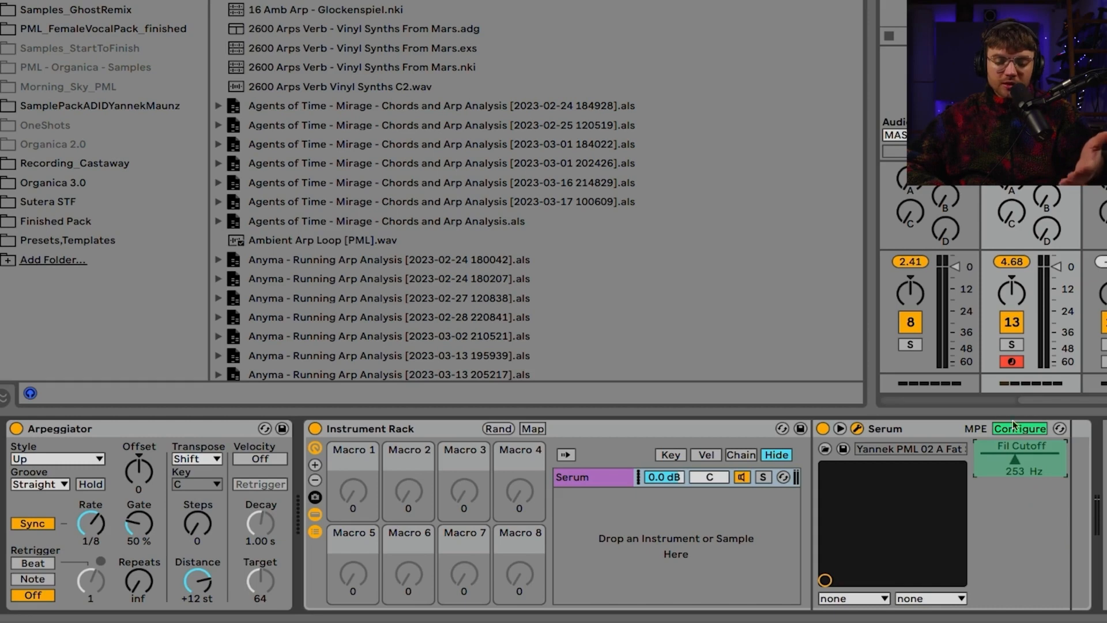
left_click(1018, 431)
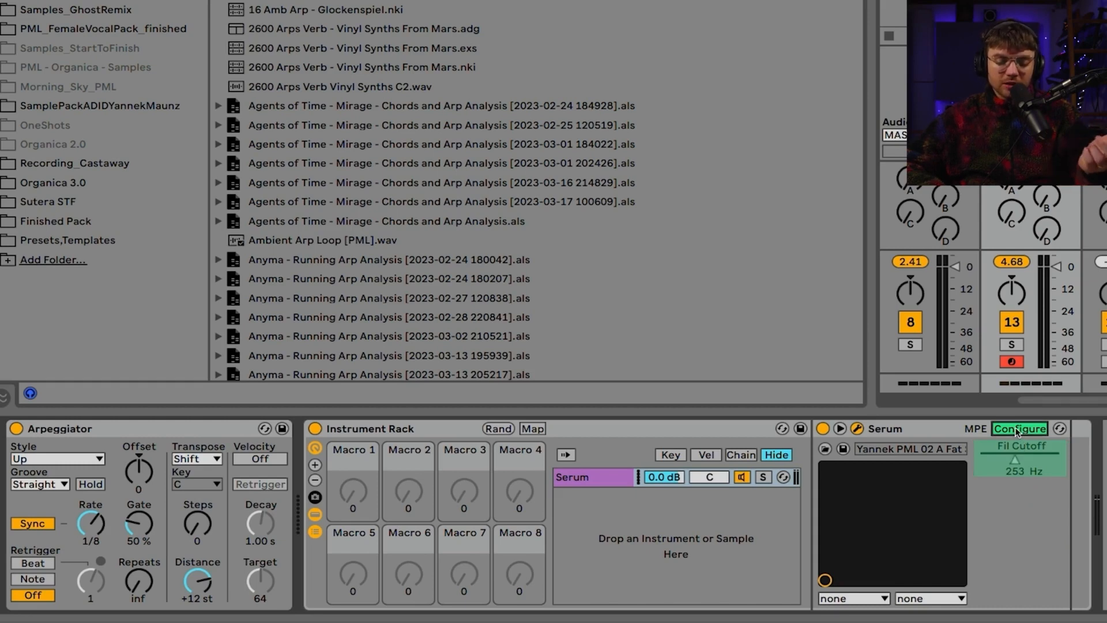
right_click(1017, 458)
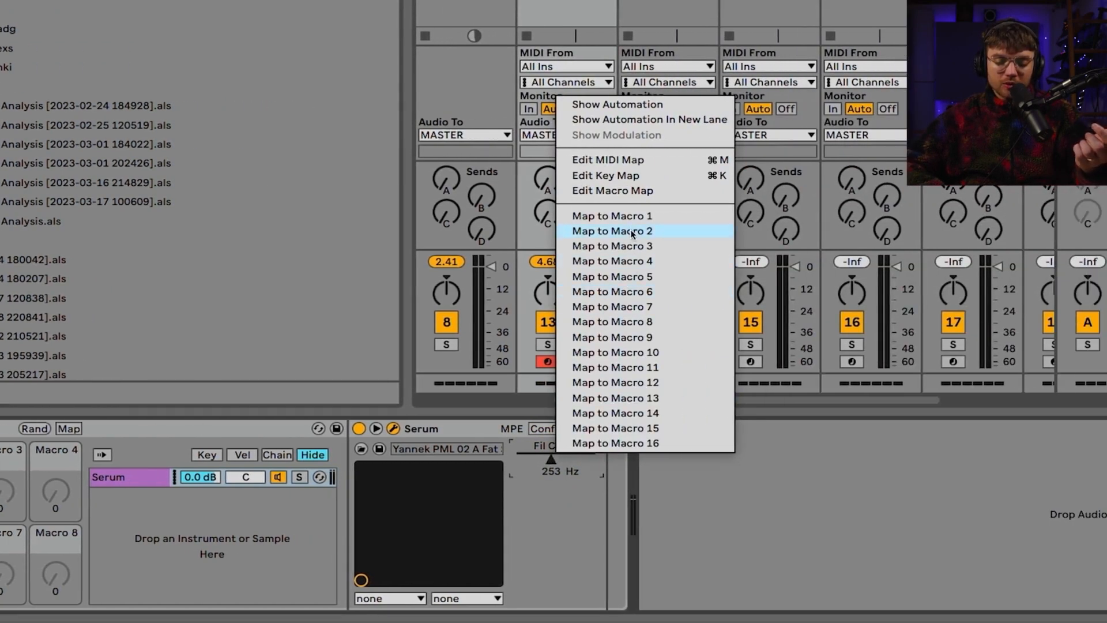
left_click(631, 230)
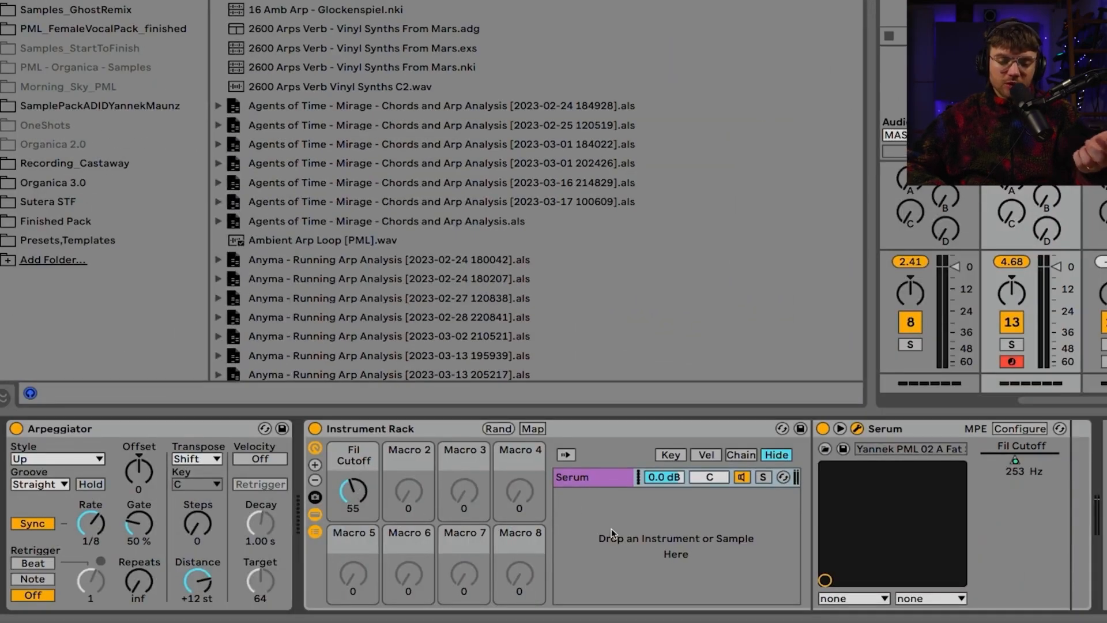
Find the Glue Compressor in the browser and add it after the Instrument Rack on the 02 A Fat Stab track
left_click(605, 484)
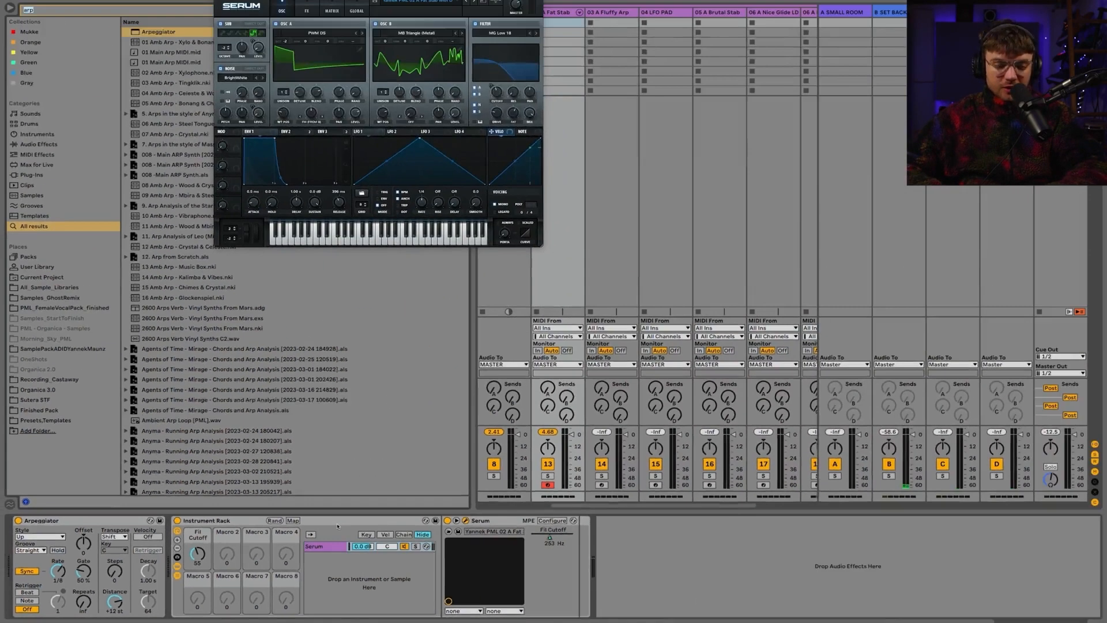
type("glu")
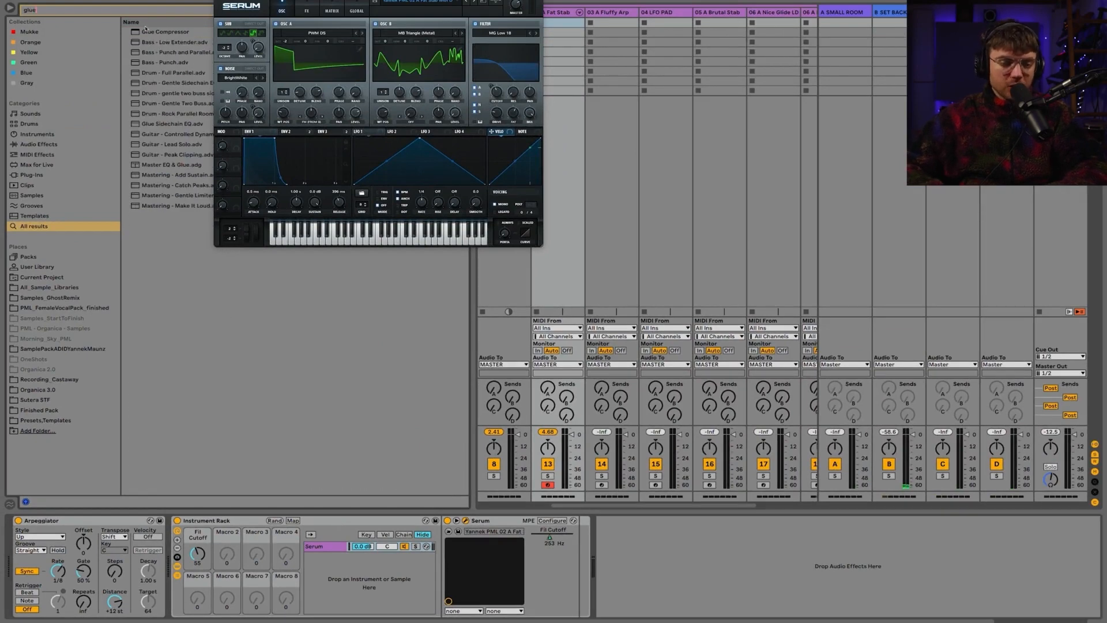
type("e")
double_click(145, 31)
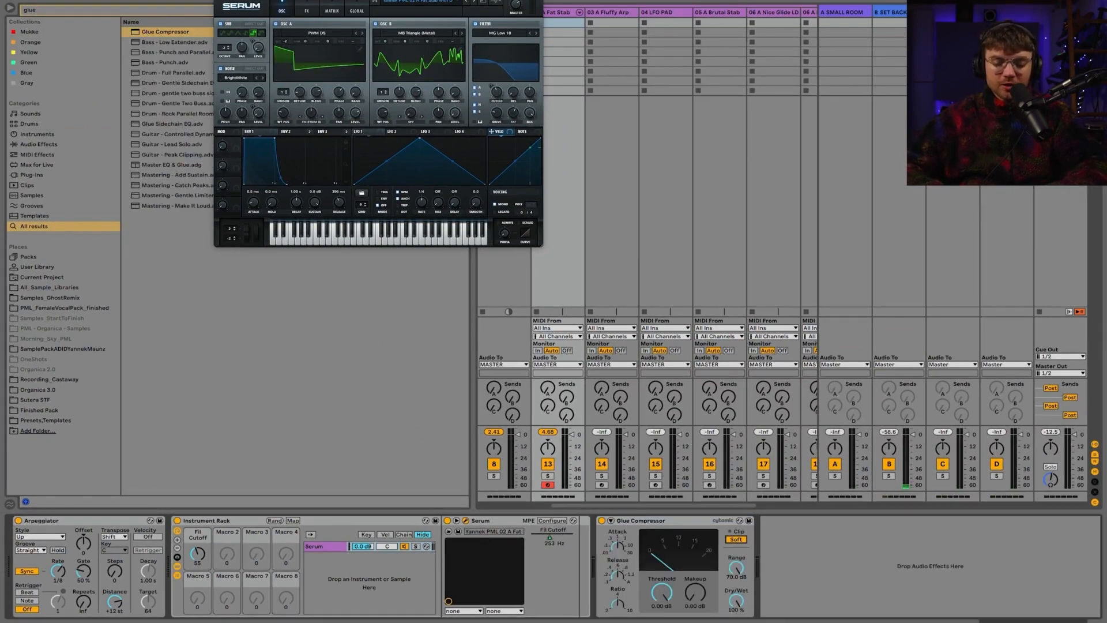
Reset the track's peak level, set the Arpeggiator rate to 1/12, and lower the Fil Cutoff macro to 48
left_click(549, 432)
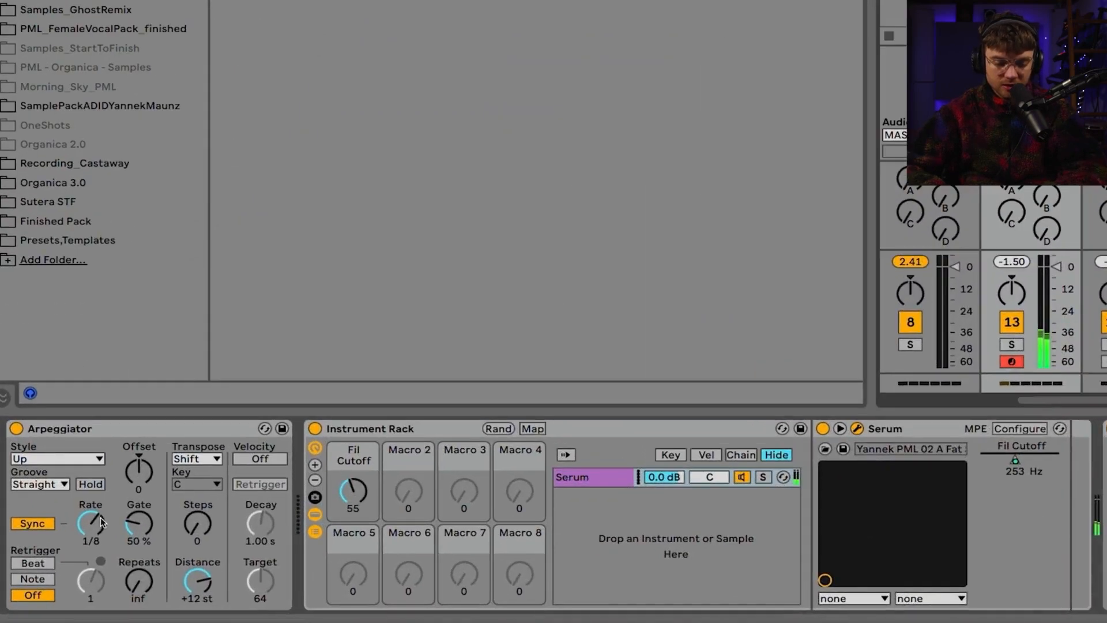
left_click_drag(90, 527, 90, 539)
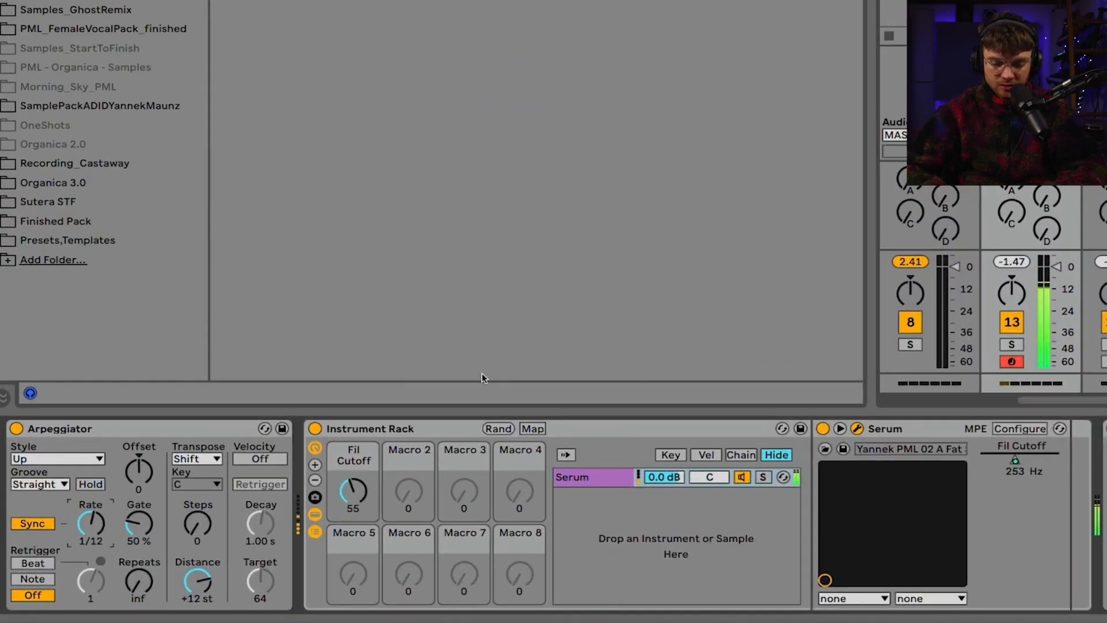
left_click(369, 501)
mouse_move(369, 501)
left_mouse_down()
mouse_move(369, 475)
mouse_move(369, 523)
mouse_move(369, 497)
mouse_move(369, 510)
left_mouse_up()
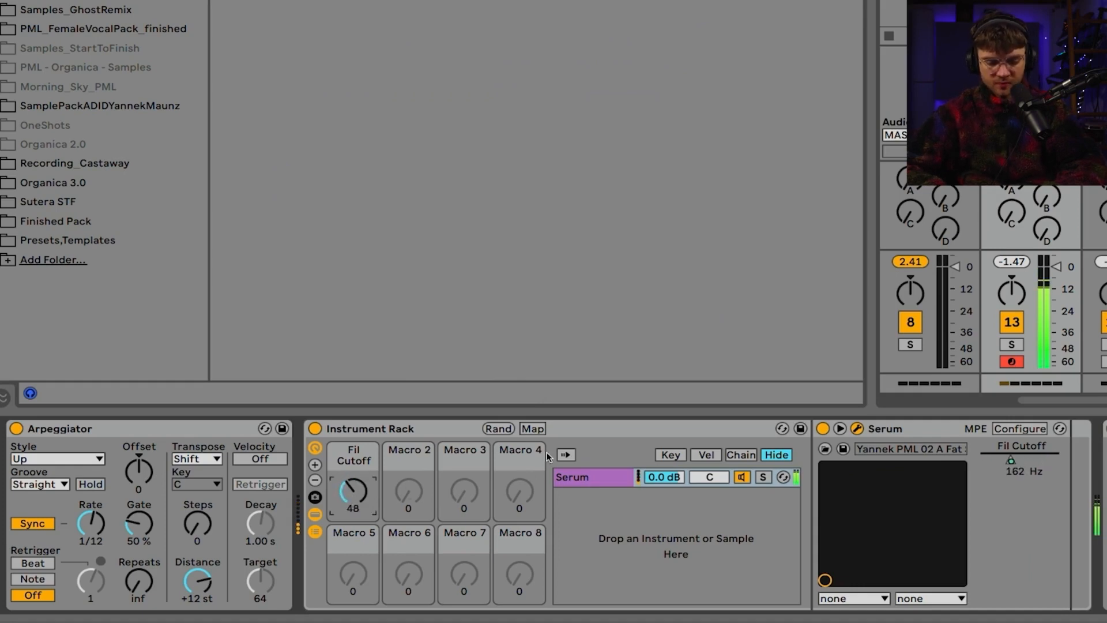
Duplicate the Serum chain in the Instrument Rack, and reposition and enlarge the copy's Serum window
left_click(611, 478)
key("ctrl+d")
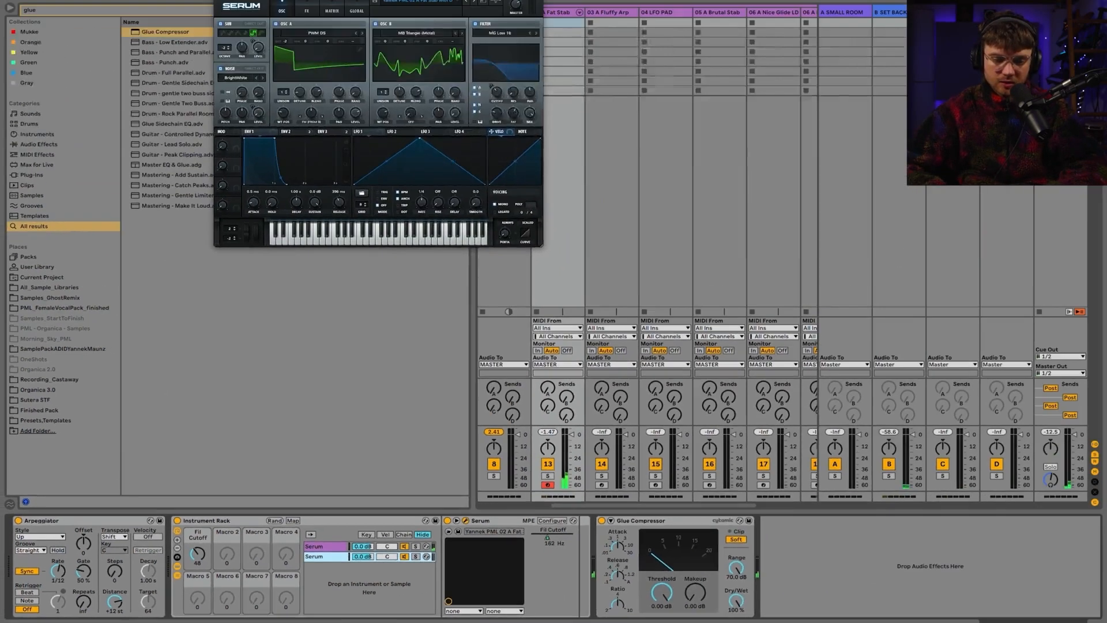
left_click_drag(620, 51, 627, 54)
left_click_drag(442, 0, 312, 34)
left_click(86, 33)
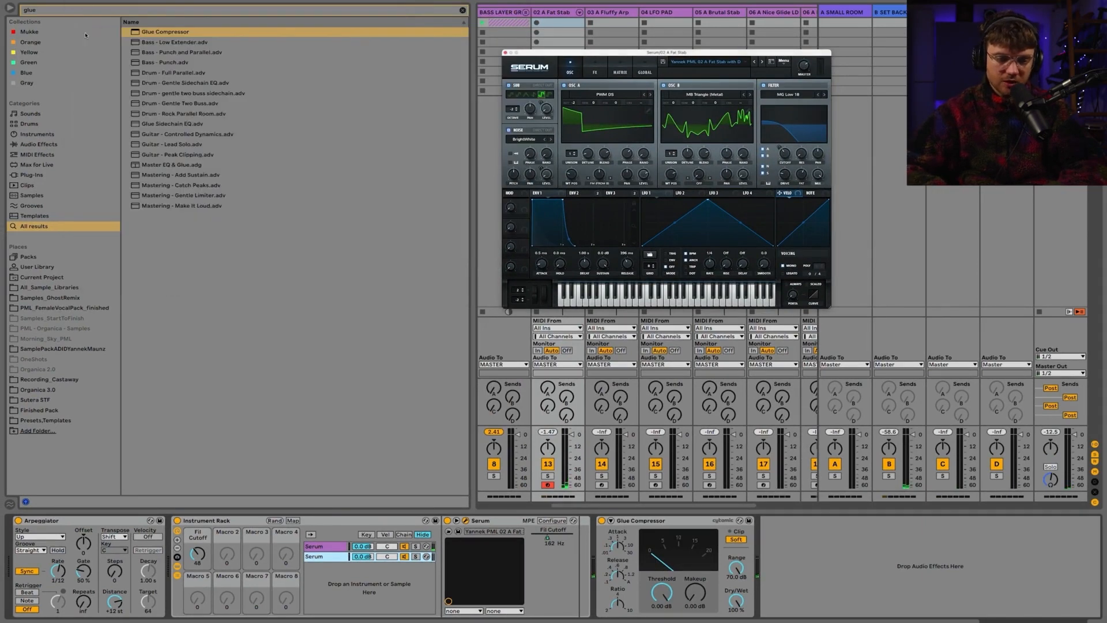
left_click_drag(638, 55, 375, 37)
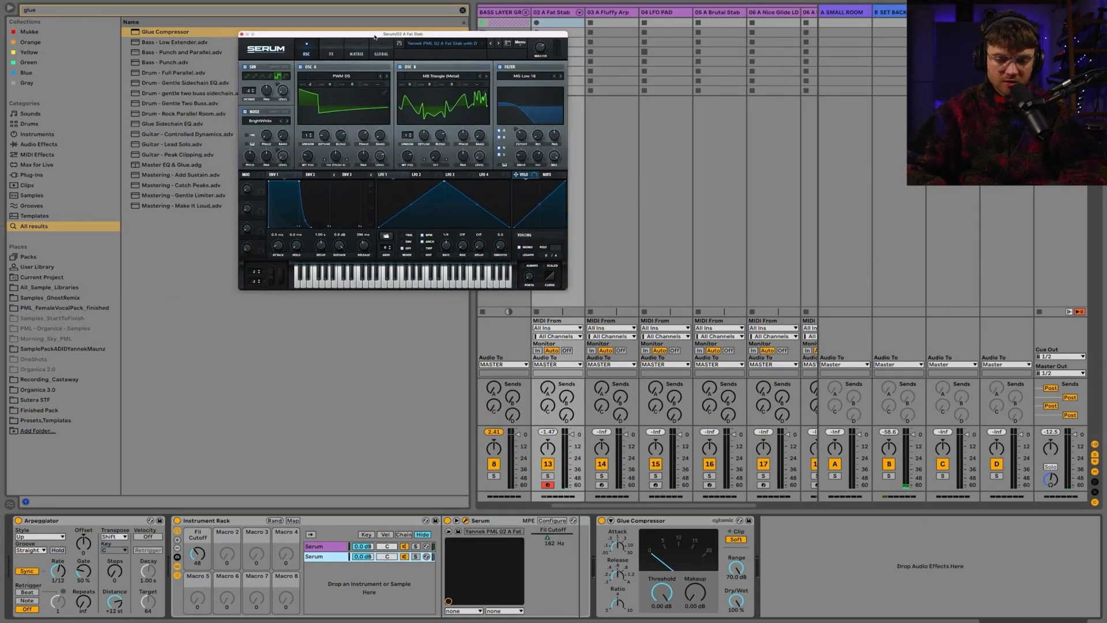
left_click_drag(566, 290, 654, 356)
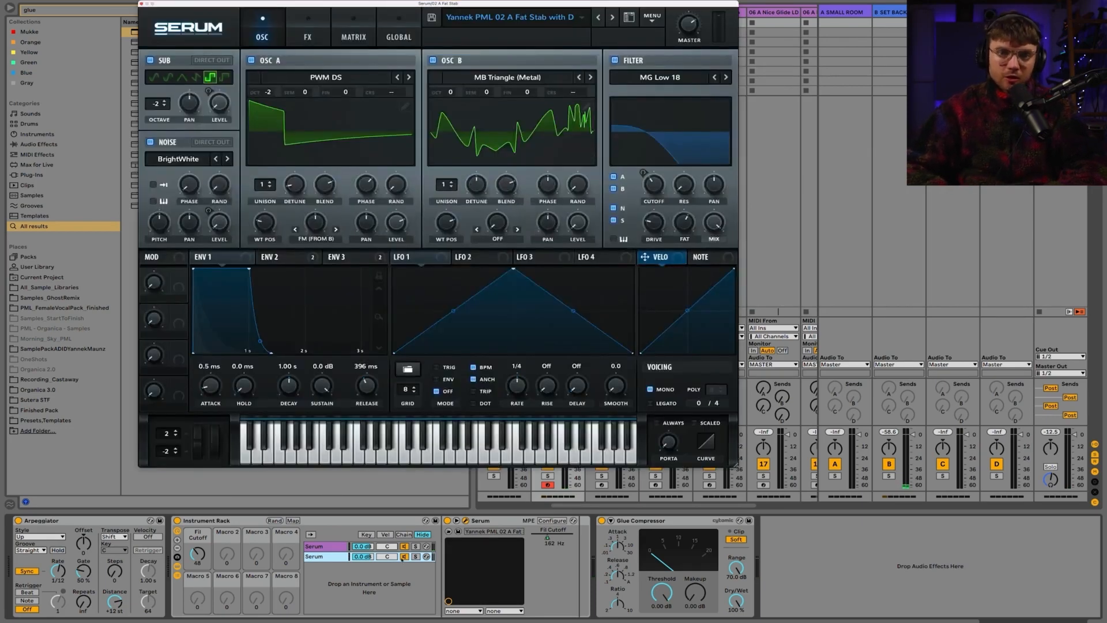
Compare the two Serum chains by deactivating the first one, reactivating it, and deactivating the second one
left_click(404, 546)
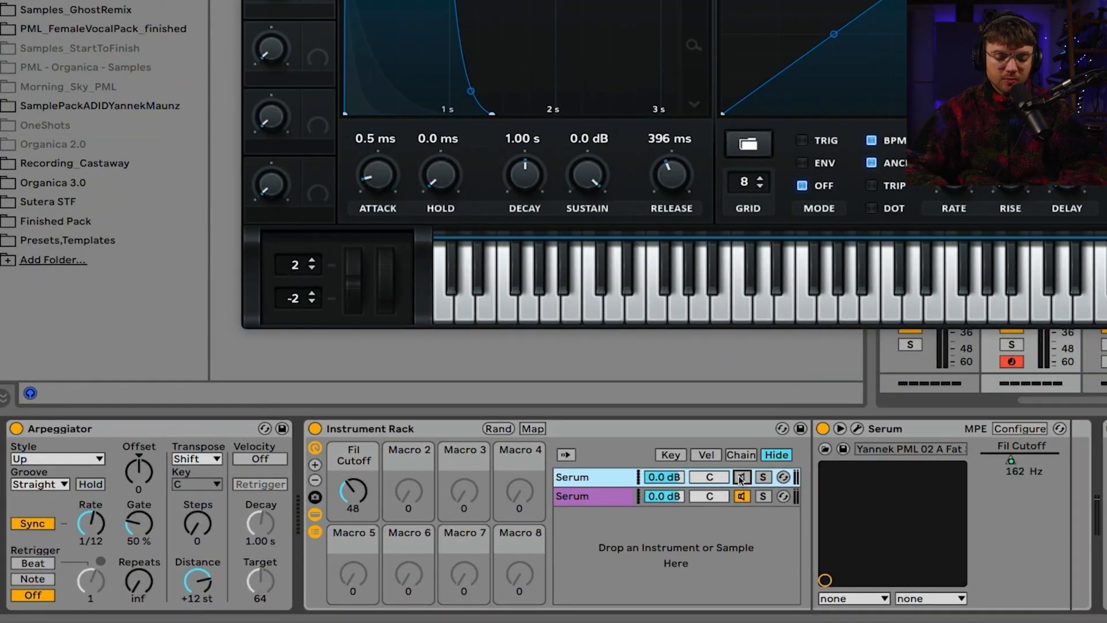
left_click(621, 499)
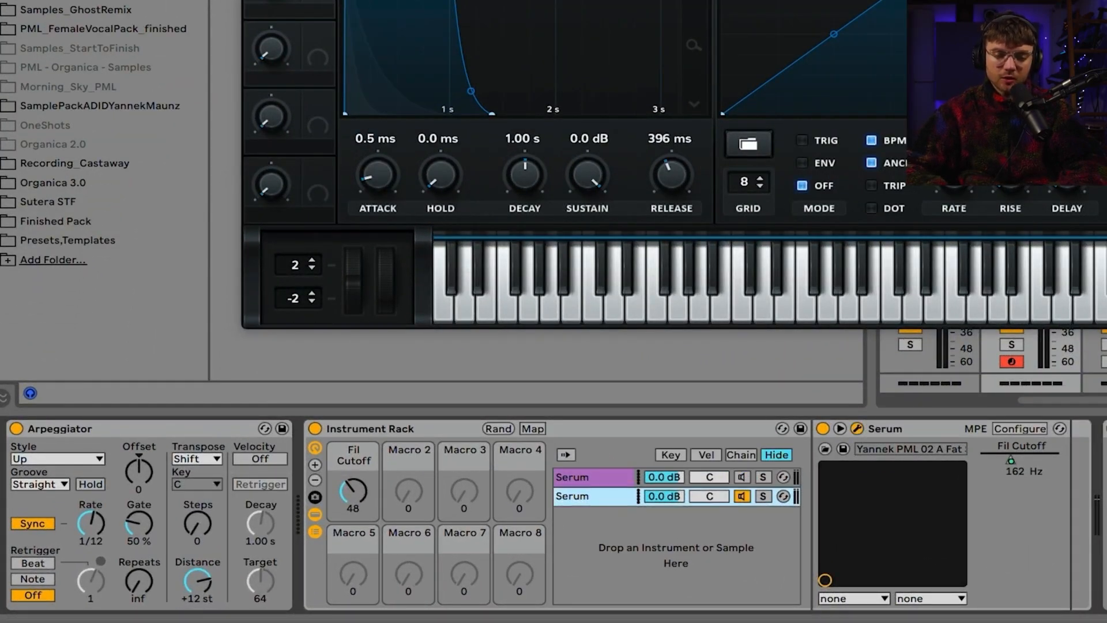
left_click(740, 481)
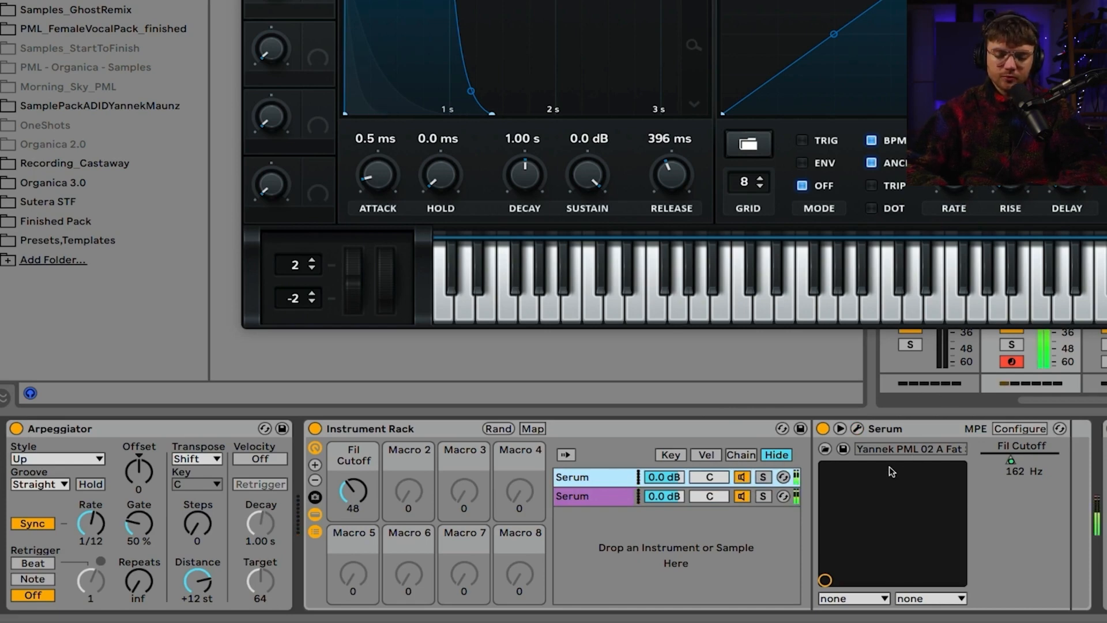
left_click(742, 496)
left_click(610, 481)
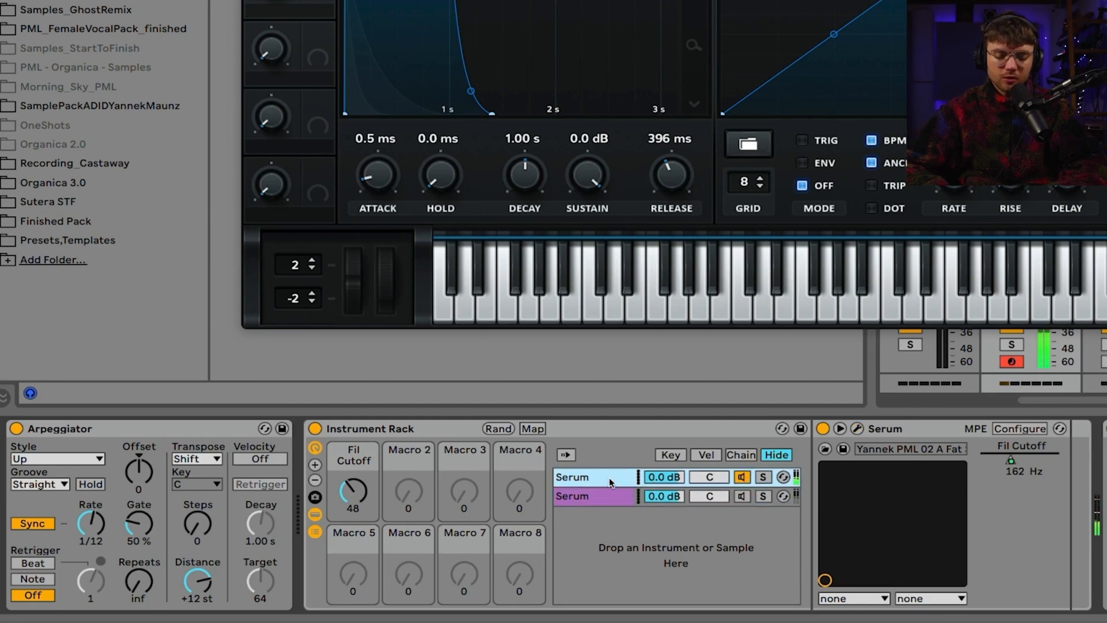
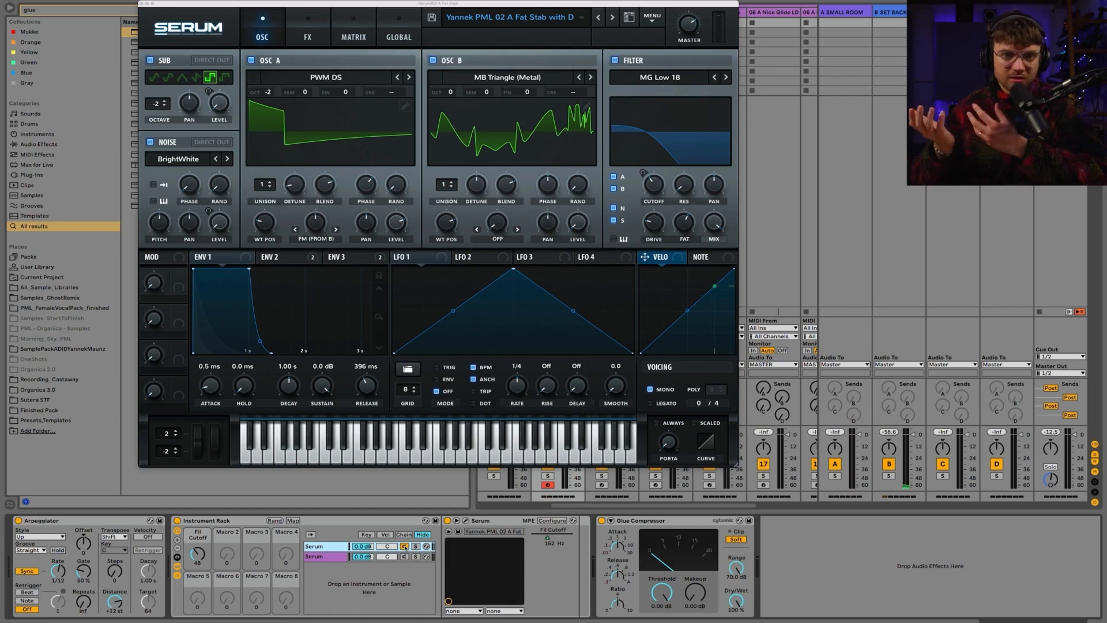
Load the PML LD Acid Theme preset from Melodic Techno Vol. 2 - Dimensions into the second chain's Serum, keeping the first chain muted meanwhile
left_click(337, 557)
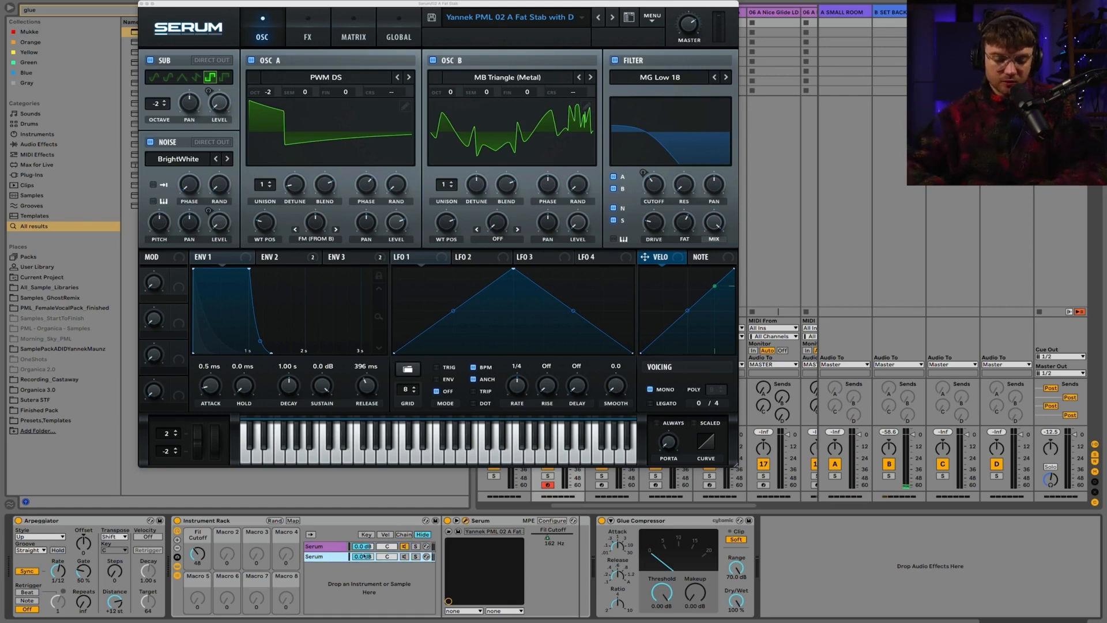
left_click(404, 546)
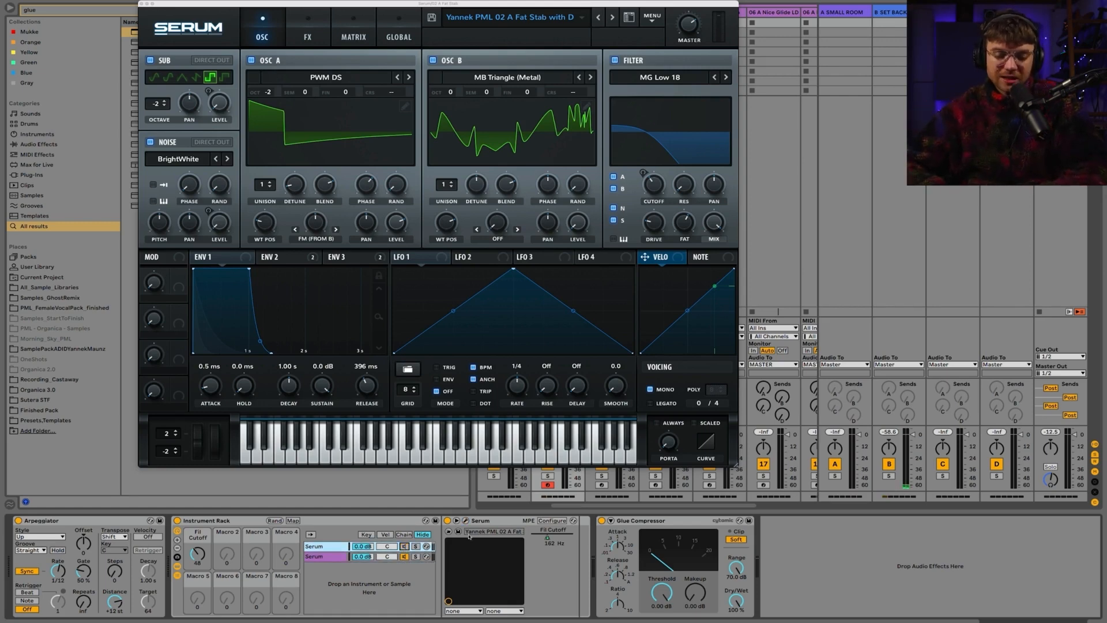
key("Down")
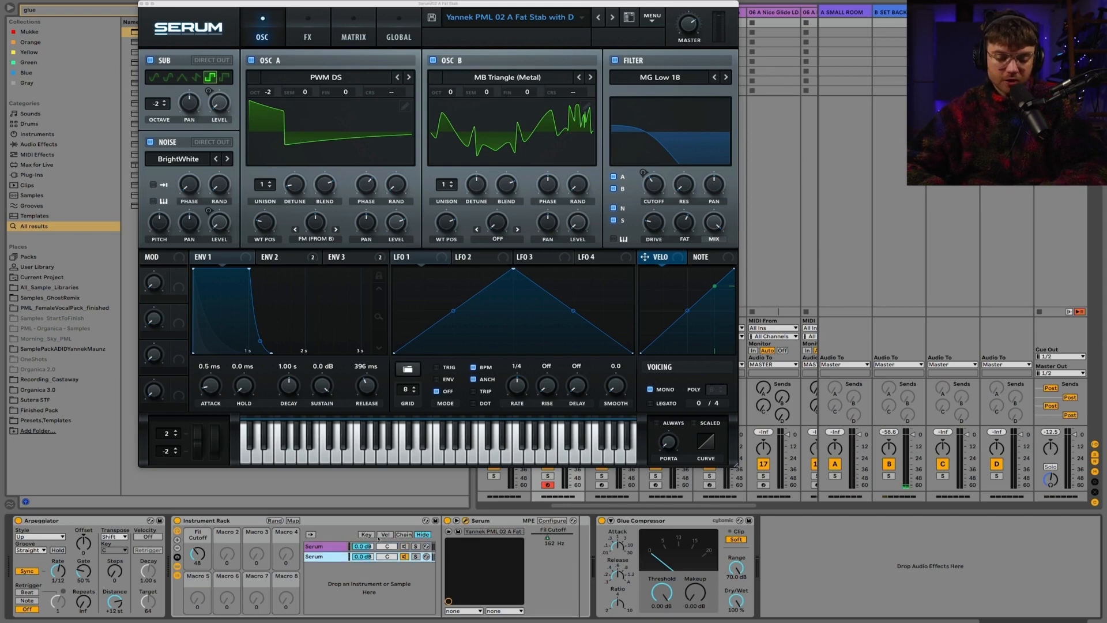
left_click(531, 25)
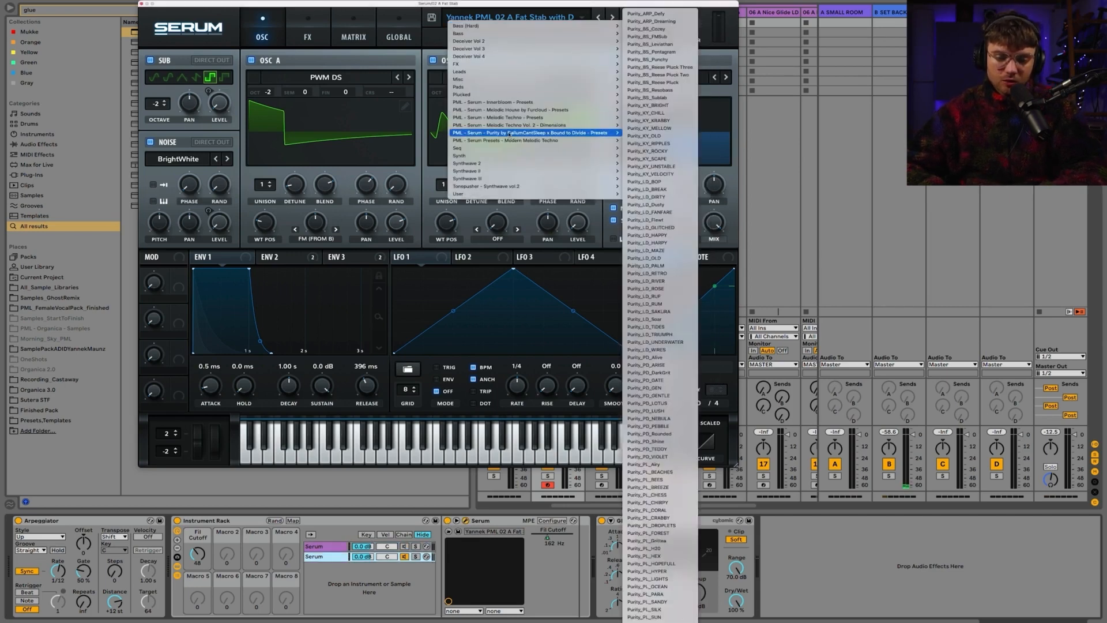
mouse_move(510, 130)
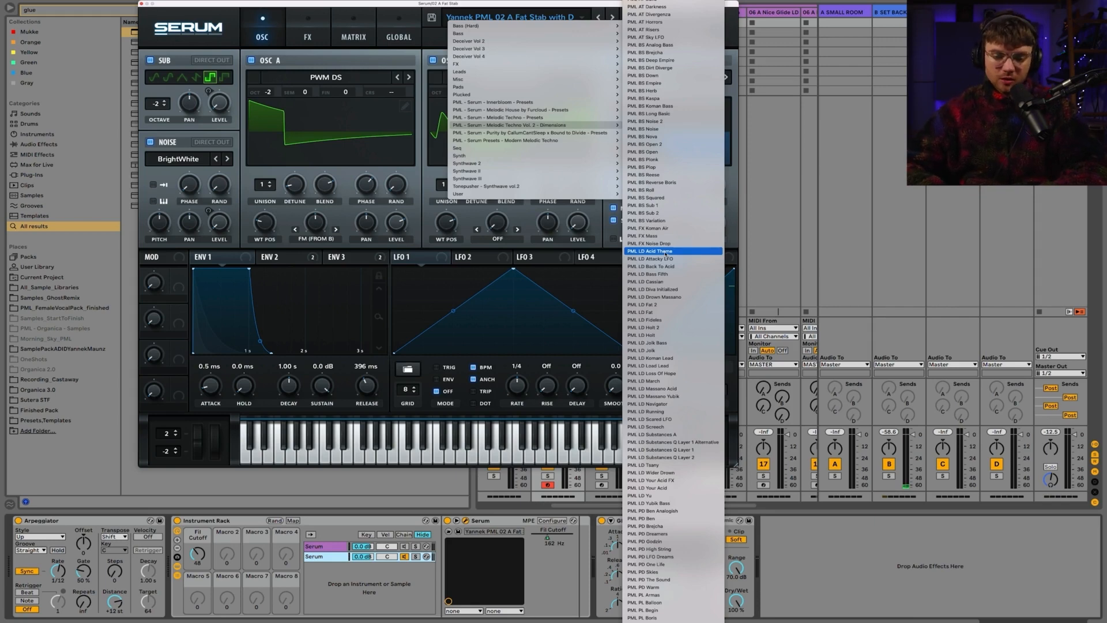
left_click(643, 251)
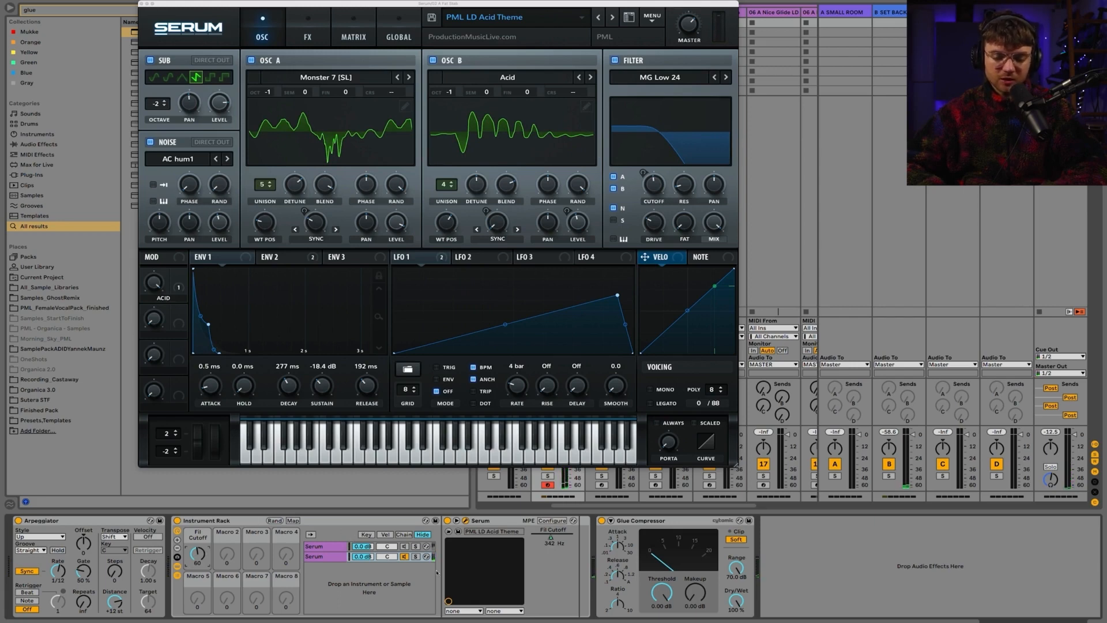
left_click(405, 547)
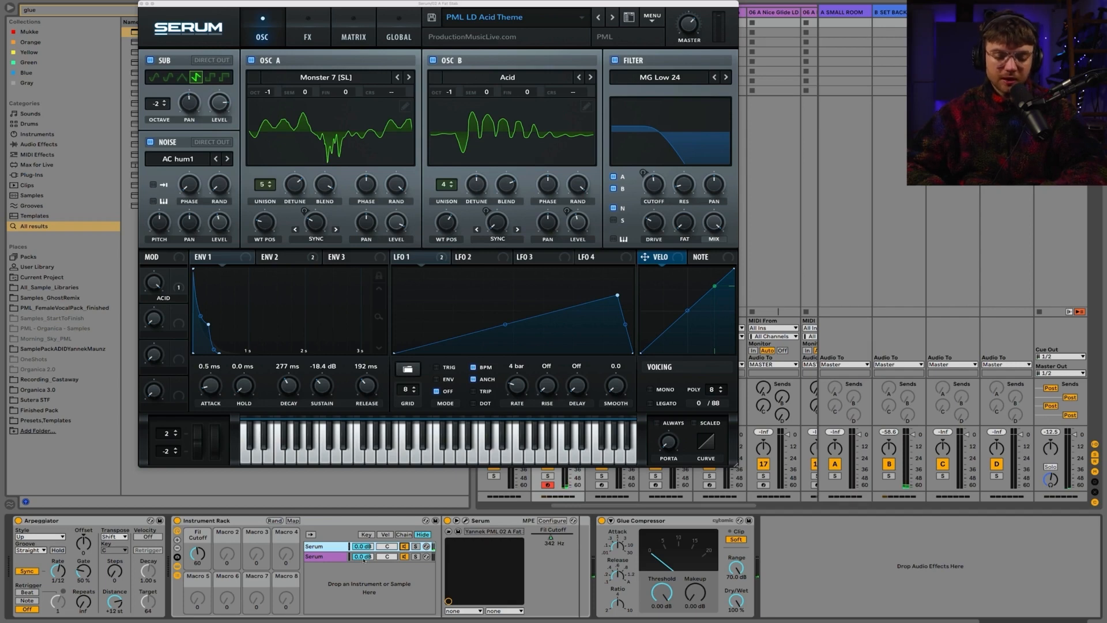
Lower the second chain's volume to -8.4 dB and rename the two chains Main Layer and Second Layer
left_click_drag(363, 558, 364, 562)
left_click(314, 547)
key("super+r")
key("BackSpace")
type("Main Layer")
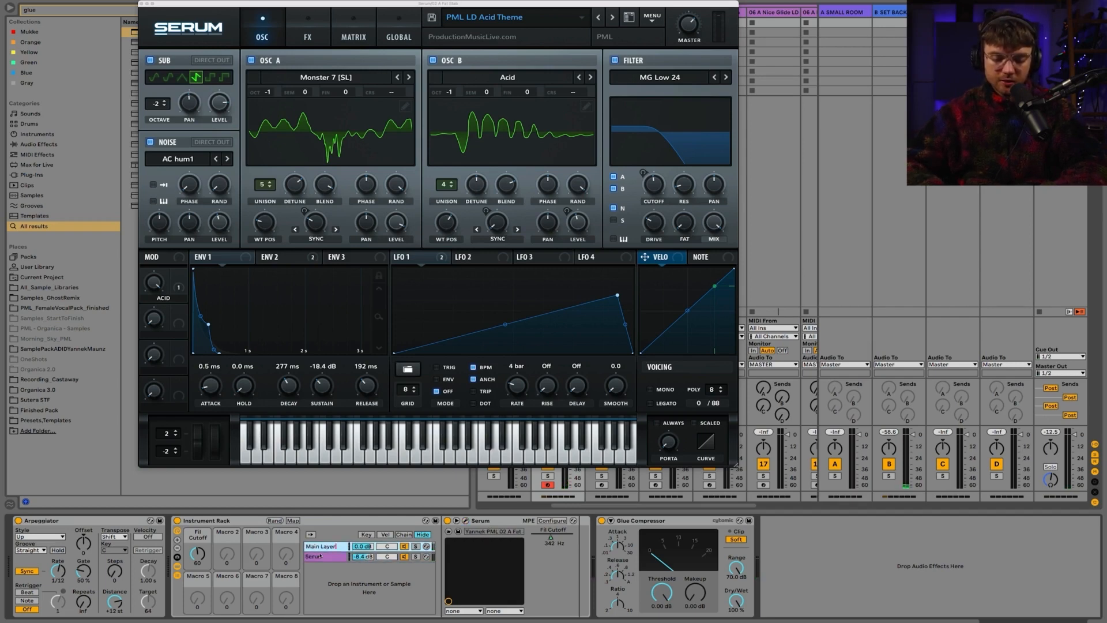
key("Tab")
type("Seco")
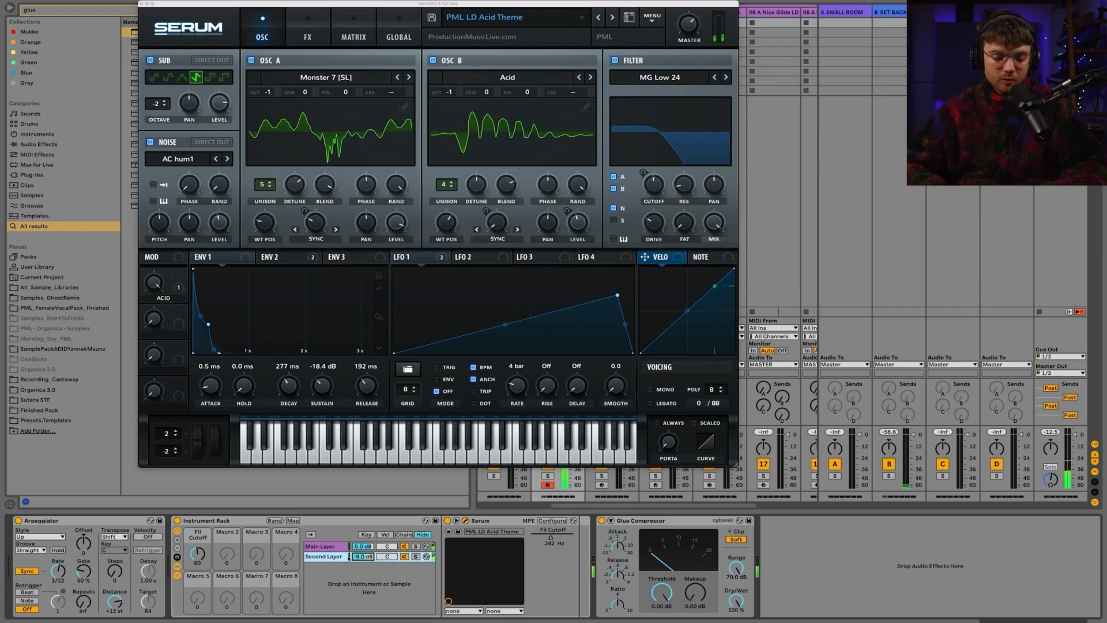
Lower the Fil Cutoff macro to 46, duplicate the Second Layer chain and mute the original
mouse_move(201, 558)
left_mouse_down()
mouse_move(201, 534)
mouse_move(198, 568)
left_mouse_up()
left_click(318, 557)
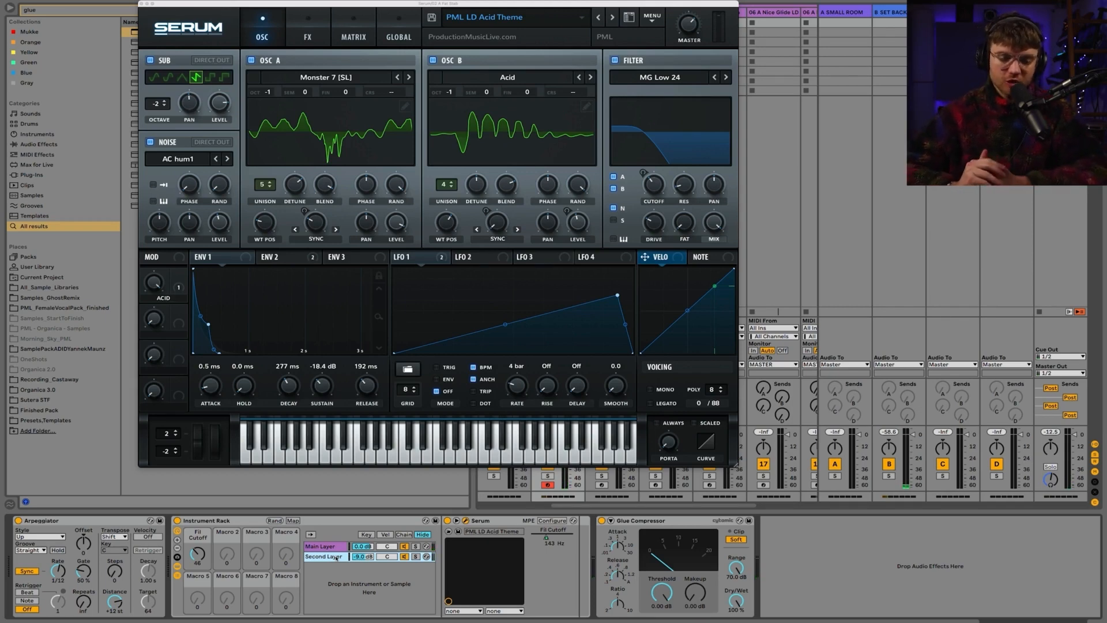
key("ctrl+d")
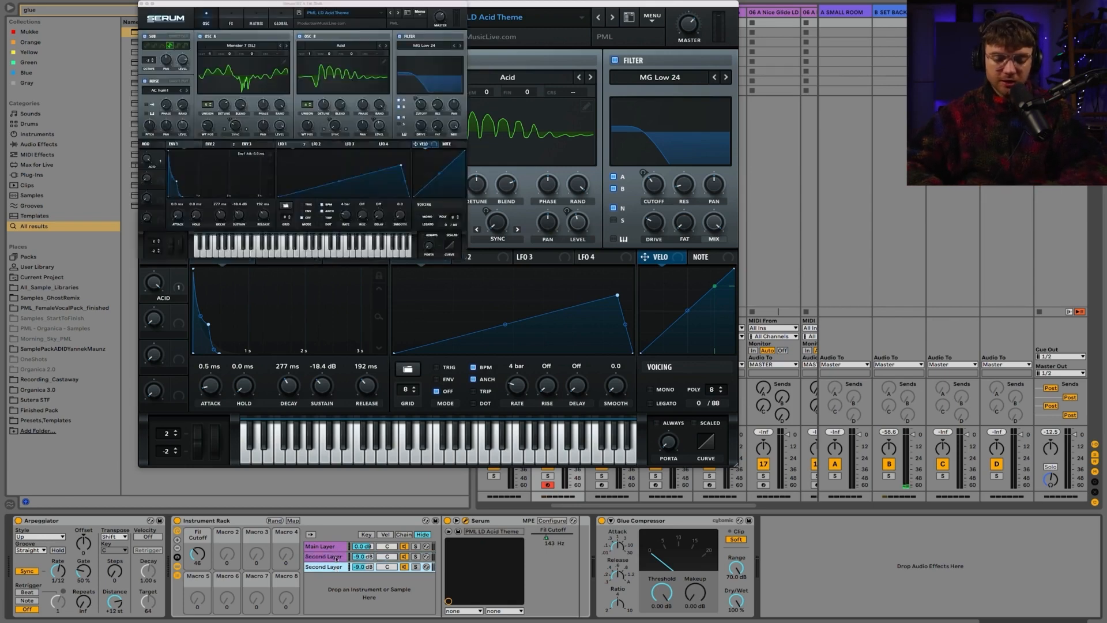
left_click(406, 557)
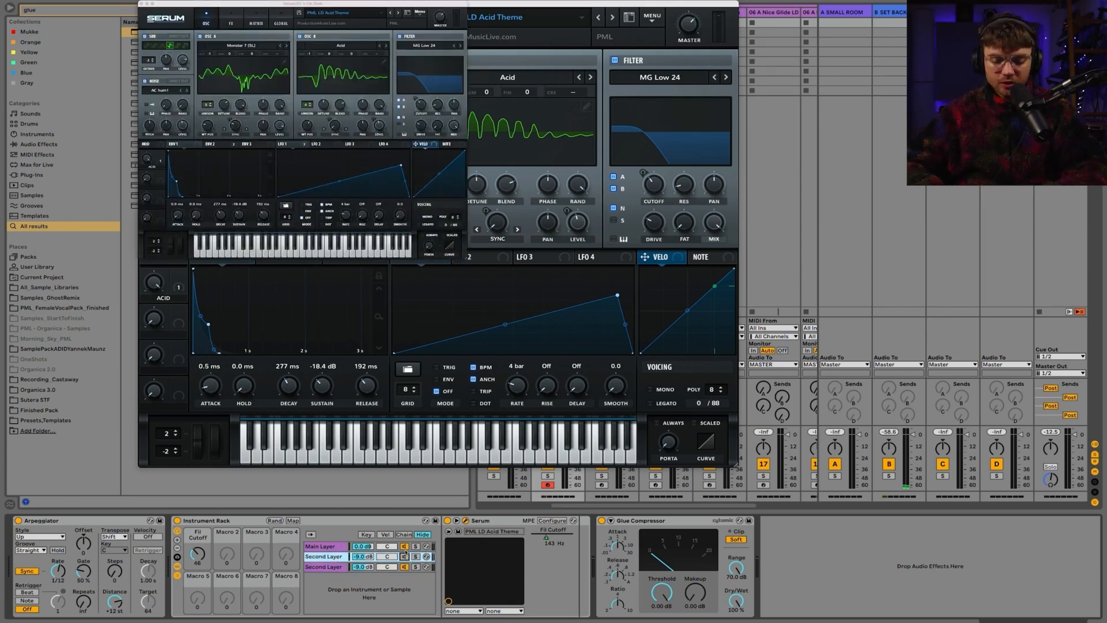
Rename the duplicated chain as Third Layer
left_click(328, 567)
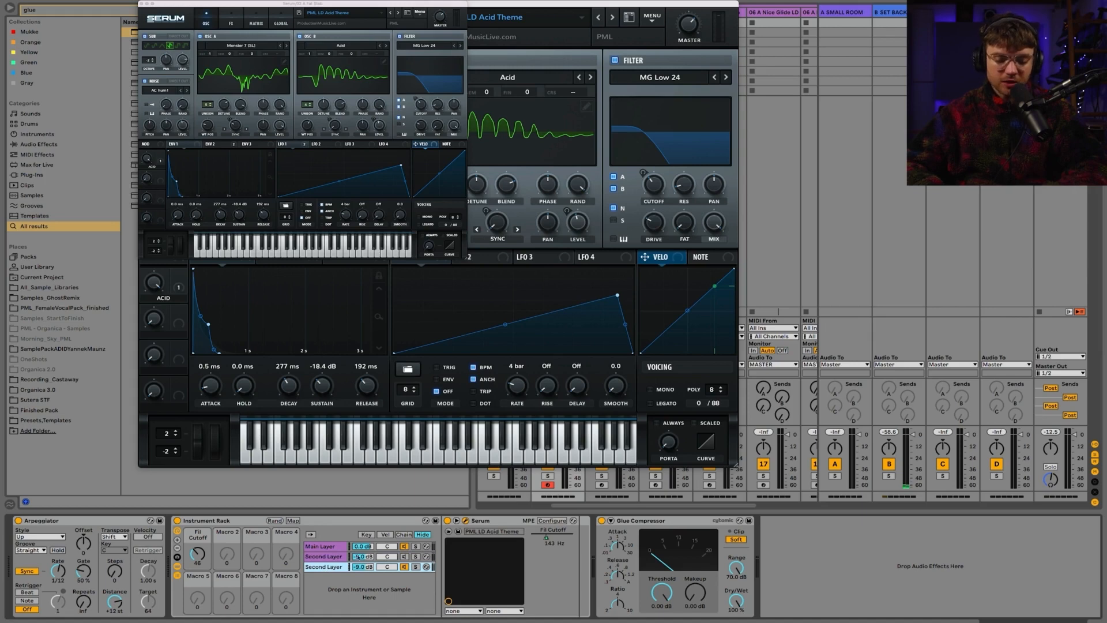
key("super+r")
left_click(327, 567)
left_click_drag(328, 567, 280, 568)
type("Third")
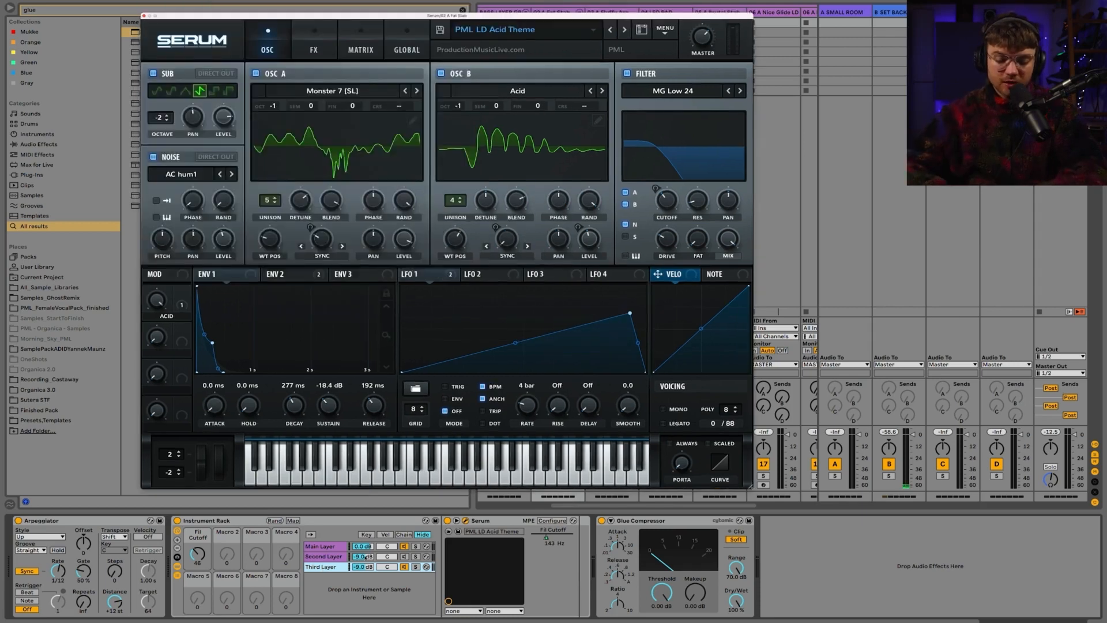
Set the Third Layer chain's volume to 0 dB and load the PML LD Attacky LFO preset while it is soloed
double_click(361, 567)
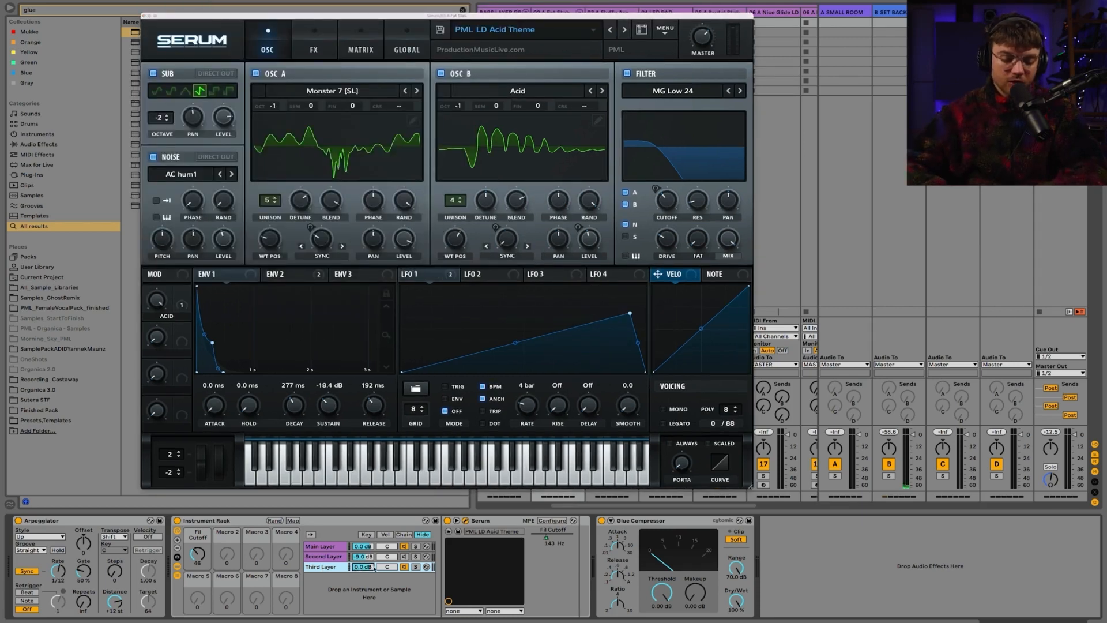
left_click(414, 567)
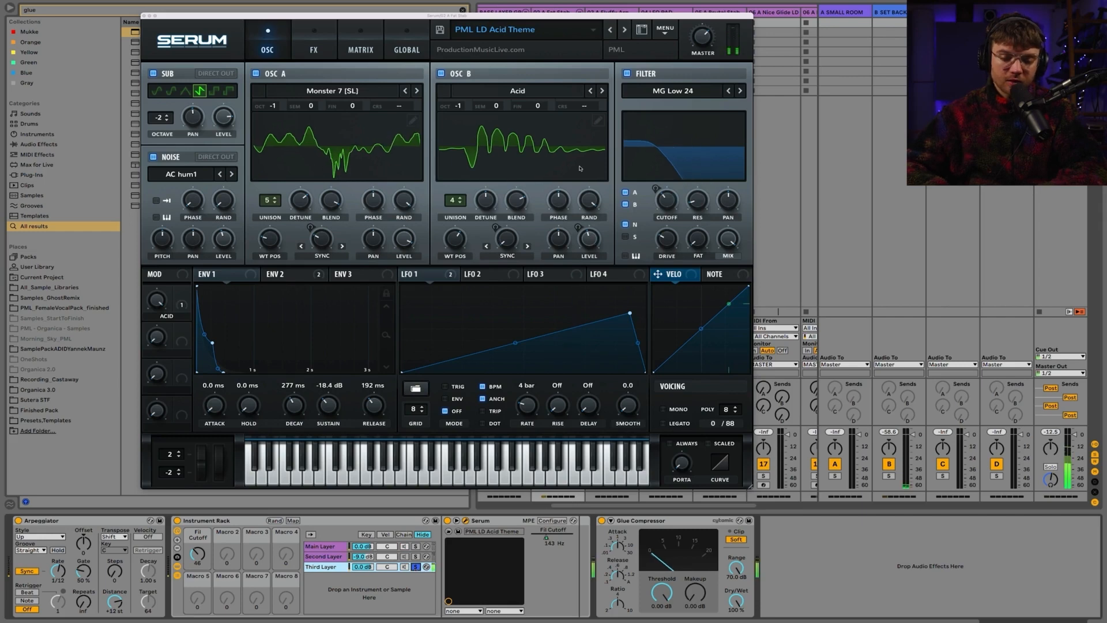
left_click(624, 29)
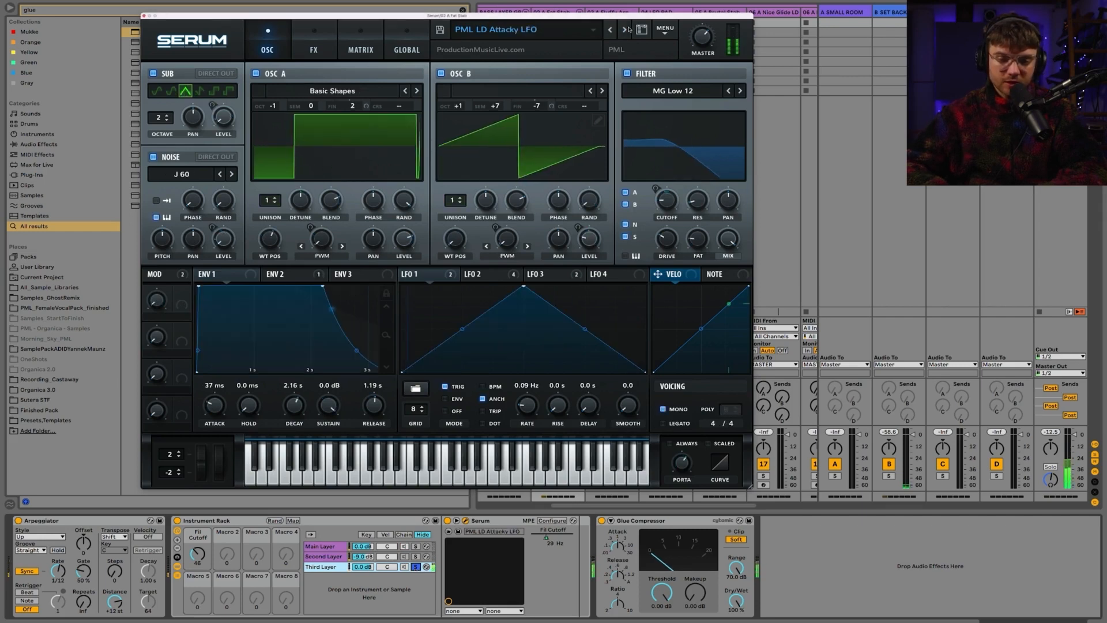
left_click(416, 567)
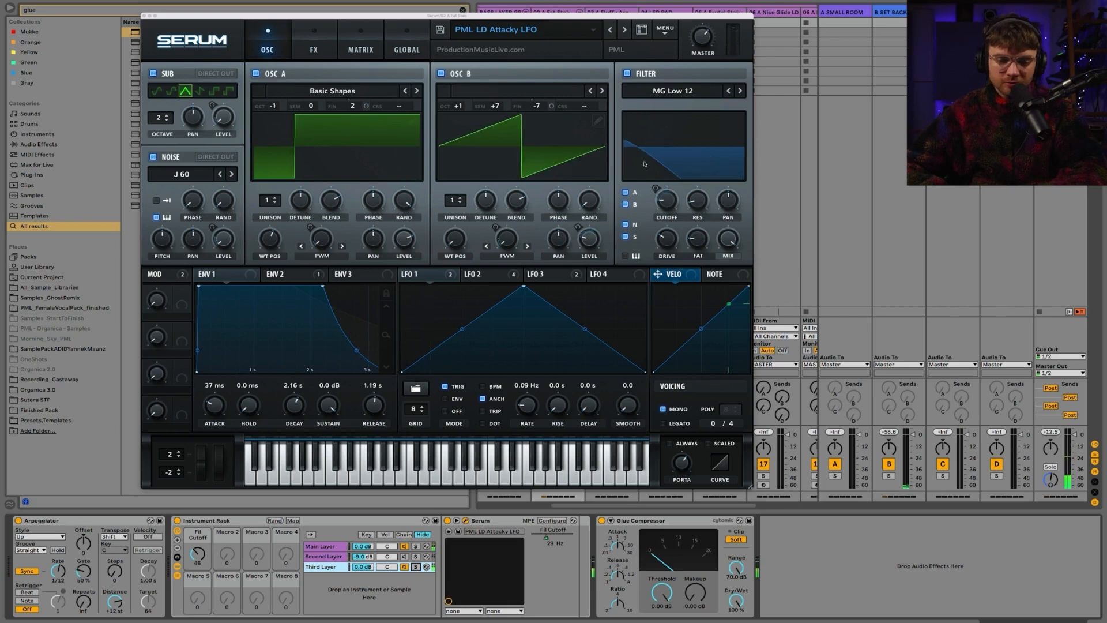
Load the PML LD Bass Fifth preset for the Third Layer, and set that layer to -14.6 dB and the Second Layer to -13.7 dB
left_click(624, 34)
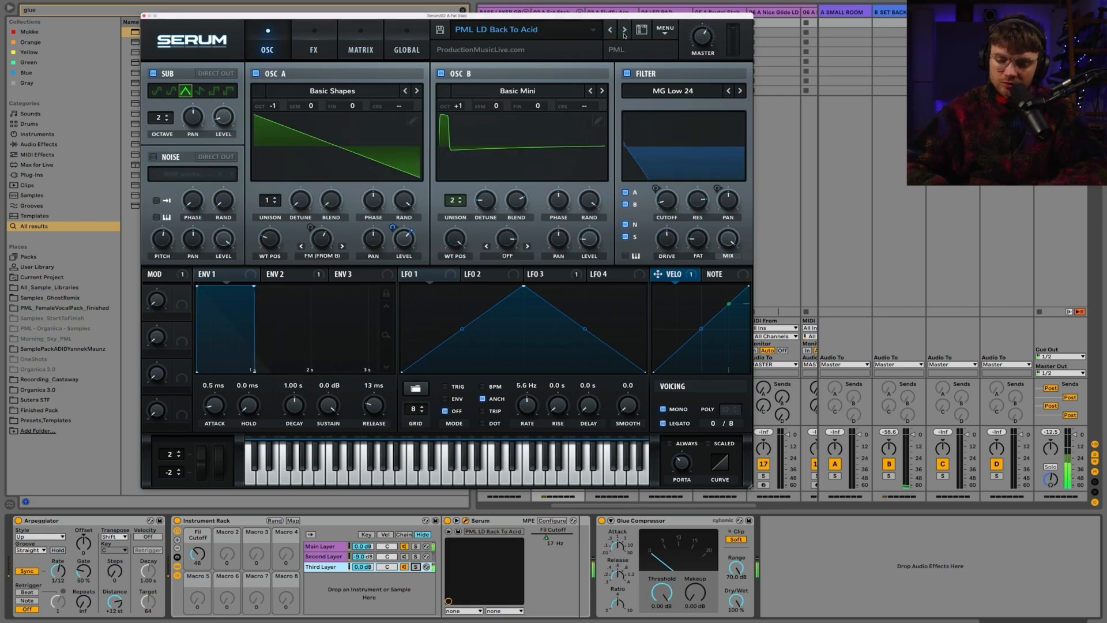
left_click(623, 33)
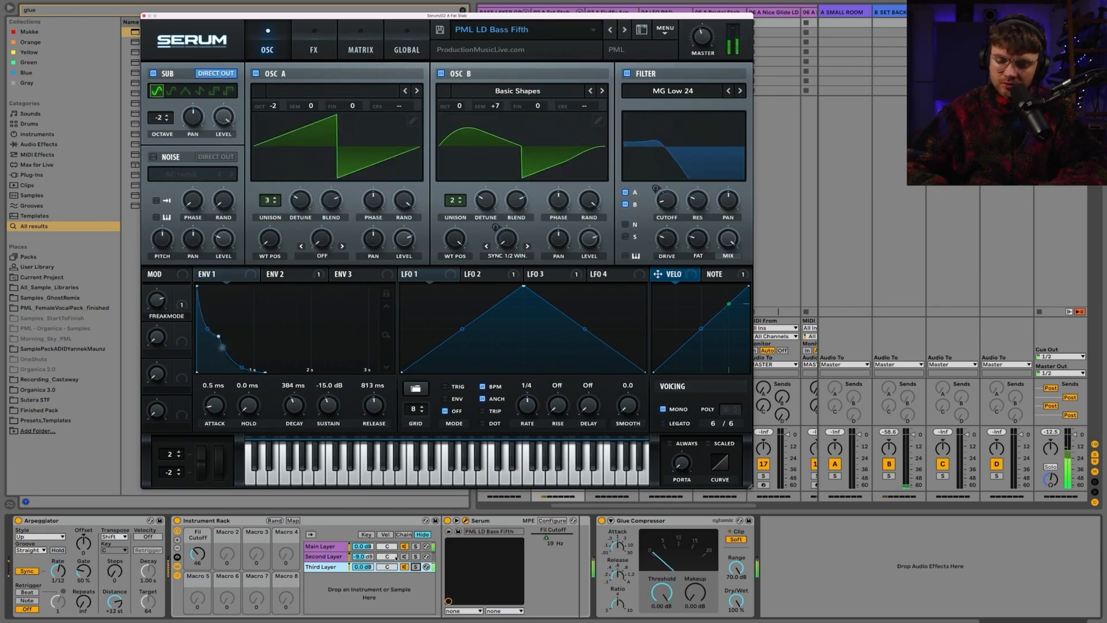
left_click_drag(366, 567, 366, 588)
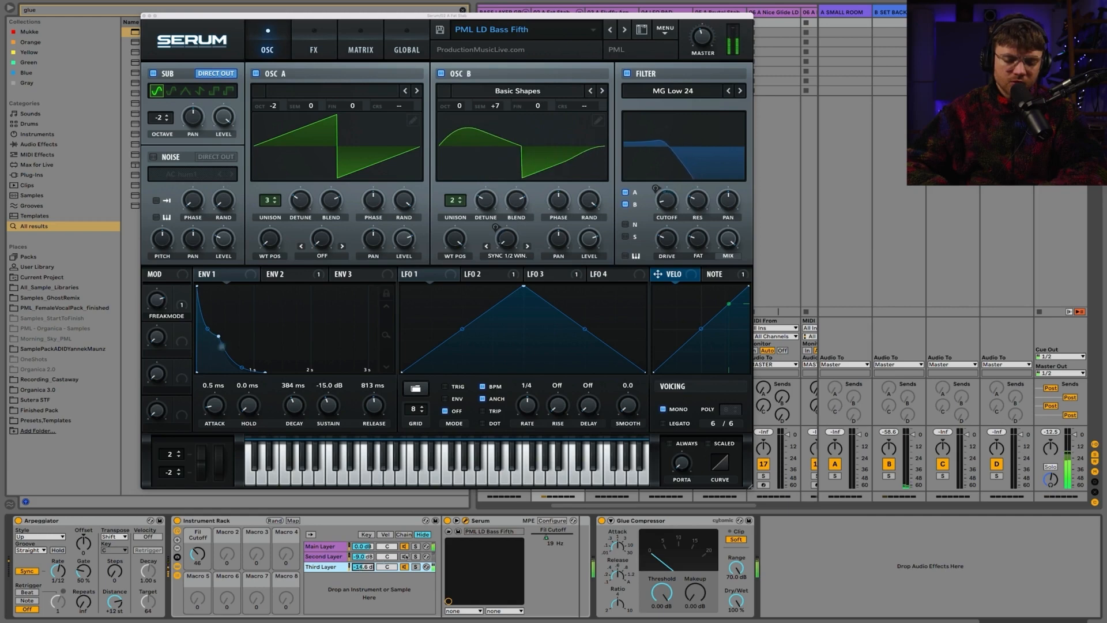
left_click(405, 557)
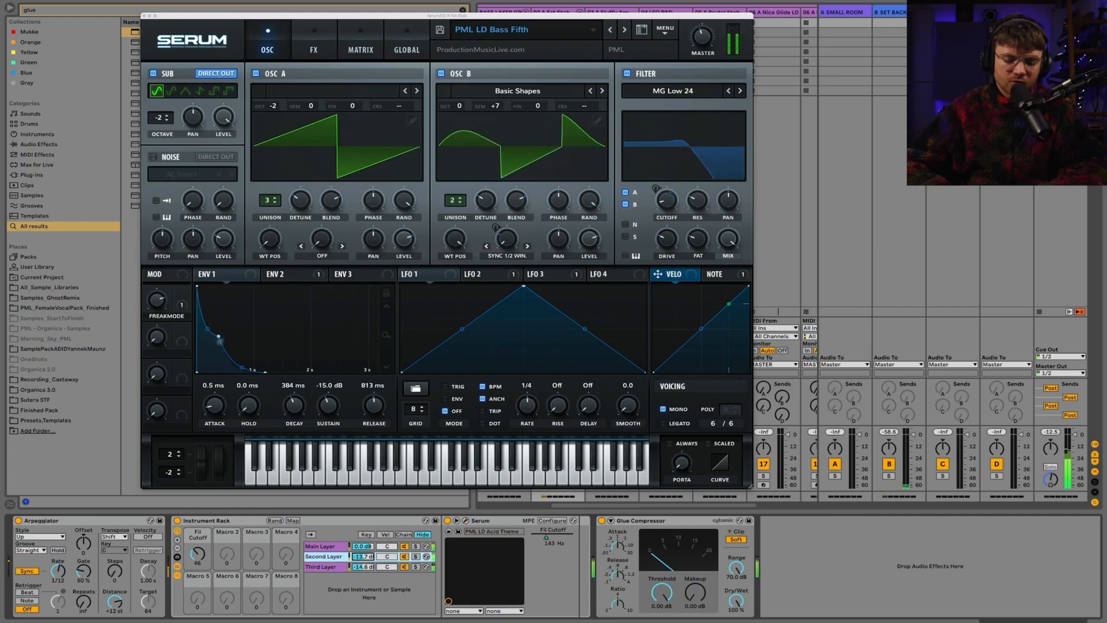
Search the device library for "eq" and insert EQ Eight between the Instrument Rack and the Glue Compressor
left_click(326, 567)
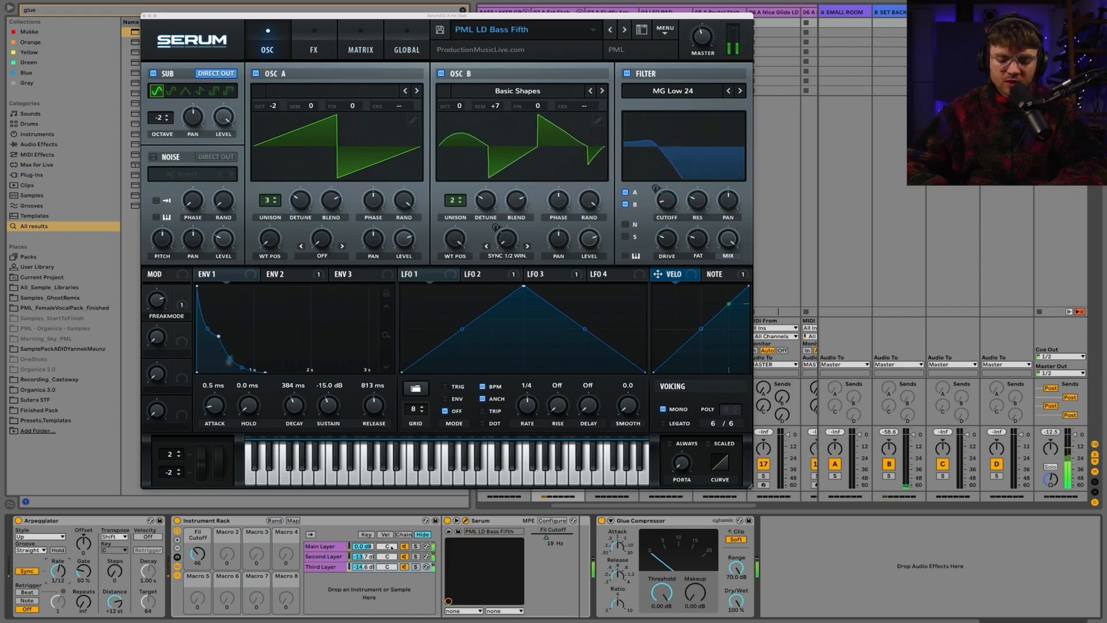
key("super+f")
type("eq")
left_click_drag(174, 19, 223, 18)
left_click_drag(152, 42, 614, 568)
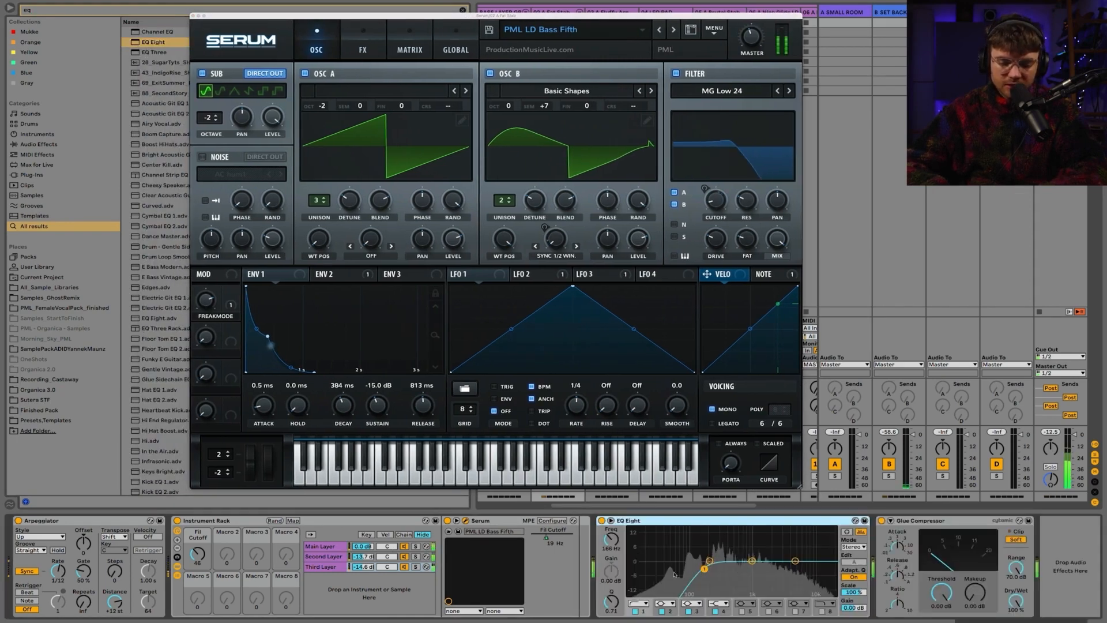
Compare the sound with EQ Eight and its first-band low cut switched off and back on
left_click(601, 521)
left_click(601, 521)
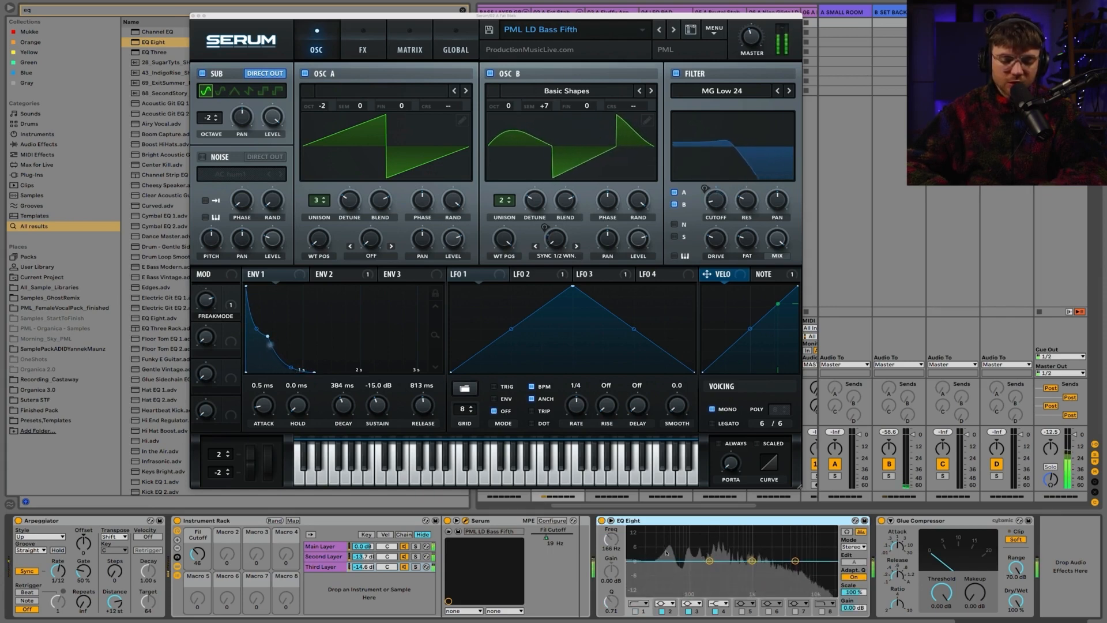
left_click(641, 612)
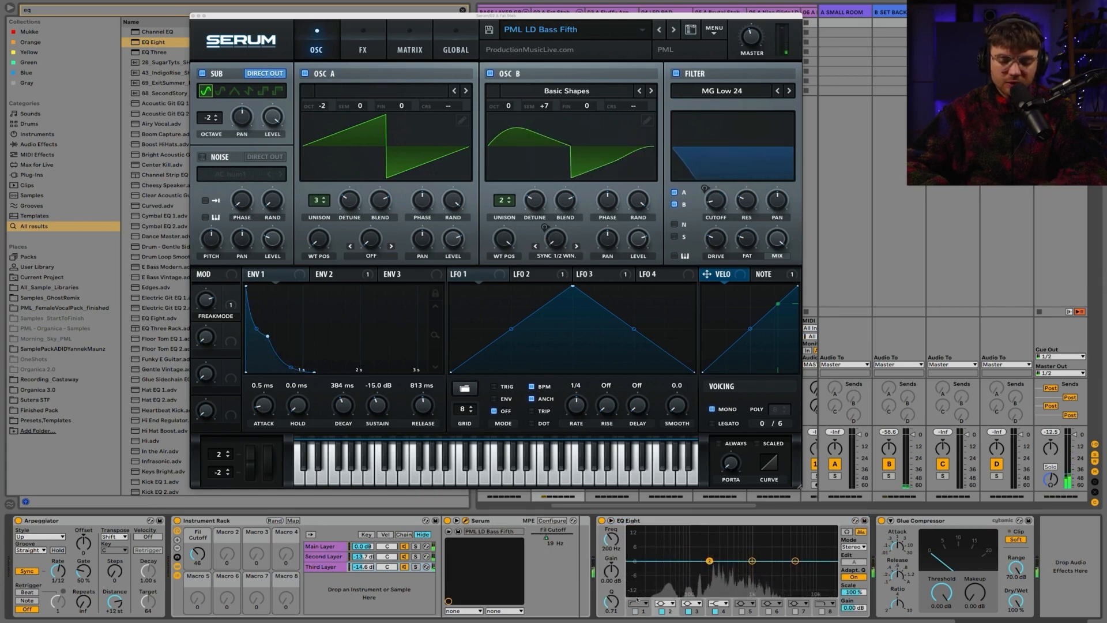
left_click(635, 612)
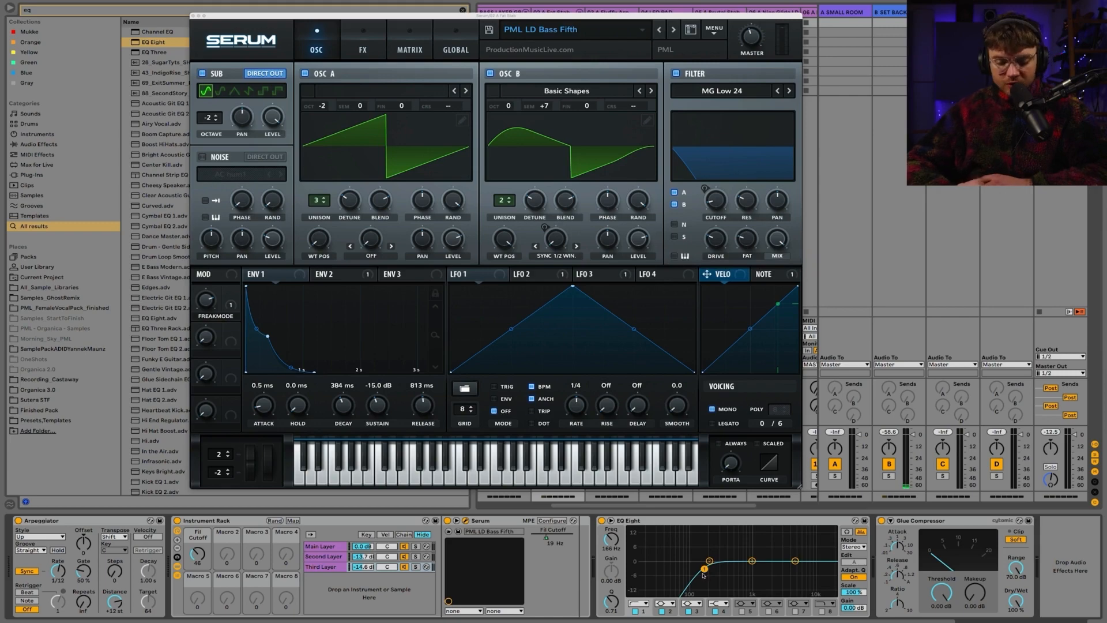
left_click(700, 589)
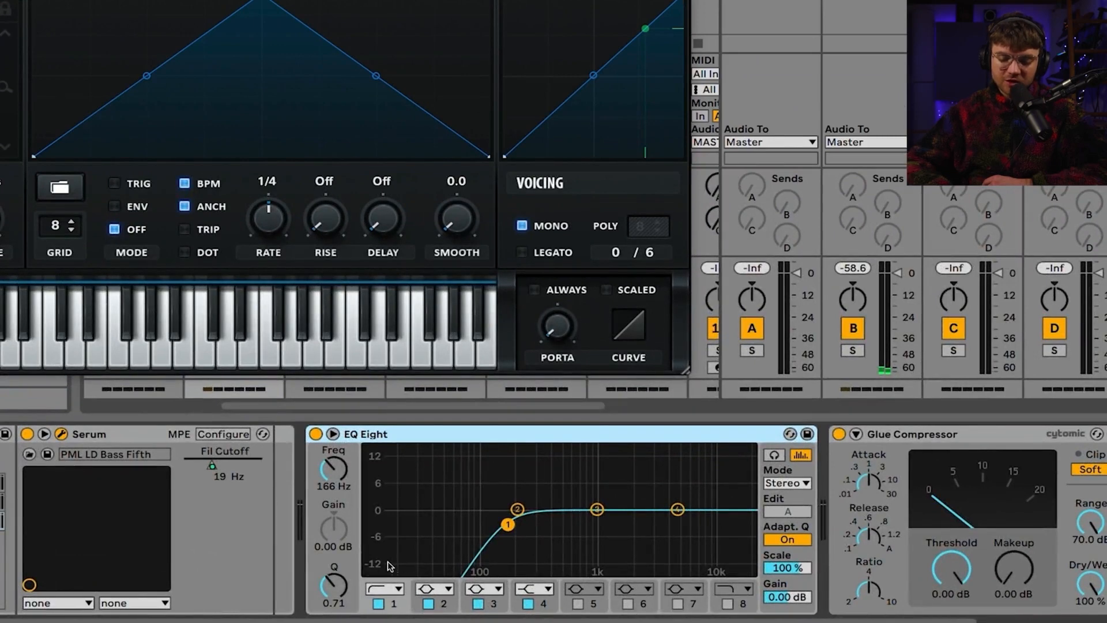
left_click(368, 555)
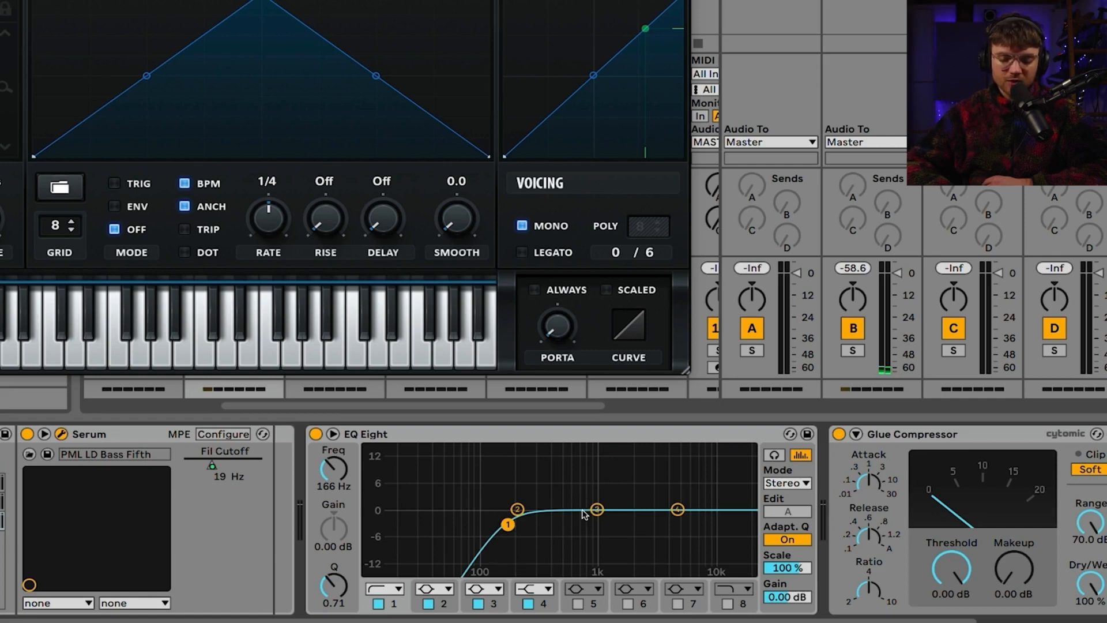
left_click(466, 436)
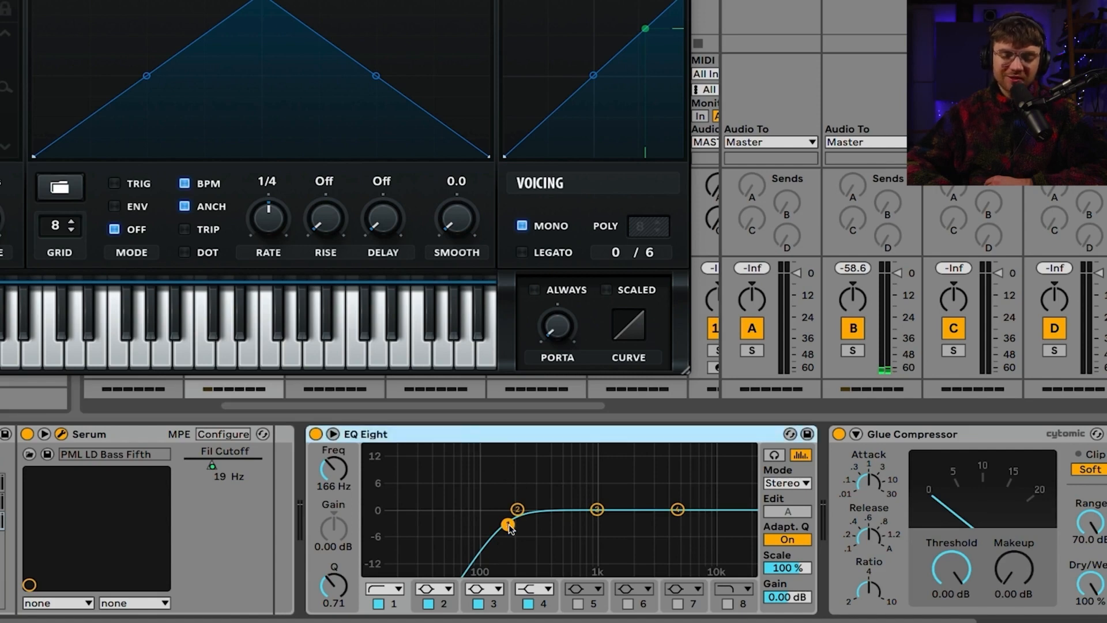
Raise the frequency of EQ Eight's first-band low cut to about 245 Hz
left_click_drag(508, 525, 547, 523)
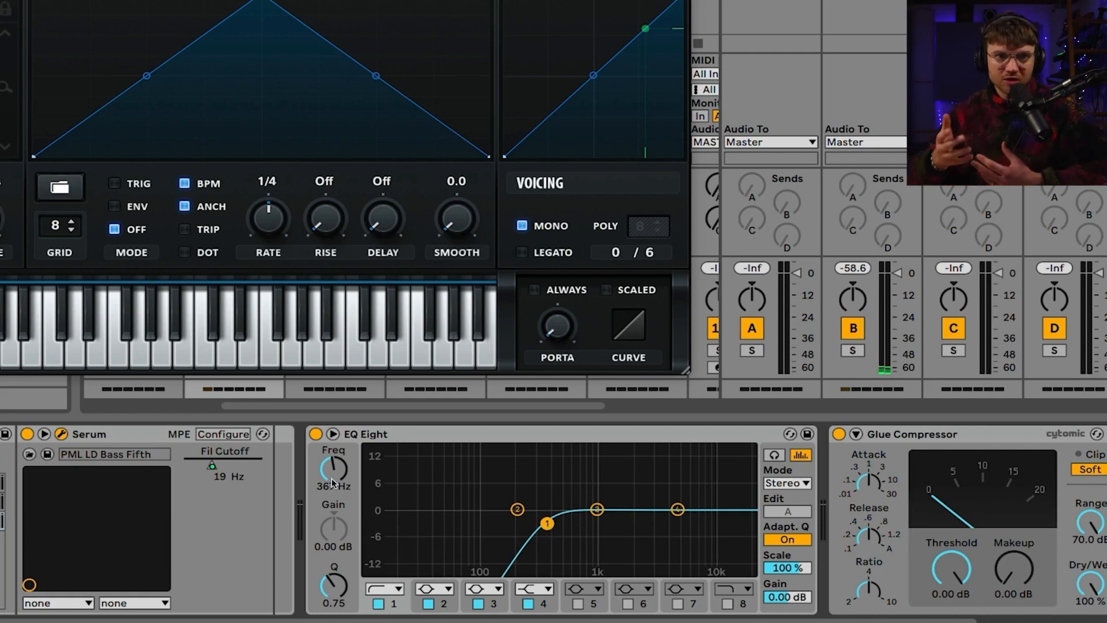
left_click_drag(348, 483, 348, 497)
left_click_drag(537, 523, 526, 522)
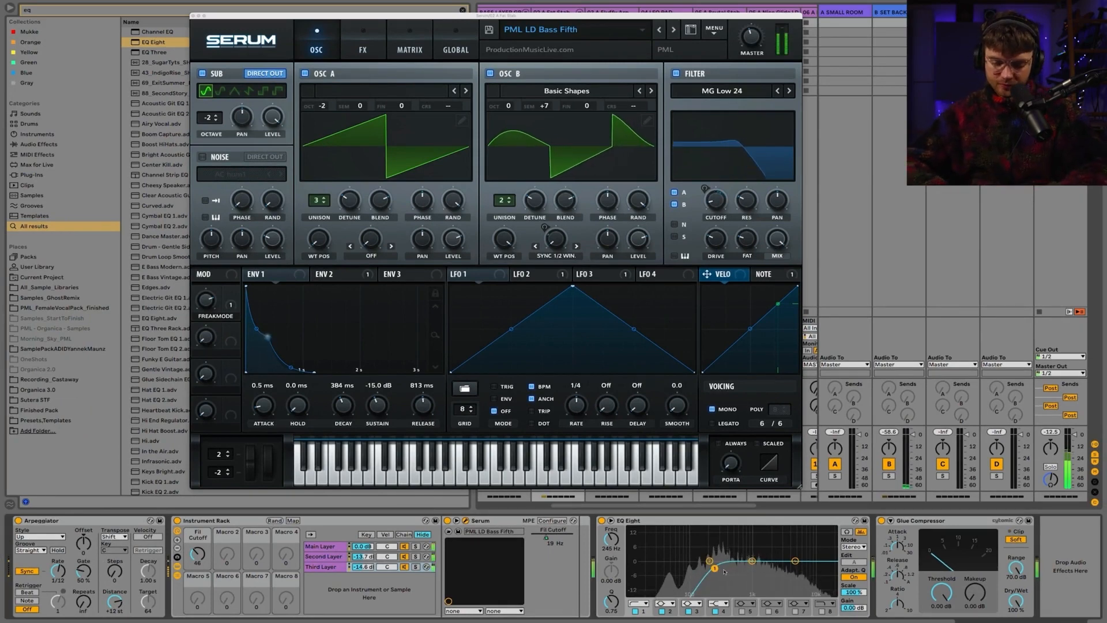
Choose a low-cut filter type for EQ Eight's first band and set it to about 95.8 Hz with a Q of 0.33
left_click(638, 603)
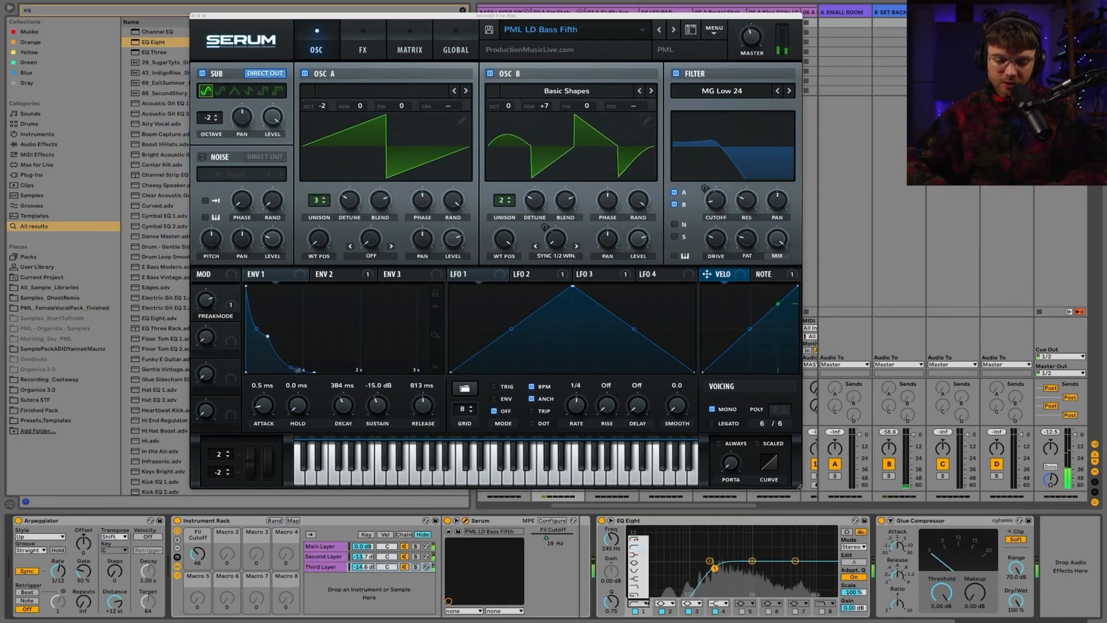
left_click(638, 542)
left_click_drag(688, 574, 690, 577)
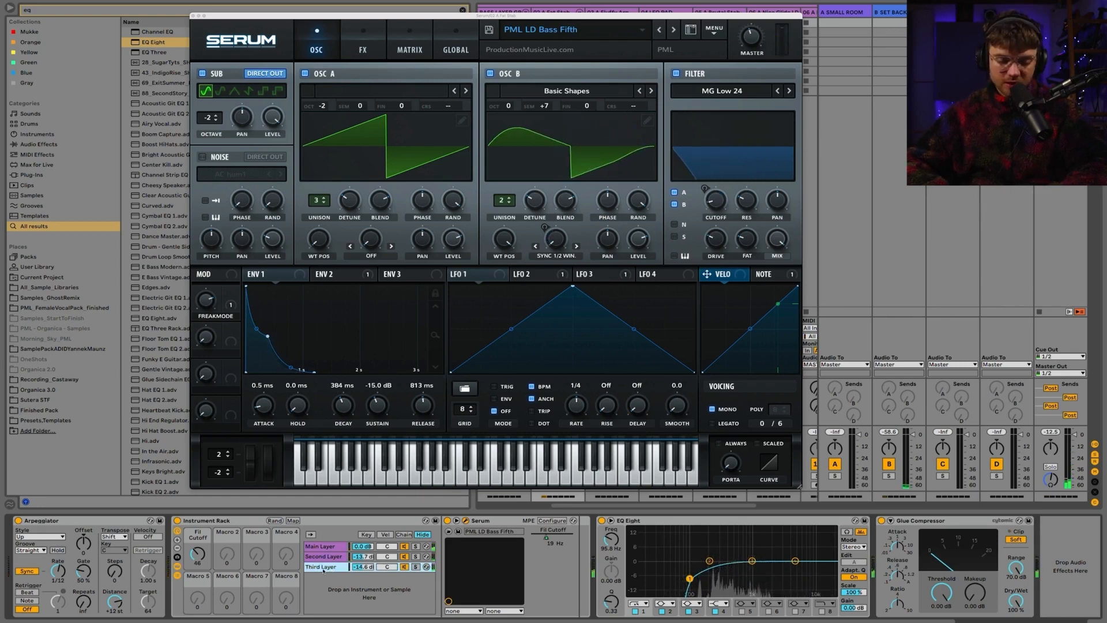
Duplicate the Third Layer chain, name the copy Fourth Layer, and close the previous layer's synth window
key("super+d")
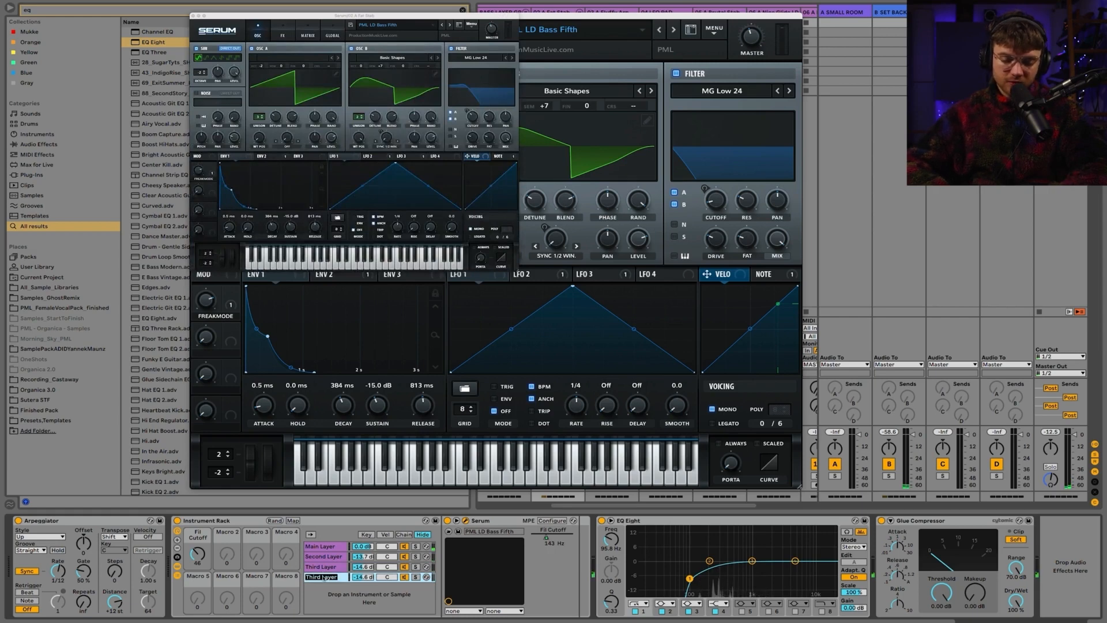
type("Fourth Layer")
key("Return")
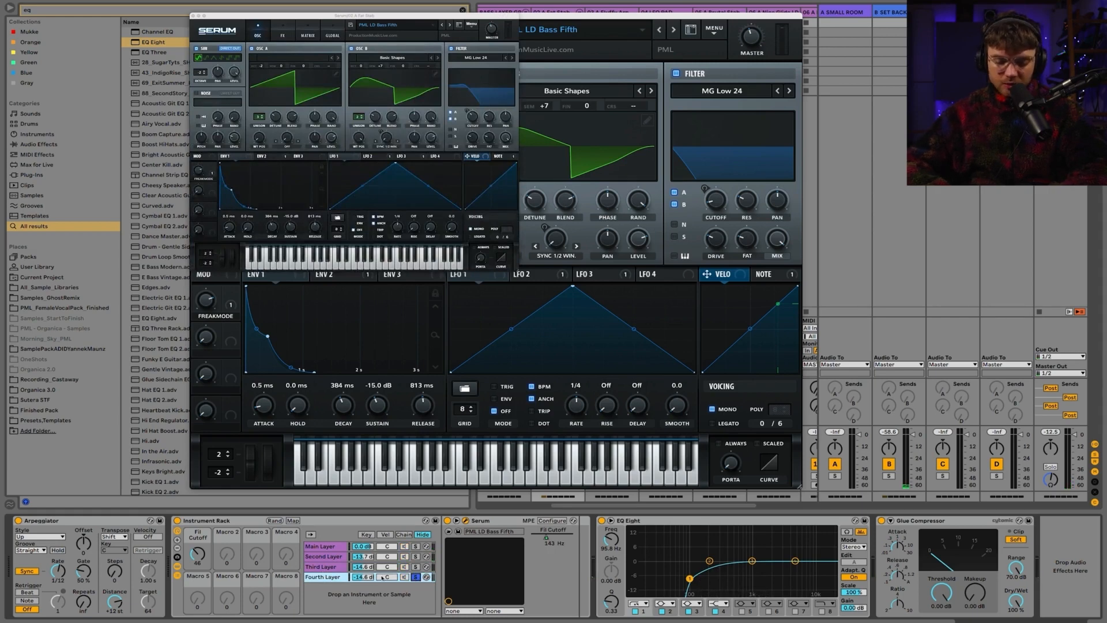
left_click(193, 16)
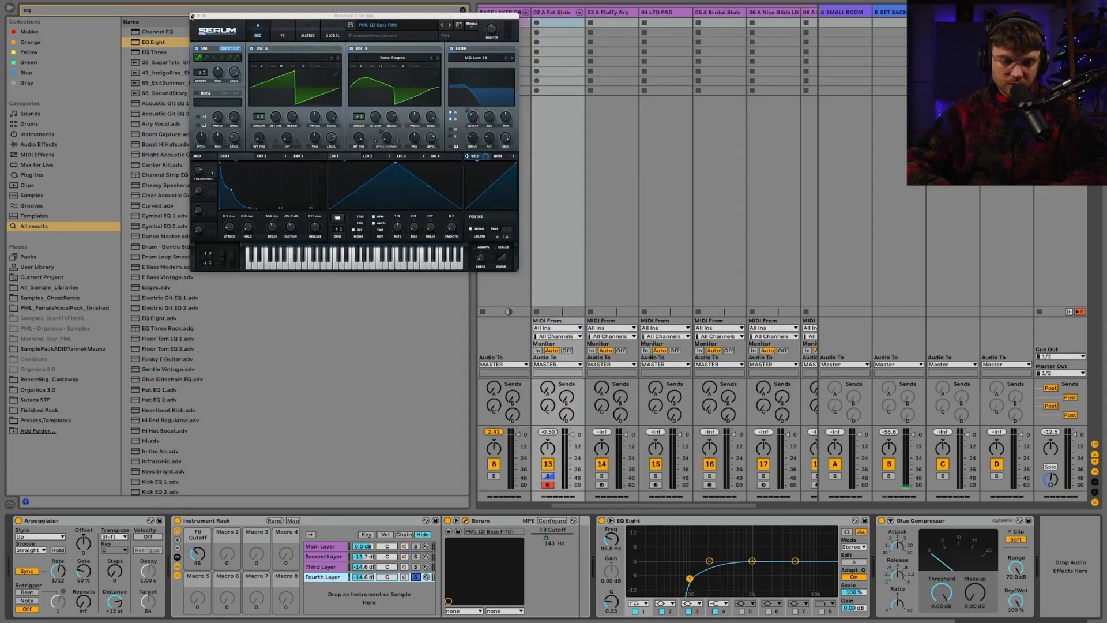
Set the Fourth Layer's level to -3.0 dB and load PML PL Balloon from the Melodic Techno Vol. 2 - Dimensions presets
left_click(363, 576)
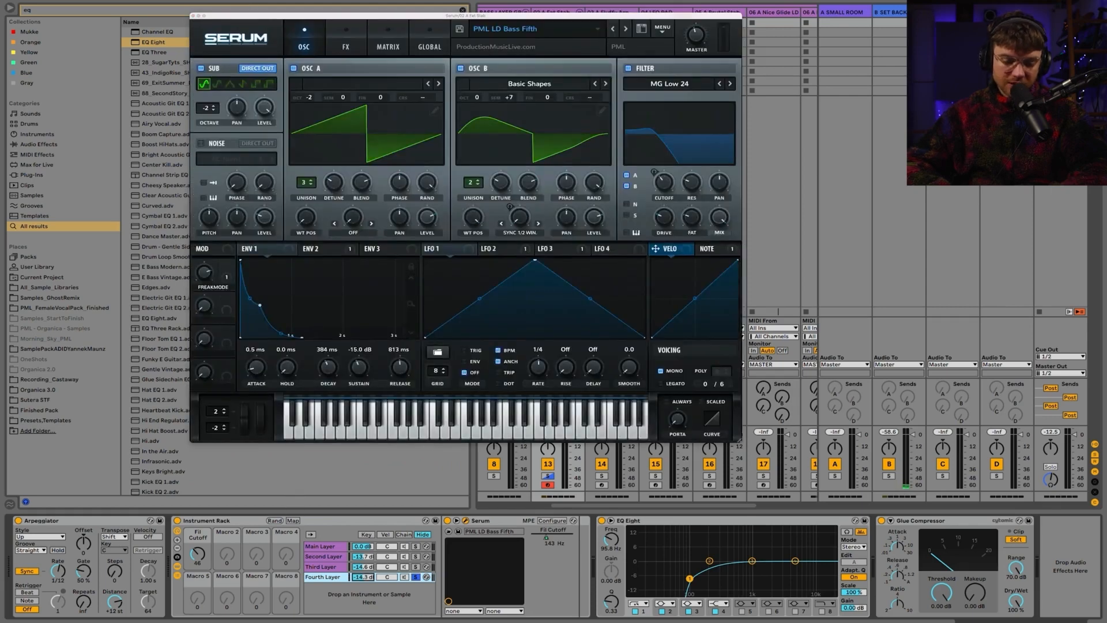
left_click(525, 32)
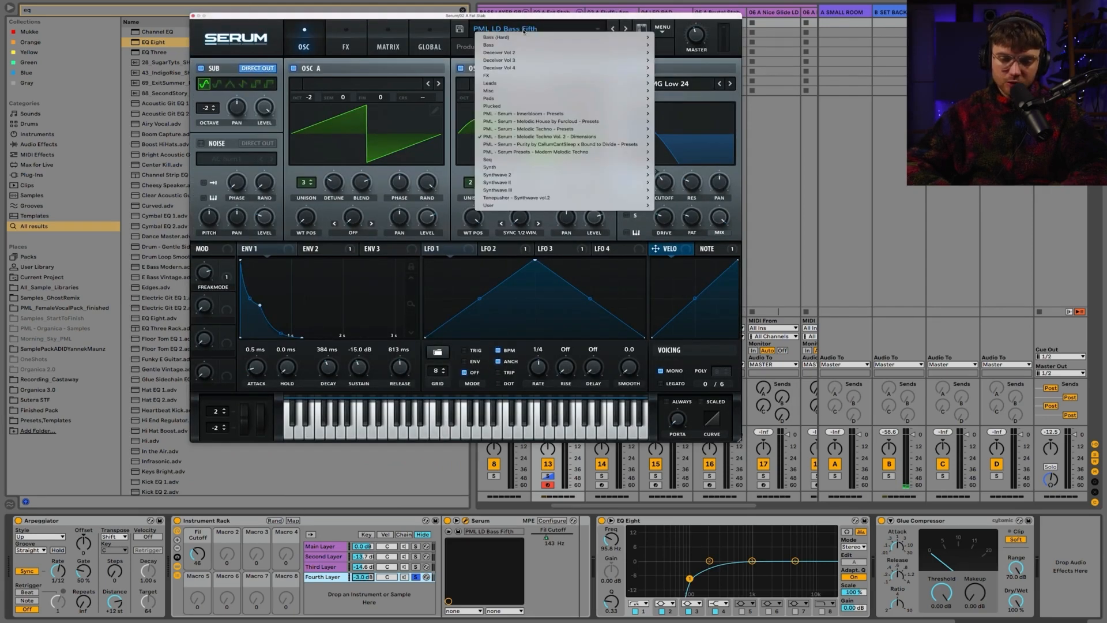
mouse_move(577, 139)
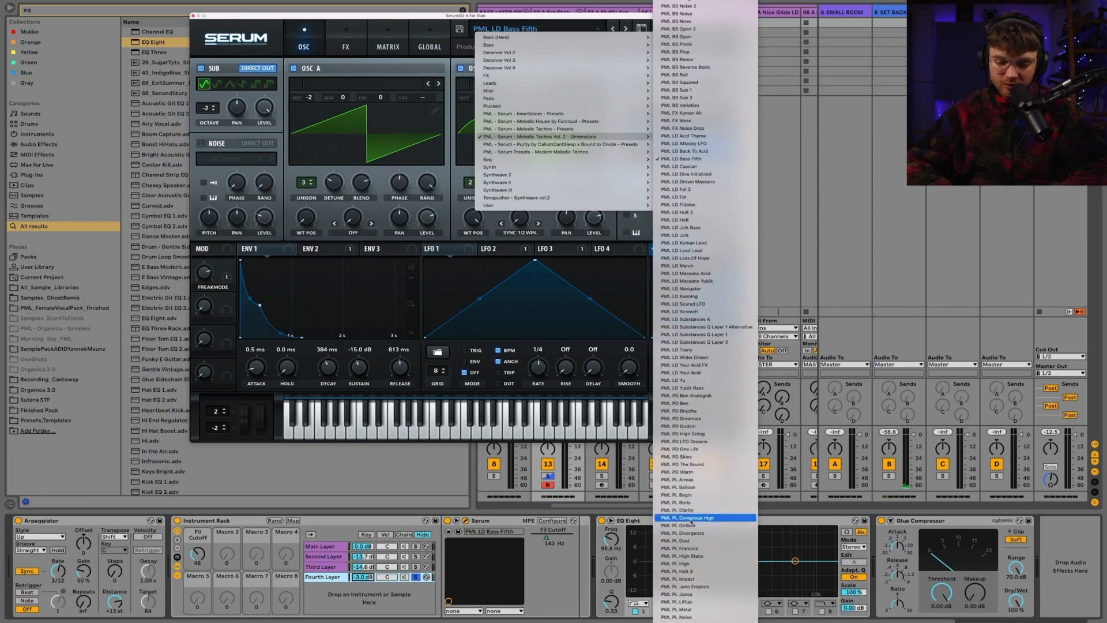
left_click(681, 488)
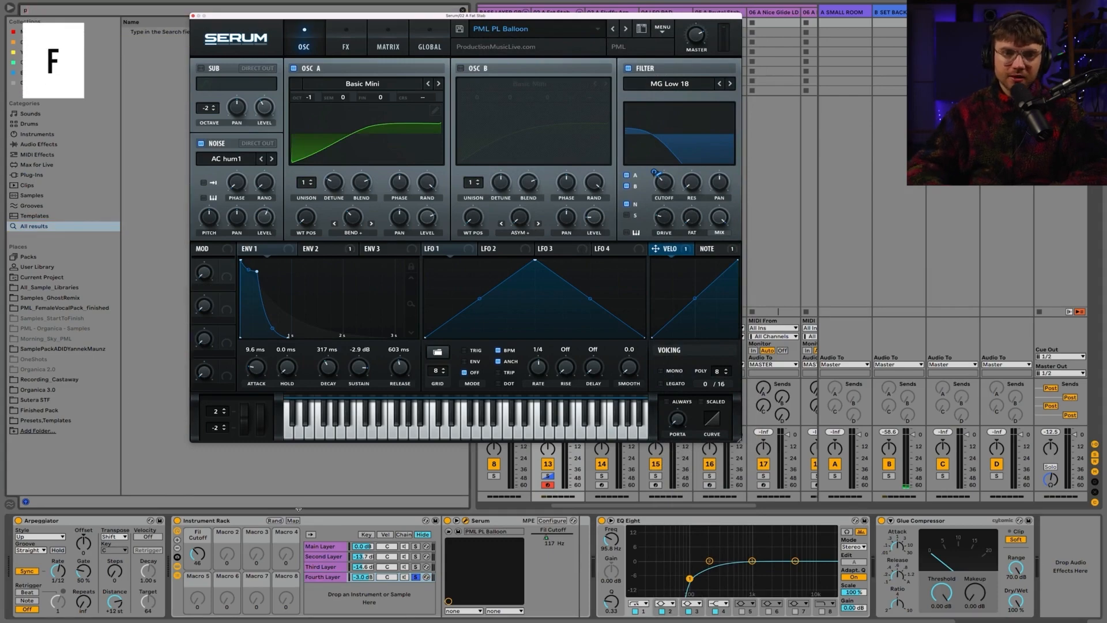
Search the library for "pitch" and insert the +12 pitch preset in front of Serum in the Fourth Layer
type("pitch")
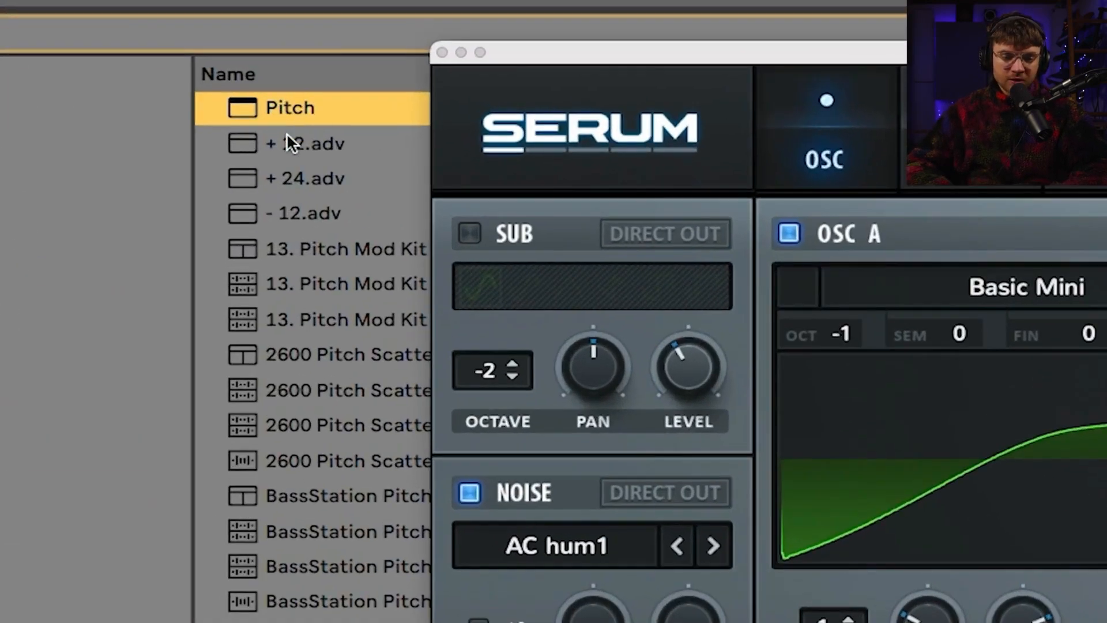
left_click(259, 149)
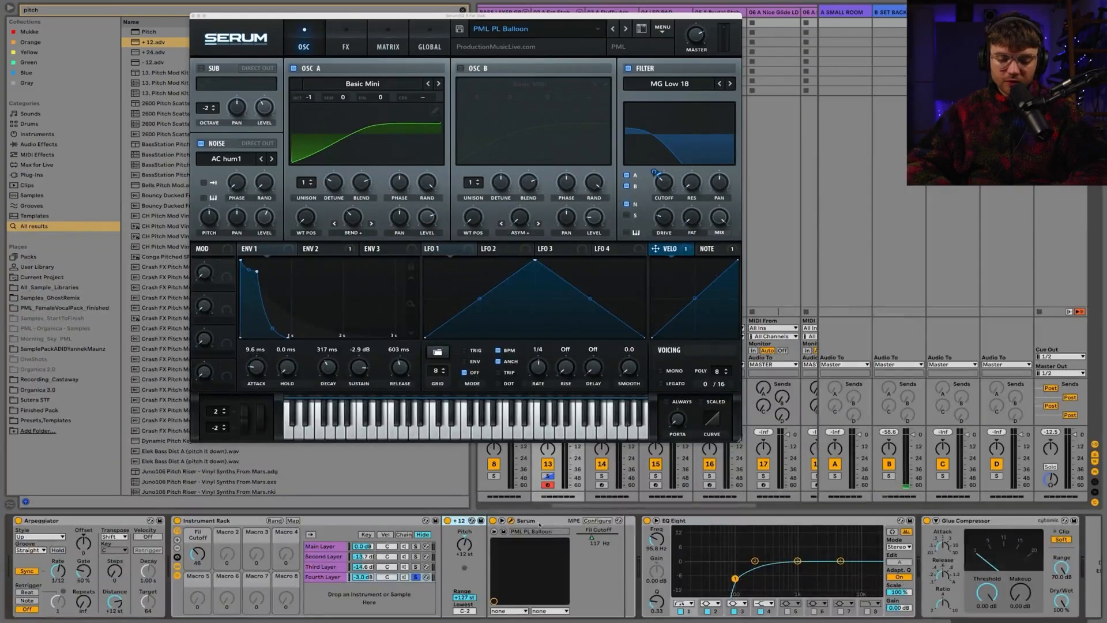
left_click(540, 523)
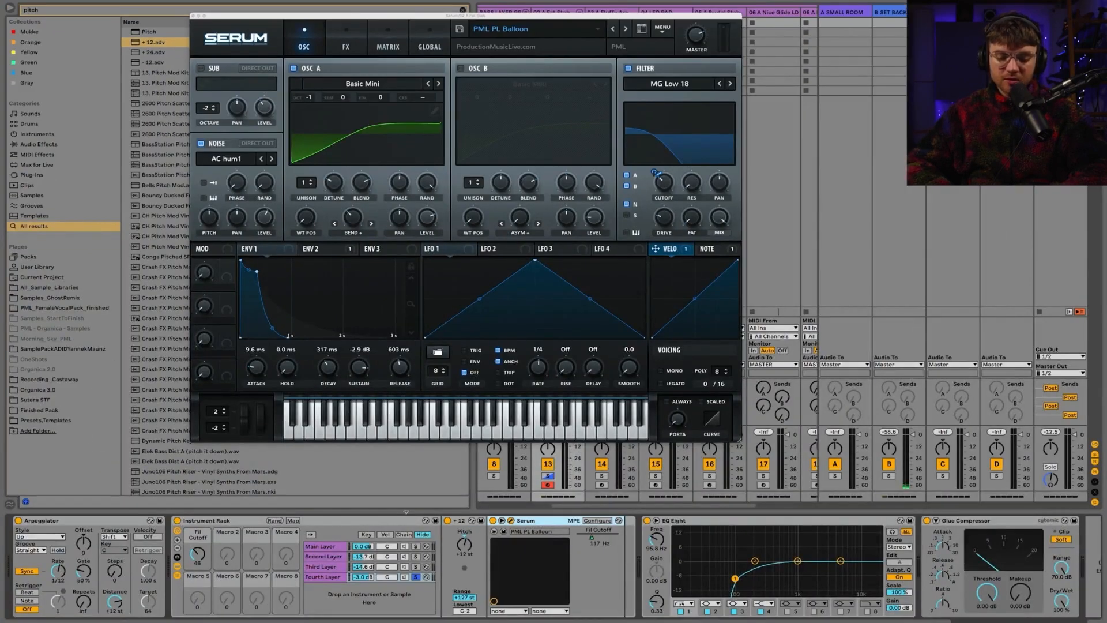
left_click(466, 553)
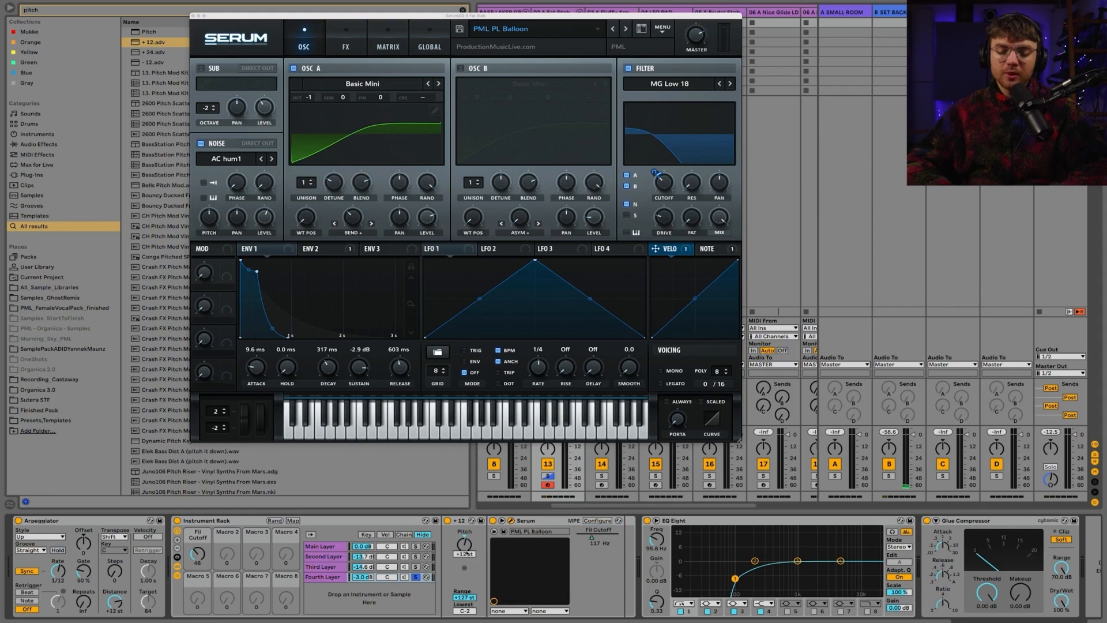
Take the Fourth Layer out of solo and lower its level to about -8.7 dB in the full mix
left_click(415, 576)
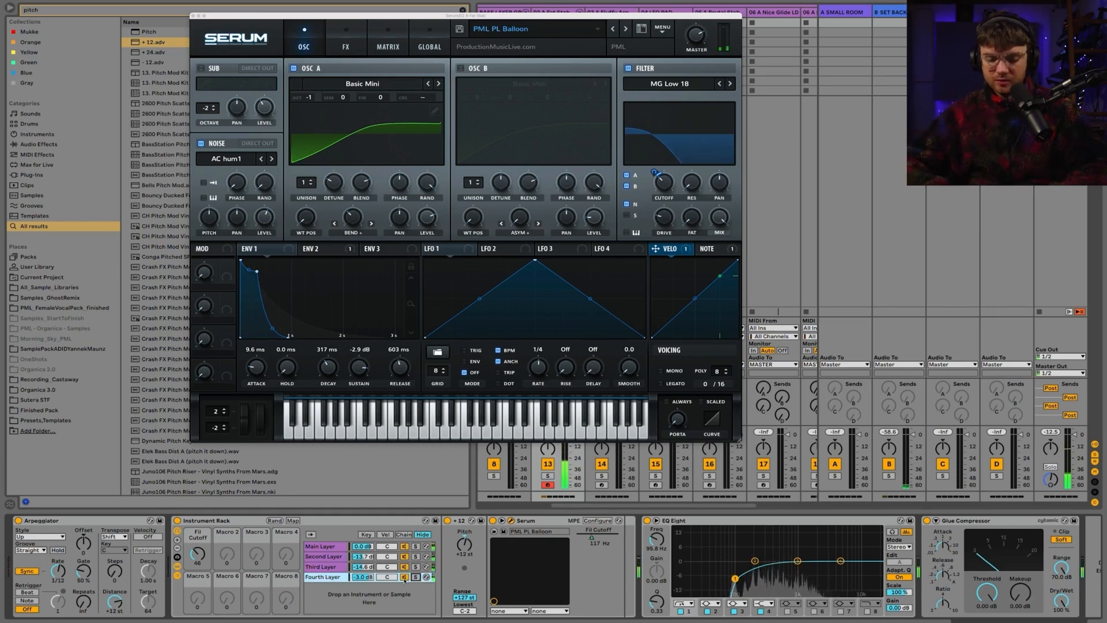
mouse_move(364, 576)
left_mouse_down()
mouse_move(363, 591)
mouse_move(370, 575)
left_mouse_up()
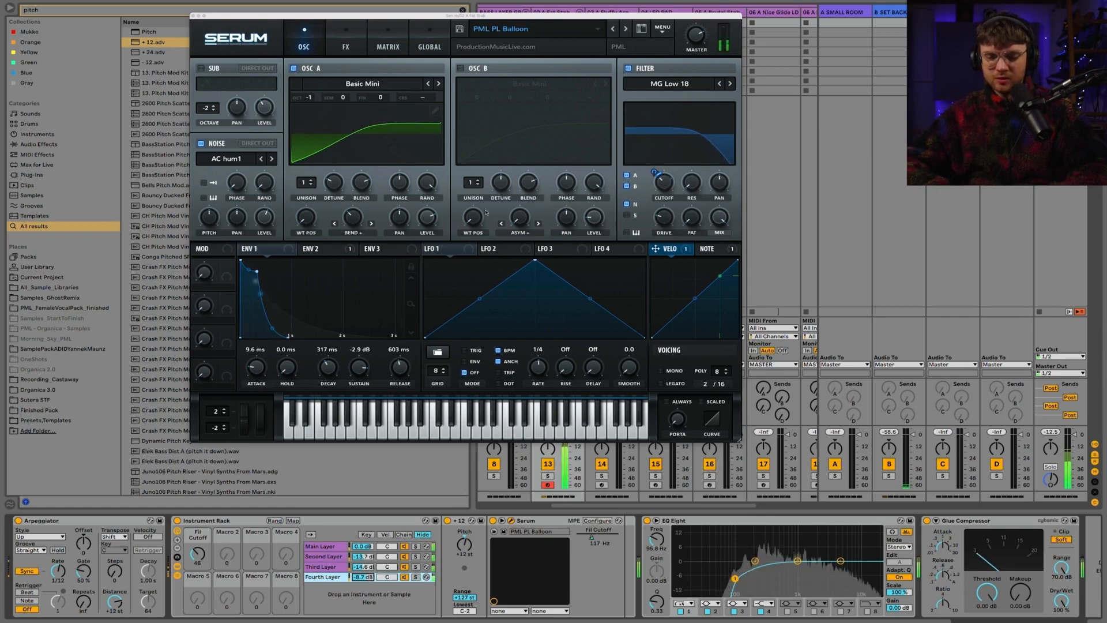
Audition the Fourth Layer presets from PML PL Begin through PML PL Conscious High, adjusting the chain level to about -8.4 dB
left_click(625, 29)
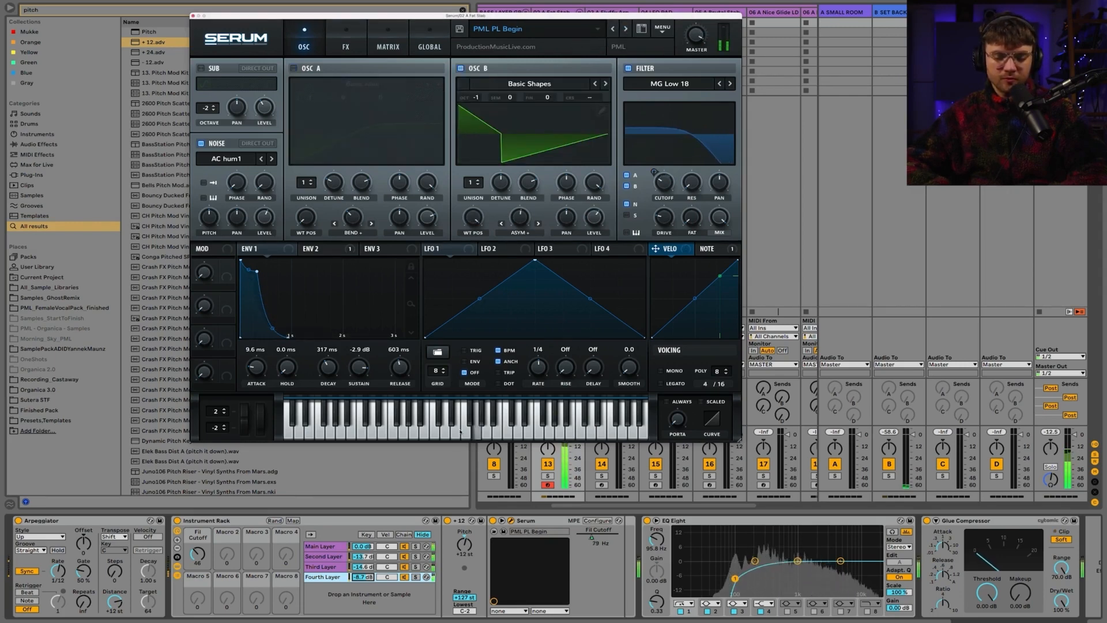
double_click(364, 577)
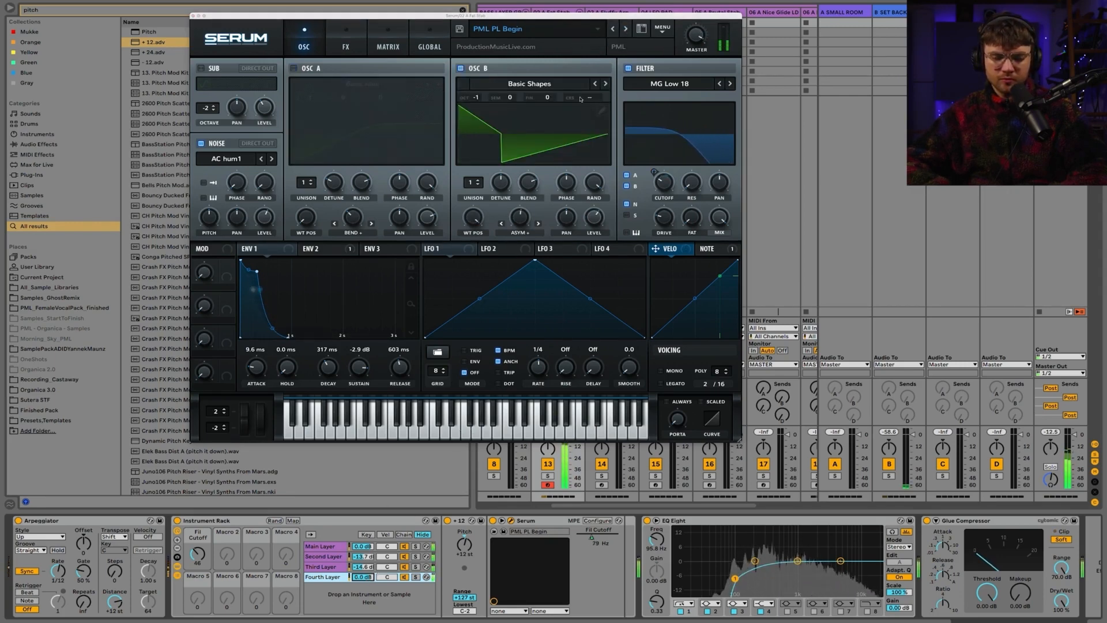
left_click(625, 29)
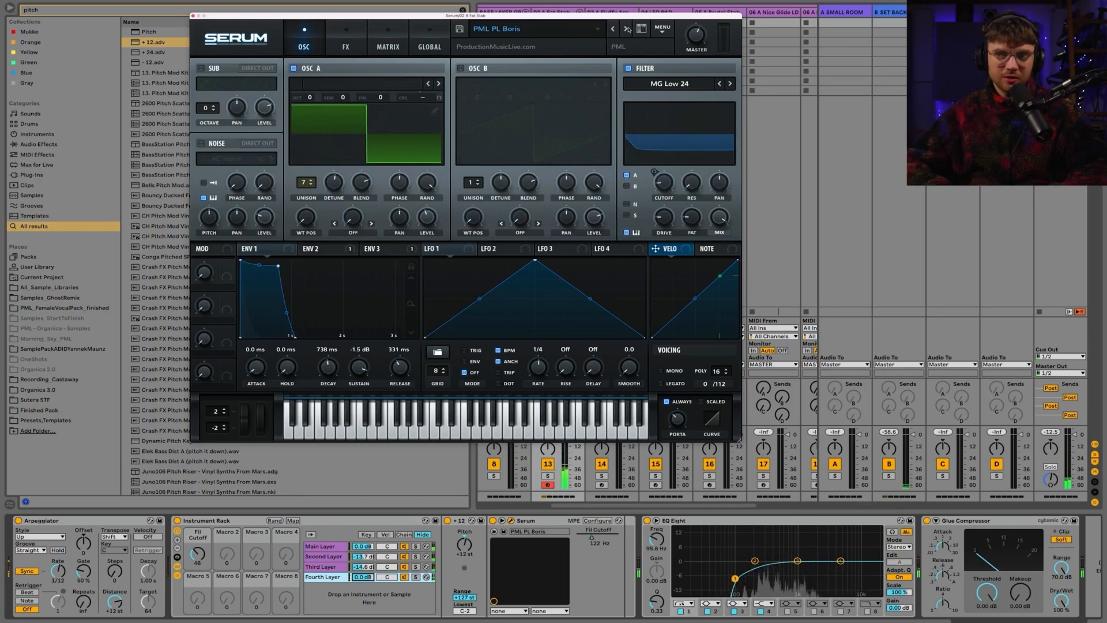
left_click(628, 29)
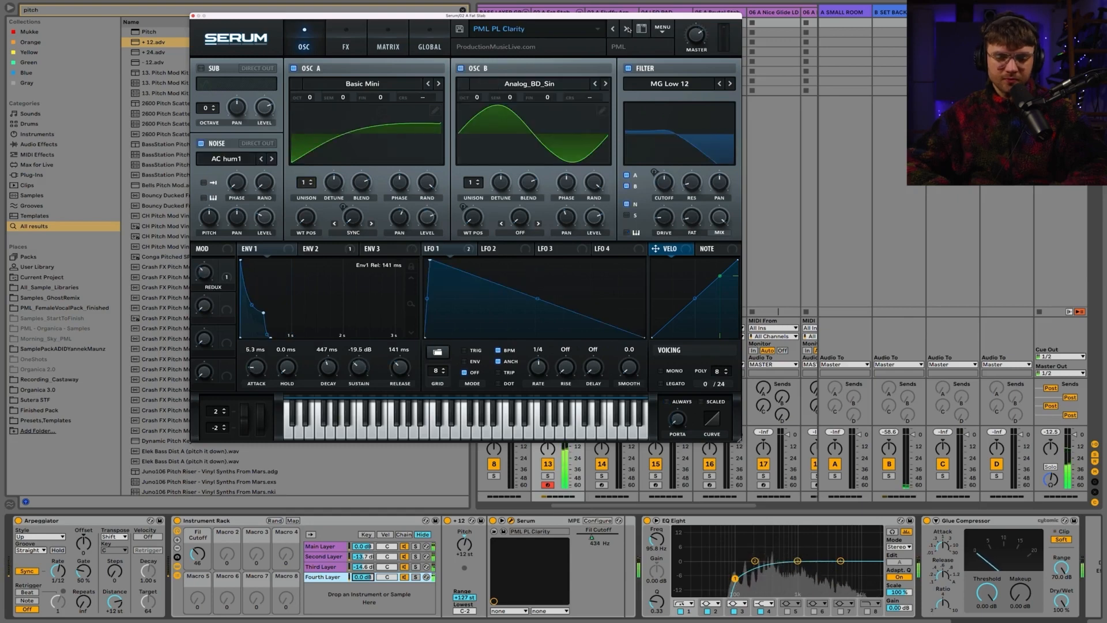
left_click(628, 29)
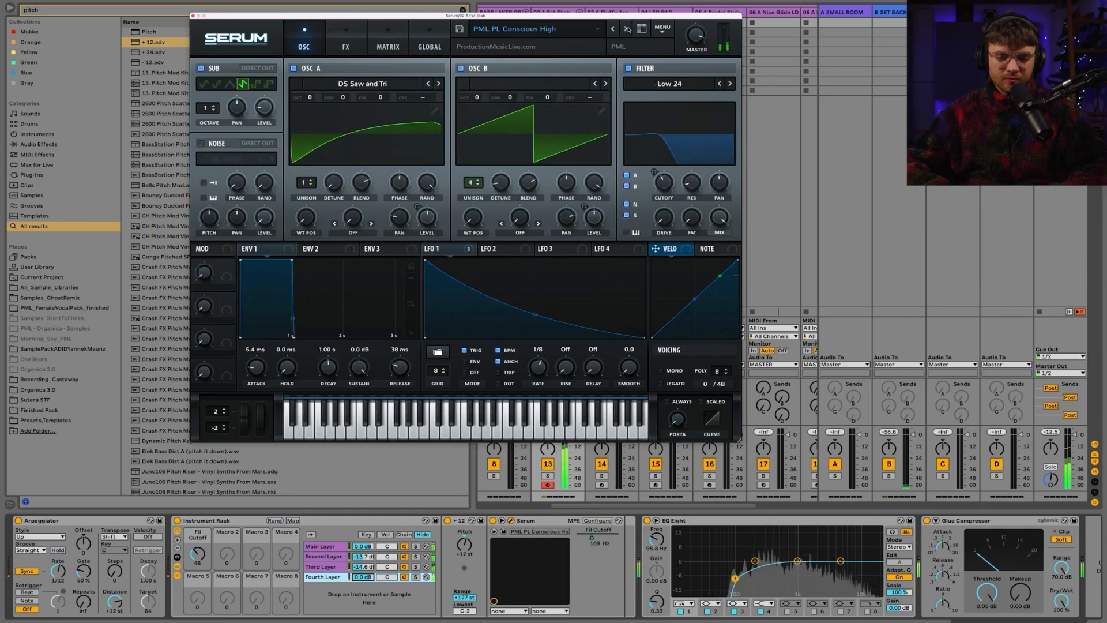
left_click(363, 576)
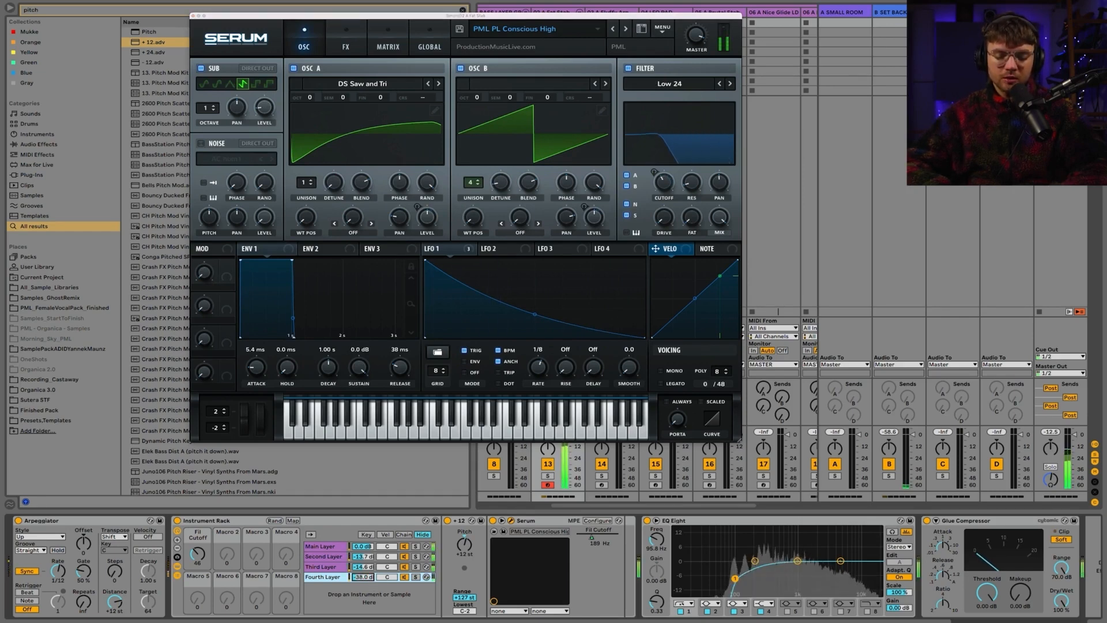
left_click_drag(363, 577, 364, 572)
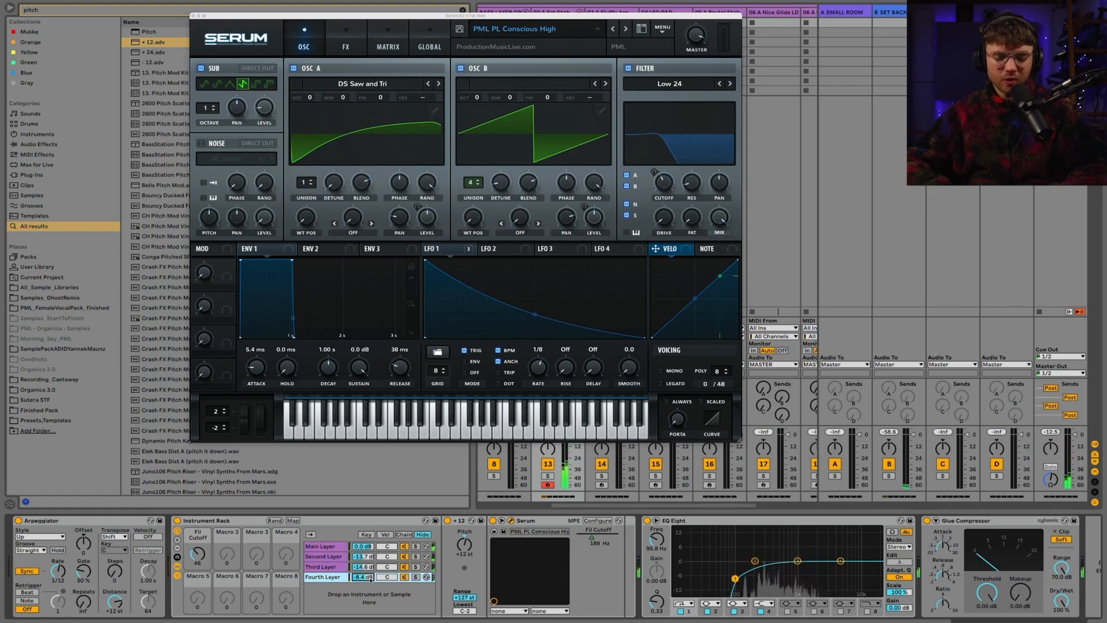
Advance the Fourth Layer's Serum to the PML PL High Stabs preset and lower the chain level to -12.7 dB
left_click(627, 31)
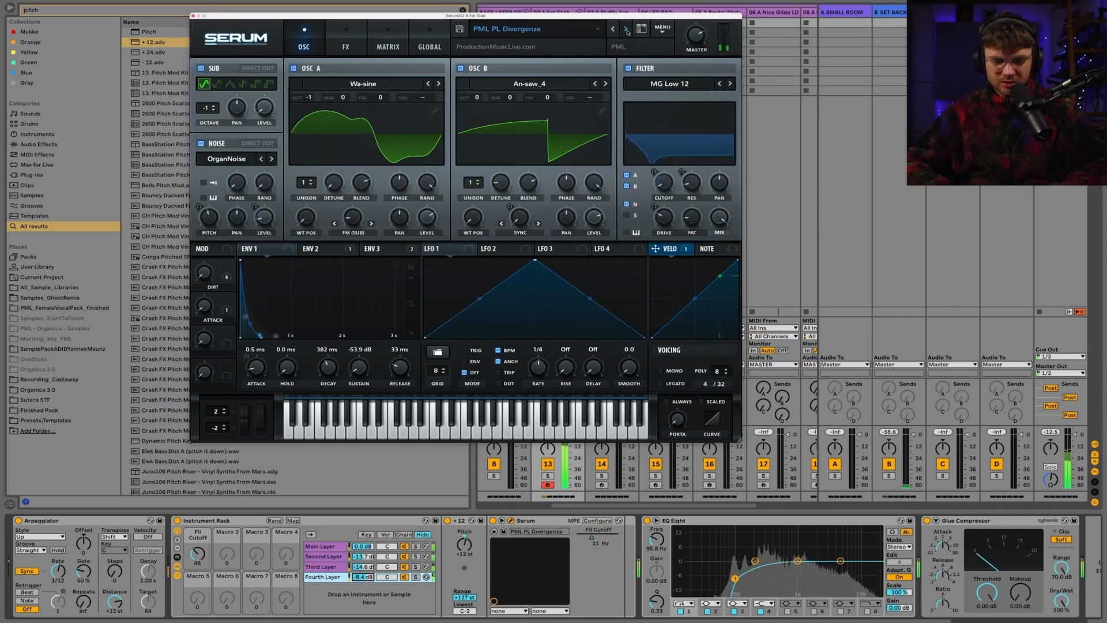
left_click(627, 31)
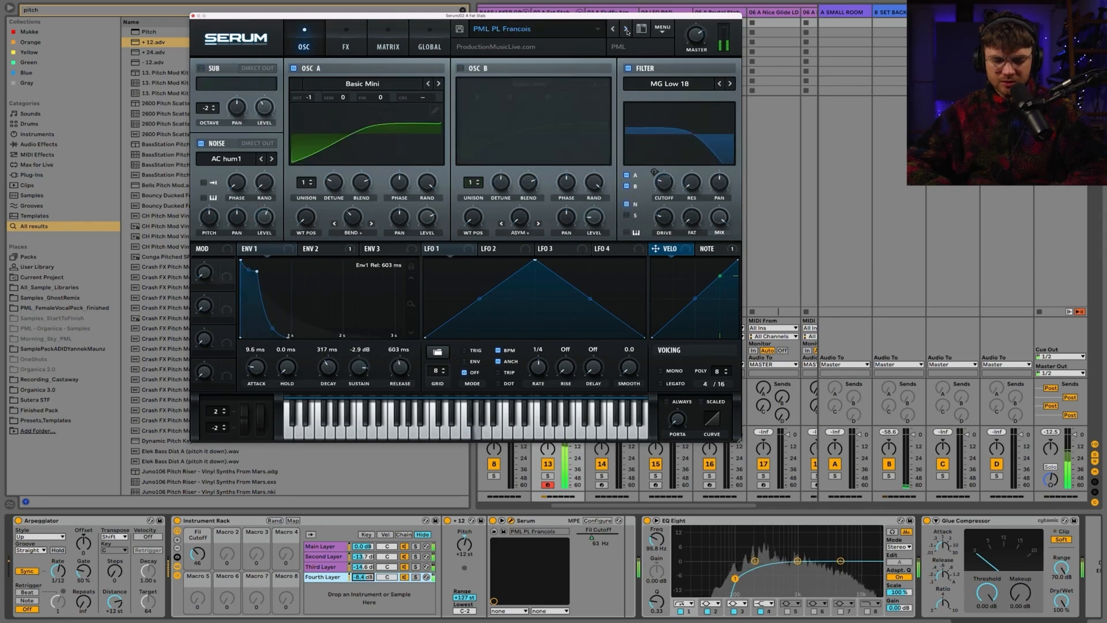
left_click(626, 31)
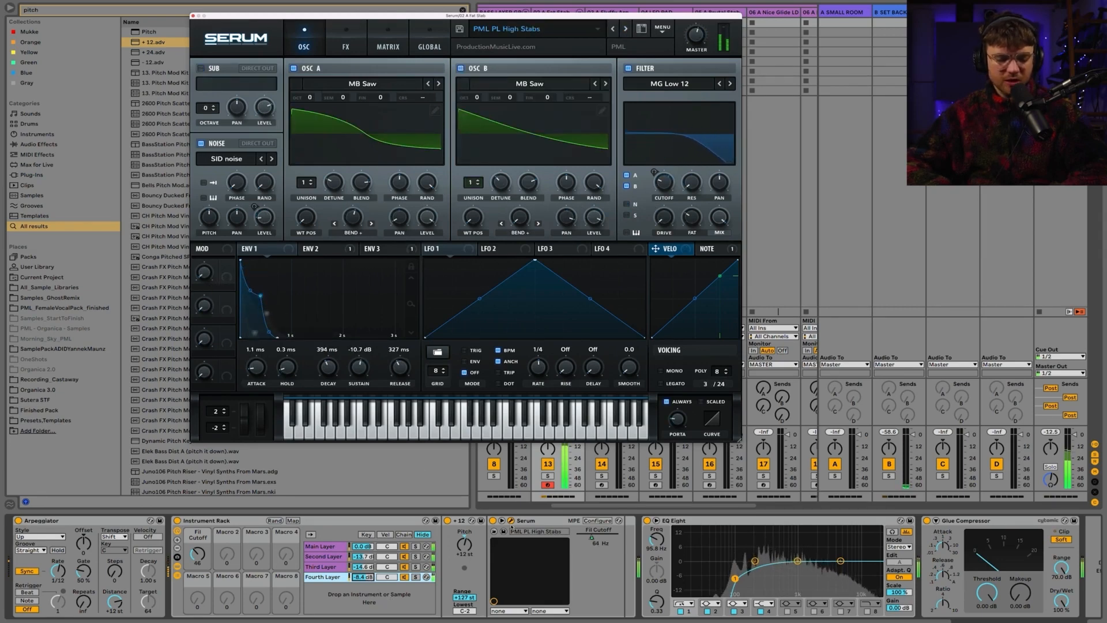
left_click_drag(356, 582, 357, 579)
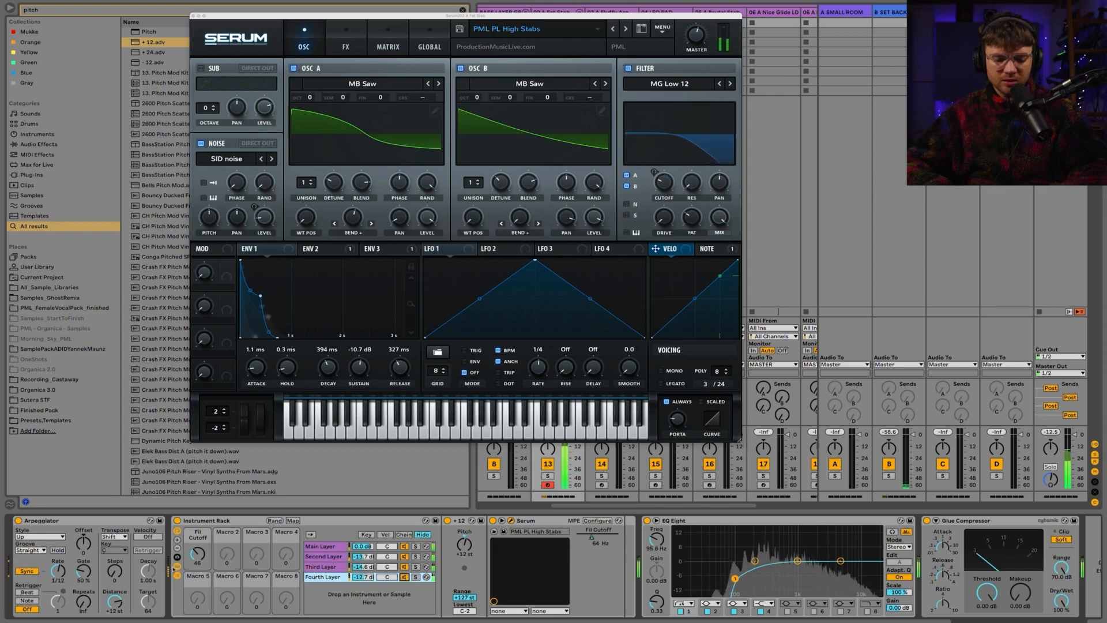
Sweep the rack's filter cutoff macro fully open and back down to about 35 while the layers play
left_click_drag(192, 554, 193, 559)
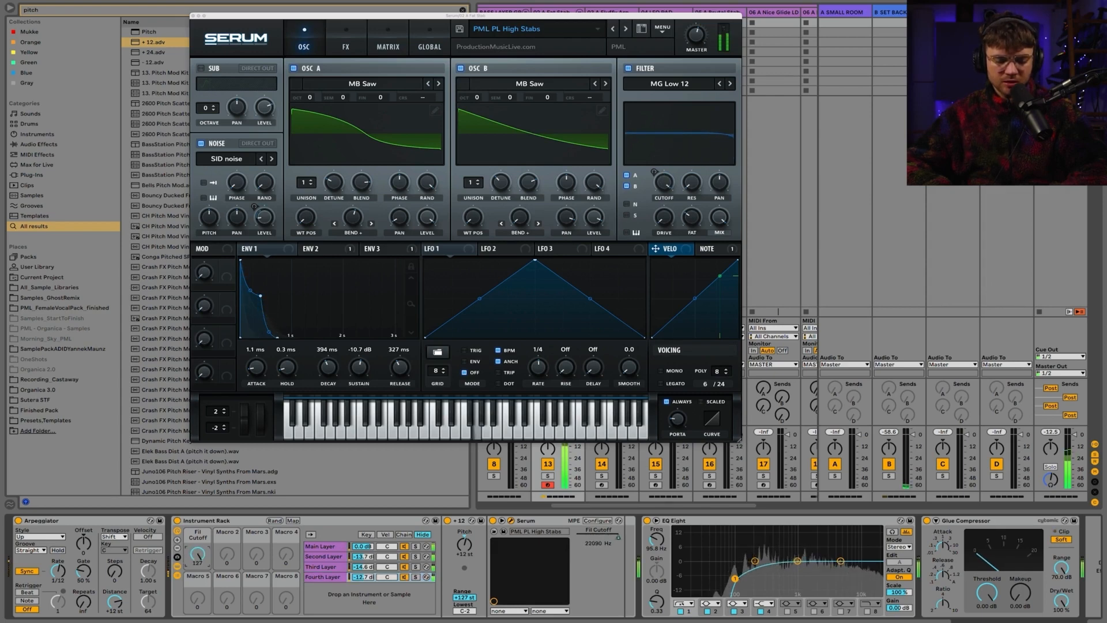
left_click_drag(198, 554, 198, 541)
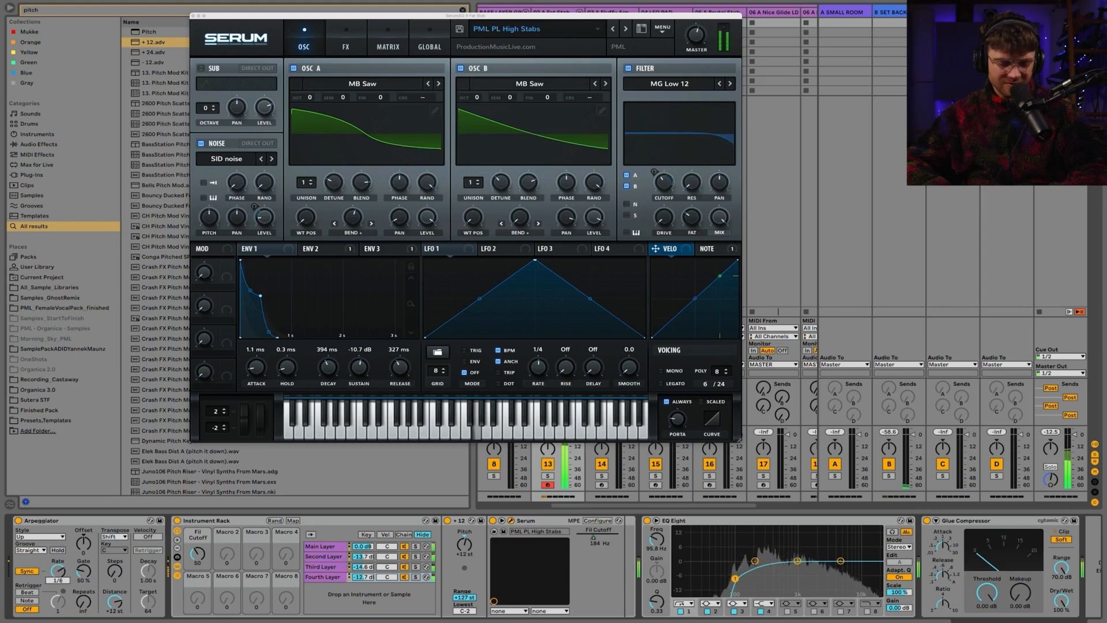
mouse_move(197, 554)
left_mouse_down()
mouse_move(197, 530)
mouse_move(197, 561)
left_mouse_up()
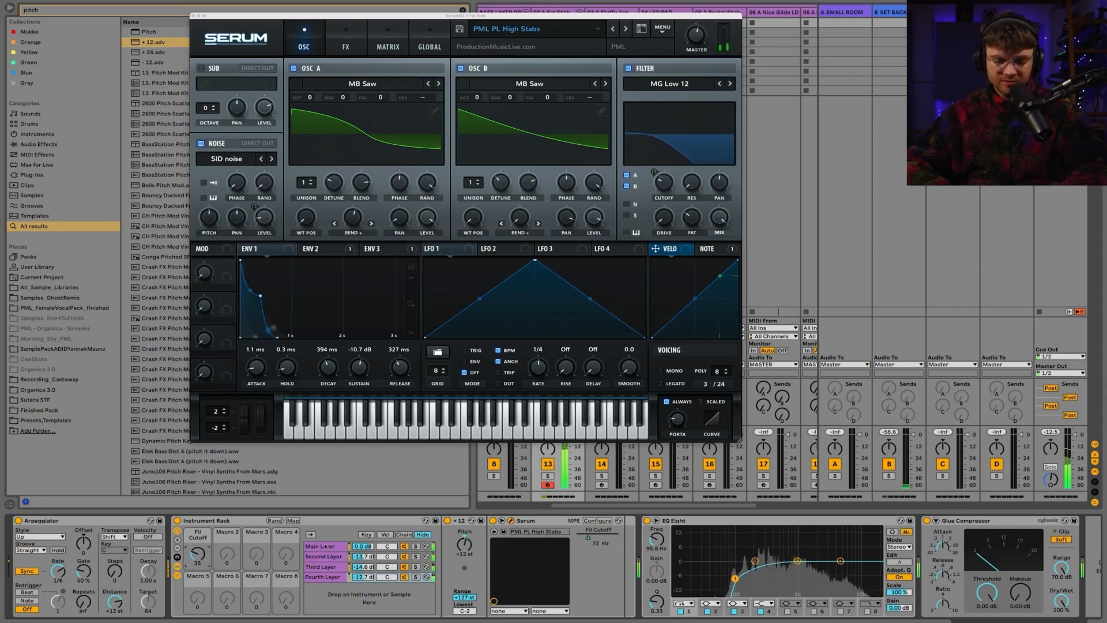
Select the Second to Fourth Layer chains together and set the Arpeggiator rate to 1/16
left_click(323, 556)
left_click(321, 576, "shift")
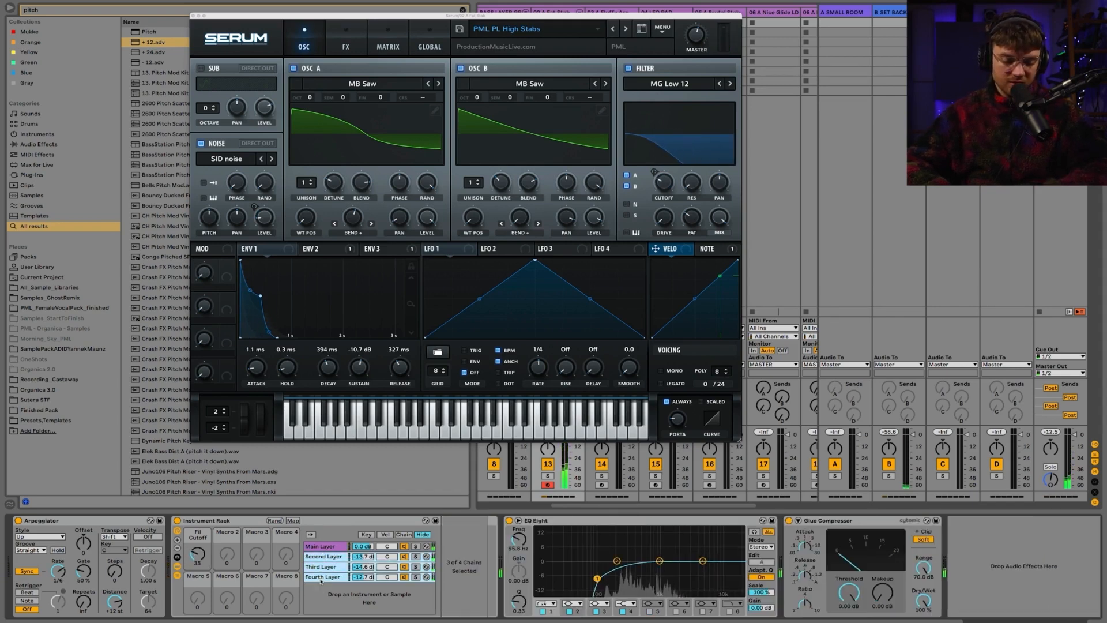
left_click(10, 8)
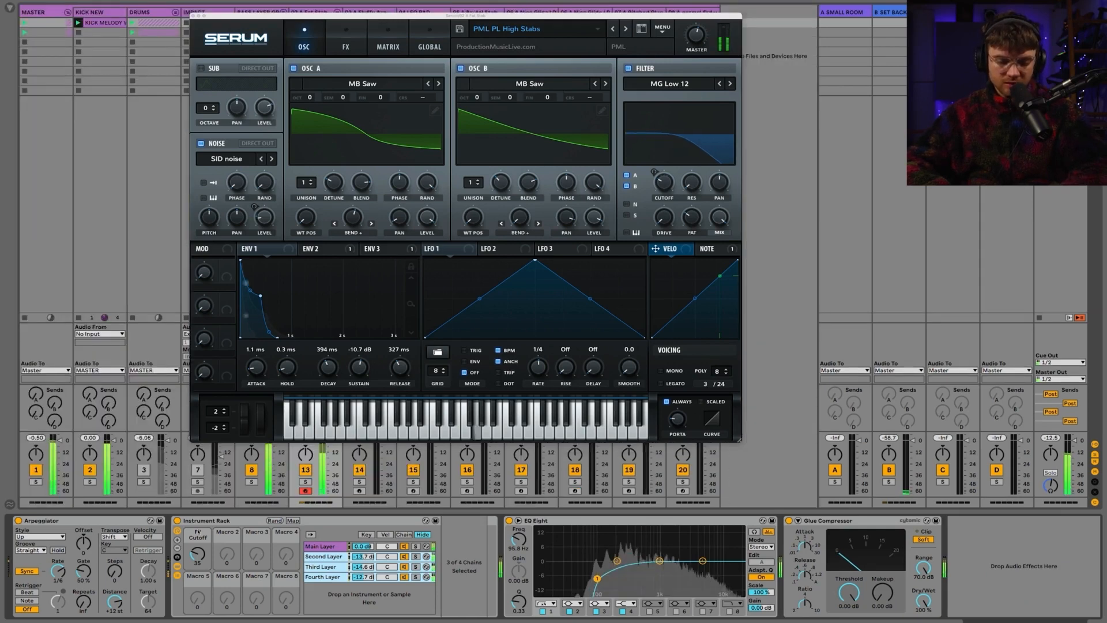
left_click_drag(62, 571, 62, 581)
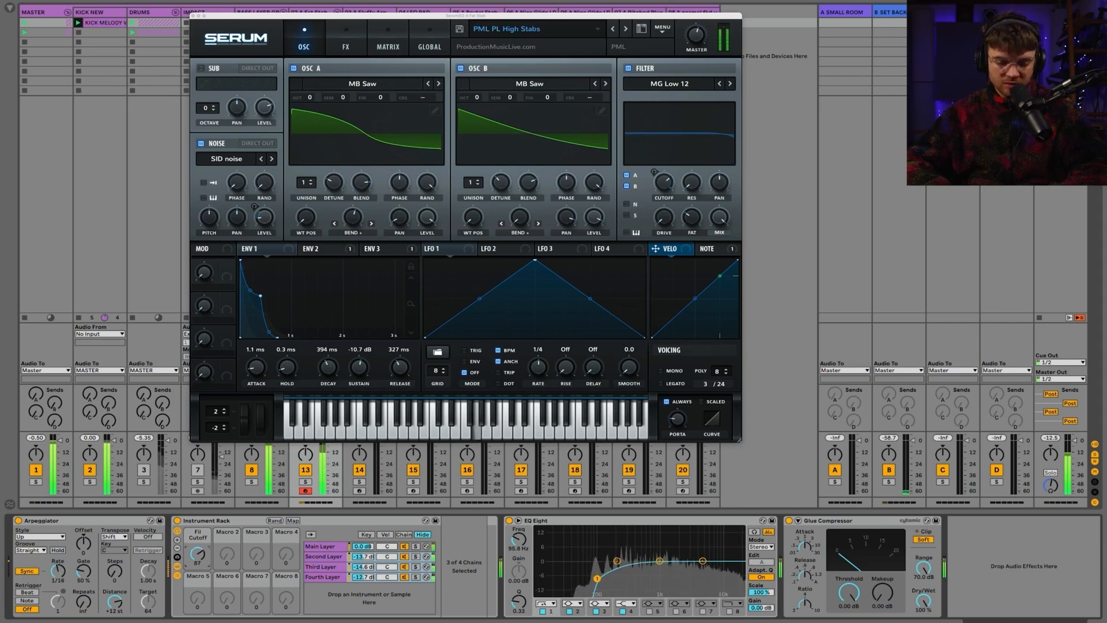
Search the library for "com" and insert a Compressor at the end of the track's device chain
key("super+f")
type("com")
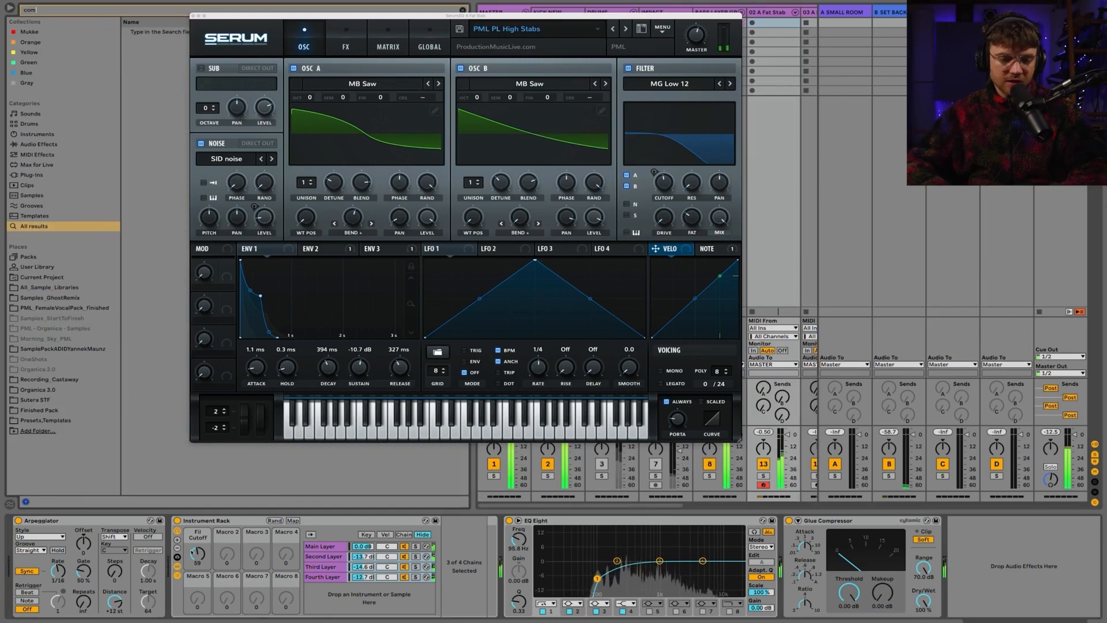
key("Down")
key("Return")
Sidechain the Compressor to KICK NEW, switch it to Peak detection and lower the threshold to about -11.6 dB
left_click(899, 520)
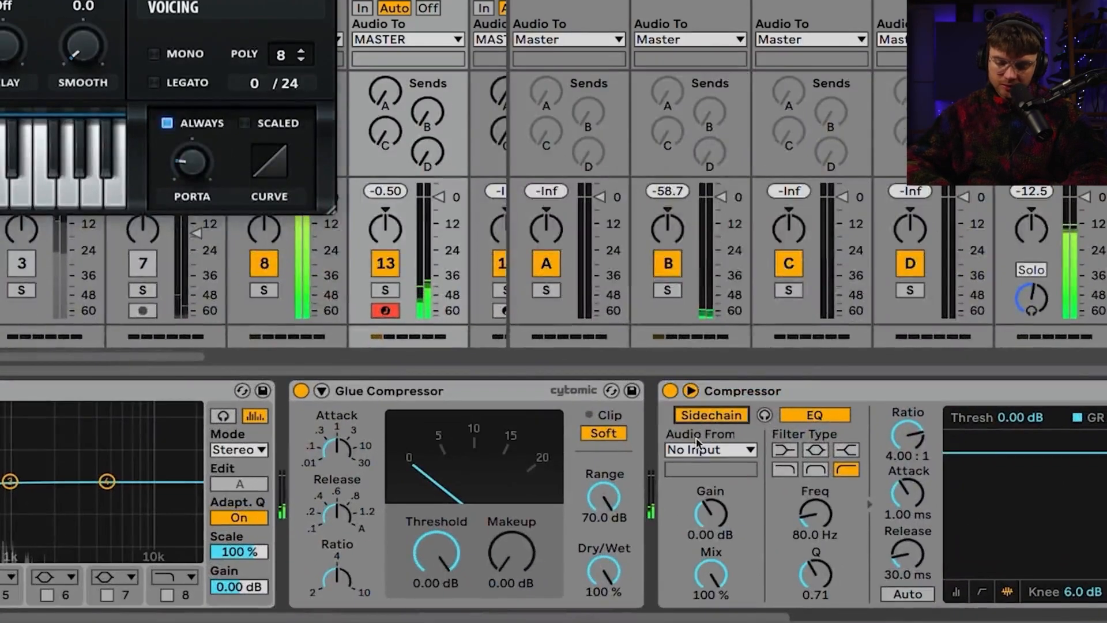
left_click(901, 549)
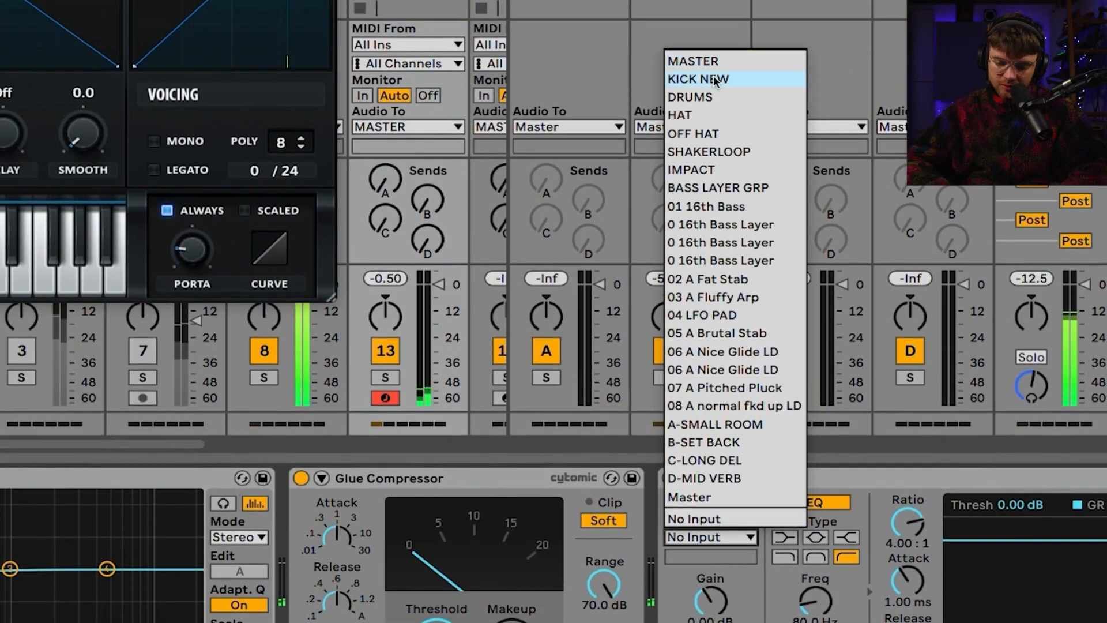
left_click(698, 2)
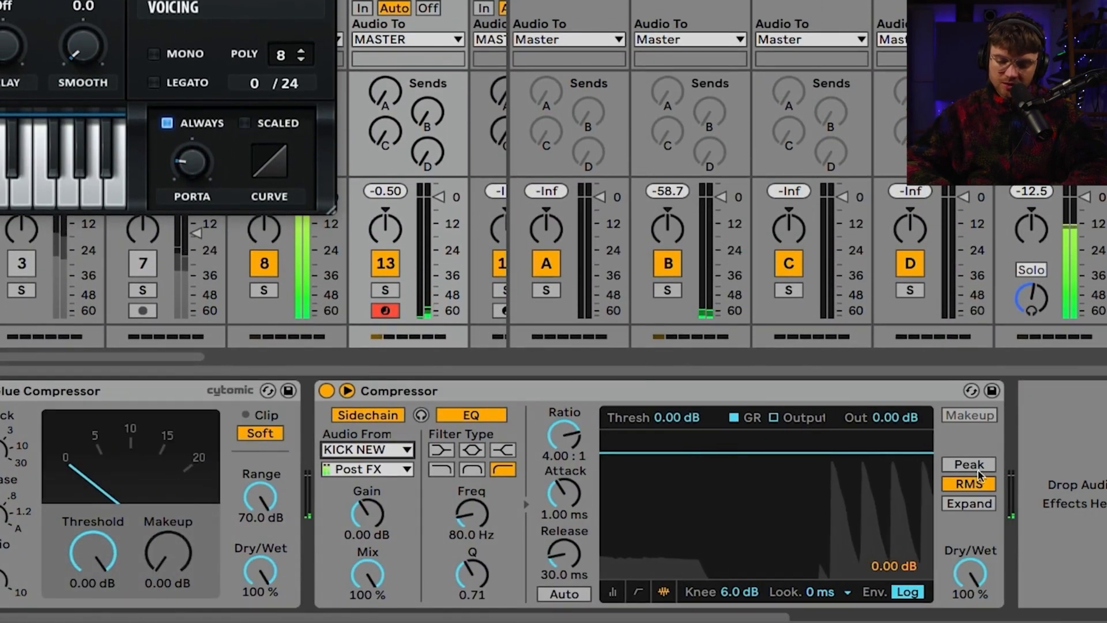
left_click(969, 464)
left_click_drag(902, 453, 902, 496)
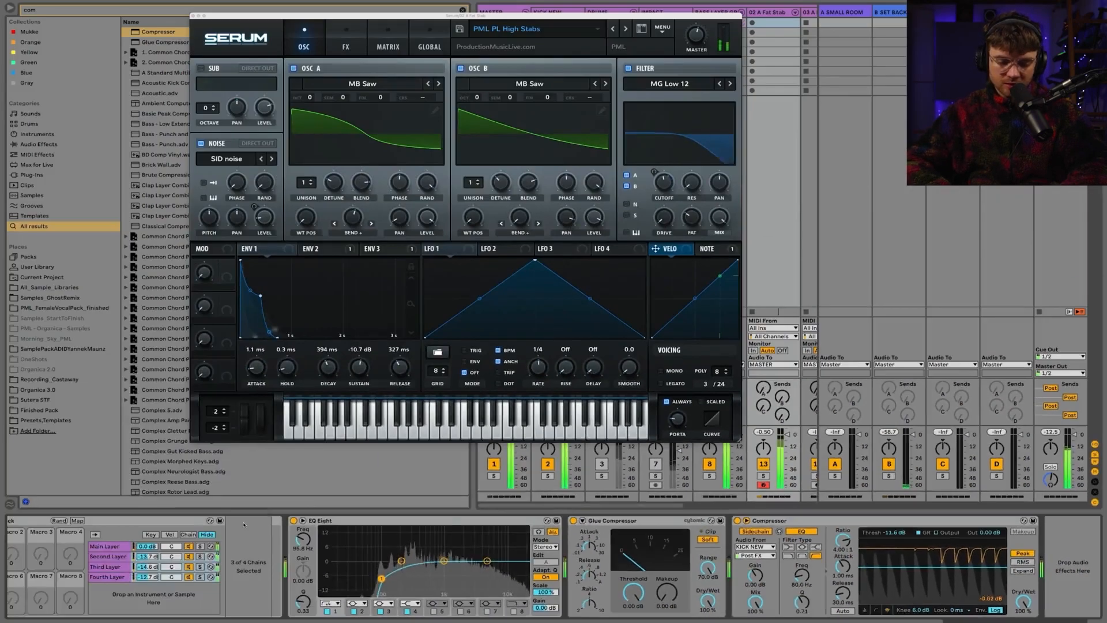
Solo the Second Layer and the Third Layer one after the other to hear each by itself
scroll(436, 567, "left", 5)
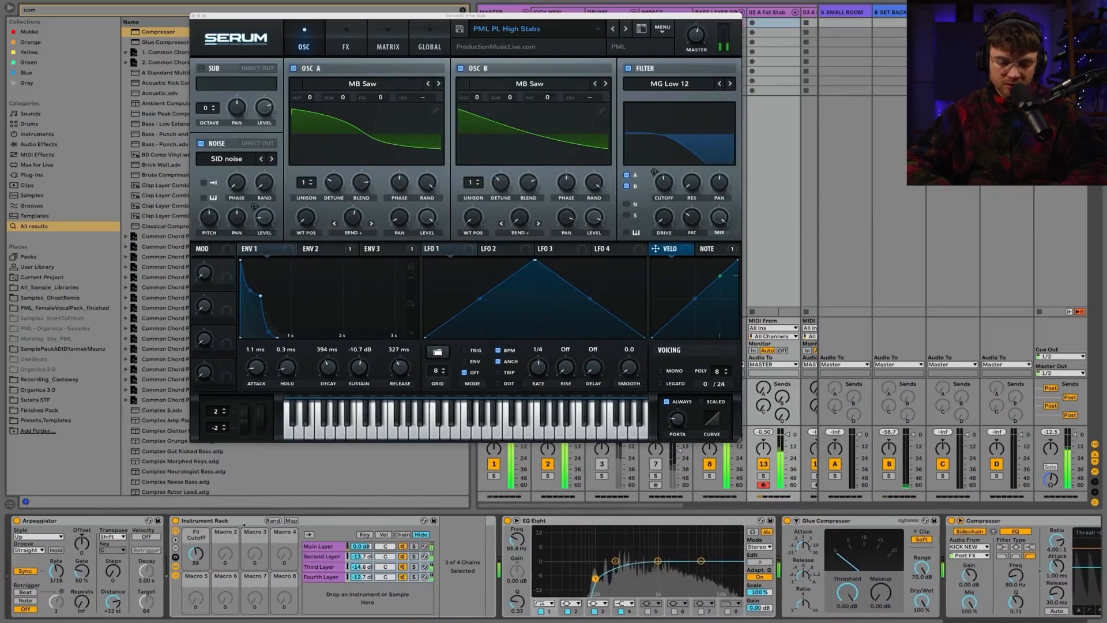
left_click(415, 557)
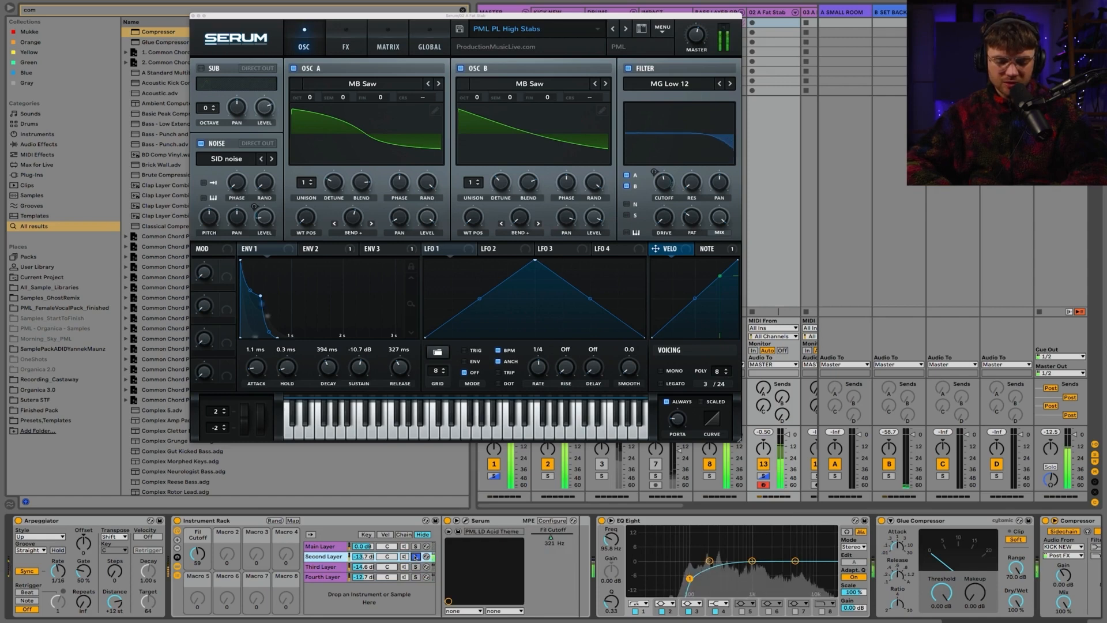
left_click(415, 567)
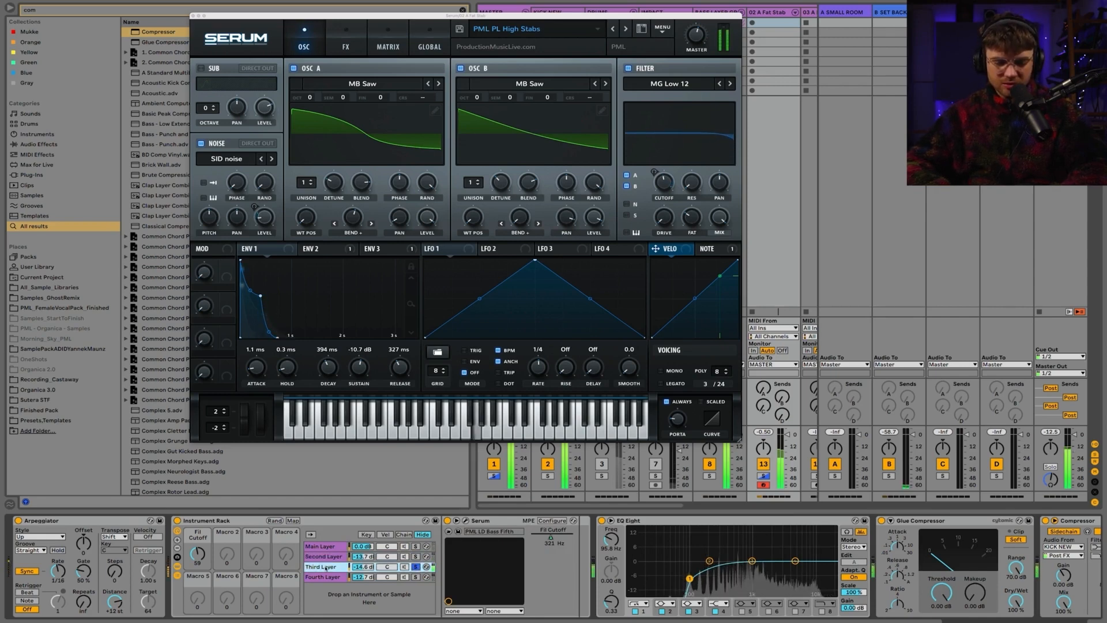
In the PML PL High Stabs synth, set Env 1 sustain to -∞ dB and release to 366 ms, and close its window
left_click(279, 247)
left_click_drag(357, 362, 359, 398)
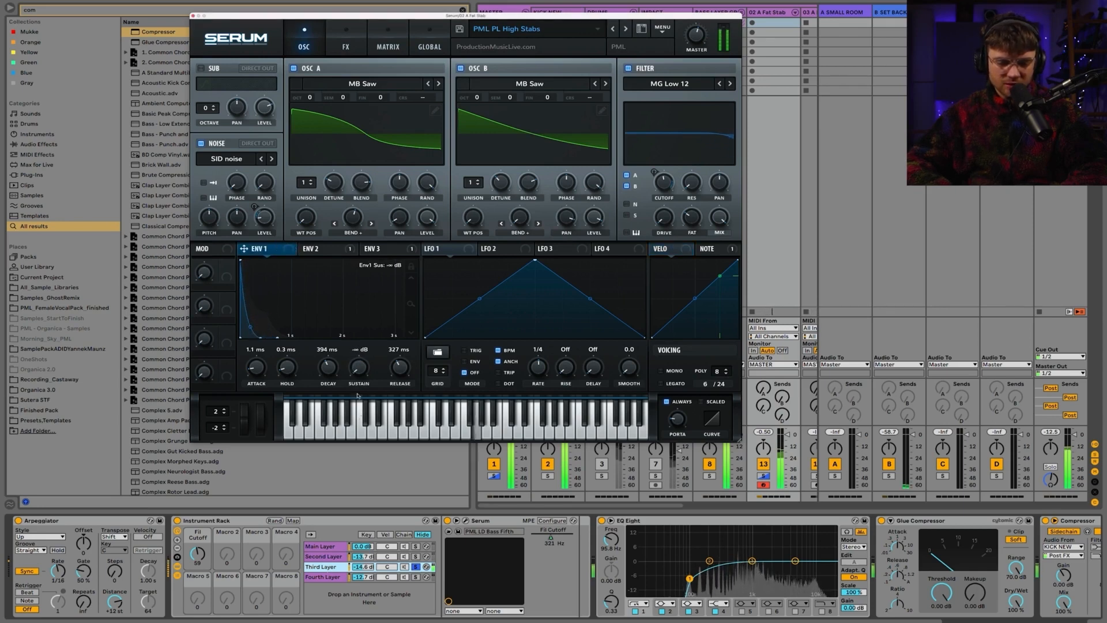
scroll(405, 373, "down", 3)
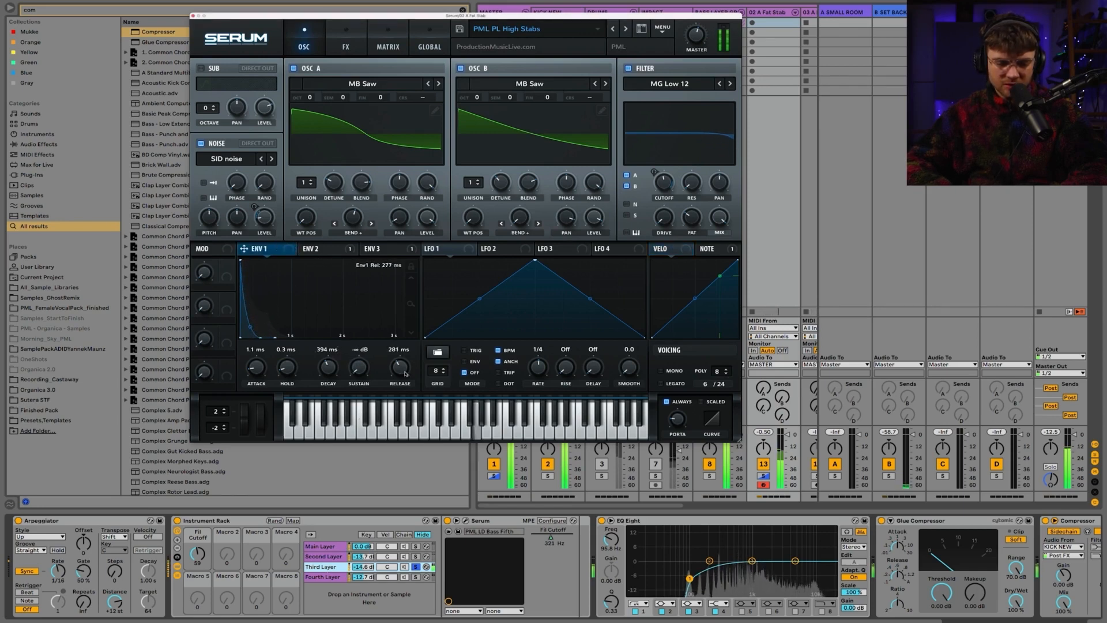
scroll(405, 374, "up", 4)
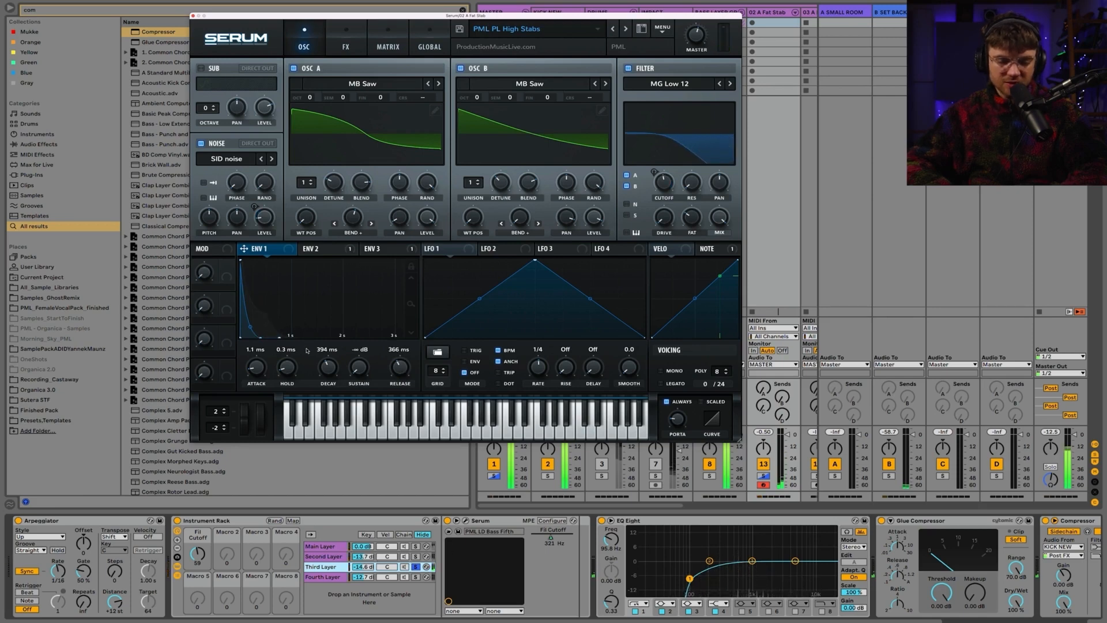
left_click(192, 16)
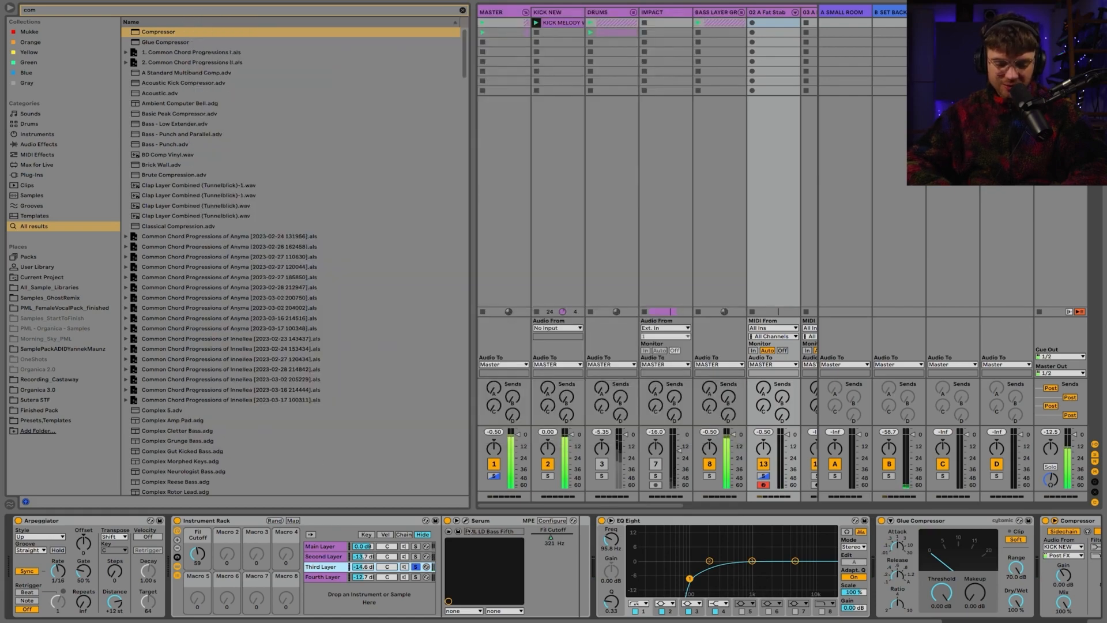
Set the Third Layer's Serum Env 1 sustain to -∞ dB and release to 94 ms, and take the layer out of solo
left_click(465, 520)
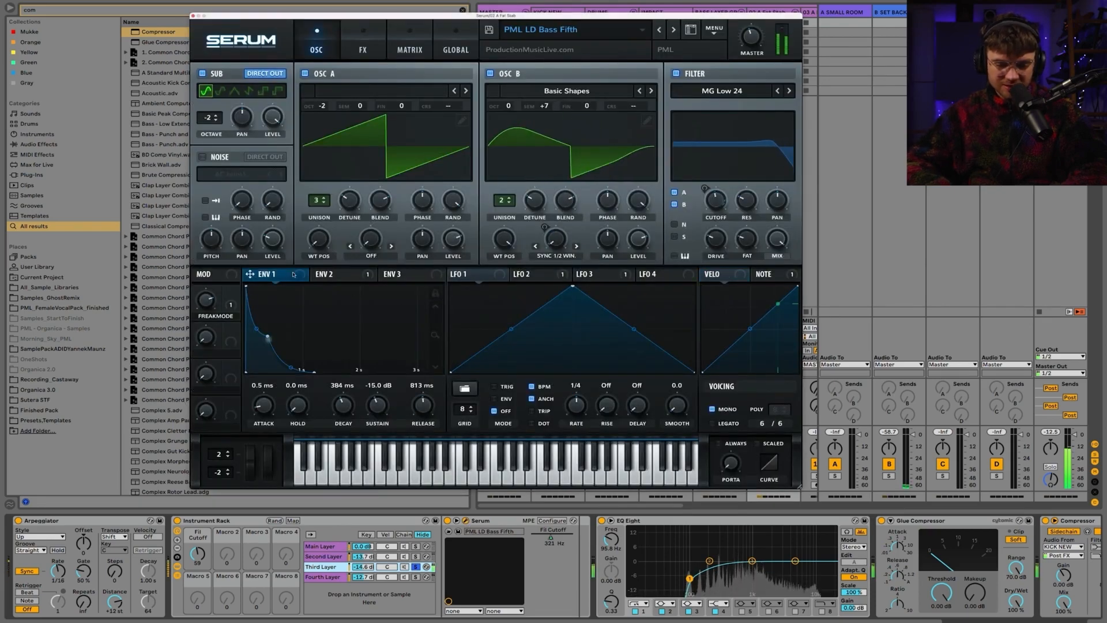
left_click_drag(371, 403, 373, 455)
left_click_drag(417, 396, 415, 414)
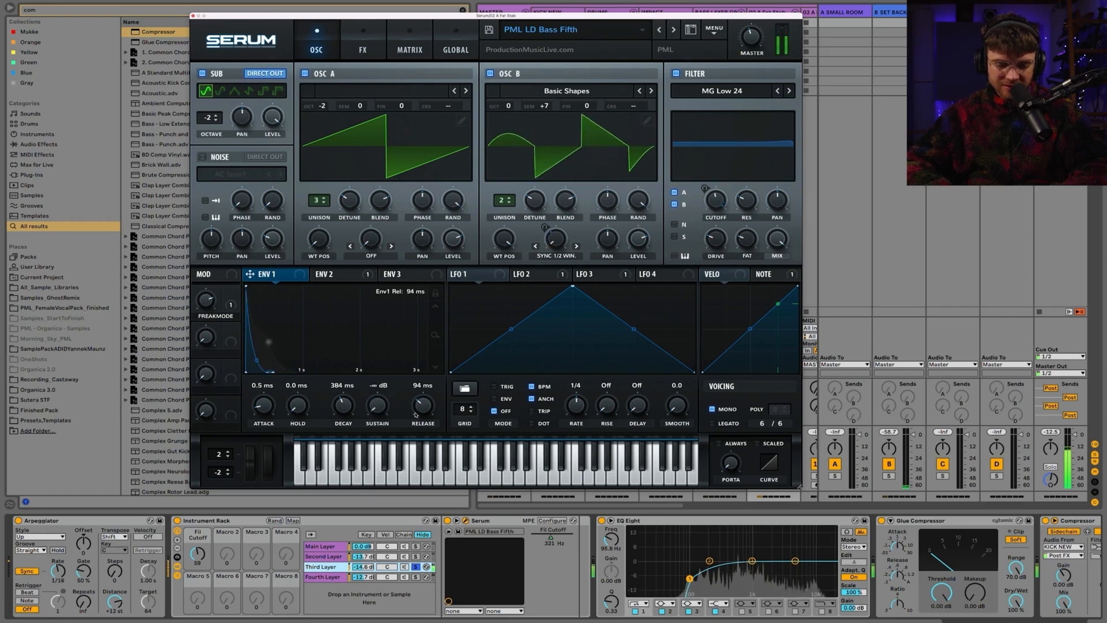
left_click(415, 567)
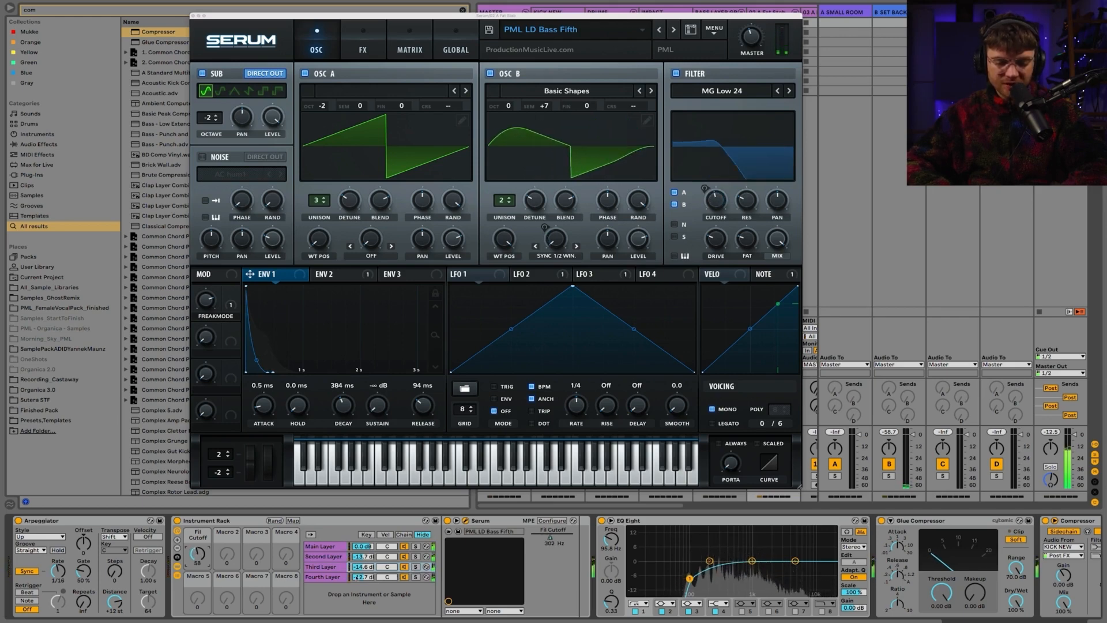
Lower the Fourth Layer's level to -17.7 dB and set the rack's filter cutoff macro to 38
left_click_drag(357, 576, 357, 585)
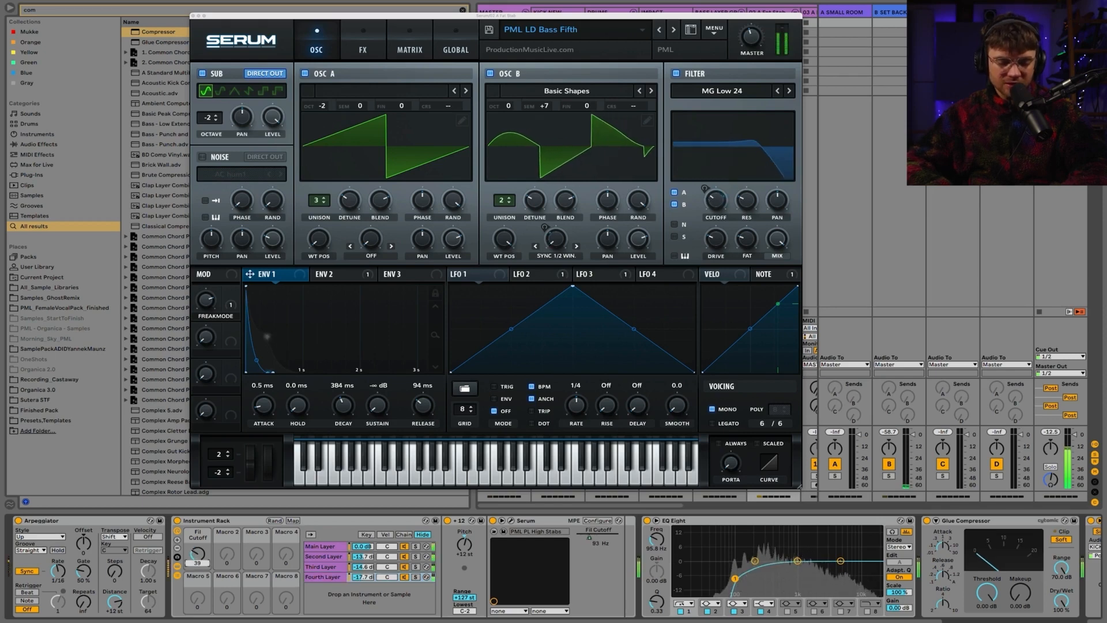
left_click_drag(200, 551, 201, 562)
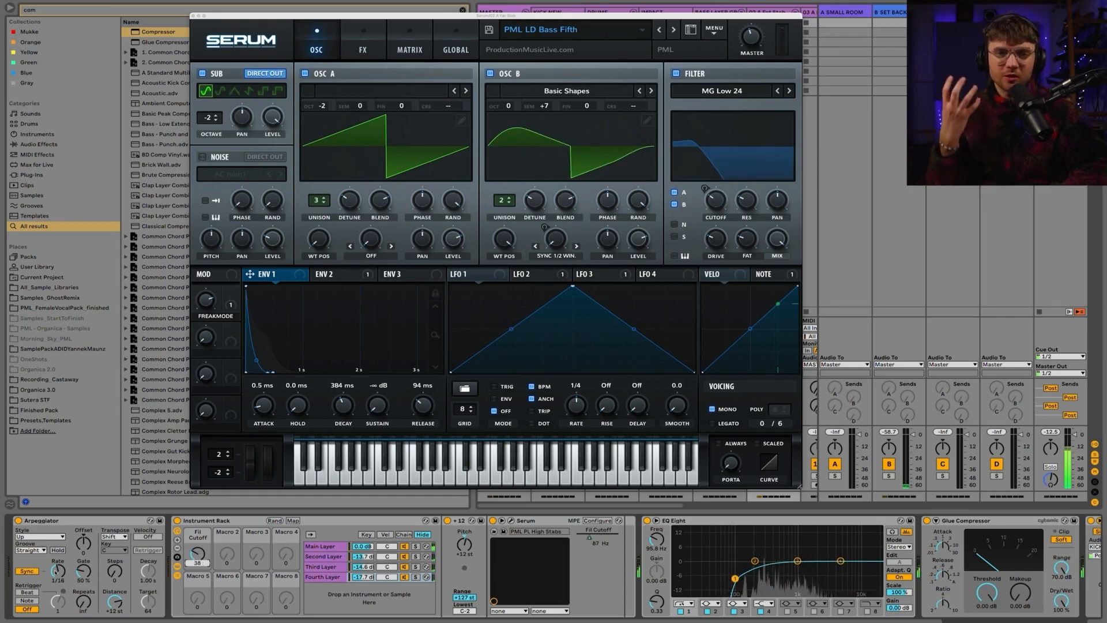
left_click_drag(56, 573, 56, 576)
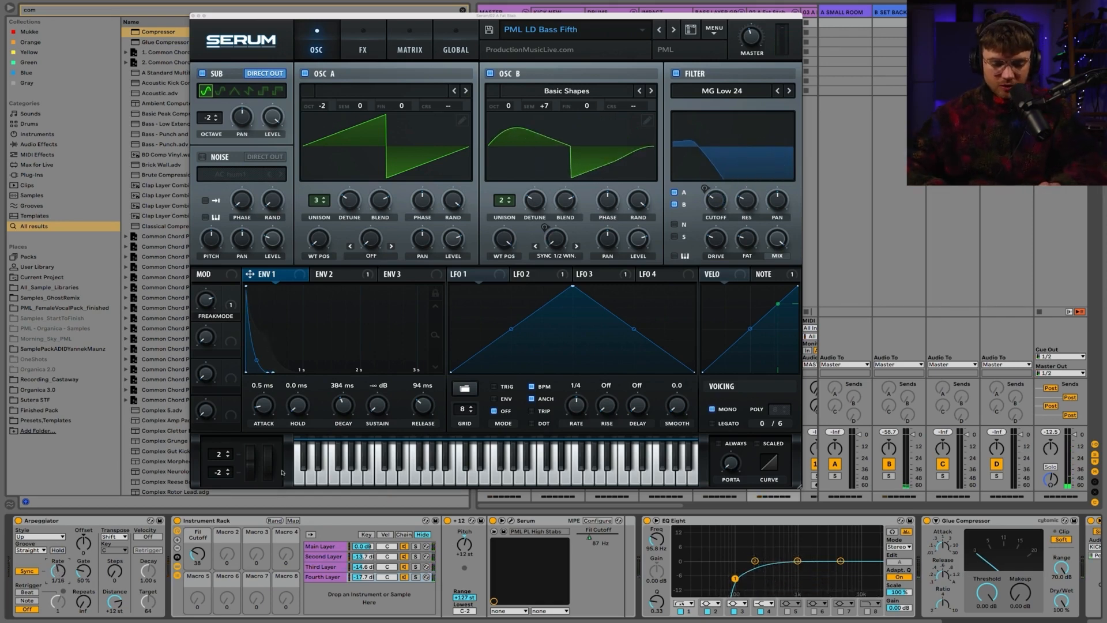
Save the Instrument Rack to the User Library under the name "A Brutal Stab Layer"
left_click(436, 521)
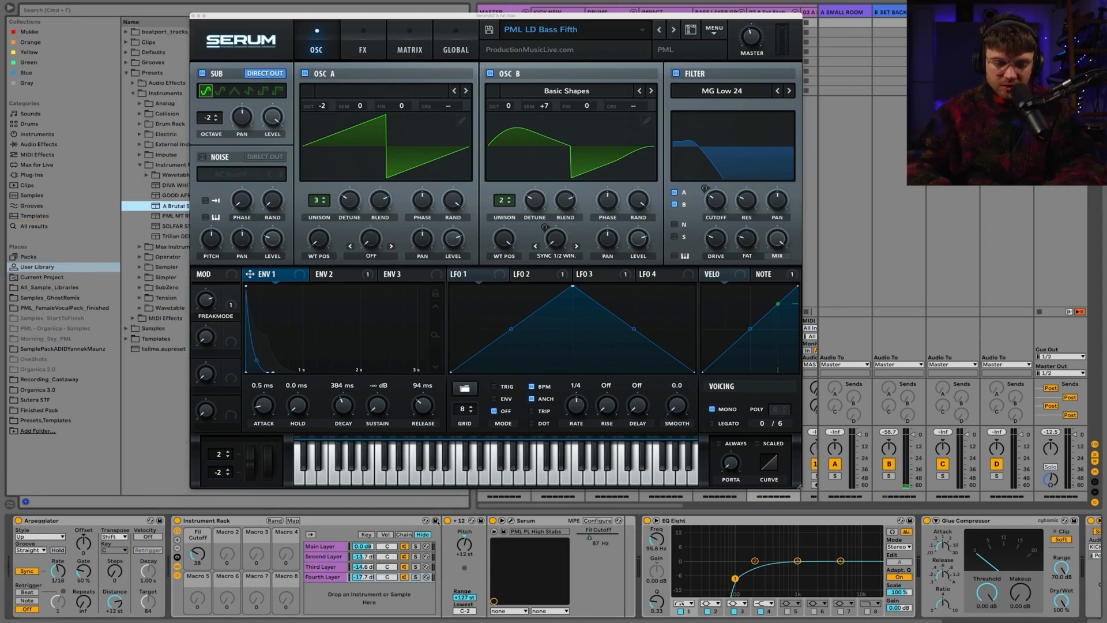
key("Return")
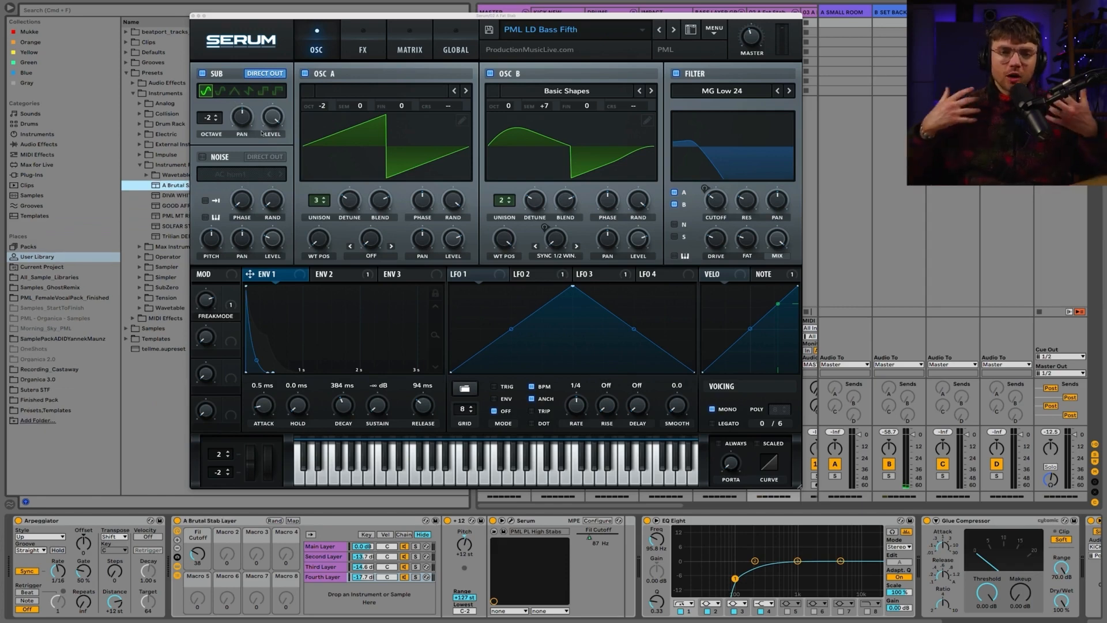
left_click(237, 520)
Open the Main Layer's Serum window to check its preset, and close it
left_click(324, 546)
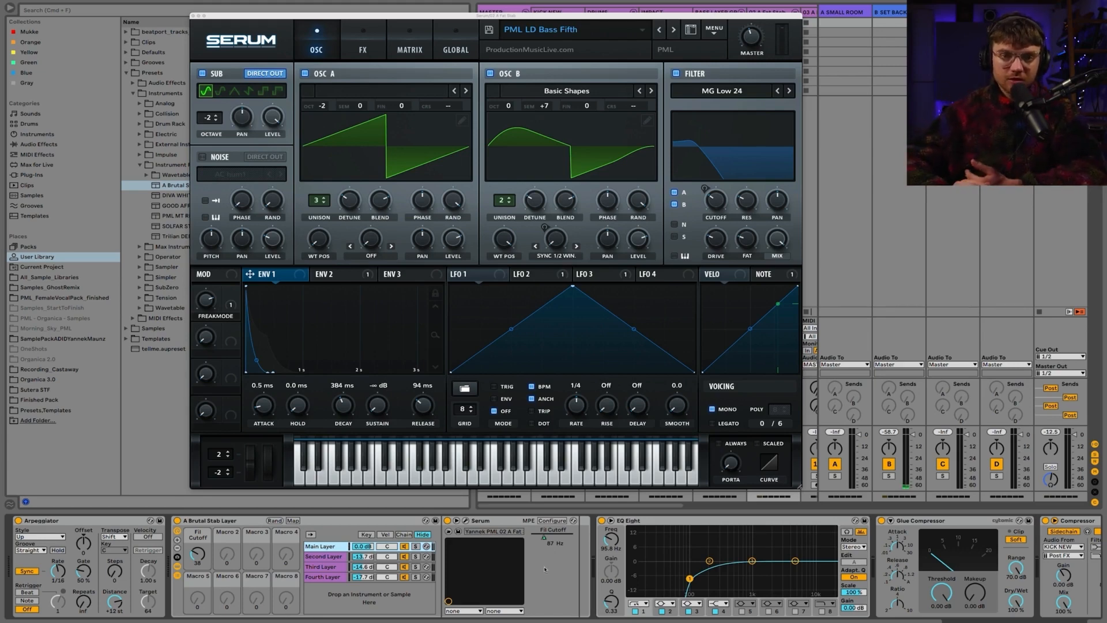
left_click(551, 520)
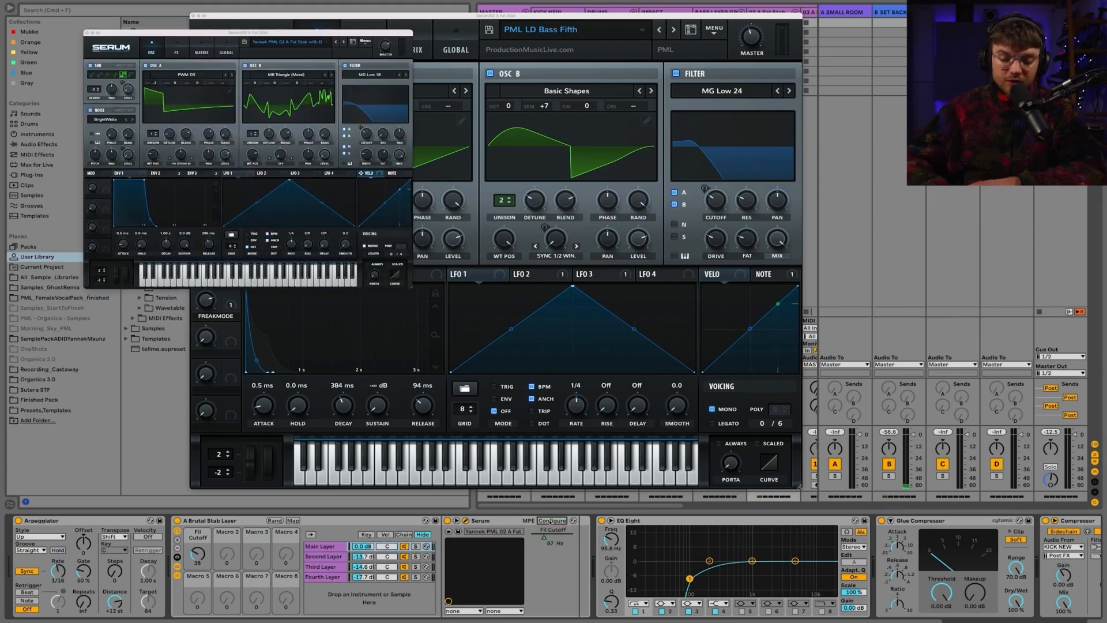
left_click(87, 33)
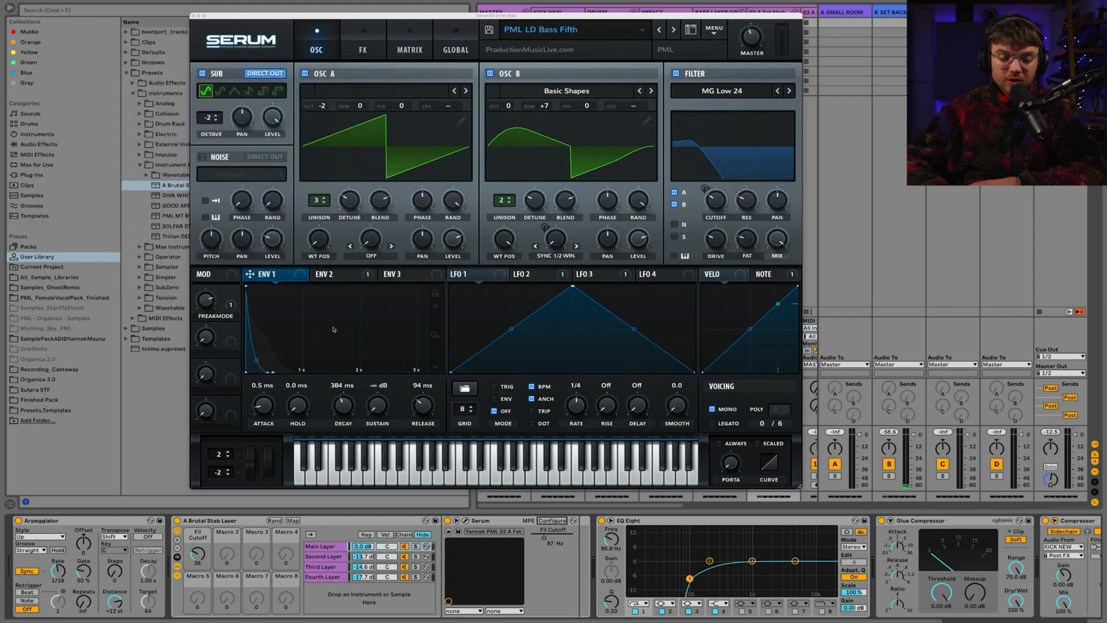
Turn off the Second, Third and Fourth layers together so that only the Main Layer plays
left_click(240, 521)
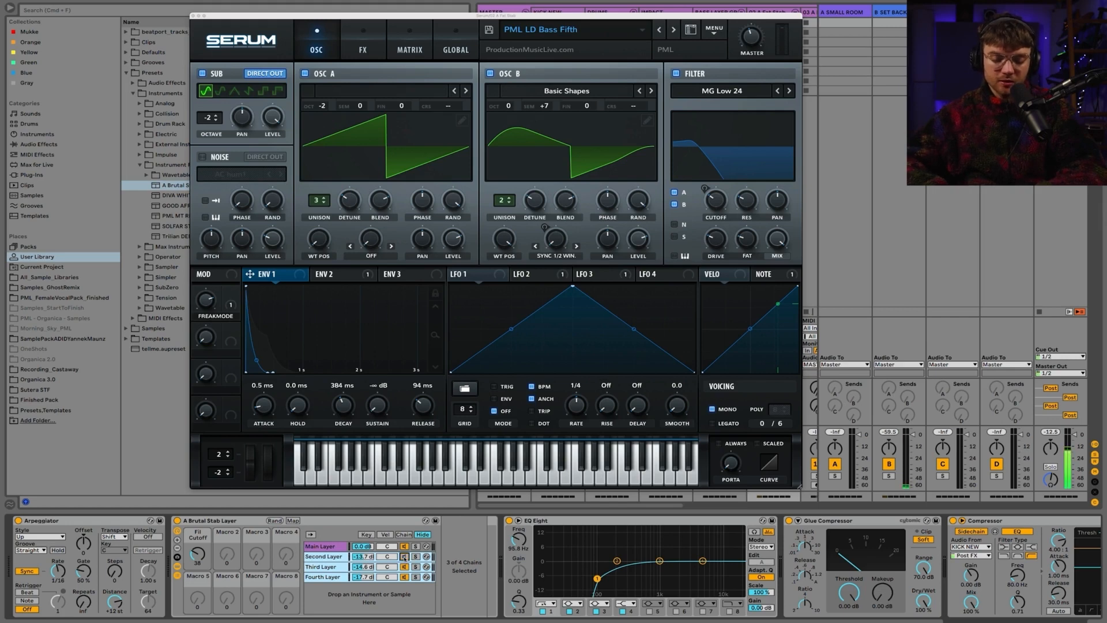
left_click(404, 567)
left_click(405, 578)
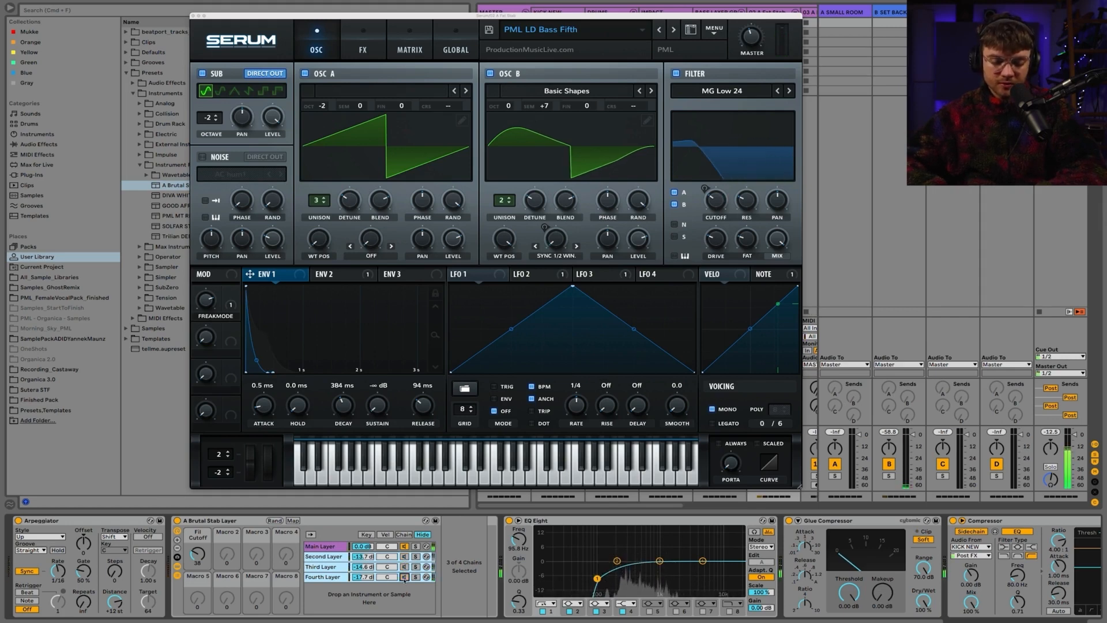
Close the remaining Serum window, solo the 02 A Fat Stab track and set the Fil Cutoff macro to 37
left_click(194, 15)
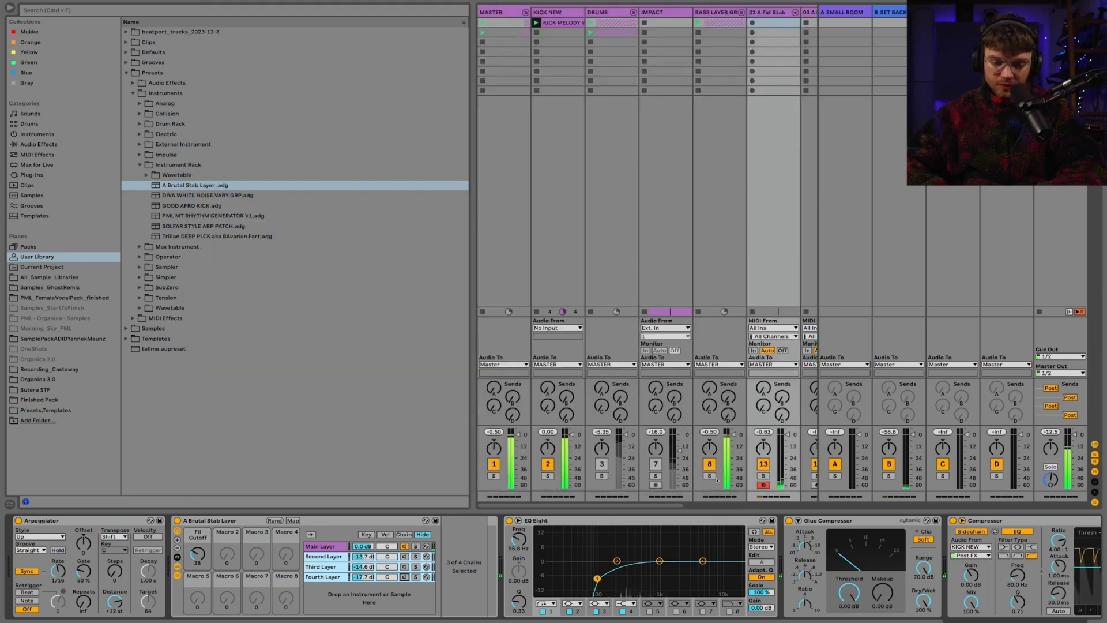
left_click(763, 477)
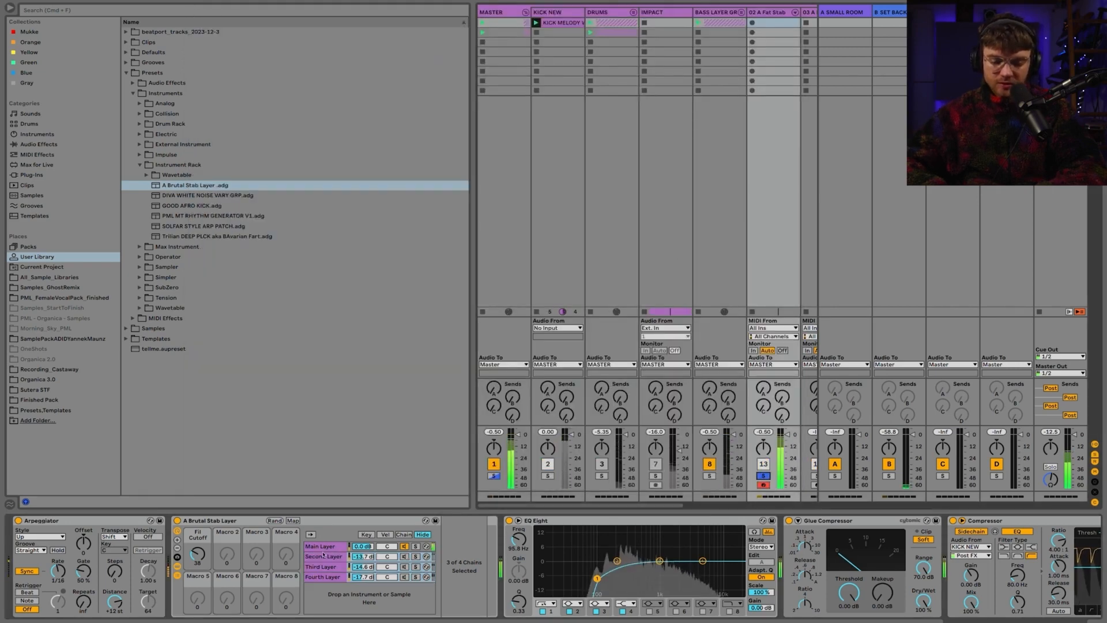
left_click_drag(197, 555, 197, 554)
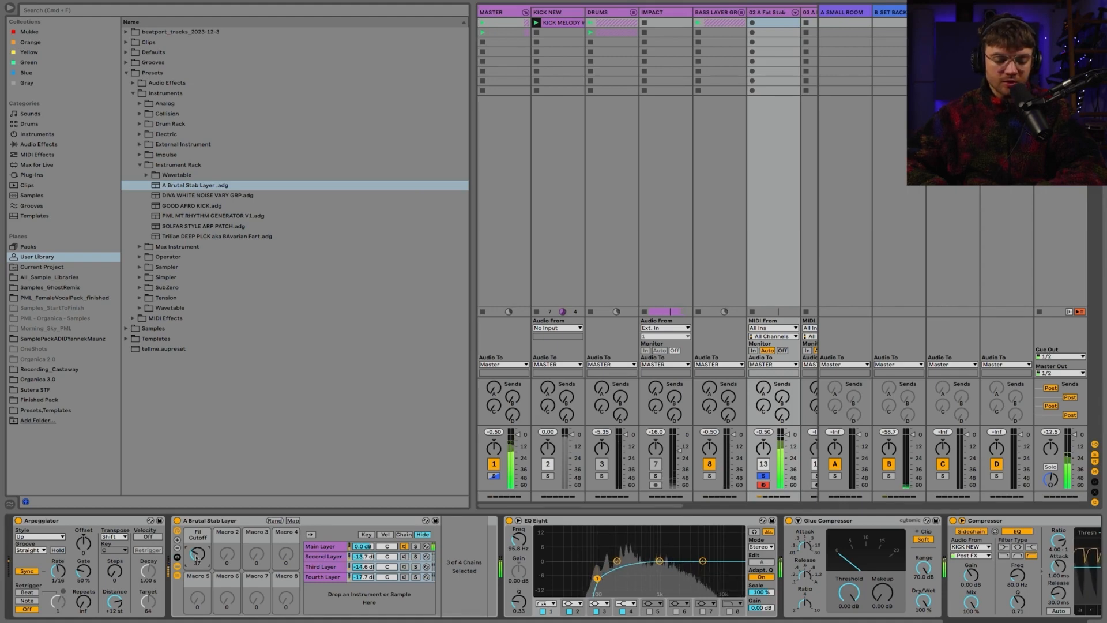
Turn the Second, Third and Fourth layers back on one by one and raise the Fil Cutoff macro to 53
left_click(341, 571)
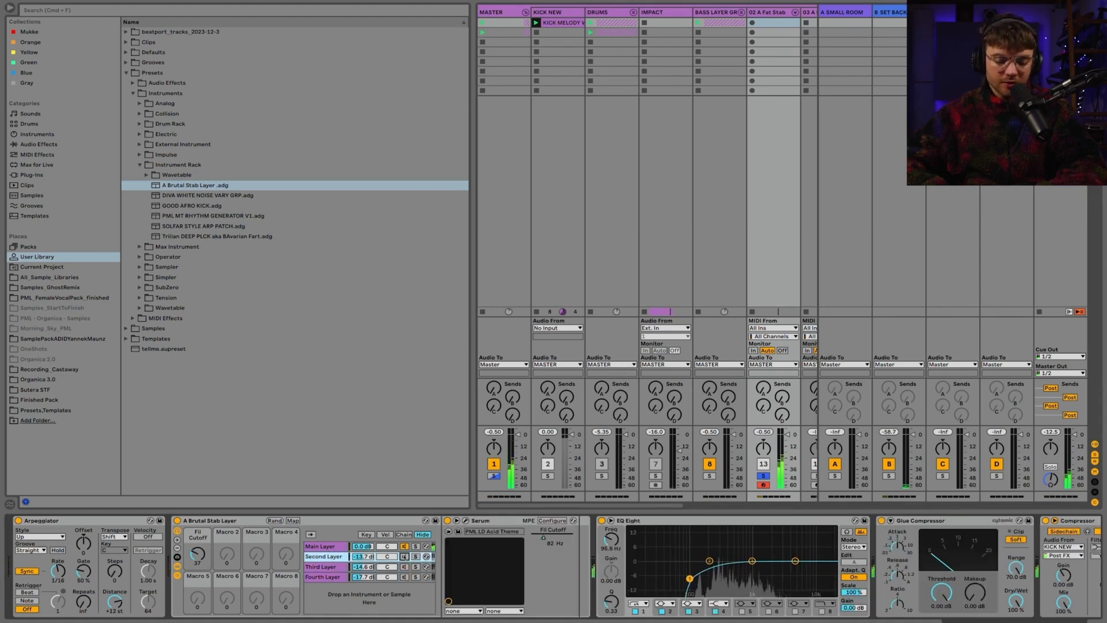
left_click(405, 567)
left_click(404, 577)
mouse_move(197, 555)
left_mouse_down()
mouse_move(197, 528)
mouse_move(197, 554)
mouse_move(197, 531)
mouse_move(197, 543)
left_mouse_up()
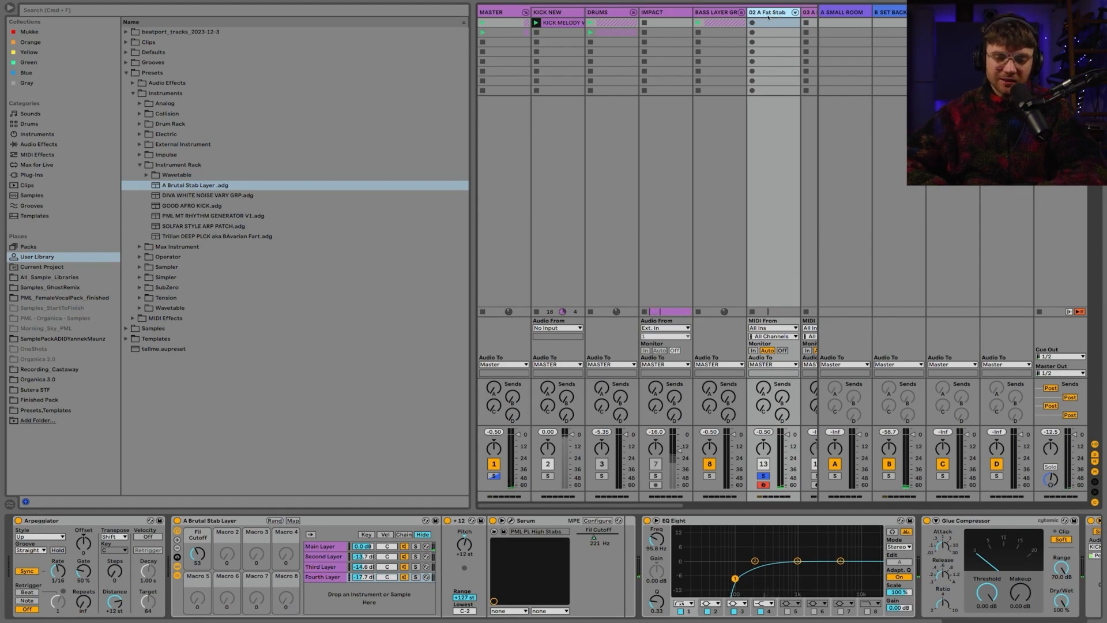
Unfold the 02 A Fat Stab track into its layer chains in the mixer and view the devices of each layer
scroll(768, 17, "right", 5)
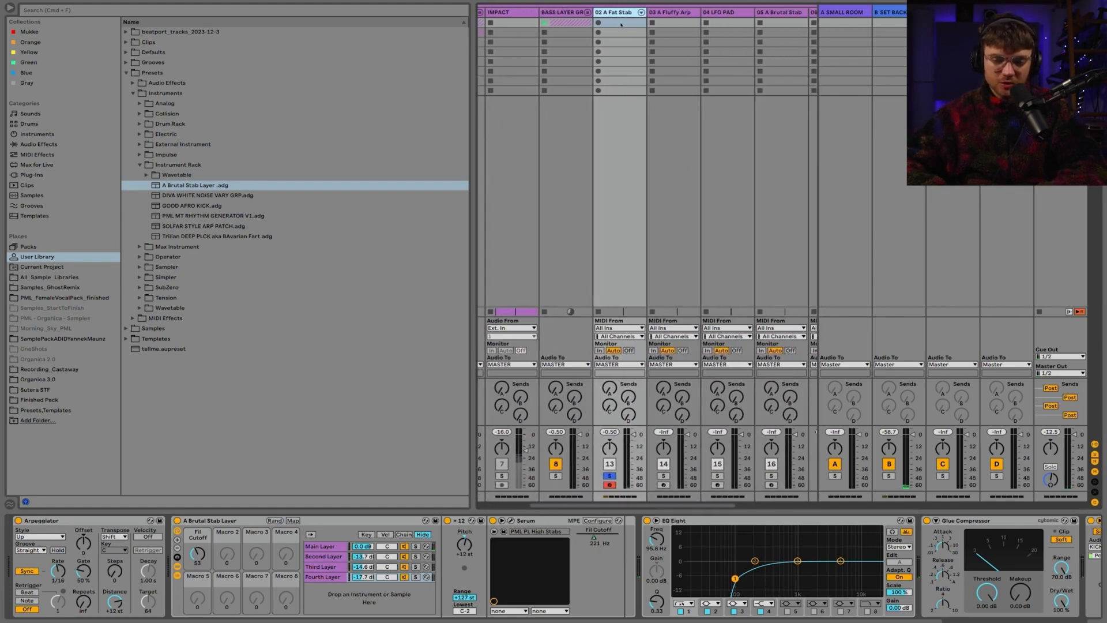
left_click(642, 13)
scroll(642, 16, "right", 2)
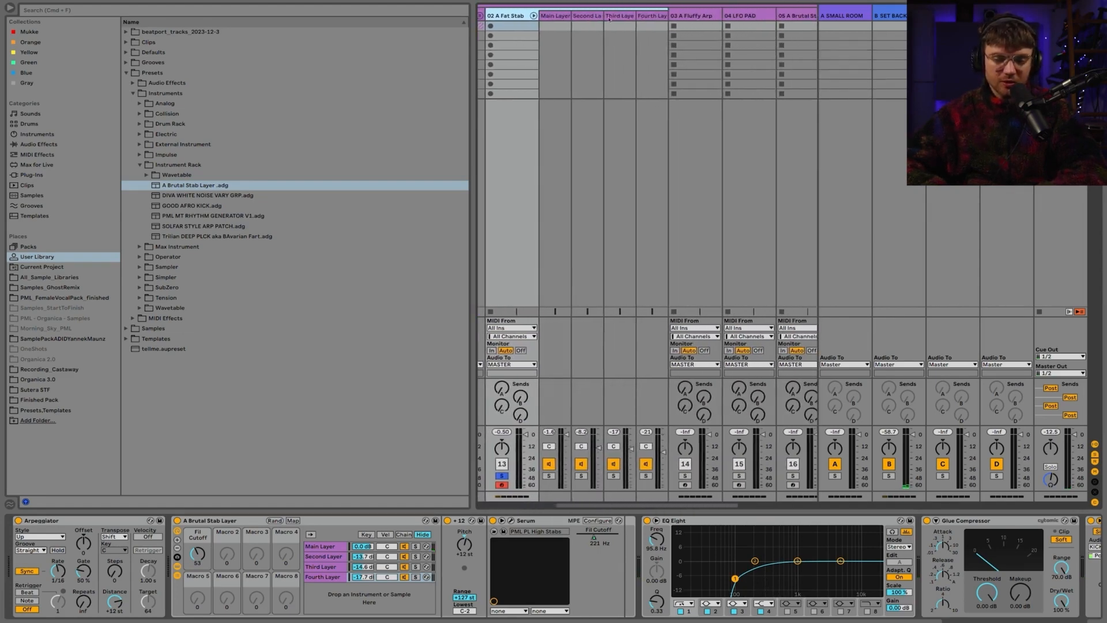
left_click(552, 17)
left_click(585, 16)
left_click(626, 16)
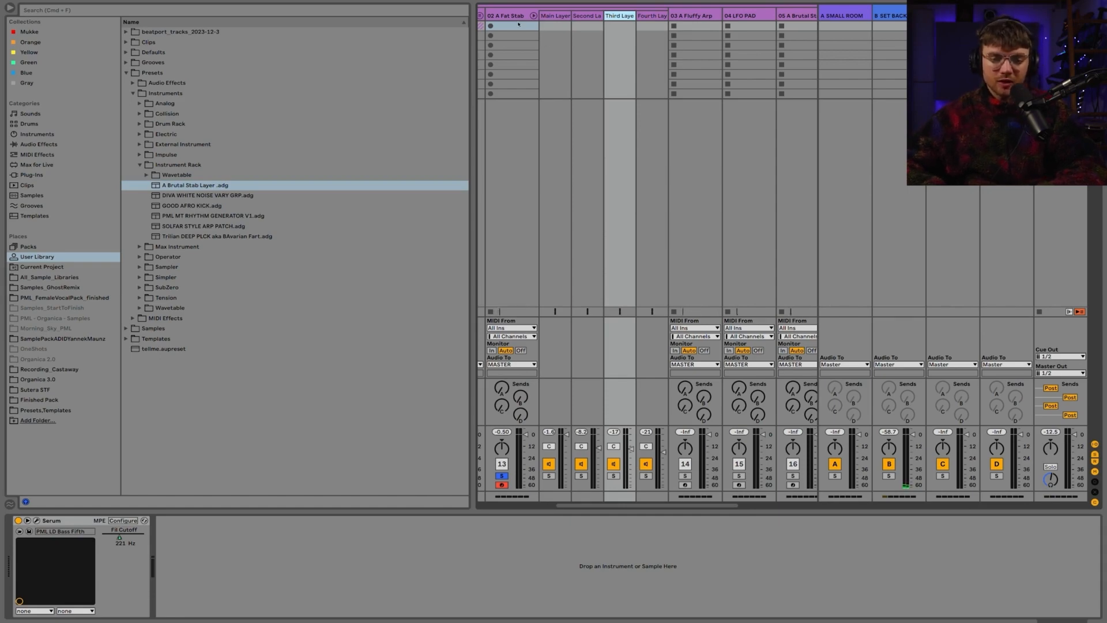
left_click(518, 17)
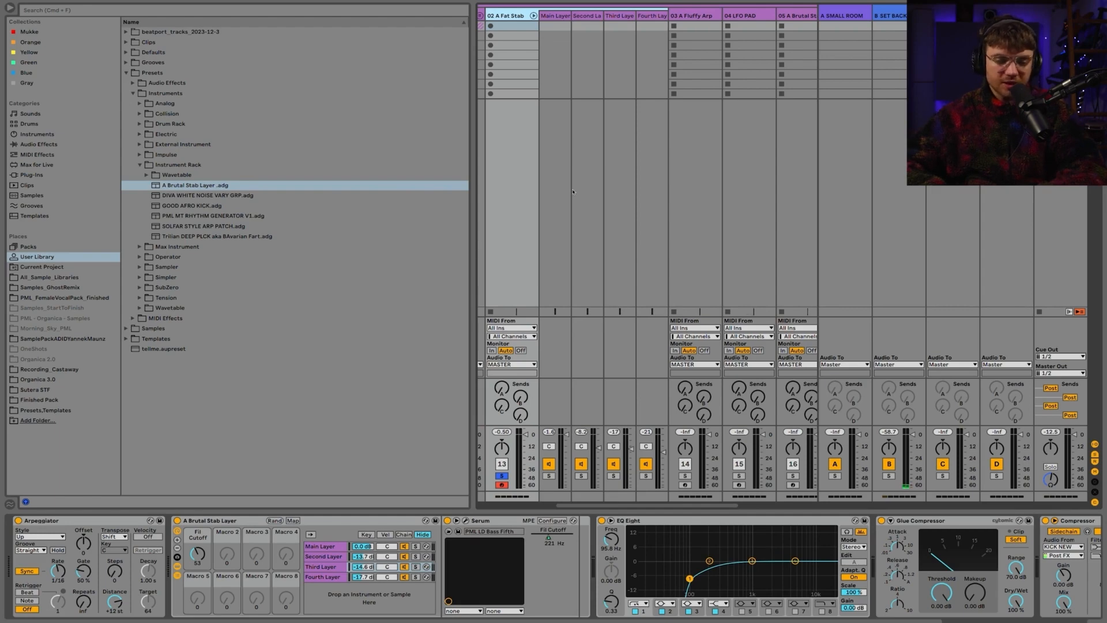
Add an EQ Eight to the Main Layer's chain, after its Serum
left_click(554, 17)
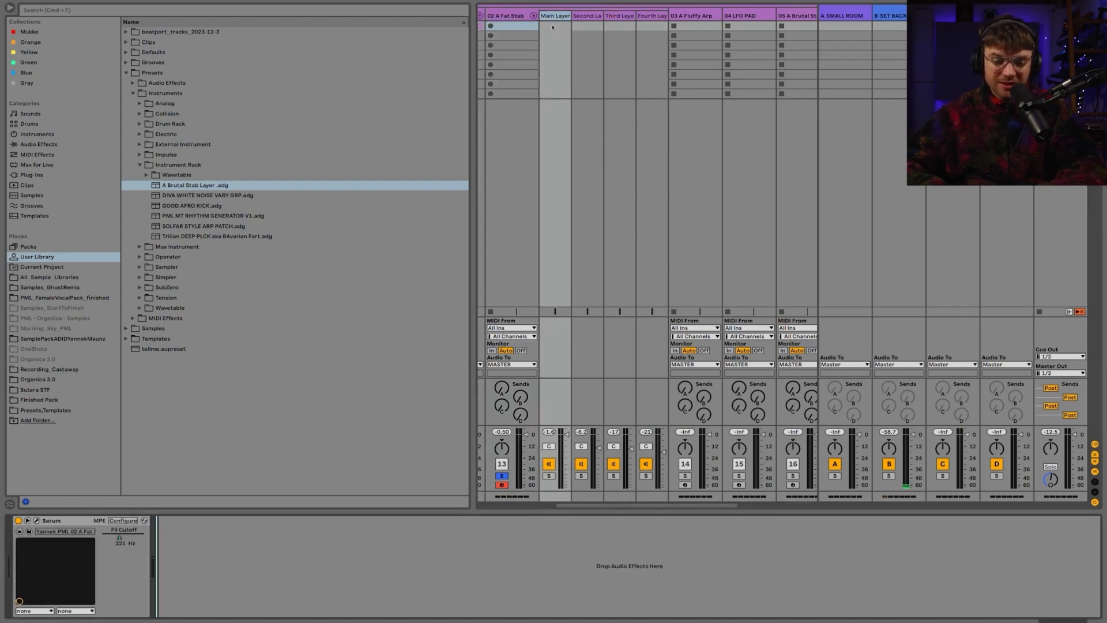
left_click(575, 15)
left_click(552, 16)
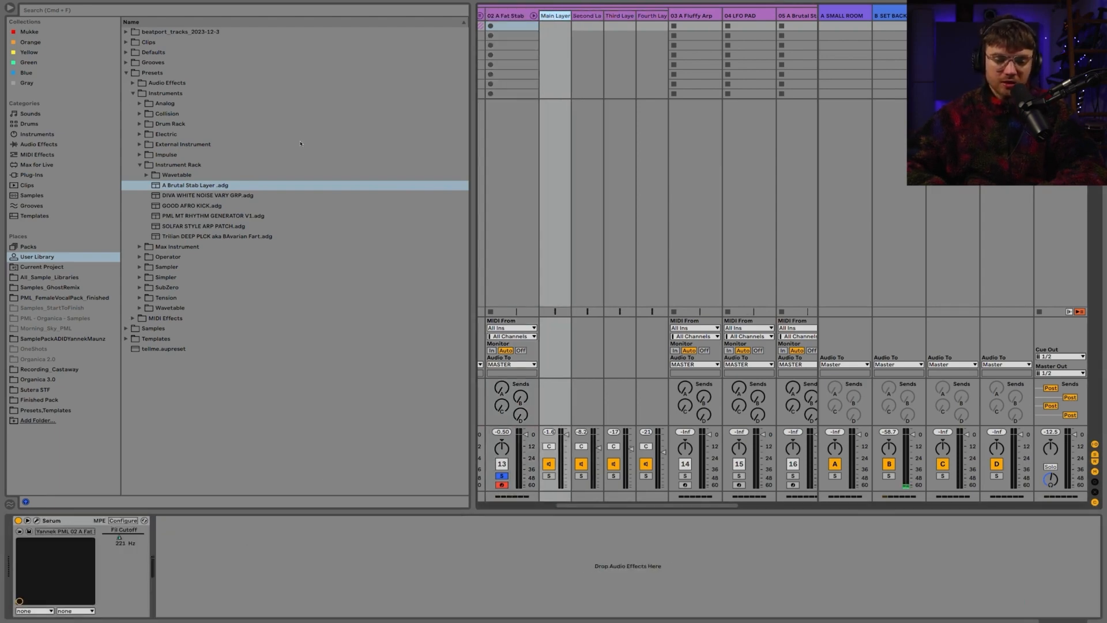
left_click(54, 145)
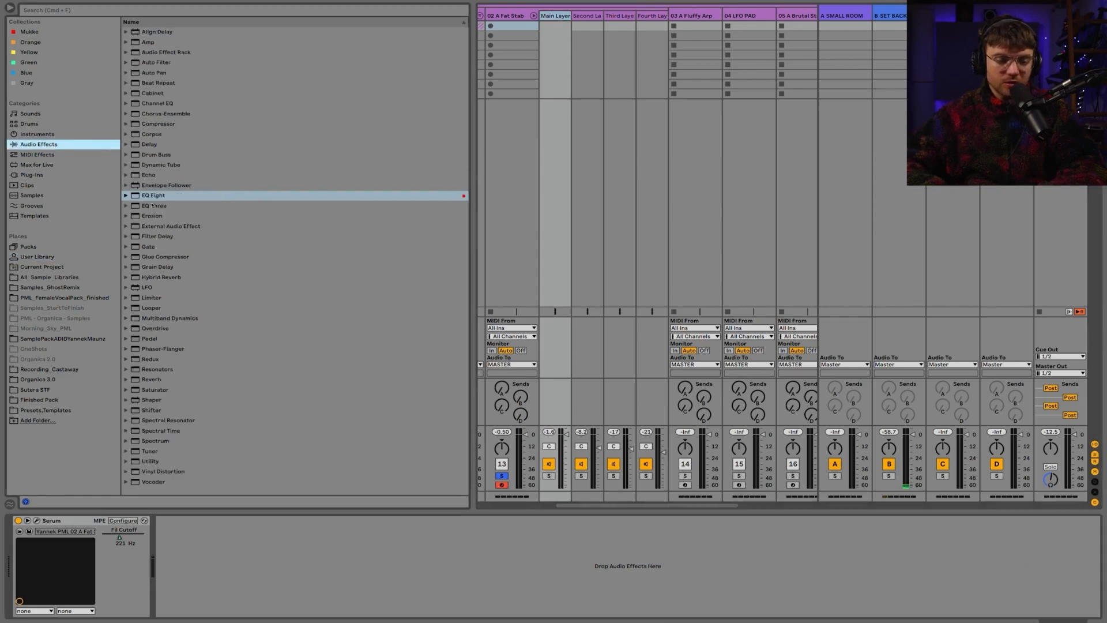
left_click_drag(148, 199, 516, 20)
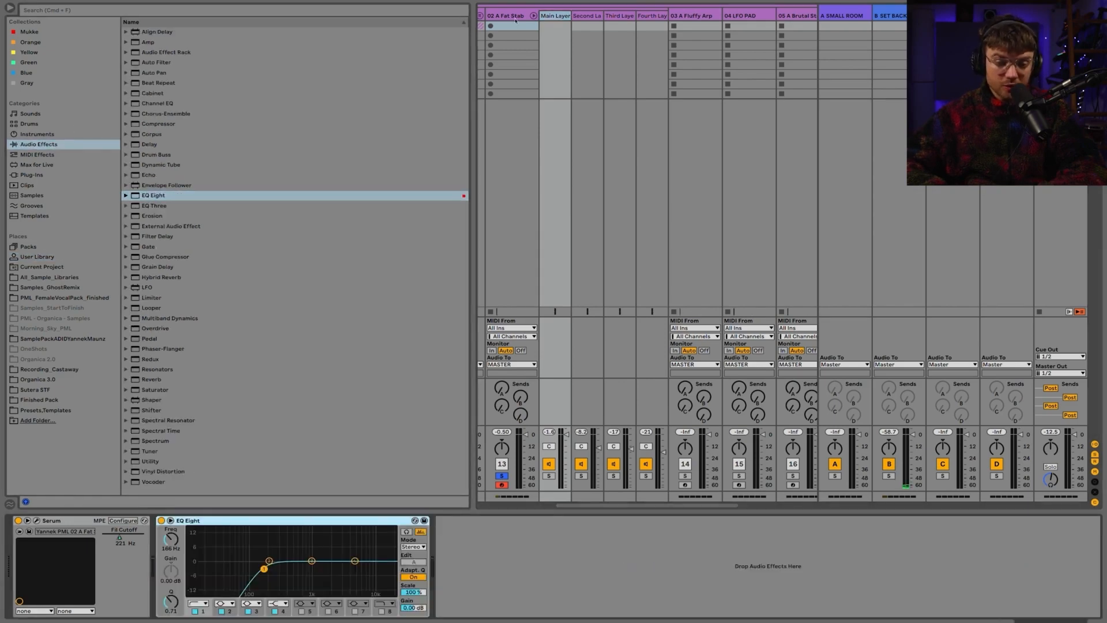
Add Echo to the Fourth Layer with 93 % feedback and 42 % dry/wet, and fold the stab track's chains away
left_click(575, 15)
left_click(618, 16)
left_click(641, 17)
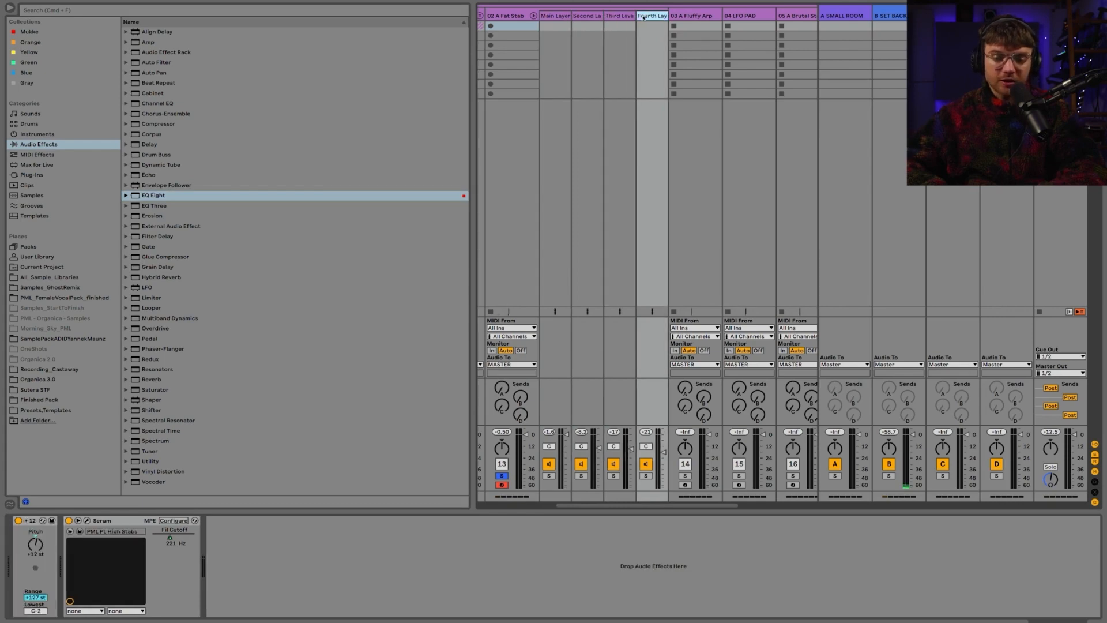
key("super+f")
type("echo")
key("Down")
key("Return")
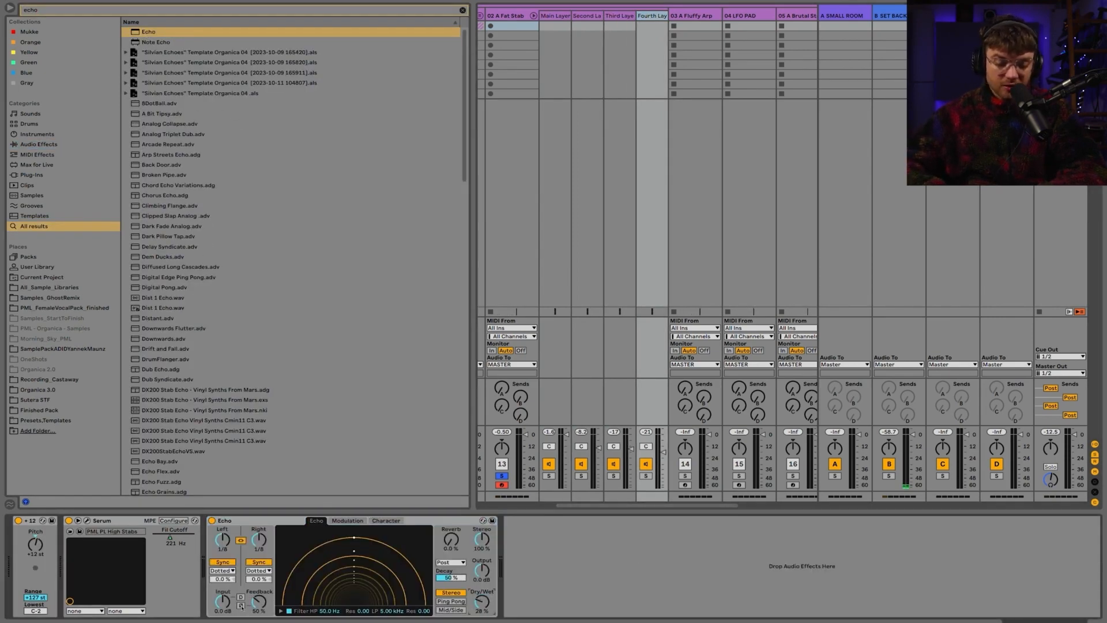
left_click_drag(259, 601, 259, 569)
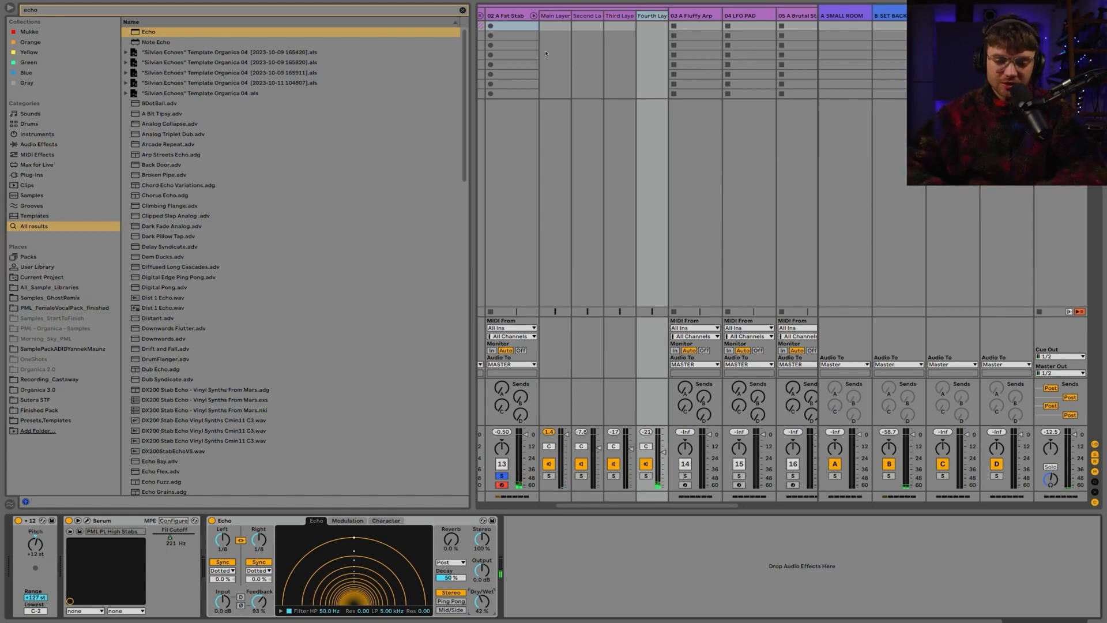
left_click(533, 16)
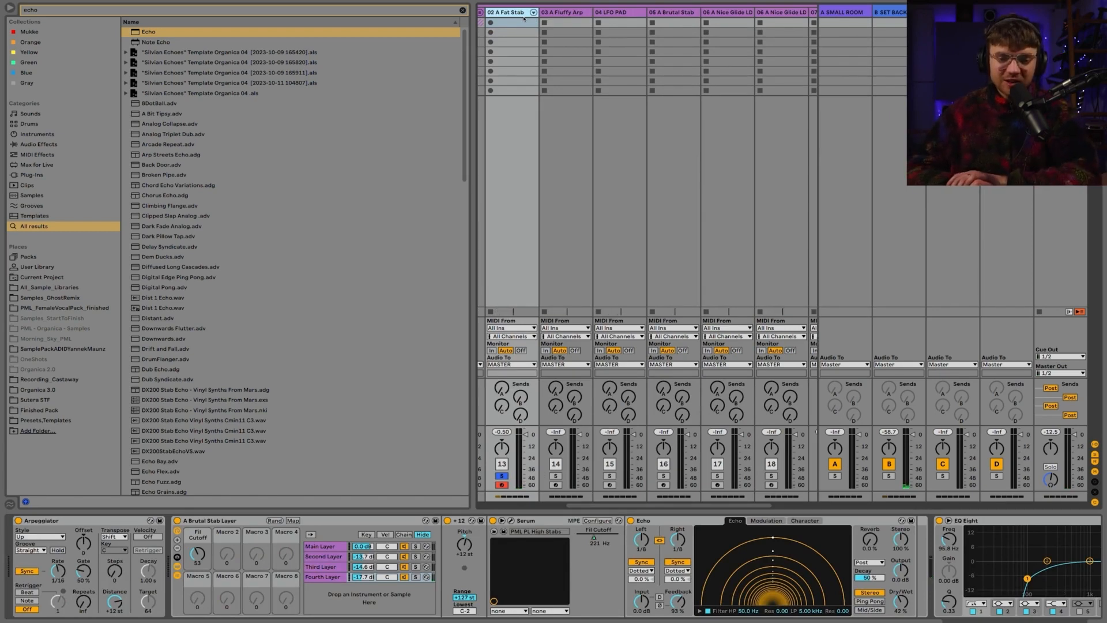
Show the macro controls of the Instrument Rack on the 03 A Fluffy Arp track and briefly view its macro variations
left_click(551, 13)
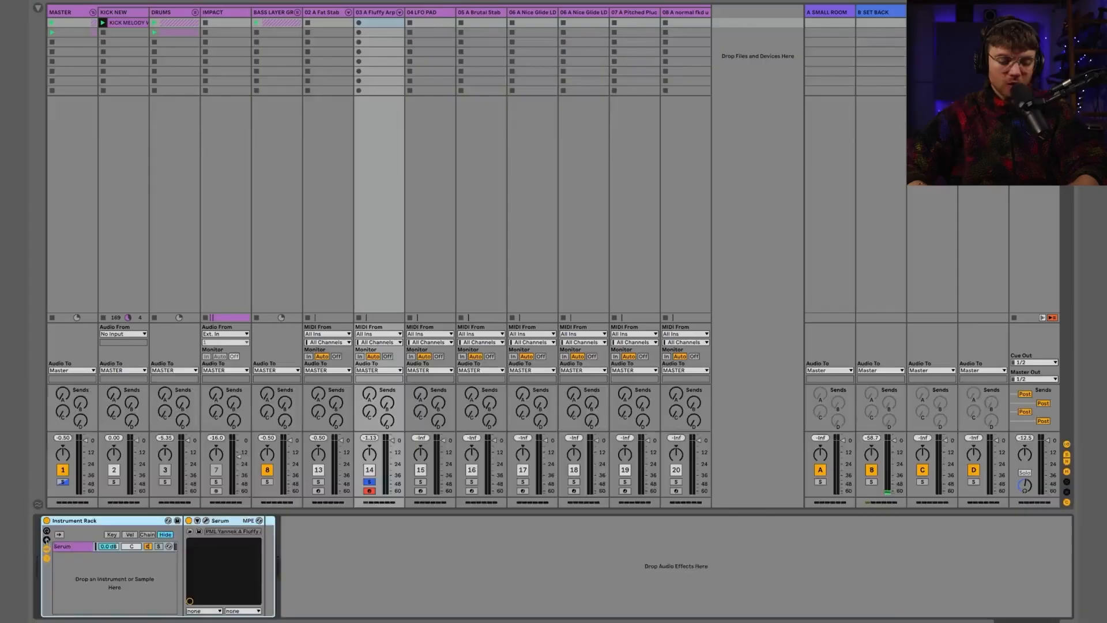
left_click(49, 561)
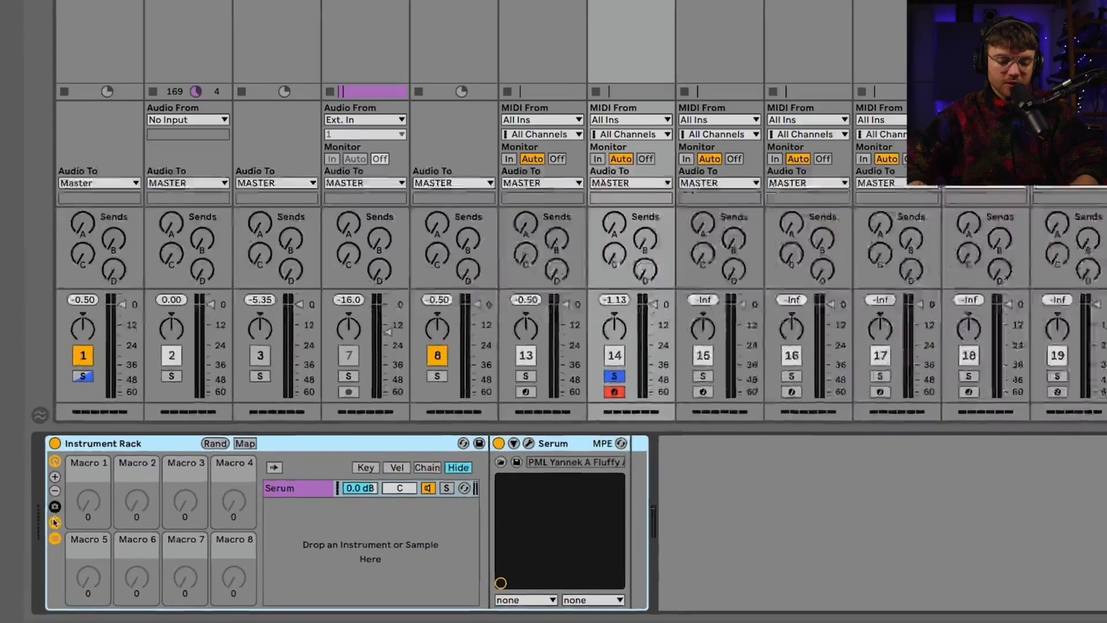
left_click(55, 507)
left_click(56, 507)
left_click(55, 508)
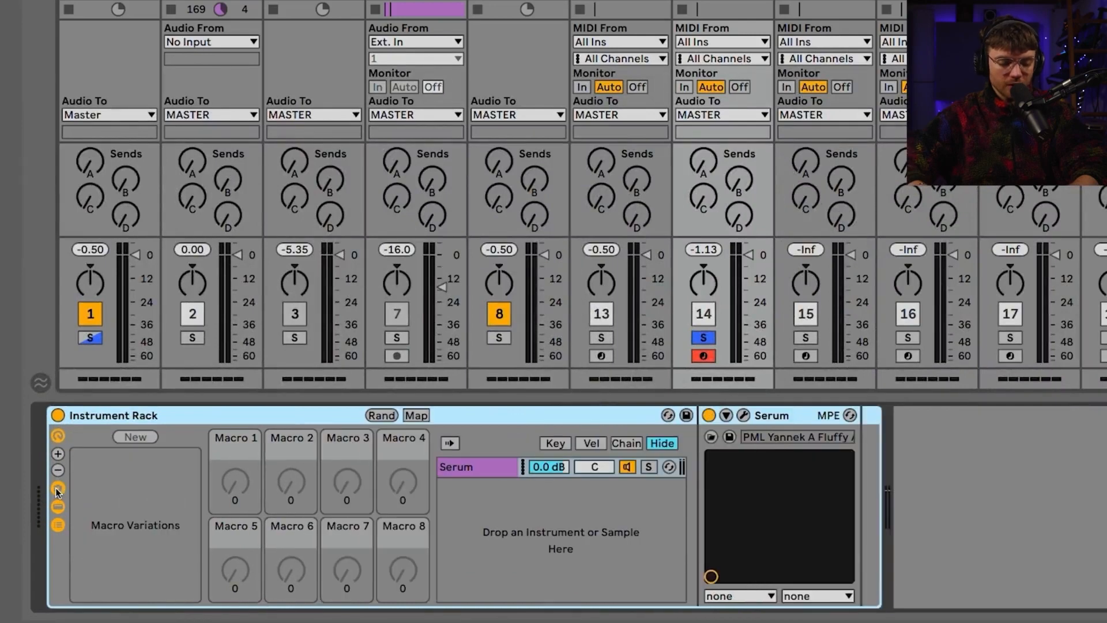
left_click(58, 489)
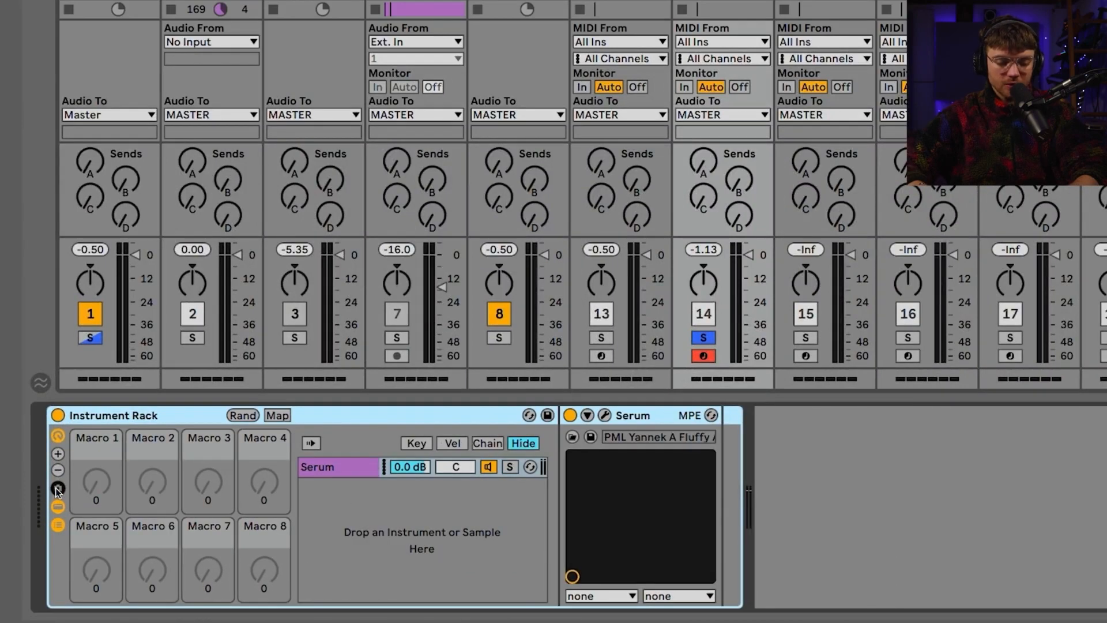
Add extra macro controls to the Instrument Rack and remove them again, back to eight macros
left_click(57, 454)
left_click(58, 455)
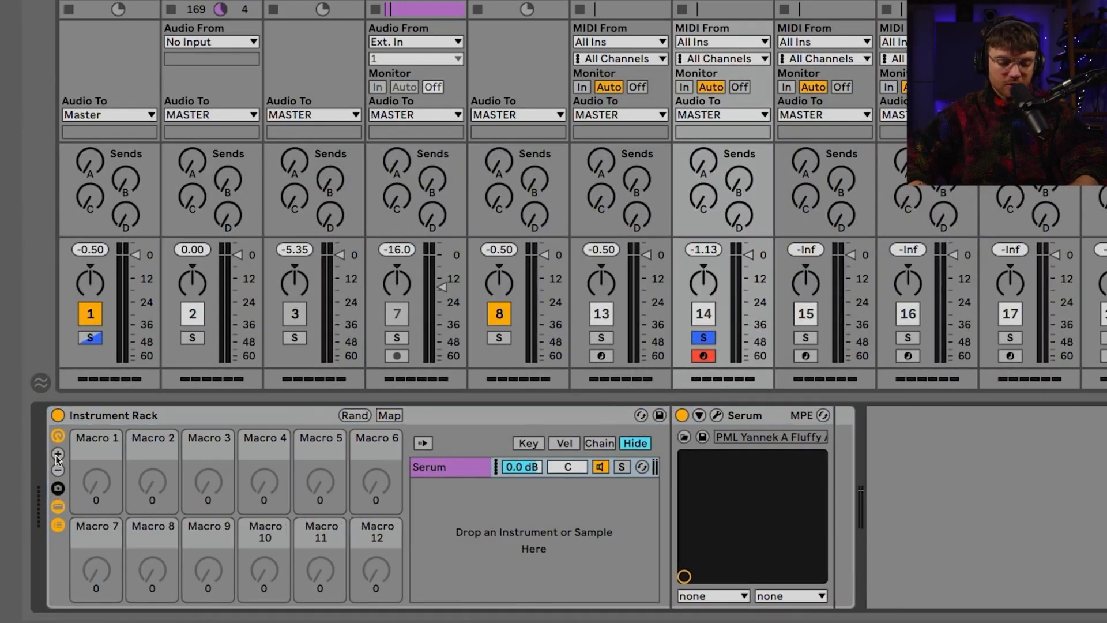
left_click(57, 456)
left_click(58, 471)
left_click(58, 456)
left_click(59, 471)
left_click(59, 472)
left_click(60, 472)
Colour Macro 2 orange and reset it to no colour
right_click(106, 442)
left_click(150, 415)
right_click(153, 452)
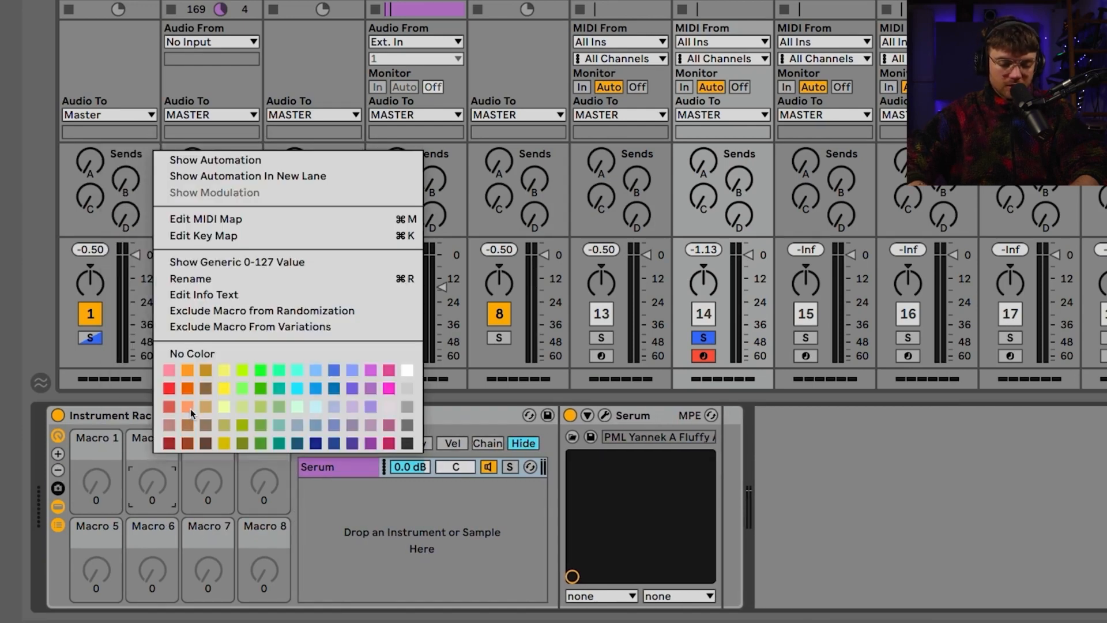
left_click(190, 407)
right_click(161, 451)
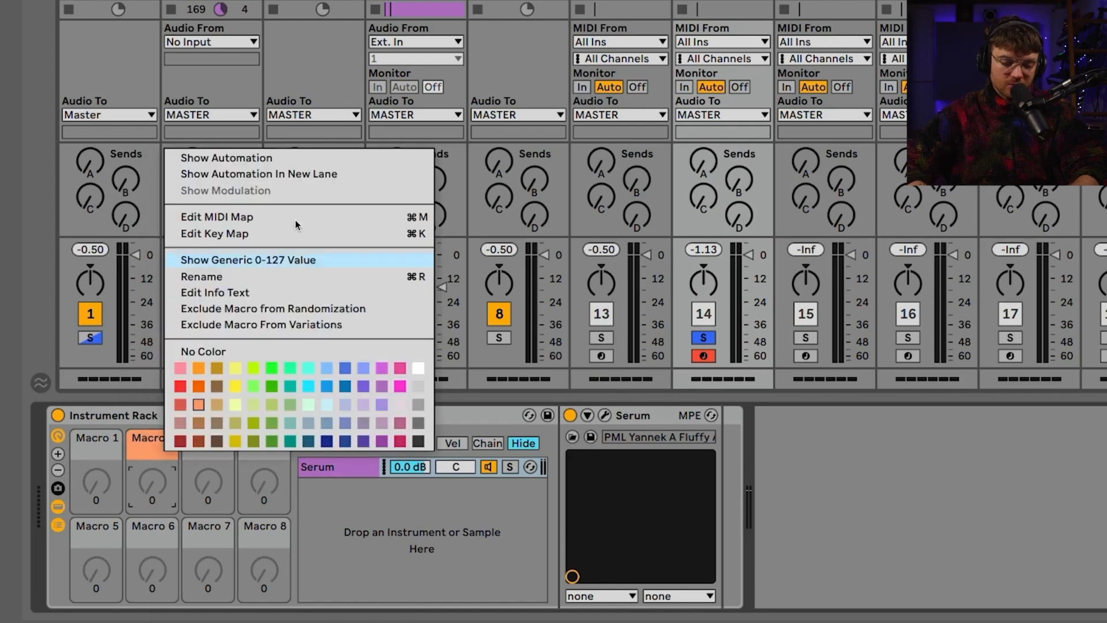
left_click(224, 347)
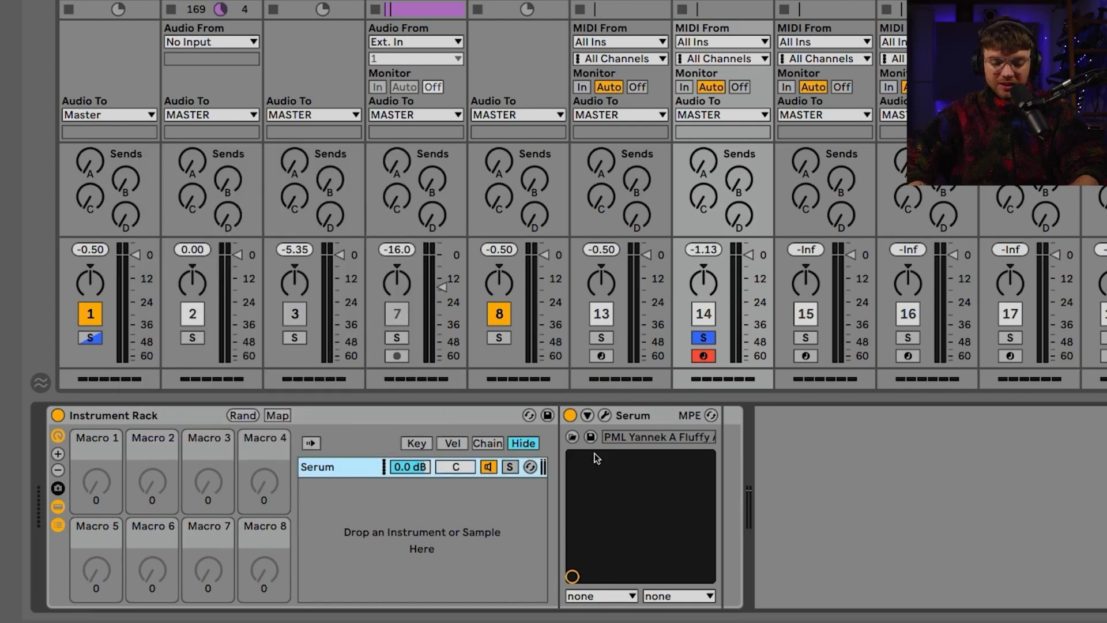
Load an Arpeggiator from the browser ahead of the Instrument Rack on the 03 A Fluffy Arp track
key("ctrl+alt+b")
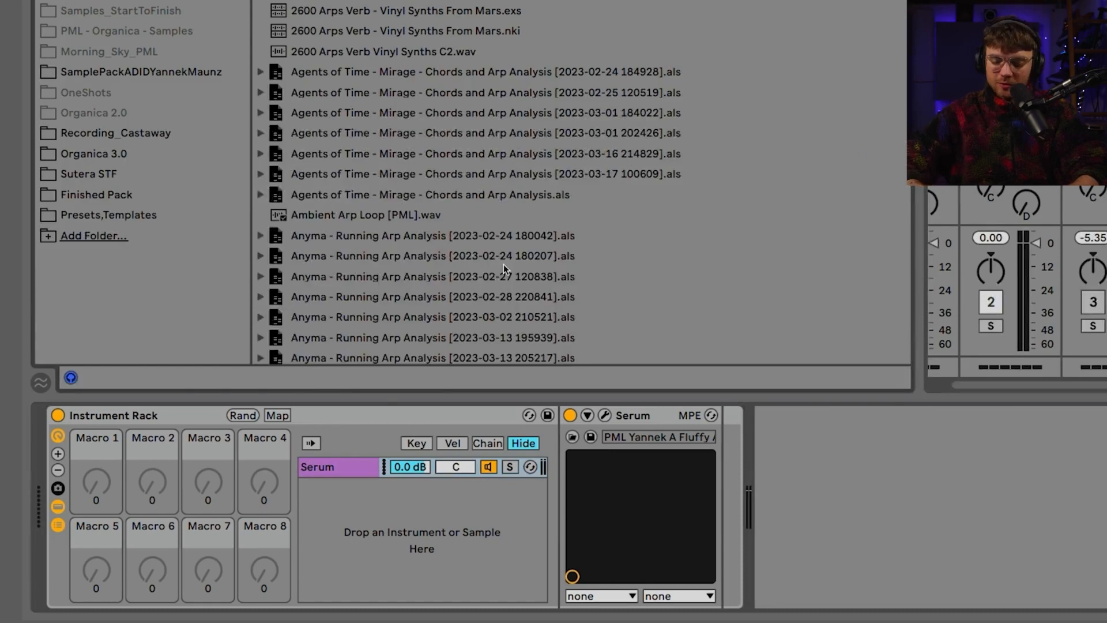
key("Return")
left_click(141, 511)
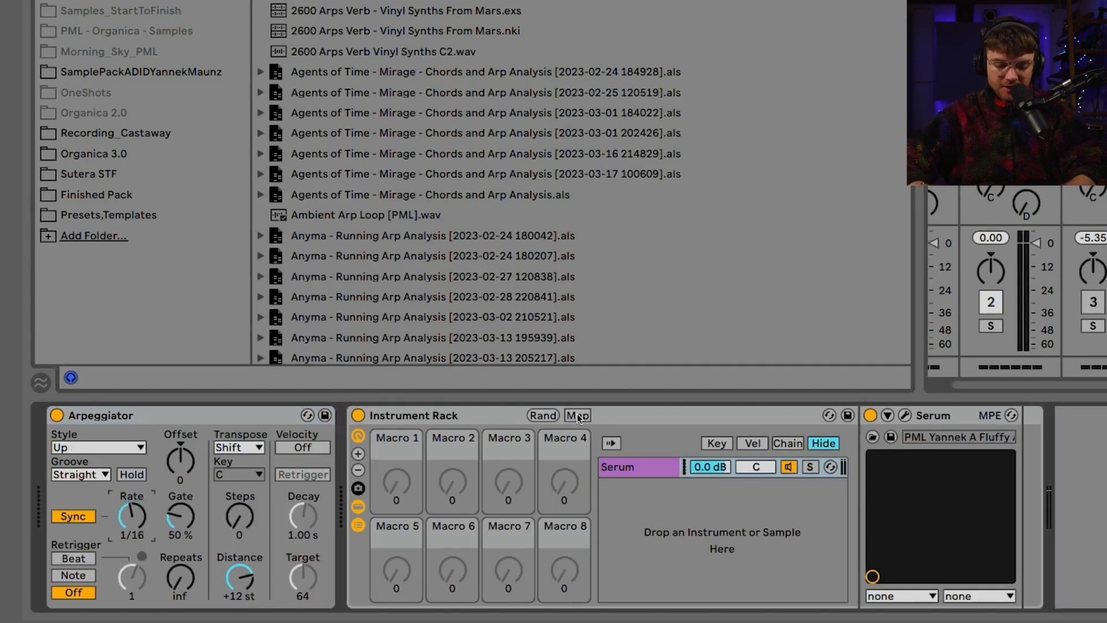
left_click(646, 413)
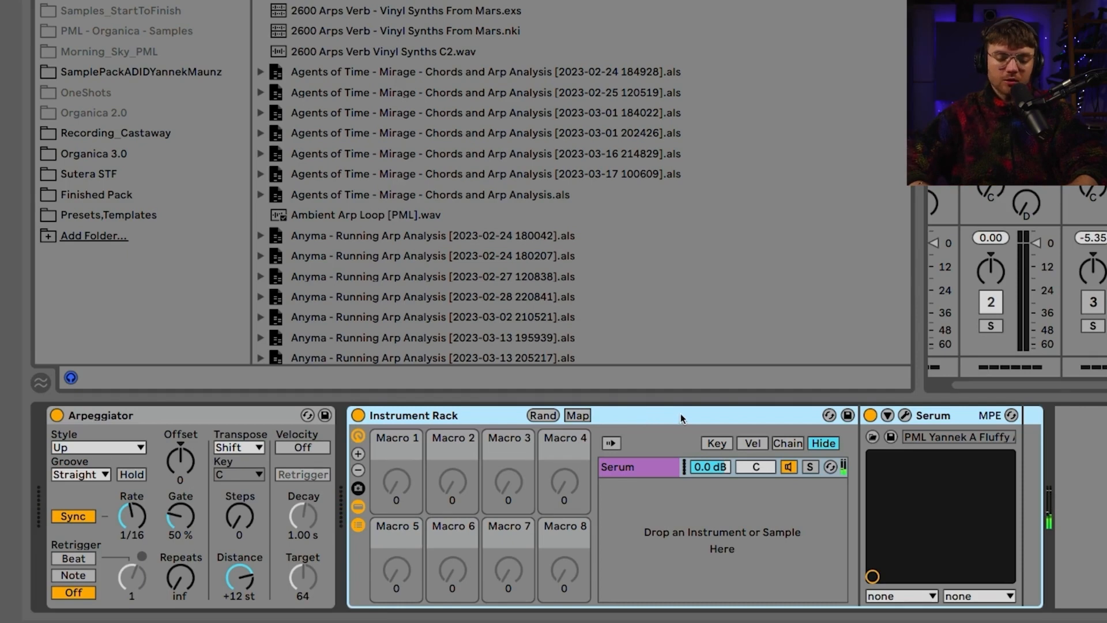
Rename the Serum chain in the Instrument Rack to Main Layer
left_click(640, 468)
key("super+r")
type("Mai")
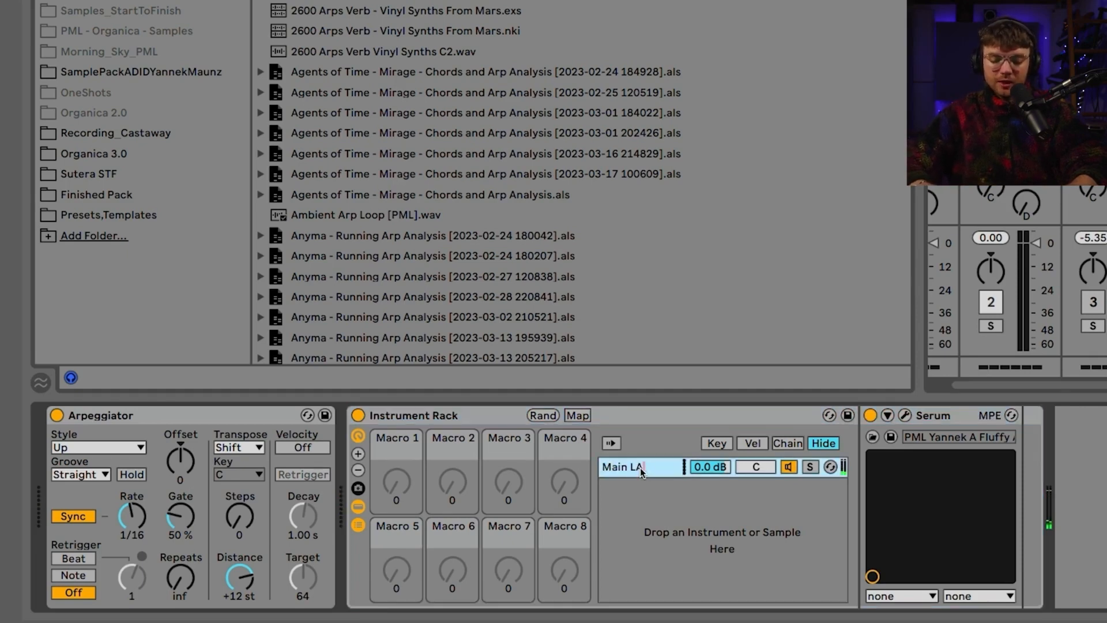
type("n Layer")
key("Return")
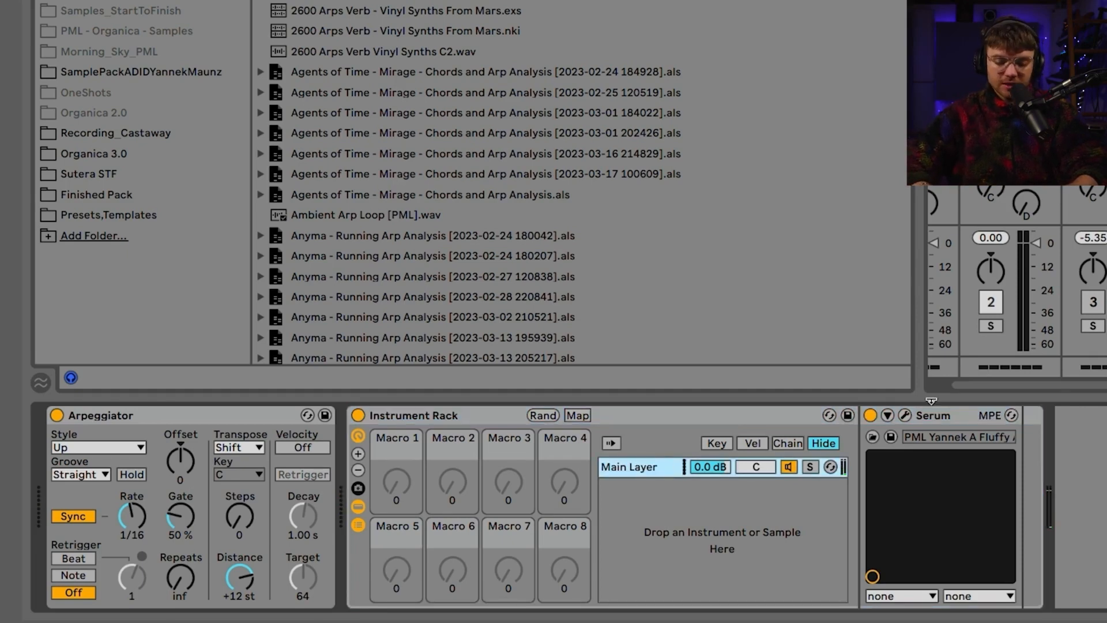
left_click(887, 415)
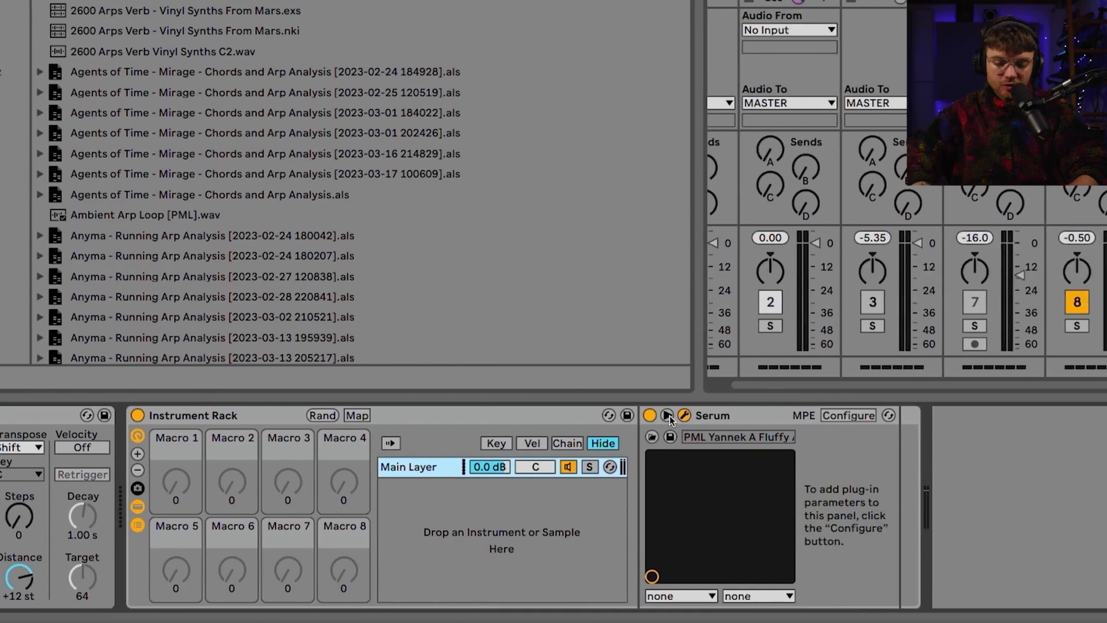
left_click(706, 415)
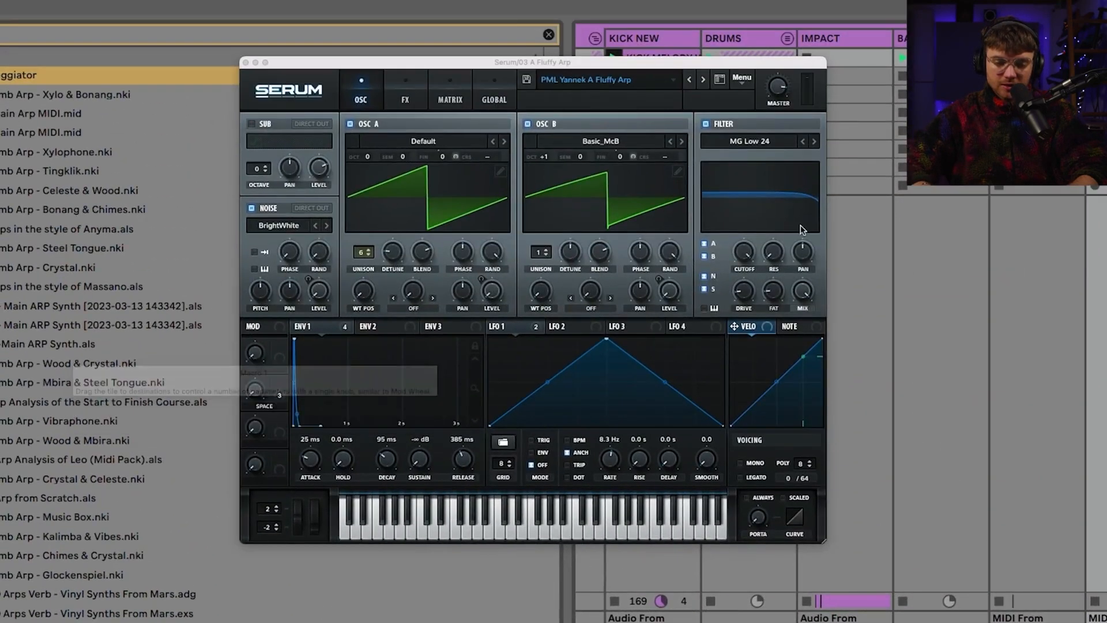
left_click(742, 250)
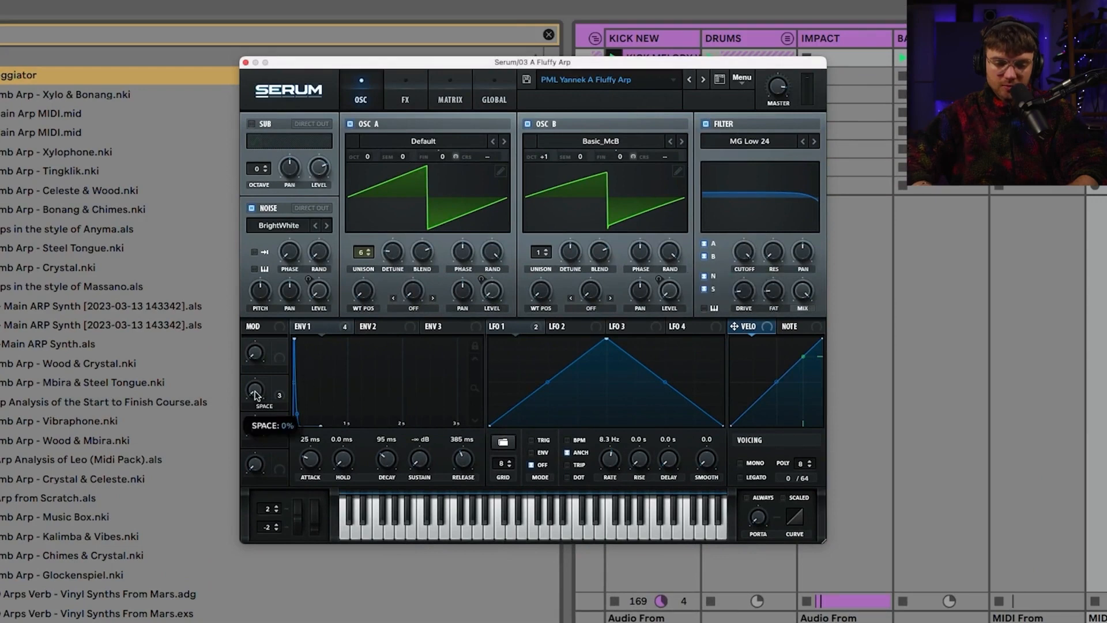
left_click(405, 95)
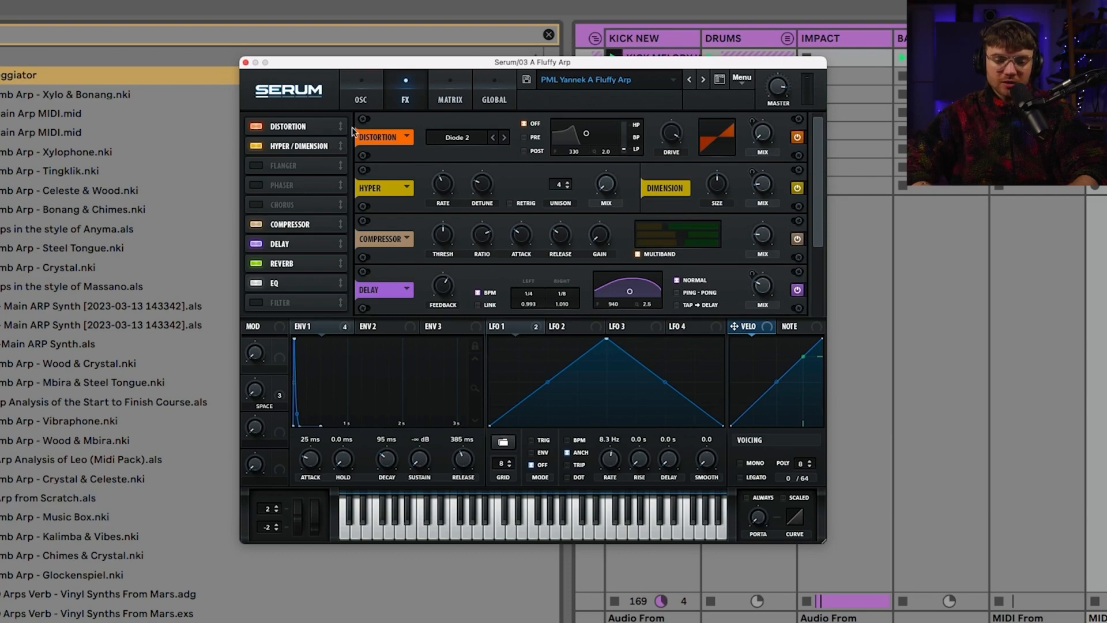
left_click(359, 101)
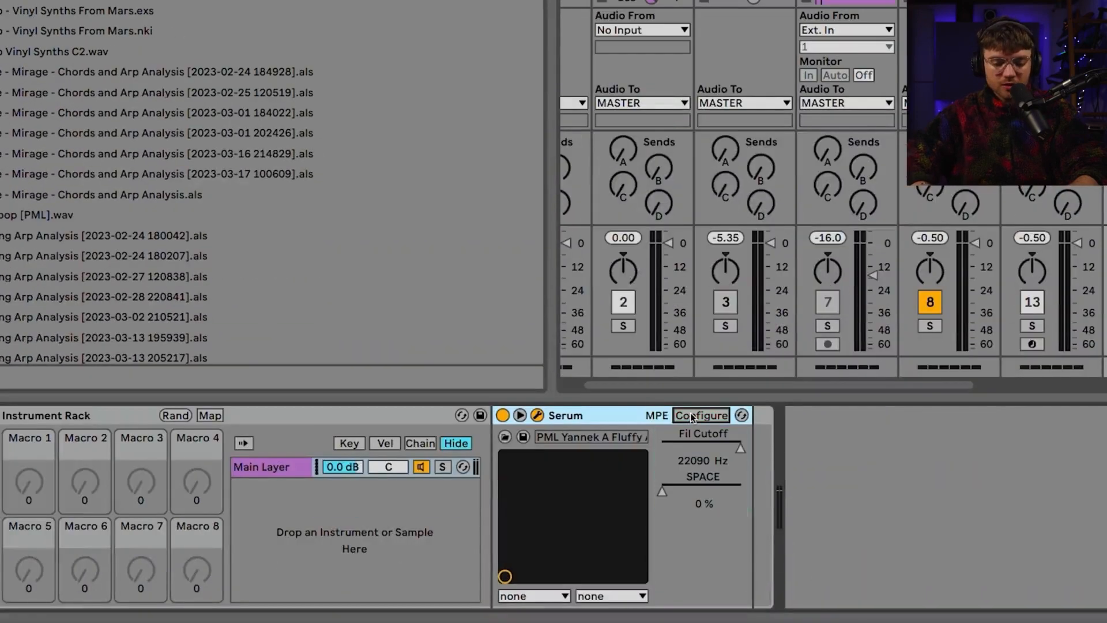
Map Serum's Fil Cutoff to Macro 1 and SPACE to Macro 2 of the Instrument Rack
right_click(711, 448)
left_click(772, 193)
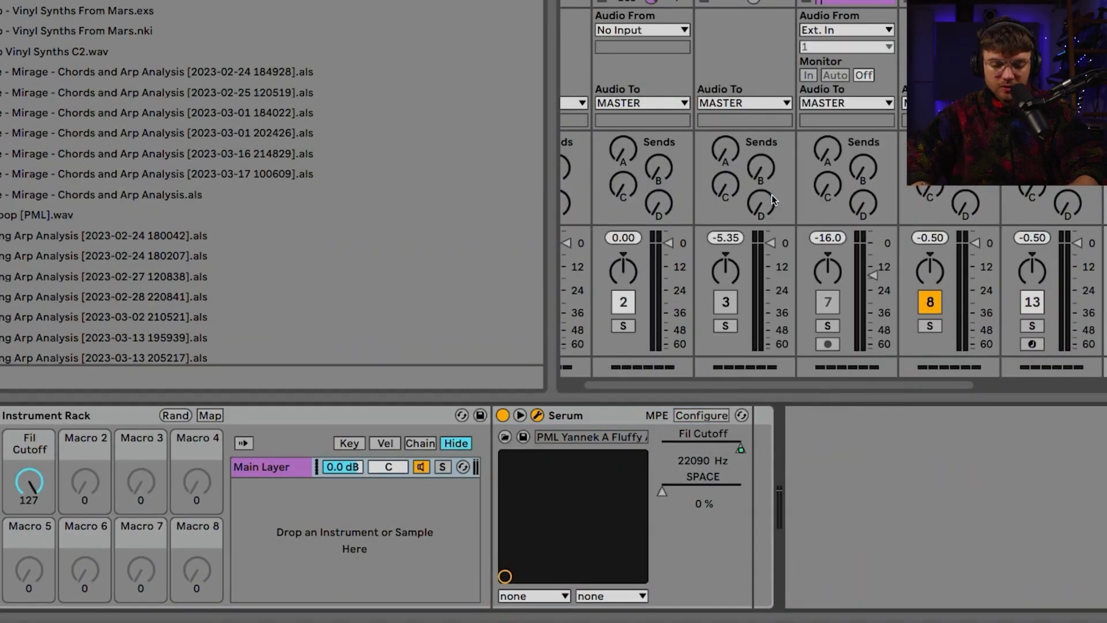
right_click(742, 438)
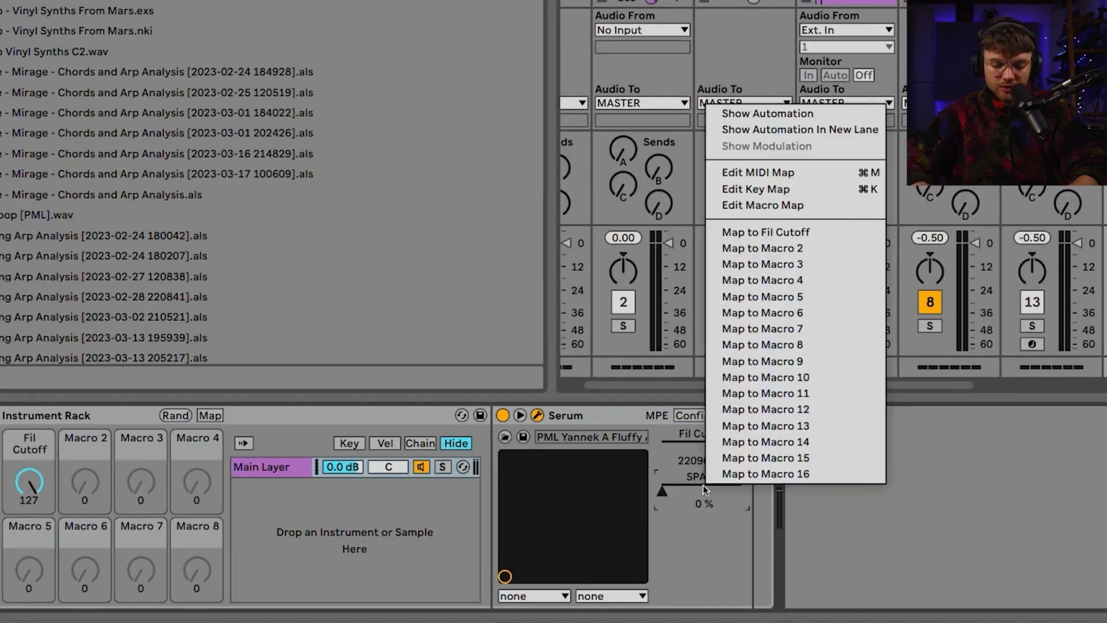
left_click(752, 249)
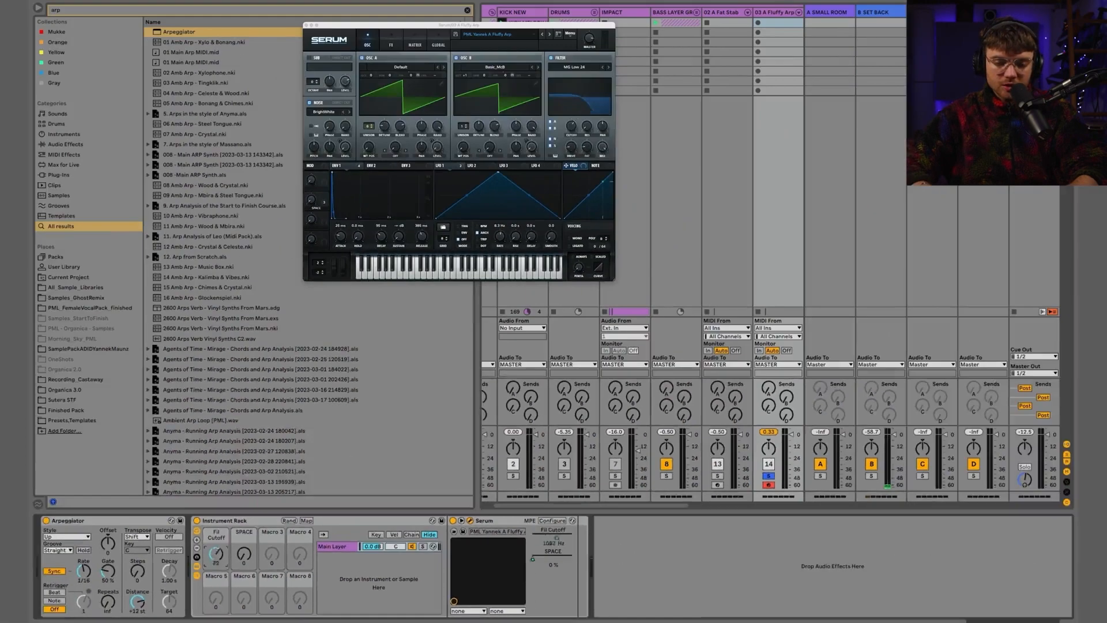
Set the minimum of the Fil Cutoff macro mapping to 0.37 and sweep the macro to test it, ending at 43
left_click_drag(218, 552, 244, 567)
left_click_drag(215, 558, 216, 582)
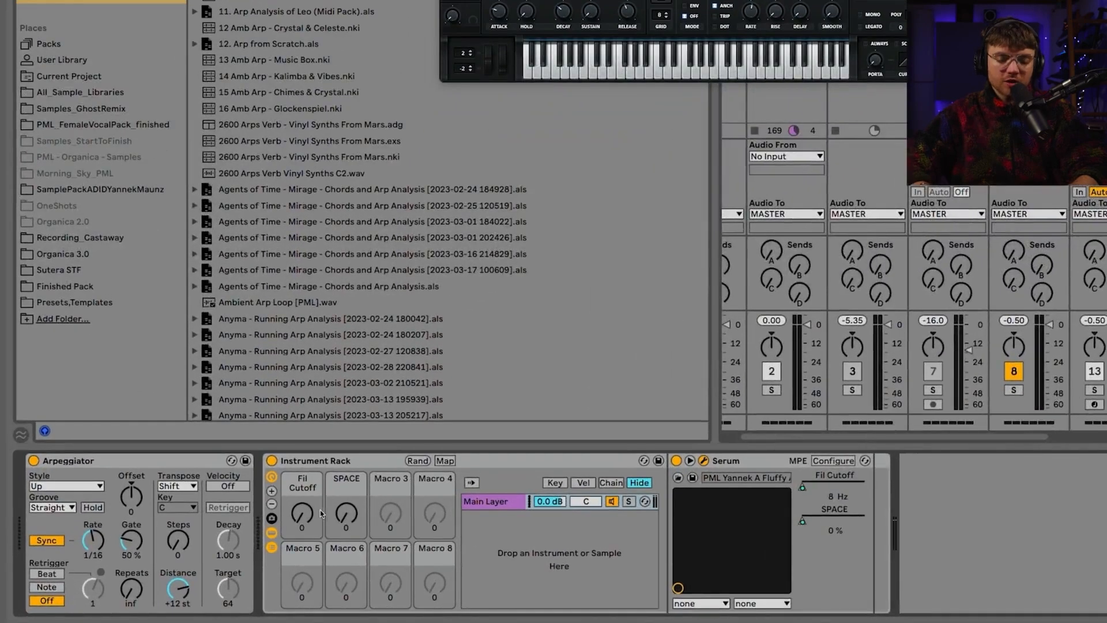
left_click(445, 460)
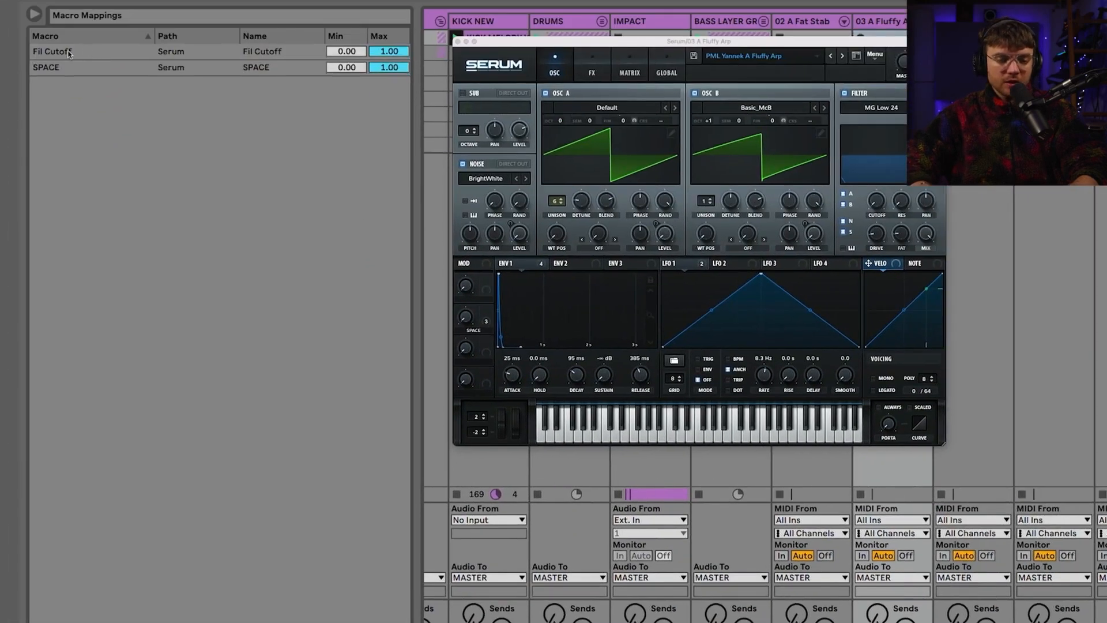
left_click(336, 55)
left_click_drag(336, 55, 233, 31)
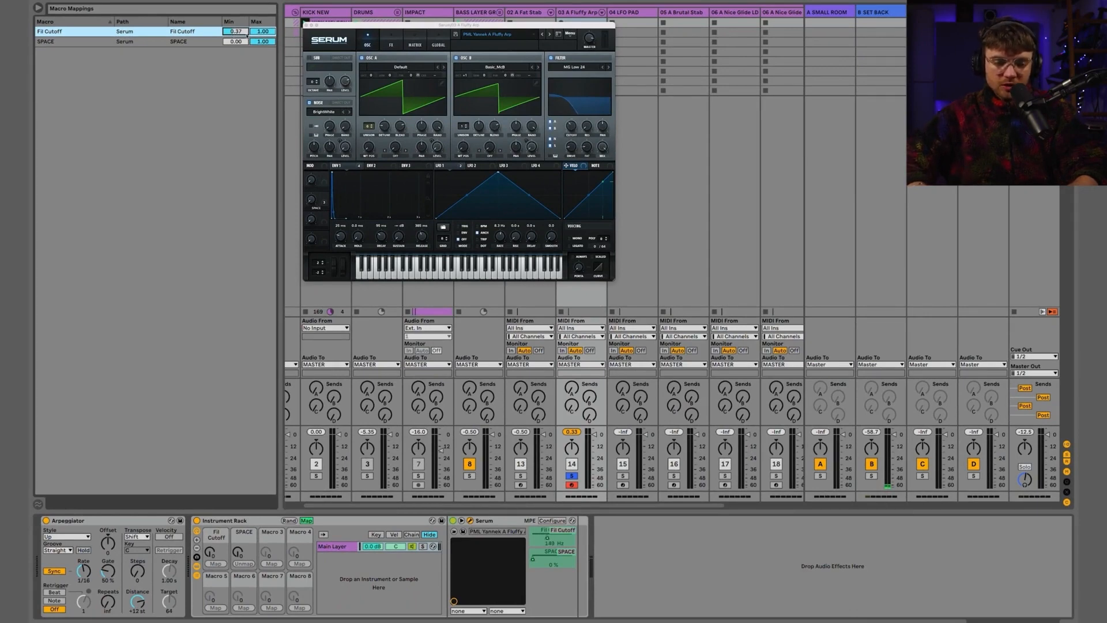
left_click(305, 521)
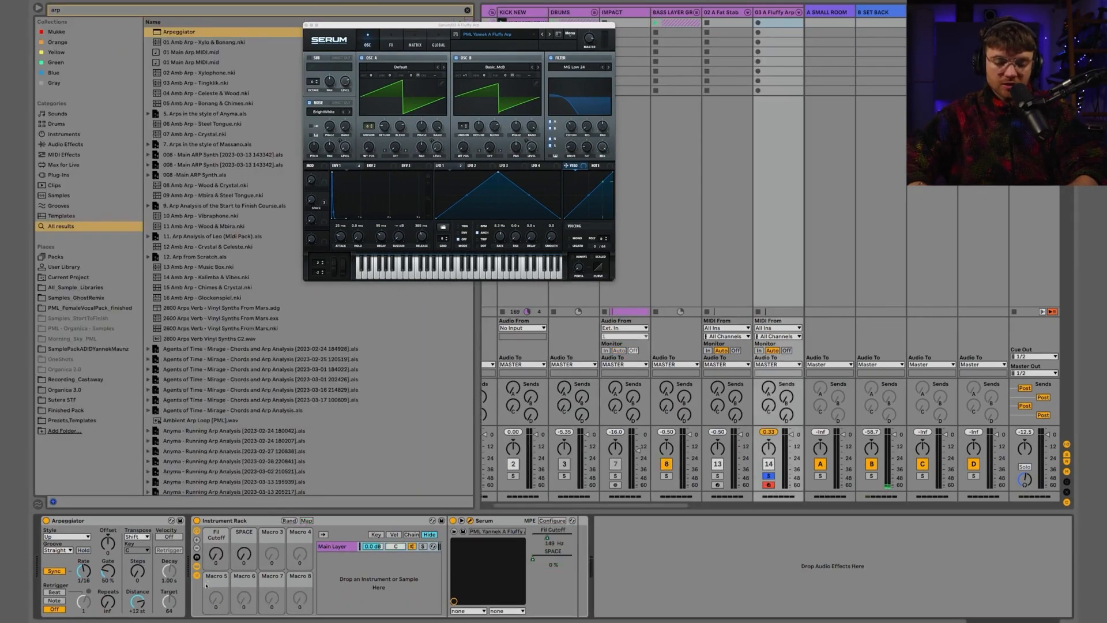
left_click_drag(219, 559, 220, 508)
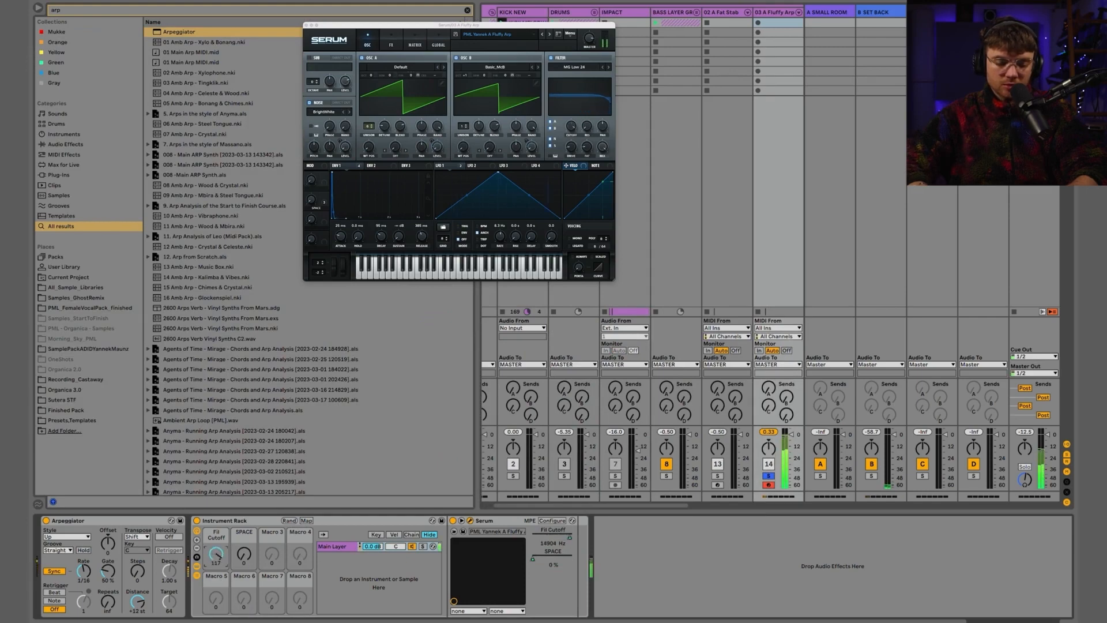
left_click_drag(219, 558, 219, 599)
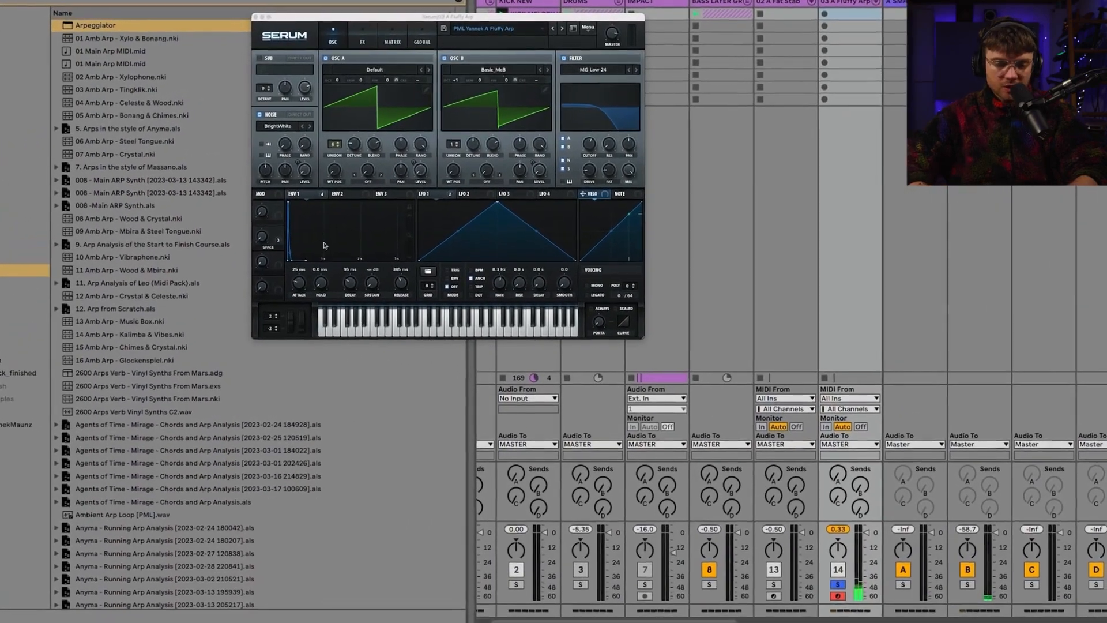
Assign Serum's Macro 3 to the decay and release of Envelope 1 and name it LENGTH
left_click(350, 227)
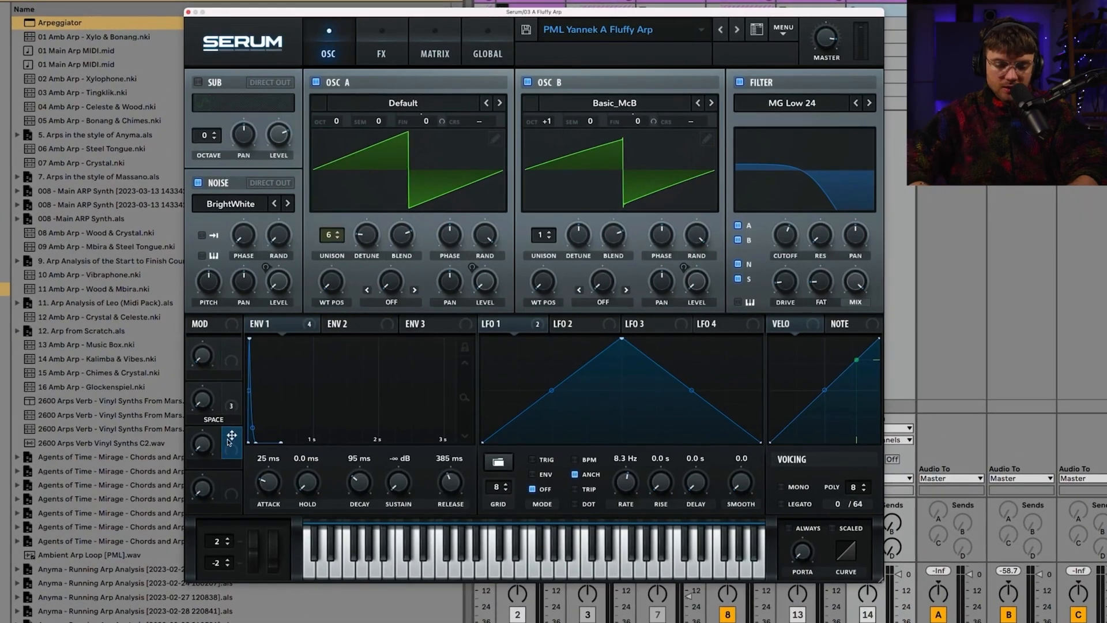
left_click_drag(231, 436, 361, 486)
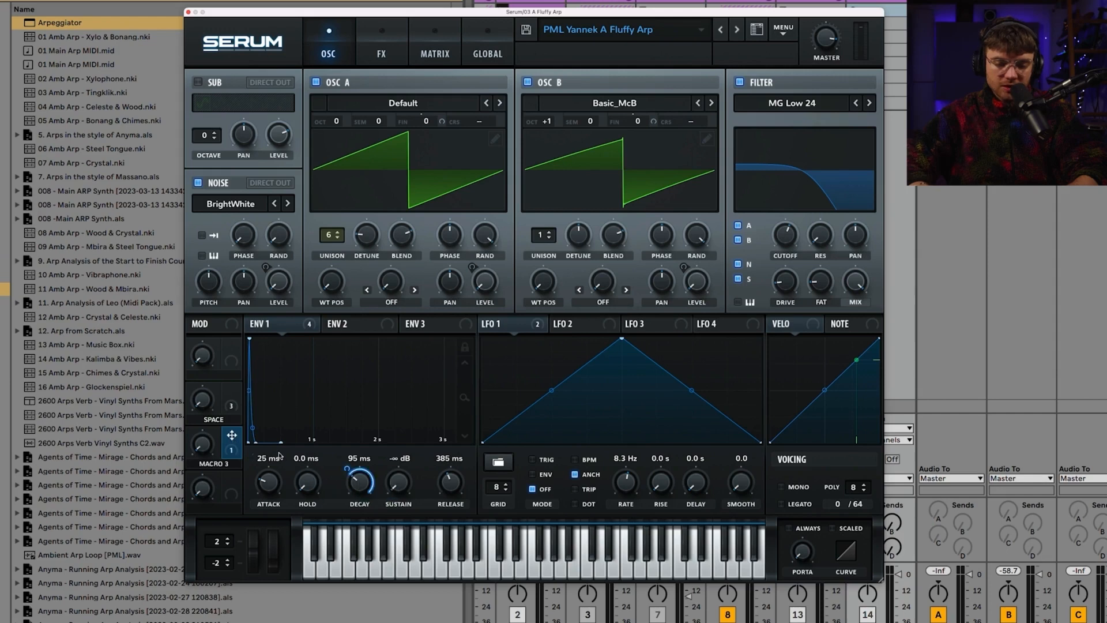
left_click_drag(231, 436, 450, 482)
double_click(219, 467)
type("LENGTH")
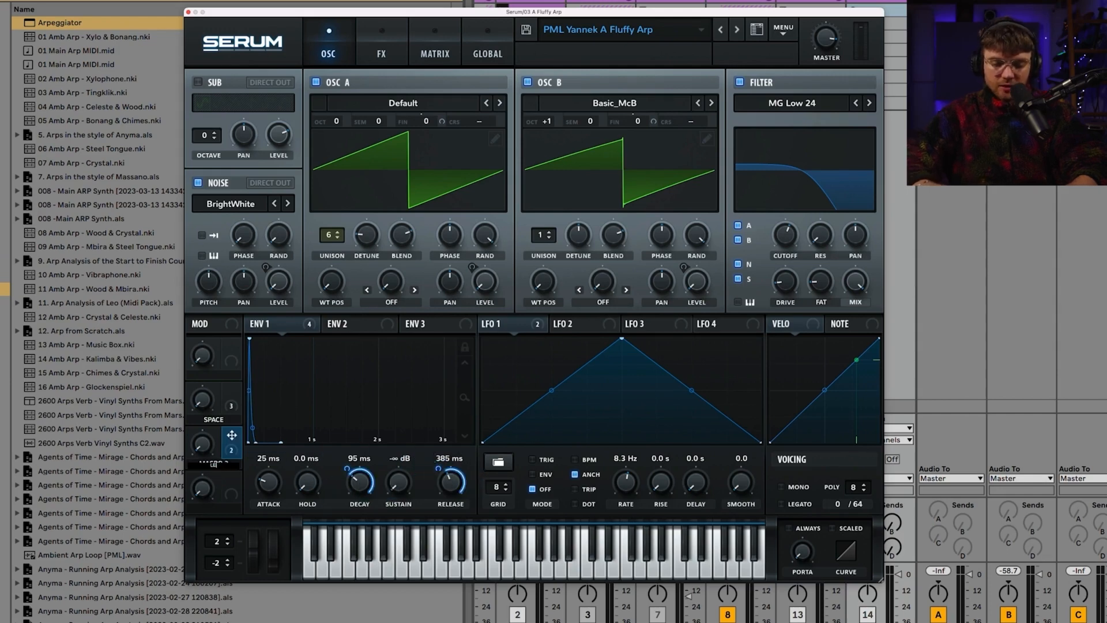
key("Return")
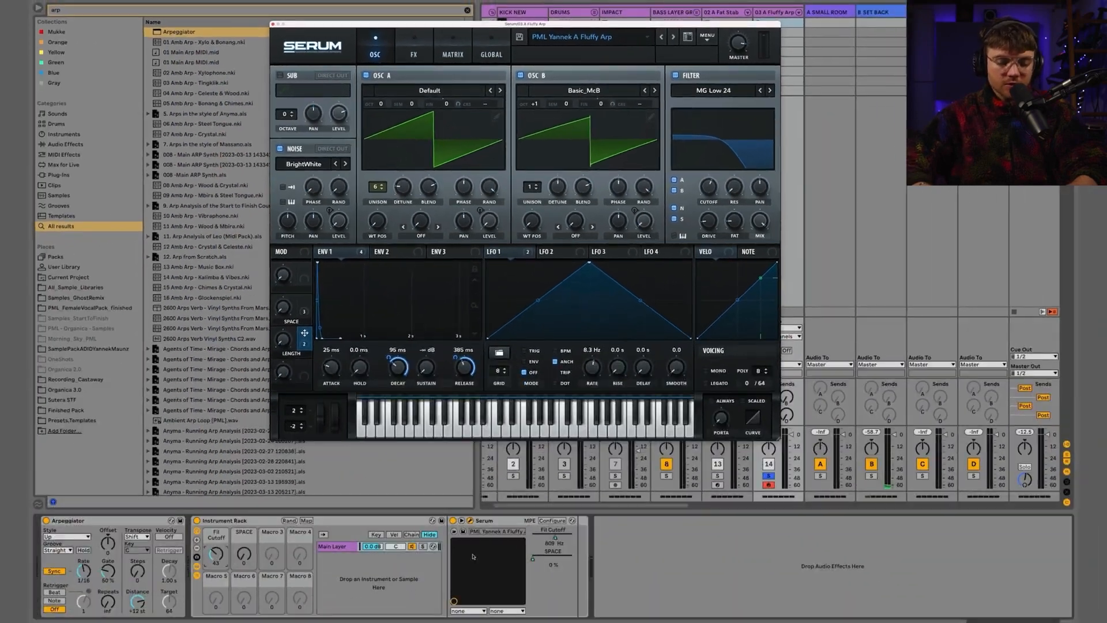
left_click(552, 521)
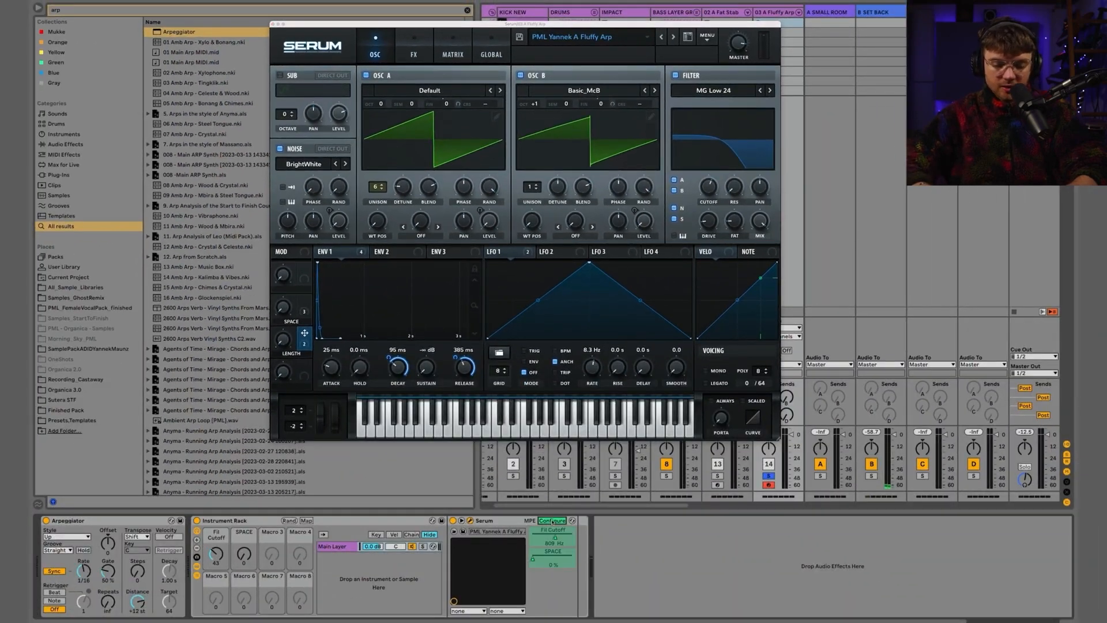
right_click(543, 579)
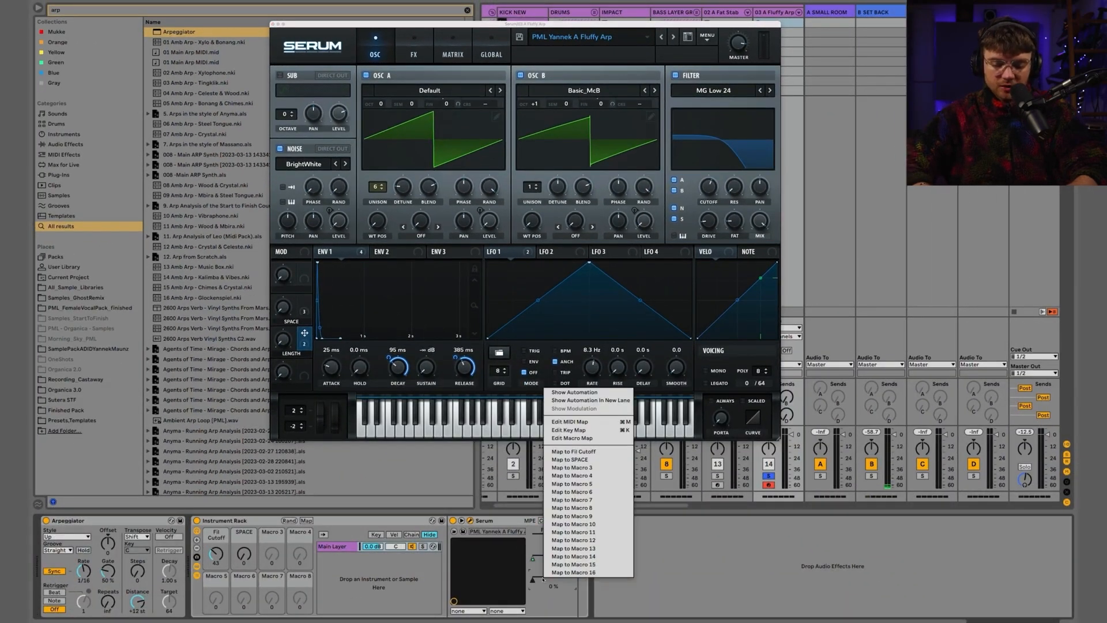
left_click(583, 469)
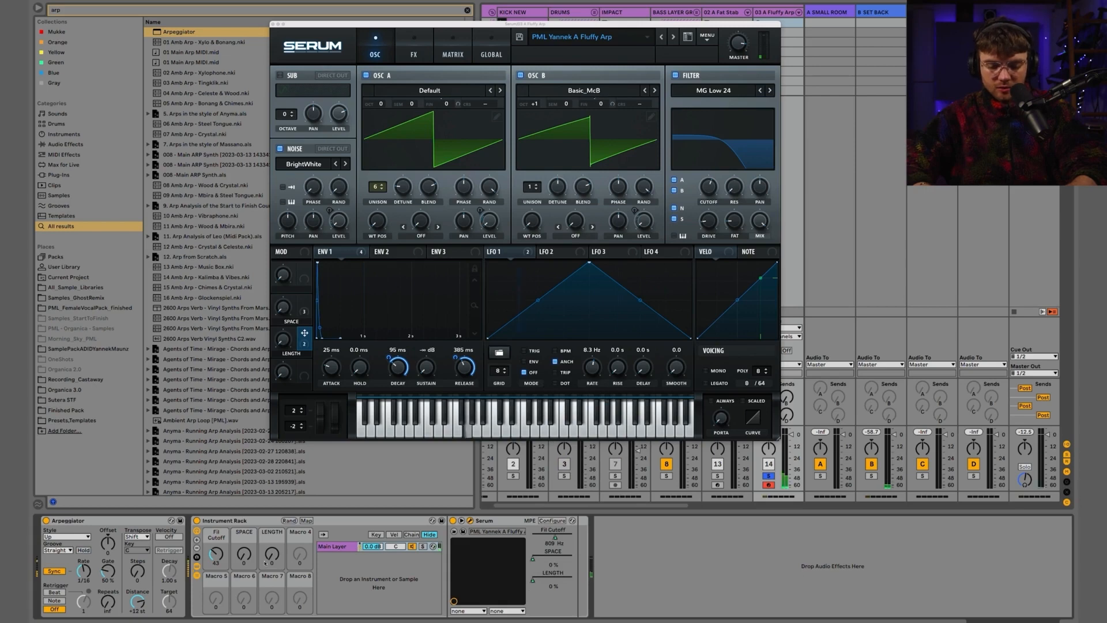
mouse_move(533, 580)
left_mouse_down()
mouse_move(544, 580)
mouse_move(534, 580)
left_mouse_up()
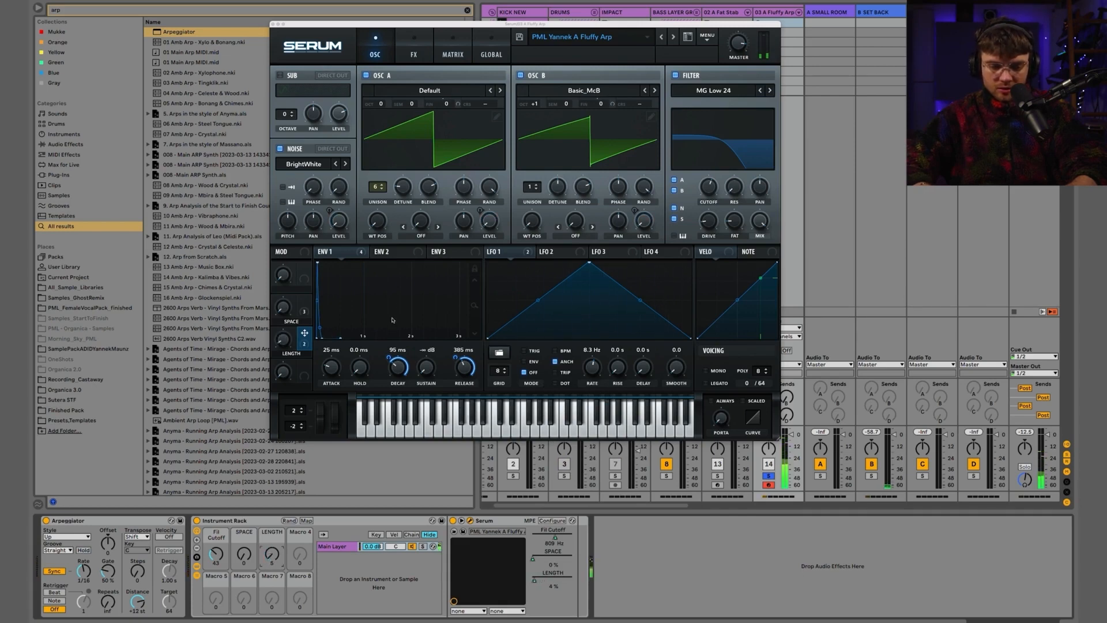
left_click(434, 253)
left_click(331, 252)
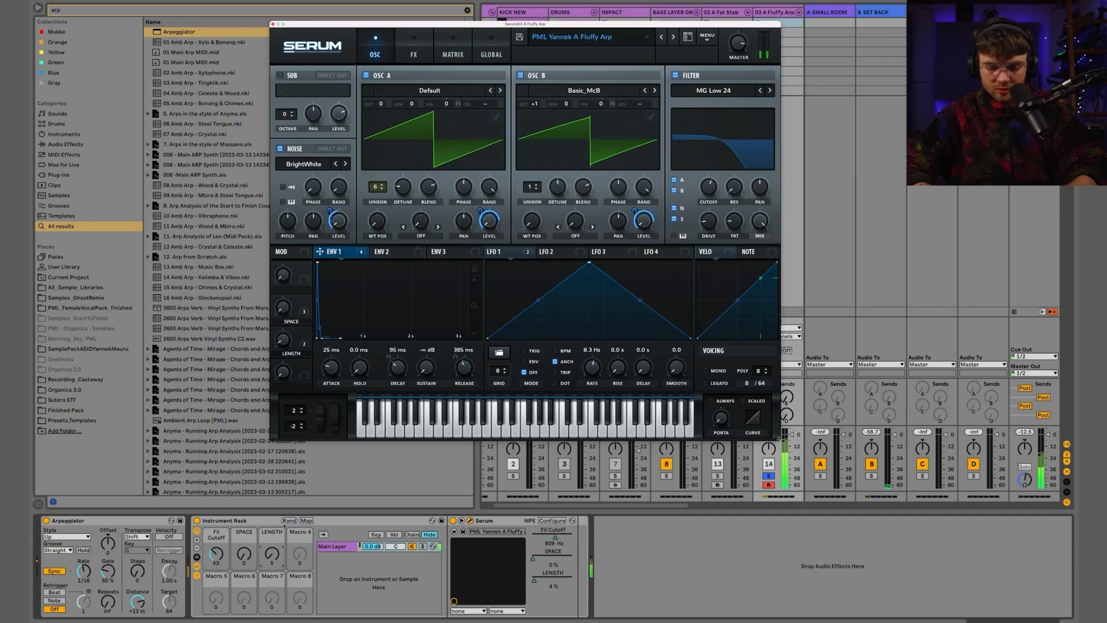
mouse_move(534, 580)
left_mouse_down()
mouse_move(536, 546)
mouse_move(536, 595)
left_mouse_up()
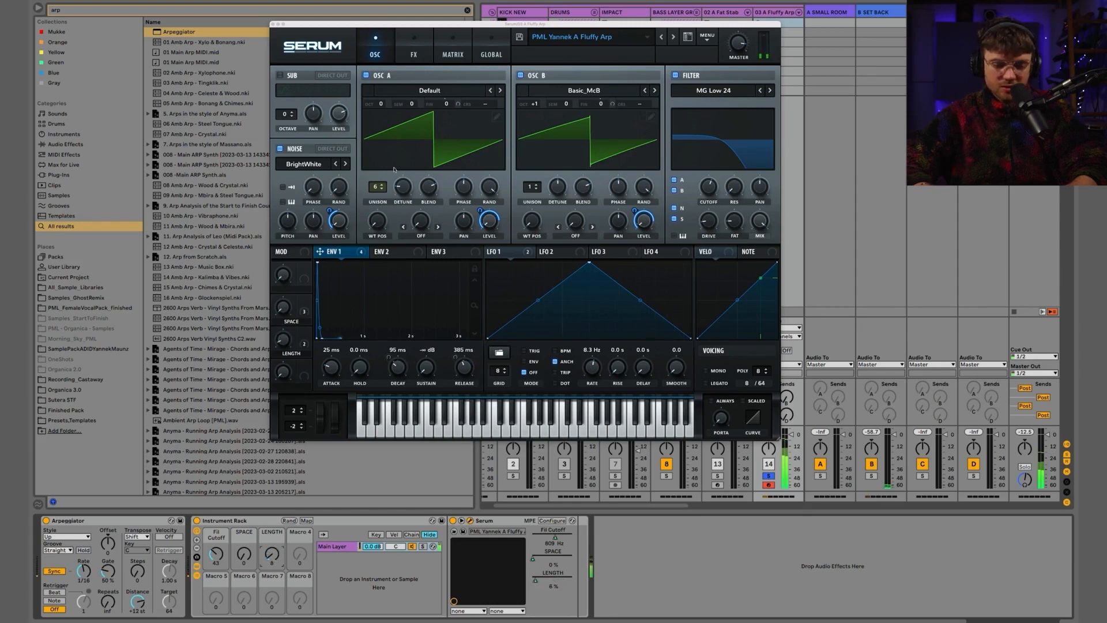
Turn off Serum's Distortion effect and audition the LENGTH and Fil Cutoff macros, ending with LENGTH at 0 and Fil Cutoff at 117
left_click(414, 53)
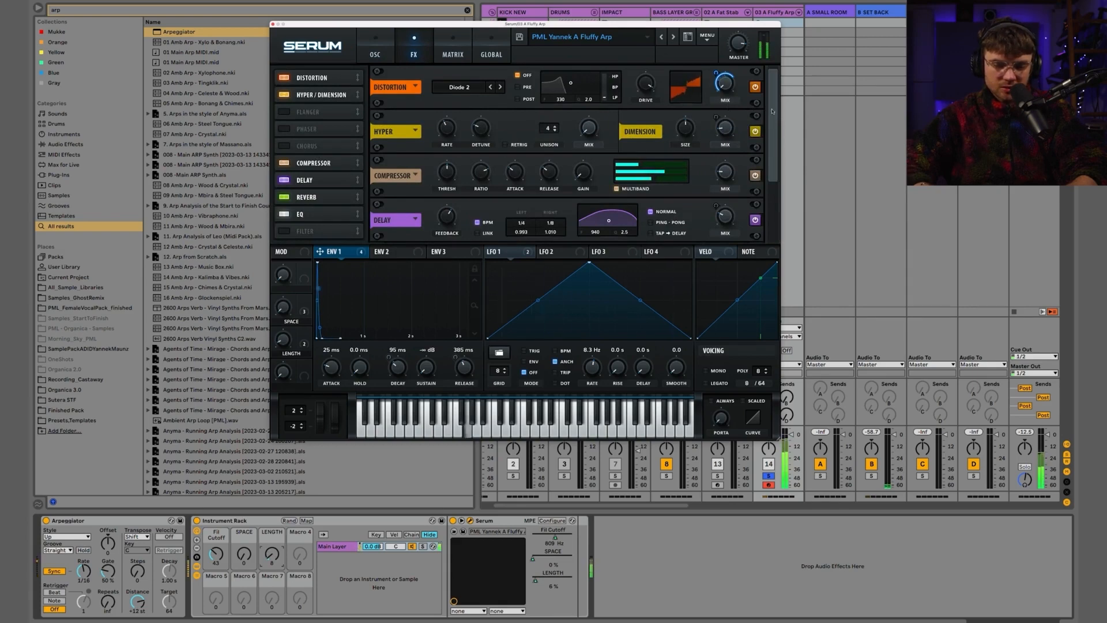
left_click(755, 87)
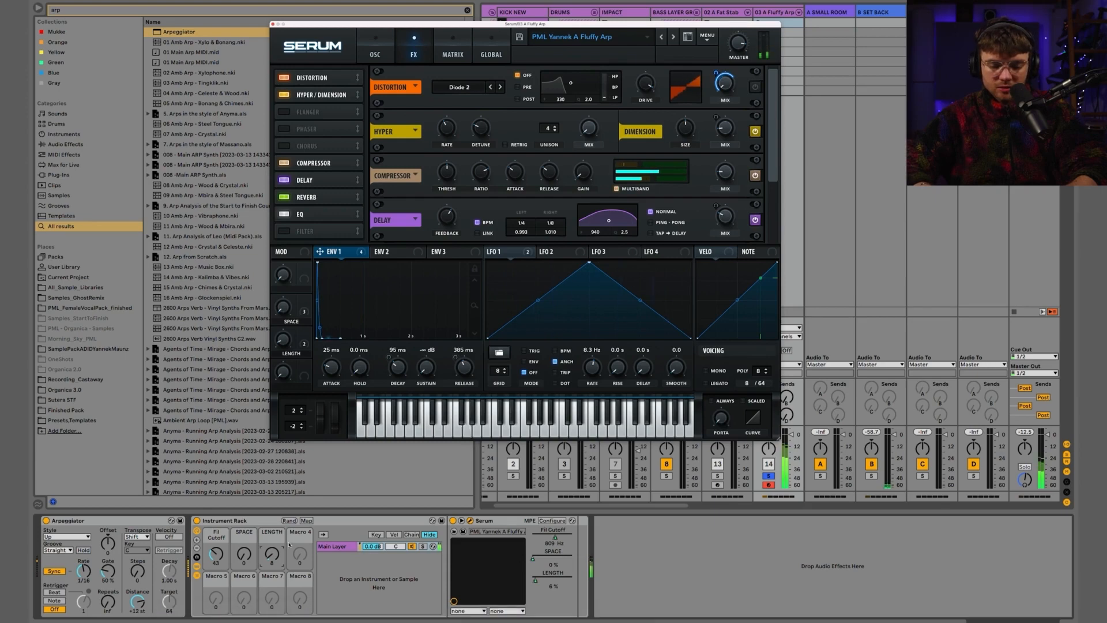
mouse_move(272, 554)
left_mouse_down()
mouse_move(272, 536)
mouse_move(217, 539)
mouse_move(272, 545)
mouse_move(273, 561)
left_mouse_up()
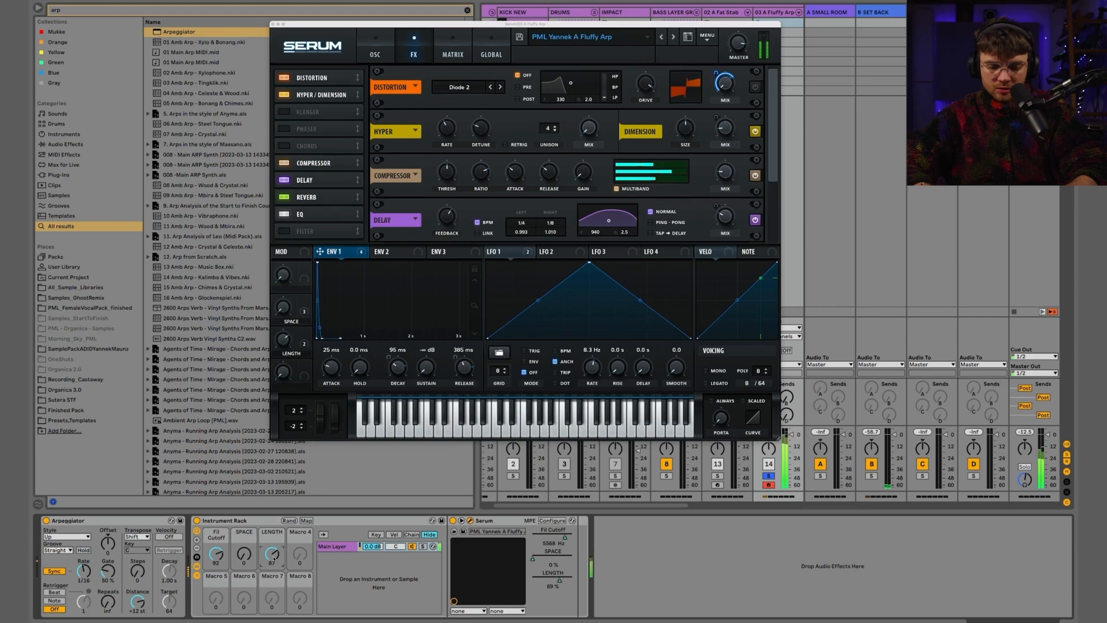
left_click_drag(273, 558, 273, 598)
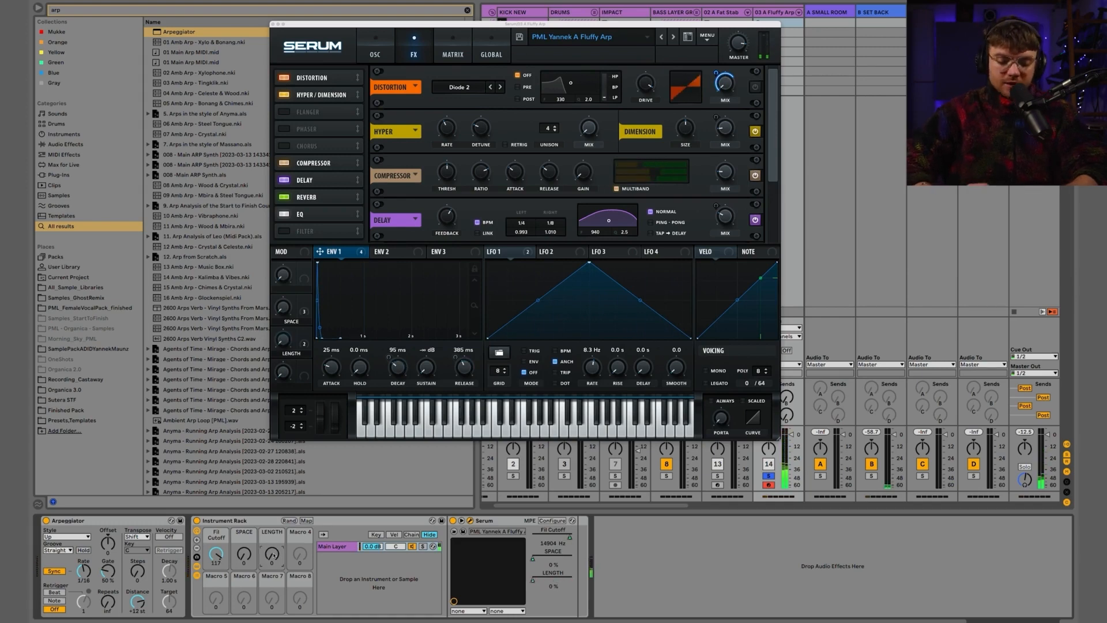
Duplicate the Main Layer chain, name the copy Second Layer and shift its Serum window clear of the original's title bar
left_click(335, 547)
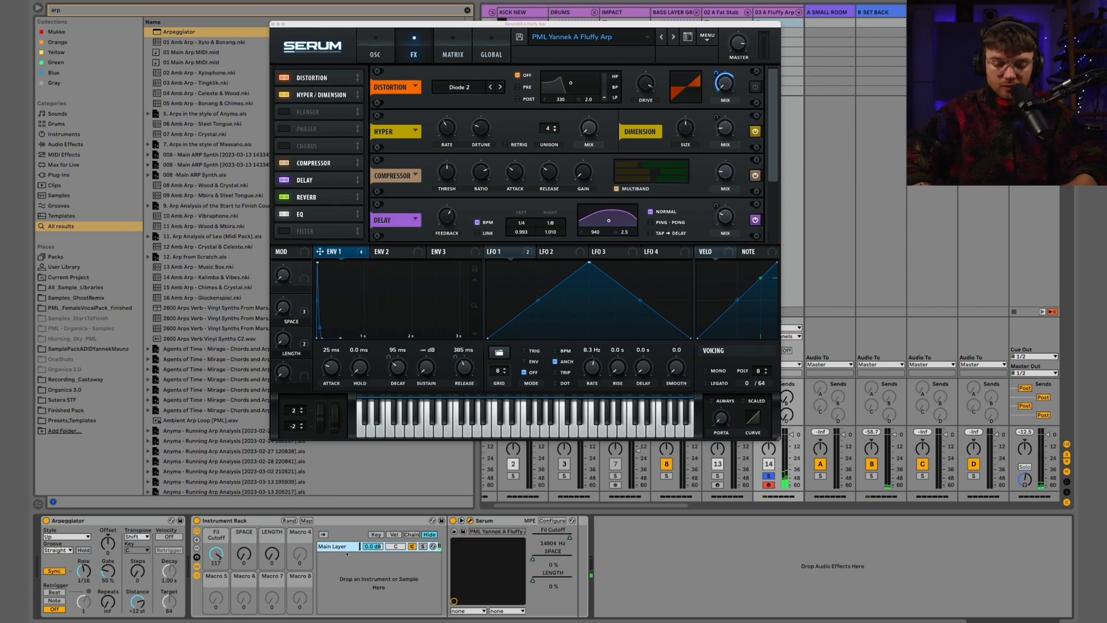
key("super+d")
key("super+r")
type("SECO")
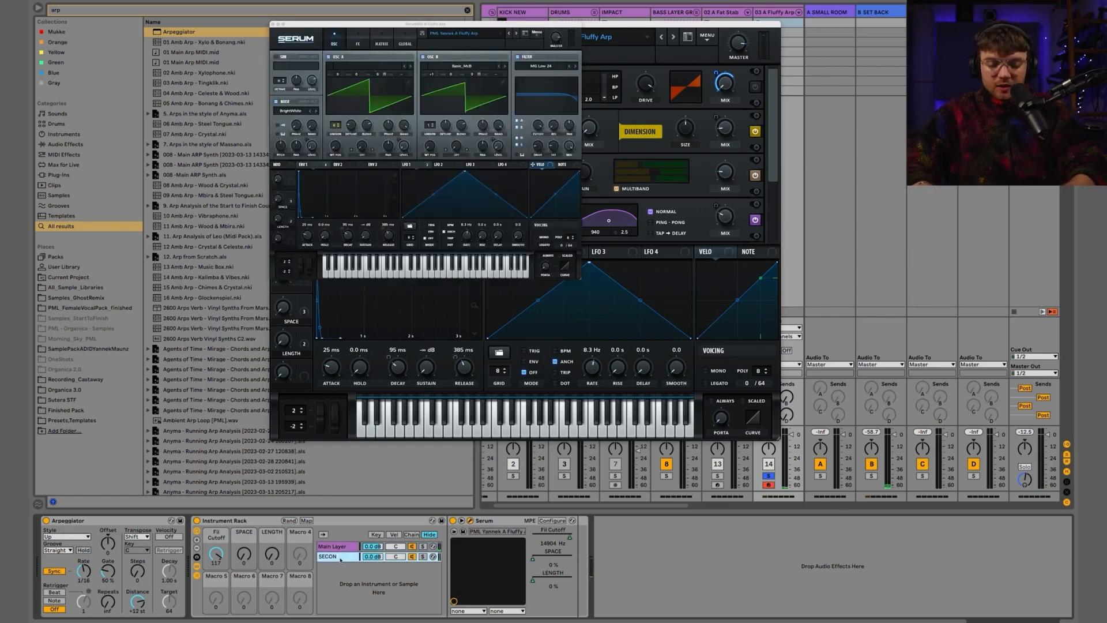
key("BackSpace")
key("BackSpace")
key("BackSpace")
type("e")
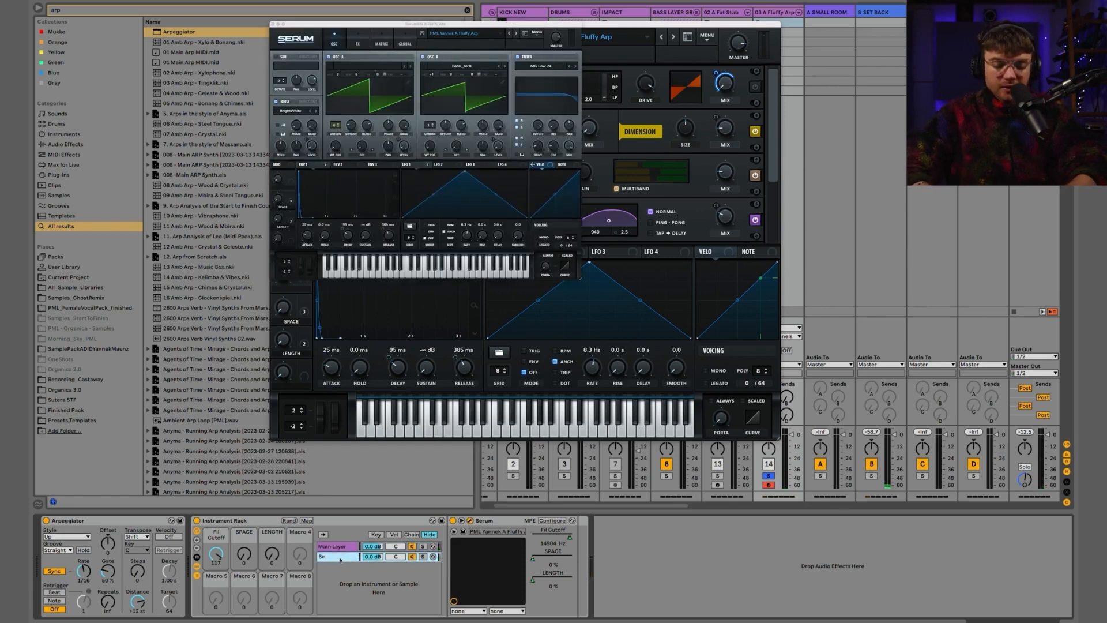
type("cond Layer")
key("Return")
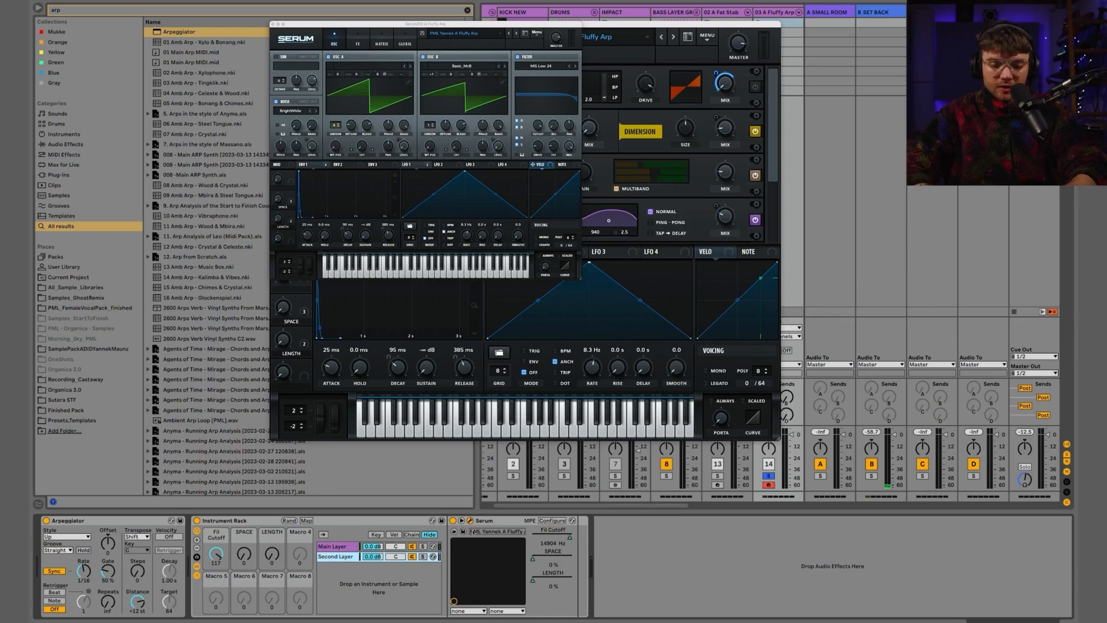
left_click_drag(291, 24, 293, 40)
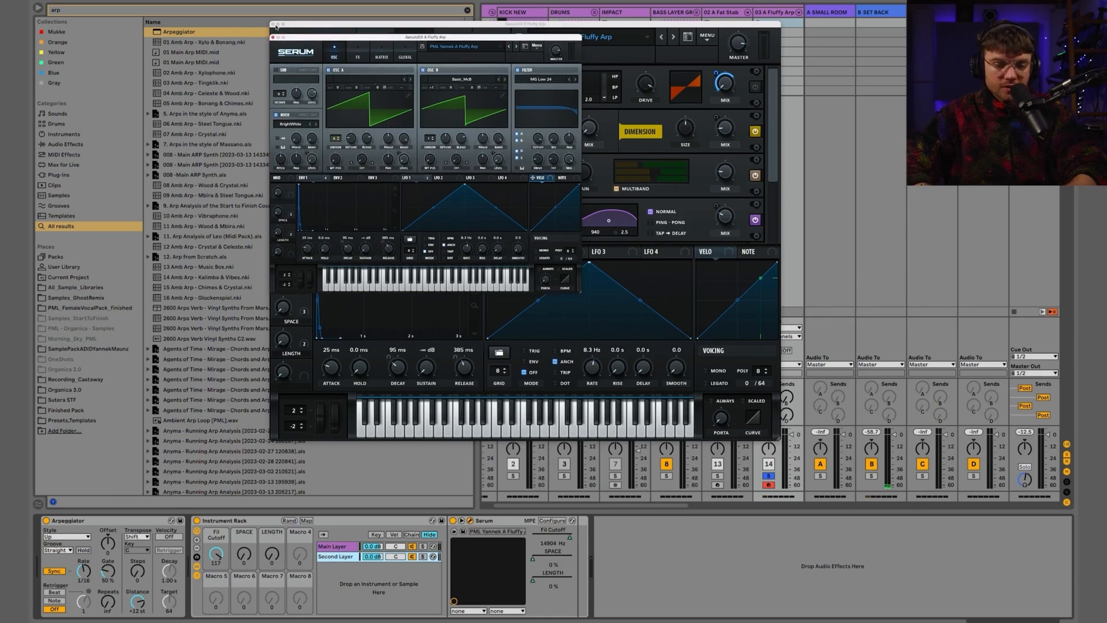
Close the Main Layer's Serum window and enlarge the Second Layer's Serum window, with the Fil Cutoff macro set to 80
left_click(274, 25)
left_click(272, 24)
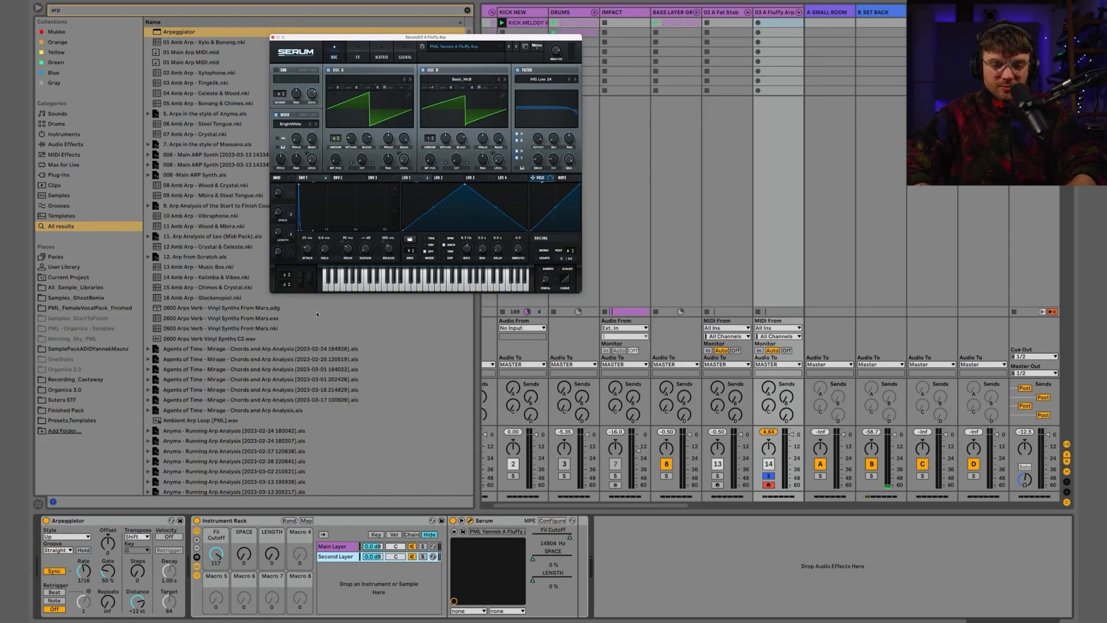
double_click(216, 553)
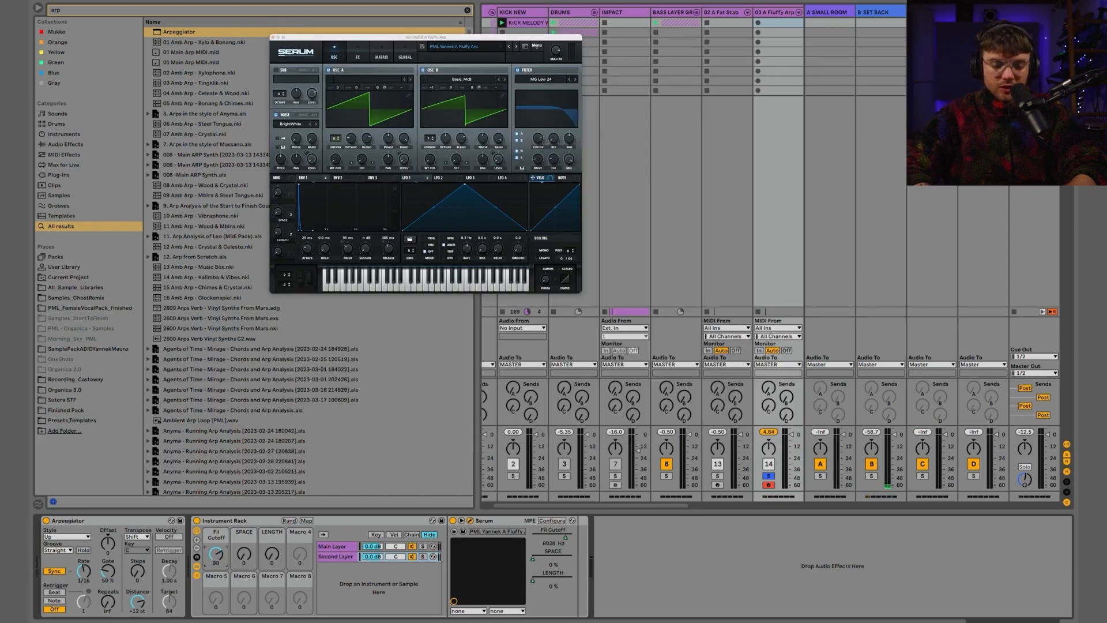
left_click_drag(582, 293, 731, 414)
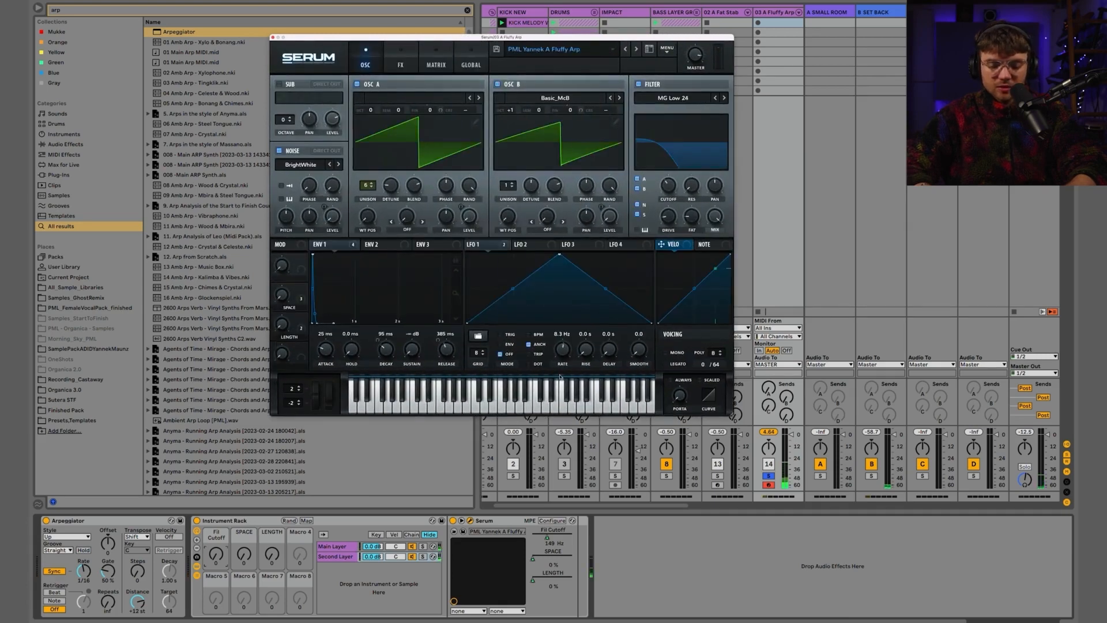
left_click_drag(216, 553, 215, 516)
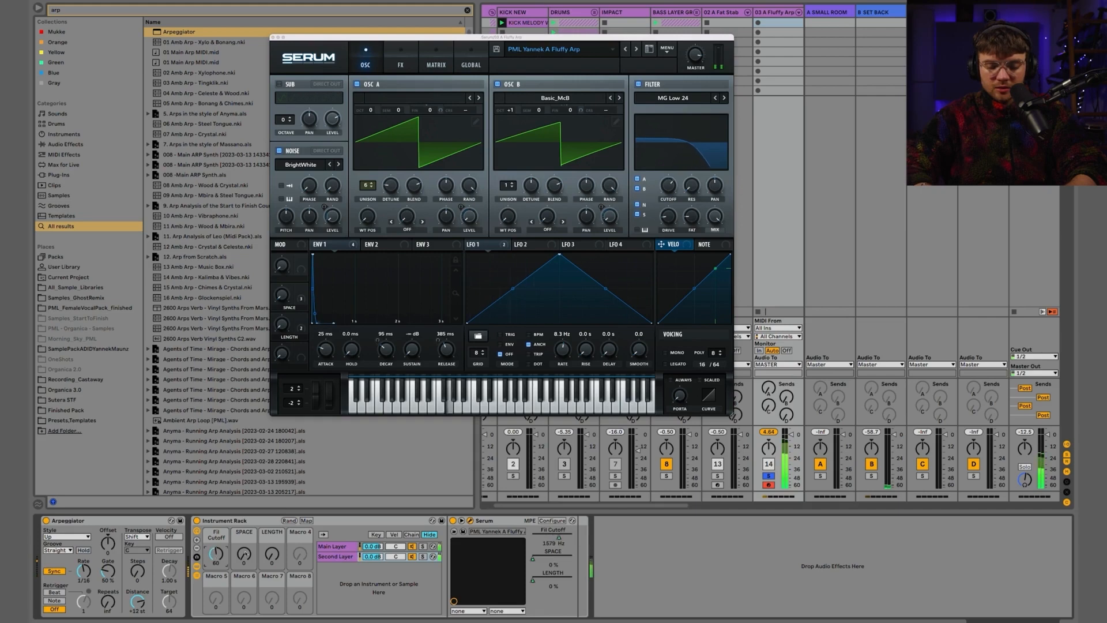
Mute the Main Layer and load PML PL Balloon from the Melodic Techno Vol. 2 - Dimensions presets into the Second Layer's Serum
left_click(413, 546)
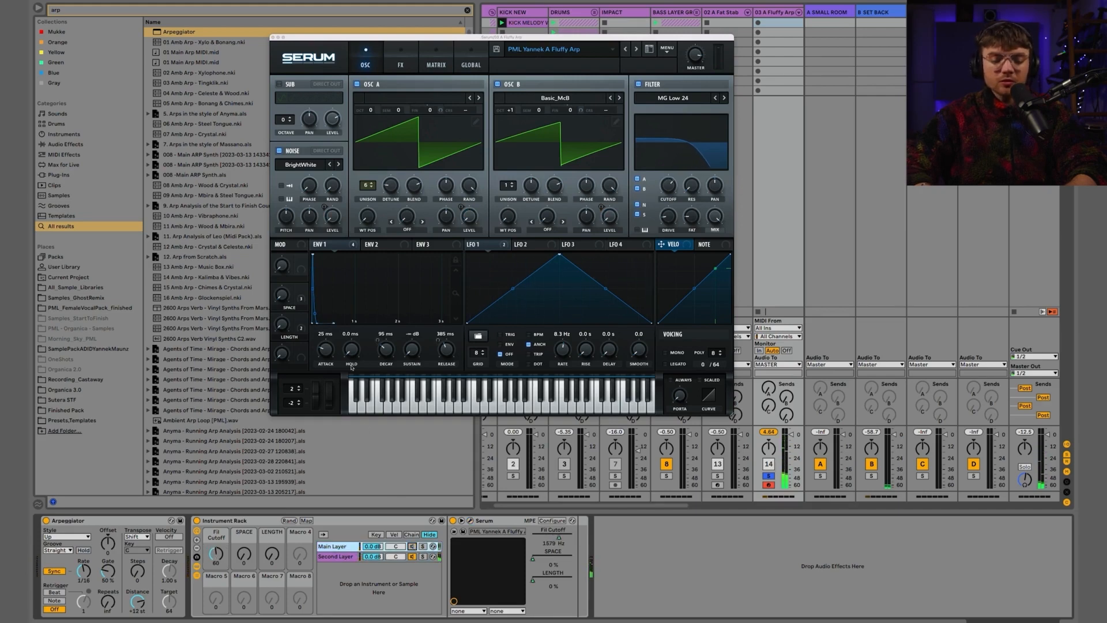
left_click(564, 53)
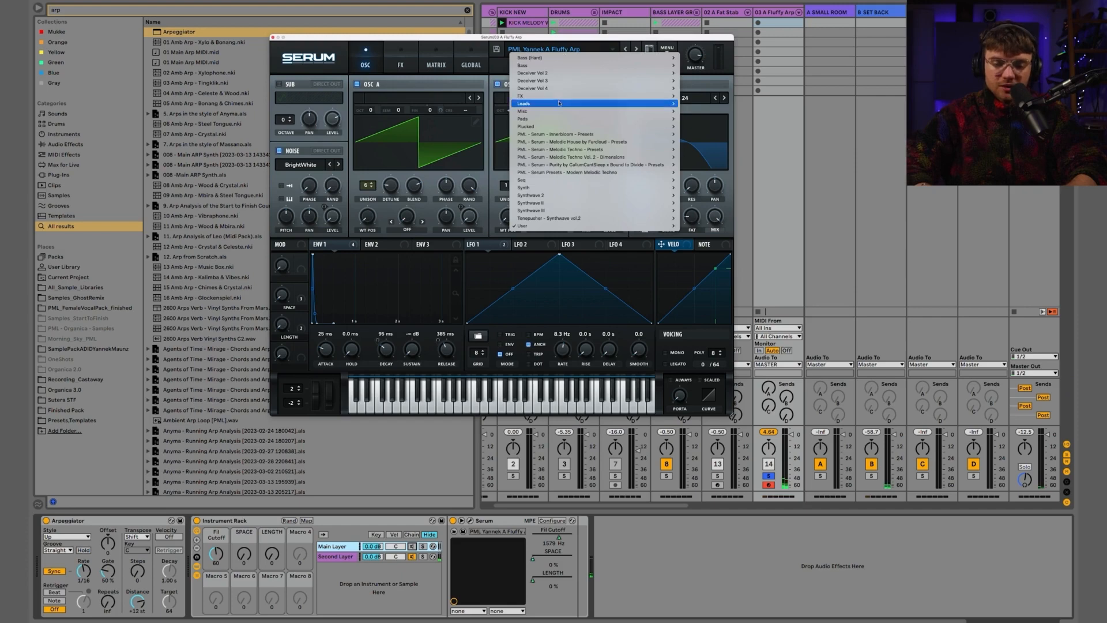
mouse_move(550, 151)
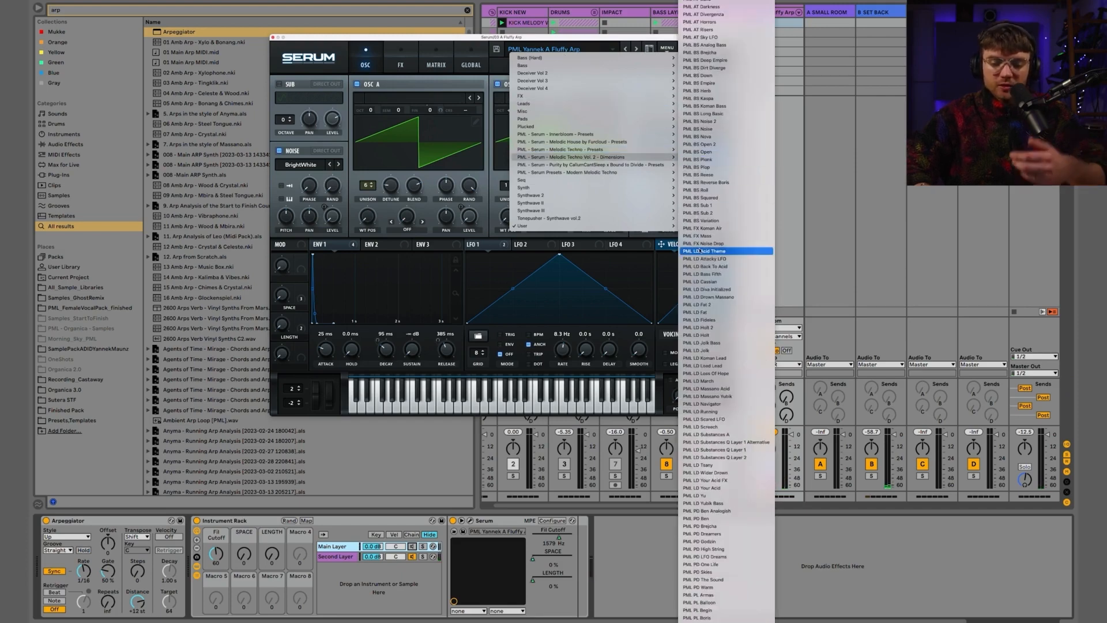
scroll(700, 469, "down", 5)
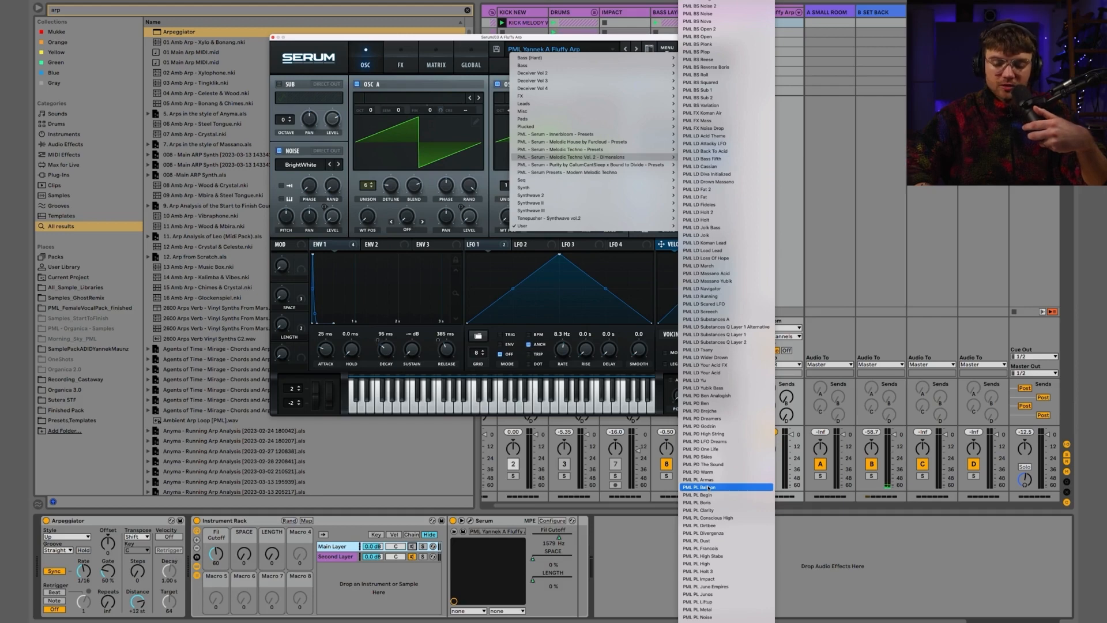
left_click(709, 488)
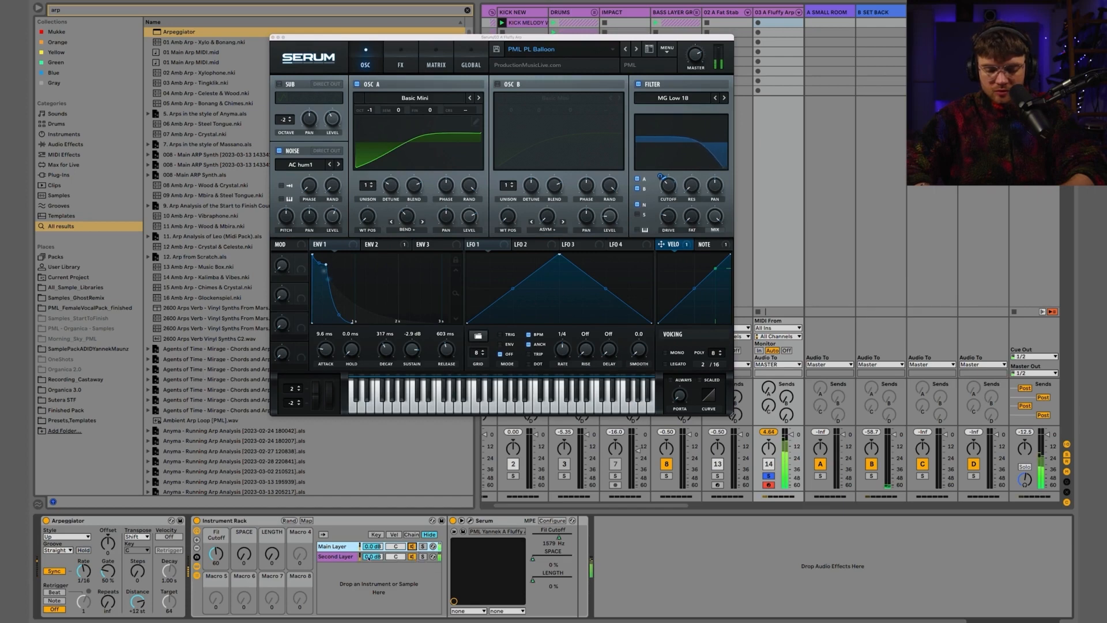
Add the +12 Pitch preset before Serum in the Second Layer and lower that layer's volume to about -7 dB
left_click(346, 558)
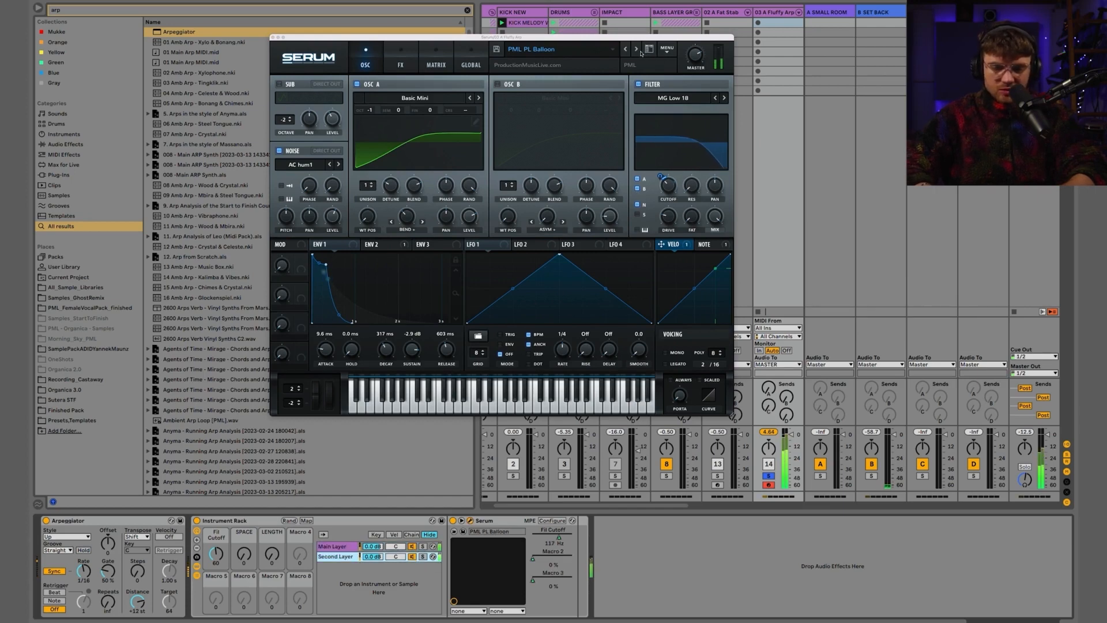
key("super+f")
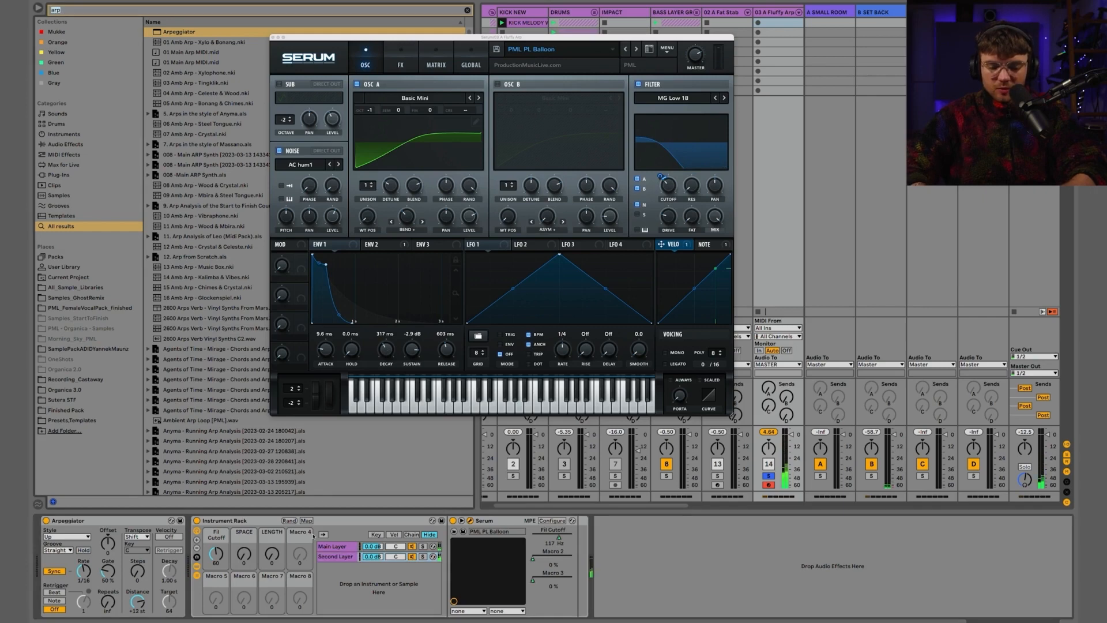
type("pitch")
key("Return")
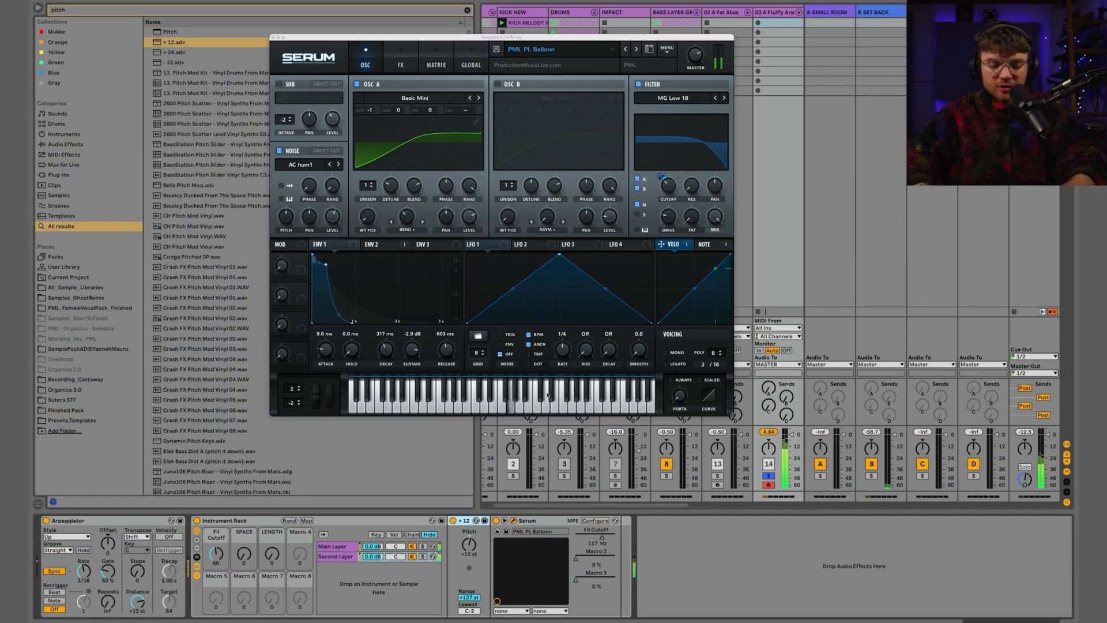
mouse_move(372, 558)
left_mouse_down()
mouse_move(373, 570)
mouse_move(373, 559)
left_mouse_up()
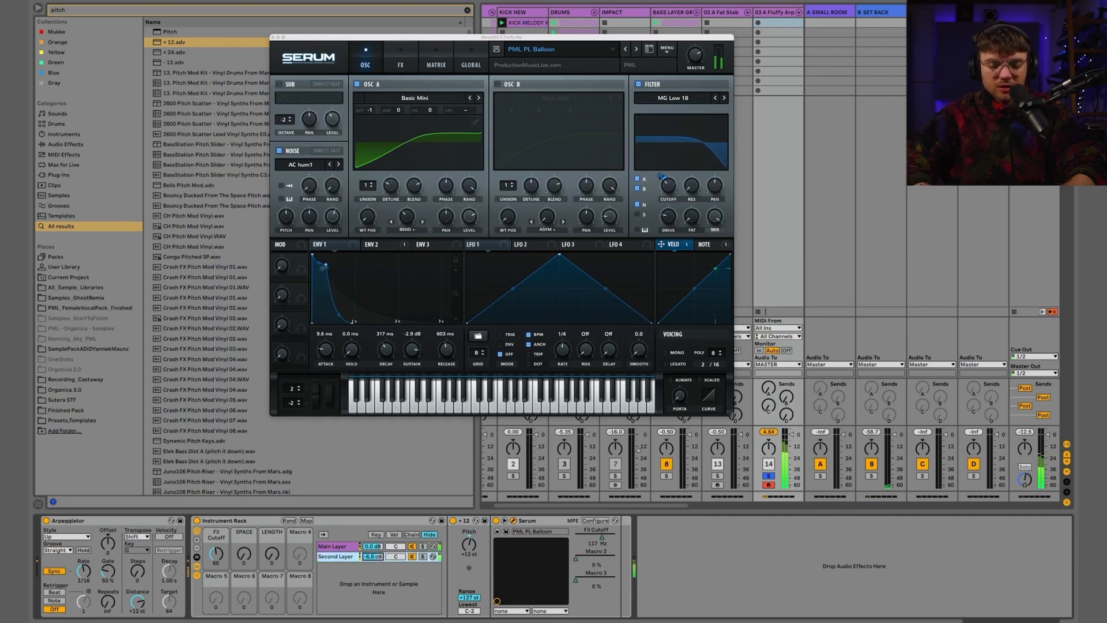
Switch the Second Layer's Serum to the next preset, PML PL Begin, and lower the Fil Cutoff macro to 12
left_click(637, 49)
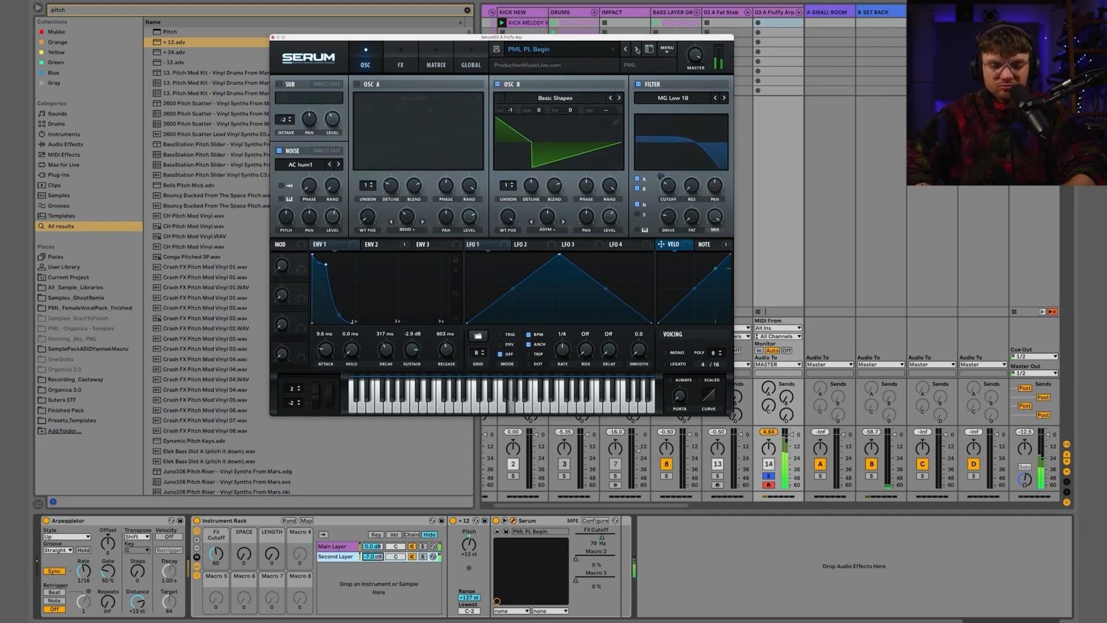
left_click(411, 557)
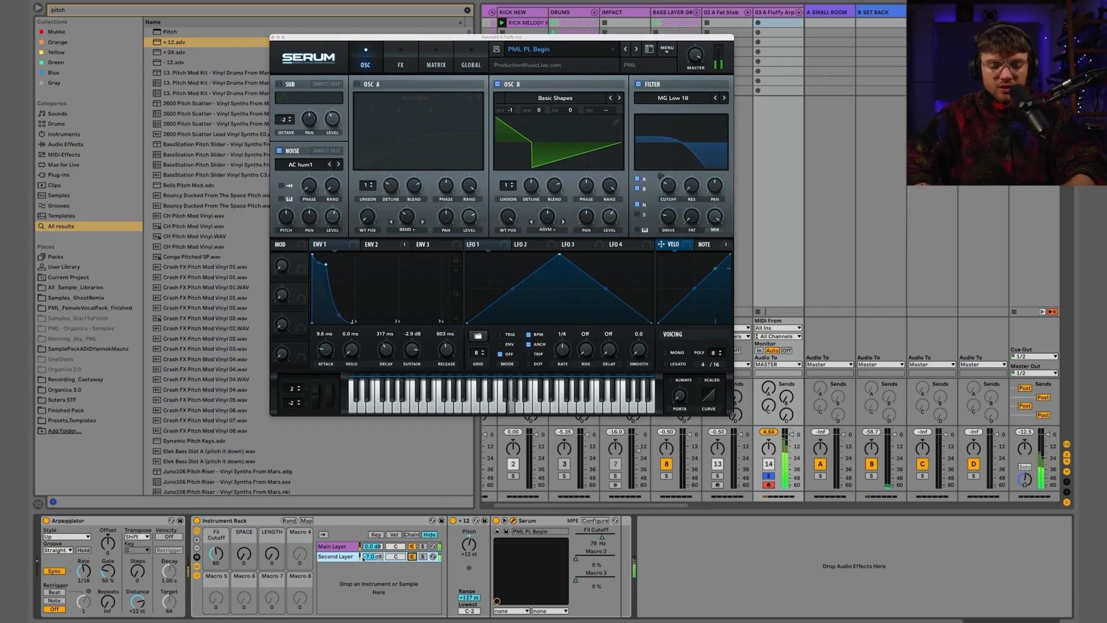
left_click_drag(220, 557, 220, 588)
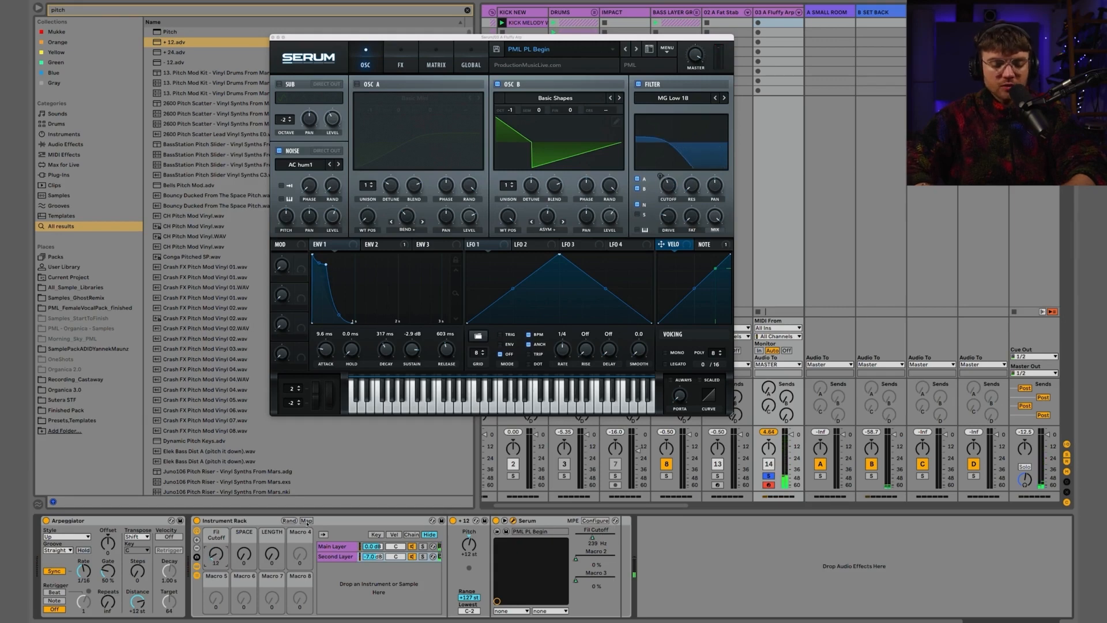
Inspect the rack's macro mappings by path, then mute the Main Layer to audition the Second Layer alone with Fil Cutoff low
left_click(306, 521)
left_click(125, 21)
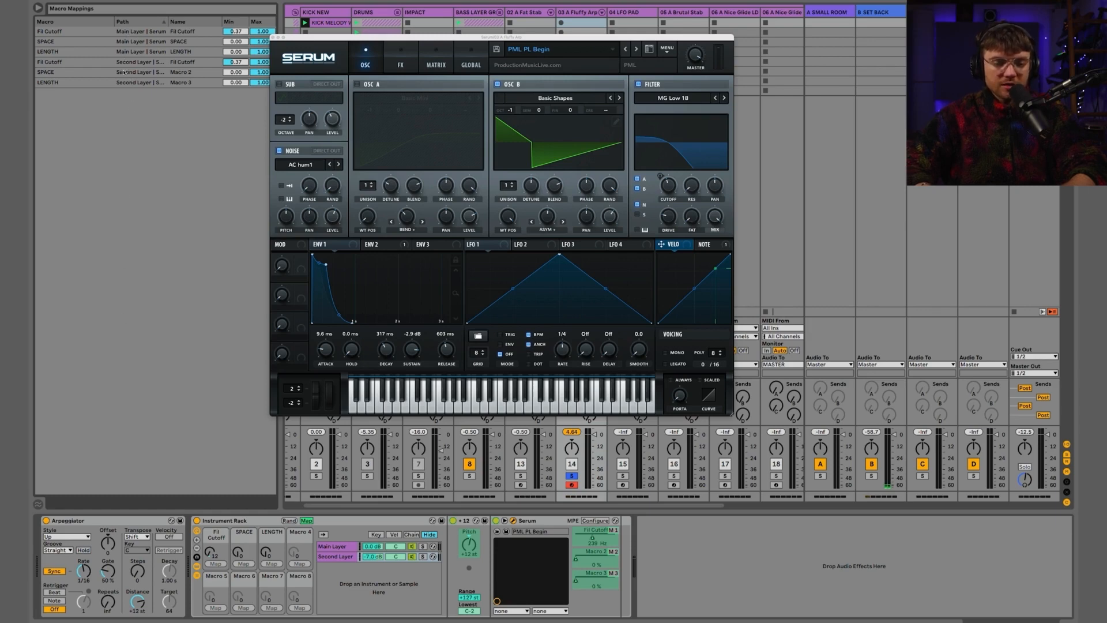
left_click(307, 521)
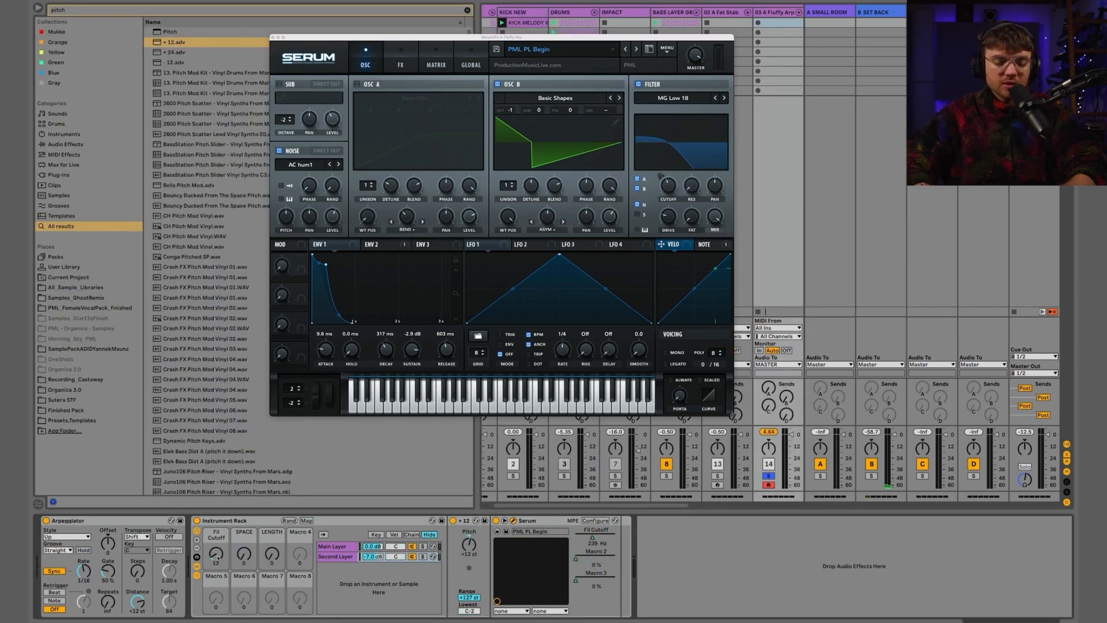
left_click_drag(217, 559, 217, 563)
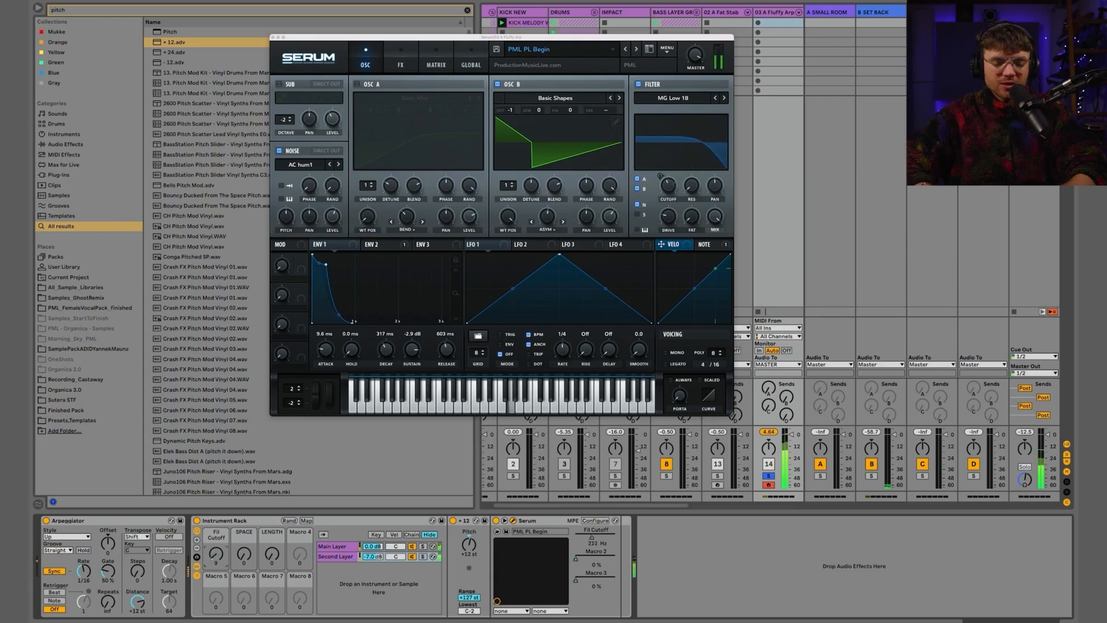
left_click(412, 547)
left_click(337, 557)
mouse_move(216, 555)
left_mouse_down()
mouse_move(216, 510)
mouse_move(216, 554)
left_mouse_up()
Narrow the Second Layer's Fil Cutoff macro mapping to a minimum of 0.22 and a maximum of about 0.52
left_click(306, 520)
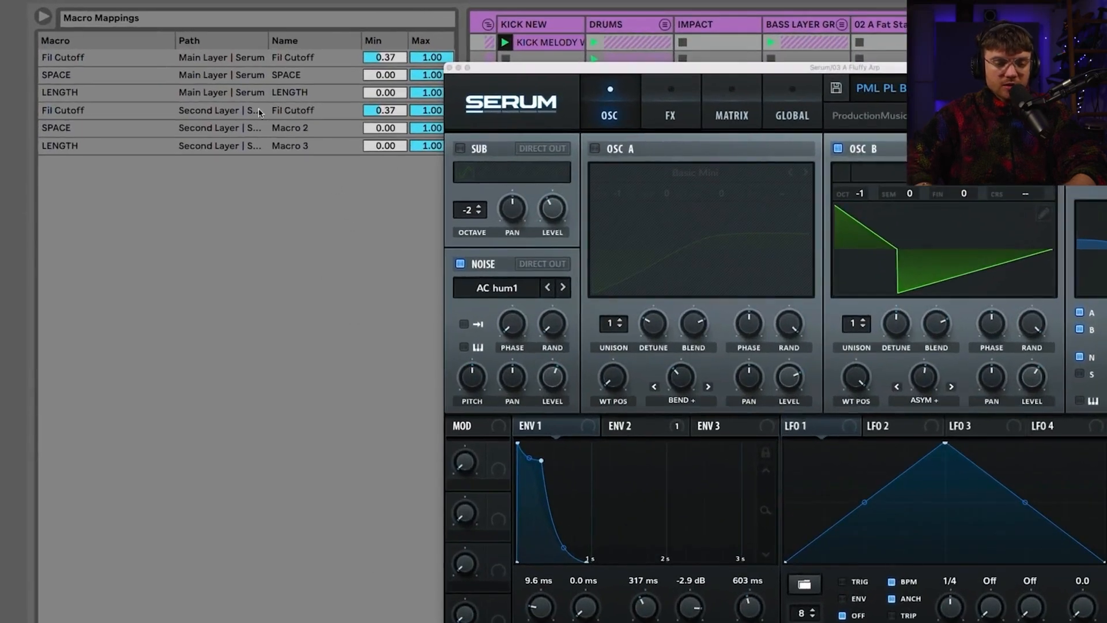
left_click(218, 113)
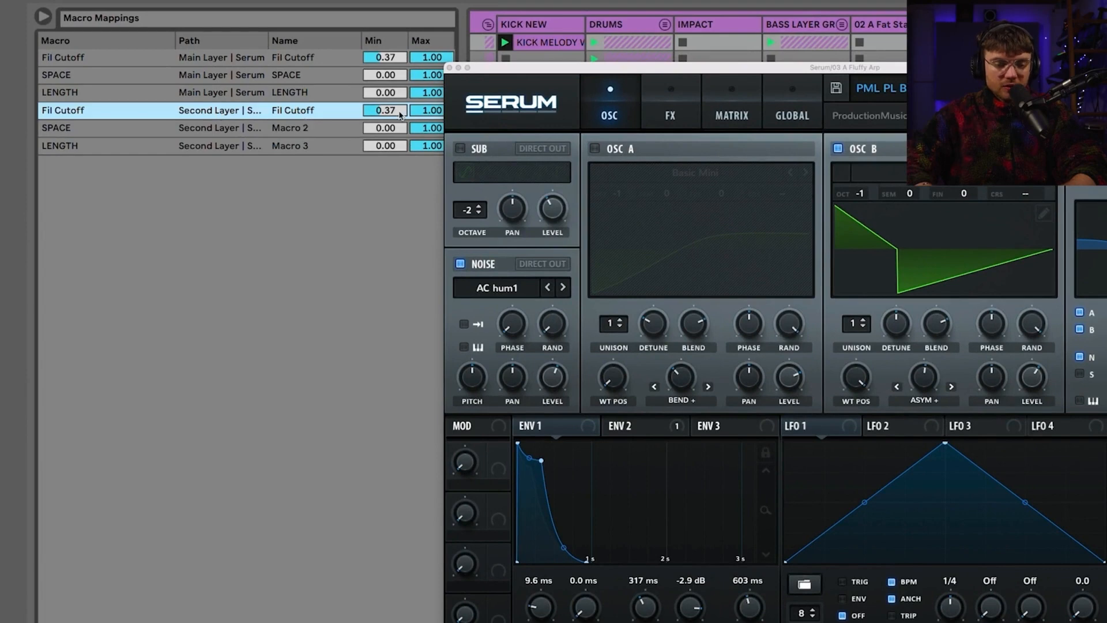
left_click_drag(420, 109, 398, 136)
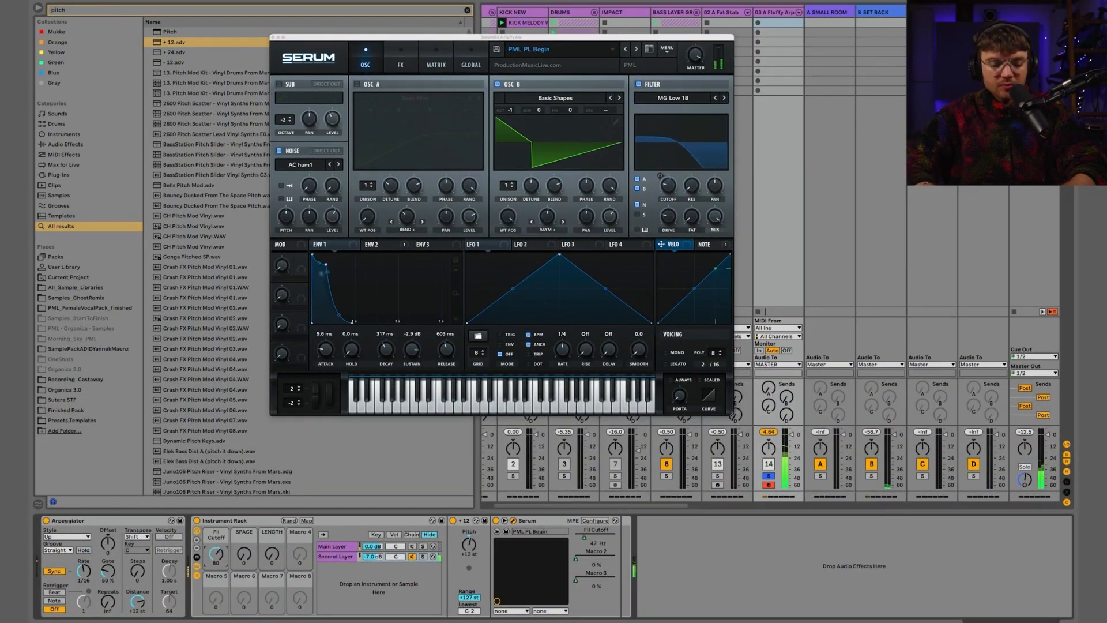
left_click(305, 520)
left_click_drag(261, 62, 236, 55)
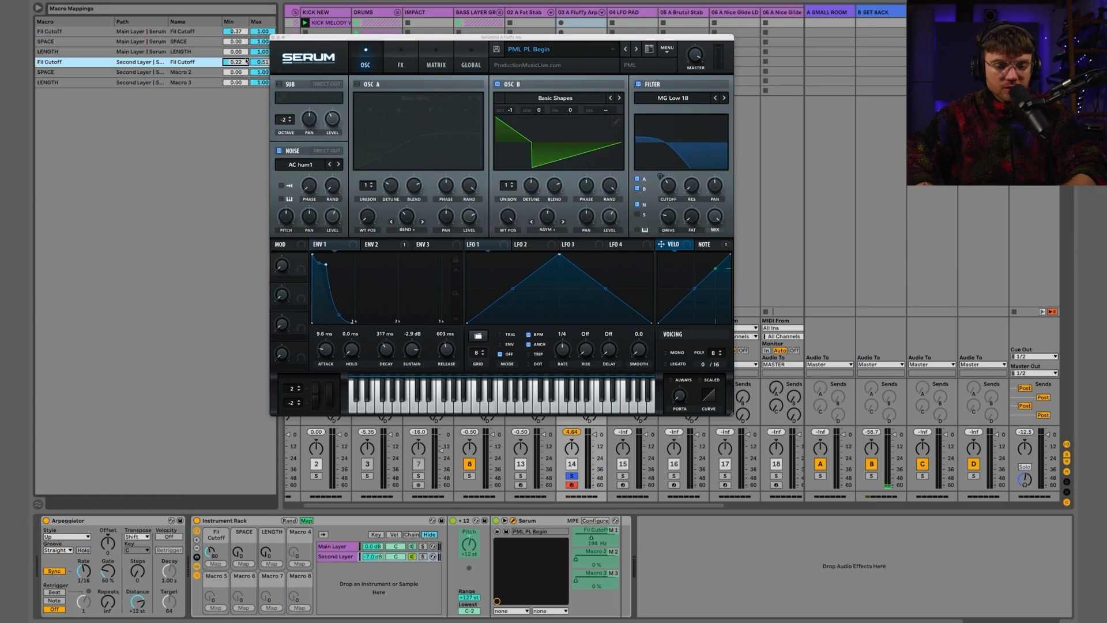
Sweep the Fil Cutoff macro down to 0 and reactivate the Main Layer to hear both layers together
left_click(306, 521)
mouse_move(215, 555)
left_mouse_down()
mouse_move(215, 582)
mouse_move(215, 534)
mouse_move(216, 584)
mouse_move(216, 562)
left_mouse_up()
left_click(412, 546)
left_click(336, 557)
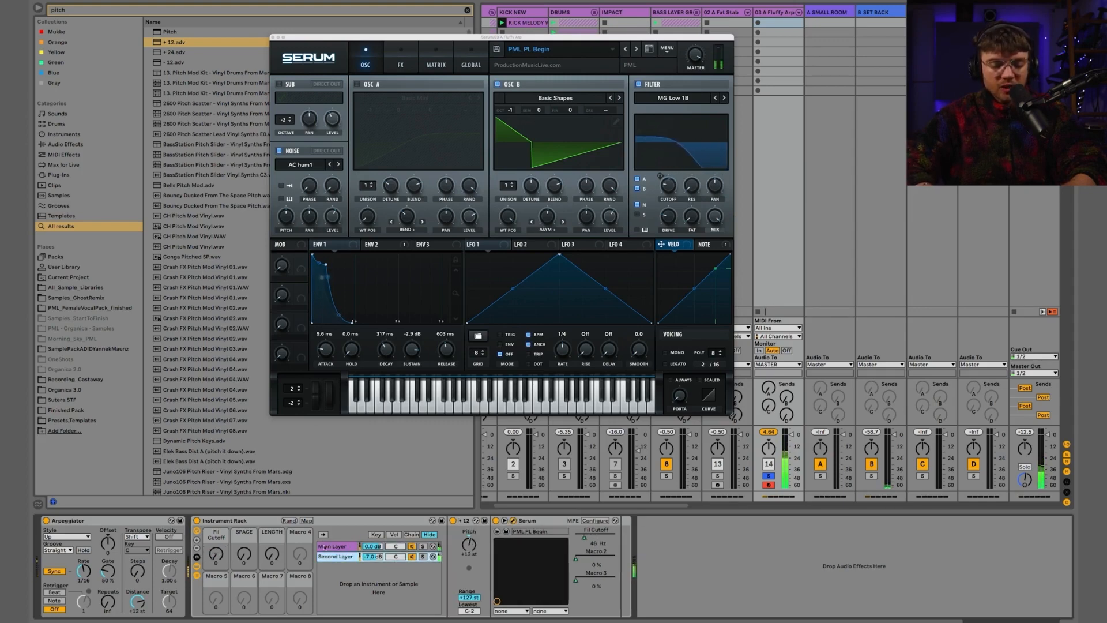
Lower the minimum of the Second Layer's Fil Cutoff mapping to 0.04 and raise the Fil Cutoff macro to 111
left_click(306, 521)
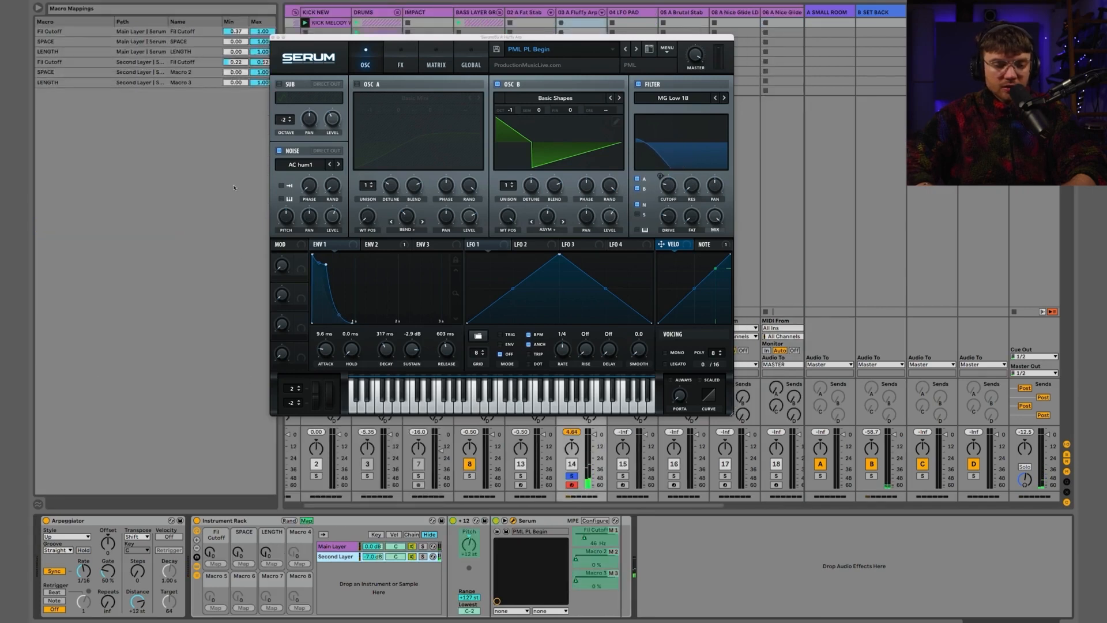
left_click_drag(231, 62, 232, 72)
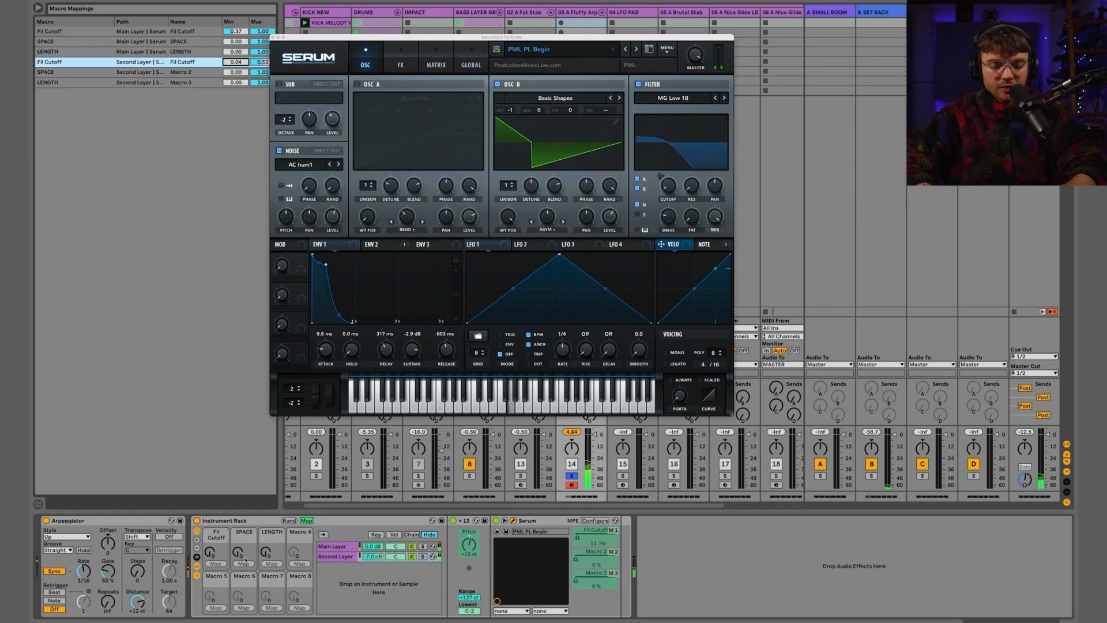
left_click_drag(210, 553, 210, 488)
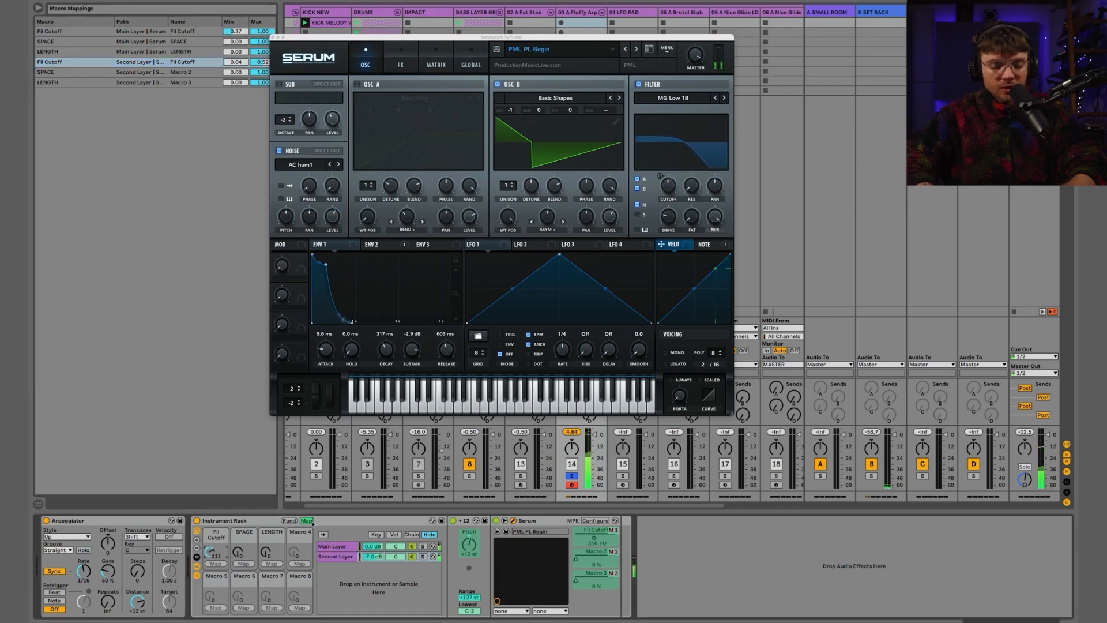
Audition both layers with the rack's macros, ending with Fil Cutoff at 57, SPACE at 33 and LENGTH at 13
left_click(311, 521)
left_click_drag(216, 553, 216, 602)
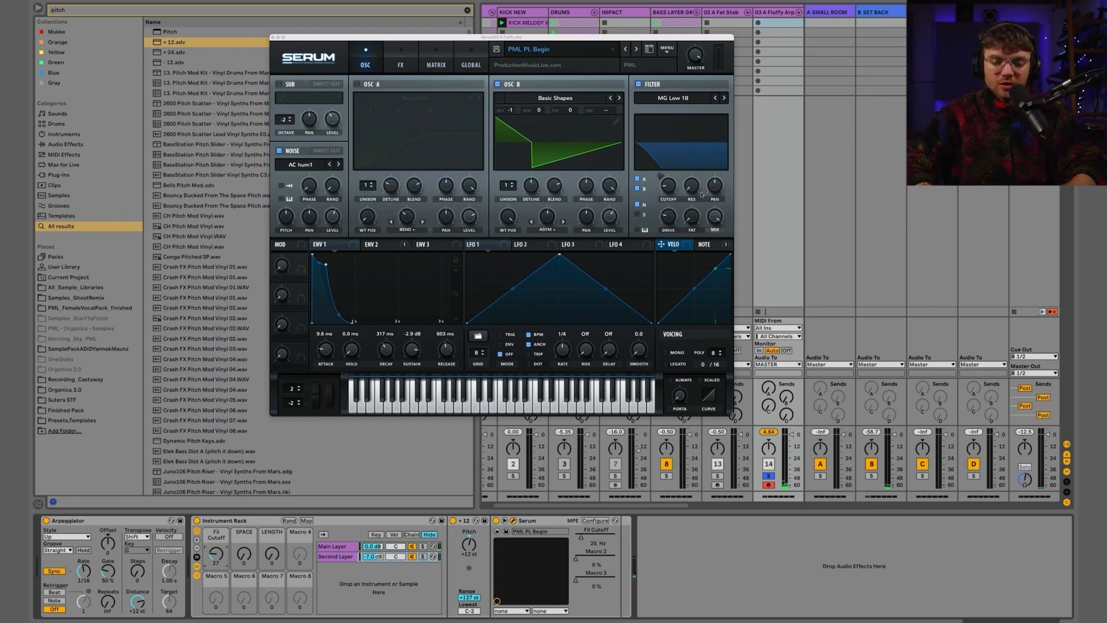
mouse_move(672, 190)
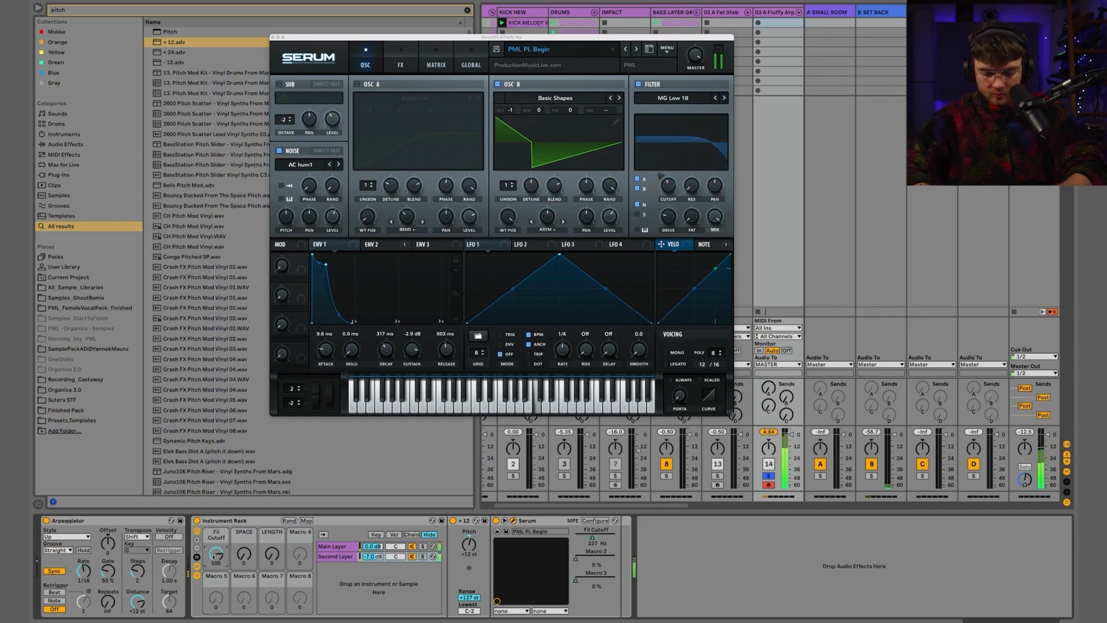
left_click_drag(242, 558, 216, 579)
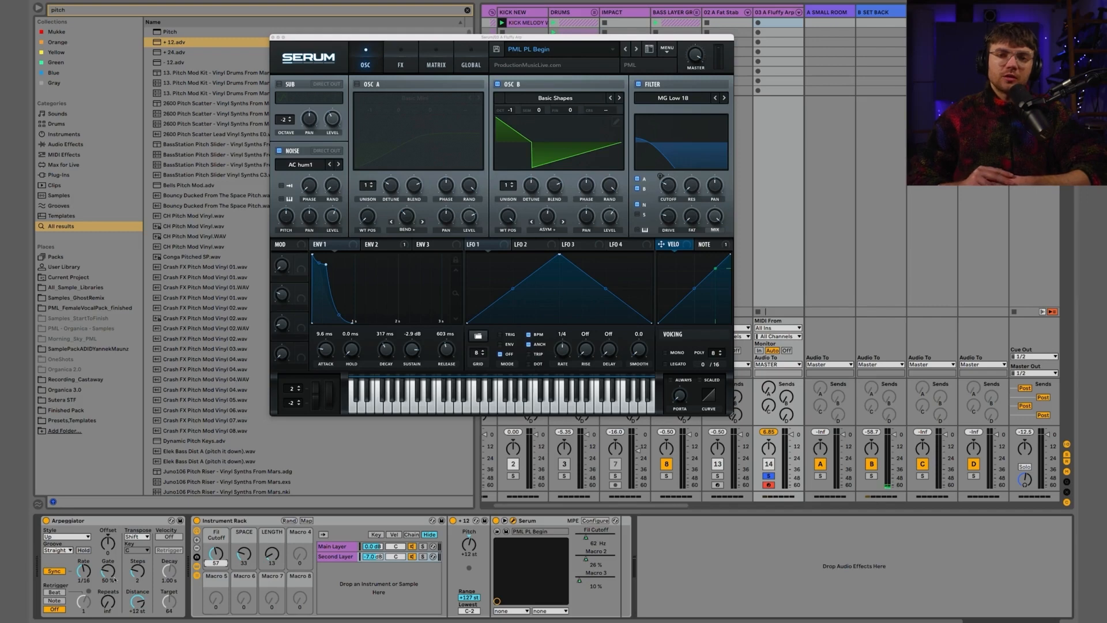
double_click(772, 24)
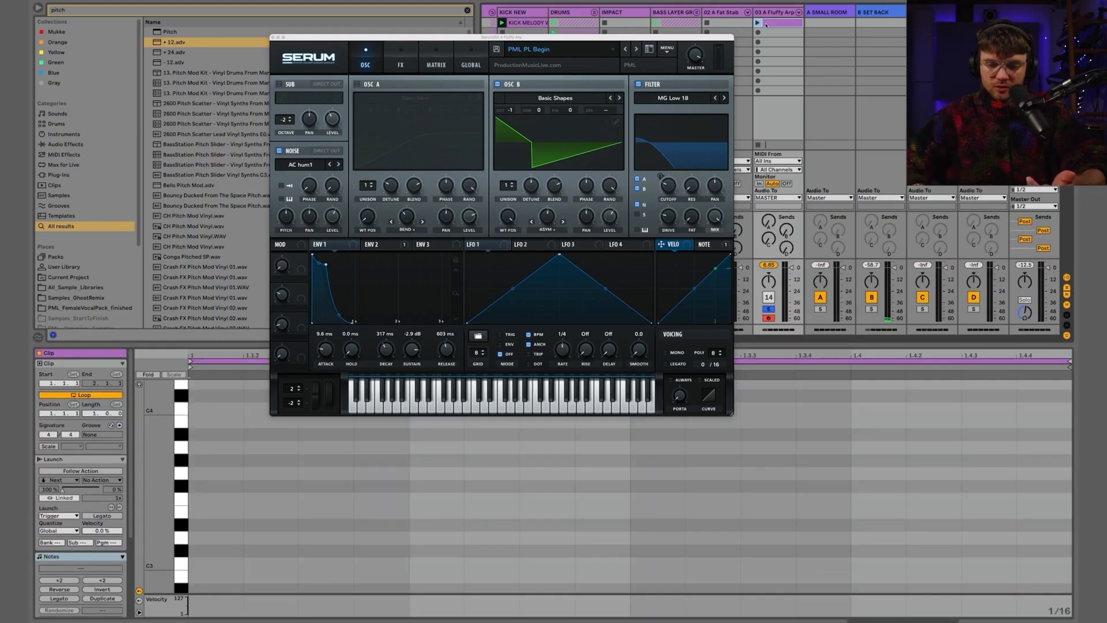
double_click(226, 563)
left_click_drag(245, 565, 214, 554)
key("Delete")
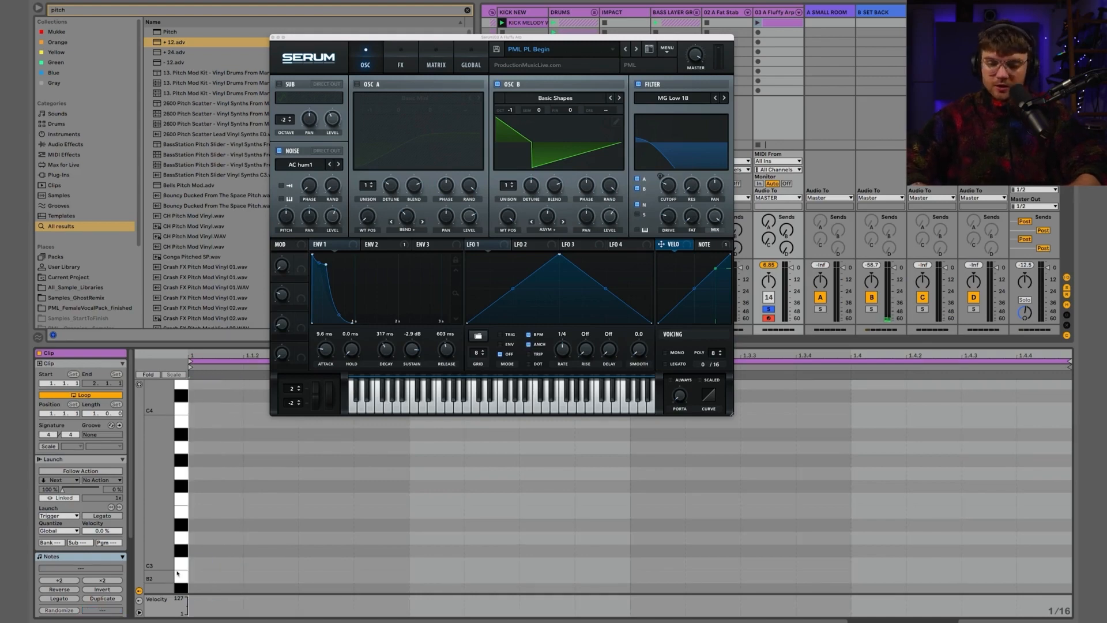
left_click(789, 23)
key("Delete")
double_click(783, 12)
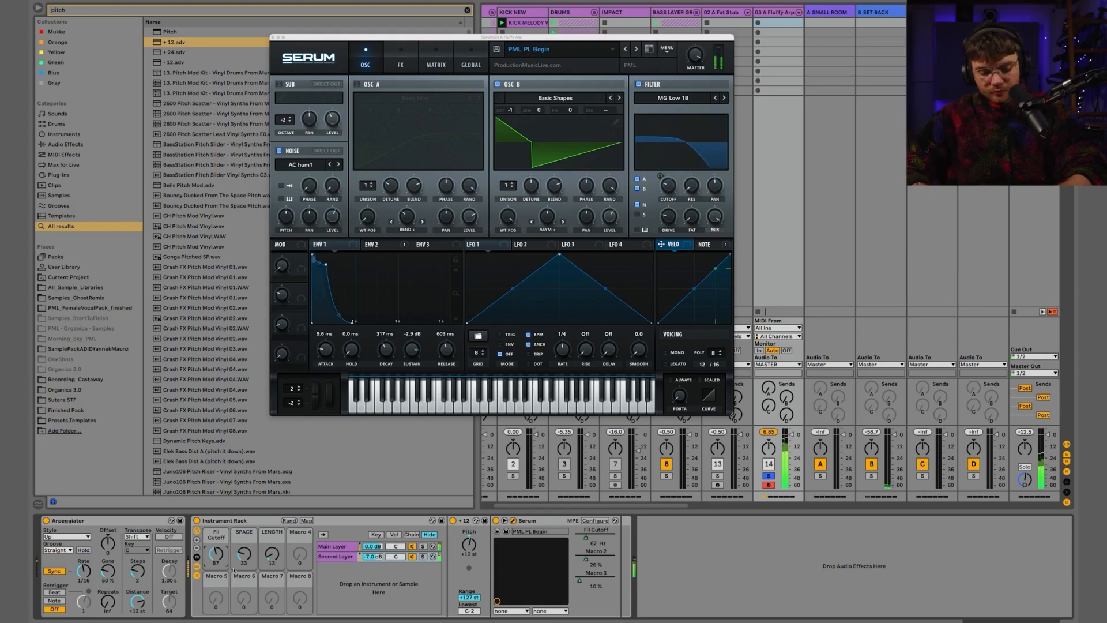
Vary the Arpeggiator's Gate and the rack's macros while playing, ending with Gate at 47 %, Fil Cutoff at 126 and SPACE at 20
left_click_drag(108, 570, 108, 594)
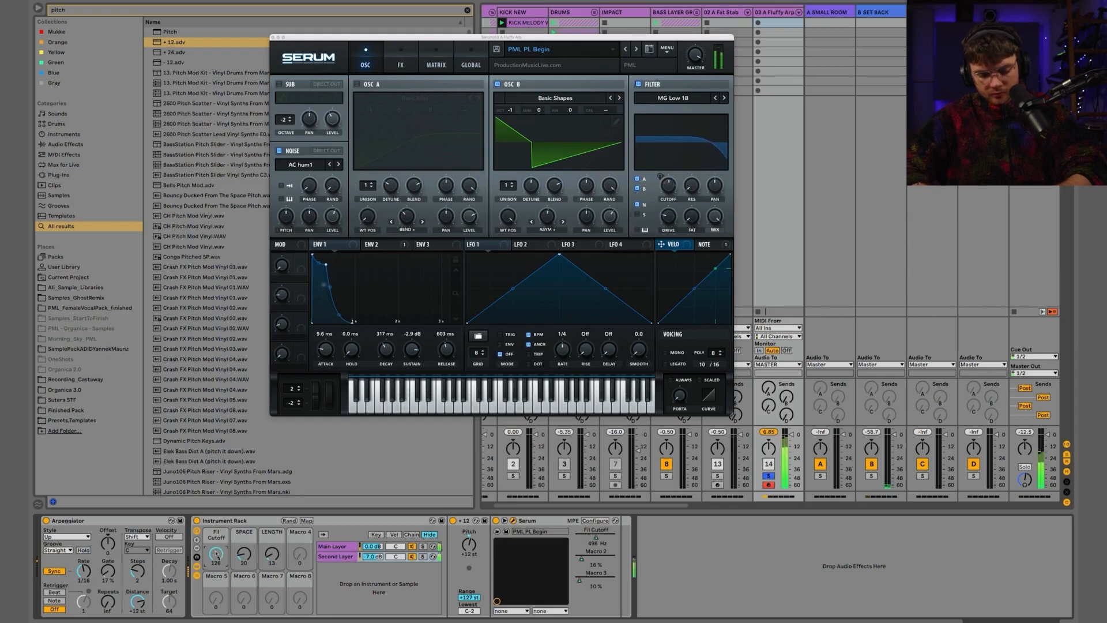
left_click_drag(108, 570, 107, 545)
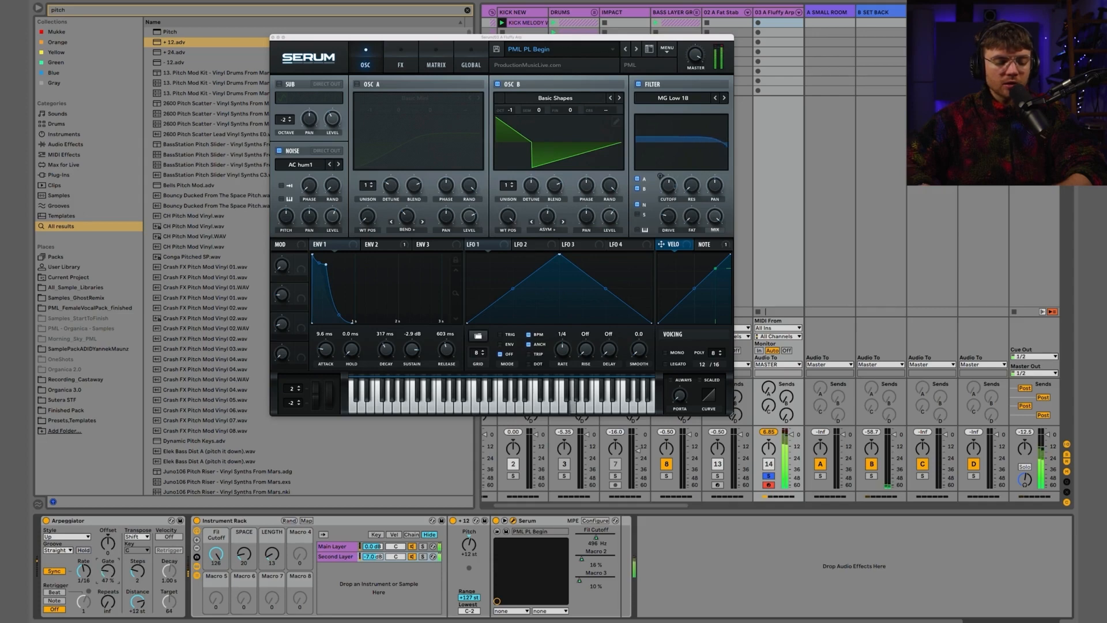
Raise the Arpeggiator's Gate to 93 % and lower the rack's Fil Cutoff macro to 59
left_click_drag(103, 574, 103, 568)
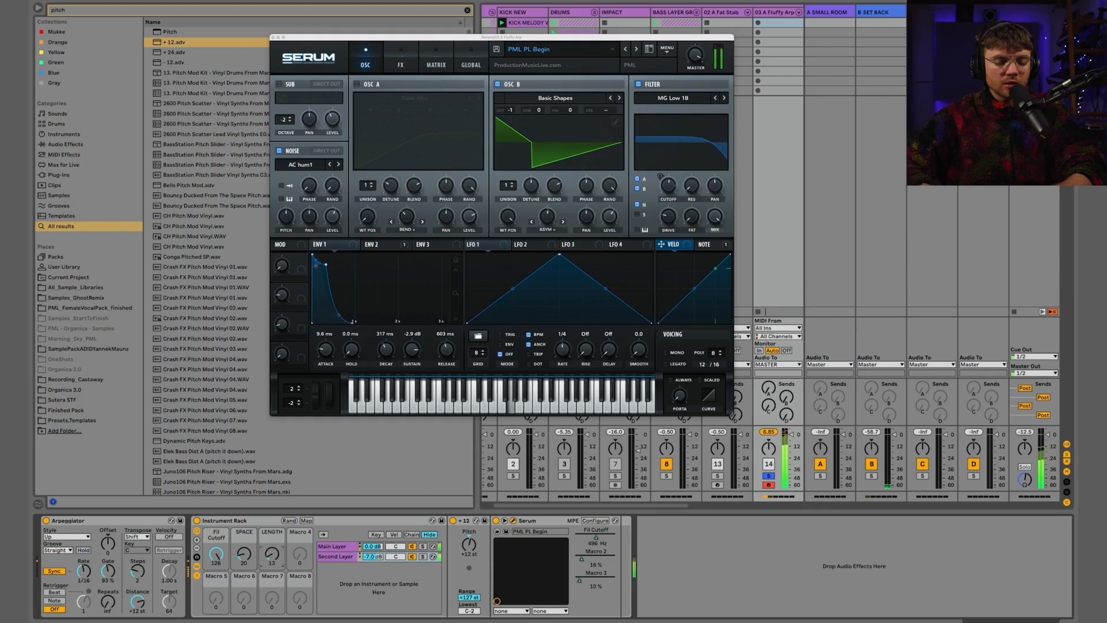
left_click_drag(267, 554, 217, 592)
Duplicate the Second Layer chain and rename the copy Third Layer
left_click(332, 557)
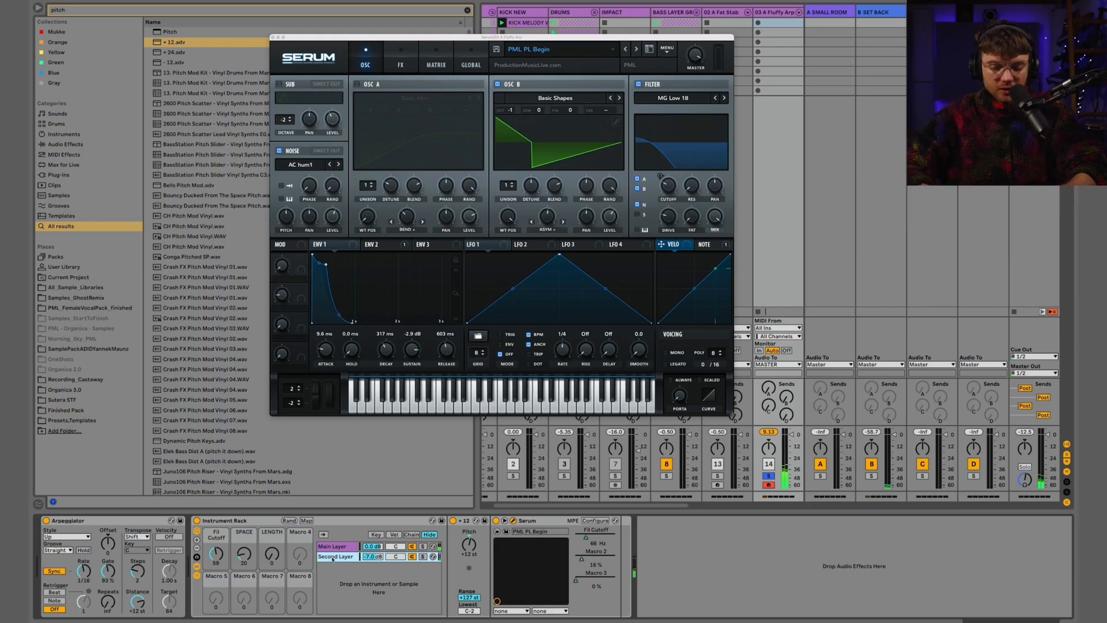
key("ctrl+d")
key("ctrl+r")
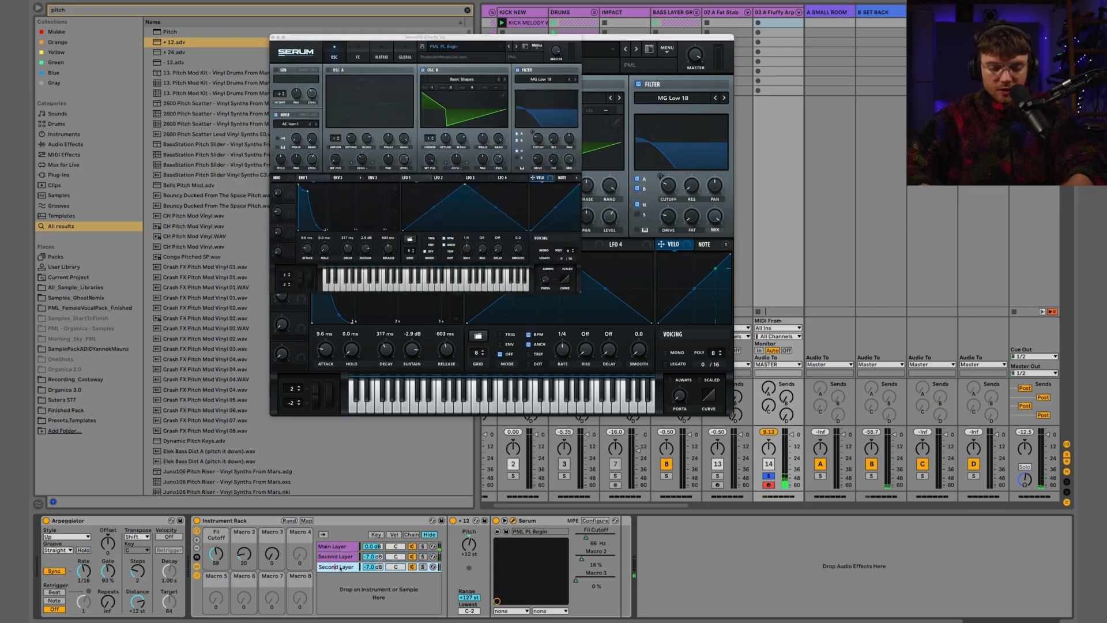
type("Third")
key("Return")
Deactivate the Second Layer and Main Layer chains so only the Third Layer plays, and select the Third Layer
left_click(411, 556)
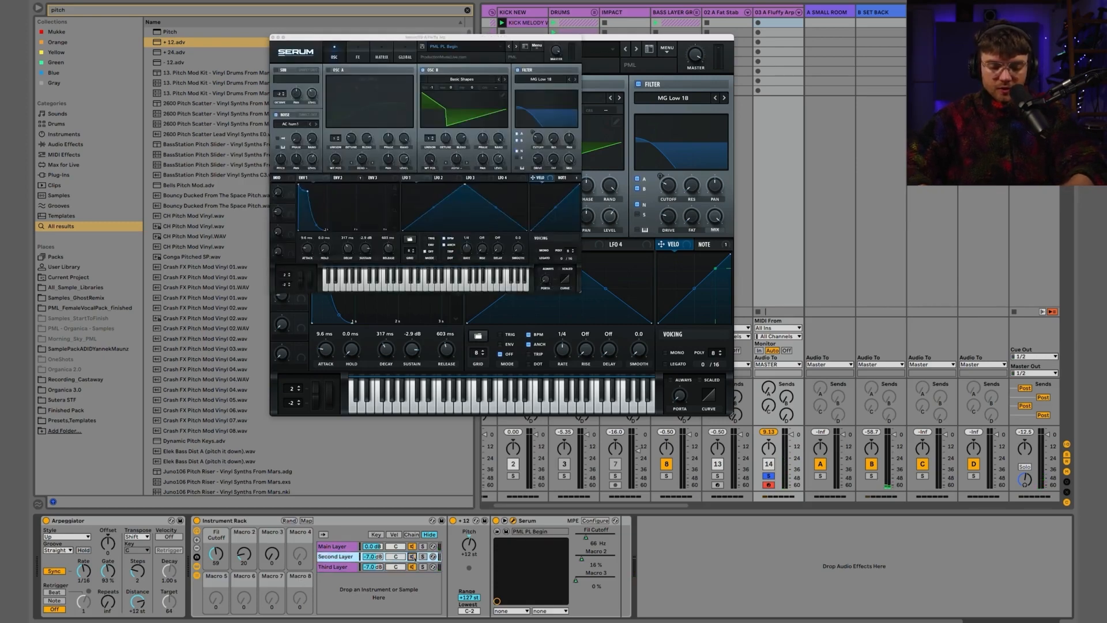
left_click(413, 547)
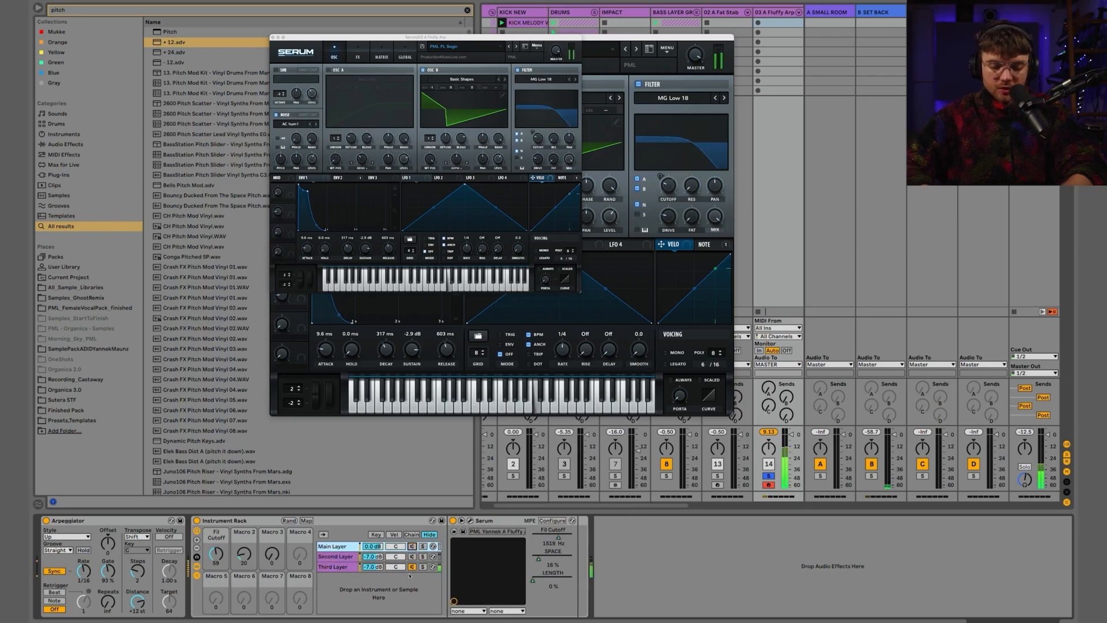
left_click(342, 567)
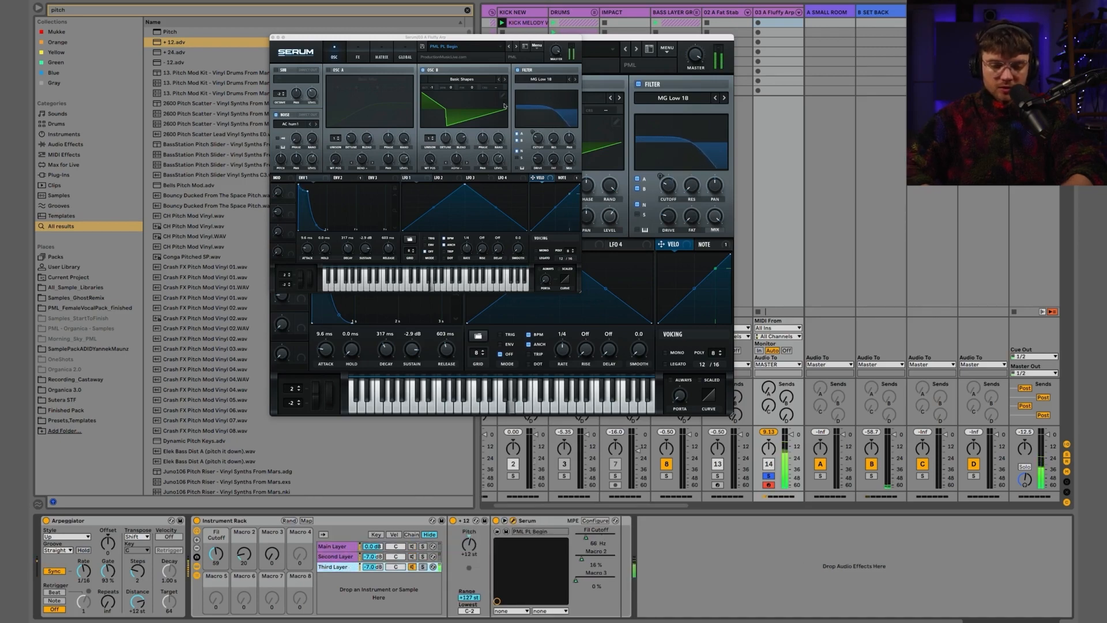
Close the Second Layer's Serum window, then enlarge and reposition the Third Layer's Serum window above the device chain
left_click_drag(422, 38, 464, 142)
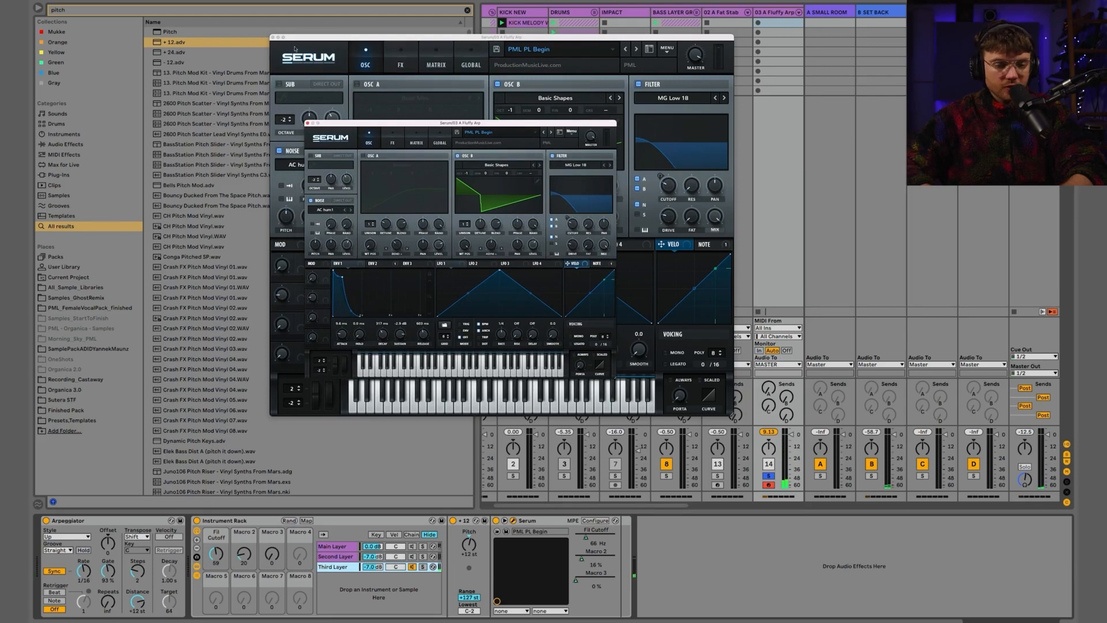
left_click(272, 37)
left_click_drag(615, 379, 727, 405)
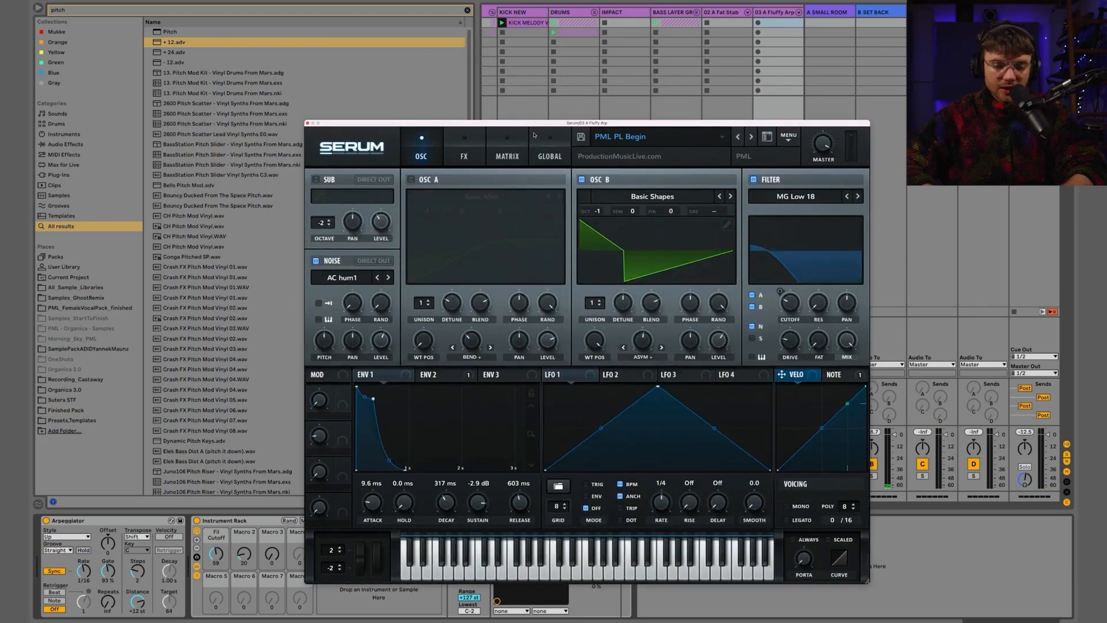
left_click_drag(530, 123, 407, 51)
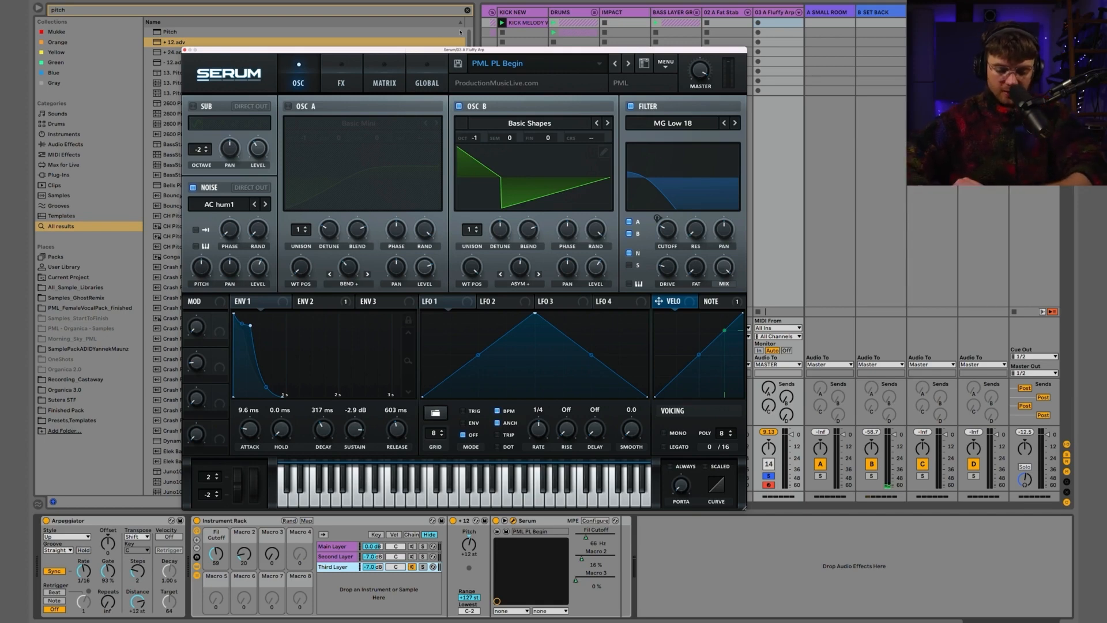
left_click_drag(585, 52, 558, 36)
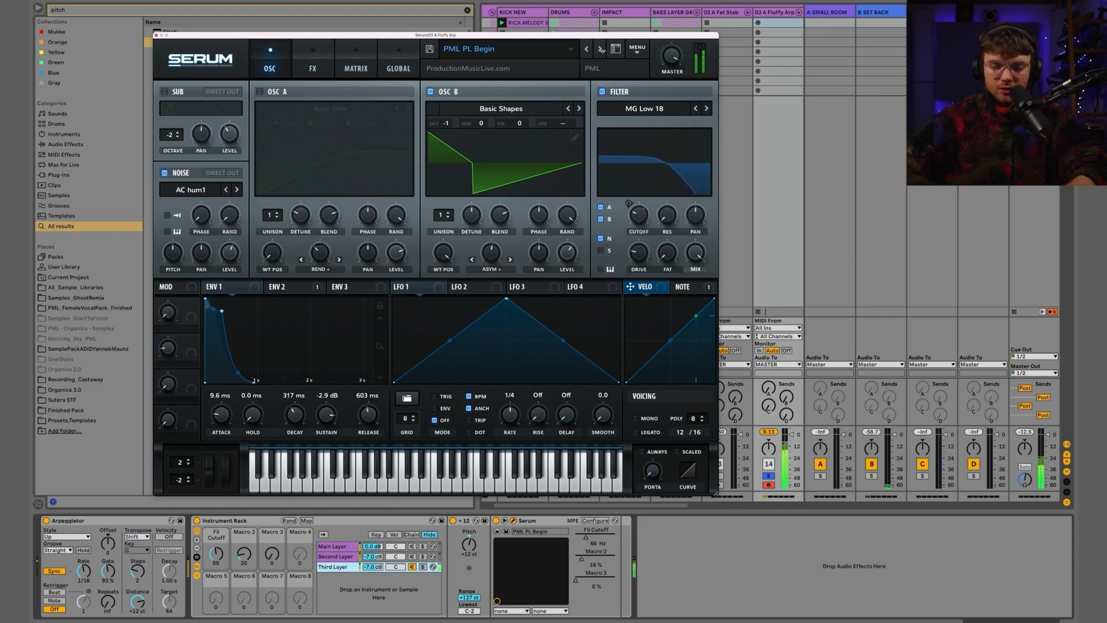
Advance the Third Layer's Serum through presets PML PL Boris, Clarity and Conscious High, reactivating the Main Layer to hear them together
left_click(600, 48)
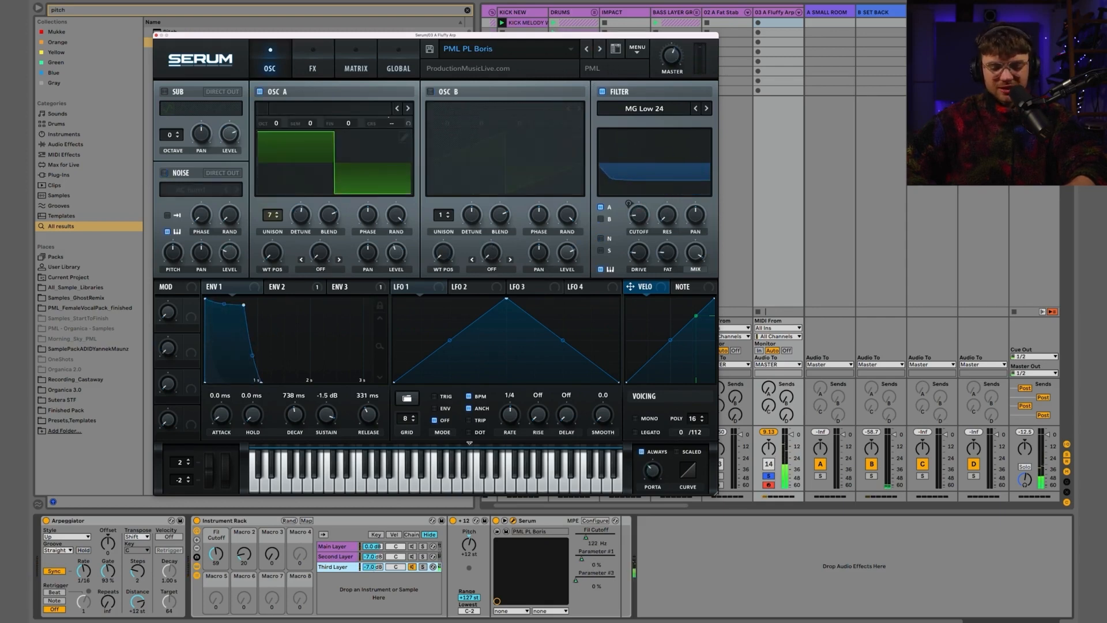
left_click(412, 546)
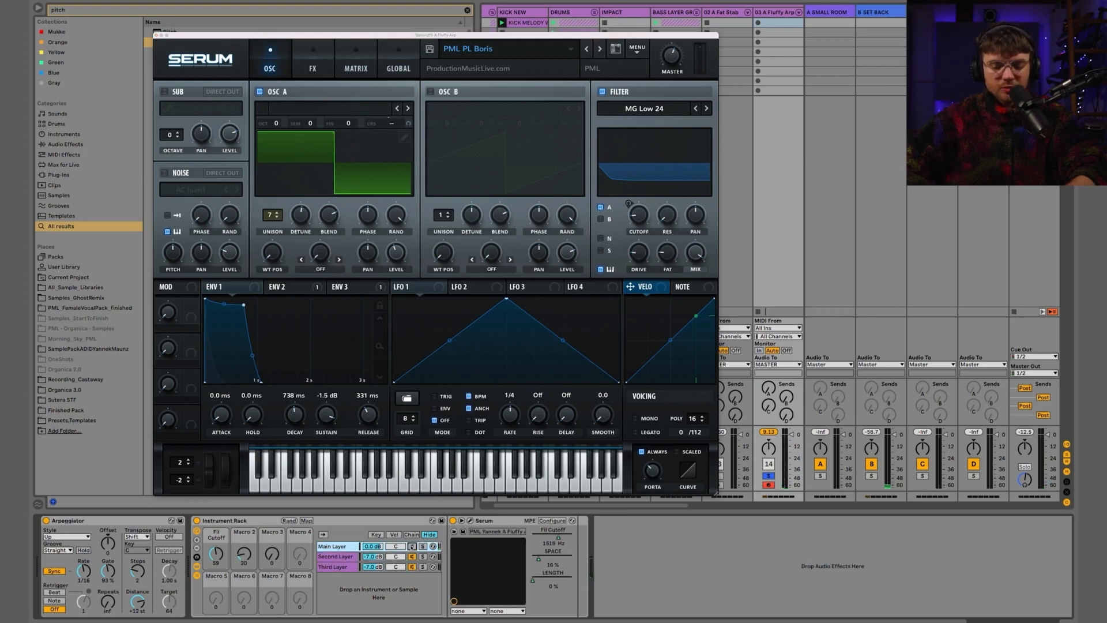
left_click(600, 49)
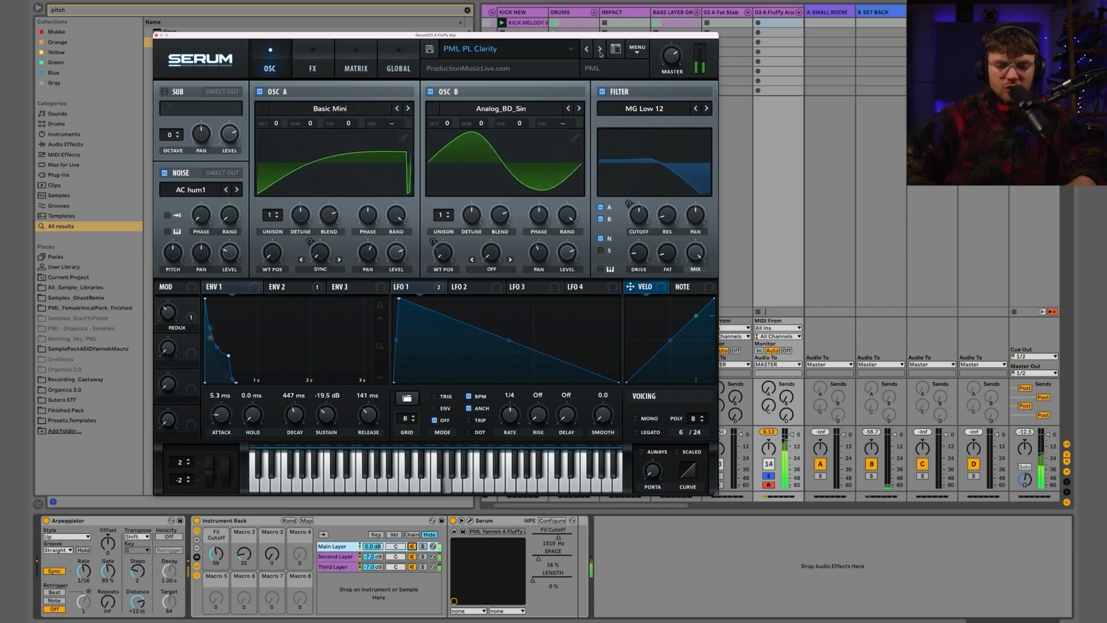
left_click(600, 49)
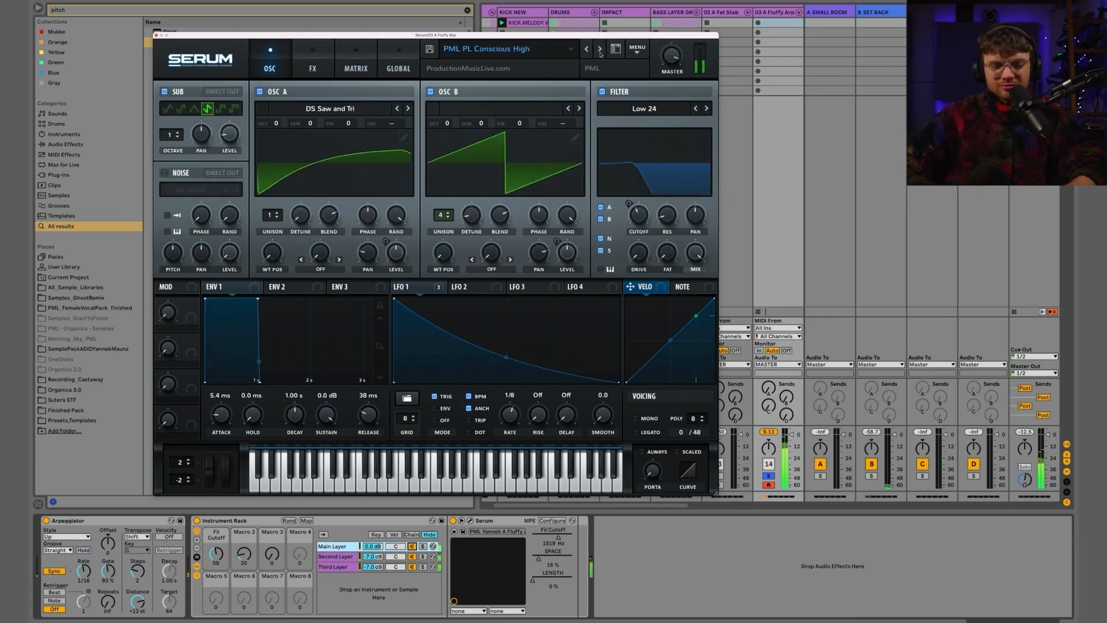
mouse_move(670, 56)
left_mouse_down()
mouse_move(663, 84)
mouse_move(672, 67)
left_mouse_up()
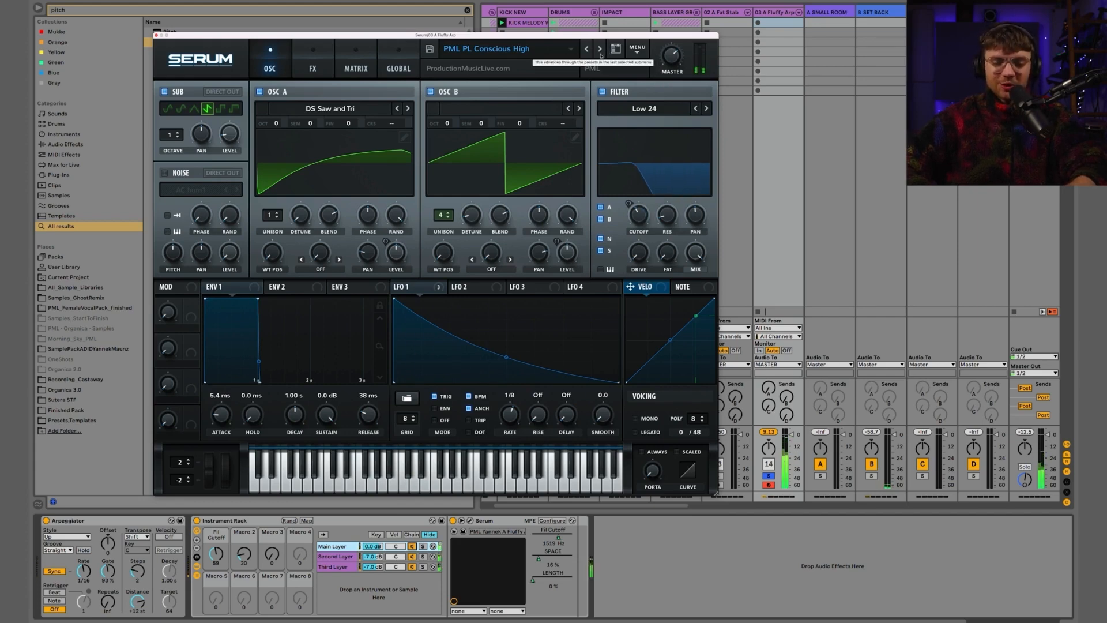
Continue auditioning Third Layer presets from PML PL Dirtbee through Divergenza and Francois to PML PL High Stabs
left_click(600, 50)
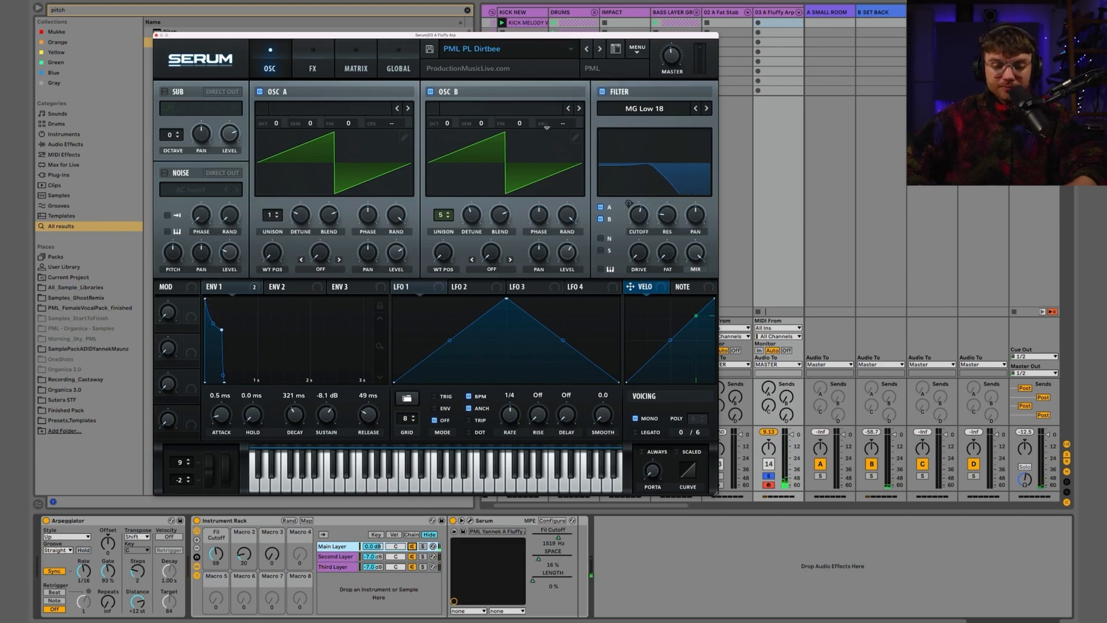
left_click(600, 49)
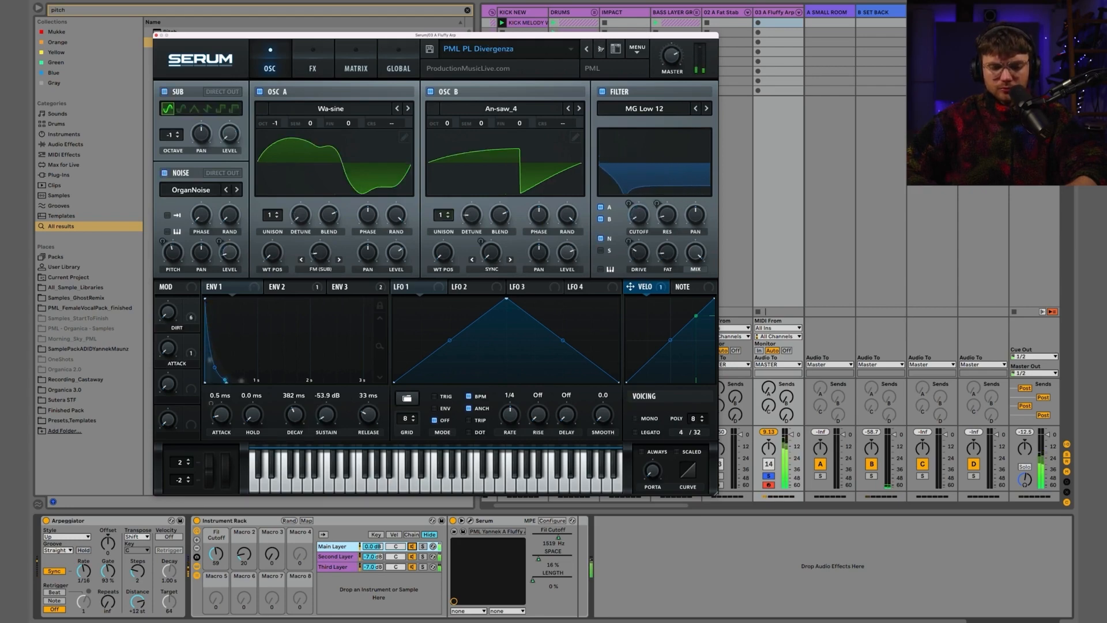
left_click(601, 50)
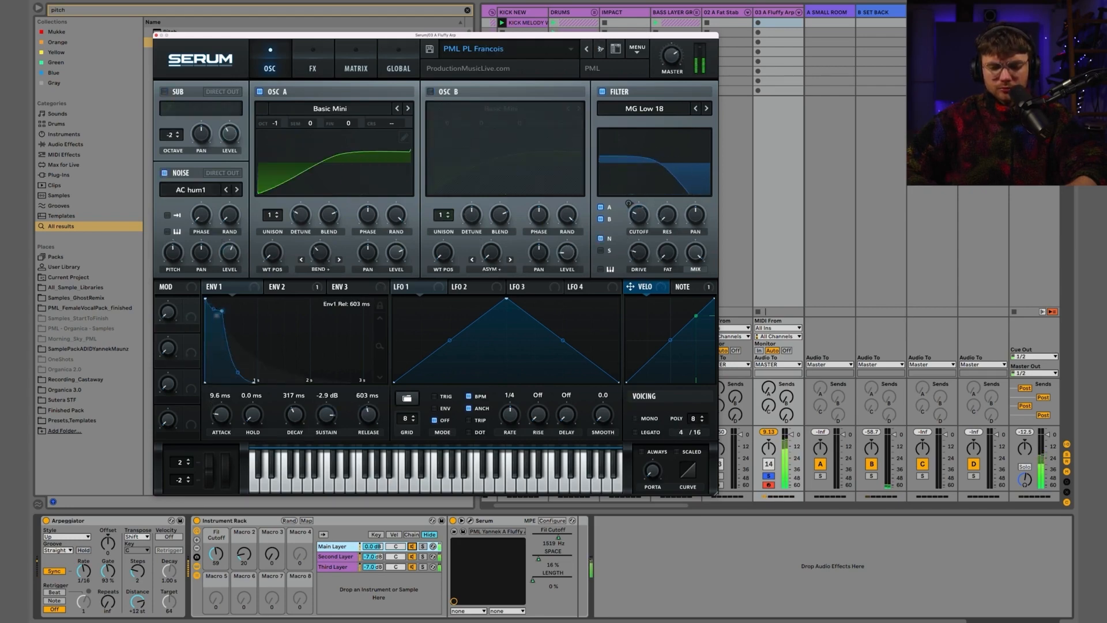
left_click(600, 50)
left_click_drag(671, 60, 672, 72)
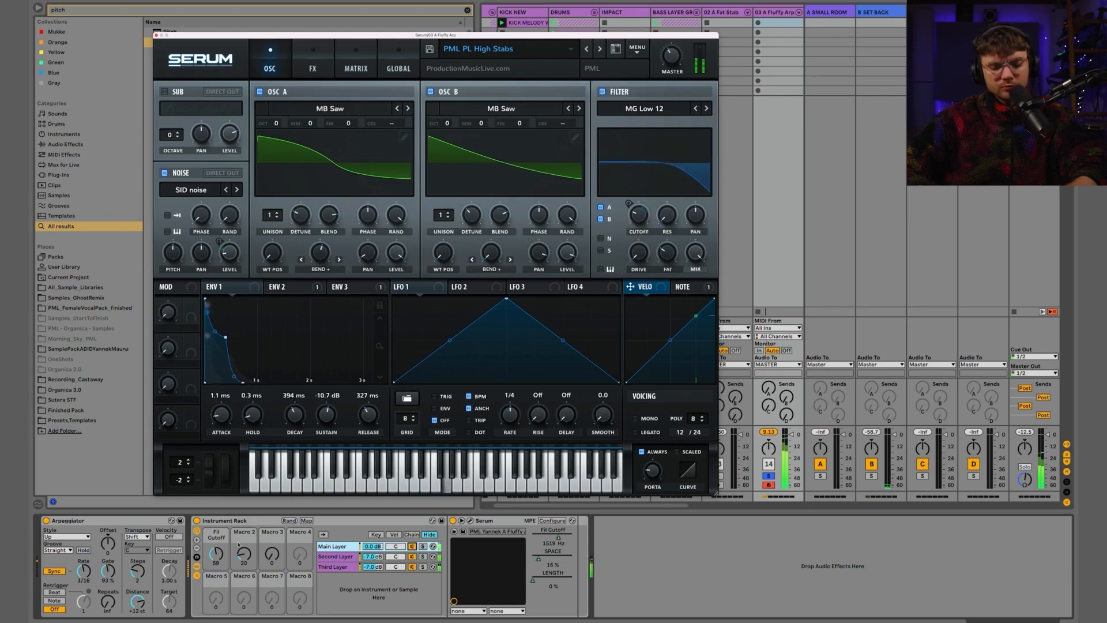
Compare the Third, Second and Main Layers by soloing them, with the Fil Cutoff macro at 108, ending with the macro at 57
left_click_drag(217, 552, 216, 528)
left_click(422, 567)
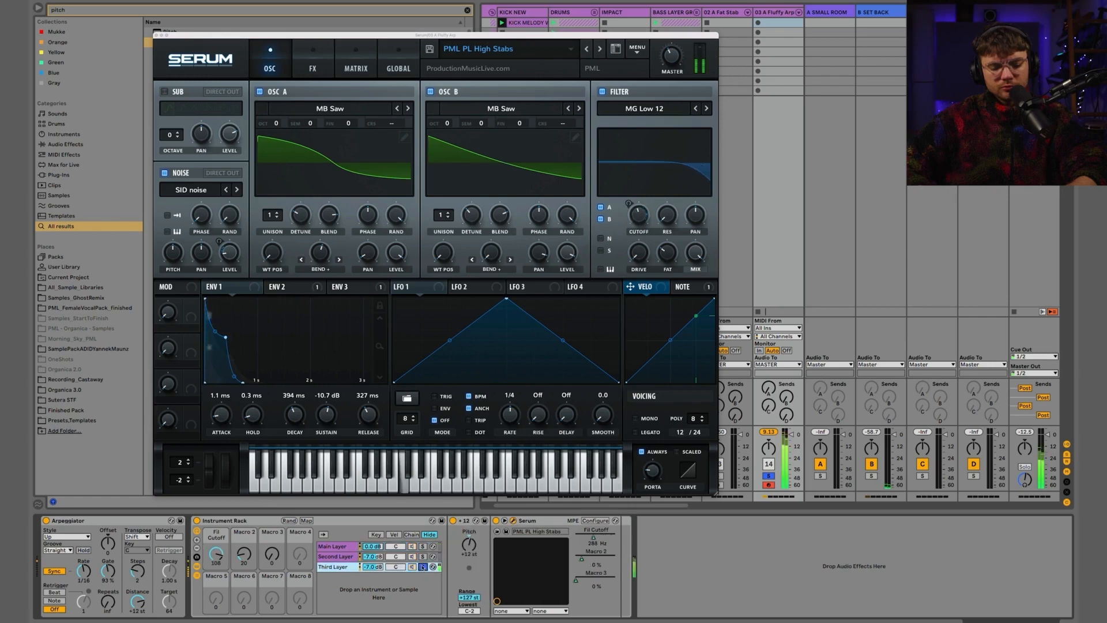
left_click(422, 557)
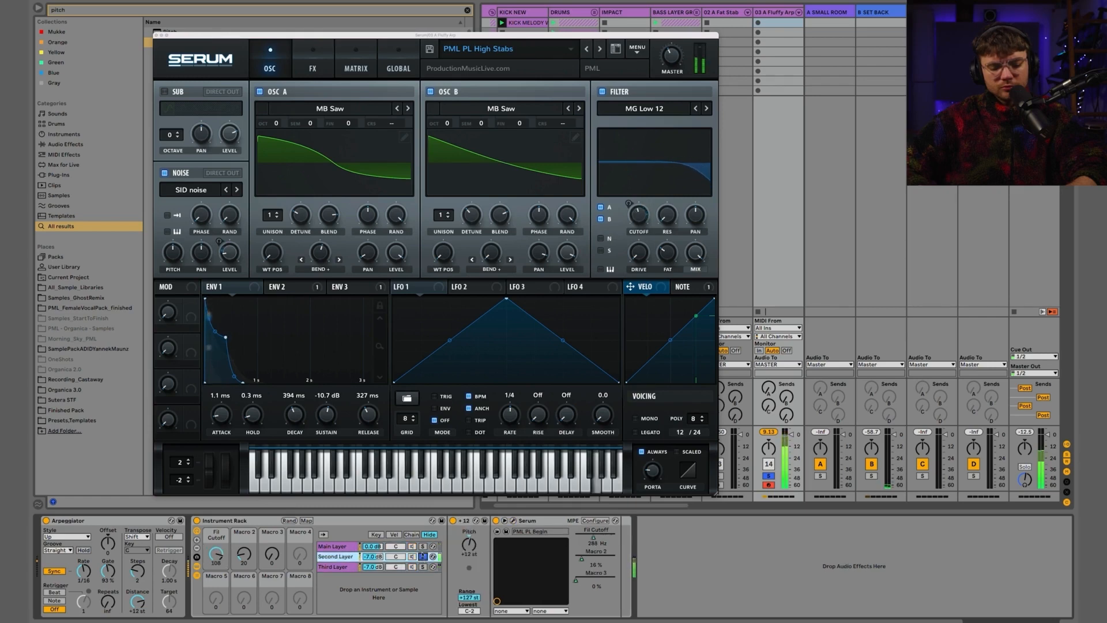
left_click(422, 546)
left_click(422, 567)
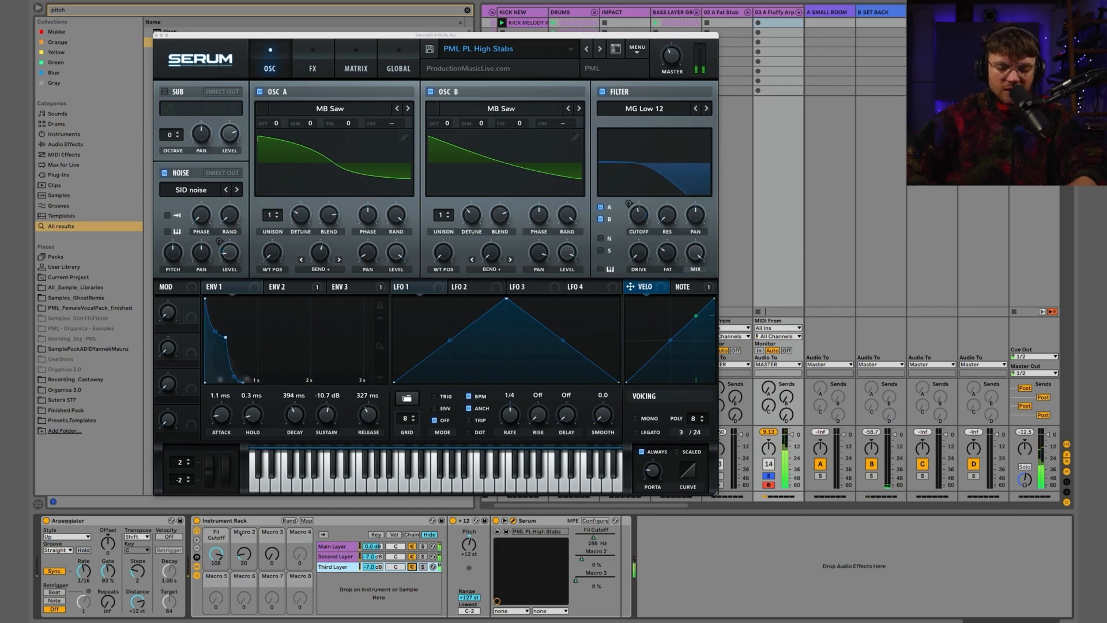
left_click_drag(219, 560, 219, 590)
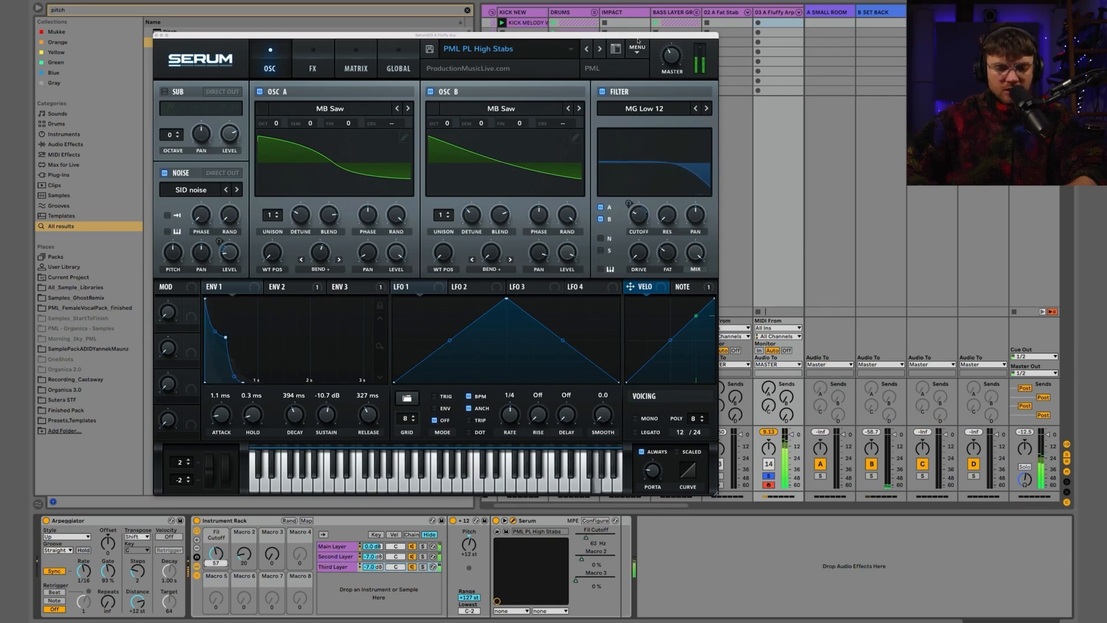
Load the PML PL High preset on the Third Layer and lower the chain's volume to -13.0 dB, comparing it off and on
left_click(600, 49)
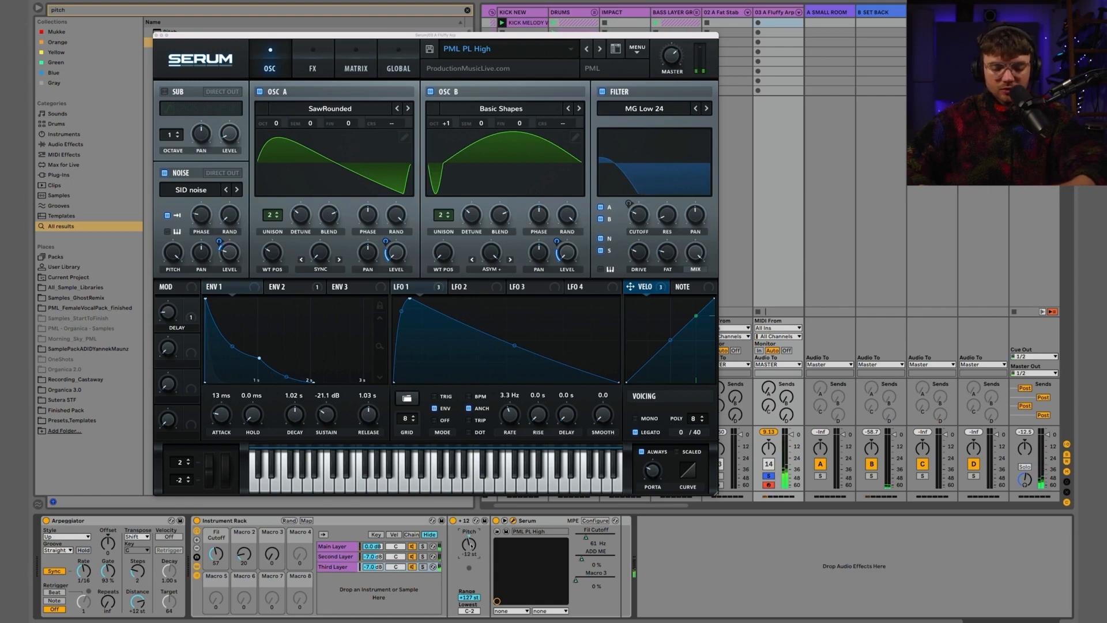
left_click_drag(382, 567, 383, 575)
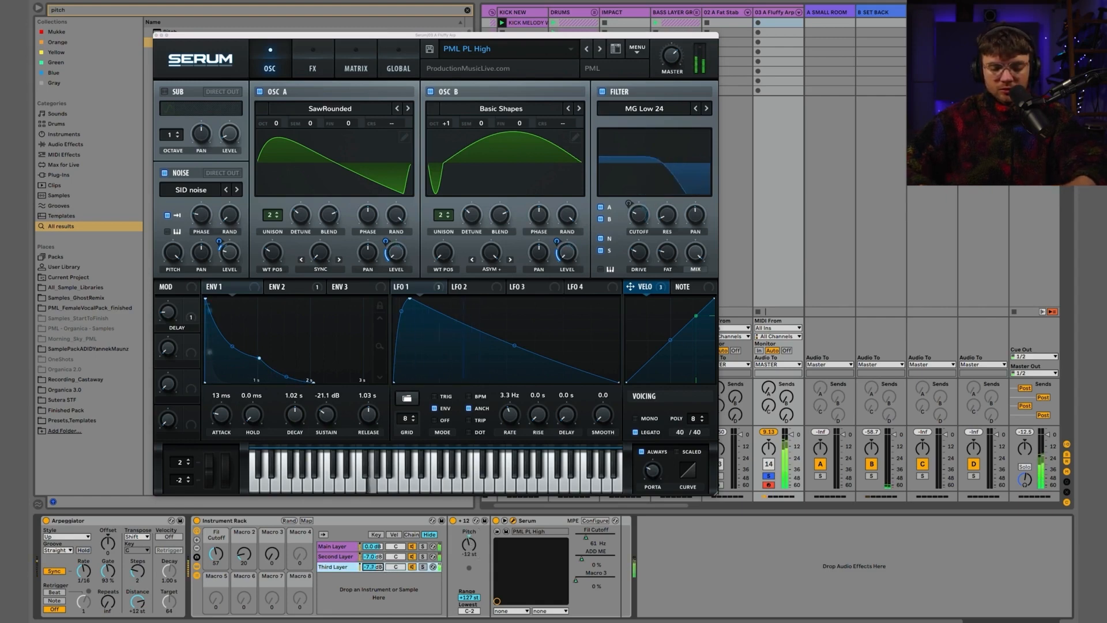
left_click(413, 567)
left_click(413, 566)
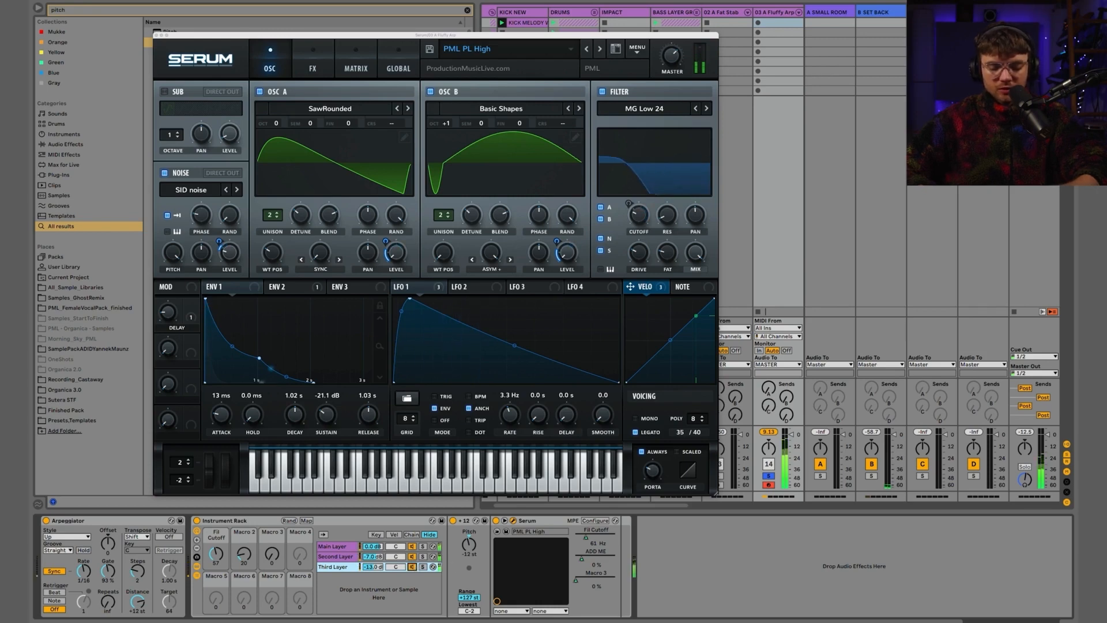
Add an EQ Eight and a Glue Compressor after Serum in the Third Layer chain
key("super+f")
type("eq")
left_click_drag(219, 38, 373, 45)
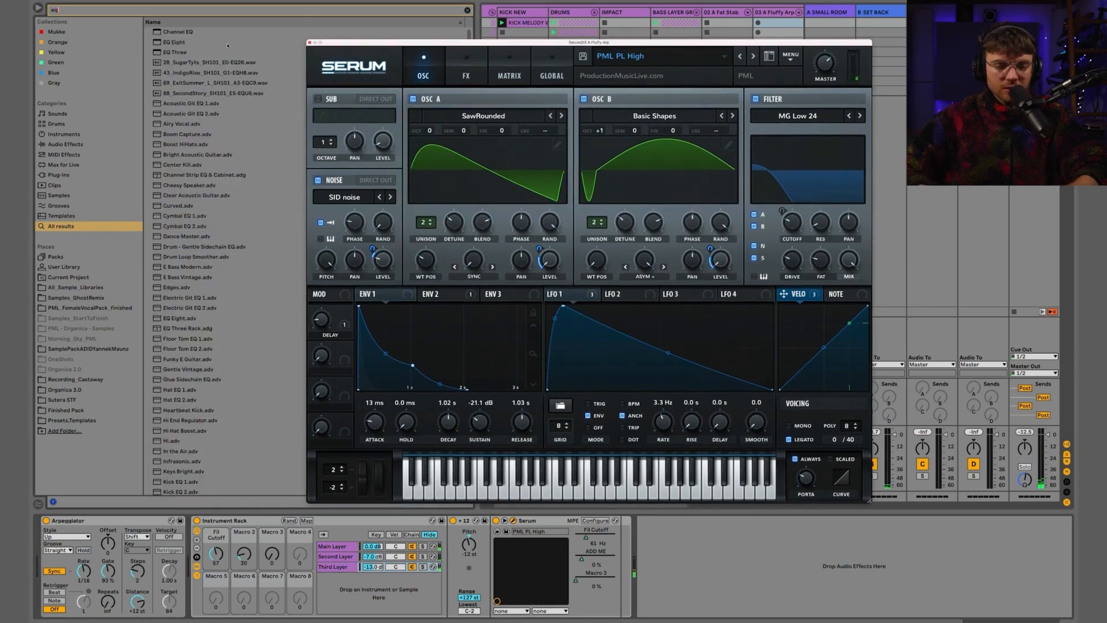
double_click(185, 42)
key("super+f")
type("glue")
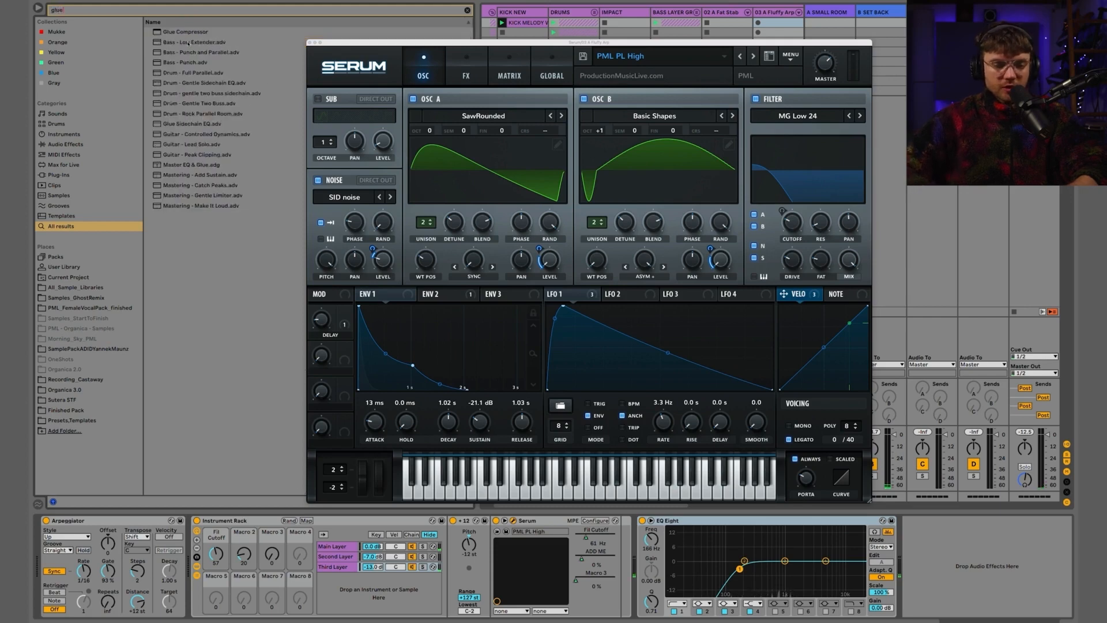
left_click_drag(179, 34, 987, 565)
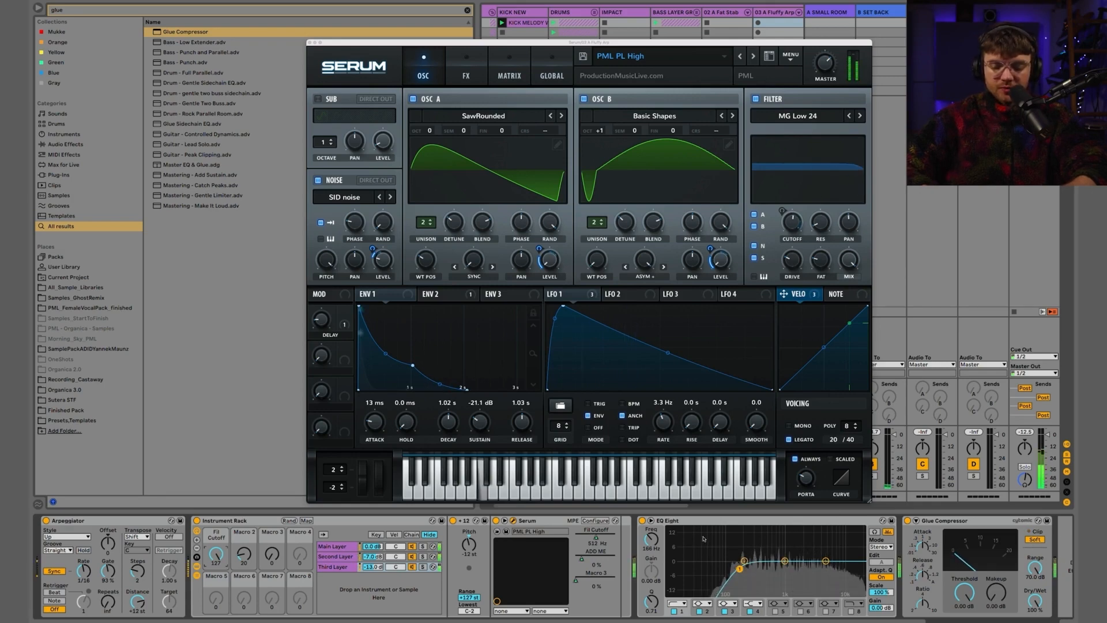
Set the EQ Eight's low cut to 167 Hz with Q 0.56 and fine-tune the Third Layer's level, ending with Fil Cutoff at 55
left_click_drag(740, 570, 739, 573)
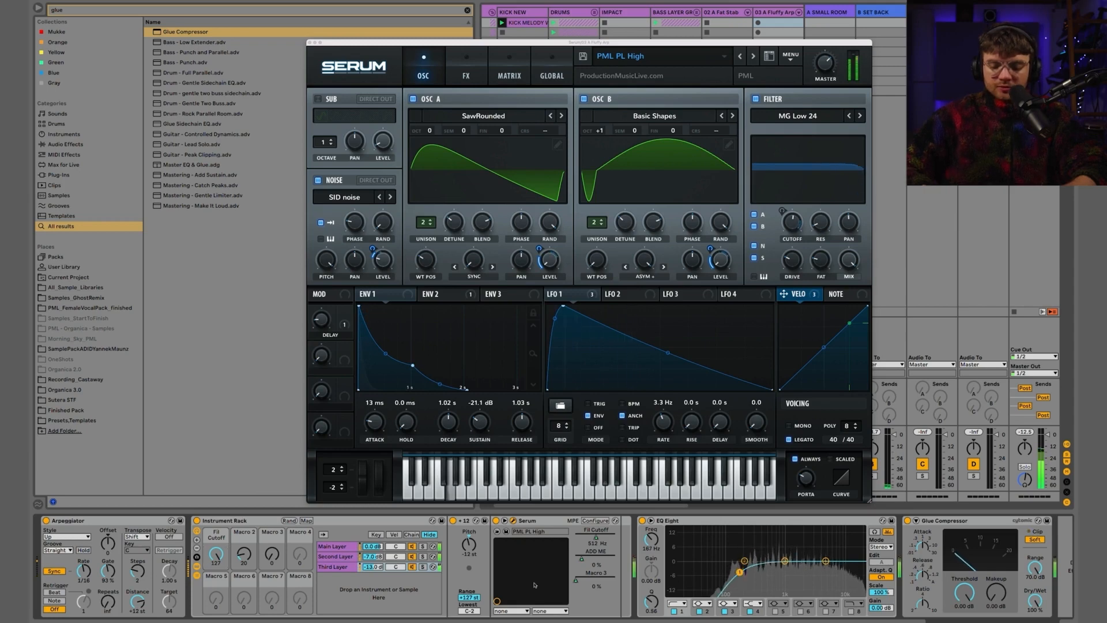
left_click_drag(373, 568, 374, 562)
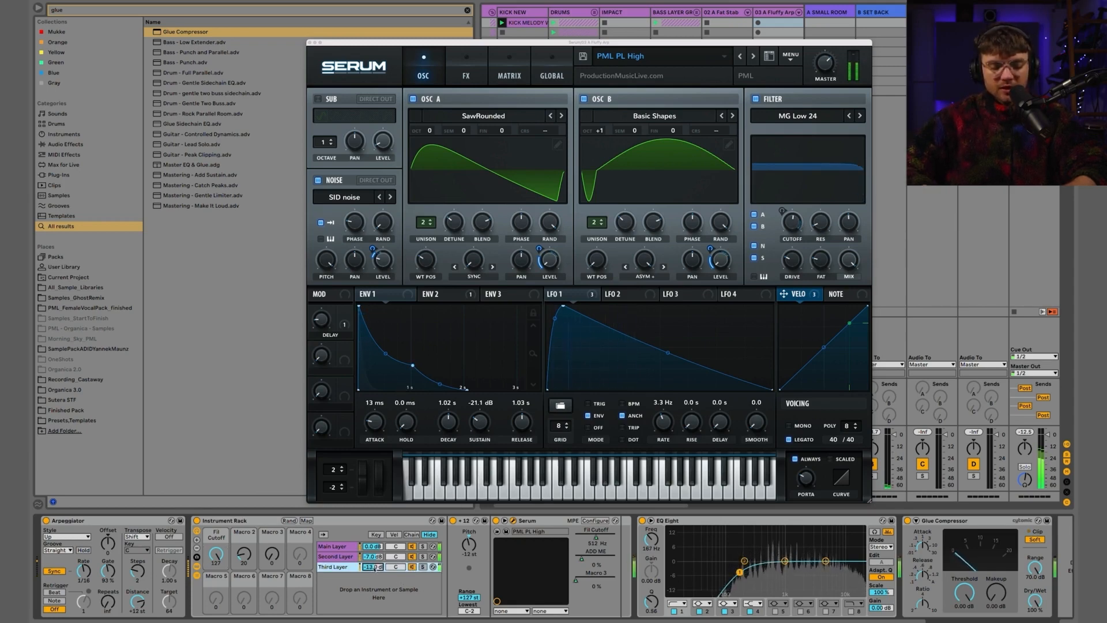
left_click_drag(374, 561, 374, 567)
left_click_drag(217, 554, 216, 597)
Duplicate the Third Layer chain and rename the copy Fourth Layer
left_click(328, 567)
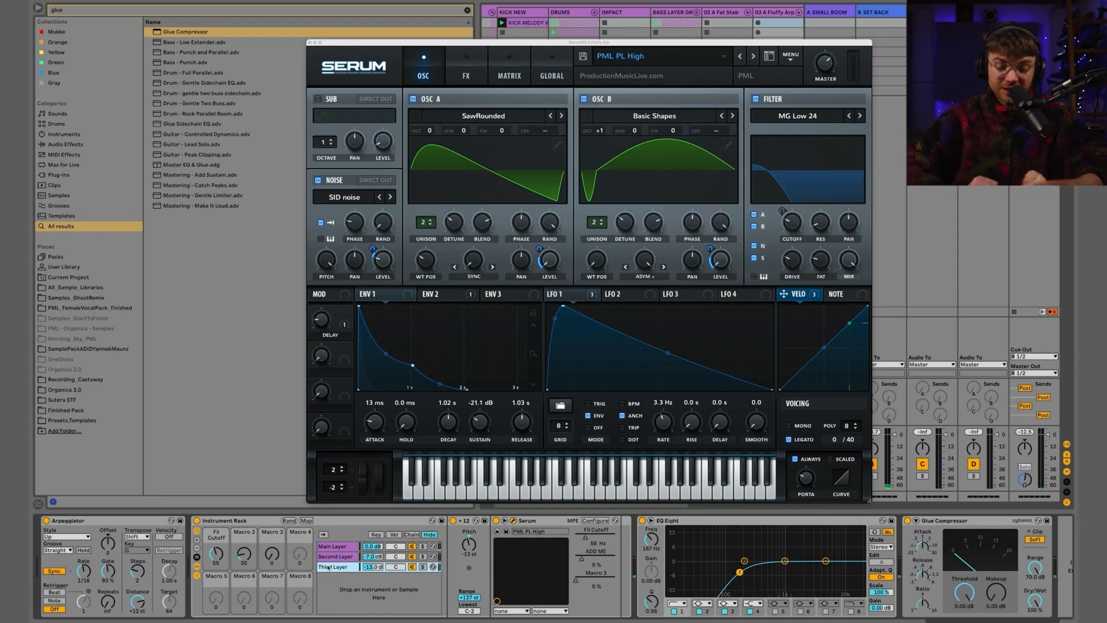
key("ctrl+d")
key("ctrl+r")
type("Fourt")
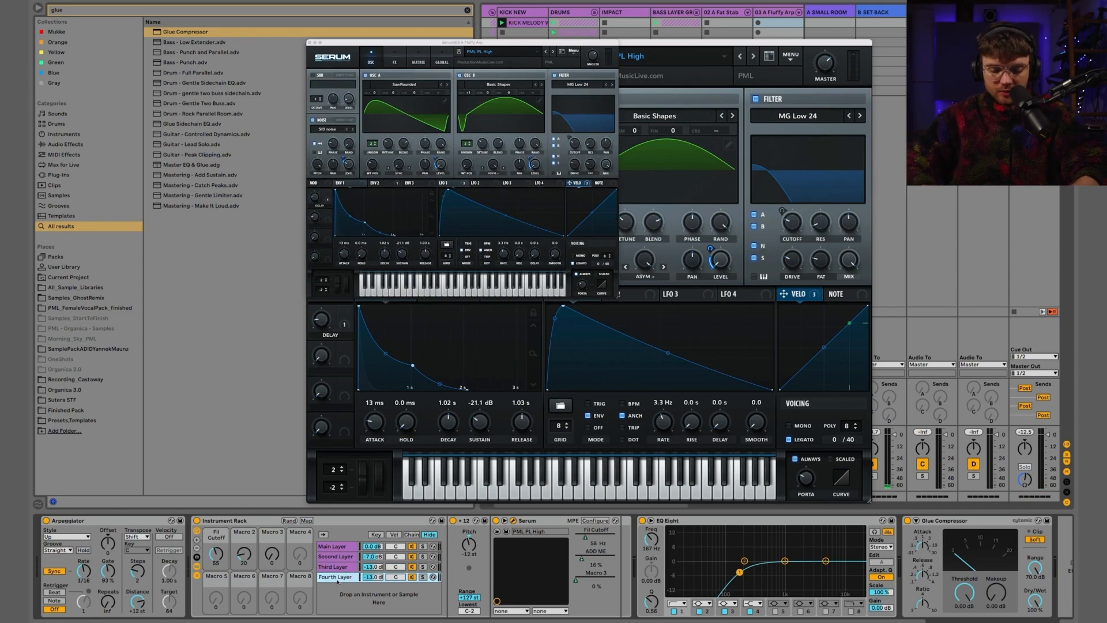
key("Return")
Close the Serum windows and open the Schatzkiste folder of the Organica 04 OneShots in Finished Pack
left_click(78, 410)
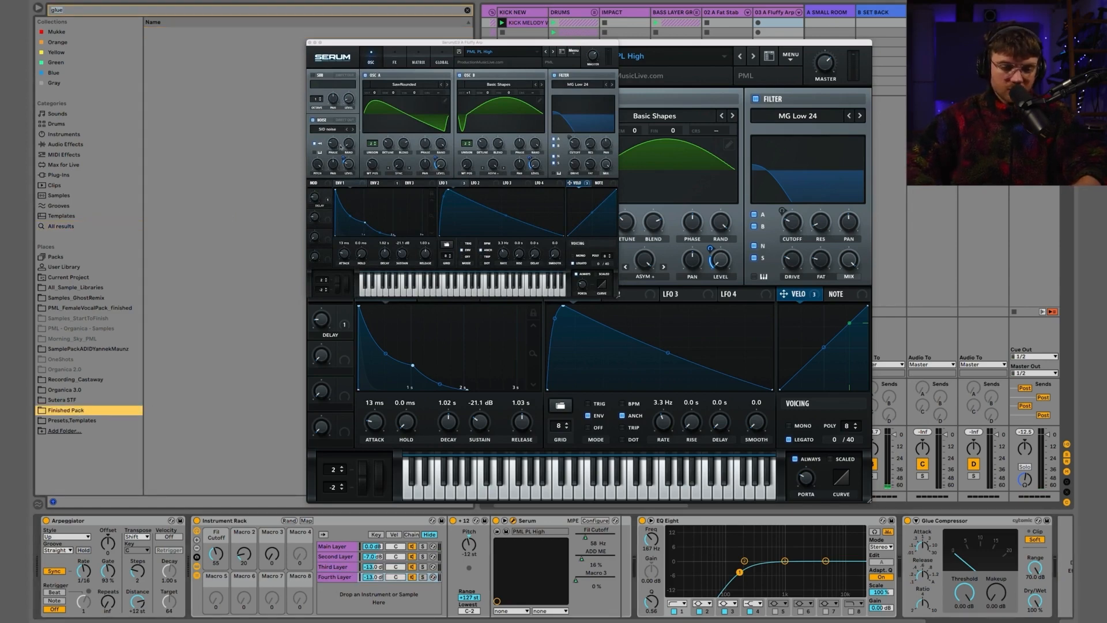
left_click(466, 10)
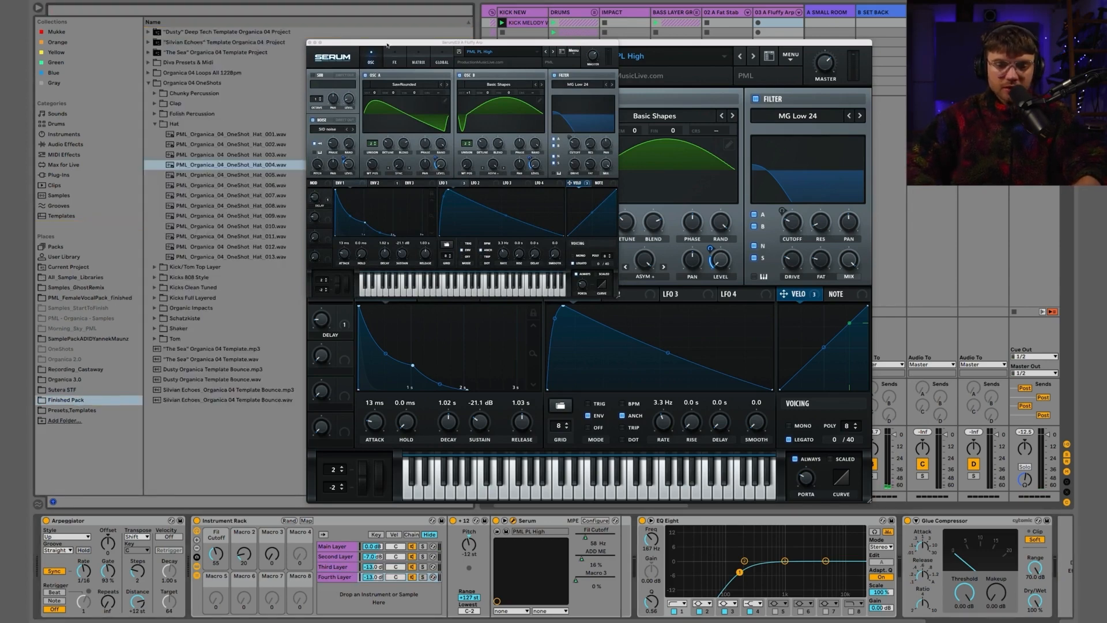
left_click(309, 44)
left_click(310, 44)
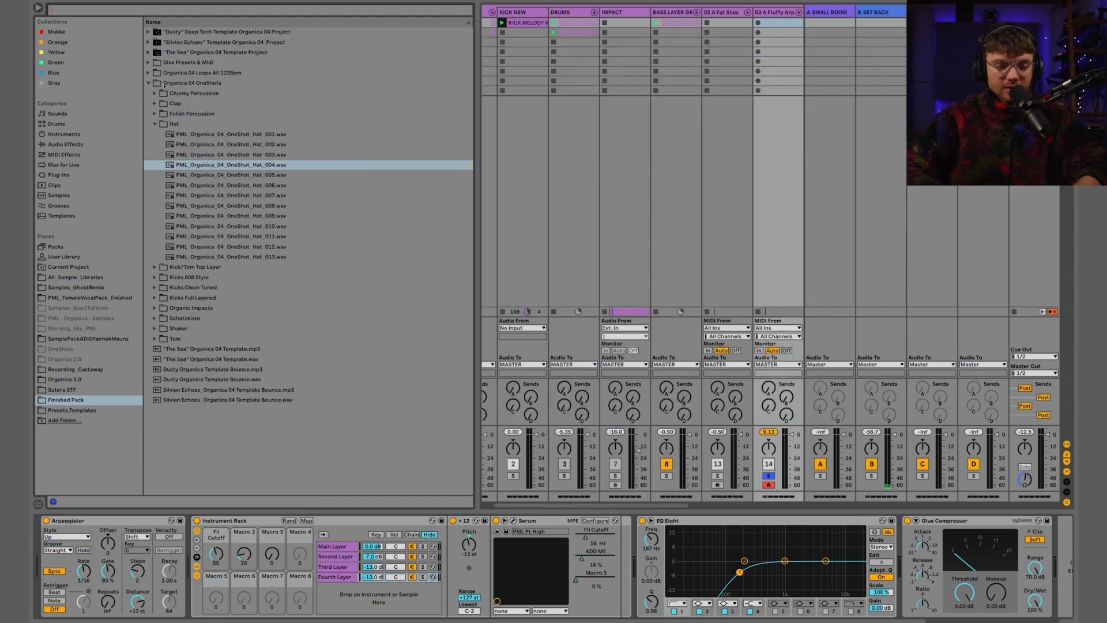
left_click(155, 124)
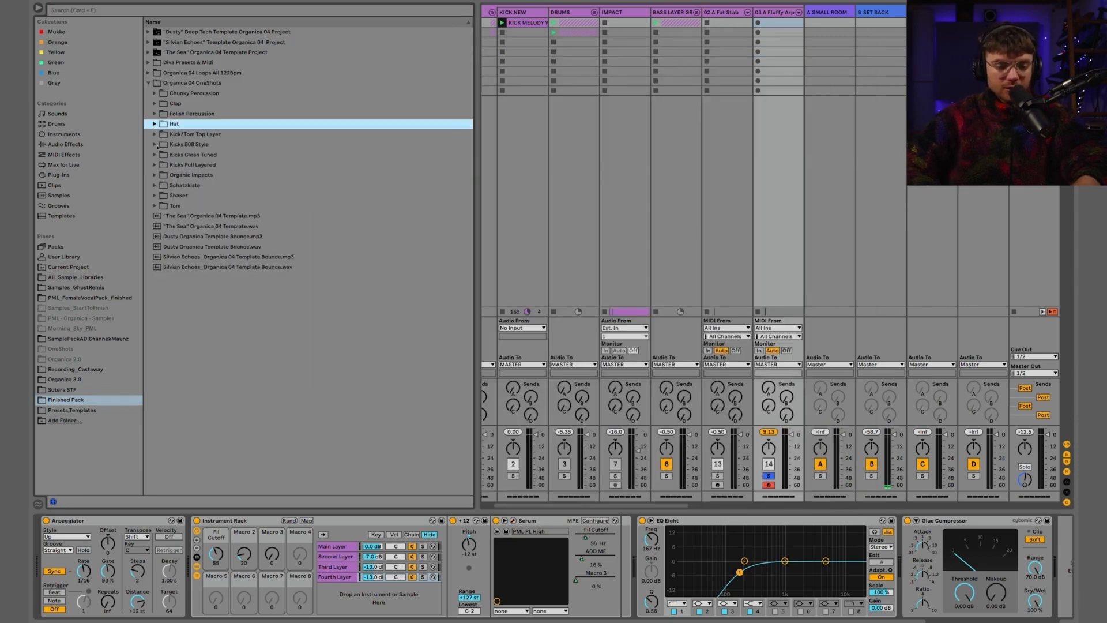
left_click(155, 185)
Audition the Schatzkiste one-shots one after another, from BassDeep to FilteredTone e
left_click(183, 226)
key("Down")
key("Down")
key("Down")
key("Down")
key("Down")
key("Down")
key("Down")
key("Down")
key("Down")
key("Down")
key("Down")
key("Down")
key("Down")
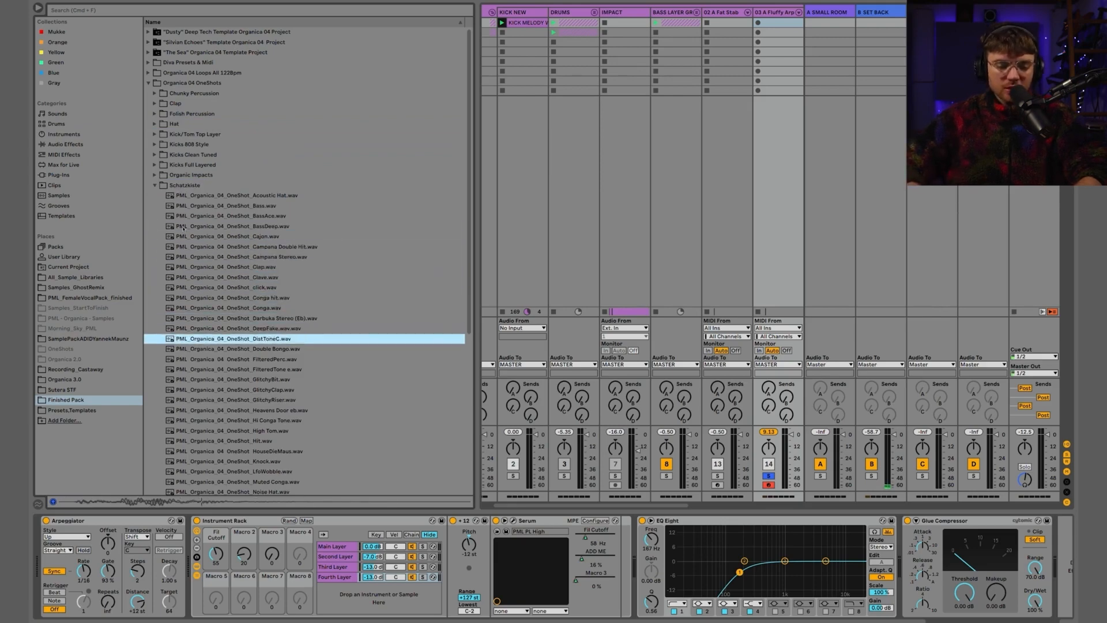
key("Down")
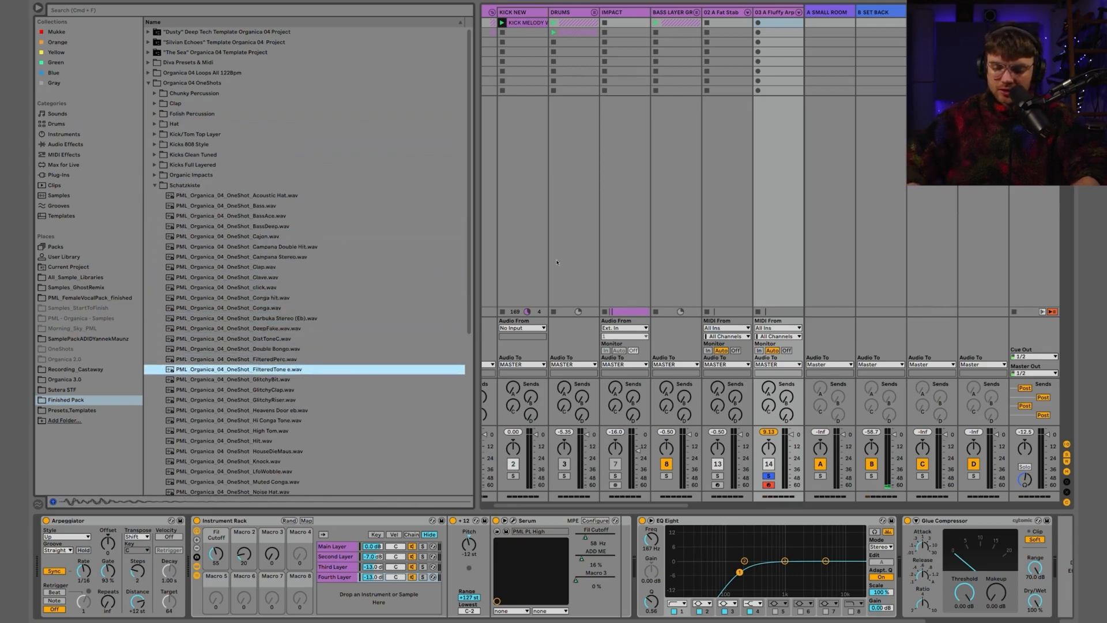
Adjust the preview volume, audition further one-shots and replace the Fourth Layer's Serum with the Percsoft Bb sample
left_click(1025, 479)
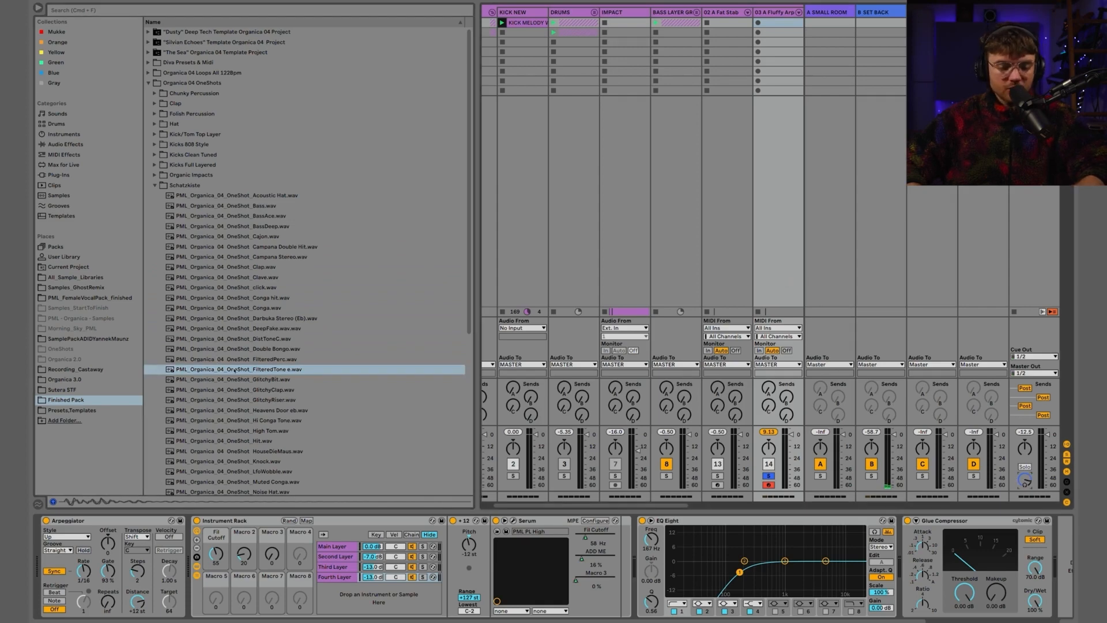
key("Down")
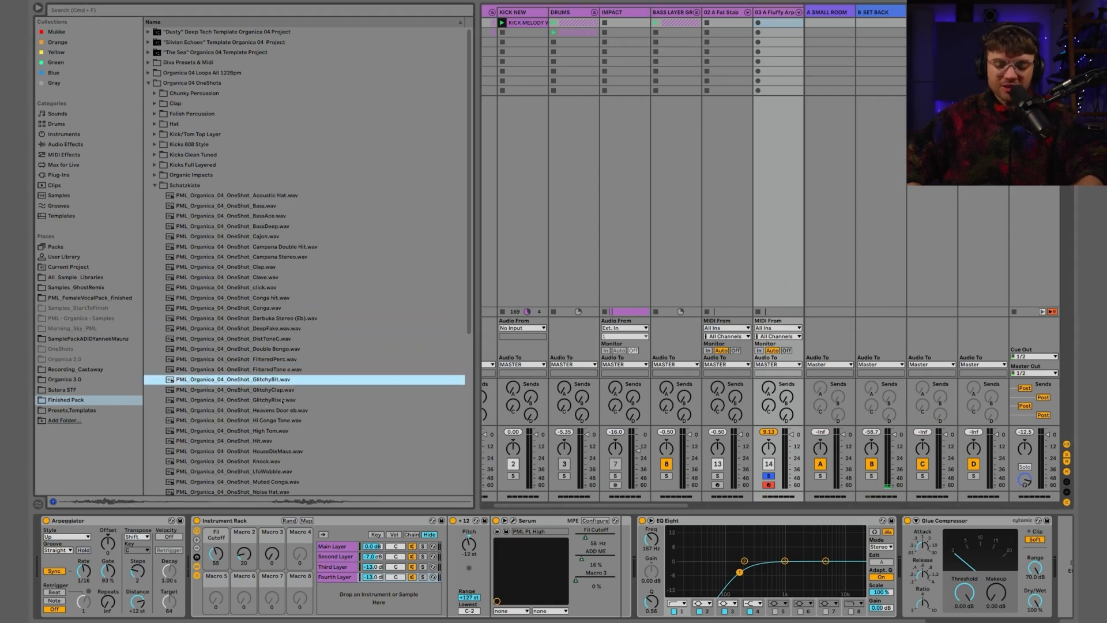
left_click(291, 439)
scroll(277, 444, "down", 3)
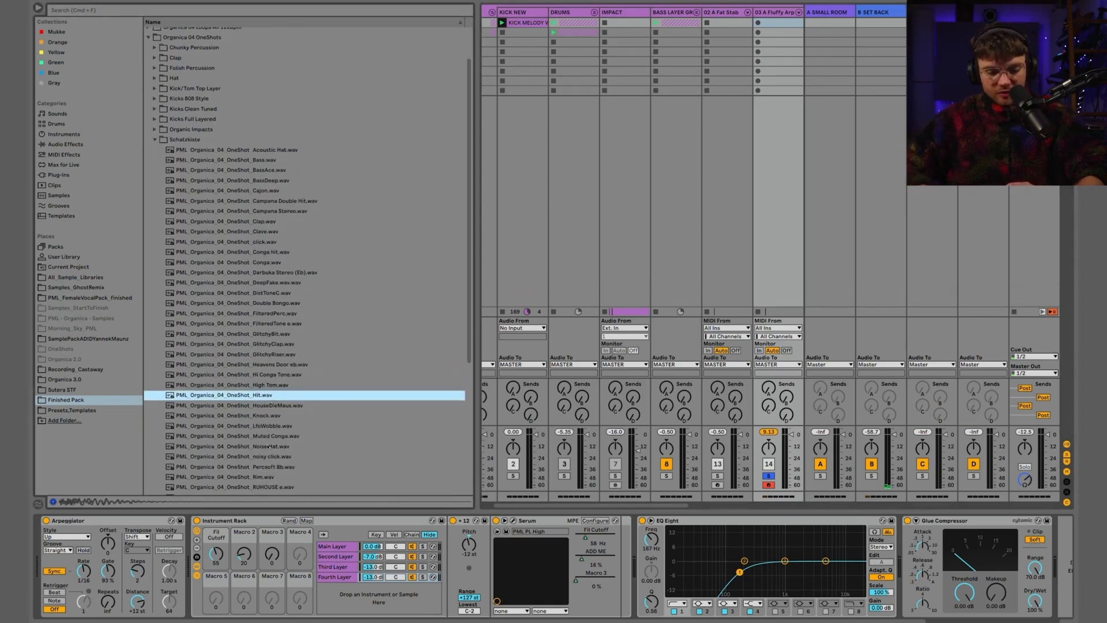
scroll(269, 446, "down", 10)
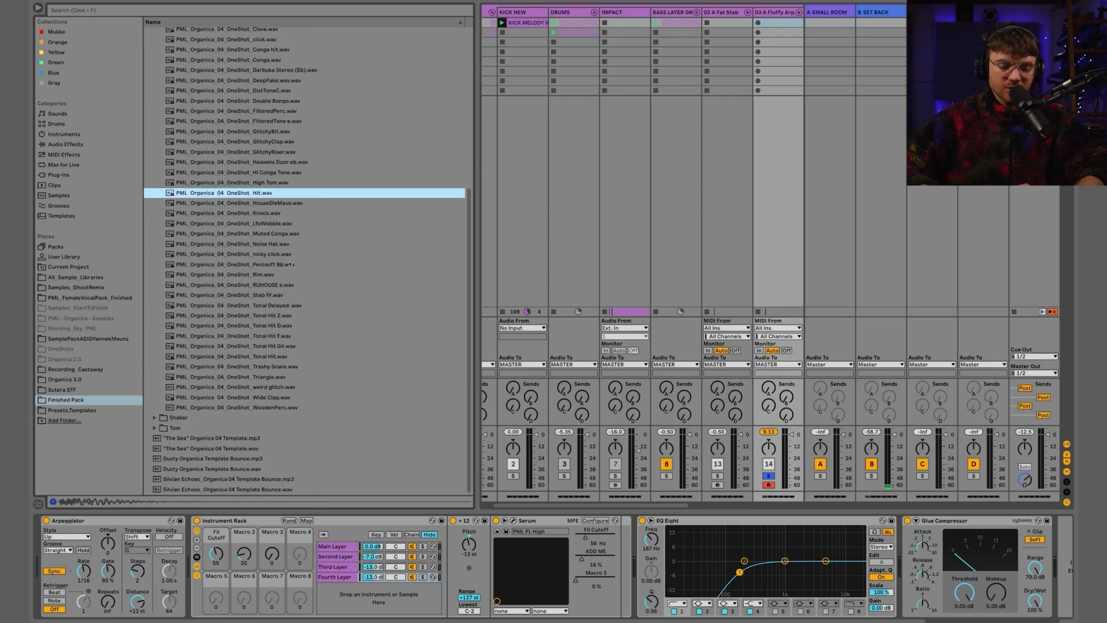
left_click(271, 265)
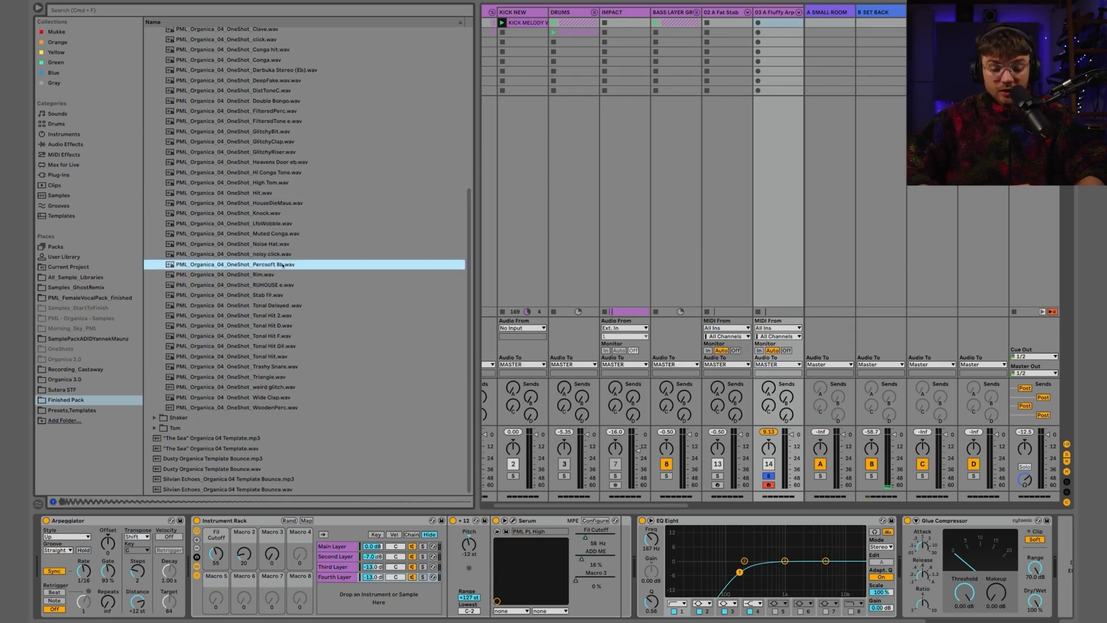
left_click_drag(569, 564, 569, 564)
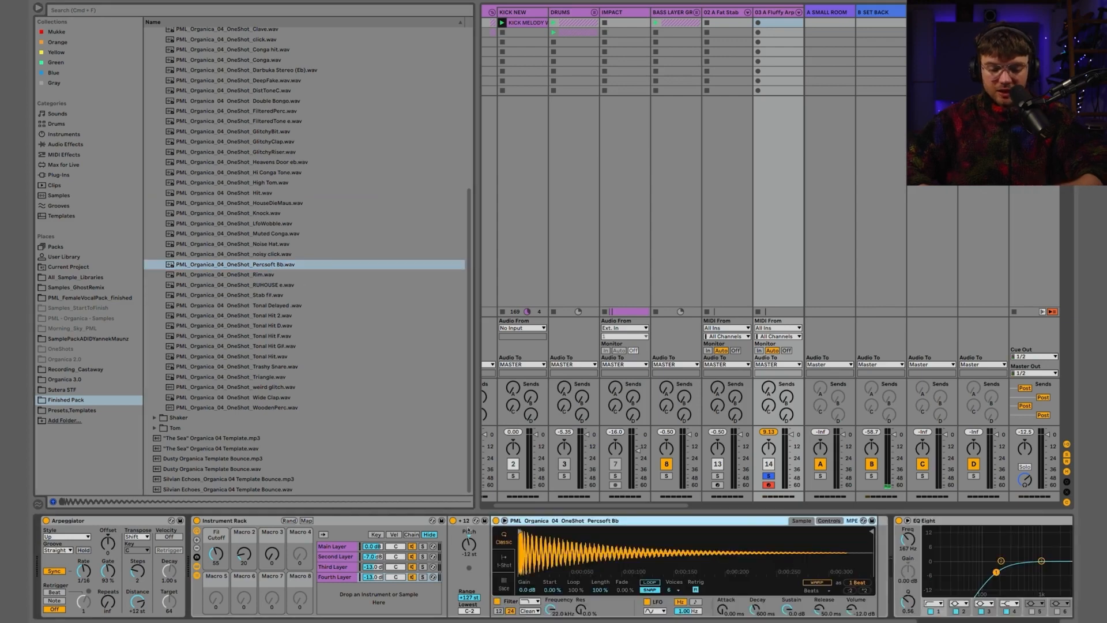
Bypass the Fourth Layer's Pitch device, reset the chain's volume to 0.0 dB and solo the chain
left_click(454, 521)
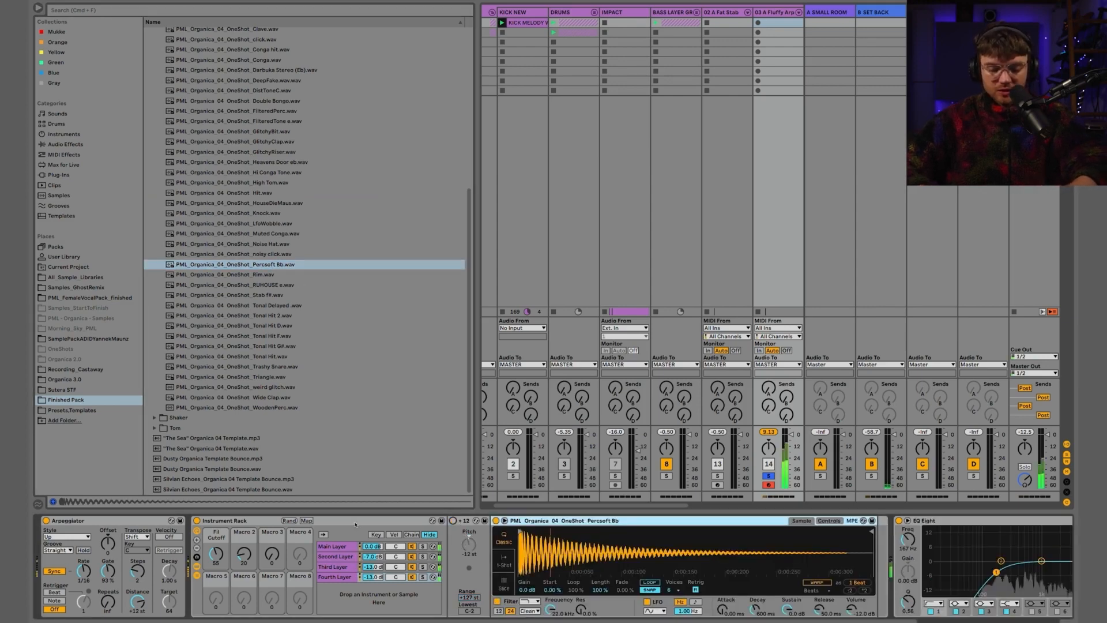
double_click(372, 577)
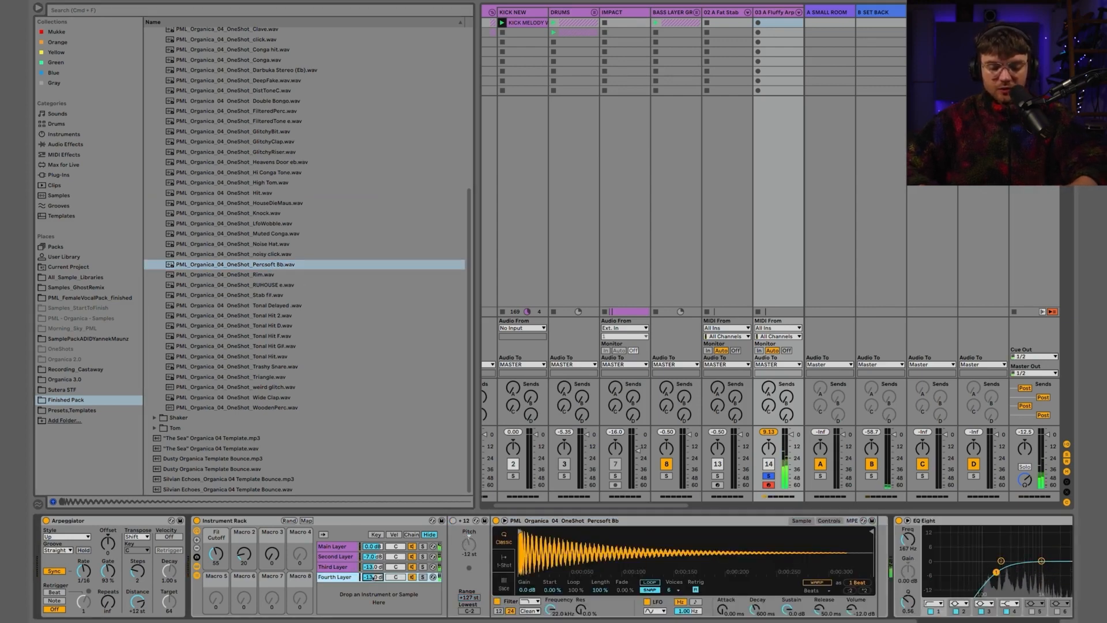
left_click(424, 577)
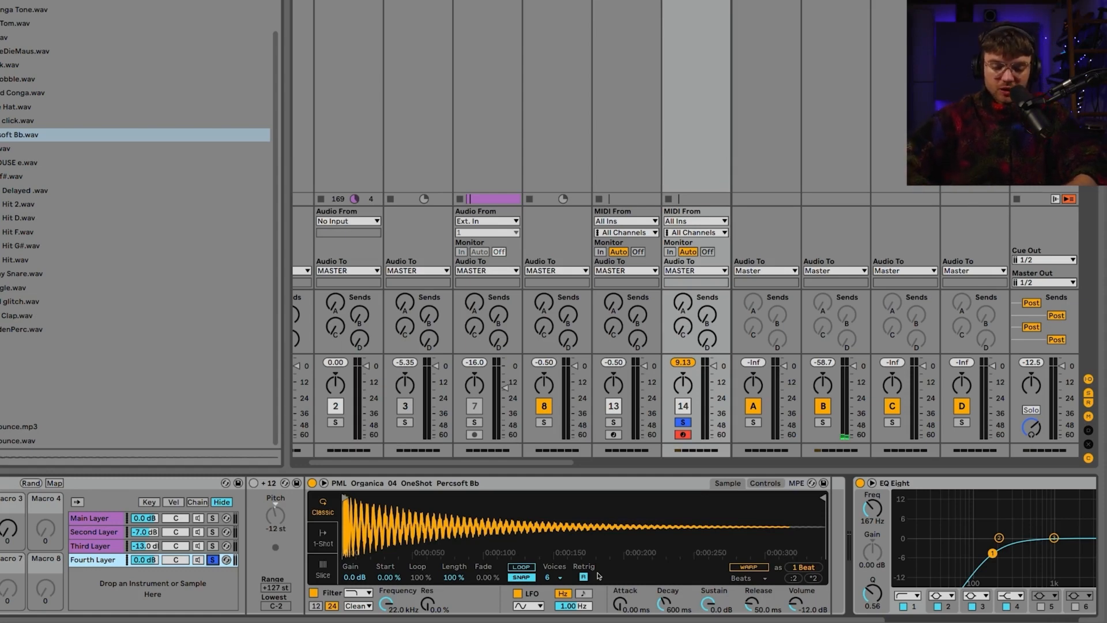
Set the Fourth Layer's Pitch device to +2 st and switch the device back on
left_click(283, 524)
left_click(281, 523)
key("Delete")
key("Up")
key("Up")
left_click(272, 483)
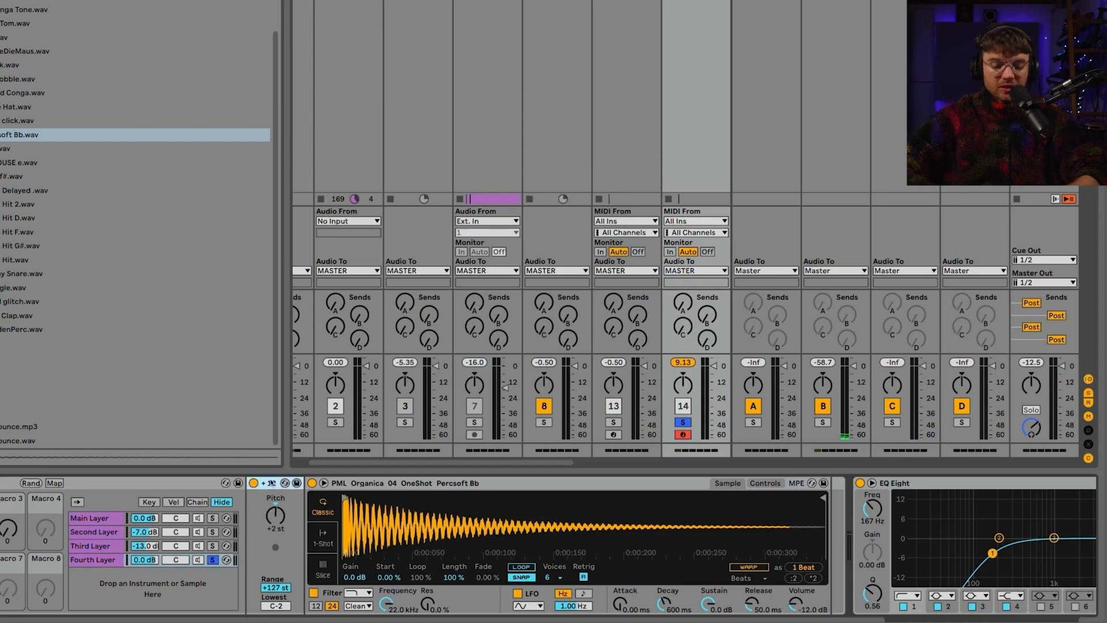
Add a Tuner after the Percsoft Bb sampler and compare the Pitch device at 0 st and +2 st
key("super+f")
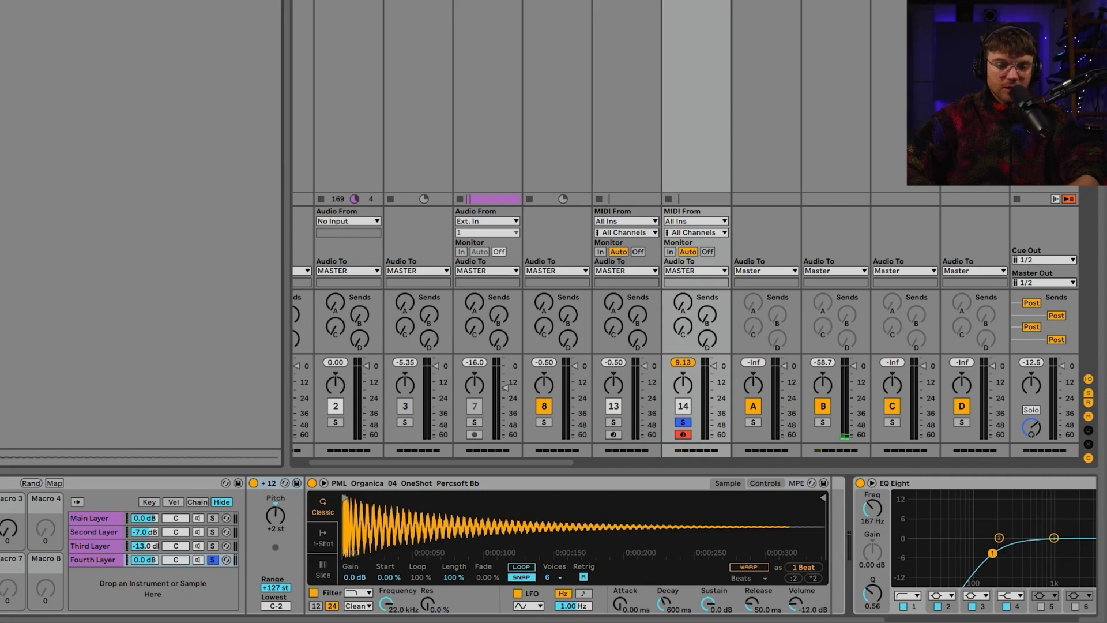
left_click_drag(516, 242, 882, 527)
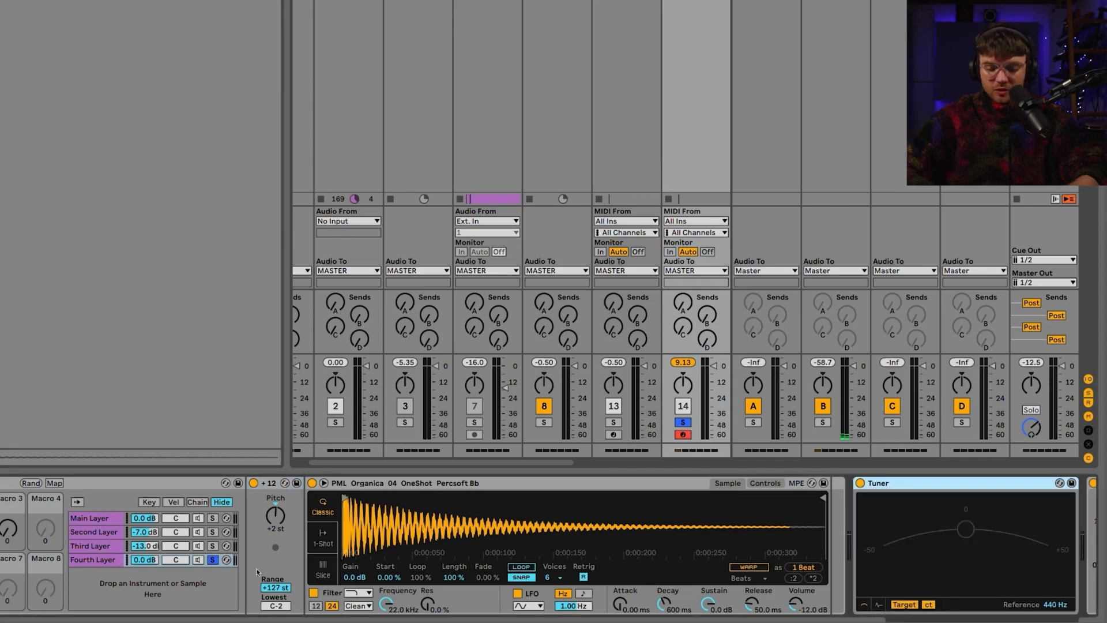
double_click(276, 526)
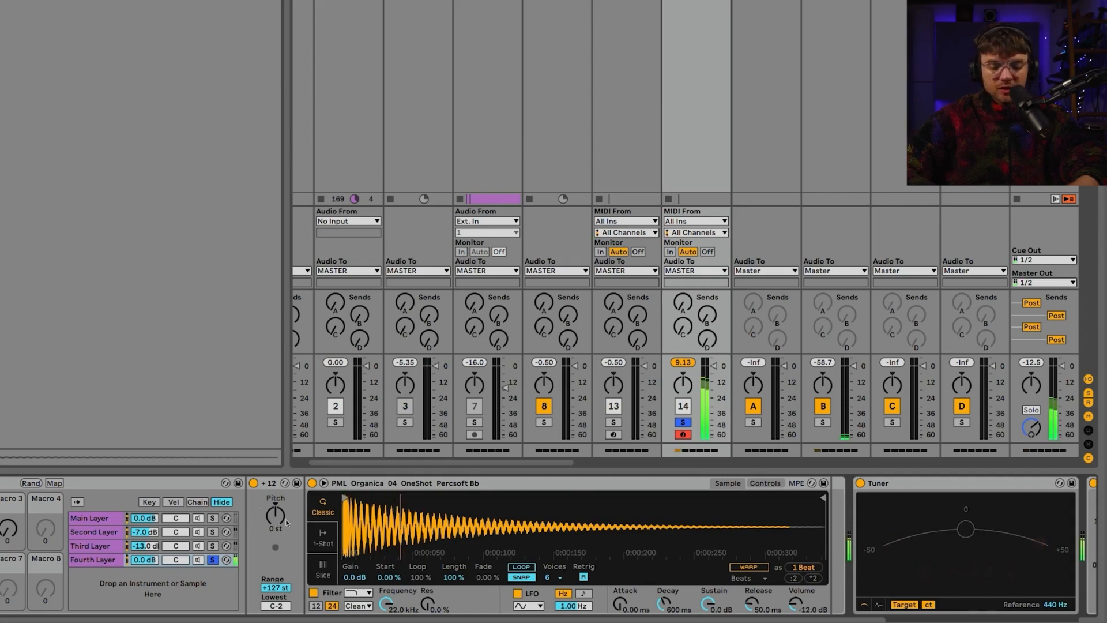
left_click_drag(285, 521, 285, 517)
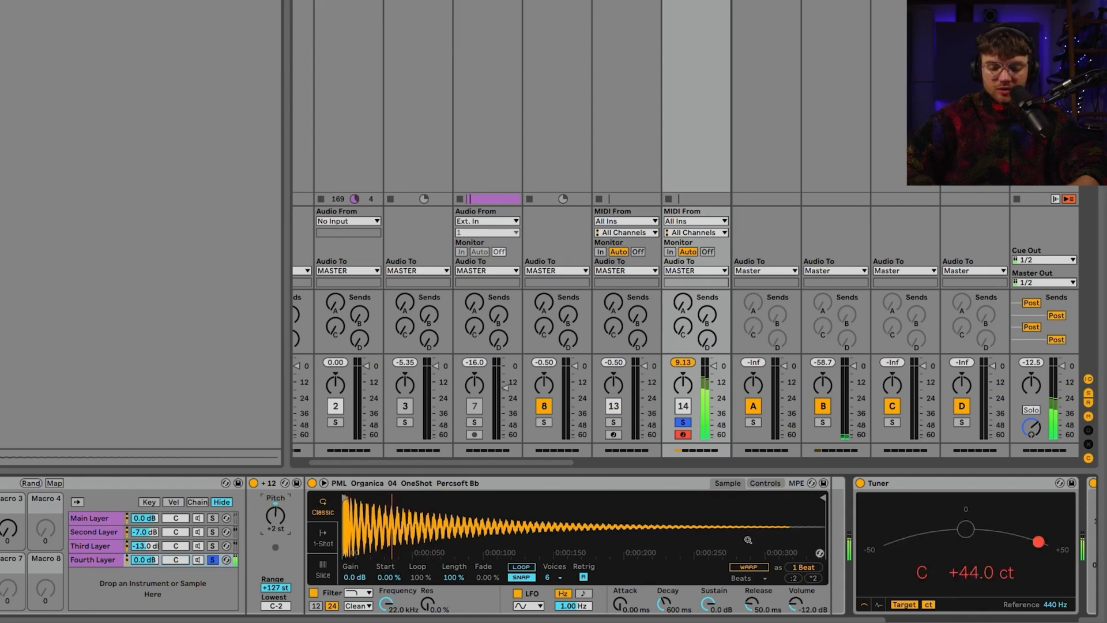
Fine-tune the Percsoft Bb sample against the Tuner by setting its Detune to -47 ct
left_click(765, 484)
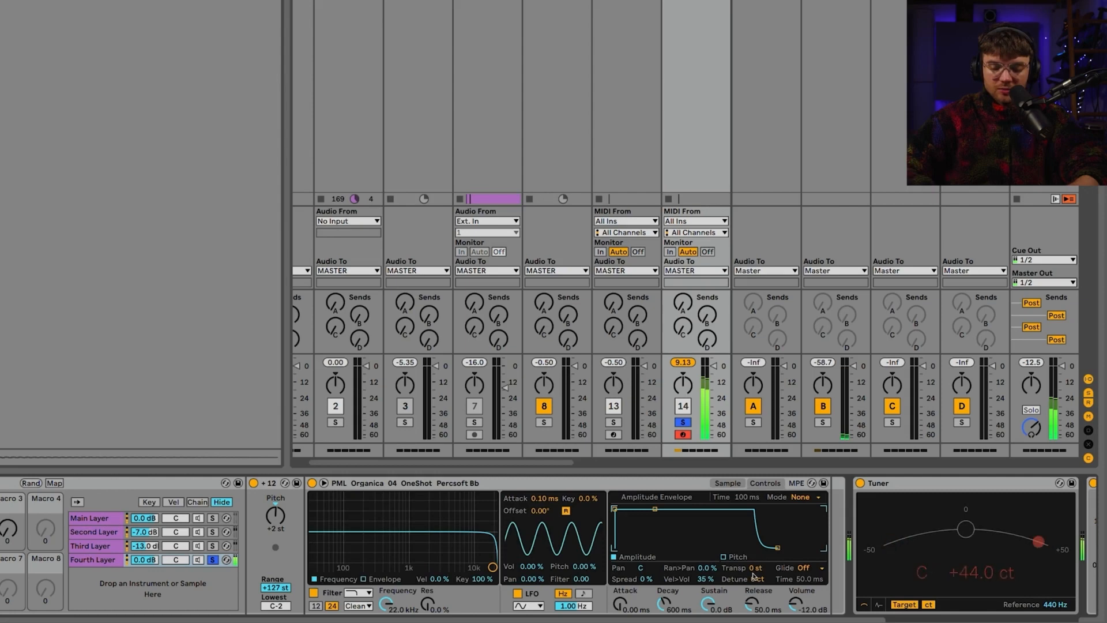
left_click_drag(759, 579, 759, 602)
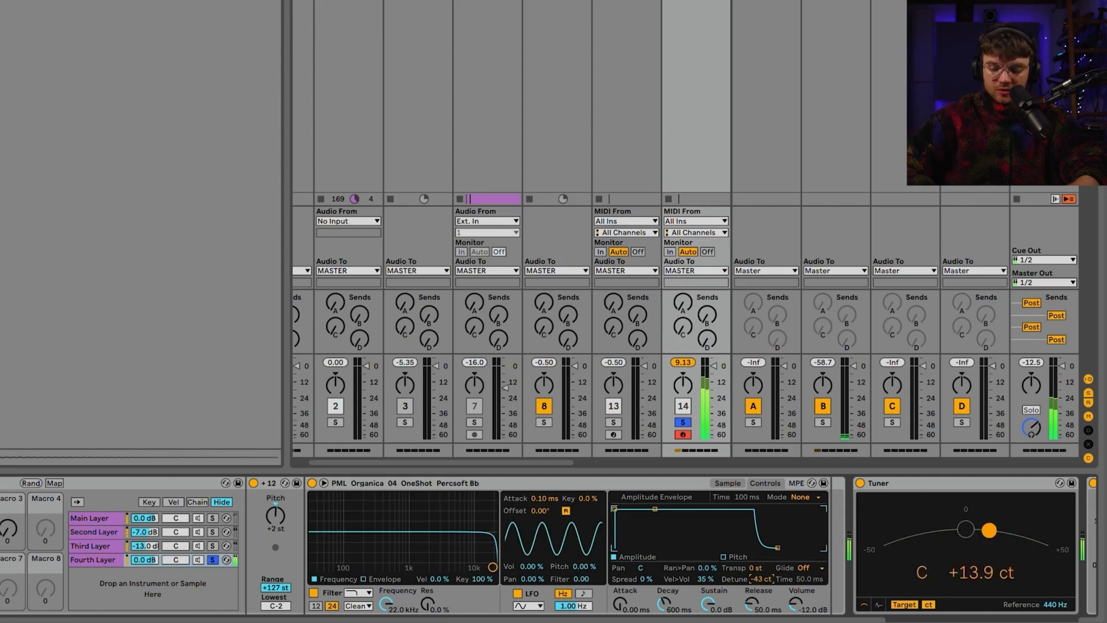
left_click_drag(760, 579, 759, 583)
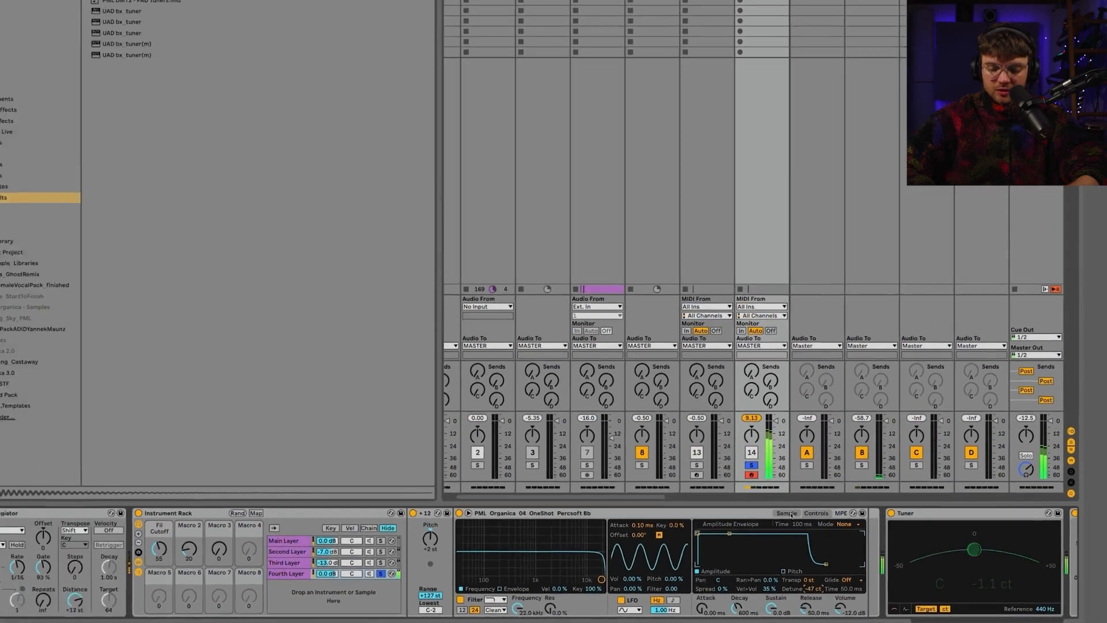
Switch the Percsoft Bb sample to 1-Shot playback and try the Arpeggiator's Steps at 1
left_click(728, 483)
left_click(319, 547)
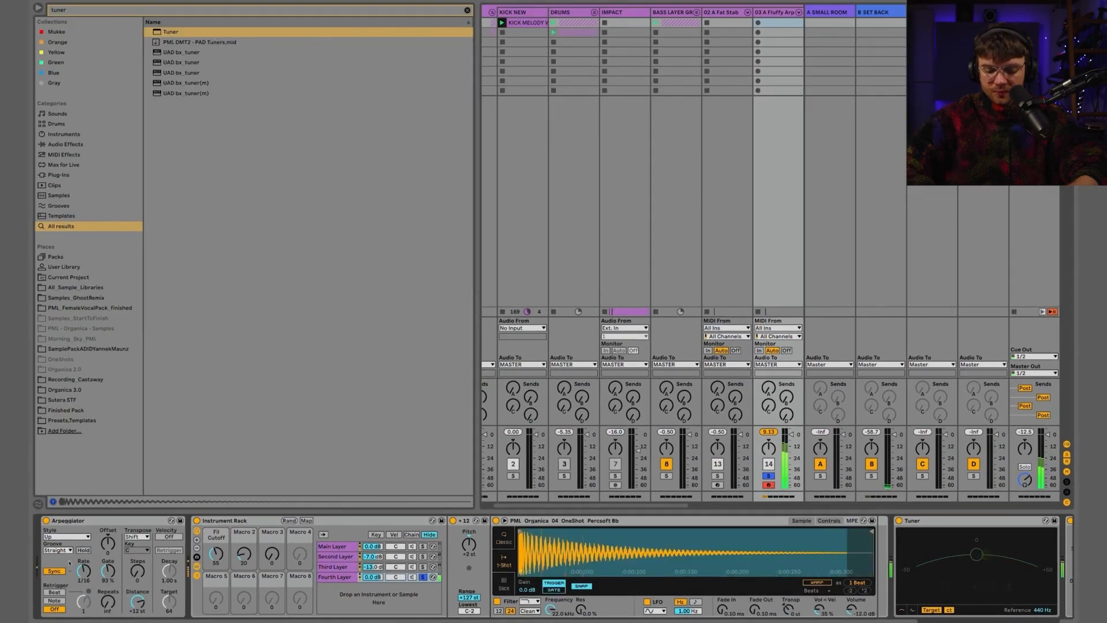
left_click_drag(138, 571, 137, 560)
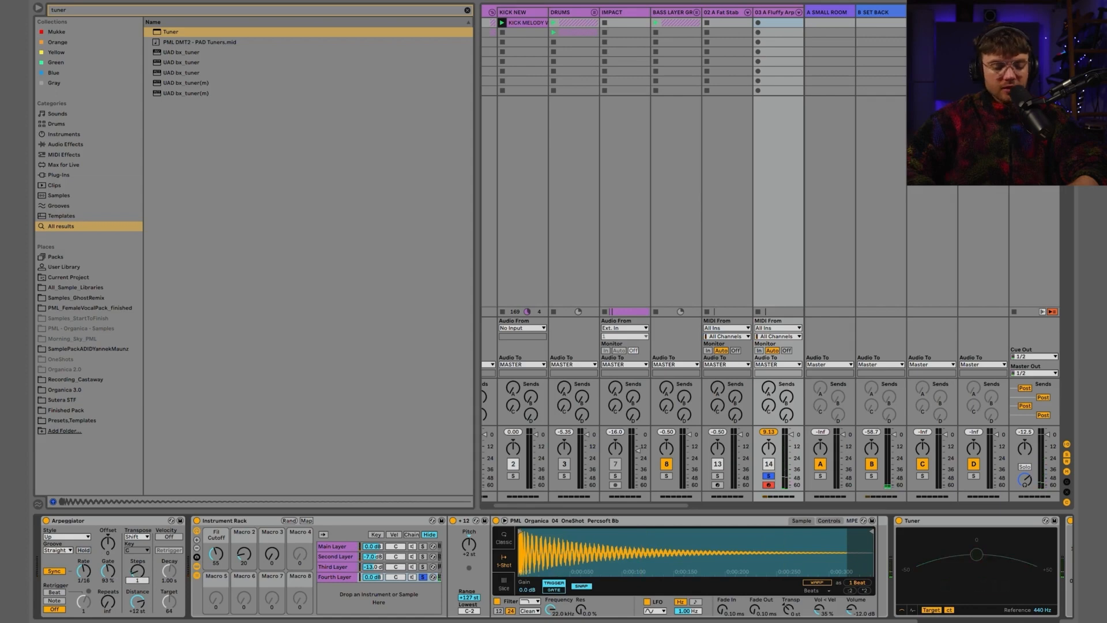
Set the Fourth Layer's volume to -9.3 dB, take it off solo and compare it across the Fil Cutoff range
mouse_move(372, 576)
left_mouse_down()
mouse_move(372, 606)
mouse_move(372, 570)
left_mouse_up()
left_click(425, 577)
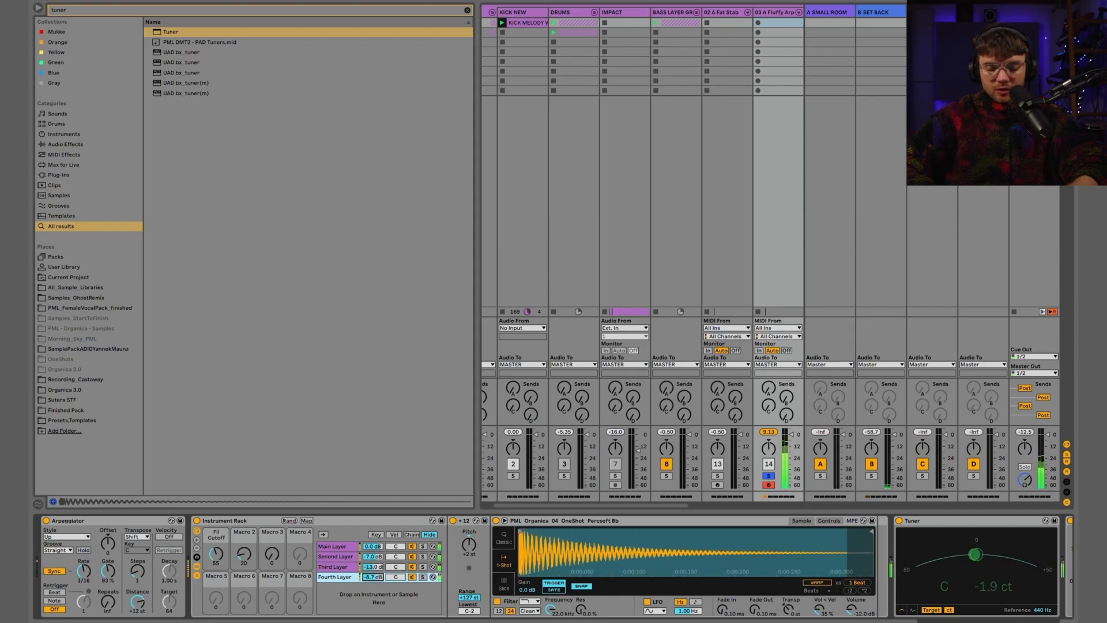
left_click_drag(216, 554, 217, 540)
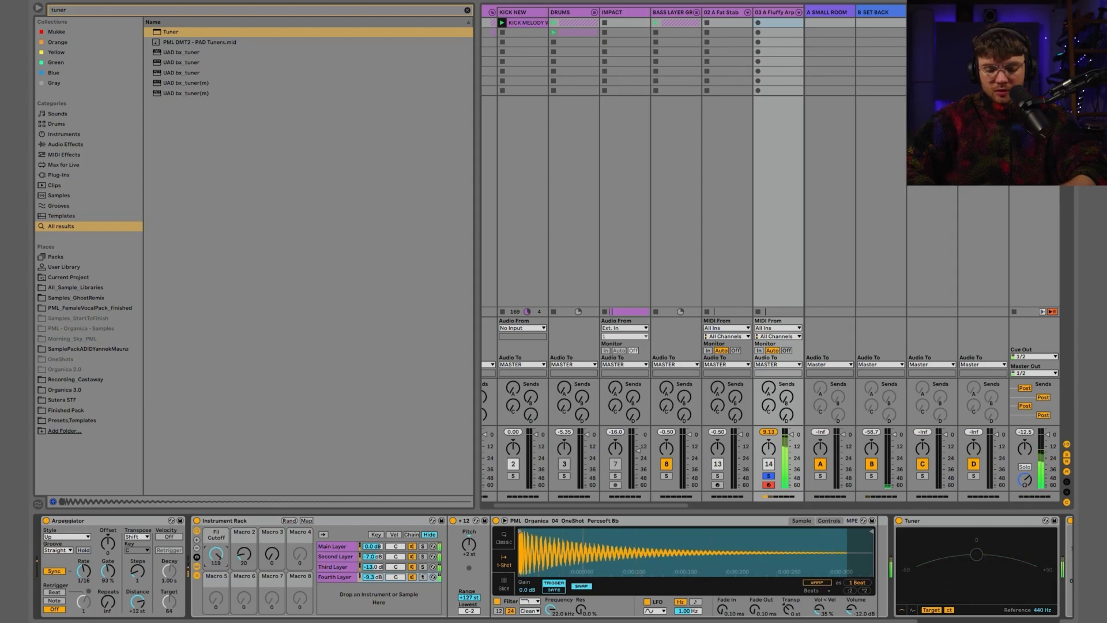
left_click(413, 577)
left_click_drag(216, 554, 216, 556)
Map the Fourth Layer sampler's filter frequency to the Fil Cutoff macro and turn that macro down
right_click(551, 610)
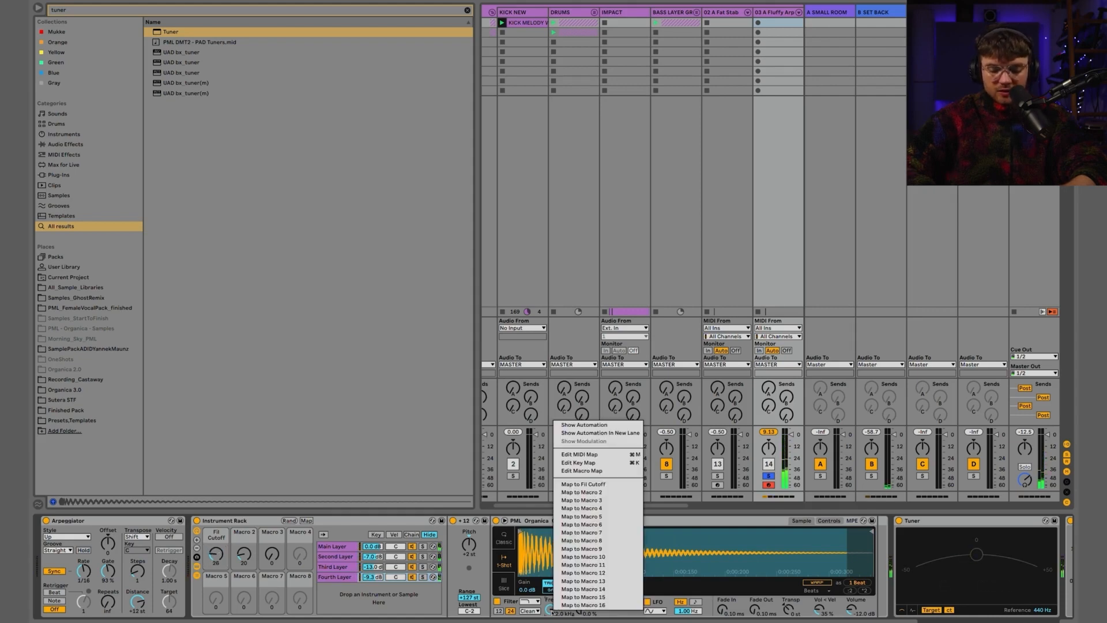
left_click(582, 484)
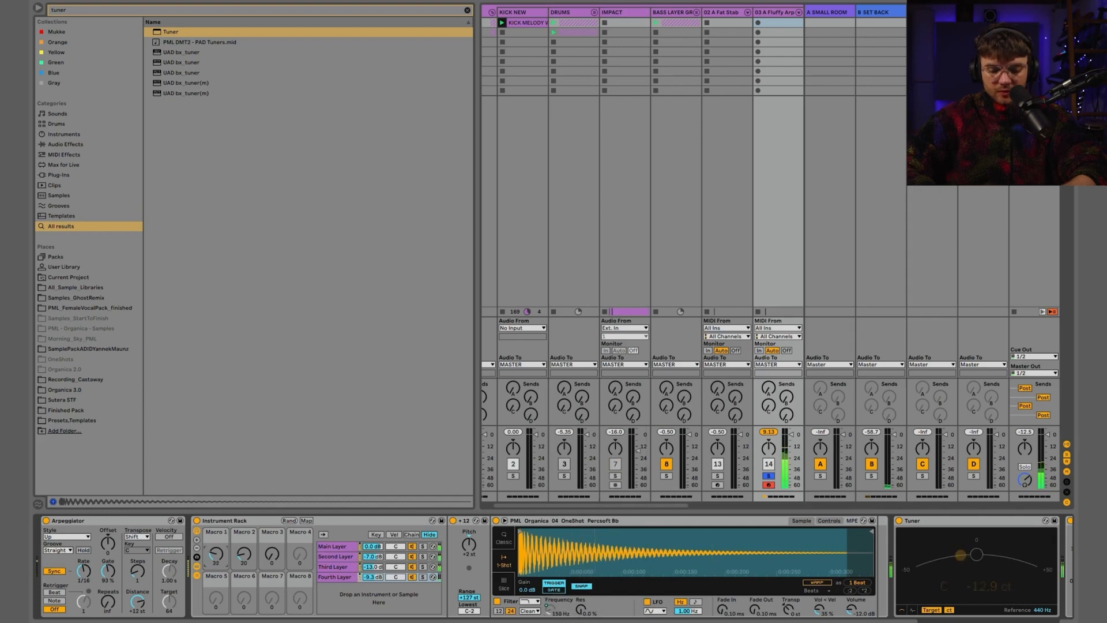
mouse_move(211, 555)
left_mouse_down()
mouse_move(211, 545)
mouse_move(212, 570)
left_mouse_up()
Sort the rack's macro mappings by path and set the Third Layer's Fil Cutoff maximum to 0.63
left_click(411, 567)
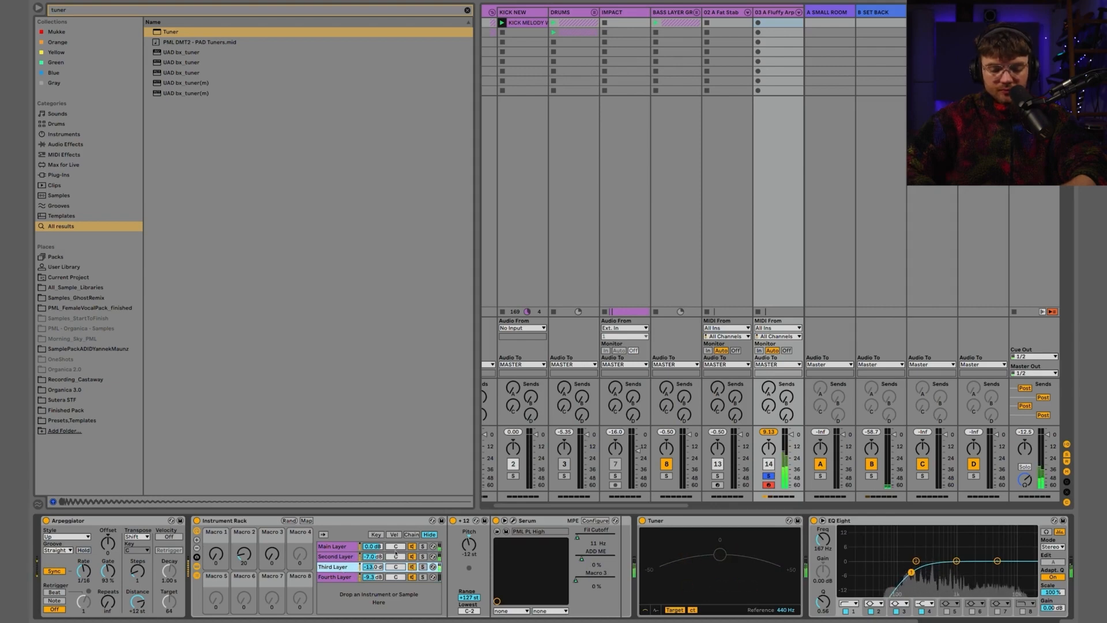
left_click(306, 520)
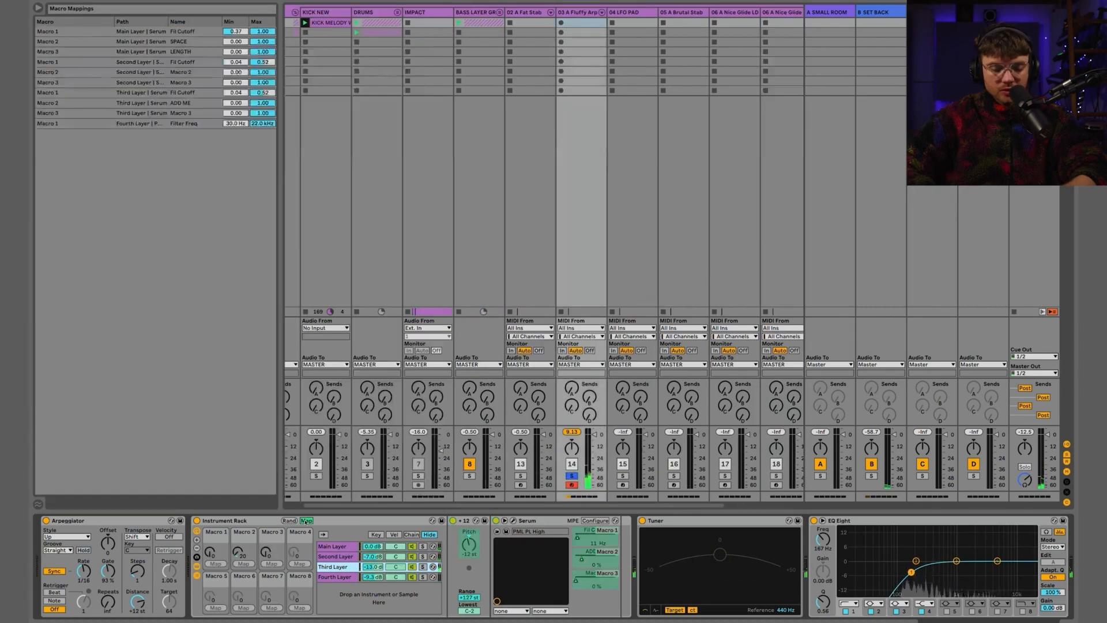
left_click(129, 22)
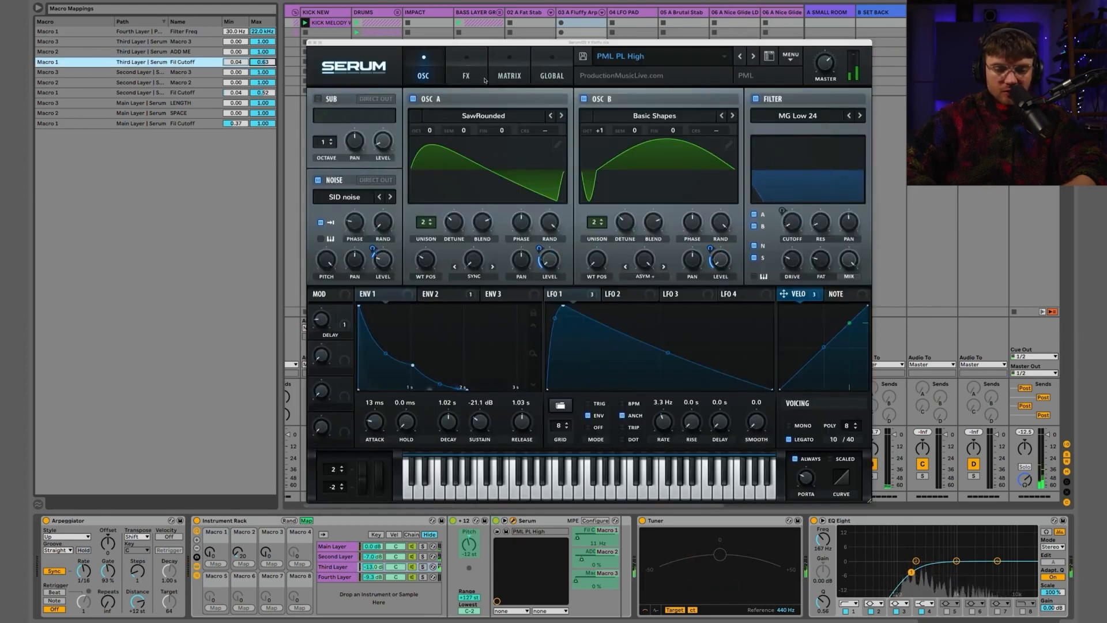
Reduce the Env 2 modulation of Fil Cutoff to 63 in the Third Layer's Serum matrix and close Serum
left_click(492, 77)
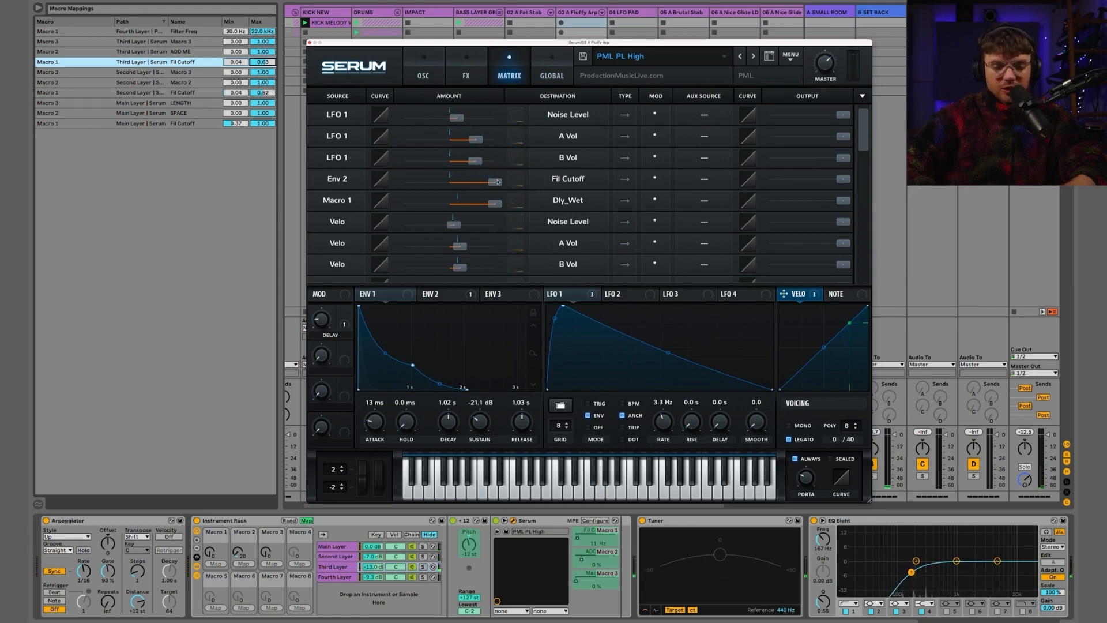
left_click_drag(494, 182, 478, 185)
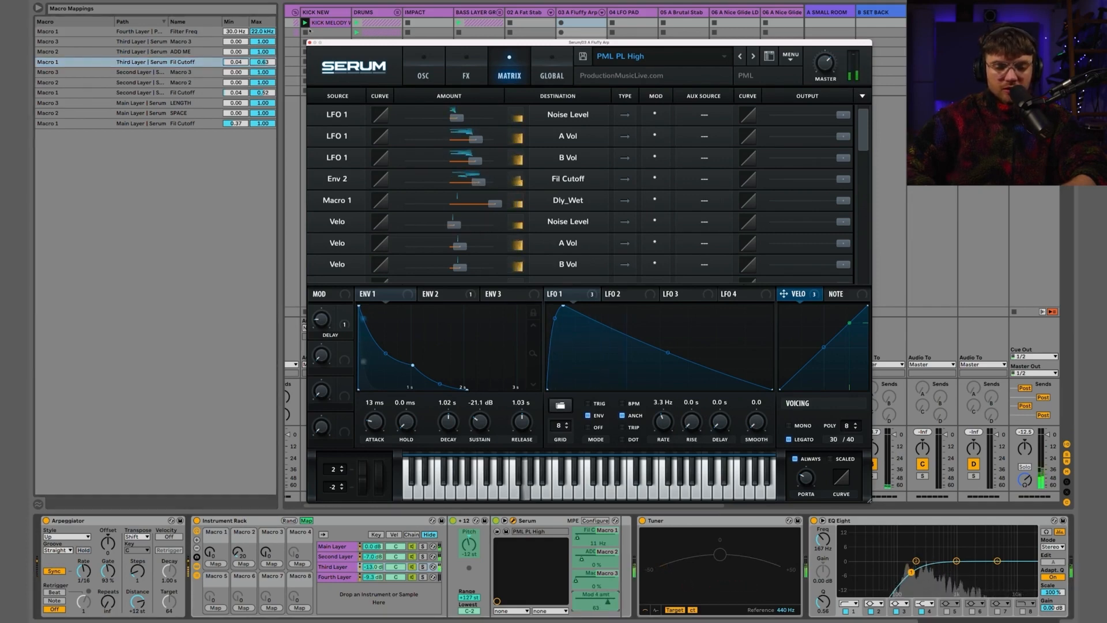
left_click(310, 43)
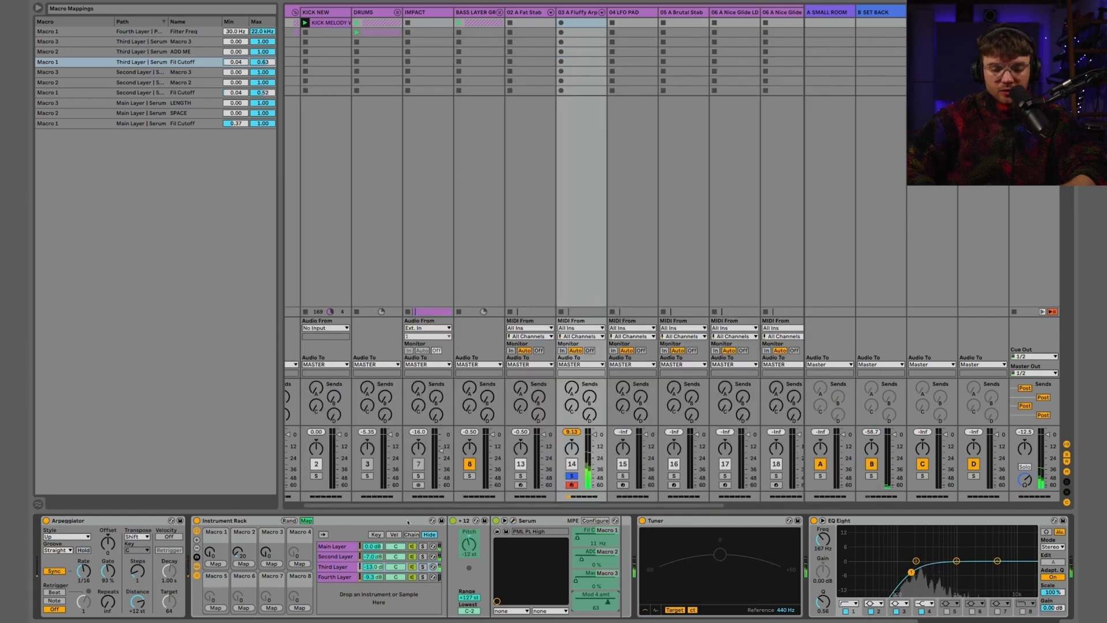
Leave macro mapping, lower the Fourth Layer's volume to -13.4 dB and sweep Macro 1 upward to about 104
left_click(306, 520)
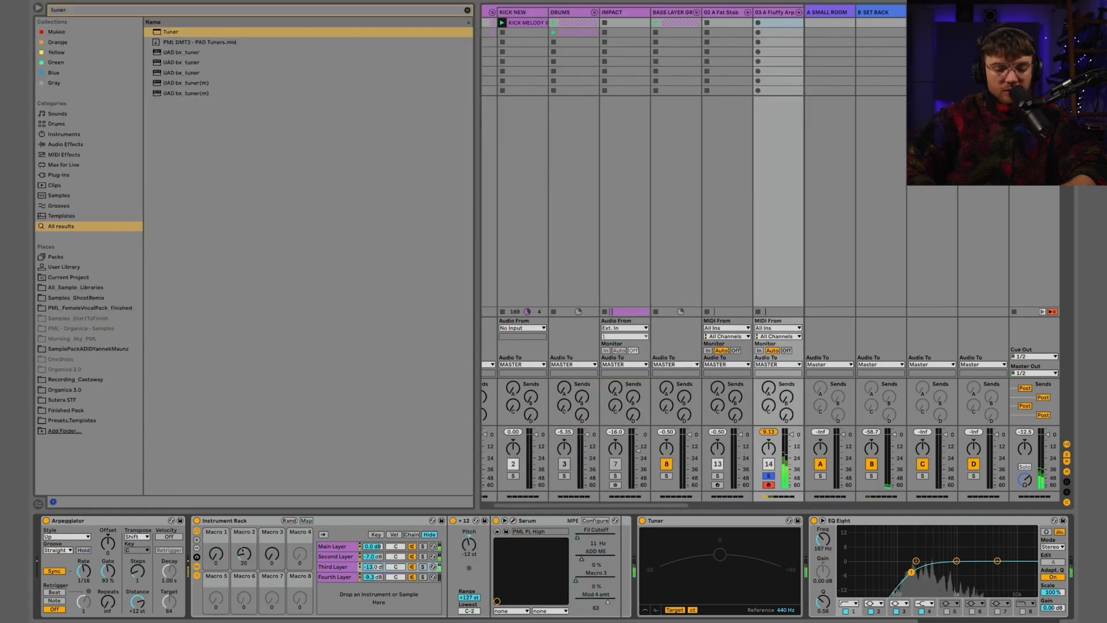
left_click_drag(373, 577, 372, 586)
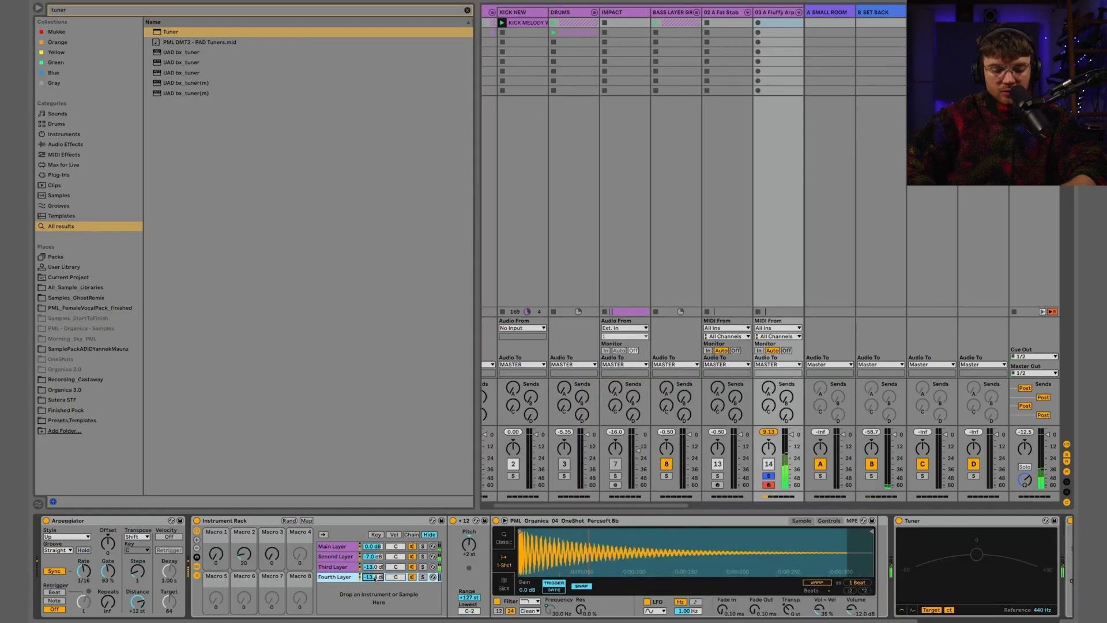
left_click_drag(217, 555, 216, 550)
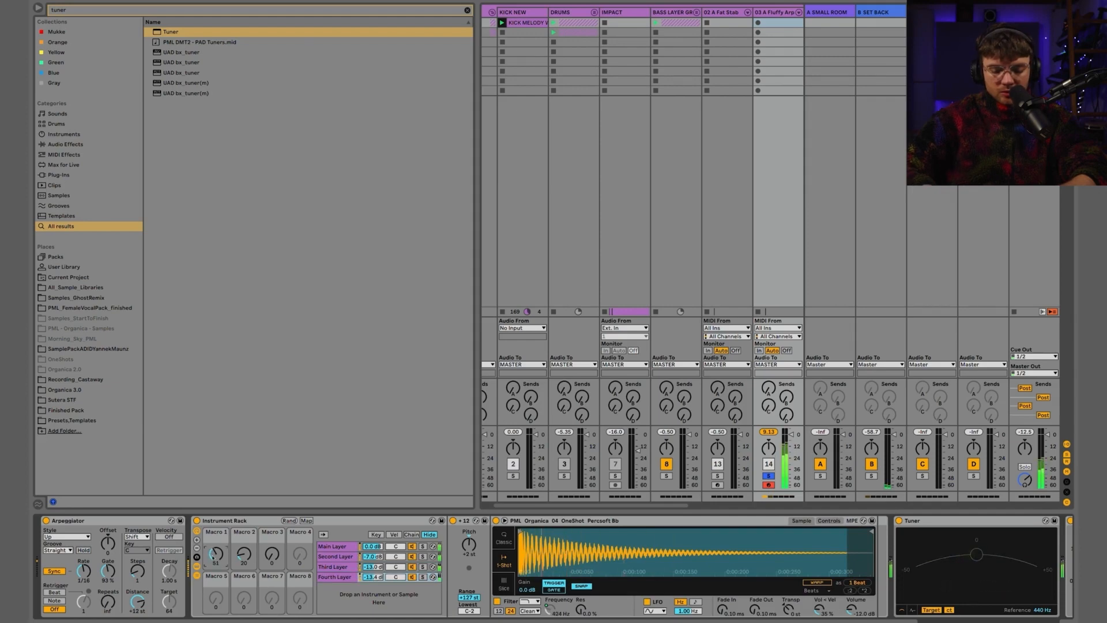
left_click_drag(217, 550, 216, 539)
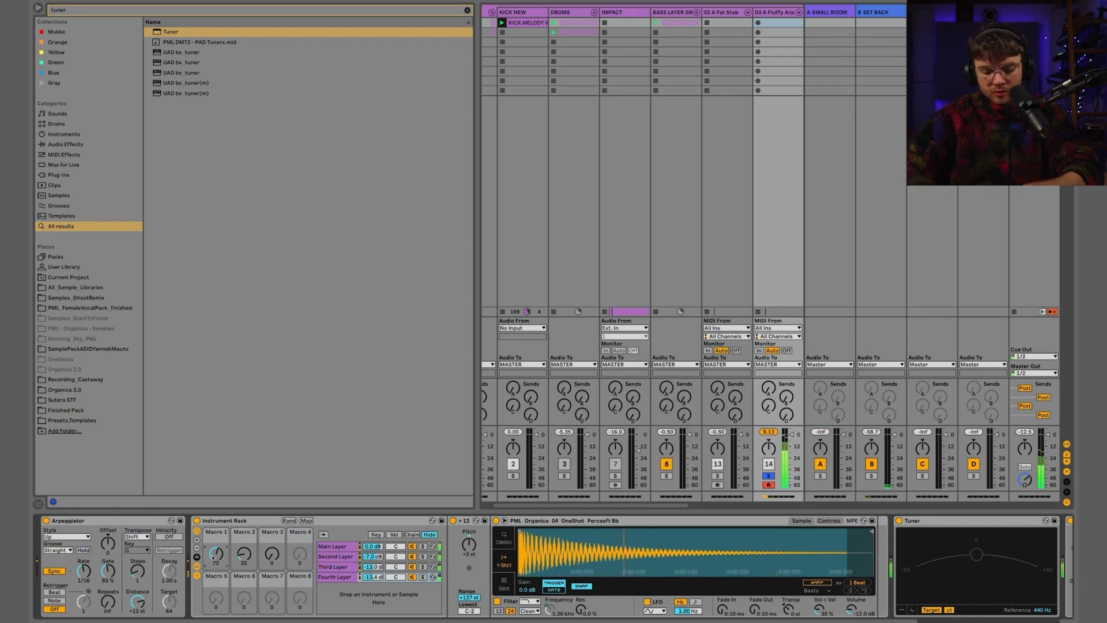
left_click_drag(216, 542, 217, 537)
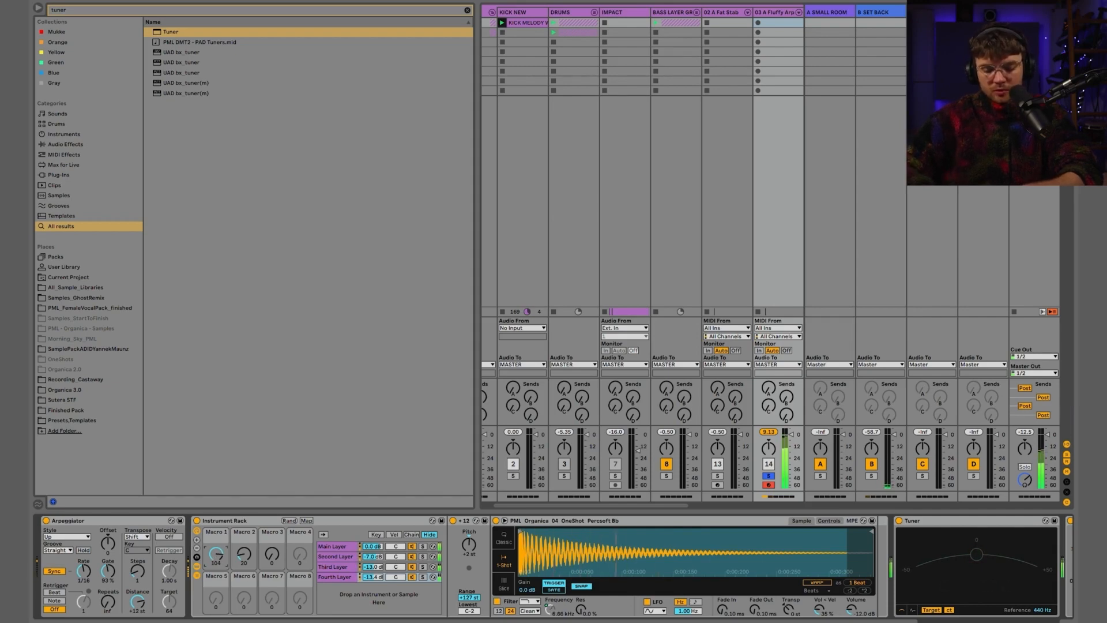
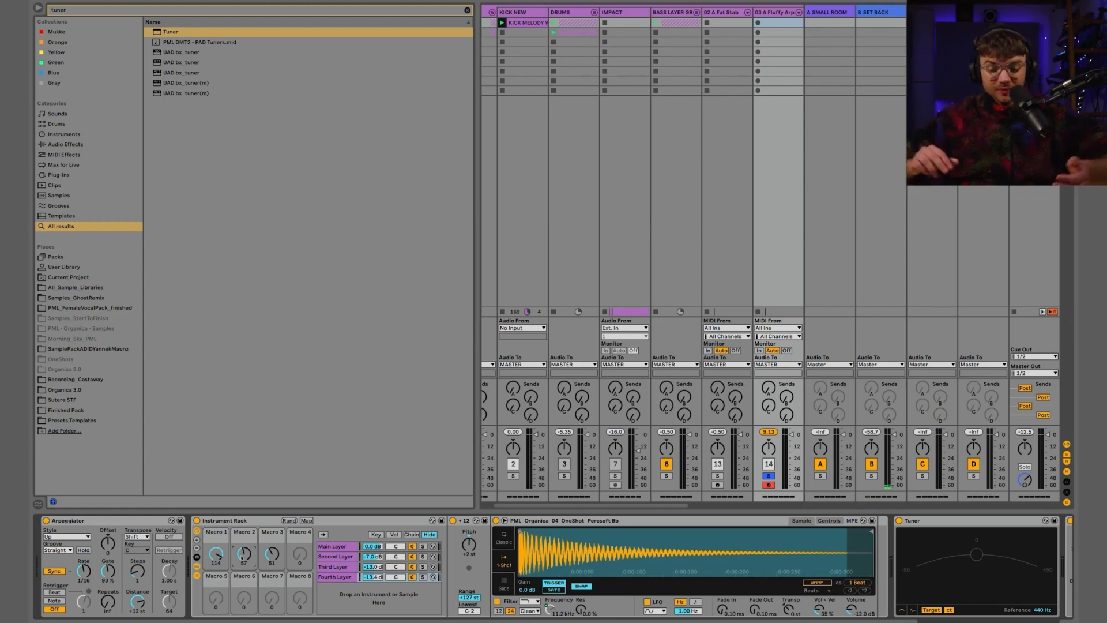
Compare the soloed Main Layer with the full stack while setting Macro 1 to 83, Macro 2 to 23 and Macro 3 to 33
left_click(338, 555)
left_click(423, 546)
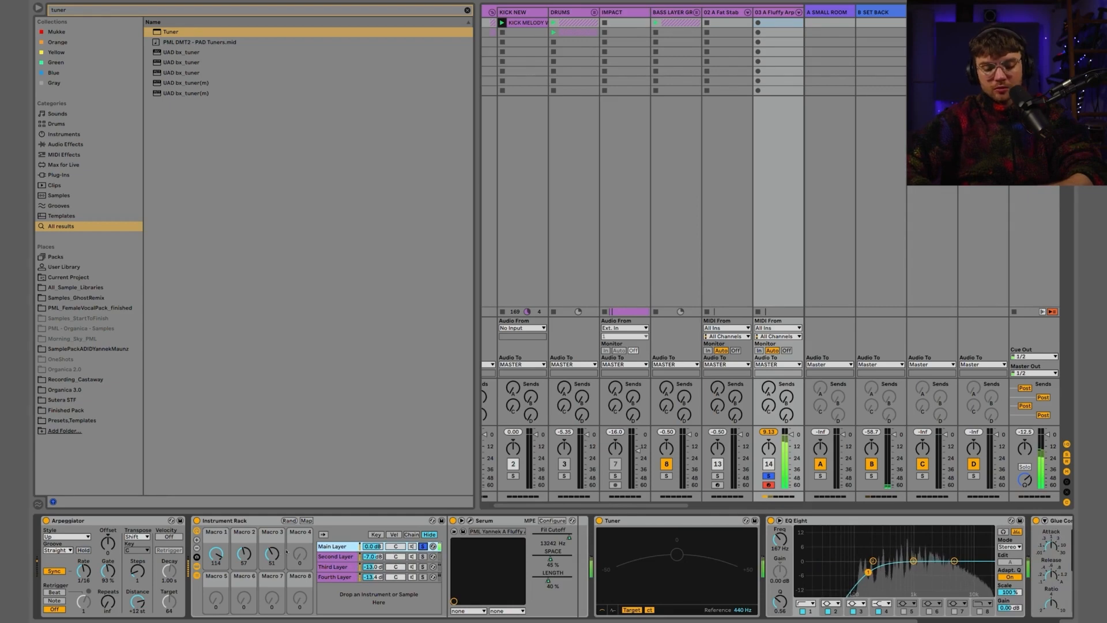
left_click(251, 558)
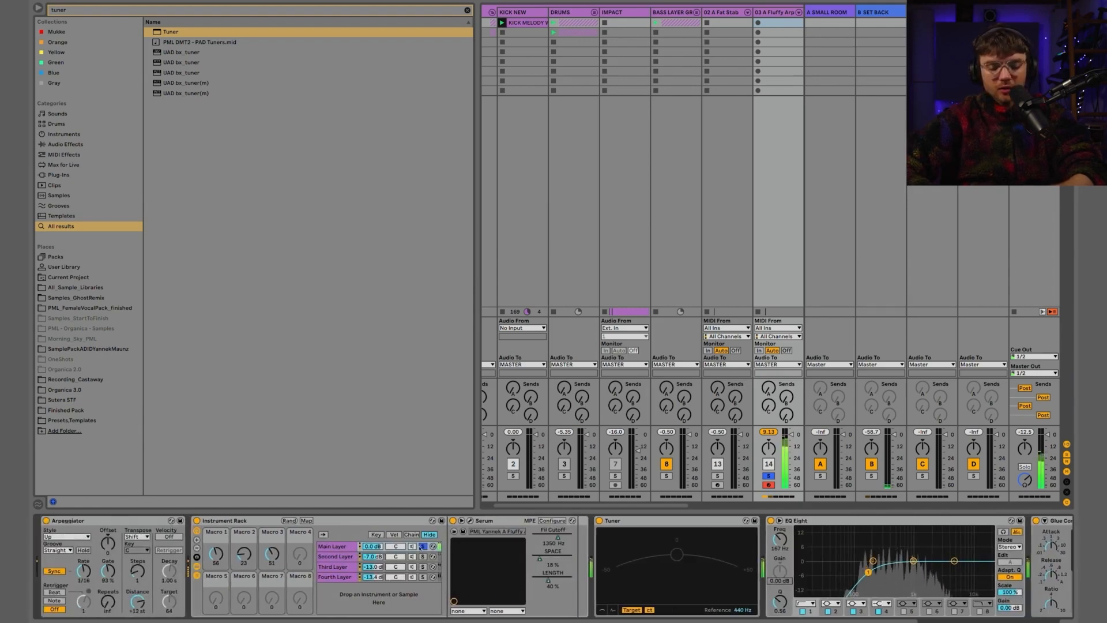
left_click(423, 546)
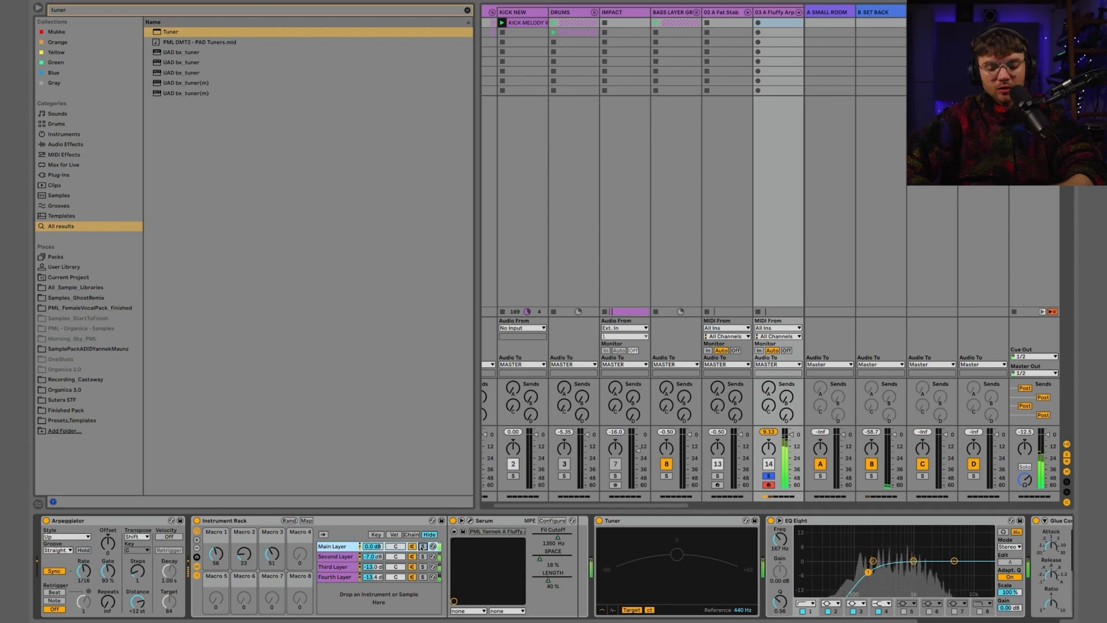
left_click(218, 561)
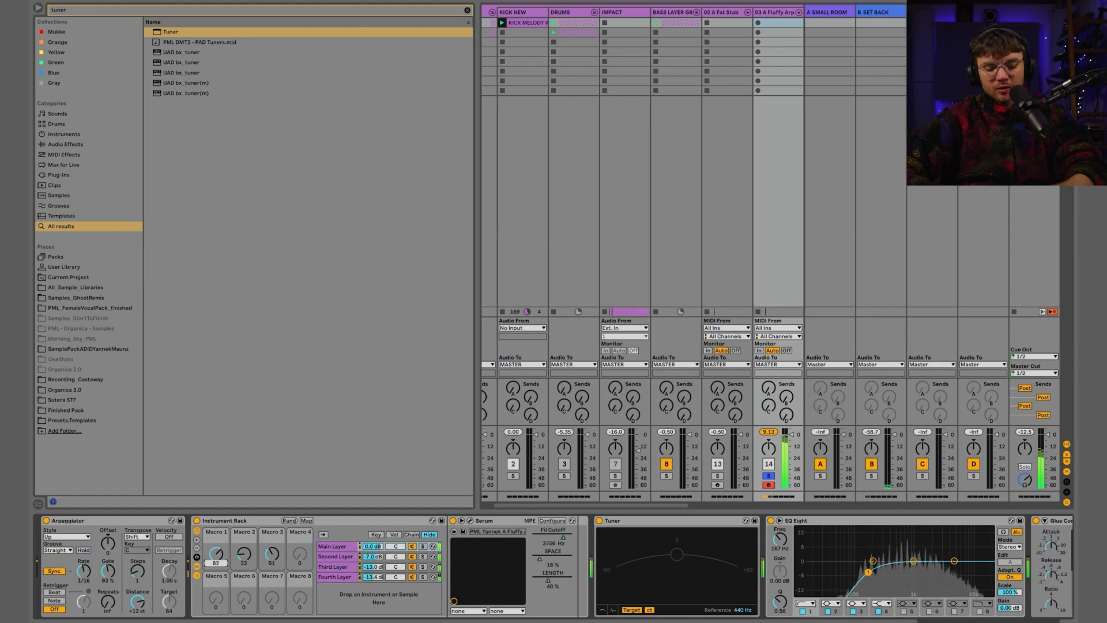
left_click_drag(275, 561, 275, 567)
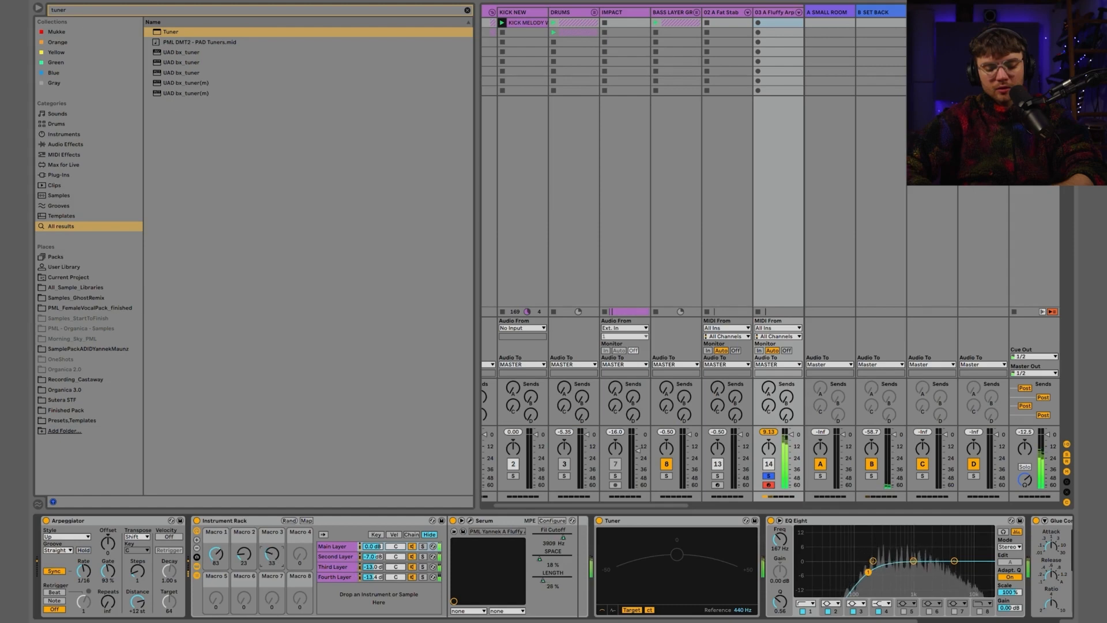
Solo the Main Layer briefly, restore the full stack, and set Macro 1 to 85 and Macro 3 to 12
left_click(423, 545)
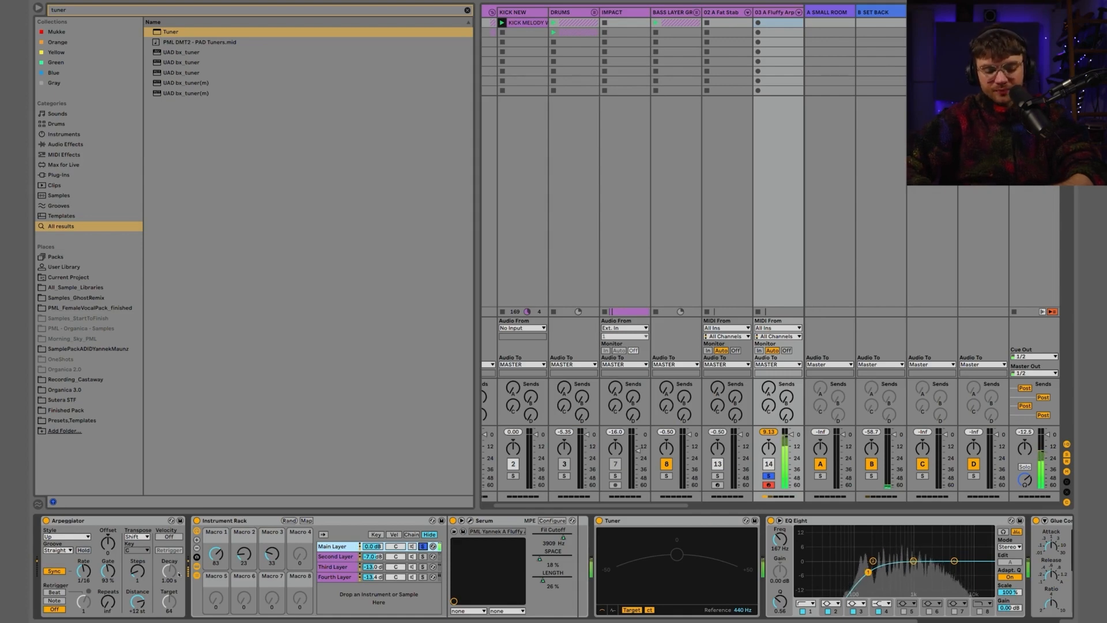
left_click_drag(139, 572, 140, 574)
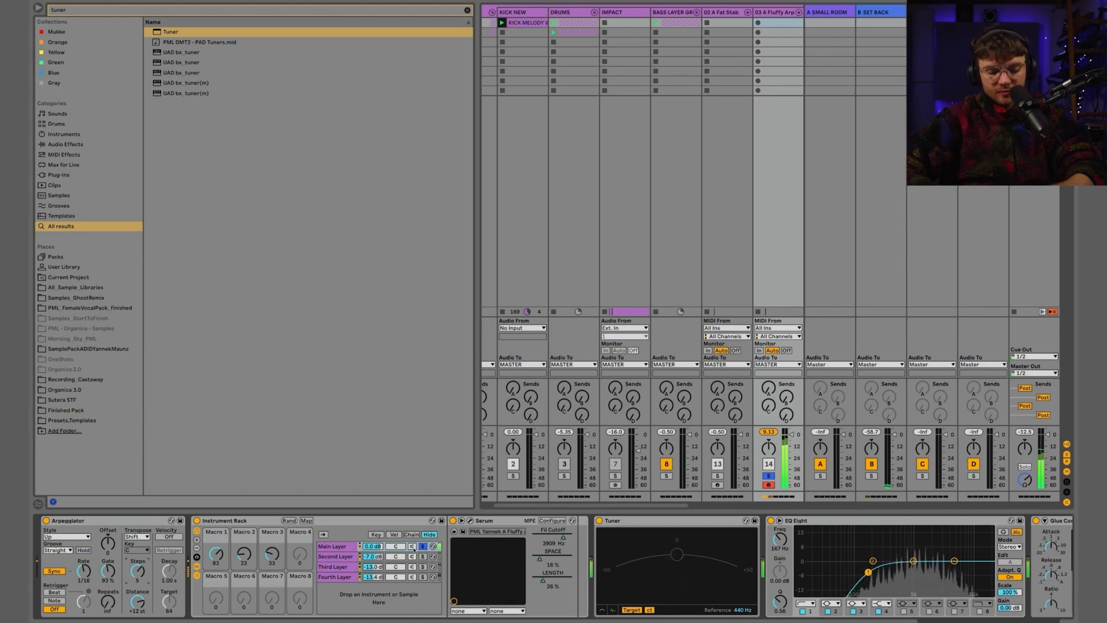
left_click(423, 546)
left_click(214, 555)
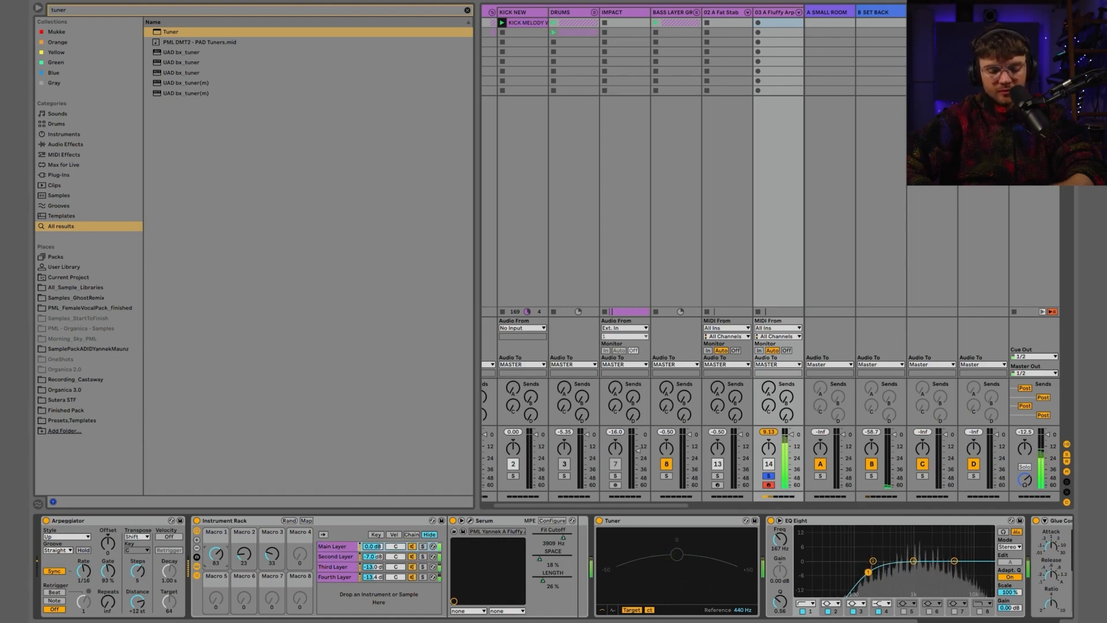
left_click_drag(215, 554, 215, 551)
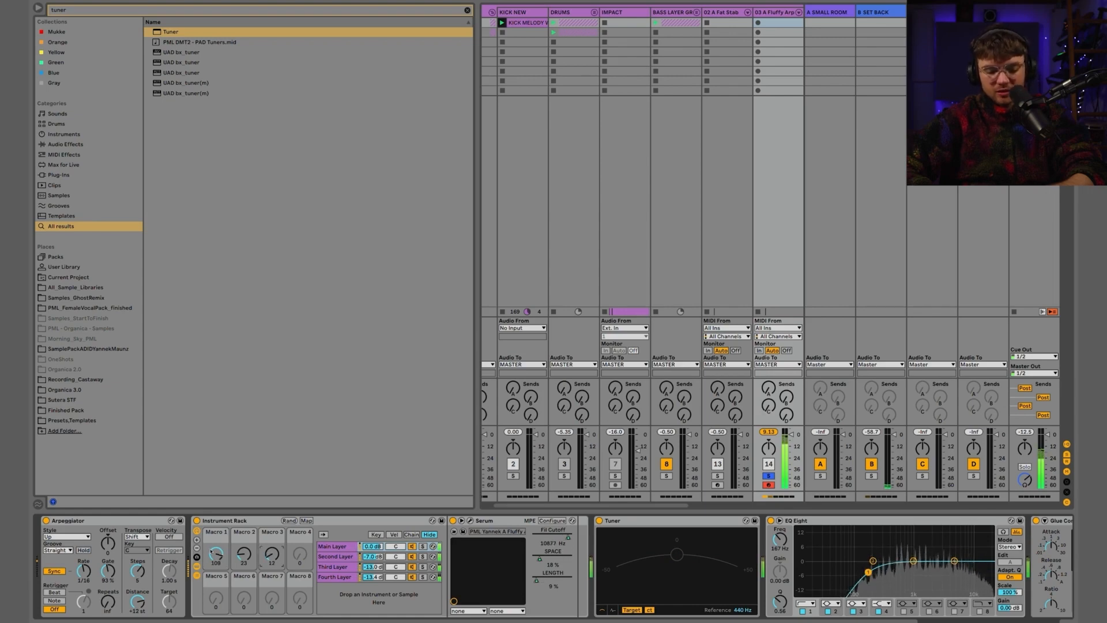
mouse_move(216, 555)
left_mouse_down()
mouse_move(215, 595)
mouse_move(215, 564)
left_mouse_up()
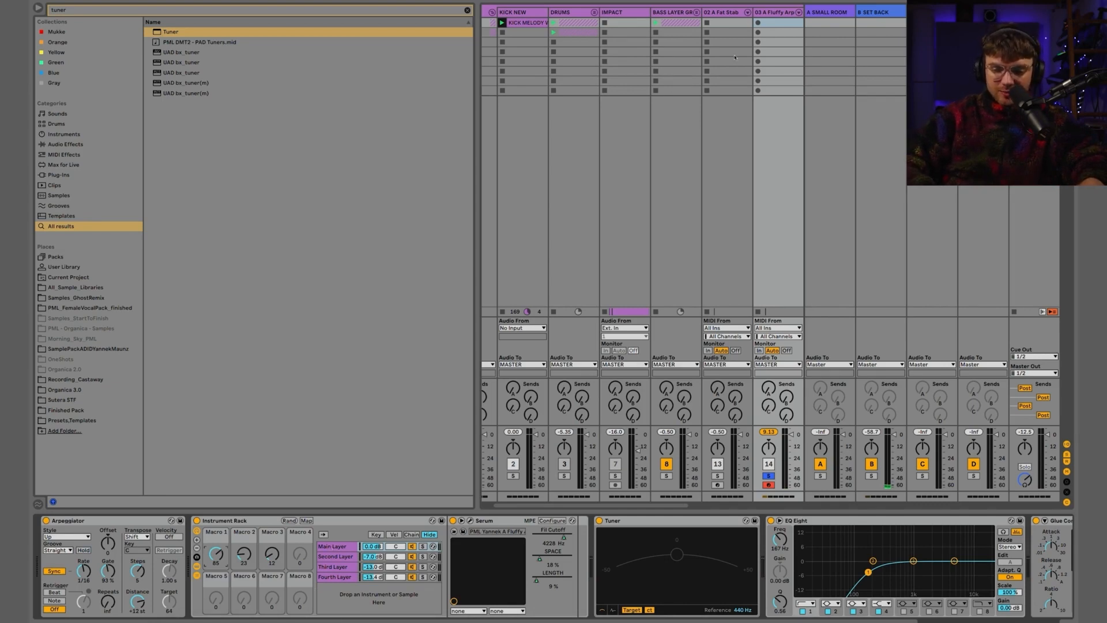
On the 04 LFO PAD track, enlarge the Serum window, group Serum into an Instrument Rack and show its chain list
key("Right")
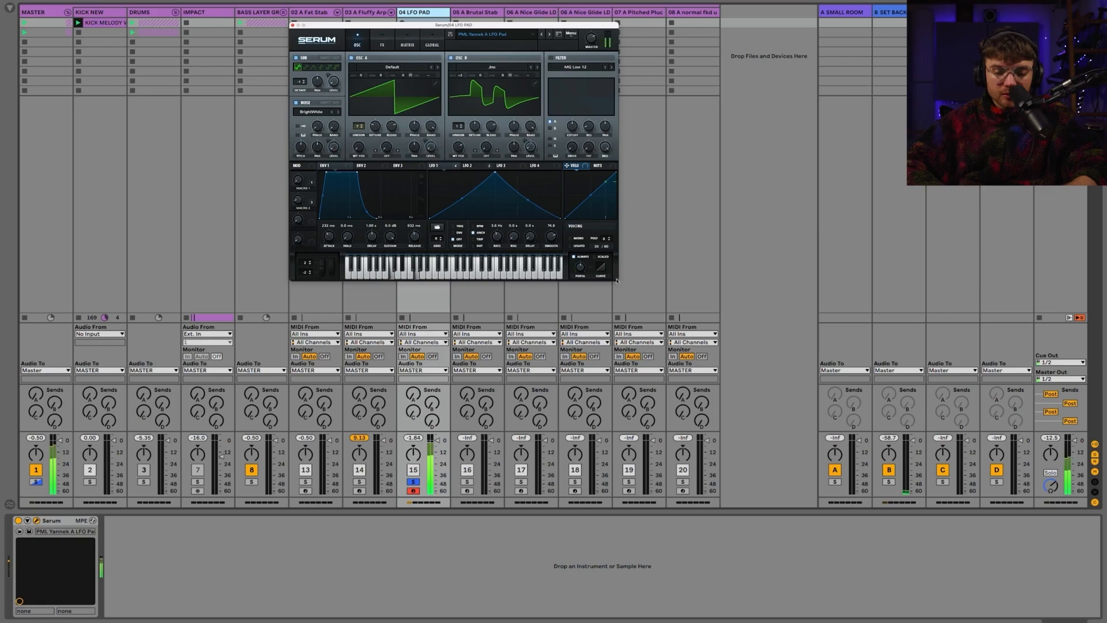
left_click_drag(616, 279, 732, 427)
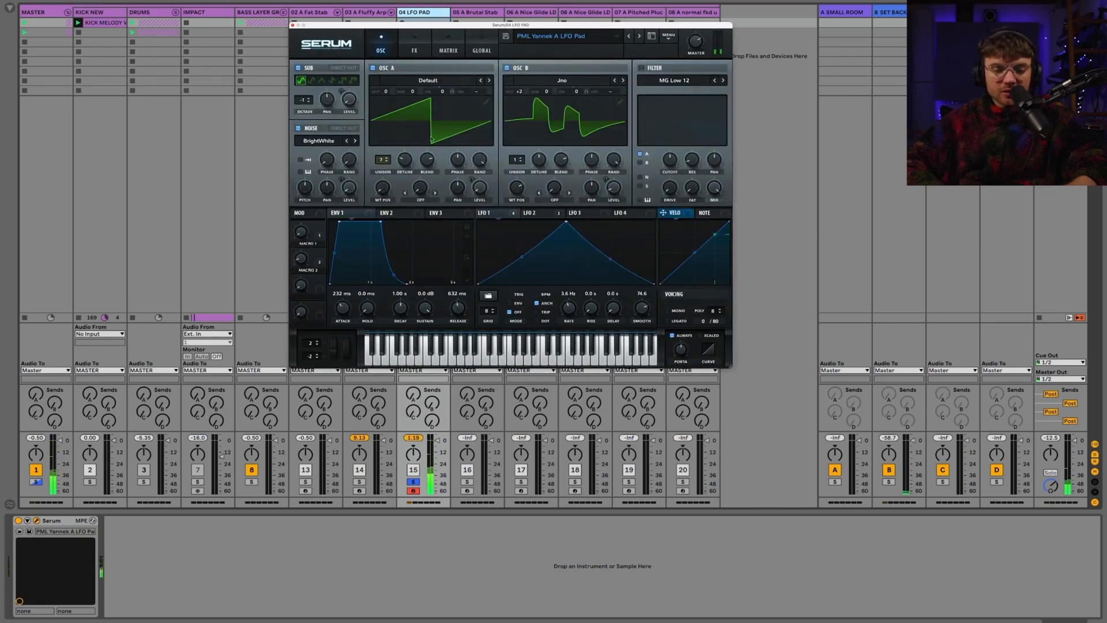
left_click_drag(427, 24, 516, 98)
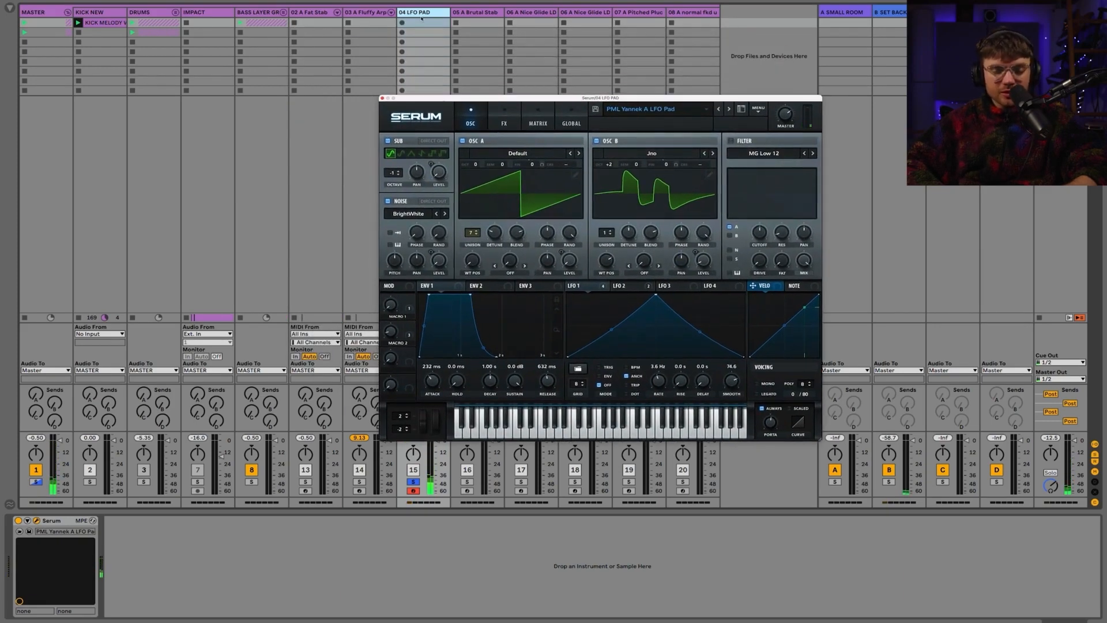
key("super+g")
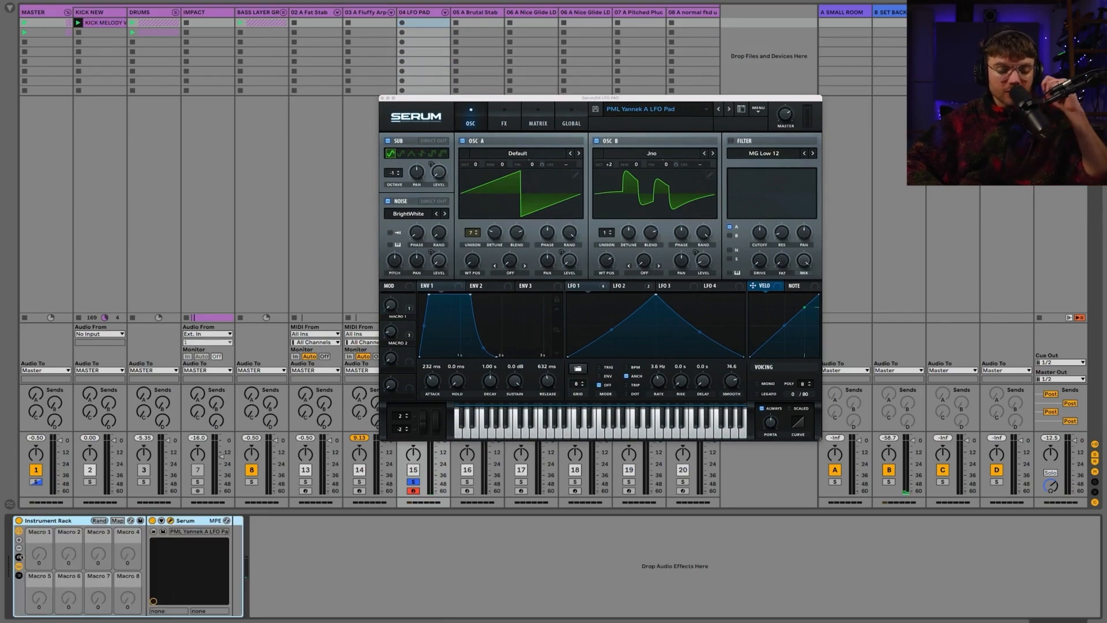
left_click(19, 574)
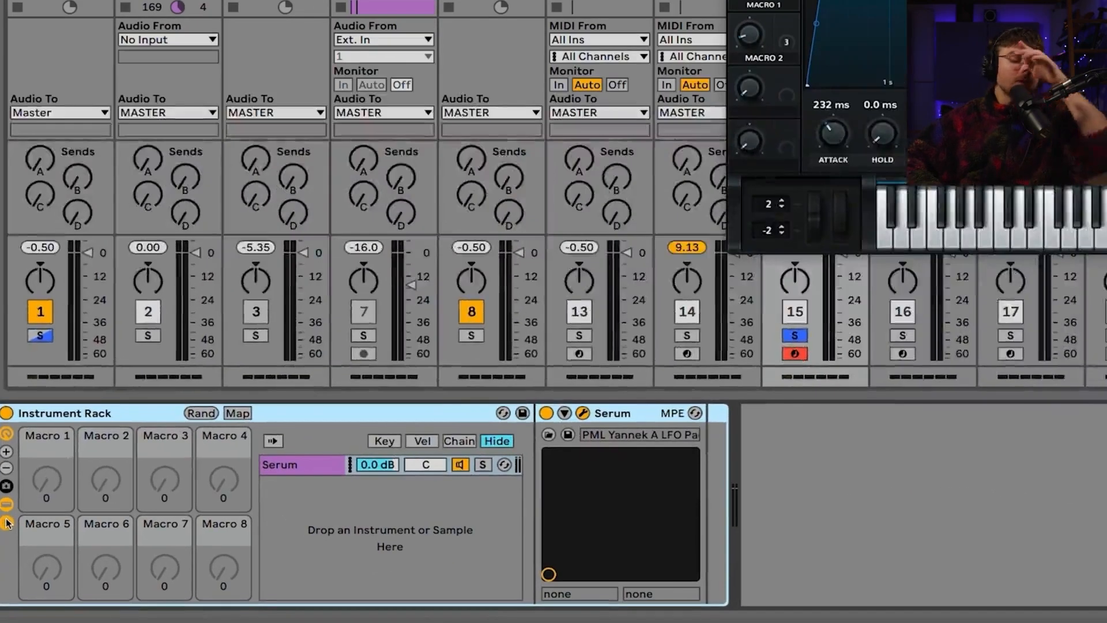
left_click(292, 466)
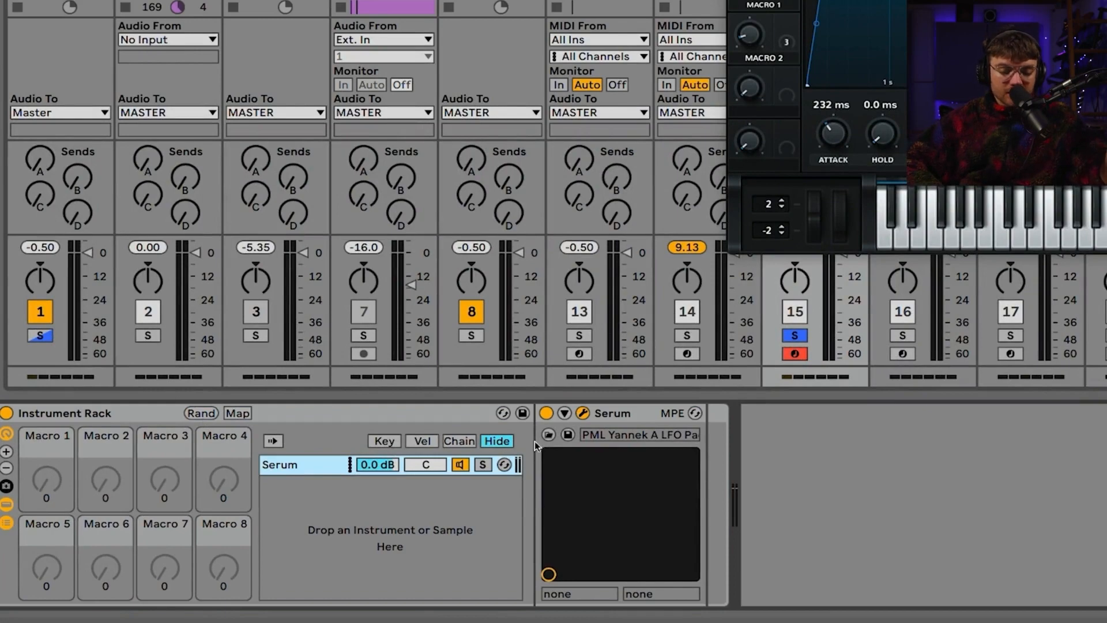
Expose Serum's Macro 1 and Macro 2 as configured plug-in parameters on the LFO PAD device
left_click(564, 413)
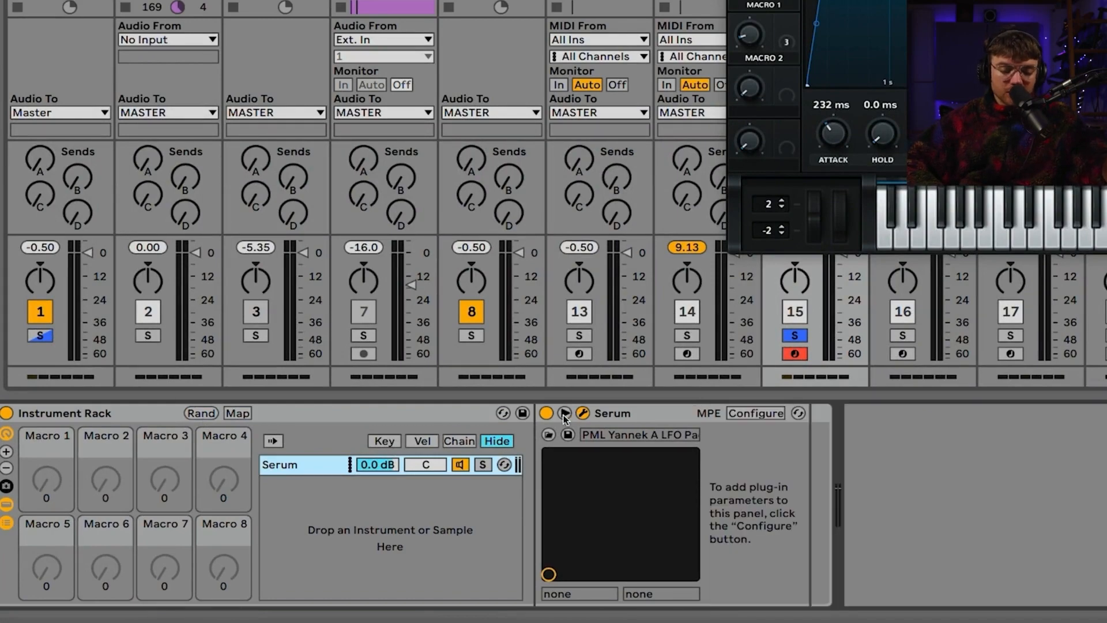
left_click(736, 413)
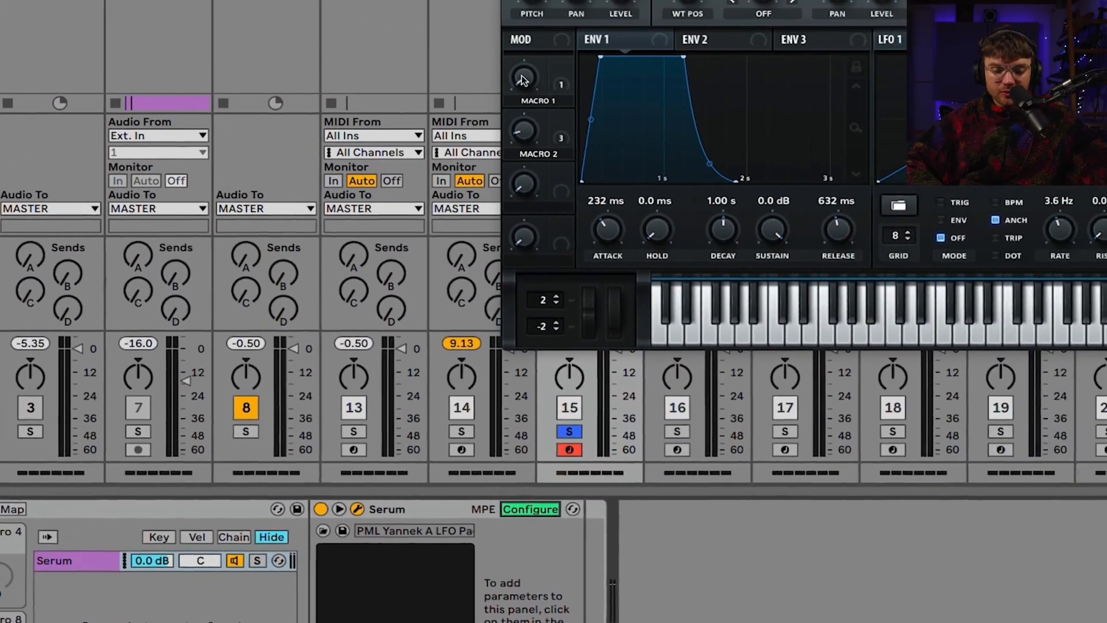
left_click(522, 77)
left_click(526, 136)
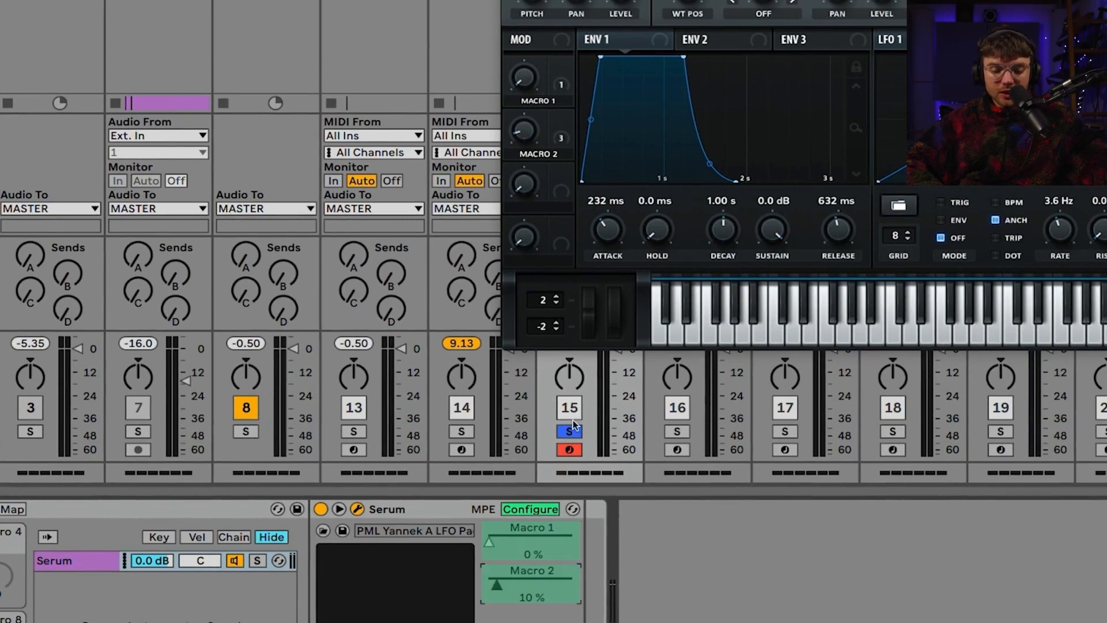
left_click(541, 508)
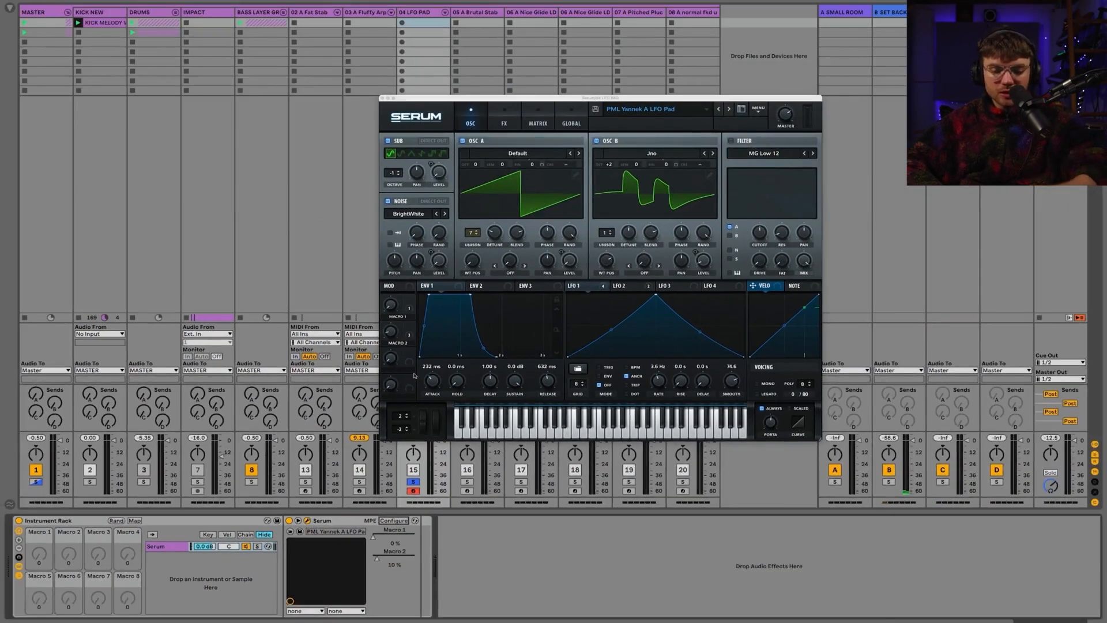
Turn Serum's Macro 2 down to 0 % and rename it SPACE
left_click(393, 331)
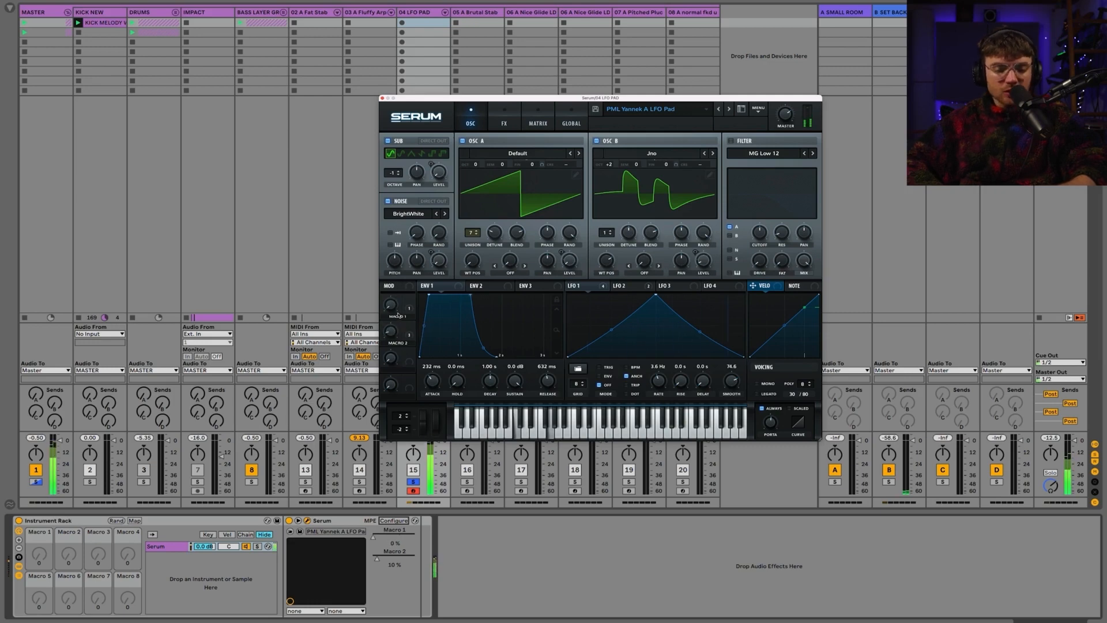
left_click_drag(393, 333, 404, 564)
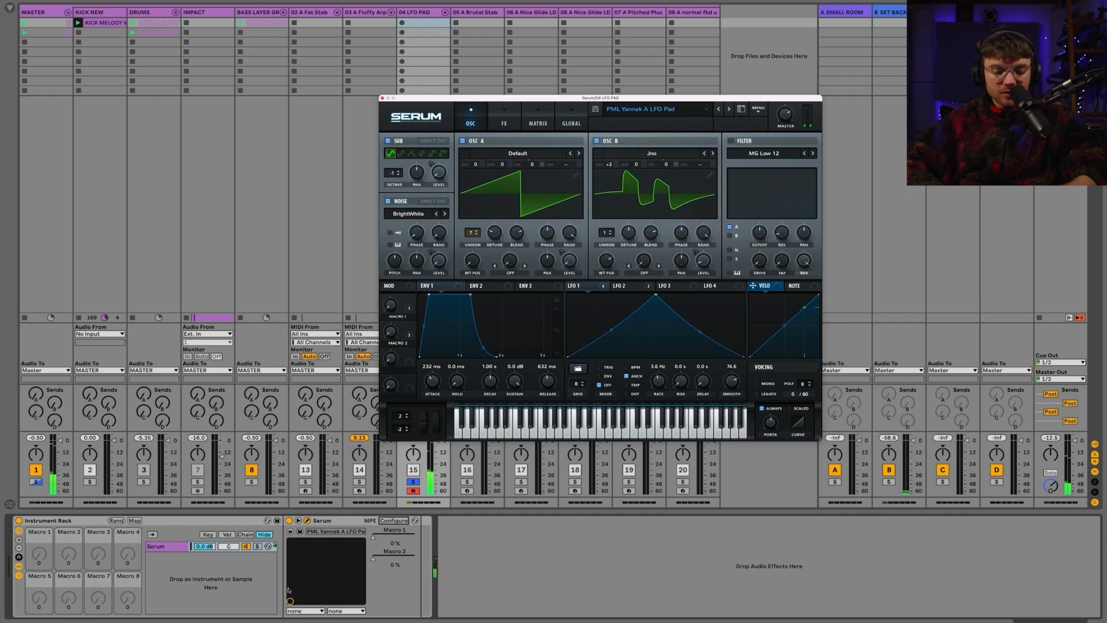
right_click(405, 564)
type("SPACE")
key("Return")
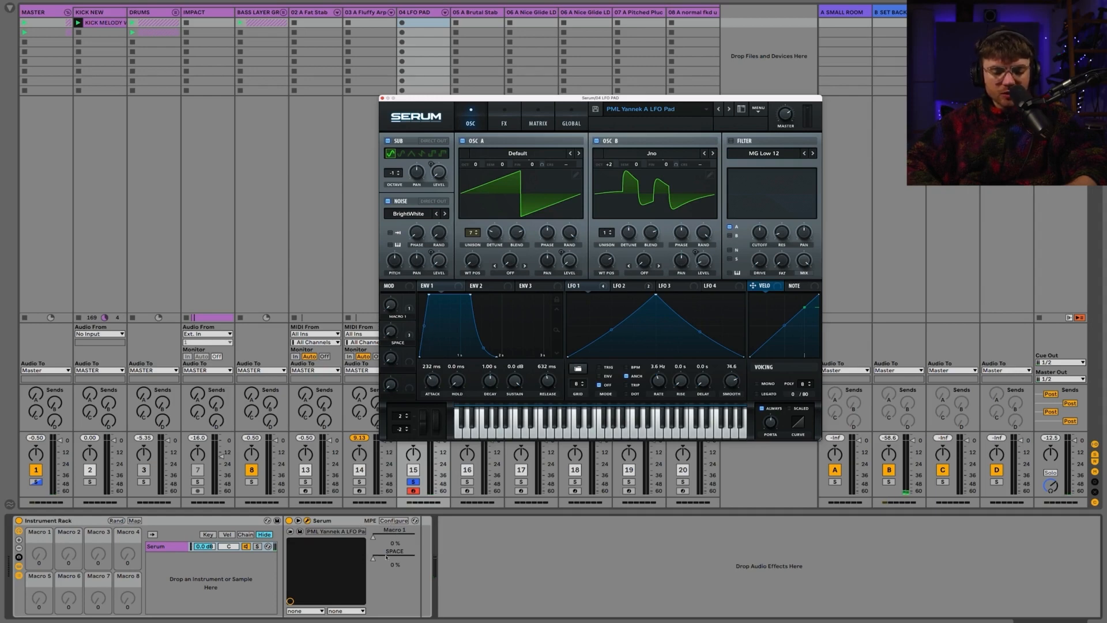
Add Serum's LFO 1 Rate to the configured parameters and map it to the rack's Macro 2
right_click(376, 540)
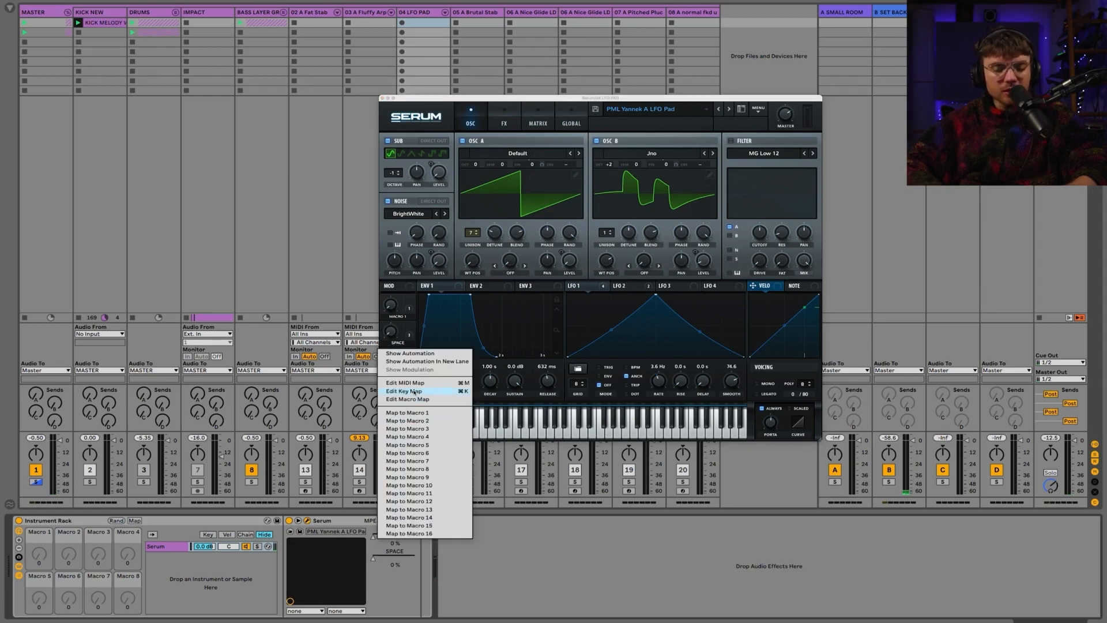
left_click(393, 520)
left_click(659, 379)
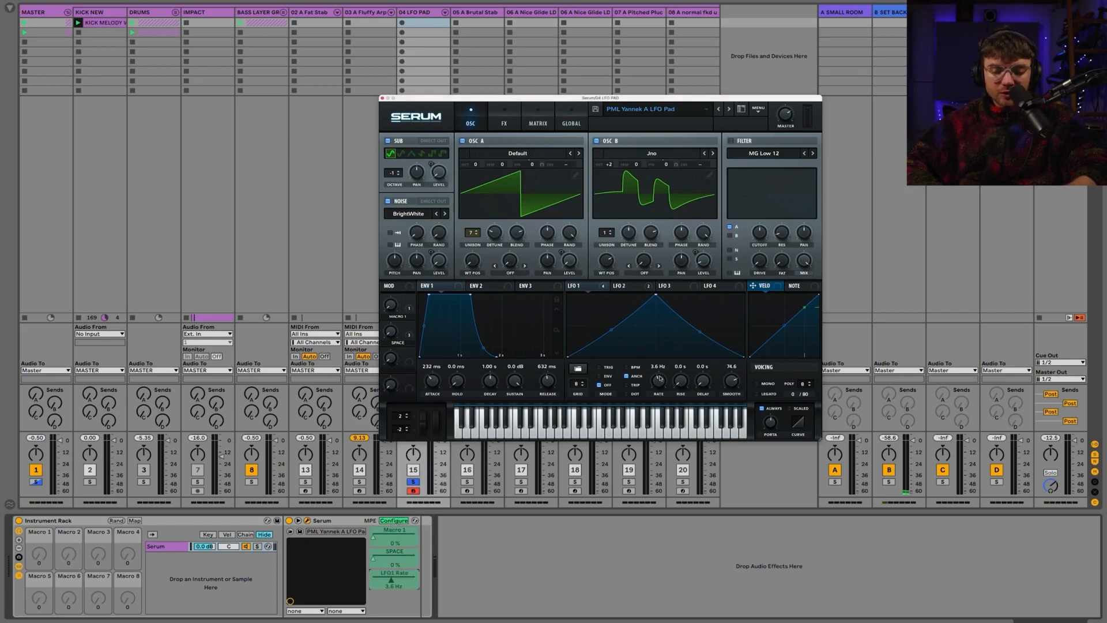
left_click(394, 521)
right_click(396, 584)
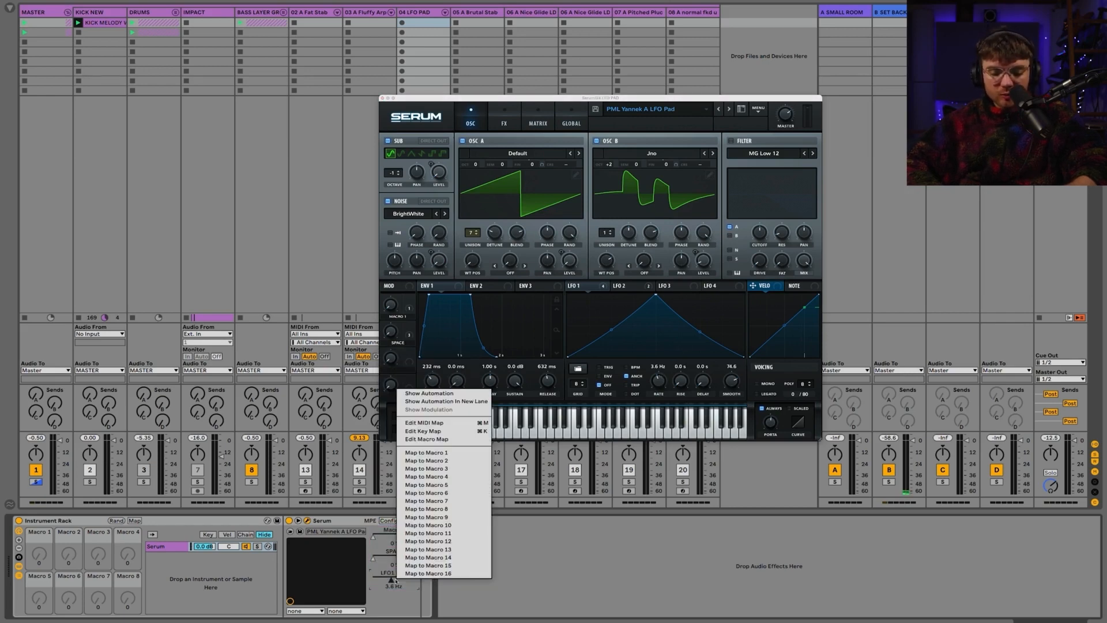
left_click(443, 461)
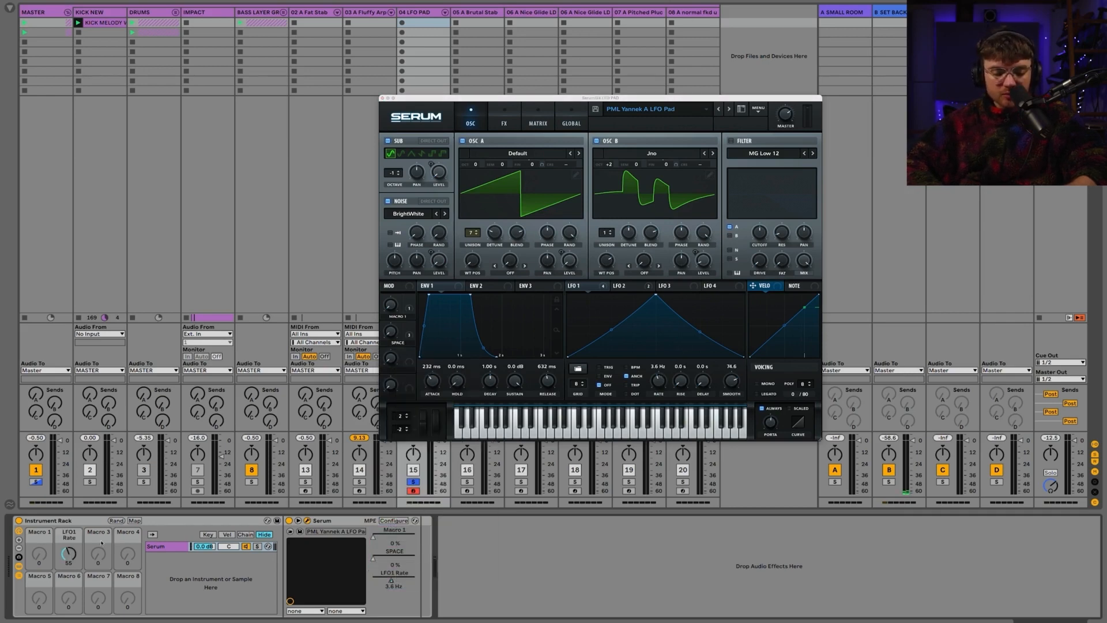
Rename the rack's Macro 2 to RATE and Macro 1 to SPACE, and move the Serum window aside
right_click(65, 535)
left_click(97, 448)
type("RATE")
right_click(38, 534)
left_click(72, 448)
type("SPACE")
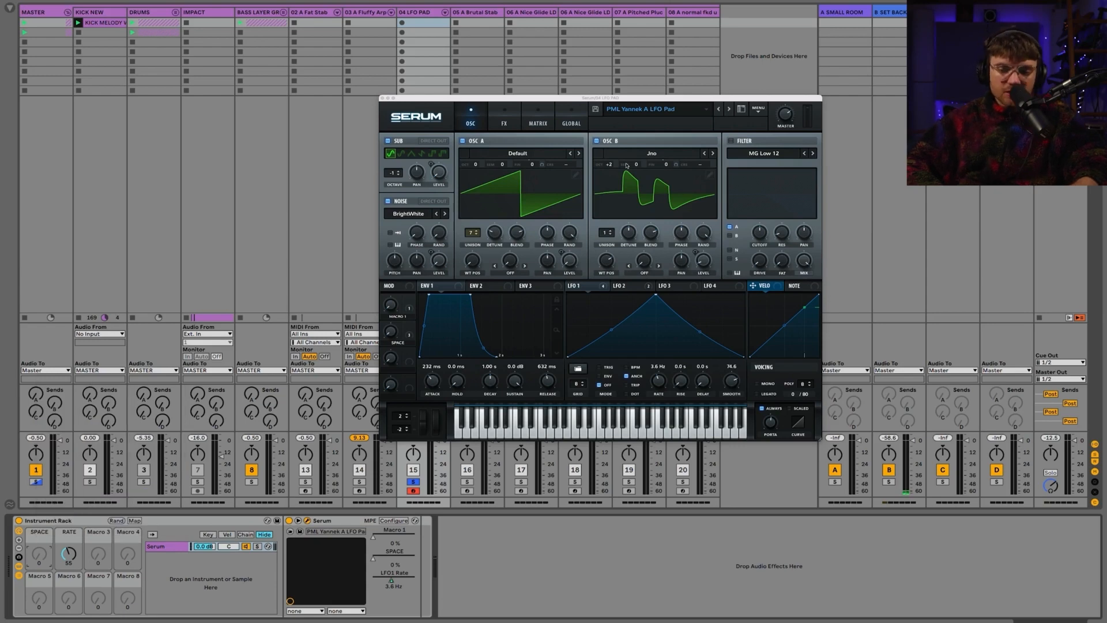
left_click_drag(505, 98, 387, 82)
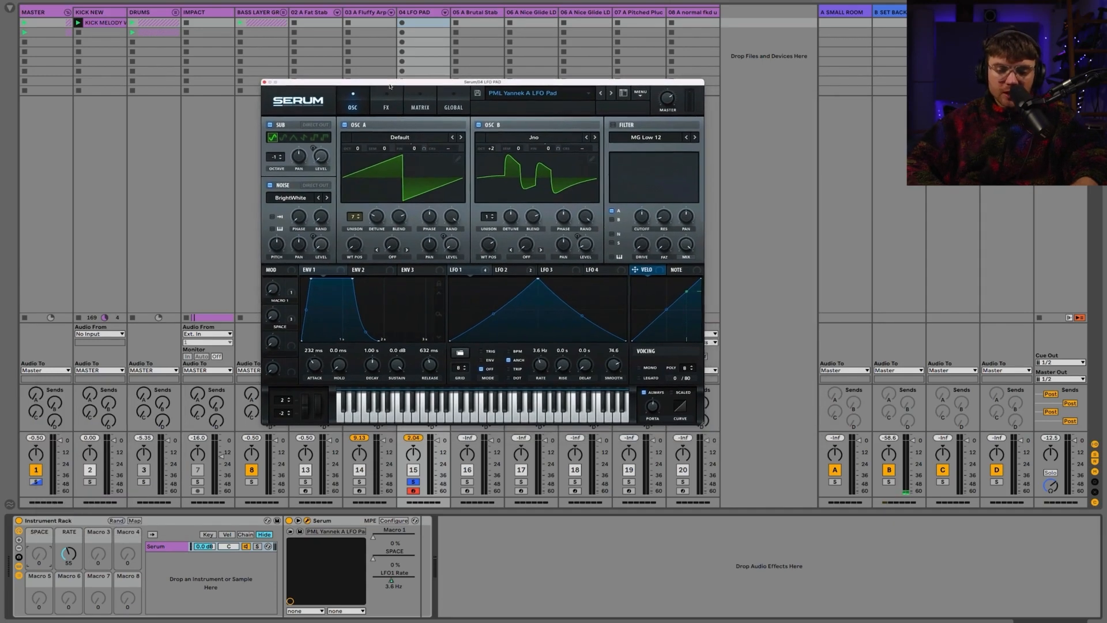
Enable Serum's filter, add its cutoff to the configured parameters and map it to the rack's Macro 3
left_click_drag(701, 423, 813, 509)
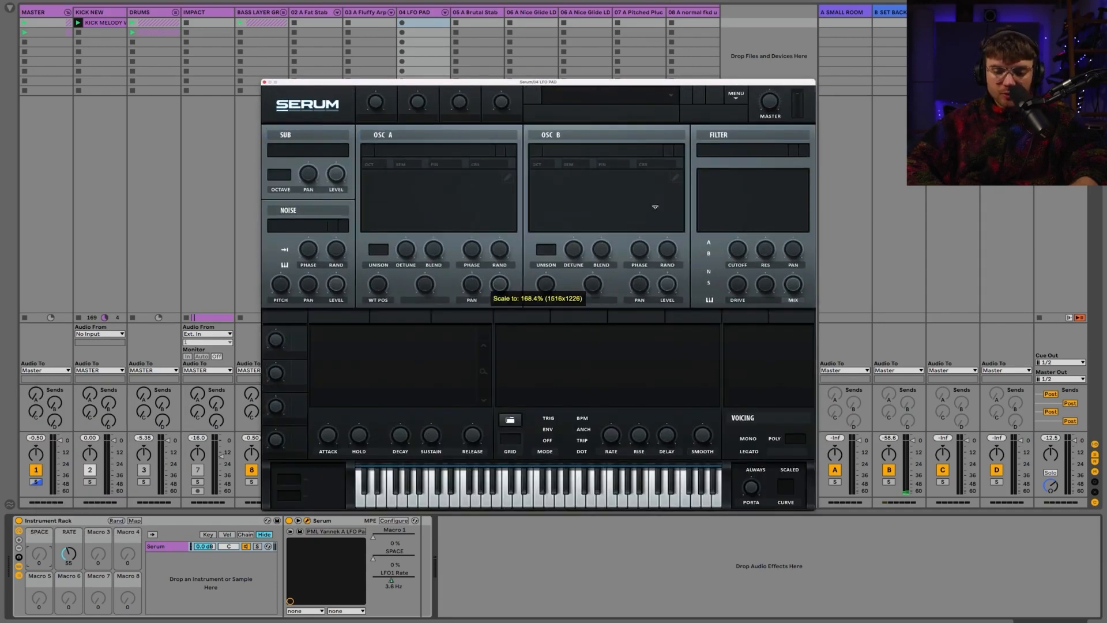
left_click_drag(694, 84, 766, 62)
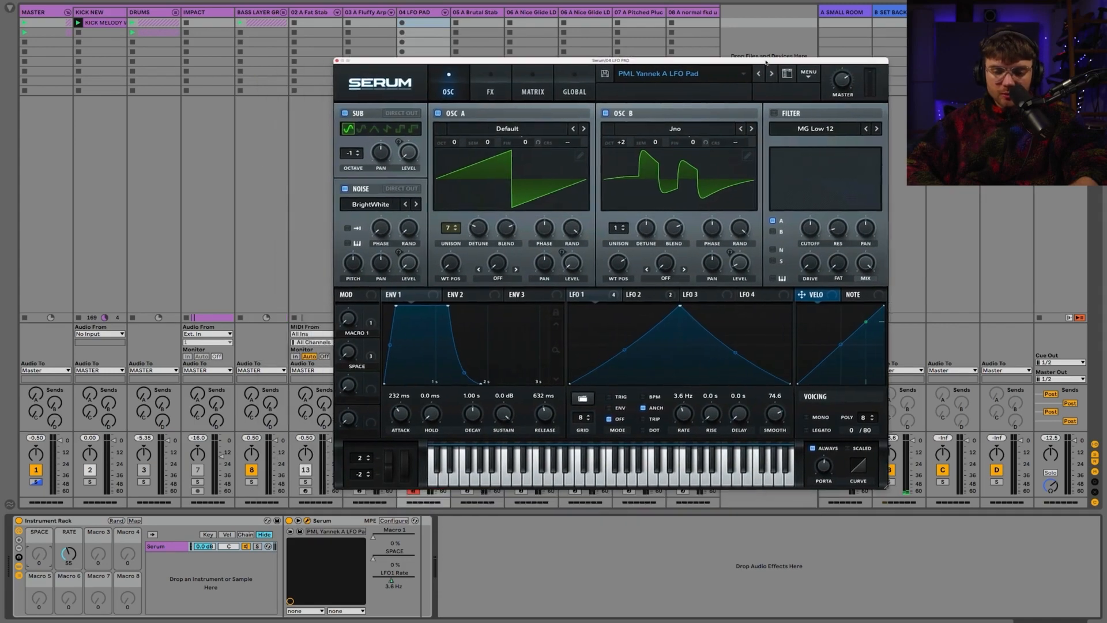
left_click(774, 113)
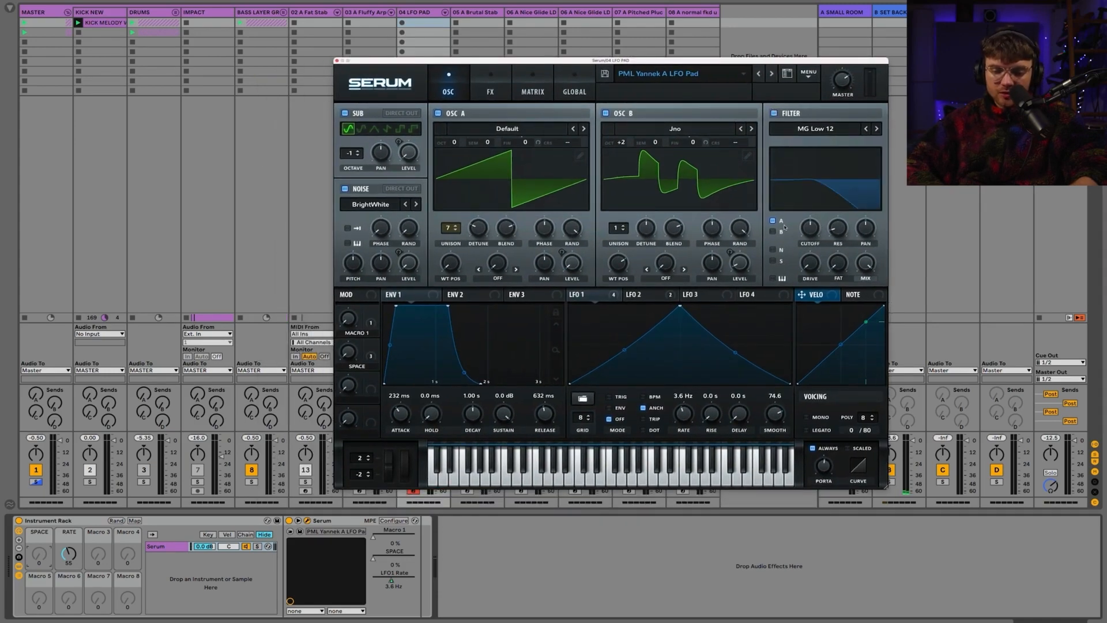
left_click(407, 521)
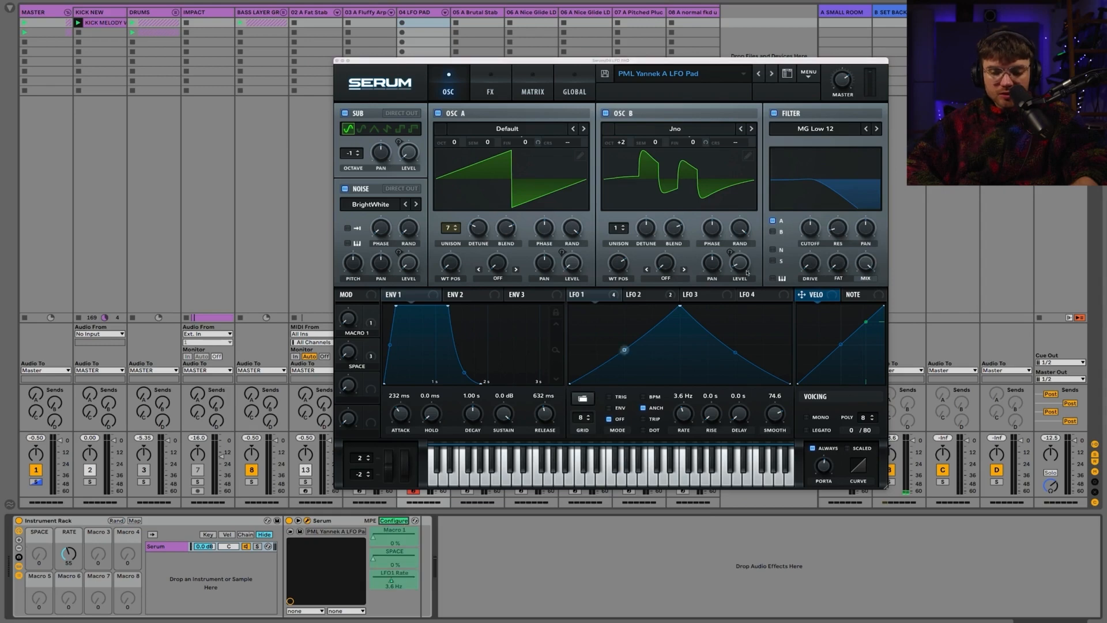
left_click(816, 230)
right_click(397, 603)
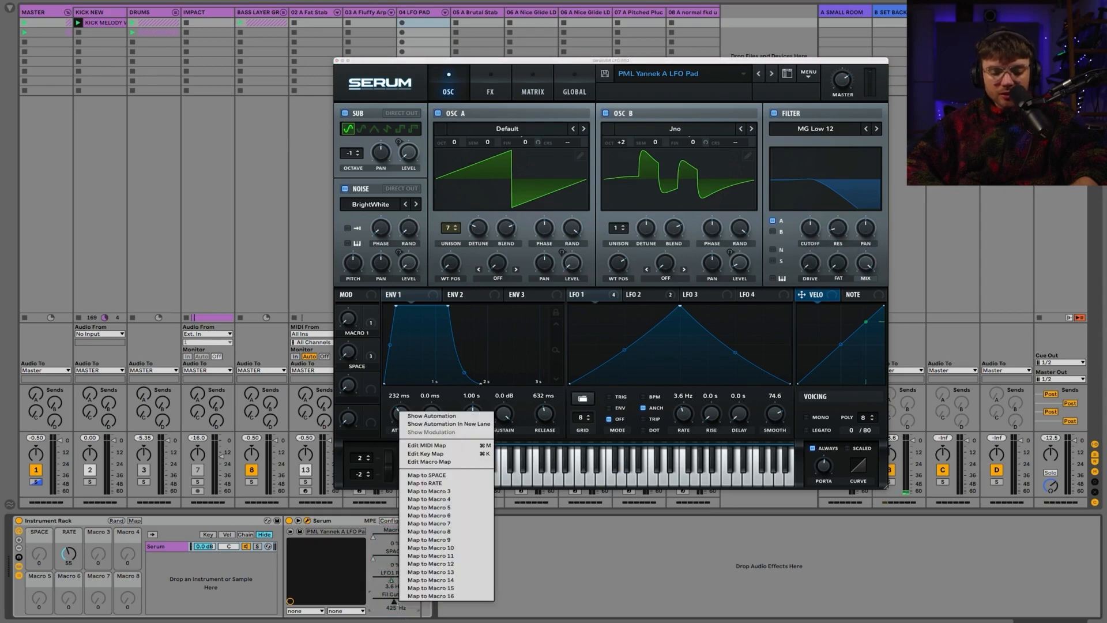
left_click(431, 491)
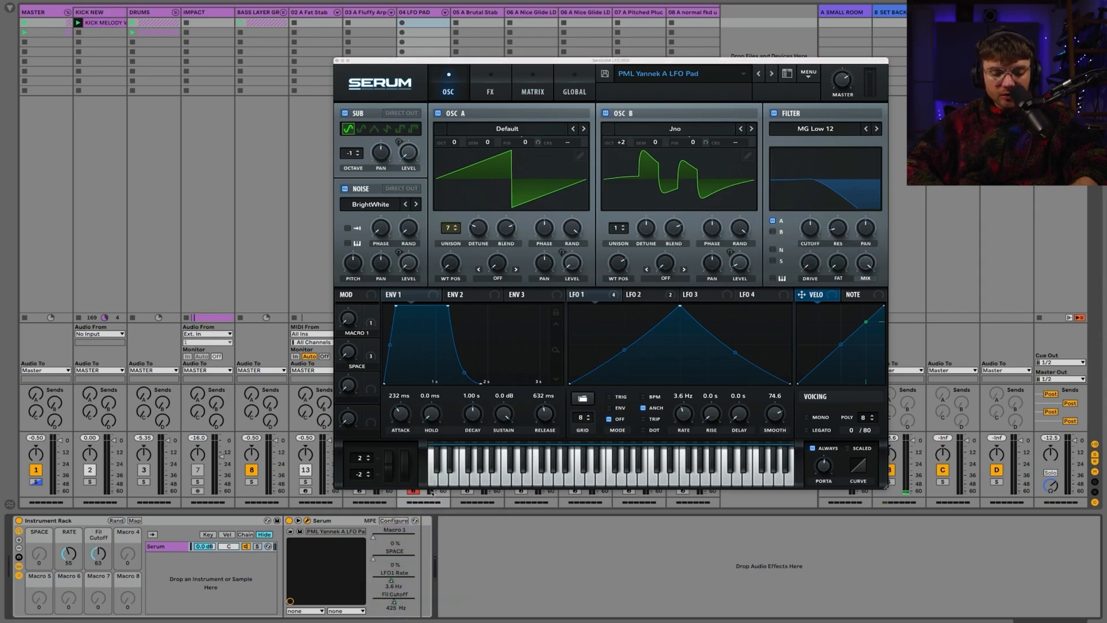
Rename the rack's Macro 3 to FILTER, then set FILTER to 127 and RATE to 59
right_click(101, 541)
left_click(122, 452)
type("FILTER")
key("Return")
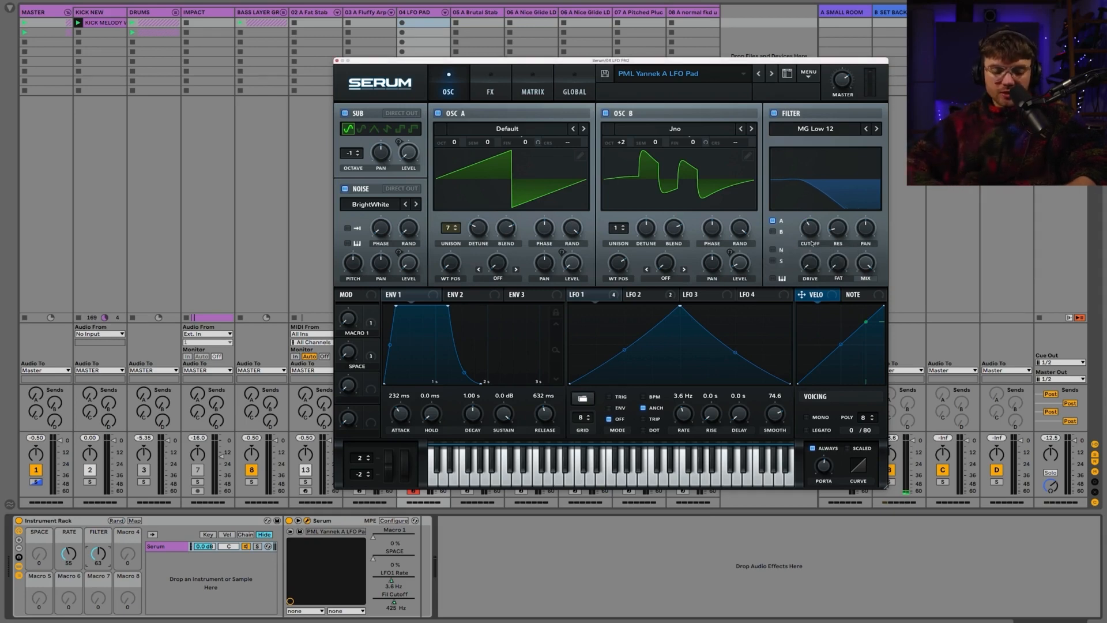
left_click_drag(98, 554, 69, 559)
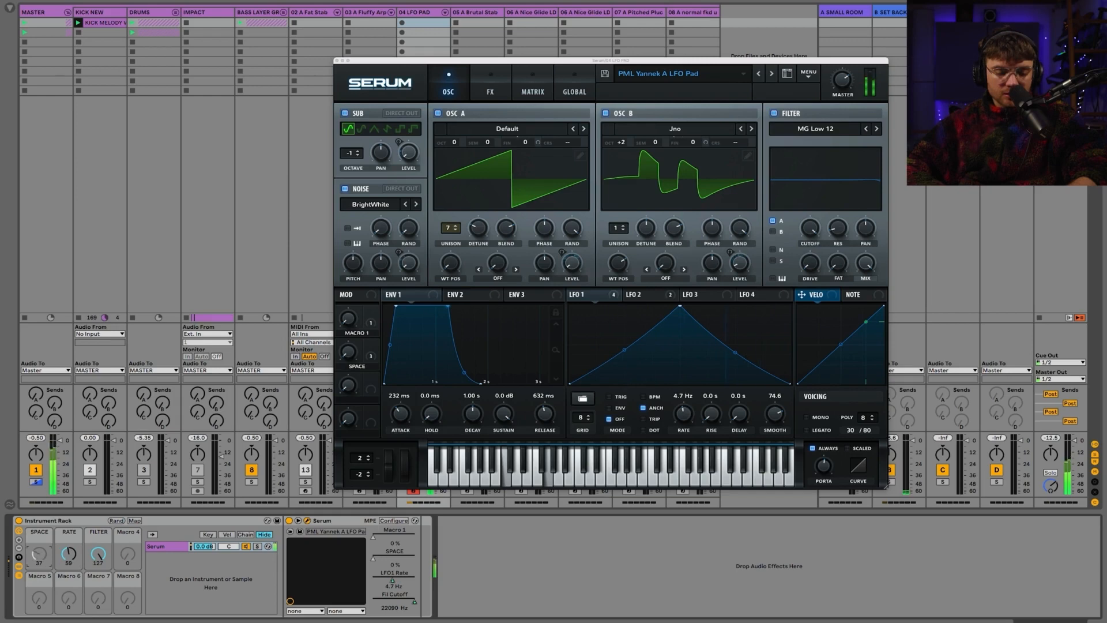
Map Serum's SPACE parameter to the rack's SPACE macro and set that macro to 22
right_click(379, 559)
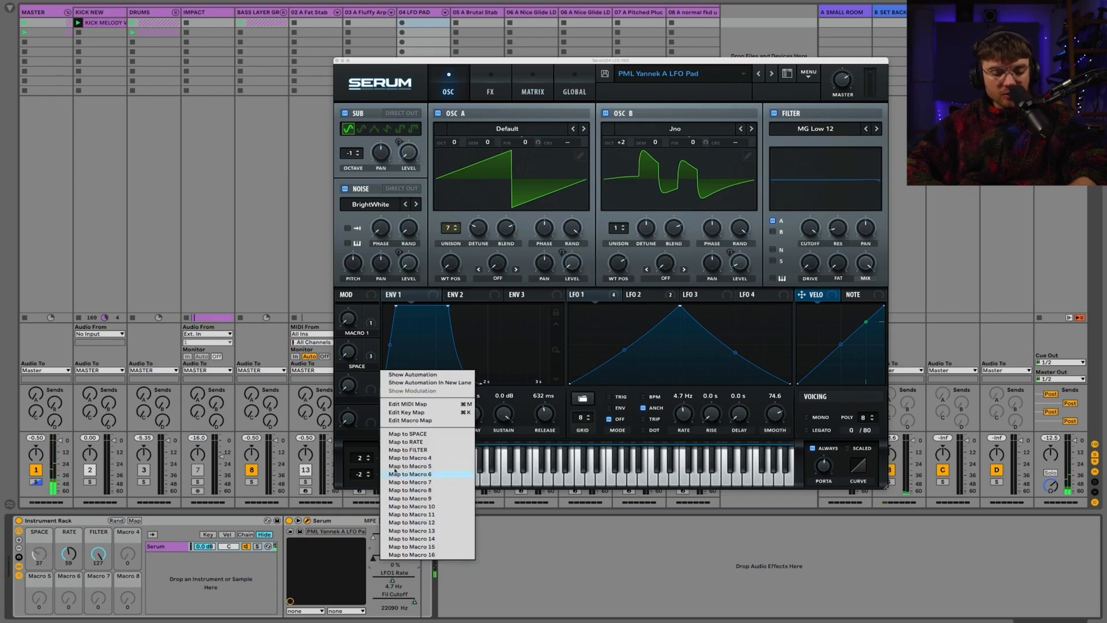
left_click(408, 436)
left_click_drag(38, 554, 38, 554)
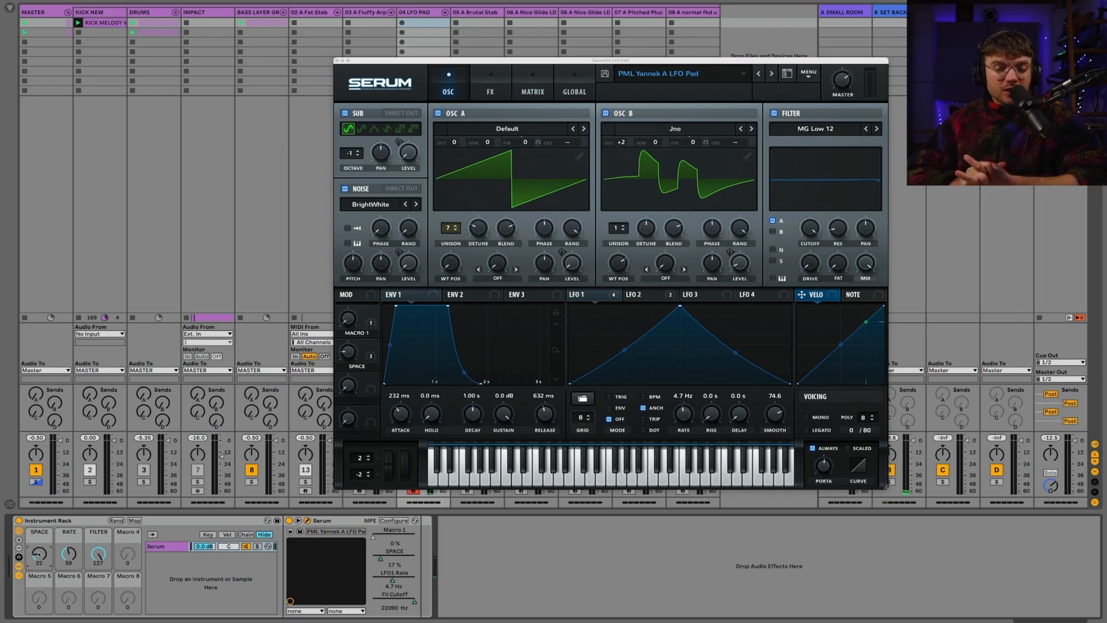
Duplicate the Serum chain in the rack and name the two chains MAIN LAYEr and Second Layer
left_click(177, 550)
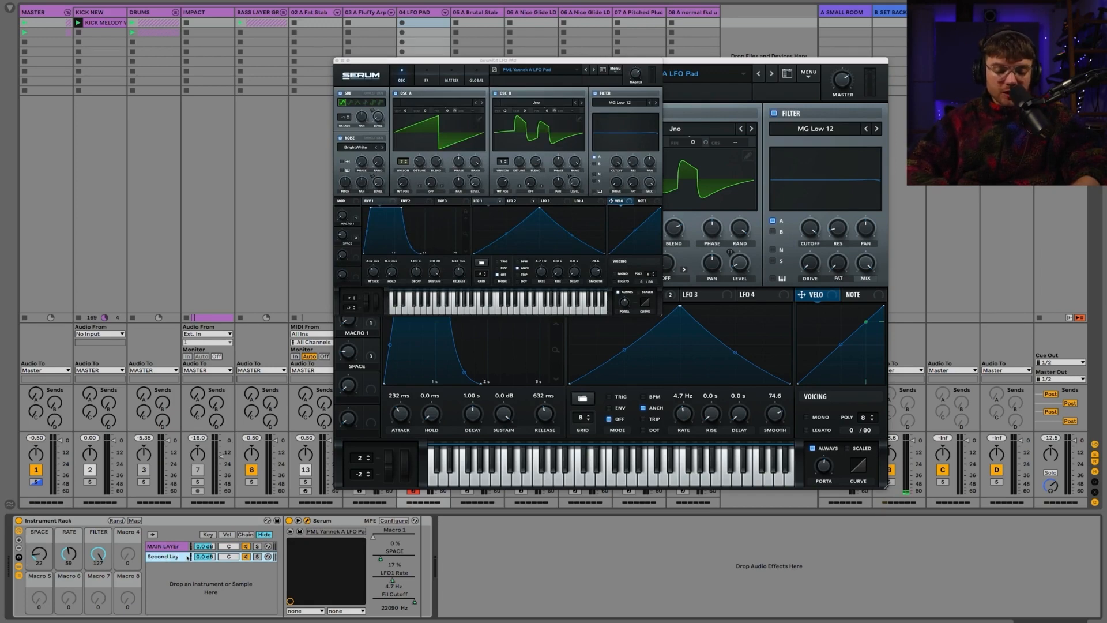
key("Return")
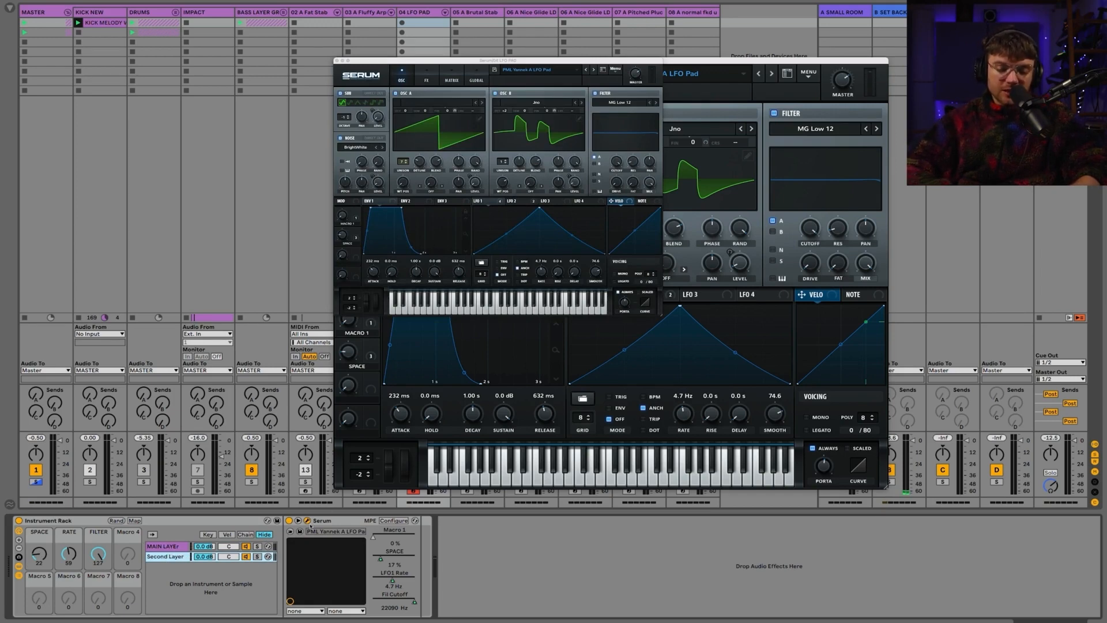
Close the main layer's Serum window, then enlarge and reposition the second layer's Serum window
left_click(667, 62)
left_click(338, 60)
left_click_drag(369, 61, 306, 59)
left_click_drag(599, 315, 859, 513)
left_click_drag(709, 62, 621, 47)
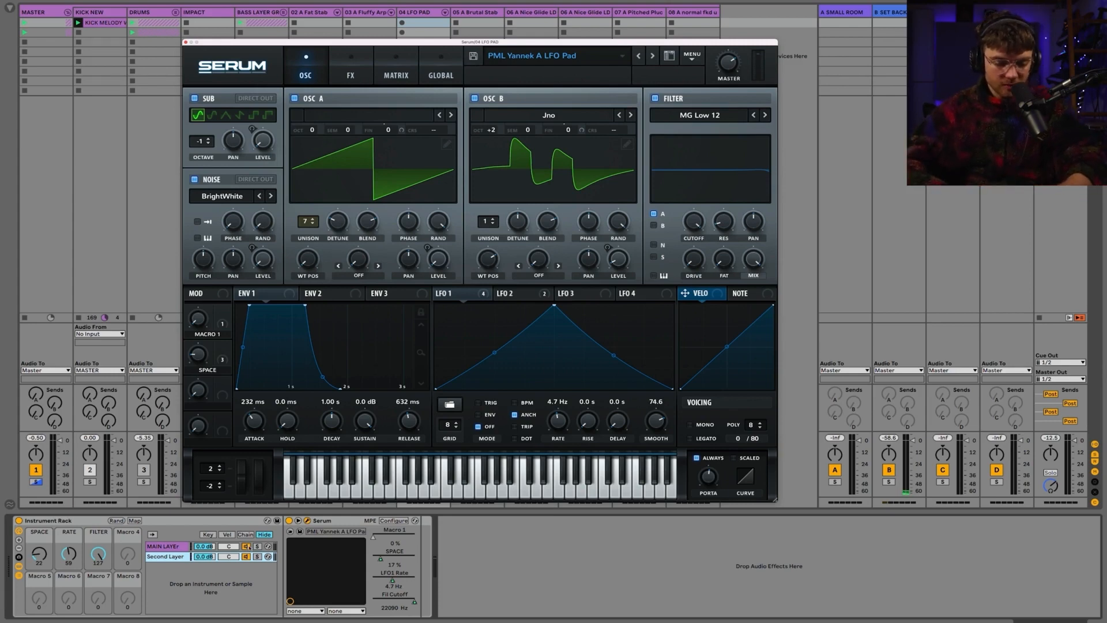
Find EQ Eight in the browser, add it after the LFO PAD rack, and look at its default-preset option
key("ctrl+alt+b")
key("ctrl+f")
type("eq")
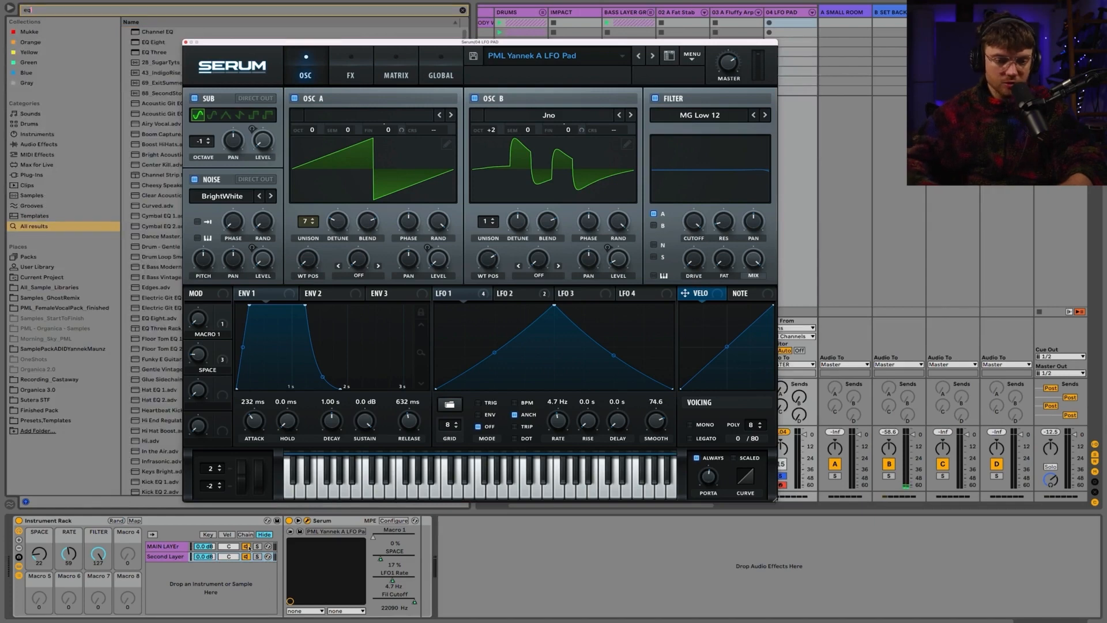
key("Down")
key("Down")
key("Return")
left_click(609, 521)
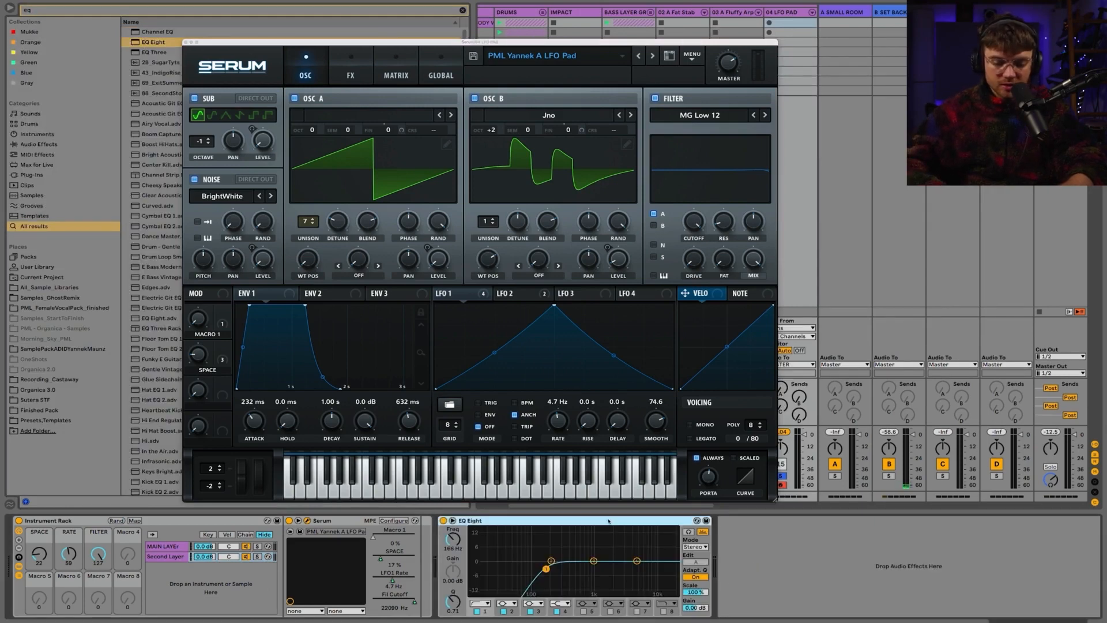
right_click(551, 521)
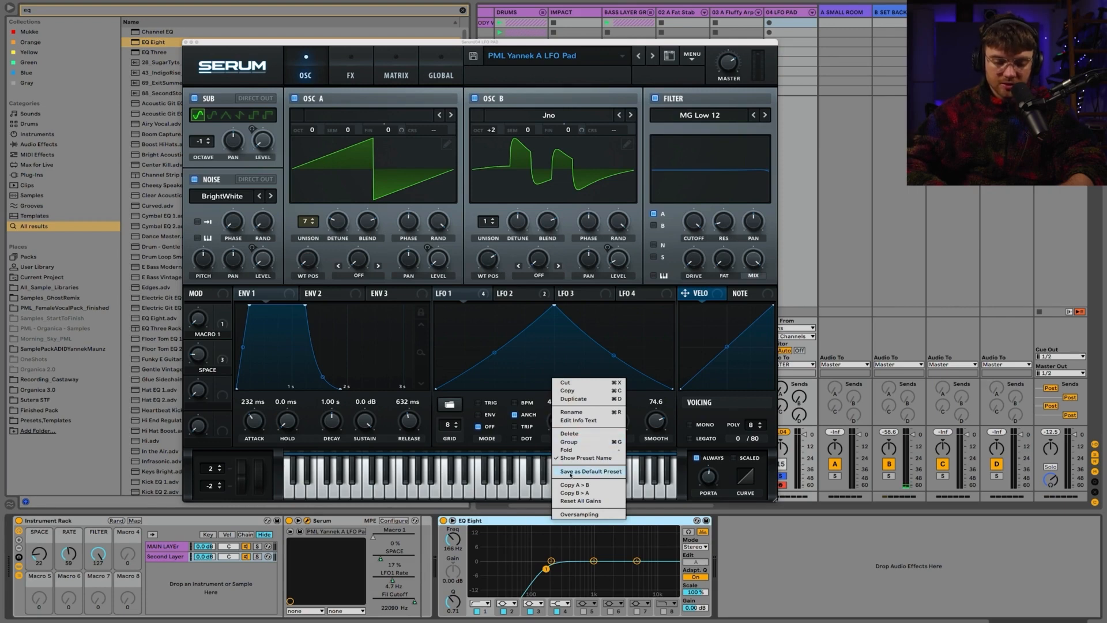
left_click(504, 525)
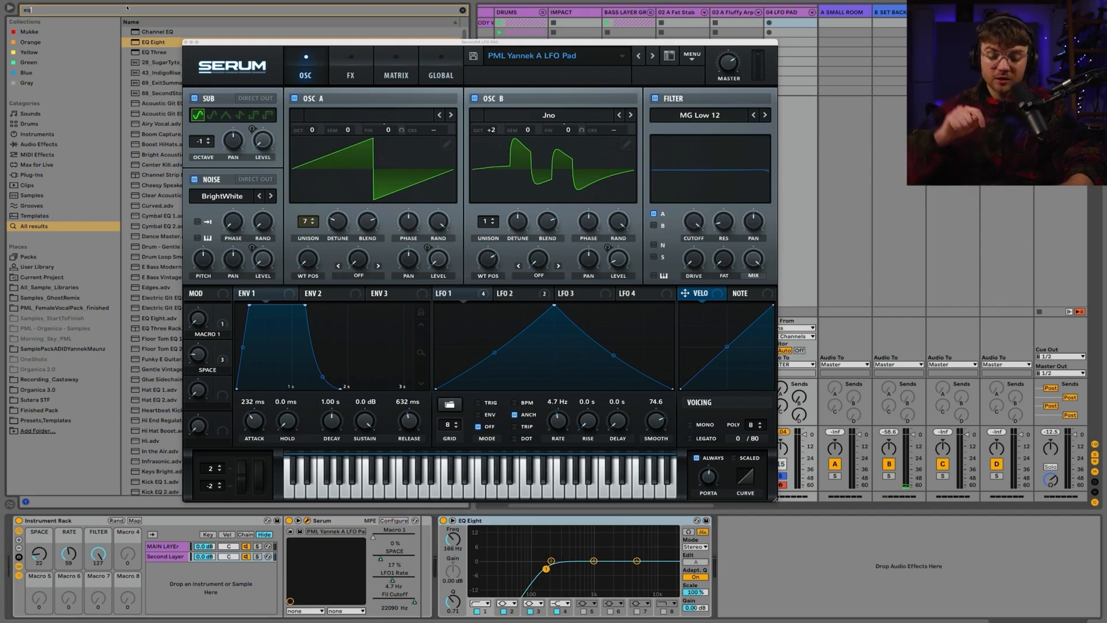
Add a Glue Compressor after EQ Eight and save its settings as the default preset
type("glue")
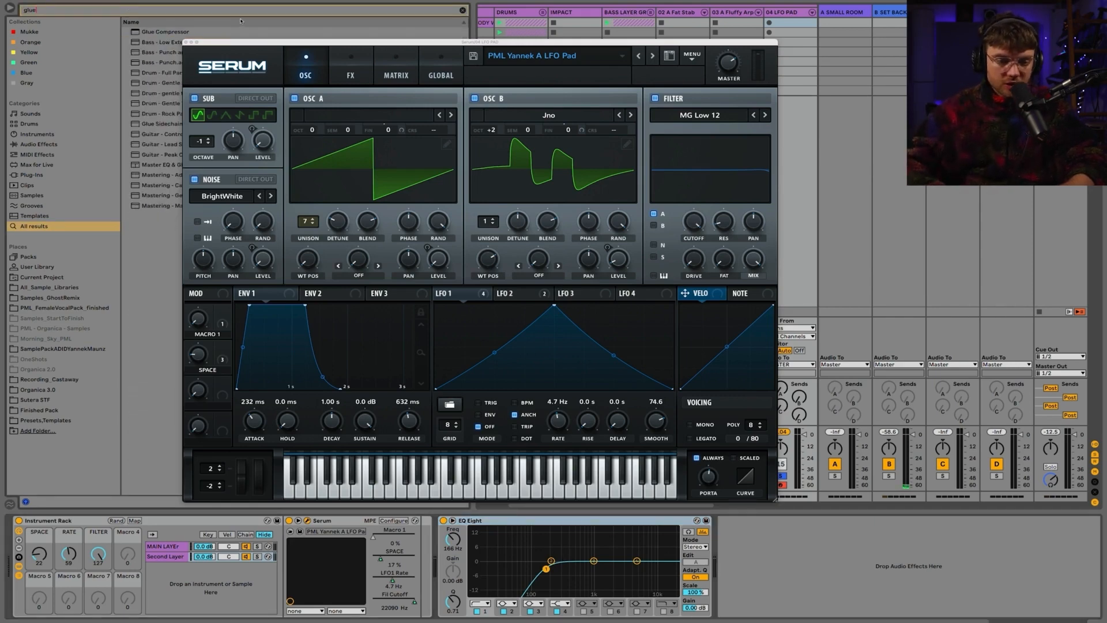
left_click(162, 33)
double_click(162, 33)
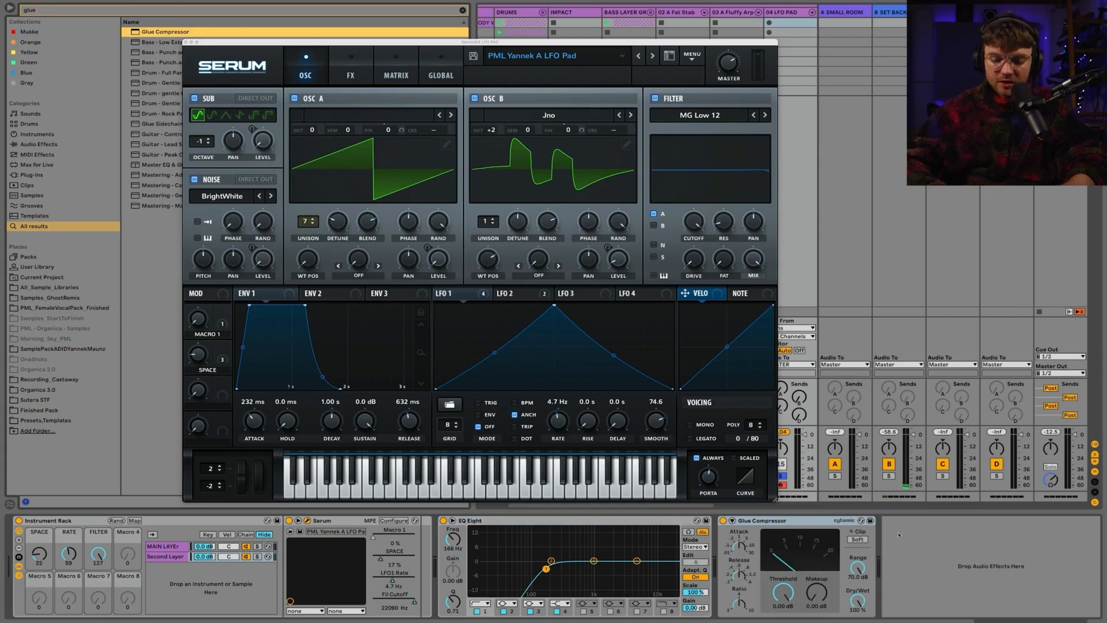
right_click(819, 520)
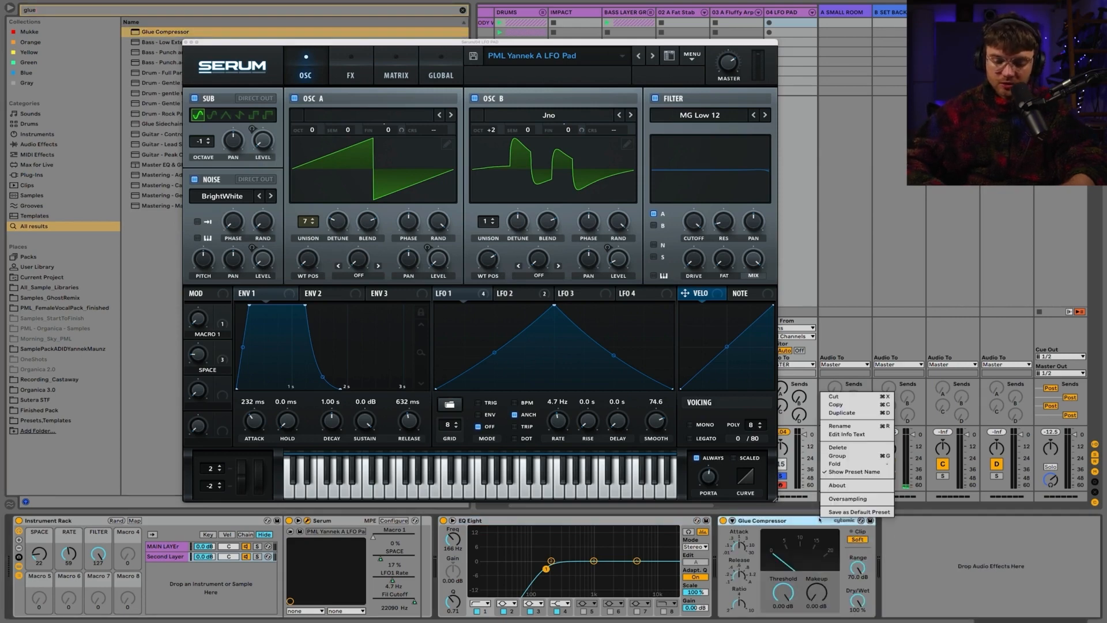
left_click(854, 512)
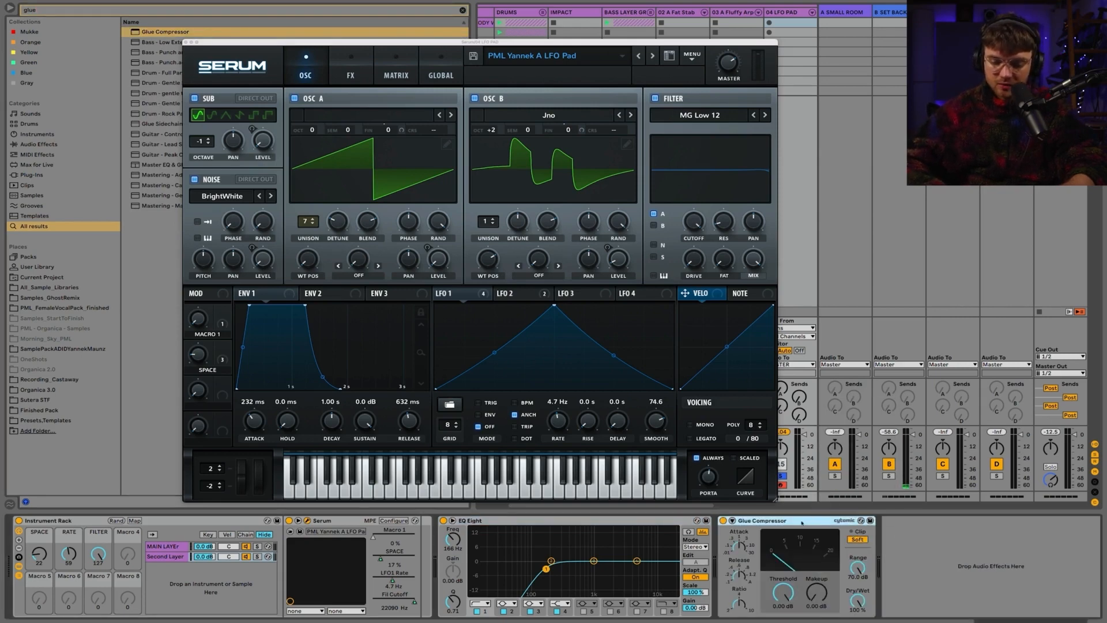
Try the Bass - Low Extender preset in place of the Glue Compressor and load the default Glue Compressor again
key("Delete")
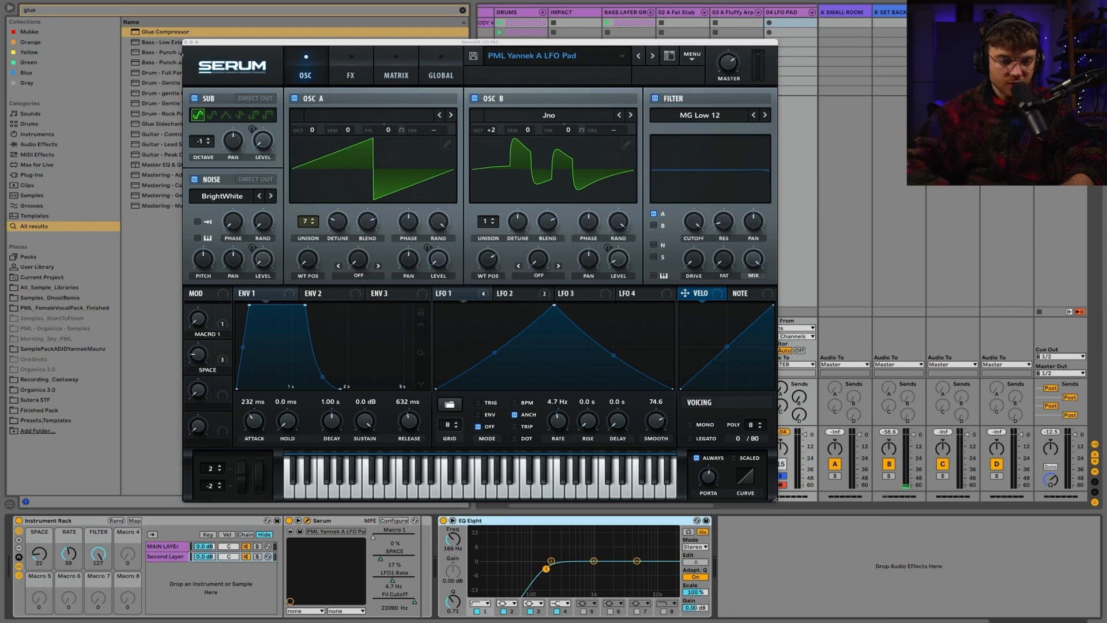
double_click(165, 42)
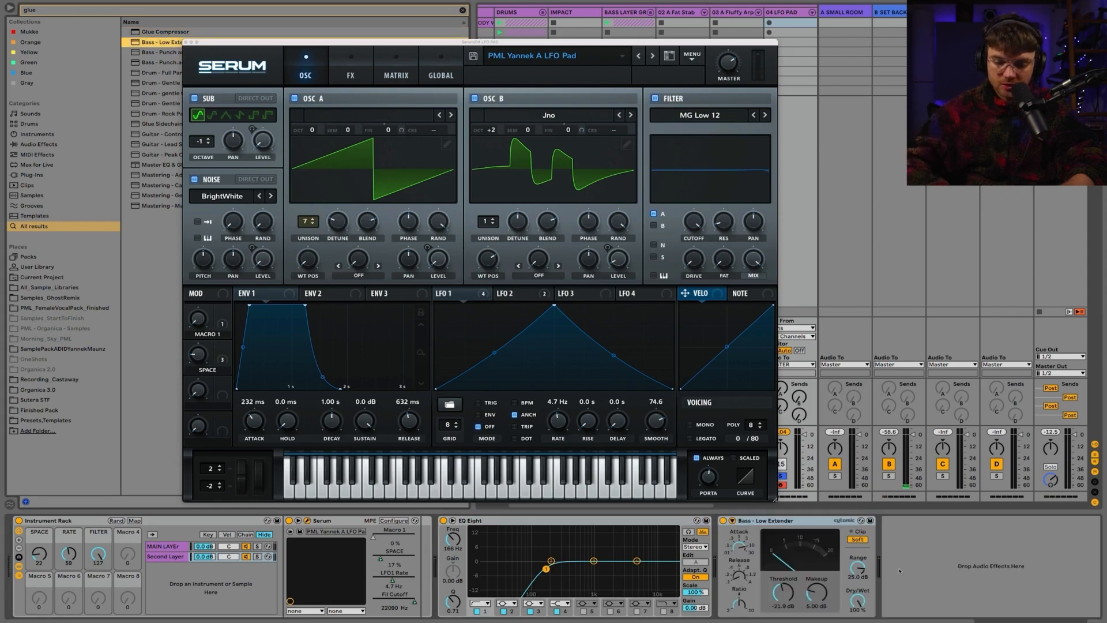
double_click(164, 31)
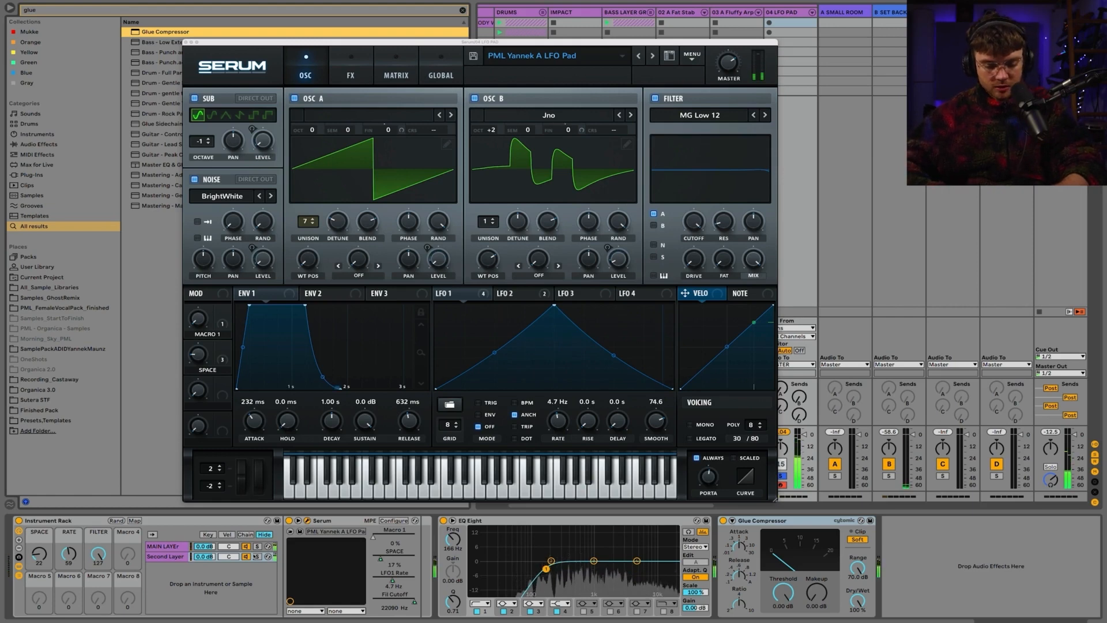
Move the Serum window aside and lower the rack's RATE macro to 40
left_click(158, 557)
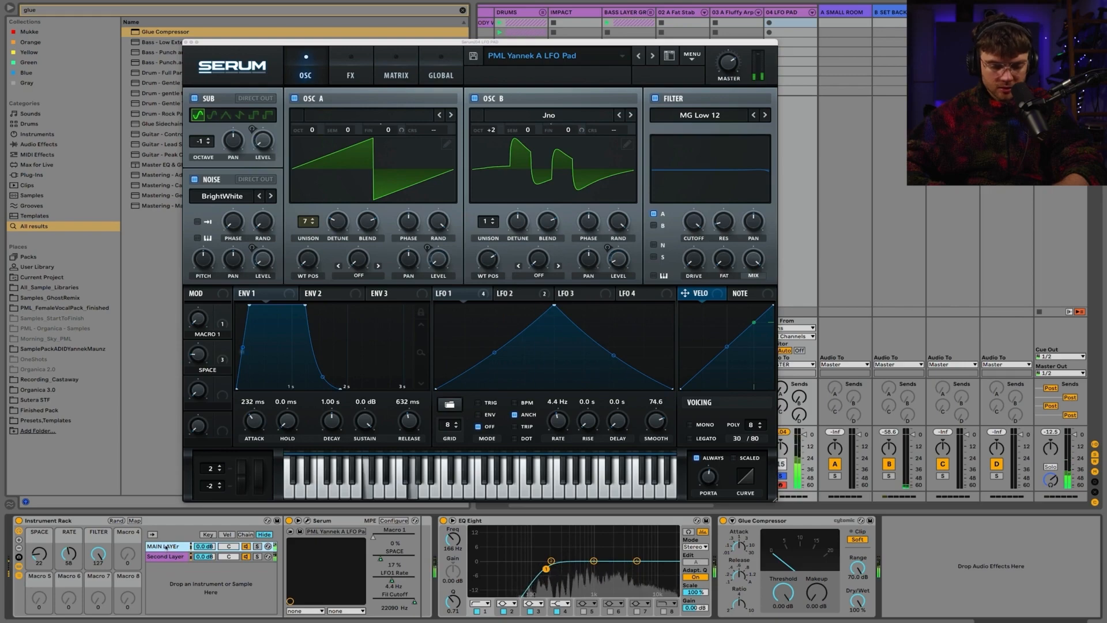
left_click_drag(478, 44, 432, 41)
left_click_drag(70, 555, 69, 565)
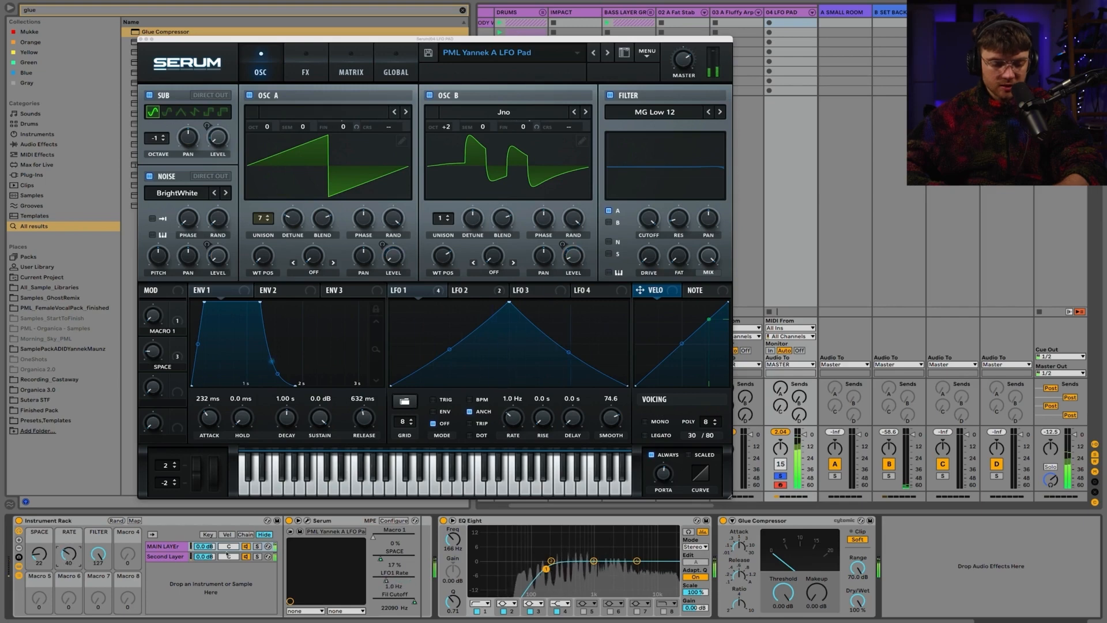
On the Second Layer chain, set Serum's OSC A to 1 unison voice and +1 octave
left_click(167, 557)
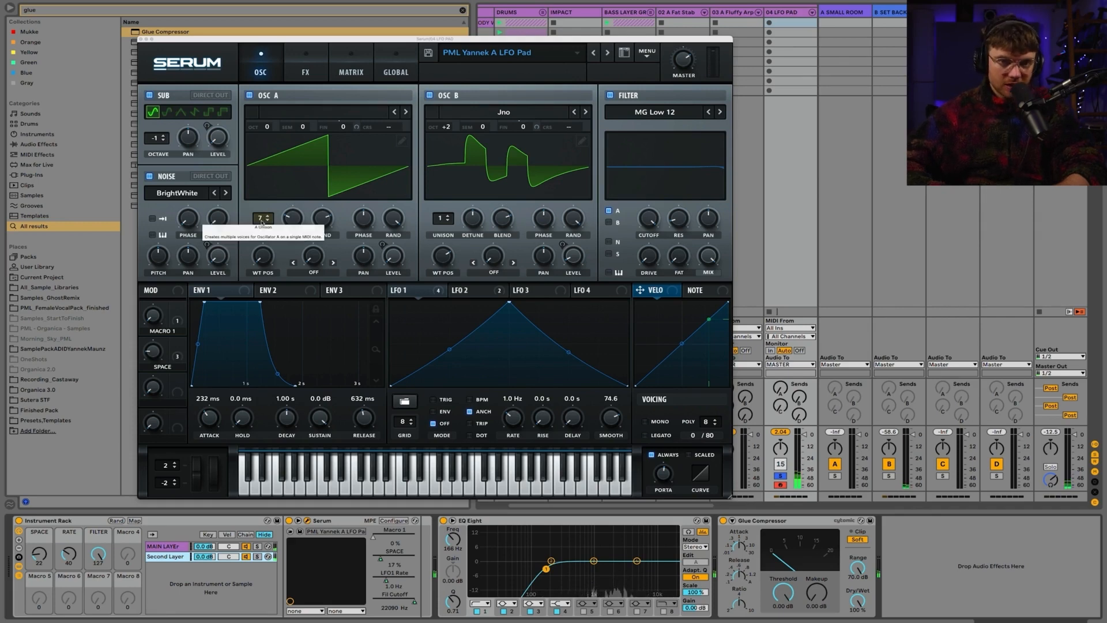
double_click(261, 222)
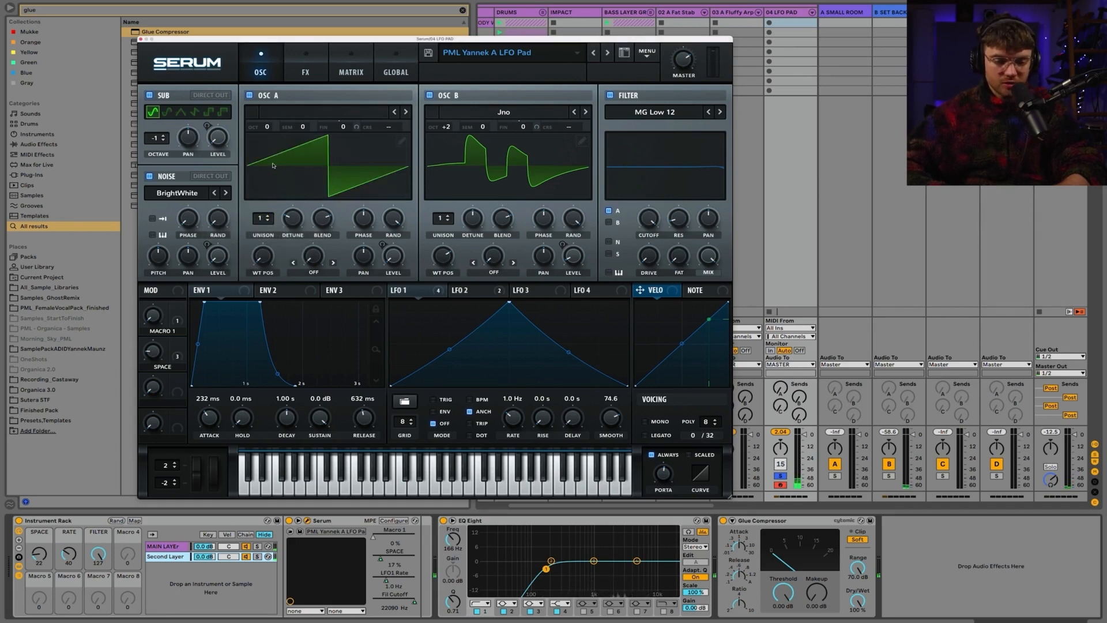
left_click_drag(268, 128, 268, 122)
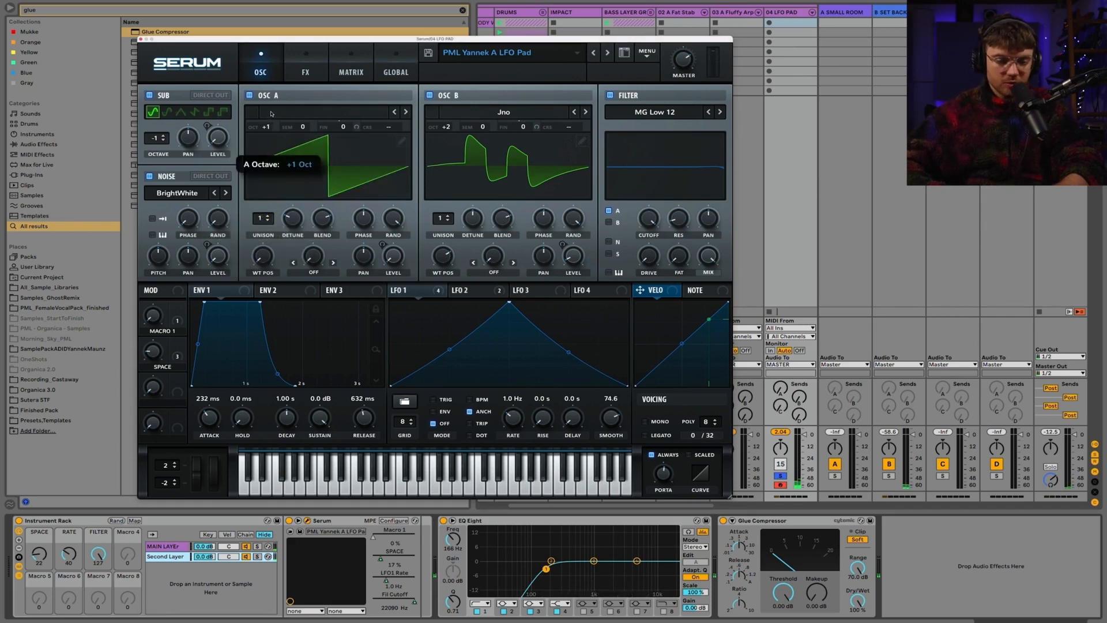
Load the Spectral wavetable Monster 3 [SL] into Serum's OSC B
left_click(471, 118)
mouse_move(470, 135)
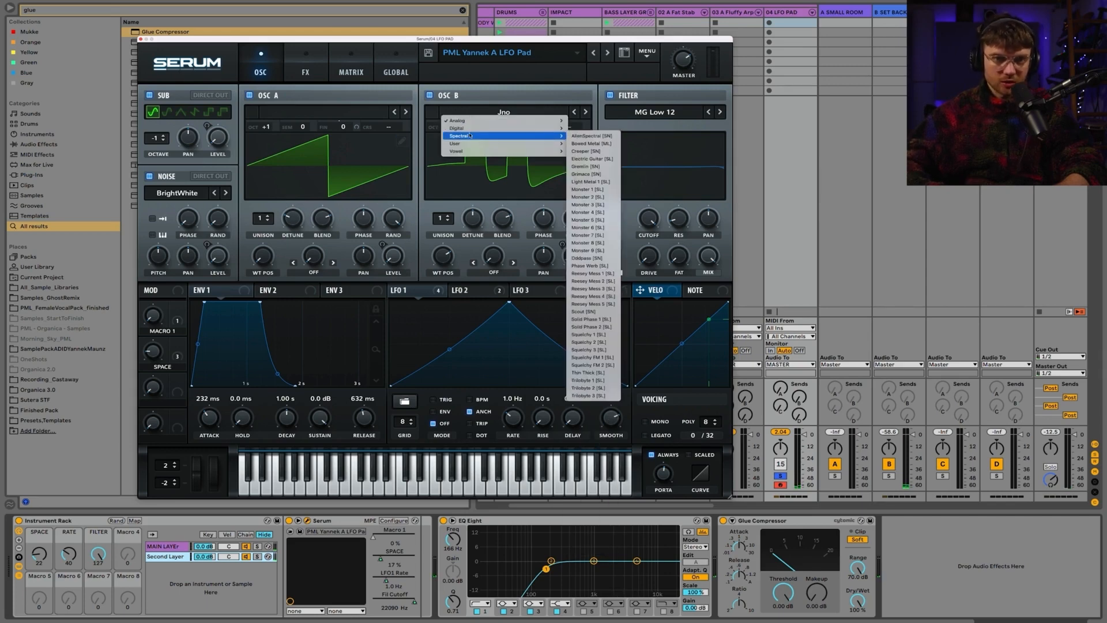
left_click(587, 204)
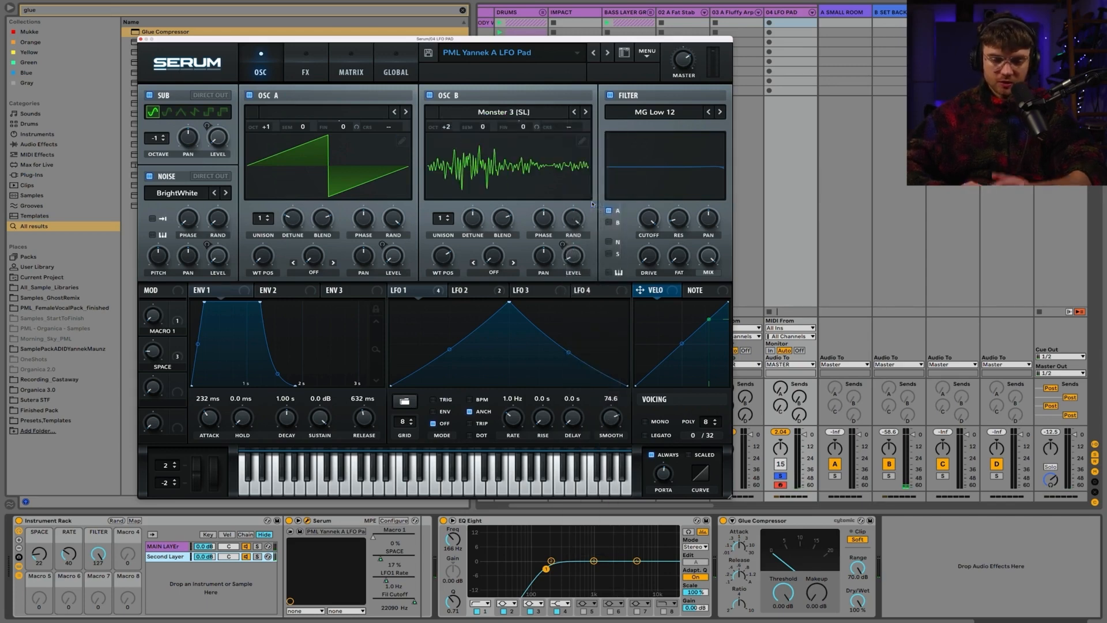
Open the list of Analog wavetables for Serum's OSC B
left_click(473, 116)
mouse_move(473, 132)
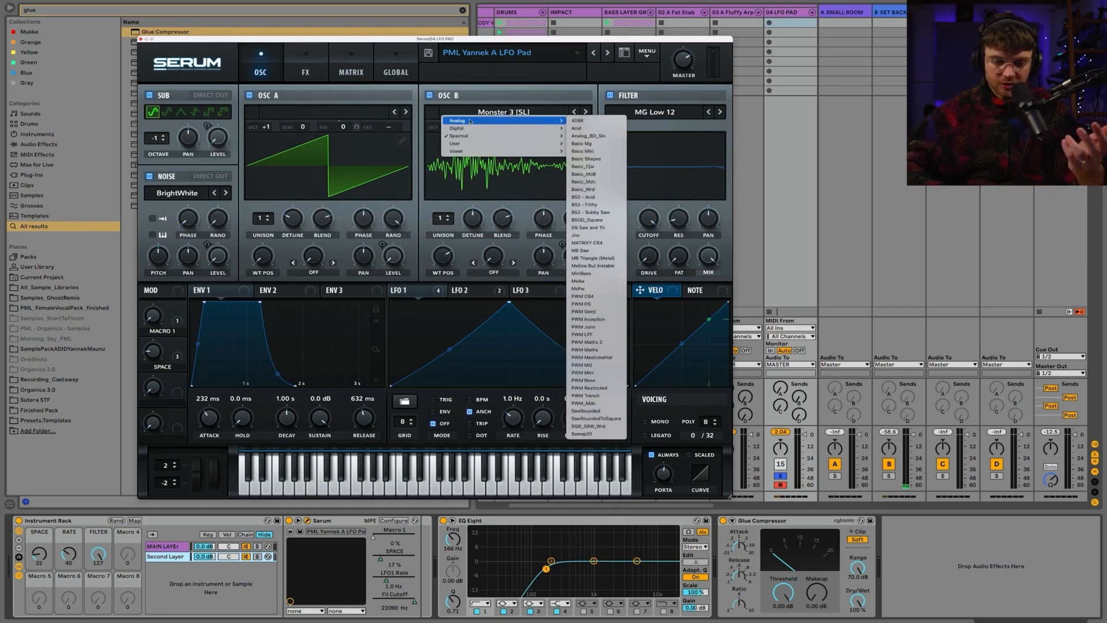
Load the Analog wavetable Basic_Wrd in oscillator B and raise the rack's RATE macro to 118
left_click(579, 184)
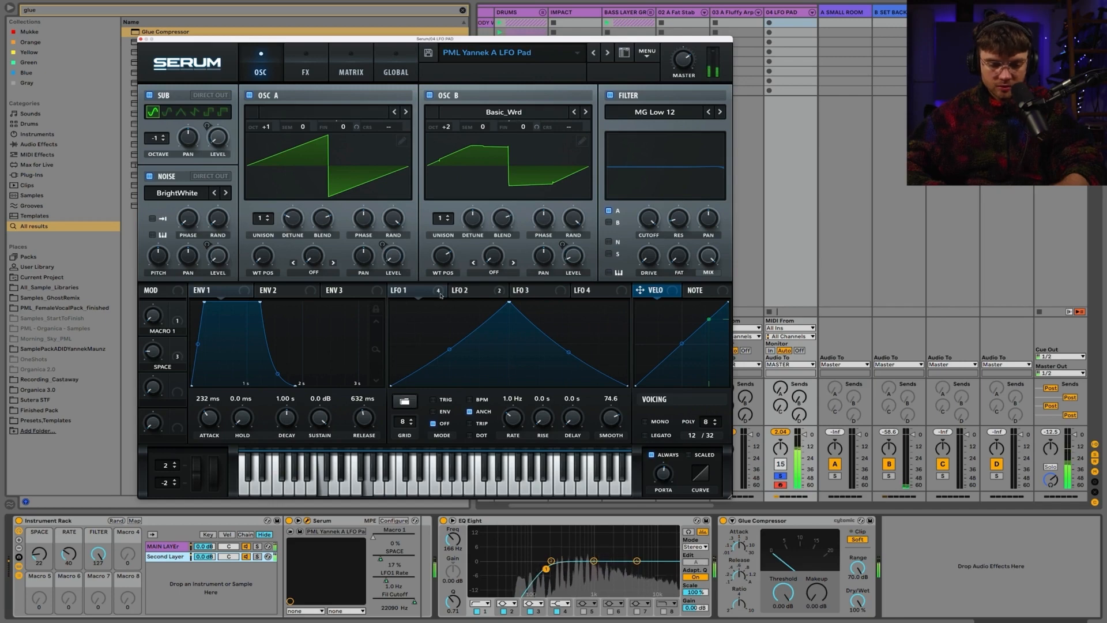
left_click(476, 288)
left_click(417, 292)
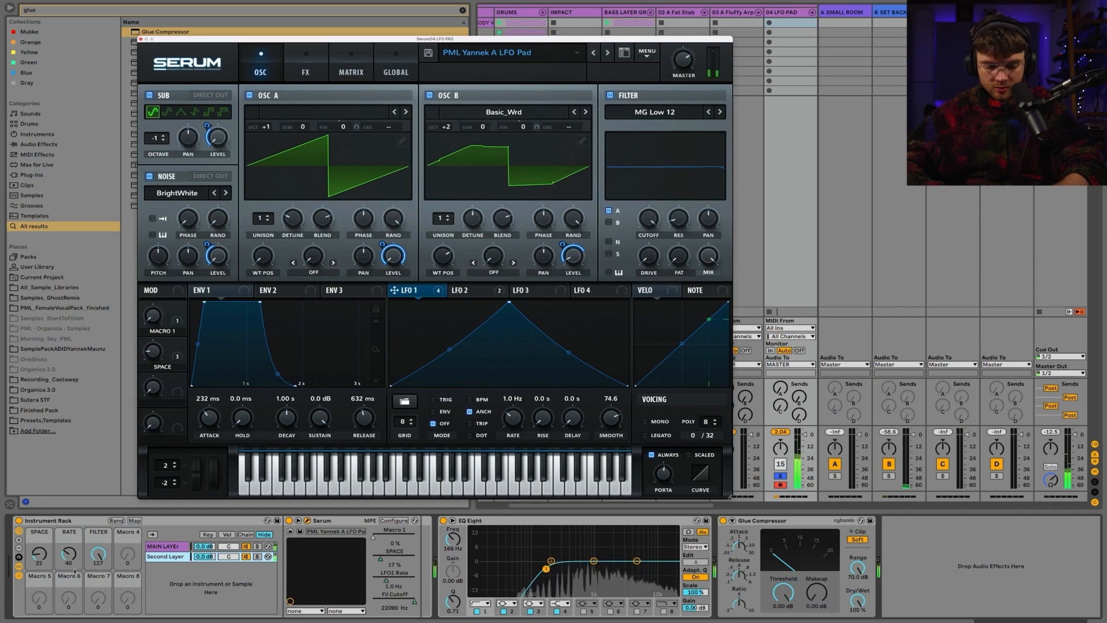
left_click_drag(69, 554, 69, 549)
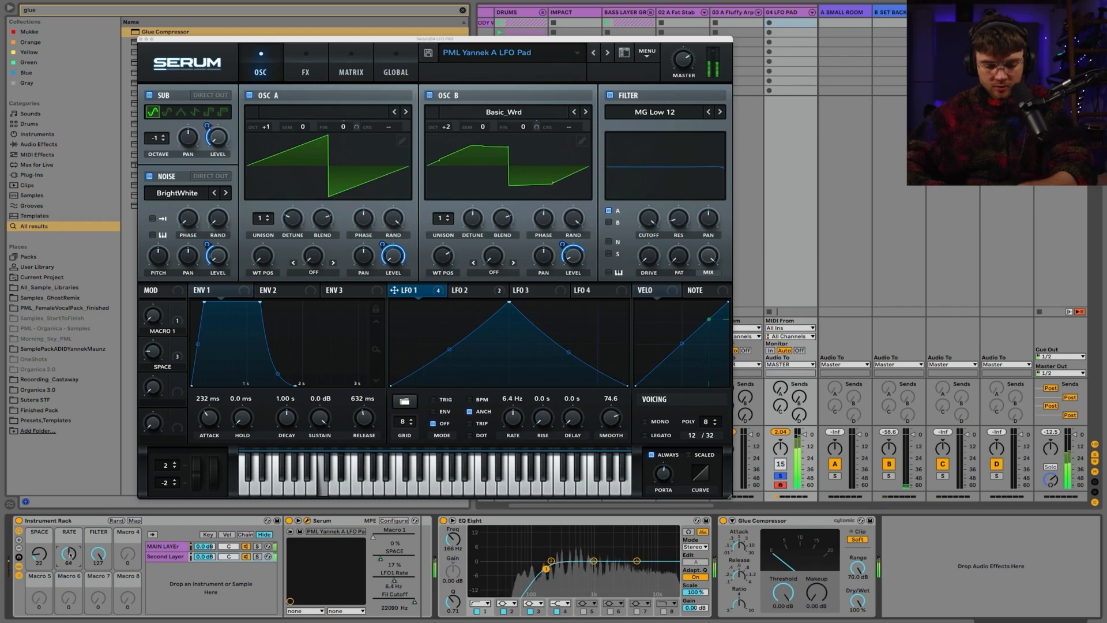
mouse_move(68, 554)
left_mouse_down()
mouse_move(68, 529)
mouse_move(73, 544)
left_mouse_up()
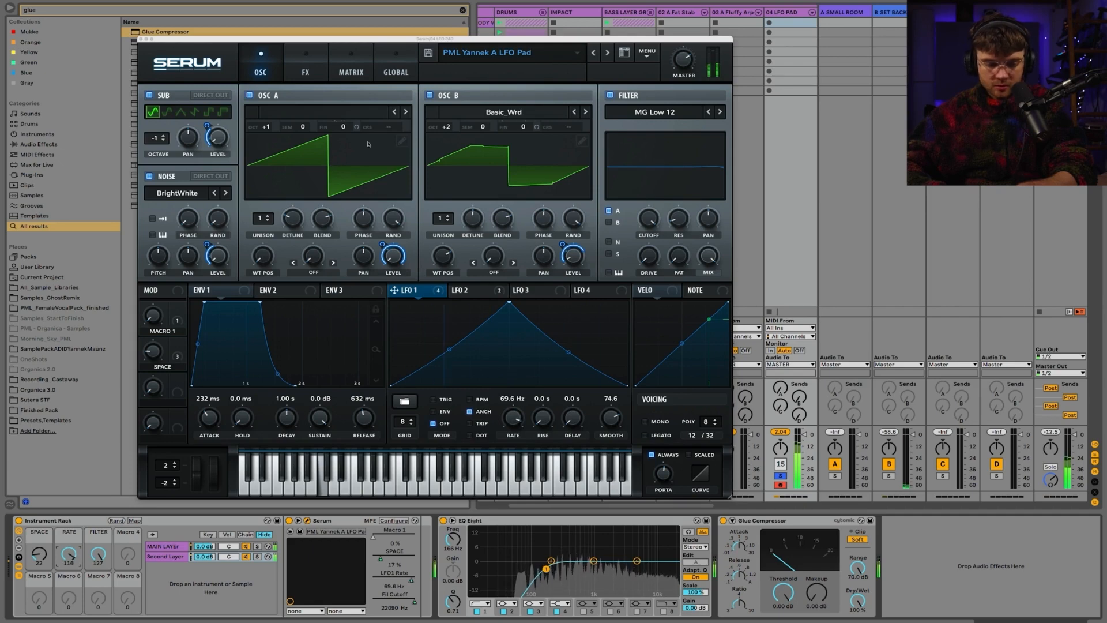
Turn off BPM sync for LFO 2
left_click(476, 296)
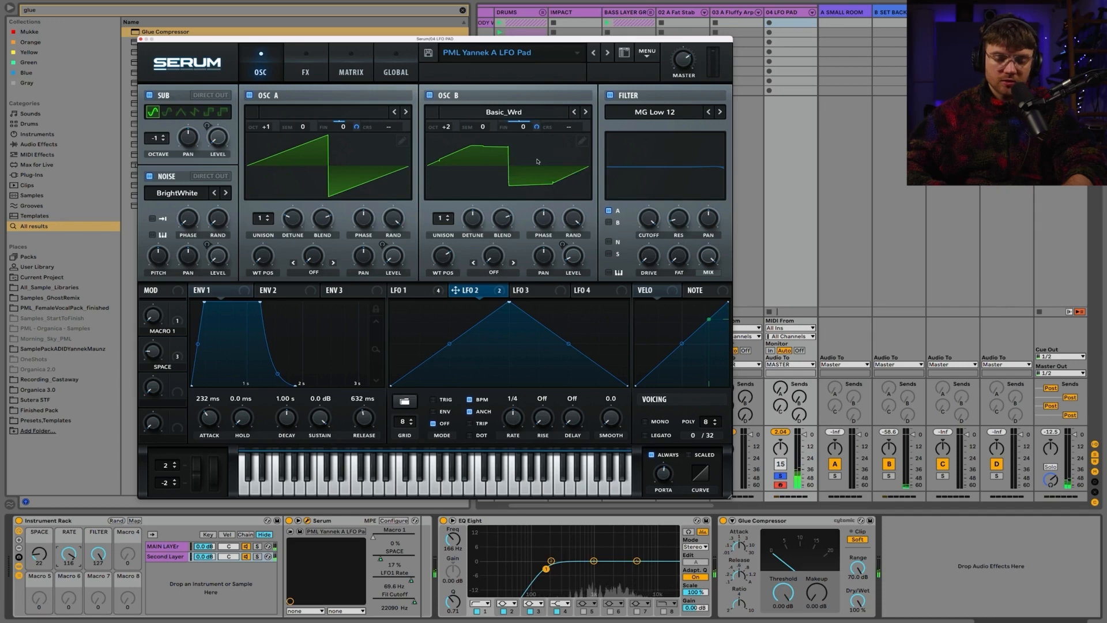
left_click(478, 399)
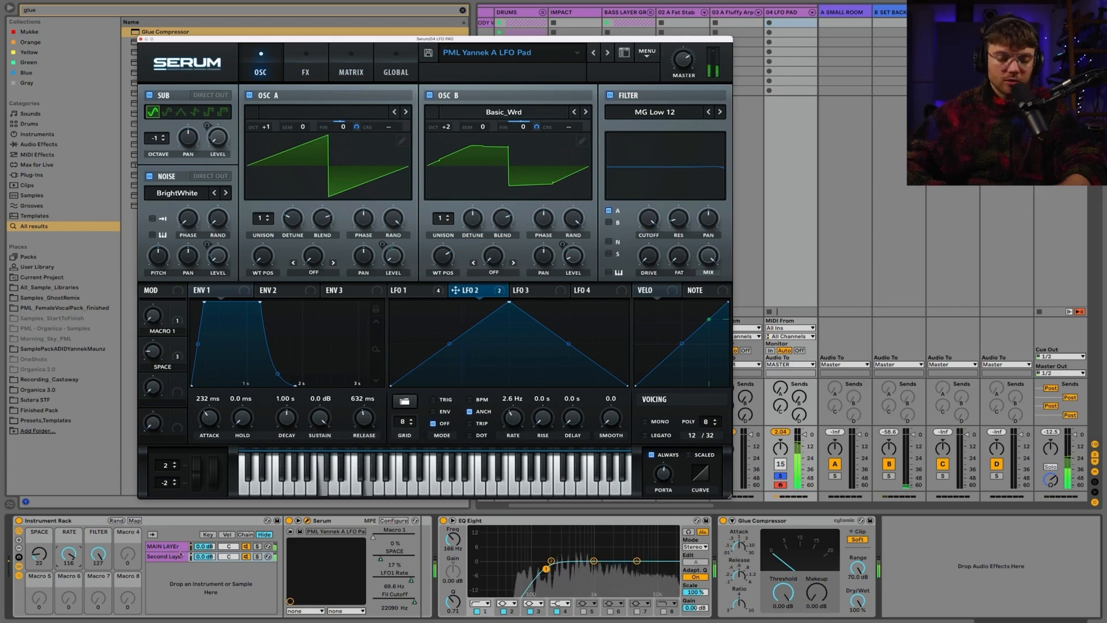
Lower the rack's RATE macro to 66 and bend both slopes of LFO 1's shape slightly upward
left_click(427, 293)
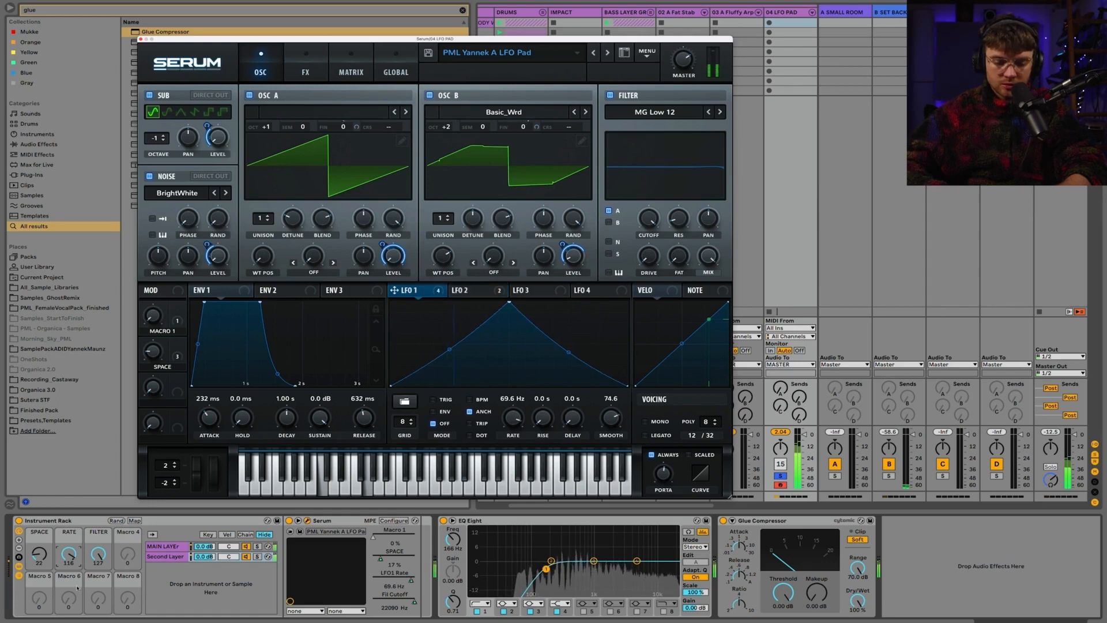
left_click_drag(69, 554, 68, 583)
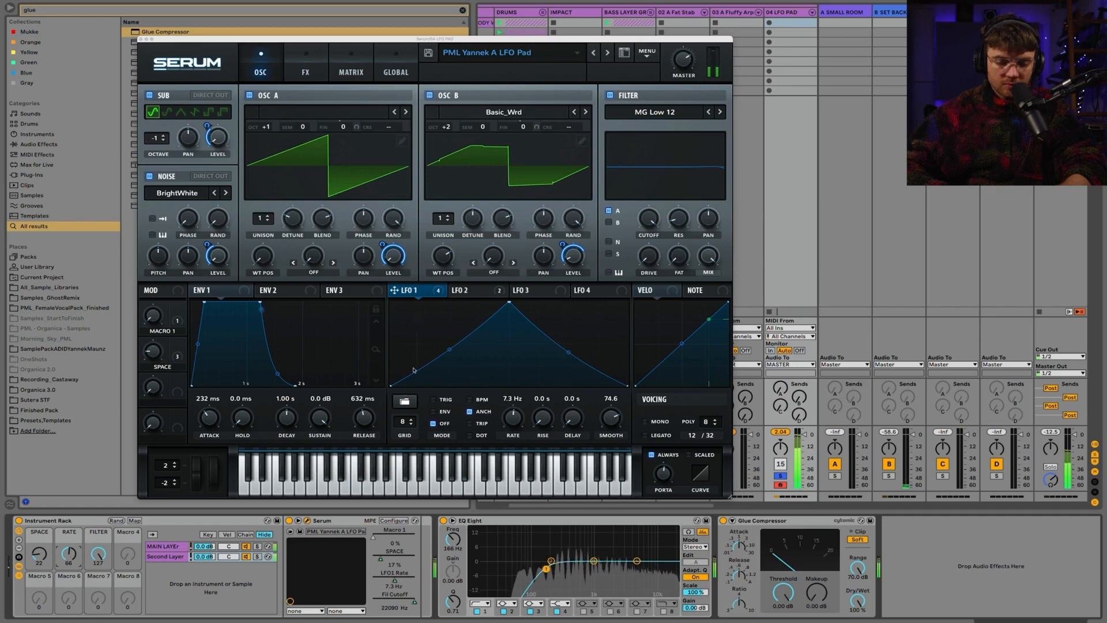
left_click_drag(449, 350, 450, 339)
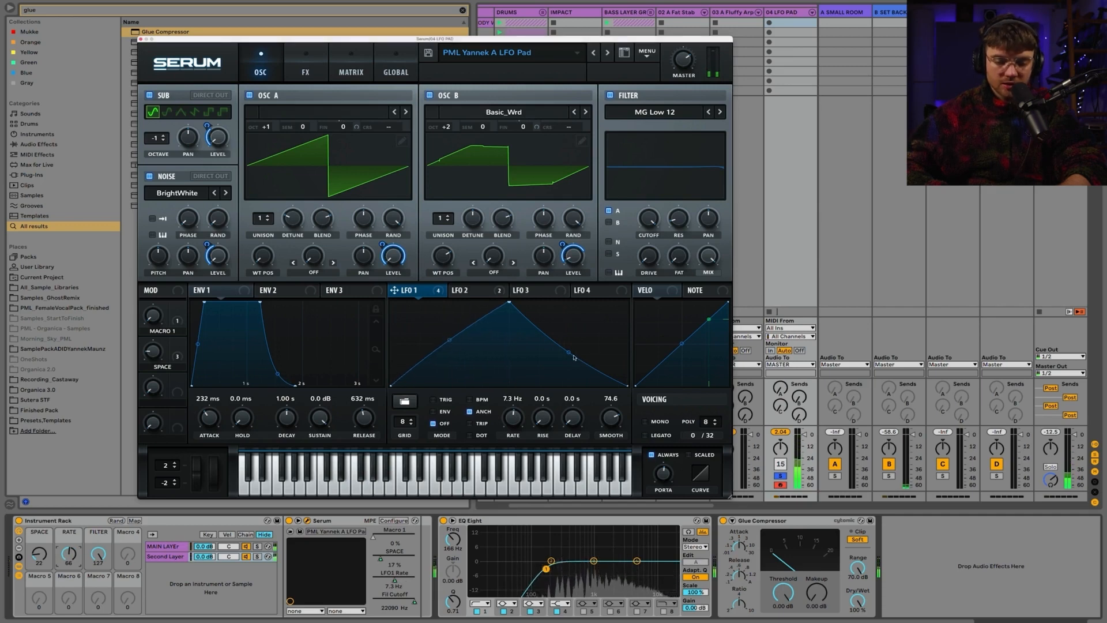
left_click_drag(568, 351, 568, 346)
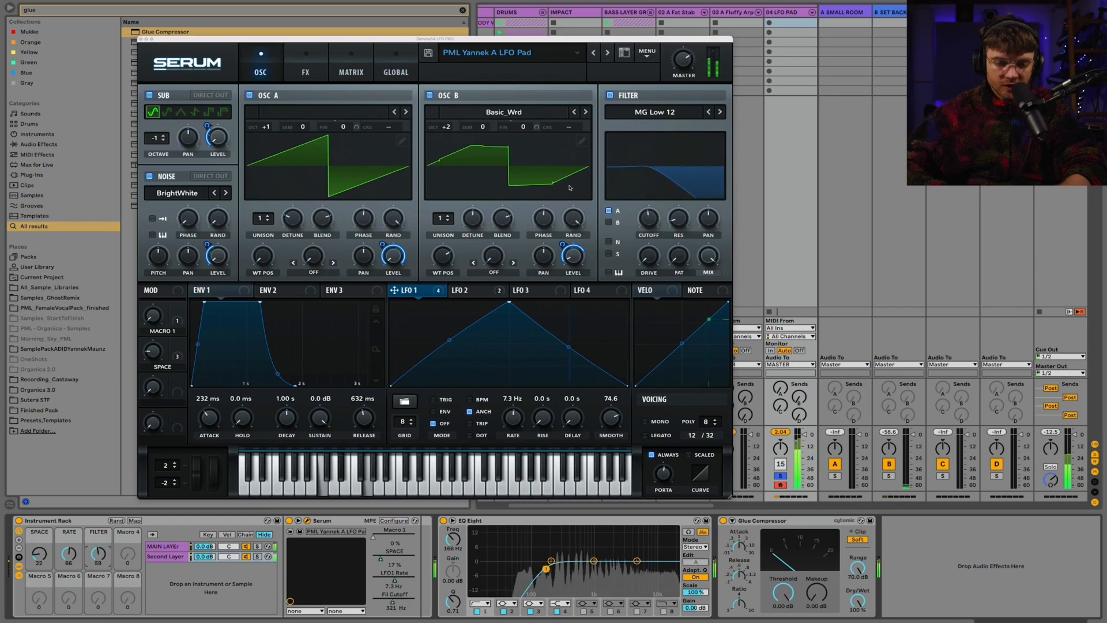
Change the filter type to MG Low 6 and turn off the noise oscillator
left_click(709, 112)
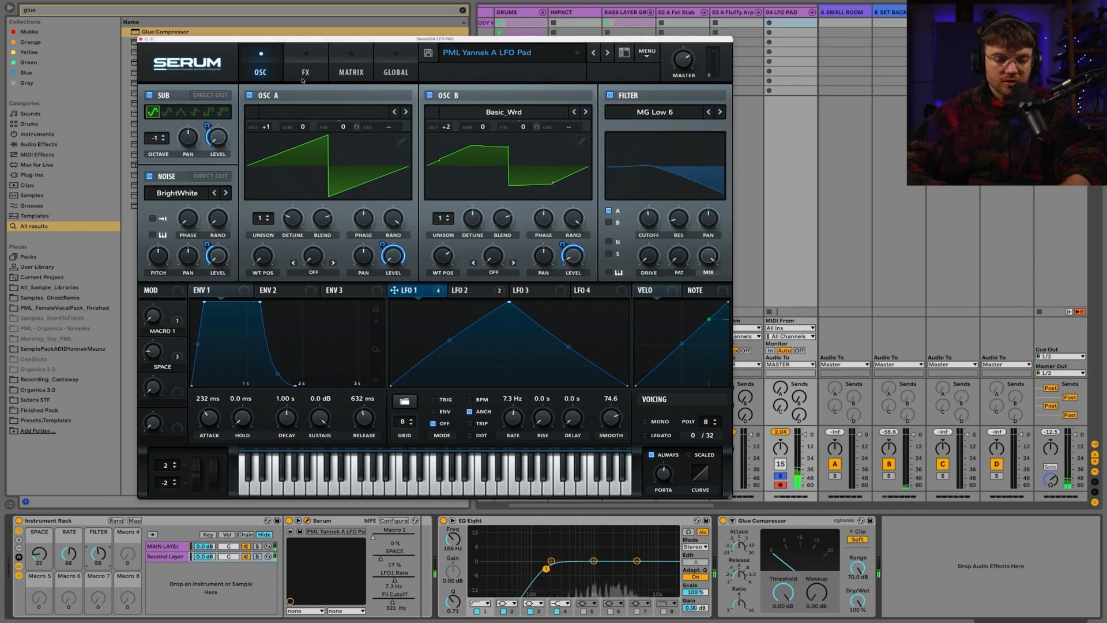
left_click(150, 176)
Disable the chorus in the synth's effects rack
left_click(301, 73)
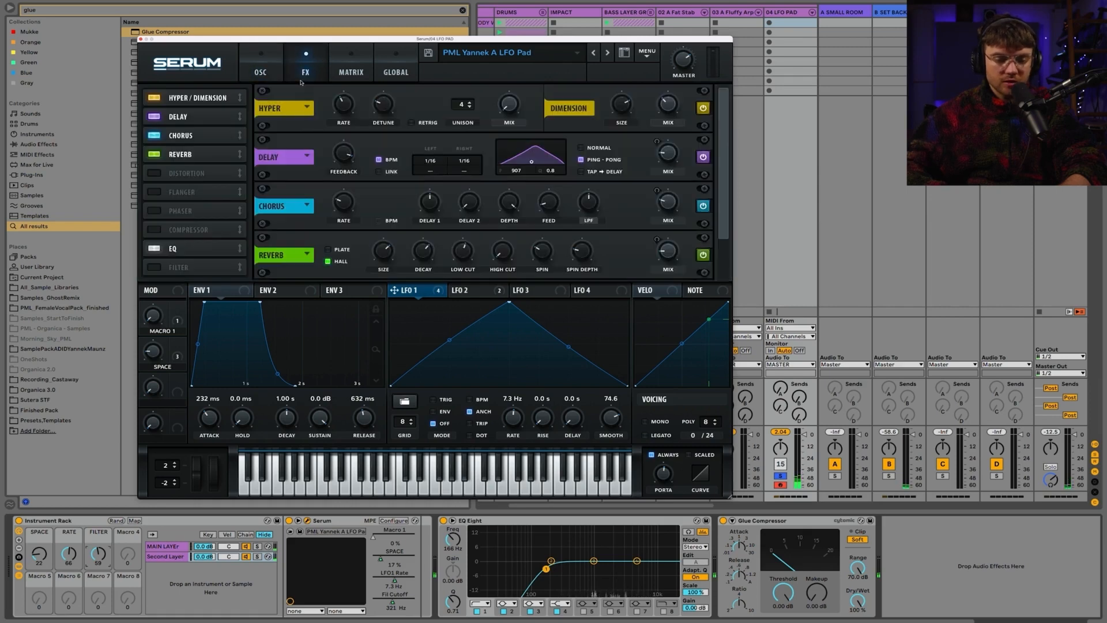
left_click(153, 136)
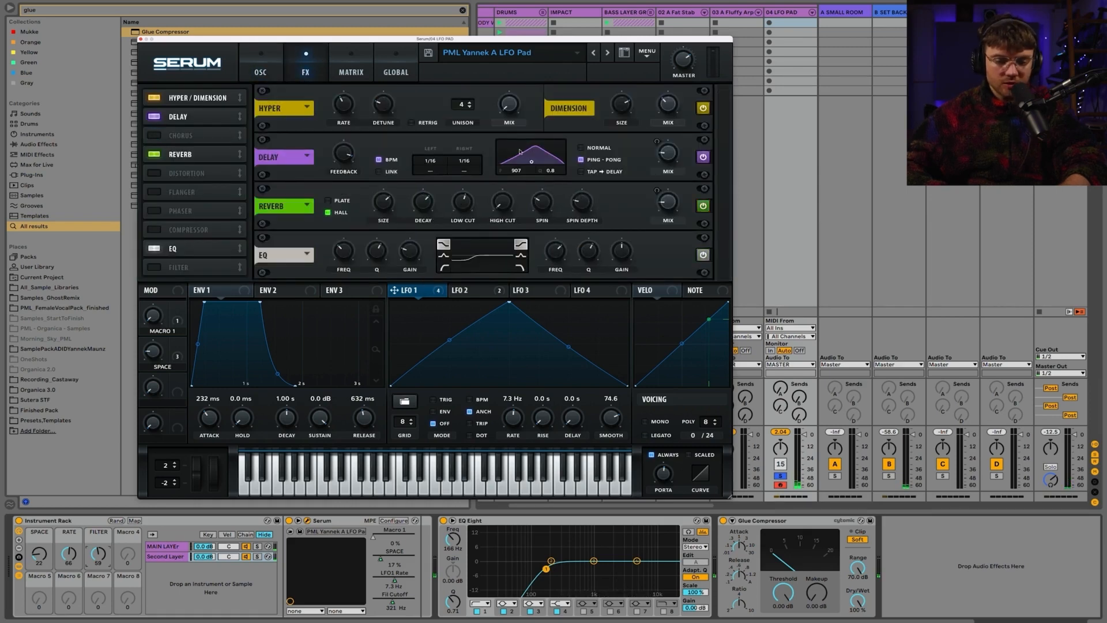
Switch the reverb to Plate and set the delay's left and right times to 1/4
left_click_drag(431, 210, 463, 216)
left_click(328, 200)
left_click_drag(431, 171, 463, 148)
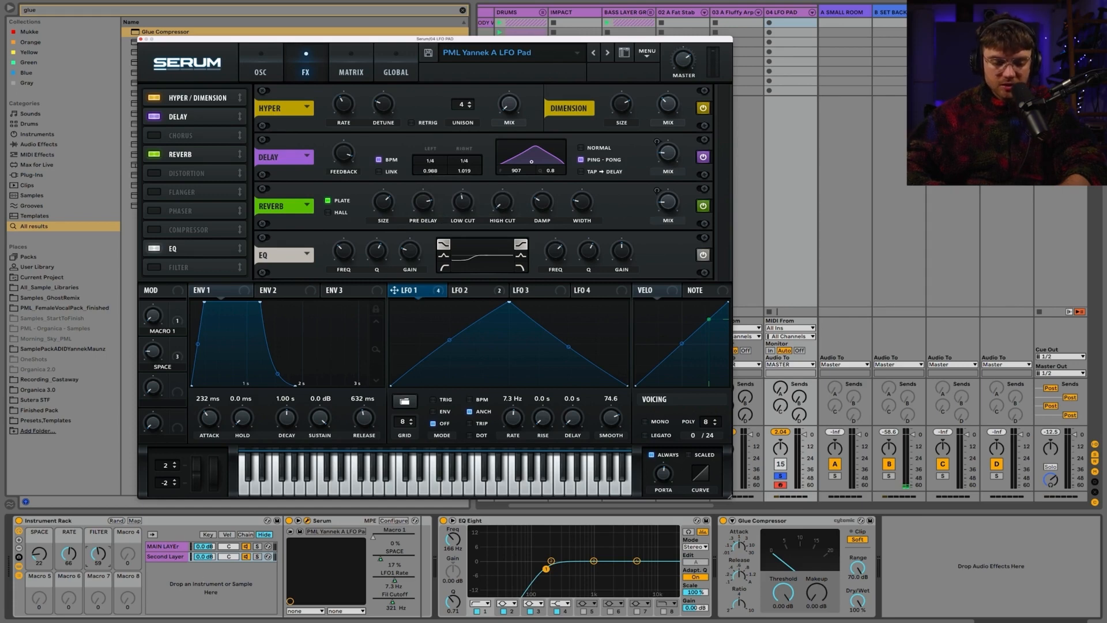
Adjust the rack macros while playing, settling on SPACE 0, RATE 53 and FILTER 124
left_click_drag(86, 552, 39, 549)
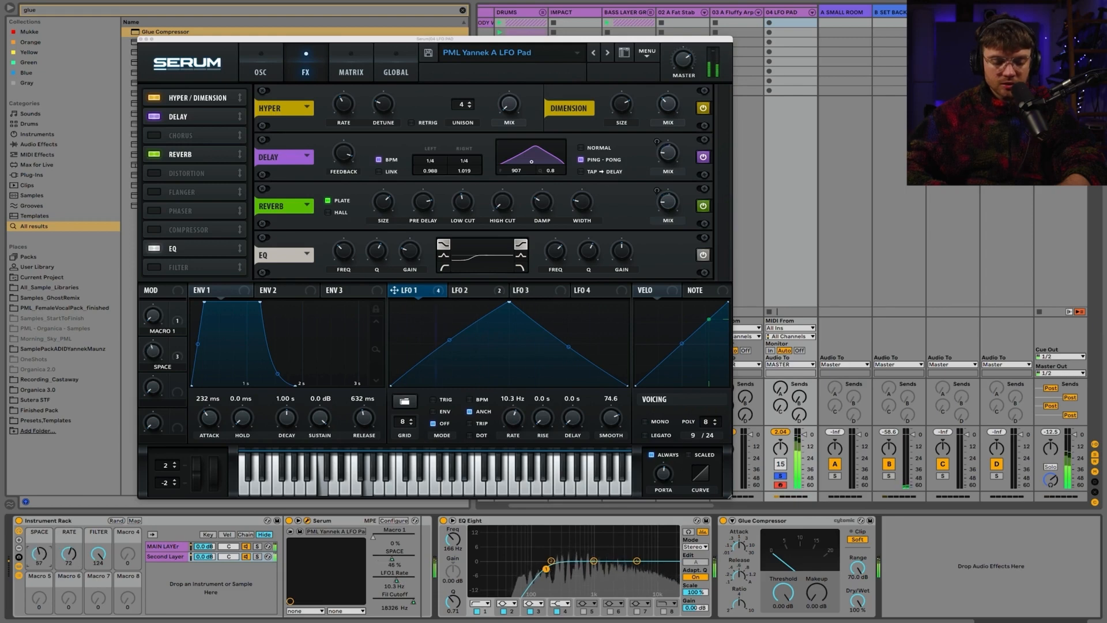
mouse_move(68, 553)
left_mouse_down()
mouse_move(68, 528)
mouse_move(39, 555)
mouse_move(69, 565)
left_mouse_up()
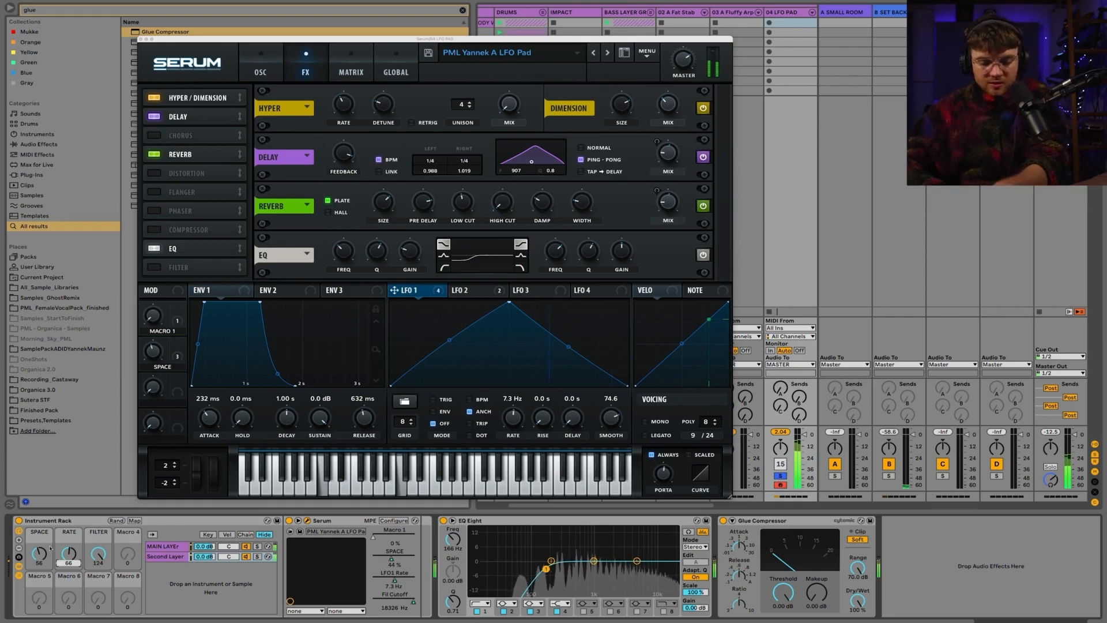
mouse_move(68, 553)
left_mouse_down()
mouse_move(69, 526)
mouse_move(40, 587)
mouse_move(68, 559)
left_mouse_up()
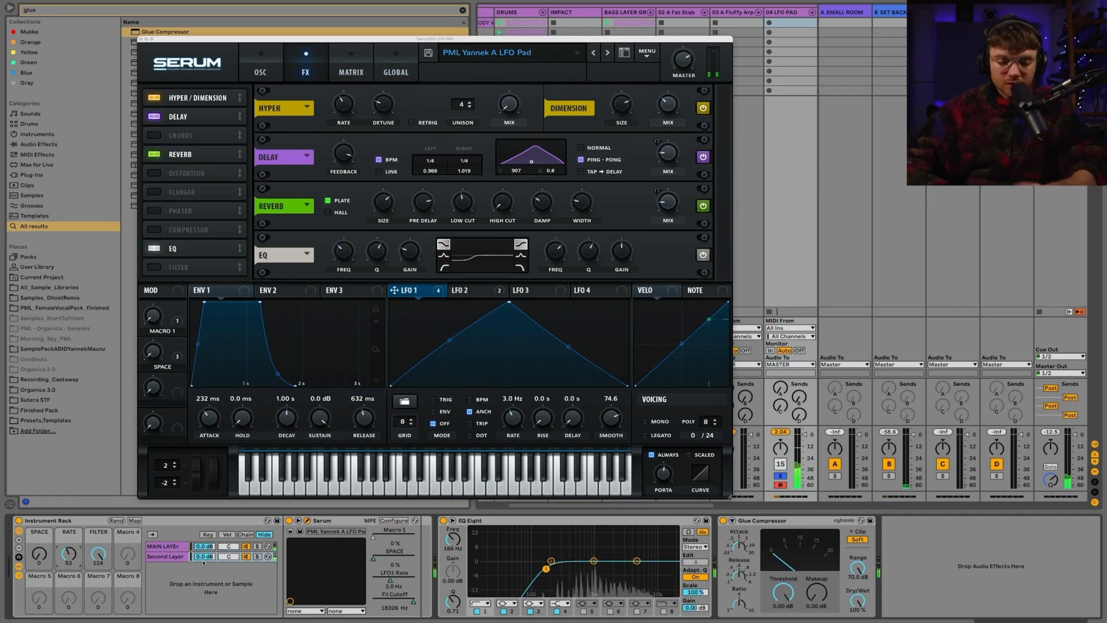
Duplicate the Second Layer chain in the Instrument Rack and rename the copy Third Layer
left_click(166, 557)
key("ctrl+d")
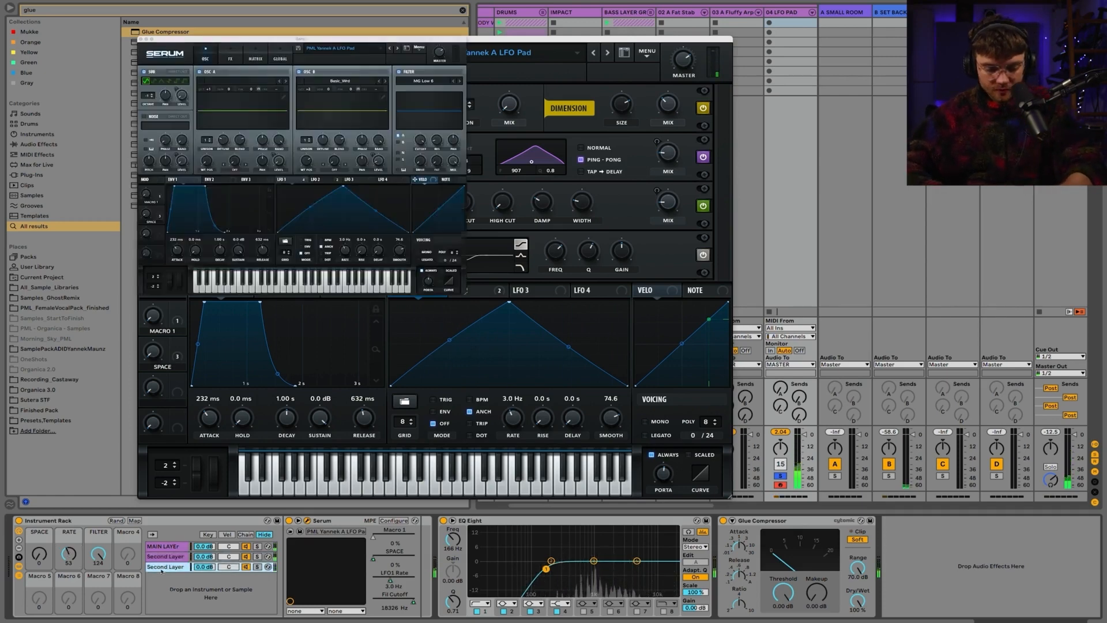
key("ctrl+r")
type("Th")
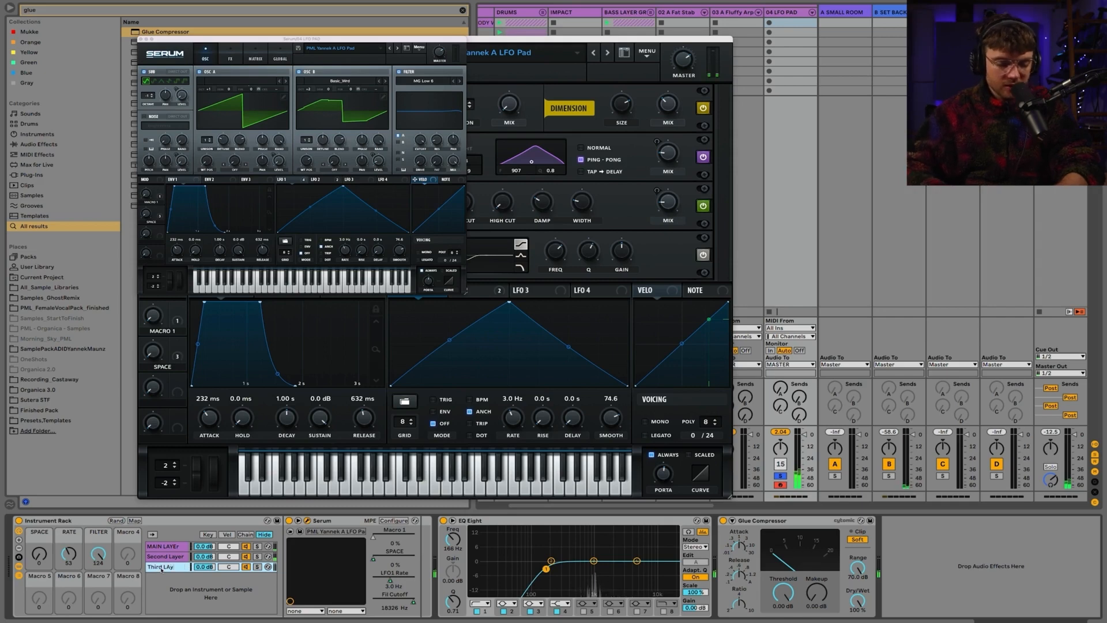
type("ird Layer")
key("Return")
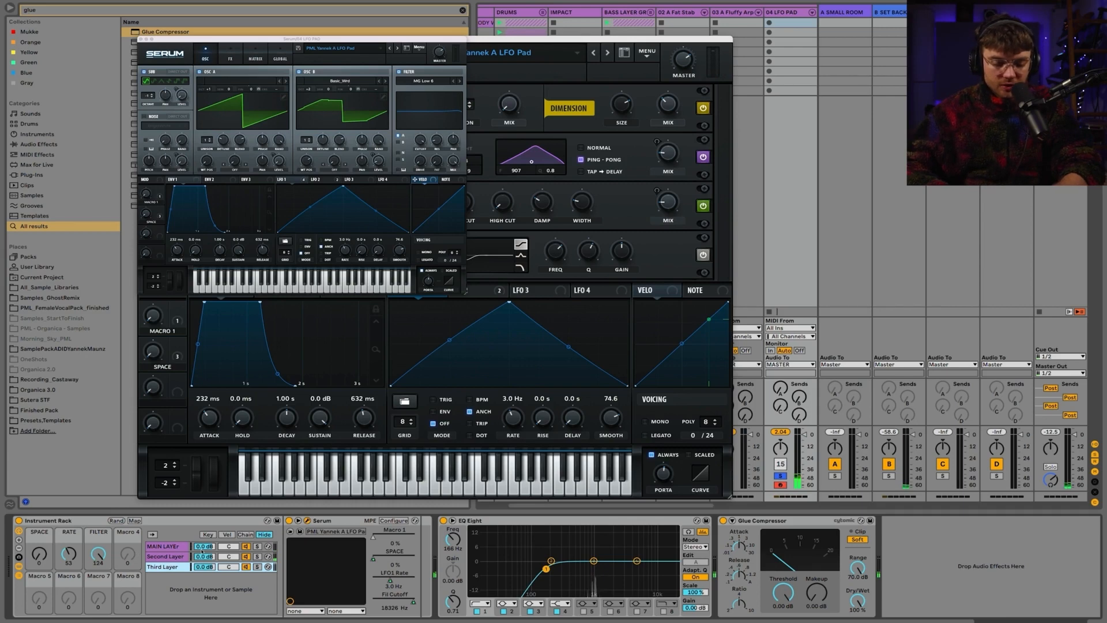
Solo the Third Layer chain, leaving the Main and Second Layer chains out of the audition
left_click(246, 556)
left_click(246, 546)
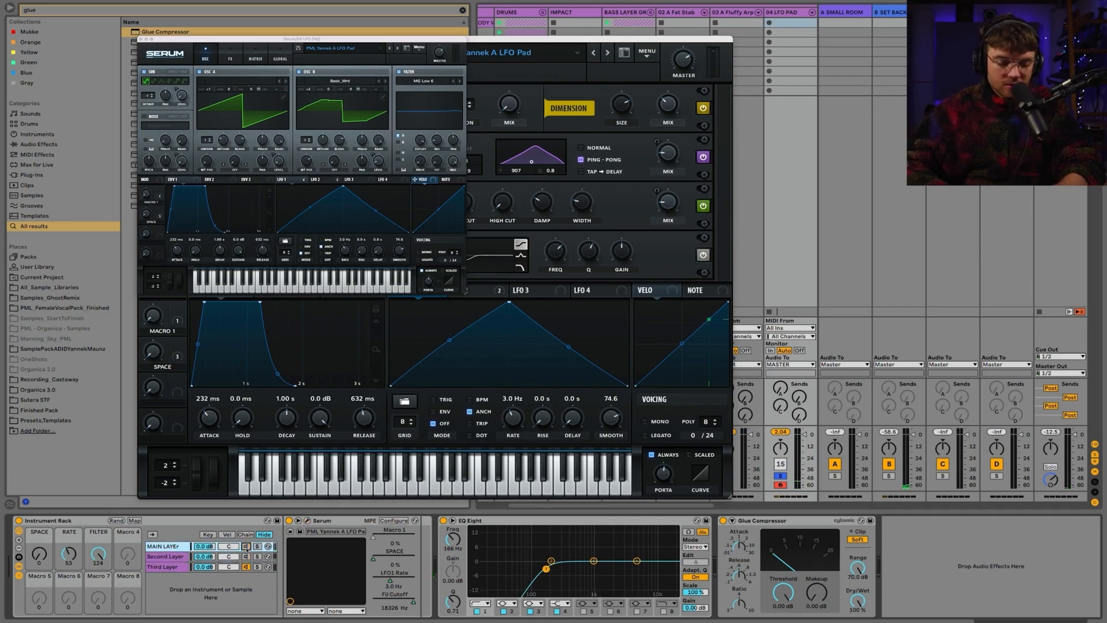
left_click(246, 557)
left_click(246, 546)
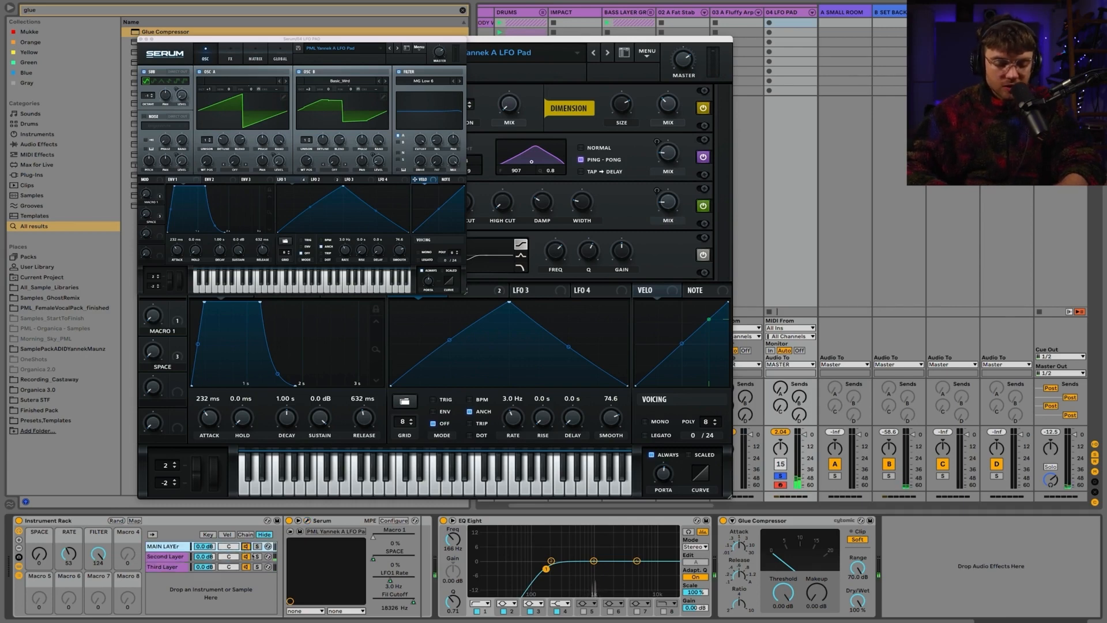
left_click(258, 567)
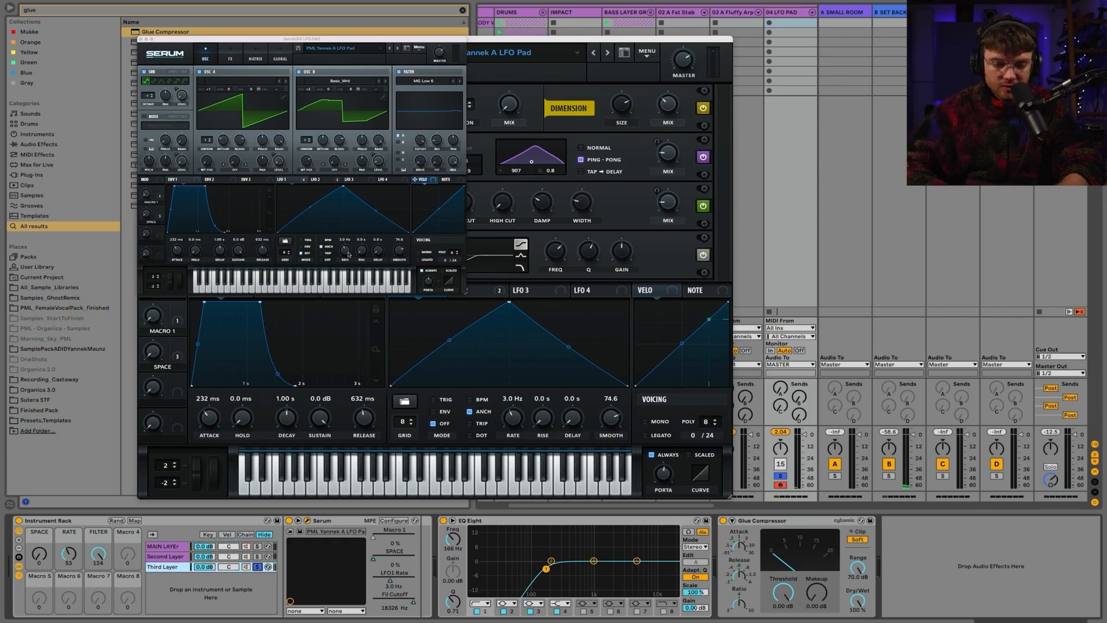
Close the second layer's Serum window, then enlarge and reposition the third layer's Serum window
left_click(146, 37)
left_click_drag(462, 293, 804, 556)
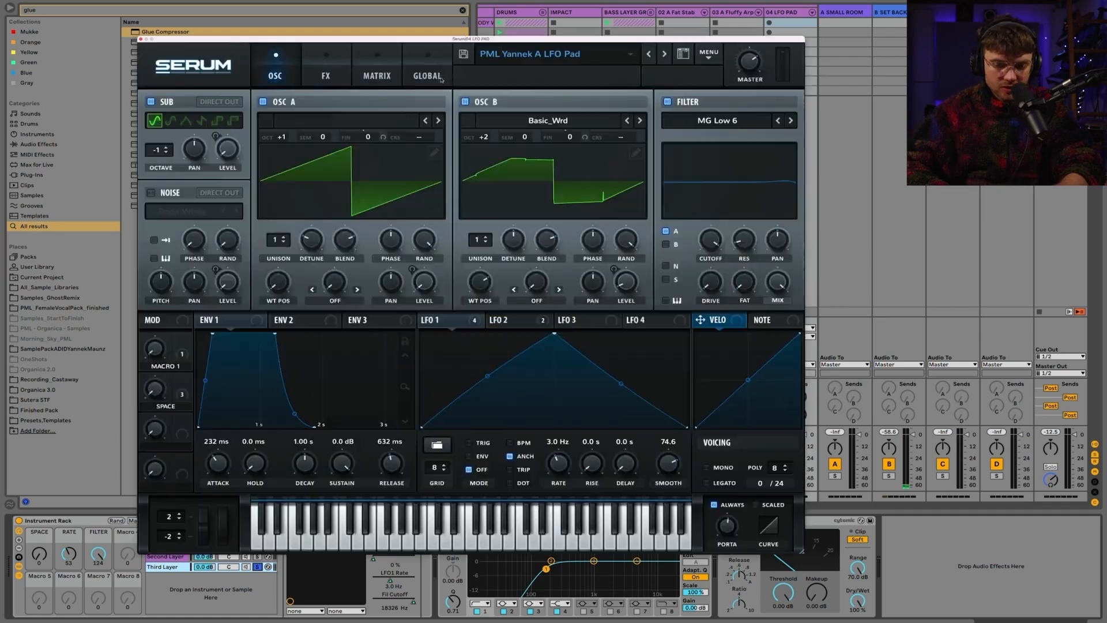
left_click_drag(576, 39, 627, 8)
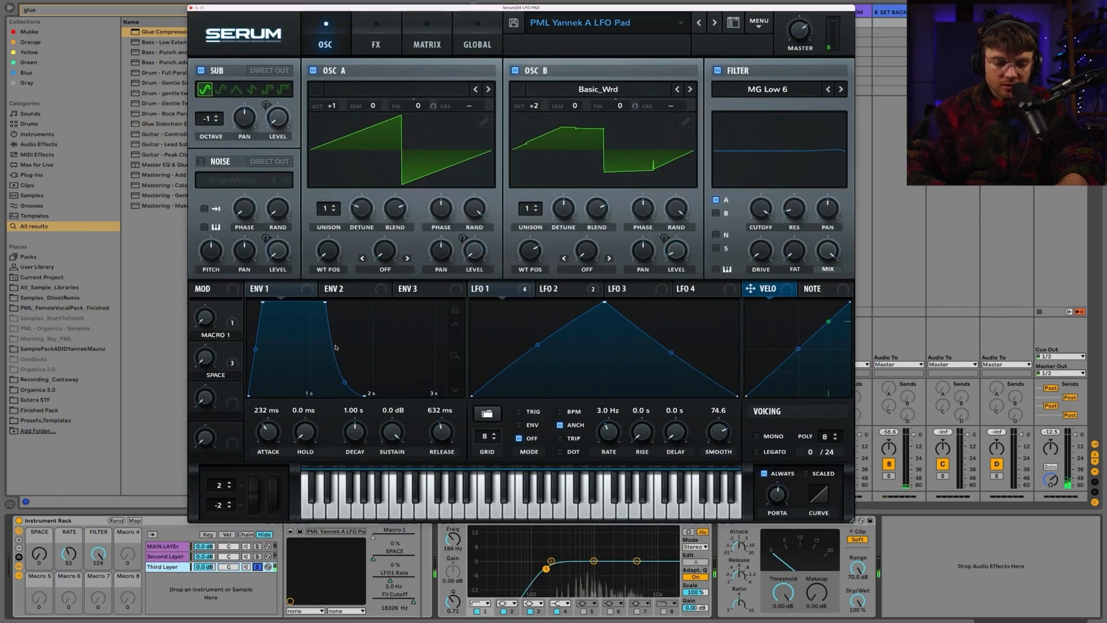
Load the MB Saw wavetable in oscillator A and lower its octave to -1
left_click(352, 90)
left_click_drag(369, 120, 332, 127)
mouse_move(351, 98)
left_click(487, 227)
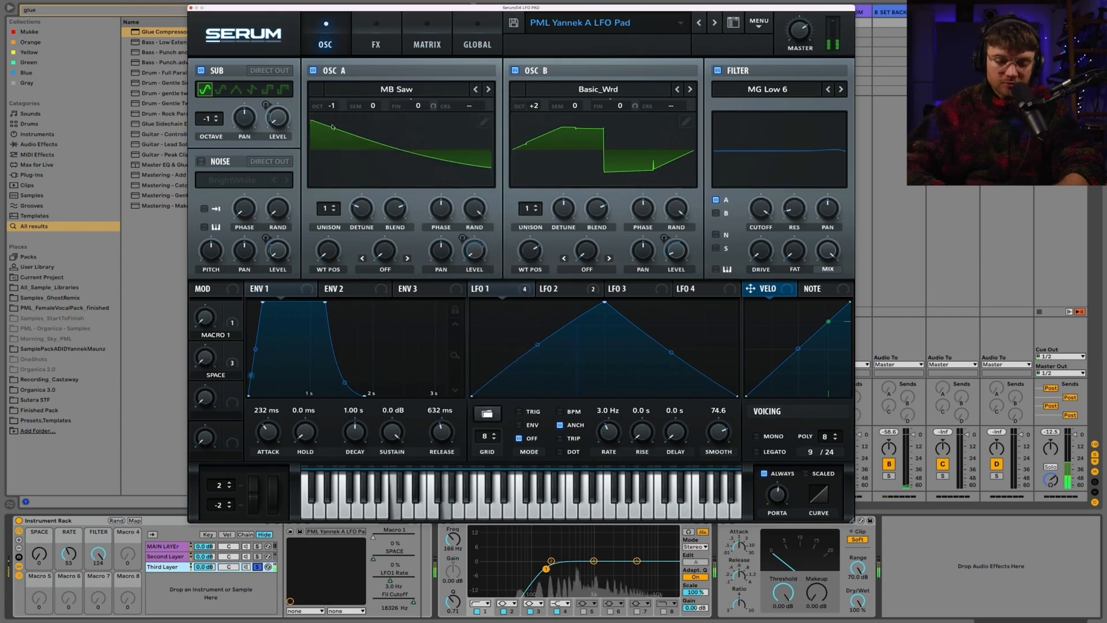
Turn off oscillator B and the sub oscillator, and set oscillator A to octave 0 with 7 unison voices
left_click(515, 70)
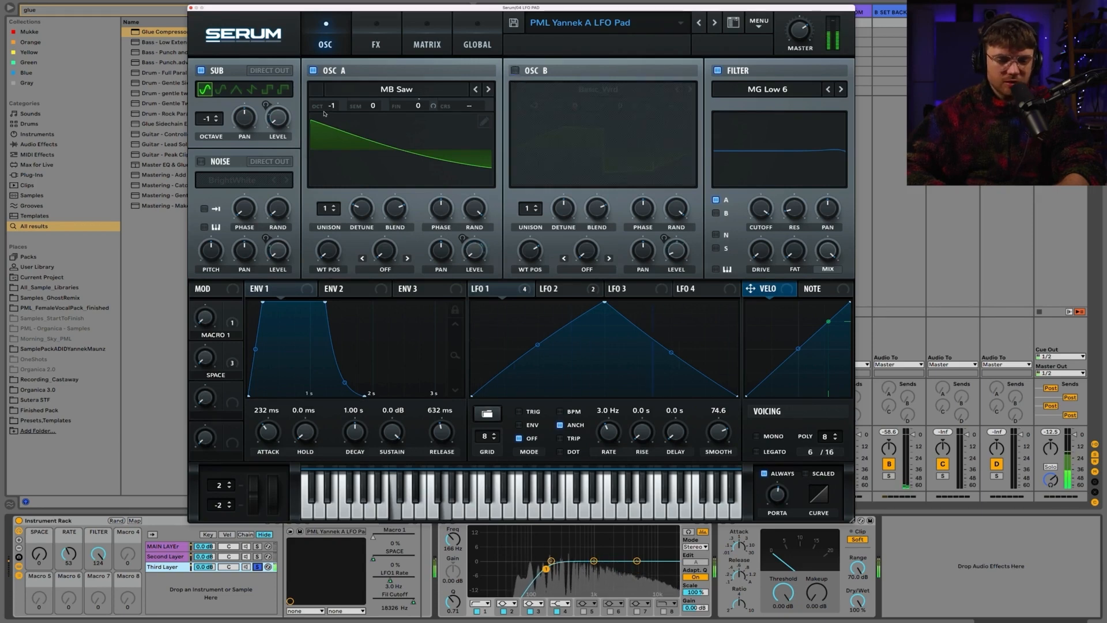
left_click_drag(332, 108, 333, 80)
left_click(201, 70)
left_click_drag(323, 212, 324, 193)
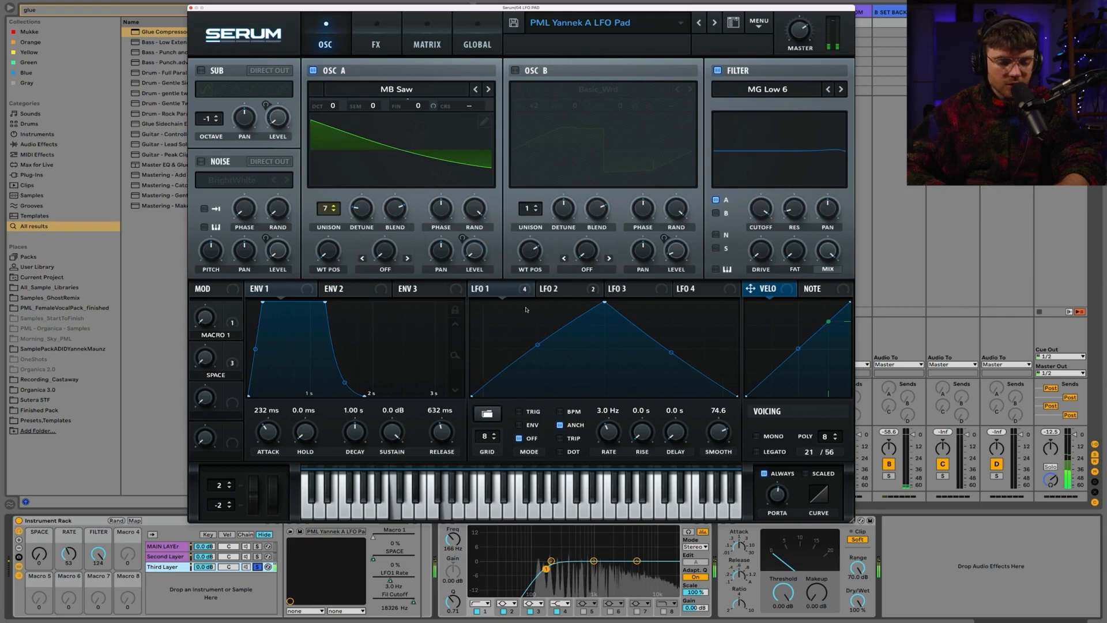
Set LFO 2's rate to 9.3 Hz and adjust its modulation amount on oscillator A's fine pitch
left_click(553, 291)
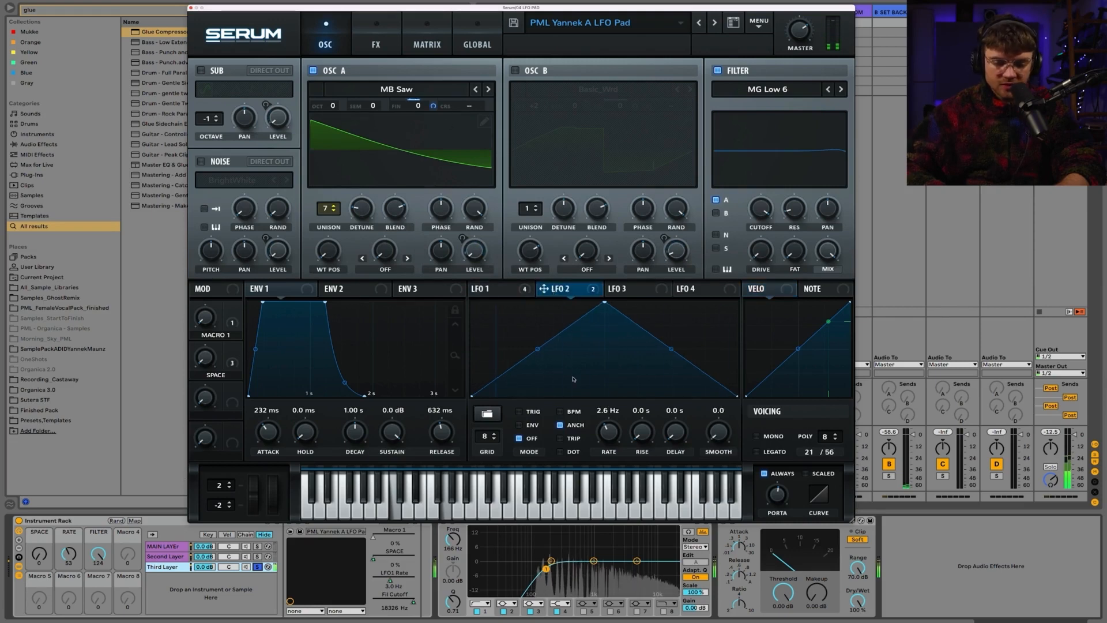
left_click_drag(603, 434, 605, 407)
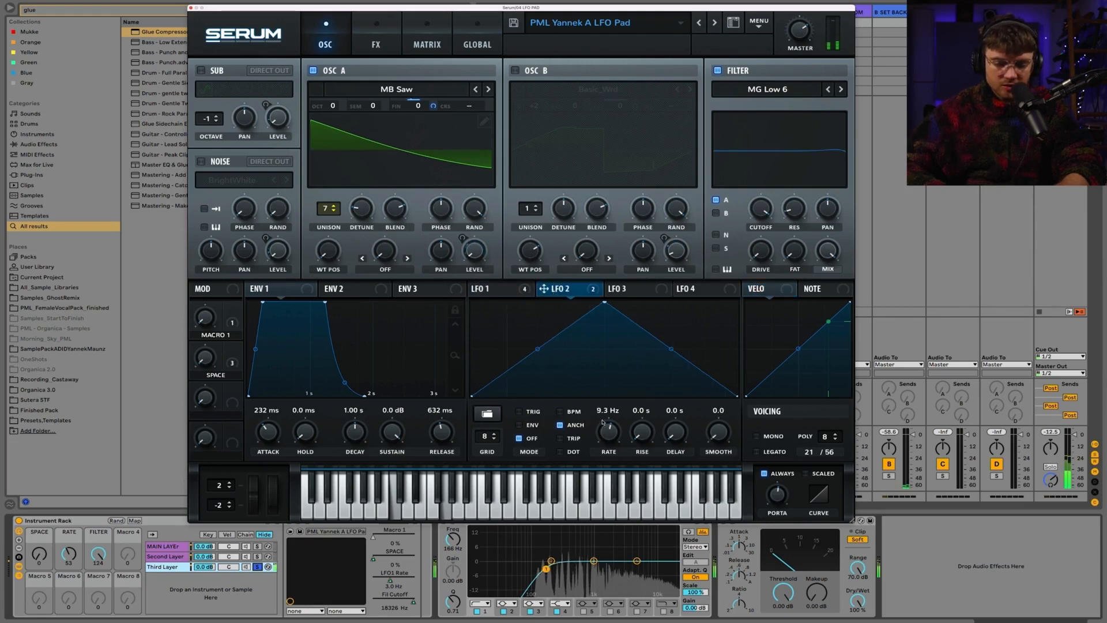
left_click_drag(432, 106, 433, 106)
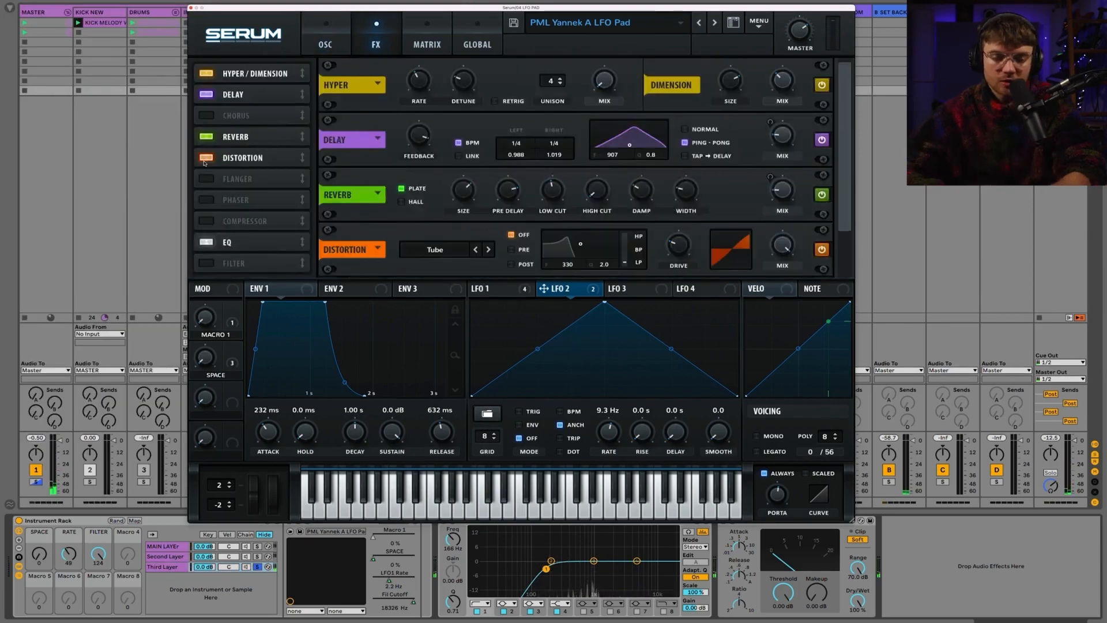
Raise the Tube distortion's drive and move the distortion after the EQ in the effects chain
mouse_move(676, 250)
left_mouse_down()
mouse_move(670, 232)
mouse_move(676, 252)
left_mouse_up()
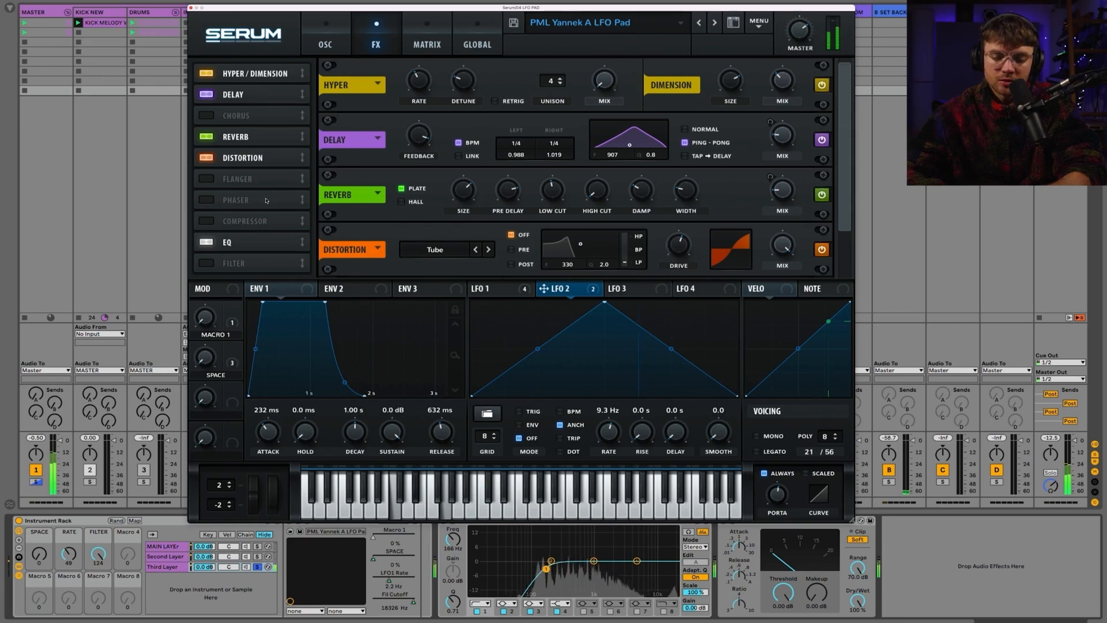
left_click_drag(261, 162, 473, 245)
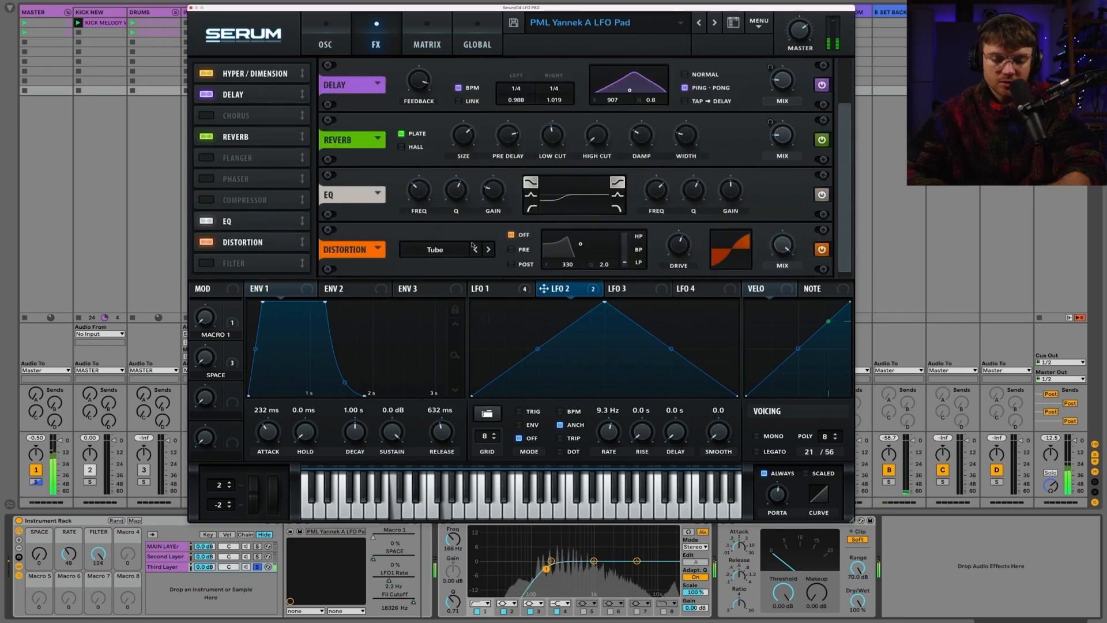
Switch the EQ's low band to a low cut, reduce its Q and set its frequency to 256 Hz
left_click(531, 207)
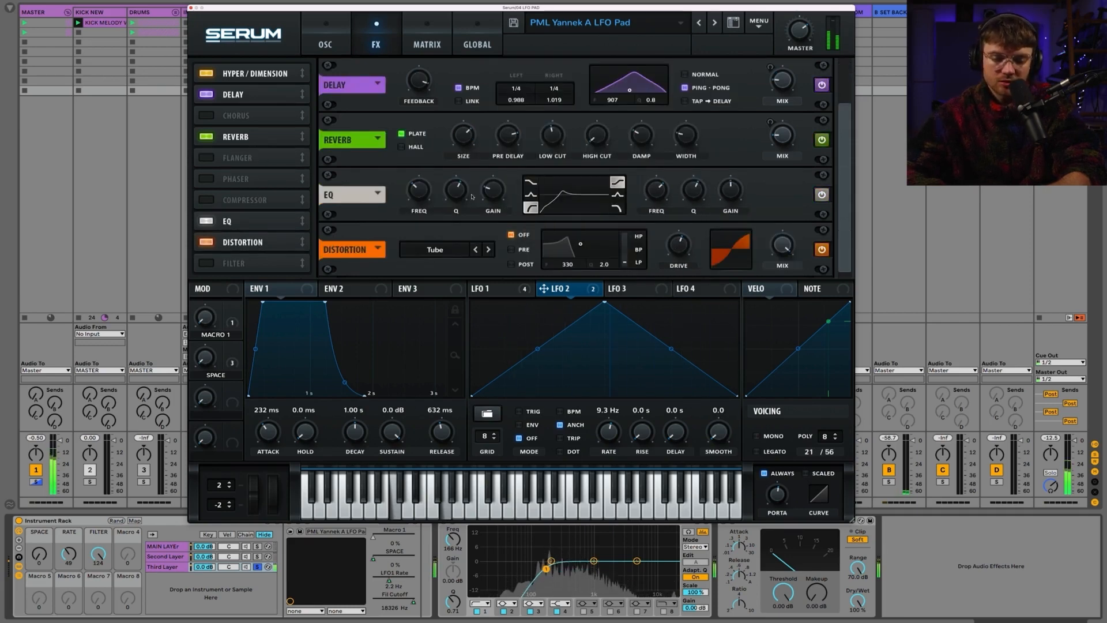
left_click_drag(465, 217, 463, 217)
mouse_move(422, 178)
left_mouse_down()
mouse_move(421, 188)
mouse_move(422, 177)
left_mouse_up()
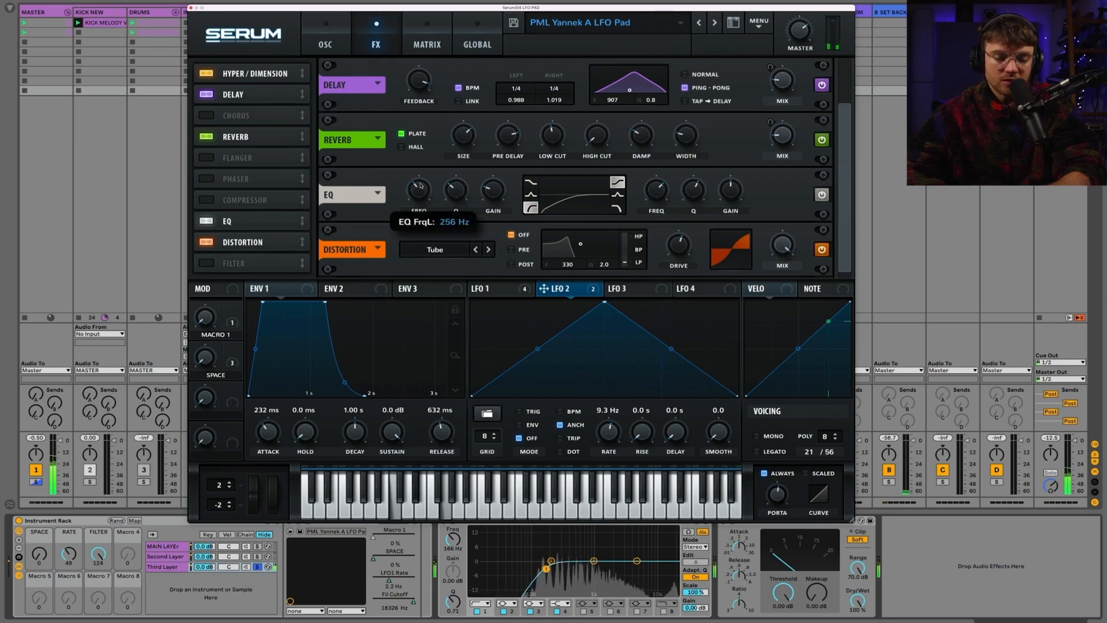
Raise the Tube distortion's drive and unsolo the Third Layer chain
left_click_drag(681, 249, 681, 236)
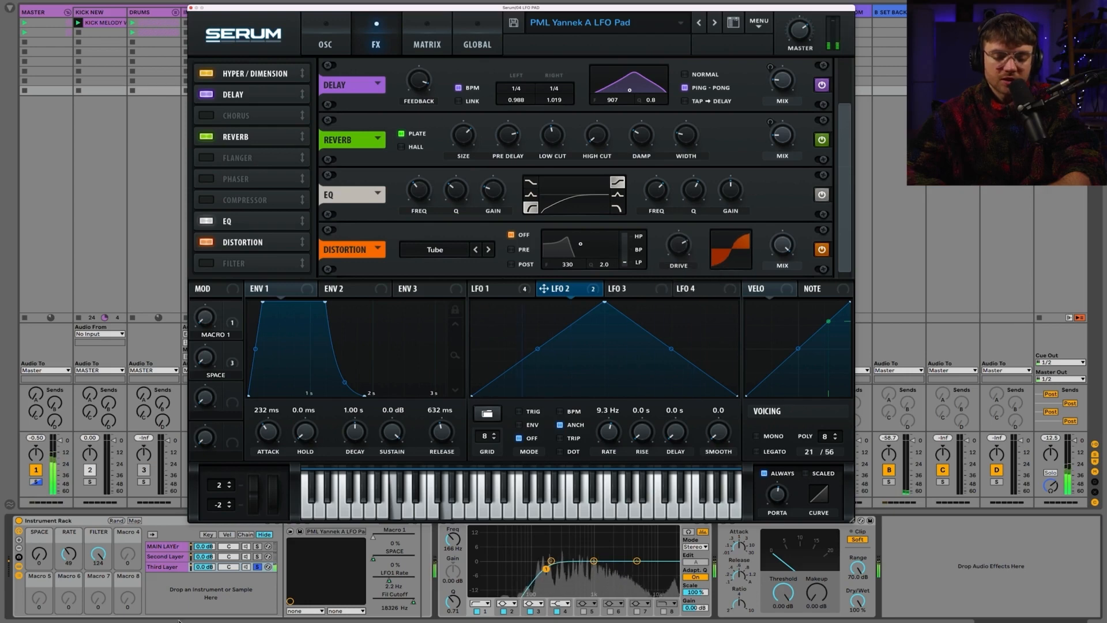
left_click(257, 568)
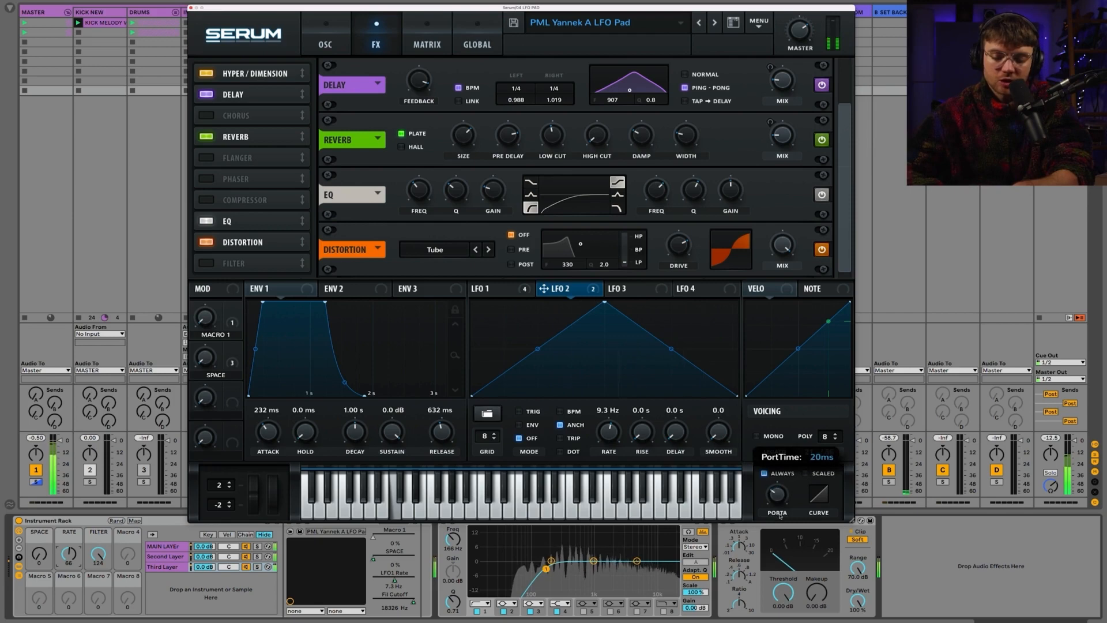
Close the third layer's Serum window and open the Serum instance of the Second Layer chain
left_click(273, 556)
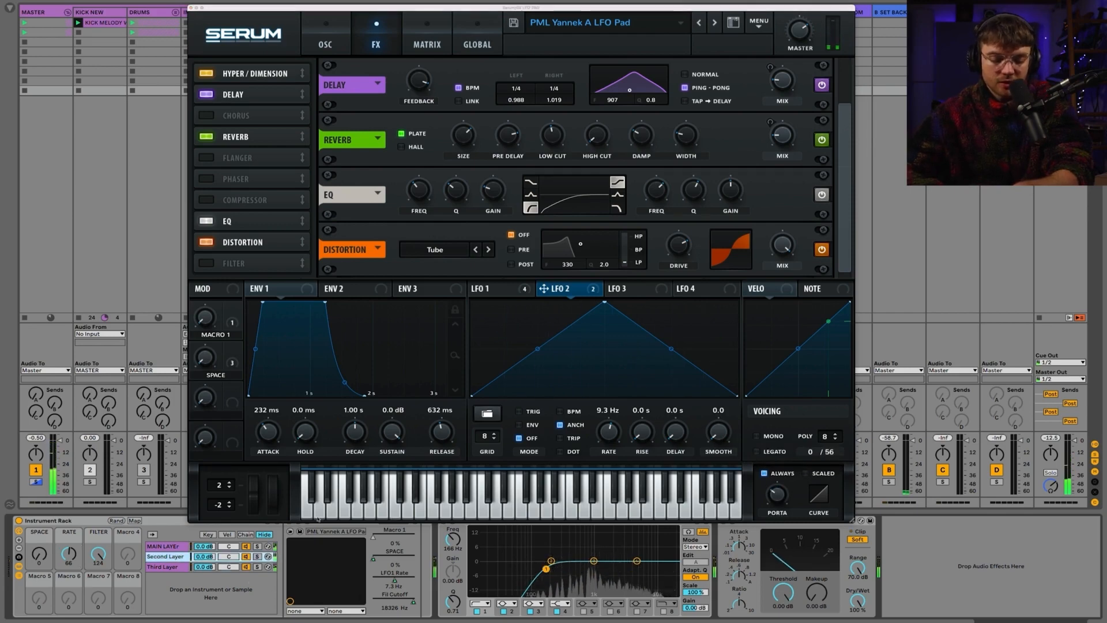
left_click(191, 7)
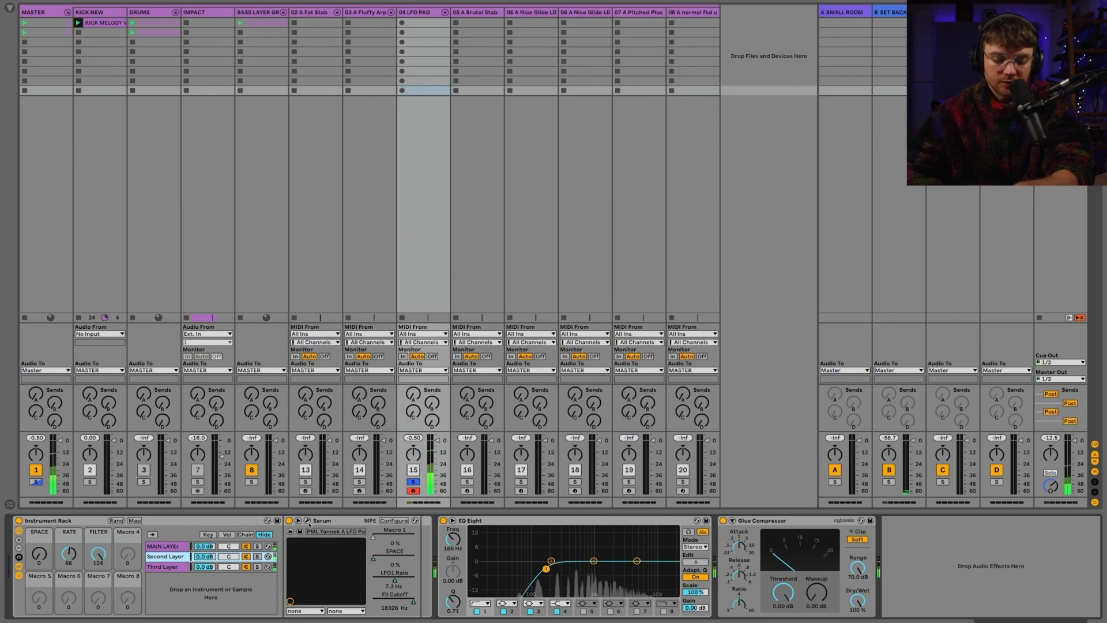
left_click(307, 520)
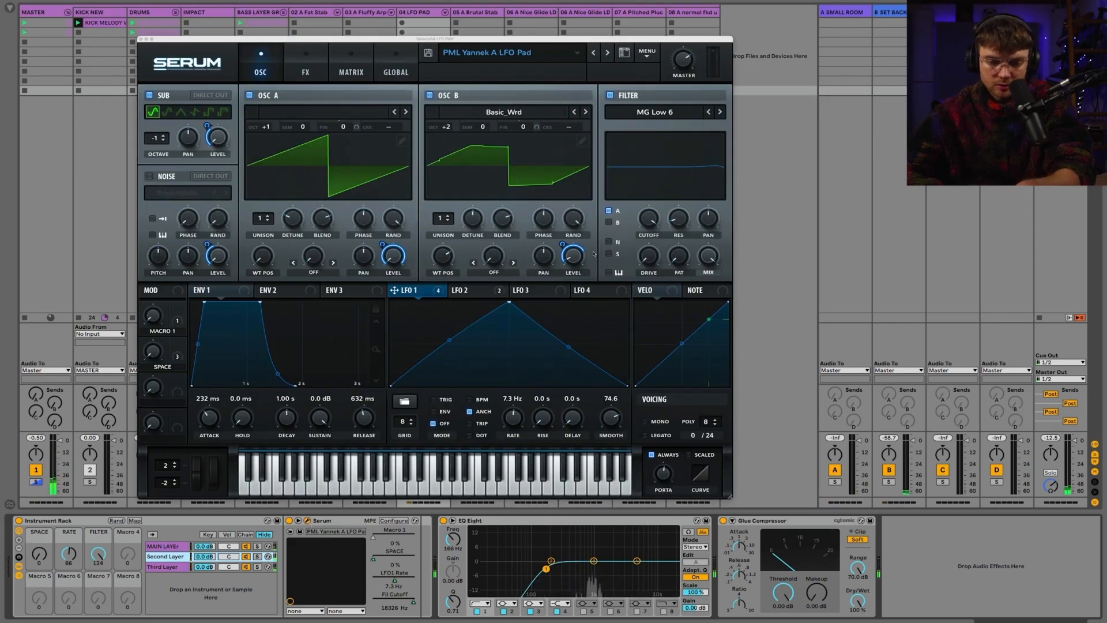
left_click_drag(669, 469, 668, 463)
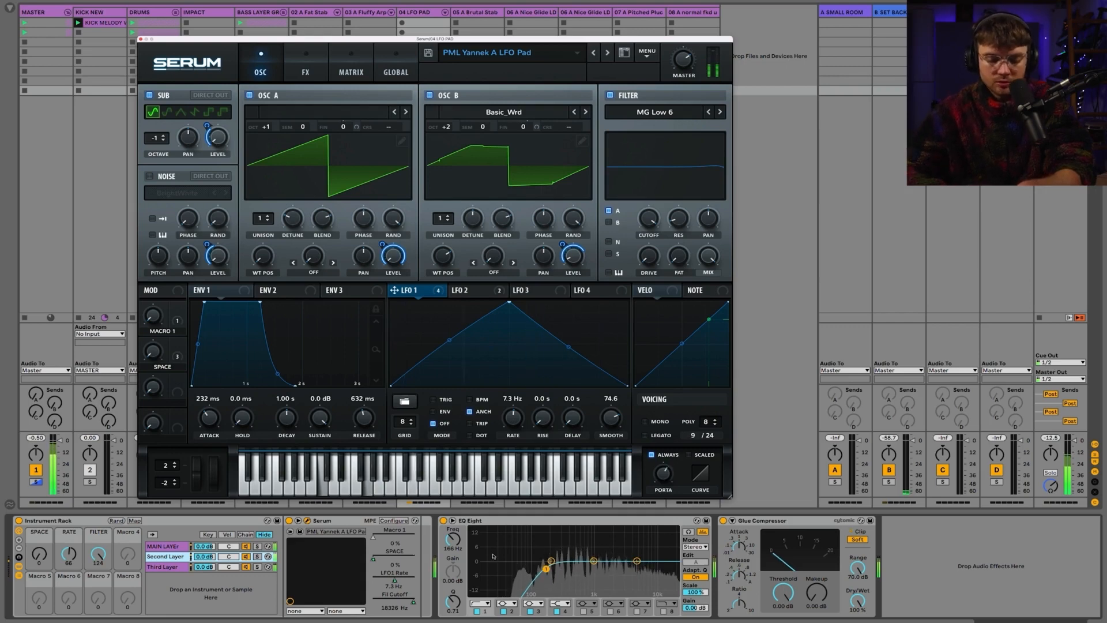
In EQ Eight, set the low cut to 167 Hz with a lower Q and boost the 5.05 kHz band by 1.12 dB
left_click_drag(548, 568, 548, 572)
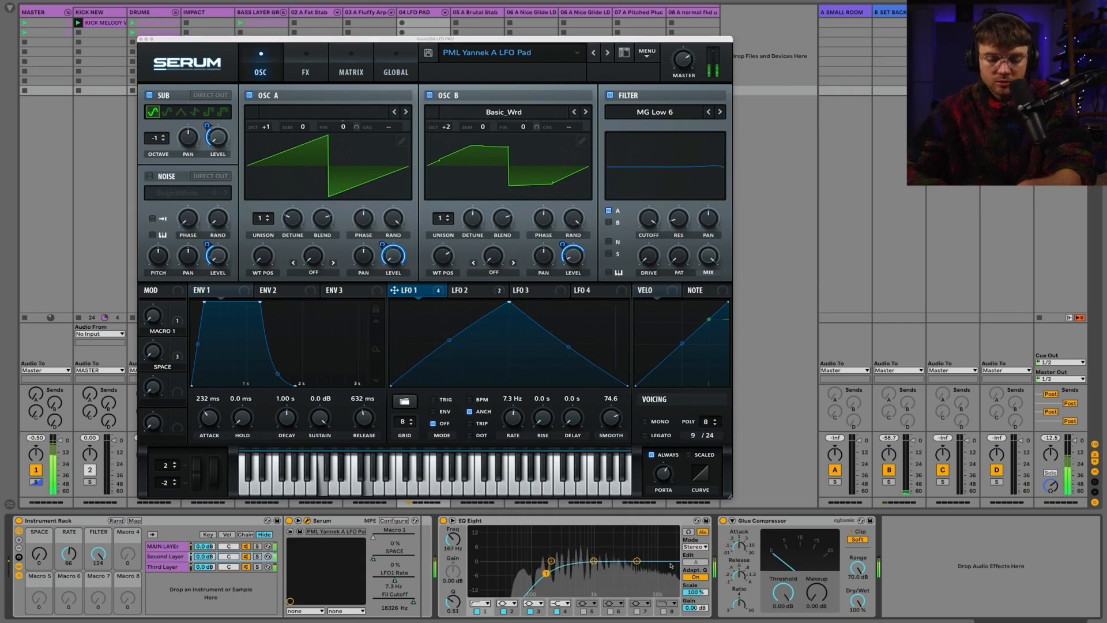
left_click_drag(637, 561, 637, 558)
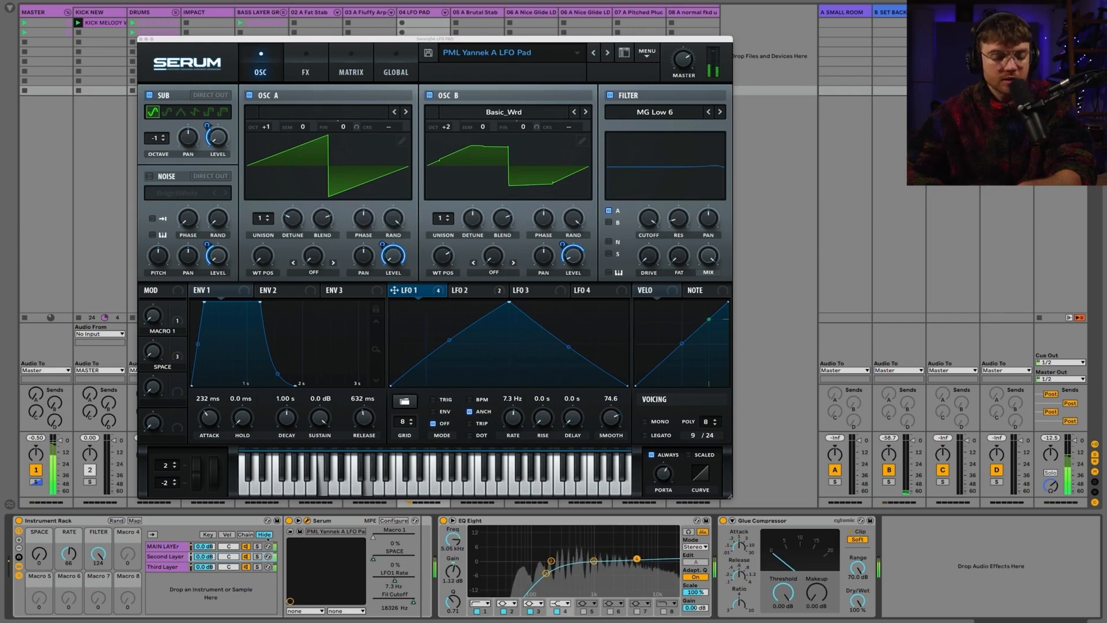
Set the rack's SPACE macro to 28 and try different RATE macro values, ending at 42
left_click_drag(70, 555, 39, 545)
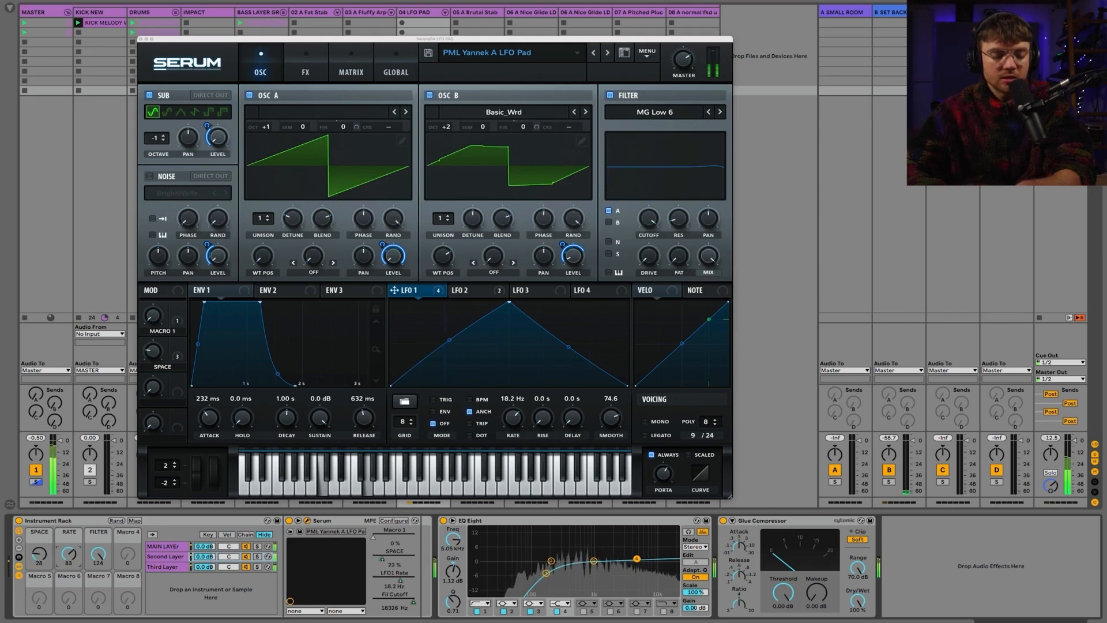
left_click_drag(70, 554, 69, 558)
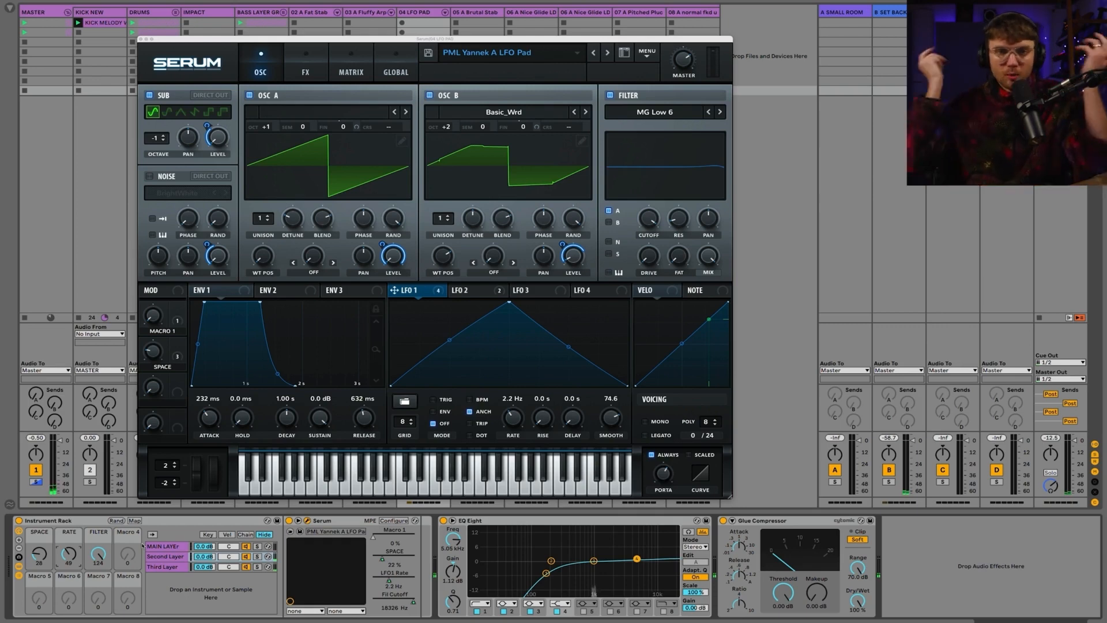
left_click(164, 558)
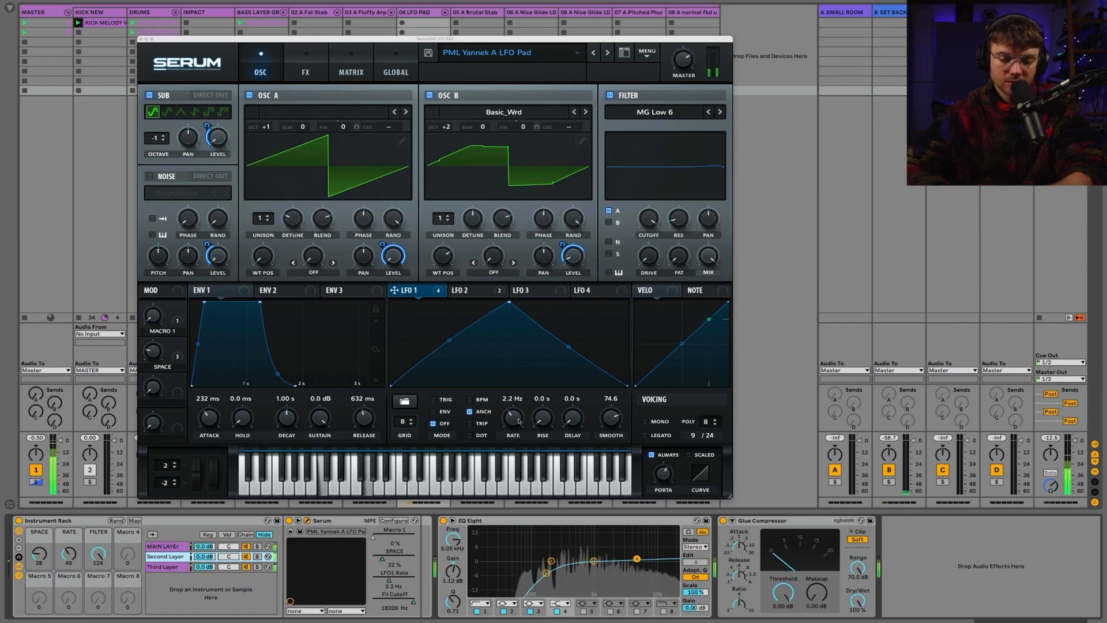
left_click_drag(68, 559, 69, 555)
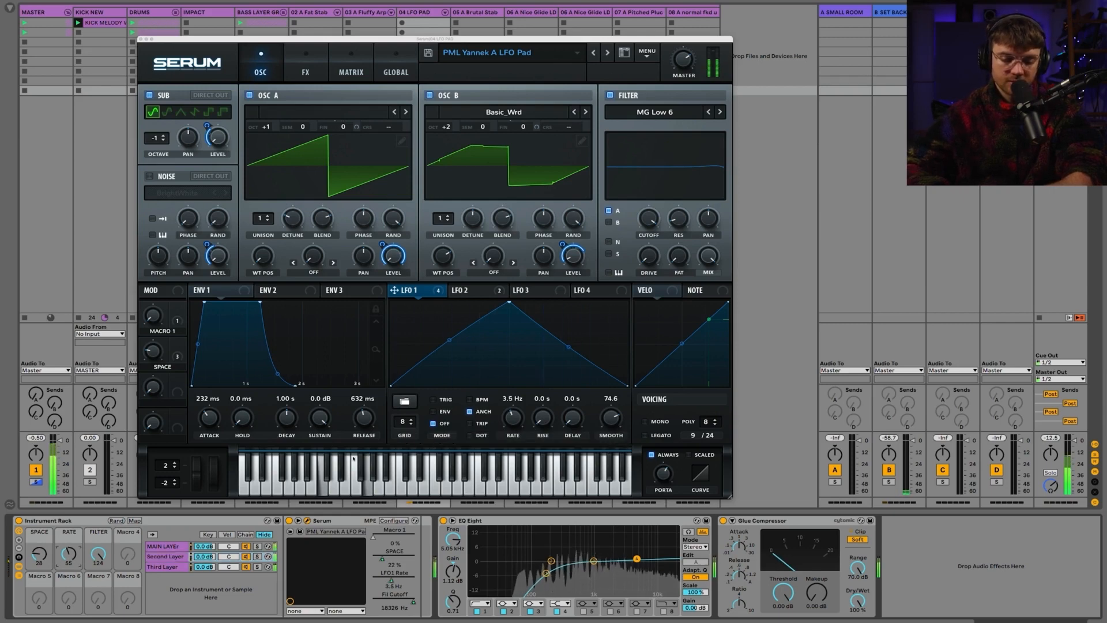
left_click_drag(511, 425, 511, 420)
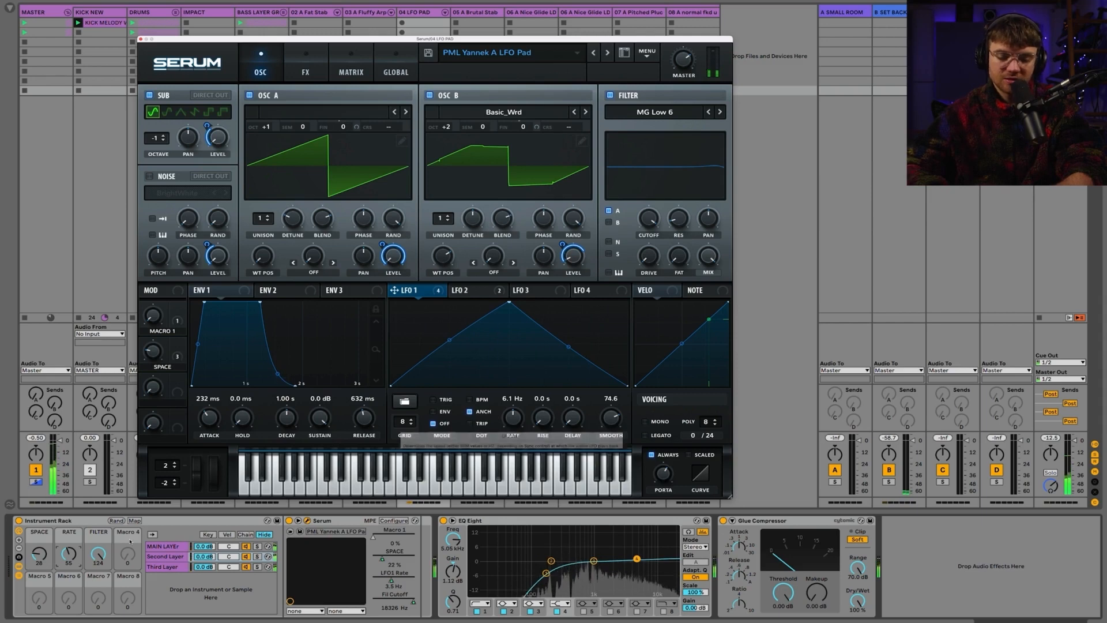
left_click_drag(69, 554, 68, 547)
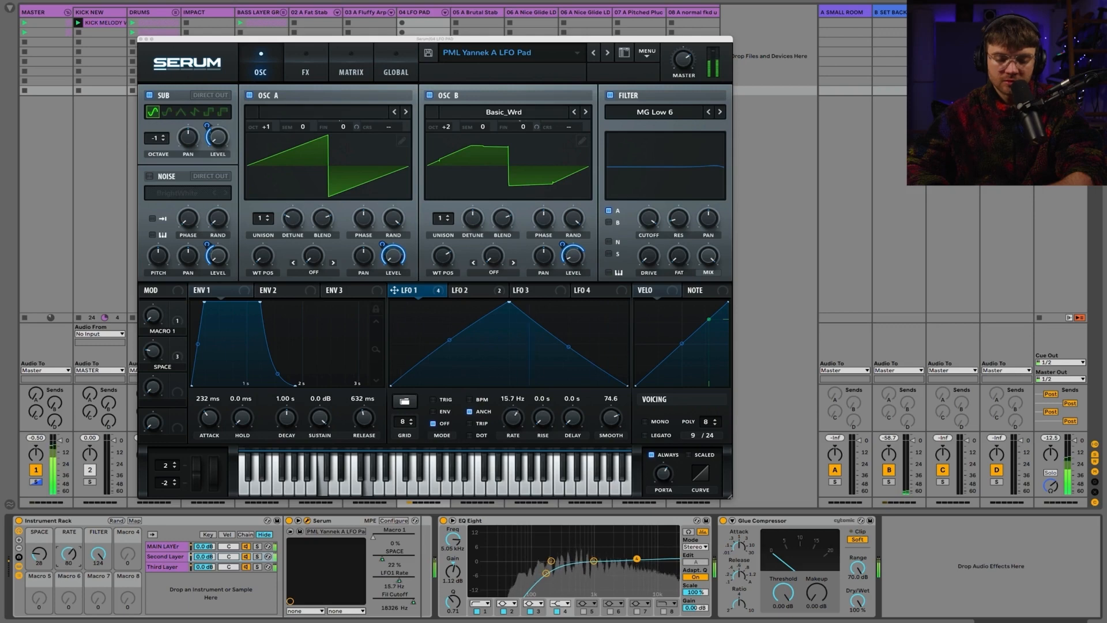
left_click_drag(70, 554, 70, 587)
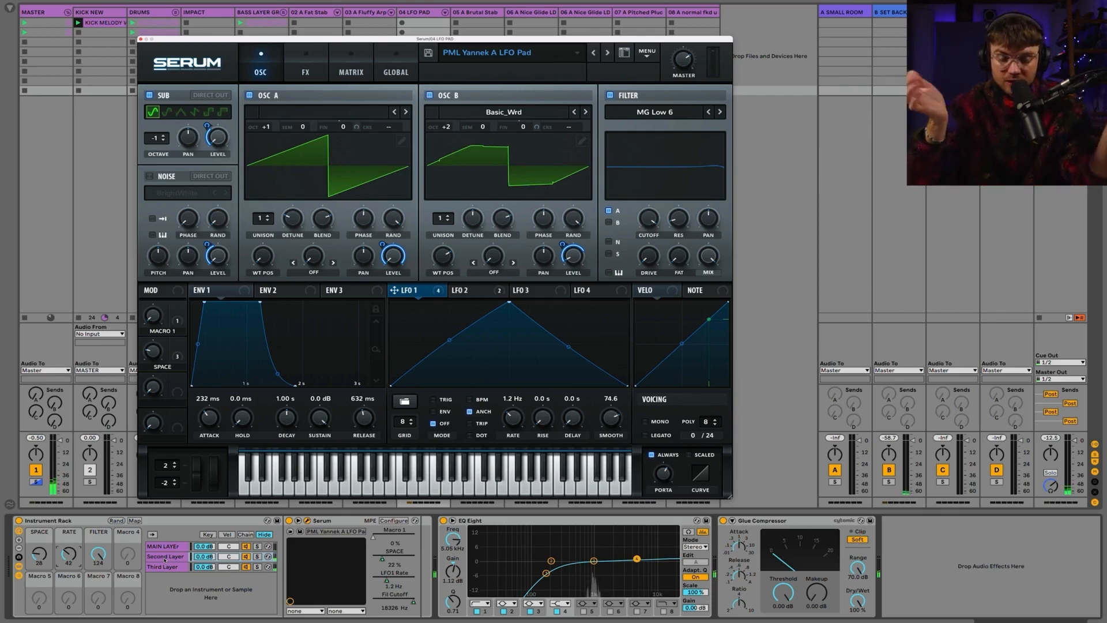
Close Serum and save the 04 LFO PAD track's rack as the preset "PML LFO PAD INSTRUMENT RACK"
left_click(141, 39)
left_click(431, 12)
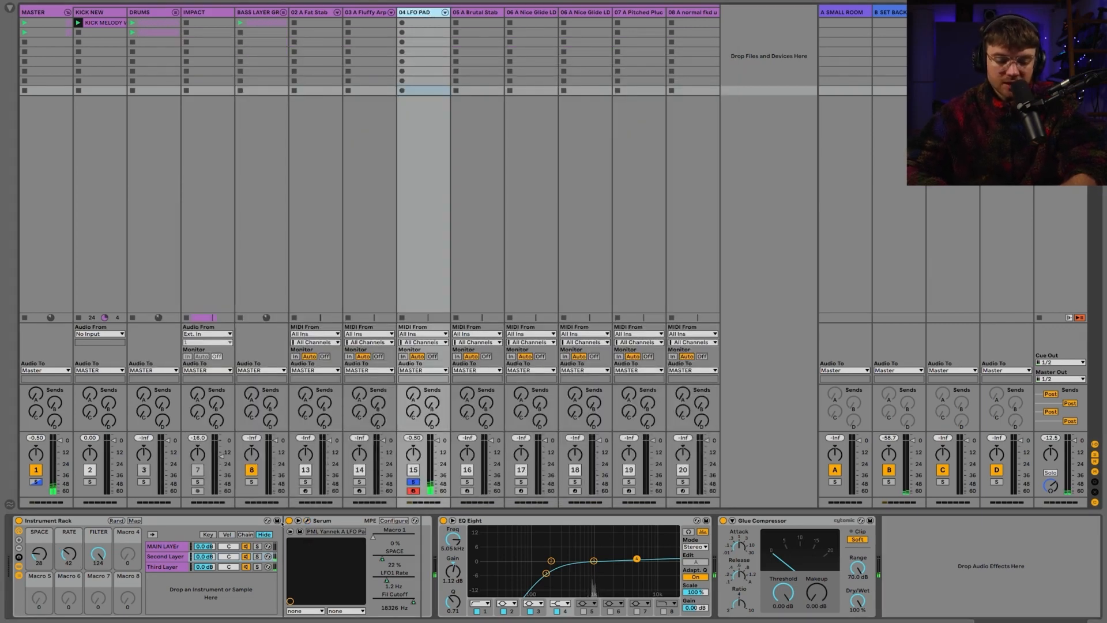
left_click(276, 520)
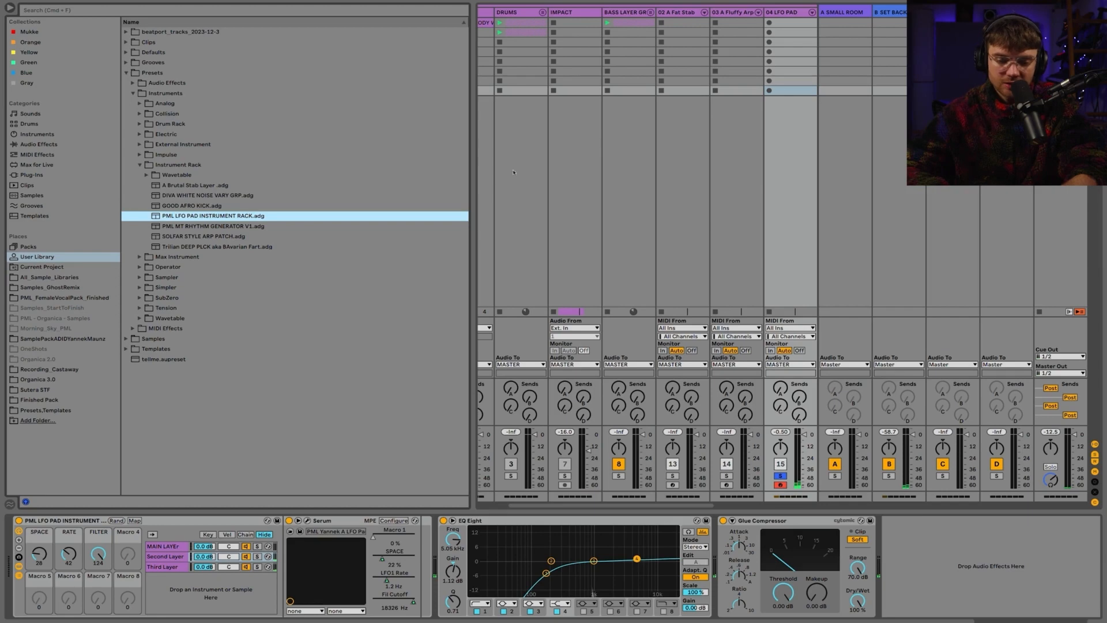
Add an Arpeggiator before Serum on the 05 A Brutal Stab track and set its rate to 1/12
left_click(10, 8)
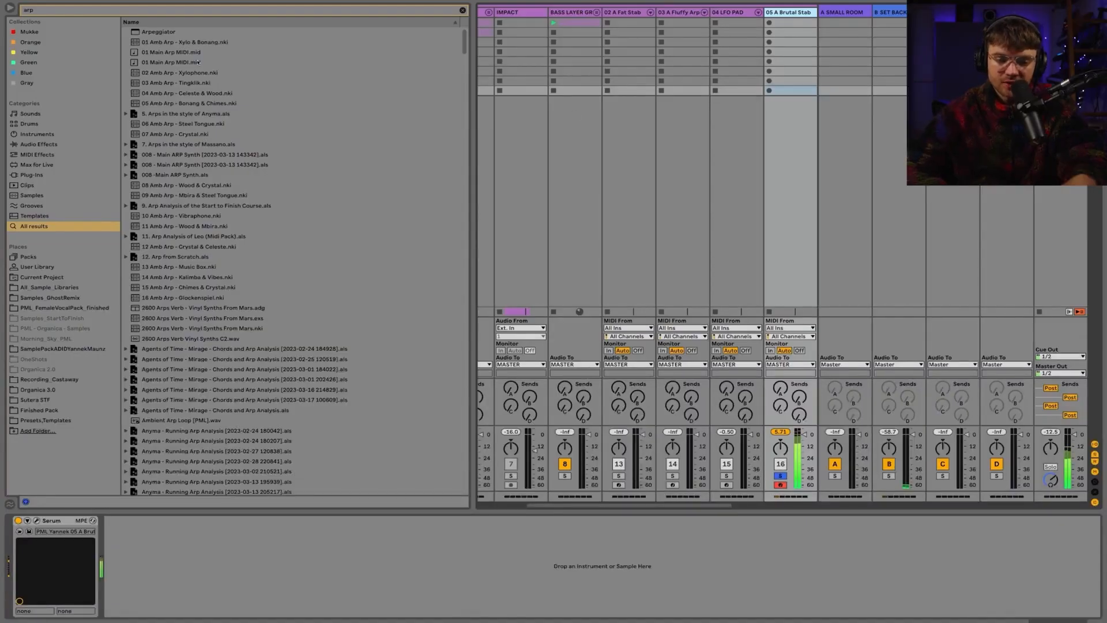
double_click(160, 33)
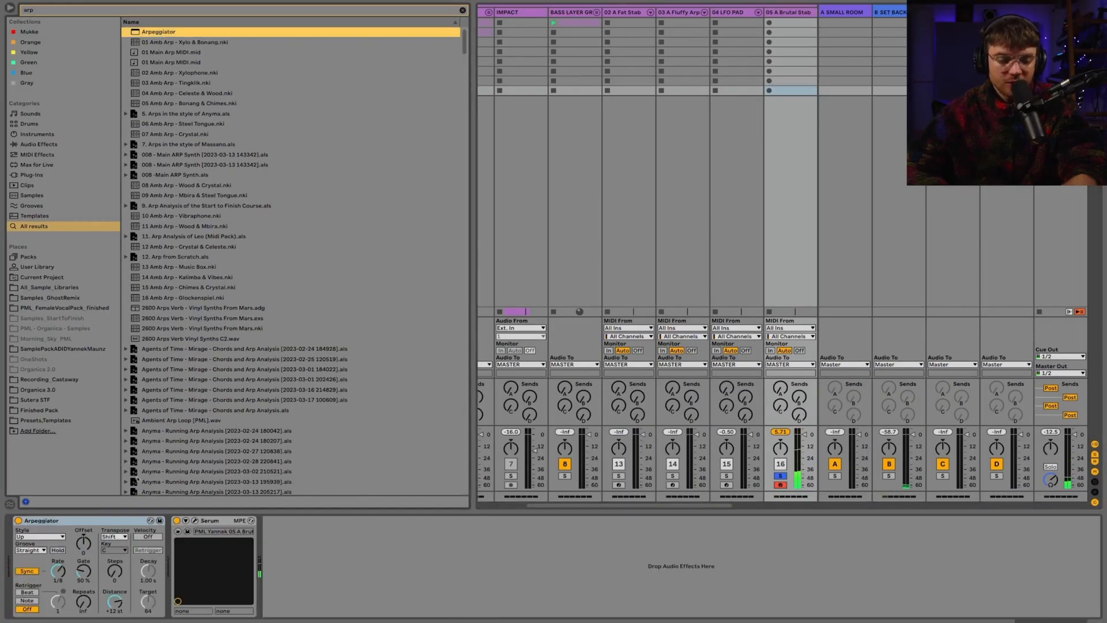
left_click(64, 525)
left_click(56, 577)
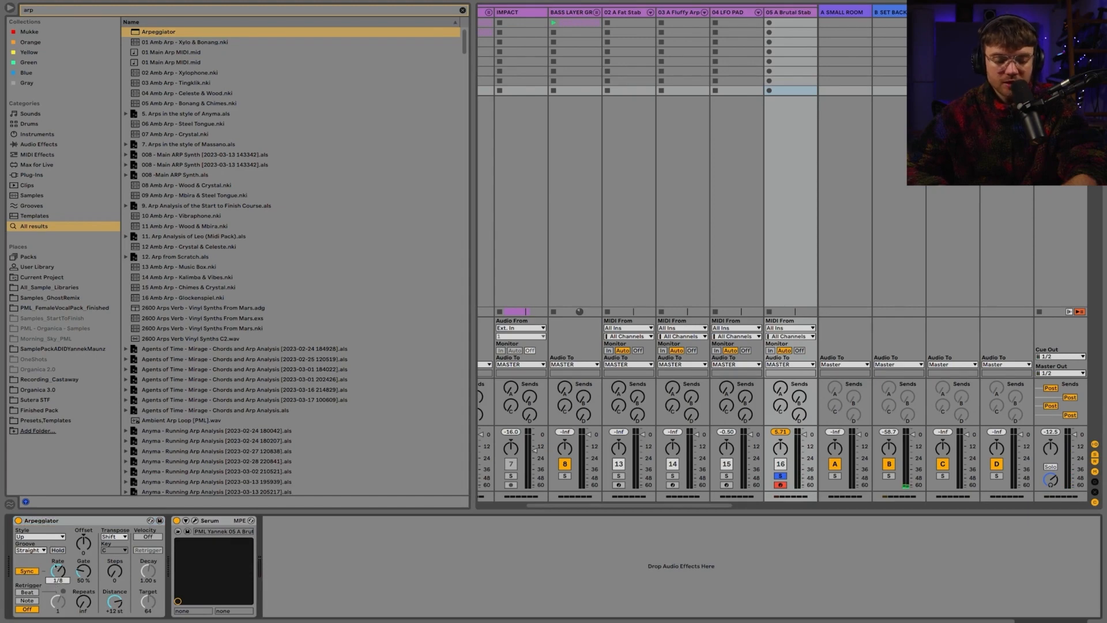
left_click(53, 523)
left_click(57, 571)
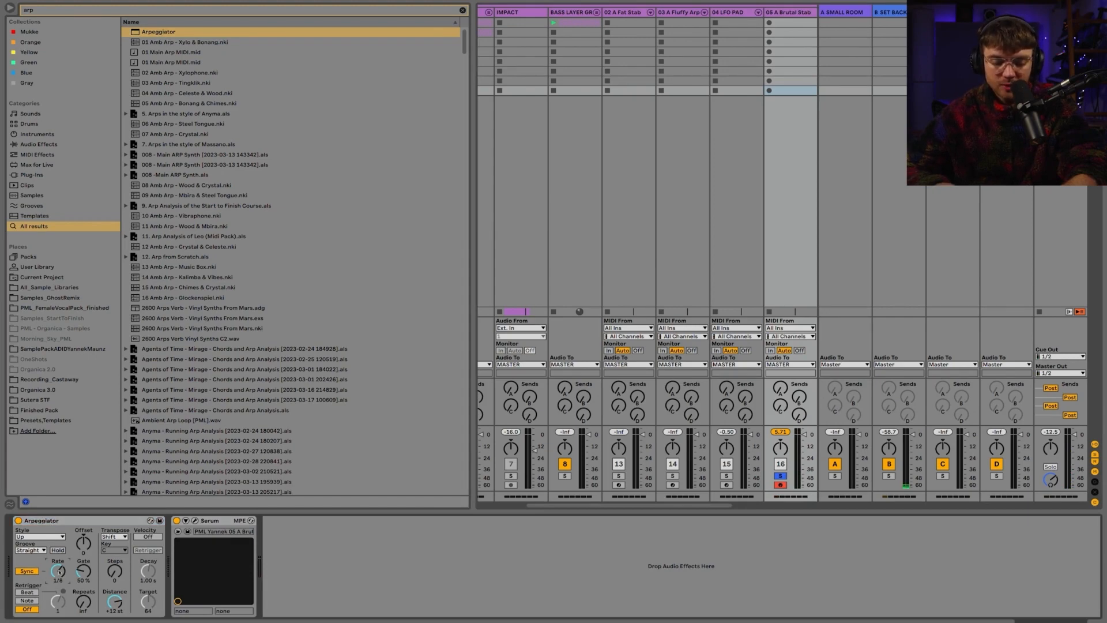
Group Serum into an Instrument Rack, show its chain list and name the chain MAIN LAYER
left_click(218, 522)
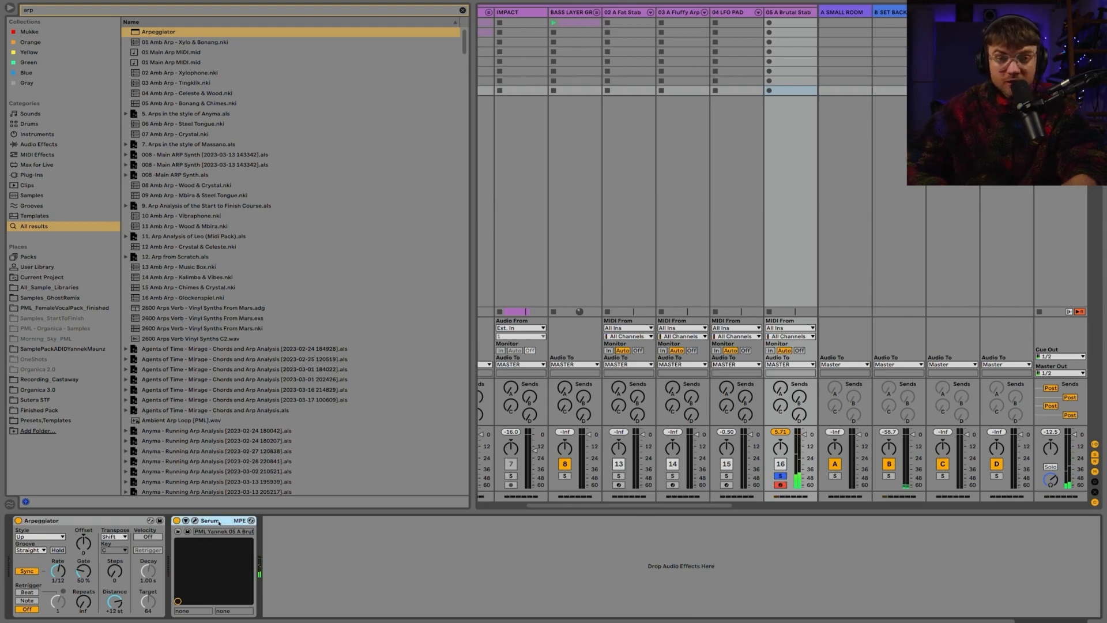
key("ctrl+g")
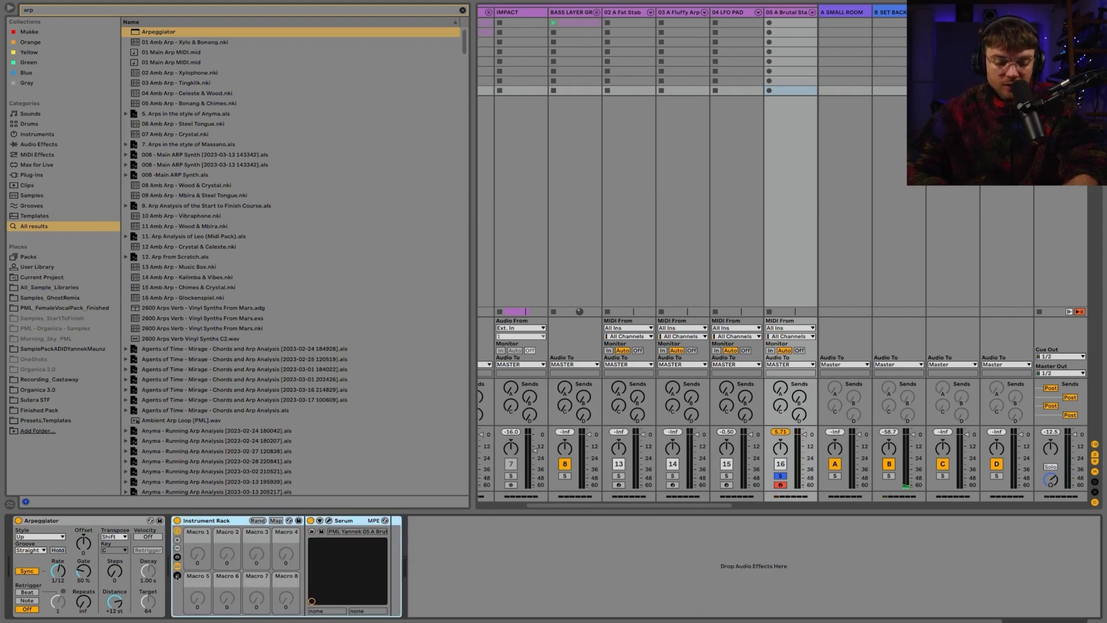
left_click(177, 576)
left_click(317, 548)
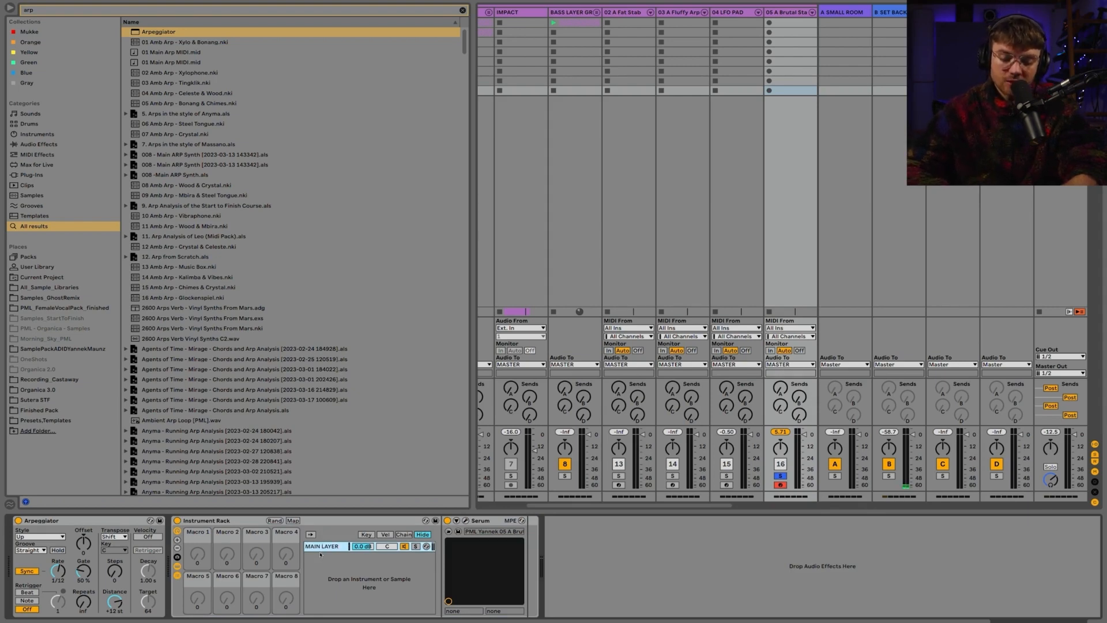
Duplicate the MAIN LAYER chain and name the copy Second Layer
left_click(465, 520)
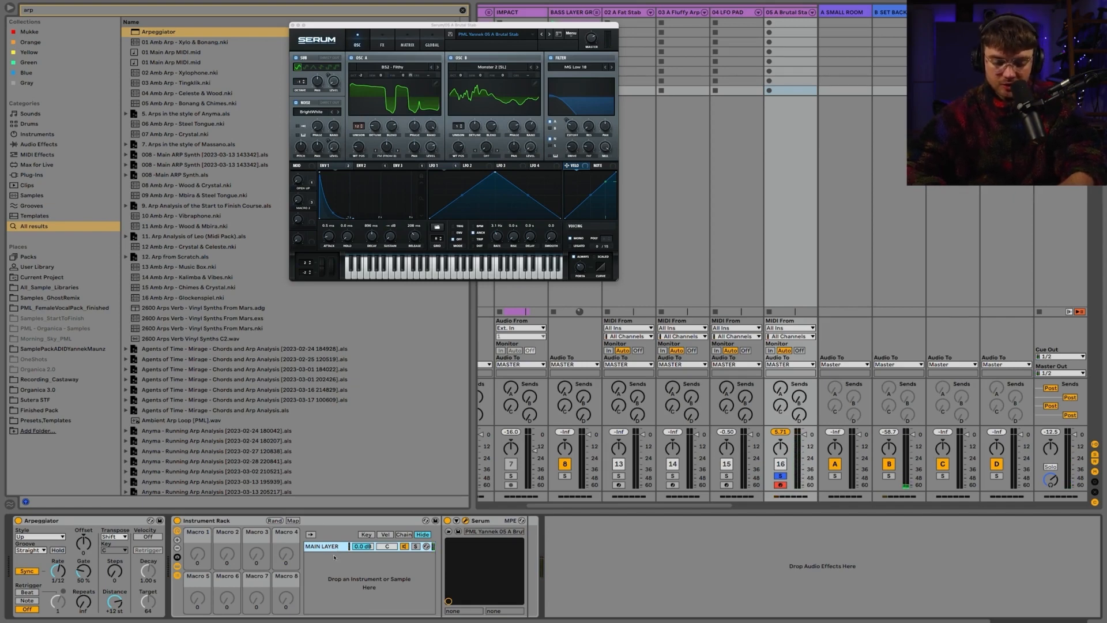
key("ctrl+d")
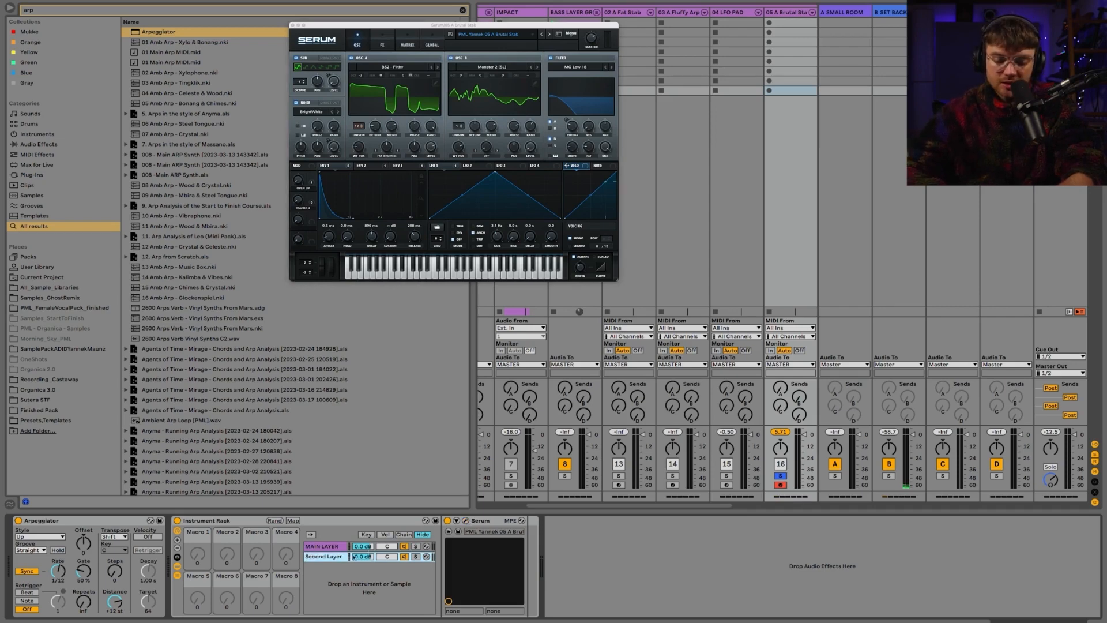
left_click(326, 547)
left_click(466, 521)
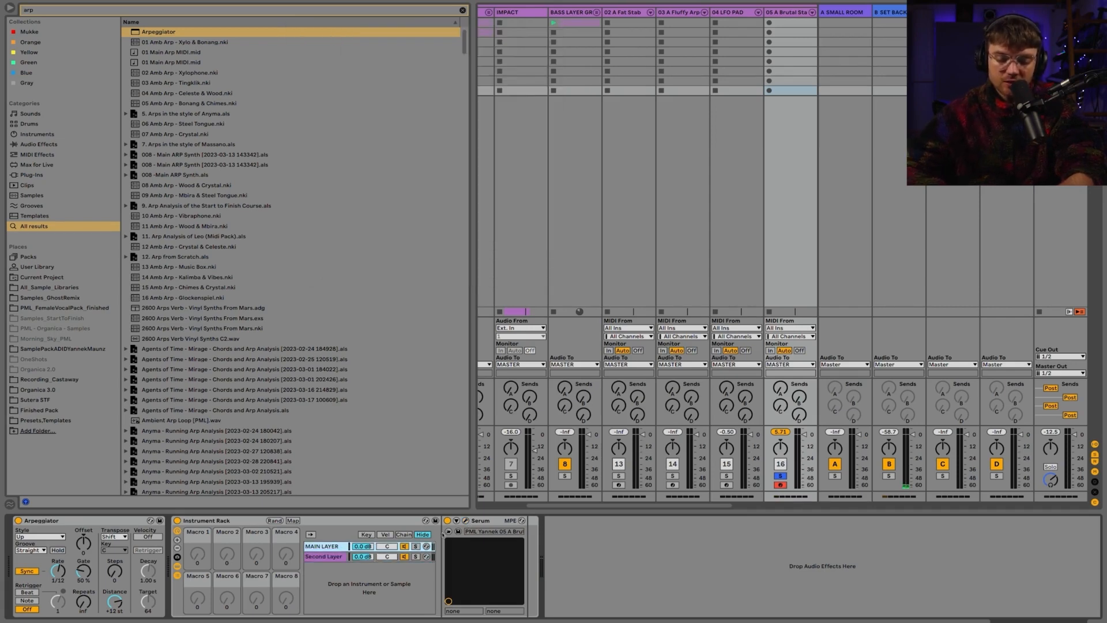
left_click(326, 557)
Add EQ Eight and Glue Compressor after the Instrument Rack and reset the track's peak level
left_click(230, 8)
type("eq")
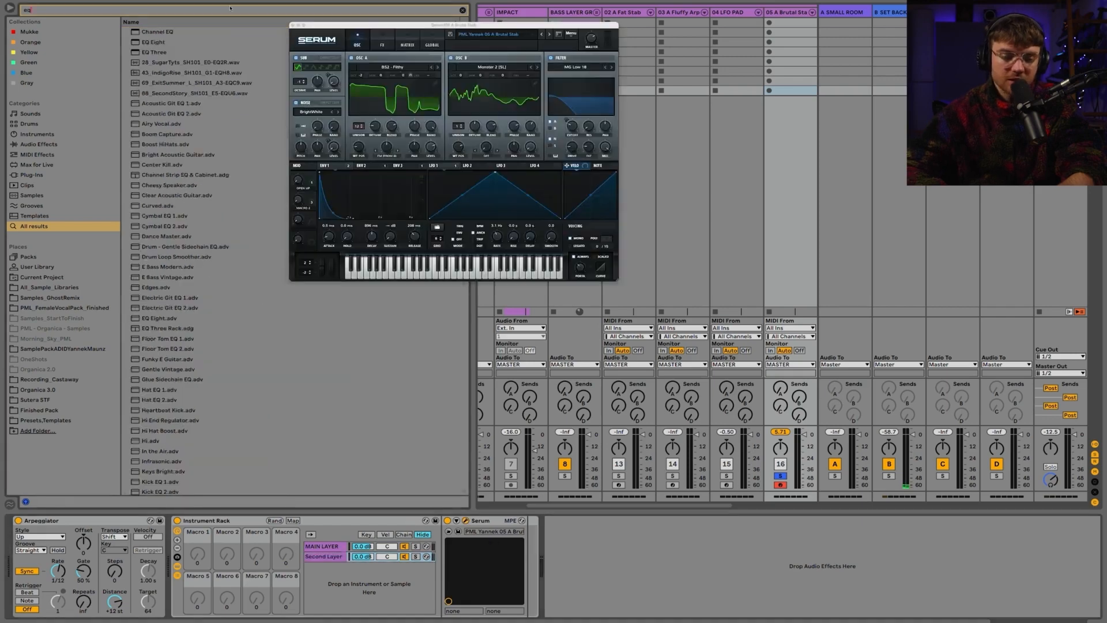
double_click(153, 42)
key("ctrl+f")
type("glu")
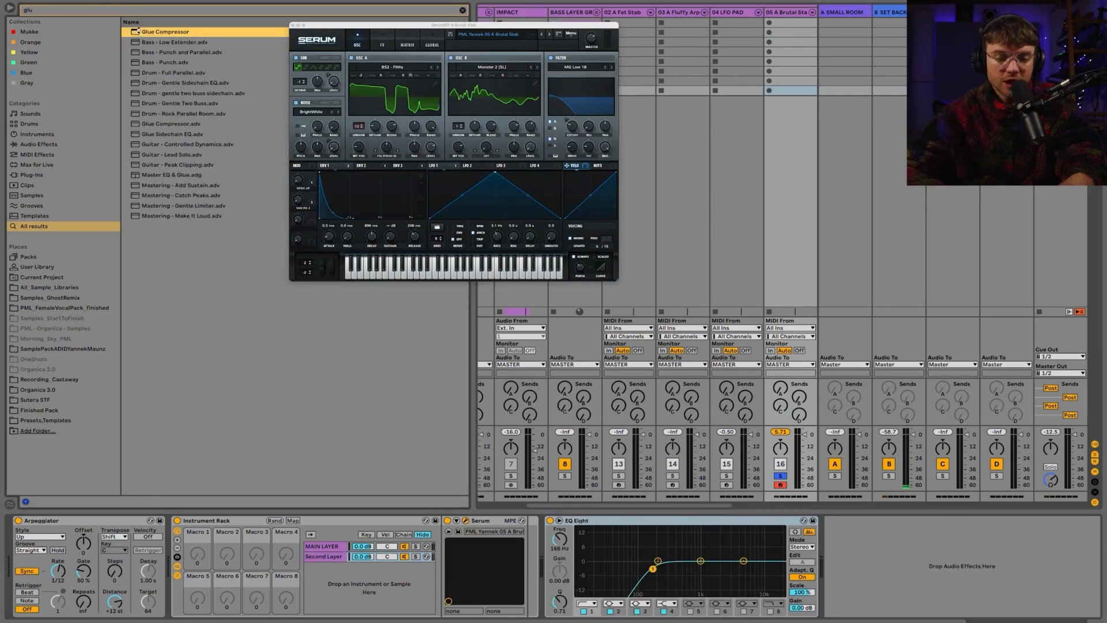
double_click(154, 32)
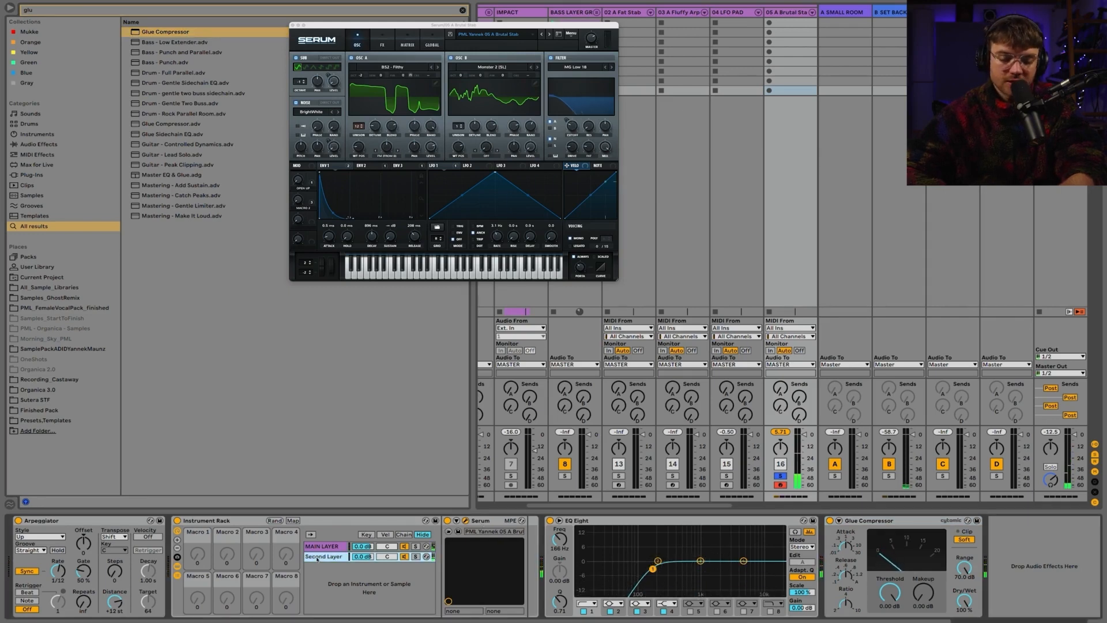
left_click(779, 432)
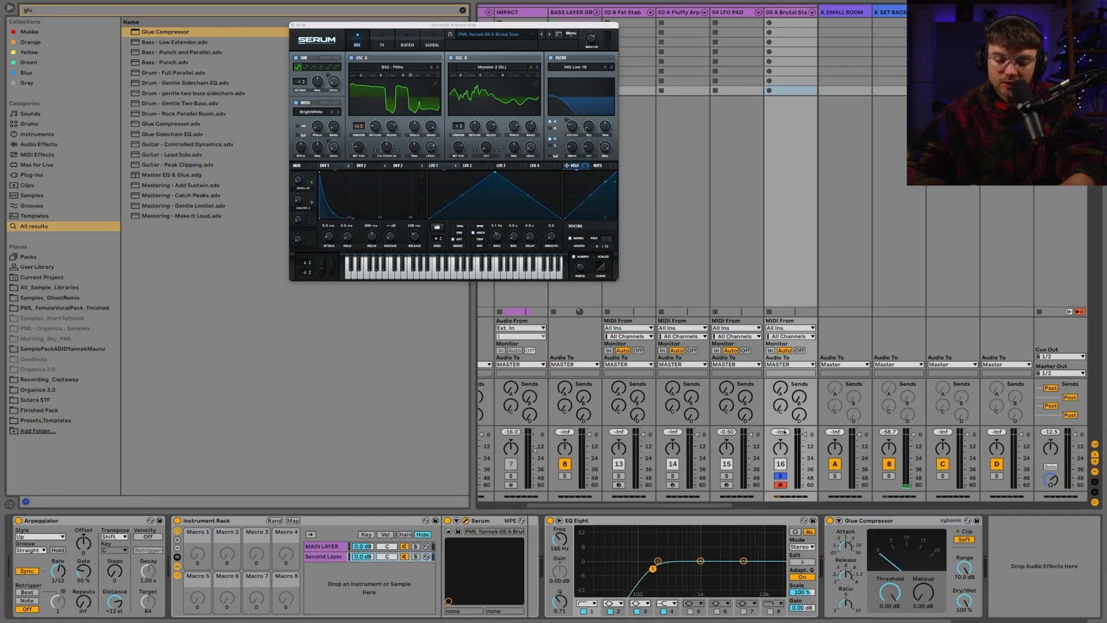
Load the user preset "05 A Brutal Stab with Disto" in an enlarged Serum window and delete the Second Layer chain
left_click_drag(501, 26, 372, 88)
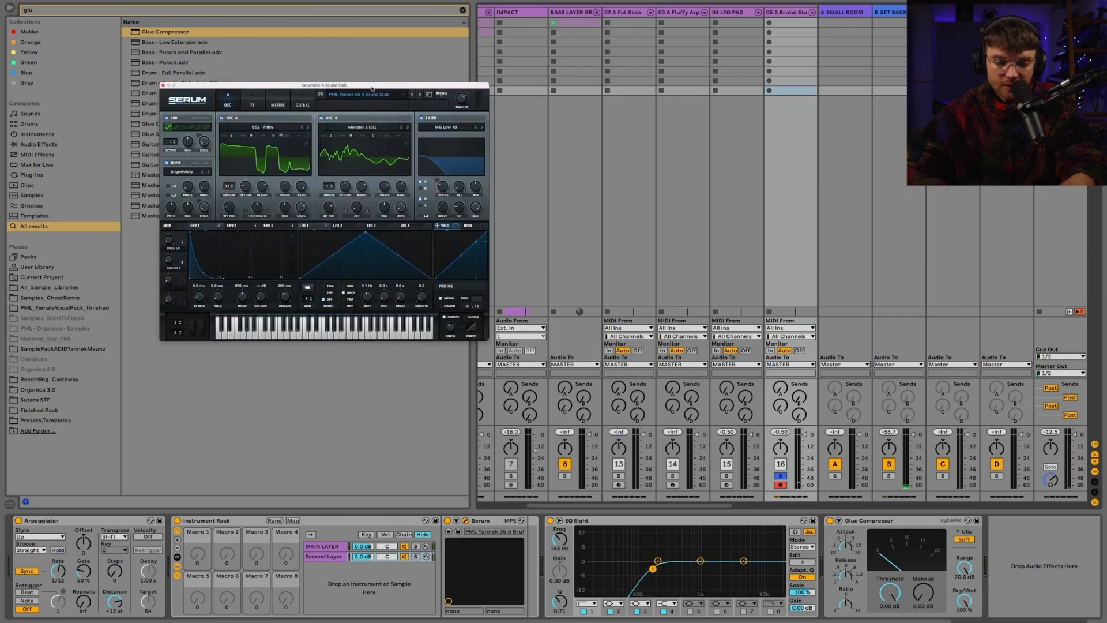
left_click_drag(487, 342, 825, 478)
left_click_drag(545, 86, 543, 16)
left_click(542, 30)
mouse_move(539, 206)
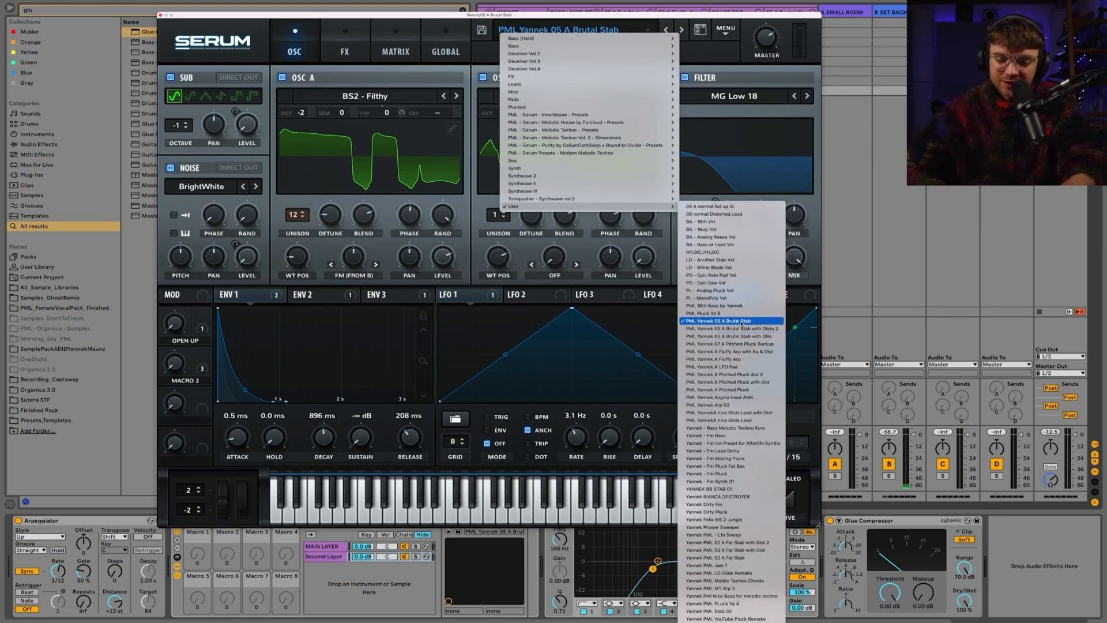
left_click(731, 336)
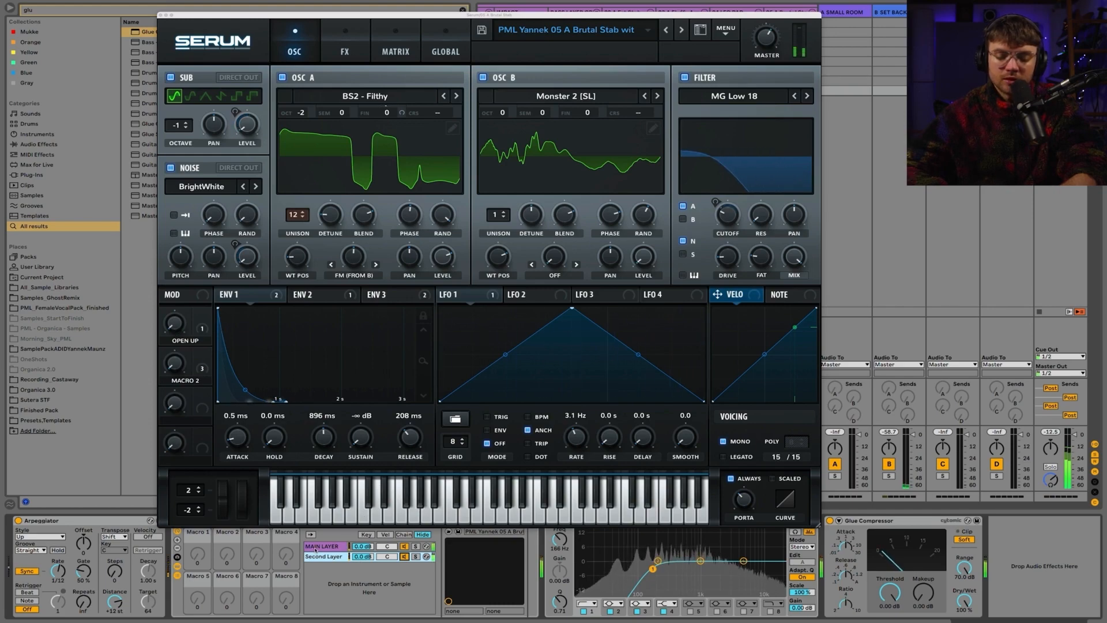
key("Delete")
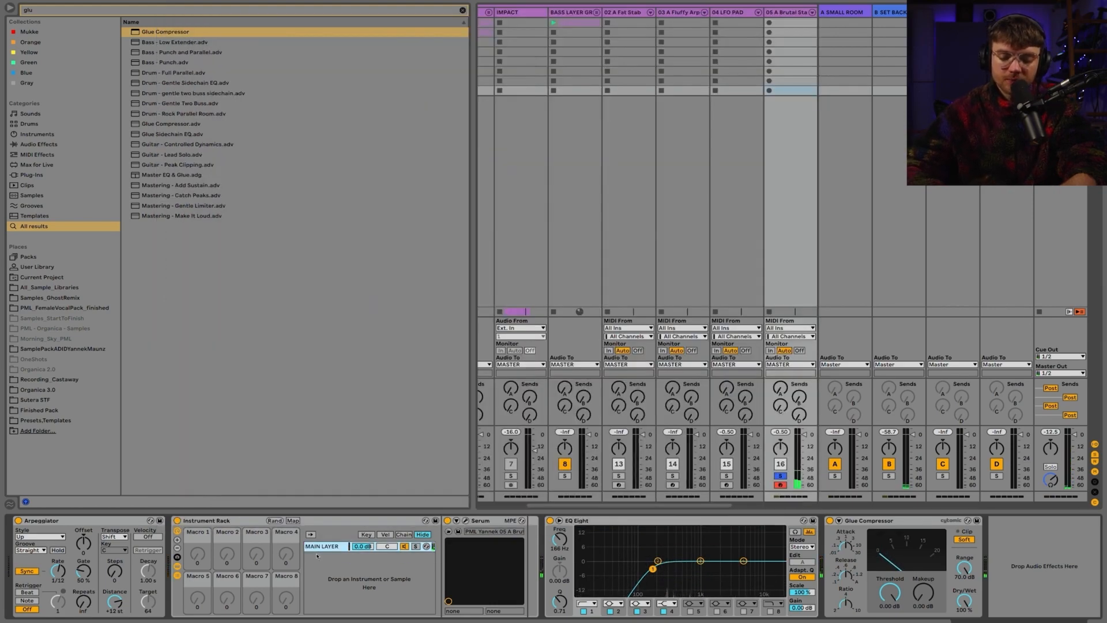
Expose Serum's OPEN UP and SPACE macros as device parameters mapped to the rack's first two macros, and lower SPACE to about 3%
left_click(457, 520)
left_click(552, 521)
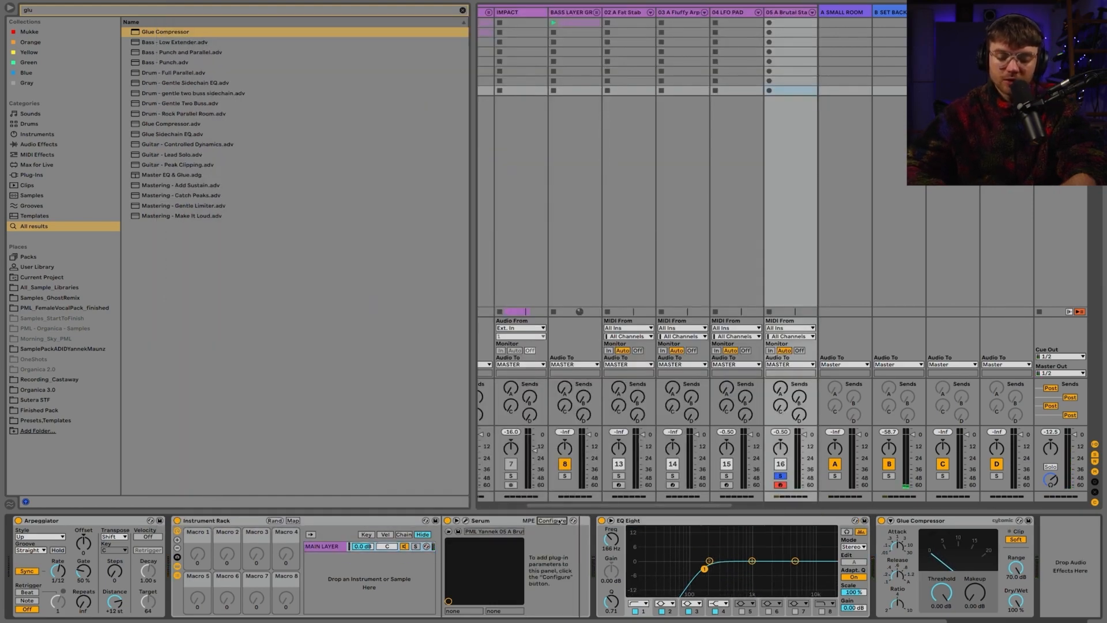
left_click(298, 180)
left_click(300, 199)
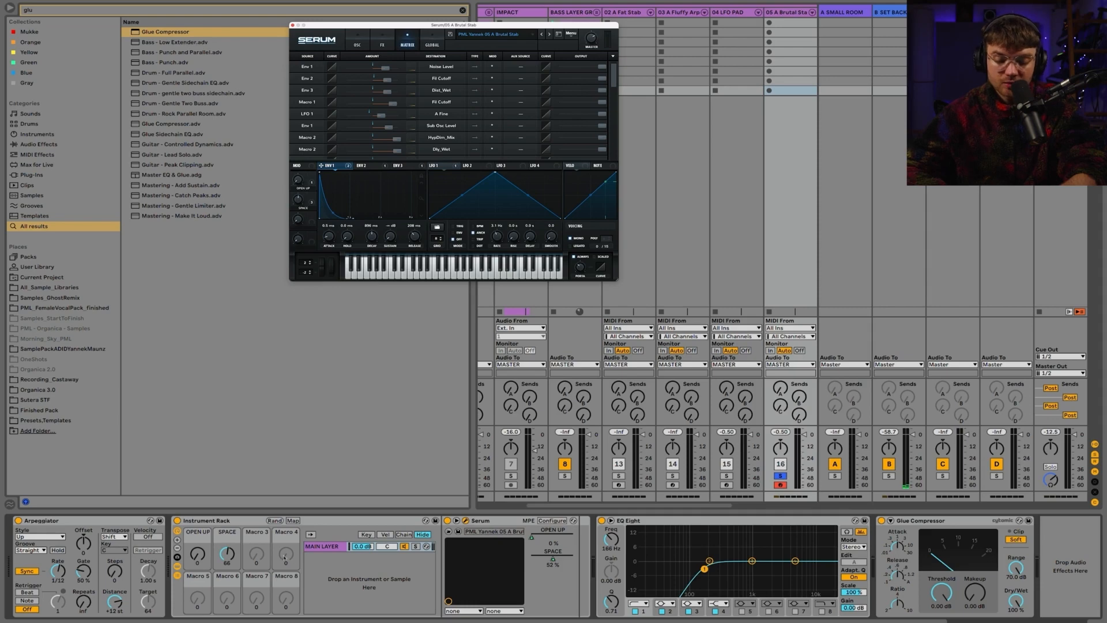
left_click_drag(227, 554, 227, 590)
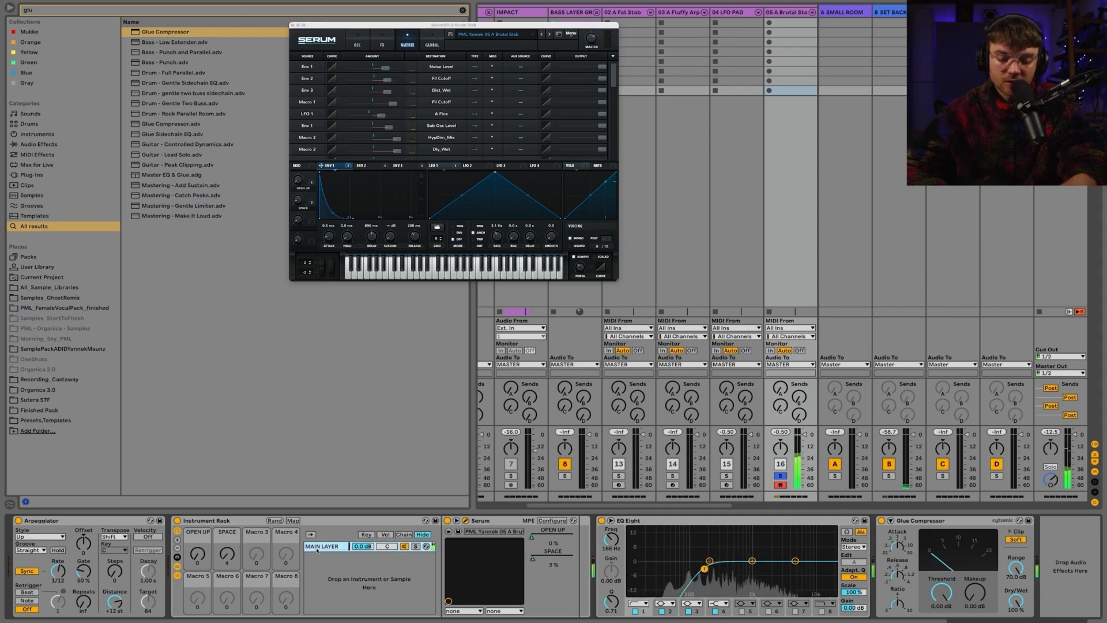
Duplicate the MAIN LAYER chain and name the copy Second Layer
key("ctrl+d")
key("ctrl+r")
type("S")
type("Layer")
key("Return")
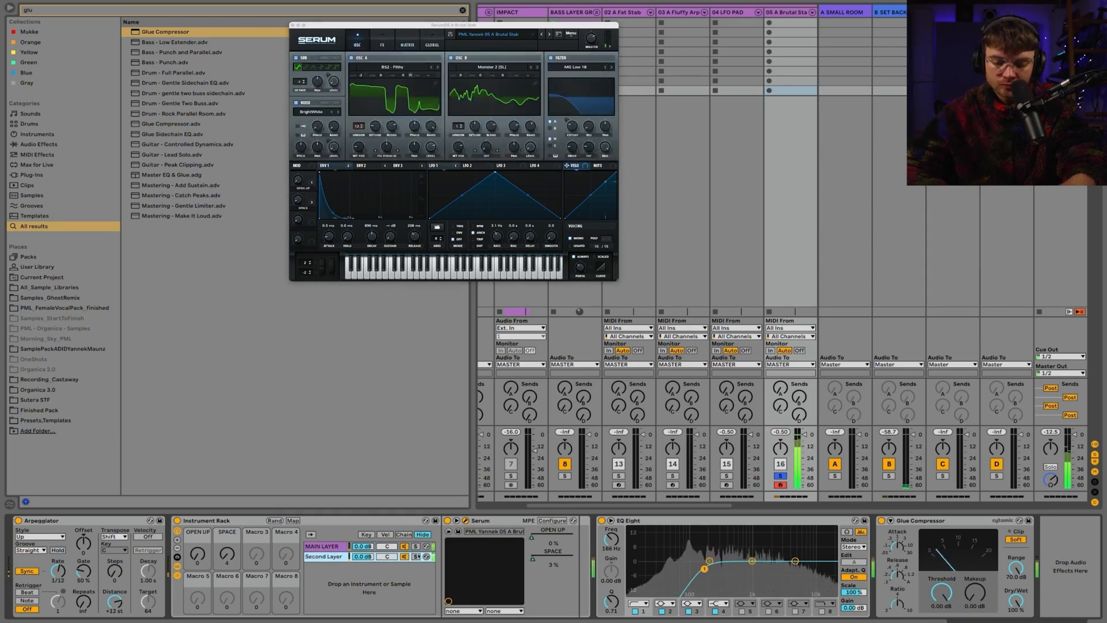
Enlarge and reposition Second Layer's Serum window and switch it to the next Brutal Stab preset
left_click_drag(616, 279, 819, 380)
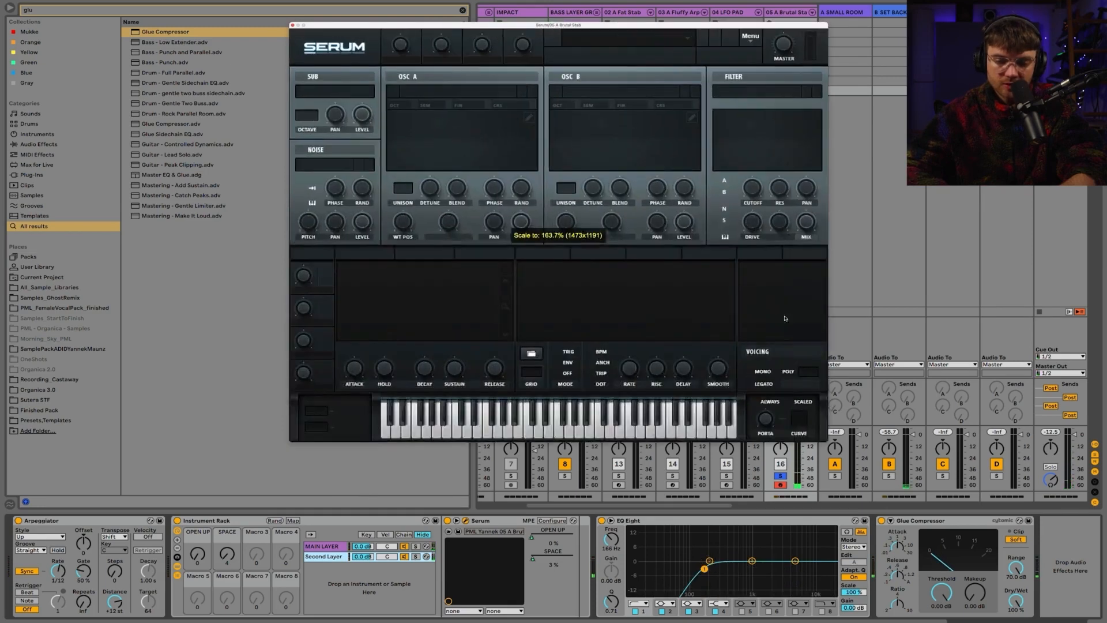
left_click_drag(598, 29, 480, 13)
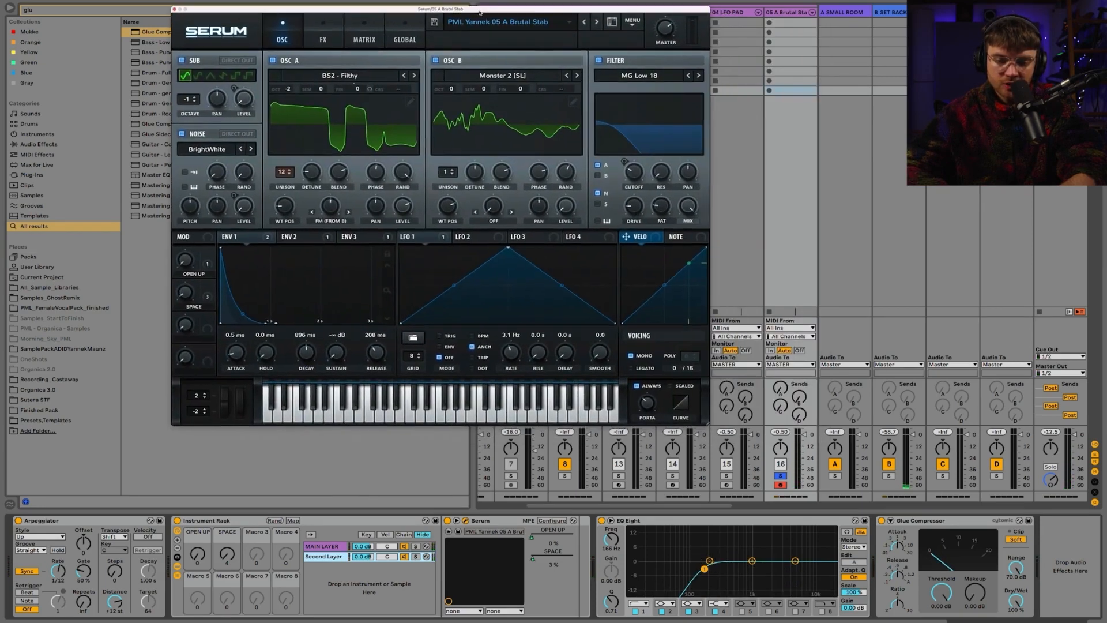
left_click(596, 21)
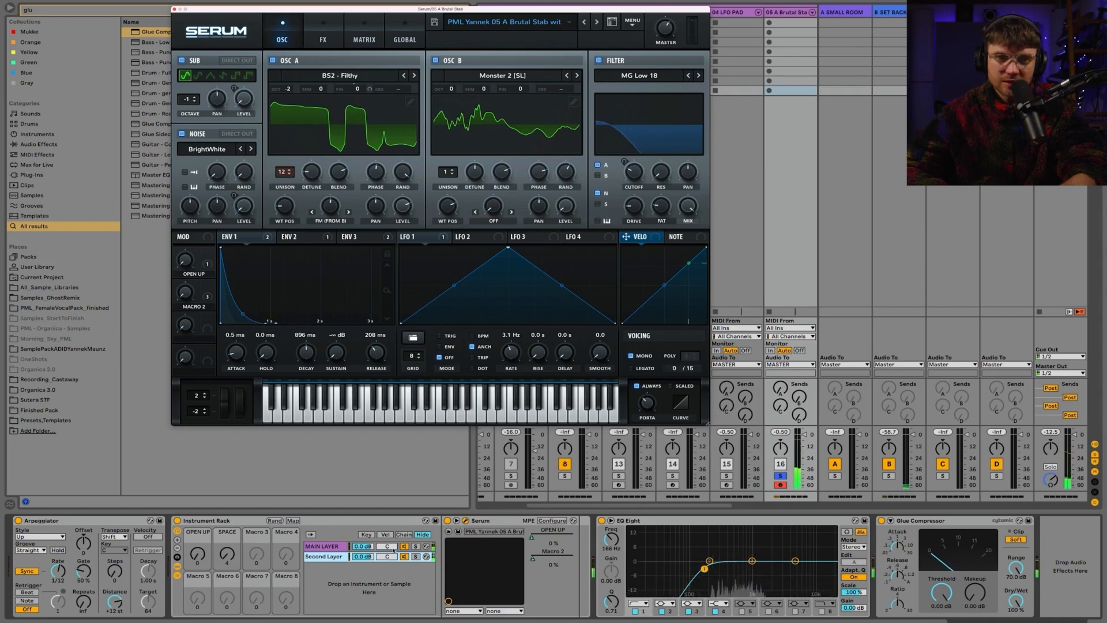
Add an EQ Eight after Serum in the Second Layer chain and move its low-cut band to about 417 Hz
key("super+f")
type("eq")
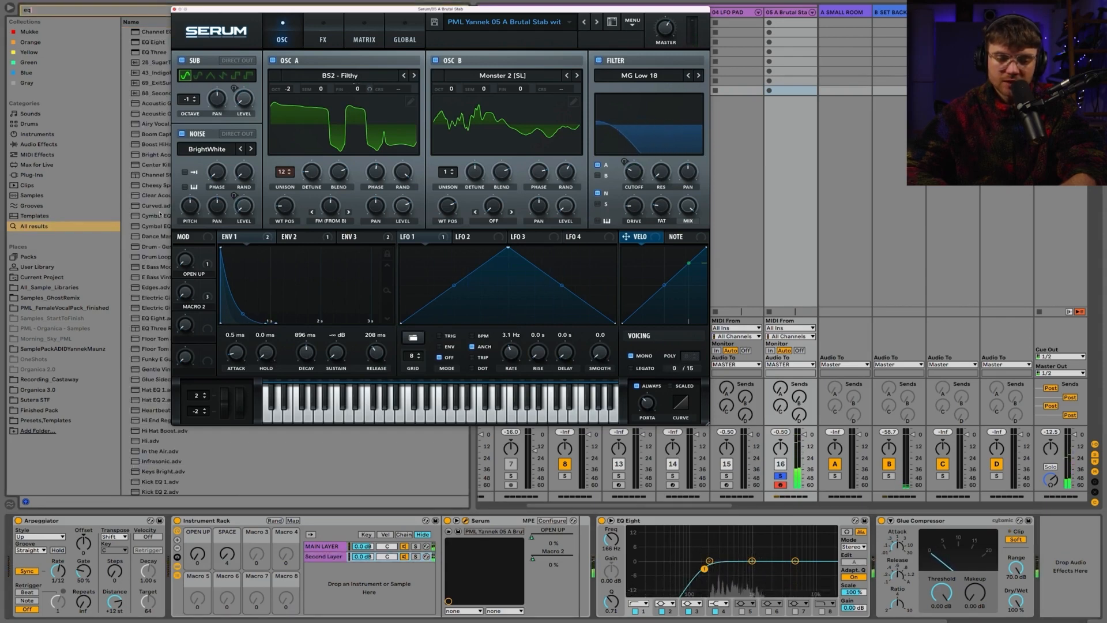
left_click_drag(147, 42, 575, 537)
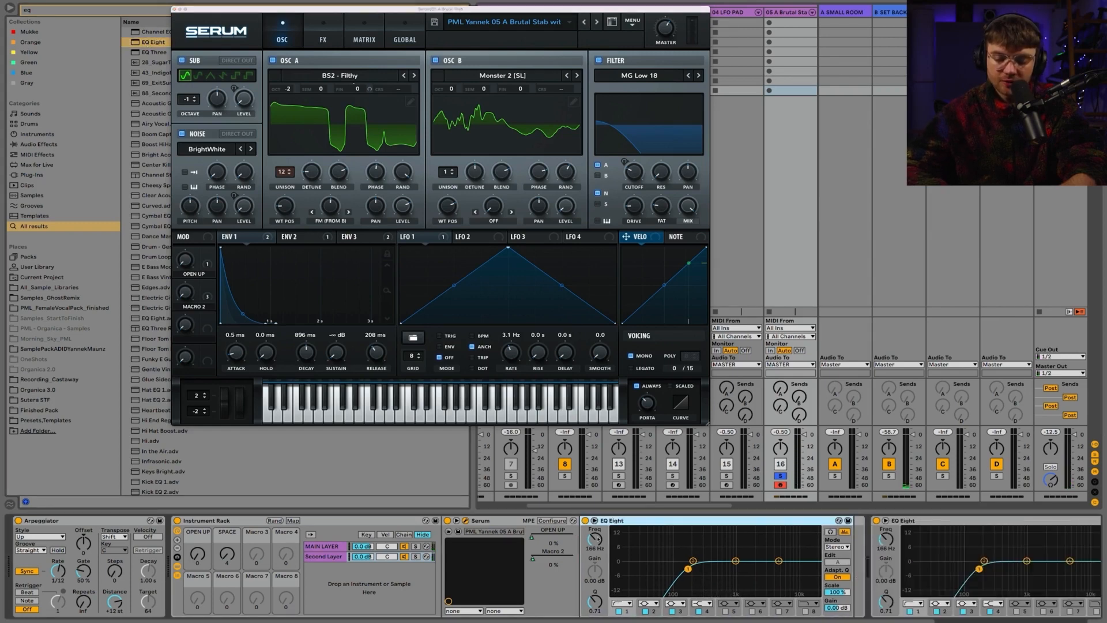
left_click(311, 558)
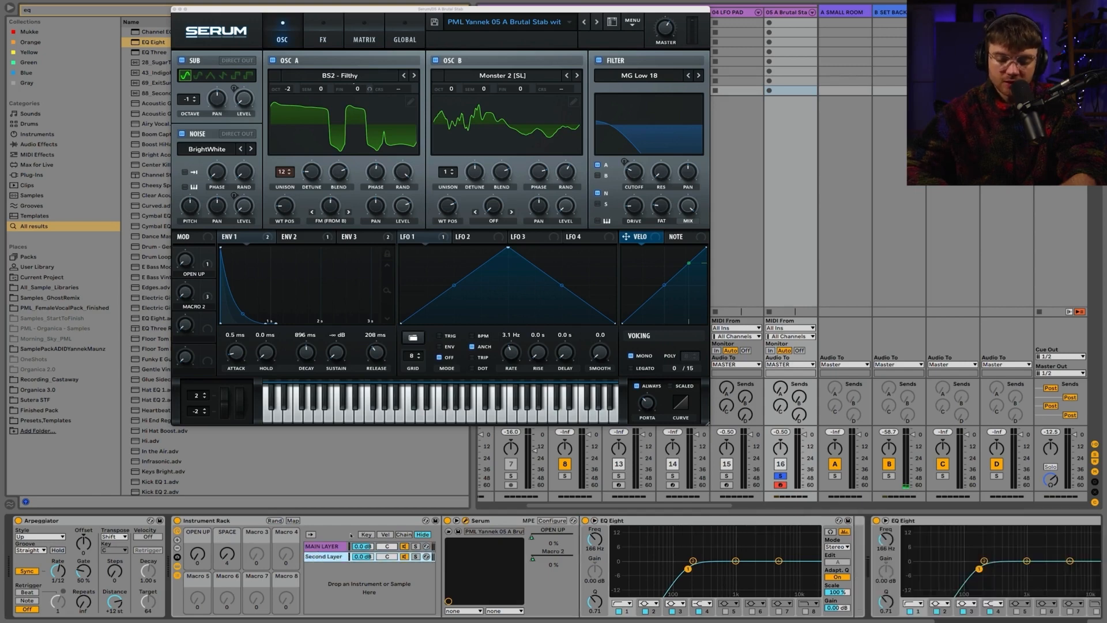
left_click_drag(687, 569, 713, 572)
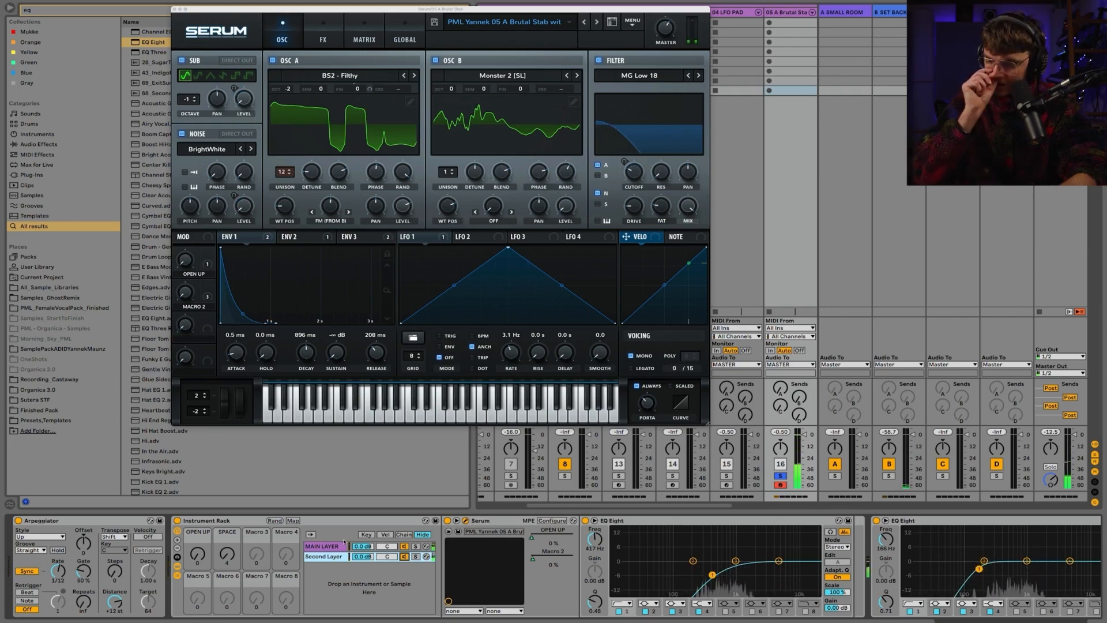
Duplicate the Second Layer chain as Third Layer and enlarge the copy's Serum window
key("super+d")
type("yer")
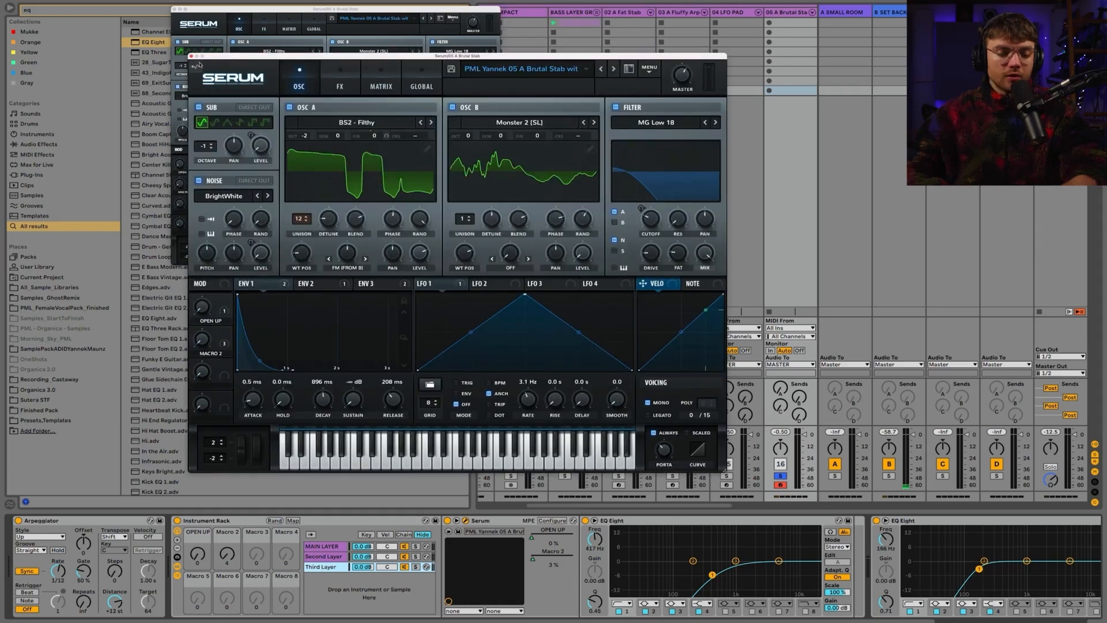
left_click(191, 56)
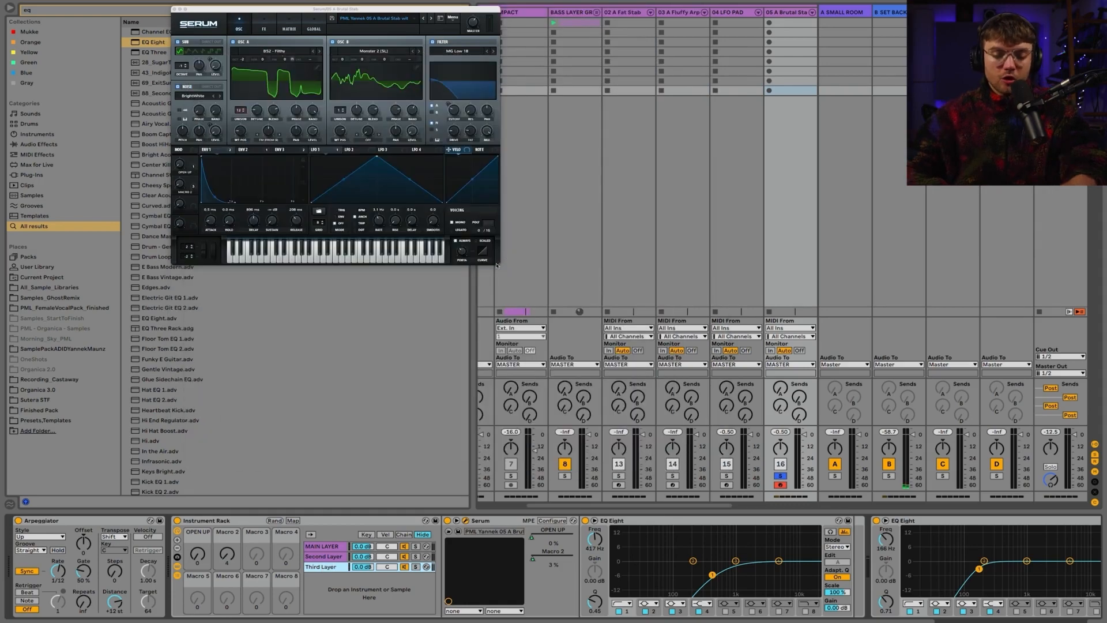
left_click_drag(497, 266, 766, 468)
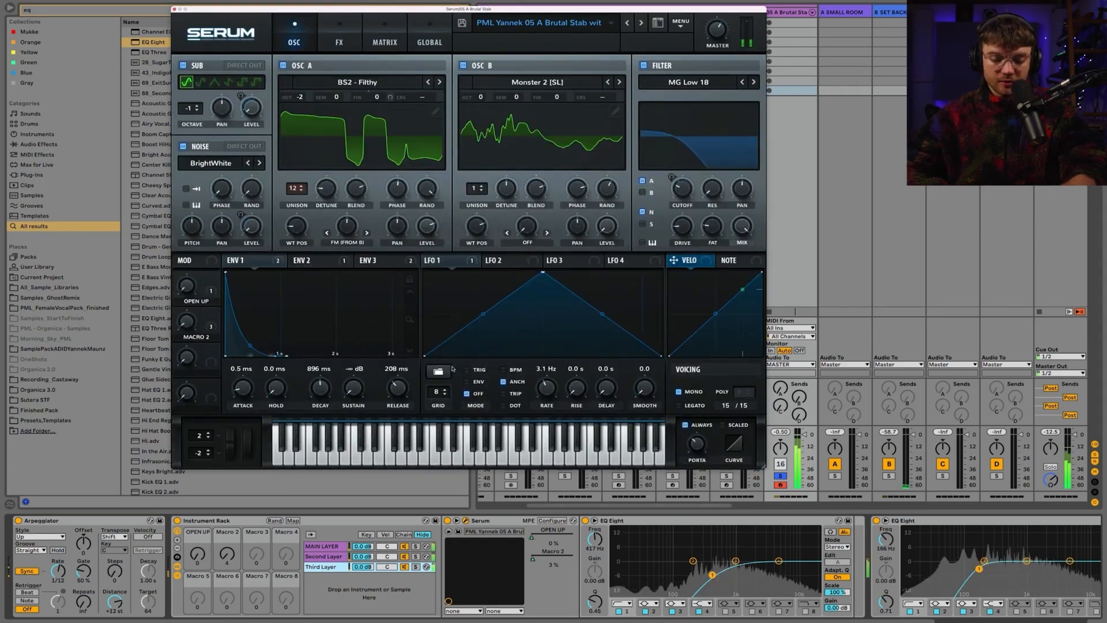
Audition presets with Third Layer soloed, load the user preset A Pitched Pluck, and unsolo the chain
left_click(416, 567)
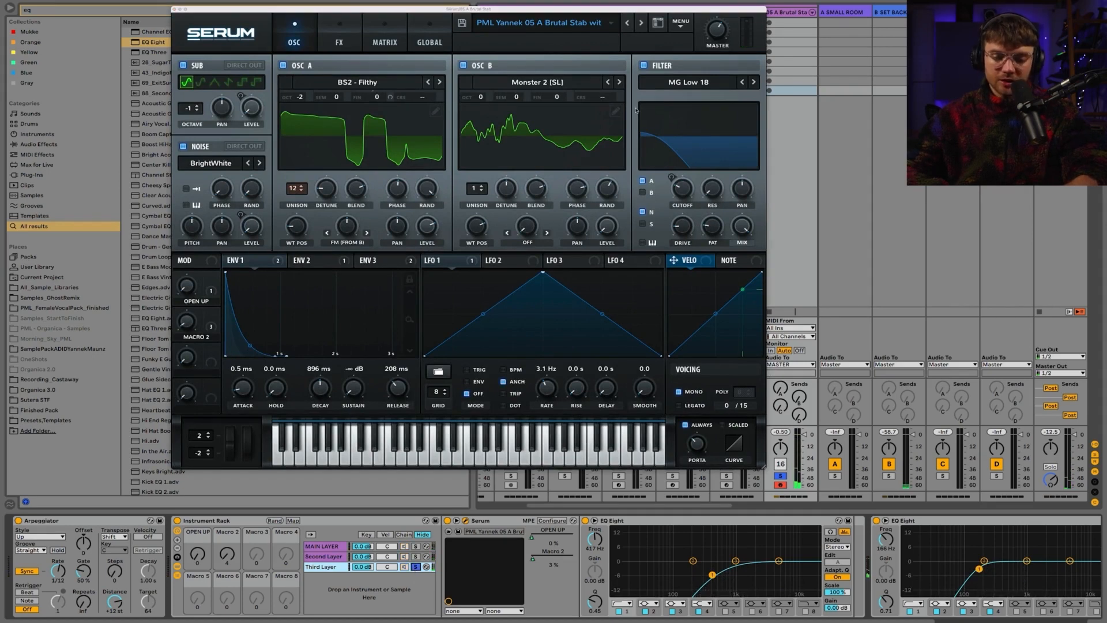
left_click(640, 23)
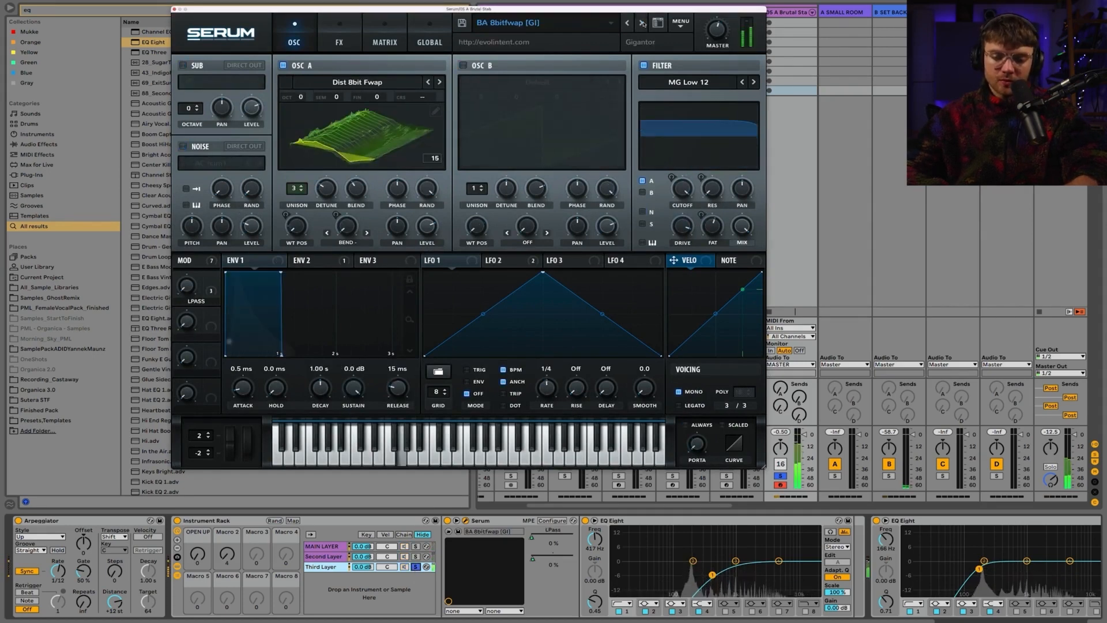
left_click(548, 23)
mouse_move(507, 199)
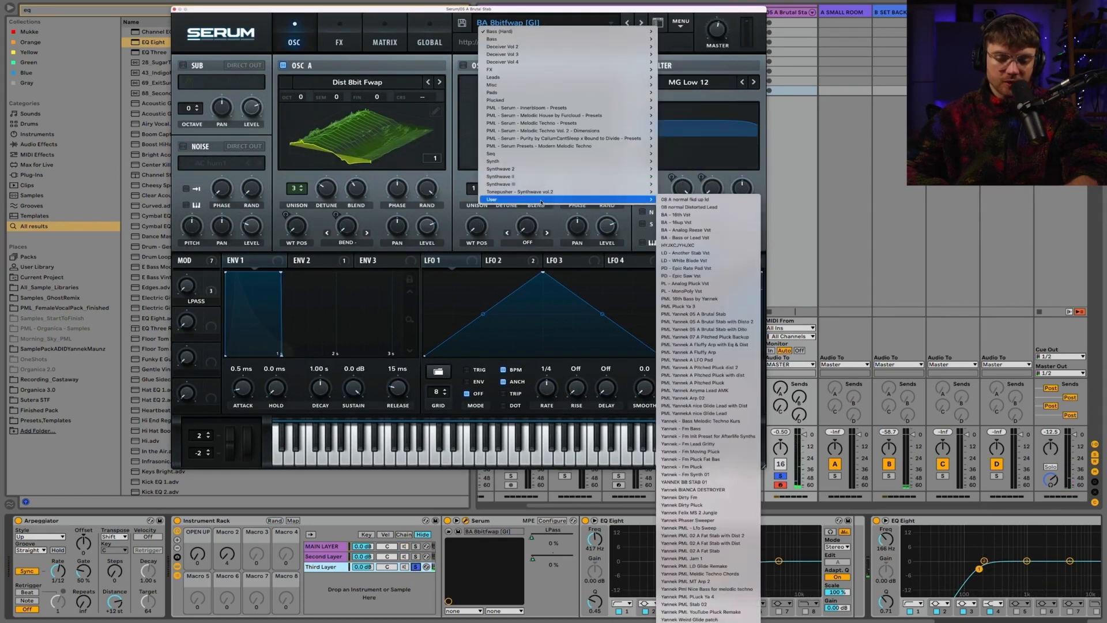
left_click(689, 374)
left_click(641, 24)
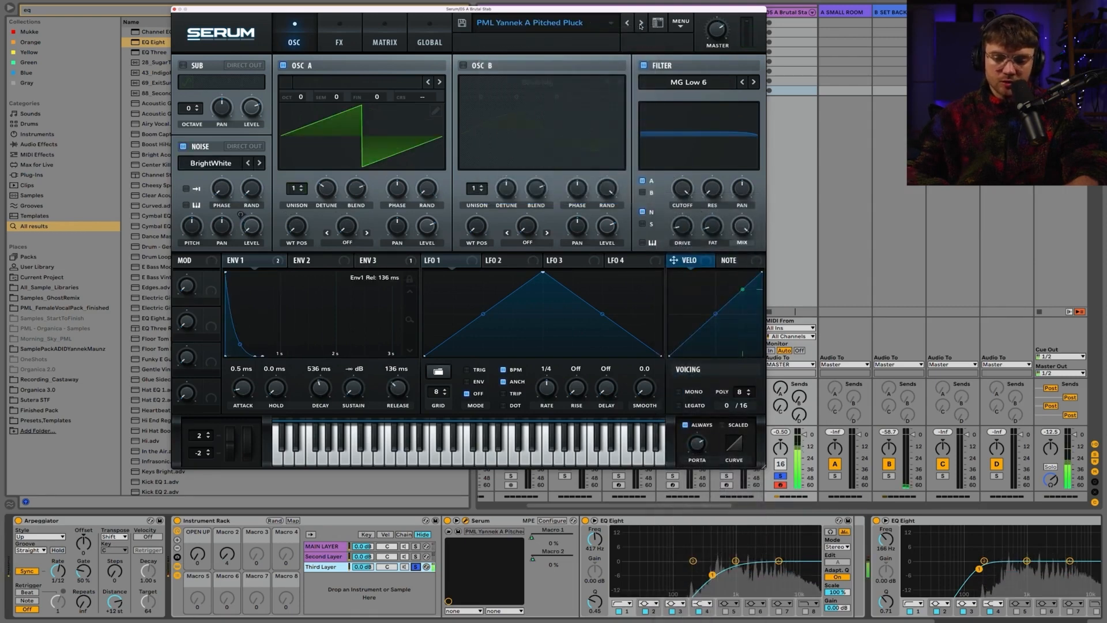
left_click(415, 567)
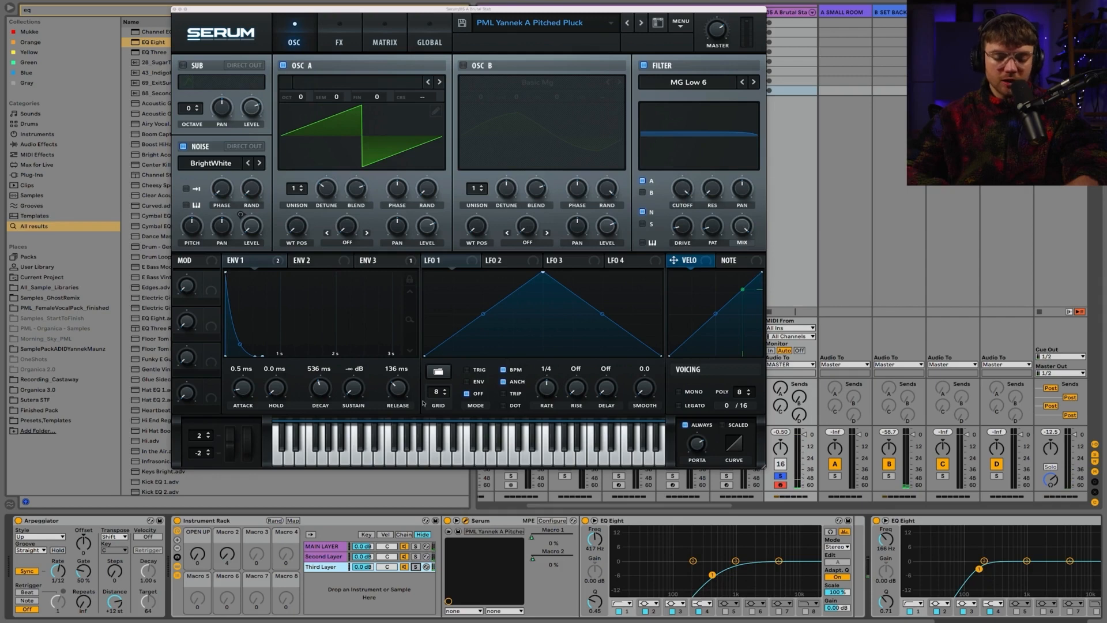
Load the Anyma Lead AMK preset in Third Layer and set the chain's volume to about 2.6 dB
left_click_drag(368, 568, 367, 593)
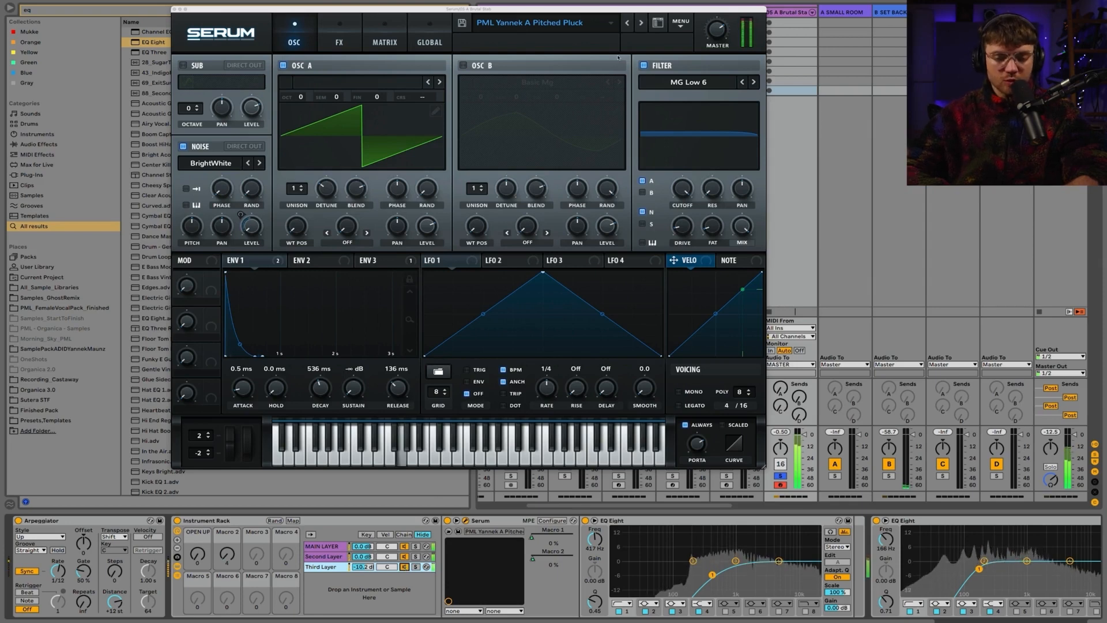
left_click(641, 23)
left_click_drag(367, 568, 367, 542)
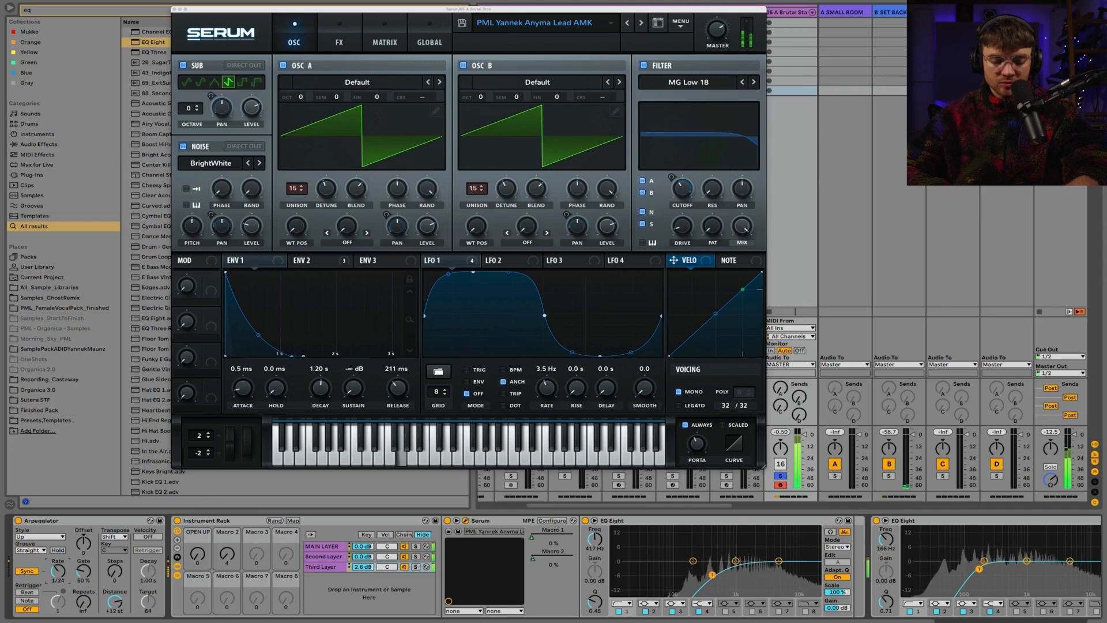
Set the Arpeggiator's gate to 94% and the rack's OPEN UP macro to 29
left_click_drag(82, 575, 83, 574)
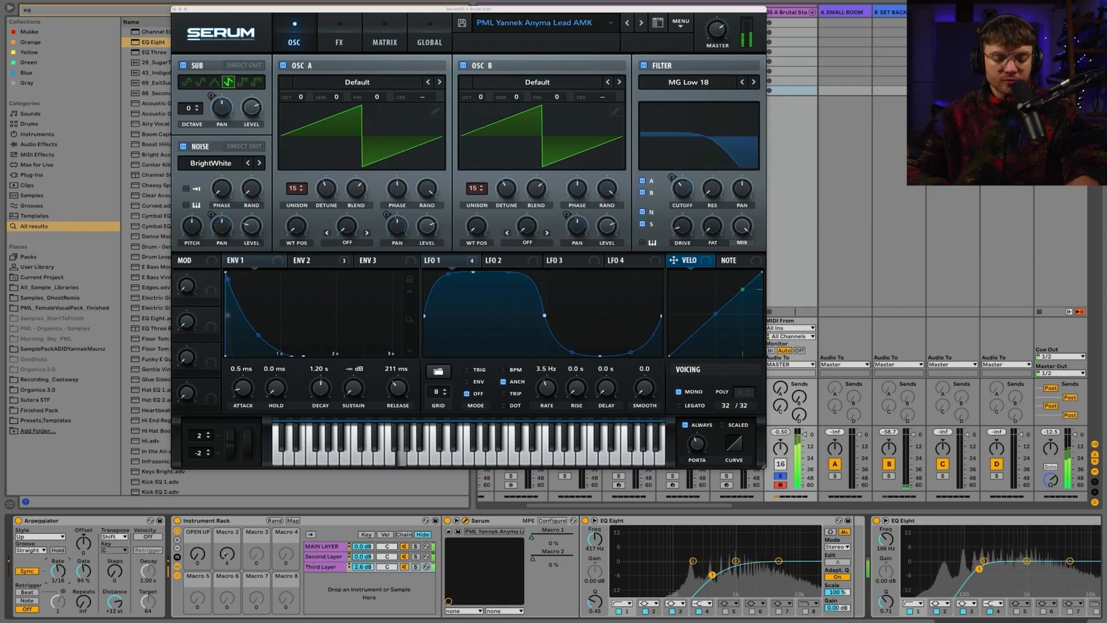
left_click_drag(227, 553, 197, 571)
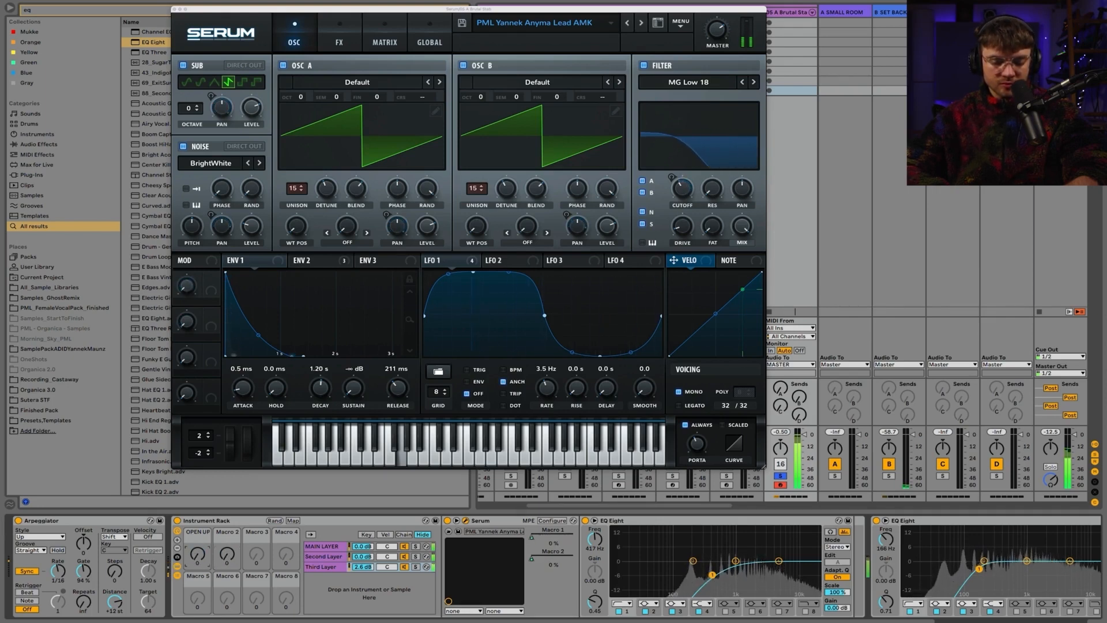
Duplicate the Third Layer chain and name the copy fourth Layer
left_click(328, 568)
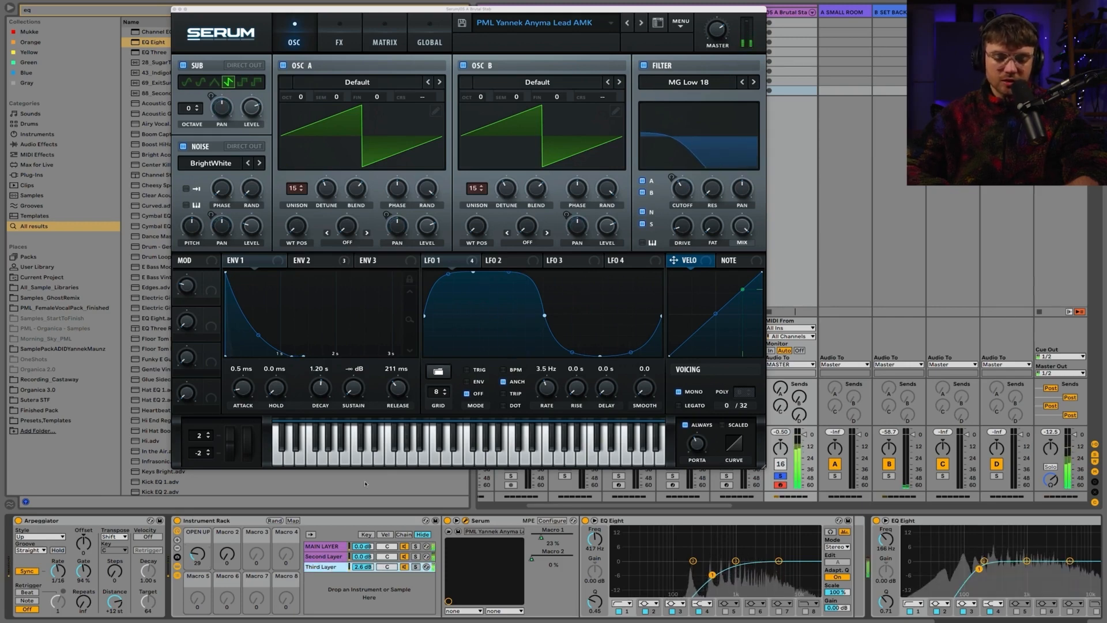
left_click(328, 577)
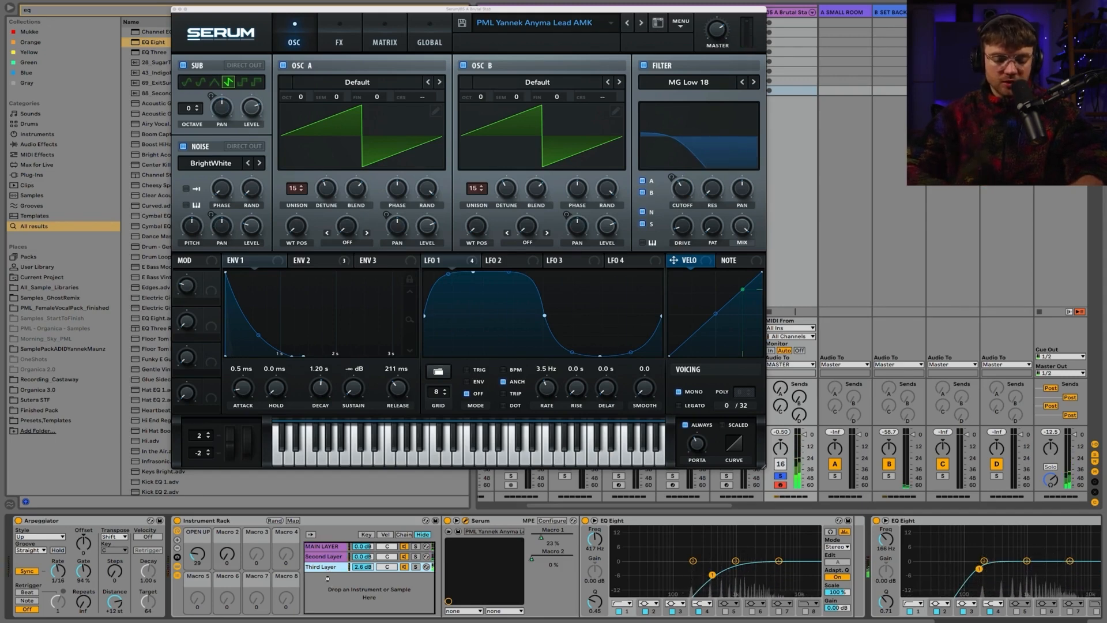
key("ctrl+d")
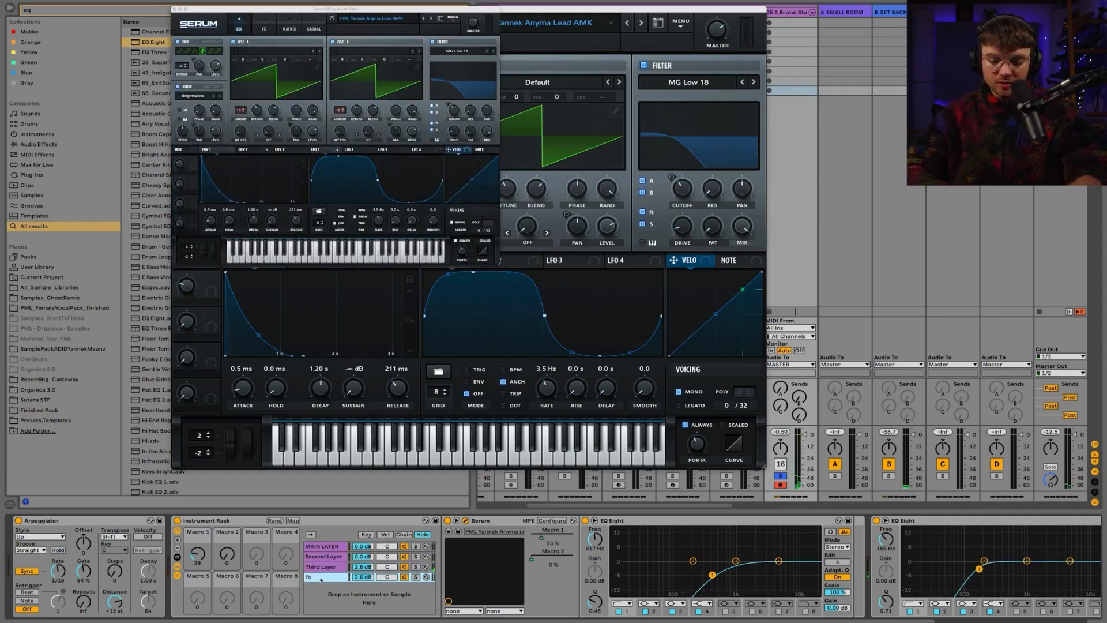
Load PML LD Acid Theme from Melodic Techno Vol. 2 - Dimensions in the soloed fourth Layer, then unsolo the chain and lower its volume
left_click(415, 577)
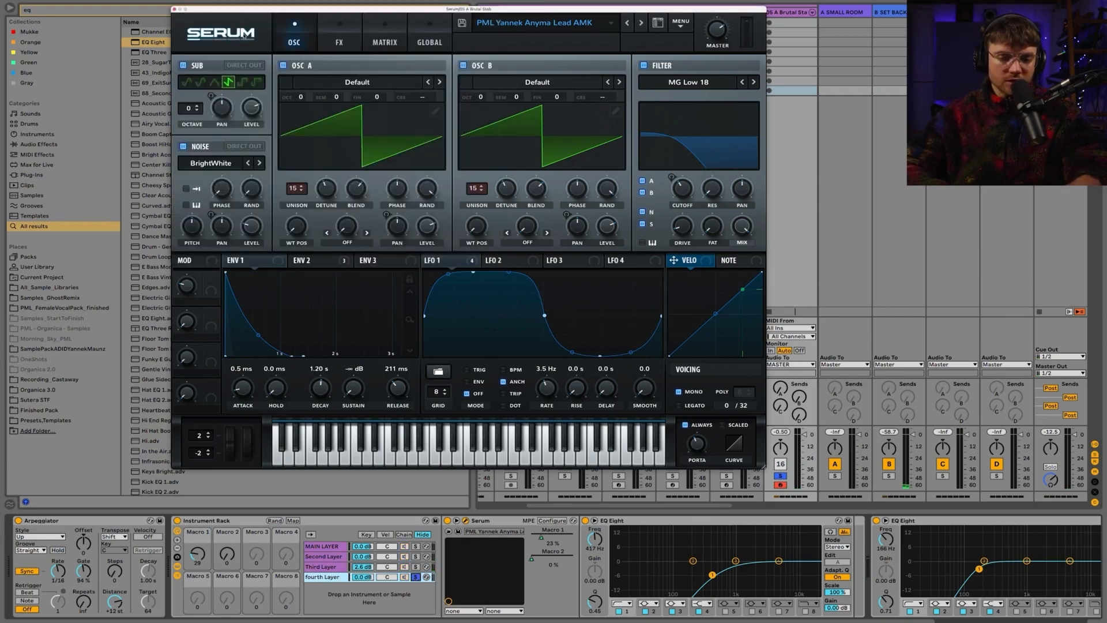
left_click(177, 10)
left_click_drag(498, 263, 823, 445)
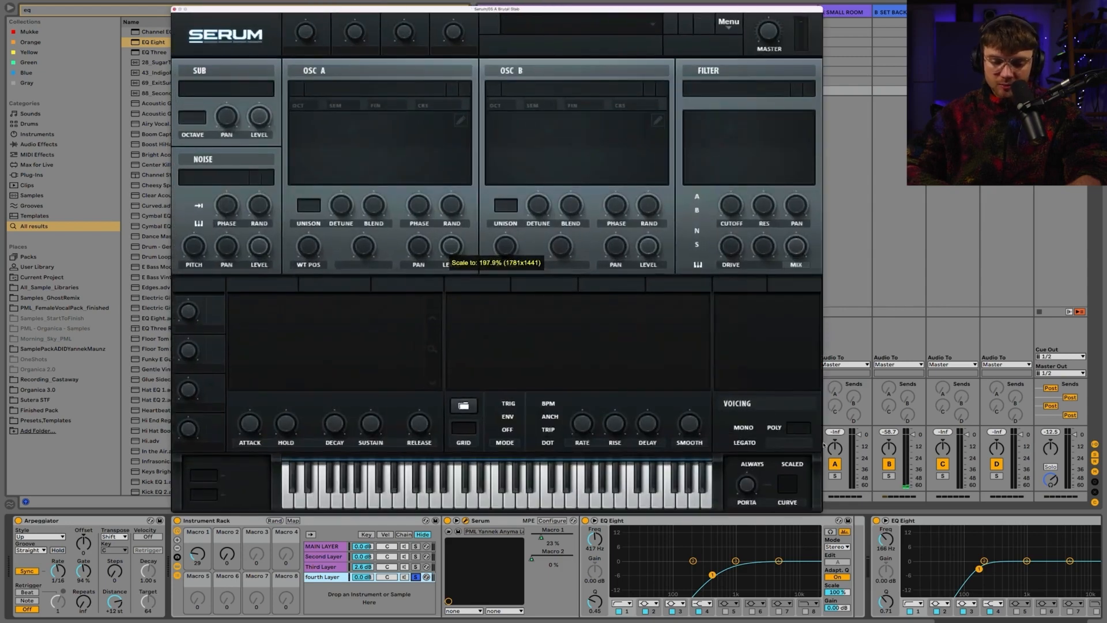
left_click(603, 28)
mouse_move(646, 132)
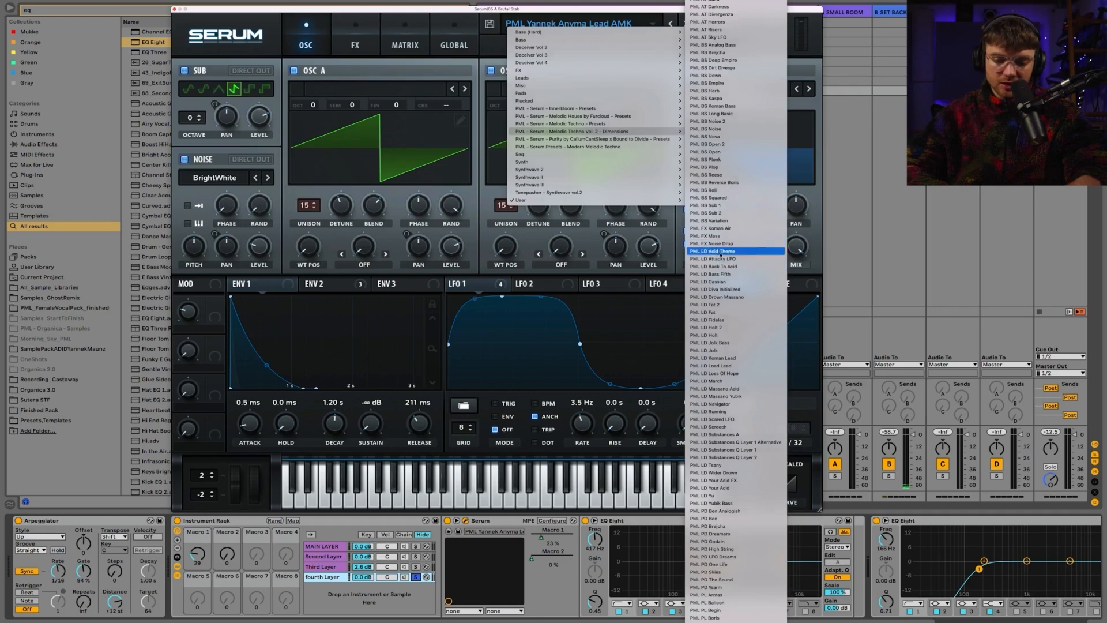
left_click(727, 250)
left_click(415, 577)
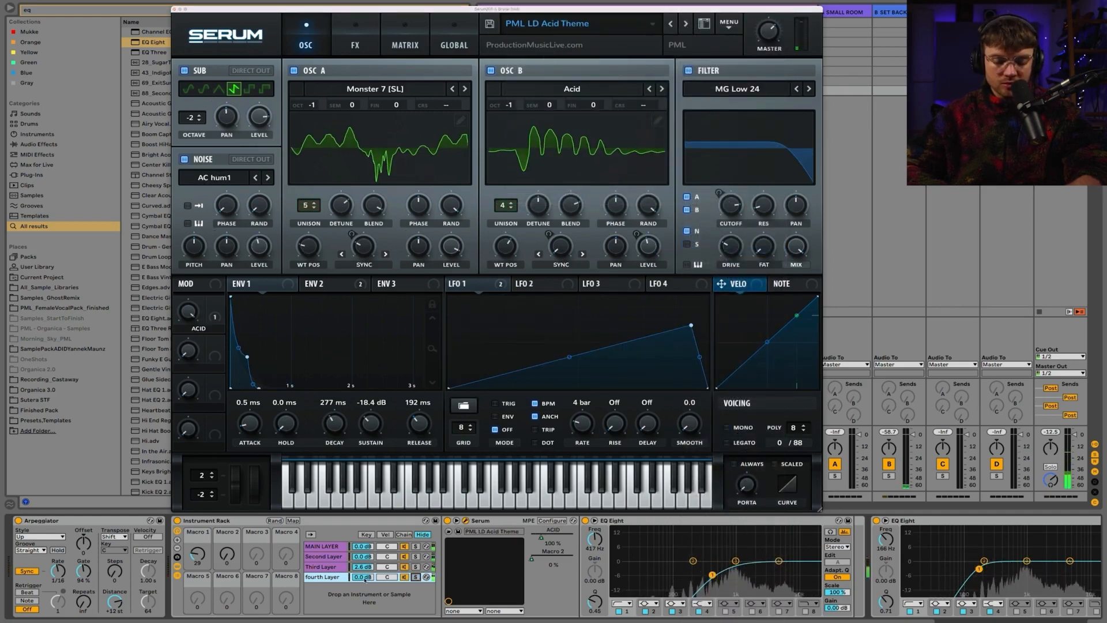
left_click_drag(365, 578, 365, 589)
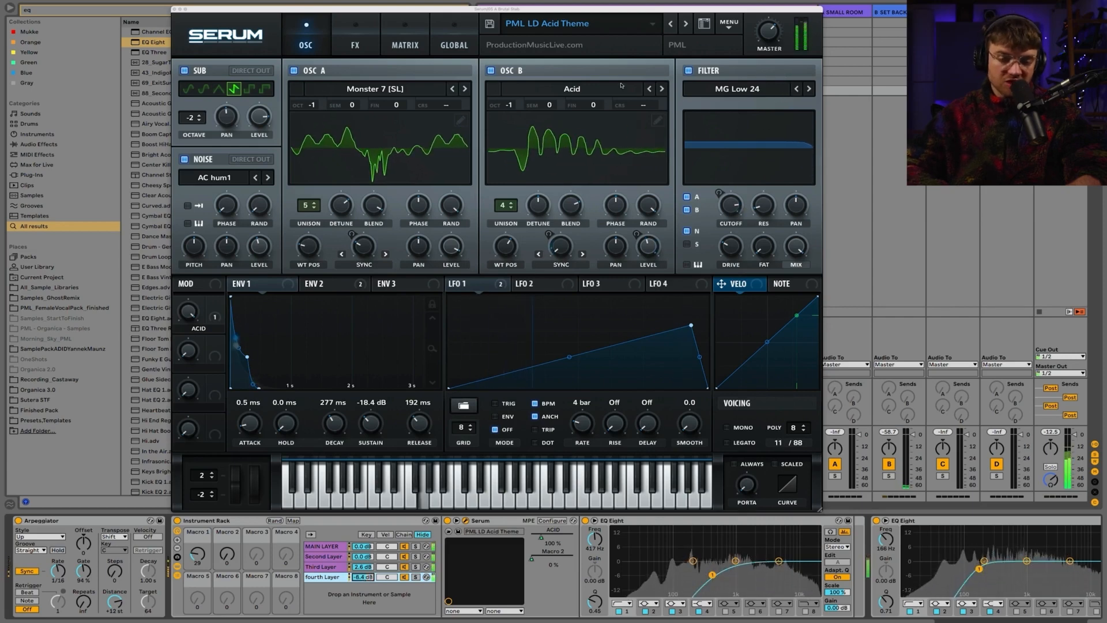
Audition the following lead presets in fourth Layer's Serum, settle on PML LD Drown Massano, and reset the chain's volume to 0 dB
left_click(686, 24)
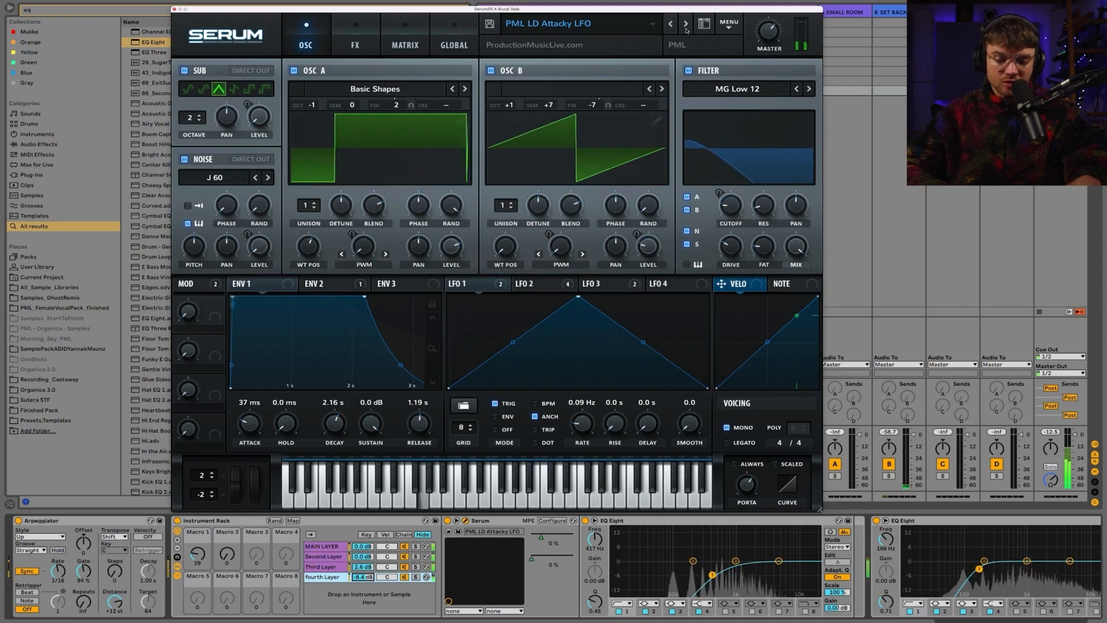
left_click(686, 25)
left_click(685, 24)
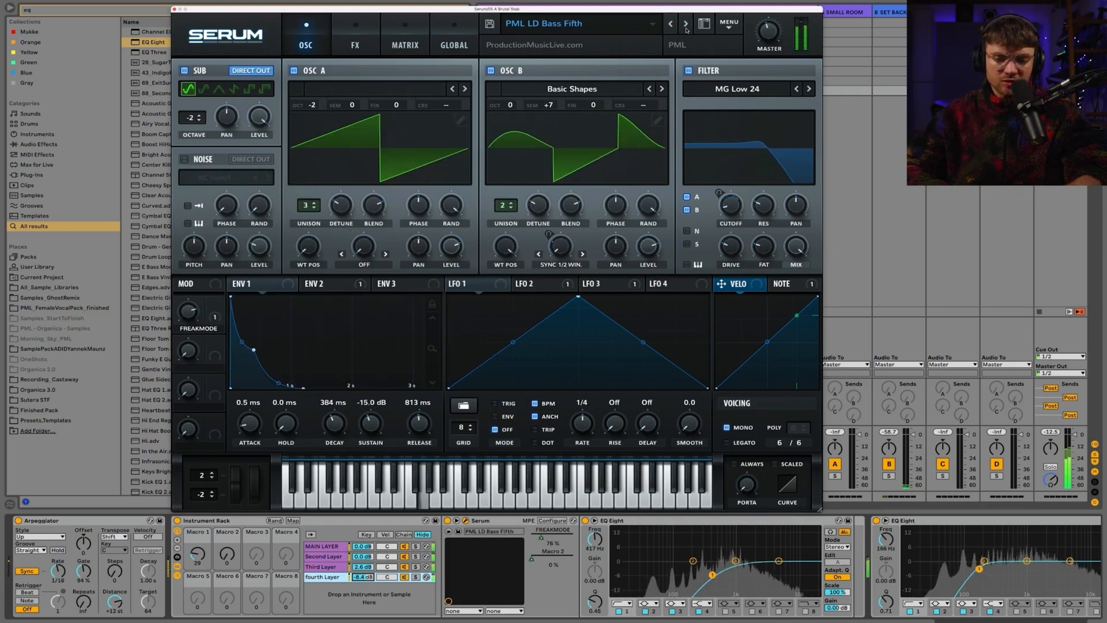
left_click(685, 25)
left_click(686, 24)
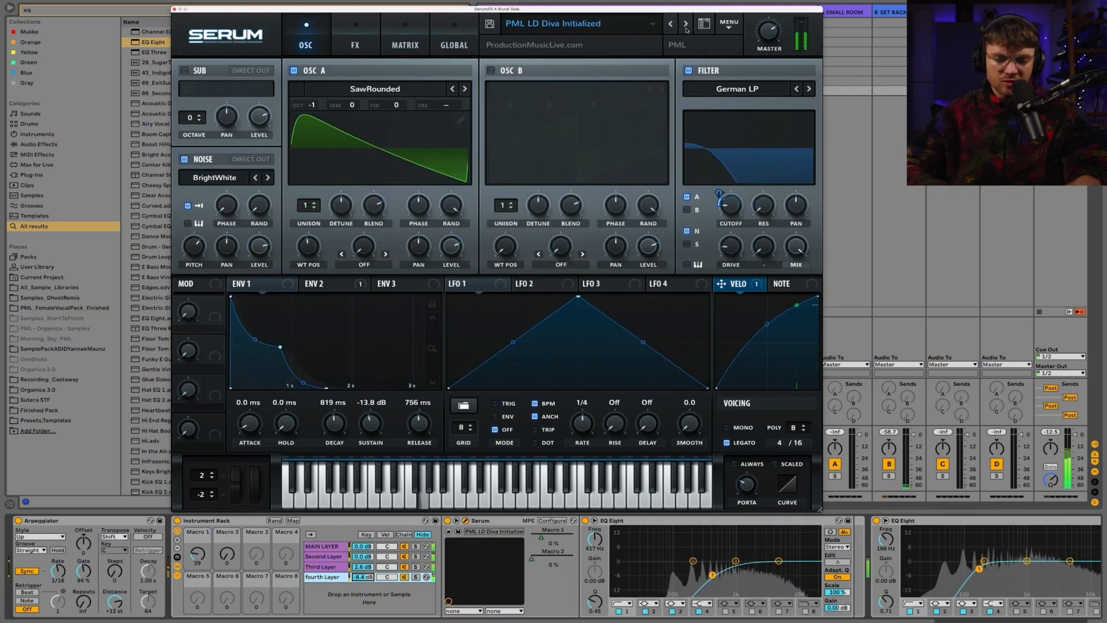
left_click(685, 25)
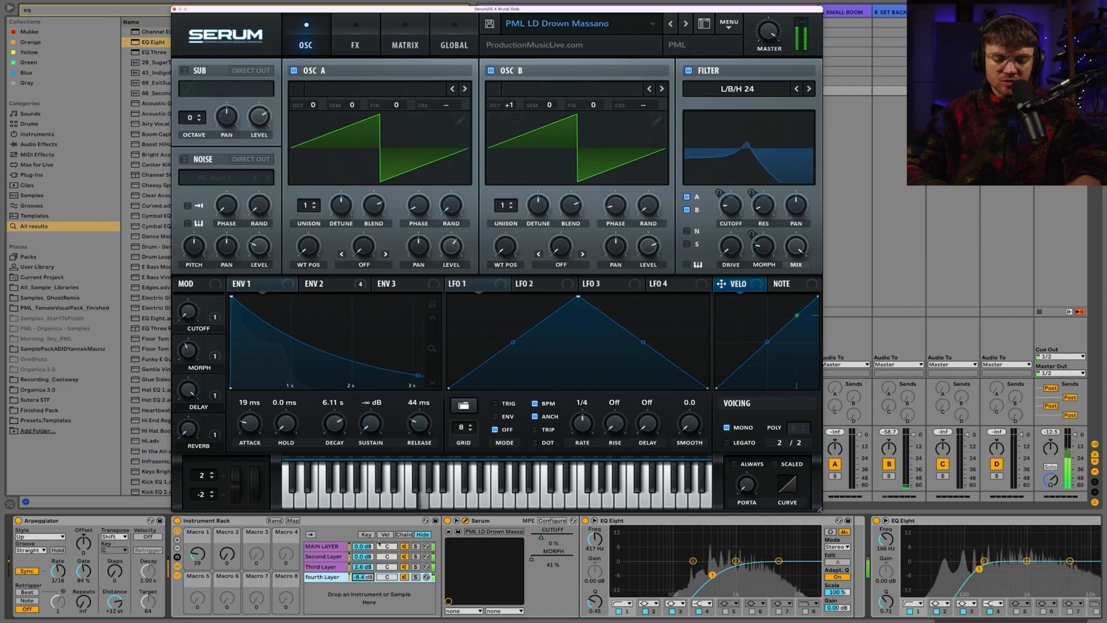
left_click(362, 576)
key("Delete")
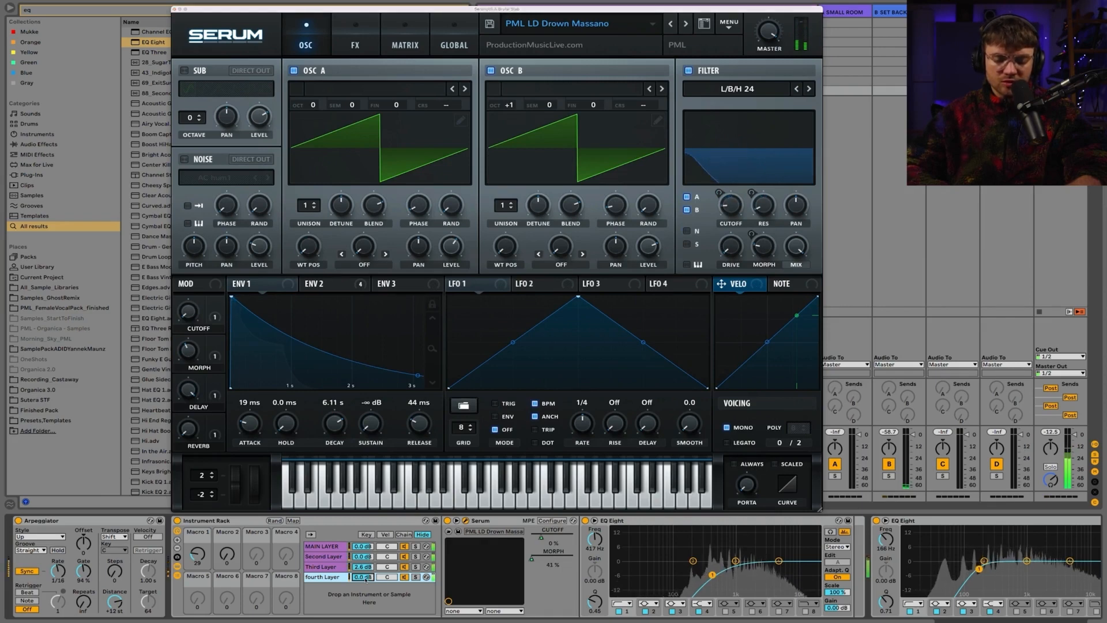
Set the OPEN UP macro to 66, compare fourth Layer with its EQ Eight bypassed, and raise the low-cut frequency to about 653 Hz
mouse_move(198, 554)
left_mouse_down()
mouse_move(198, 521)
mouse_move(201, 572)
left_mouse_up()
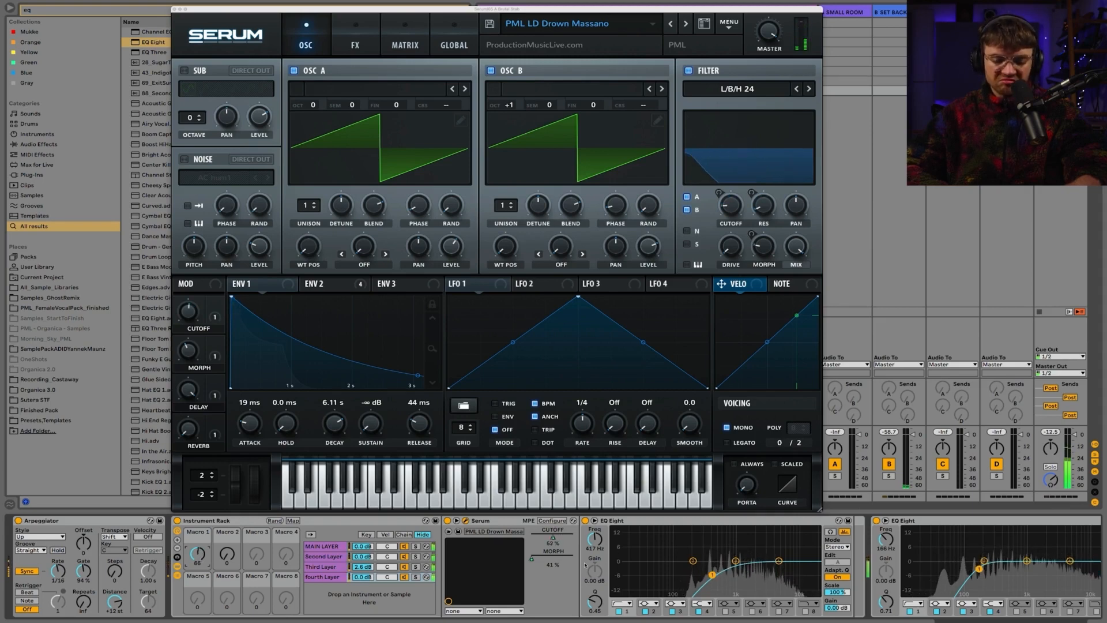
left_click(341, 579)
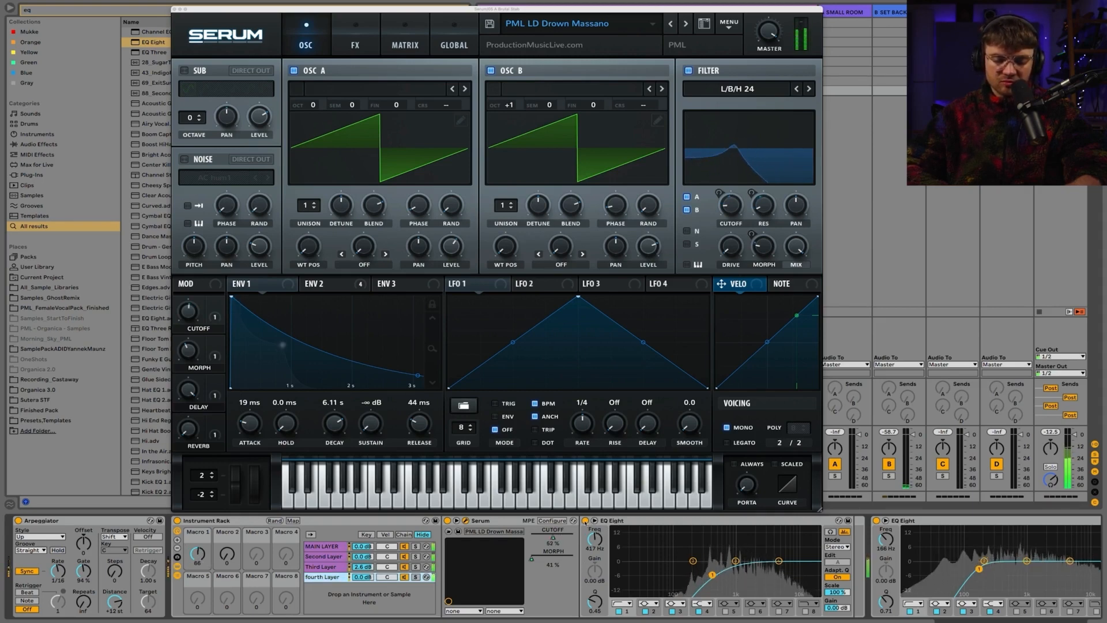
left_click(585, 521)
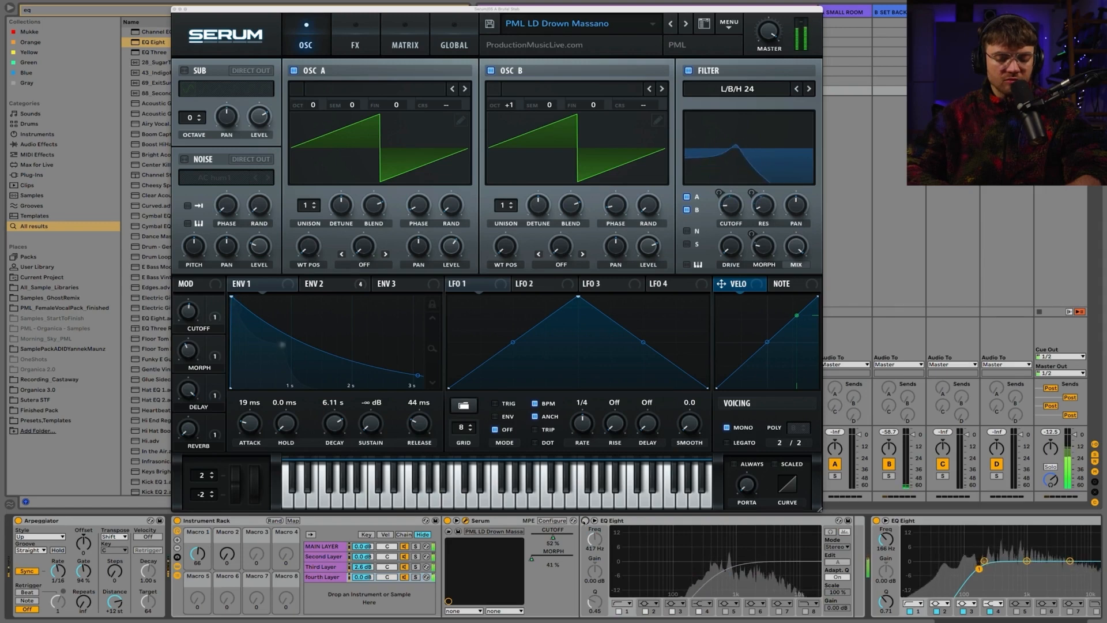
left_click(585, 520)
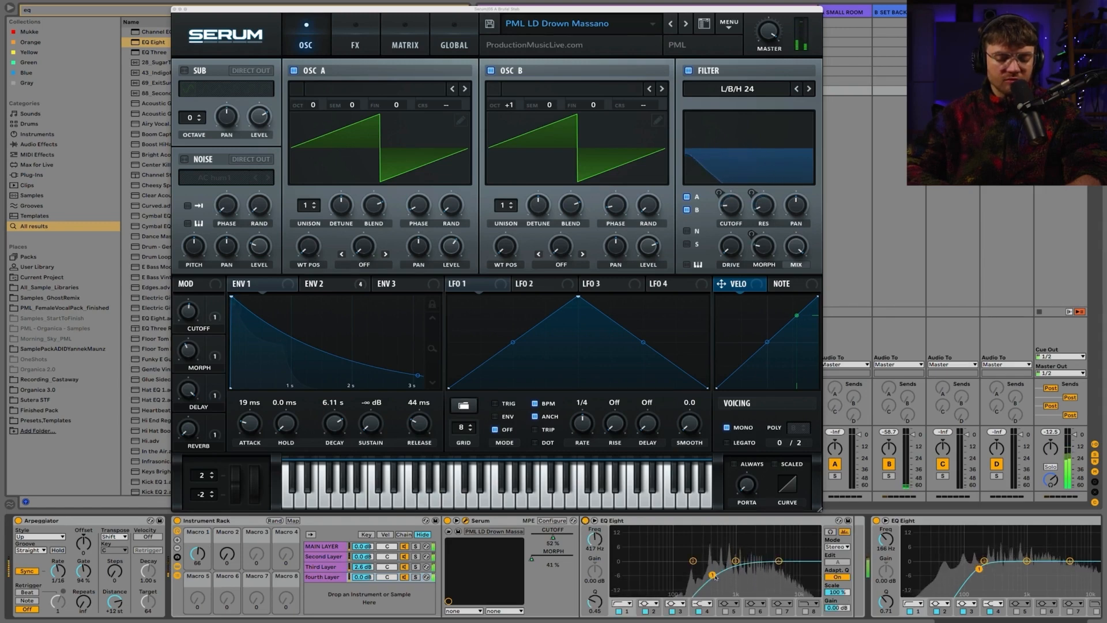
left_click_drag(713, 576, 724, 578)
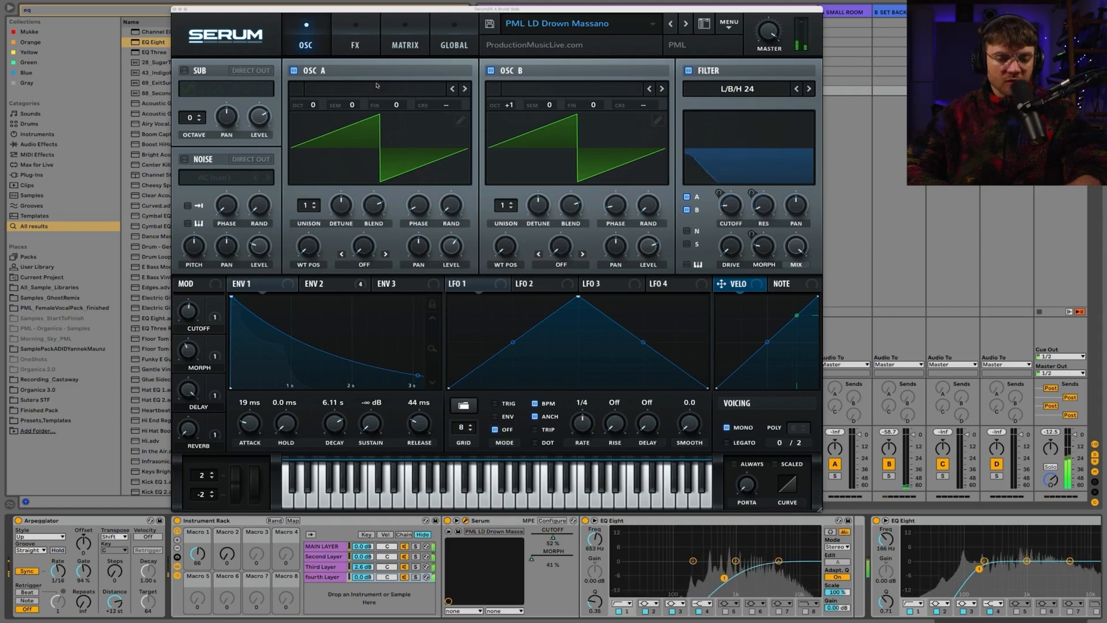
In fourth Layer's Serum effects, switch the reverb from Plate to Hall and adjust its decay
left_click(354, 26)
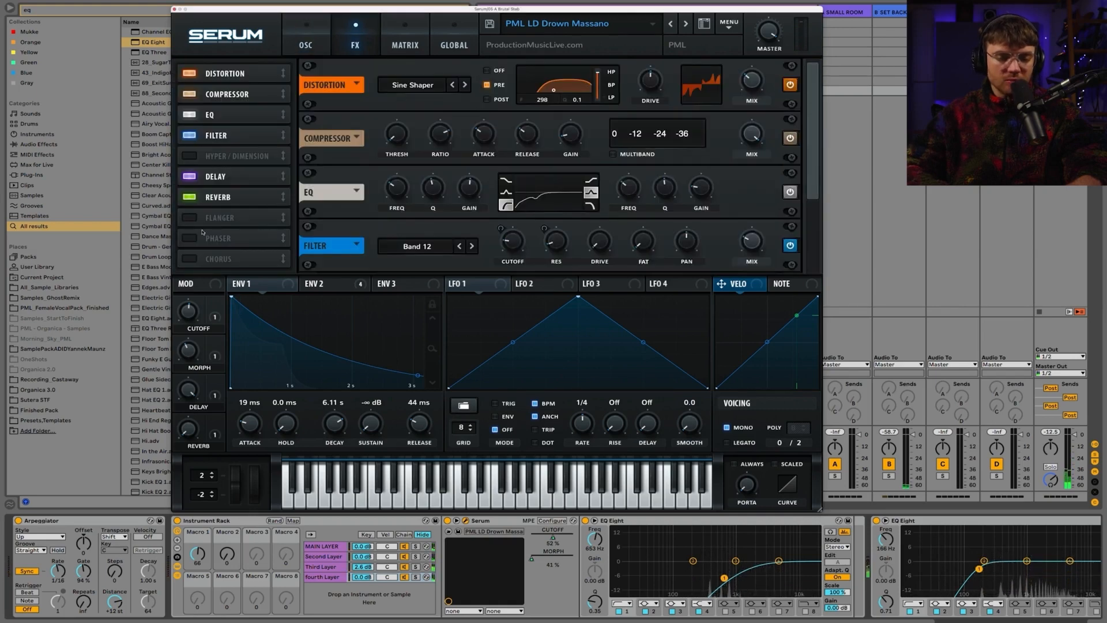
left_click_drag(190, 438, 190, 385)
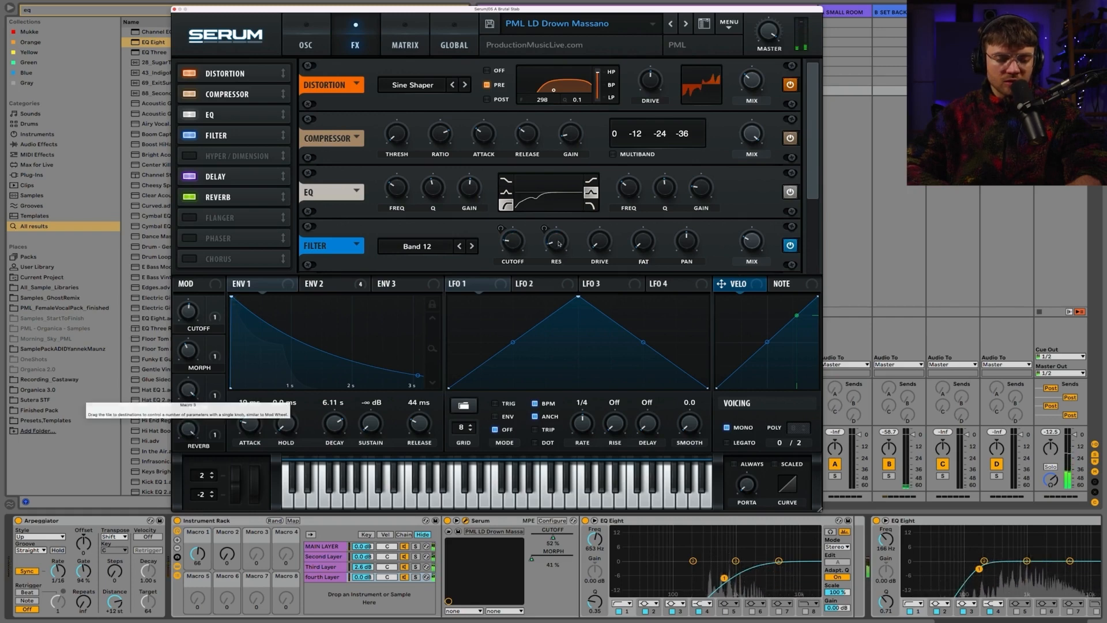
scroll(807, 125, "down", 5)
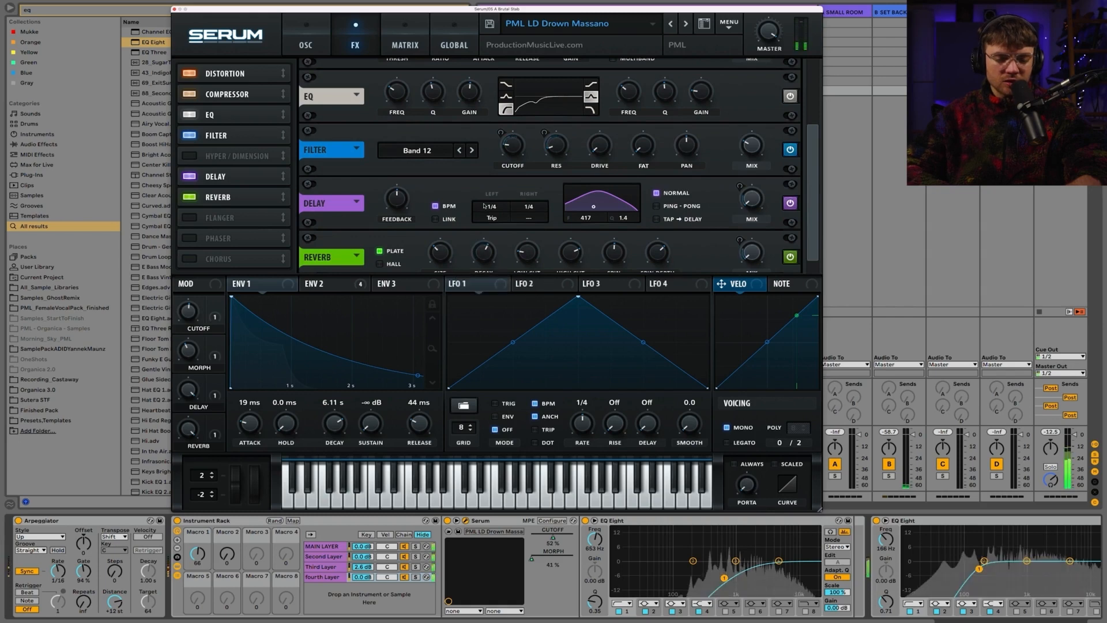
left_click_drag(488, 268, 485, 261)
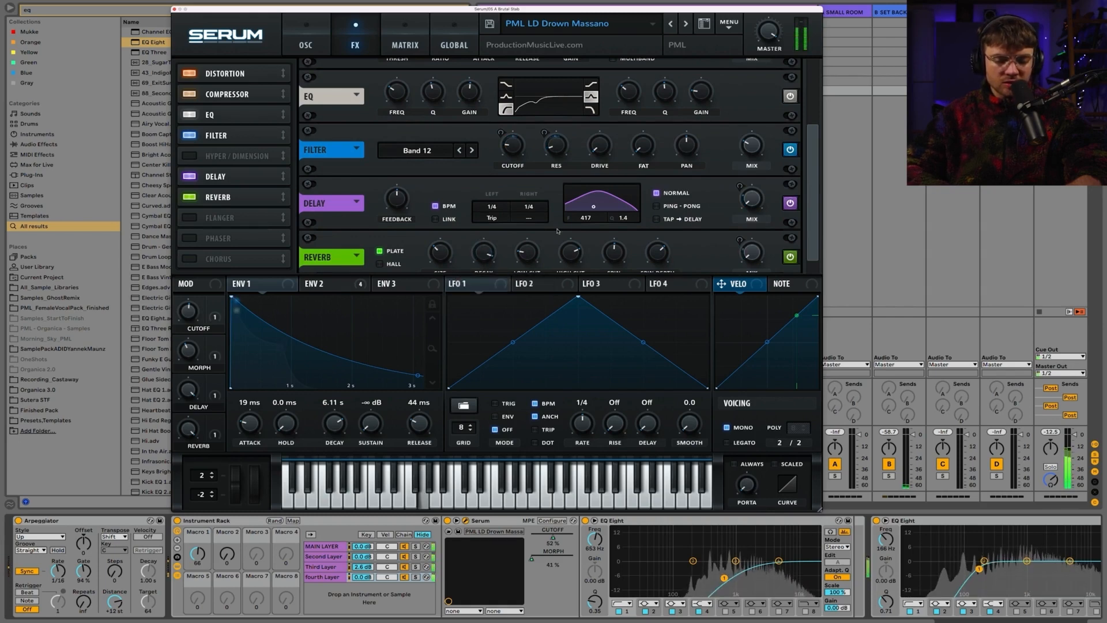
scroll(809, 184, "down", 1)
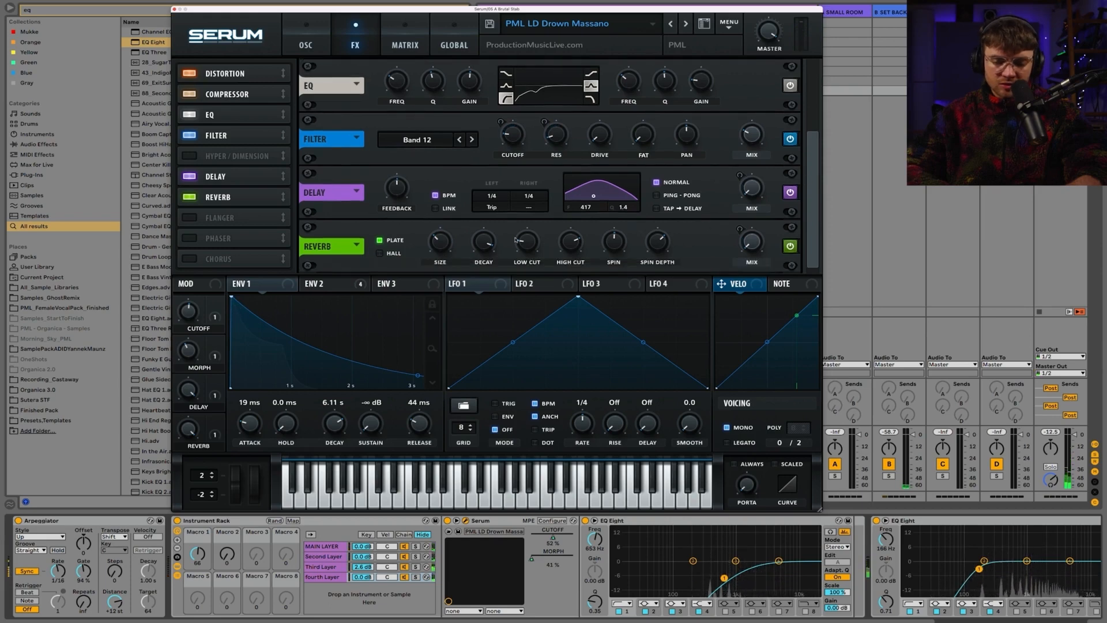
left_click_drag(487, 239, 487, 236)
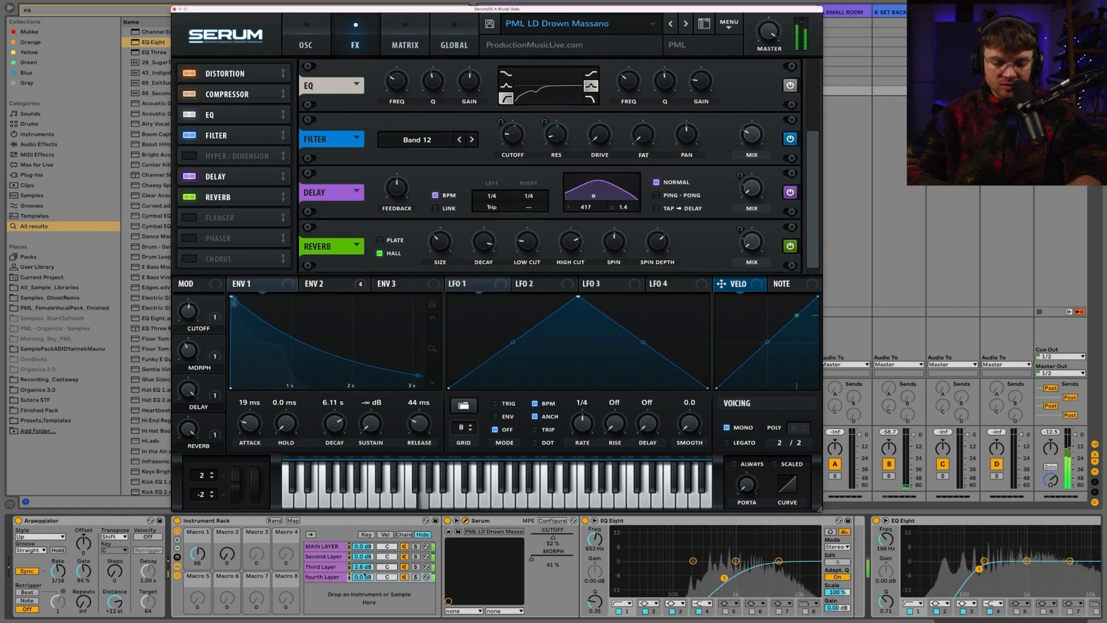
Raise fourth Layer to 1.0 dB and, with the chain soloed, set the OPEN UP macro to 22 and the SPACE macro near zero
left_click_drag(364, 576, 364, 572)
left_click(417, 577)
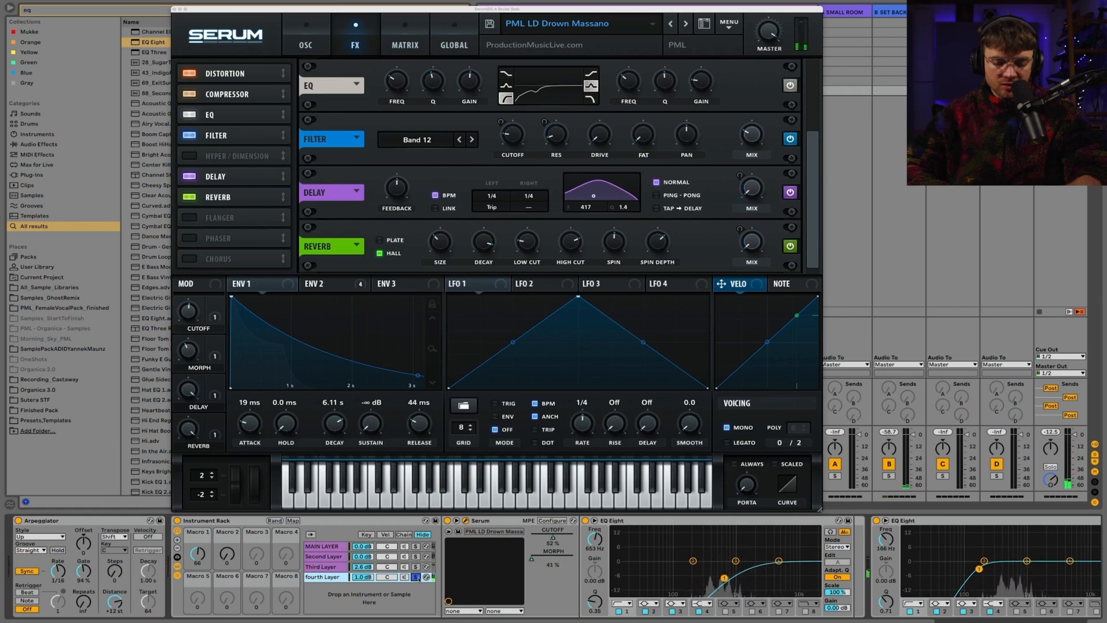
left_click(231, 554)
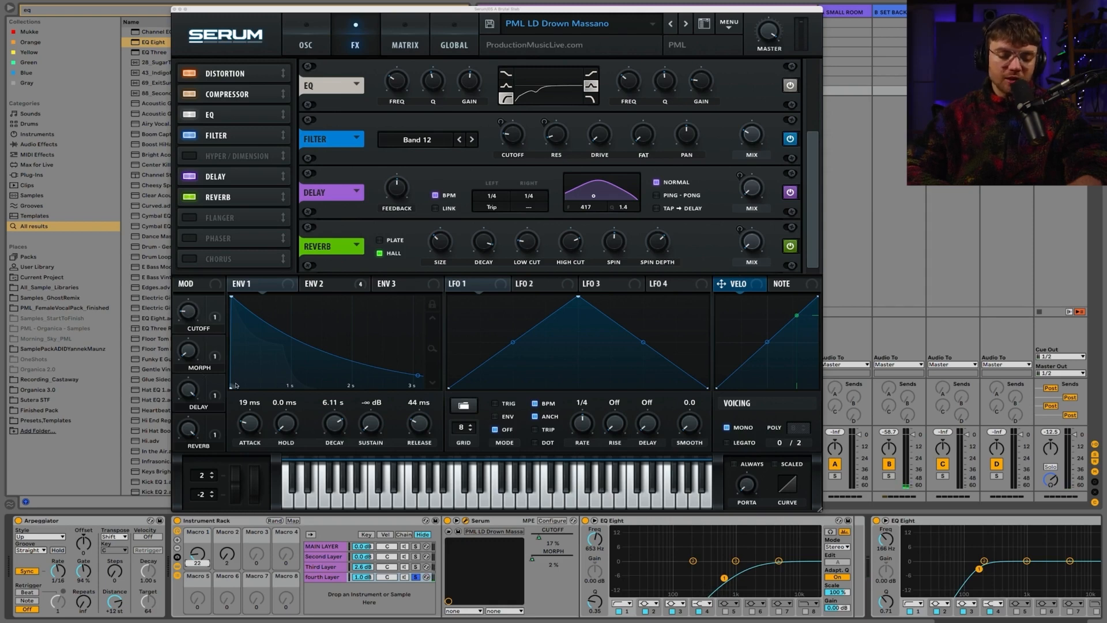
left_click(415, 577)
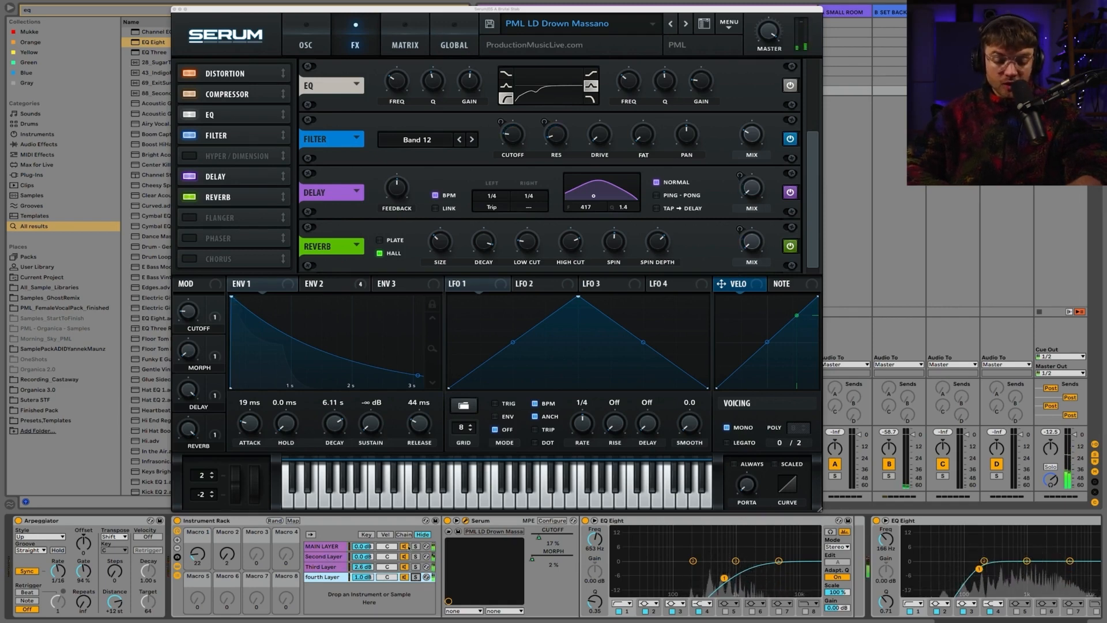
Close the Serum window and compare MAIN LAYER on its own against all four layers using its chain solo
left_click(175, 9)
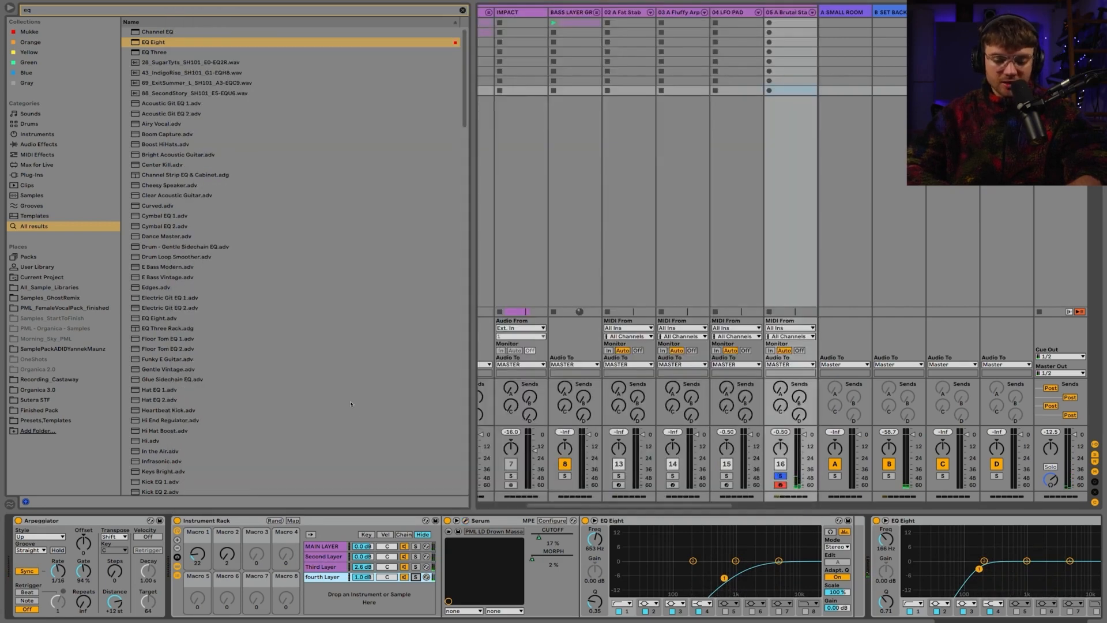
left_click(416, 546)
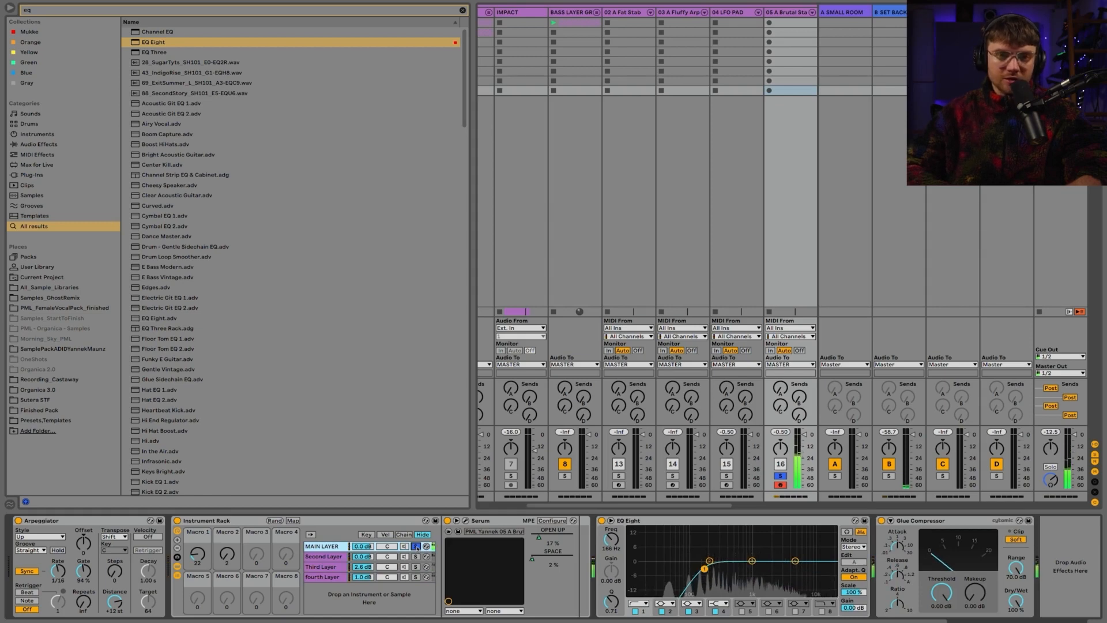
left_click(416, 546)
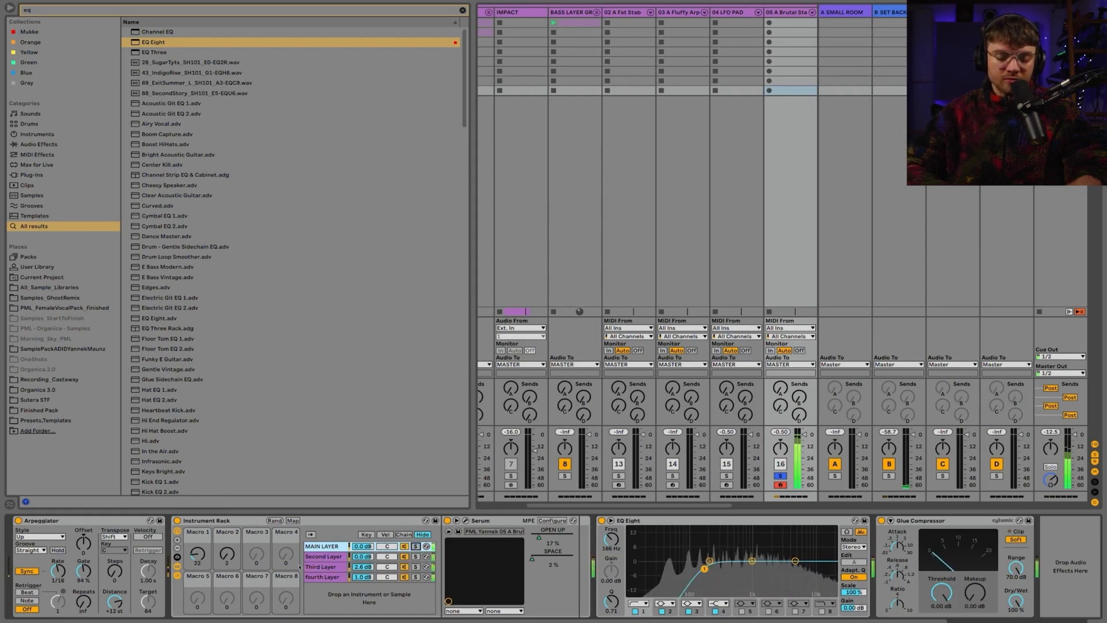
Set the OPEN UP macro to 50 and solo the KICK NEW track alongside the brutal stab
left_click(206, 549)
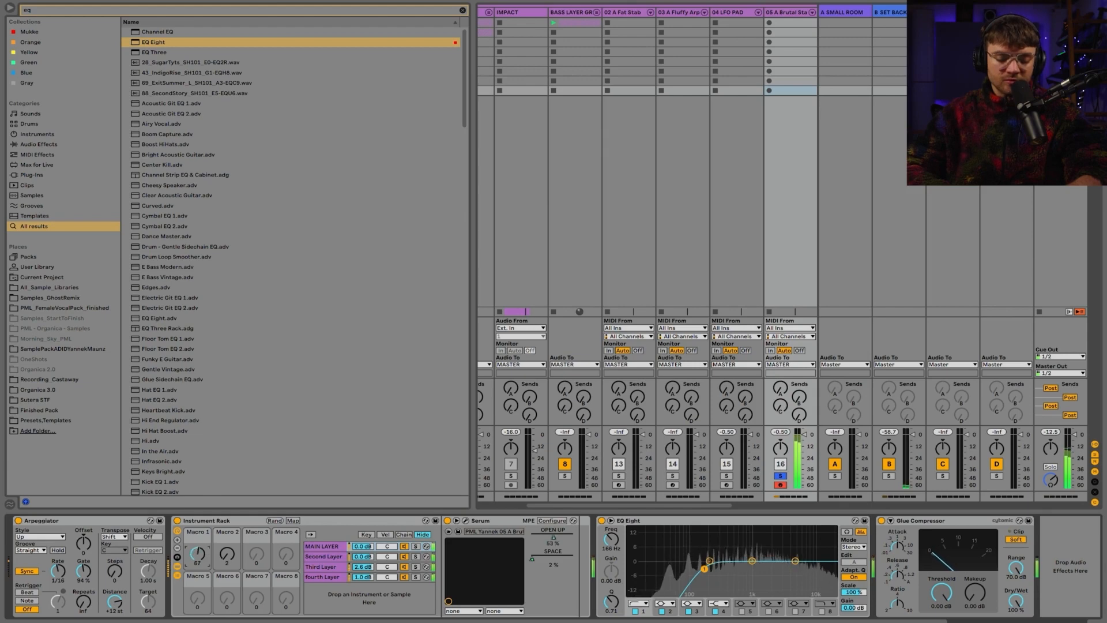
left_click_drag(197, 554, 197, 545)
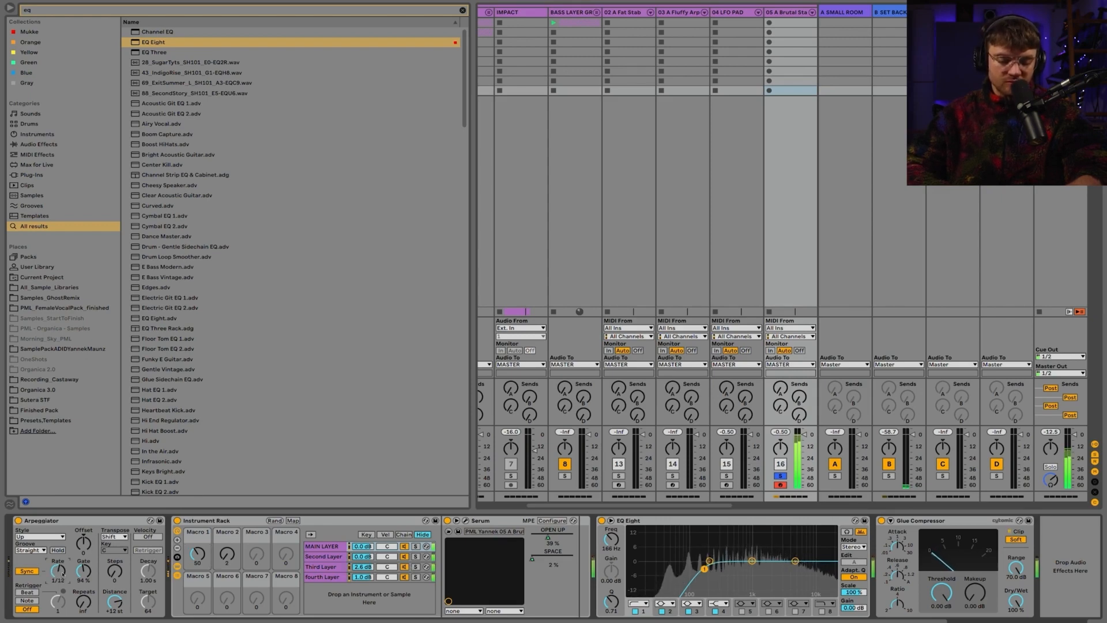
scroll(626, 305, "left", 3)
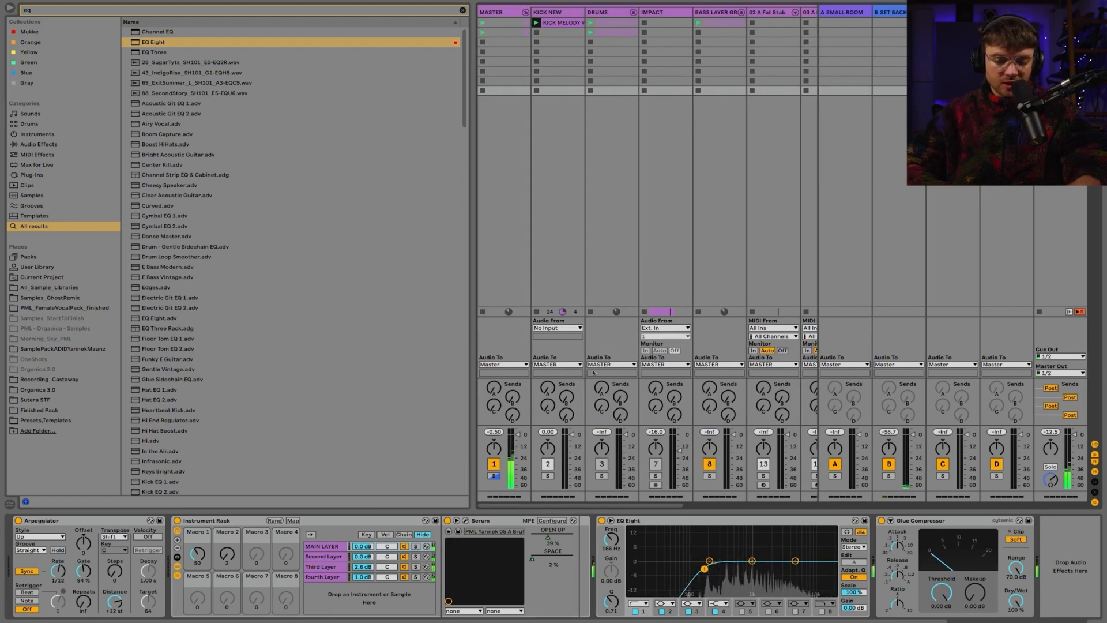
left_click(548, 476)
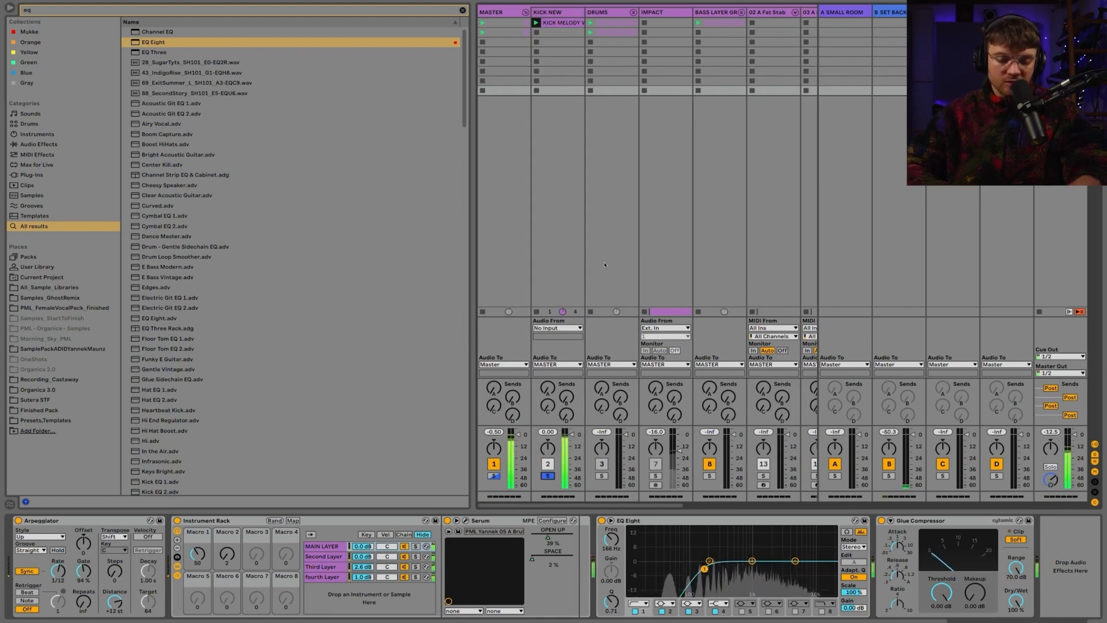
scroll(605, 265, "right", 3)
scroll(605, 264, "right", 4)
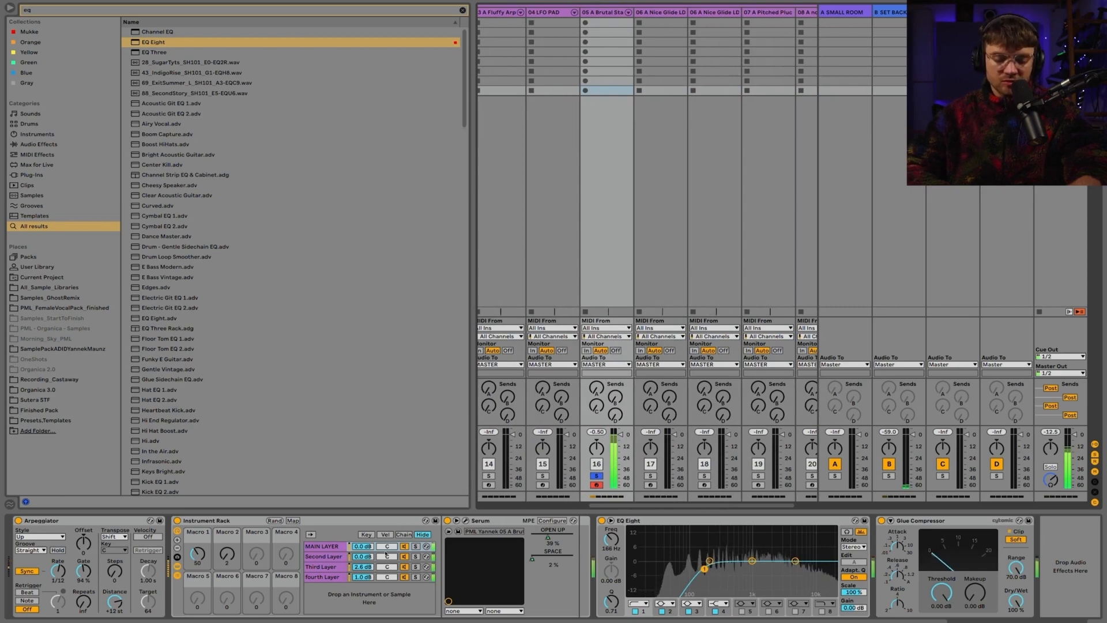
Lower the OPEN UP macro to 9 and toggle MAIN LAYER's solo to compare it with the full stack over the kick
left_click_drag(207, 559, 207, 583)
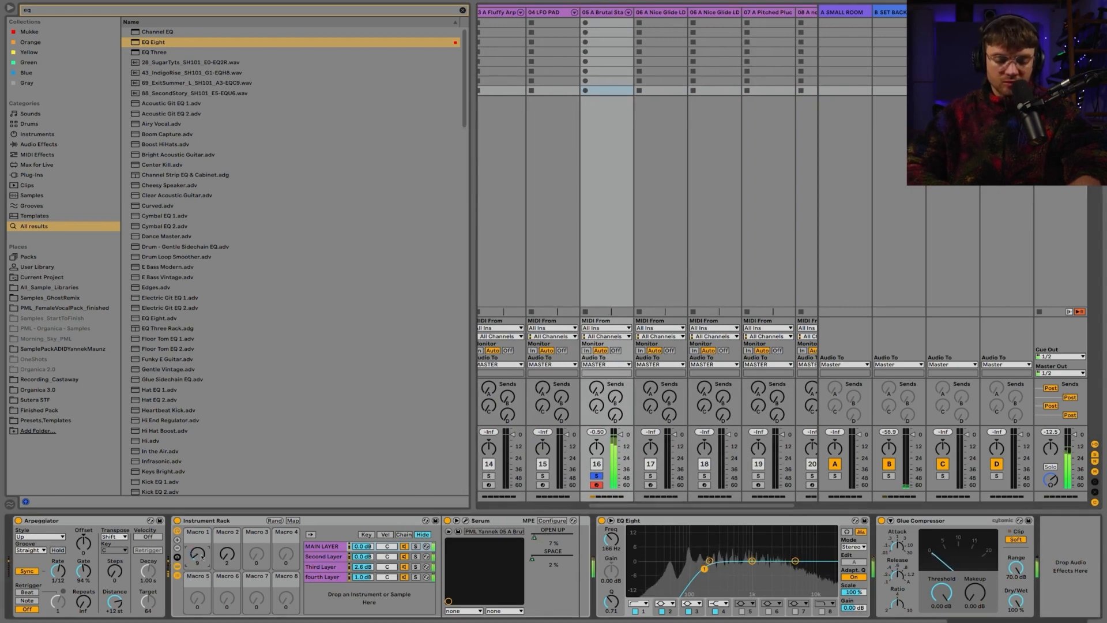
left_click(415, 546)
left_click(415, 547)
left_click(415, 548)
left_click(415, 547)
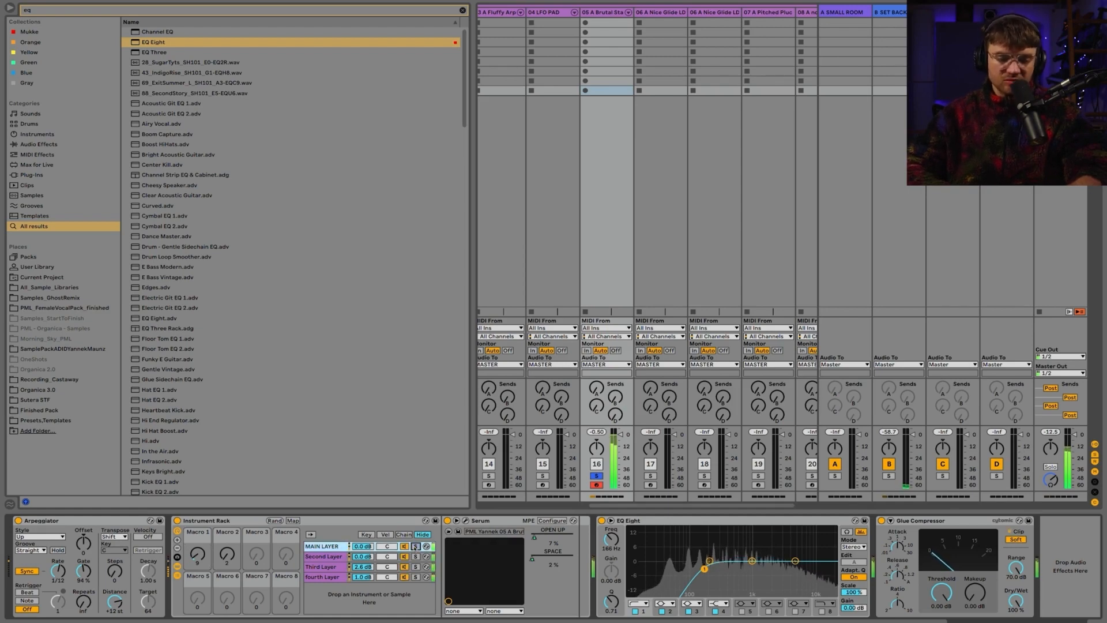
Rebalance the supporting chains, setting Second Layer to 2.0 dB and fourth Layer to about -10.6 dB
left_click(335, 557)
left_click(332, 577, "shift")
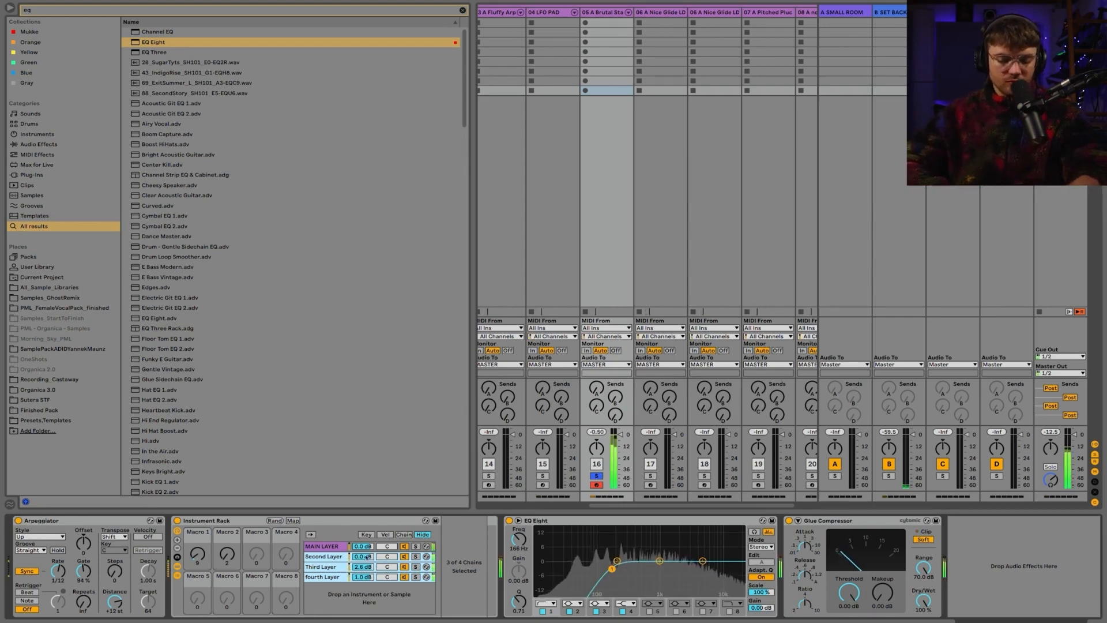
left_click_drag(373, 556, 367, 557)
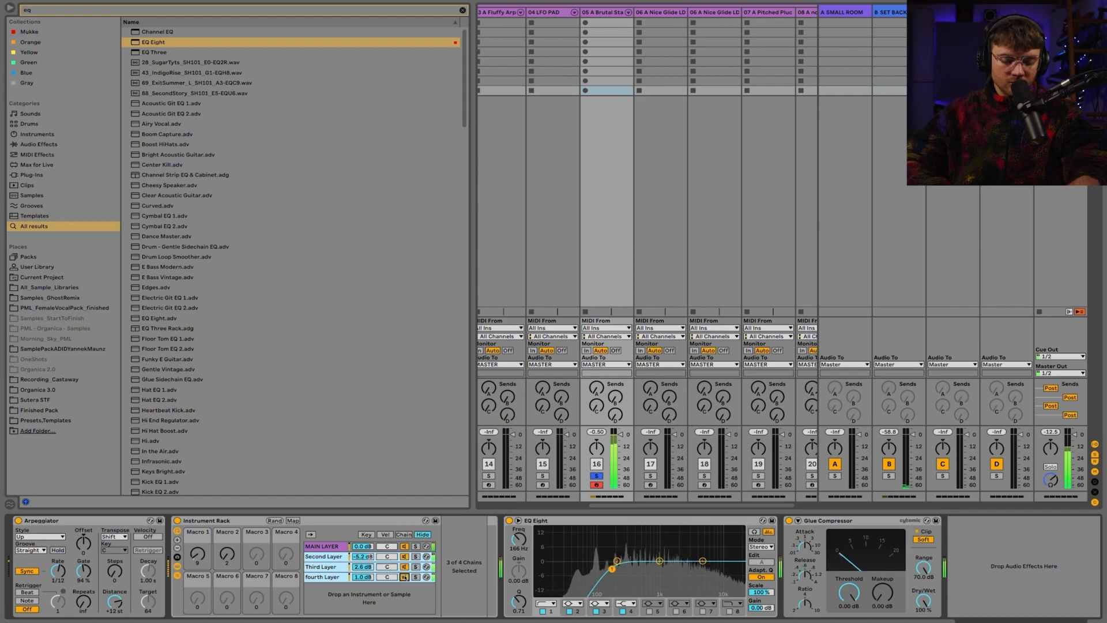
left_click(342, 577)
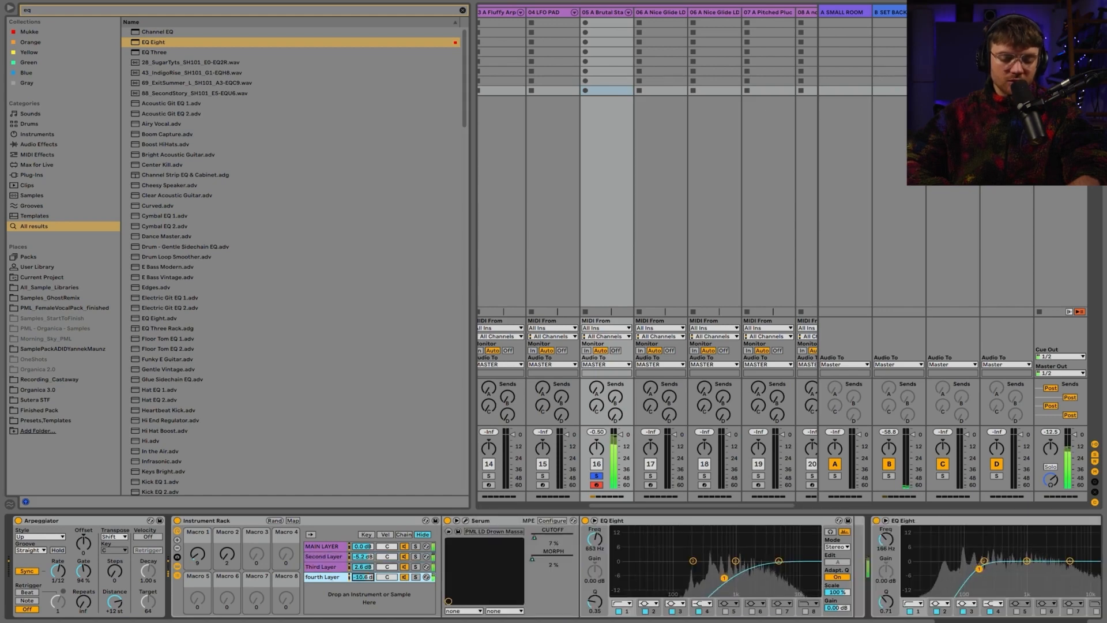
left_click_drag(362, 558, 362, 570)
Set Third Layer's volume to about -1.8 dB and sweep the OPEN UP macro up to 80 and back to 49
left_click(322, 569)
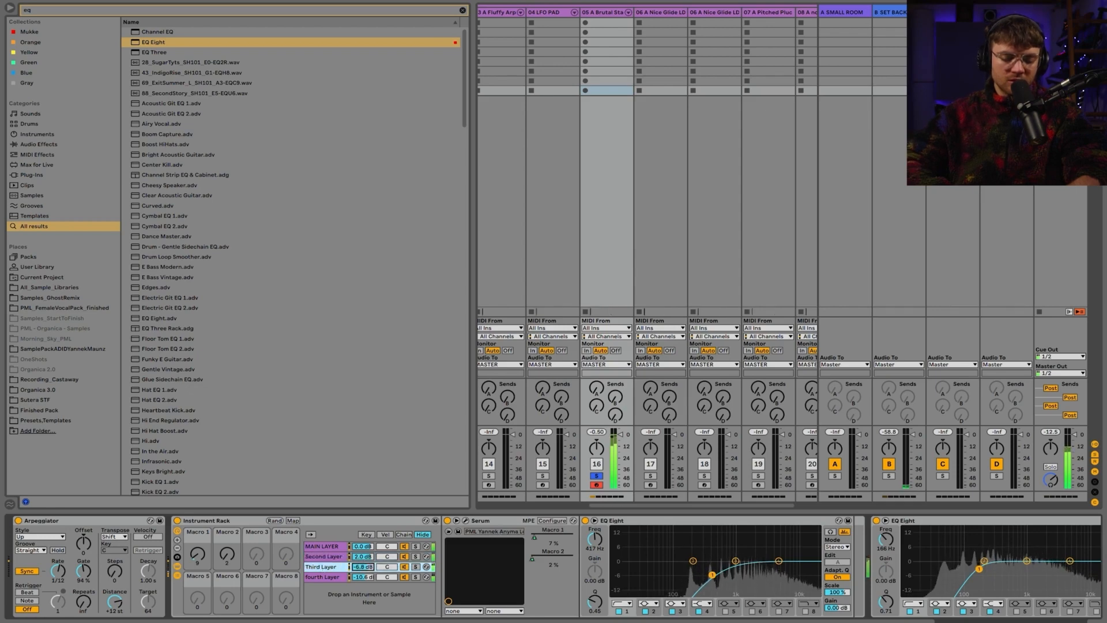
left_click_drag(198, 550, 198, 518)
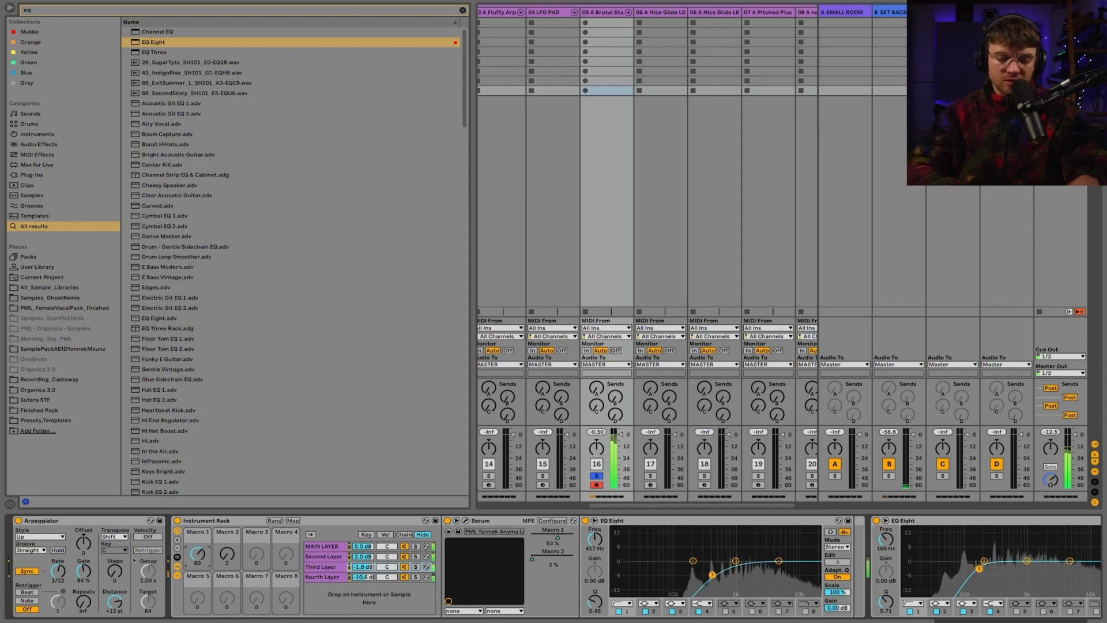
left_click_drag(200, 553, 200, 577)
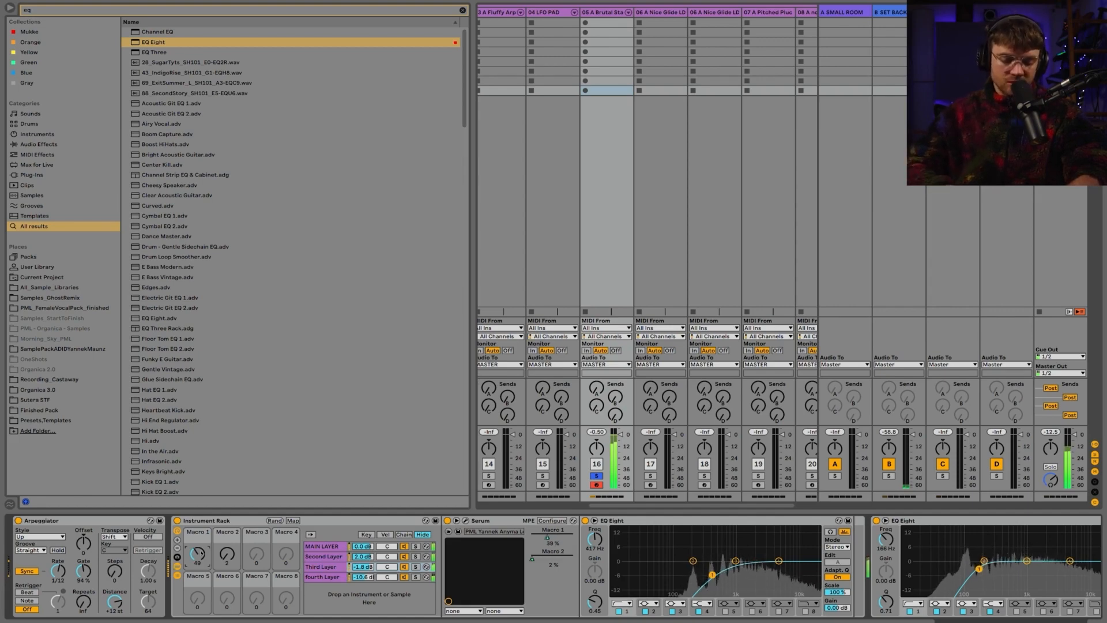
Lower the brutal stab's OPEN UP macro to 20
left_click_drag(201, 553, 201, 571)
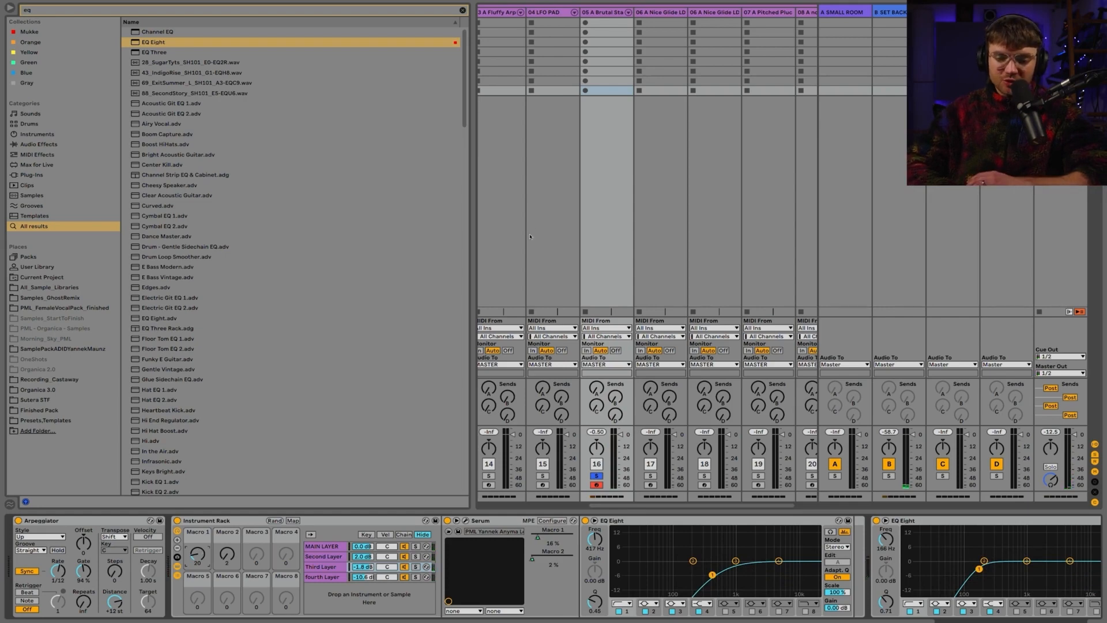
Group the Serum on the track 06 A Nice Glide LD into an Instrument Rack and show the rack's macros
left_click(611, 13)
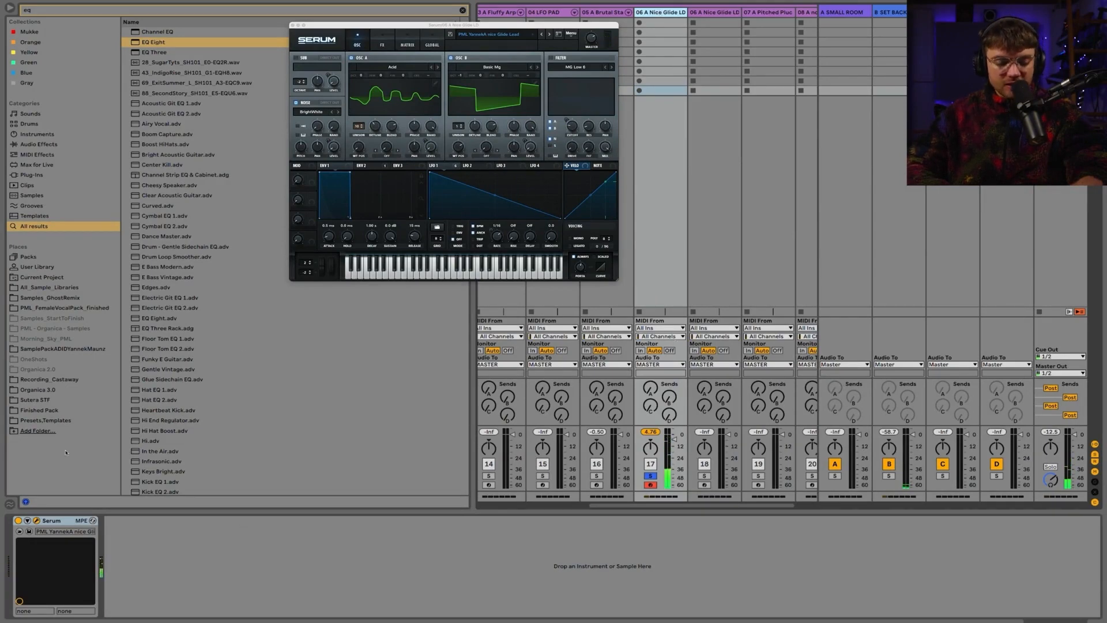
key("super+g")
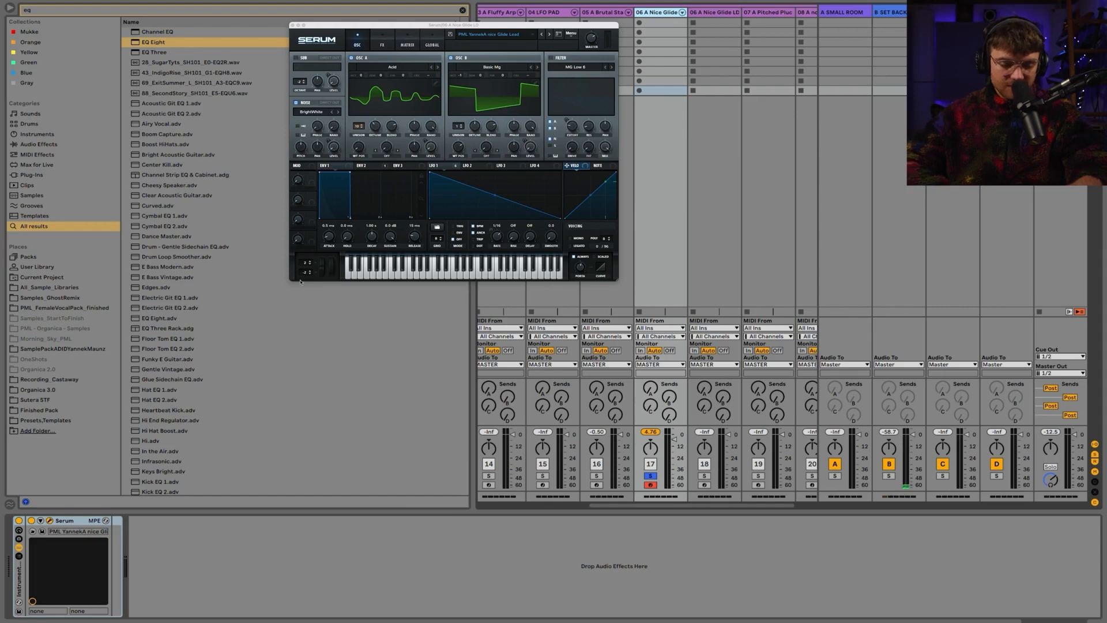
key("ctrl+g")
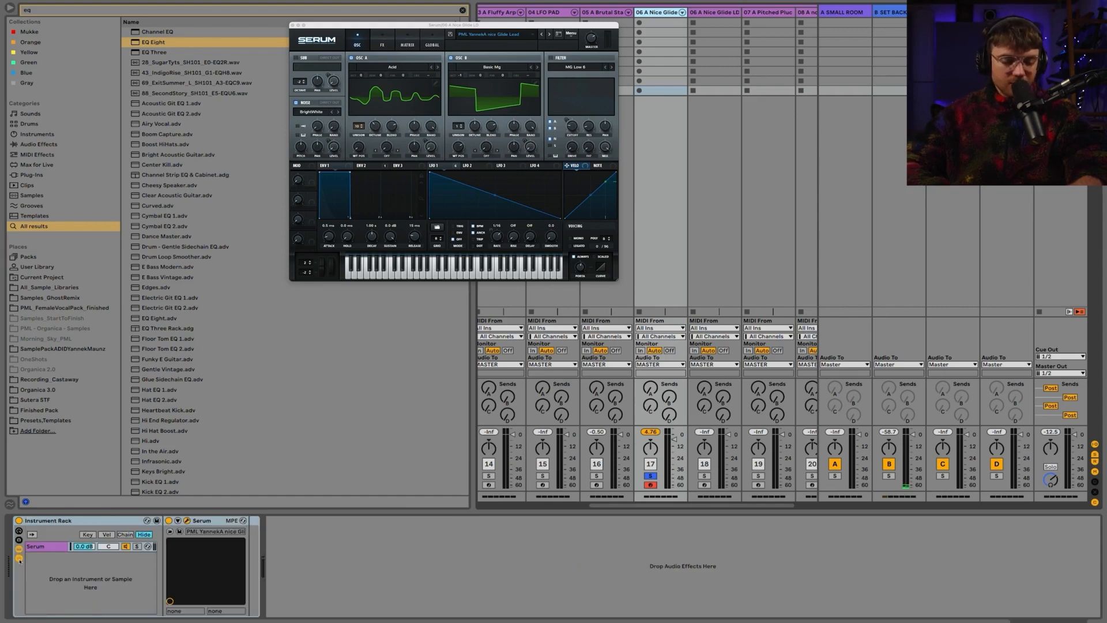
left_click(19, 531)
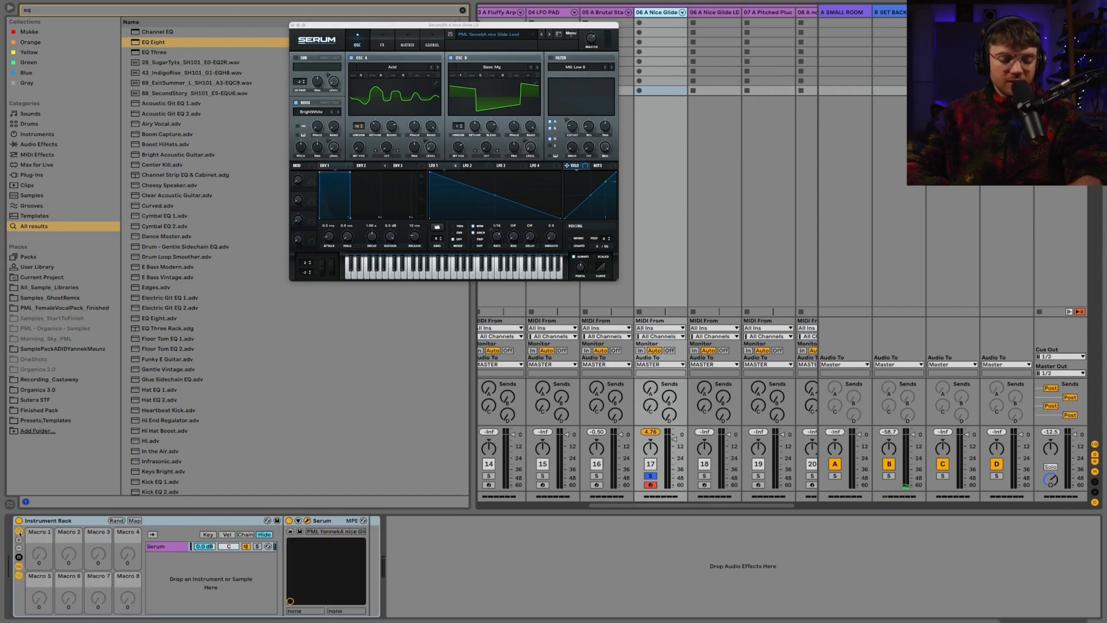
Turn on Serum's filter and expose its on/off switch and cutoff as configured parameters on the device
left_click(297, 520)
left_click(393, 521)
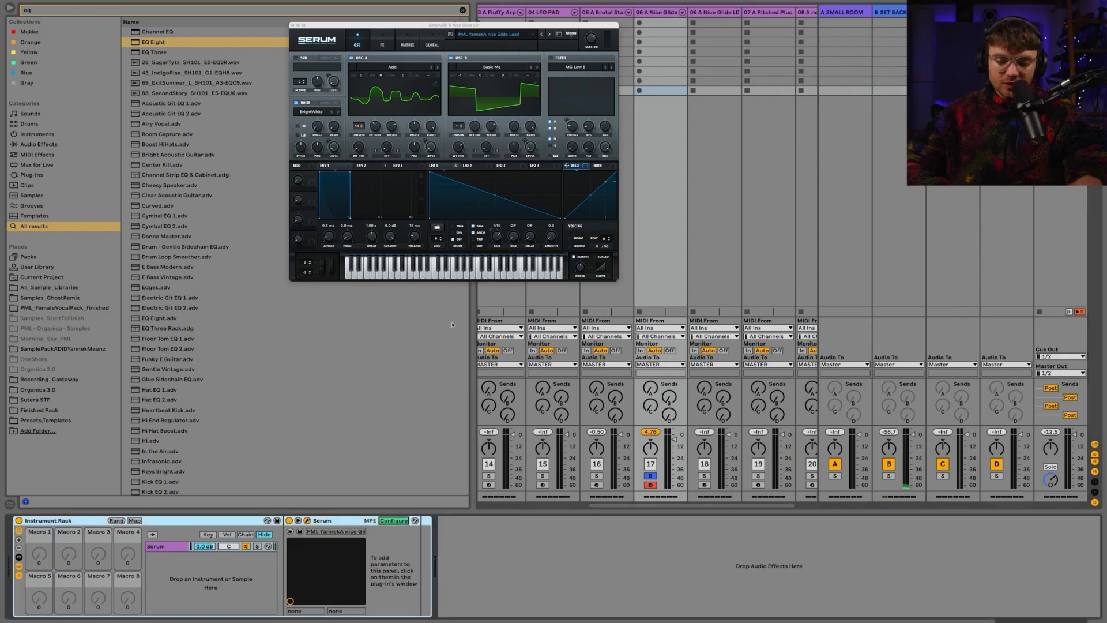
left_click(551, 58)
left_click(392, 521)
left_click(390, 520)
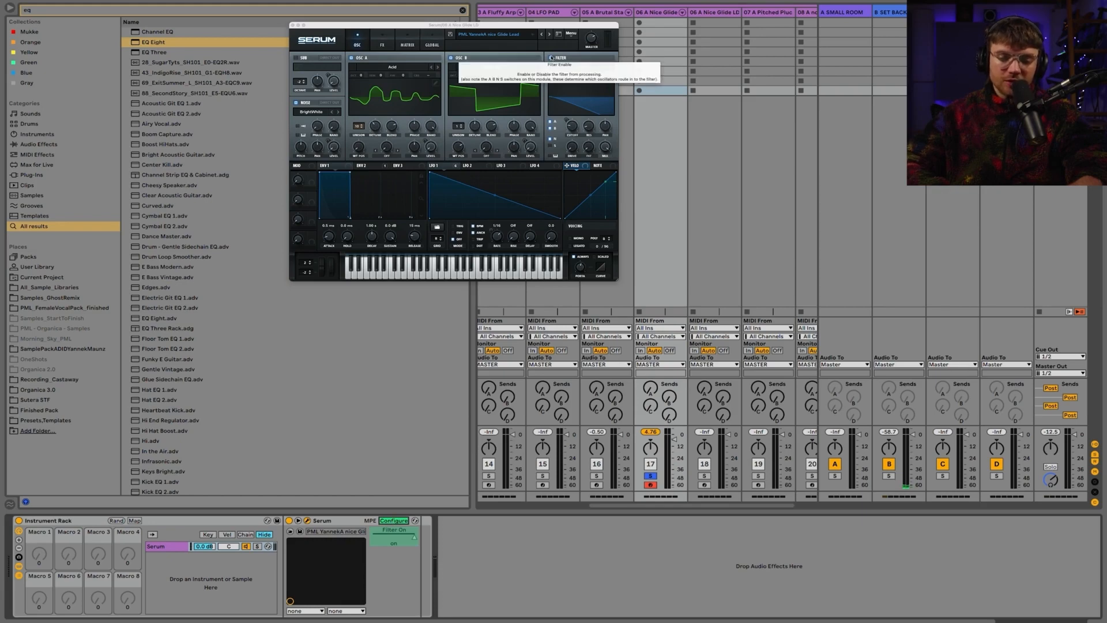
left_click(571, 126)
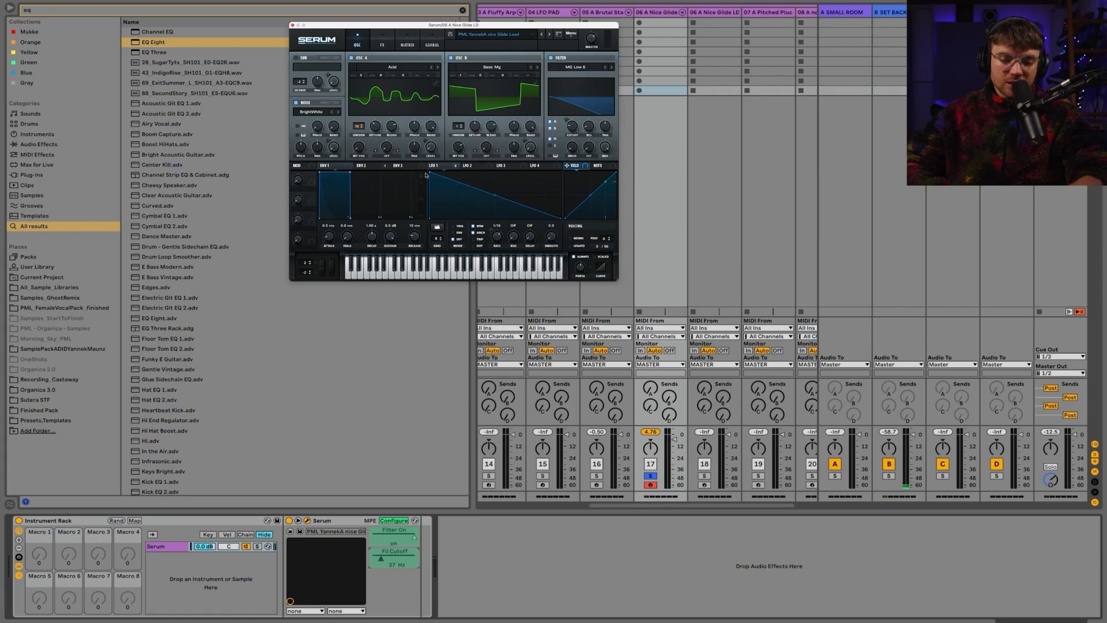
Assign Serum's second macro to the delay and reverb mix, name it SPACE and expose it on the device
left_click(382, 45)
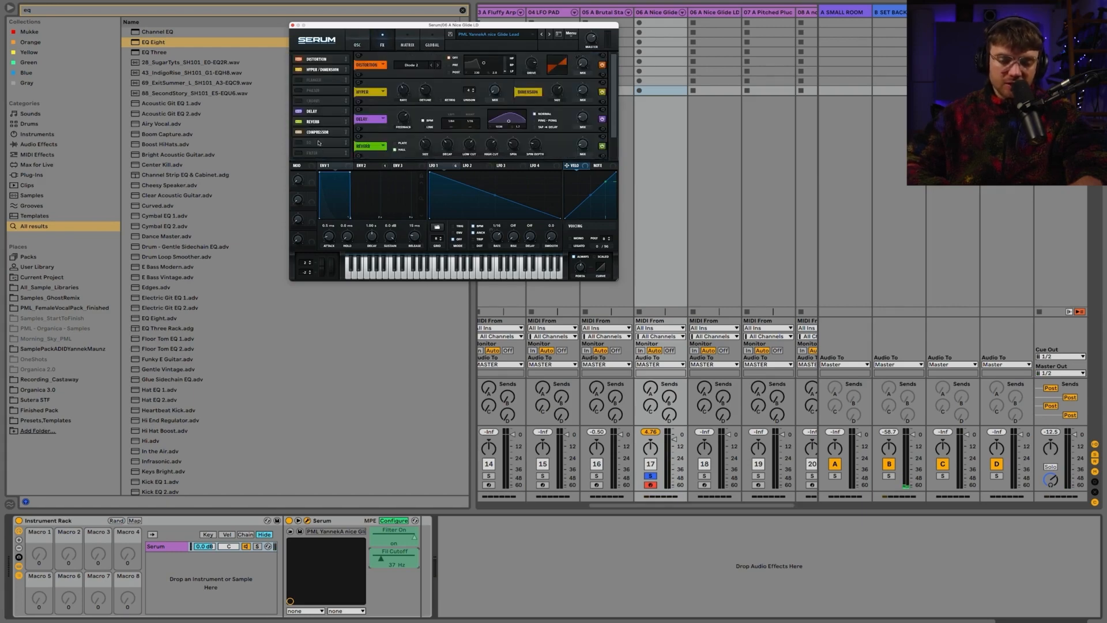
left_click_drag(577, 127, 579, 124)
left_click_drag(312, 196, 581, 149)
double_click(306, 209)
type("SPACE")
key("Return")
left_click(296, 200)
left_click(394, 520)
Map Fil Cutoff to rack Macro 1 and SPACE to Macro 2, and set them to 21 and 25
right_click(390, 556)
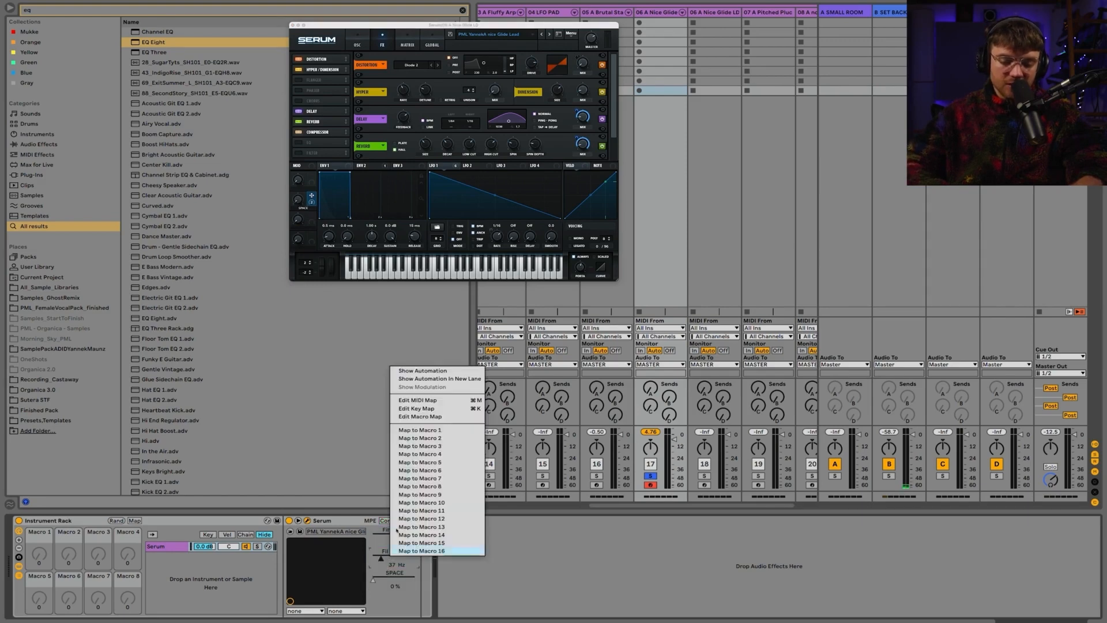
left_click(426, 430)
right_click(386, 582)
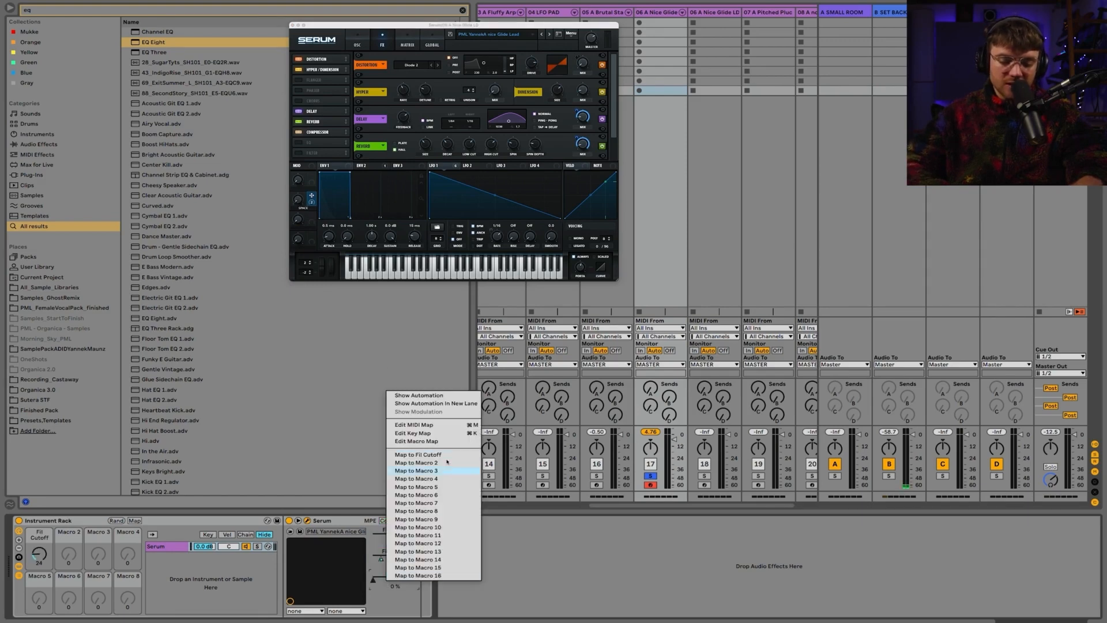
left_click(447, 462)
left_click_drag(69, 552, 39, 582)
Rename the rack's Serum chain MAIN LAYER and duplicate it as a chain named Second Layer
left_click(155, 550)
key("super+r")
type("MAIN LAY")
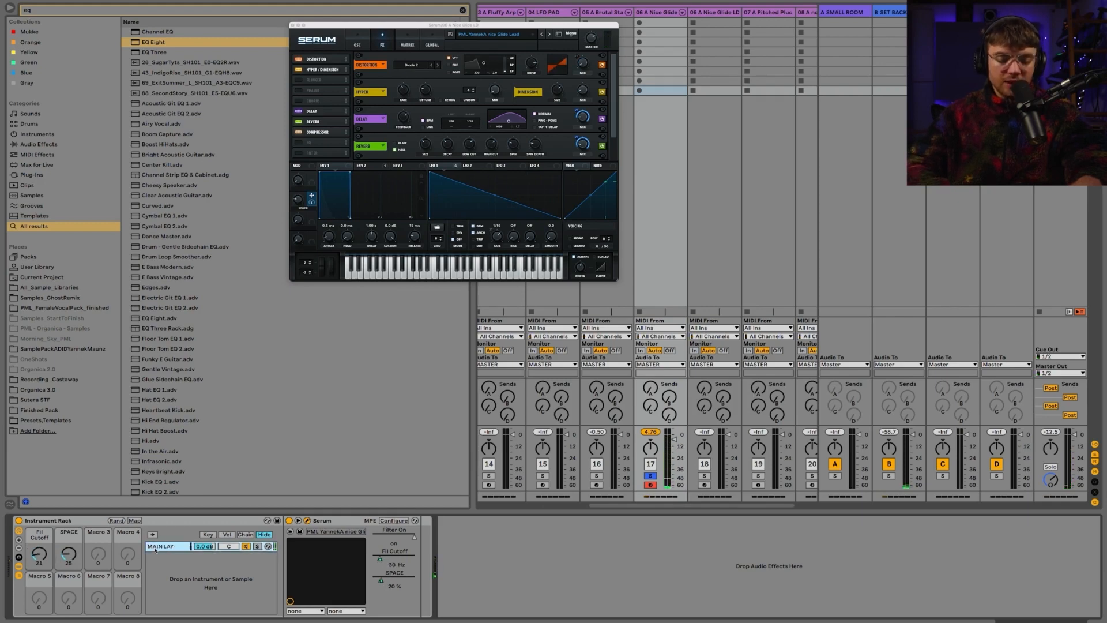
type("ER")
key("Return")
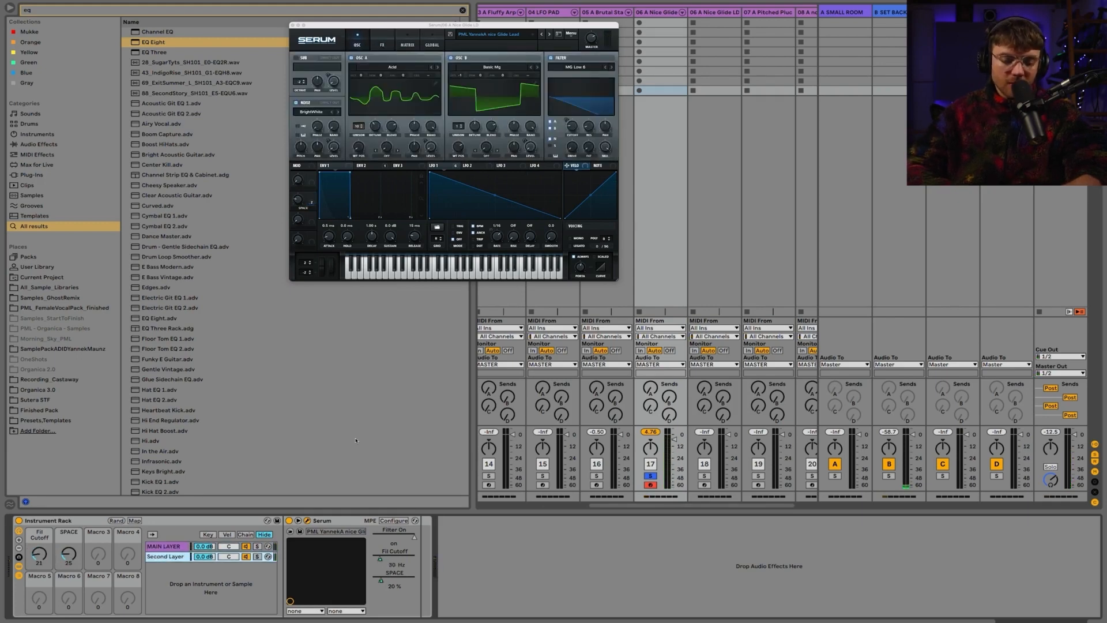
Enlarge and reposition the Serum window and solo Second Layer to audition it
left_click_drag(624, 283, 824, 414)
left_click_drag(553, 28, 410, 34)
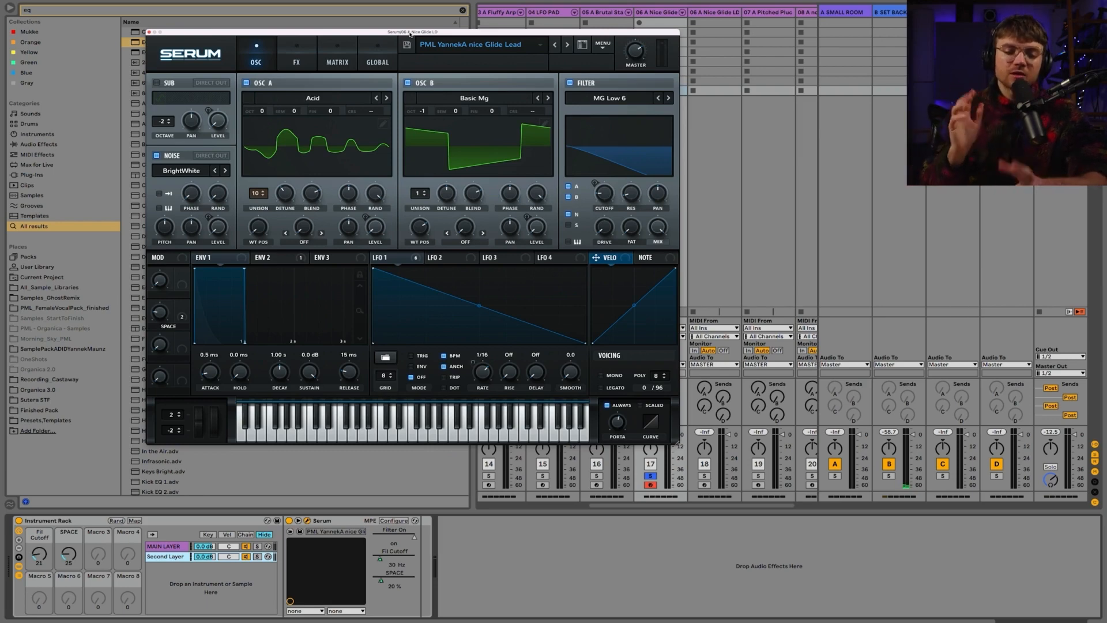
left_click_drag(409, 32, 389, 30)
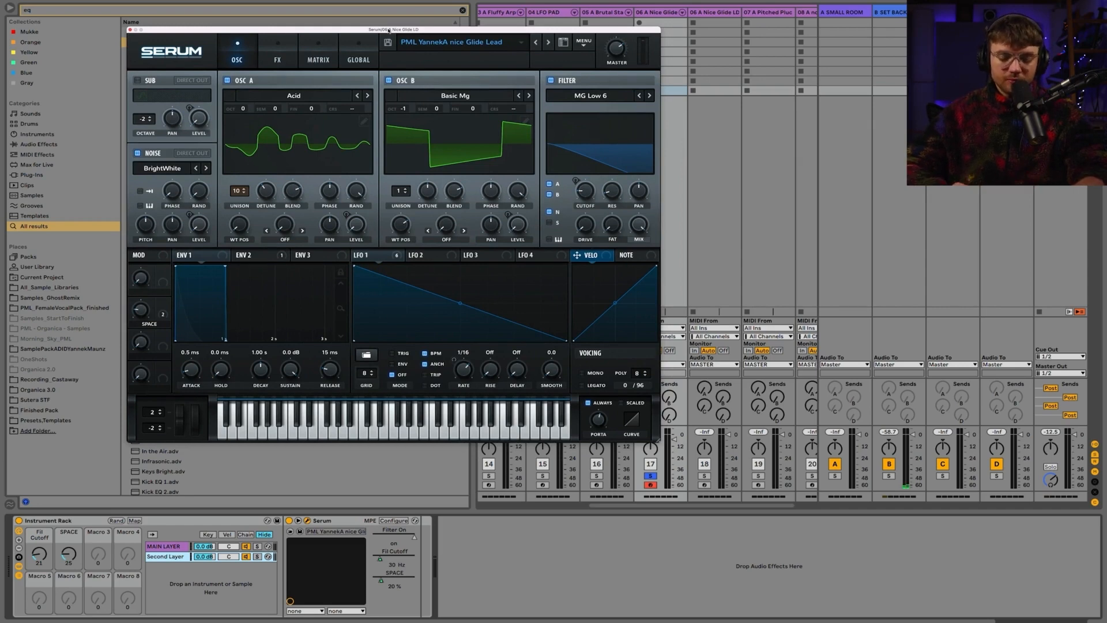
left_click(279, 557)
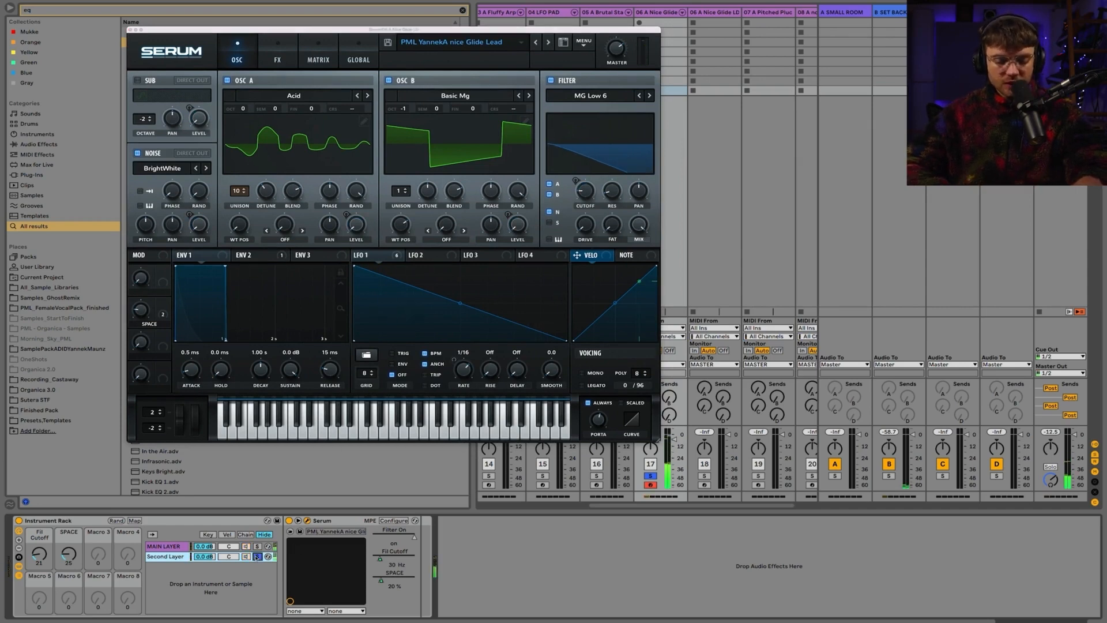
Unsolo Second Layer and add an EQ Eight with a 166 Hz low cut and a Glue Compressor after the rack
key("super+f")
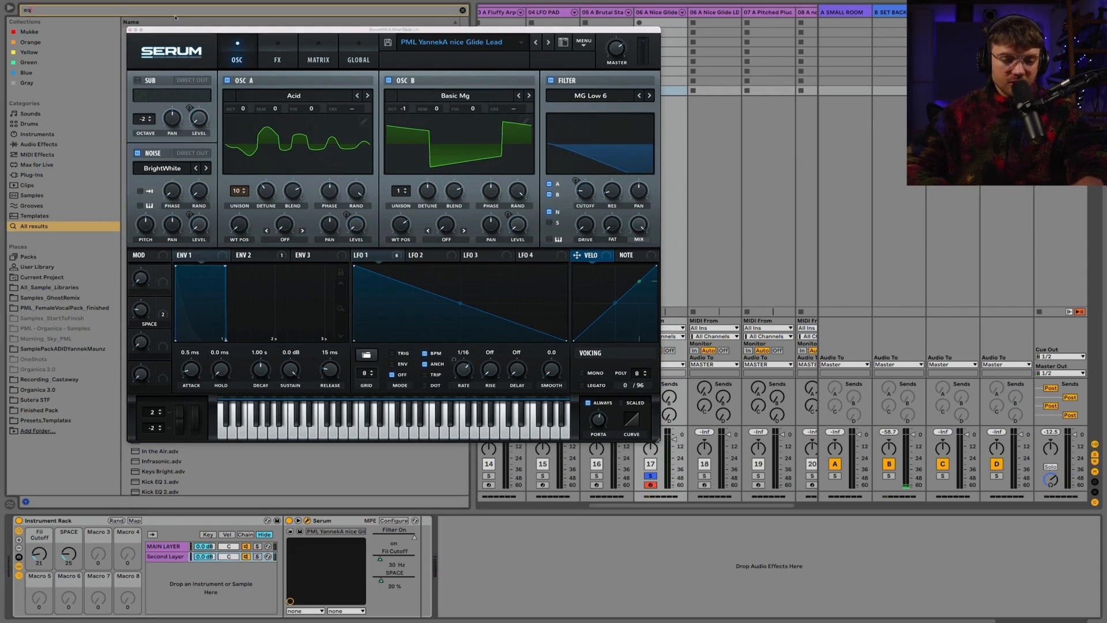
key("super+f")
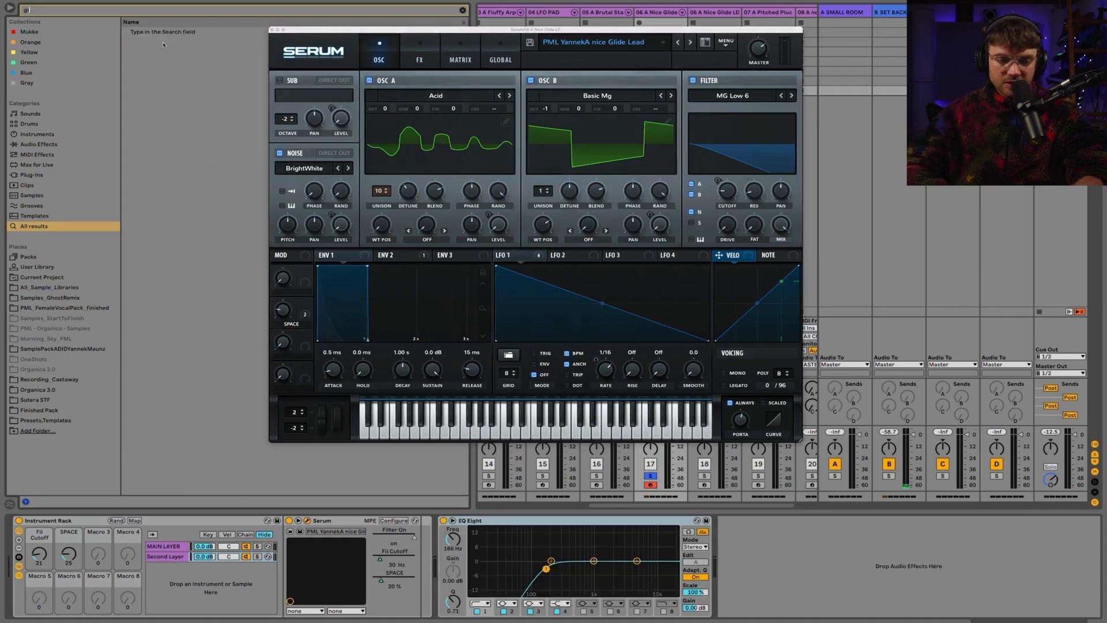
type("glue")
key("Down")
key("Return")
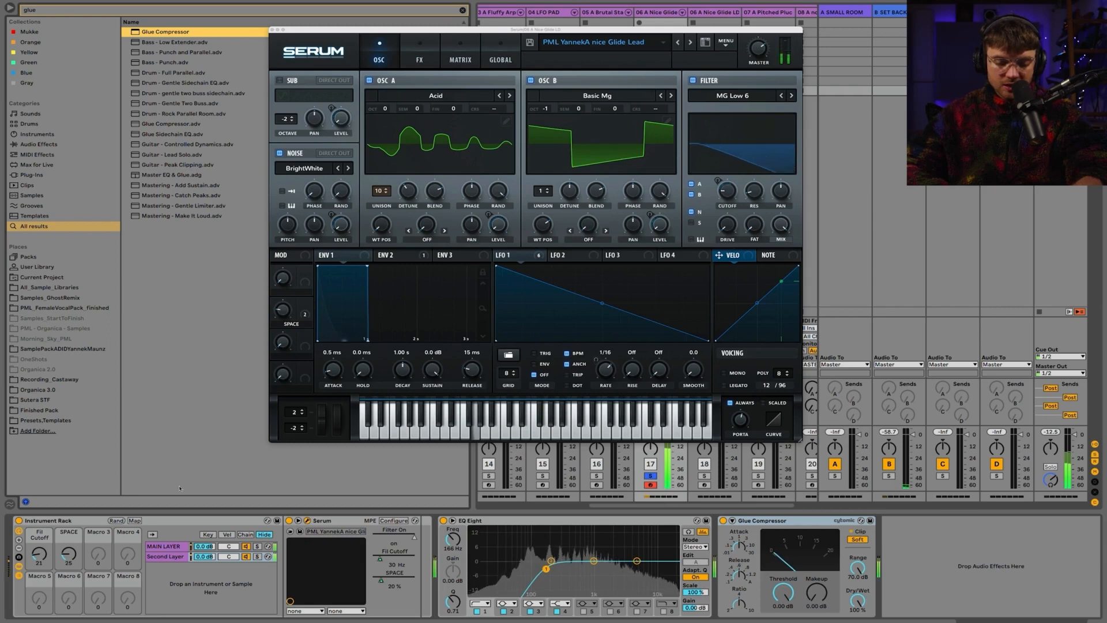
Raise the Fil Cutoff macro to 52 and replace Second Layer with a fresh duplicate of MAIN LAYER
left_click_drag(39, 554, 39, 535)
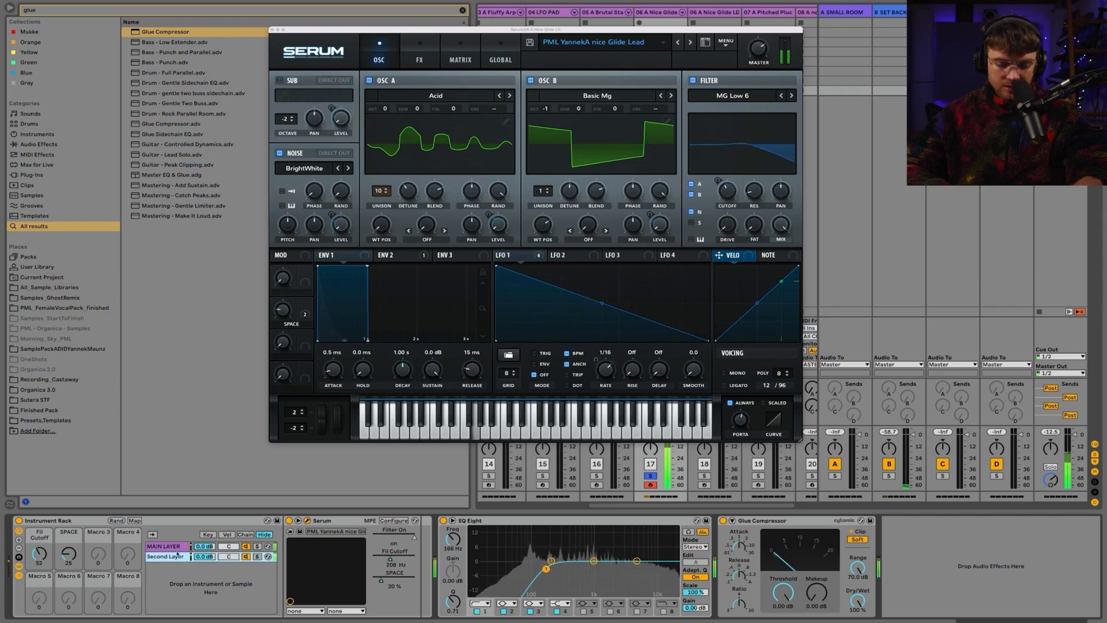
left_click(256, 558)
left_click(246, 557)
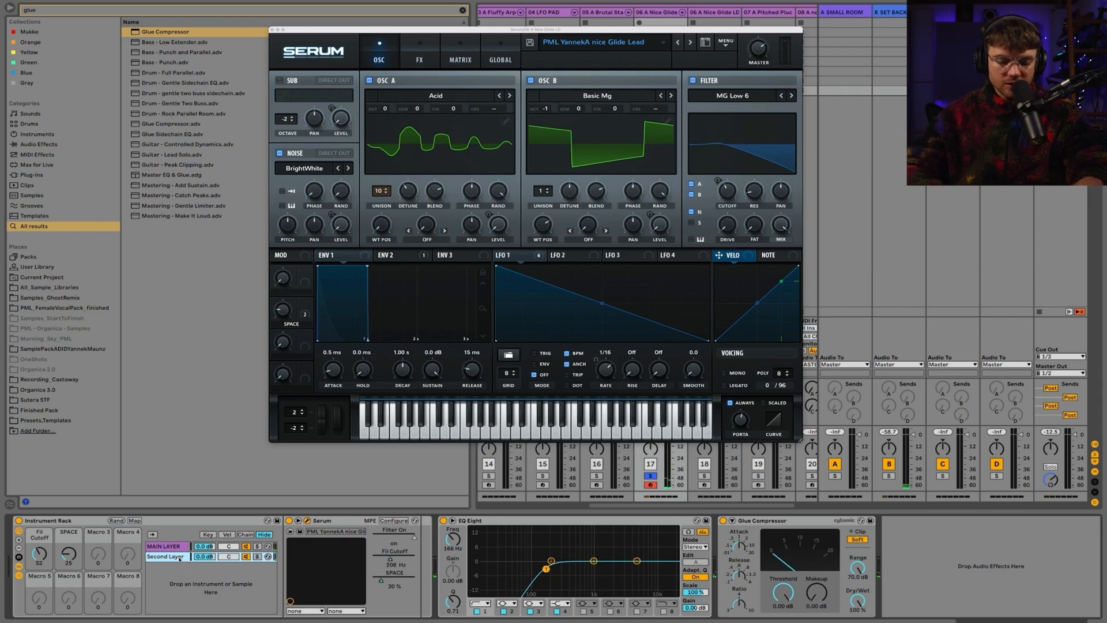
key("Delete")
key("ctrl+d")
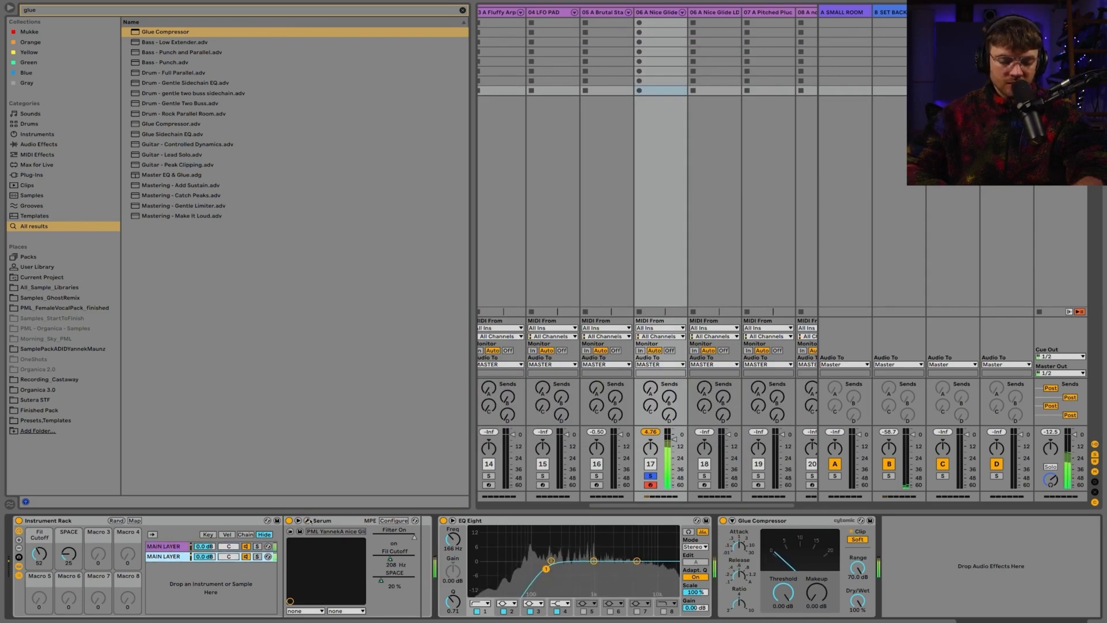
Deactivate the upper MAIN LAYER chain and open the lower duplicate's Serum in an enlarged window
left_click(308, 520)
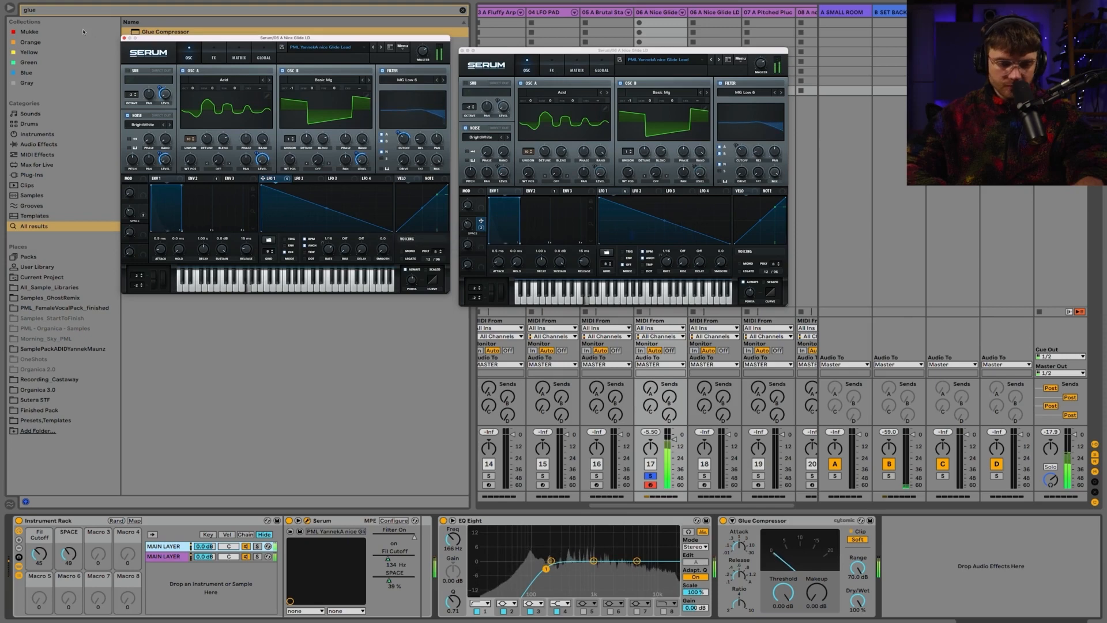
left_click(124, 38)
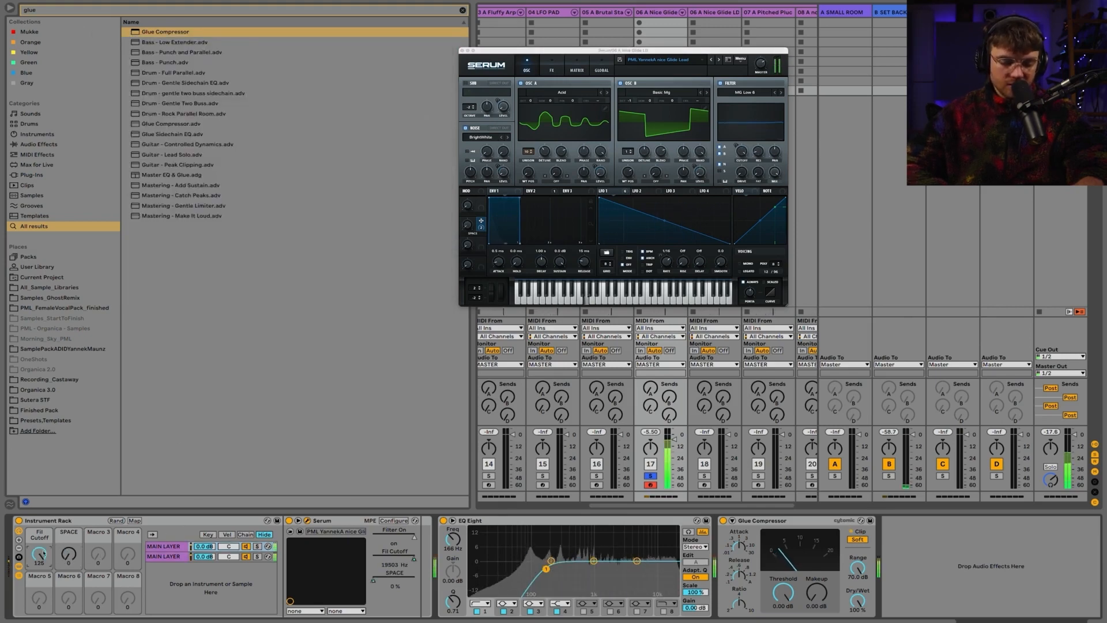
left_click(164, 547)
key("0")
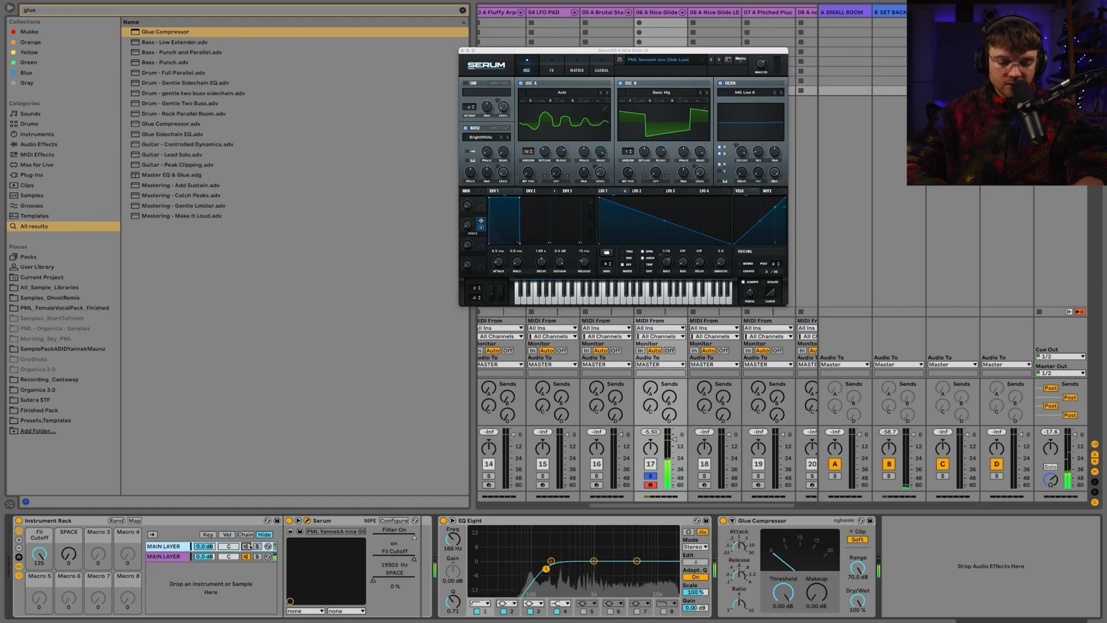
left_click(165, 558)
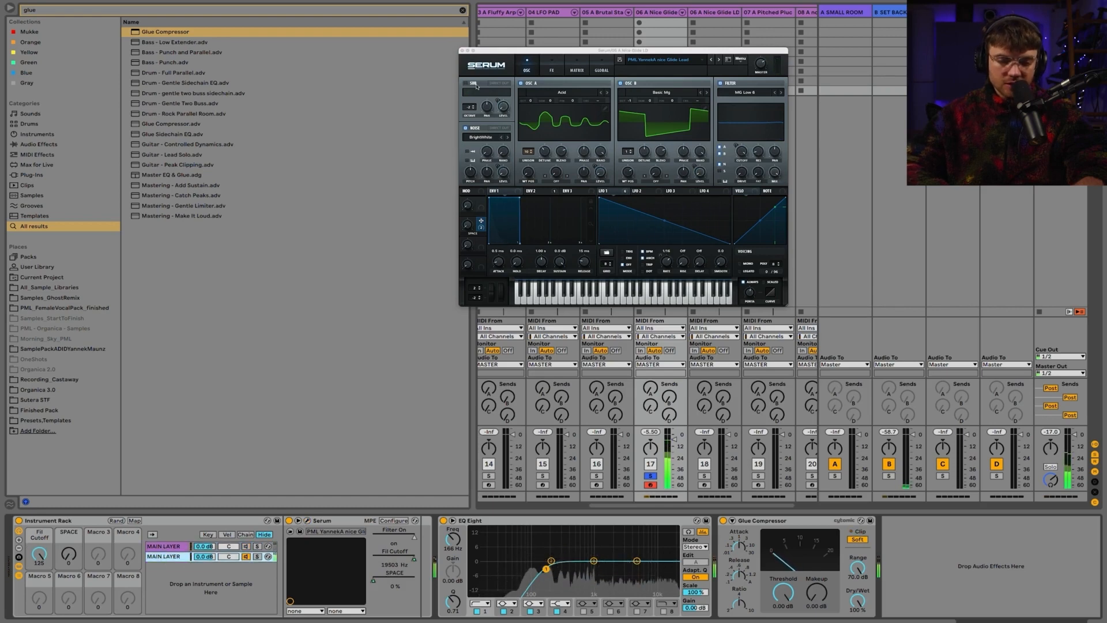
left_click(462, 51)
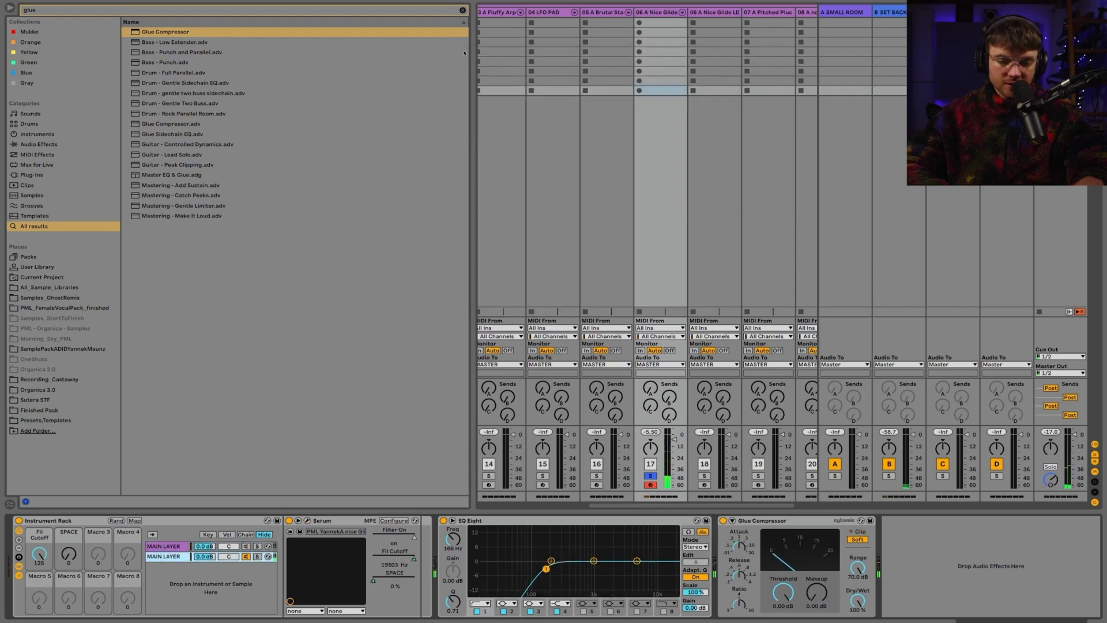
left_click(307, 521)
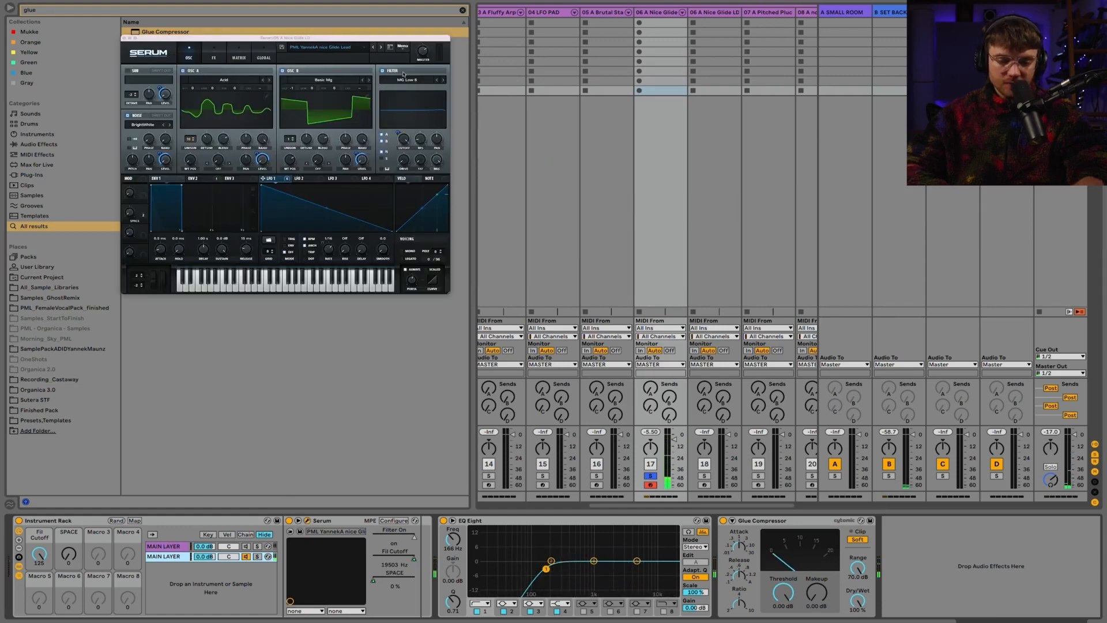
left_click(452, 295)
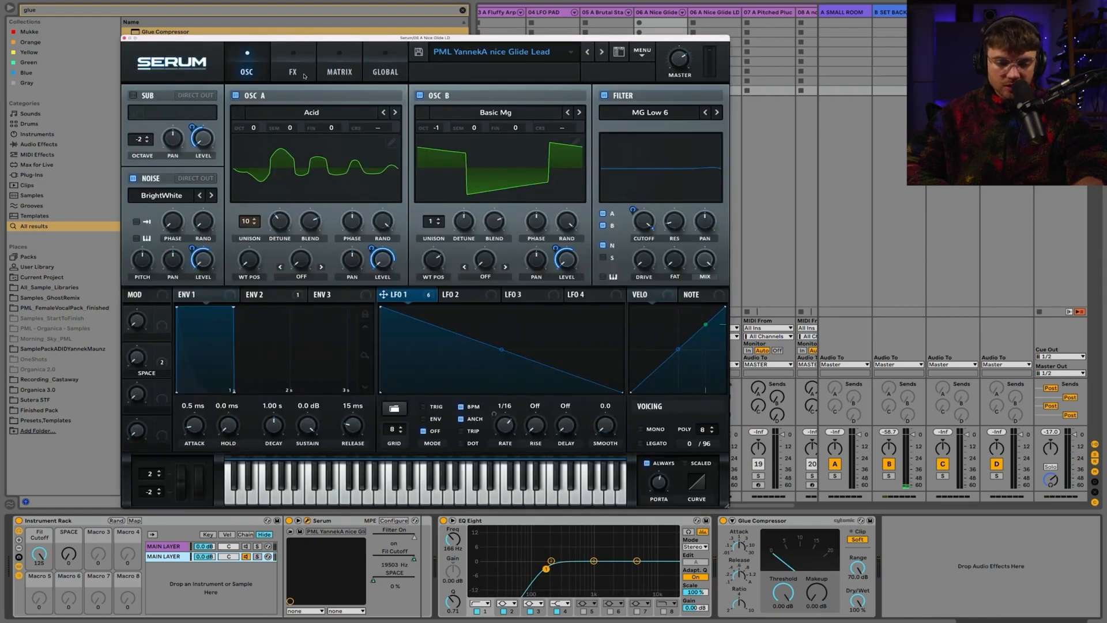
Change the duplicate layer's wavetables to BSOD_Square for OSC A and Dull_toy for OSC B
left_click(292, 117)
mouse_move(294, 120)
left_click(400, 221)
left_click(463, 113)
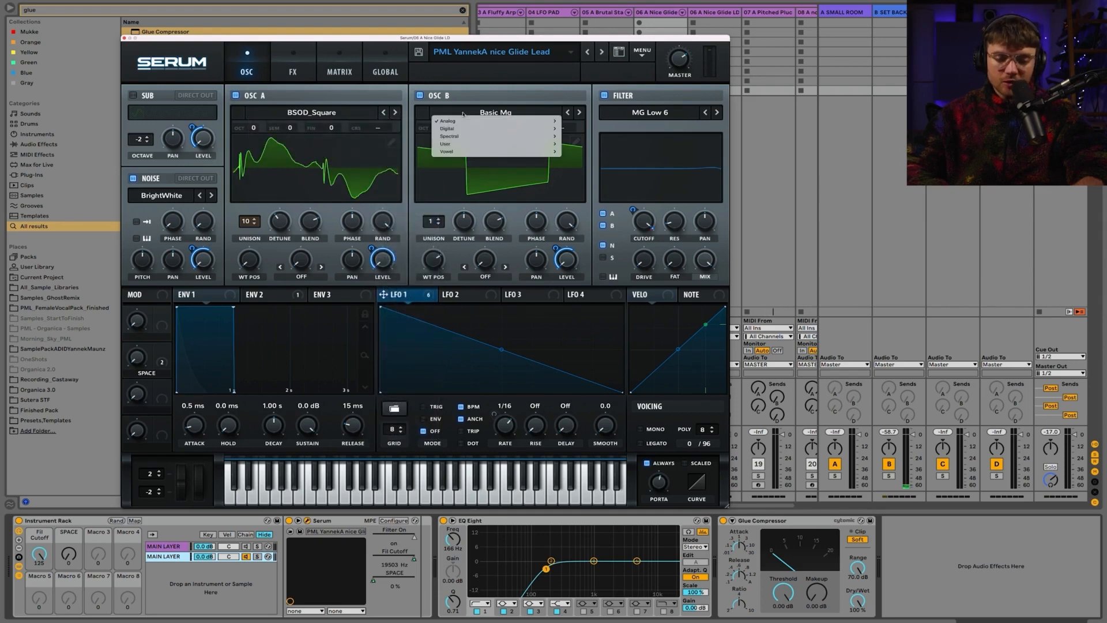
mouse_move(461, 128)
left_click(601, 228)
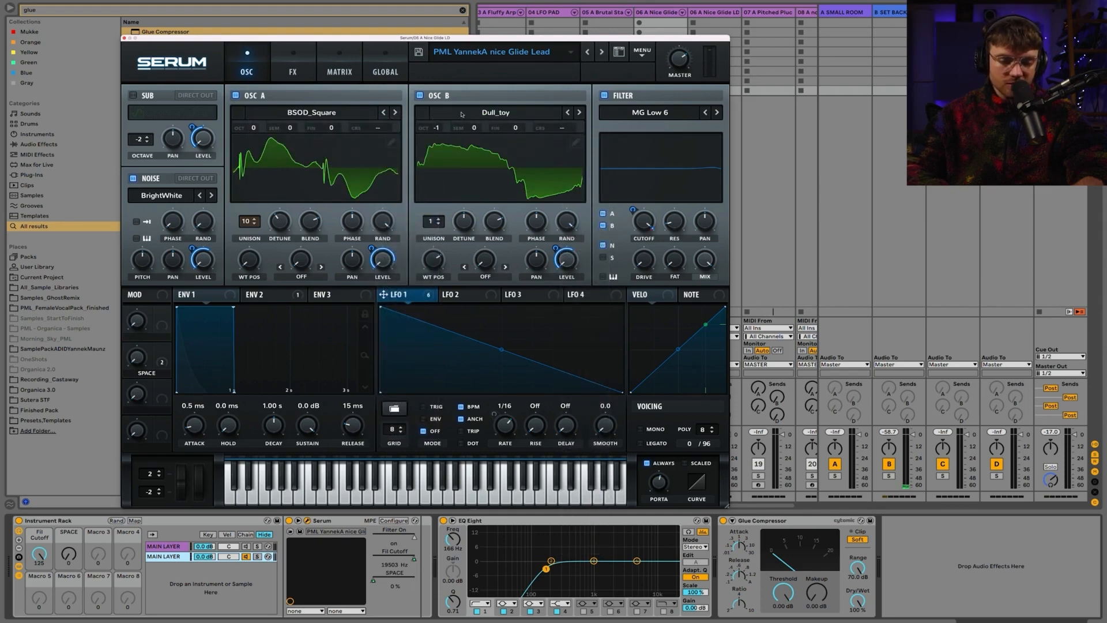
Set OSC A to fine 9 with 4 unison voices, and OSC B to octave 0, fine -9 with 6 unison voices
left_click_drag(444, 124, 444, 119)
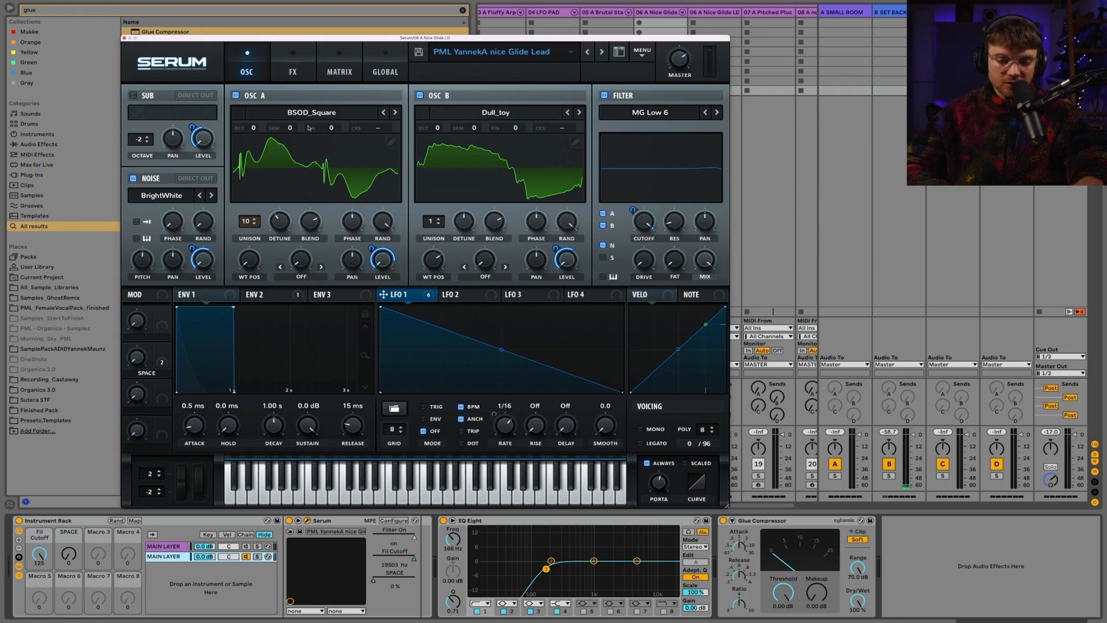
left_click_drag(331, 128, 333, 119)
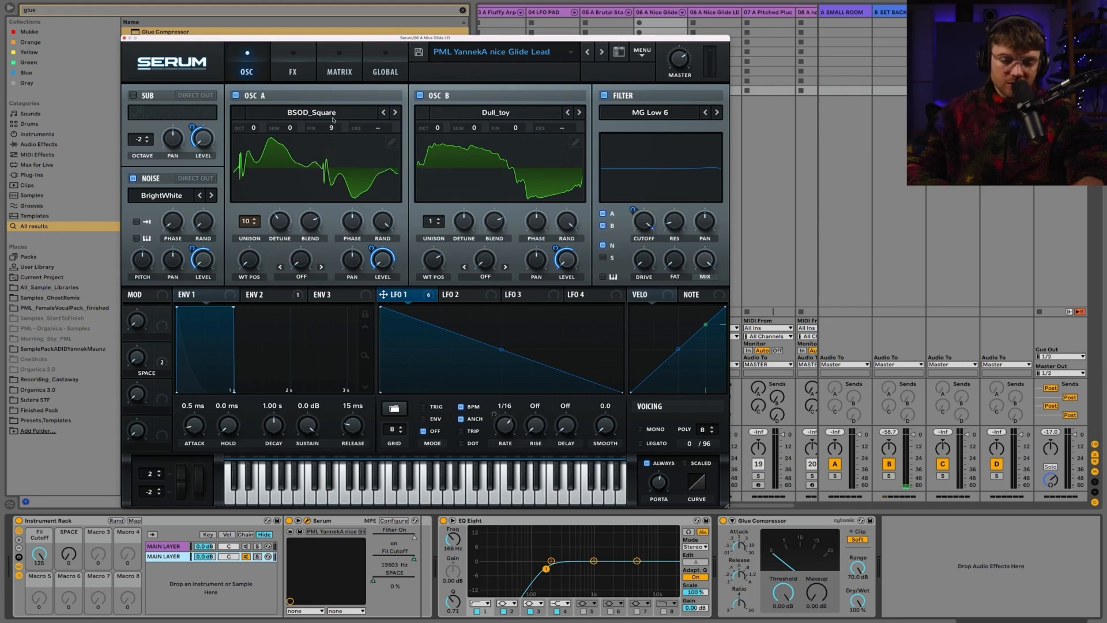
left_click_drag(514, 128, 513, 136)
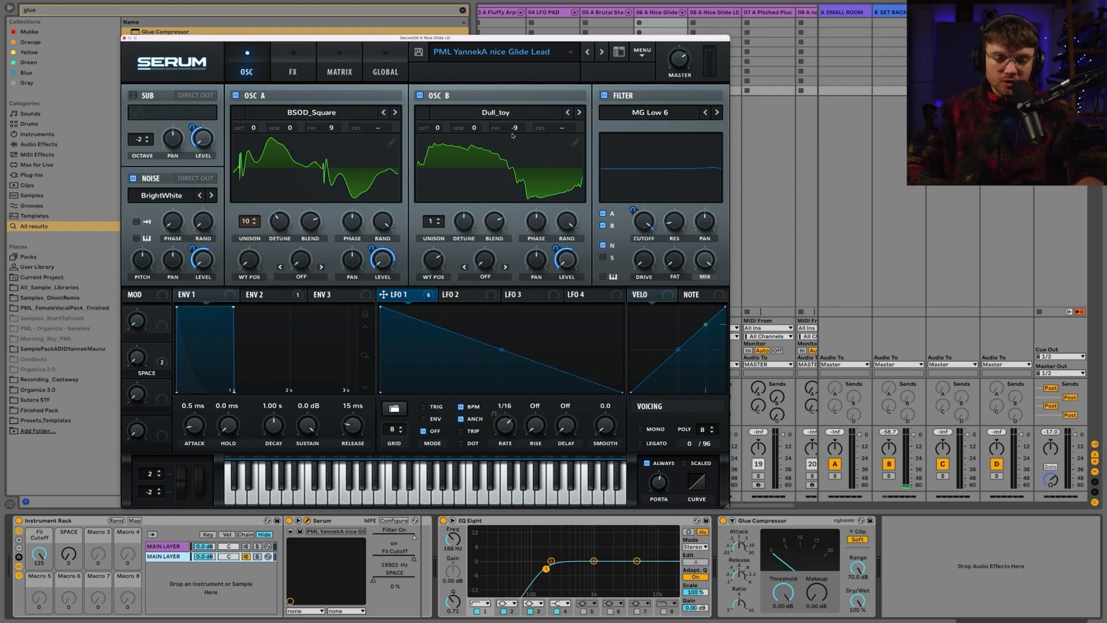
left_click_drag(246, 221, 246, 287)
left_click_drag(432, 220, 432, 208)
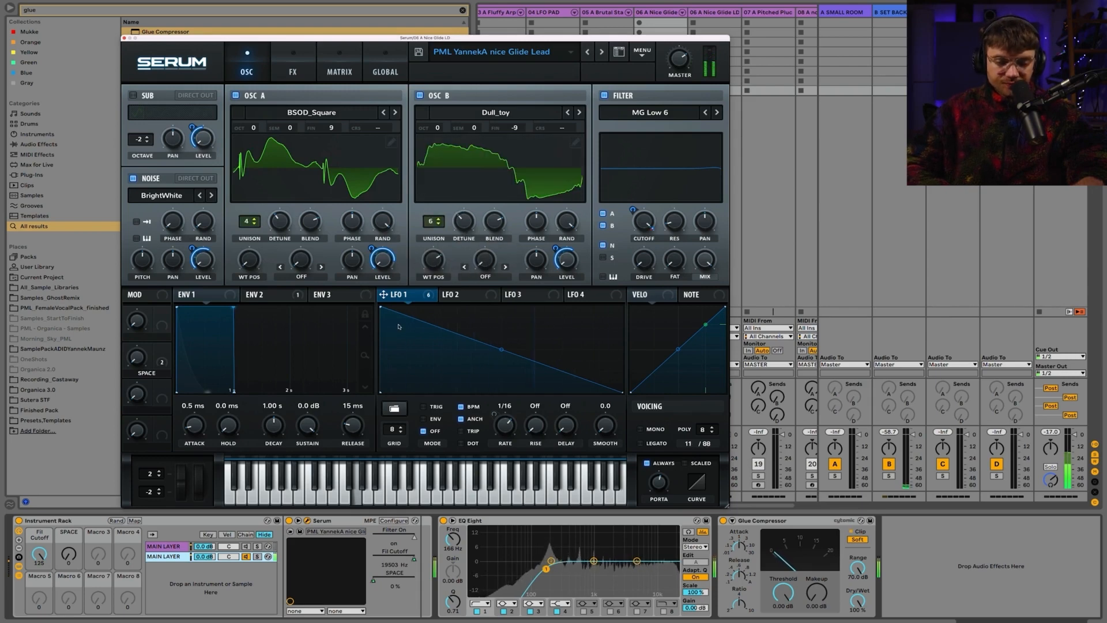
Bend LFO 1's slope into a concave curve and set the left and right delay times to 1/4 while adjusting the feedback
left_click_drag(501, 349, 499, 357)
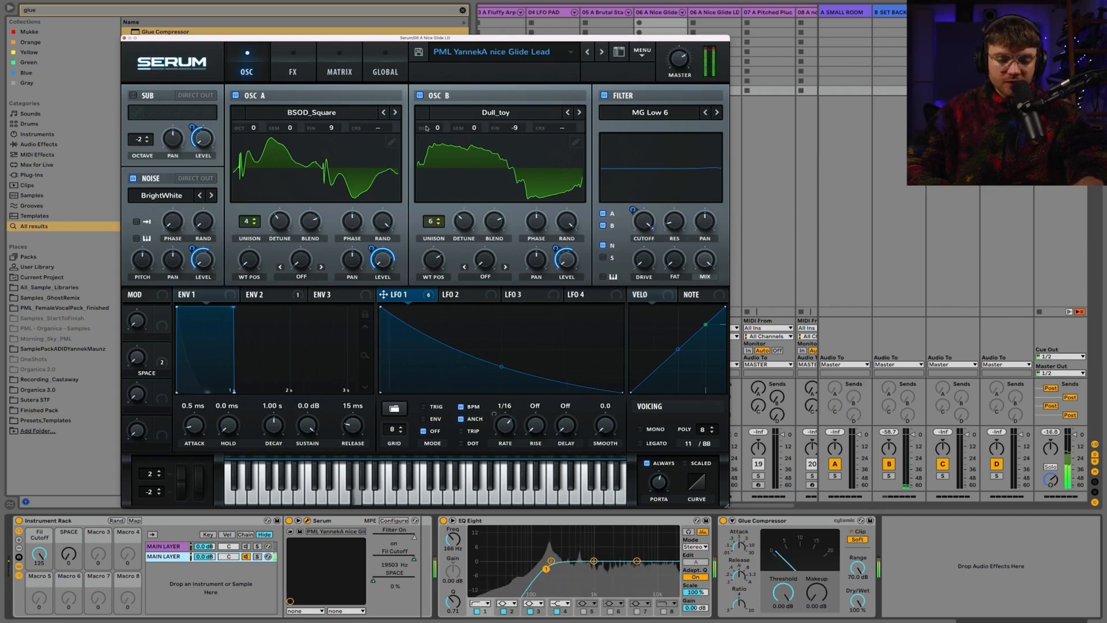
left_click(304, 80)
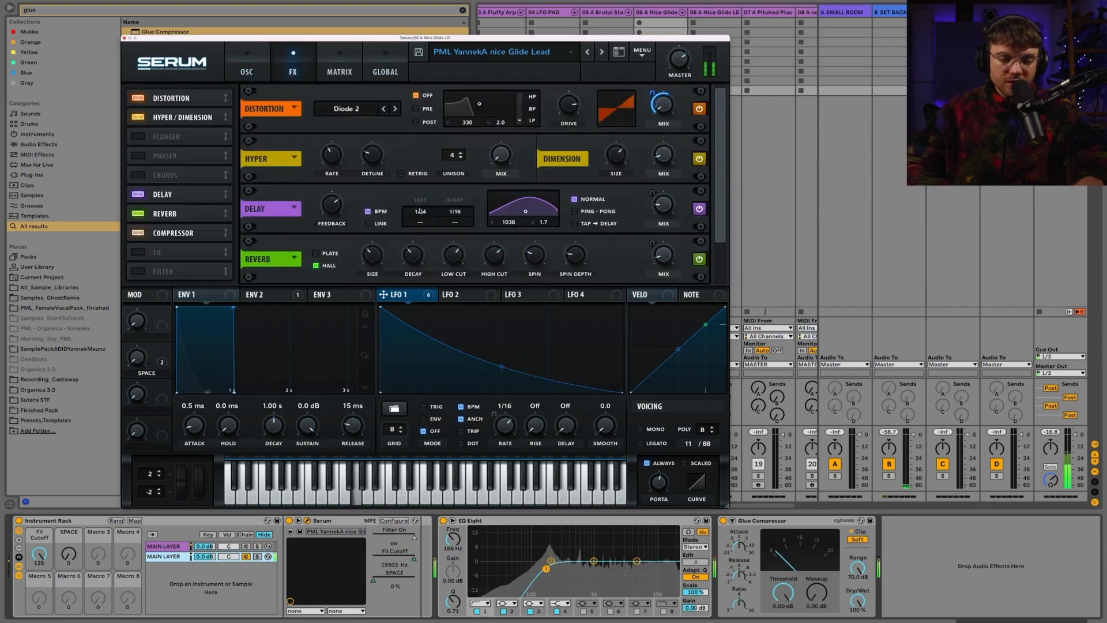
left_click_drag(423, 215, 449, 188)
left_click_drag(333, 206, 333, 191)
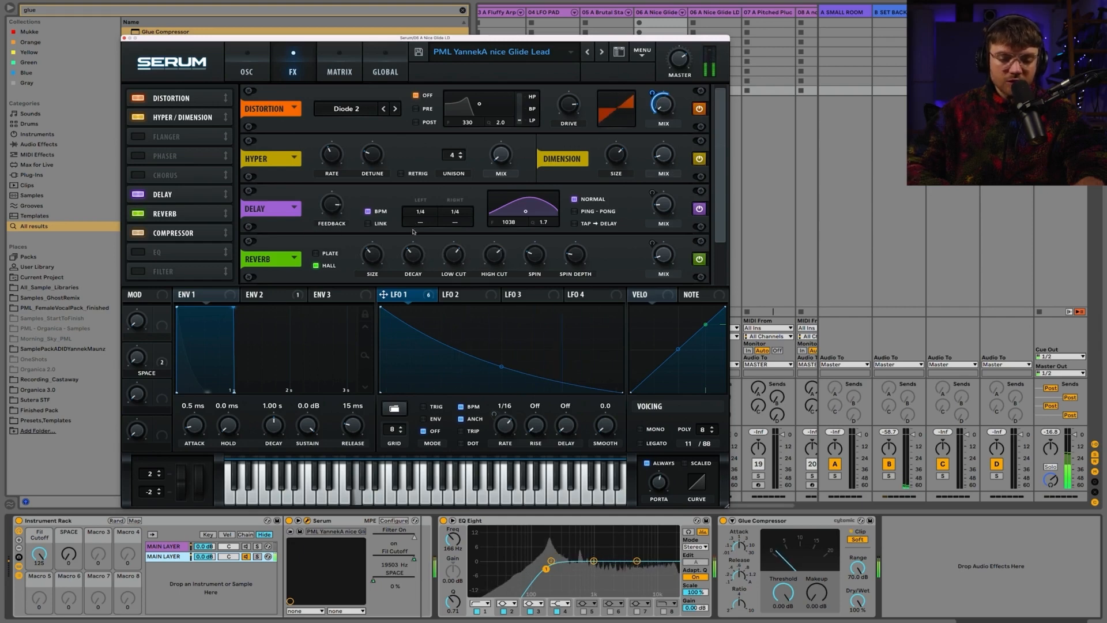
Offset the delay times to 1.013 left and 1.008 right and adjust the reverb's decay, low cut and high cut with SPACE at 38
left_click_drag(414, 230, 456, 219)
left_click_drag(69, 554, 69, 539)
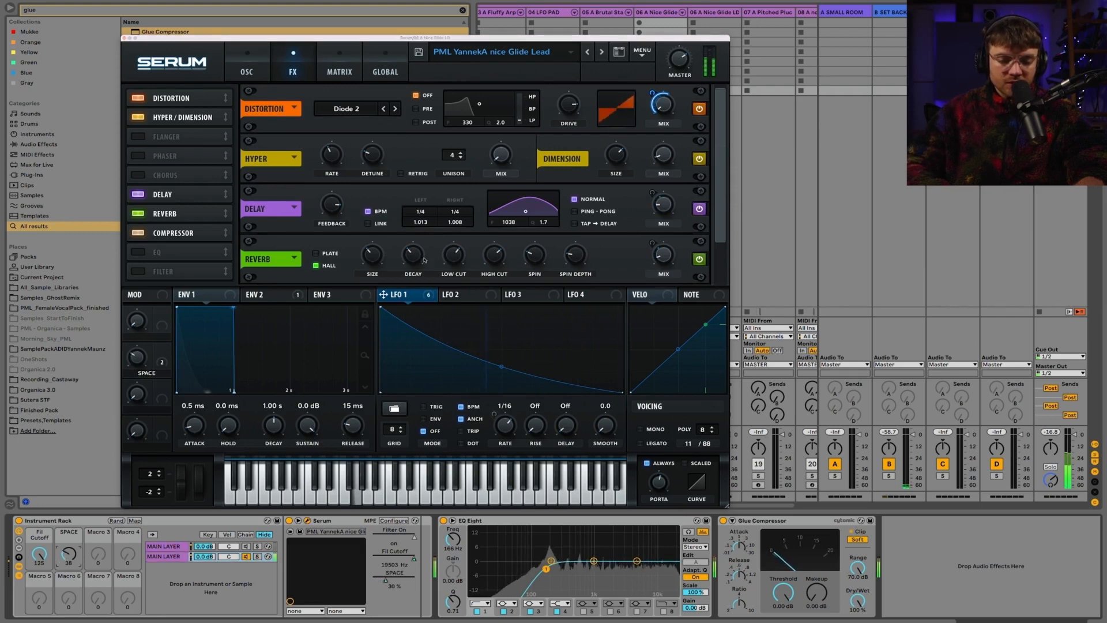
left_click_drag(453, 254, 494, 294)
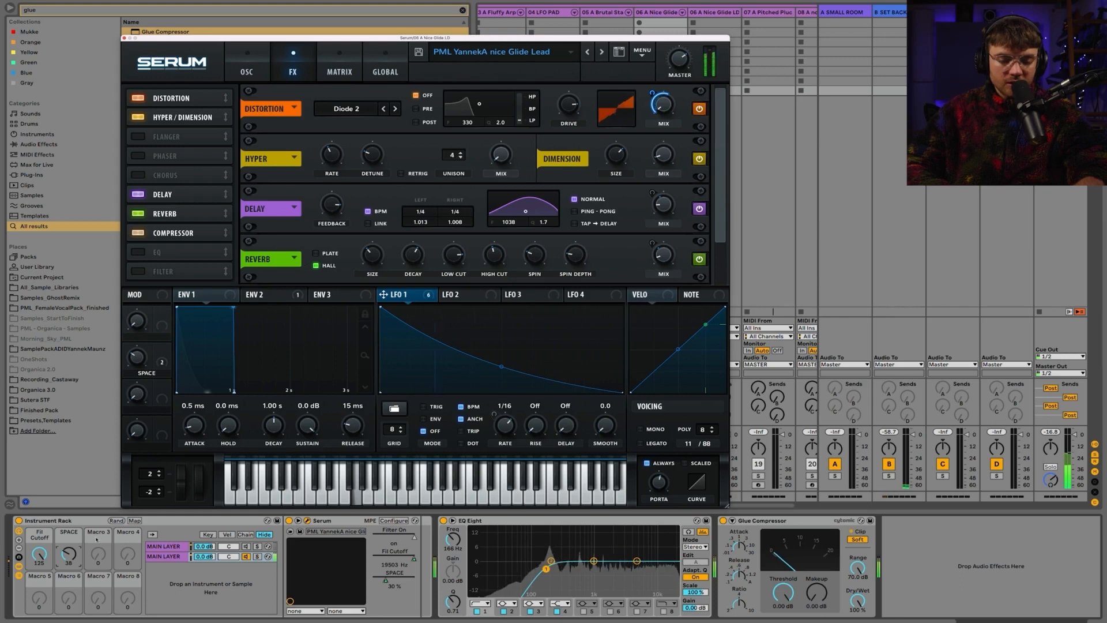
Reactivate the upper MAIN LAYER chain and lower the duplicate chain's volume to -1.8 dB
left_click(246, 545)
left_click(246, 556)
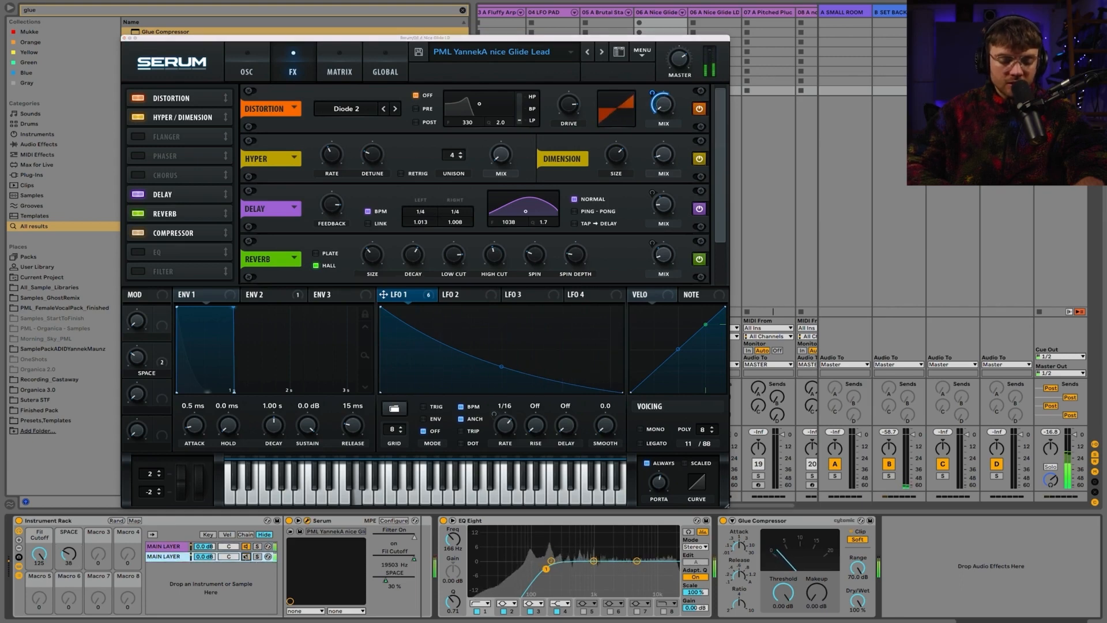
left_click_drag(215, 558, 215, 563)
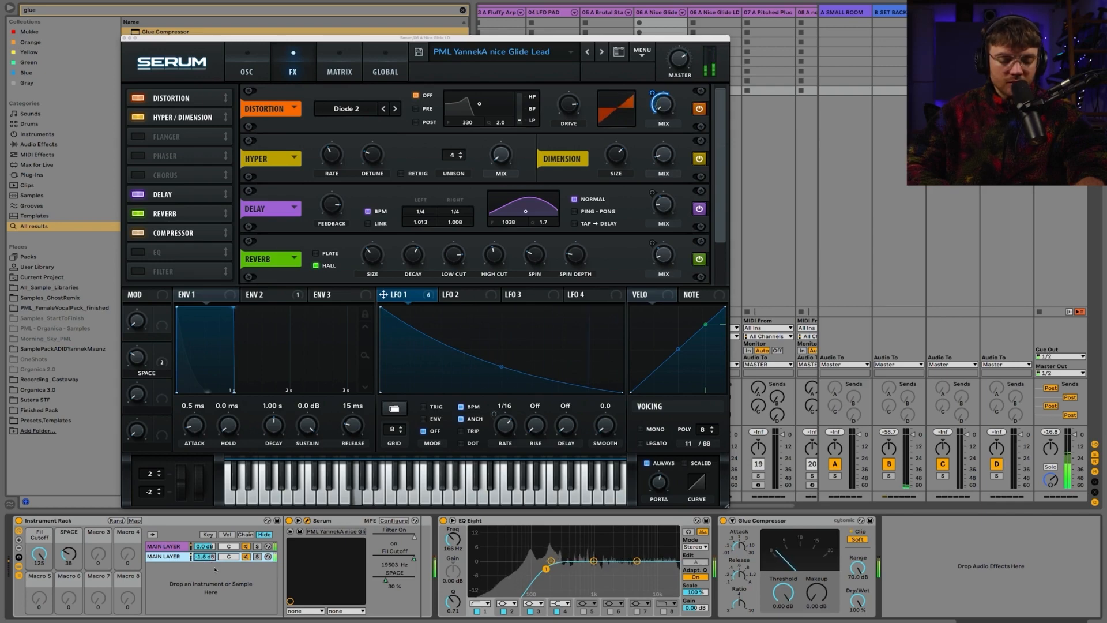
Sweep the Fil Cutoff macro over both layers, leaving it at 81 with the SPACE macro at 0
left_click_drag(39, 553, 39, 608)
left_click_drag(39, 554, 68, 515)
left_click_drag(39, 553, 67, 622)
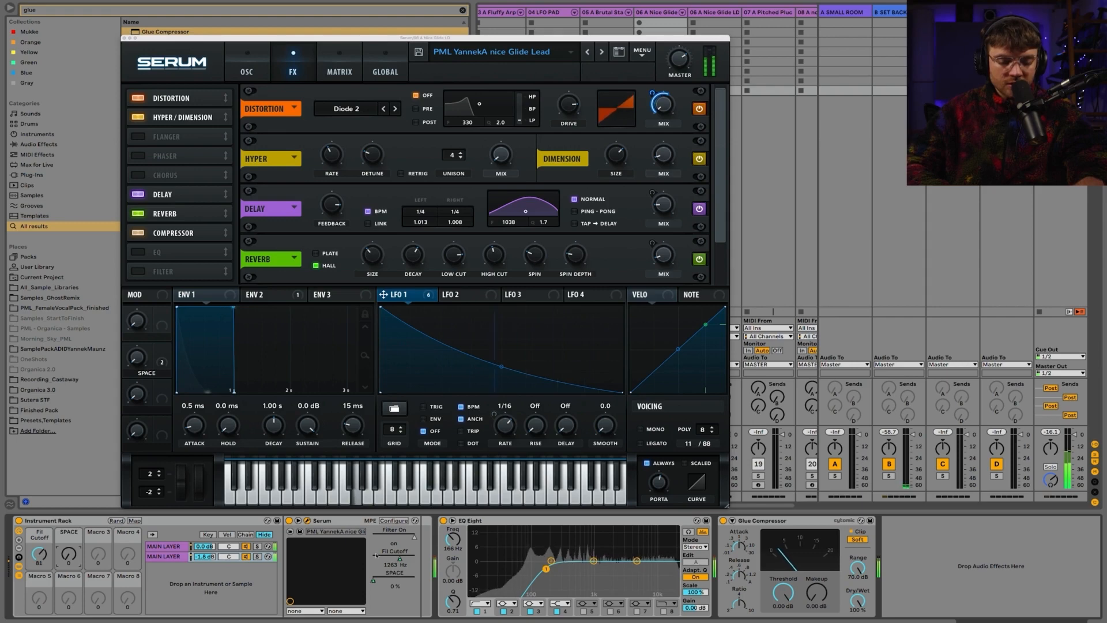
Rename the lower MAIN LAYER chain as Second Layer, duplicate it and name the copy Third Layer
left_click(171, 557)
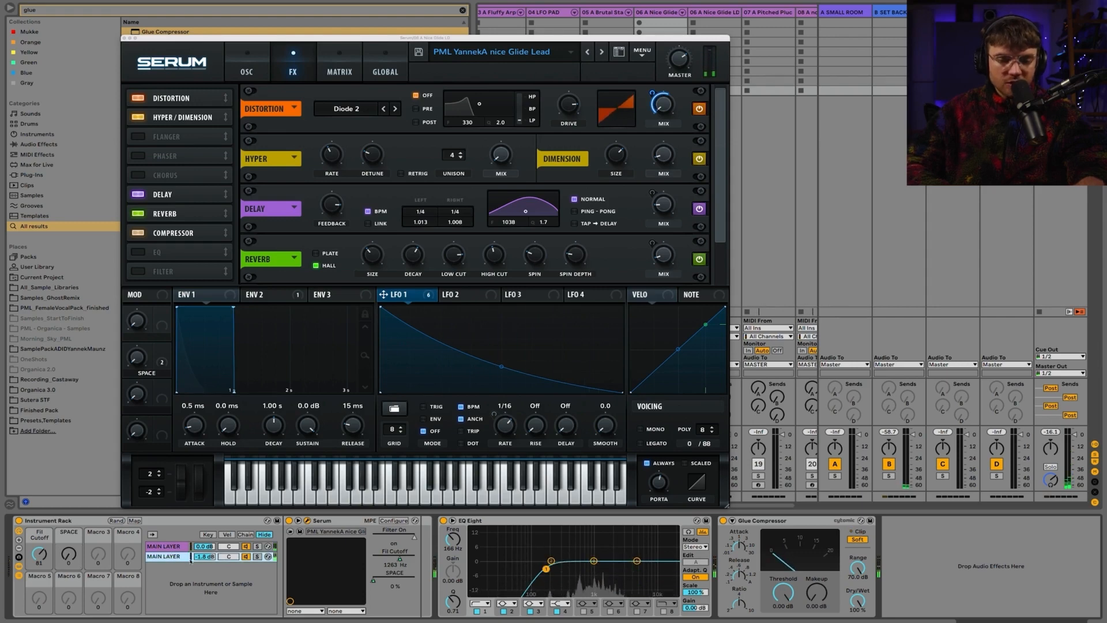
key("ctrl+r")
type("Second Layer")
left_click(177, 583)
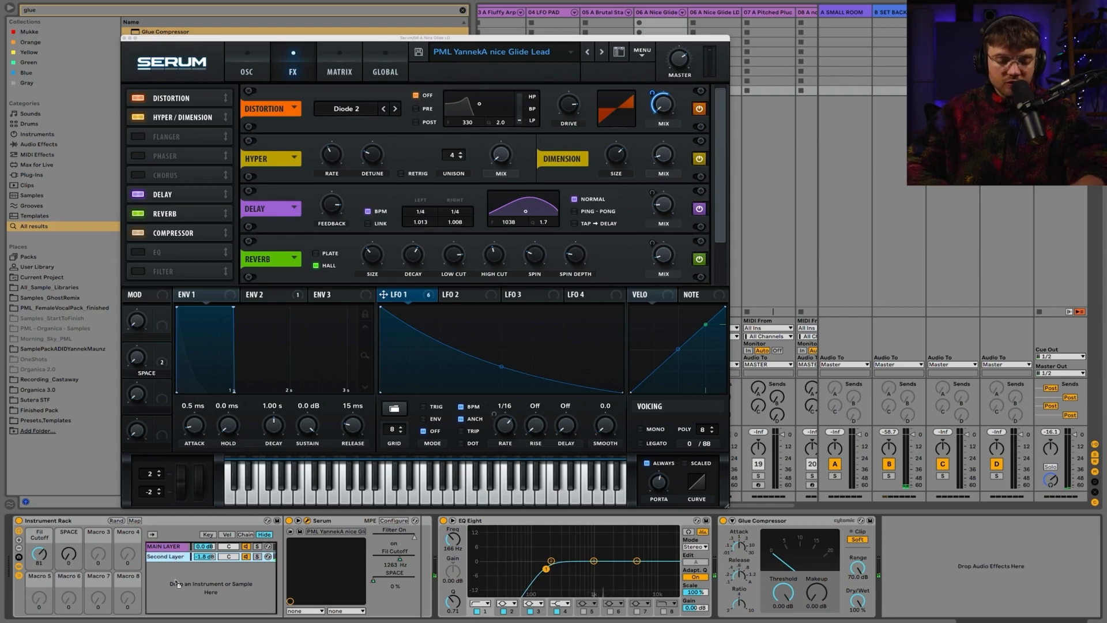
left_click_drag(170, 574, 164, 571)
key("ctrl+r")
type("T")
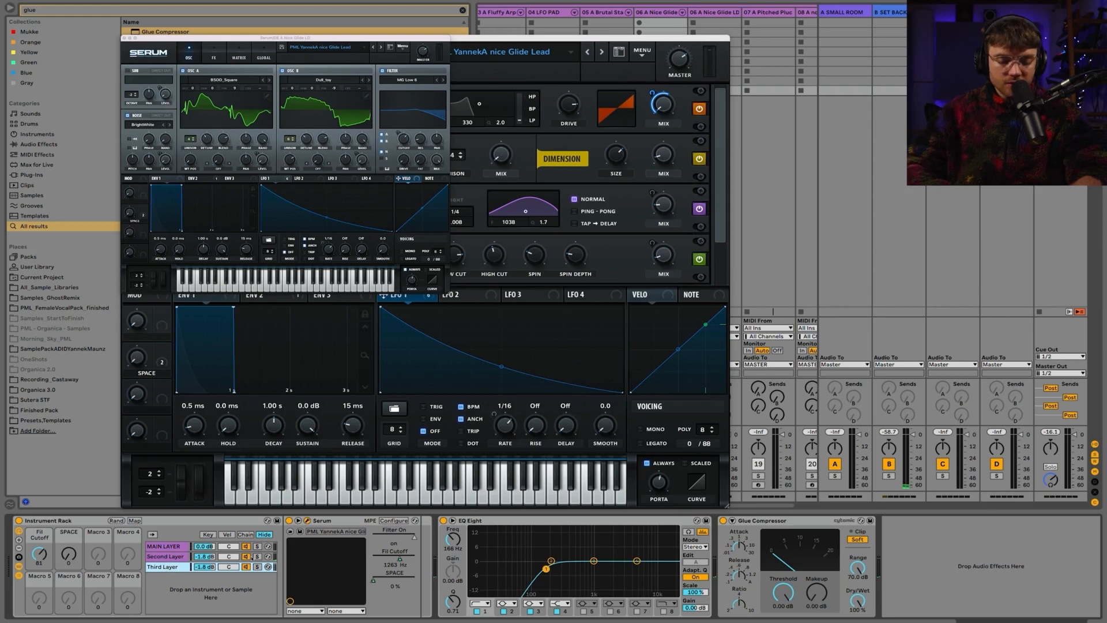
Solo MAIN LAYER, Second Layer and Third Layer in turn, leaving Third Layer soloed
left_click(179, 556)
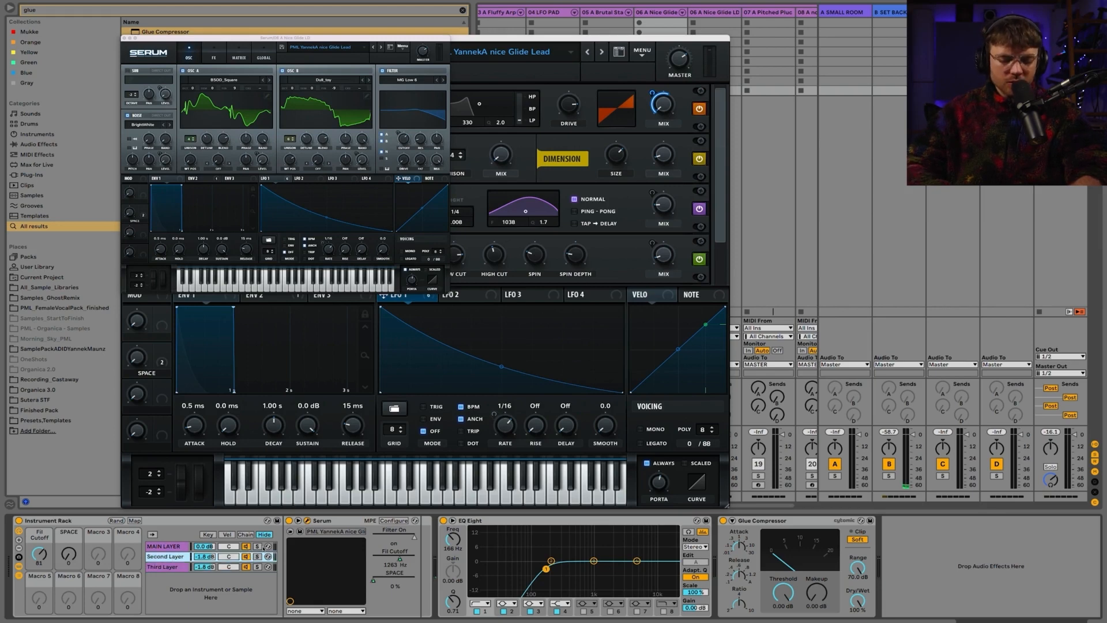
left_click(257, 546)
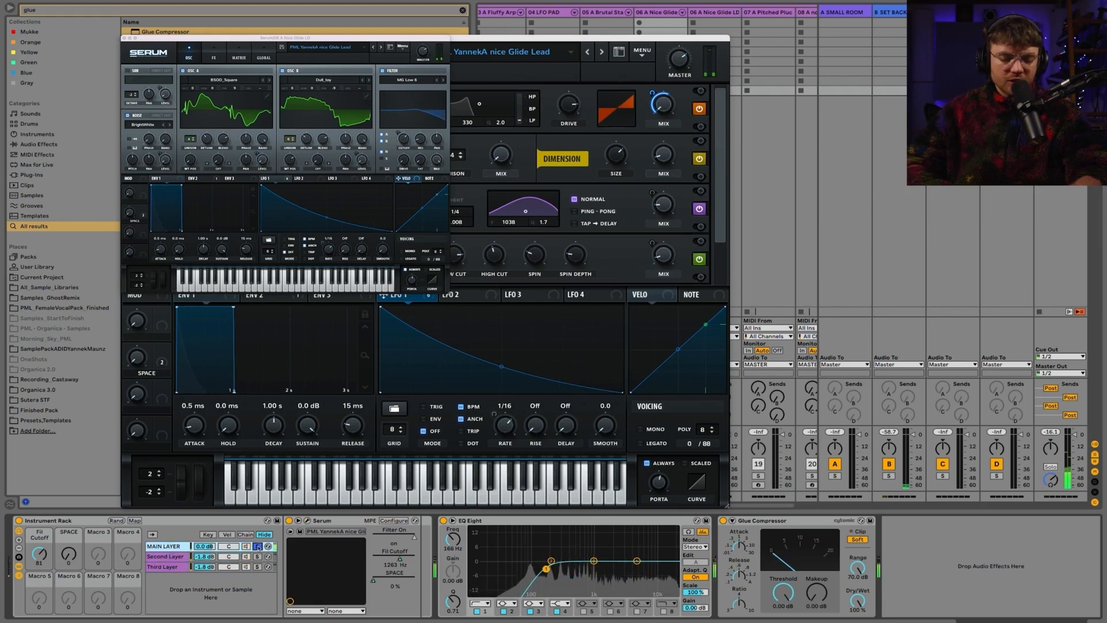
left_click(257, 557)
left_click(257, 557)
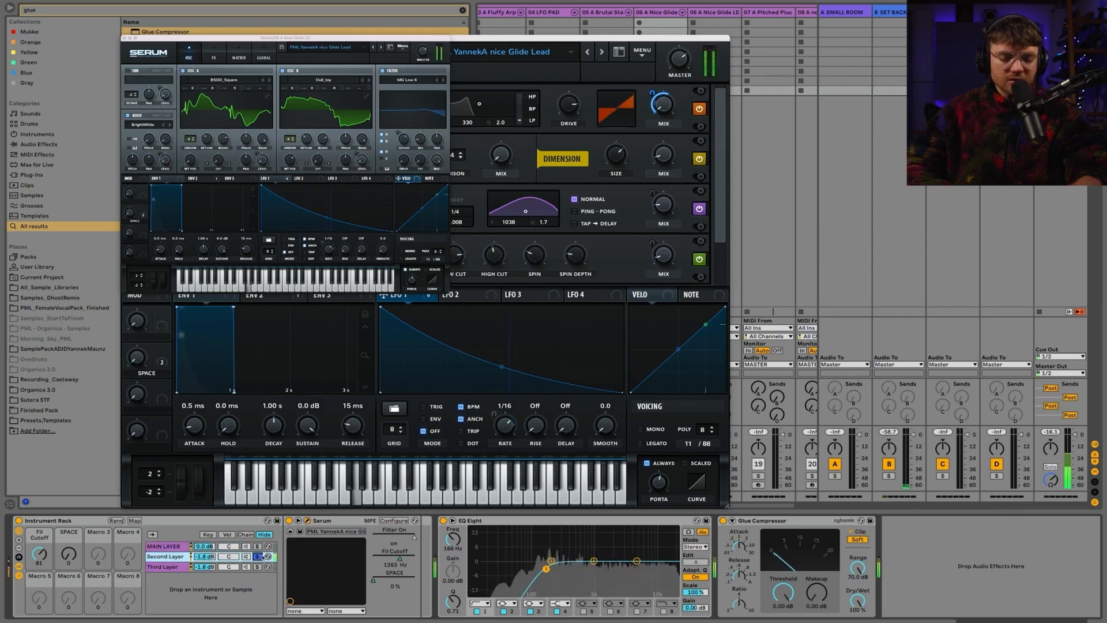
left_click(258, 567)
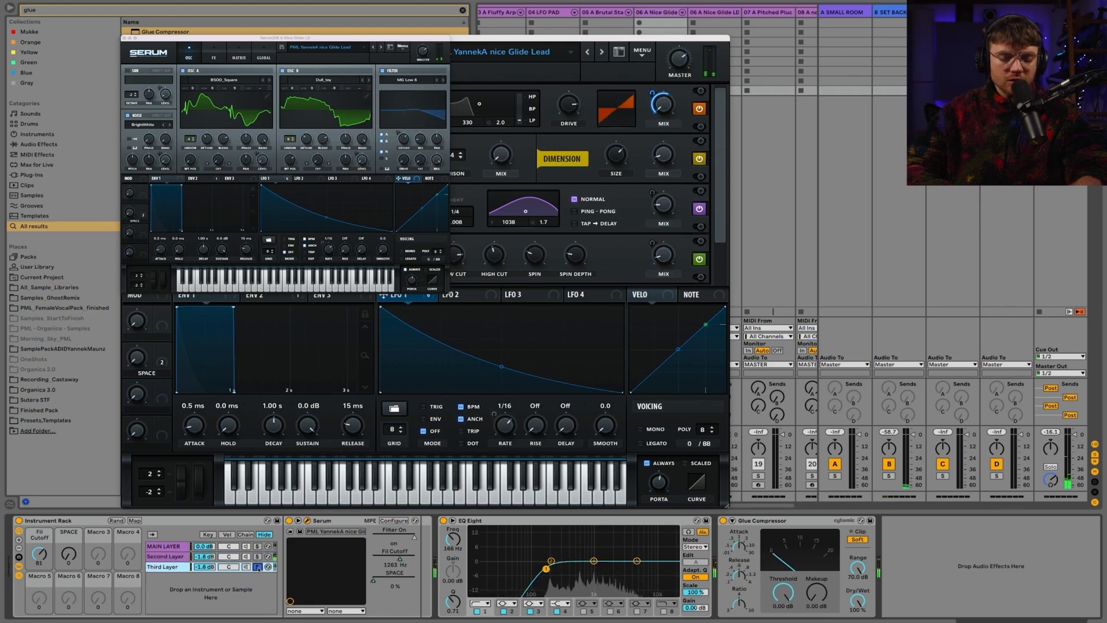
left_click(257, 567)
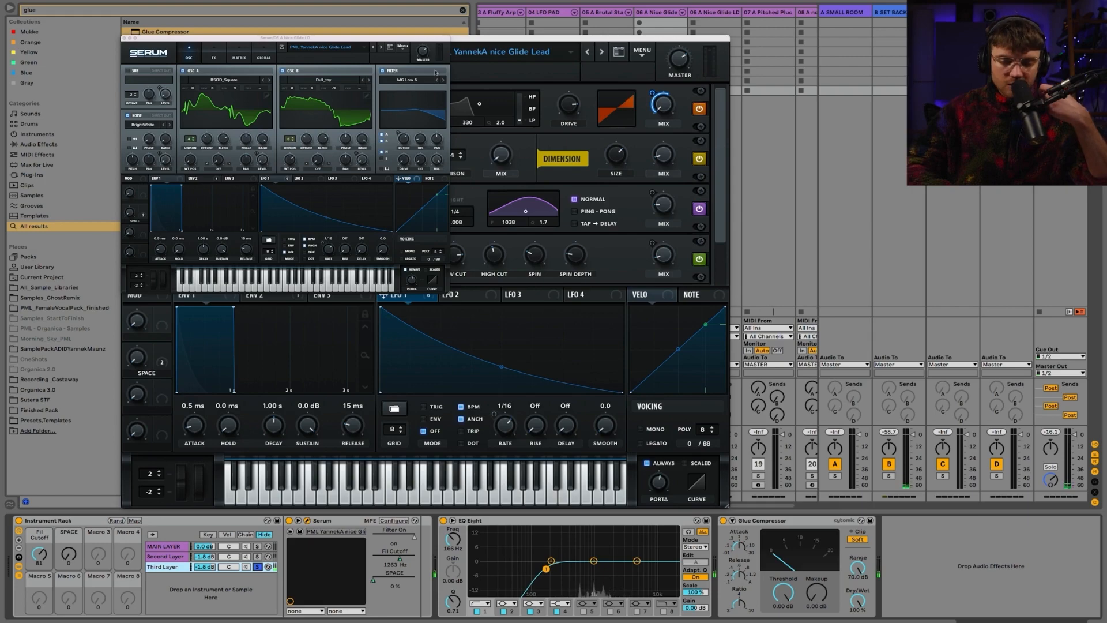
Close Second Layer's Serum, enlarge Third Layer's Serum window and reduce its OSC A to 1 unison voice
left_click(470, 39)
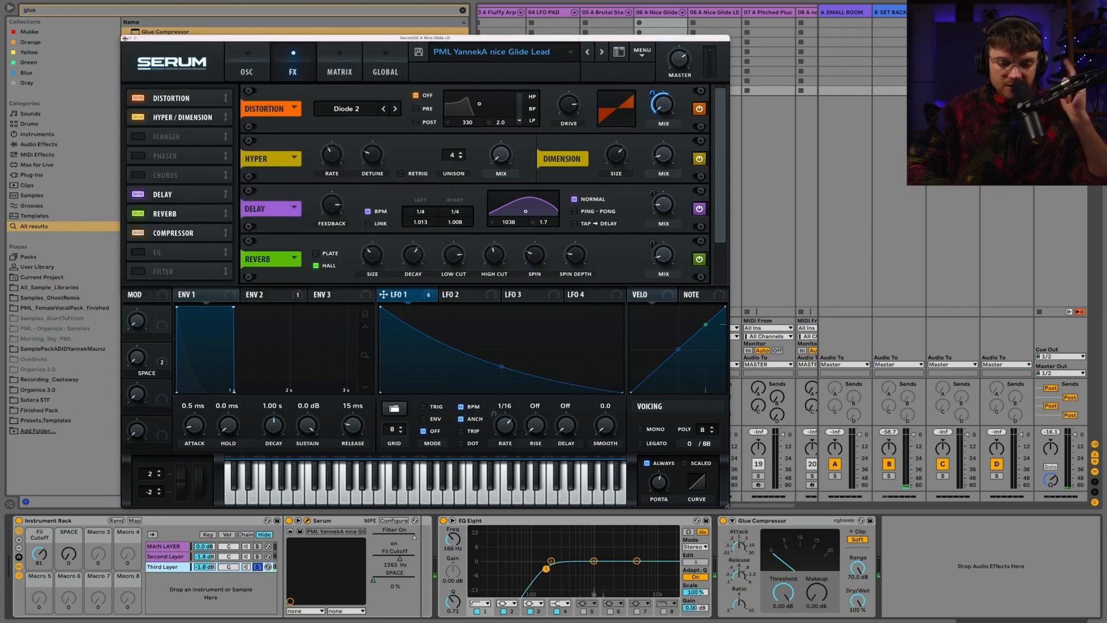
left_click(125, 38)
left_click_drag(458, 294, 784, 548)
left_click_drag(264, 247, 277, 263)
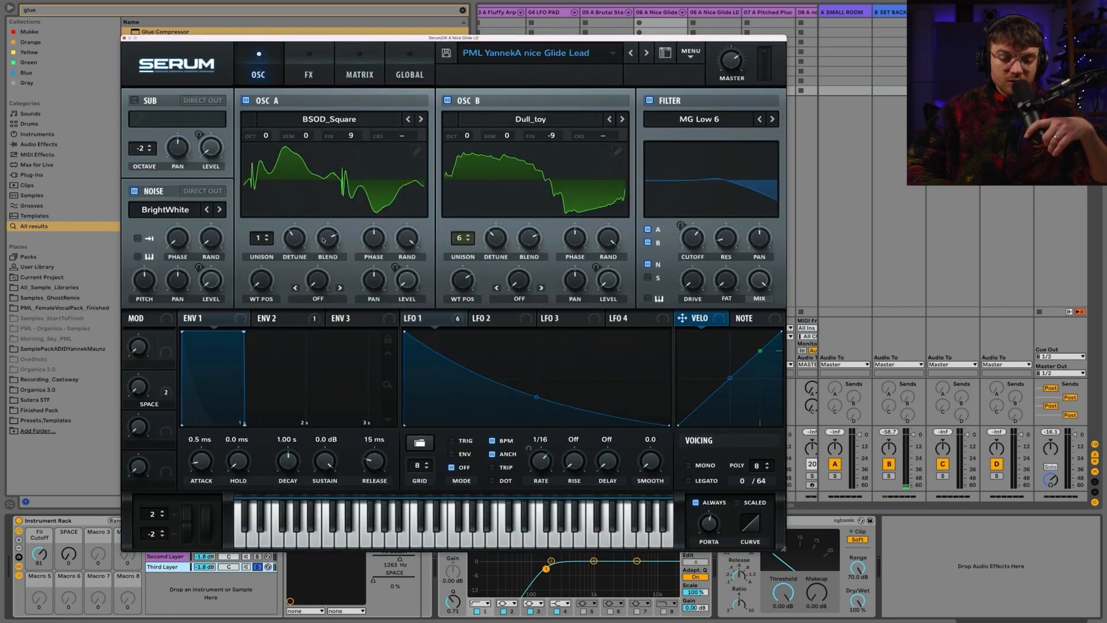
Remove all modulators from OSC B's level and set OSC A's warp mode to FM (From B)
left_click(279, 318)
left_click(442, 321)
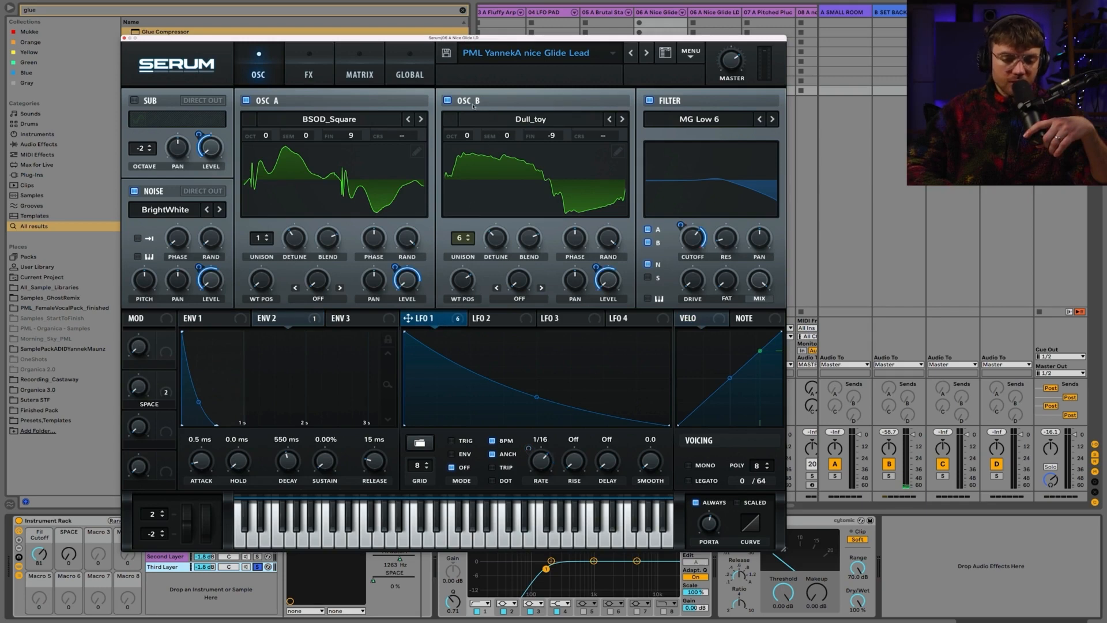
right_click(609, 280)
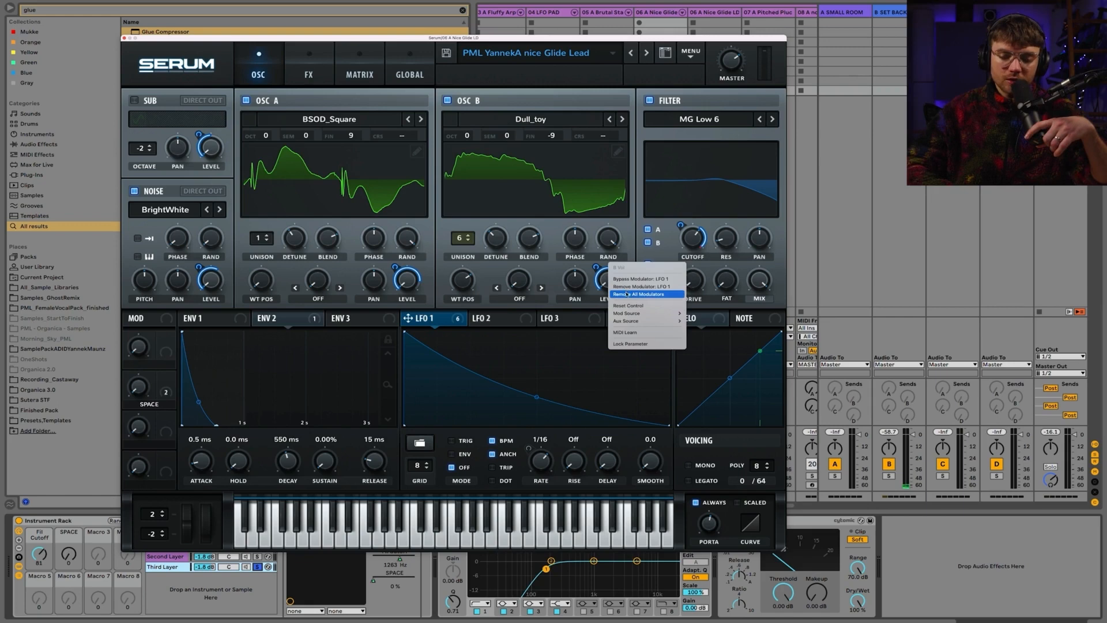
left_click(627, 295)
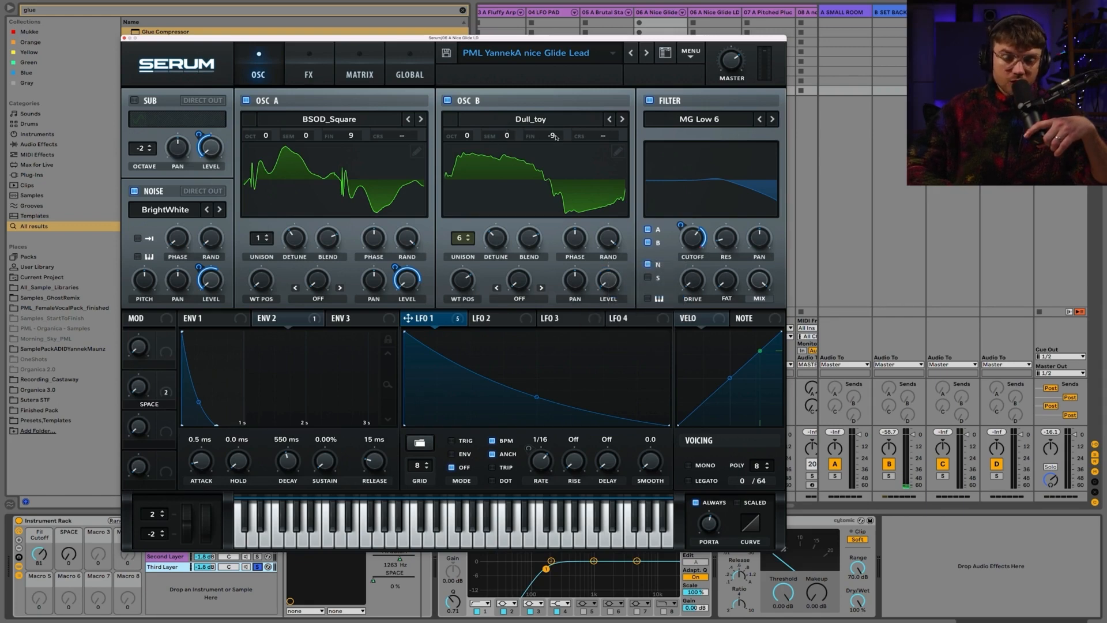
left_click(319, 299)
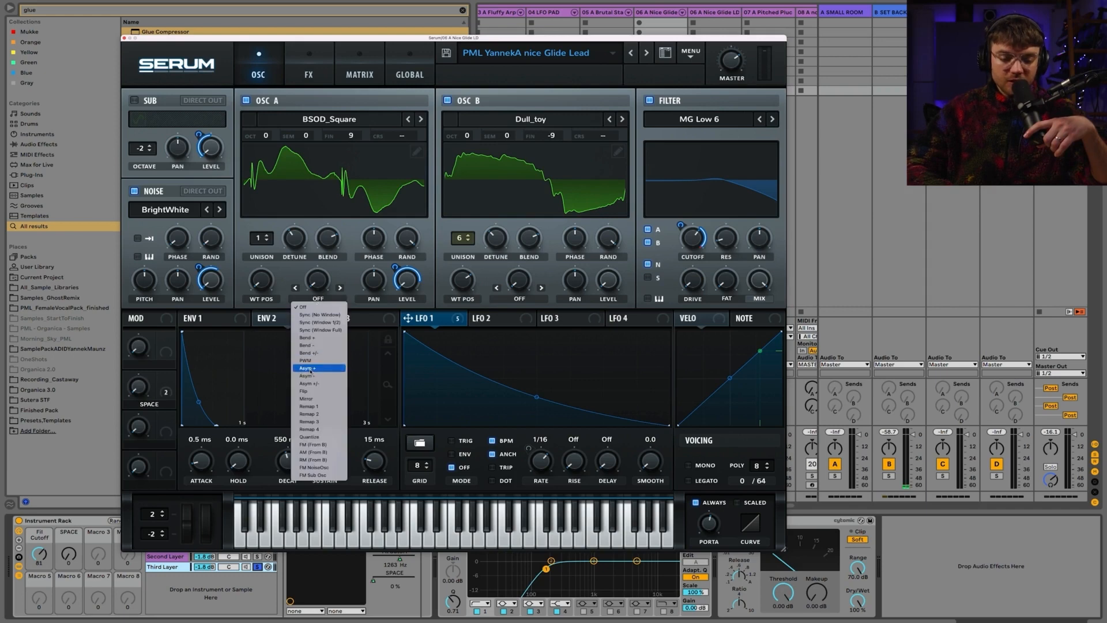
left_click(311, 444)
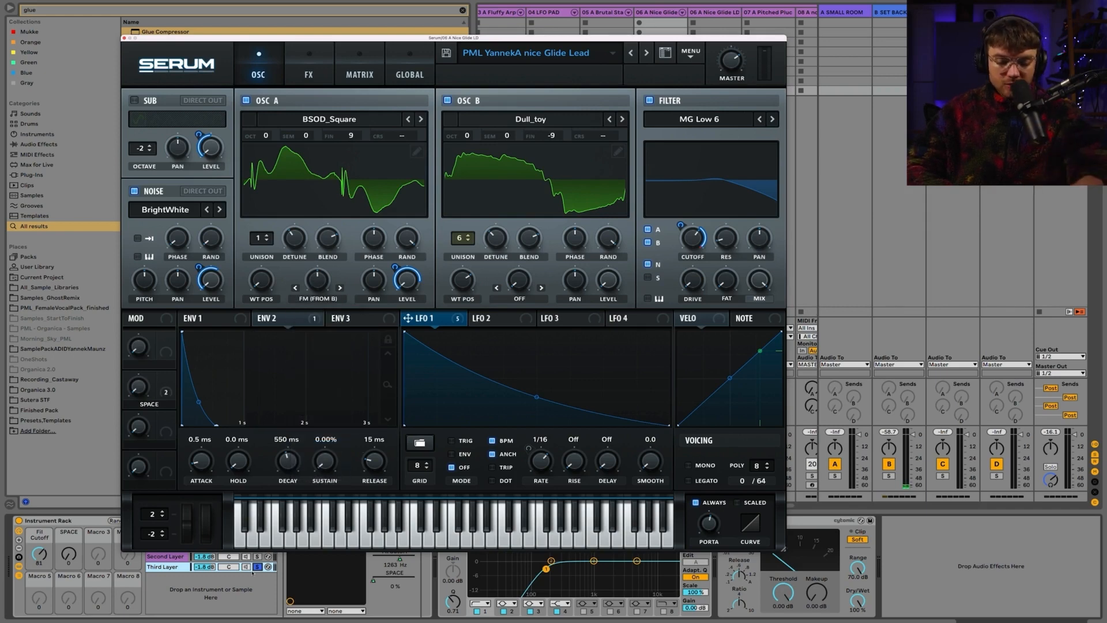
Set OSC B to 1 unison voice and OSC A to octave -1, and switch off the noise oscillator
left_click_drag(460, 238, 470, 305)
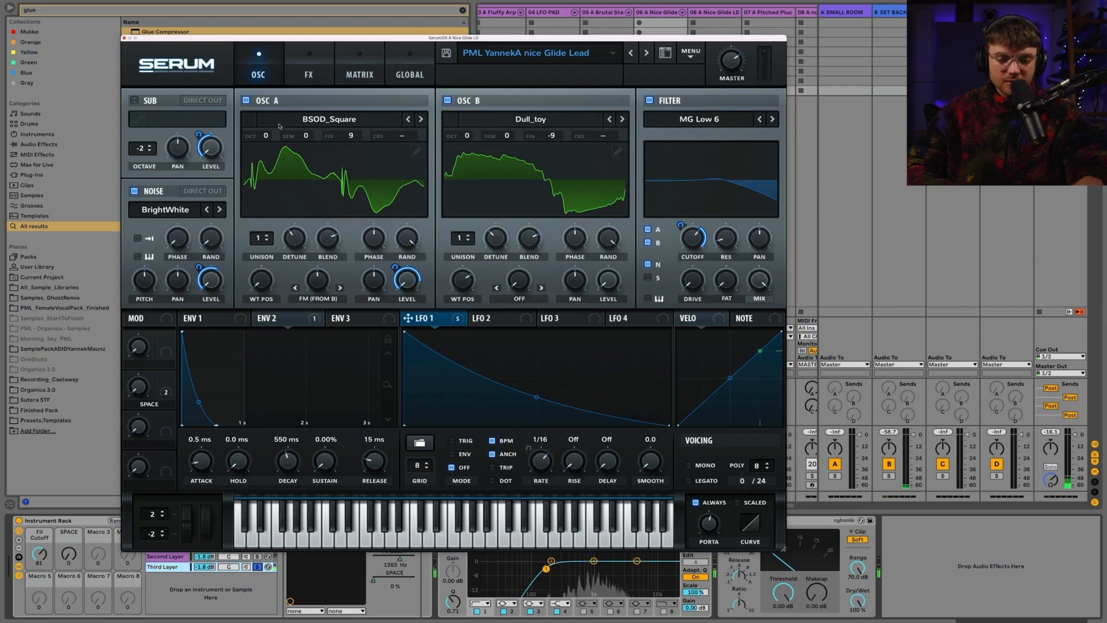
left_click_drag(268, 134, 268, 151)
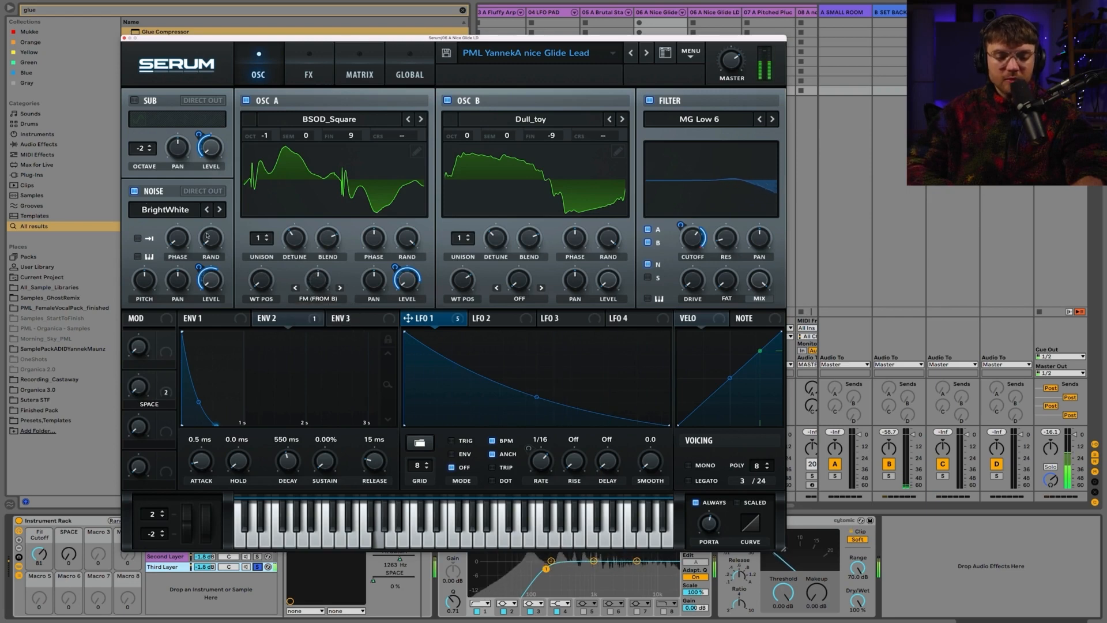
left_click(135, 192)
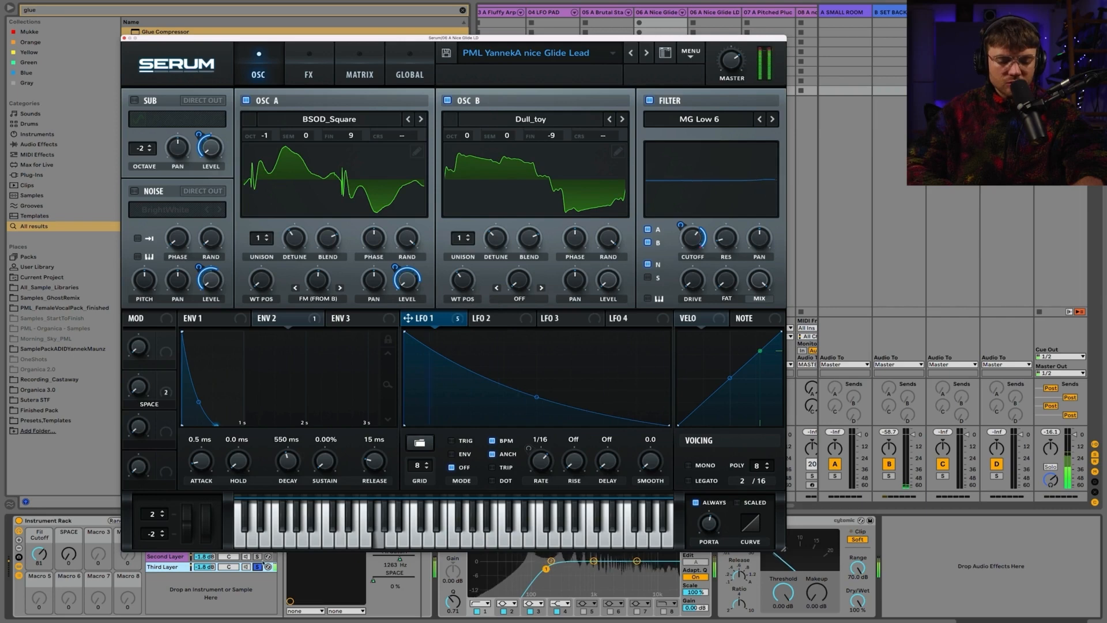
Set the delay to 1/2 left and one bar right, and change the distortion to HardClip with LFO 1 driving its mix at 80
left_click(305, 76)
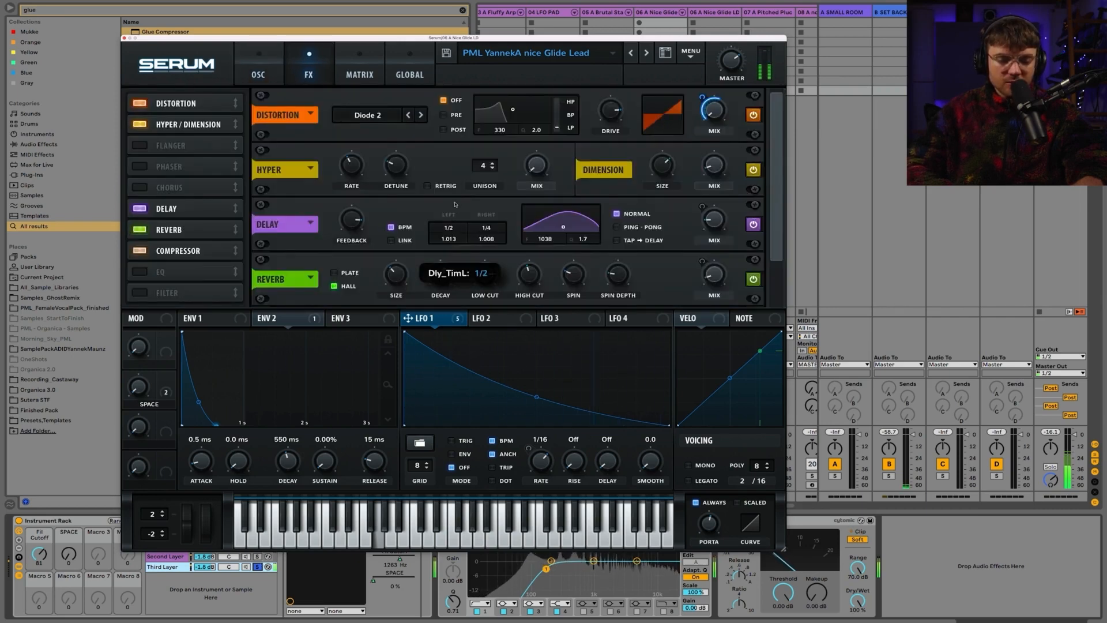
left_click_drag(496, 226, 501, 203)
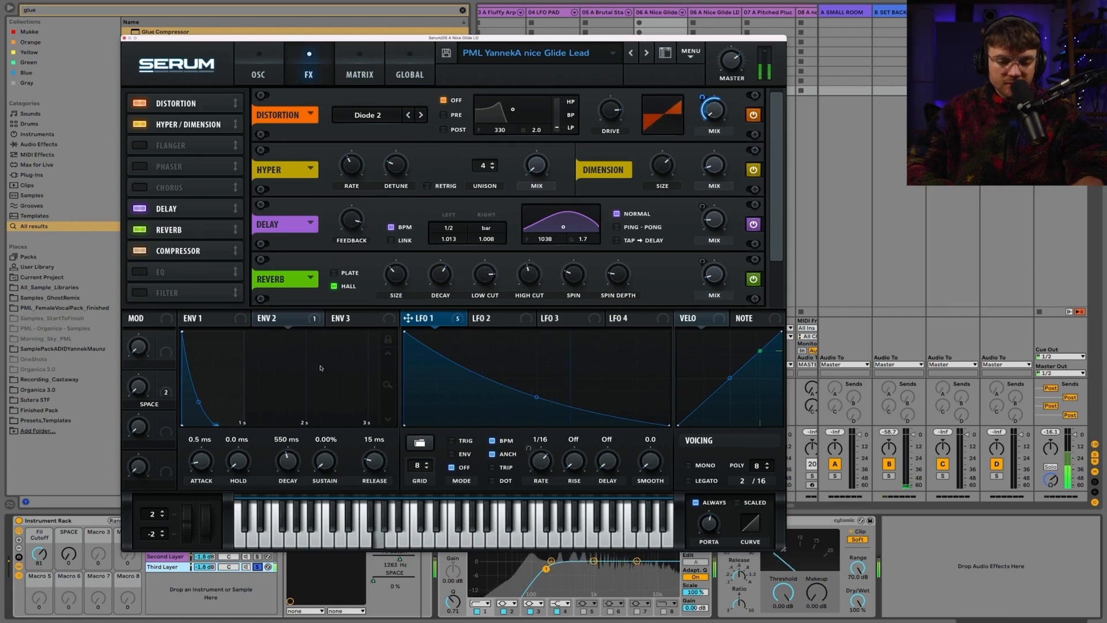
left_click(409, 115)
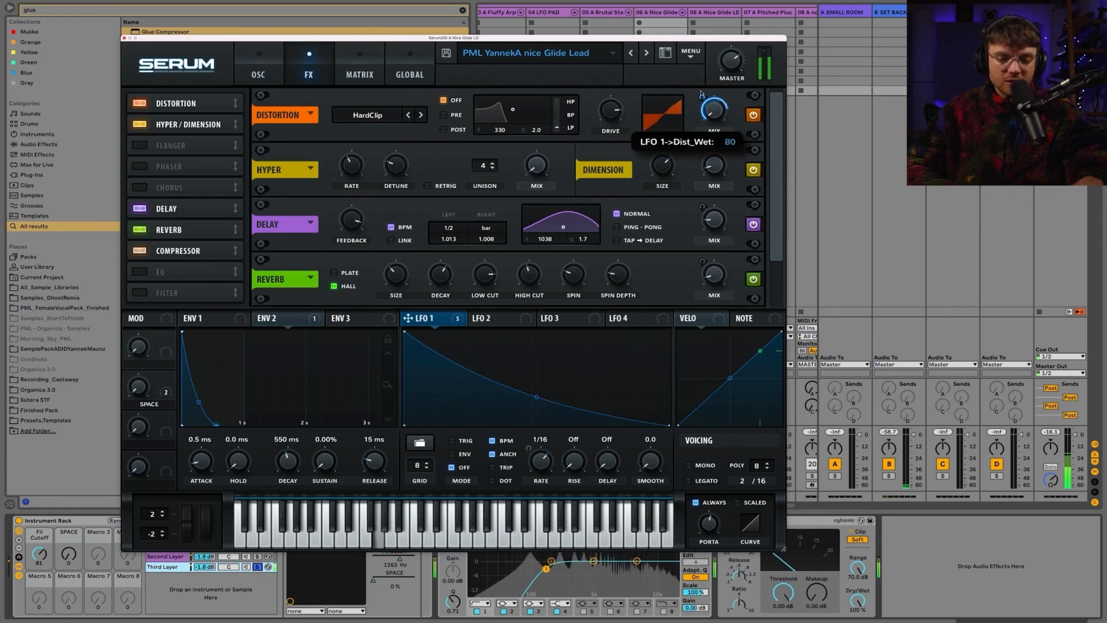
Lower the reverb's decay, set its low cut to 41% and switch it to Plate mode
scroll(578, 220, "down", 2)
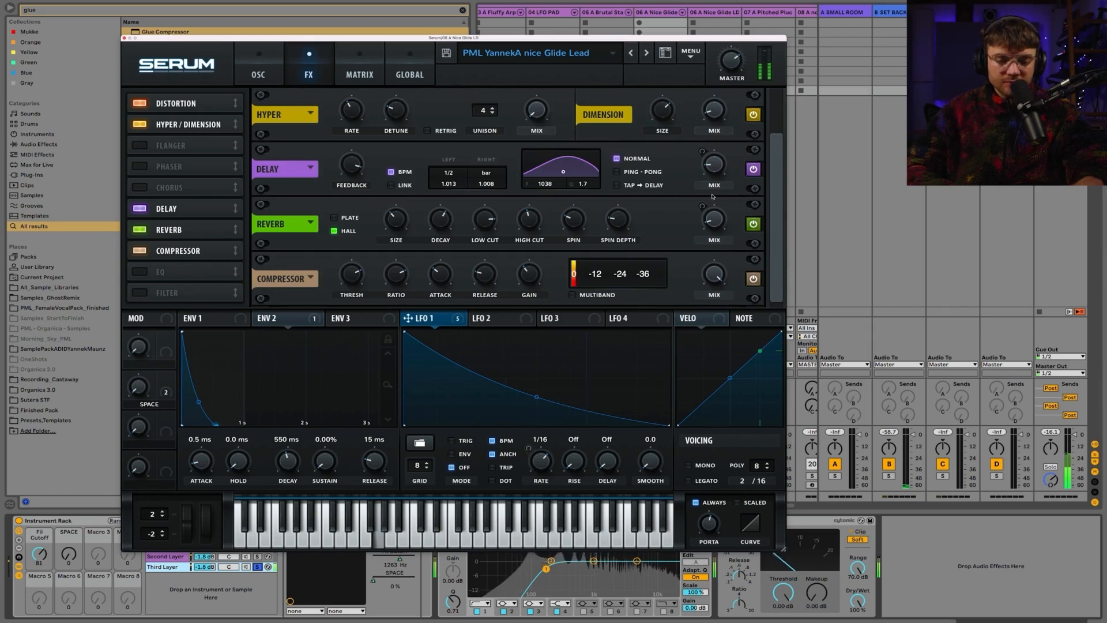
left_click_drag(449, 215, 450, 254)
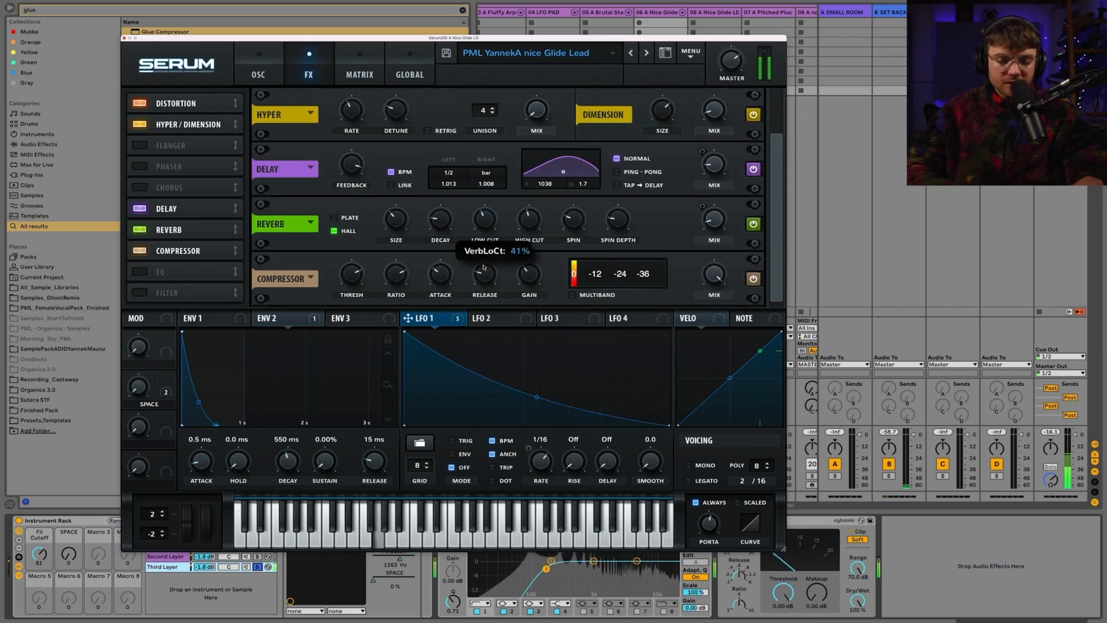
left_click(333, 217)
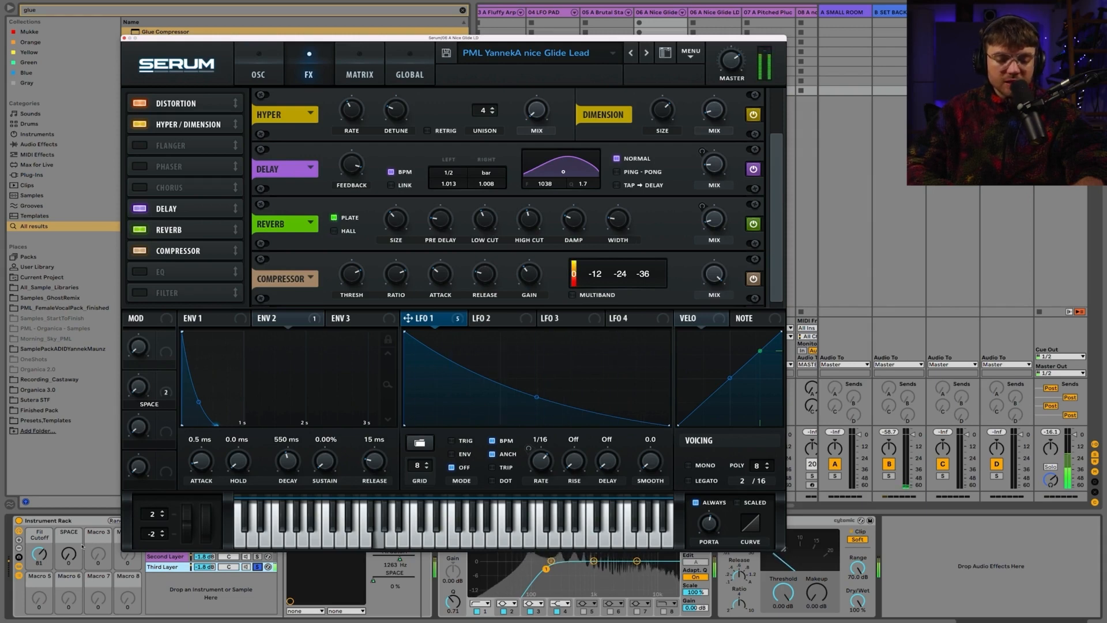
Unsolo Third Layer and audition the combined layers, leaving the SPACE macro at 0 and Fil Cutoff at 94
left_click_drag(67, 555, 67, 536)
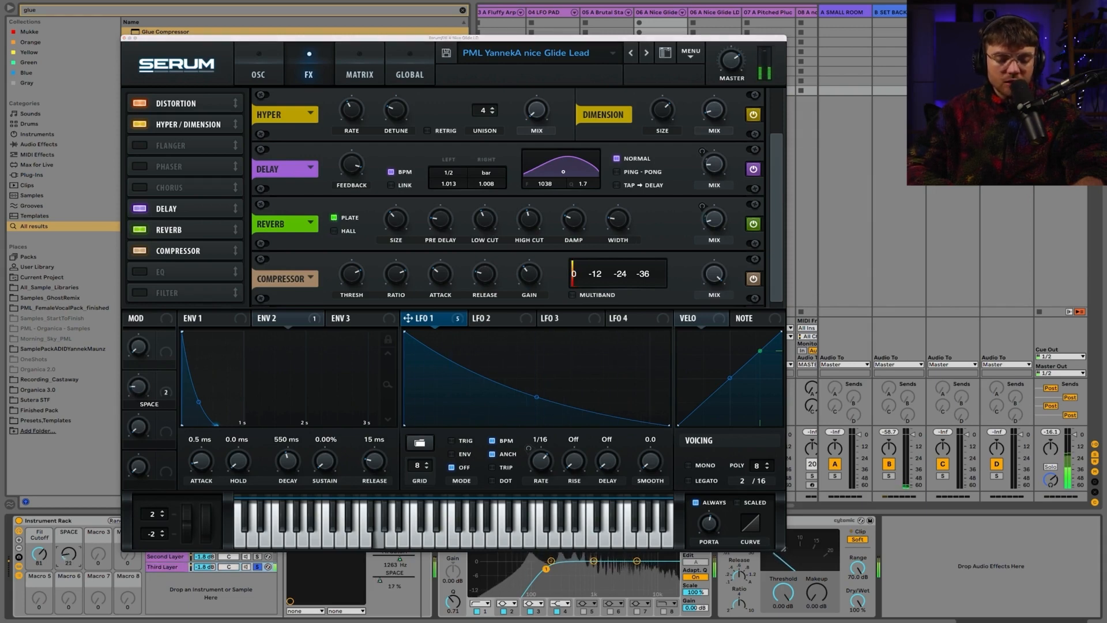
left_click(257, 567)
left_click_drag(67, 552, 68, 559)
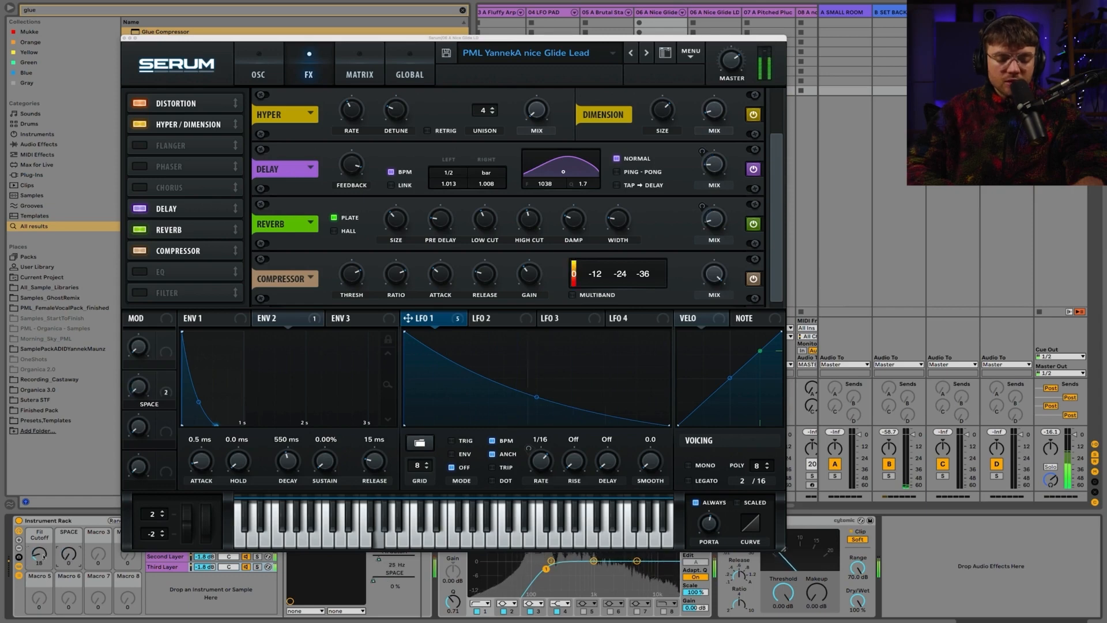
left_click_drag(39, 558, 39, 530)
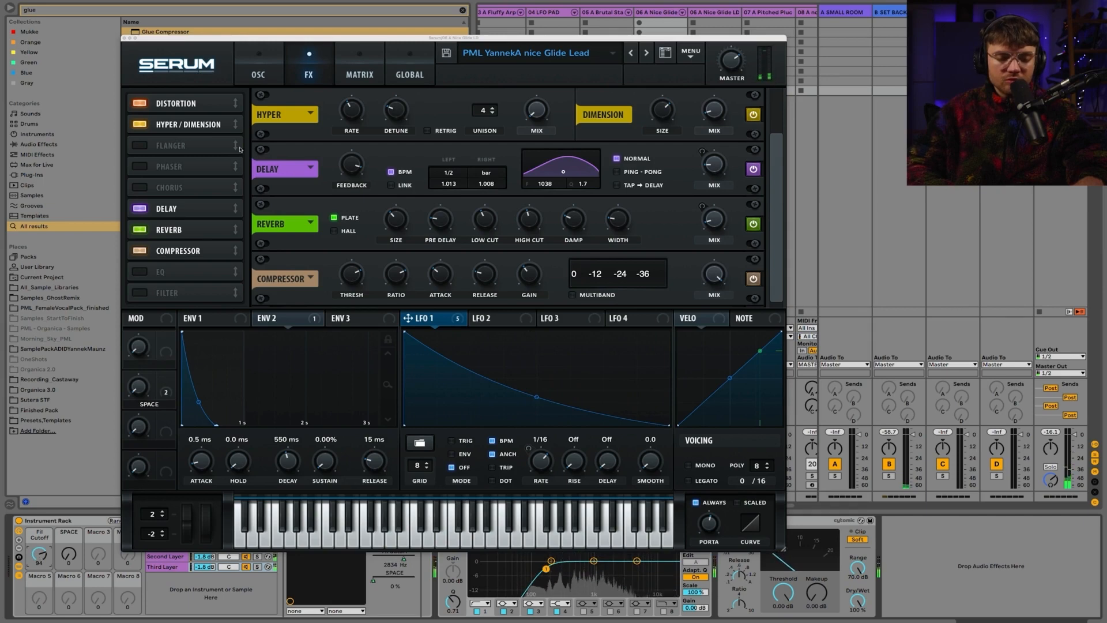
Audition the layers with Fil Cutoff at 99 and SPACE at 65, and check the Third Layer's delay mix in Serum
left_click(128, 38)
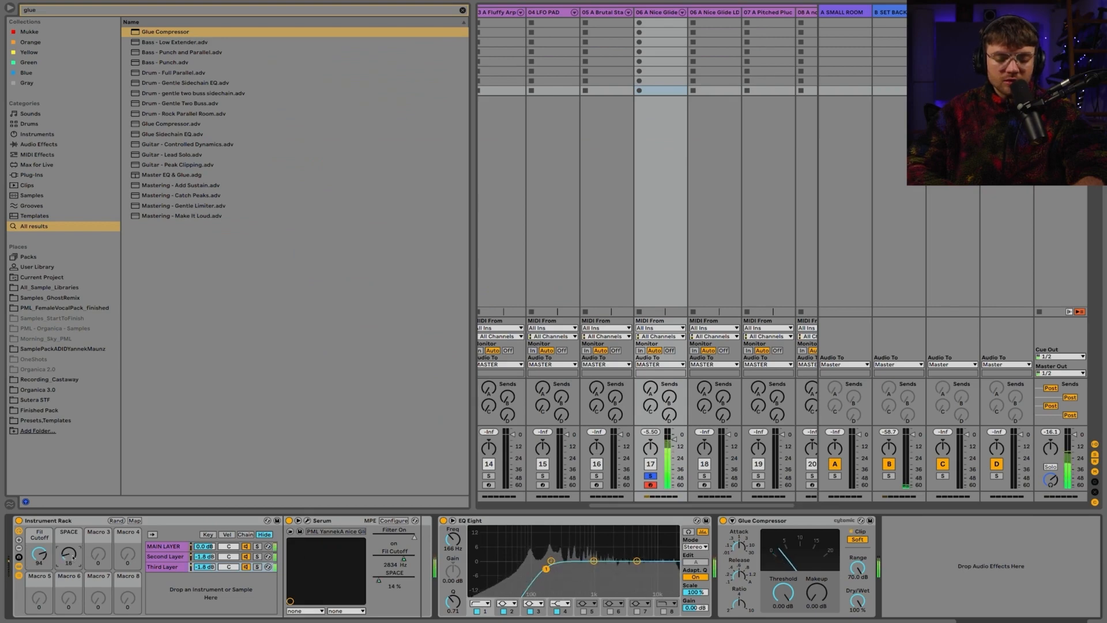
left_click_drag(67, 558, 39, 513)
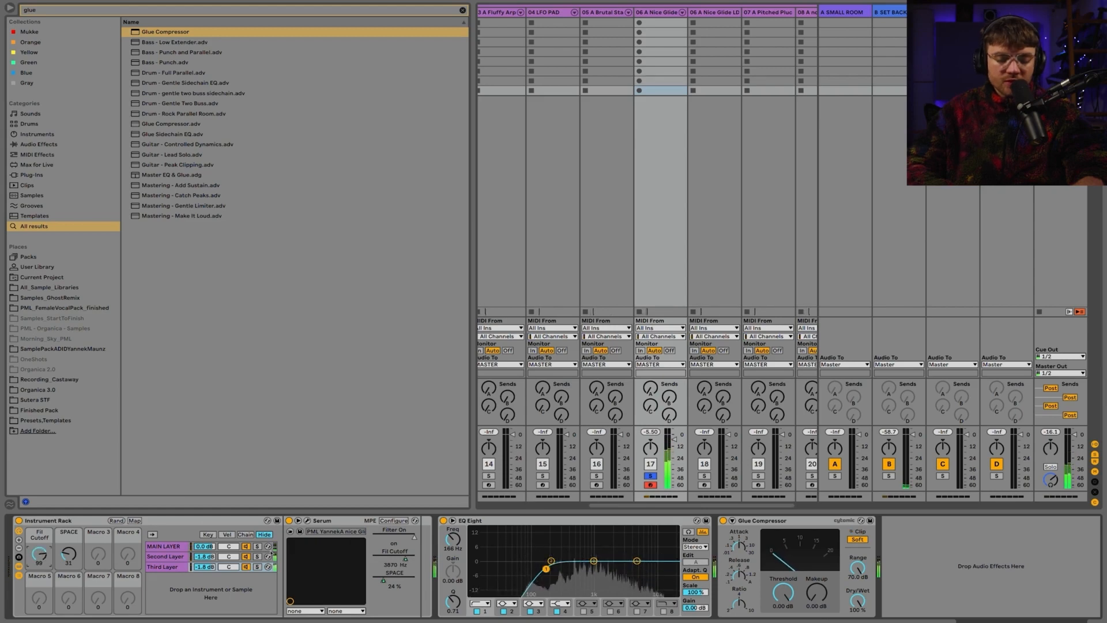
left_click(172, 568)
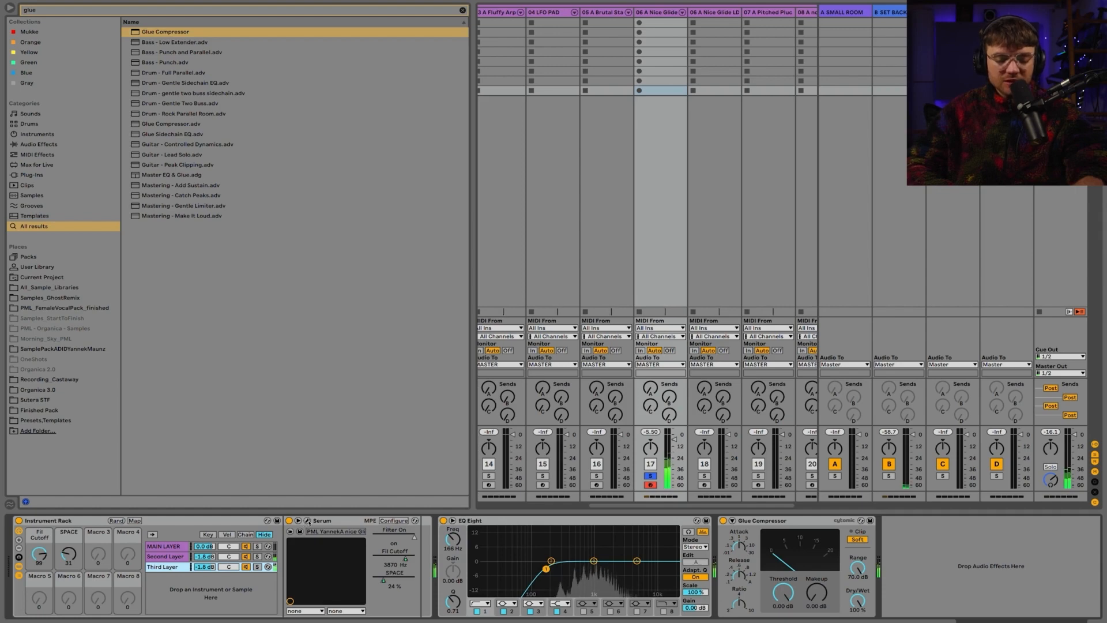
left_click(308, 521)
left_click(323, 79)
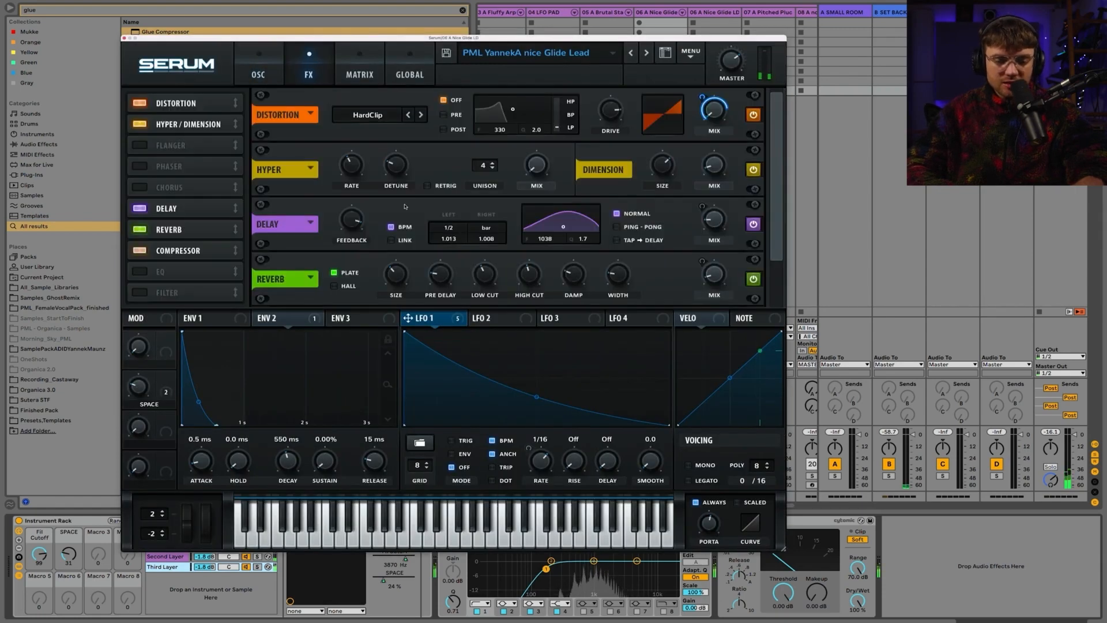
mouse_move(714, 227)
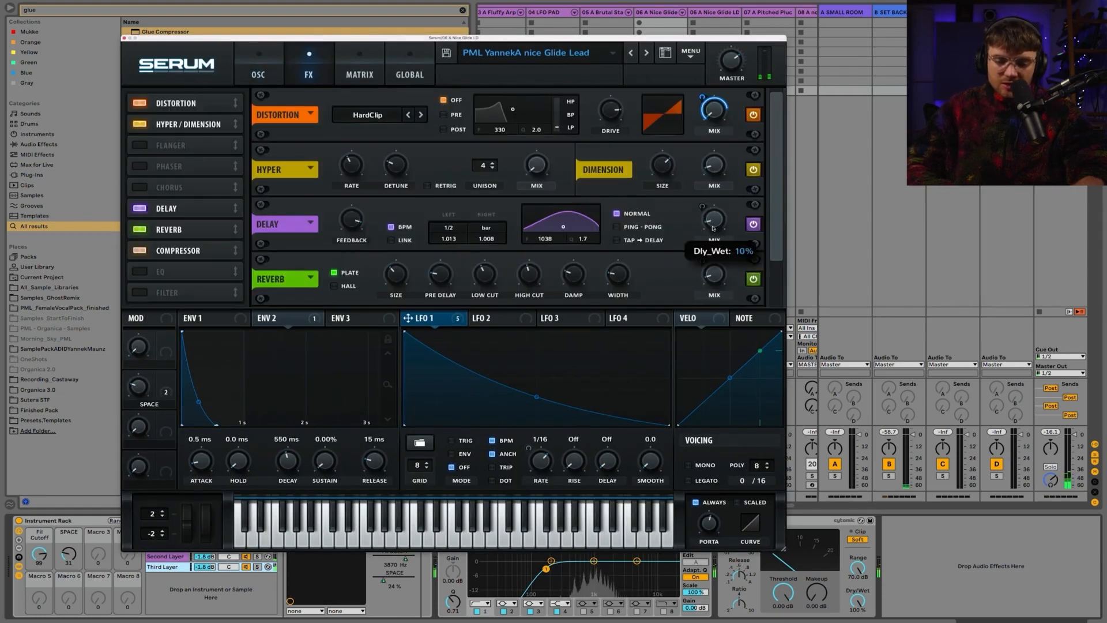
left_click_drag(69, 554, 69, 534)
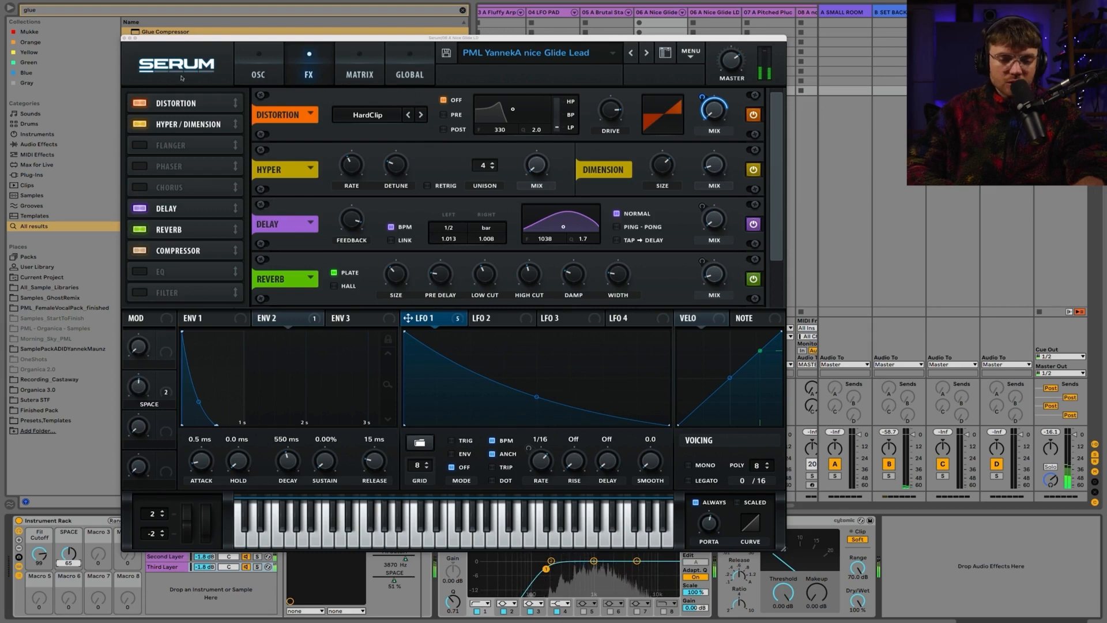
left_click(124, 38)
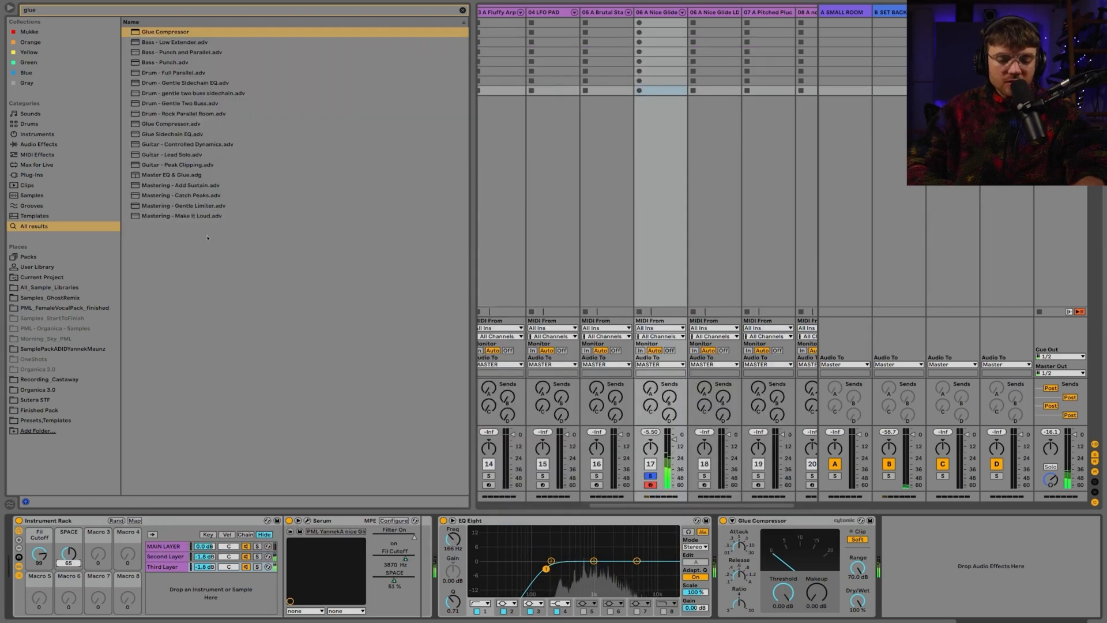
Compare MAIN LAYER soloed and unsoloed while adjusting the macros, leaving SPACE at 48 and Fil Cutoff at 114
left_click(257, 546)
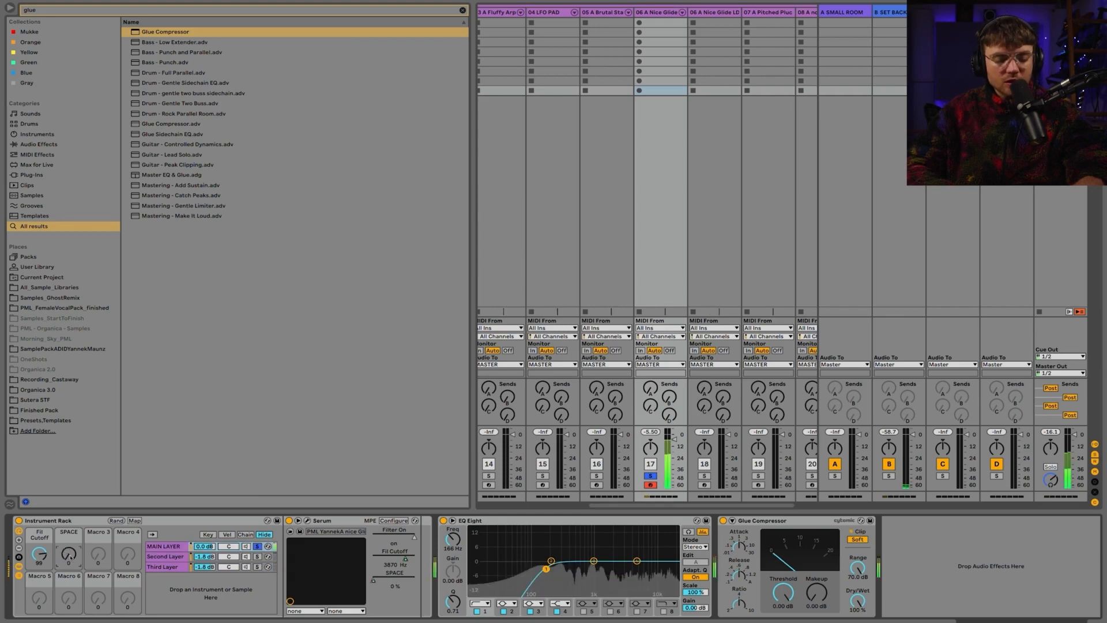
left_click(257, 546)
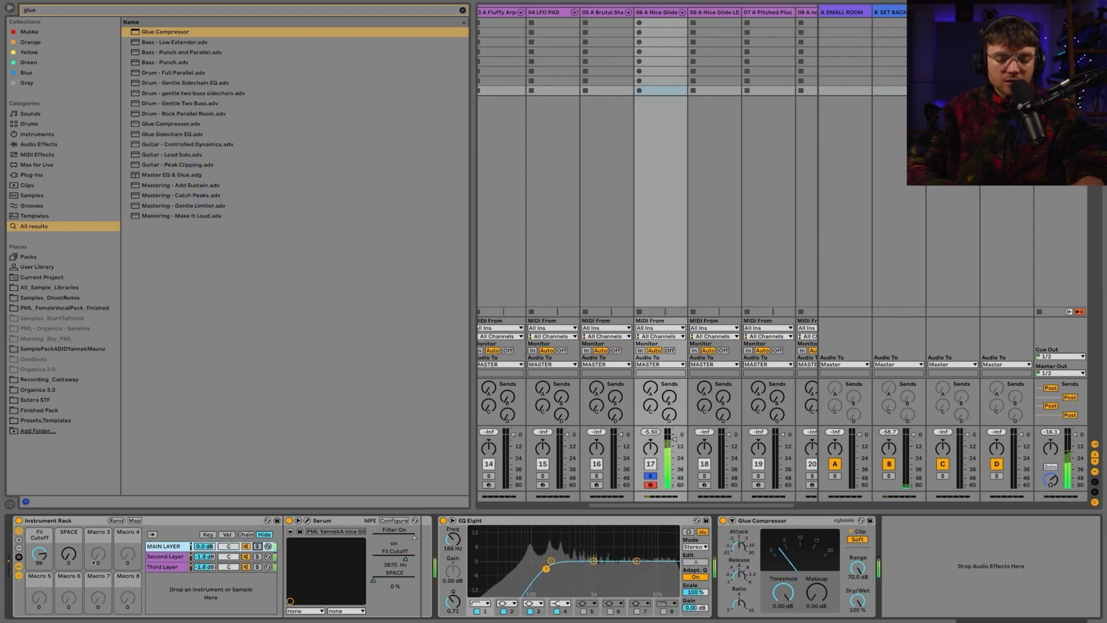
left_click_drag(72, 563, 69, 533)
left_click(258, 545)
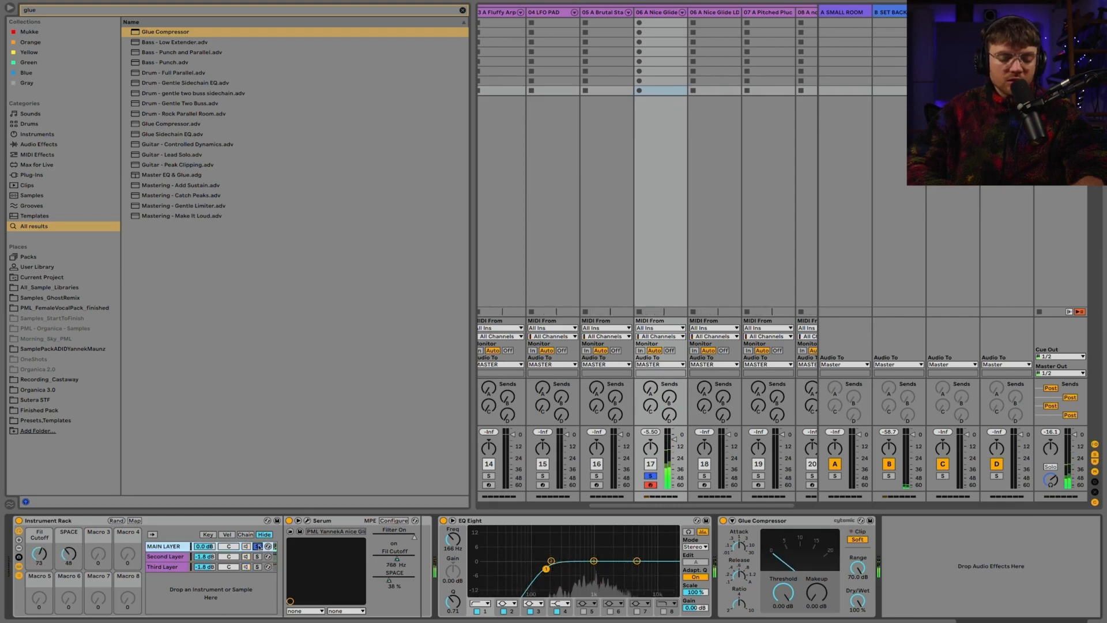
left_click_drag(35, 556, 36, 533)
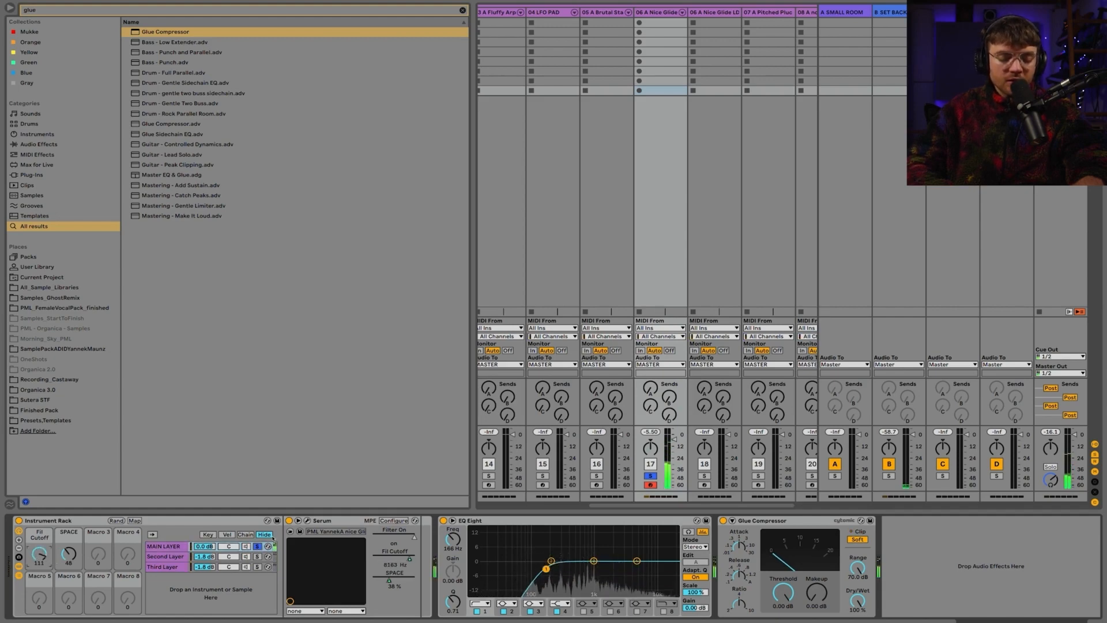
left_click(258, 546)
left_click_drag(39, 554, 39, 551)
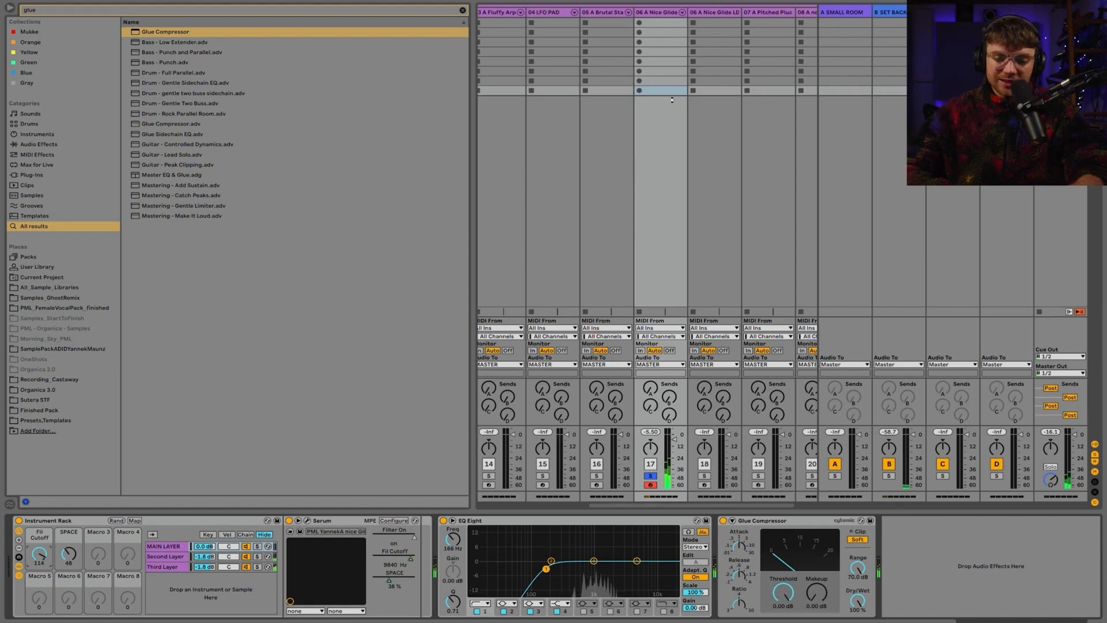
Delete the leftover 06 A Nice Glide LD track and the 08 A normal track
scroll(663, 17, "right", 2)
left_click(638, 13)
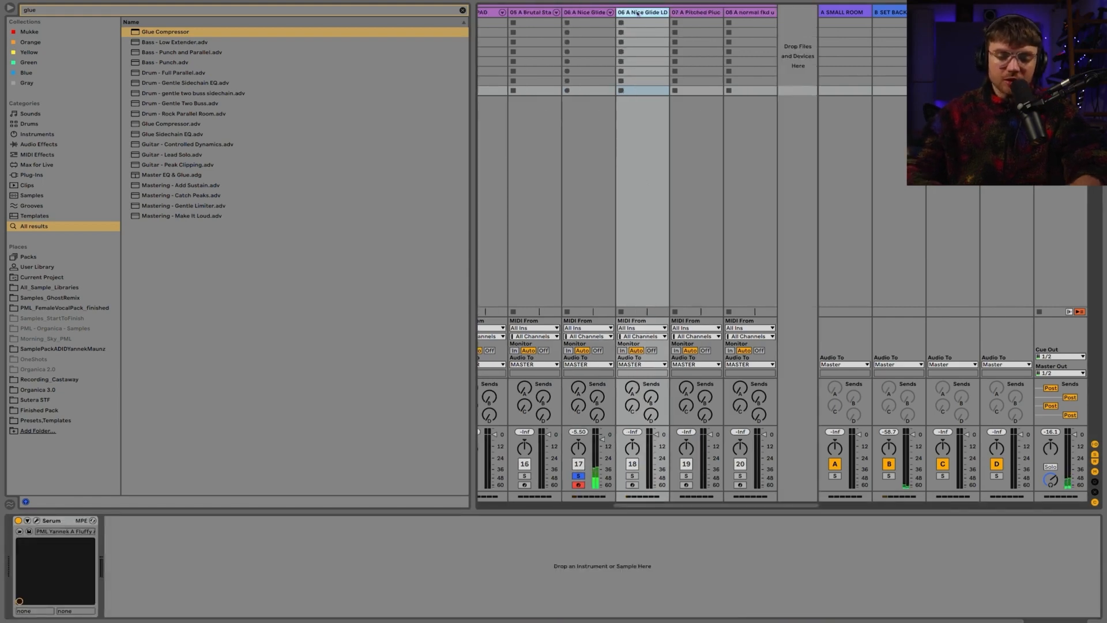
key("Delete")
left_click(750, 16)
key("Delete")
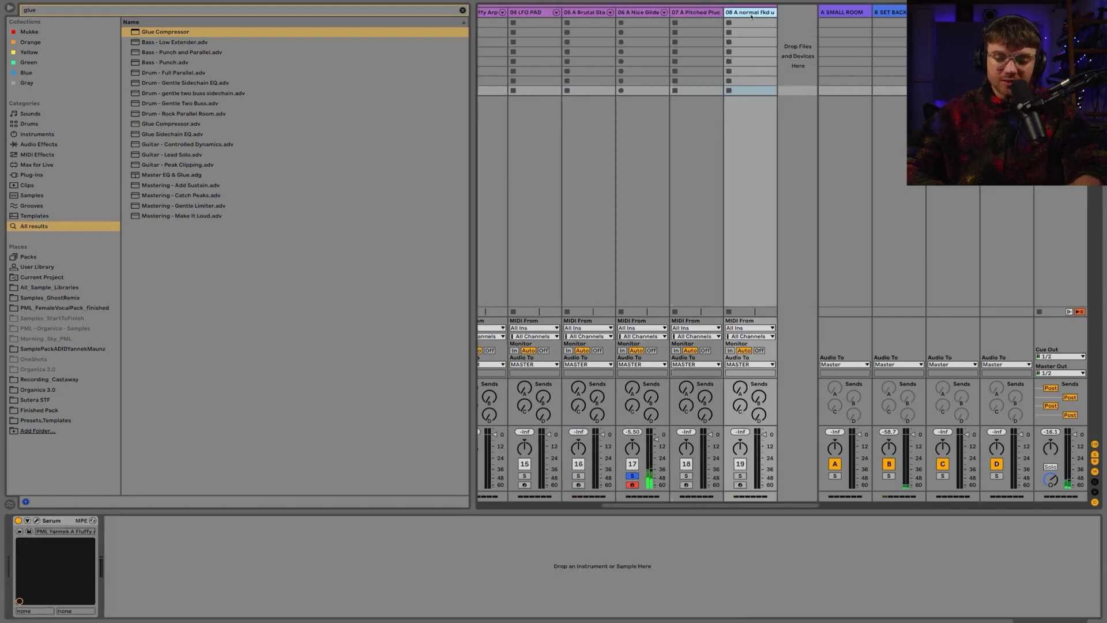
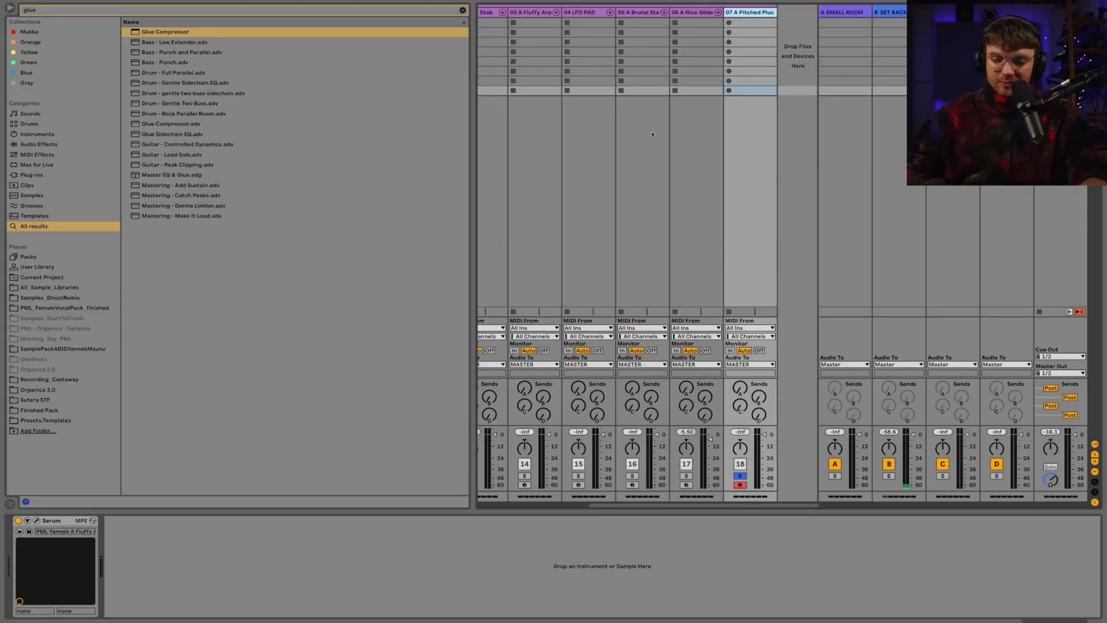
Add an EQ Eight and a Glue Compressor after Serum on the 07 A Pitched Pluck track
key("ctrl+f")
type("eq")
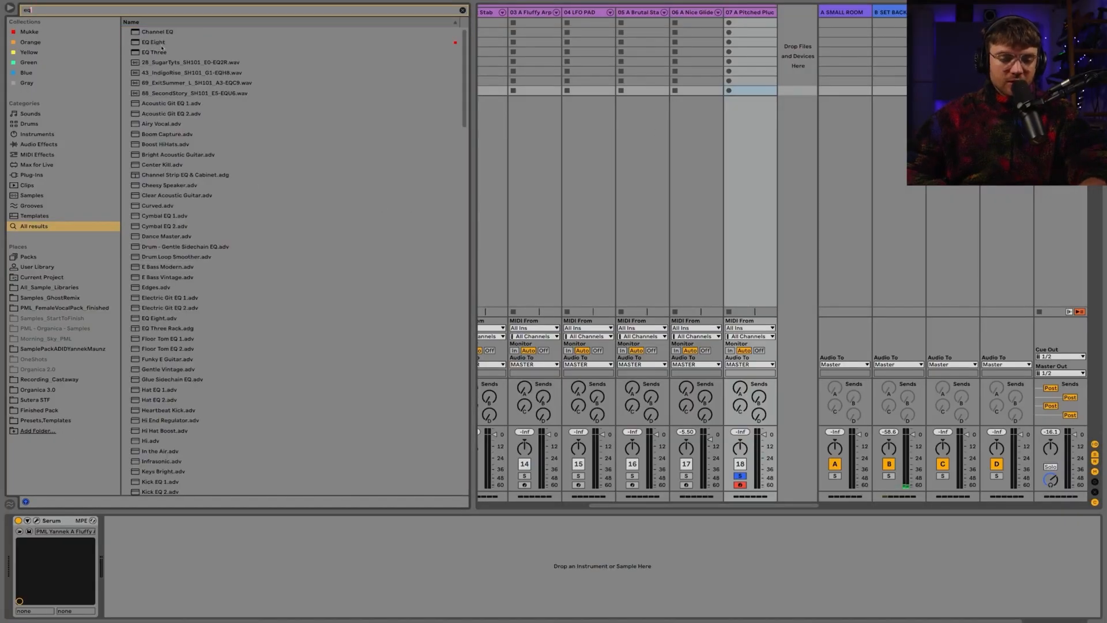
double_click(162, 45)
key("ctrl+f")
type("glue")
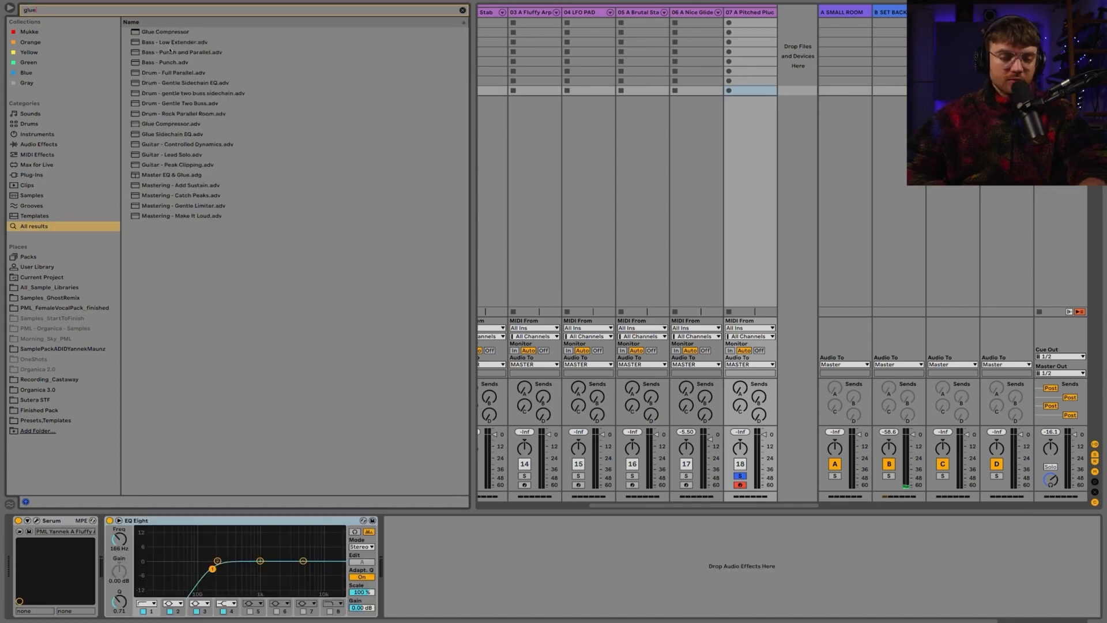
key("Down")
key("Return")
Group Serum into an Instrument Rack and place an Arpeggiator in front of it
key("ctrl+g")
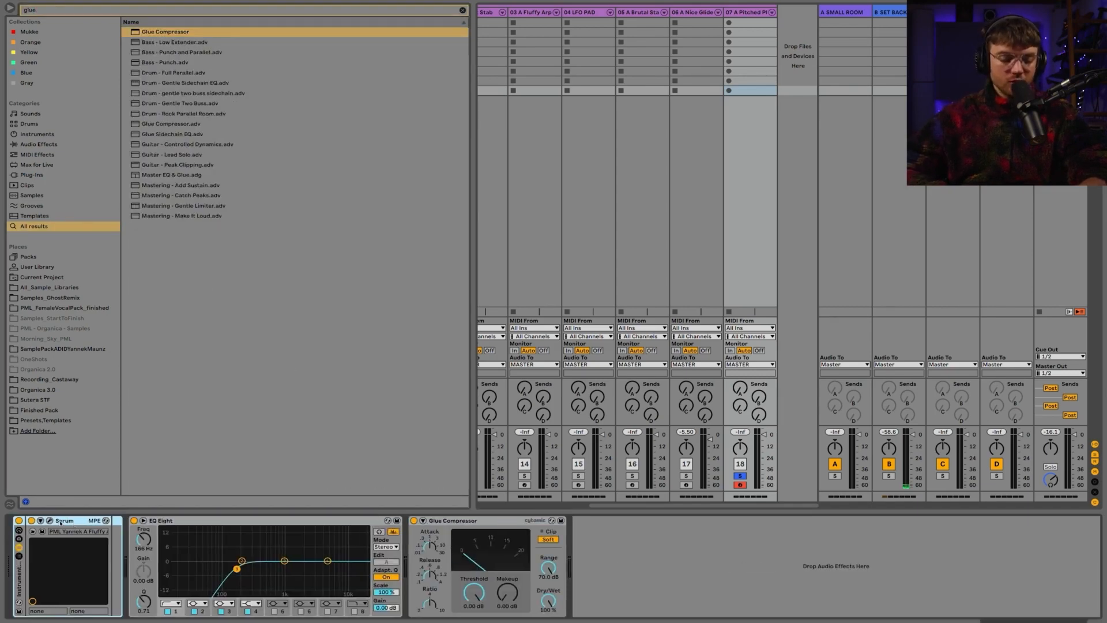
key("ctrl+f")
type("arp")
key("Down")
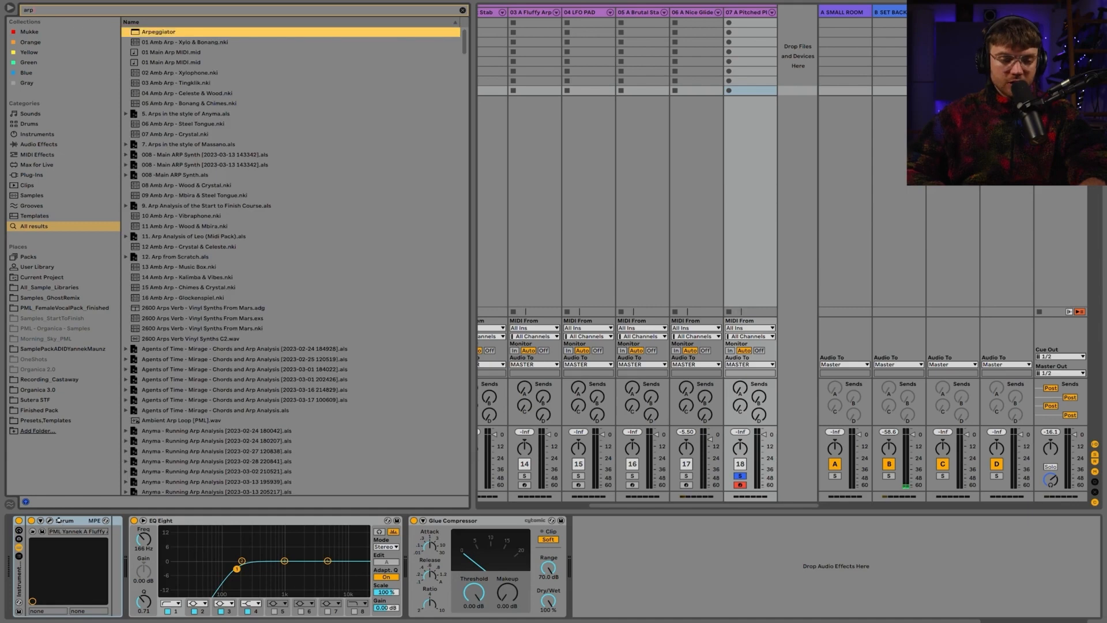
key("Return")
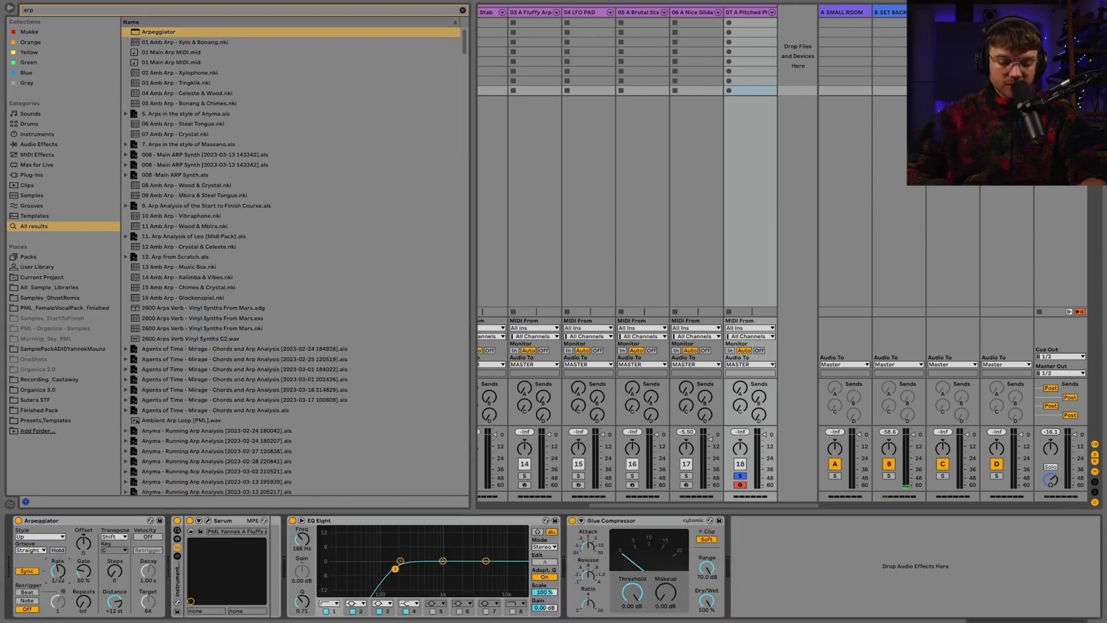
Show the rack's macros and chain list, and rename its chain Main Layer
left_click(179, 541)
left_click(177, 575)
left_click(316, 548)
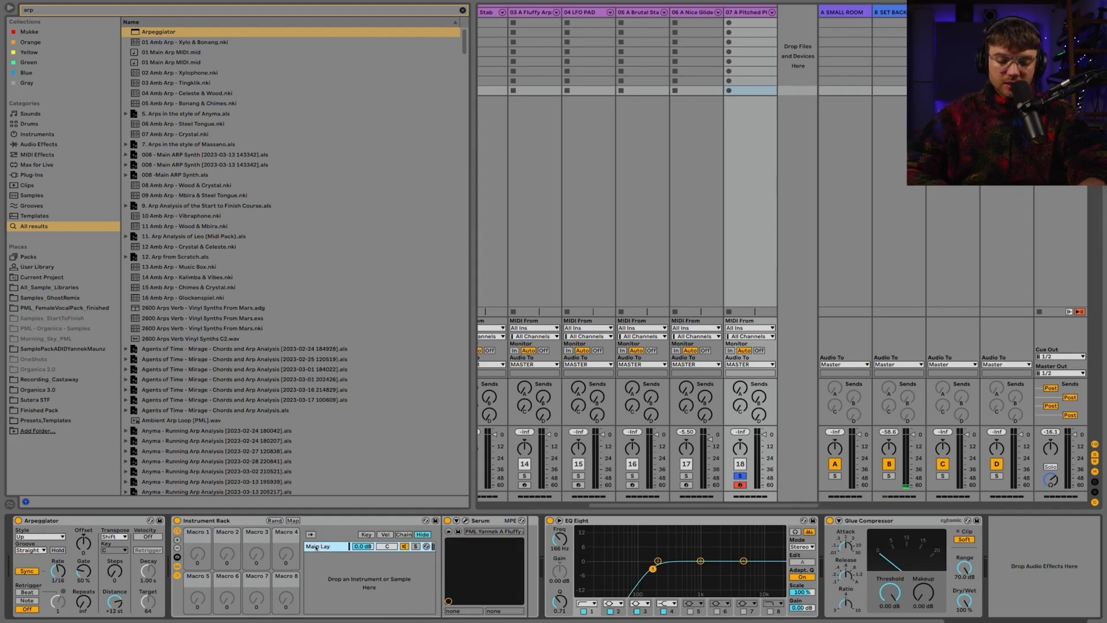
Unfold Serum's parameter panel and configure it to expose the SPACE macro and the filter cutoff
left_click(456, 521)
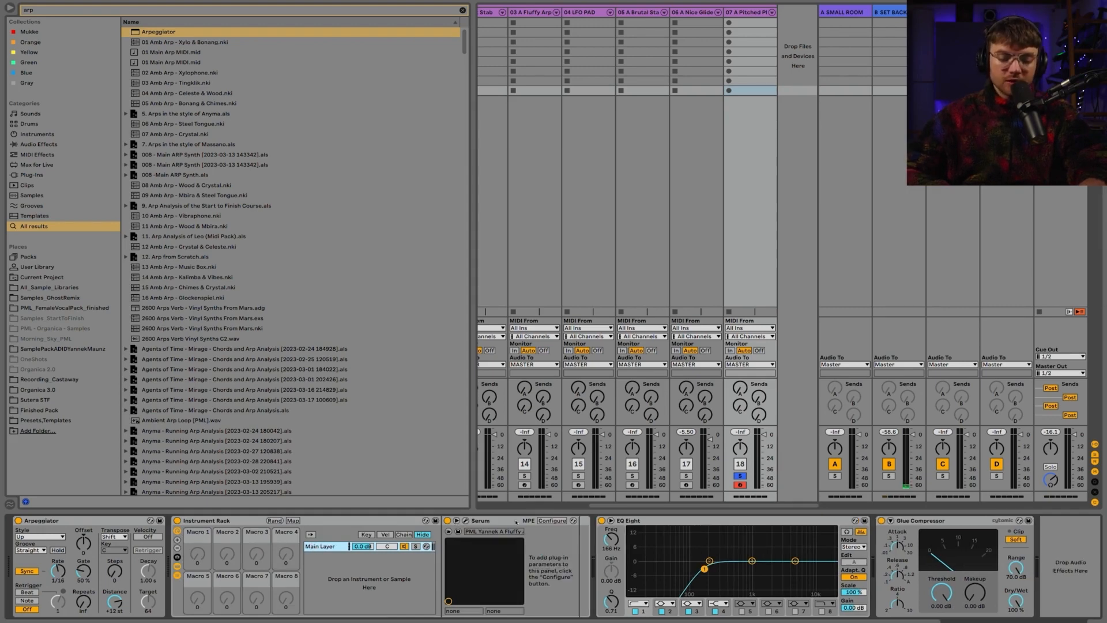
left_click(542, 522)
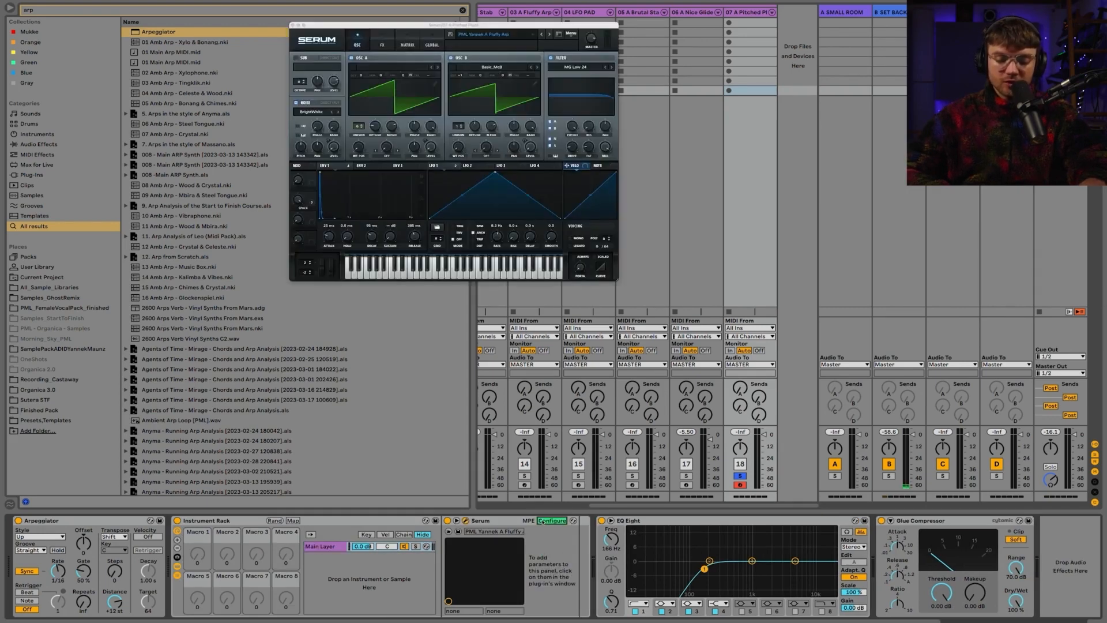
left_click(298, 200)
left_click(569, 128)
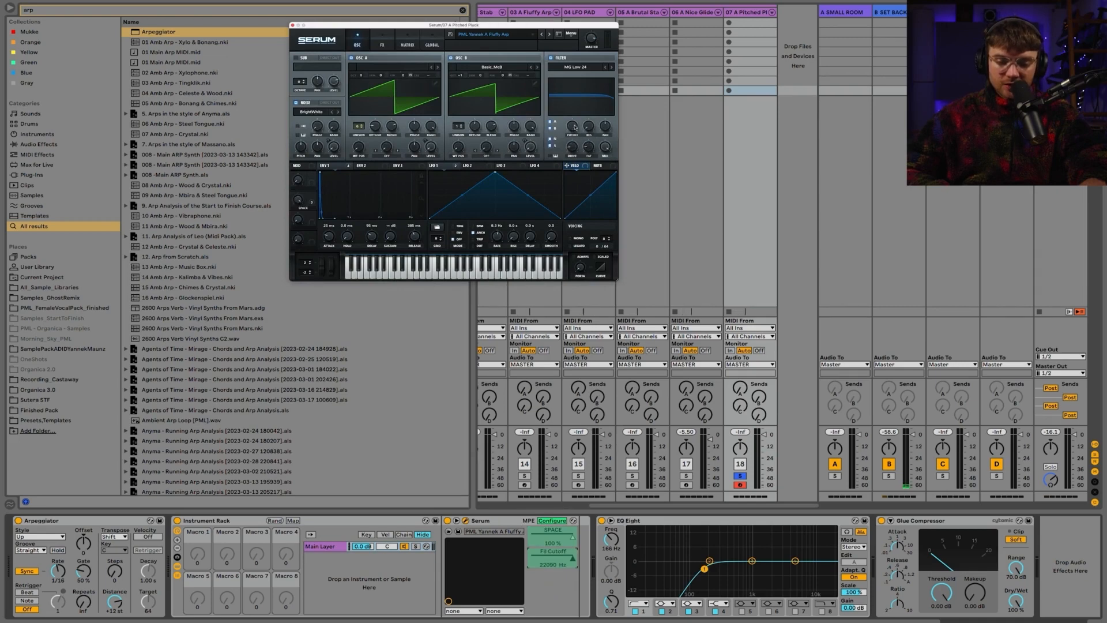
left_click(554, 520)
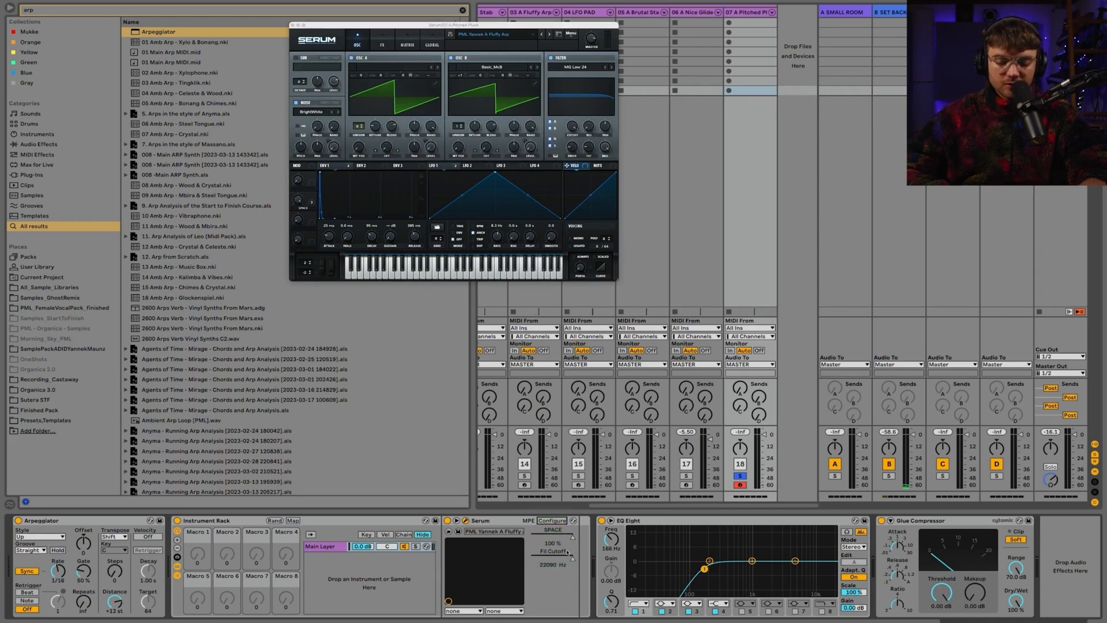
Map Fil Cutoff and SPACE to the rack's first two macros, naming them CUTOFF and SPACE
right_click(565, 558)
left_click(587, 430)
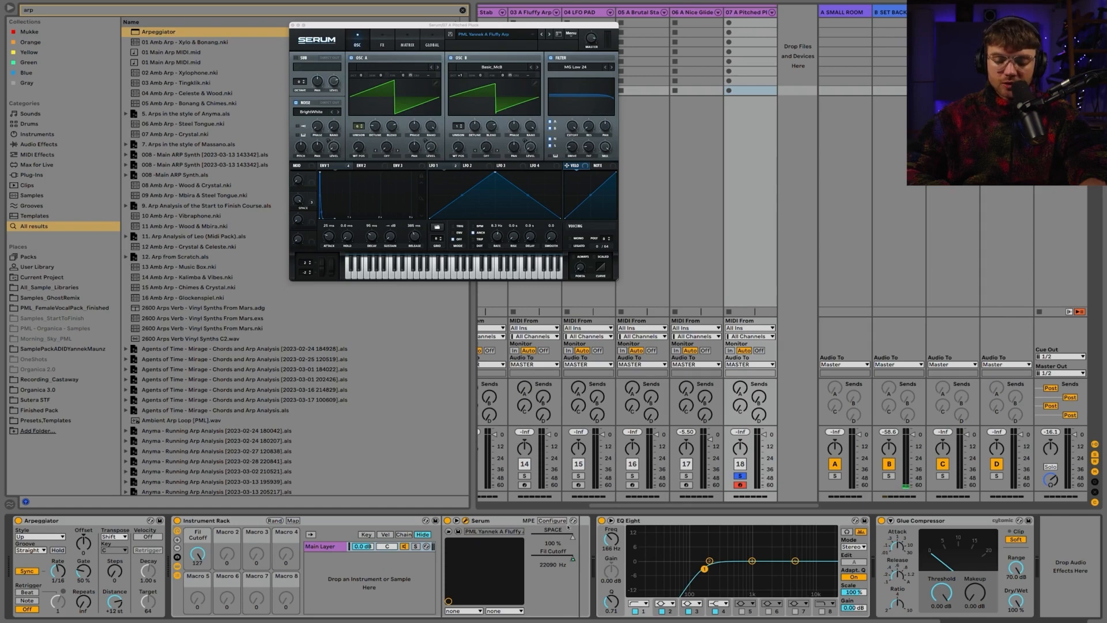
right_click(200, 537)
left_click(236, 448)
type("CUTOFF")
left_click(329, 574)
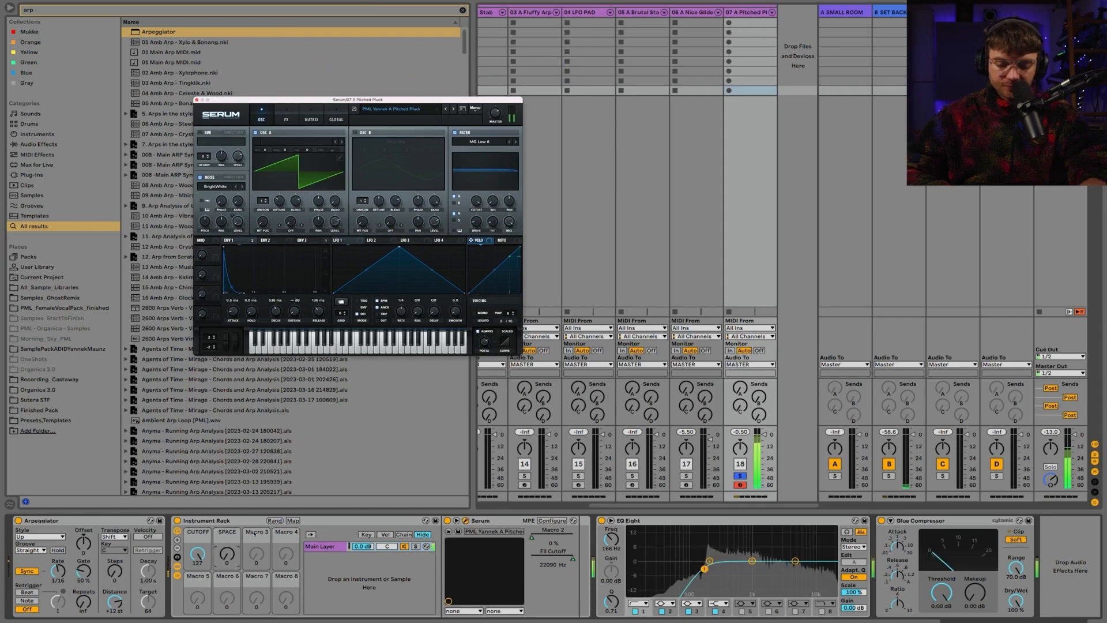
Assign Serum's Macro 2 to the reverb mix and delay mix, and audition it with the rack macros, leaving SPACE at 0 and CUTOFF at 127
left_click_drag(203, 550, 202, 602)
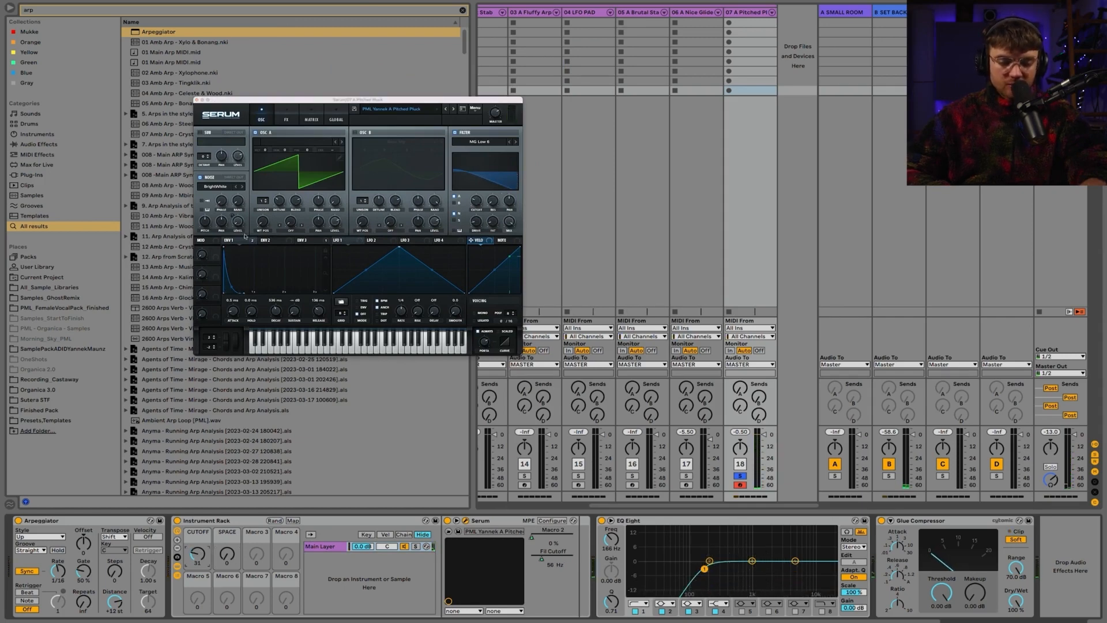
left_click(287, 119)
scroll(518, 222, "down", 3)
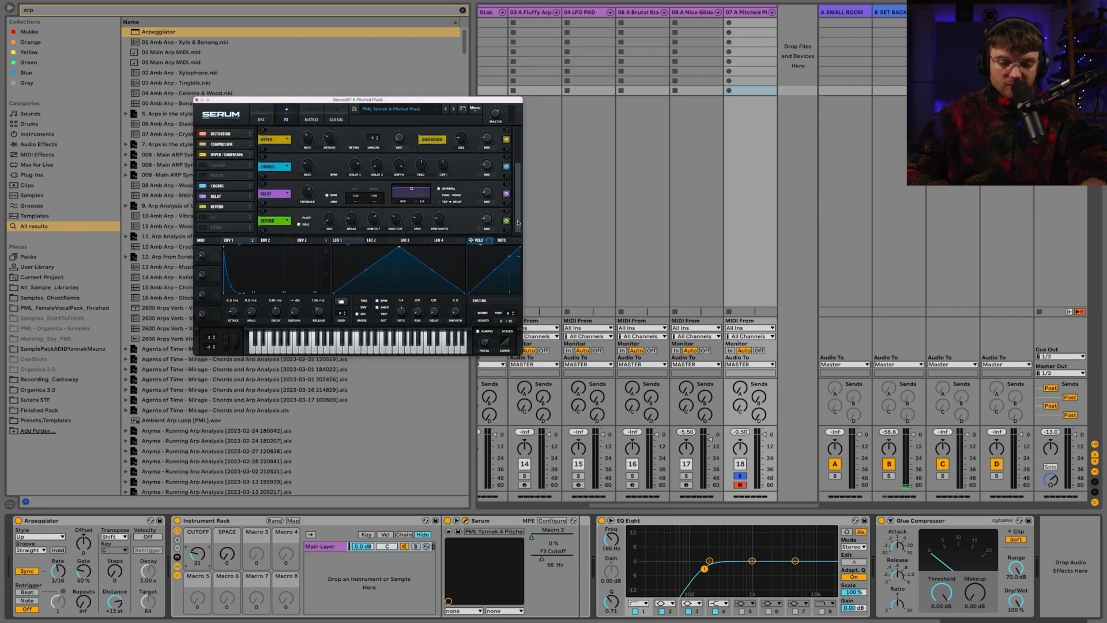
left_click_drag(215, 274, 328, 225)
left_click_drag(531, 196, 490, 195)
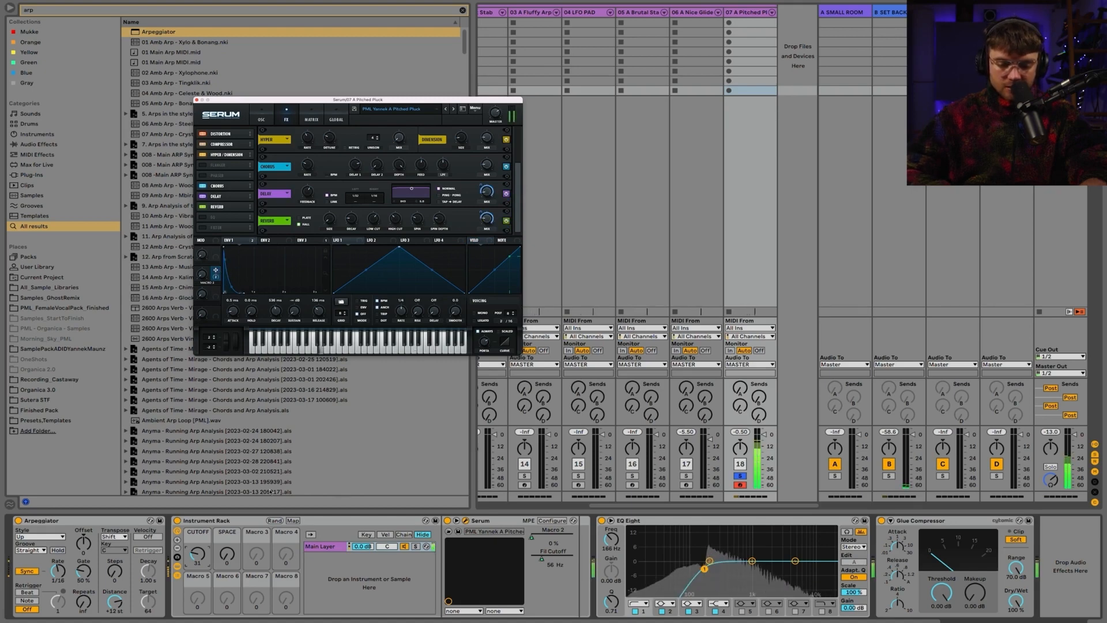
left_click_drag(228, 553, 231, 555)
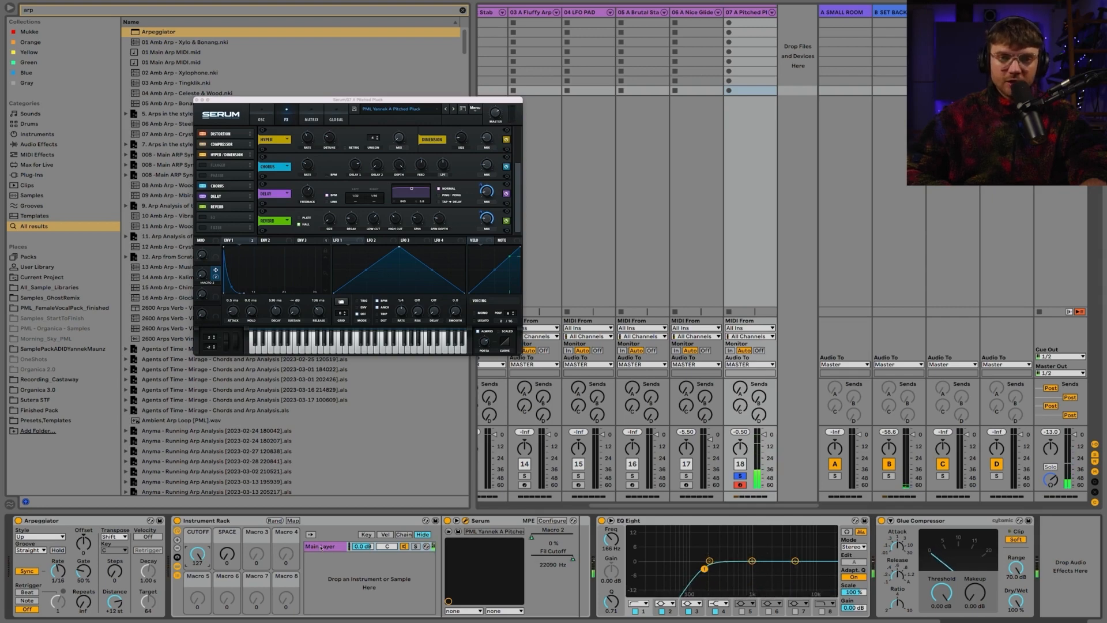
Duplicate the Main Layer chain as Second Layer and open the copy's Serum in an enlarged window
left_click(321, 547)
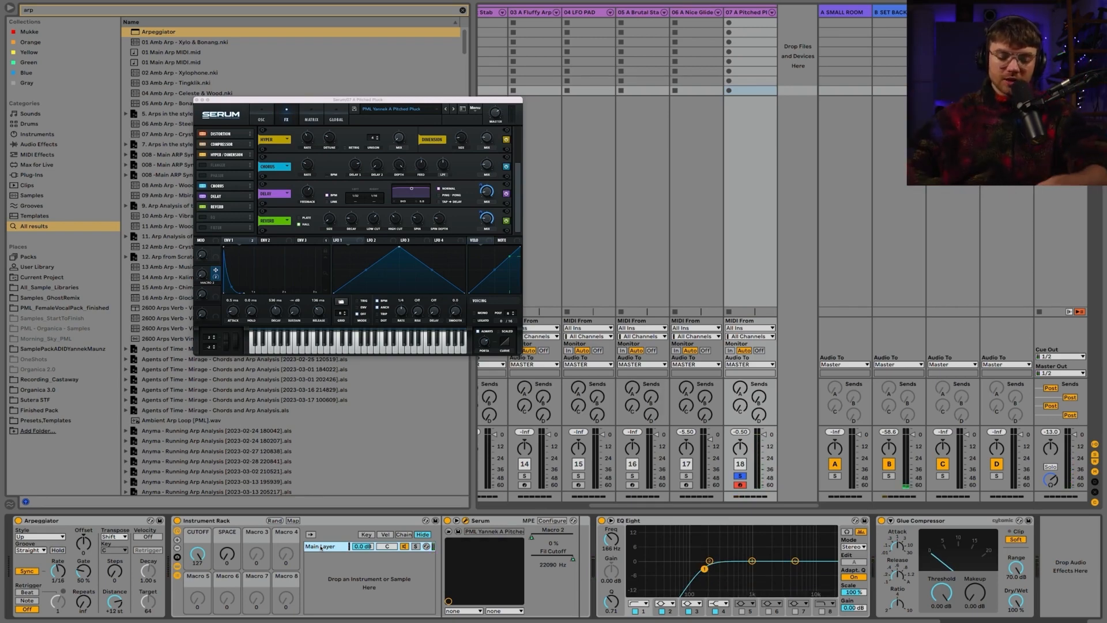
key("ctrl+d")
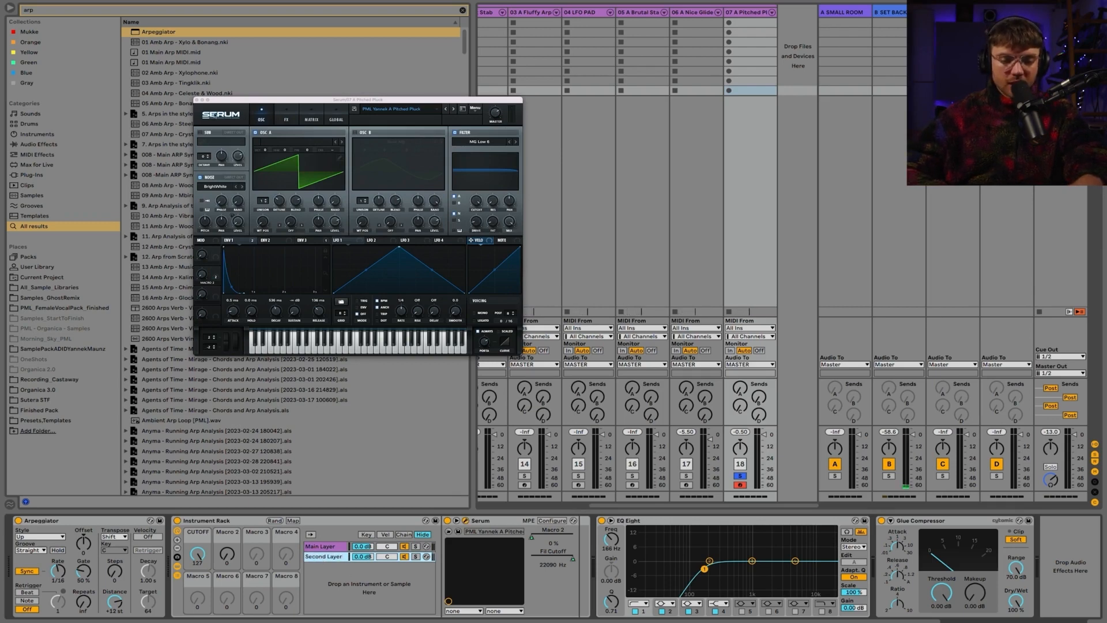
left_click(198, 100)
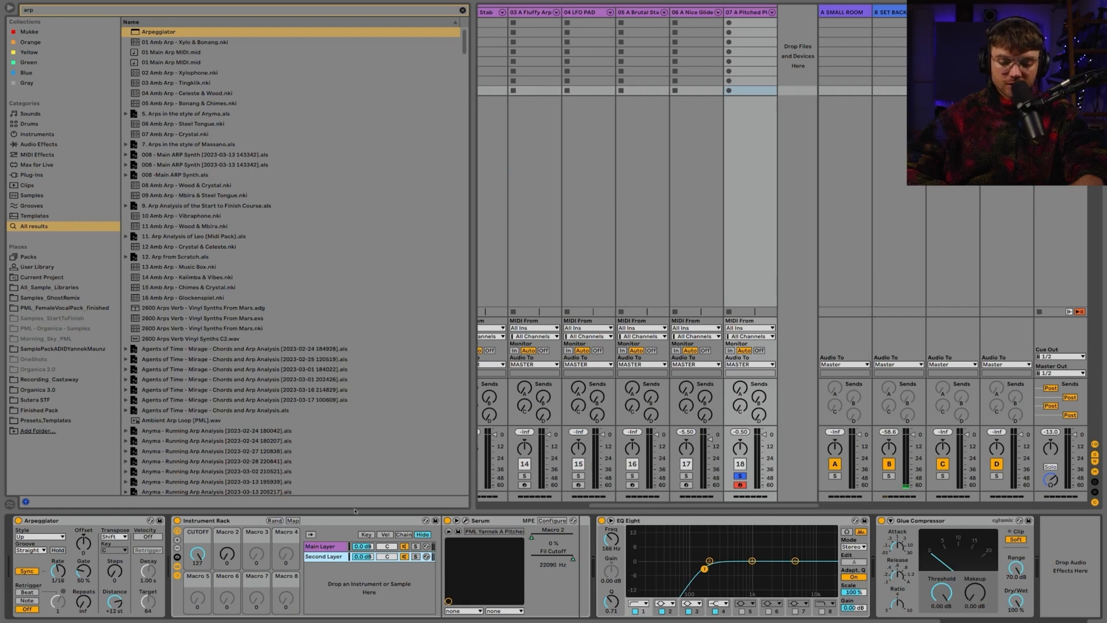
left_click(466, 520)
left_click_drag(516, 349, 785, 478)
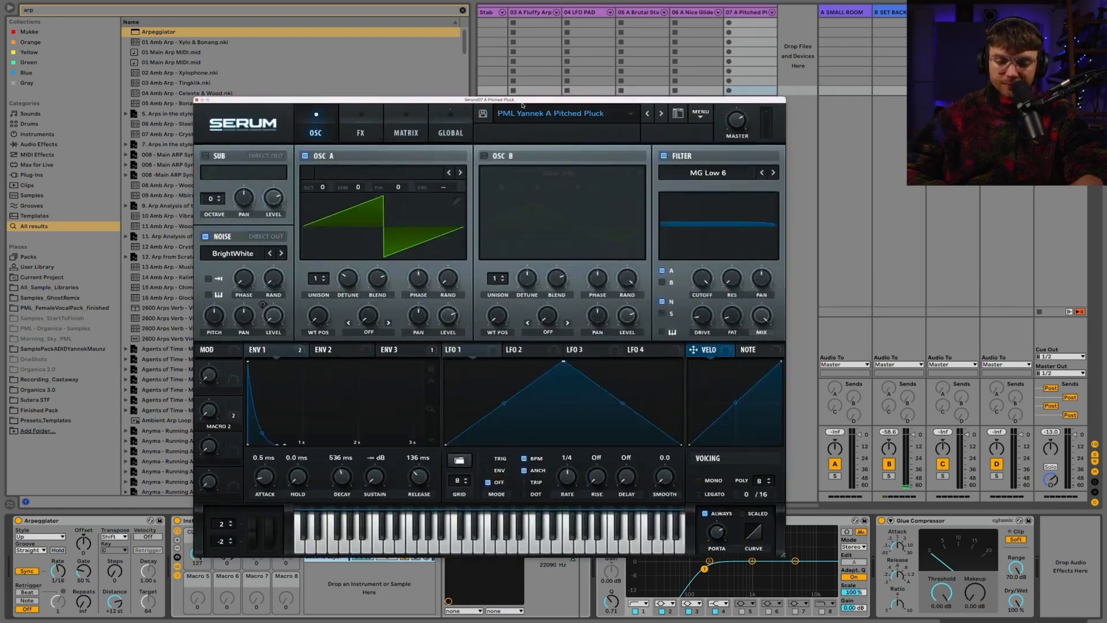
Load the PML PL Armas preset from Melodic Techno Vol. 2 - Dimensions into Second Layer's Serum
left_click(527, 108)
mouse_move(510, 141)
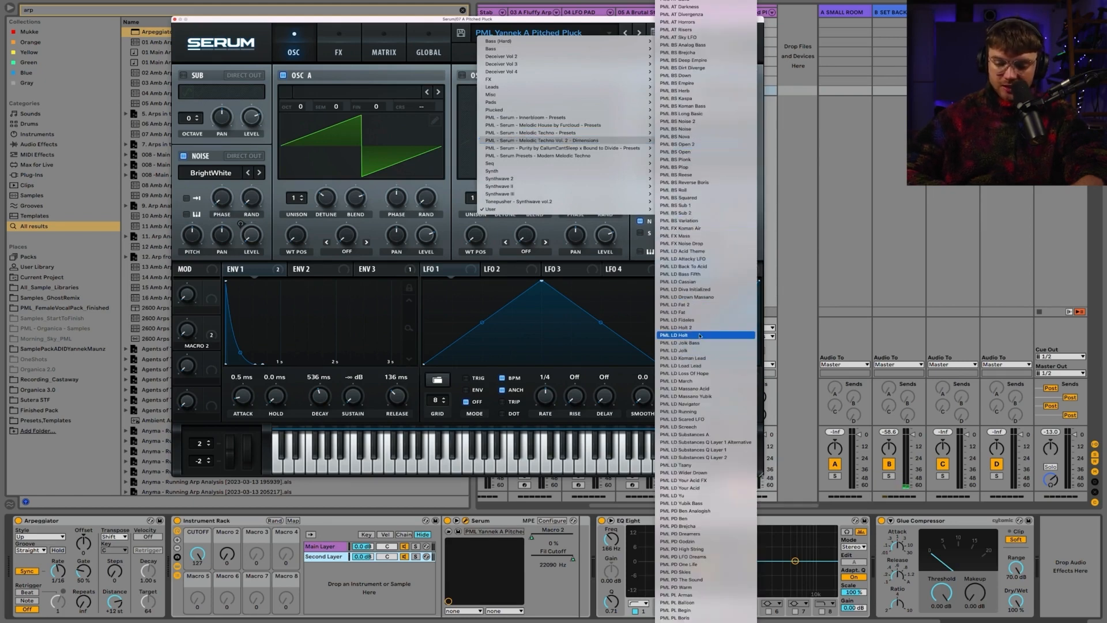
scroll(692, 397, "down", 2)
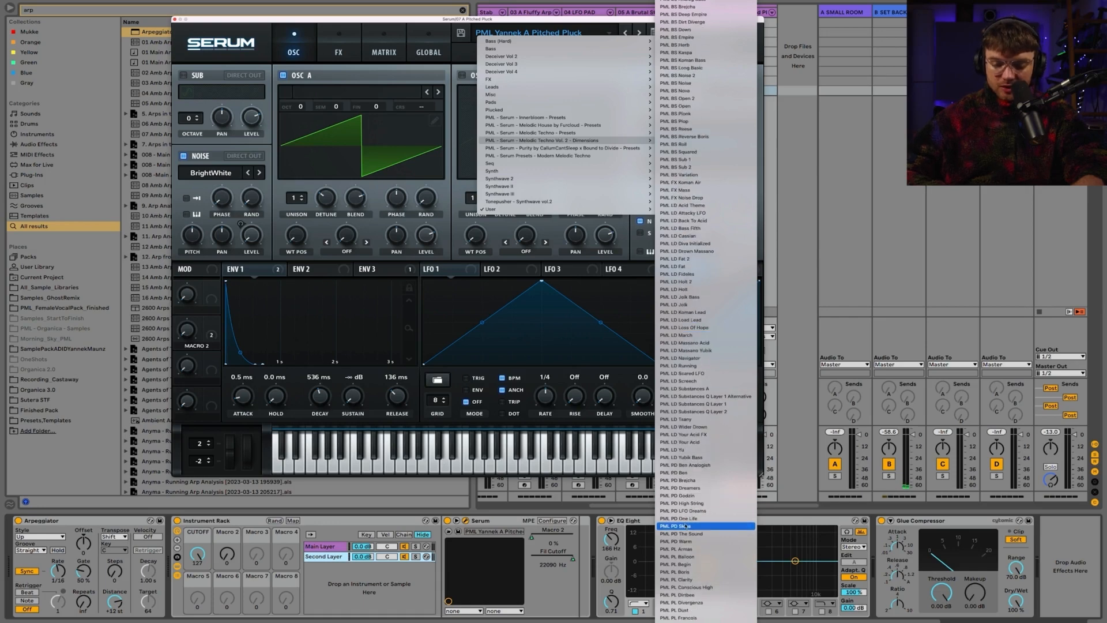
left_click(680, 549)
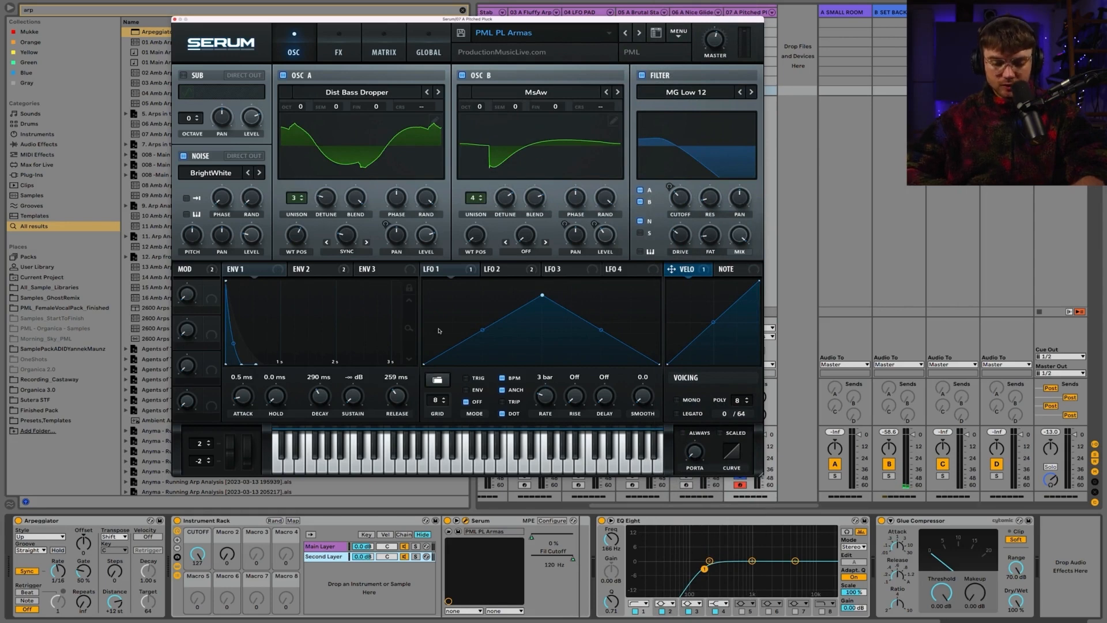
Audition the layers by toggling their chains, and switch Second Layer's Serum to the following preset, PML PL Balloon
left_click(406, 547)
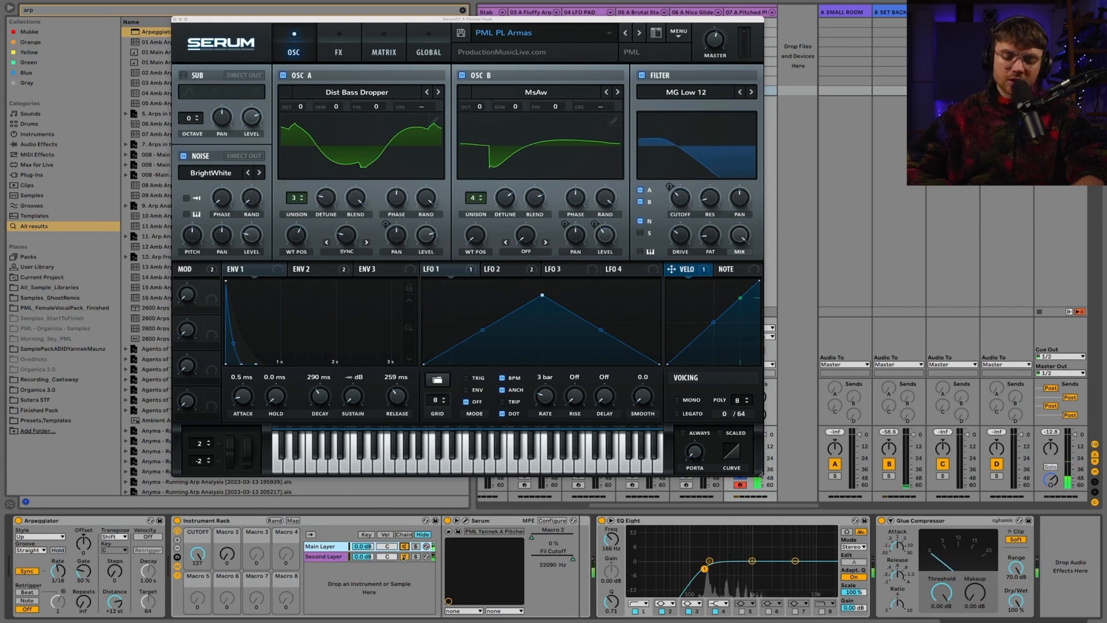
left_click(403, 557)
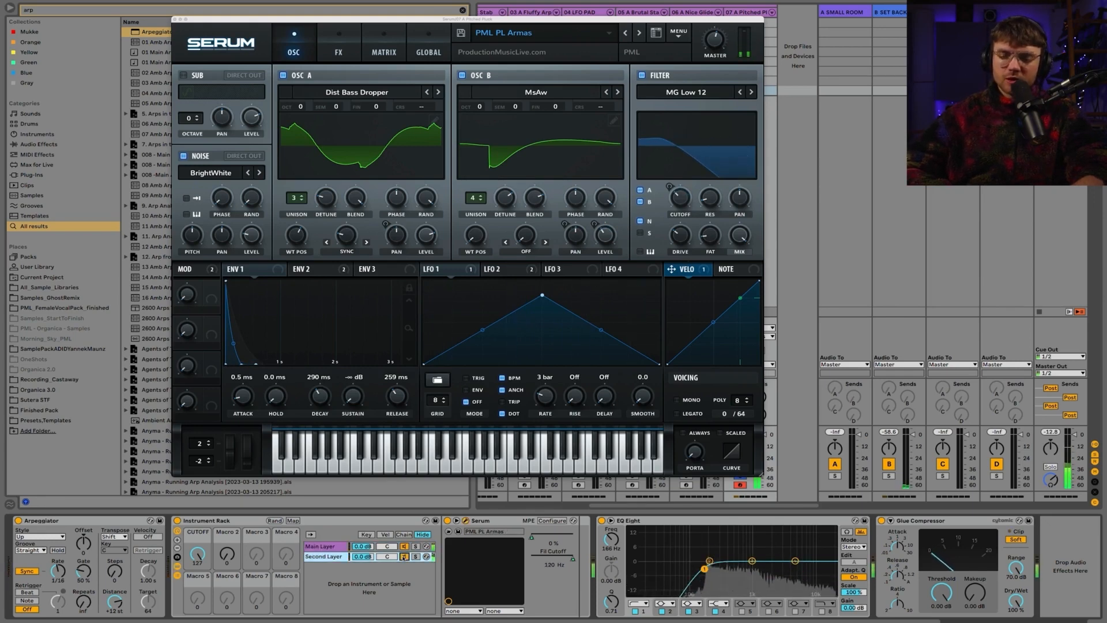
left_click(638, 33)
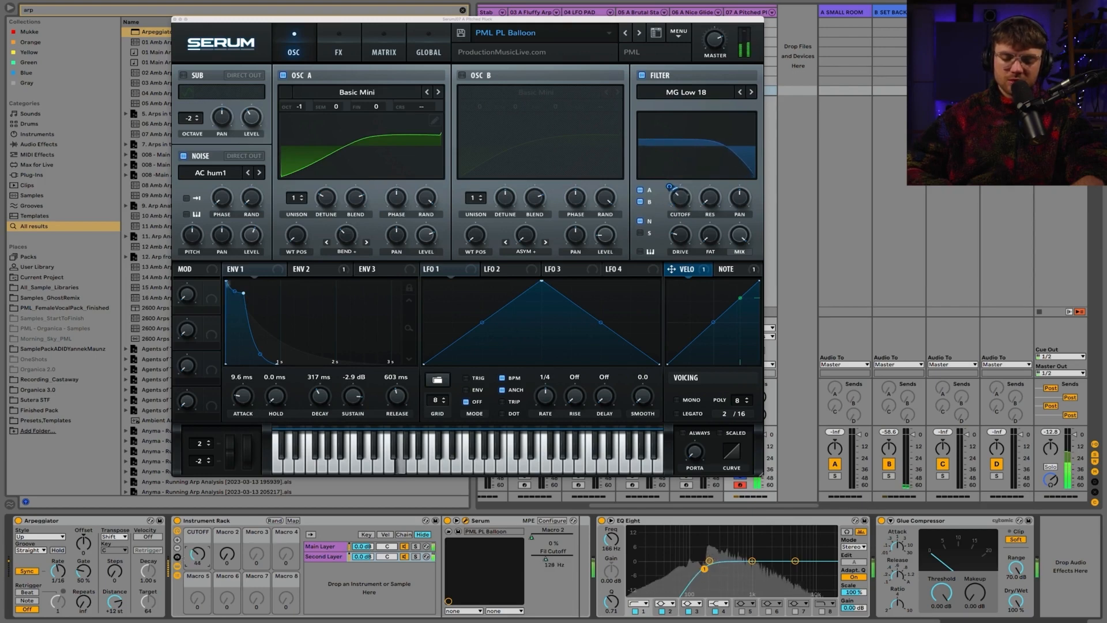
Rename the rack's second macro as SPACE
left_click(312, 558)
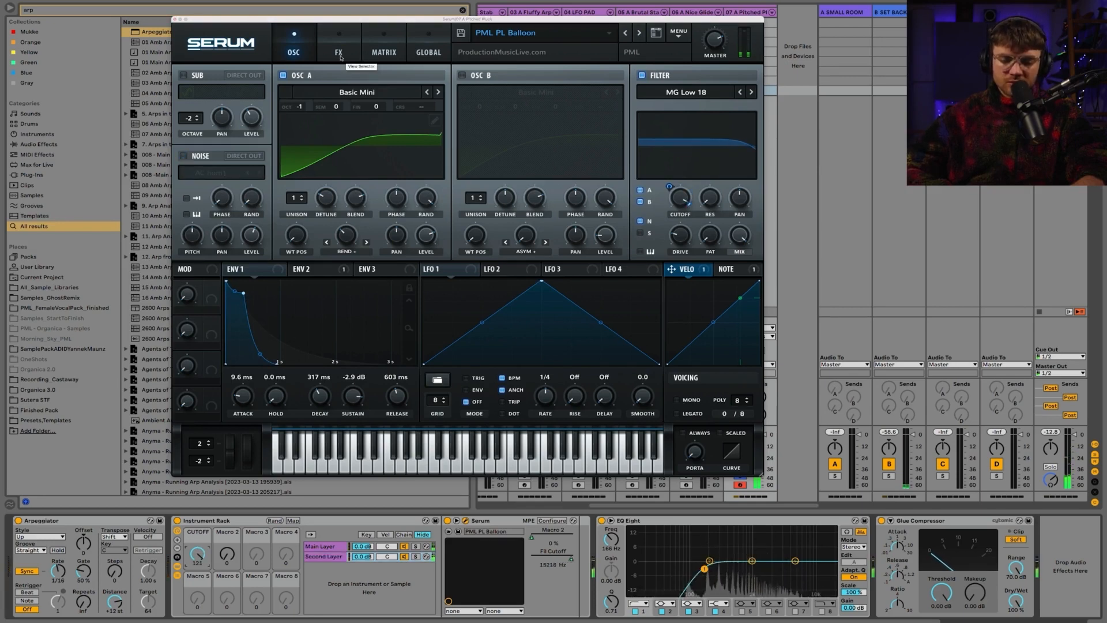
right_click(230, 533)
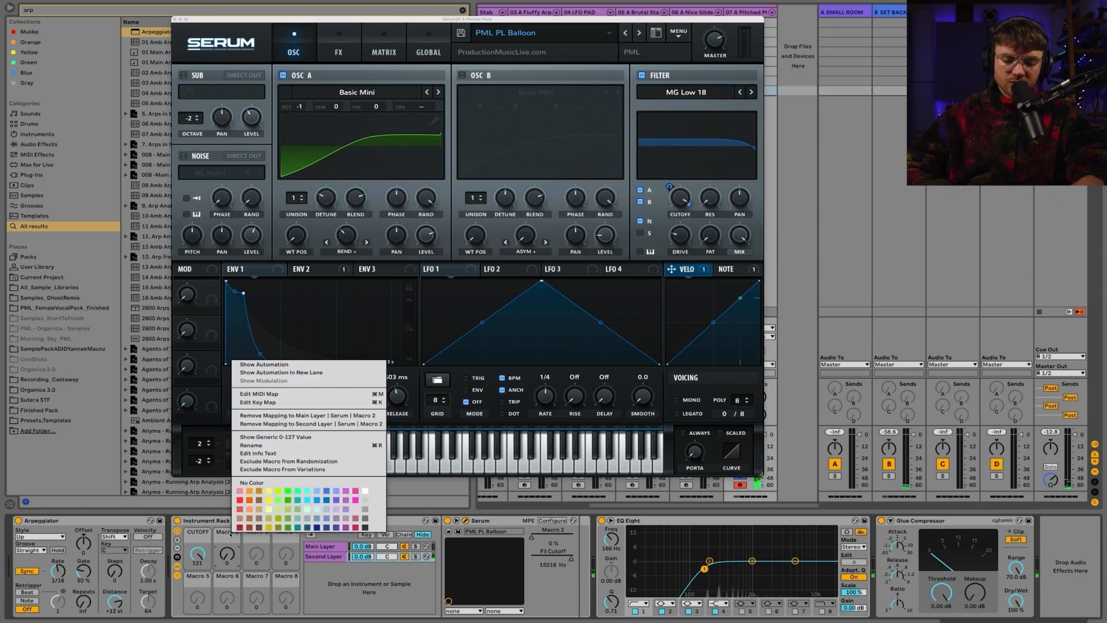
left_click(257, 445)
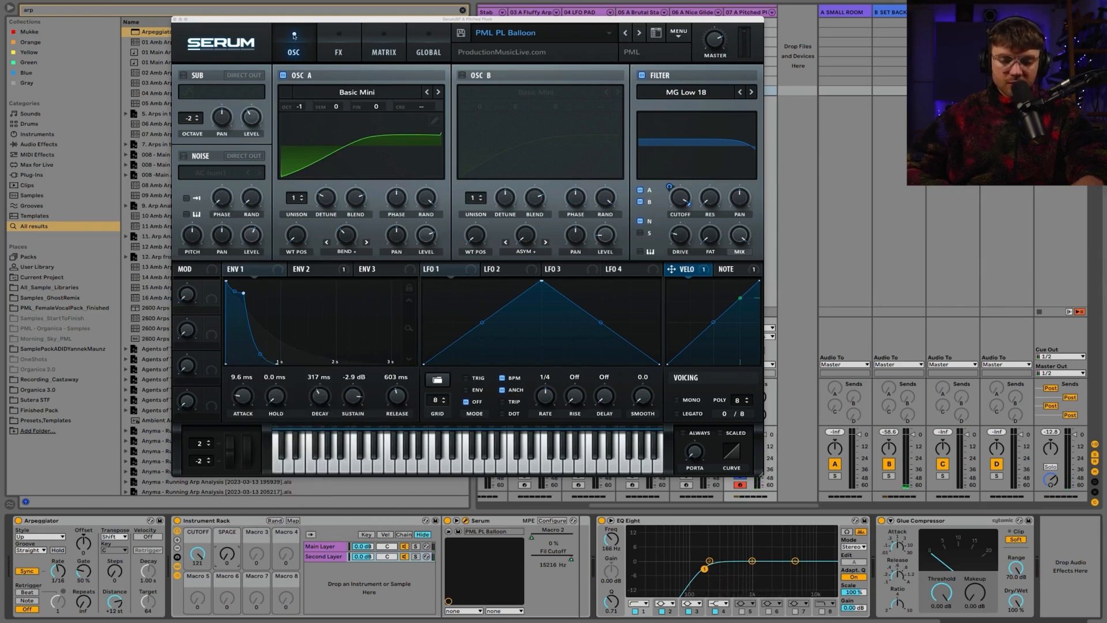
Assign Macro 2 in Second Layer's Serum to the delay mix, reverb mix and delay feedback, and audition it with the SPACE macro
left_click(339, 51)
scroll(755, 150, "down", 3)
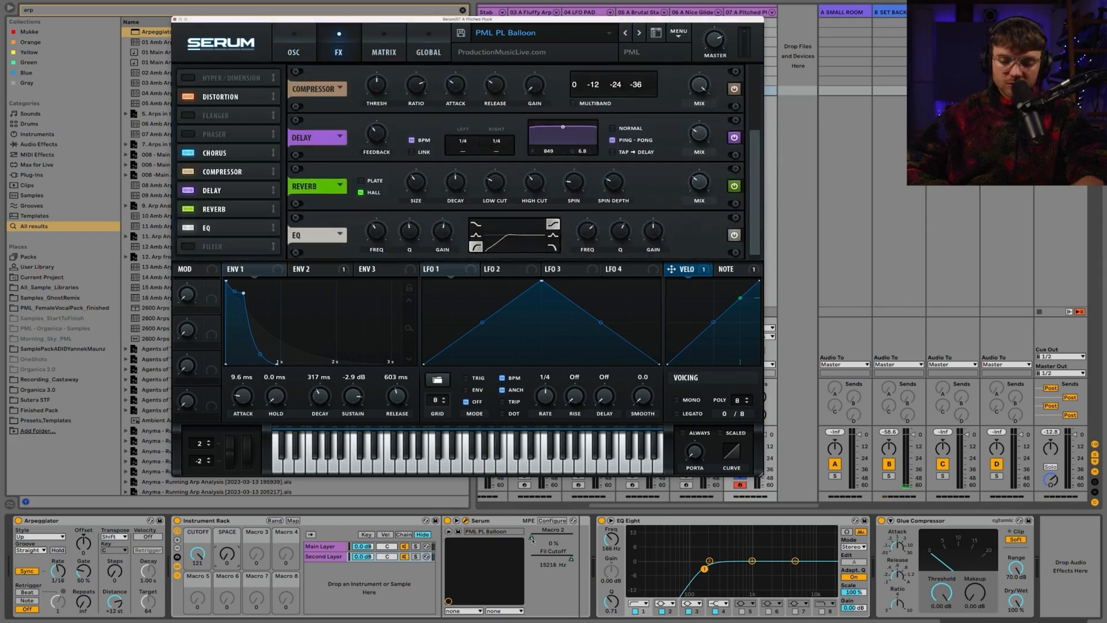
left_click_drag(230, 316, 212, 323)
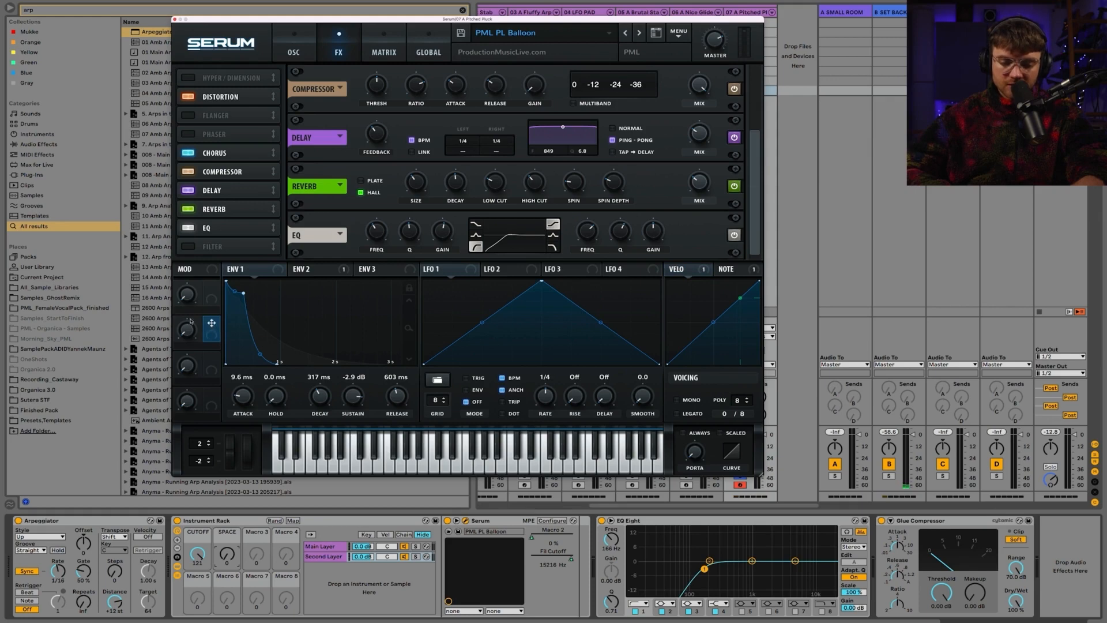
left_click_drag(684, 170, 698, 133)
left_click_drag(217, 326, 692, 183)
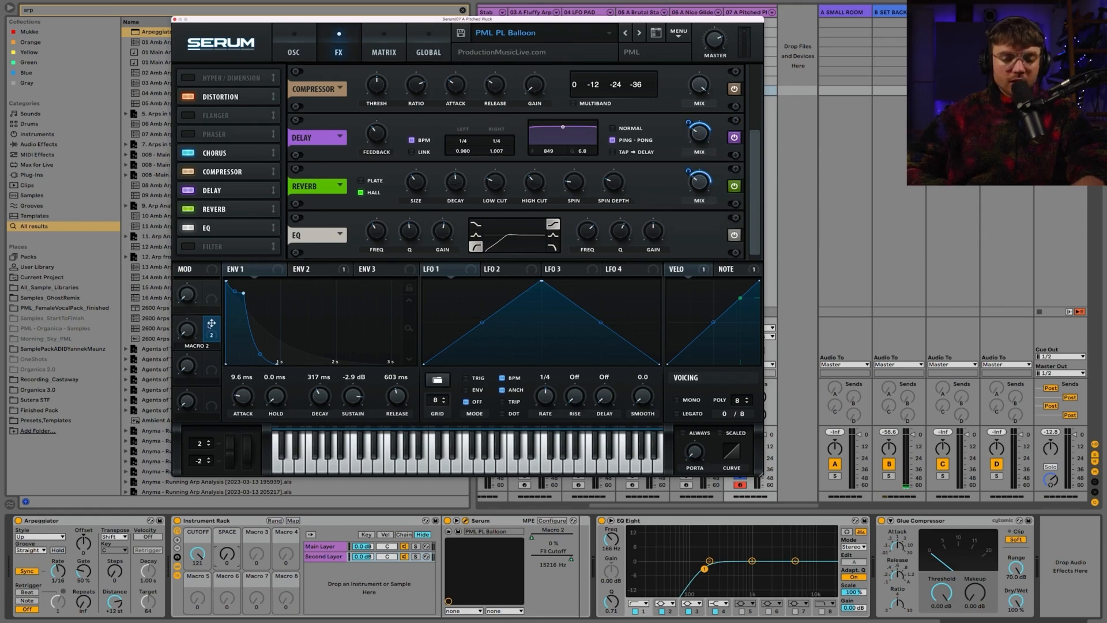
left_click_drag(212, 322, 368, 135)
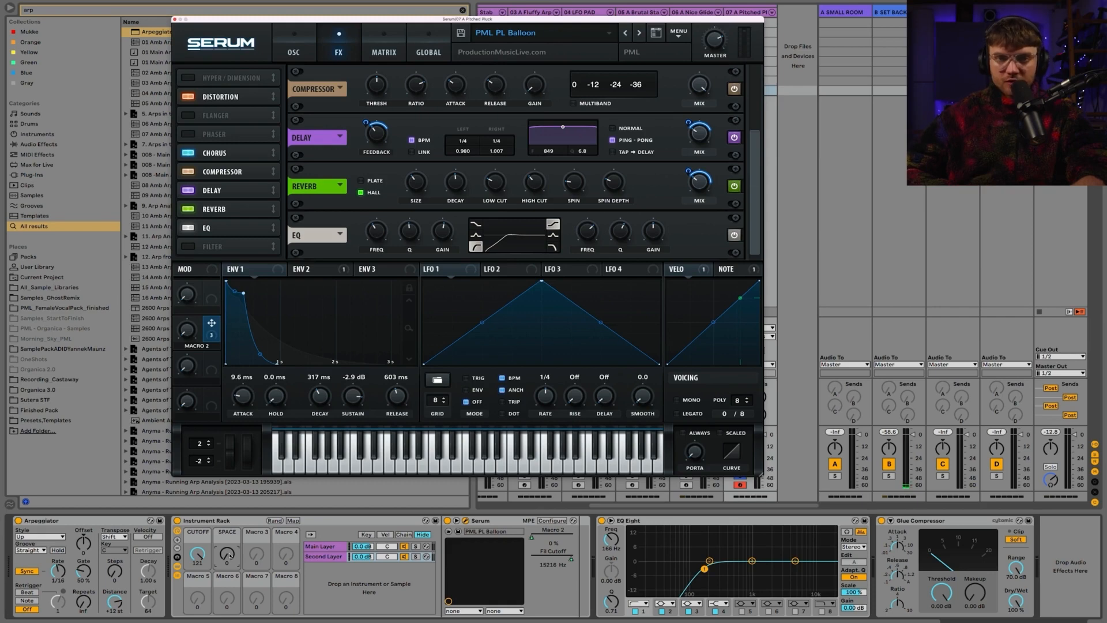
mouse_move(230, 555)
left_mouse_down()
mouse_move(230, 513)
mouse_move(229, 555)
left_mouse_up()
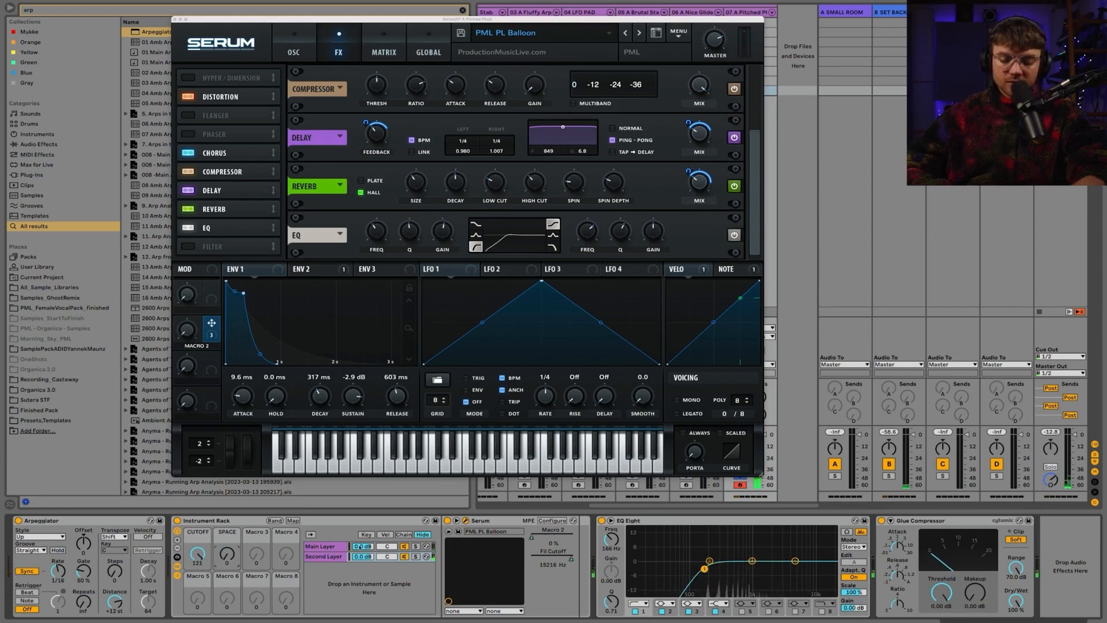
Duplicate the Second Layer chain and name the copy Third LAyer
left_click(326, 558)
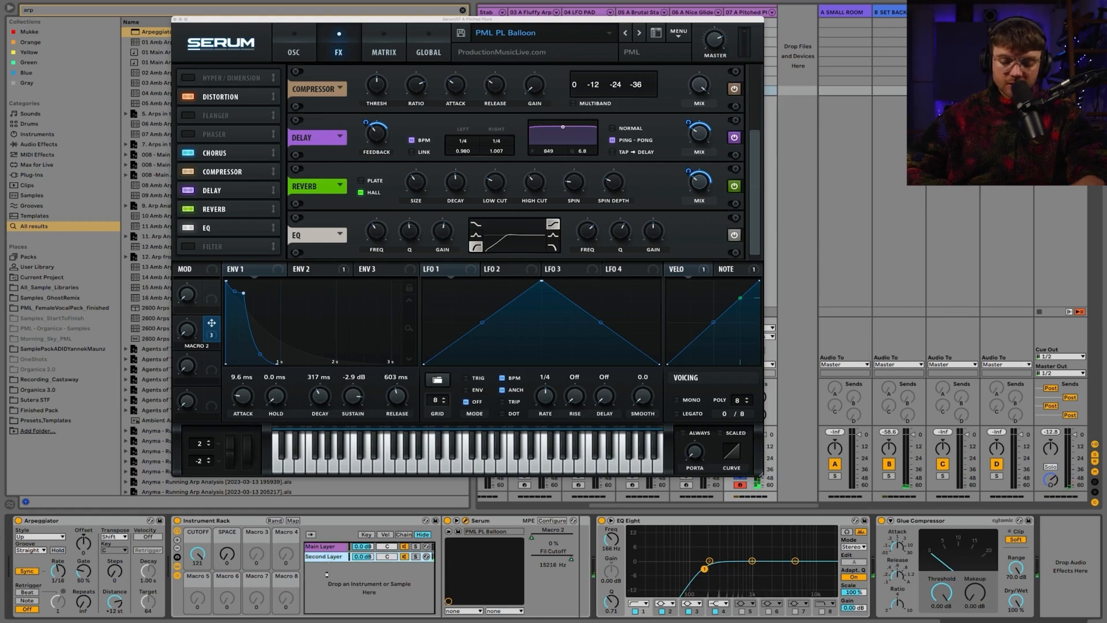
key("ctrl+d")
left_click(323, 569)
type("Third LAy")
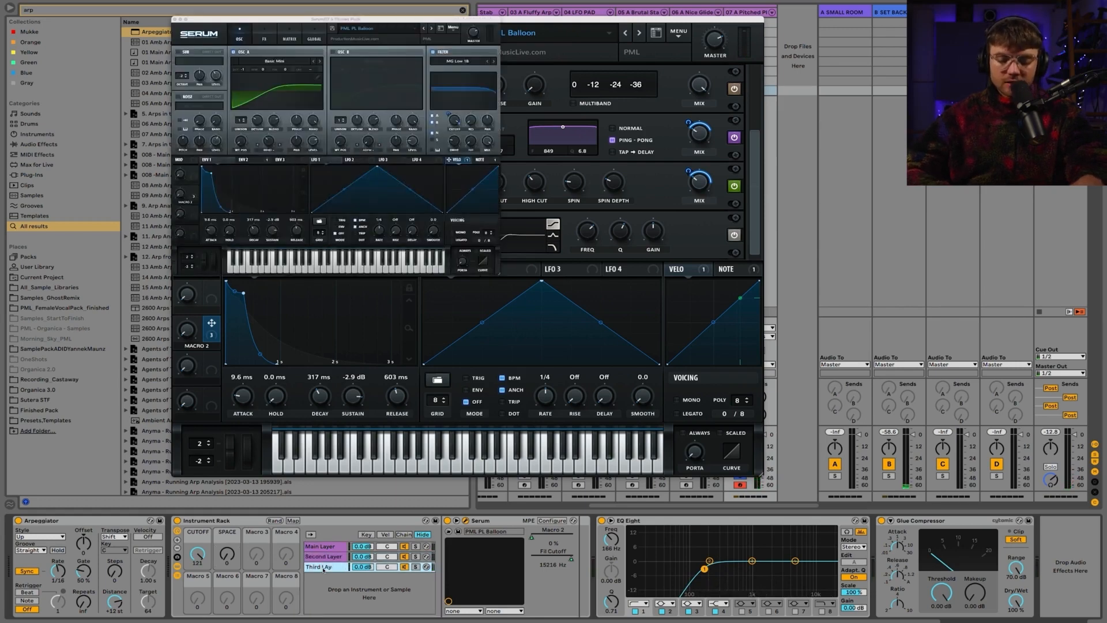
type("er")
key("Return")
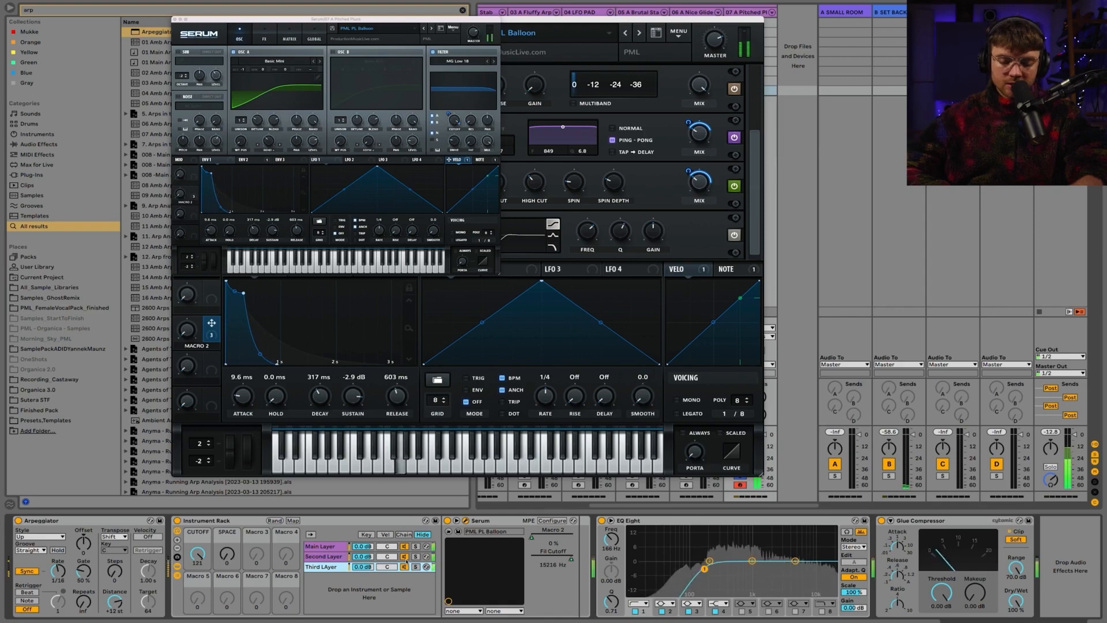
Close the open Serum windows and set the Arpeggiator's gate to 55%
left_click(177, 19)
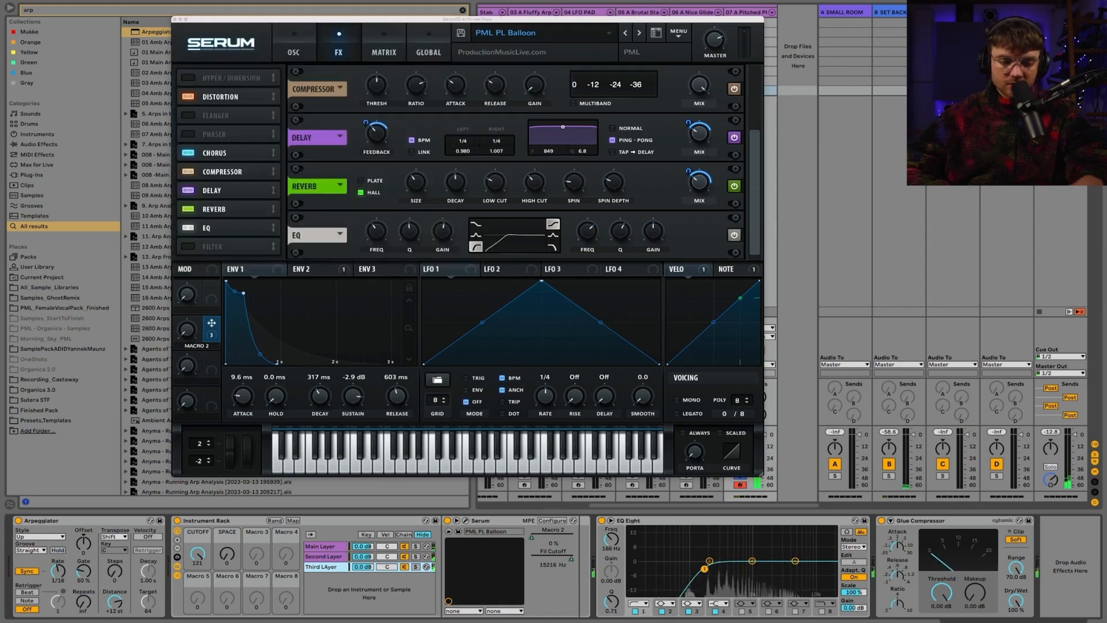
left_click(176, 19)
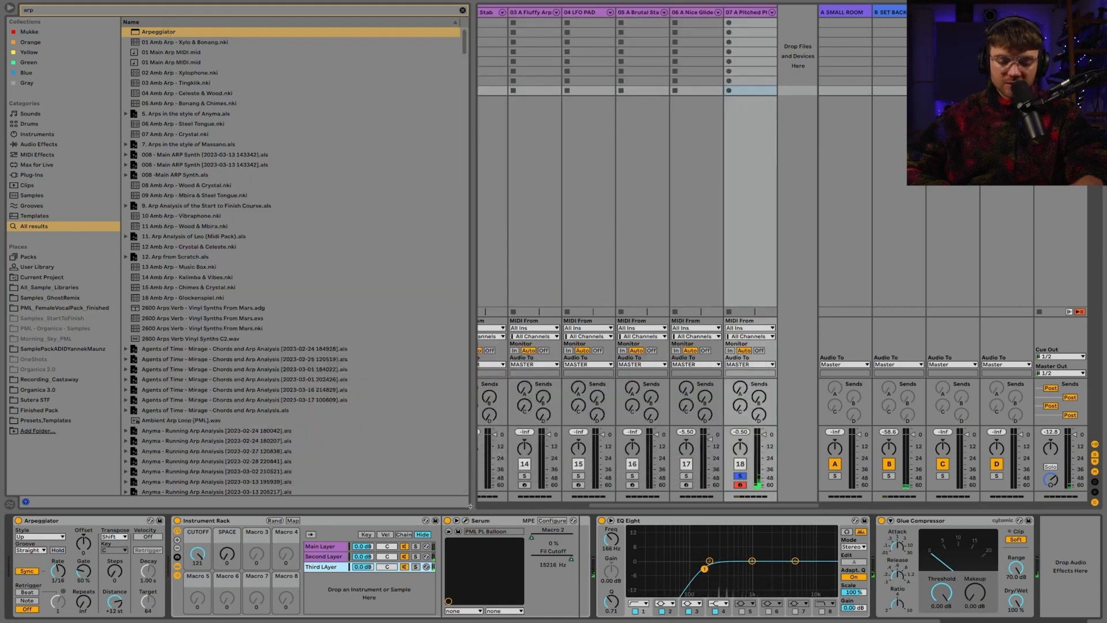
left_click_drag(80, 578, 83, 524)
left_click_drag(83, 570, 83, 593)
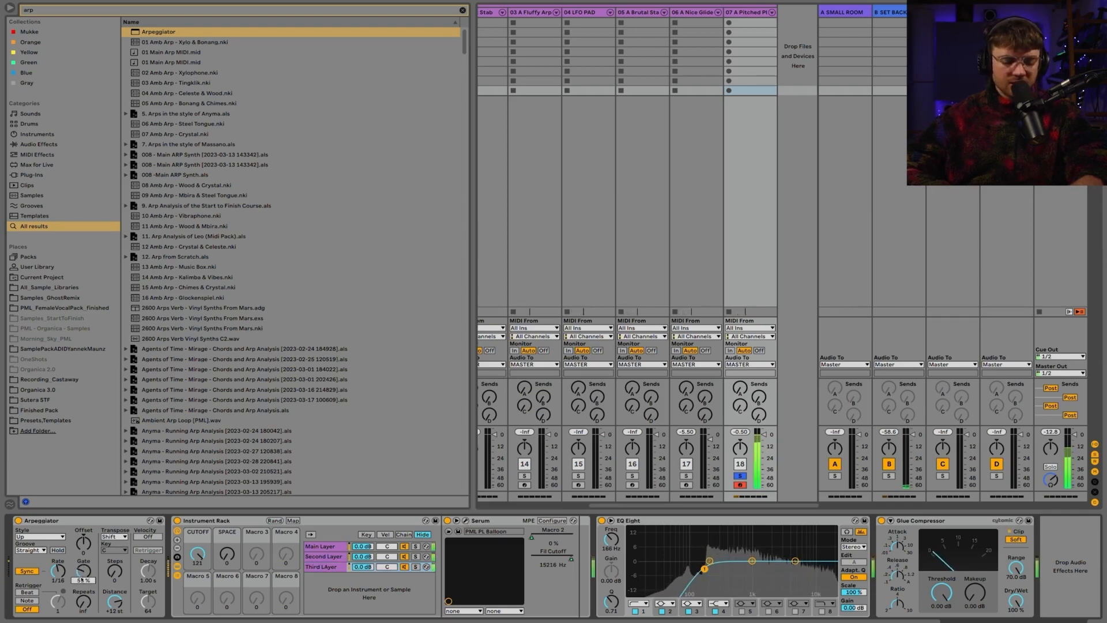
Open the third layer's Serum and step through its pluck presets to PML PL Dirtbee
left_click(465, 520)
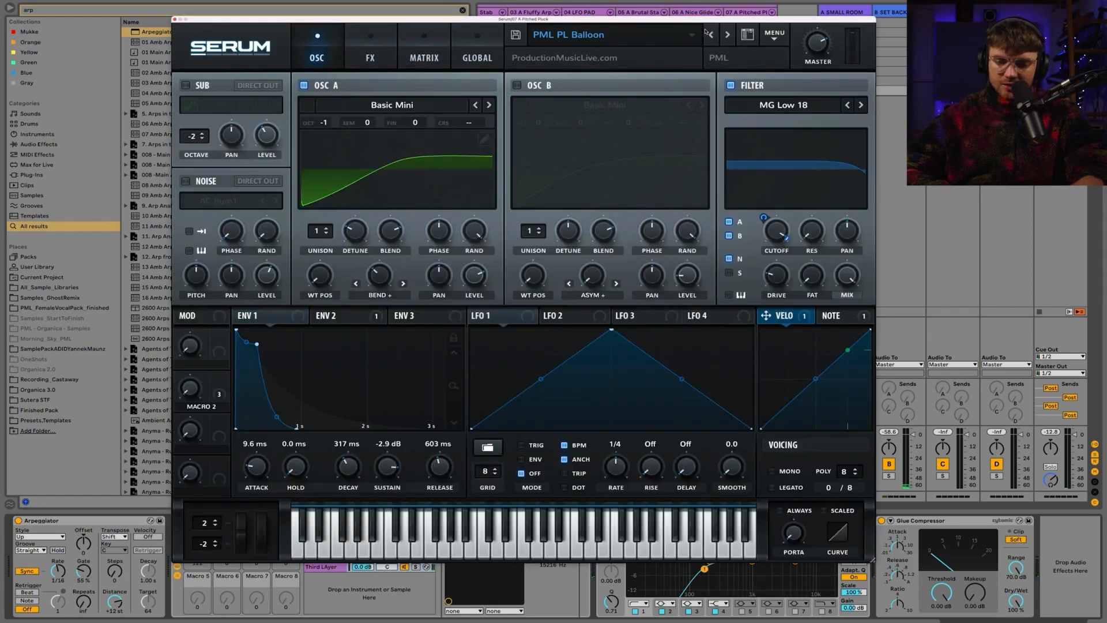
left_click(727, 34)
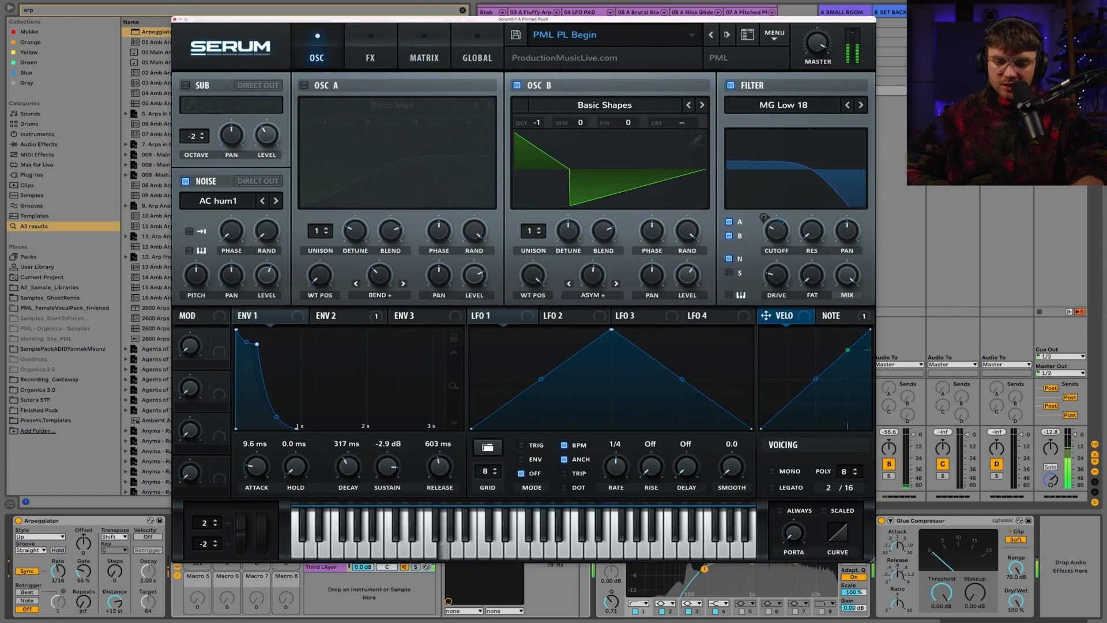
left_click(727, 34)
left_click_drag(650, 20, 624, 0)
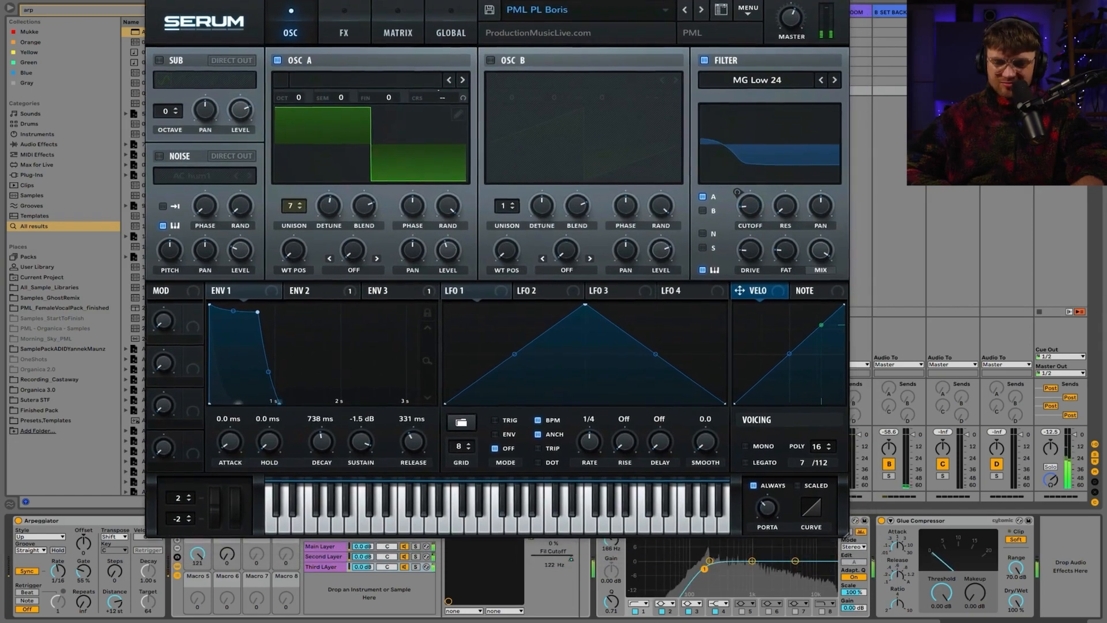
left_click(701, 15)
left_click(701, 16)
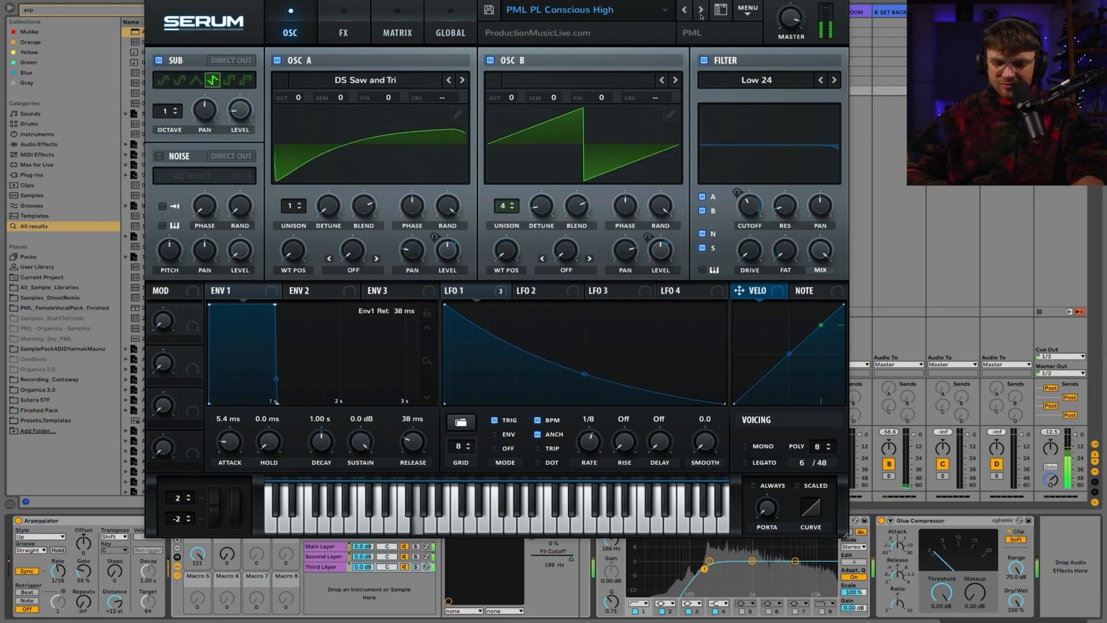
left_click(701, 16)
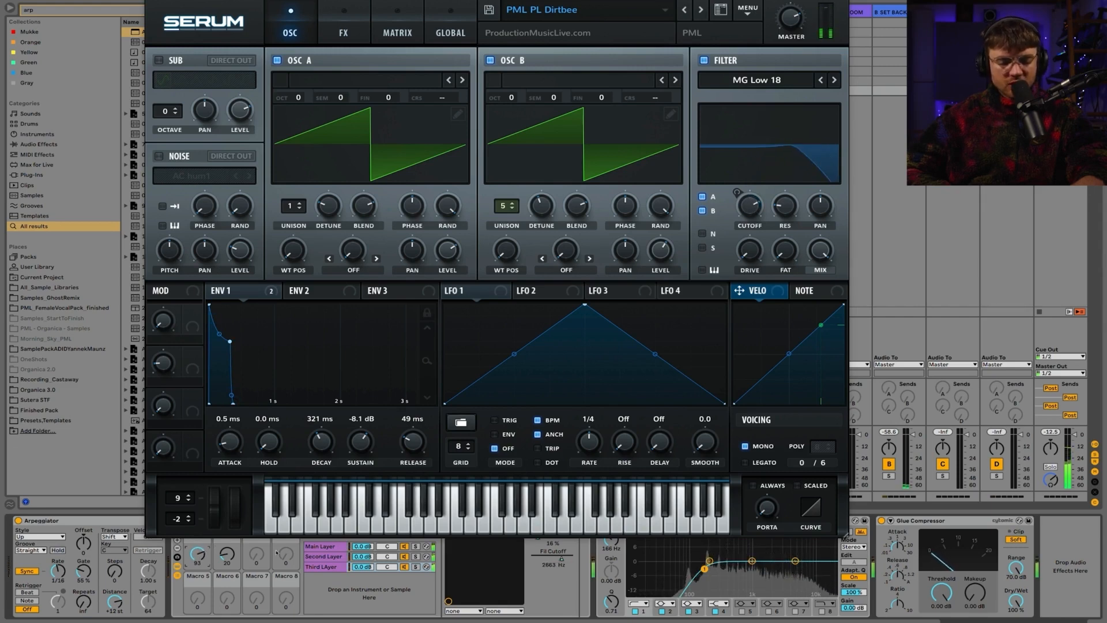
Audition the layers against each other and balance their volumes, setting Second Layer to -2.0 dB and the third layer to -9.3 dB
left_click(321, 567)
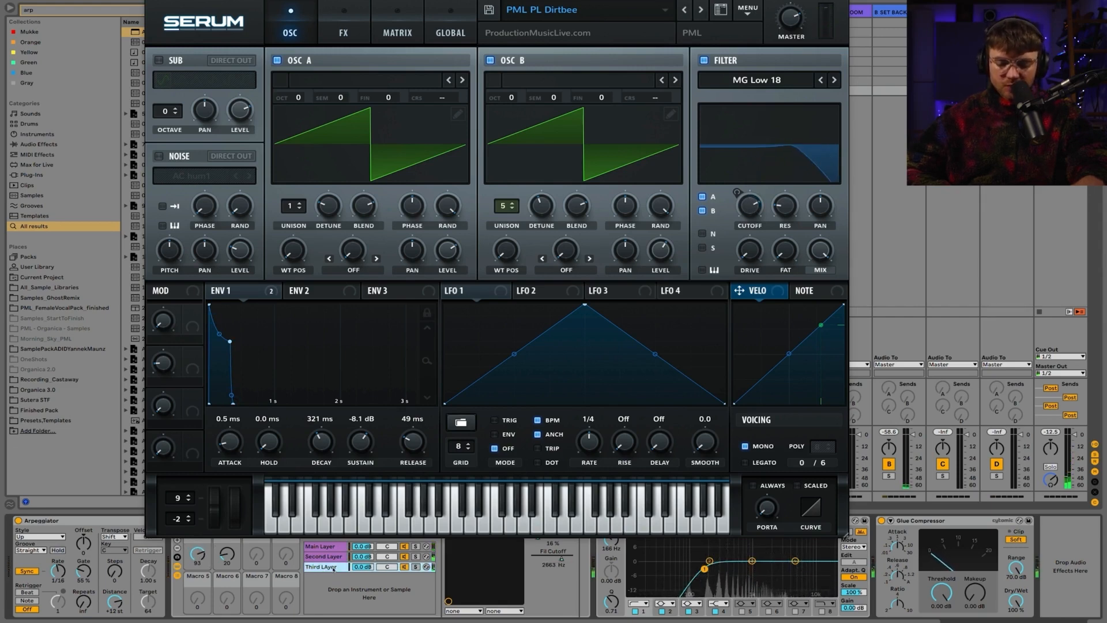
left_click(404, 567)
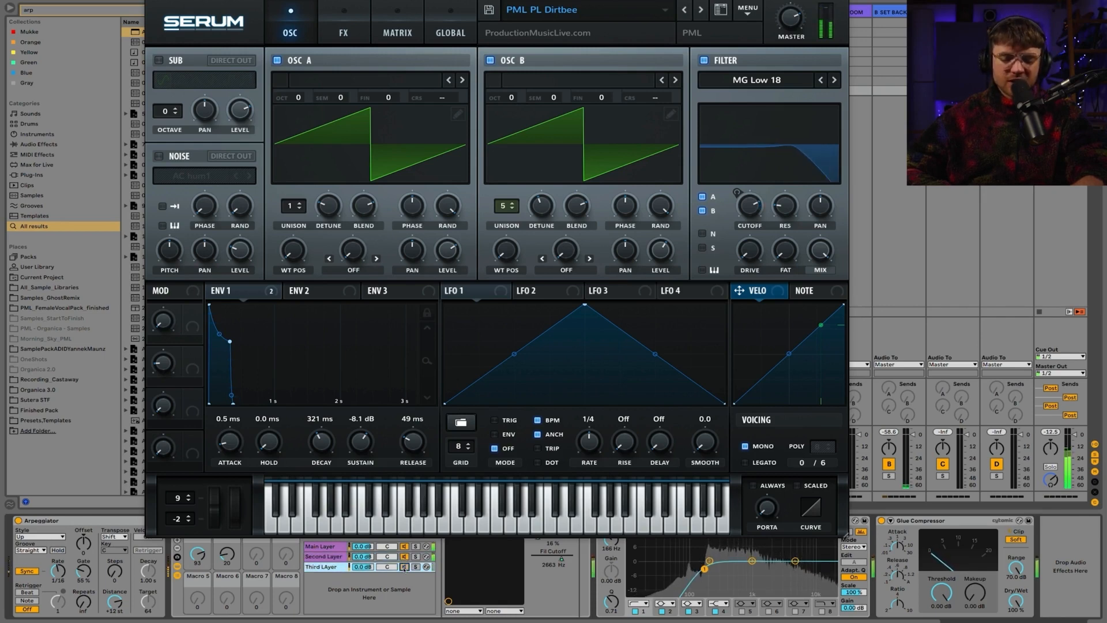
left_click_drag(363, 567, 363, 562)
left_click(326, 567)
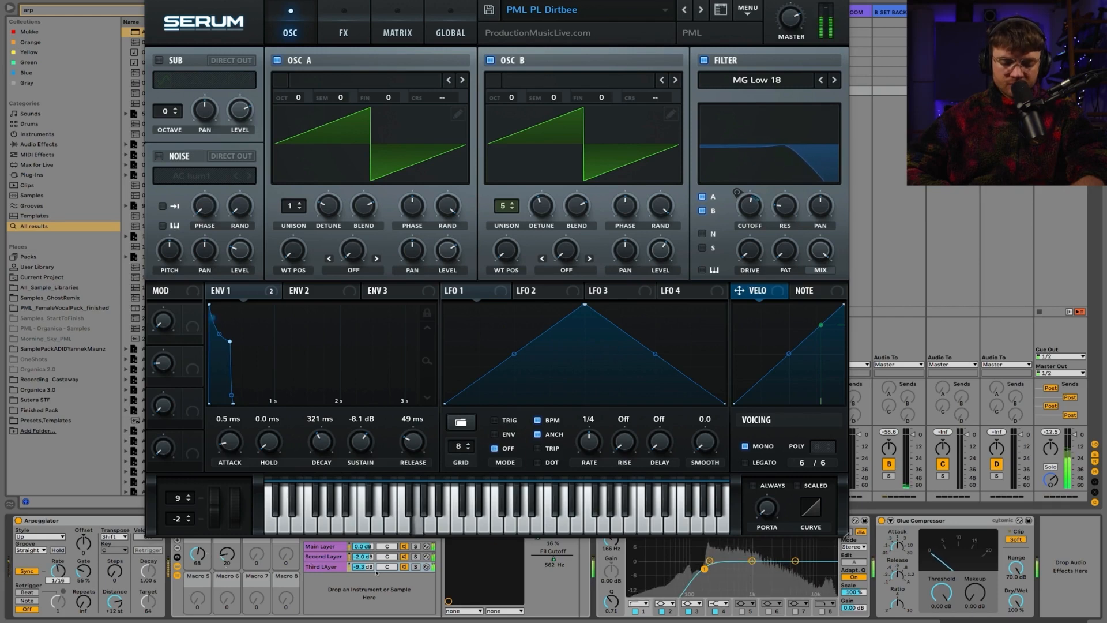
left_click(405, 556)
Duplicate the third layer's chain and name the copy Fourth Layer
left_click(323, 567)
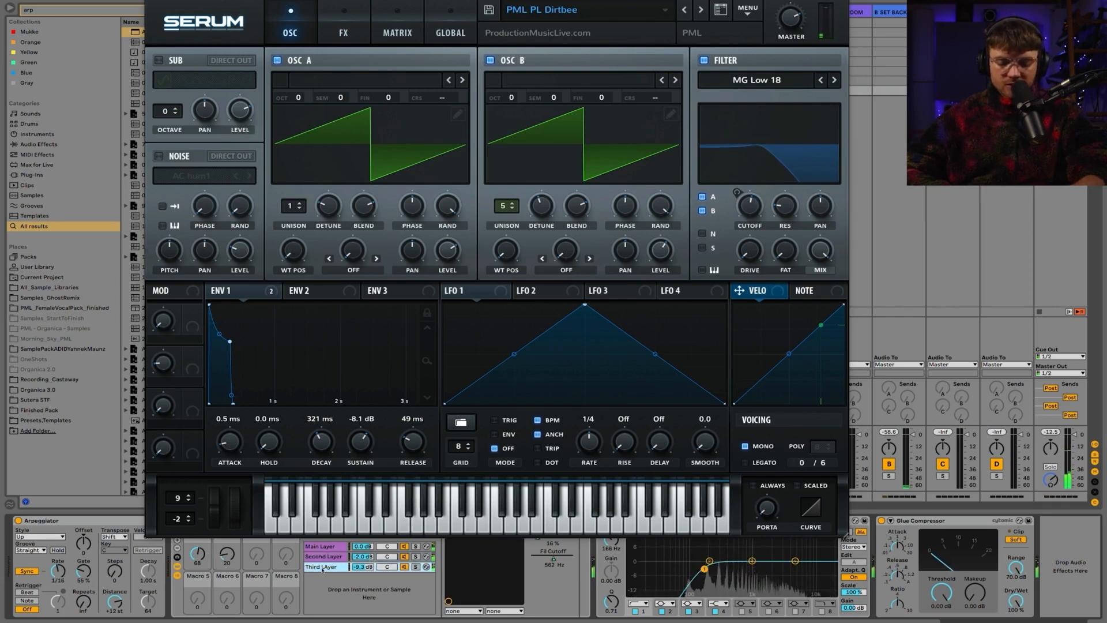
key("ctrl+d")
type("Fourth Layer")
key("Return")
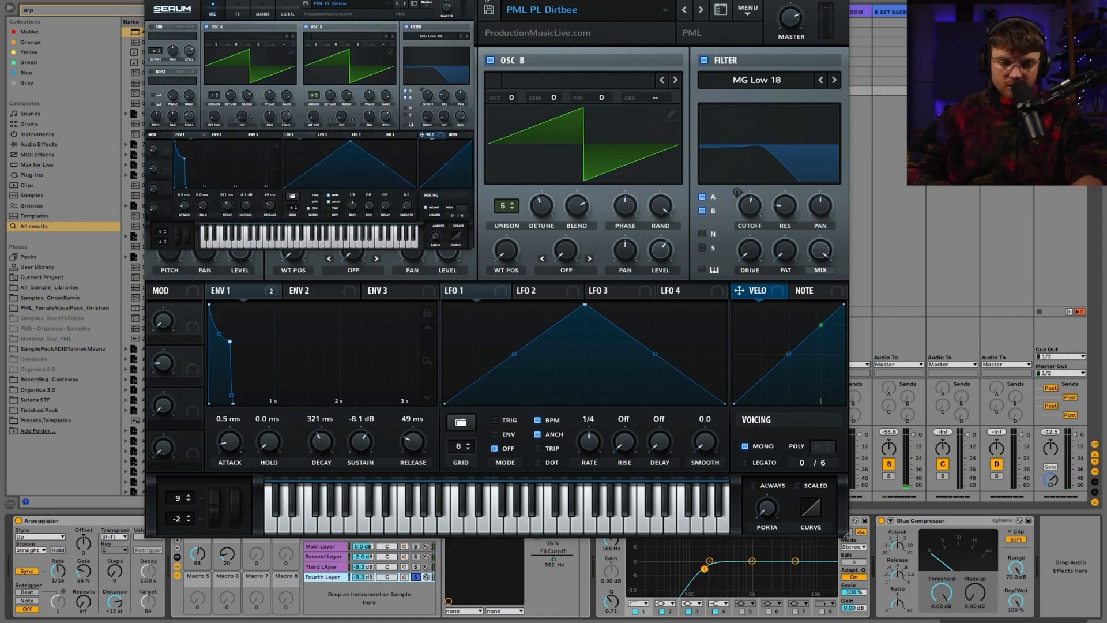
Close the third layer's Serum window and reset Fourth Layer's volume to 0.0 dB
left_click(486, 2)
key("super+w")
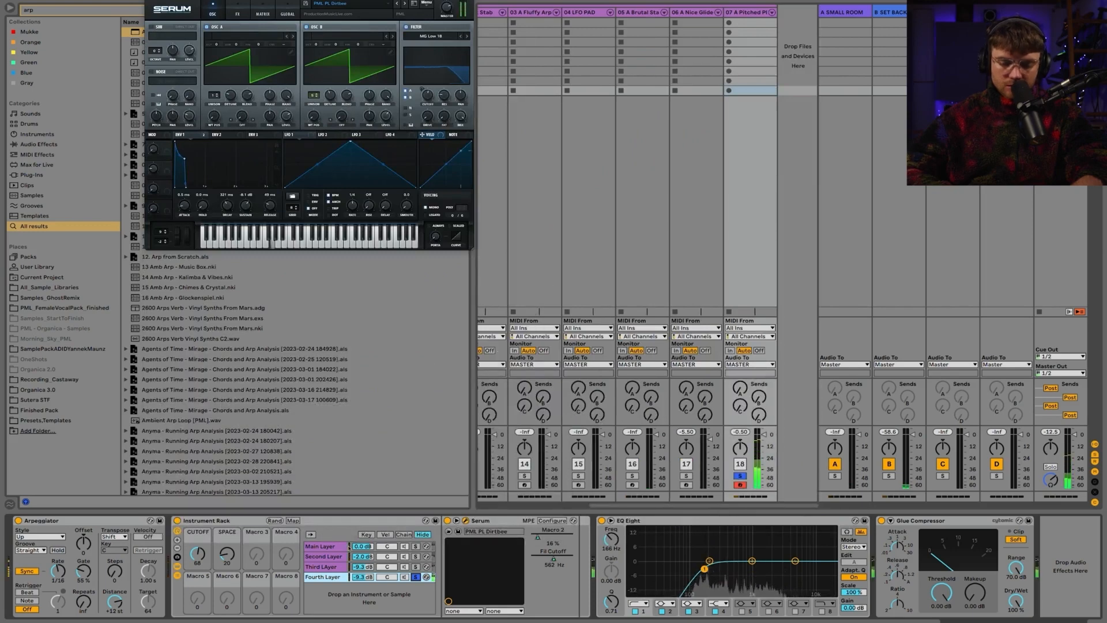
double_click(368, 577)
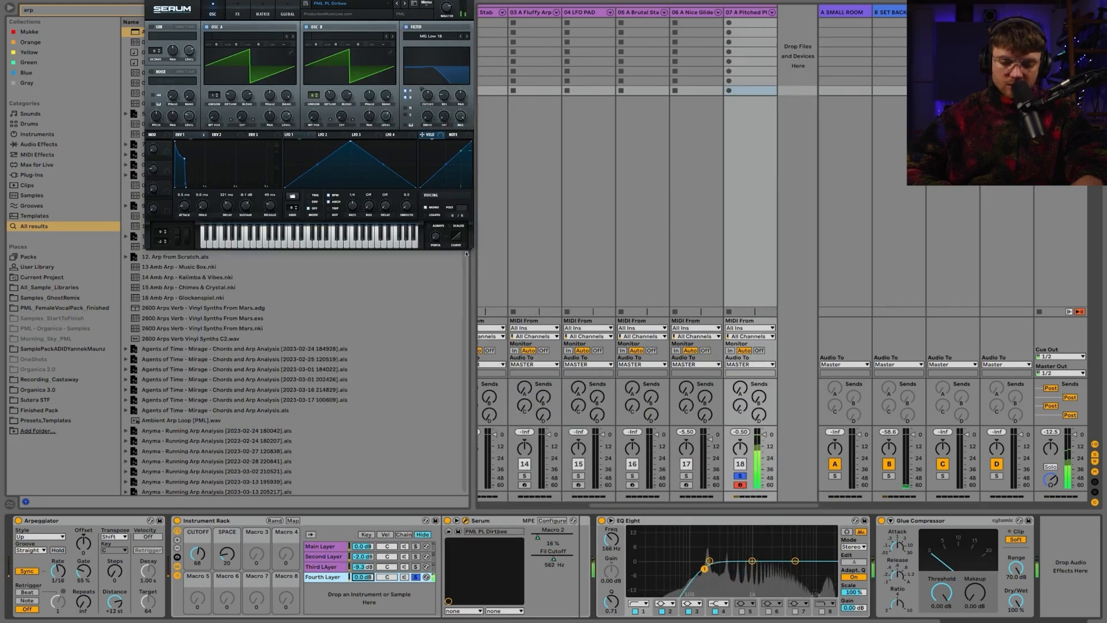
Enlarge Fourth Layer's Serum window and load the PML LD Attacky LFO preset from Melodic Techno Vol. 2 - Dimensions
left_click_drag(558, 291, 793, 494)
left_click(542, 9)
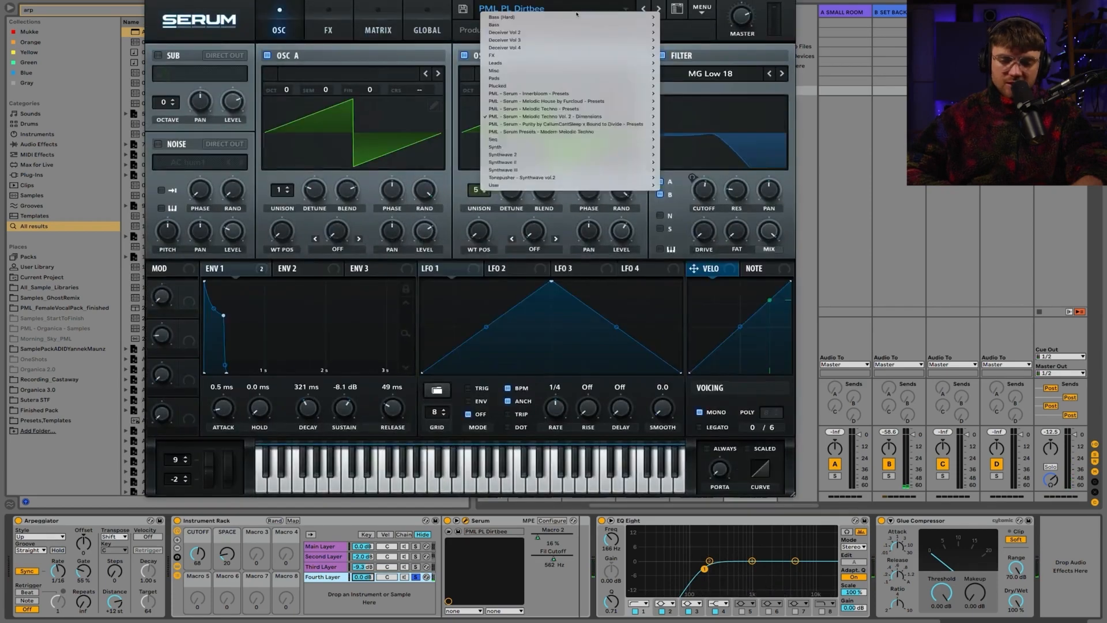
mouse_move(547, 116)
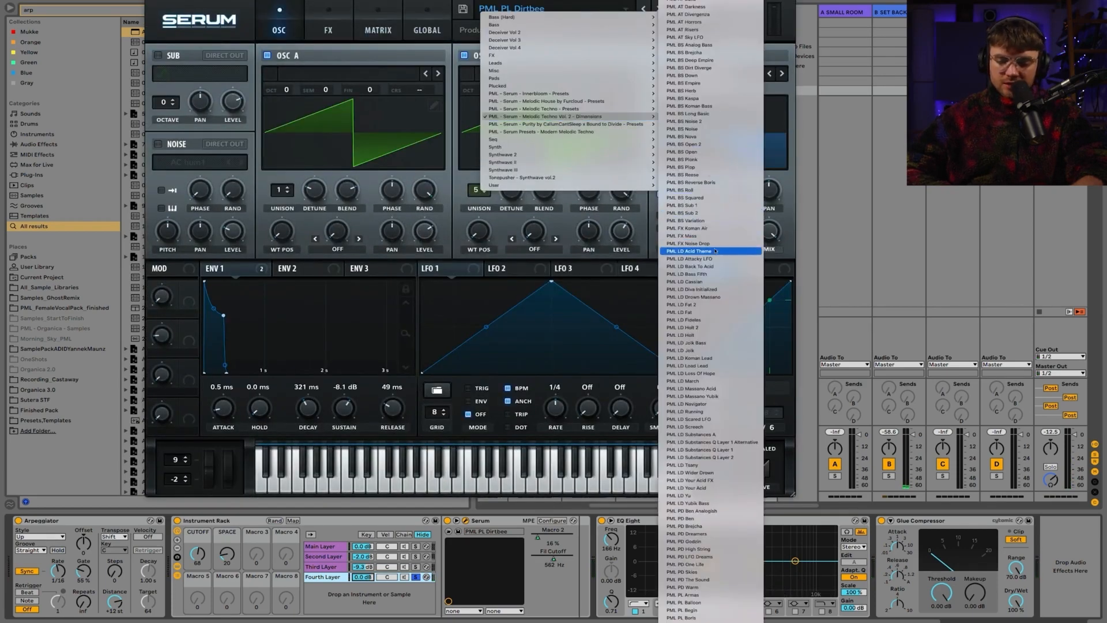
left_click(686, 259)
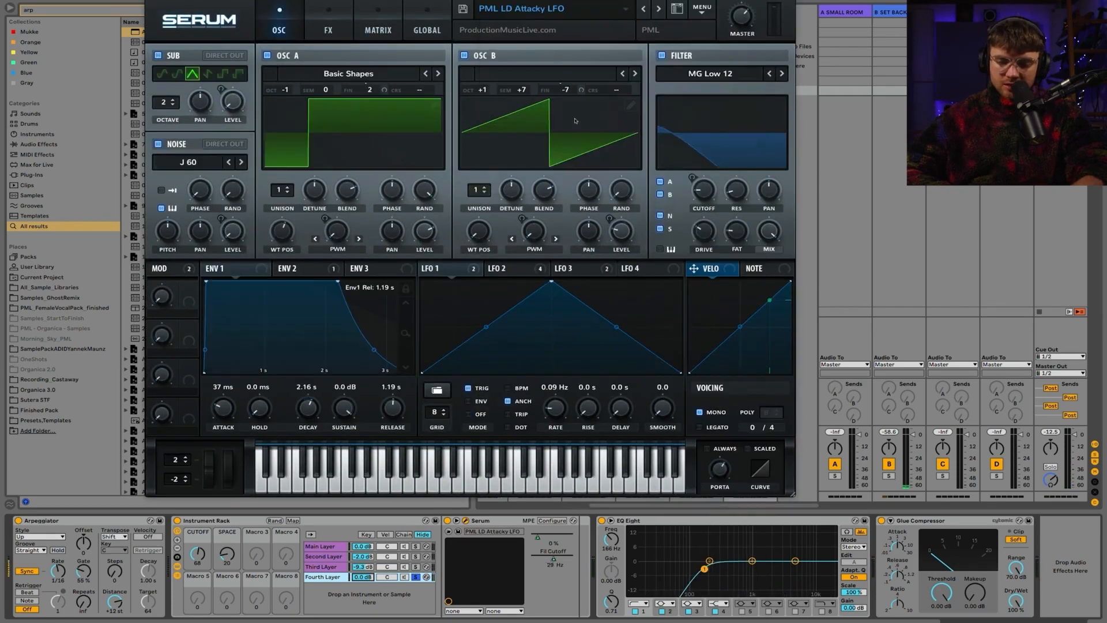
Audition Fourth Layer's presets up to PML LD Cassian, unsoloing the layer and raising the CUTOFF macro to 127
left_click(658, 10)
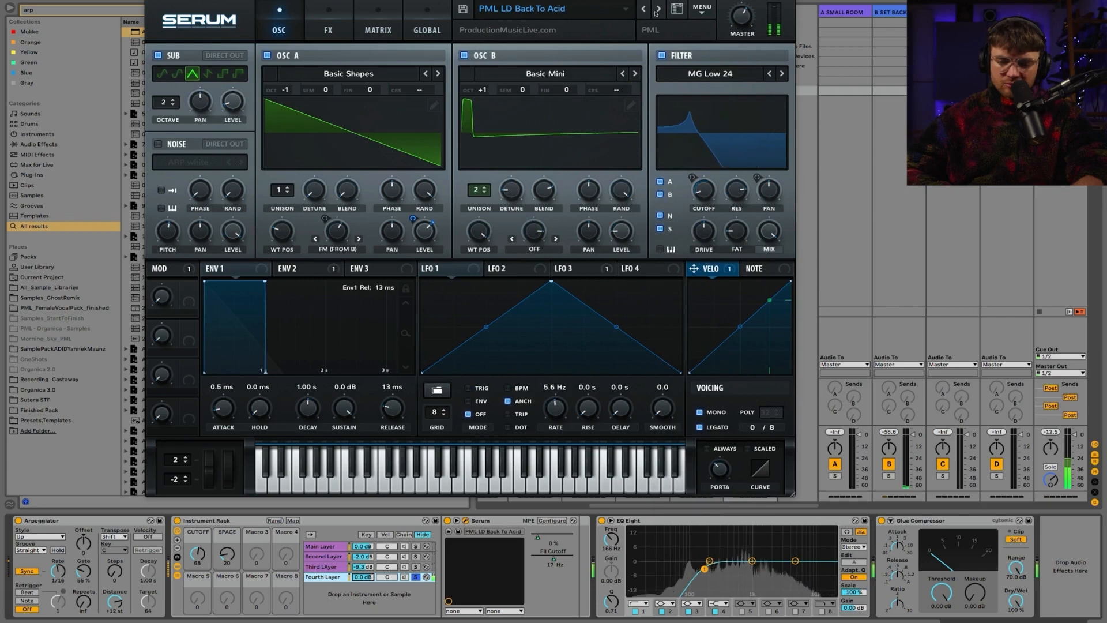
left_click(416, 576)
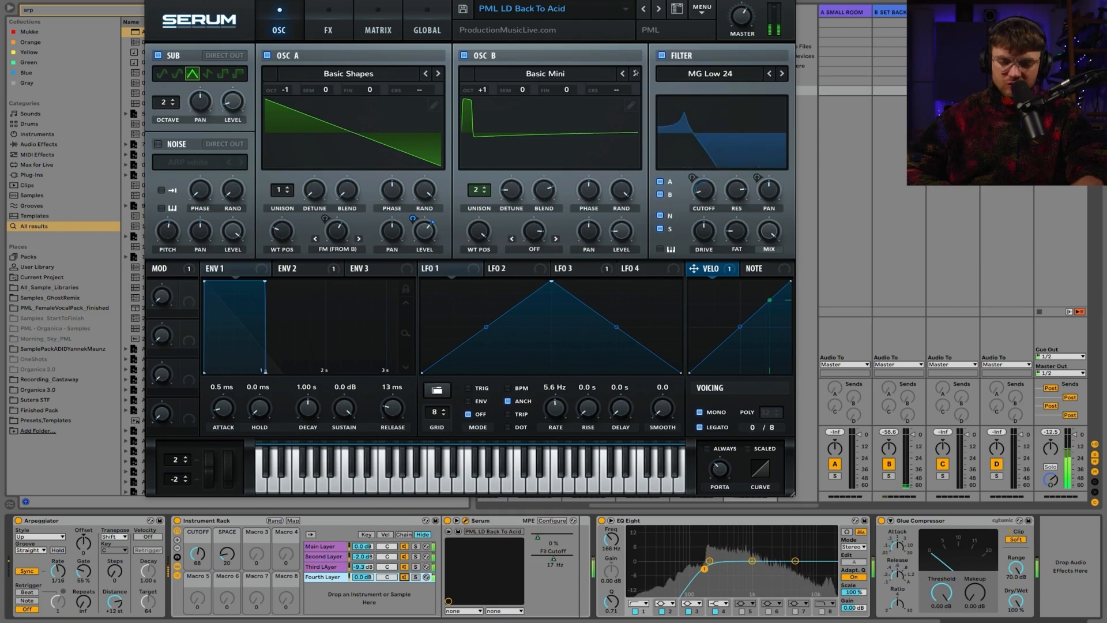
left_click_drag(197, 553, 199, 519)
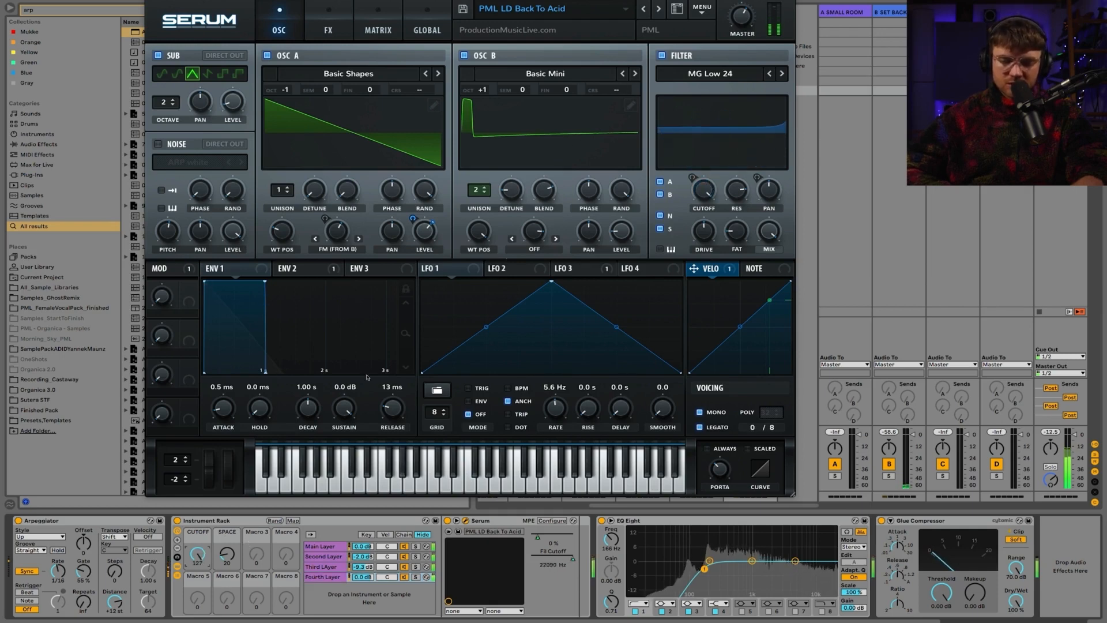
left_click(663, 10)
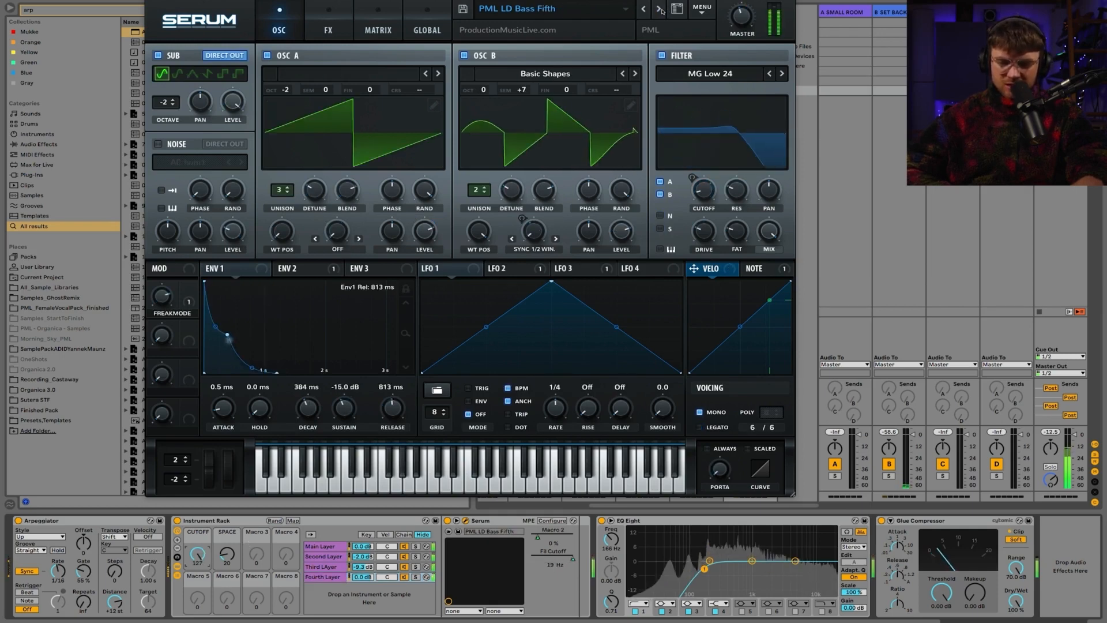
left_click(662, 10)
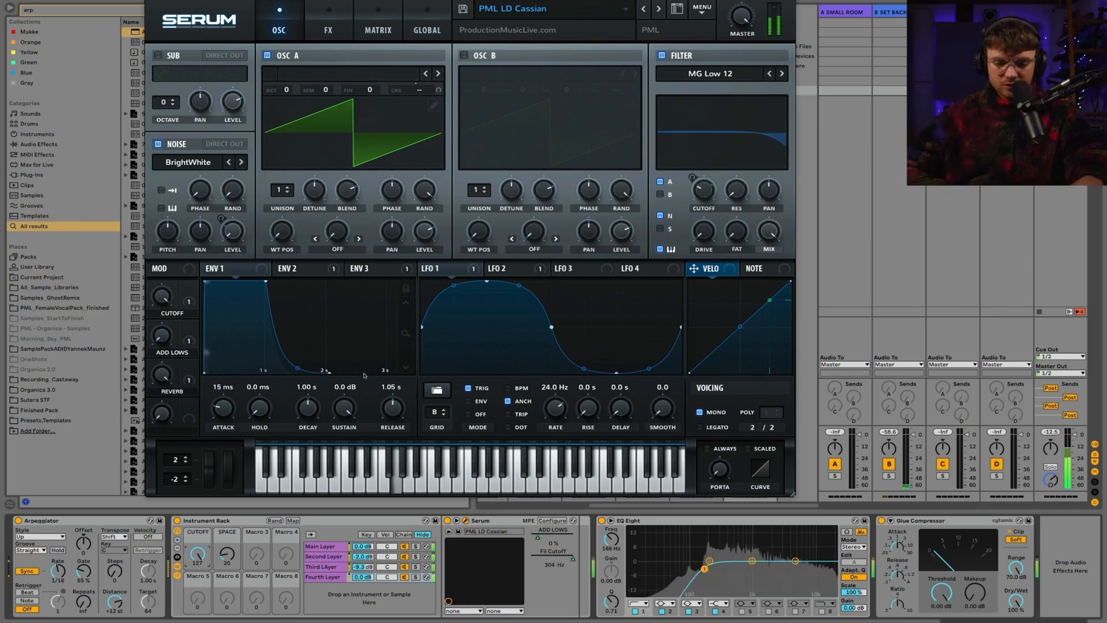
Set Fourth Layer's volume to -4.3 dB, then turn the CUTOFF macro fully down and compare the rack with and without that layer
left_click(358, 578)
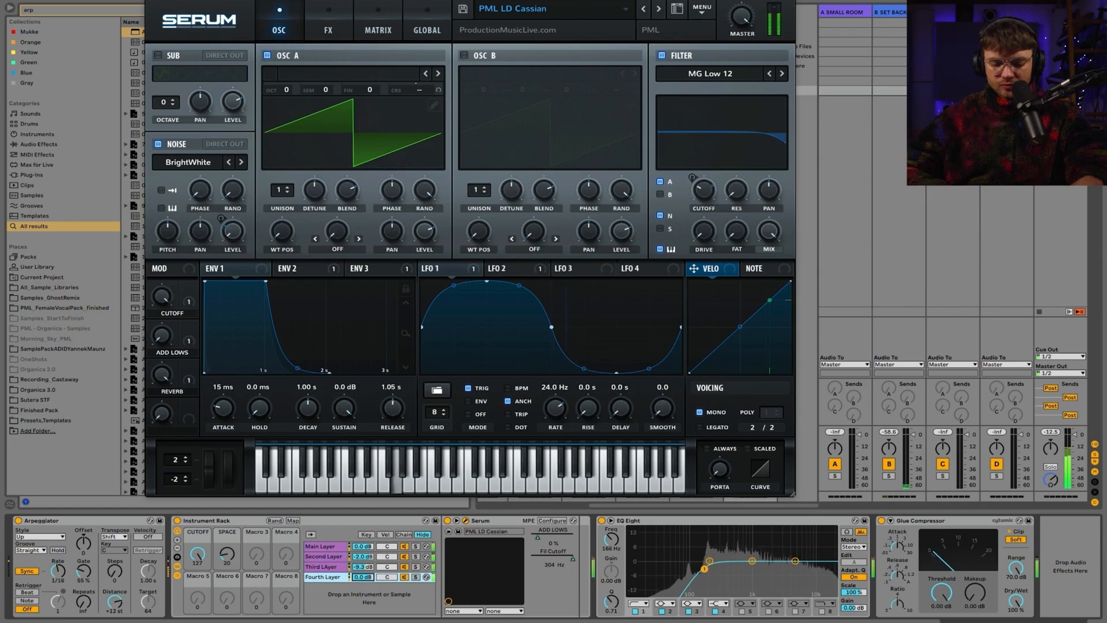
left_click_drag(359, 578, 362, 576)
left_click_drag(209, 549, 198, 598)
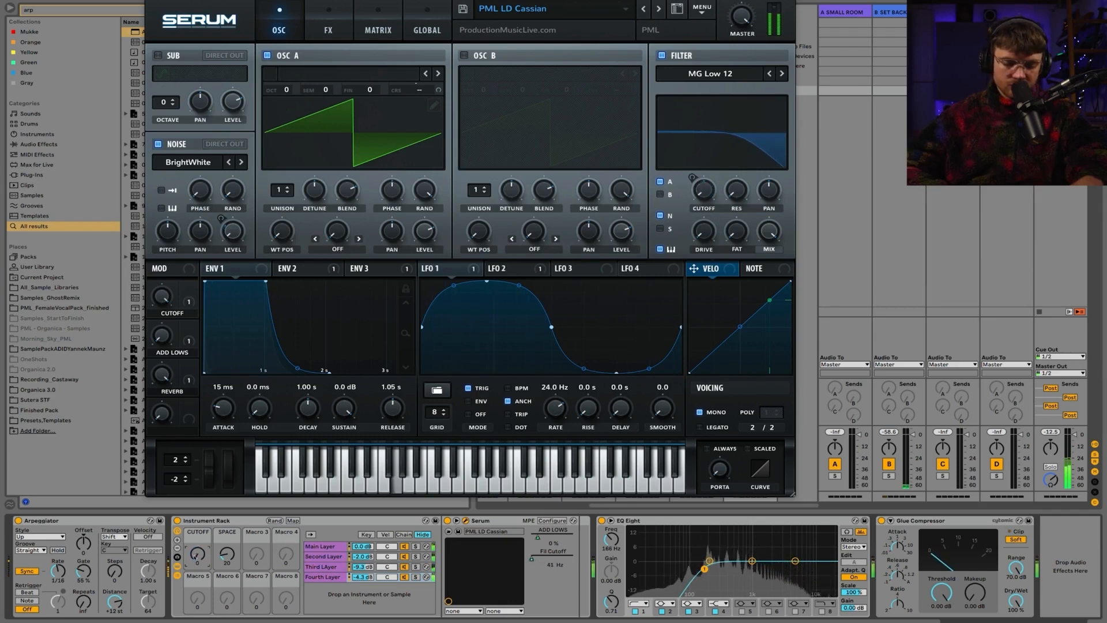
left_click(404, 577)
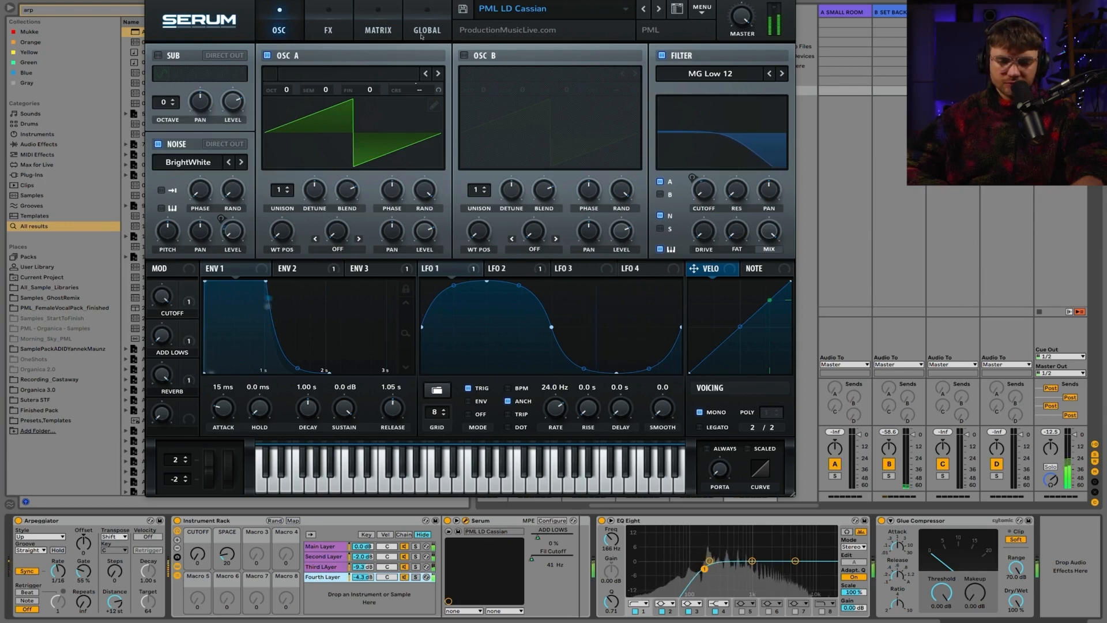
Expose the cutoff of Fourth Layer's Serum FX filter as a device parameter and map it to the CUTOFF macro
left_click(369, 29)
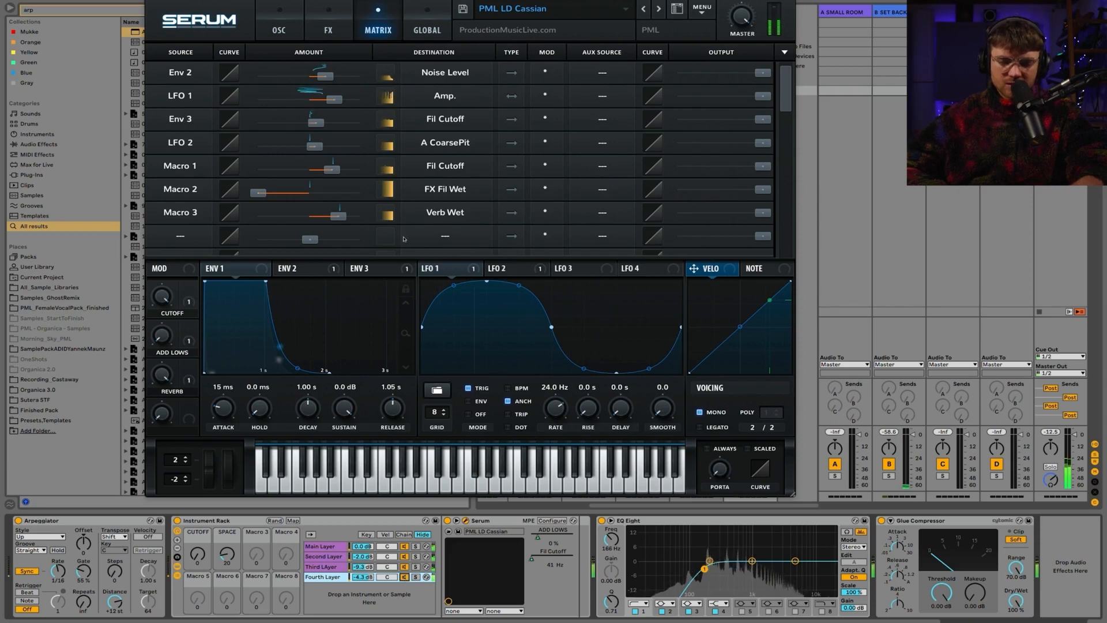
left_click(287, 36)
left_click(349, 33)
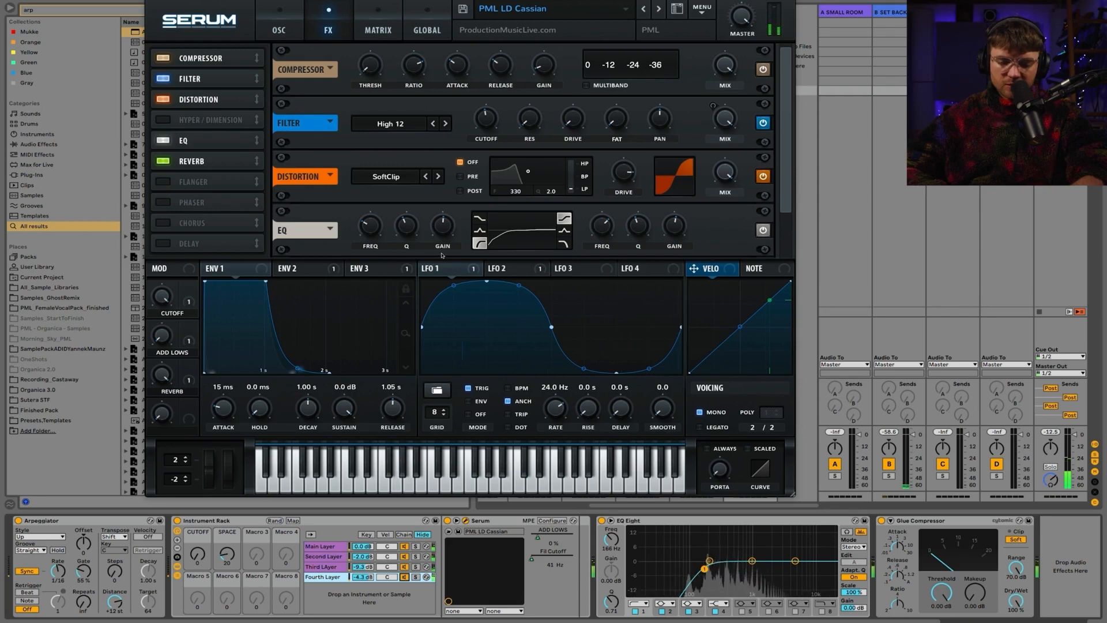
left_click(551, 521)
left_click(486, 119)
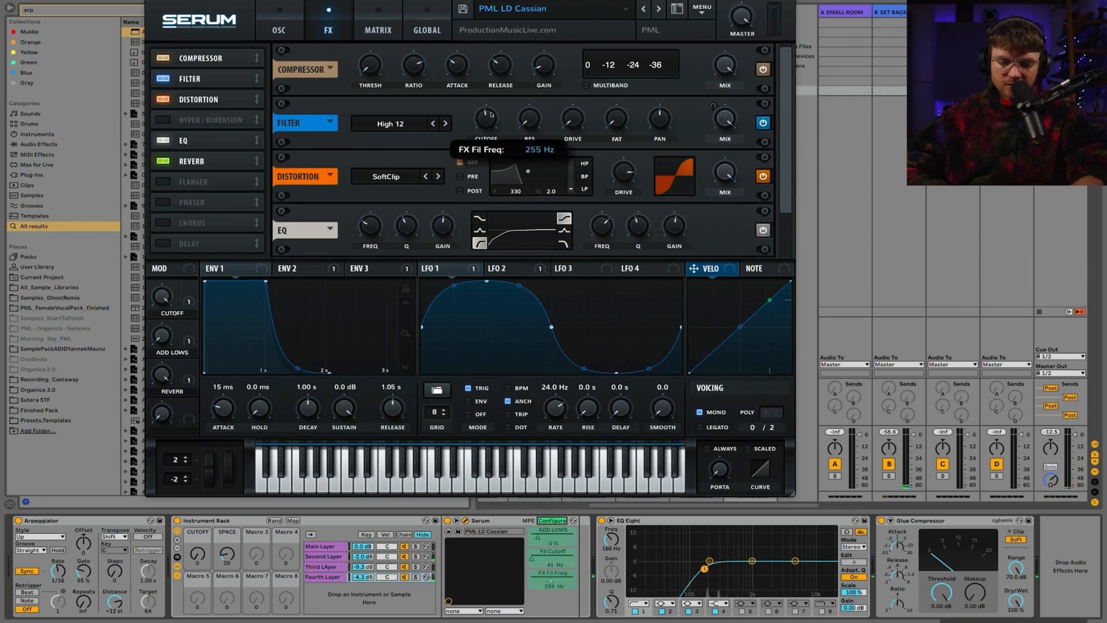
left_click(553, 521)
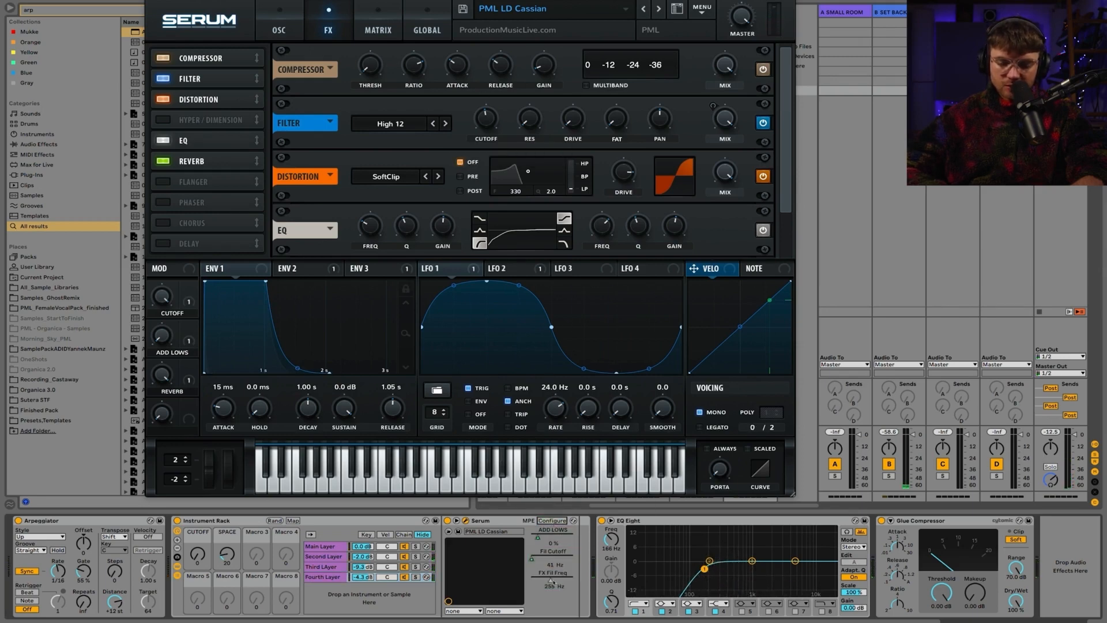
right_click(553, 581)
left_click(585, 454)
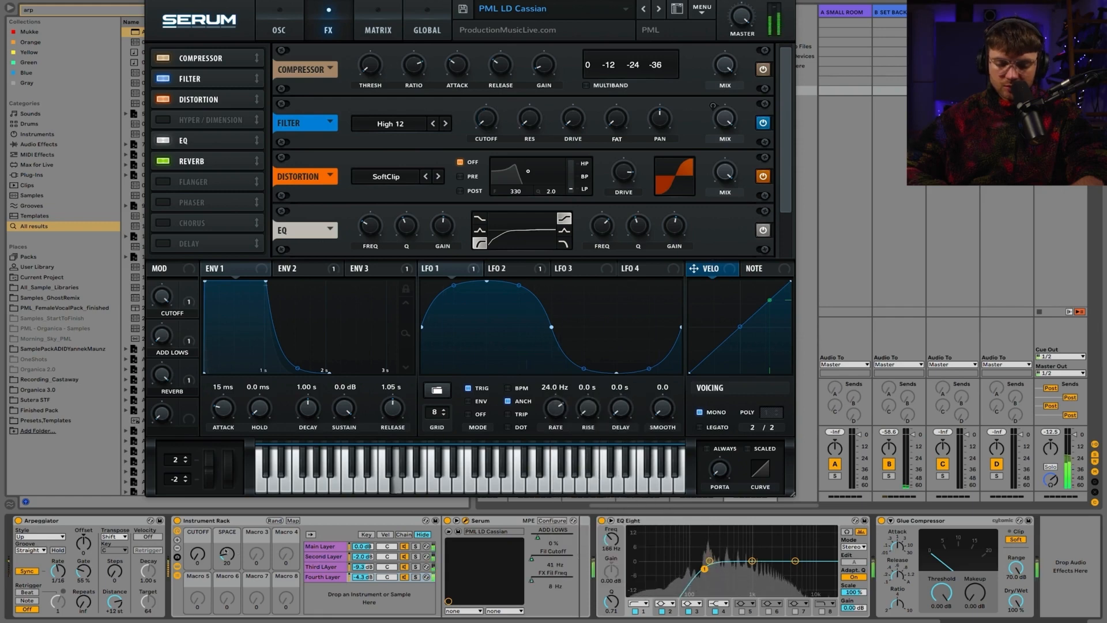
left_click_drag(203, 555, 203, 542)
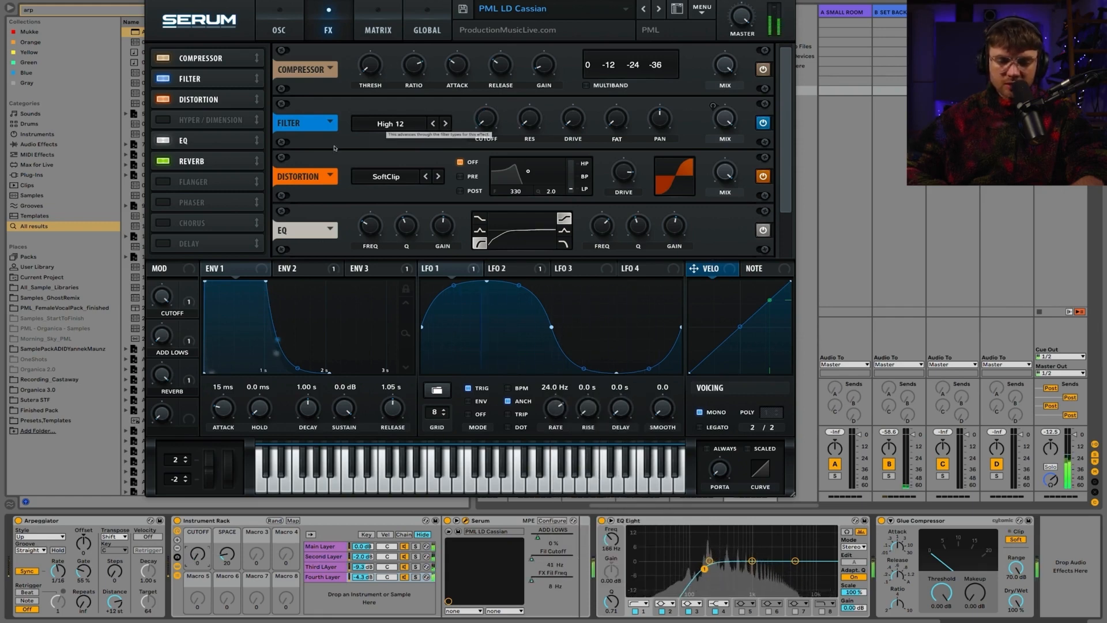
Move the Filter after the Distortion in Fourth Layer's Serum effects order and check the Env 2 and LFO 2 settings
left_click_drag(189, 82, 191, 100)
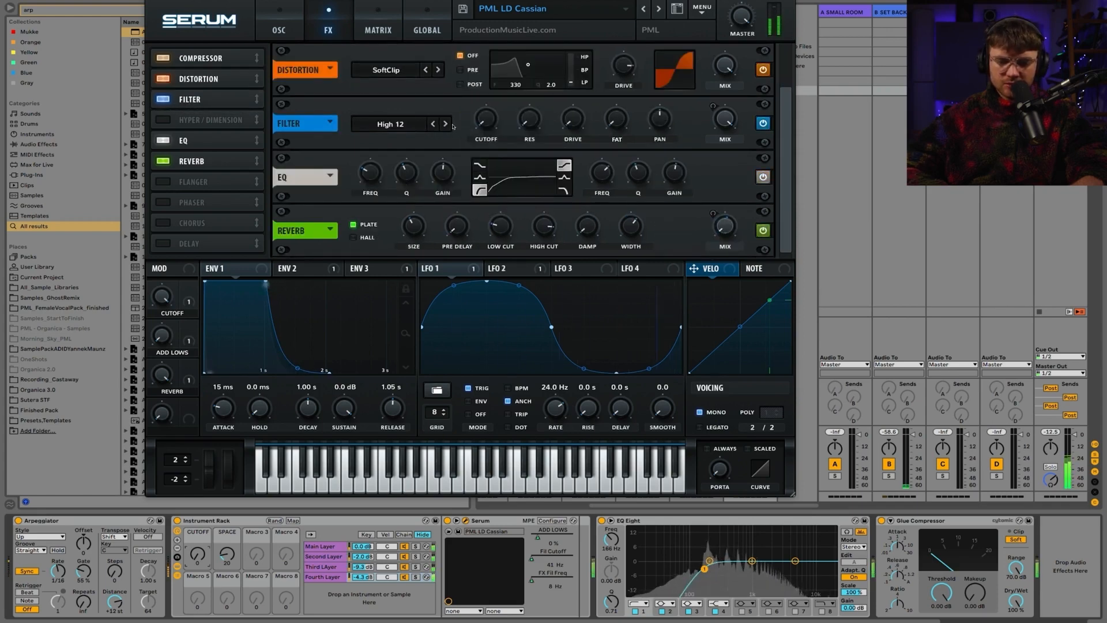
mouse_move(484, 120)
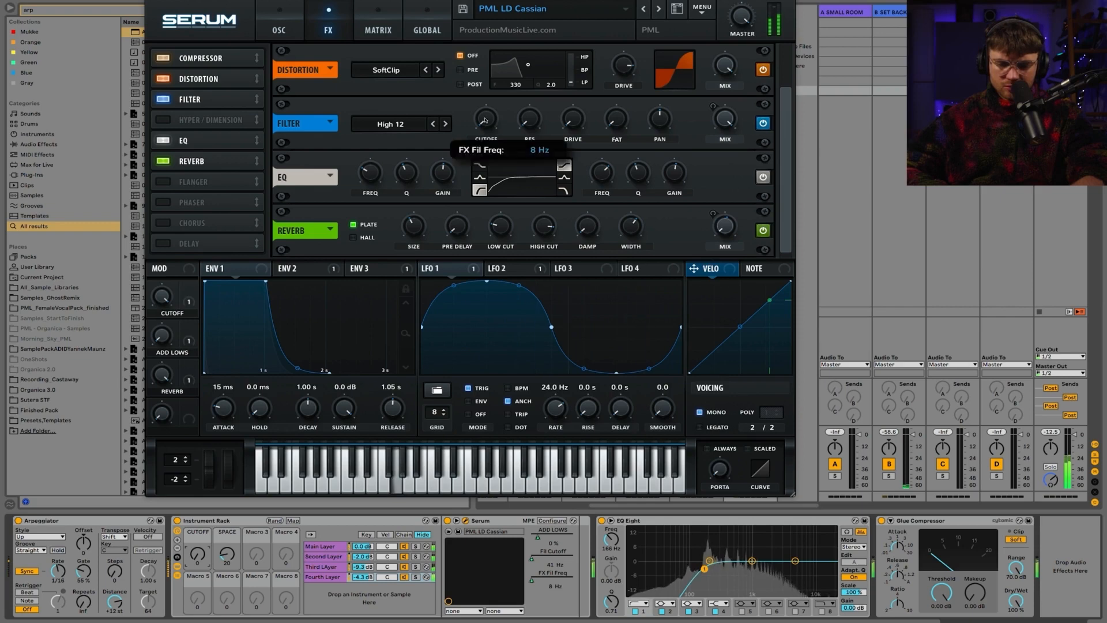
left_click(315, 270)
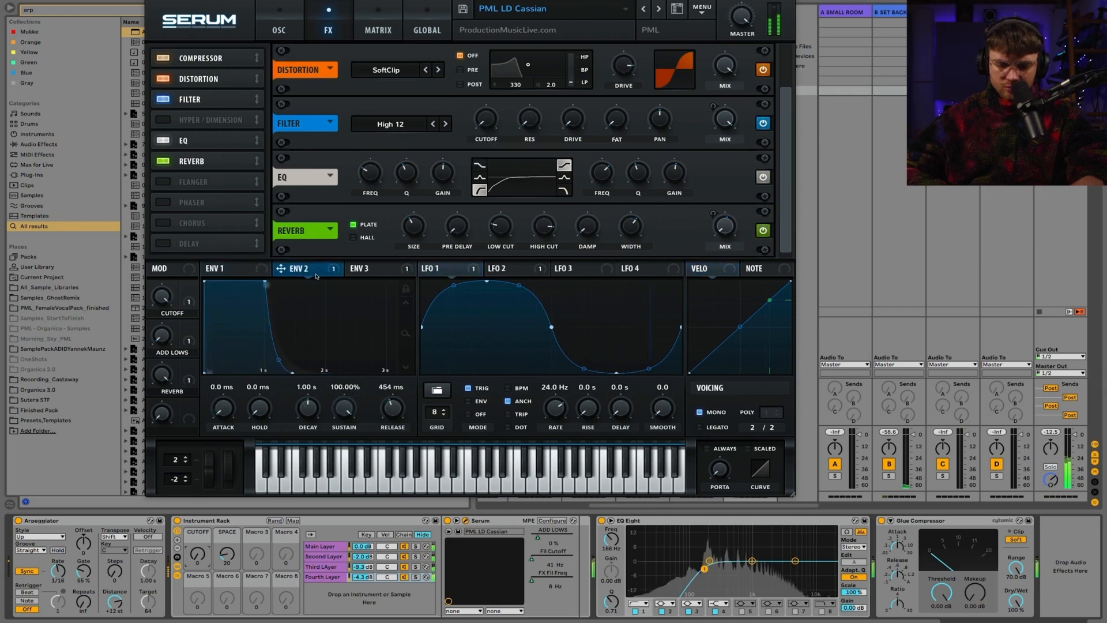
left_click(499, 268)
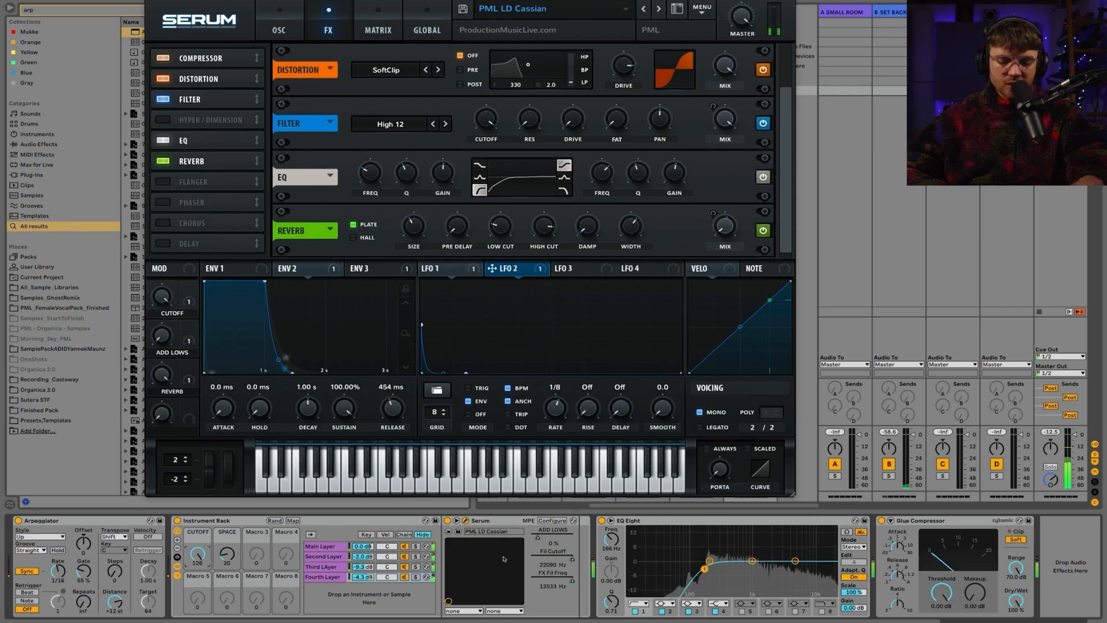
Add an Auto Filter after Serum in Fourth Layer's chain and map its frequency to the CUTOFF macro
key("ctrl+f")
type("auto")
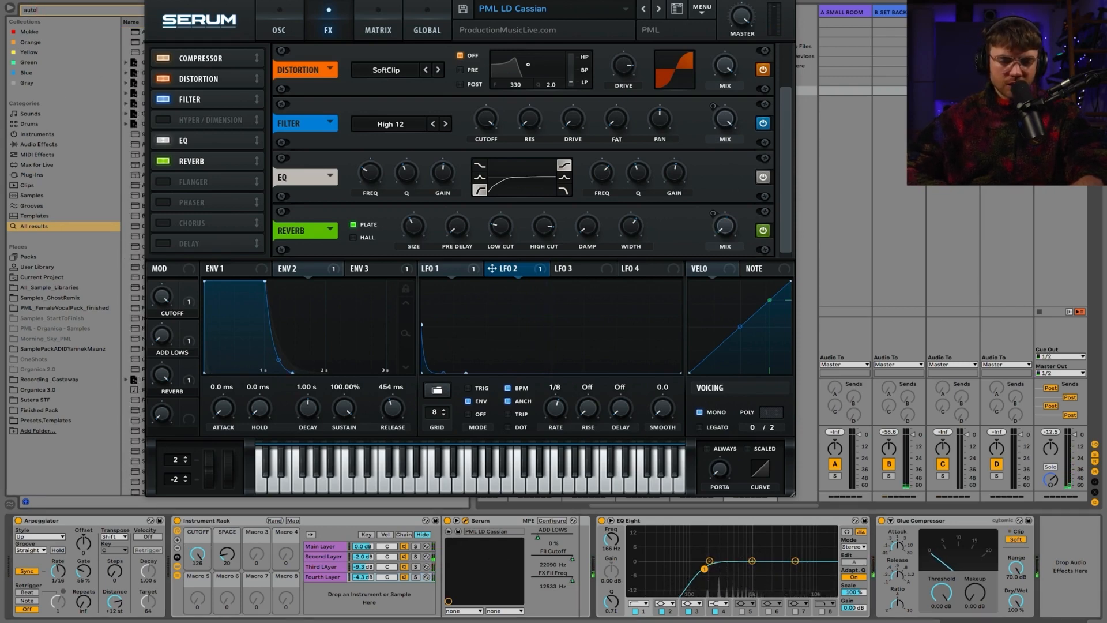
key("ctrl+alt+p")
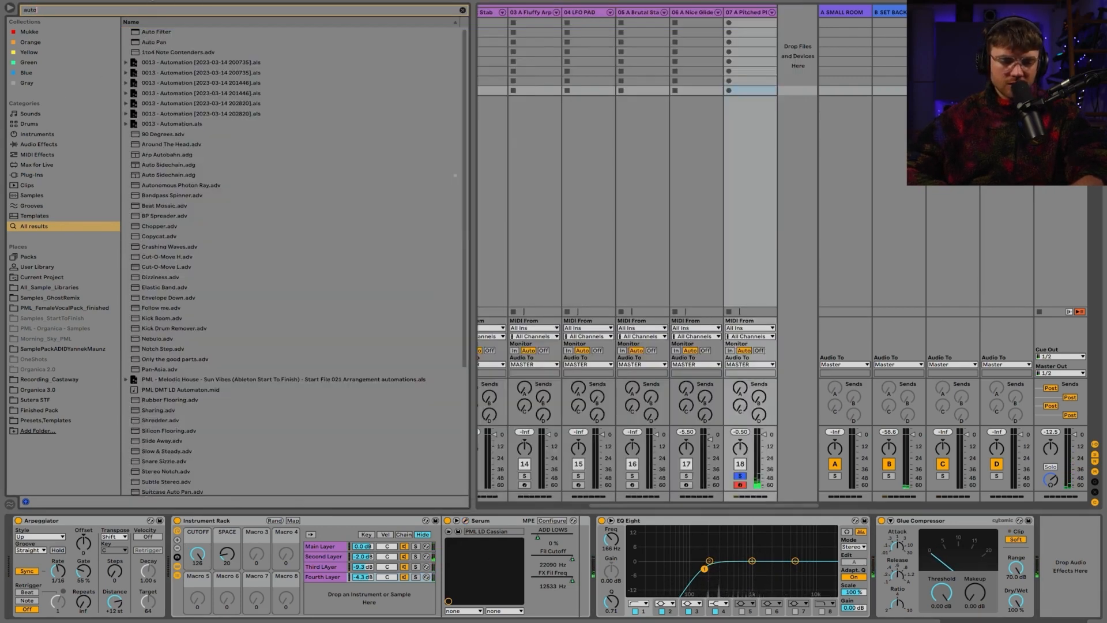
left_click_drag(151, 33, 563, 543)
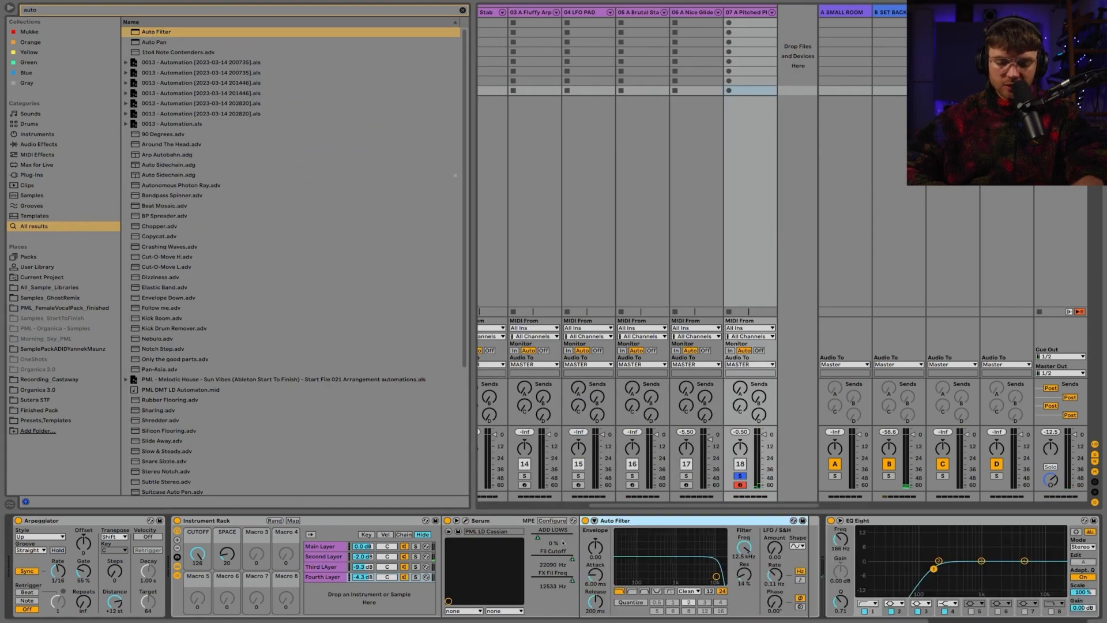
right_click(743, 548)
left_click(784, 421)
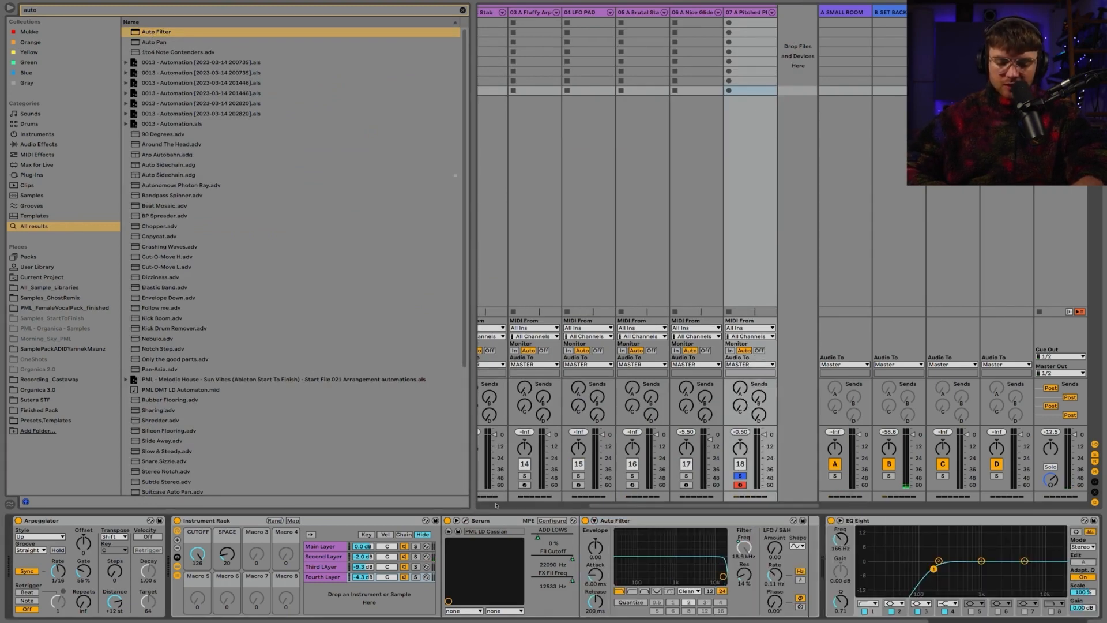
Turn the CUTOFF macro fully down and compare the sound with Auto Filter bypassed and active
left_click_drag(196, 552, 194, 556)
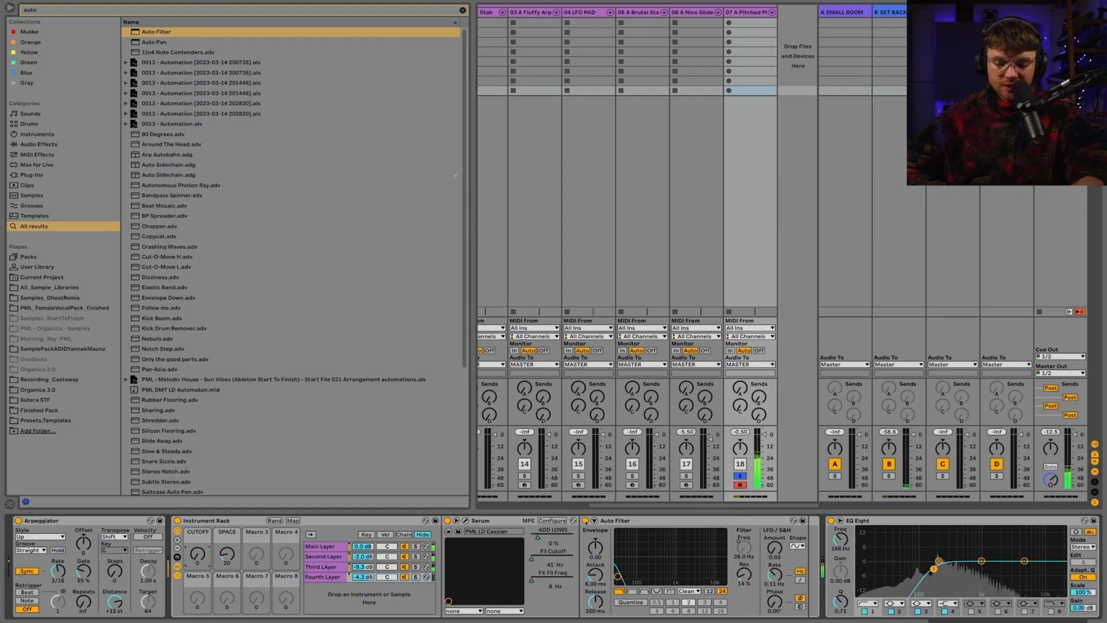
left_click(585, 521)
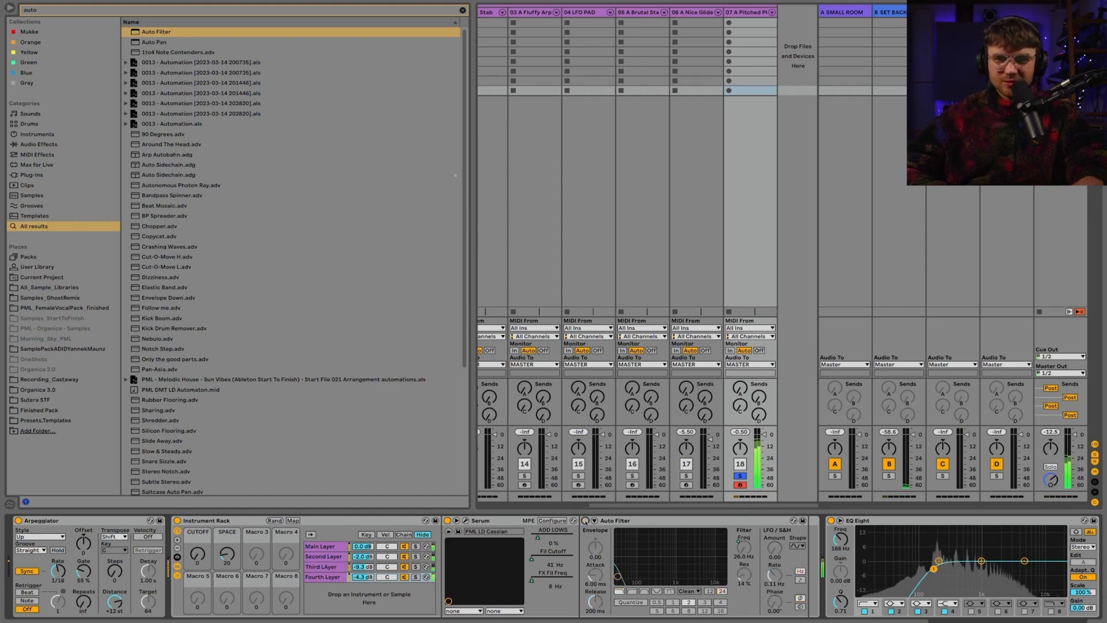
left_click(585, 520)
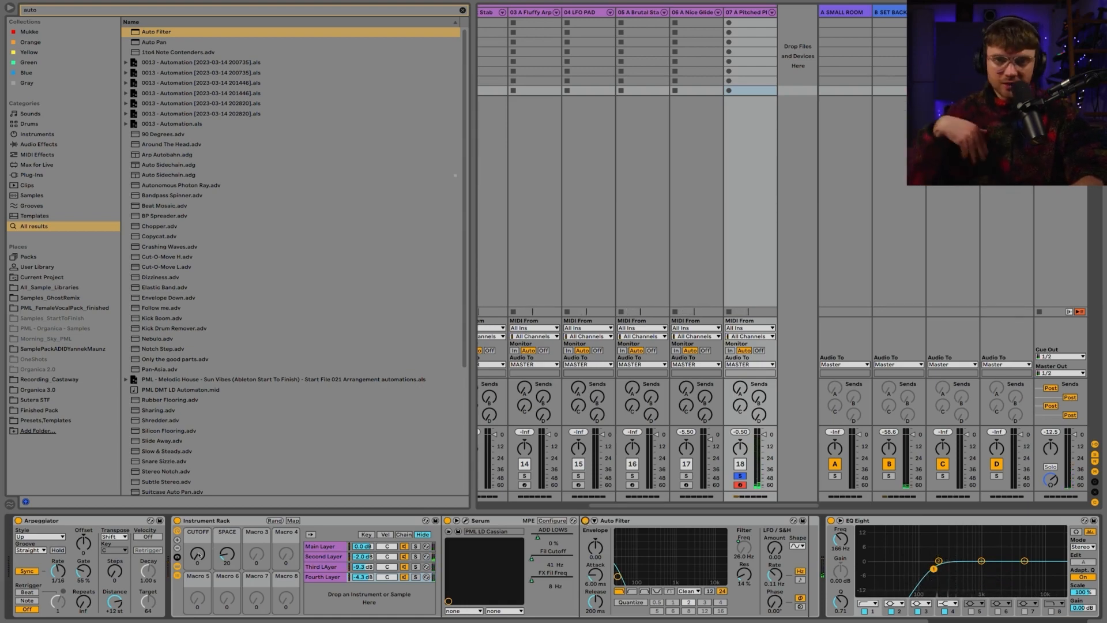
Set the CUTOFF macro to 118 and SPACE to its minimum, then compare Main Layer soloed against all four layers
left_click_drag(198, 555, 198, 490)
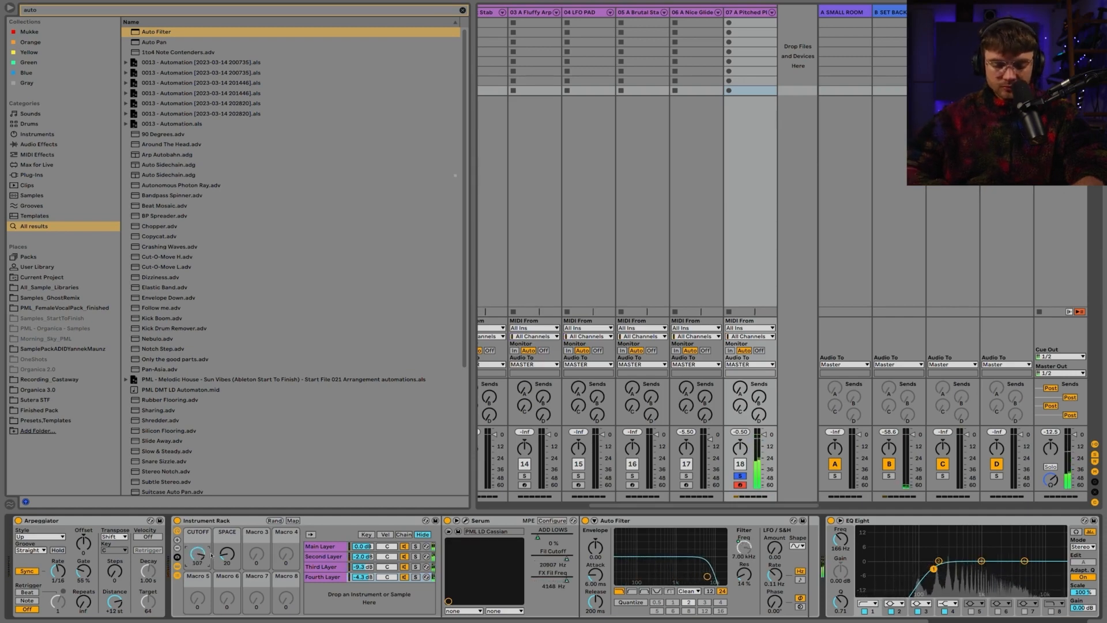
left_click_drag(227, 554, 199, 592)
left_click_drag(227, 554, 198, 511)
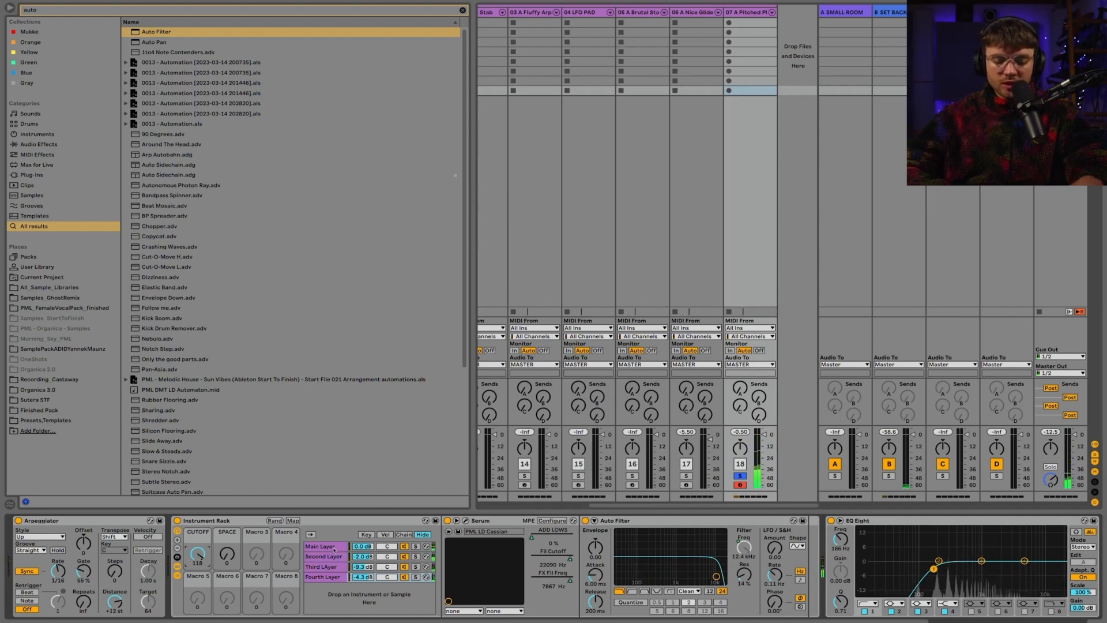
left_click(415, 546)
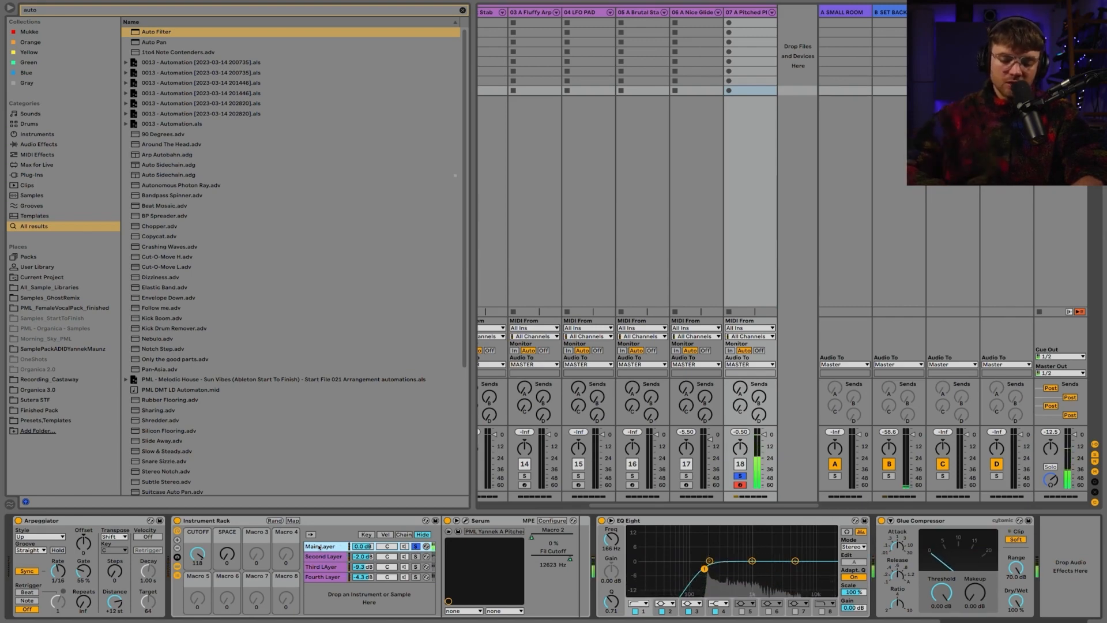
left_click(415, 546)
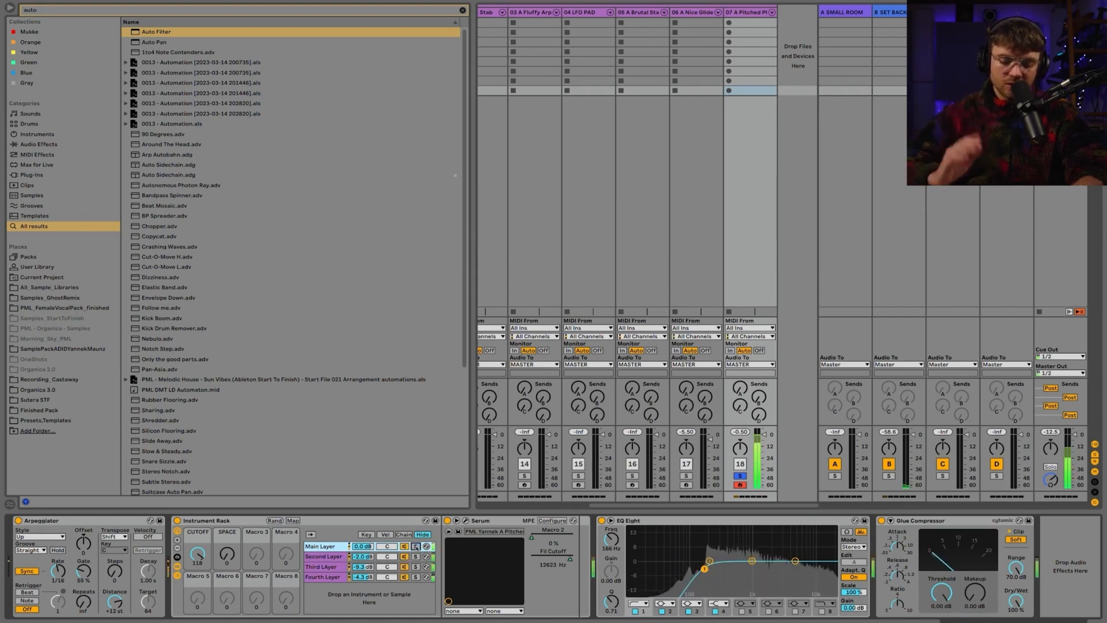